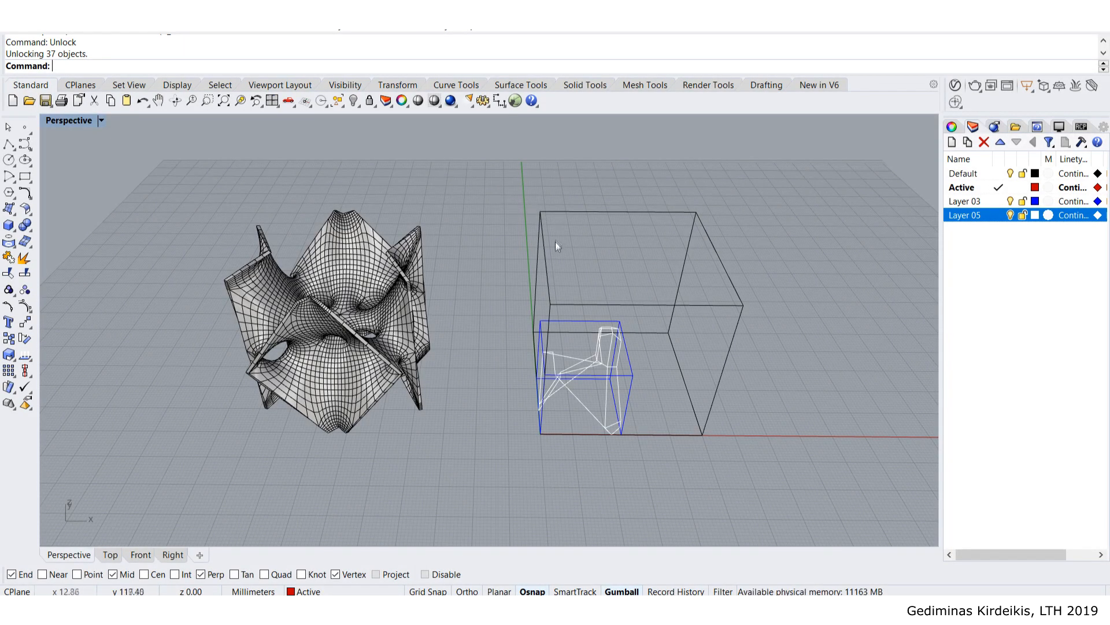
# - Pan the view, then take File Explorer up to the Tutorial folder
pyautogui.moveTo(615, 267)
pyautogui.keyDown('shift'); pyautogui.mouseDown(button='right')
pyautogui.moveTo(651, 250)
pyautogui.moveTo(618, 264)
pyautogui.mouseUp(button='right'); pyautogui.keyUp('shift')
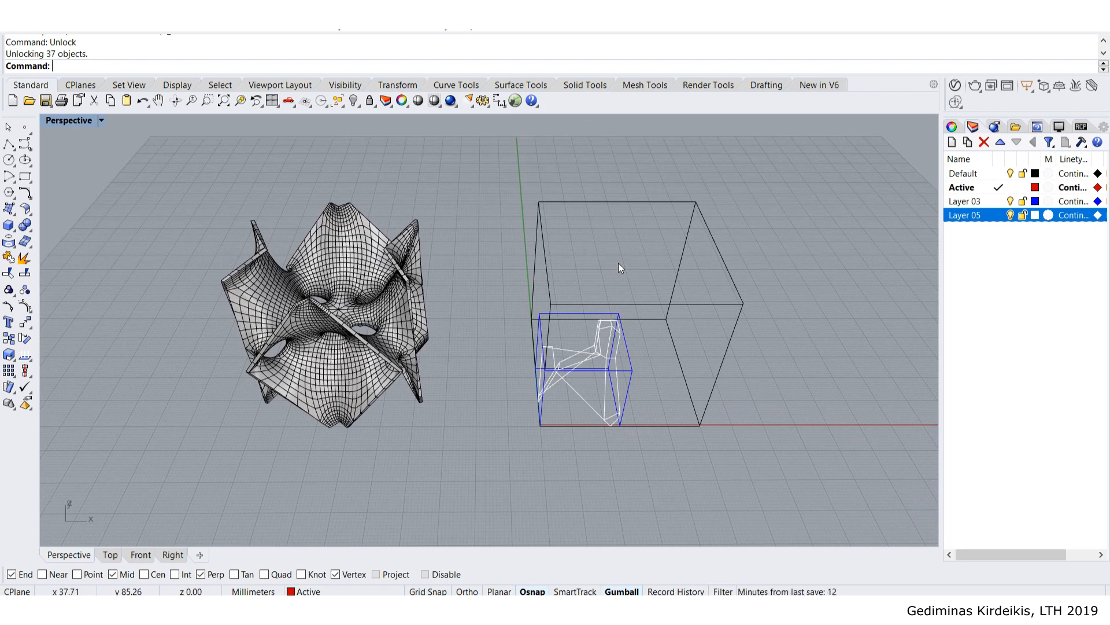
pyautogui.keyDown('shift'); pyautogui.moveTo(618, 280); pyautogui.dragTo(651, 259, button='right'); pyautogui.keyUp('shift')
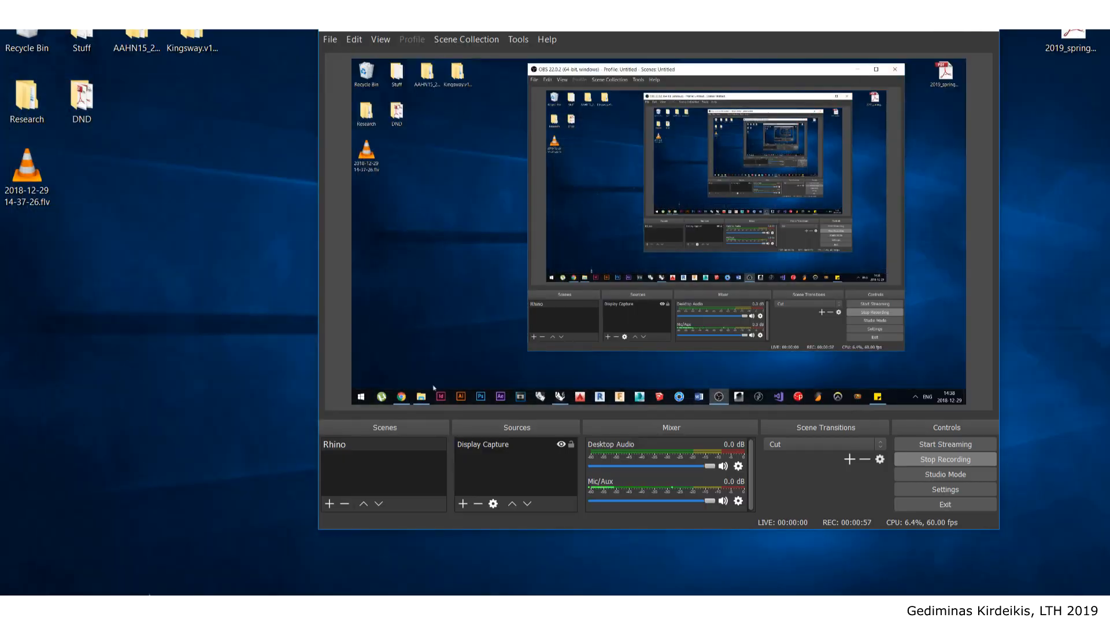
pyautogui.click(128, 609)
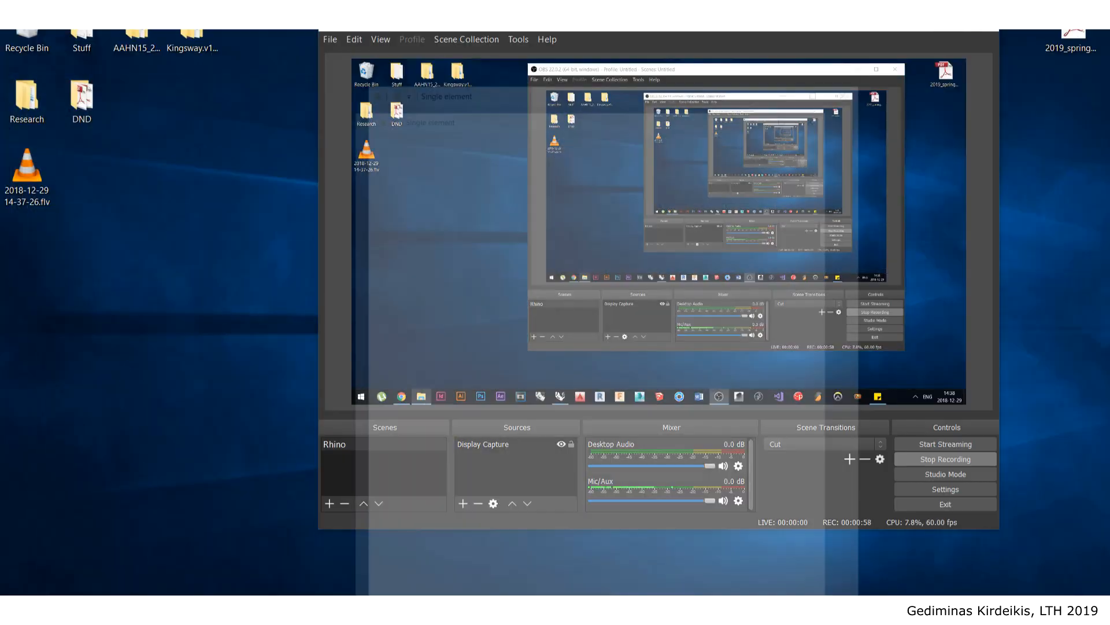
pyautogui.click(602, 117)
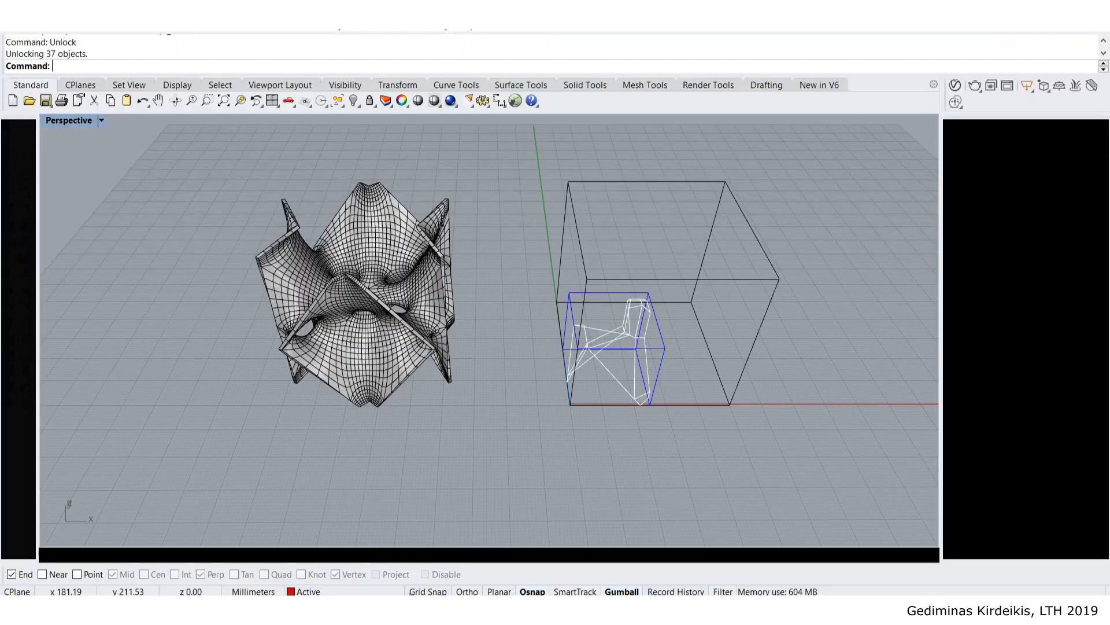
# - Orbit and zoom the Perspective view to inspect the surface mesh and box
pyautogui.keyDown('shift'); pyautogui.moveTo(485, 376); pyautogui.dragTo(481, 414, button='right'); pyautogui.keyUp('shift')
pyautogui.scroll(6, 482, 414)
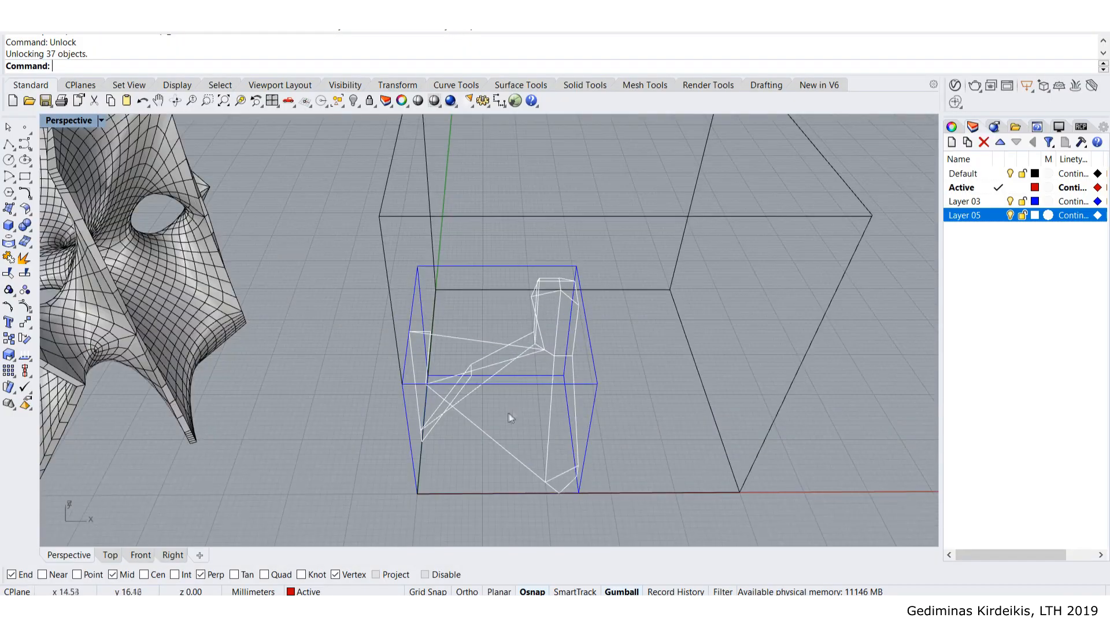
pyautogui.moveTo(542, 343)
pyautogui.mouseDown(button='right')
pyautogui.moveTo(538, 389)
pyautogui.moveTo(422, 394)
pyautogui.moveTo(476, 335)
pyautogui.moveTo(523, 345)
pyautogui.moveTo(463, 360)
pyautogui.moveTo(607, 419)
pyautogui.moveTo(654, 408)
pyautogui.moveTo(585, 370)
pyautogui.moveTo(529, 317)
pyautogui.moveTo(540, 325)
pyautogui.mouseUp(button='right')
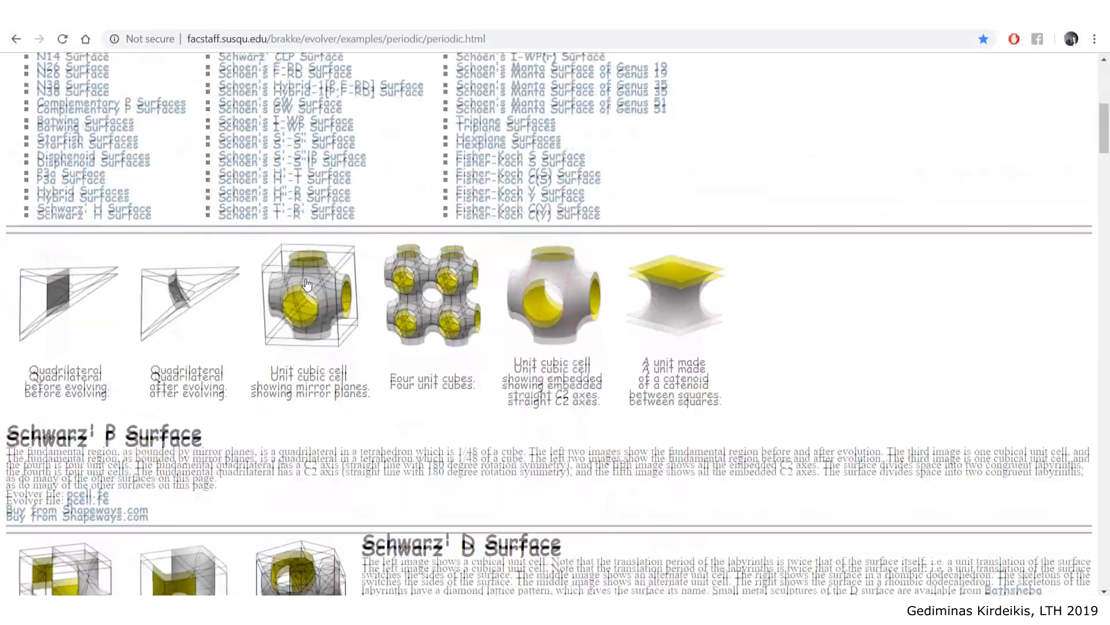
pyautogui.scroll(-8, 82, 353)
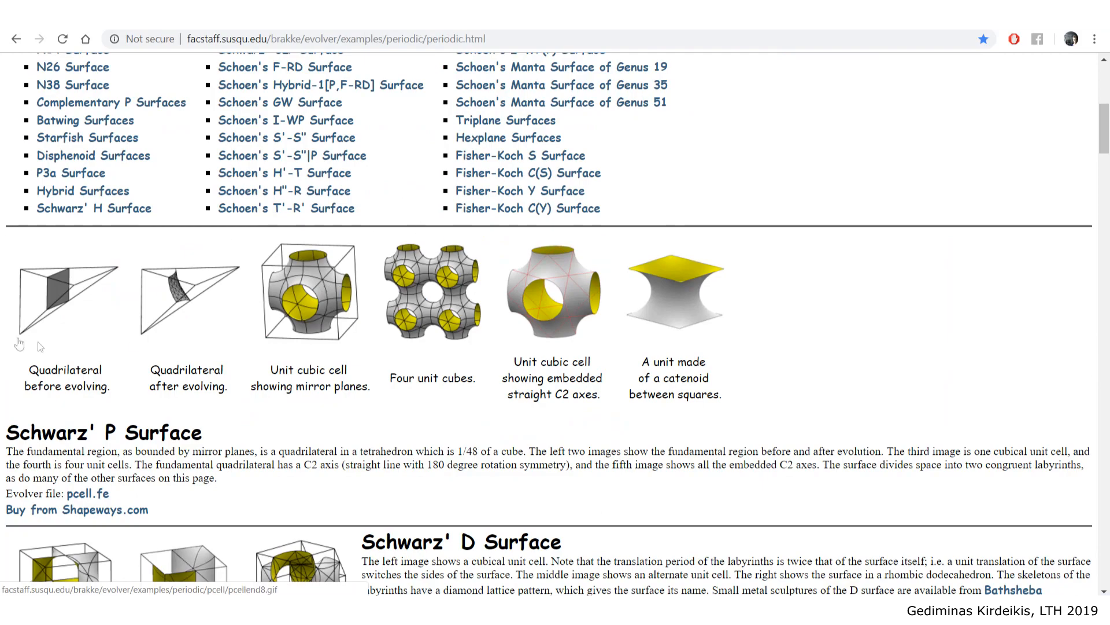
pyautogui.scroll(-7, 326, 324)
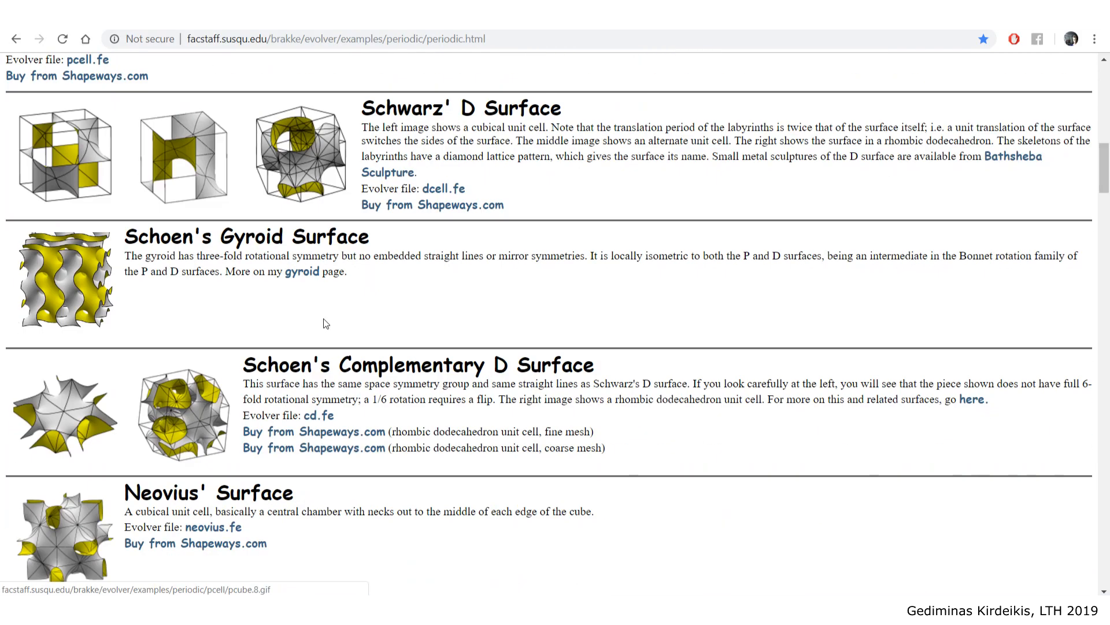
pyautogui.scroll(-5, 326, 323)
pyautogui.scroll(-4, 200, 335)
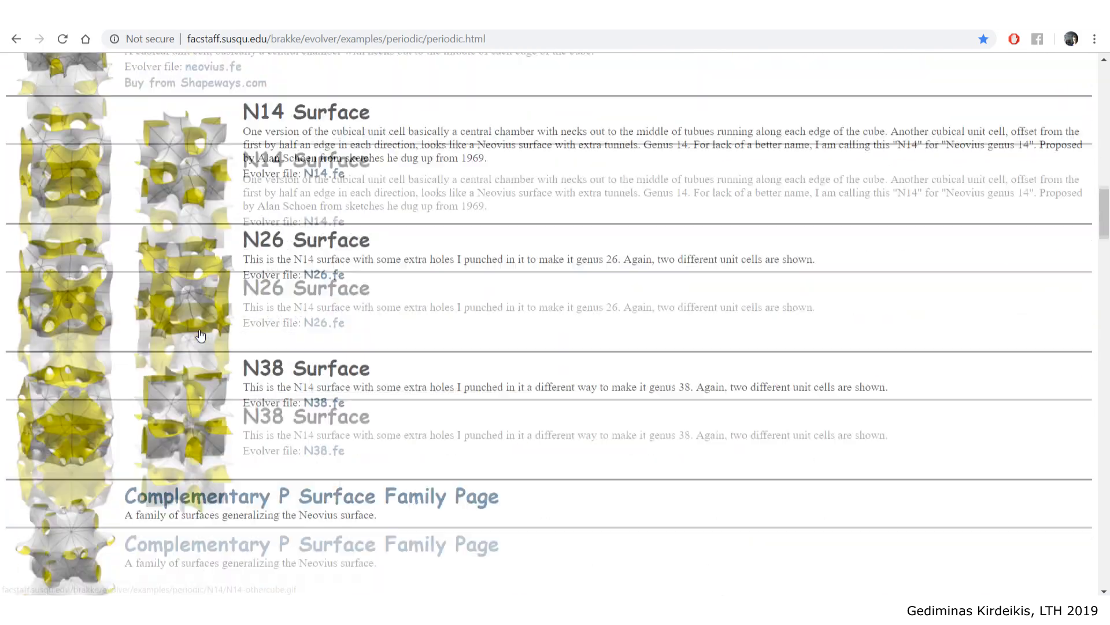
pyautogui.scroll(-1, 200, 336)
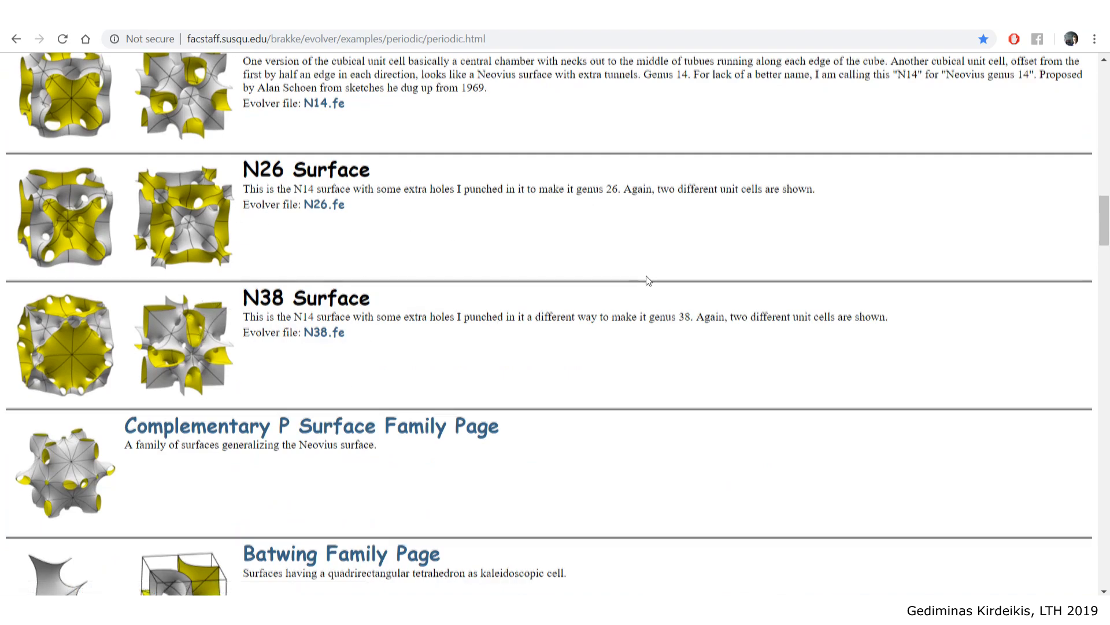
pyautogui.scroll(-3, 642, 278)
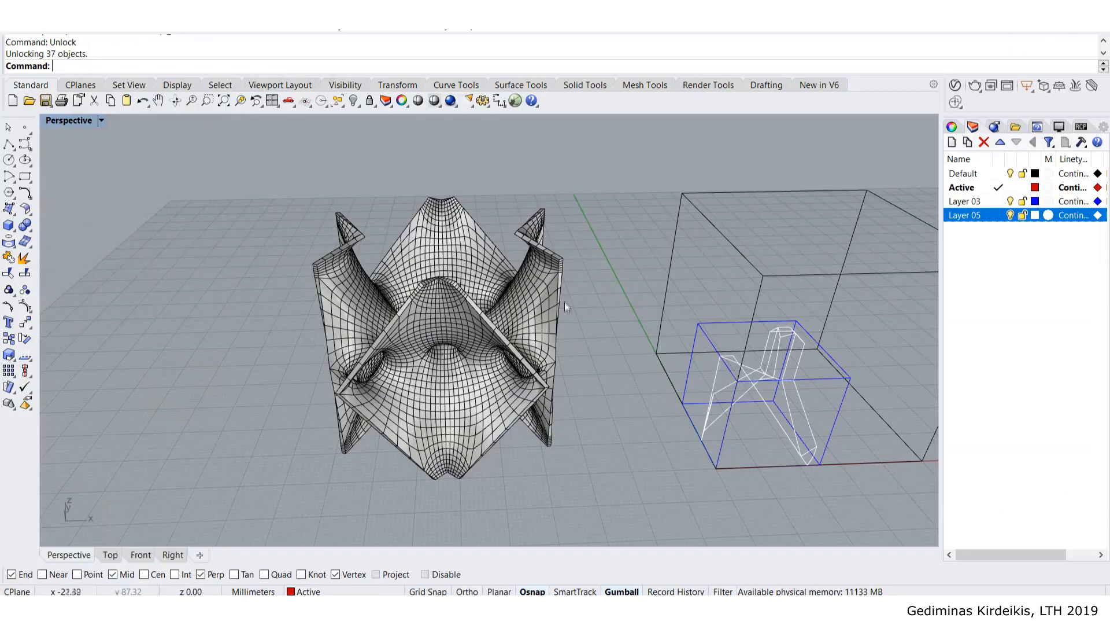
pyautogui.moveTo(565, 302)
pyautogui.mouseDown(button='right')
pyautogui.moveTo(622, 308)
pyautogui.moveTo(570, 287)
pyautogui.mouseUp(button='right')
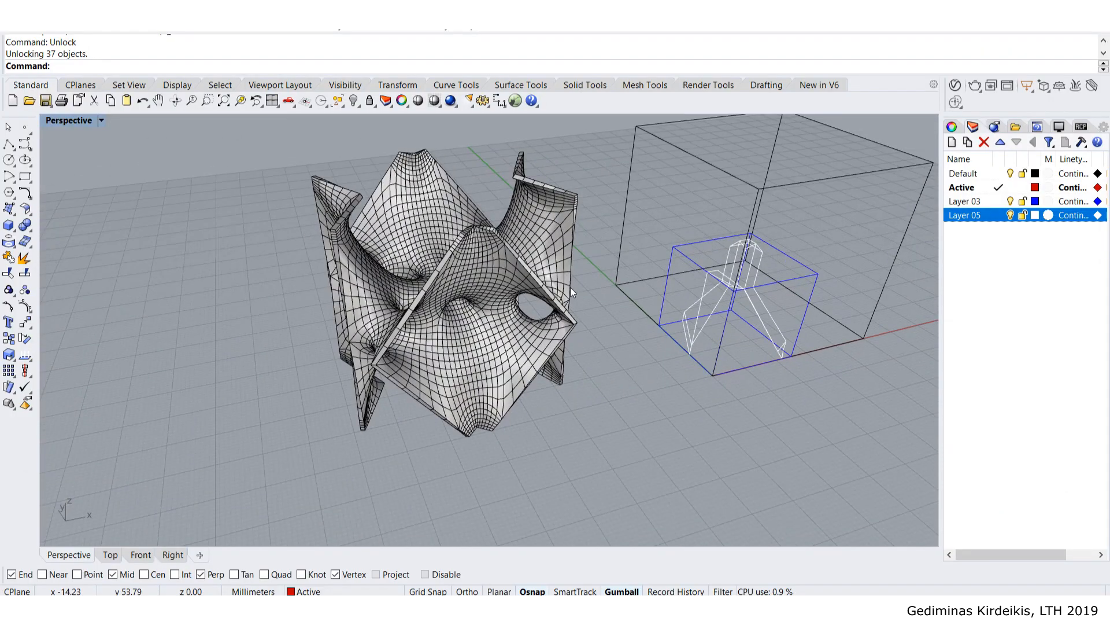
pyautogui.moveTo(570, 287); pyautogui.dragTo(346, 271, button='right')
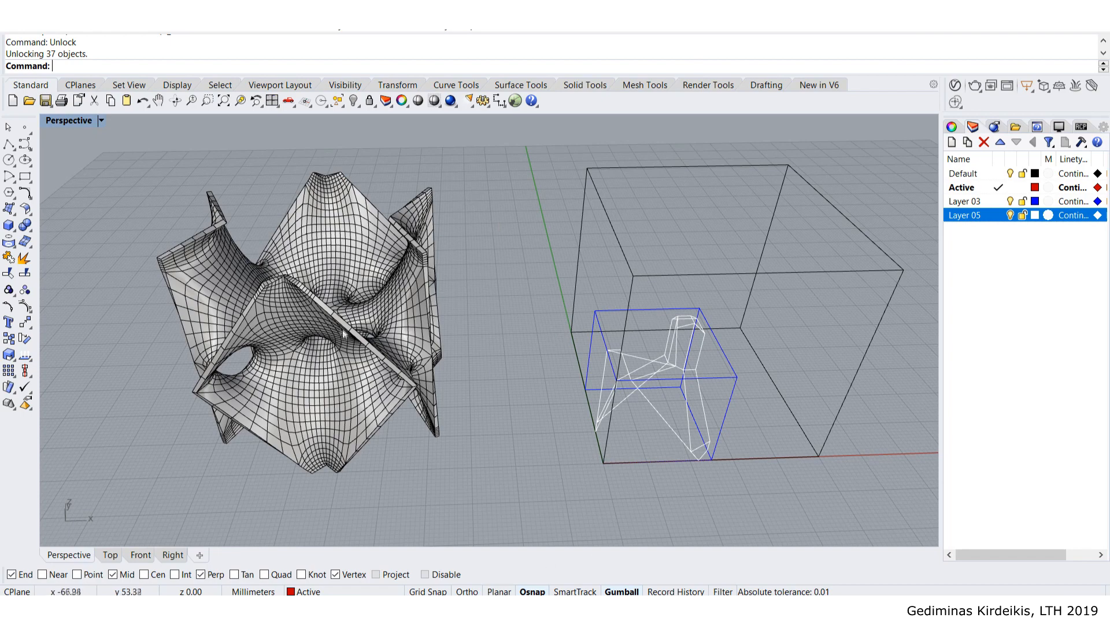
# - Import Array_7x7x7.3dm from the Array folder into Rhino and view the new array
pyautogui.click(128, 606)
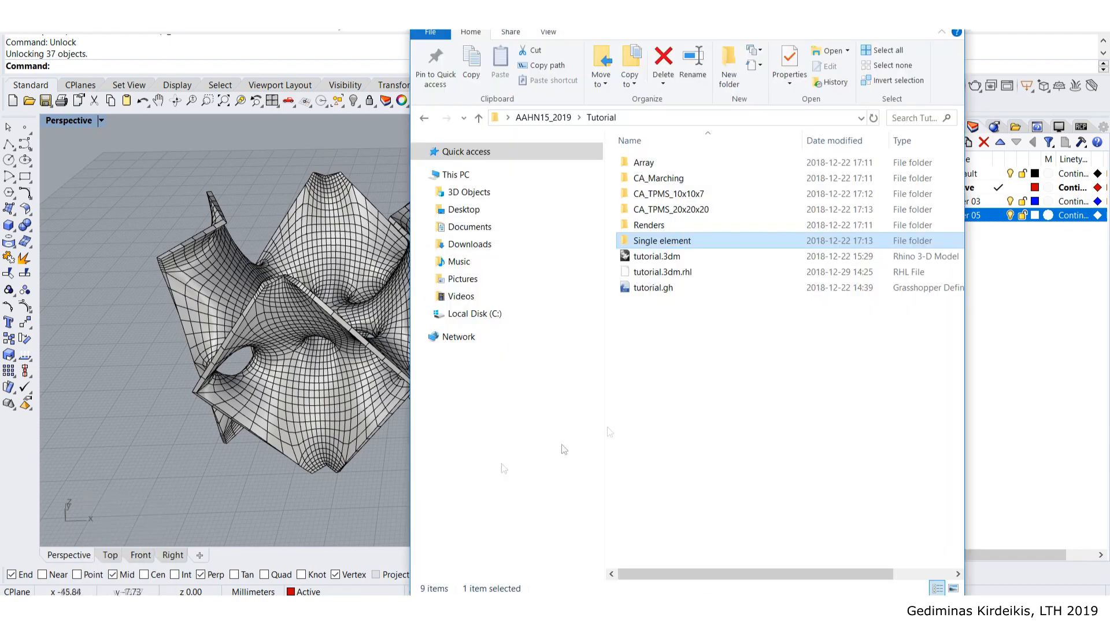
pyautogui.click(697, 446)
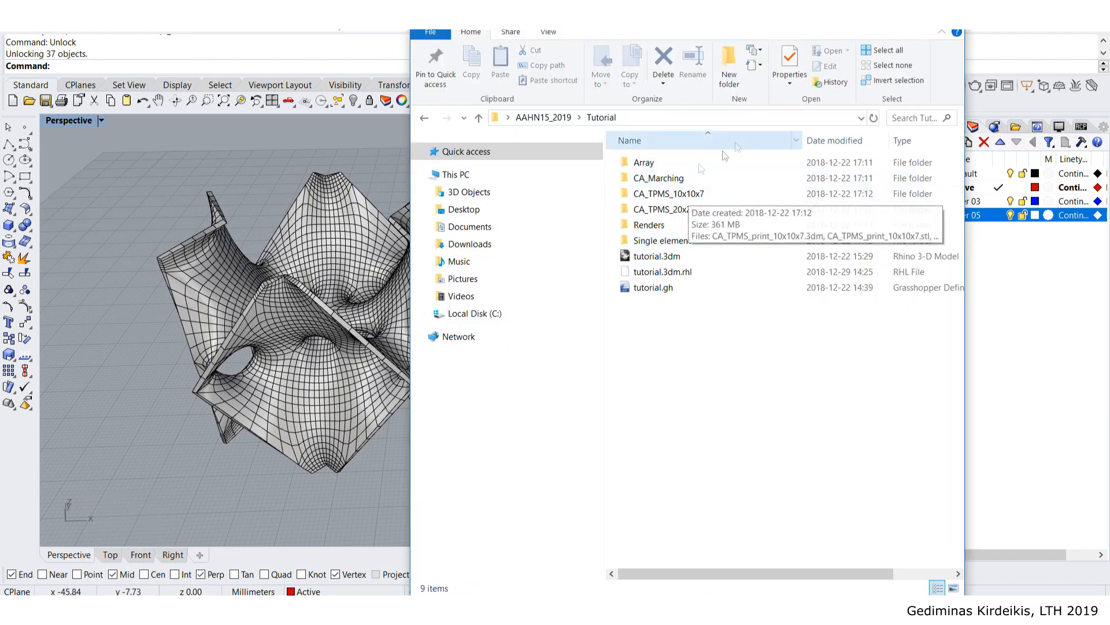
pyautogui.doubleClick(652, 168)
pyautogui.moveTo(665, 164); pyautogui.dragTo(152, 211)
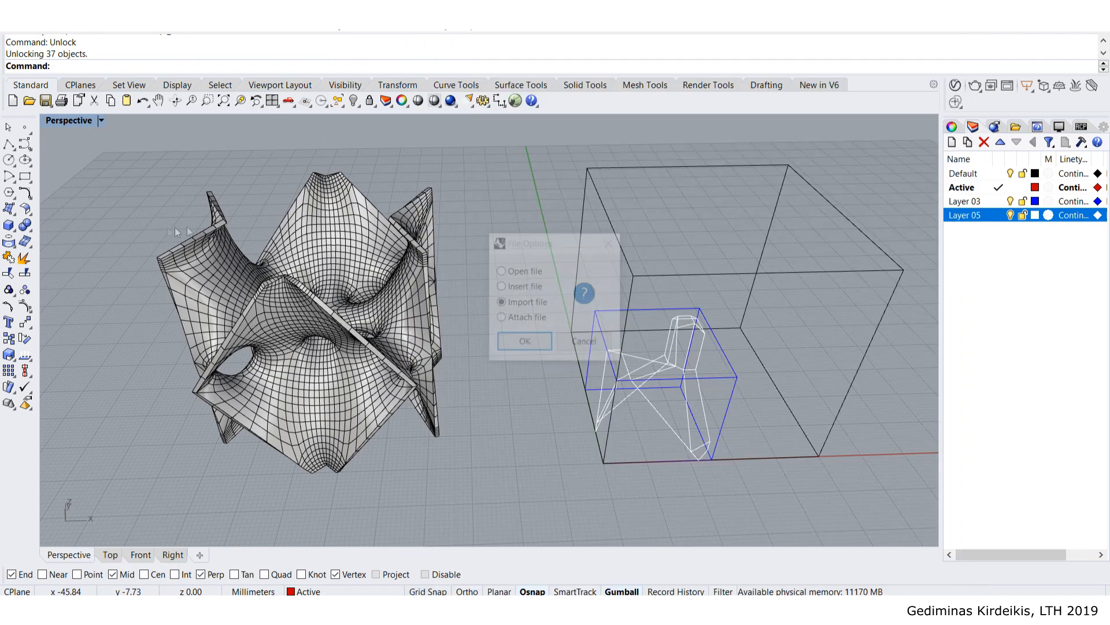
pyautogui.click(536, 346)
pyautogui.scroll(-7, 551, 308)
pyautogui.keyDown('shift'); pyautogui.moveTo(370, 284); pyautogui.dragTo(584, 280, button='right'); pyautogui.keyUp('shift')
pyautogui.click(524, 283)
pyautogui.scroll(7, 470, 270)
pyautogui.scroll(6, 481, 327)
pyautogui.scroll(-7, 538, 349)
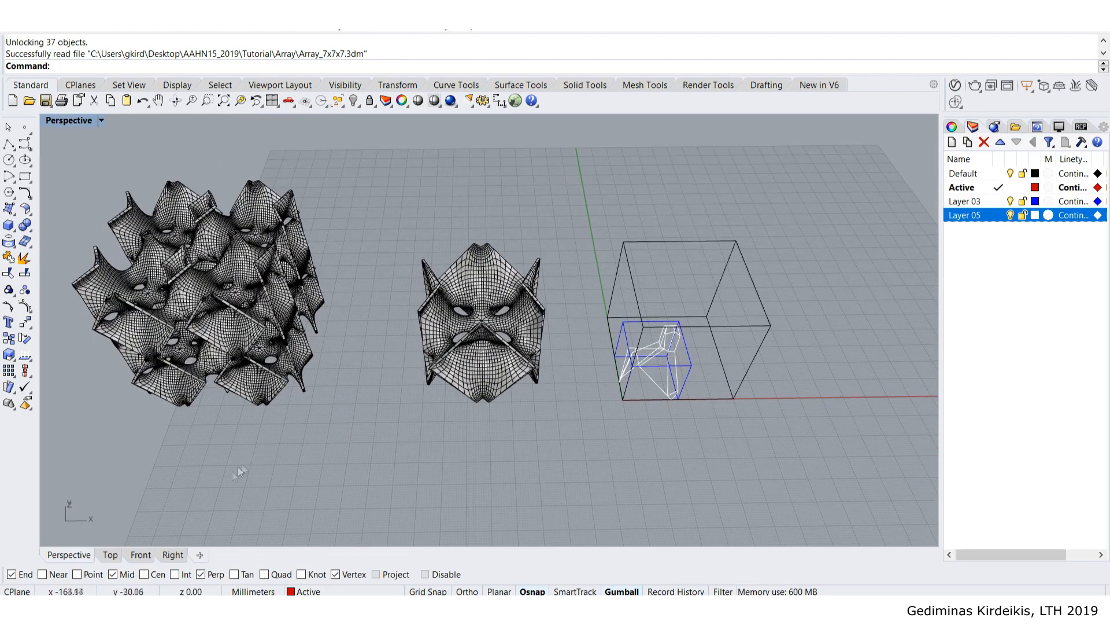
# - Dock File Explorer, showing the Tutorial folder, on the right half beside Rhino
pyautogui.click(98, 610)
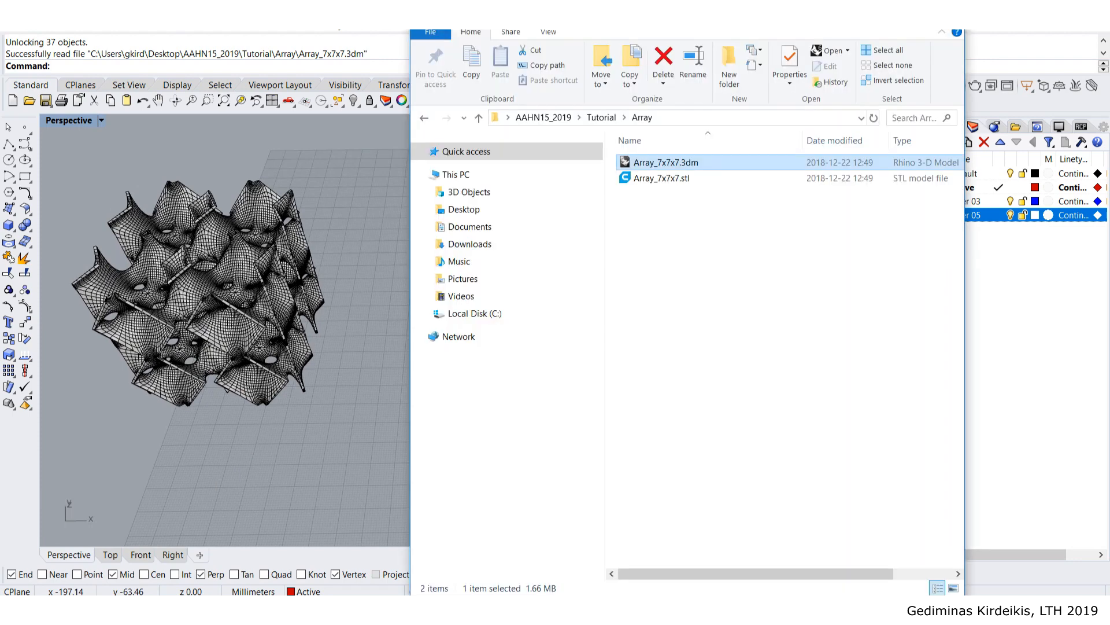
pyautogui.click(601, 117)
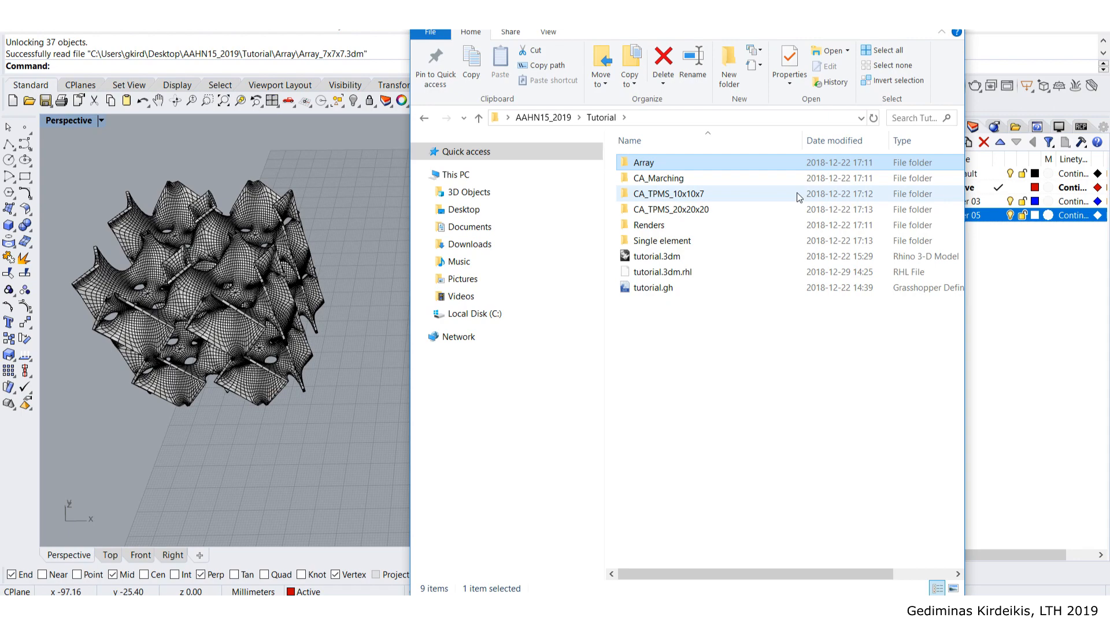
pyautogui.moveTo(565, 25); pyautogui.dragTo(842, 486)
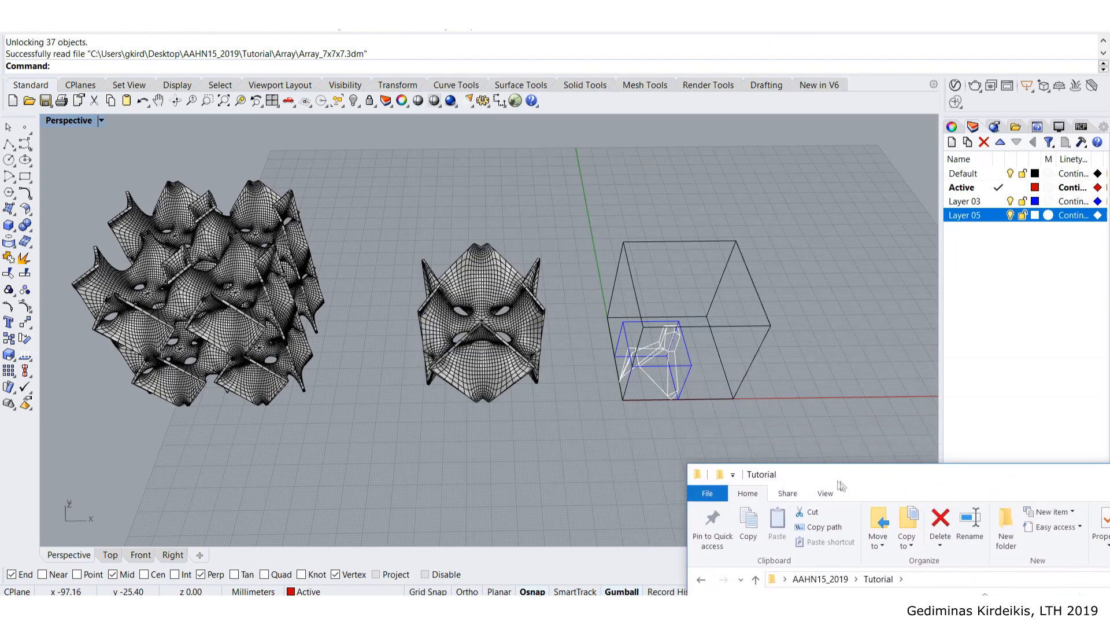
pyautogui.keyDown('shift'); pyautogui.moveTo(566, 312); pyautogui.dragTo(602, 304, button='right'); pyautogui.keyUp('shift')
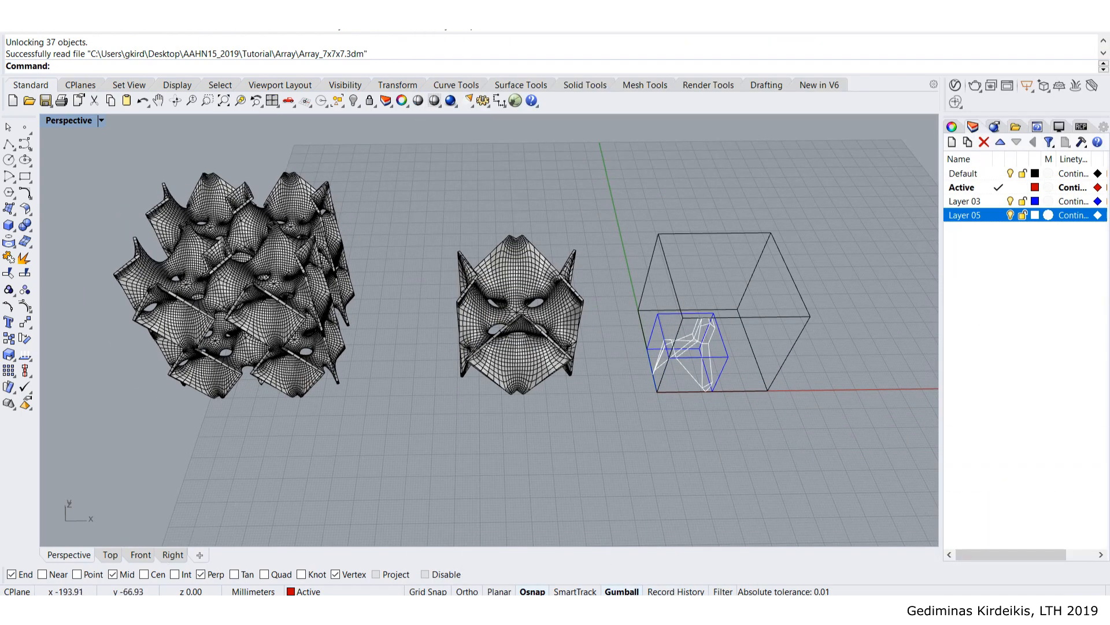
pyautogui.click(133, 610)
pyautogui.moveTo(846, 470); pyautogui.dragTo(1108, 177)
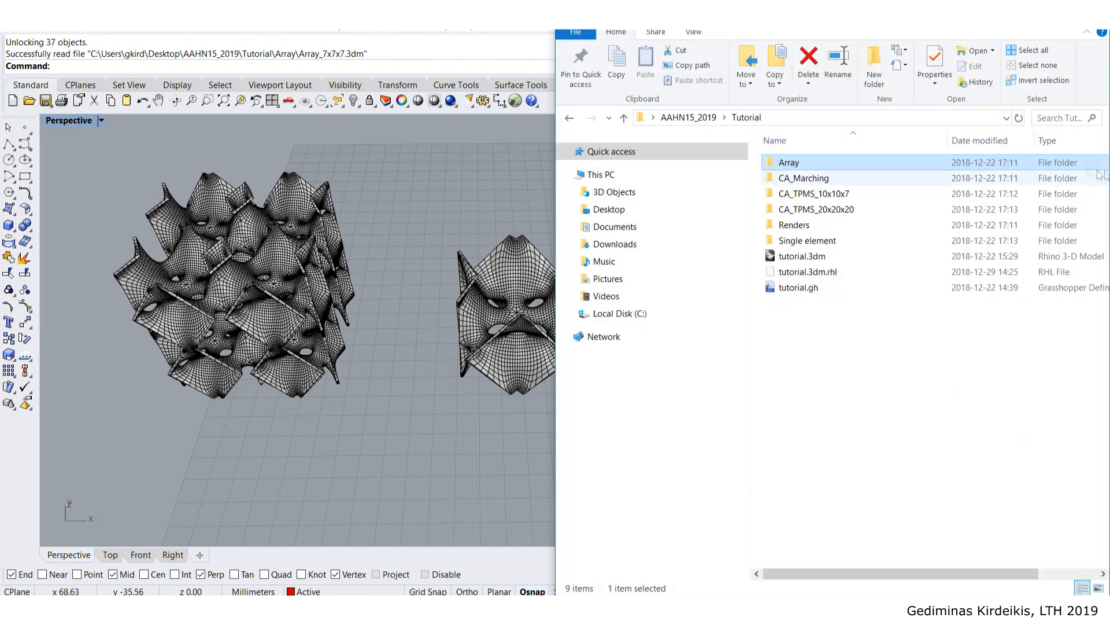
# - Open Renders > CA_TPMS_10X10X7 and select its first JPG render
pyautogui.doubleClick(856, 194)
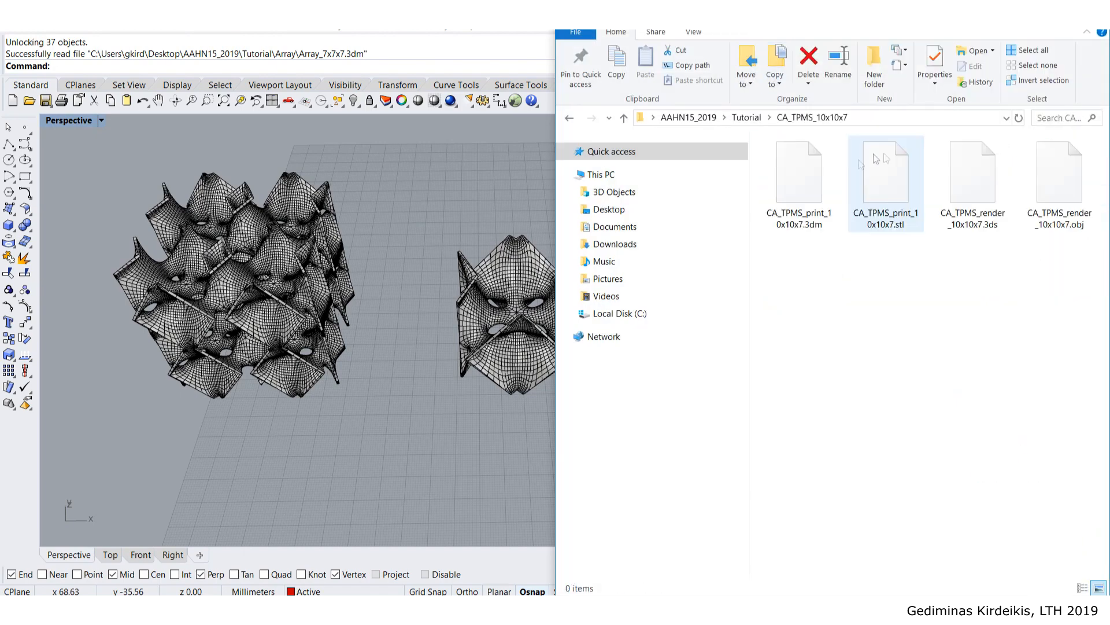
pyautogui.click(746, 117)
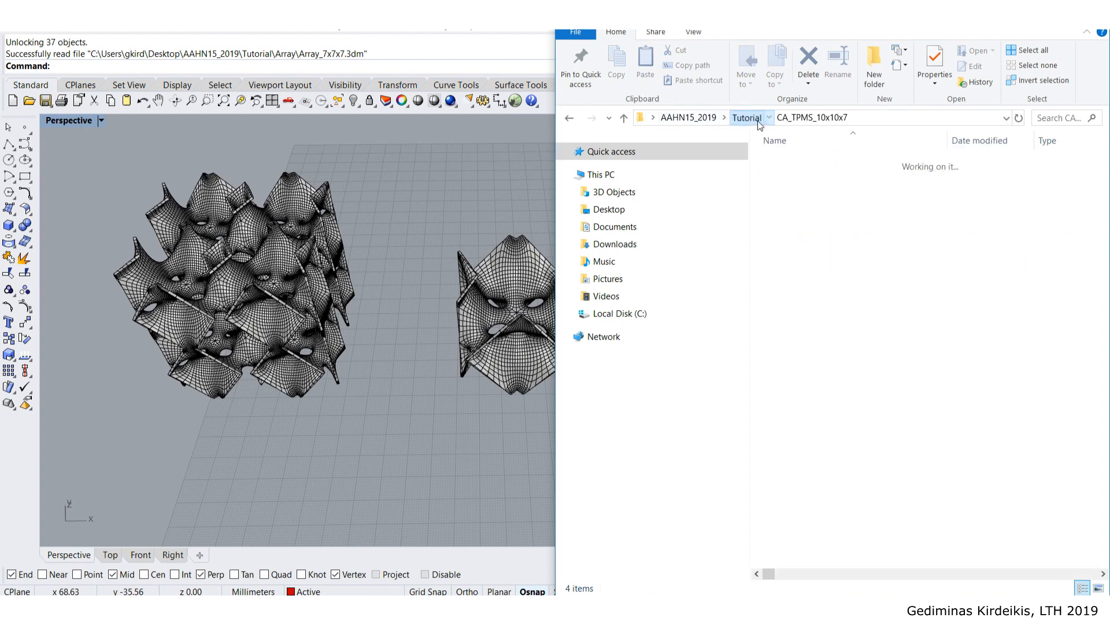
pyautogui.doubleClick(830, 224)
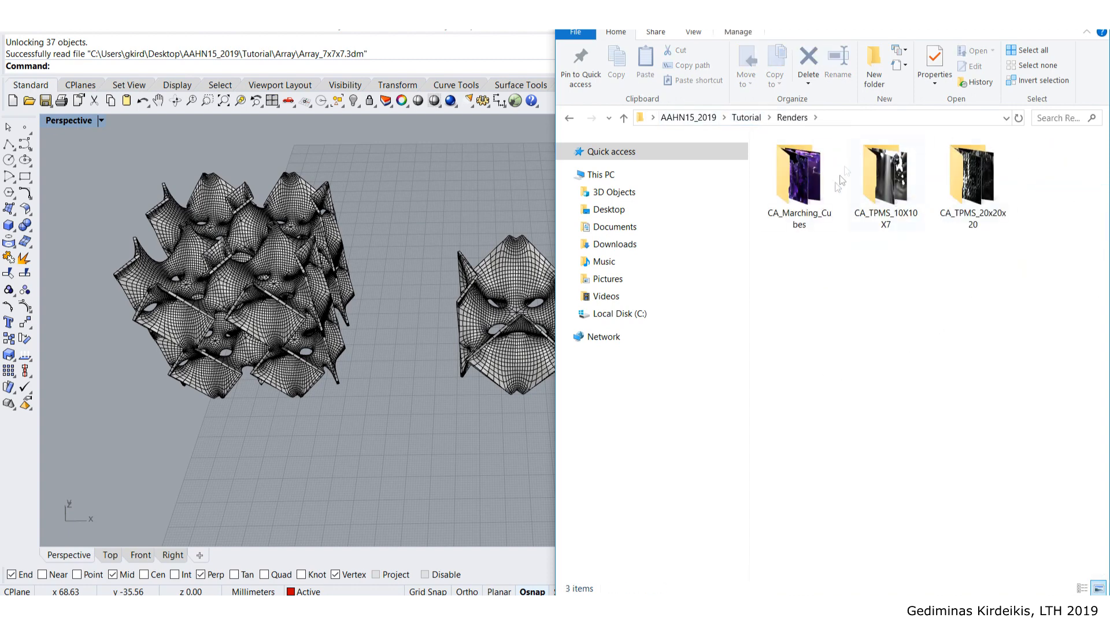
pyautogui.doubleClick(891, 179)
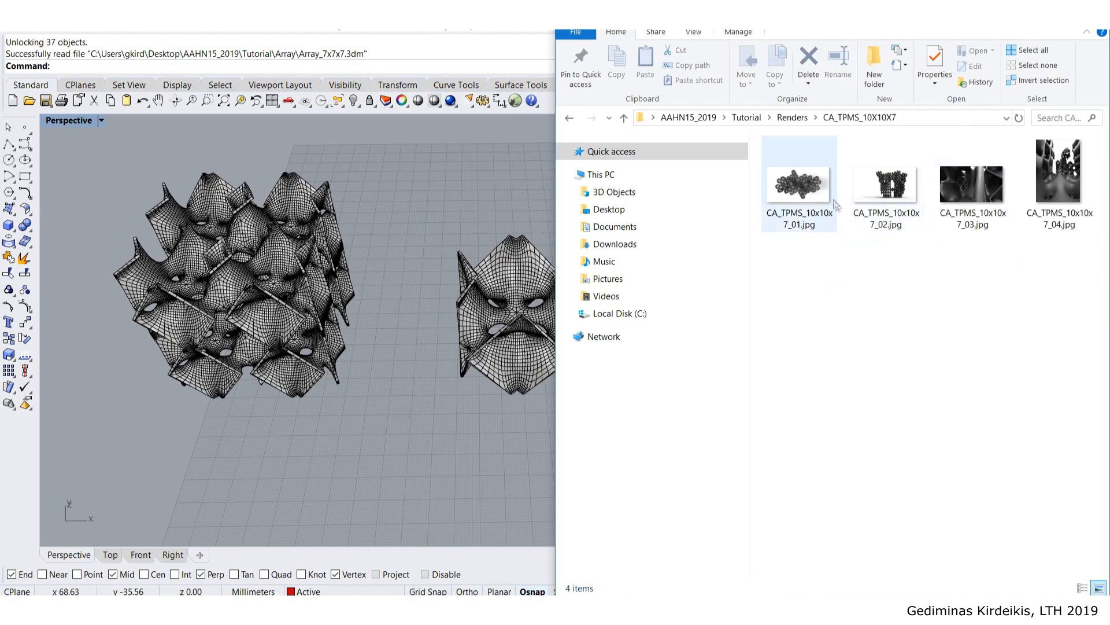
pyautogui.click(820, 193)
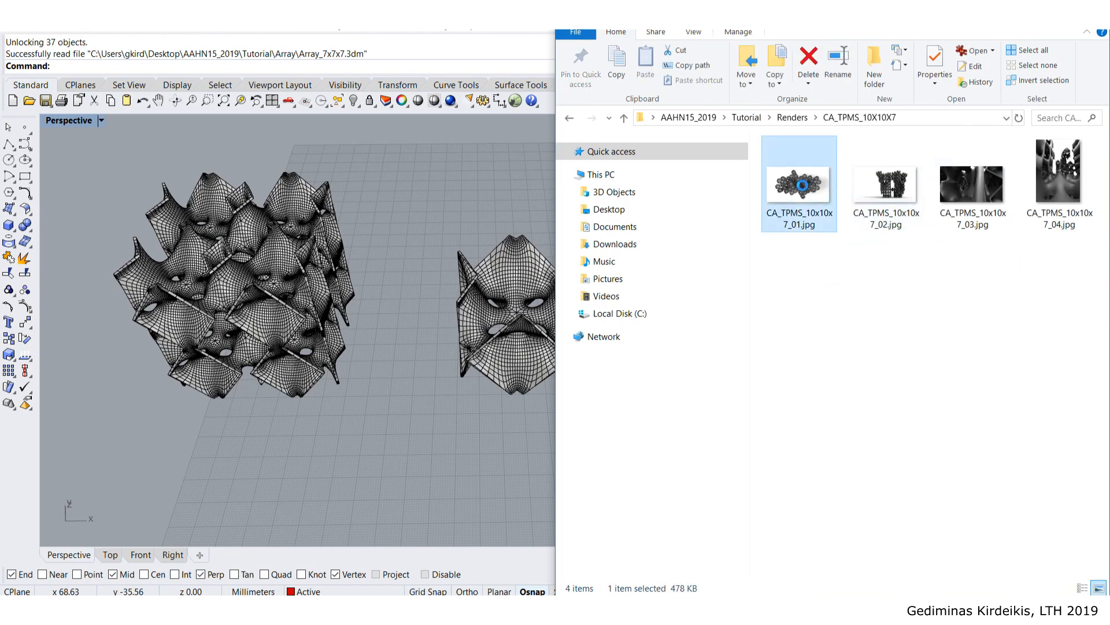
# - Page through the CA_TPMS_10x10x7 renders full screen in the image viewer
pyautogui.press('Return')
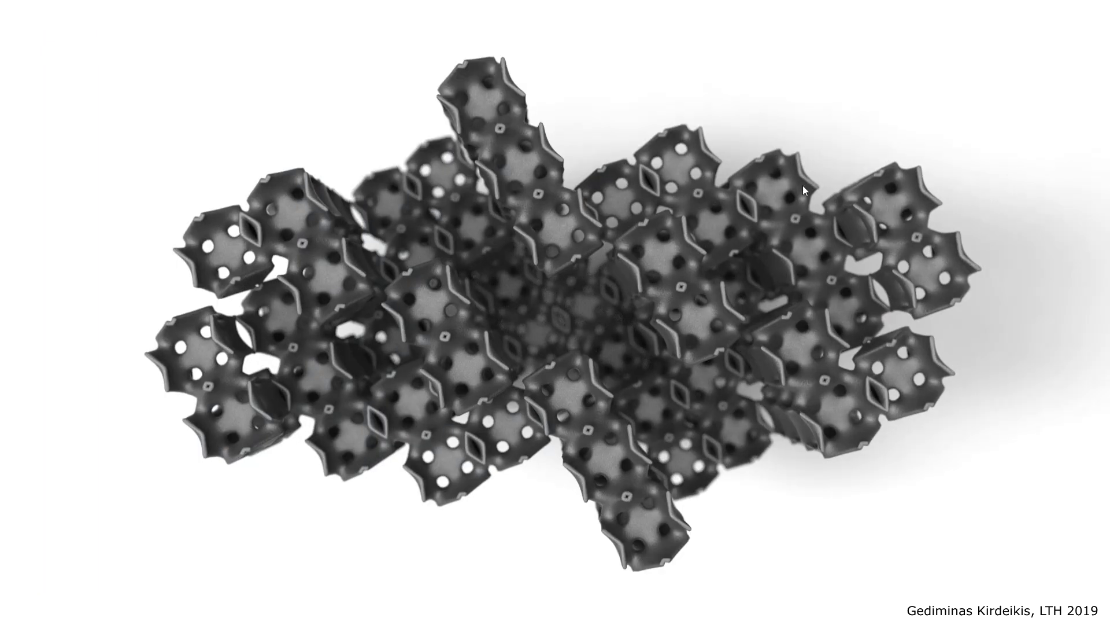
pyautogui.press('Right')
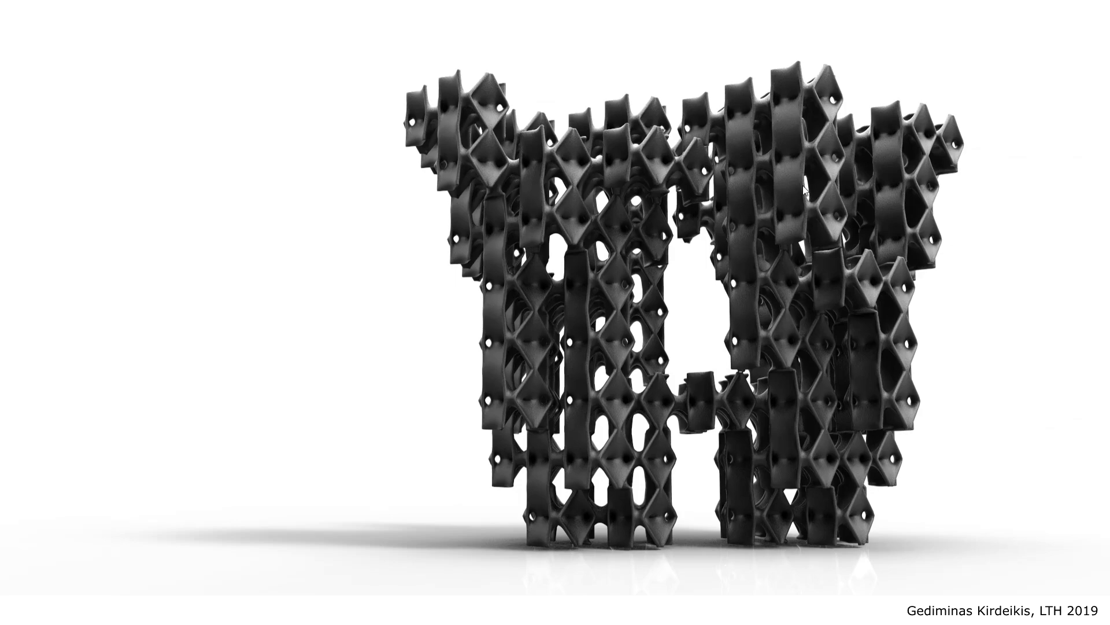
pyautogui.press('Right')
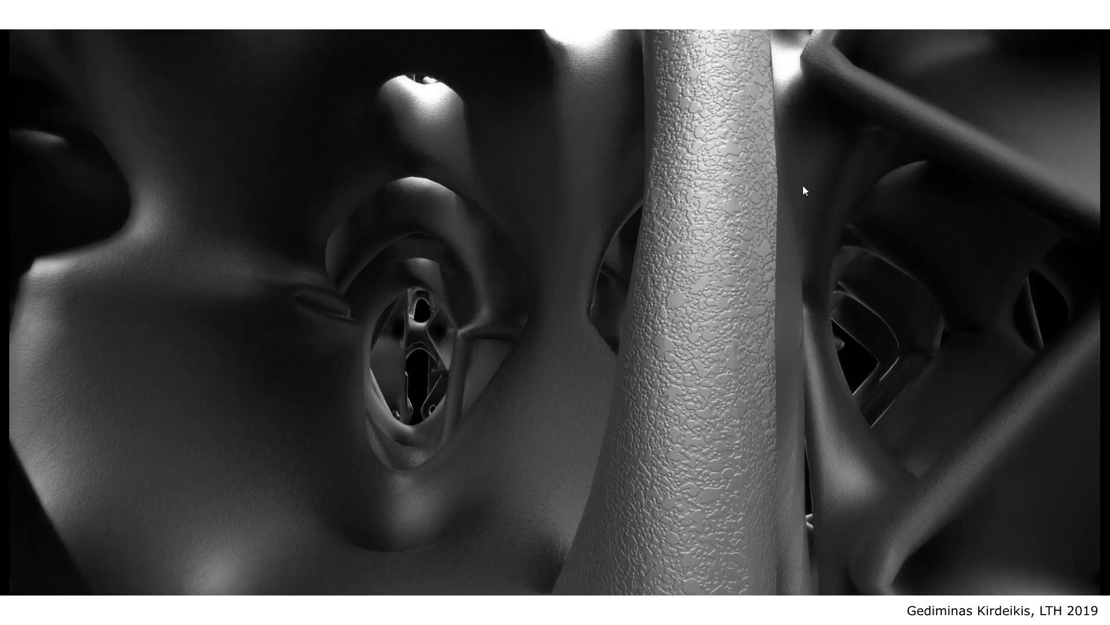
pyautogui.press('Right')
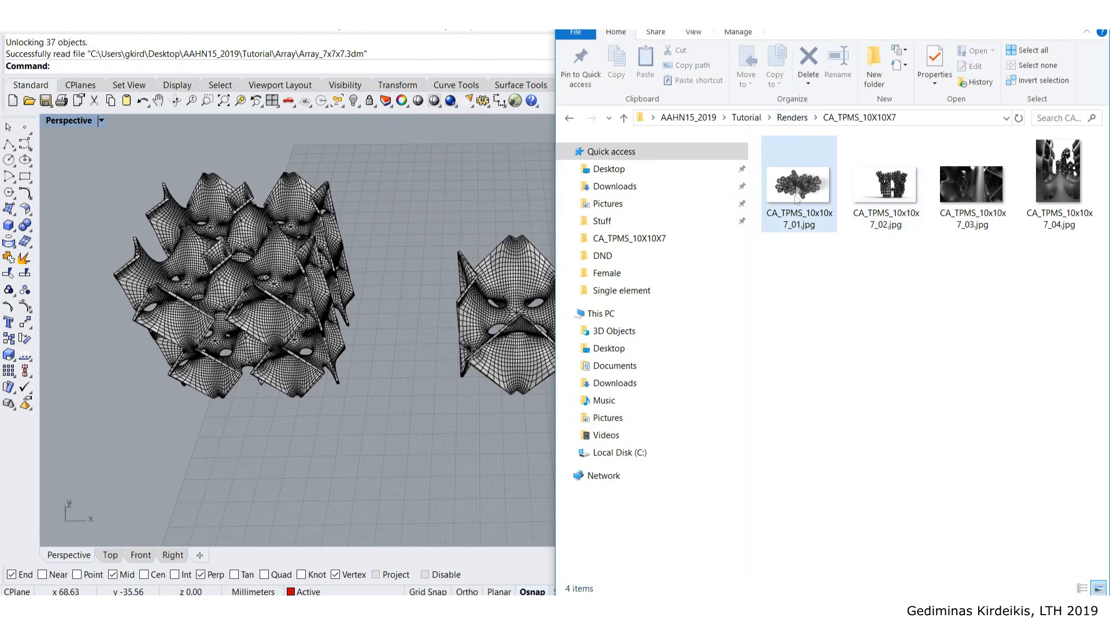
# - Open CA_TPMS_20x20x20, view its three renders full screen, then close the viewer
pyautogui.click(803, 118)
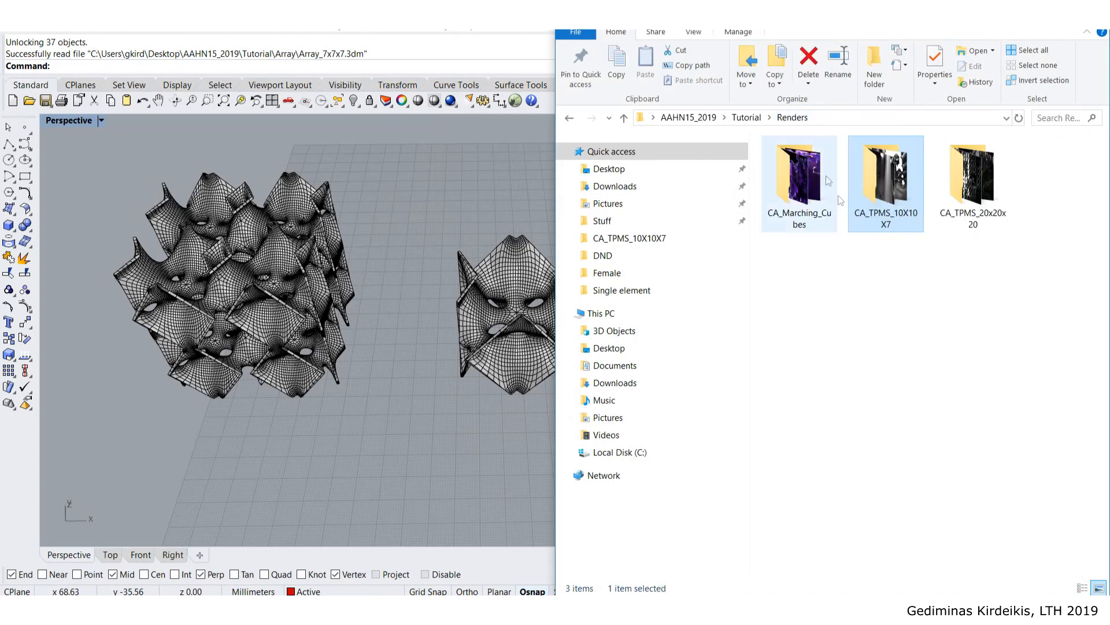
pyautogui.doubleClick(976, 184)
pyautogui.click(789, 183)
pyautogui.doubleClick(789, 182)
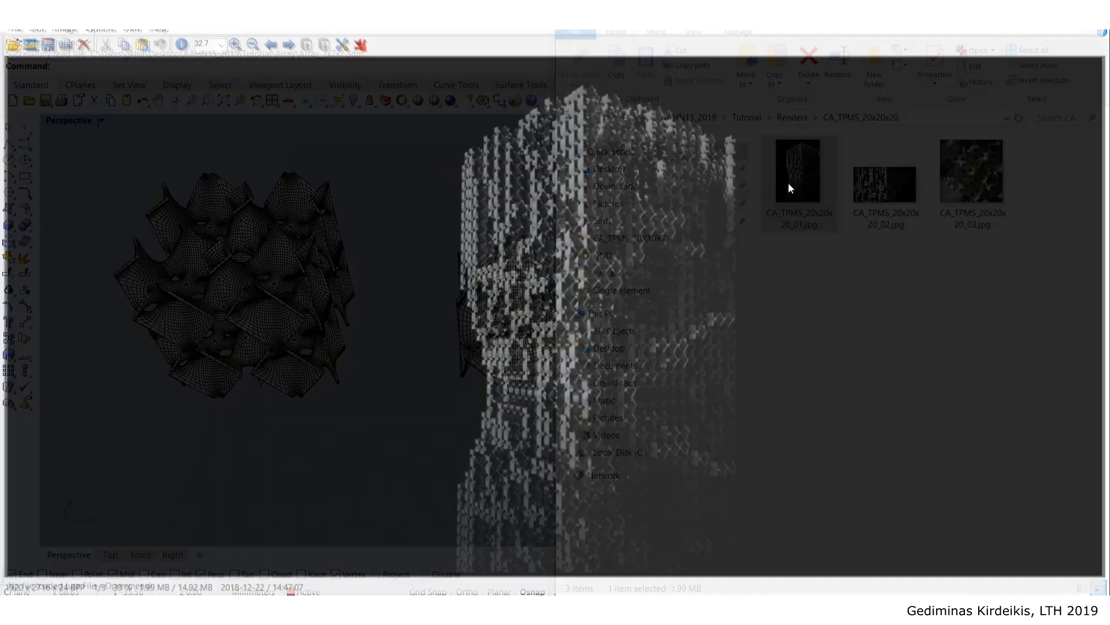
pyautogui.press('Return')
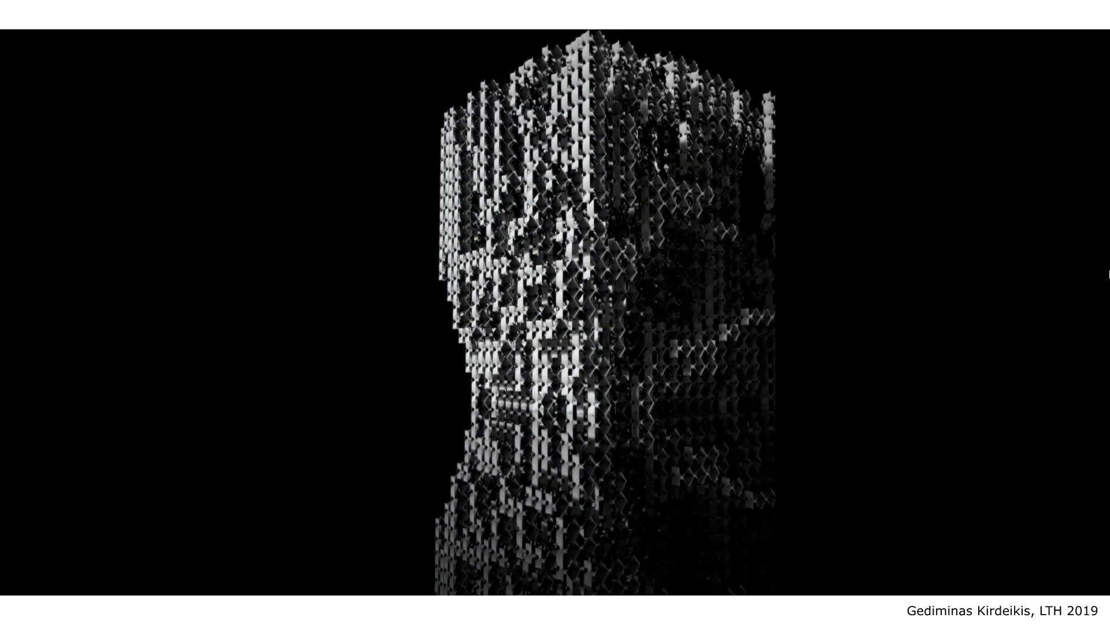
pyautogui.press('Right')
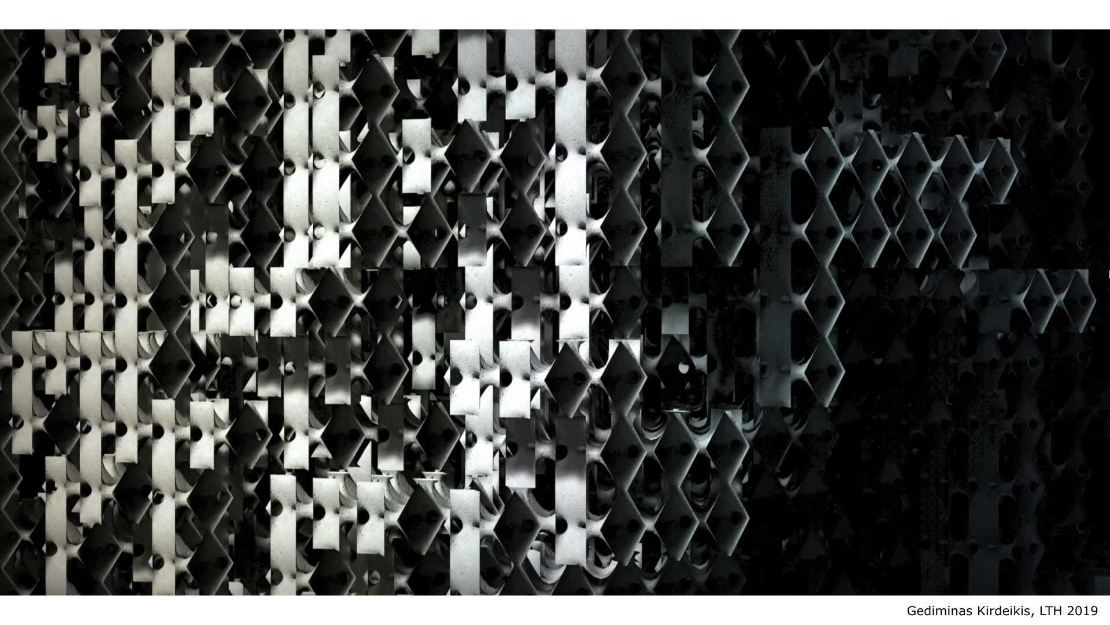
pyautogui.press('Right')
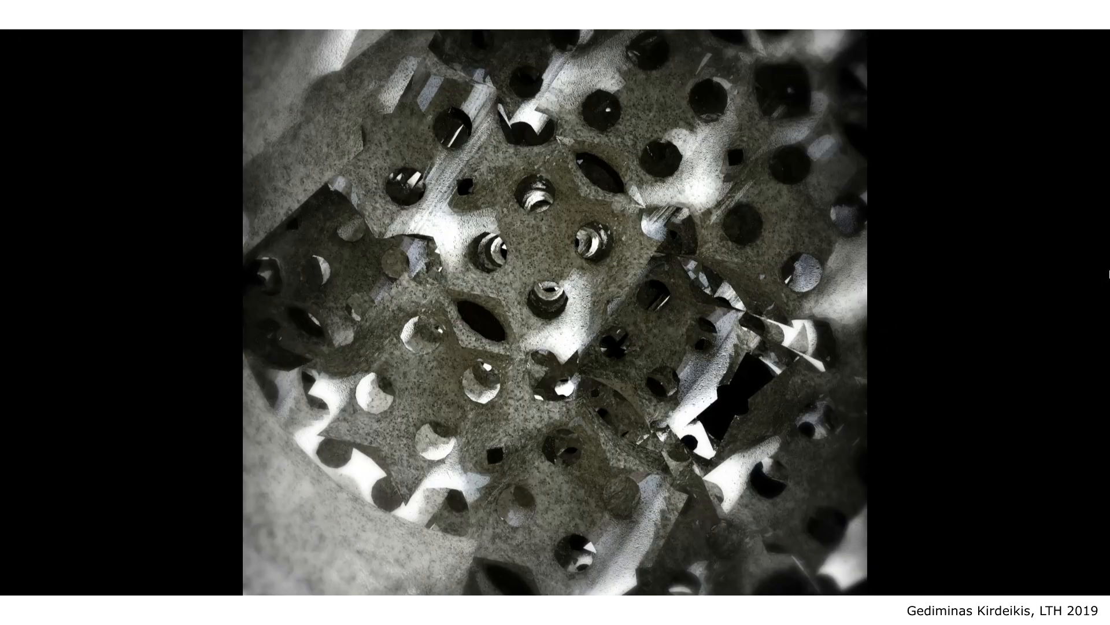
pyautogui.press('Right')
pyautogui.press('Return')
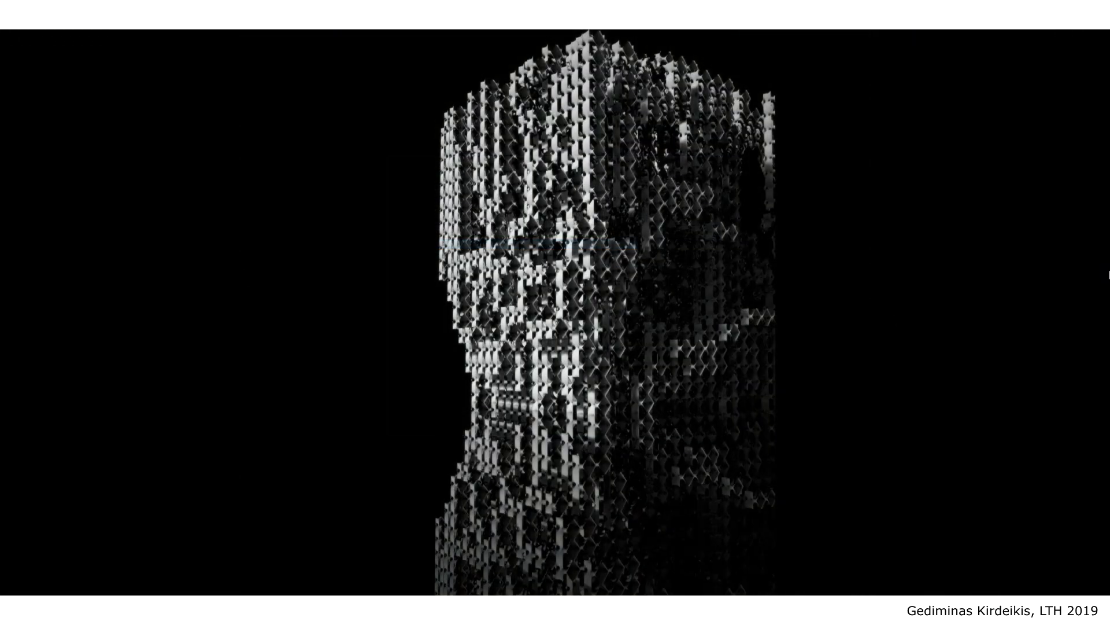
pyautogui.press('Return')
pyautogui.press('Escape')
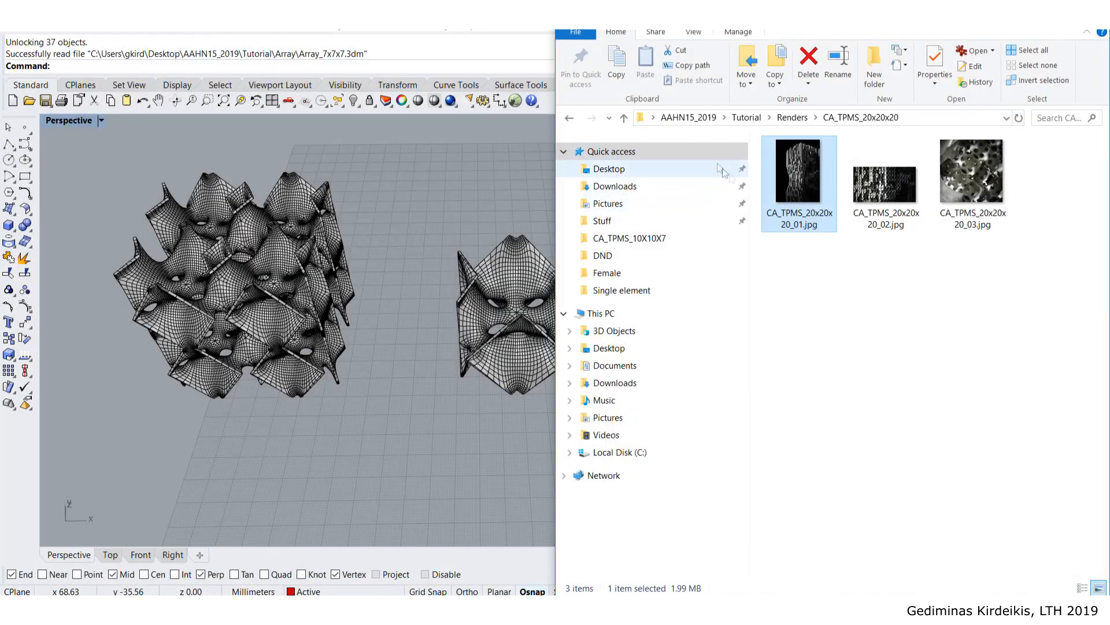
# - Open the CA_Marching_Cubes folder and step through renders CA01 to CA05 full screen
pyautogui.click(792, 117)
pyautogui.click(949, 302)
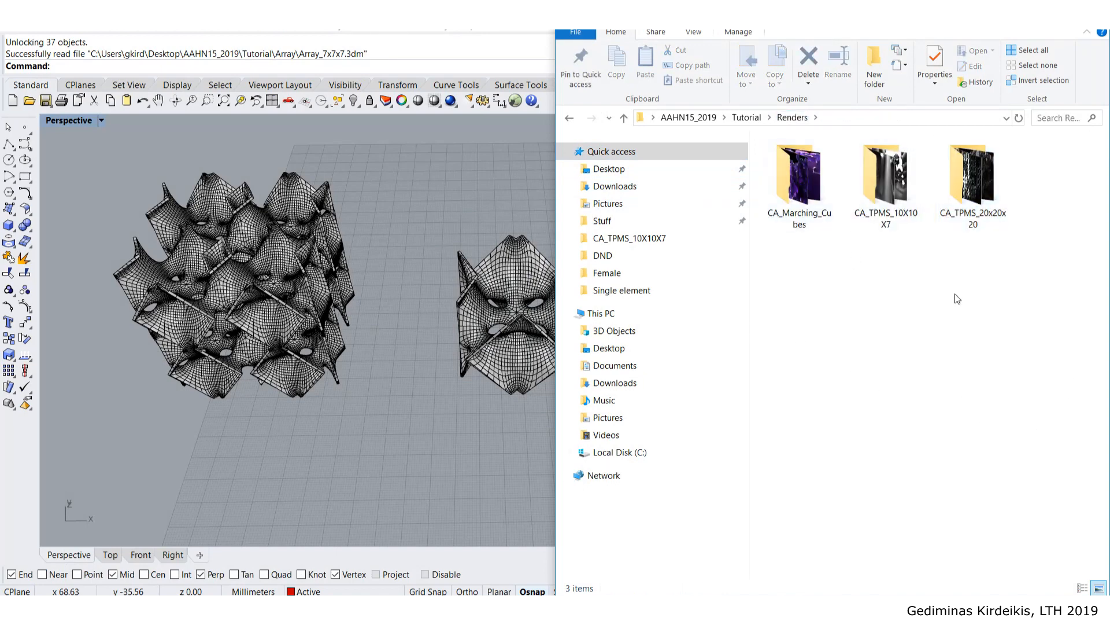
pyautogui.doubleClick(824, 200)
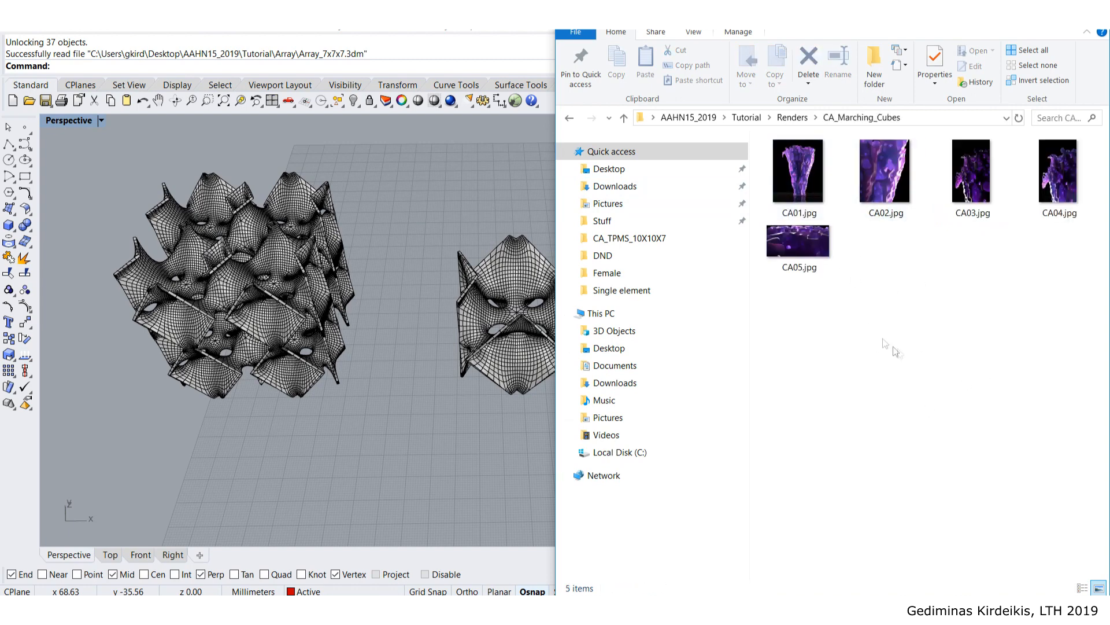
pyautogui.doubleClick(814, 172)
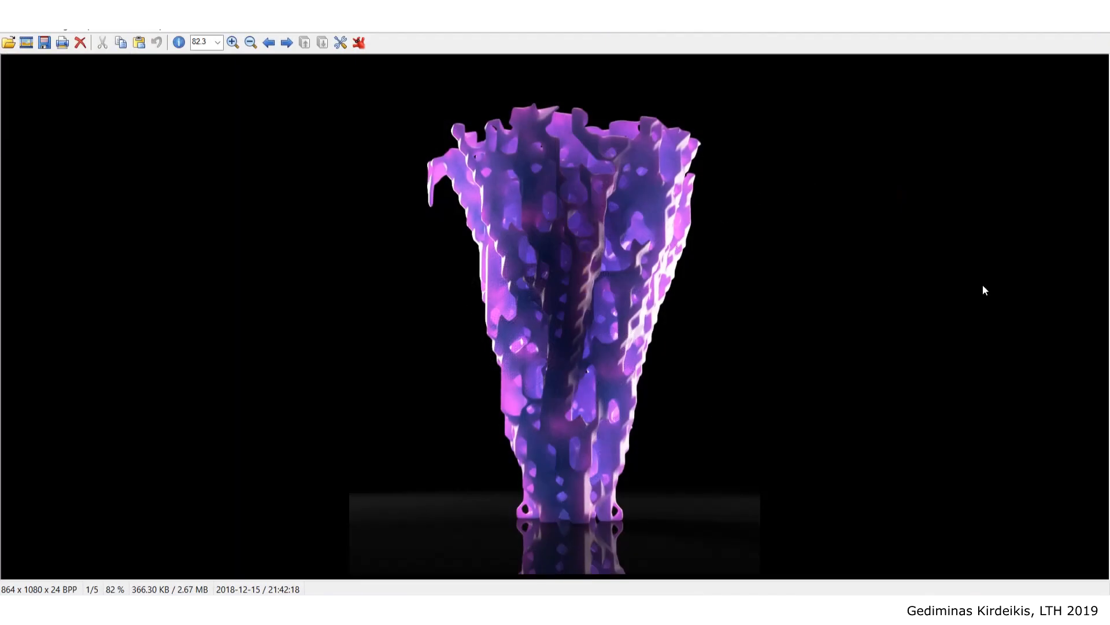
pyautogui.press('Return')
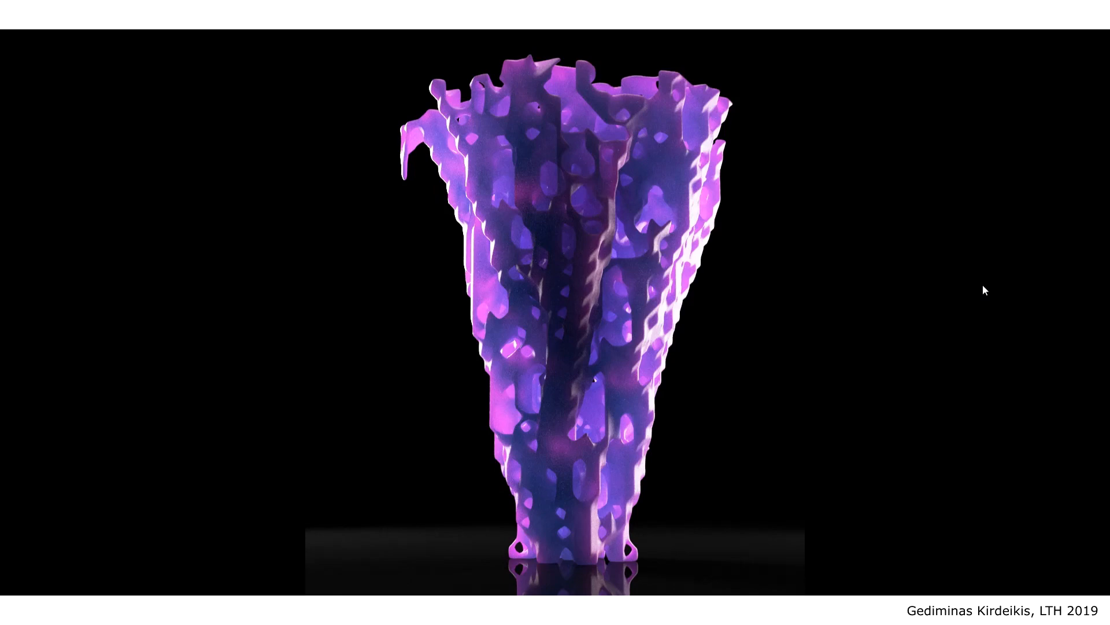
pyautogui.press('Right')
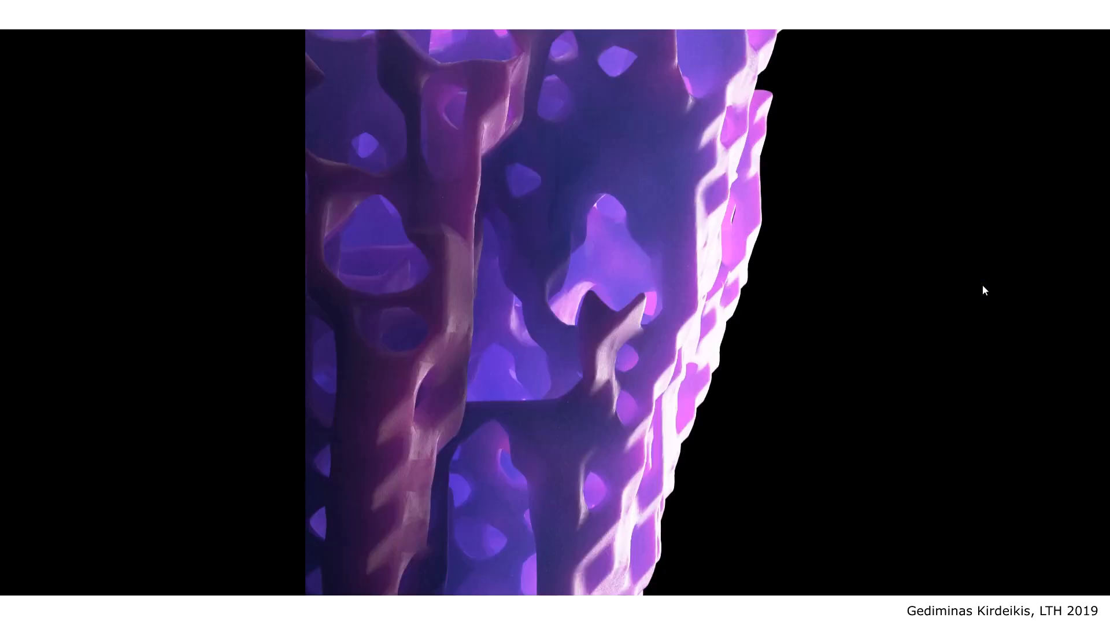
pyautogui.press('Right')
pyautogui.press('Right')
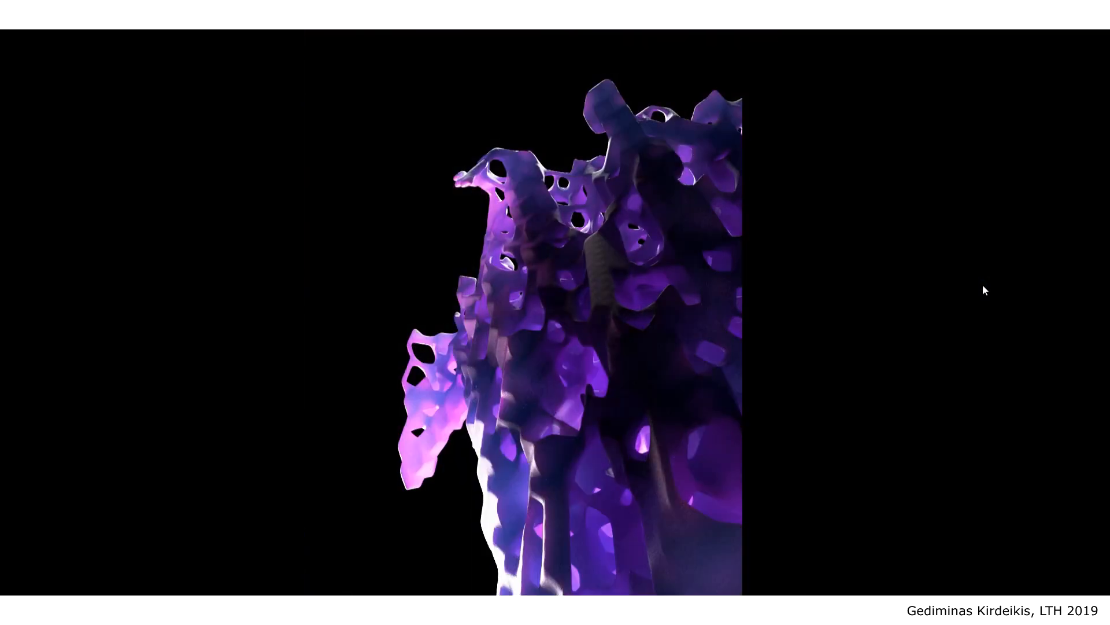
pyautogui.press('Right')
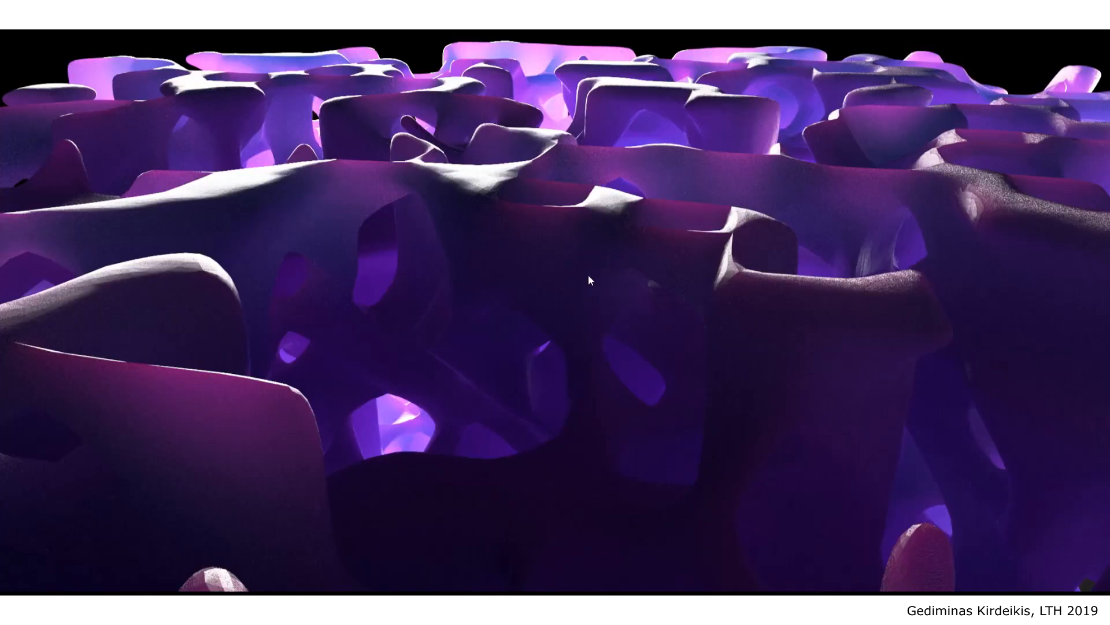
pyautogui.press('Escape')
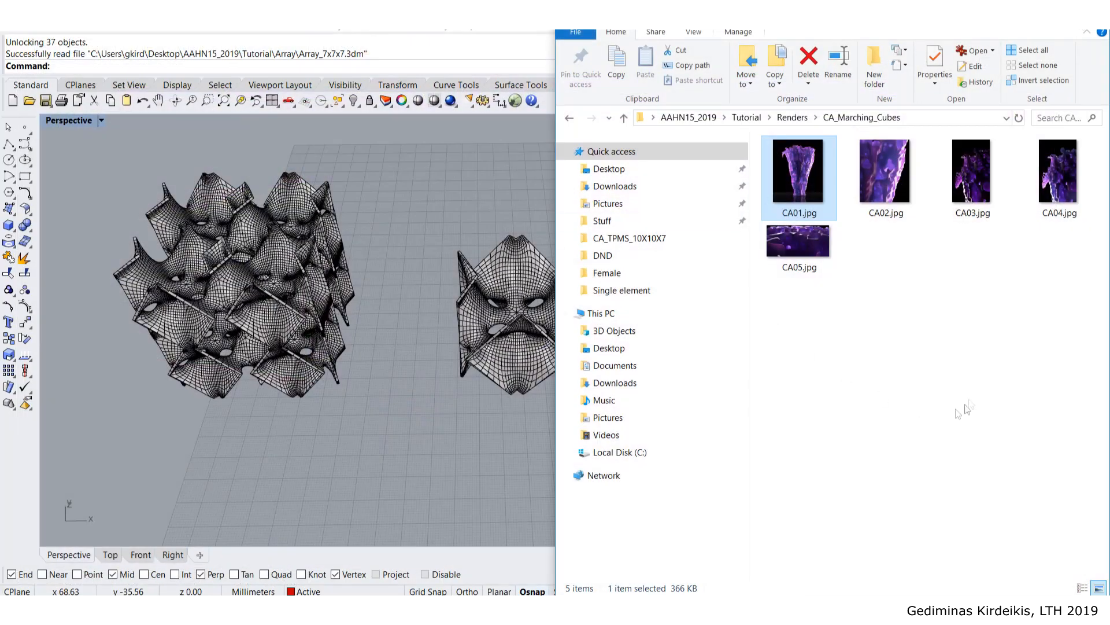
# - Delete the two TPMS meshes and reframe the view on the remaining wire boxes
pyautogui.click(970, 408)
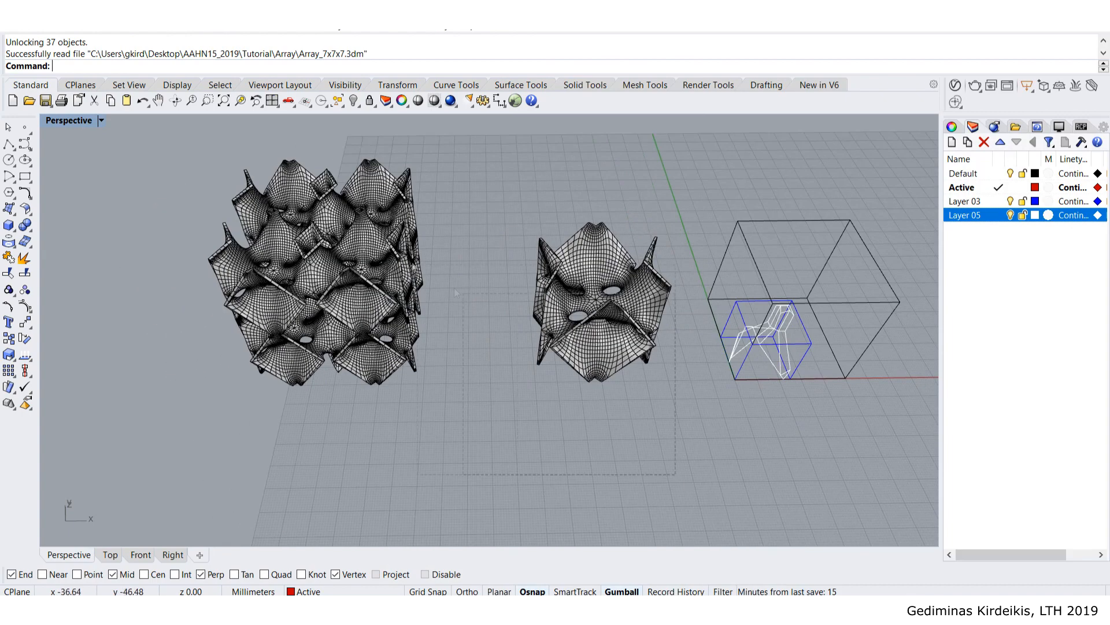
pyautogui.moveTo(455, 293); pyautogui.dragTo(225, 183)
pyautogui.press('Delete')
pyautogui.keyDown('shift'); pyautogui.moveTo(578, 296); pyautogui.dragTo(361, 247, button='right'); pyautogui.keyUp('shift')
pyautogui.moveTo(580, 276); pyautogui.dragTo(542, 289, button='right')
pyautogui.keyDown('shift'); pyautogui.moveTo(635, 285); pyautogui.dragTo(478, 300, button='right'); pyautogui.keyUp('shift')
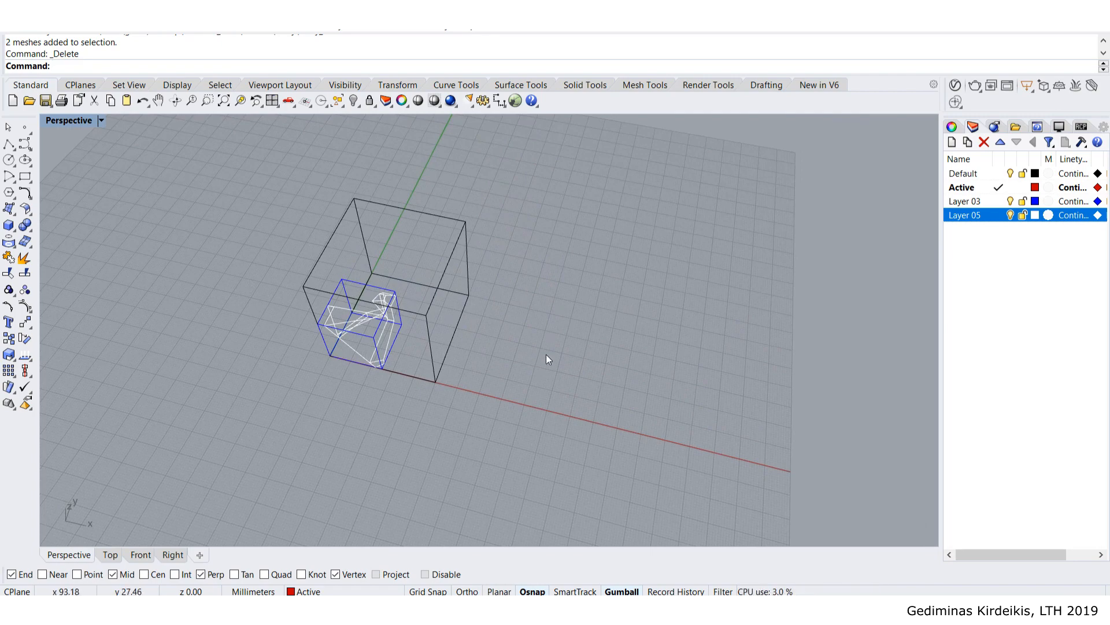
pyautogui.moveTo(507, 373); pyautogui.dragTo(548, 332, button='right')
pyautogui.scroll(5, 371, 293)
pyautogui.scroll(3, 383, 338)
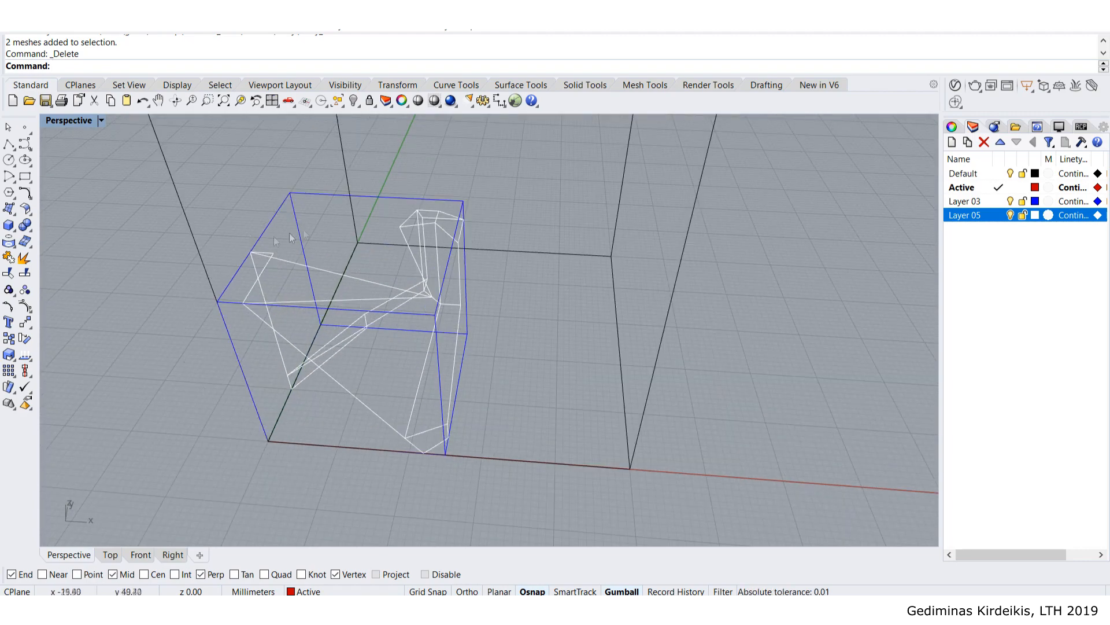
pyautogui.scroll(-5, 407, 332)
pyautogui.moveTo(407, 331); pyautogui.dragTo(321, 259, button='right')
# - Select all 37 curves of both boxes and drag them along the x-axis
pyautogui.moveTo(239, 247); pyautogui.dragTo(405, 410)
pyautogui.click(295, 379)
pyautogui.scroll(3, 294, 279)
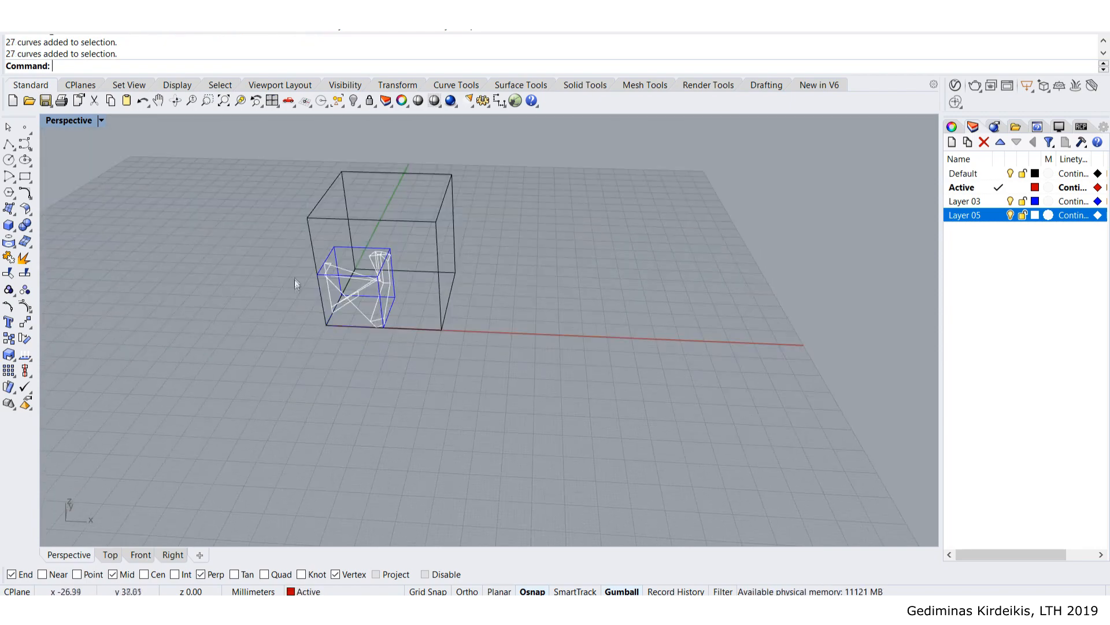
pyautogui.scroll(-2, 457, 315)
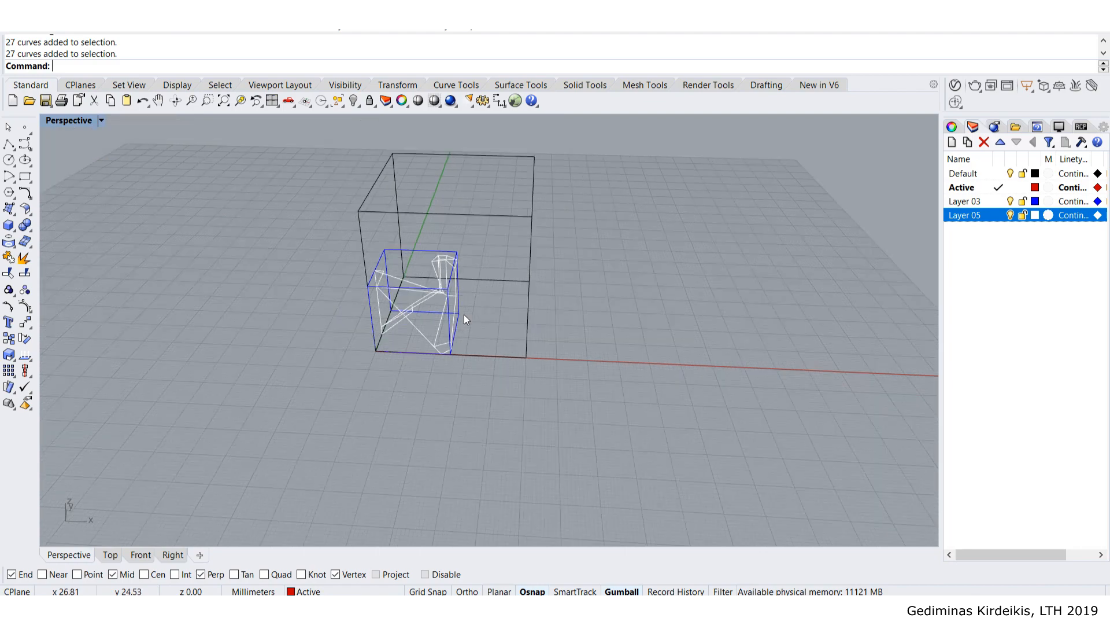
pyautogui.moveTo(464, 314); pyautogui.dragTo(320, 279, button='right')
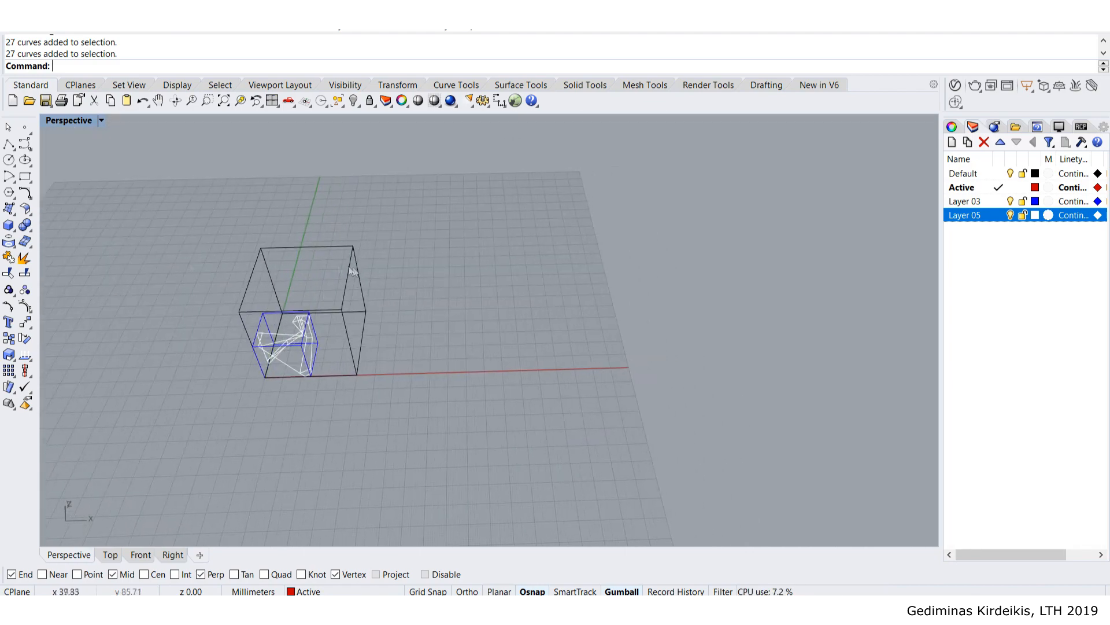
pyautogui.moveTo(176, 221); pyautogui.dragTo(176, 221)
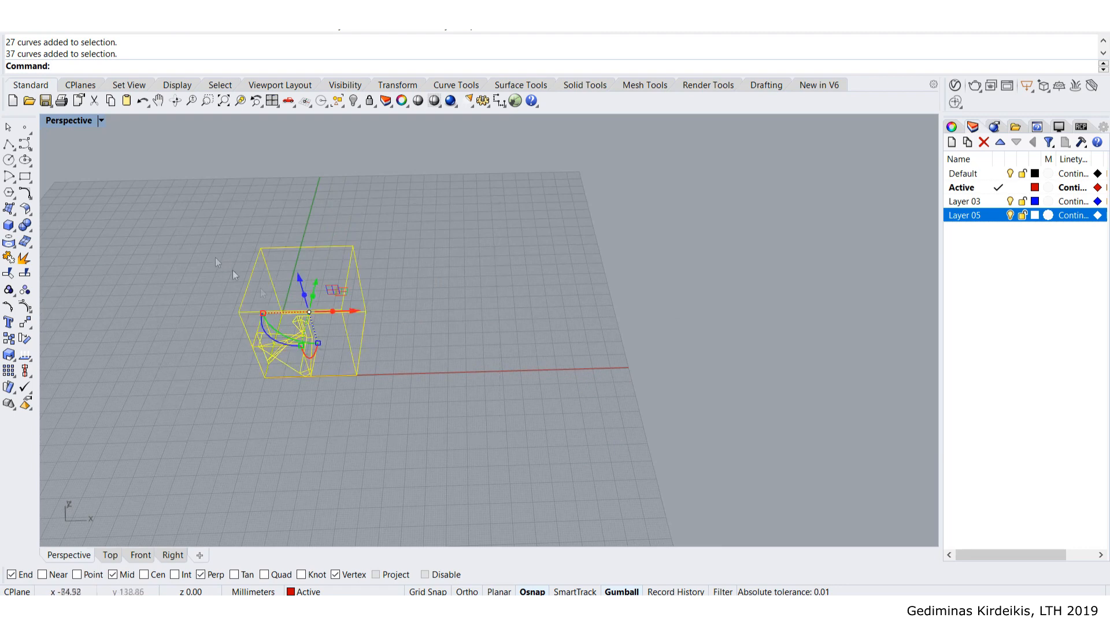
pyautogui.moveTo(349, 304); pyautogui.dragTo(727, 343)
pyautogui.click(449, 330)
pyautogui.moveTo(447, 329); pyautogui.dragTo(363, 327, button='right')
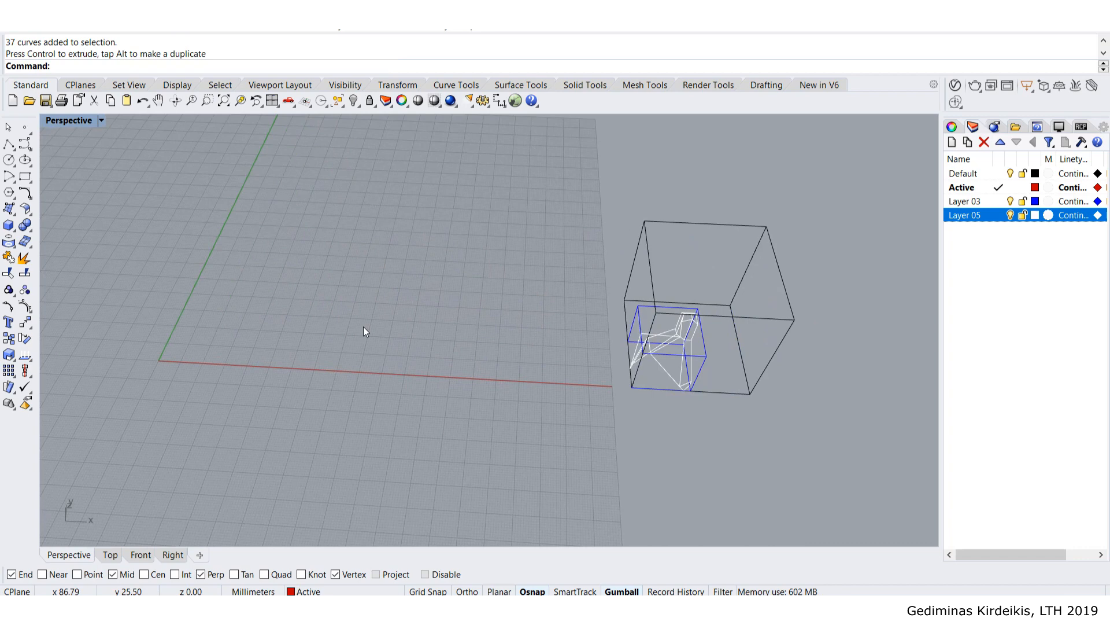
# - Draw a 100 × 100 × 100 box with its first corner at the origin (0)
pyautogui.click(9, 225)
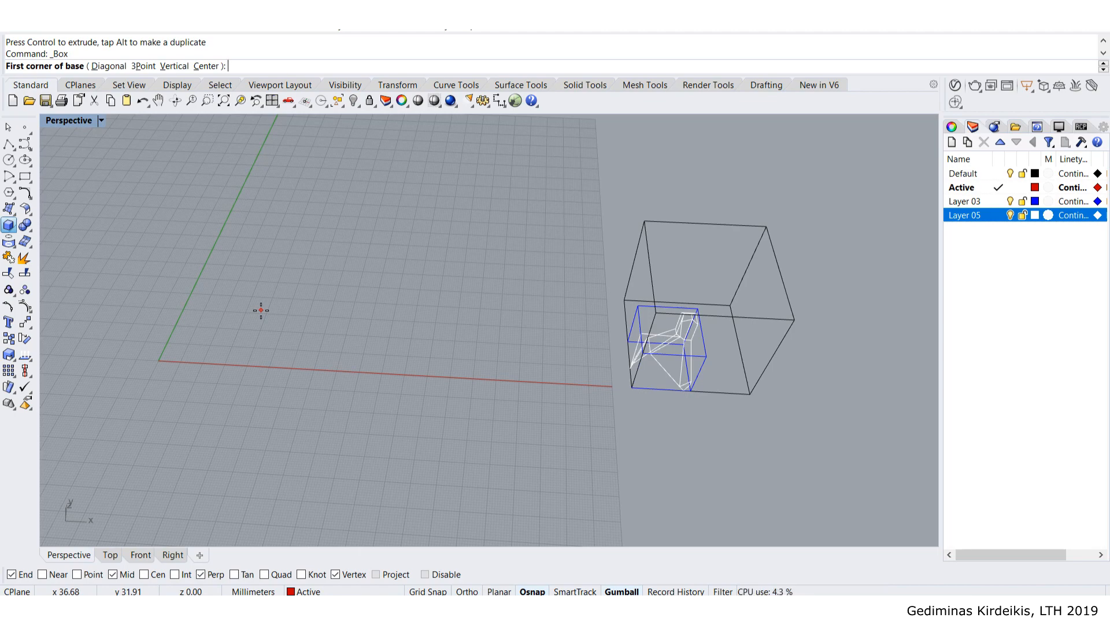
pyautogui.press('Escape')
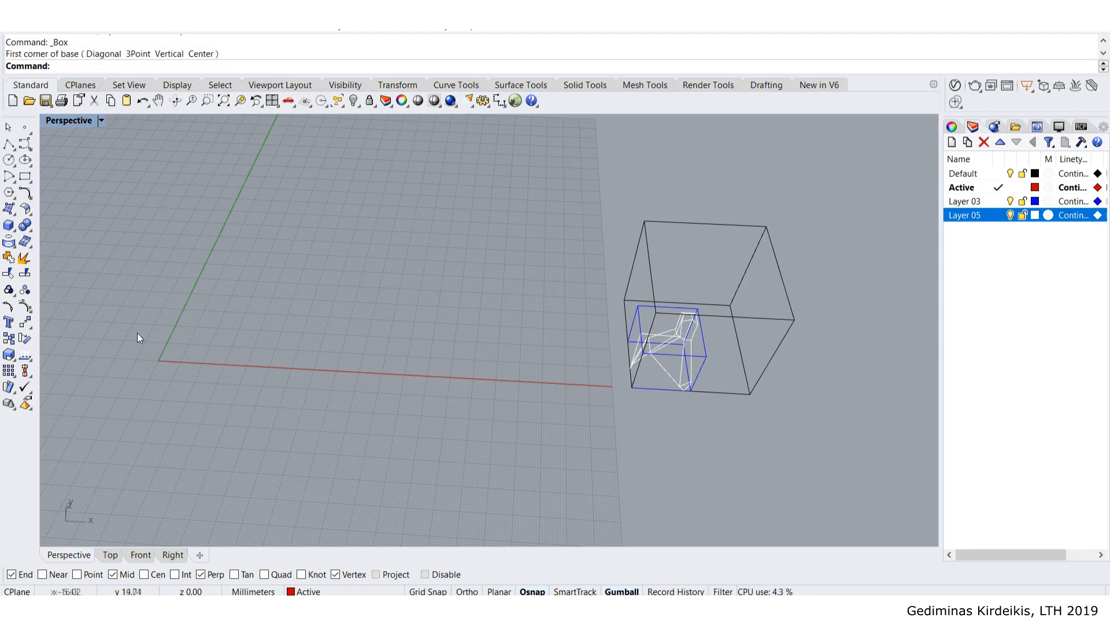
pyautogui.moveTo(210, 358); pyautogui.dragTo(272, 346, button='right')
pyautogui.press('Return')
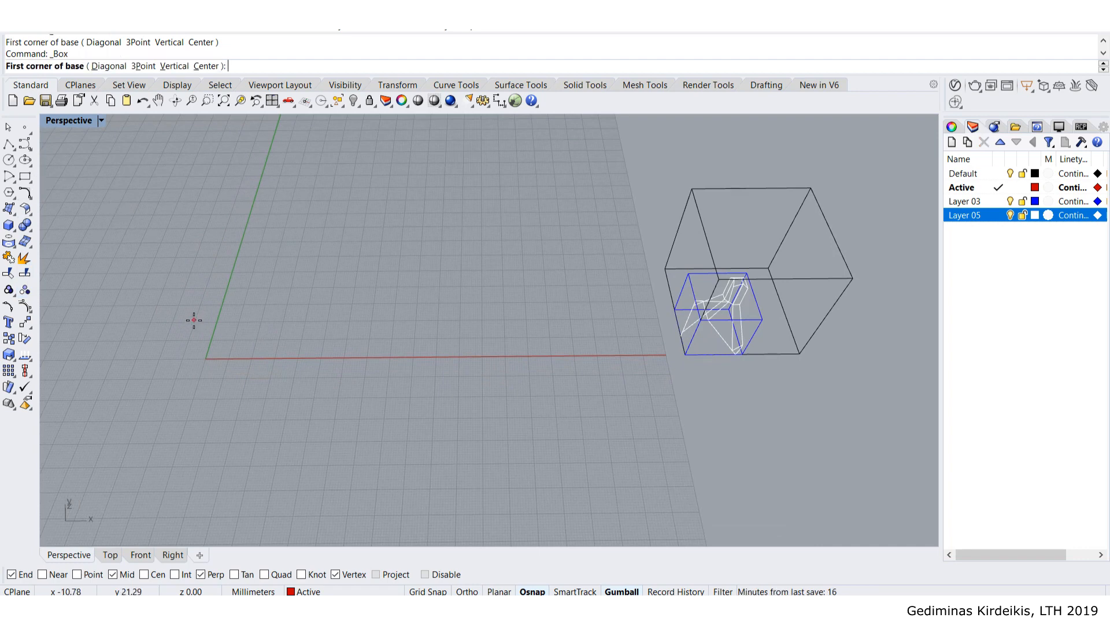
pyautogui.write('0')
pyautogui.press('Return')
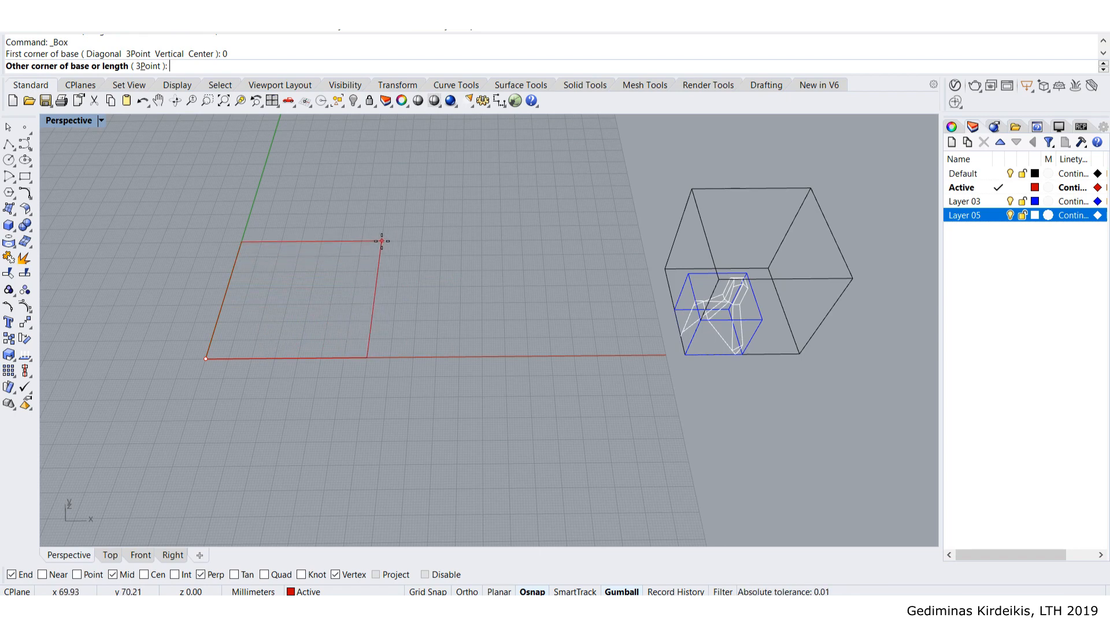
pyautogui.write('100')
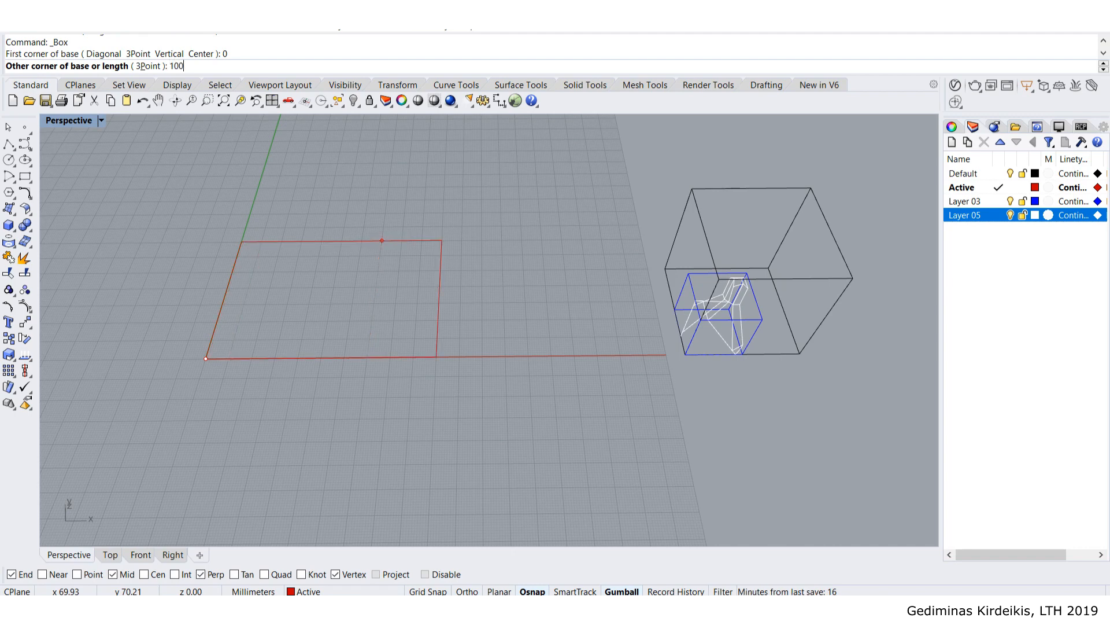
pyautogui.press('Return')
pyautogui.write('100')
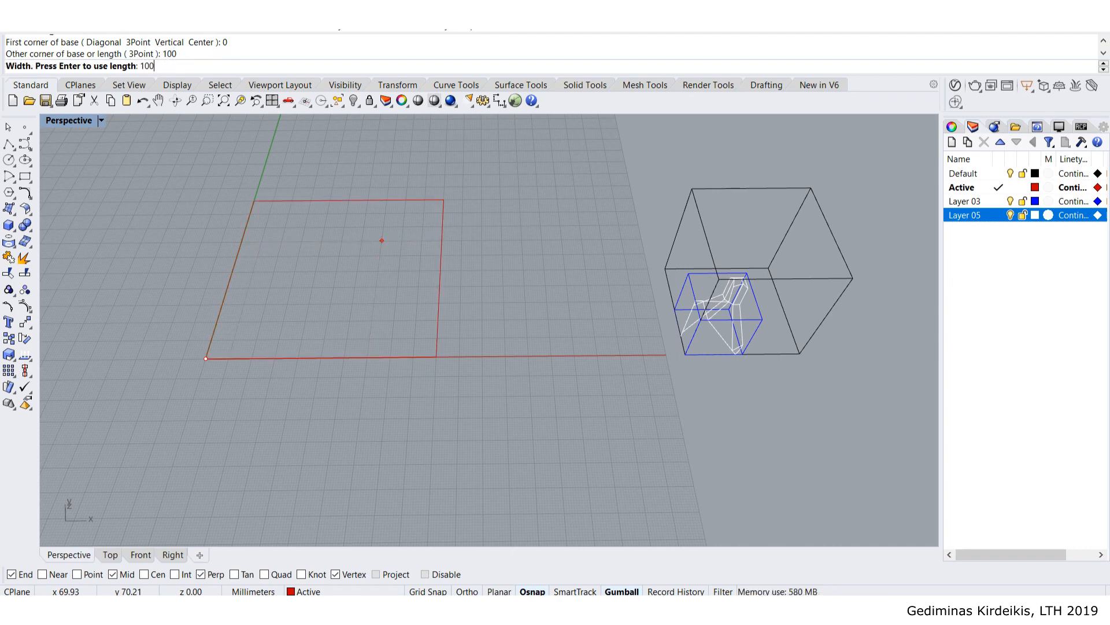
pyautogui.press('Return')
pyautogui.write('100')
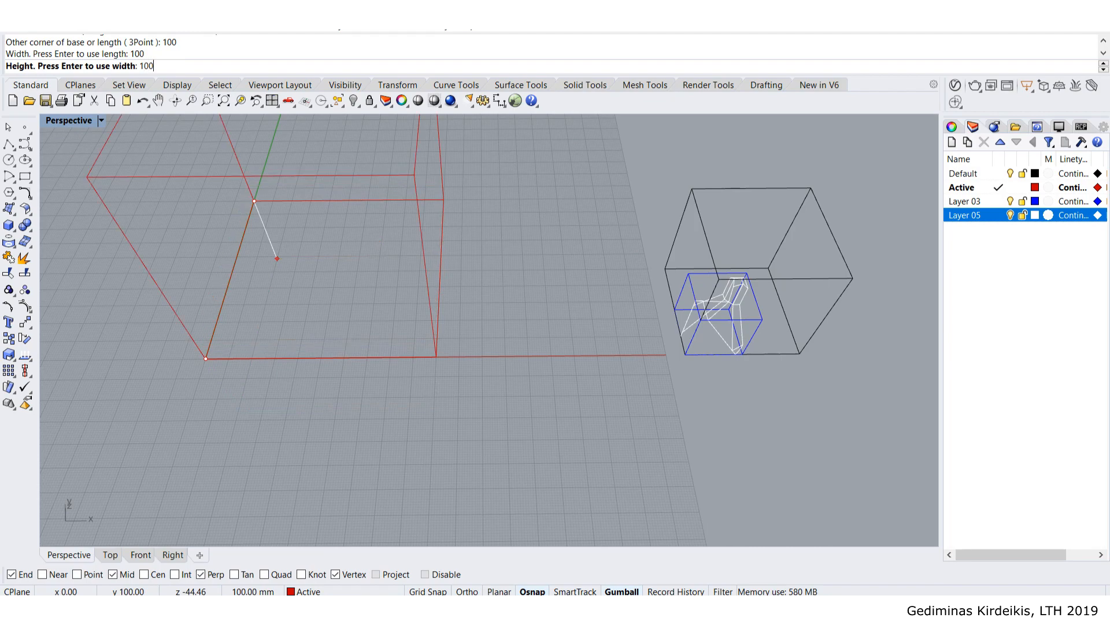
pyautogui.press('Return')
pyautogui.scroll(-5, 396, 247)
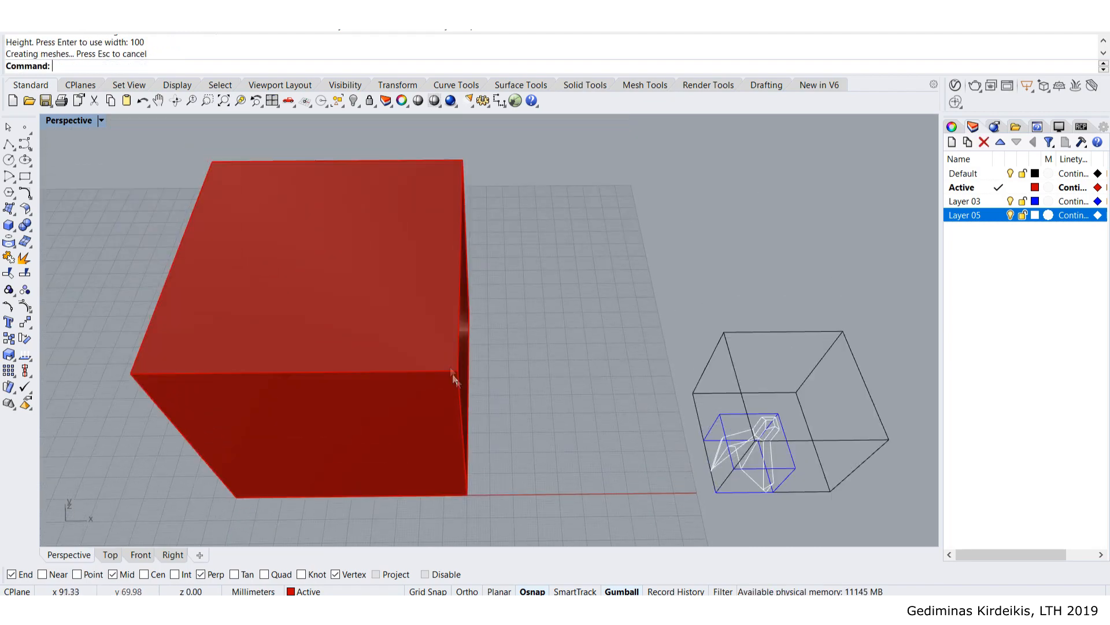
pyautogui.scroll(-3, 466, 280)
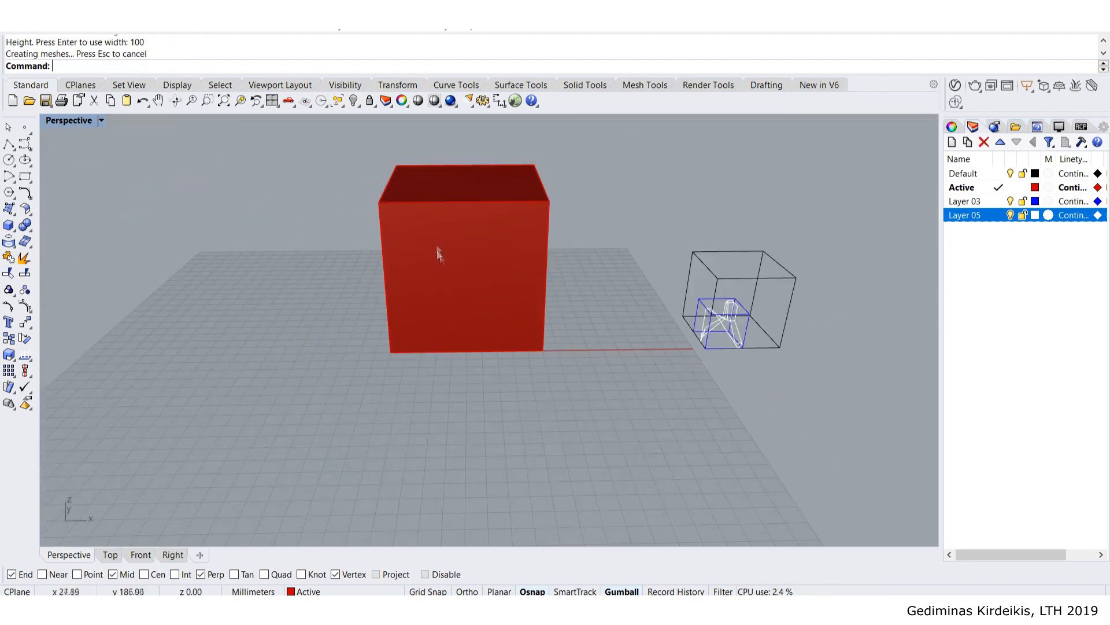
pyautogui.click(460, 253)
pyautogui.moveTo(518, 262); pyautogui.dragTo(351, 280)
pyautogui.press('Escape')
pyautogui.moveTo(477, 345); pyautogui.dragTo(451, 361, button='right')
pyautogui.click(459, 321)
pyautogui.keyDown('shift'); pyautogui.click(292, 252); pyautogui.keyUp('shift')
pyautogui.moveTo(388, 265); pyautogui.dragTo(443, 154)
pyautogui.press('Escape')
pyautogui.moveTo(619, 228); pyautogui.dragTo(450, 308, button='right')
pyautogui.click(450, 310)
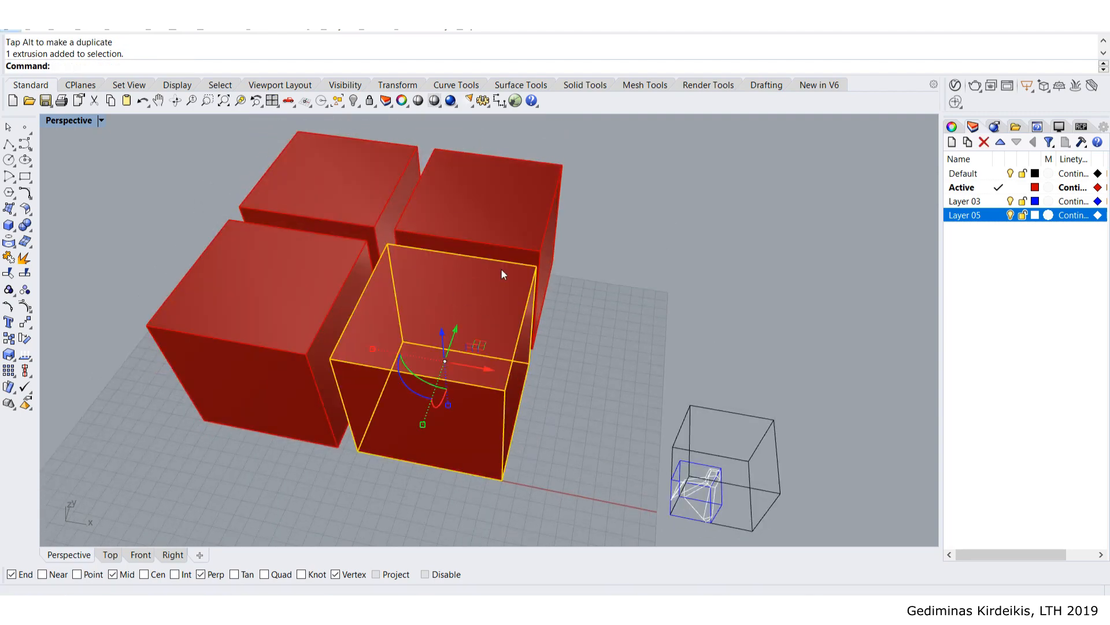
pyautogui.click(499, 226)
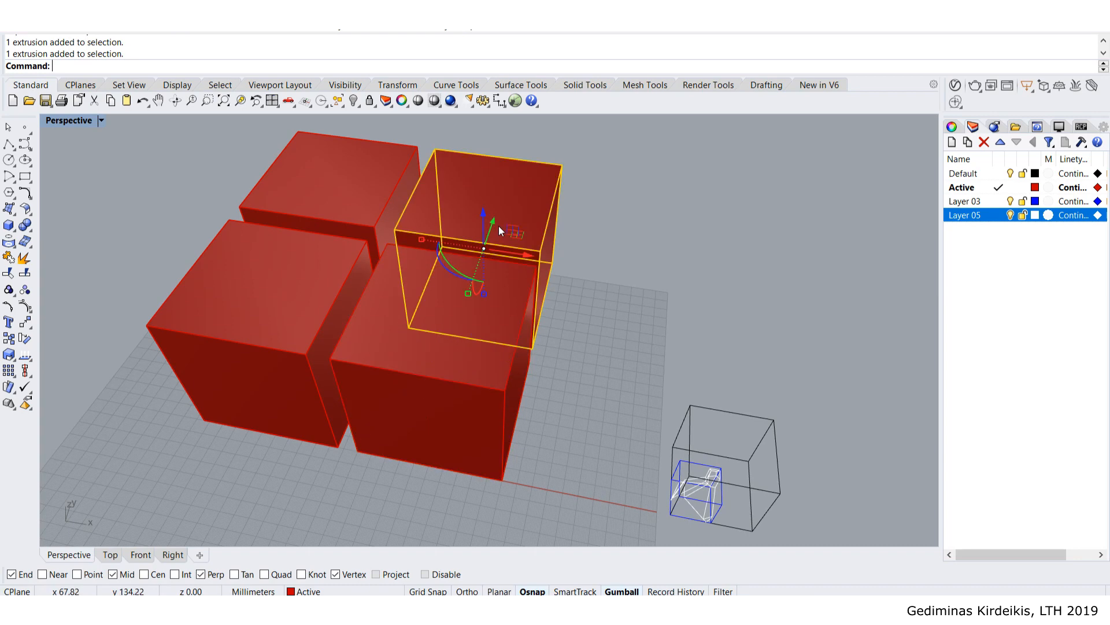
pyautogui.click(363, 199)
pyautogui.press('Delete')
pyautogui.click(319, 289)
pyautogui.press('Delete')
pyautogui.click(466, 209)
pyautogui.press('Delete')
pyautogui.moveTo(438, 312); pyautogui.dragTo(453, 199, button='right')
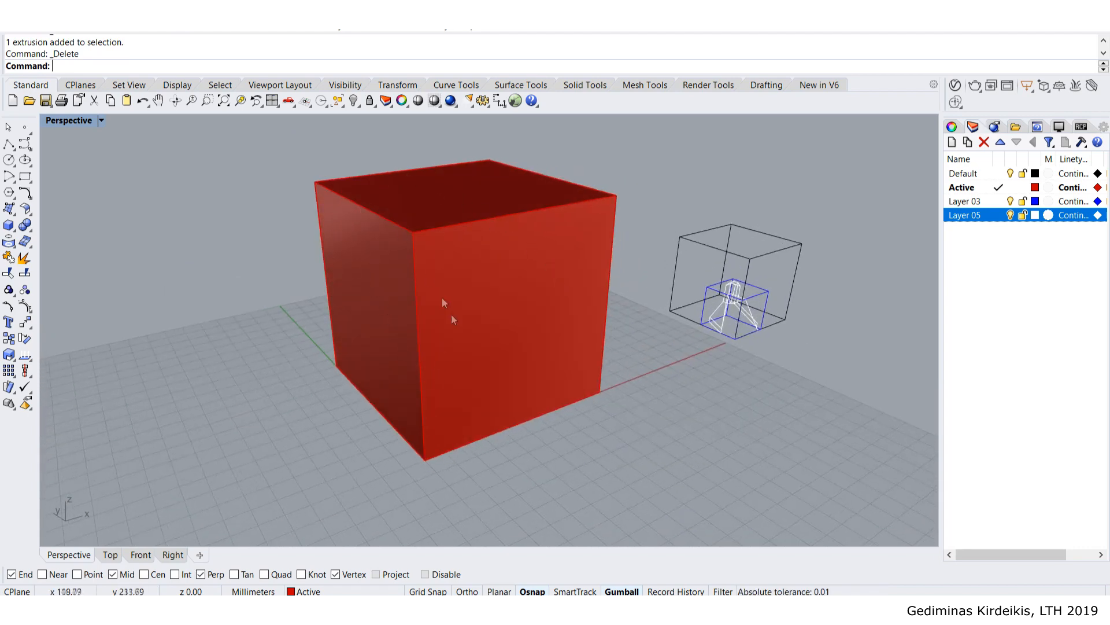
pyautogui.moveTo(359, 297); pyautogui.dragTo(504, 312, button='right')
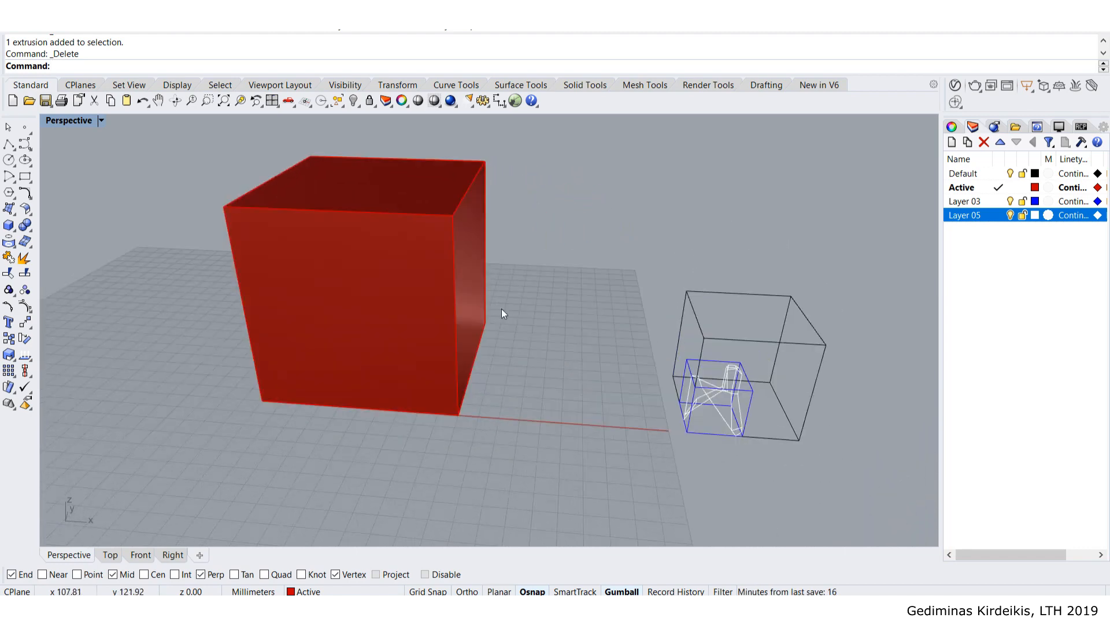
pyautogui.moveTo(458, 294); pyautogui.dragTo(329, 324, button='right')
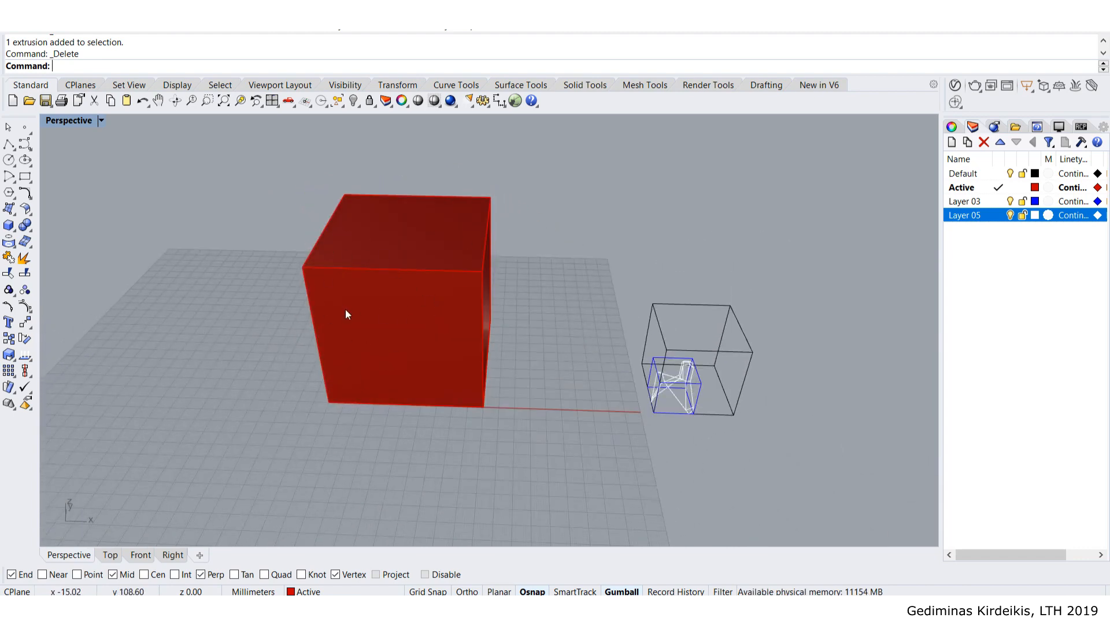
pyautogui.moveTo(346, 309); pyautogui.dragTo(463, 296, button='right')
# - Make locked Silhouette outline curves of the red cube, then delete the solid
pyautogui.click(477, 275)
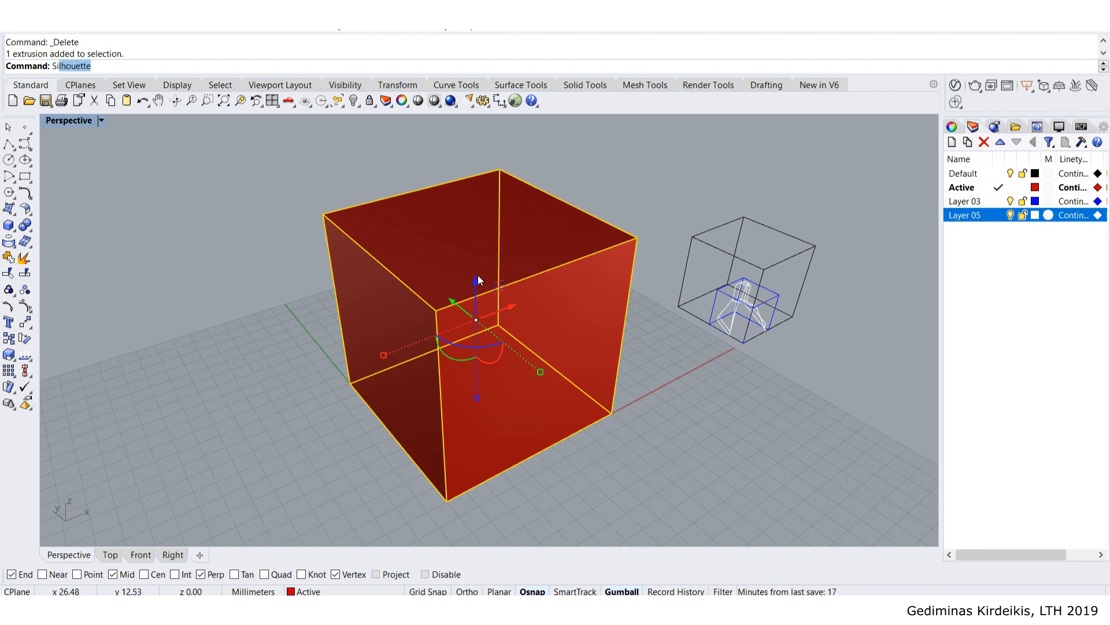
pyautogui.press('Return')
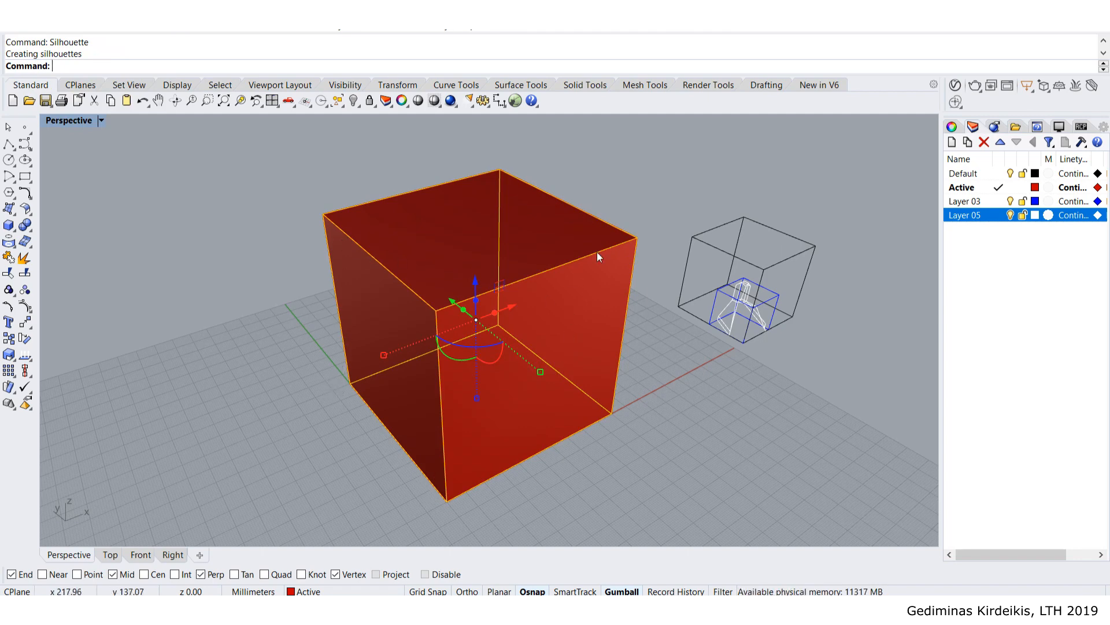
pyautogui.write('Lock')
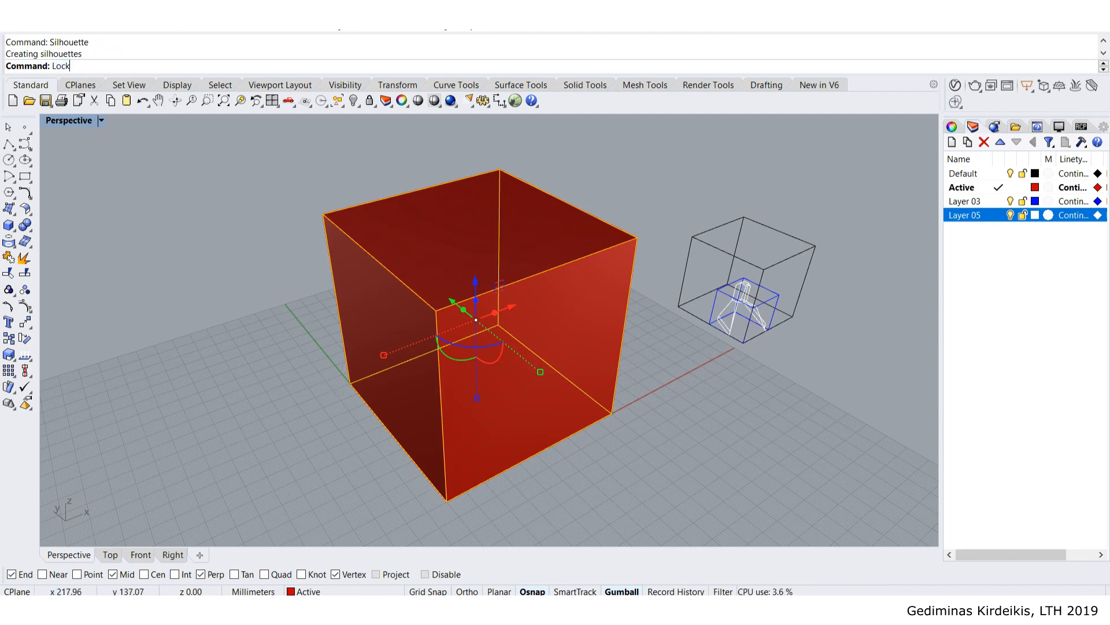
pyautogui.press('Return')
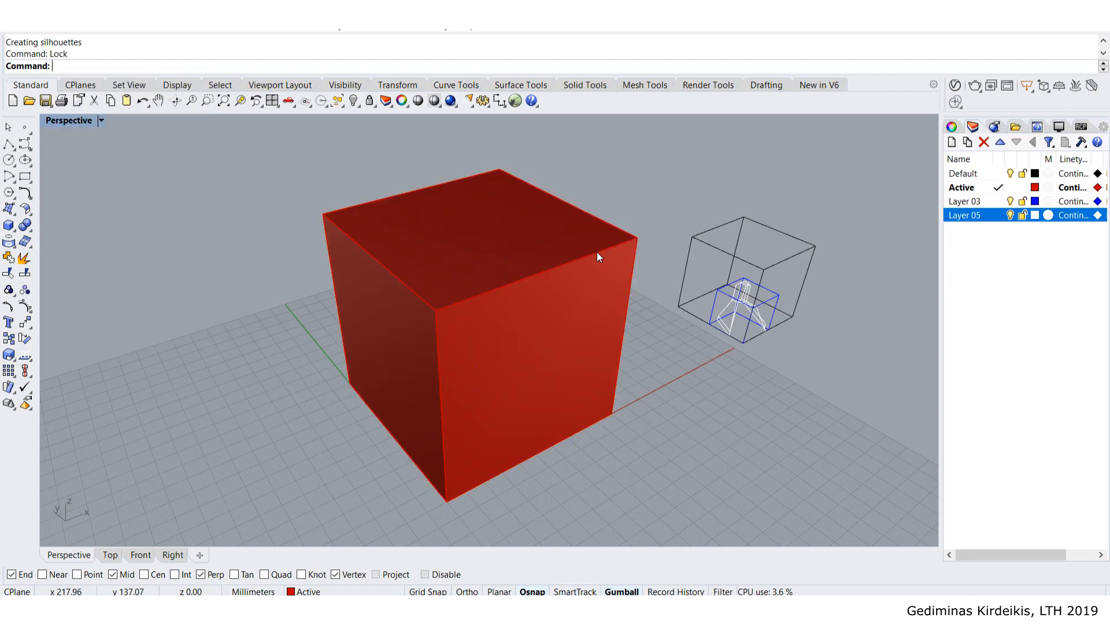
pyautogui.click(496, 200)
pyautogui.press('Delete')
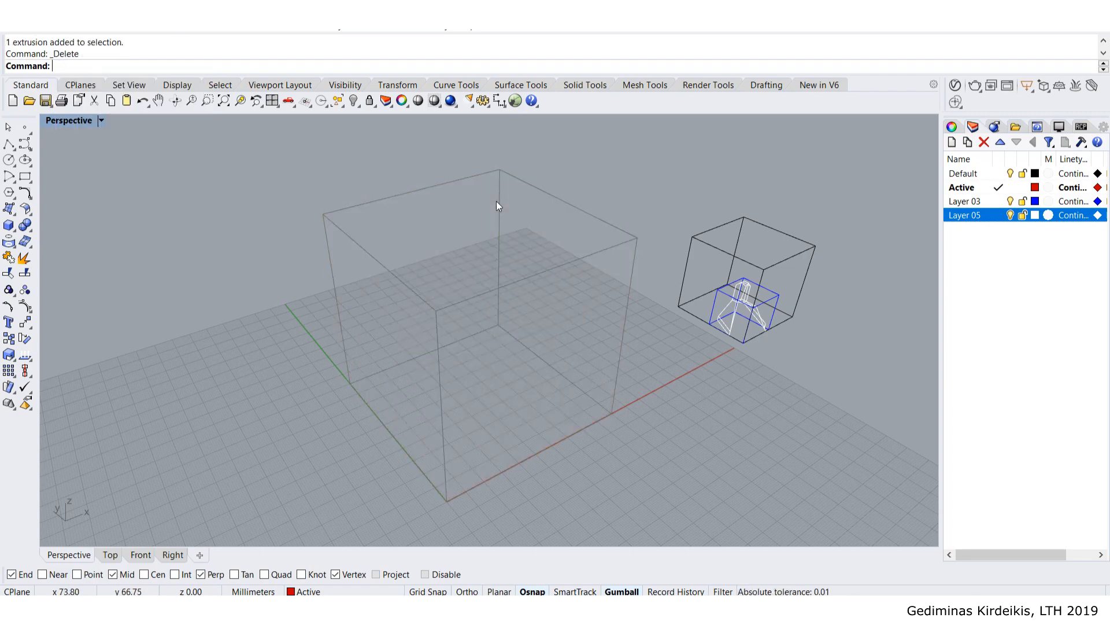
pyautogui.moveTo(497, 203); pyautogui.dragTo(435, 276, button='right')
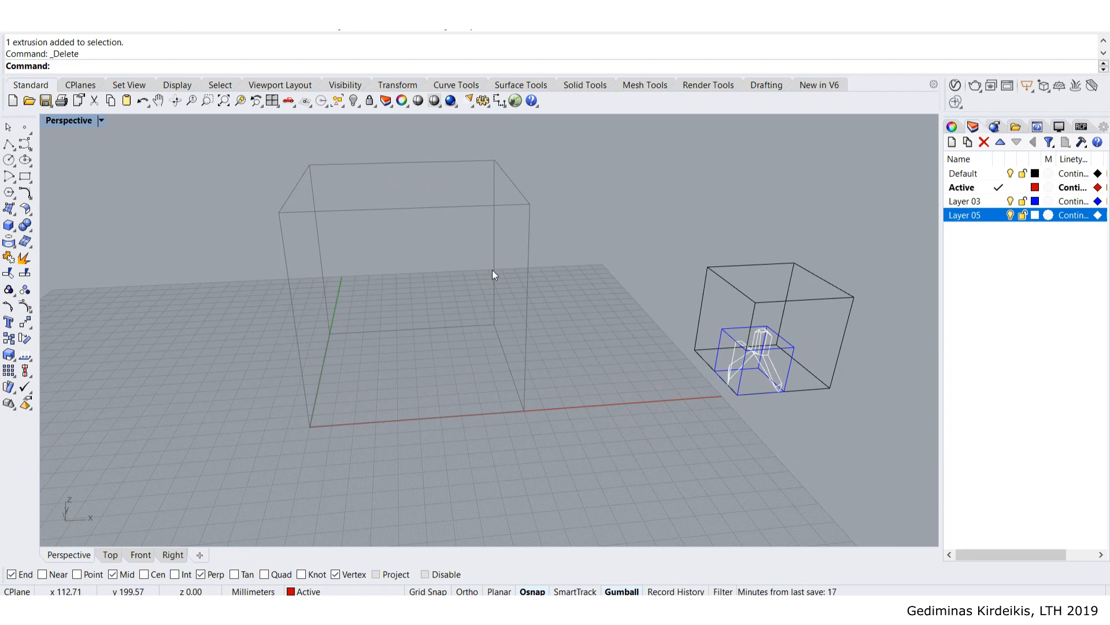
# - Hide all curves of the wireframe unit cell
pyautogui.moveTo(653, 210); pyautogui.dragTo(868, 442)
pyautogui.write('Hide')
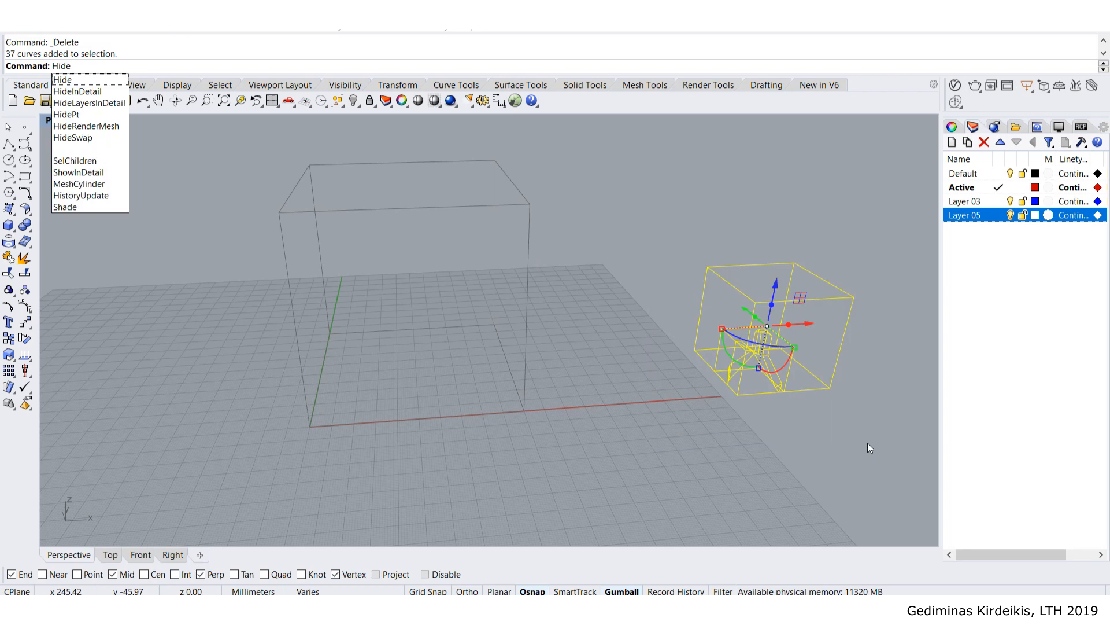
pyautogui.press('Return')
pyautogui.moveTo(868, 442); pyautogui.dragTo(437, 324, button='right')
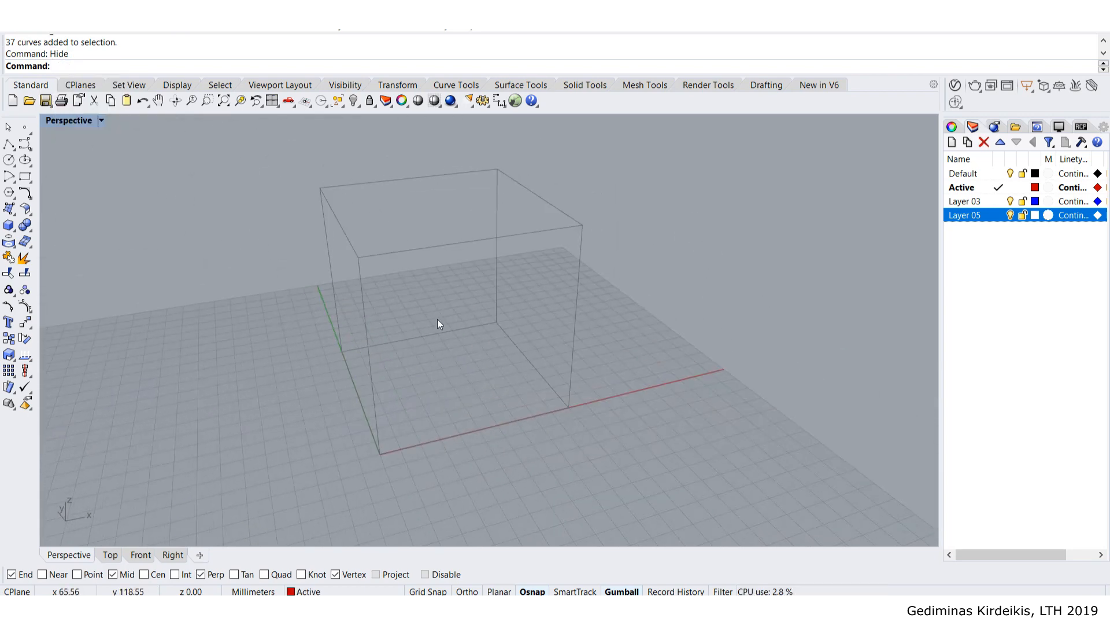
# - Orbit and pan the view to frame the cube outline's origin corner
pyautogui.moveTo(388, 415); pyautogui.dragTo(304, 394, button='right')
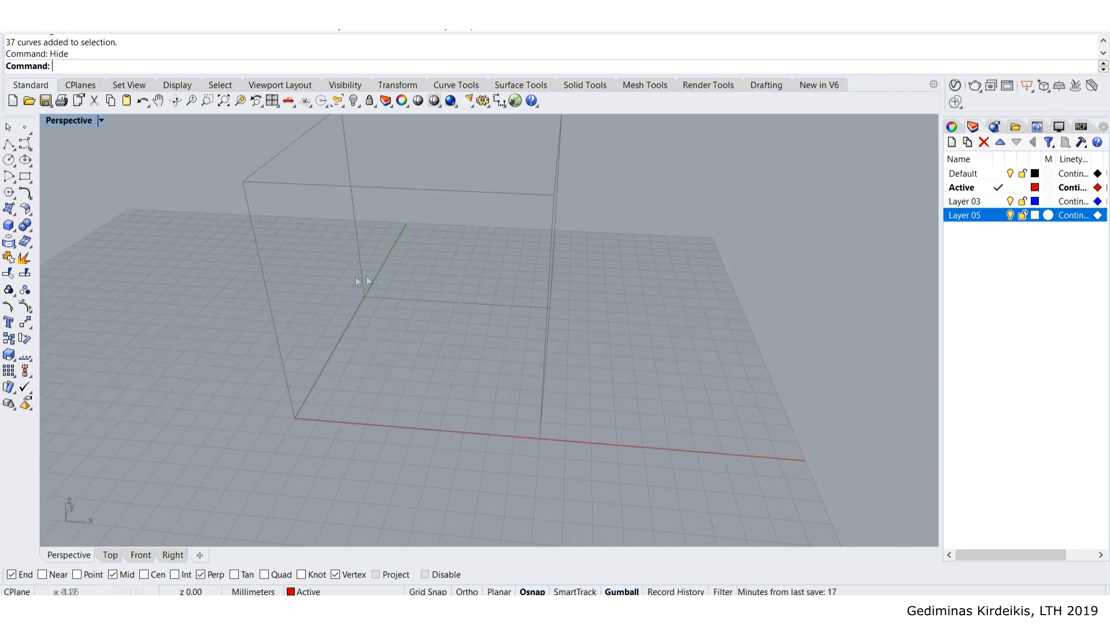
pyautogui.moveTo(419, 233); pyautogui.dragTo(398, 185, button='right')
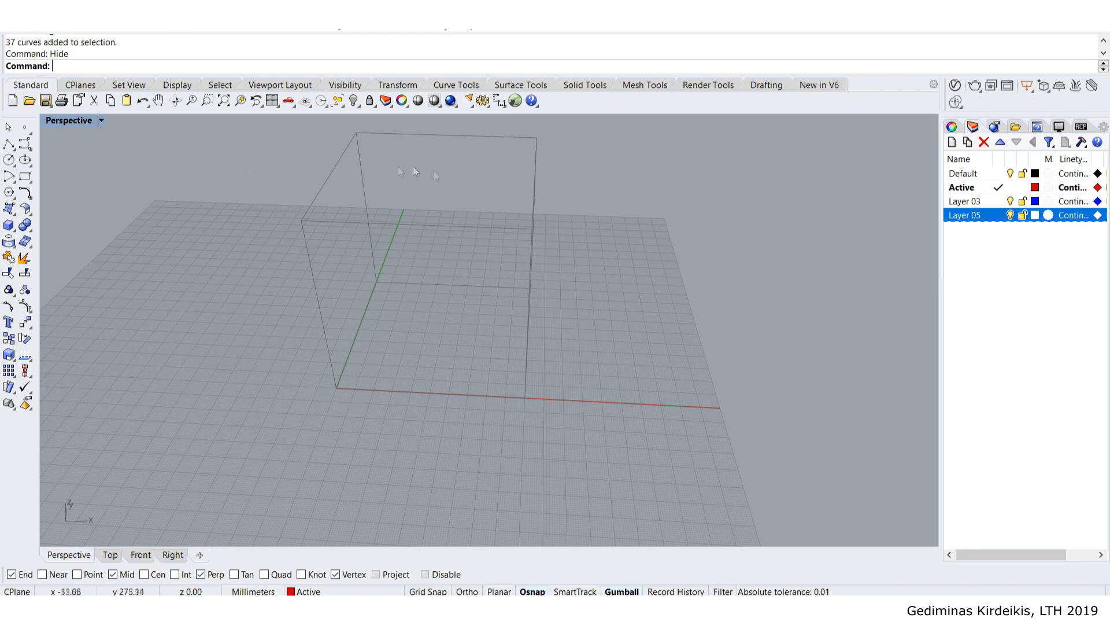
pyautogui.moveTo(446, 331)
pyautogui.mouseDown(button='right')
pyautogui.moveTo(424, 374)
pyautogui.moveTo(446, 322)
pyautogui.moveTo(483, 329)
pyautogui.moveTo(461, 337)
pyautogui.mouseUp(button='right')
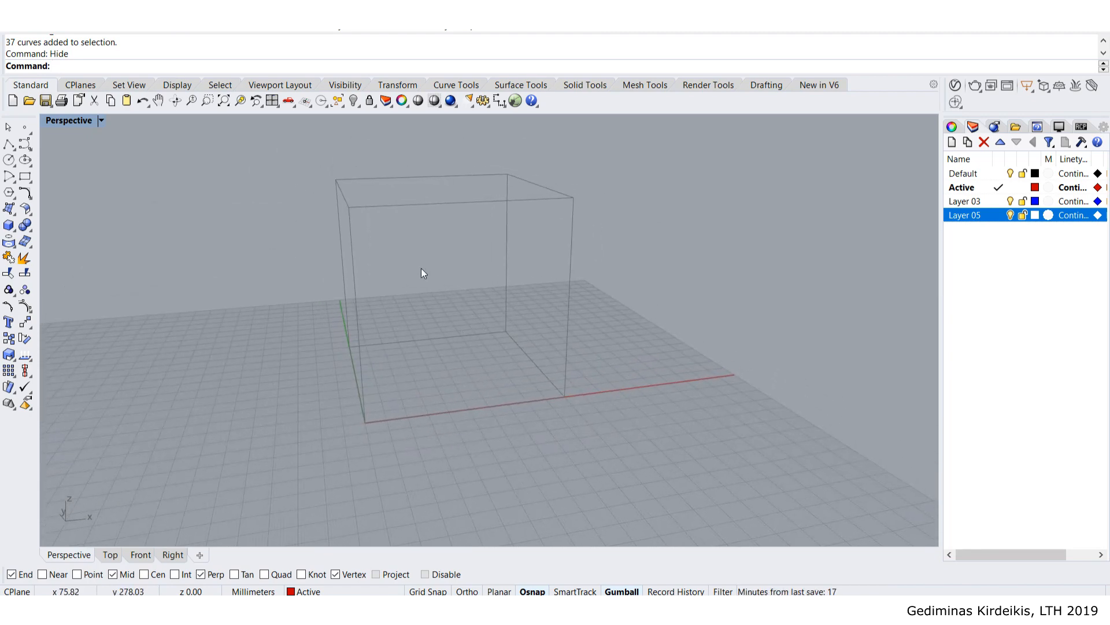
pyautogui.moveTo(421, 268); pyautogui.dragTo(393, 276, button='right')
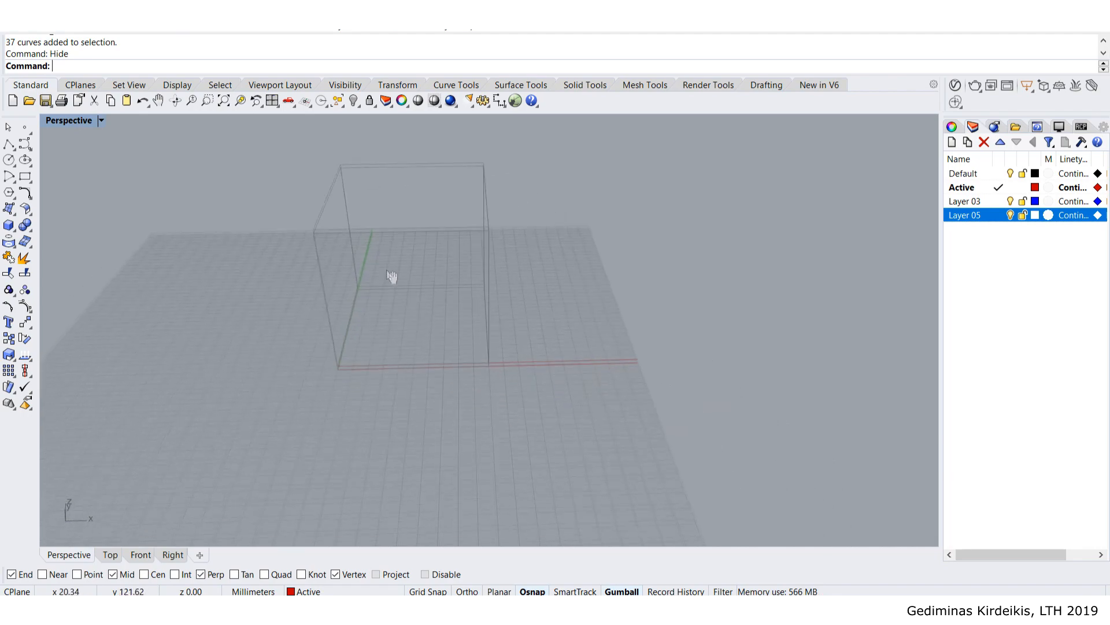
pyautogui.scroll(4, 359, 324)
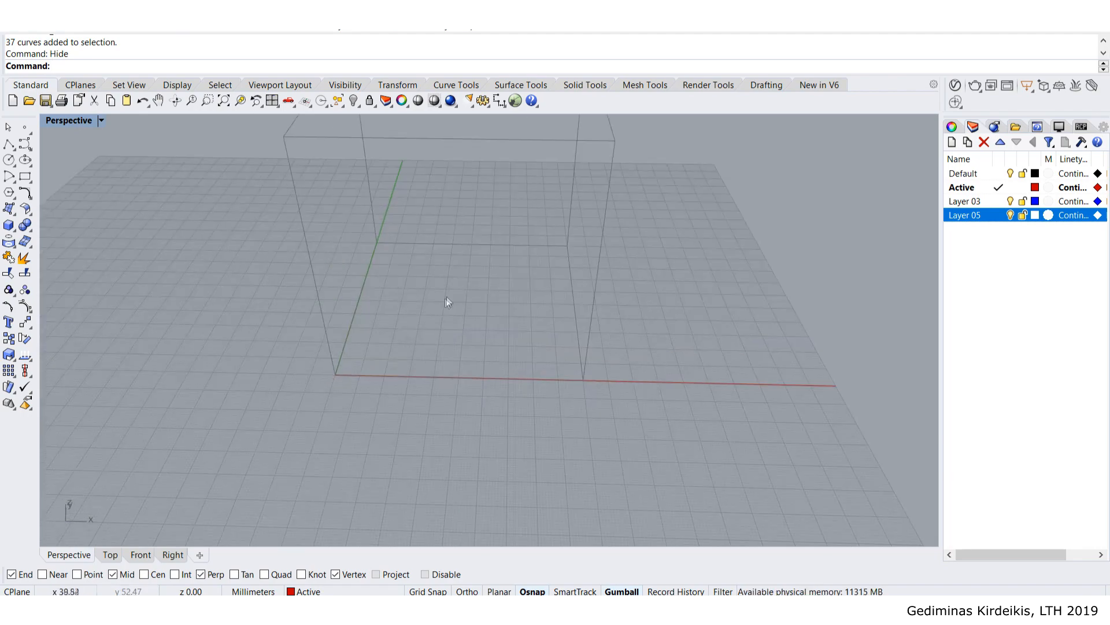
pyautogui.scroll(-2, 440, 324)
pyautogui.keyDown('shift'); pyautogui.moveTo(429, 255); pyautogui.dragTo(389, 269, button='right'); pyautogui.keyUp('shift')
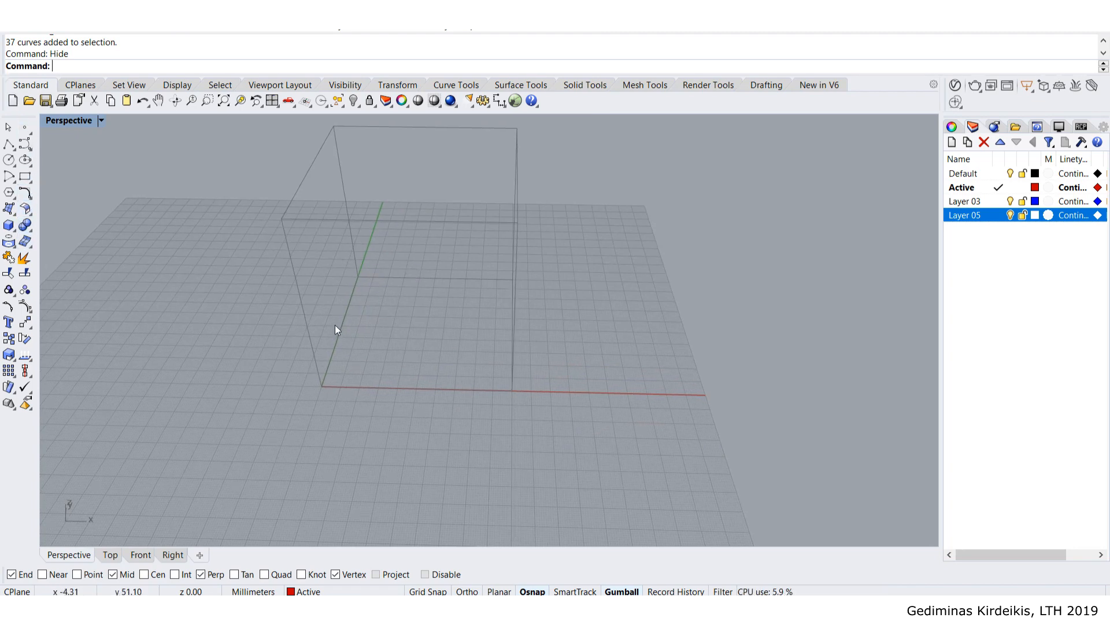
# - Draw a 50 × 50 × 50 box with its first corner at the origin
pyautogui.click(8, 225)
pyautogui.click(321, 386)
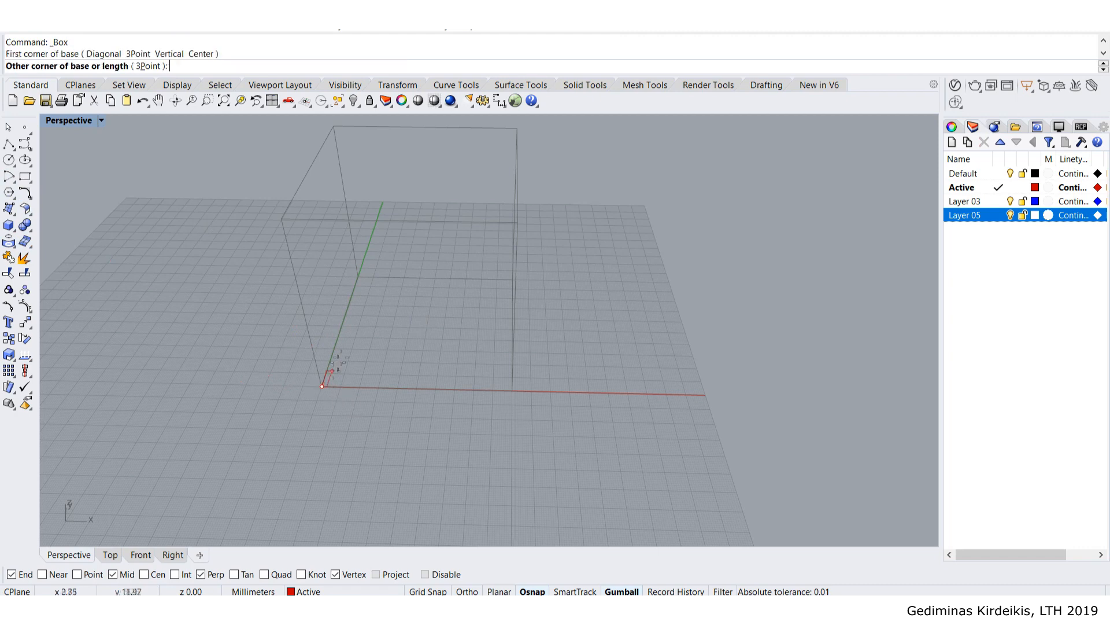
pyautogui.write('50')
pyautogui.press('Return')
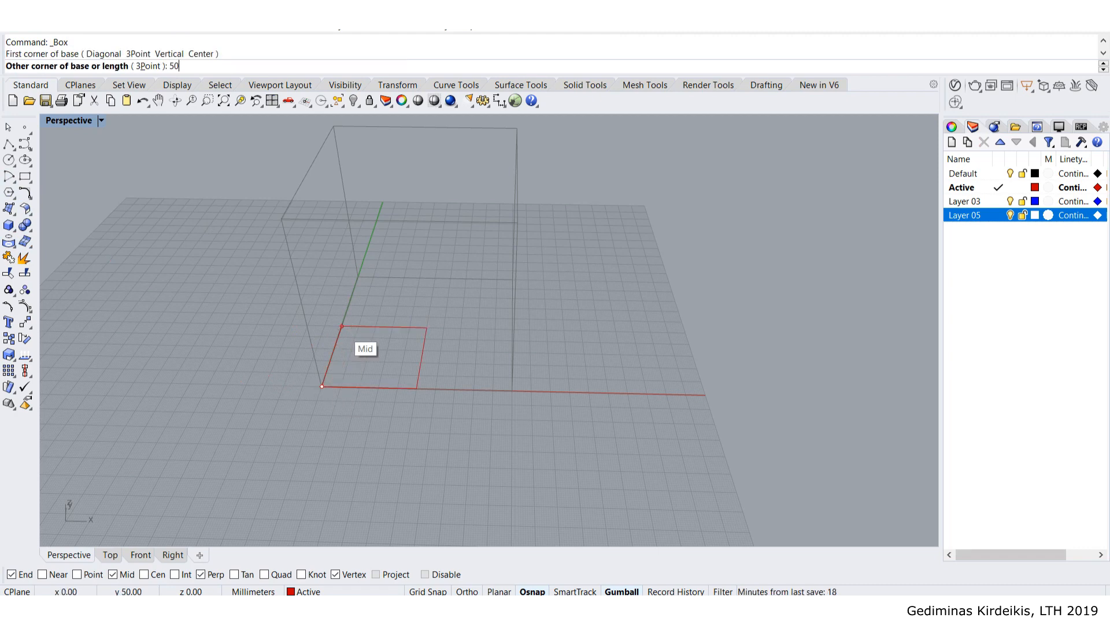
pyautogui.write('50')
pyautogui.press('Return')
pyautogui.write('50')
pyautogui.press('Return')
# - Orbit the view to inspect the new 50 mm cube inside the outline
pyautogui.moveTo(347, 336); pyautogui.dragTo(391, 300, button='right')
pyautogui.moveTo(354, 384); pyautogui.dragTo(452, 380, button='right')
pyautogui.scroll(5, 451, 380)
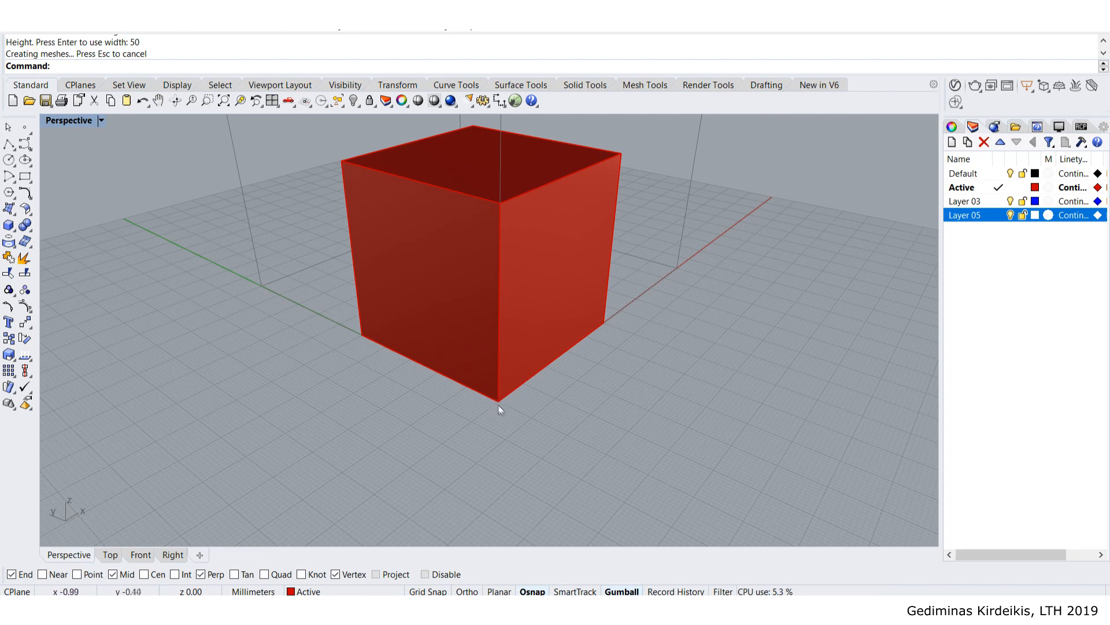
pyautogui.scroll(-3, 526, 405)
pyautogui.moveTo(586, 367); pyautogui.dragTo(399, 335, button='right')
pyautogui.moveTo(177, 365); pyautogui.dragTo(296, 397, button='right')
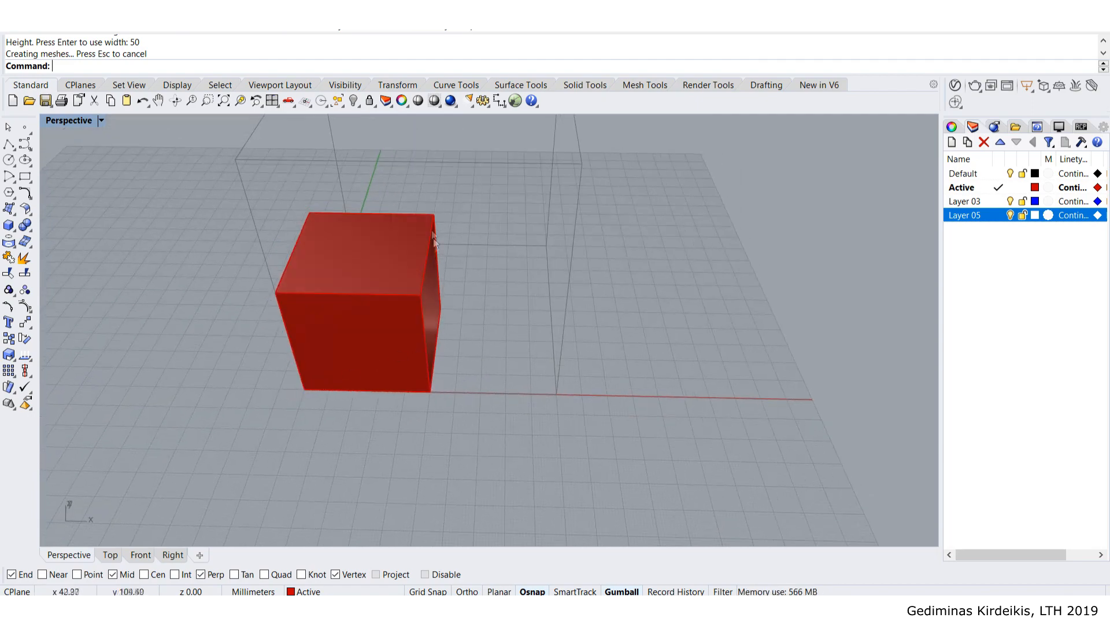
pyautogui.moveTo(310, 262); pyautogui.dragTo(352, 325, button='right')
# - Create outline curves along the small cube's edges with Silhouette and lock them
pyautogui.click(353, 325)
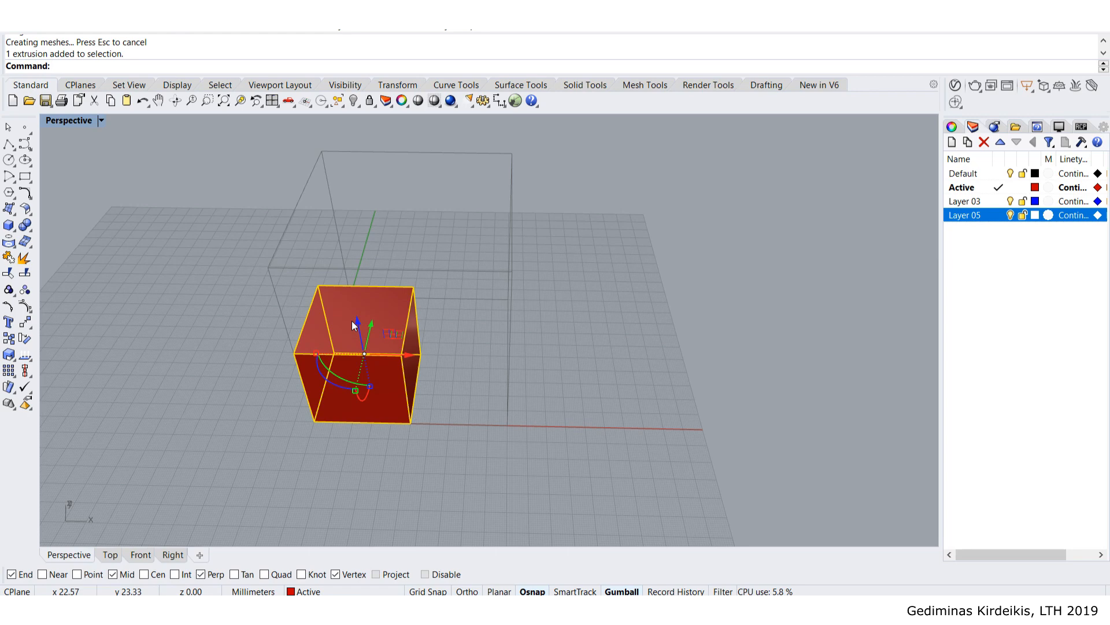
pyautogui.write('Silhouette')
pyautogui.press('Return')
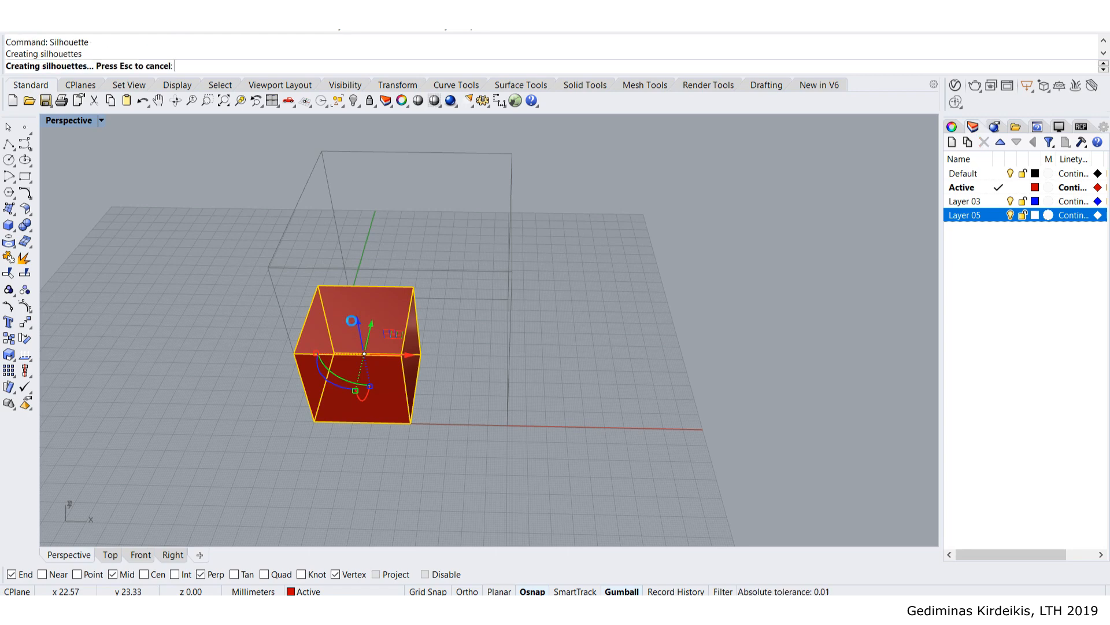
pyautogui.write('Lock')
pyautogui.press('Return')
# - Delete the small solid cube, keeping its outline, and orbit around the nested outlines
pyautogui.click(352, 323)
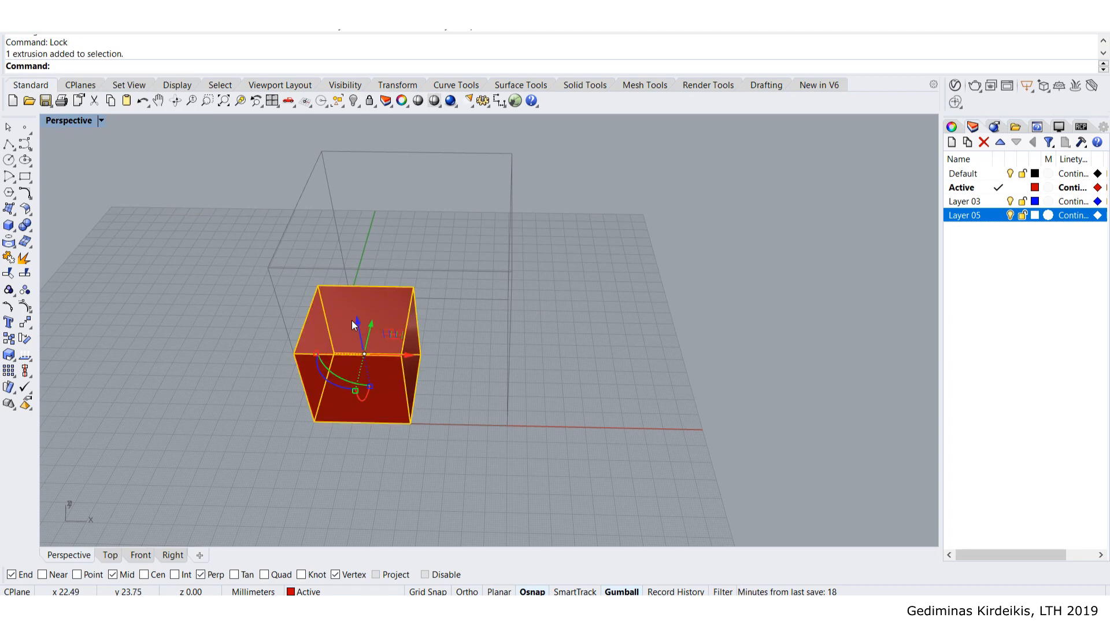
pyautogui.press('Delete')
pyautogui.moveTo(351, 320); pyautogui.dragTo(291, 198, button='right')
pyautogui.moveTo(510, 300); pyautogui.dragTo(273, 213, button='right')
pyautogui.moveTo(412, 208); pyautogui.dragTo(468, 223, button='right')
pyautogui.moveTo(391, 226); pyautogui.dragTo(311, 397, button='right')
pyautogui.moveTo(318, 341)
pyautogui.mouseDown(button='right')
pyautogui.moveTo(359, 348)
pyautogui.moveTo(333, 345)
pyautogui.mouseUp(button='right')
pyautogui.scroll(5, 359, 348)
pyautogui.scroll(-5, 359, 348)
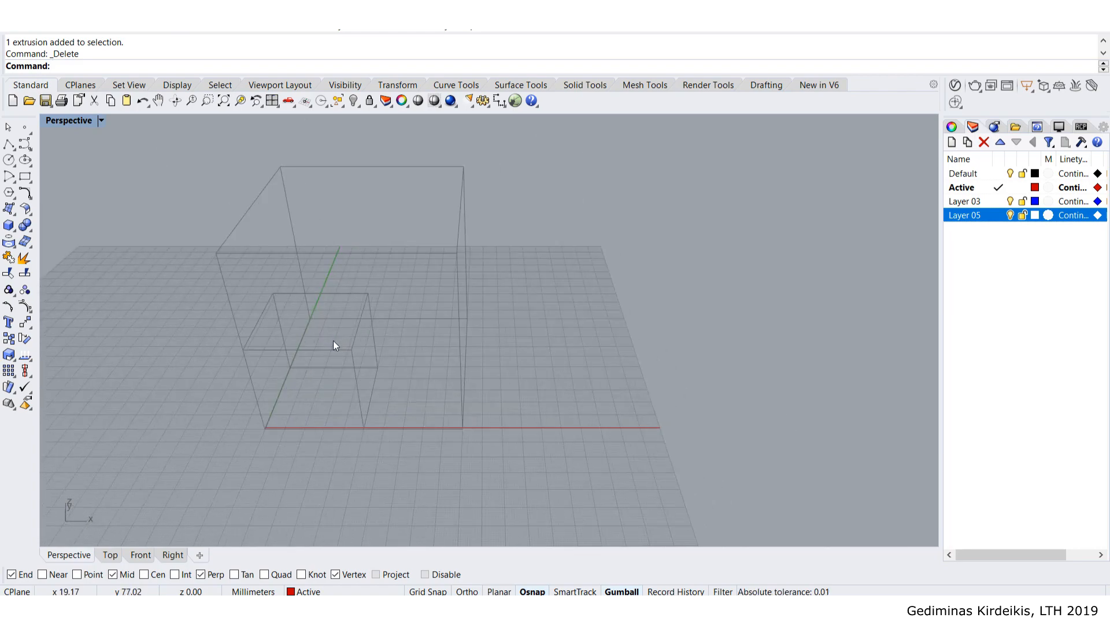
pyautogui.moveTo(333, 340); pyautogui.dragTo(357, 335, button='right')
pyautogui.scroll(3, 359, 362)
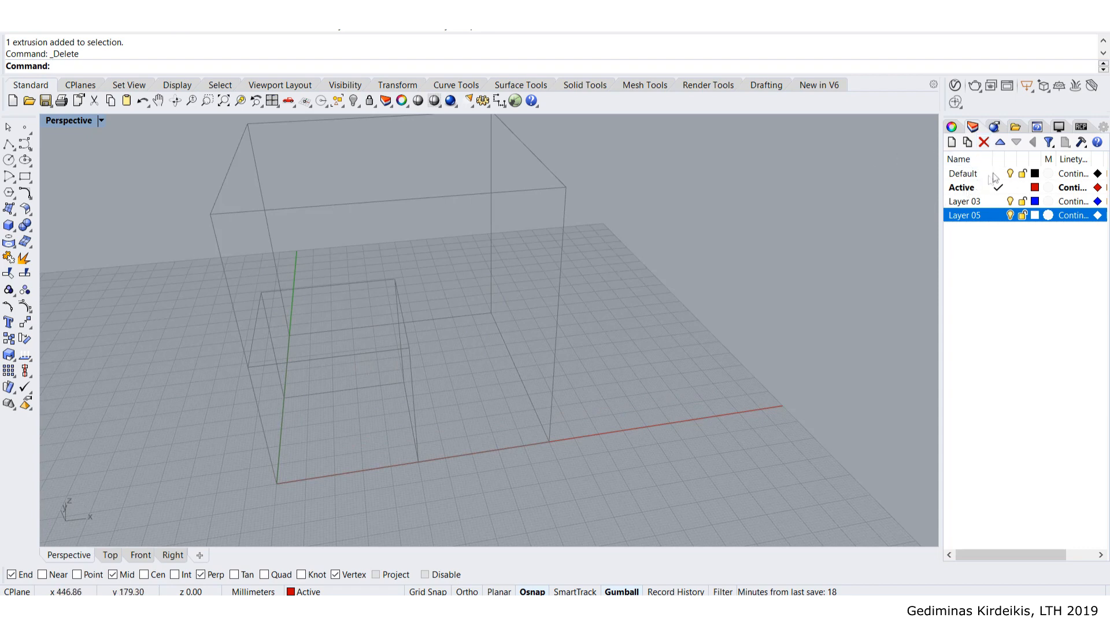
pyautogui.scroll(-5, 720, 250)
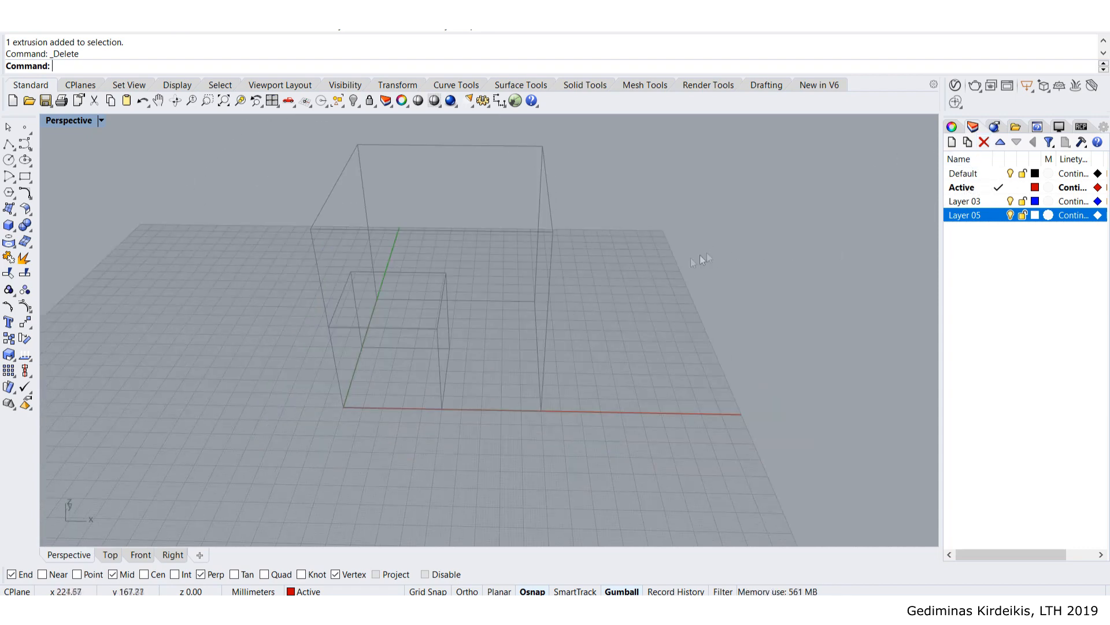
# - Unlock the outline curves of both cubes and move them onto the Default layer
pyautogui.write('Unlock')
pyautogui.press('Return')
pyautogui.moveTo(241, 131); pyautogui.dragTo(653, 485)
pyautogui.click(963, 173)
pyautogui.rightClick(963, 174)
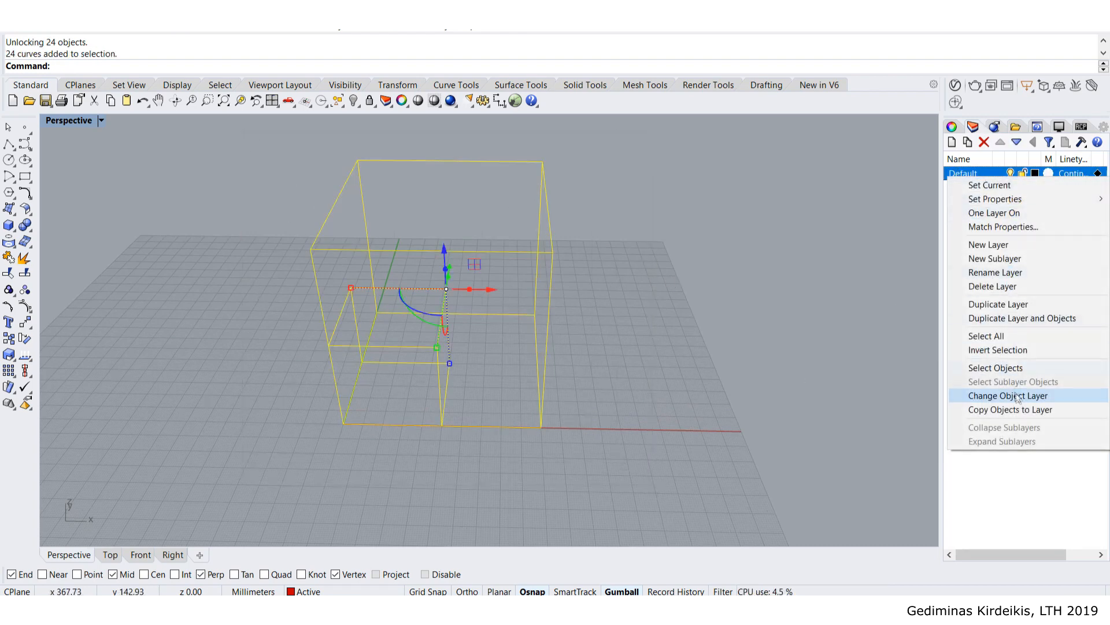
pyautogui.click(1016, 399)
pyautogui.click(664, 347)
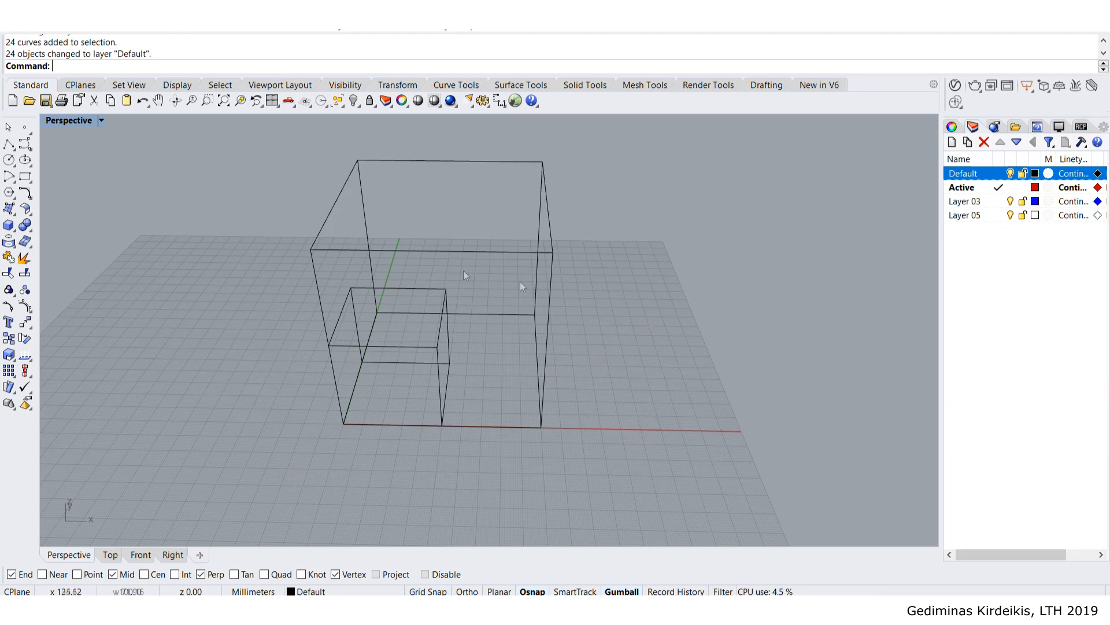
# - Lock all 24 box curves again and make Layer 03 the current layer
pyautogui.moveTo(241, 133); pyautogui.dragTo(699, 499)
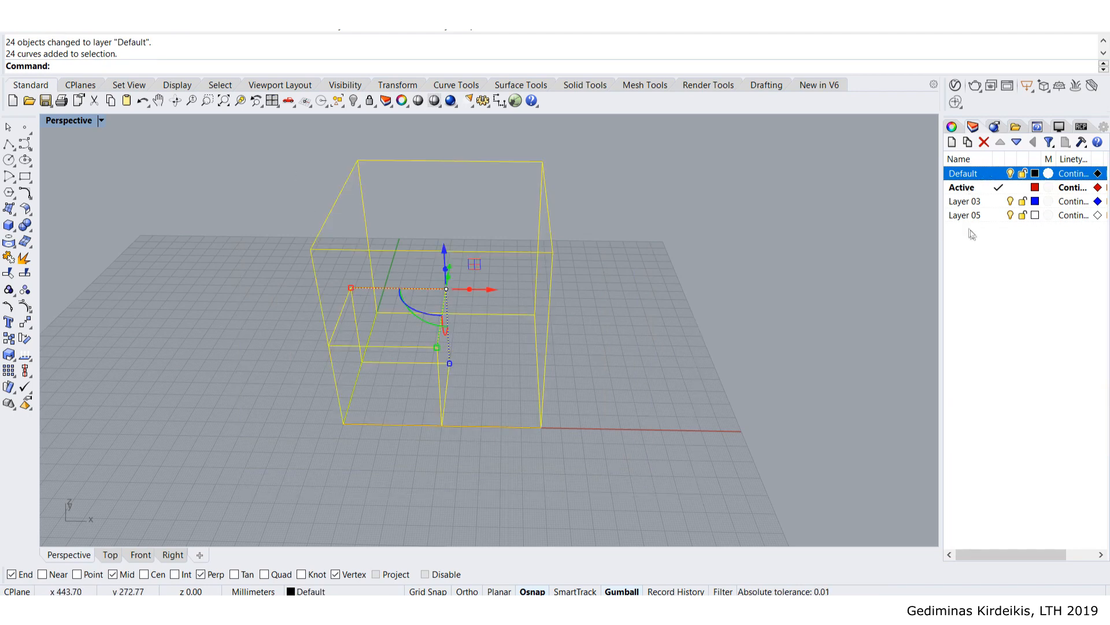
pyautogui.write('Lock')
pyautogui.press('Return')
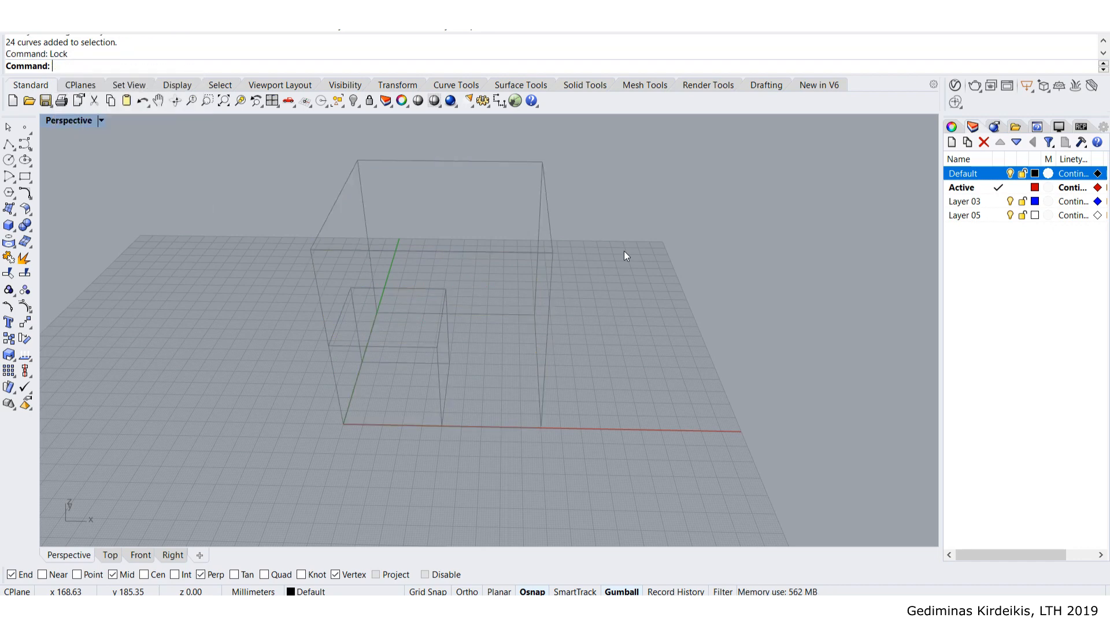
pyautogui.doubleClick(983, 201)
# - Rename Layer 03 in the Layers panel to 'Input rectangles'
pyautogui.click(981, 207)
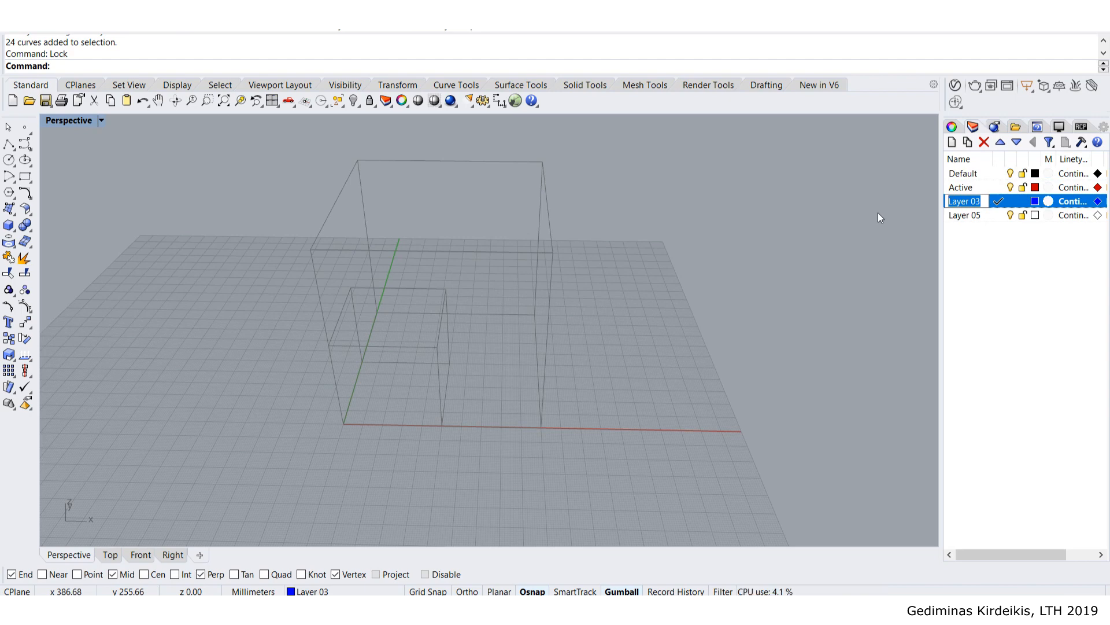
pyautogui.write('Input rectangles')
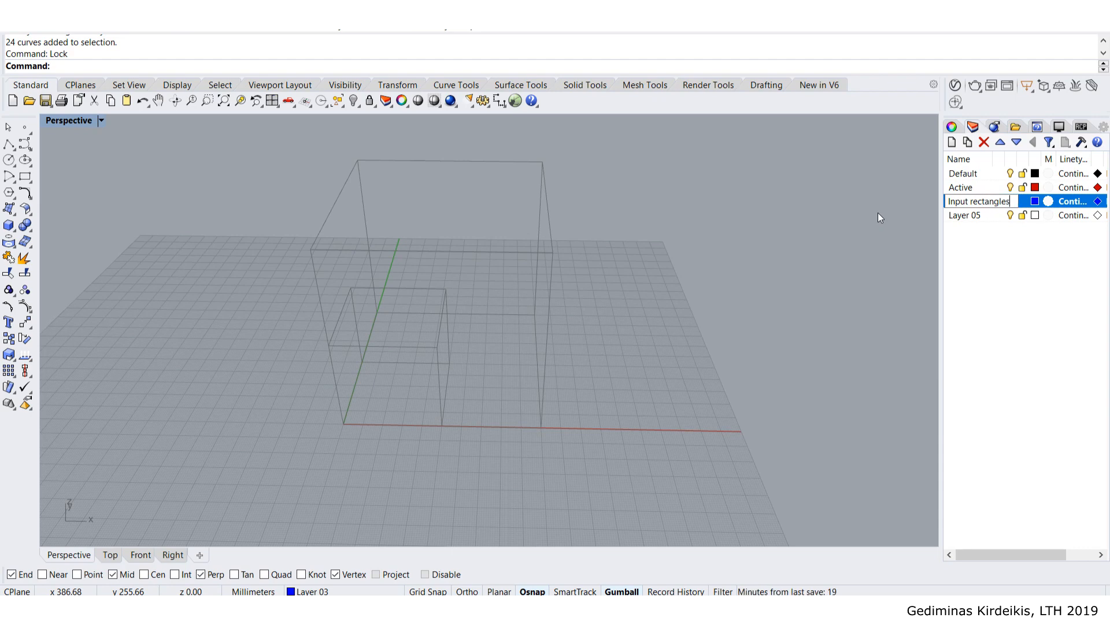
pyautogui.press('Return')
pyautogui.moveTo(526, 279); pyautogui.dragTo(465, 261, button='right')
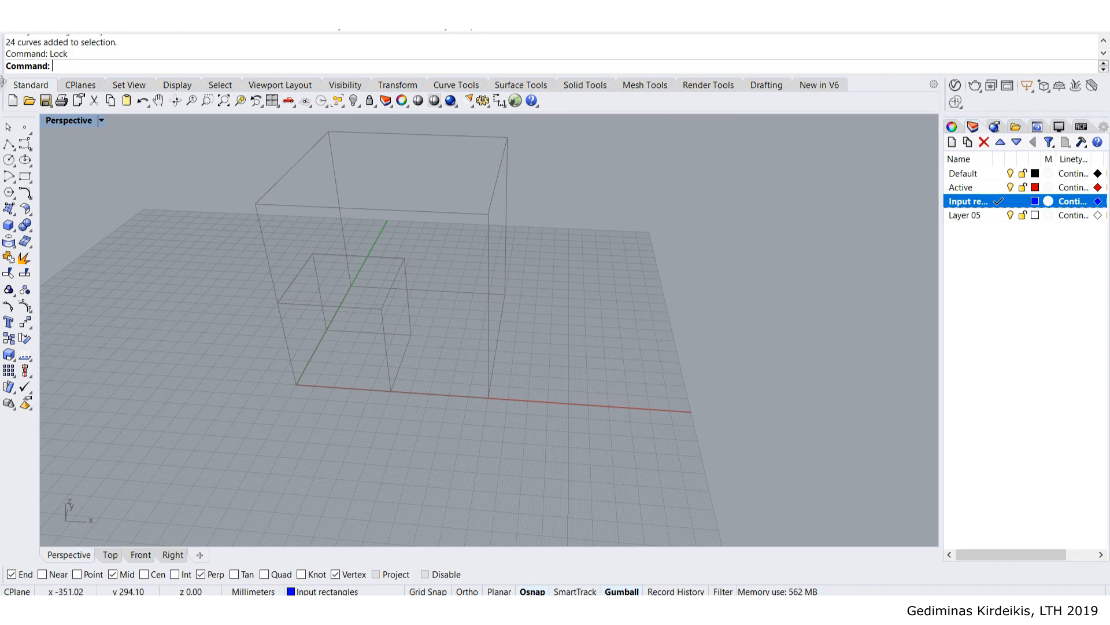
# - Draw a corner-to-corner rectangle from the origin over the small cube's bottom face
pyautogui.click(25, 178)
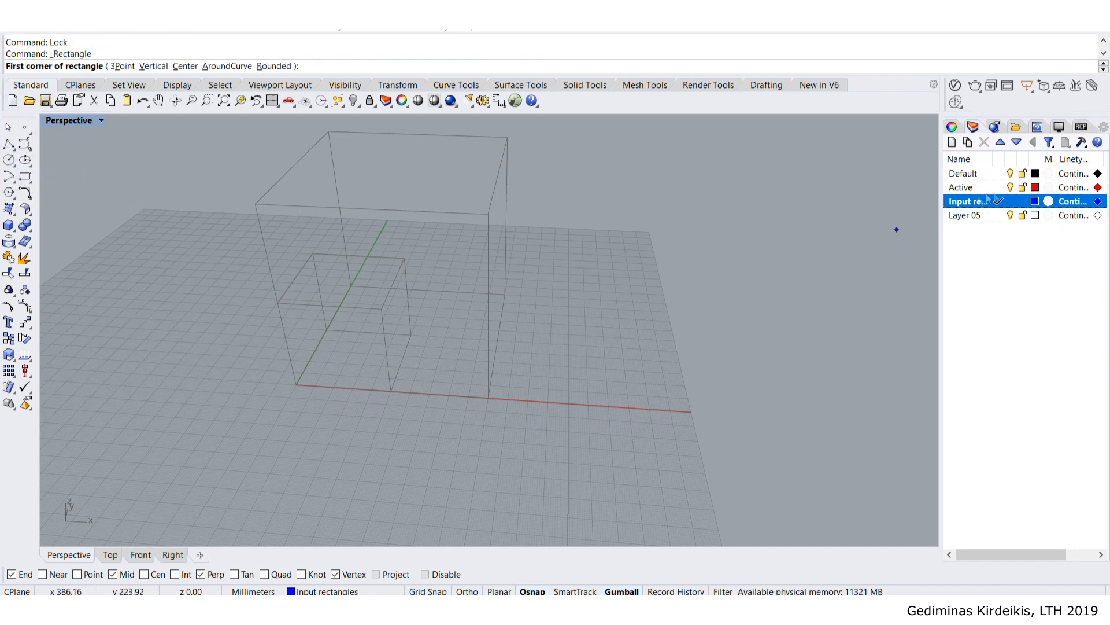
pyautogui.scroll(3, 248, 344)
pyautogui.scroll(3, 359, 359)
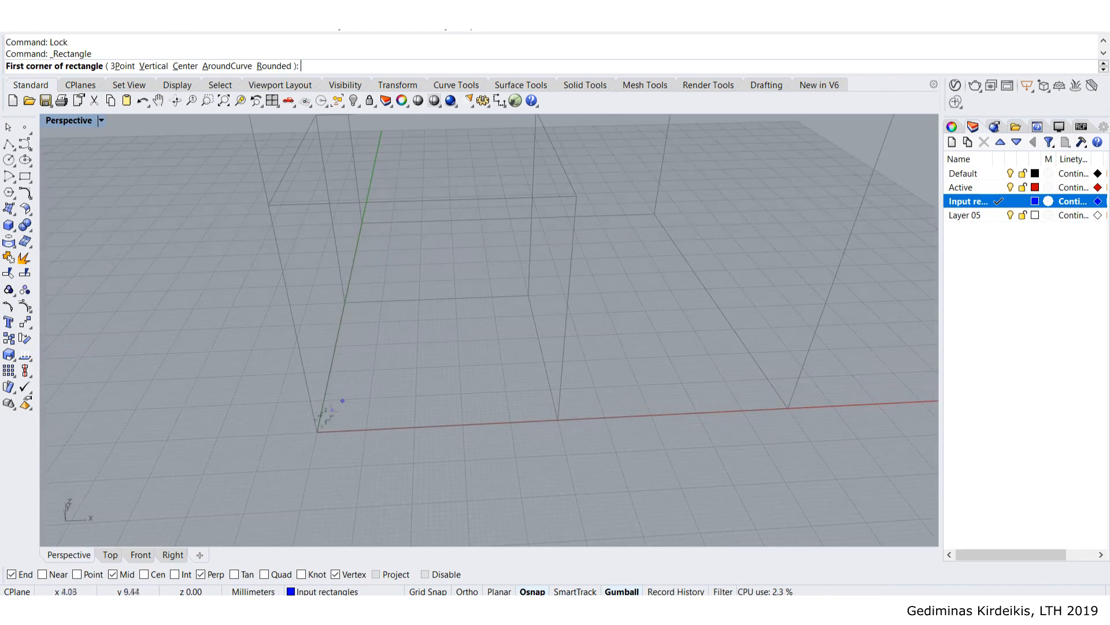
pyautogui.click(318, 432)
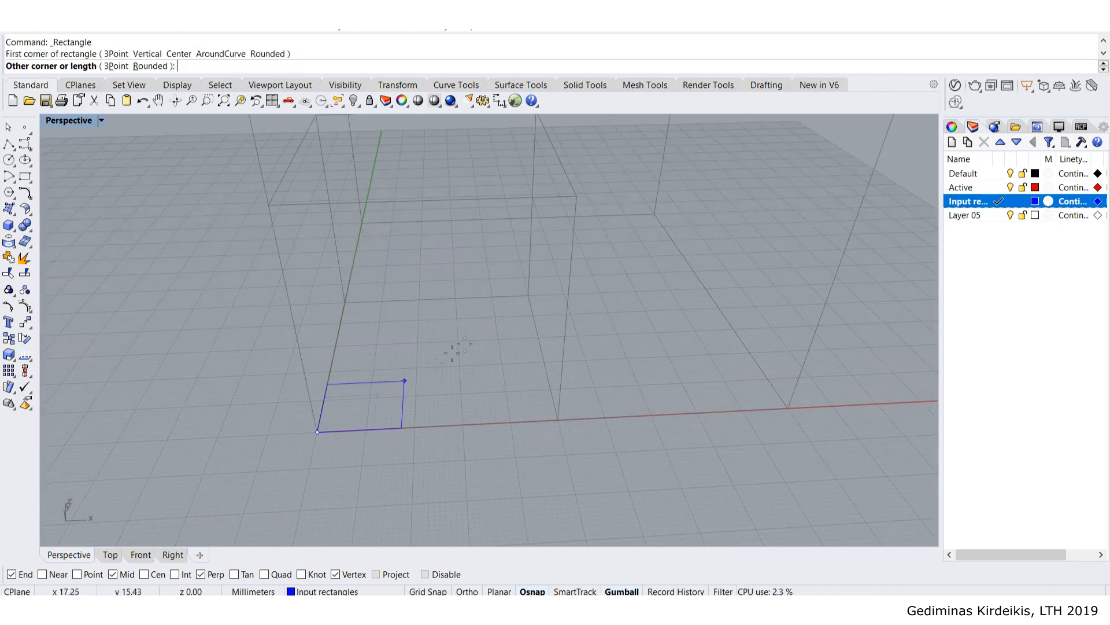
pyautogui.click(529, 300)
pyautogui.scroll(-2, 530, 300)
# - Draw a 3Point rectangle snapped to the cube's corners over one vertical side face
pyautogui.rightClick(530, 300)
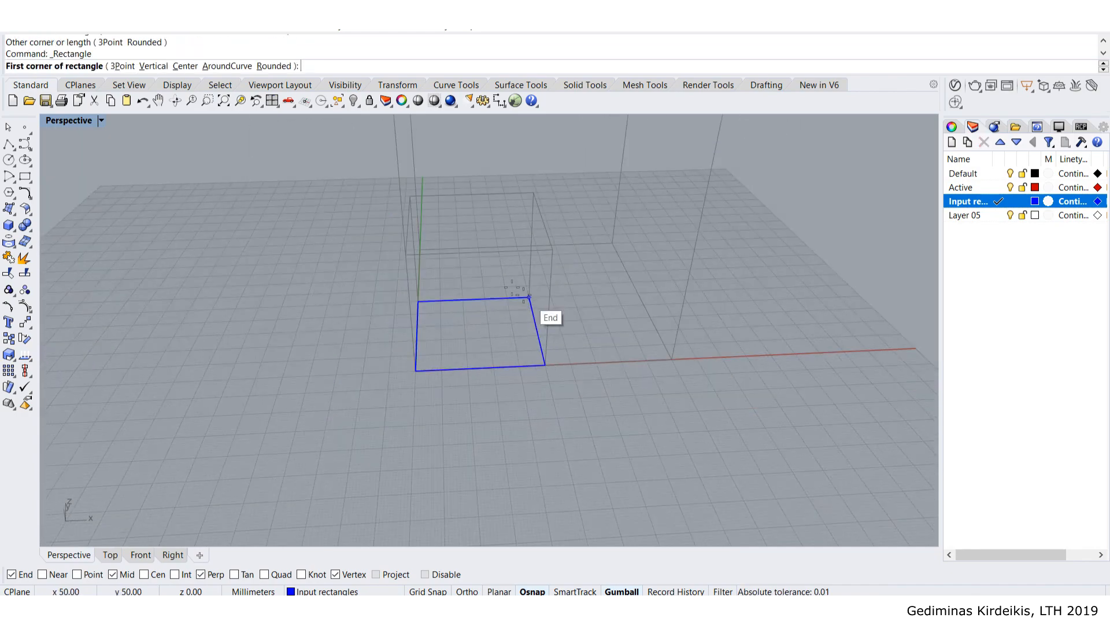
pyautogui.click(125, 67)
pyautogui.click(529, 297)
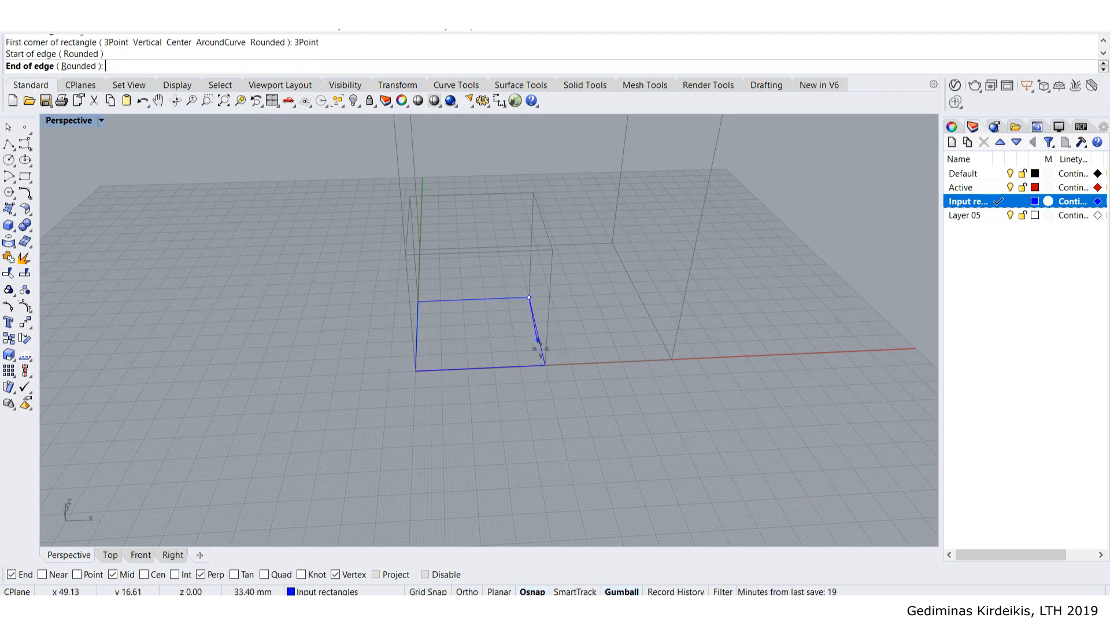
pyautogui.click(544, 364)
pyautogui.click(557, 248)
# - Select the two new rectangles and orbit around the cube to check their placement
pyautogui.moveTo(560, 300); pyautogui.dragTo(542, 271, button='right')
pyautogui.moveTo(542, 271); pyautogui.dragTo(540, 272)
pyautogui.moveTo(492, 289); pyautogui.dragTo(399, 300, button='right')
pyautogui.moveTo(598, 328); pyautogui.dragTo(649, 310, button='right')
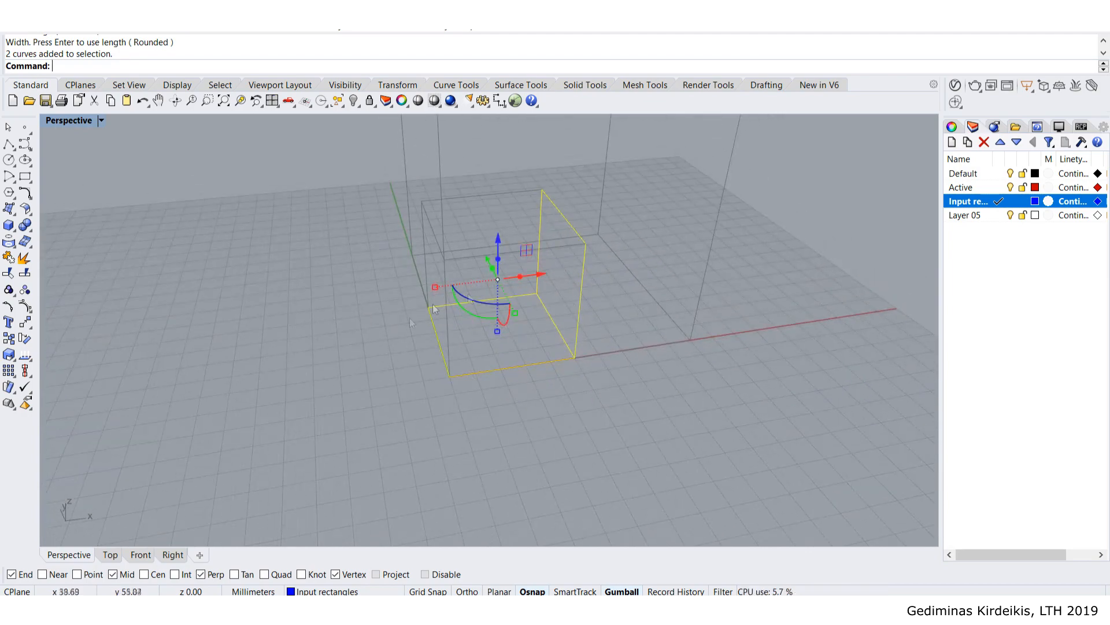
pyautogui.scroll(4, 550, 318)
pyautogui.scroll(-3, 546, 362)
pyautogui.click(694, 291)
pyautogui.moveTo(689, 289); pyautogui.dragTo(700, 332, button='right')
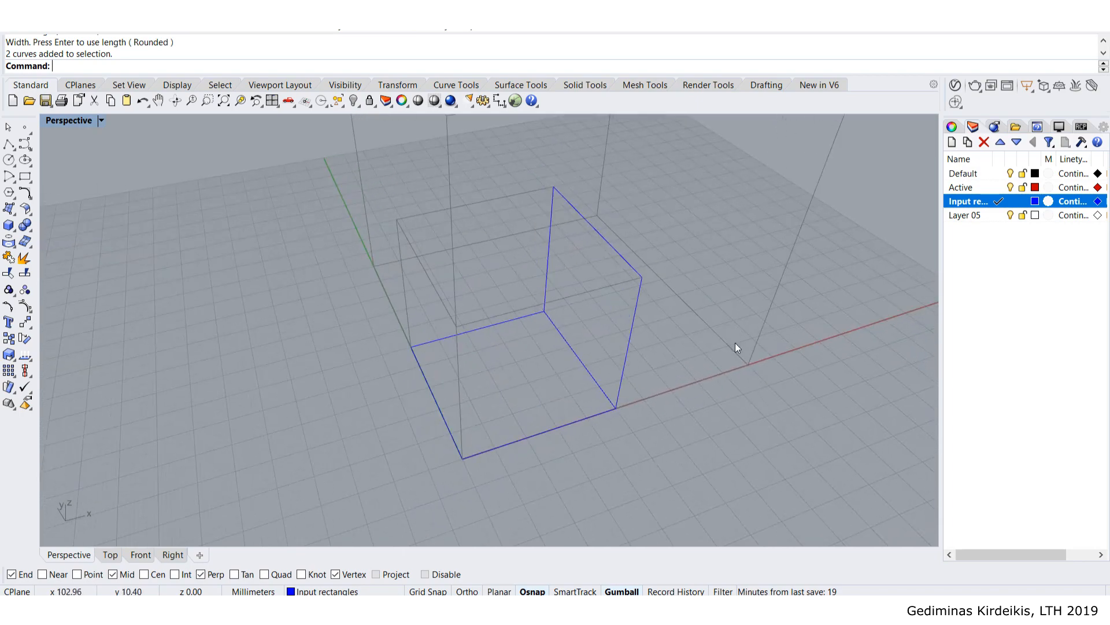
pyautogui.moveTo(735, 344); pyautogui.dragTo(689, 336, button='right')
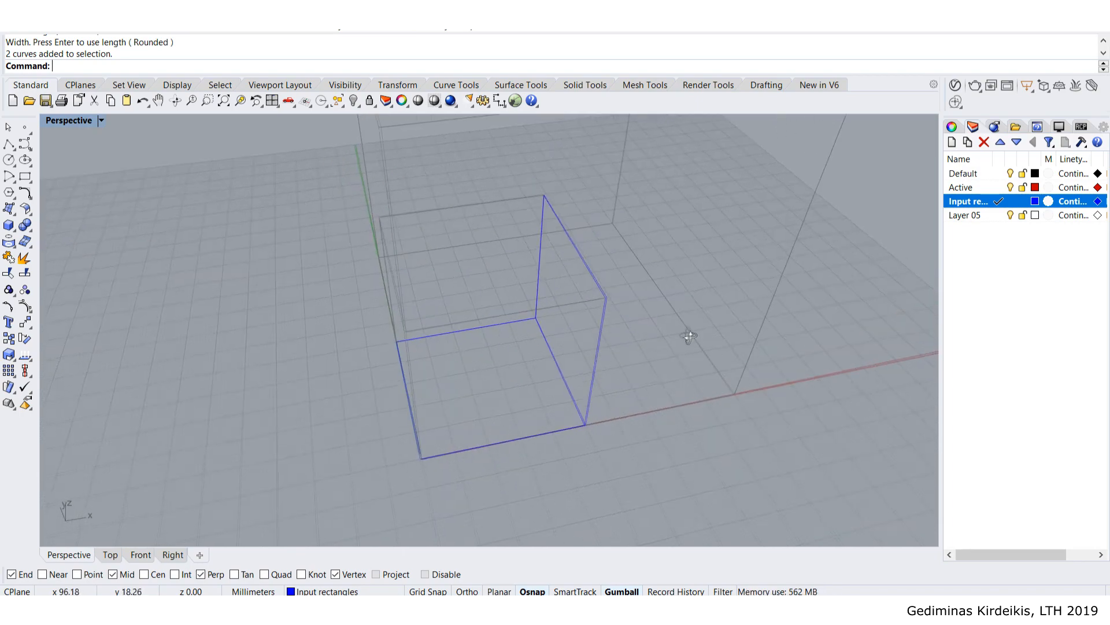
pyautogui.moveTo(536, 288); pyautogui.dragTo(607, 231, button='right')
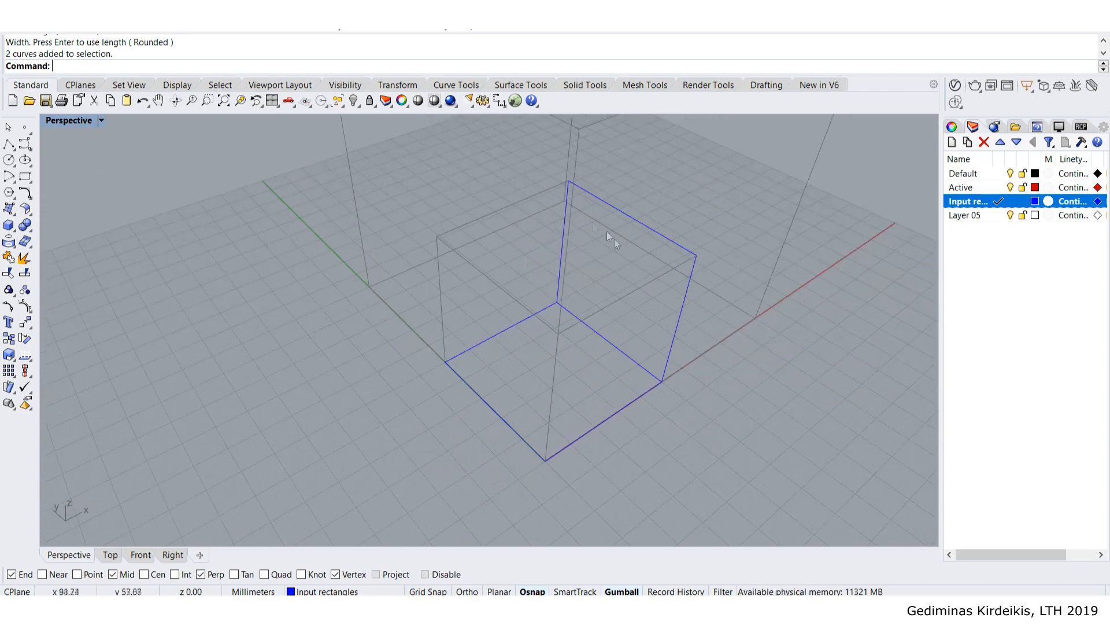
# - Draw a 3Point rectangle snapped to the cube's vertices over another vertical side face
pyautogui.click(25, 176)
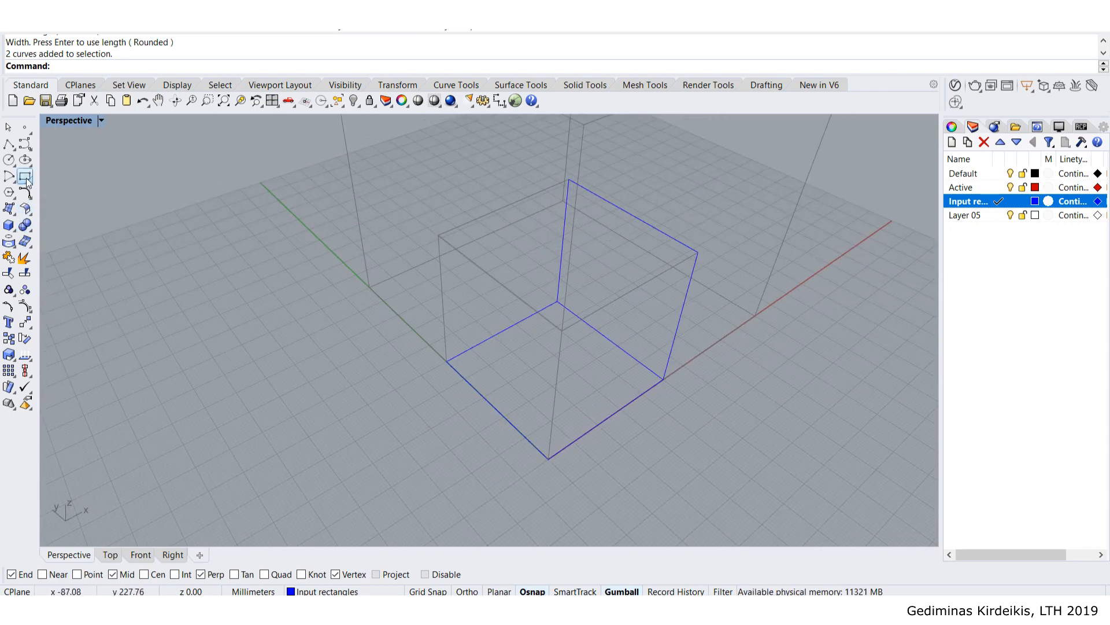
pyautogui.click(448, 365)
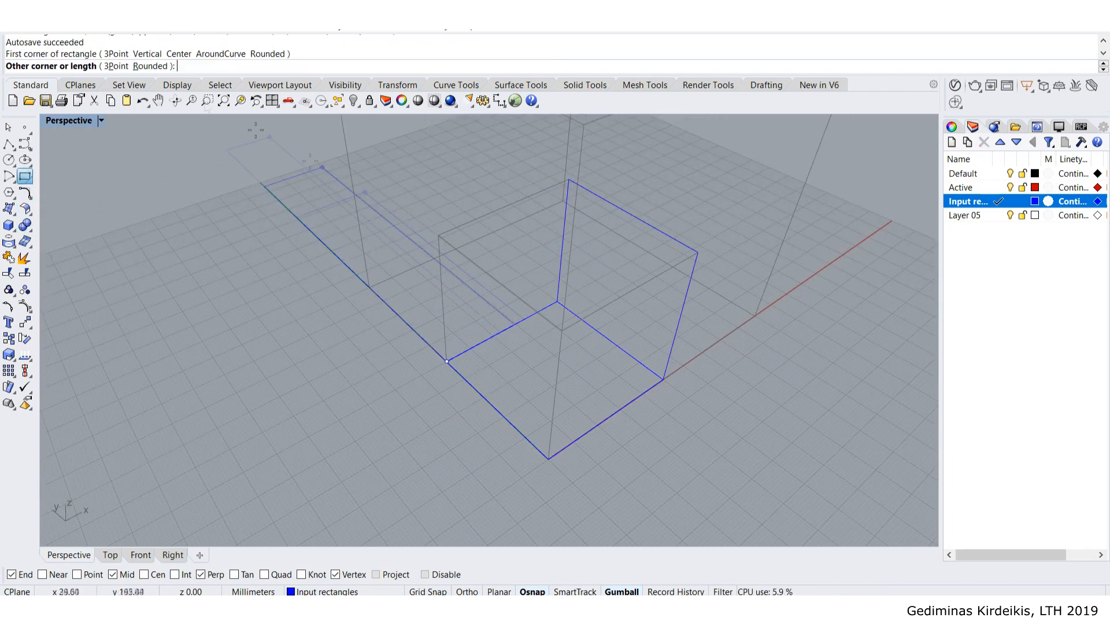
pyautogui.click(115, 66)
pyautogui.click(557, 301)
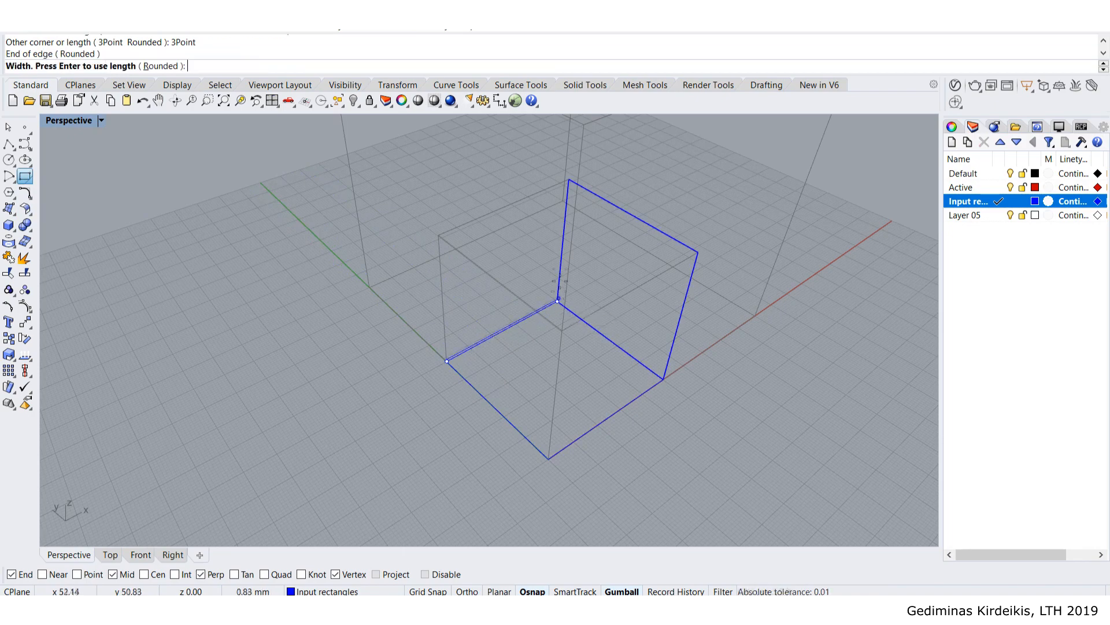
pyautogui.click(568, 179)
# - Select the three rectangles and orbit the view to verify they cover the cube's faces
pyautogui.moveTo(516, 270); pyautogui.dragTo(516, 268)
pyautogui.scroll(-5, 585, 272)
pyautogui.moveTo(621, 291); pyautogui.dragTo(557, 262, button='right')
pyautogui.scroll(5, 550, 252)
pyautogui.moveTo(502, 294); pyautogui.dragTo(539, 274, button='right')
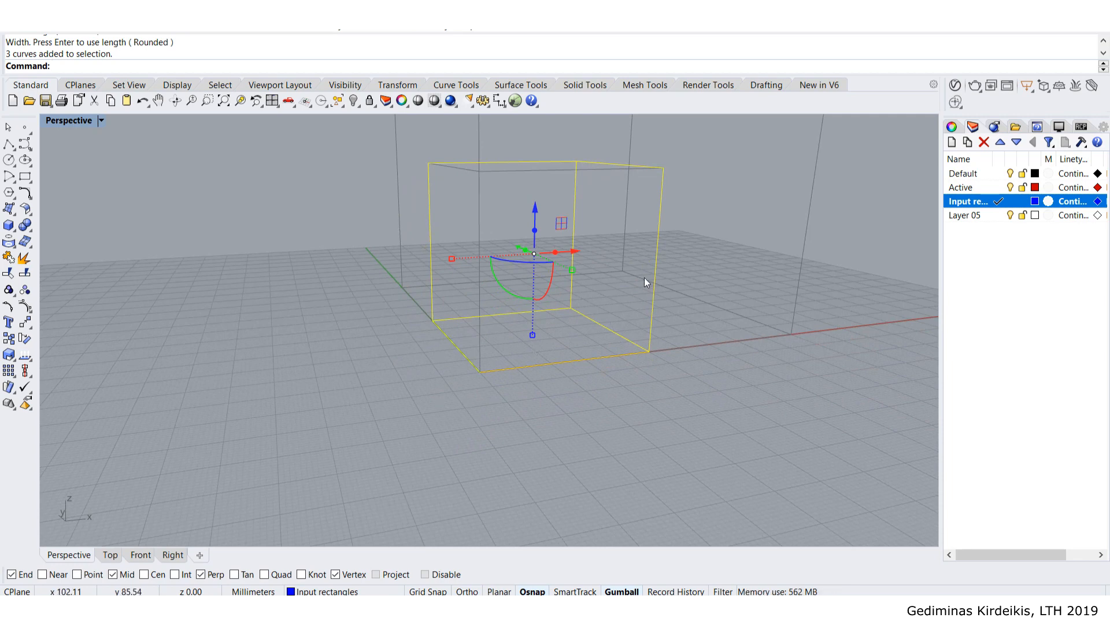
pyautogui.moveTo(643, 277); pyautogui.dragTo(605, 307, button='right')
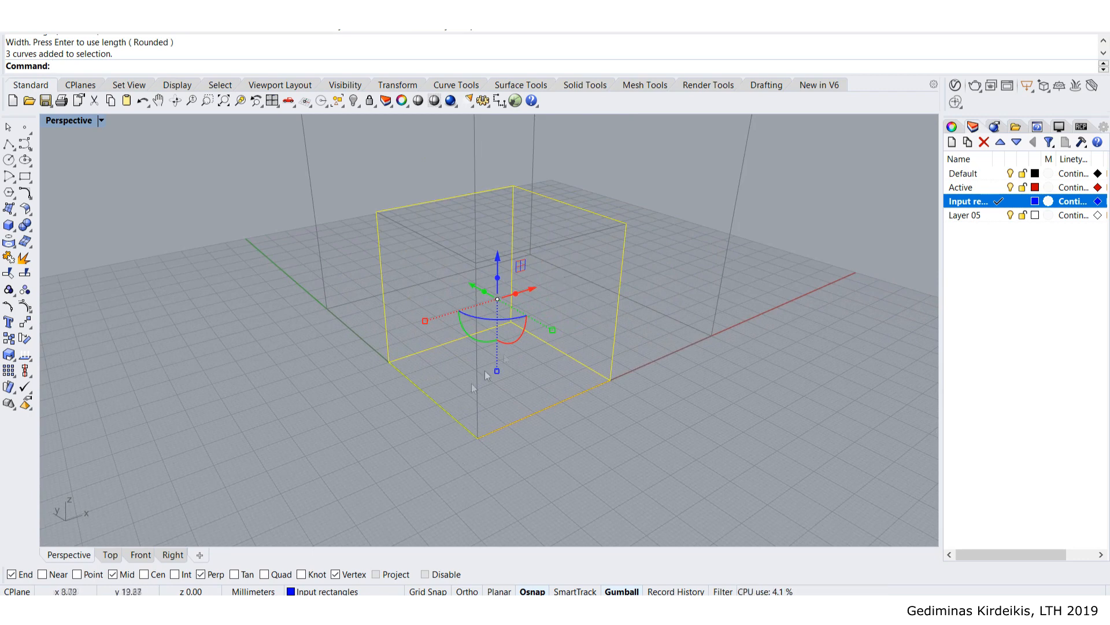
pyautogui.moveTo(779, 257); pyautogui.dragTo(434, 184, button='right')
pyautogui.click(739, 303)
pyautogui.scroll(-5, 741, 305)
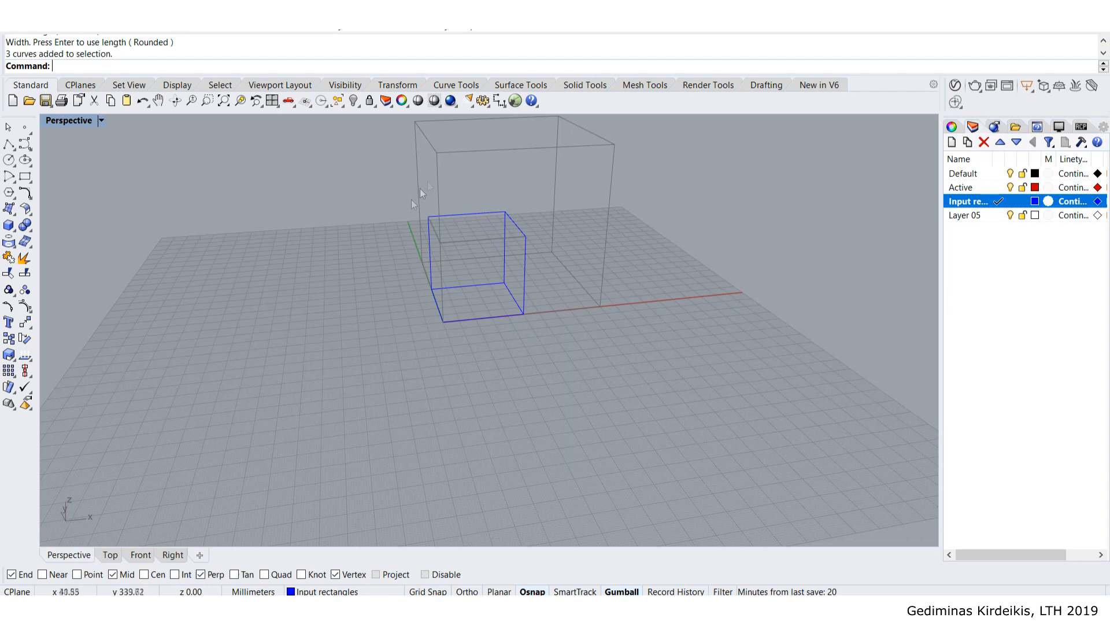
# - Window-select the three cube rectangles
pyautogui.click(433, 224)
pyautogui.click(512, 354)
pyautogui.moveTo(555, 342); pyautogui.dragTo(512, 300)
pyautogui.click(536, 419)
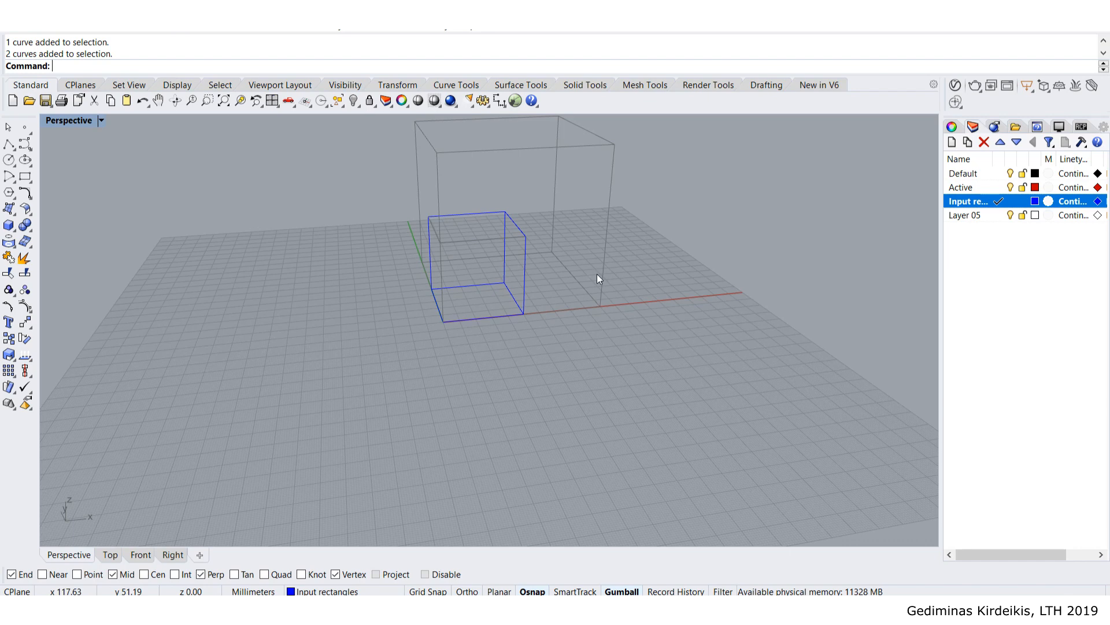
pyautogui.moveTo(660, 352); pyautogui.dragTo(345, 181)
# - Deselect the rectangles, raise the view, and launch Grasshopper with the 'Gras' command
pyautogui.click(316, 203)
pyautogui.moveTo(345, 184); pyautogui.dragTo(376, 276, button='right')
pyautogui.write('Gras')
pyautogui.press('Return')
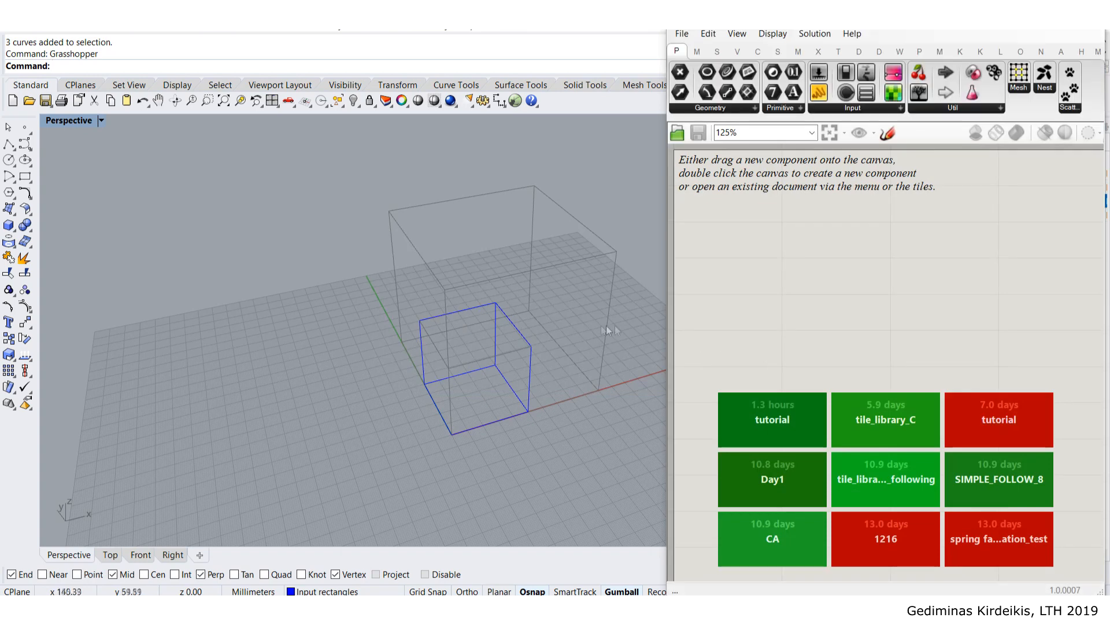
# - Window-select the three cube rectangles in the Rhino viewport
pyautogui.keyDown('shift'); pyautogui.moveTo(577, 333); pyautogui.dragTo(445, 303, button='right'); pyautogui.keyUp('shift')
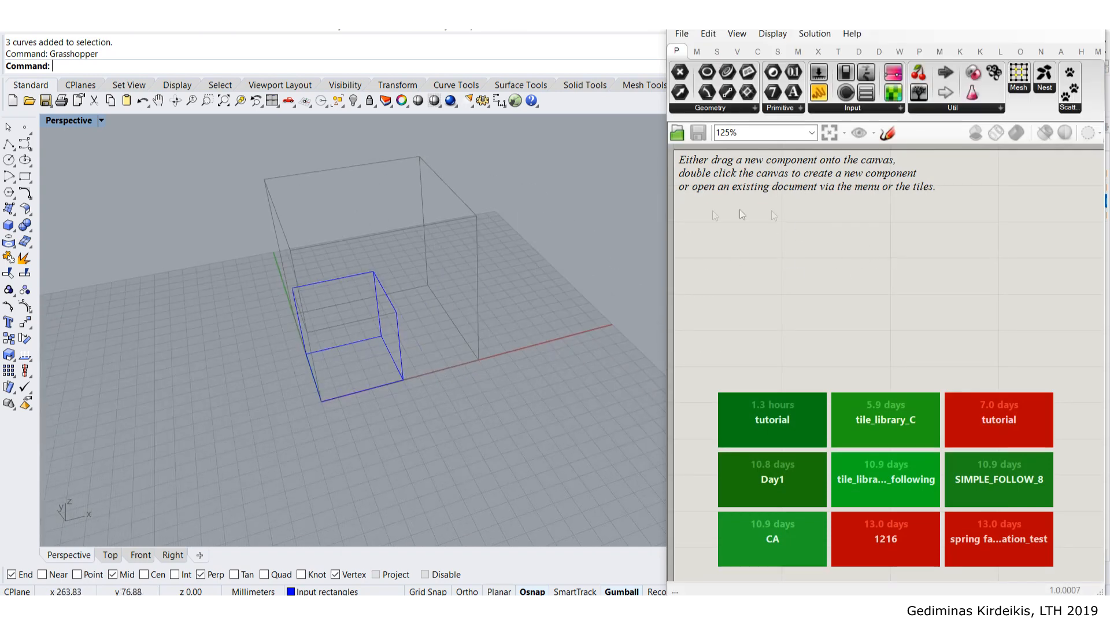
pyautogui.moveTo(505, 422); pyautogui.dragTo(271, 230)
pyautogui.click(508, 460)
pyautogui.moveTo(508, 448); pyautogui.dragTo(254, 237)
pyautogui.moveTo(484, 427); pyautogui.dragTo(223, 223)
pyautogui.moveTo(525, 435); pyautogui.dragTo(238, 238)
pyautogui.moveTo(458, 434); pyautogui.dragTo(233, 257)
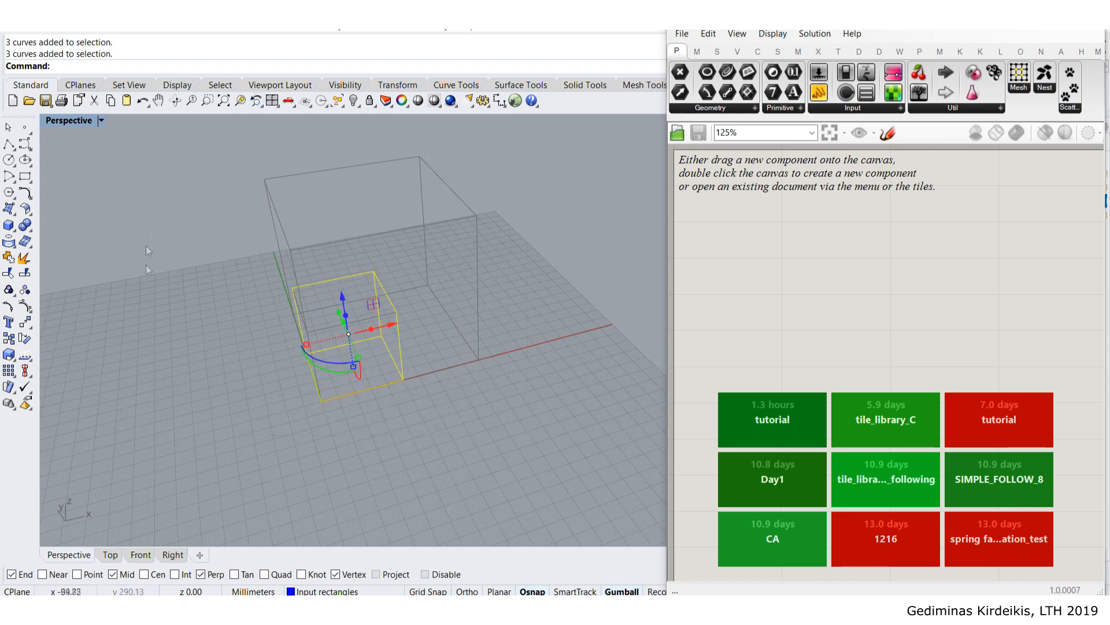
pyautogui.click(449, 440)
pyautogui.moveTo(205, 245); pyautogui.dragTo(204, 244)
# - Add a Curve parameter in Grasshopper and load the three rectangles as multiple curves
pyautogui.moveTo(667, 247); pyautogui.dragTo(495, 255)
pyautogui.doubleClick(663, 284)
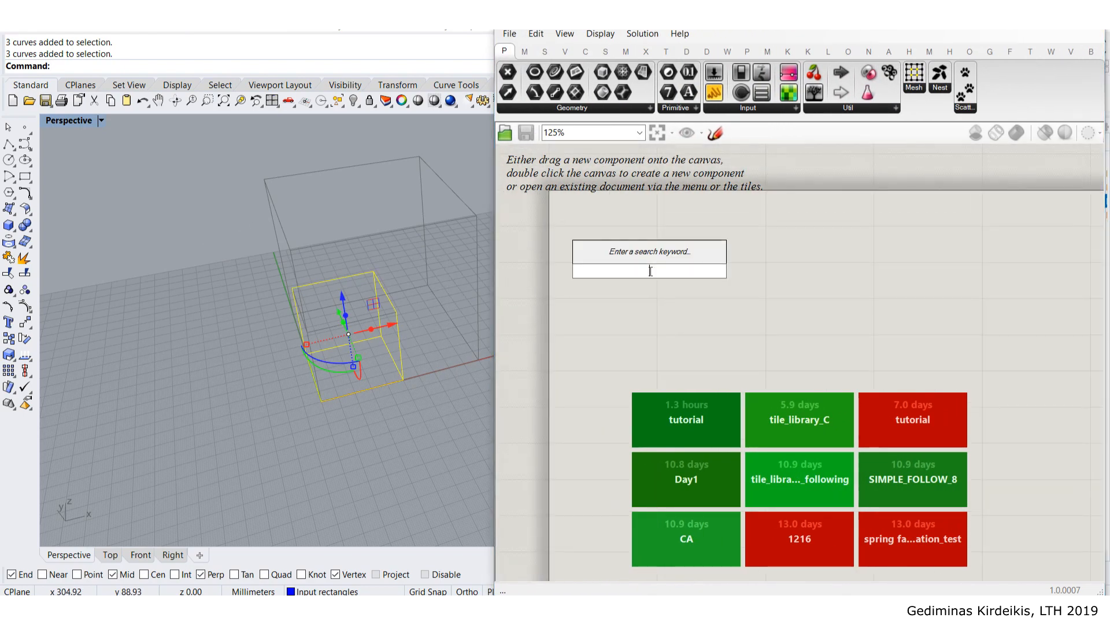
pyautogui.write('crv')
pyautogui.press('Return')
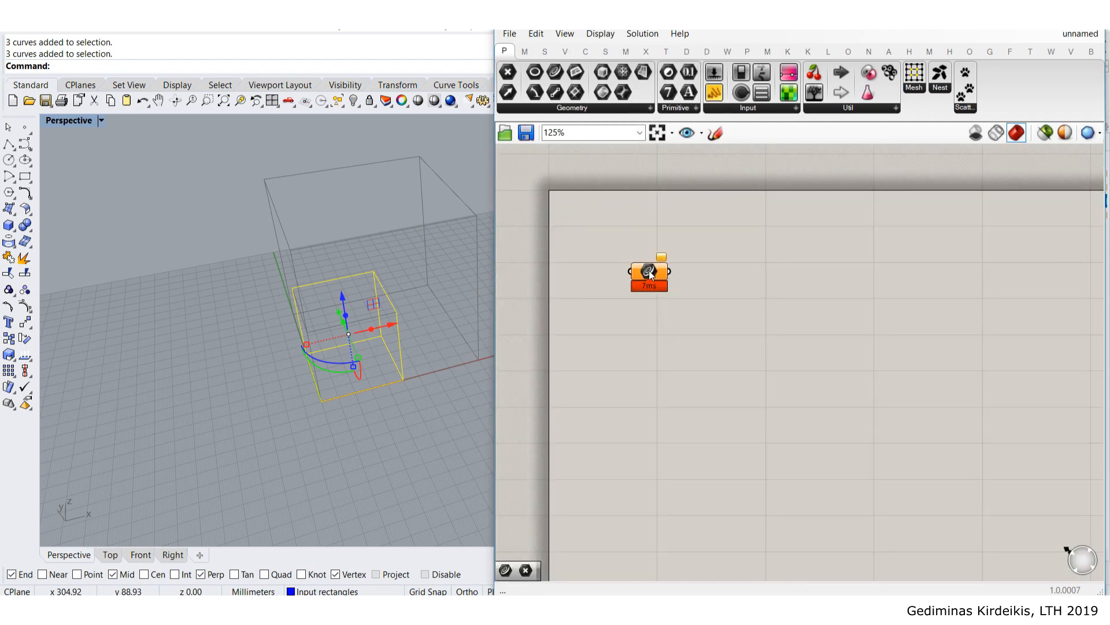
pyautogui.rightClick(649, 272)
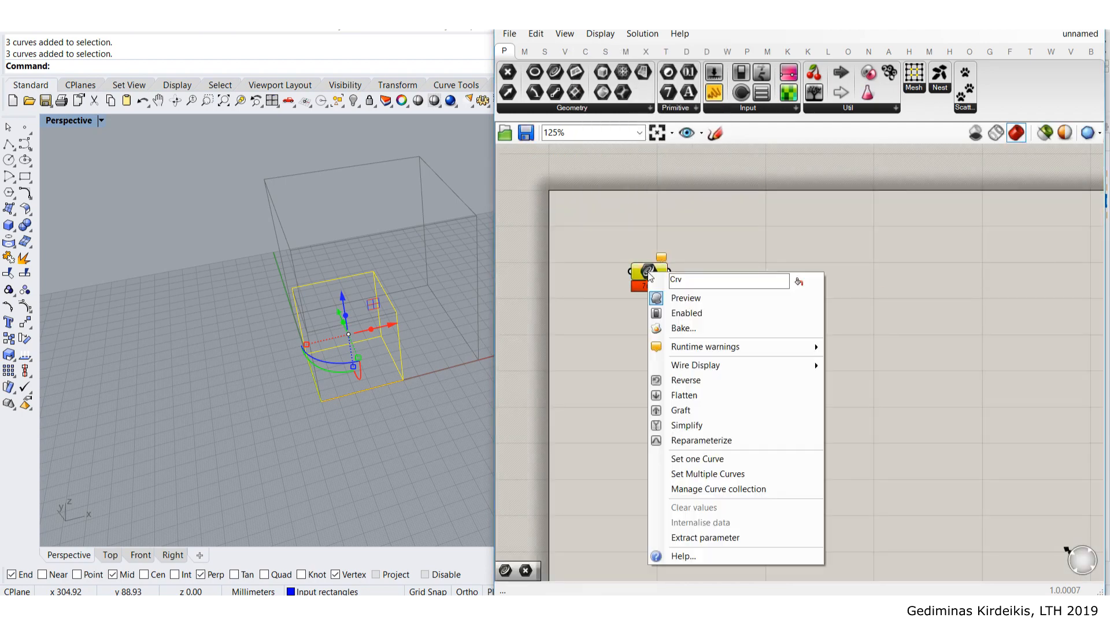
pyautogui.click(756, 473)
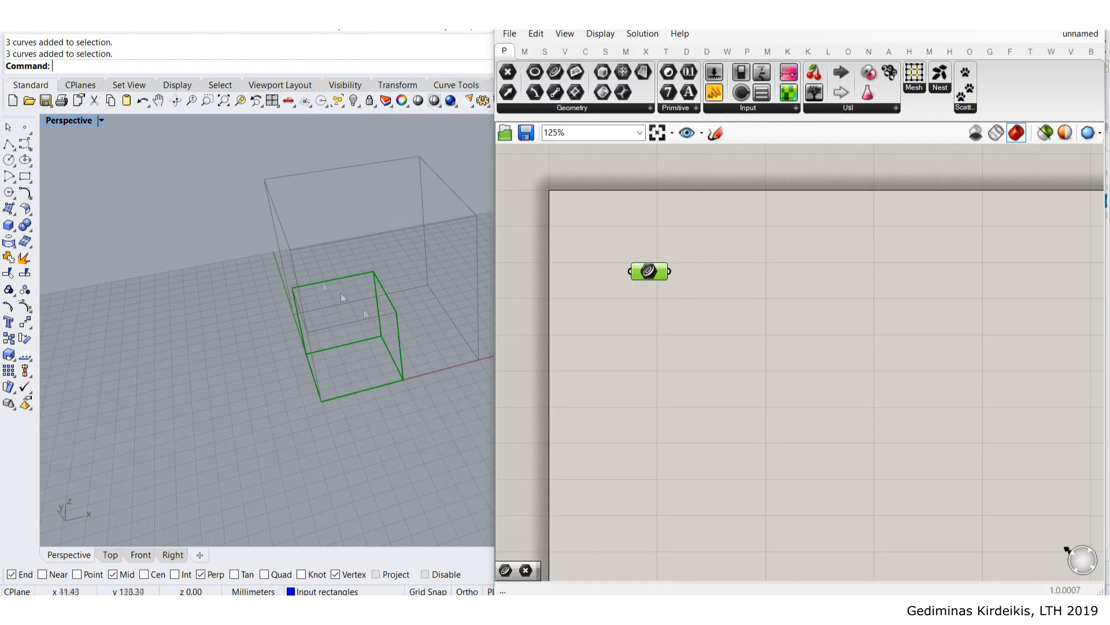
pyautogui.moveTo(649, 272); pyautogui.dragTo(728, 378)
pyautogui.click(800, 309)
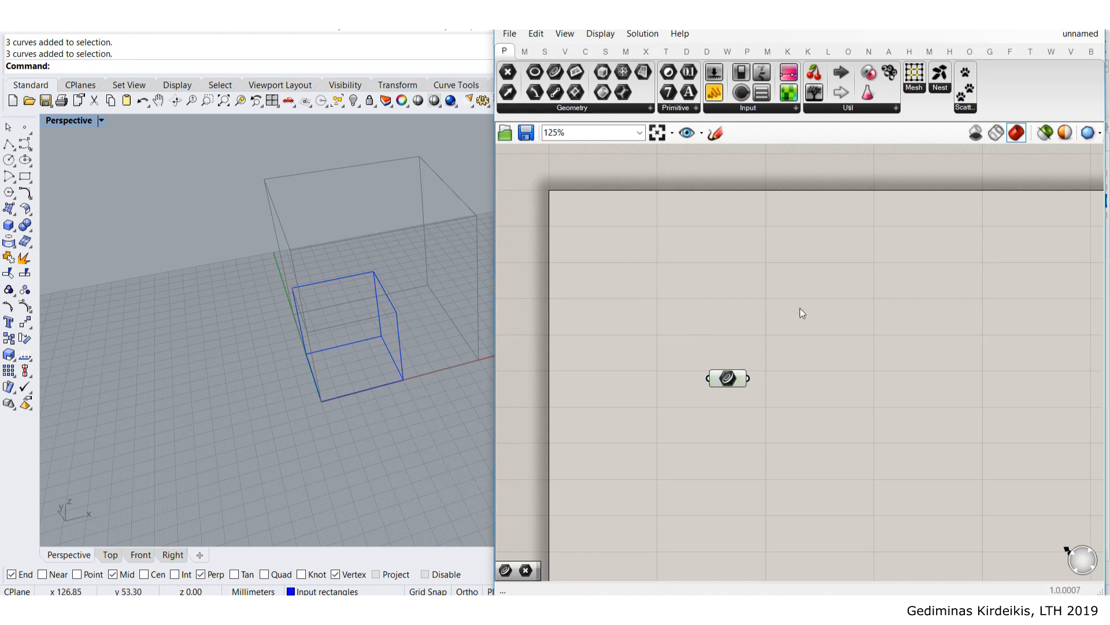
# - Reframe the cube in the Perspective view and start a new rectangle from a grid point
pyautogui.moveTo(799, 308); pyautogui.dragTo(811, 242, button='right')
pyautogui.moveTo(400, 285); pyautogui.dragTo(373, 215, button='right')
pyautogui.scroll(5, 401, 301)
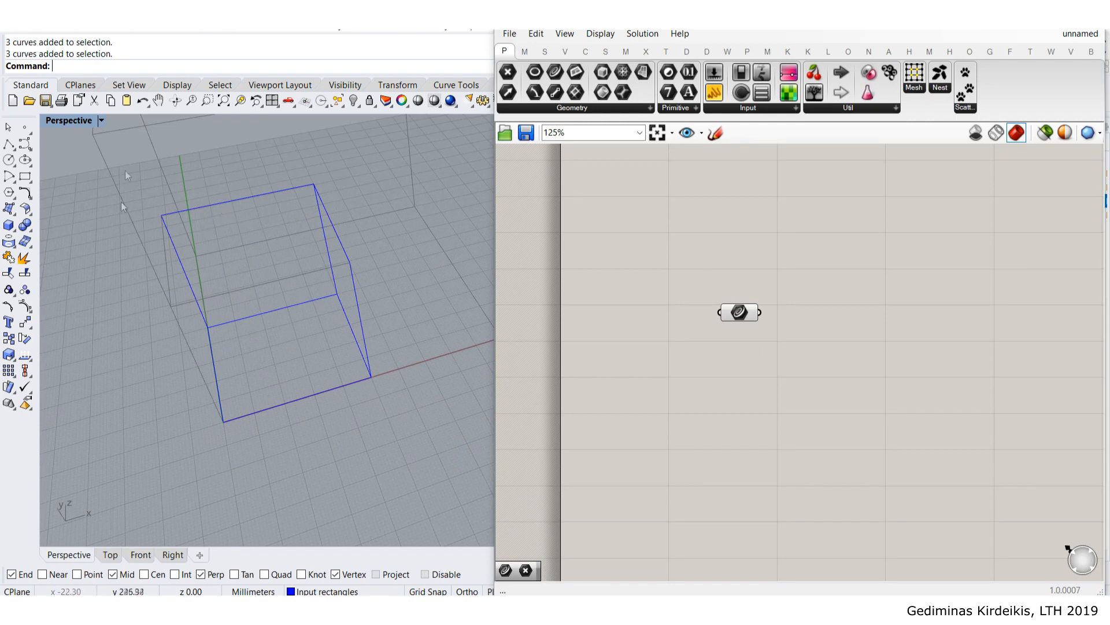
pyautogui.scroll(-5, 204, 249)
pyautogui.keyDown('shift'); pyautogui.moveTo(189, 272); pyautogui.dragTo(283, 249, button='right'); pyautogui.keyUp('shift')
pyautogui.keyDown('shift'); pyautogui.moveTo(398, 221); pyautogui.dragTo(347, 241, button='right'); pyautogui.keyUp('shift')
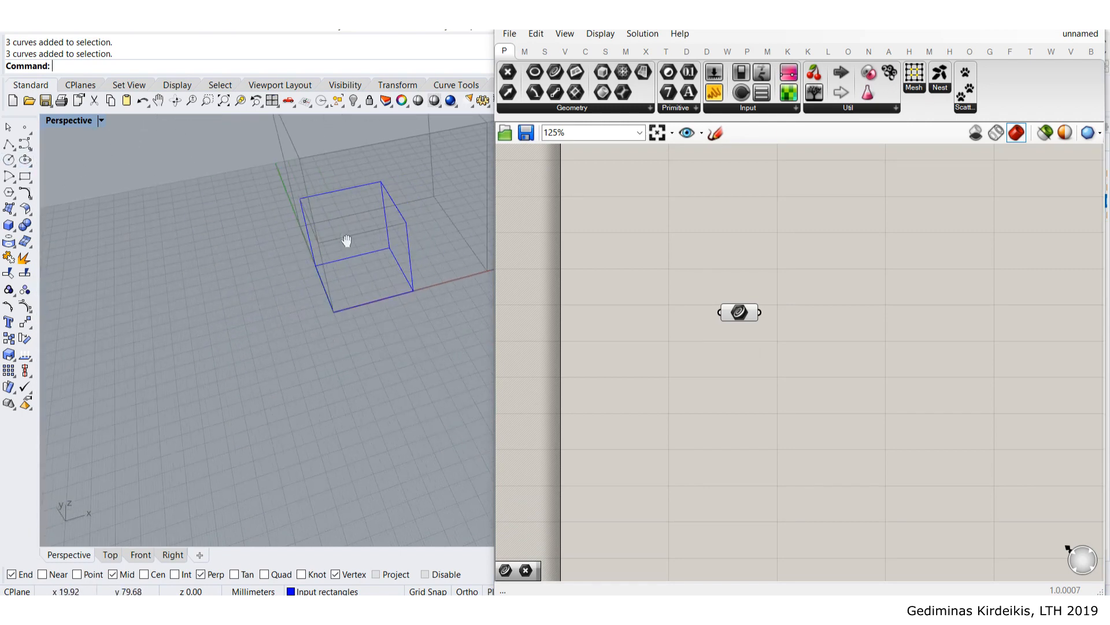
pyautogui.click(24, 177)
pyautogui.click(128, 293)
pyautogui.click(277, 385)
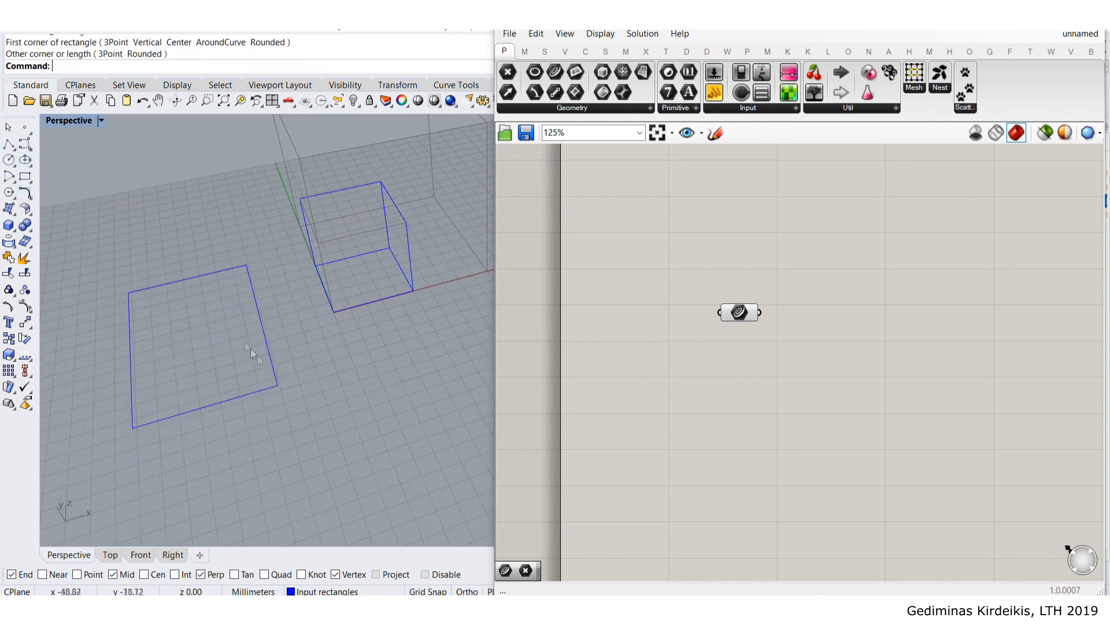
pyautogui.click(262, 325)
pyautogui.moveTo(264, 373); pyautogui.dragTo(311, 410)
pyautogui.keyDown('shift'); pyautogui.moveTo(104, 266); pyautogui.dragTo(150, 344); pyautogui.keyUp('shift')
pyautogui.moveTo(157, 338); pyautogui.dragTo(222, 277, button='right')
pyautogui.moveTo(230, 266); pyautogui.dragTo(238, 193)
pyautogui.moveTo(302, 384); pyautogui.dragTo(297, 304, button='right')
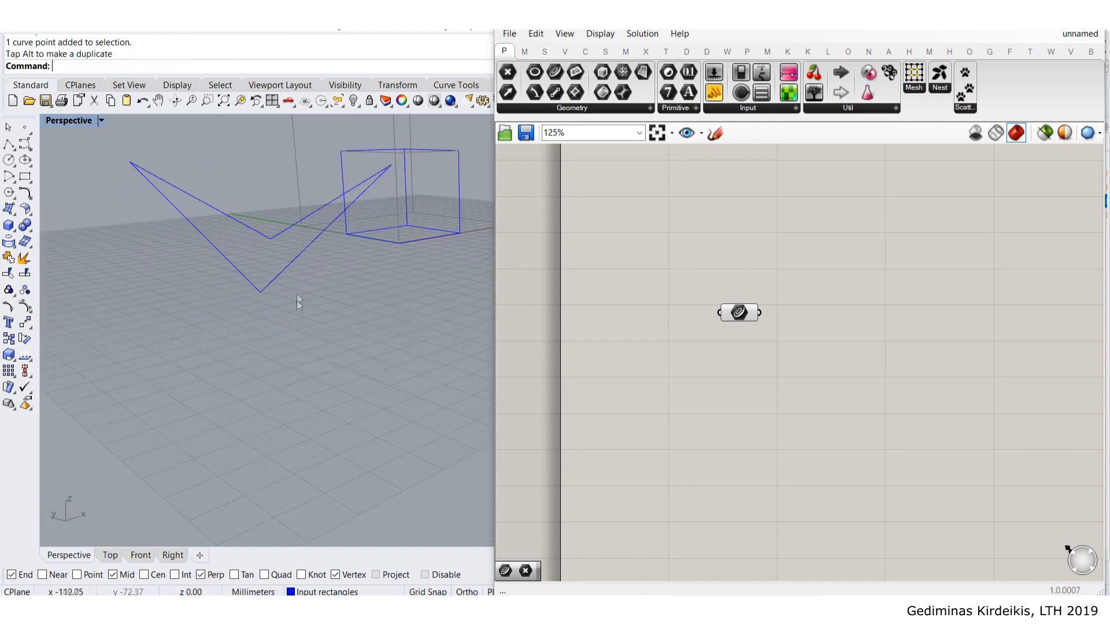
pyautogui.moveTo(354, 275); pyautogui.dragTo(266, 313, button='right')
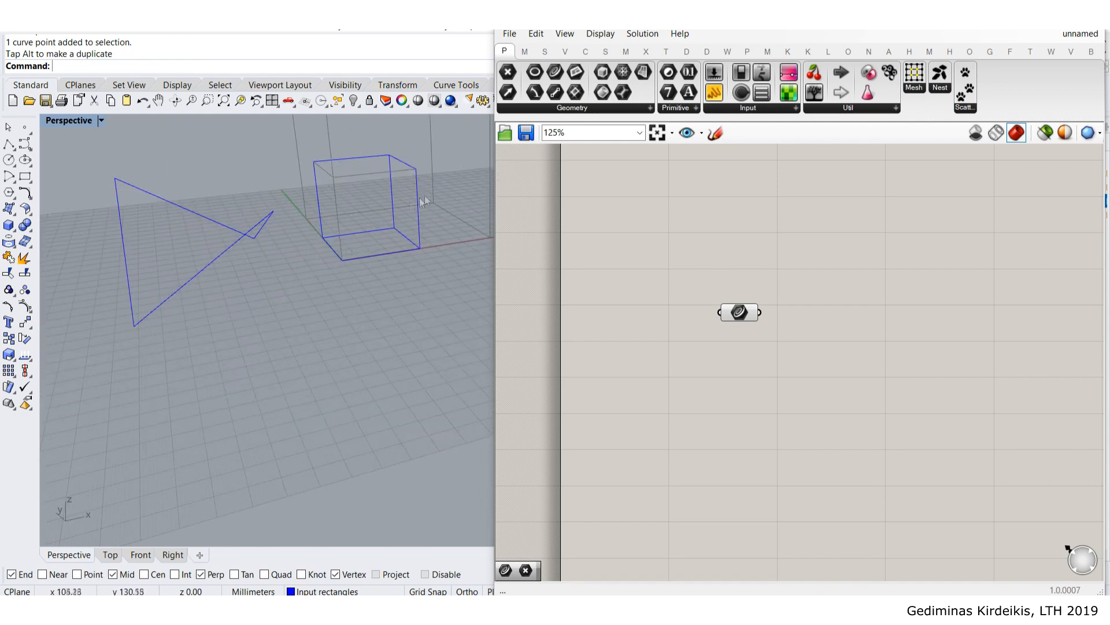
pyautogui.click(121, 215)
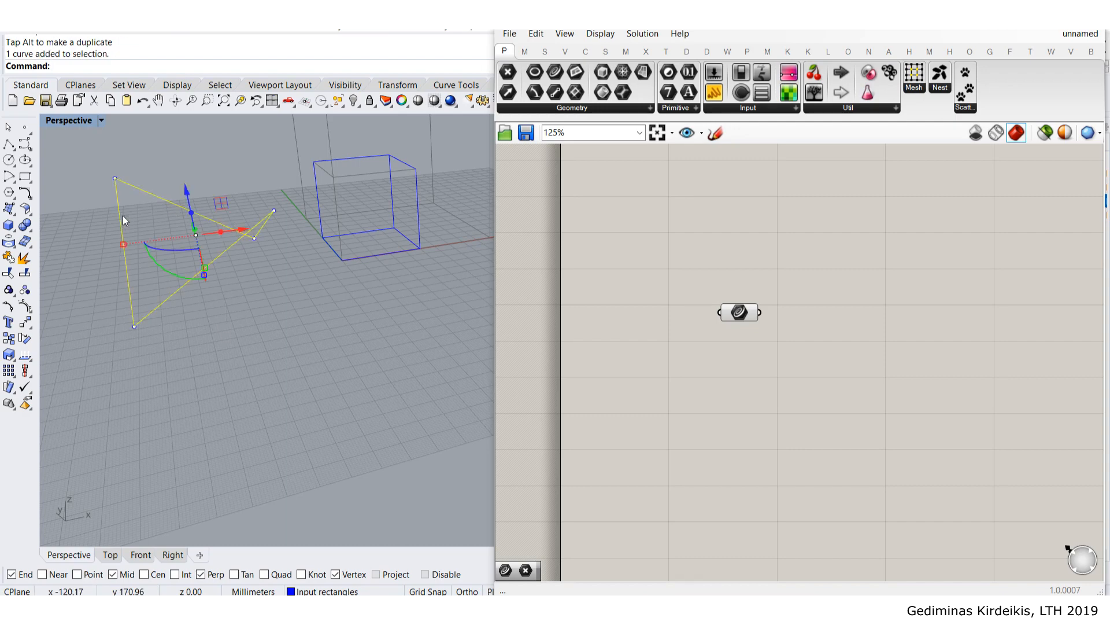
pyautogui.press('Delete')
pyautogui.scroll(7, 403, 201)
pyautogui.keyDown('shift'); pyautogui.moveTo(406, 197); pyautogui.dragTo(415, 293, button='right'); pyautogui.keyUp('shift')
pyautogui.scroll(-3, 368, 277)
pyautogui.keyDown('shift'); pyautogui.moveTo(350, 338); pyautogui.dragTo(277, 271, button='right'); pyautogui.keyUp('shift')
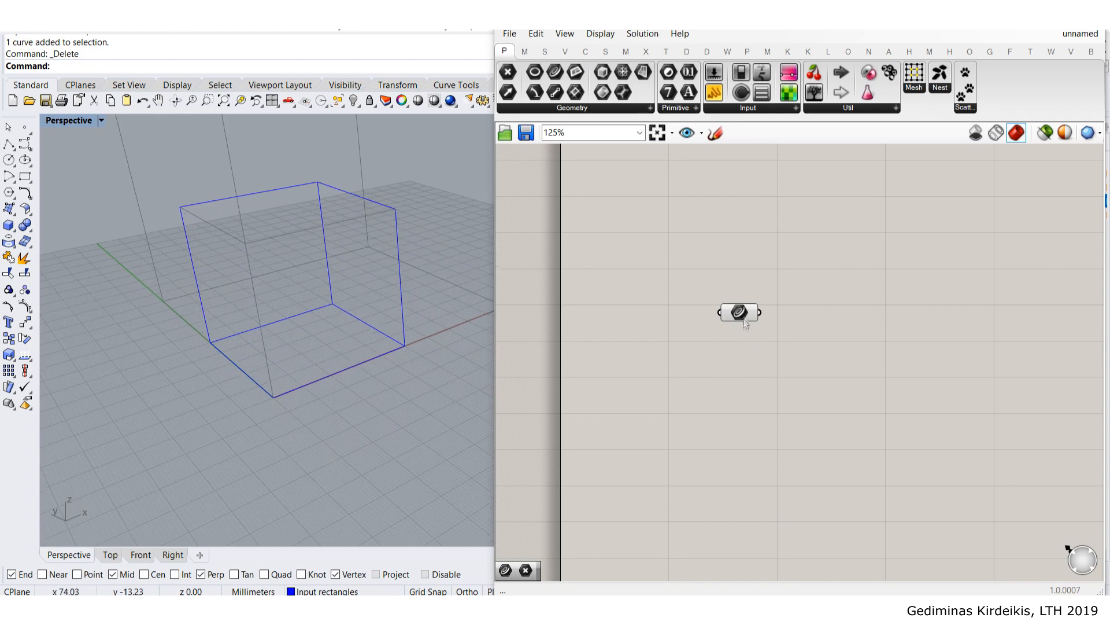
pyautogui.moveTo(745, 323); pyautogui.dragTo(738, 353)
pyautogui.click(800, 292)
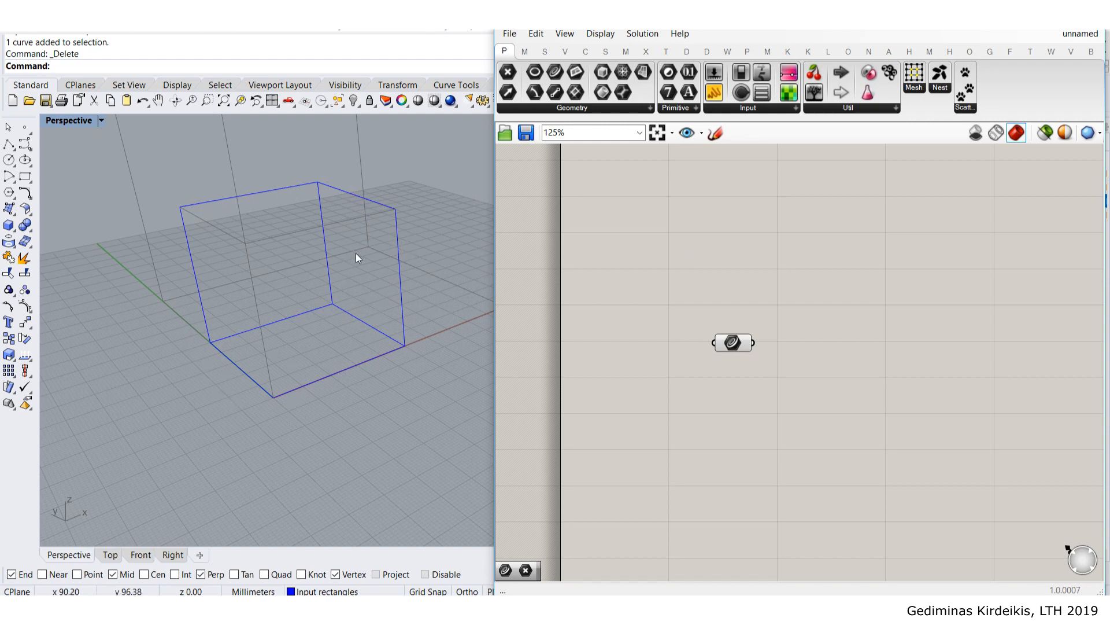
pyautogui.moveTo(359, 252); pyautogui.dragTo(347, 237, button='right')
pyautogui.moveTo(729, 344); pyautogui.dragTo(733, 367)
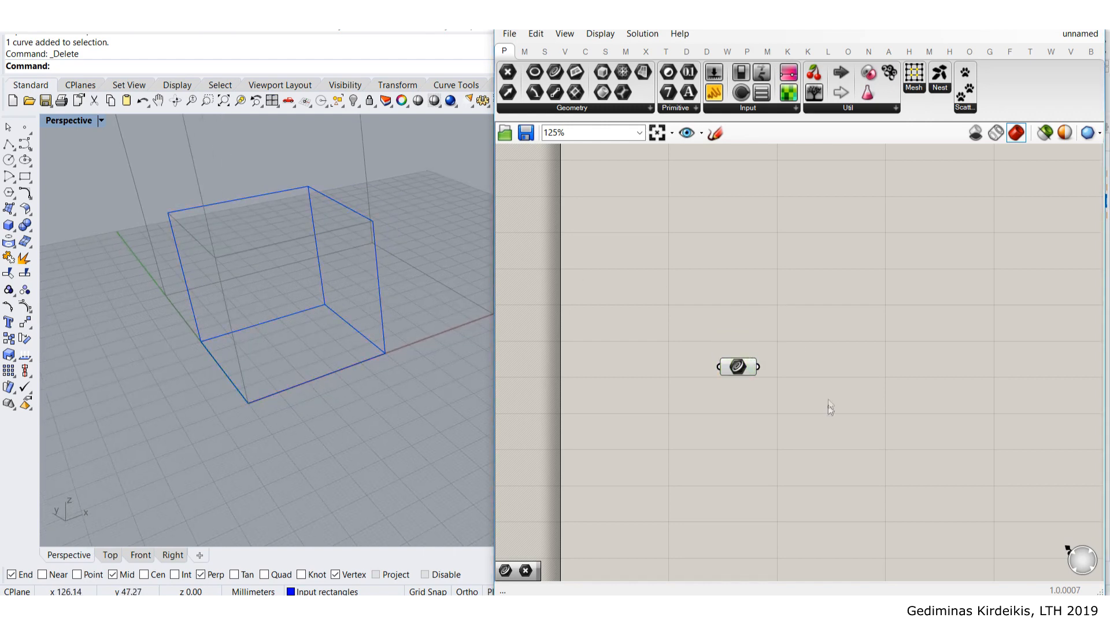
pyautogui.moveTo(827, 407); pyautogui.dragTo(796, 338, button='right')
pyautogui.moveTo(695, 299); pyautogui.dragTo(713, 346)
pyautogui.click(775, 292)
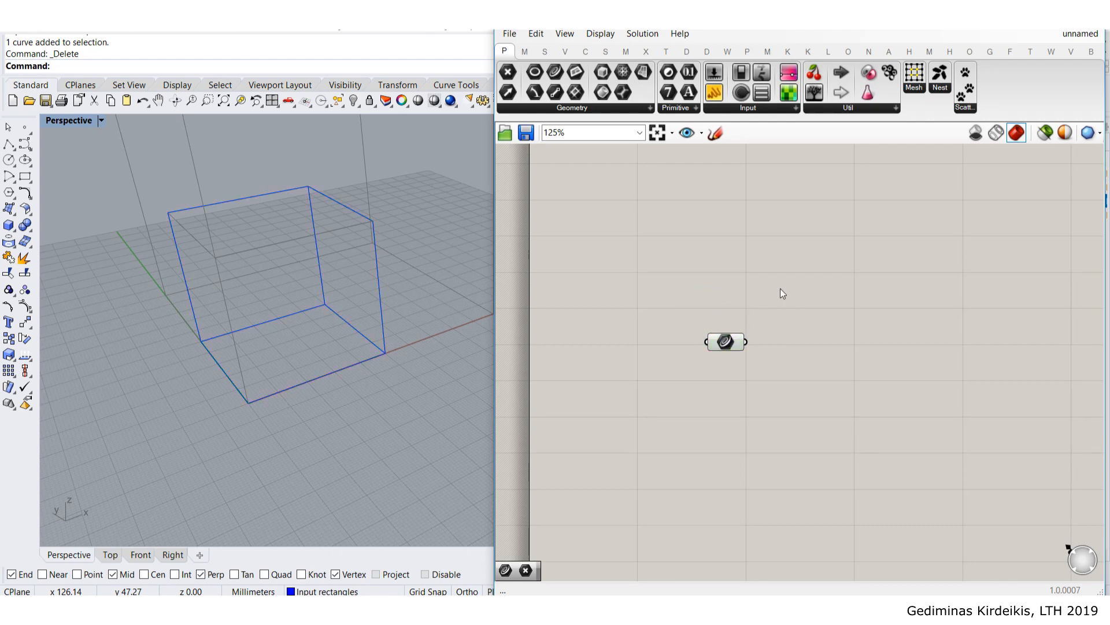
pyautogui.moveTo(778, 289); pyautogui.dragTo(742, 246, button='right')
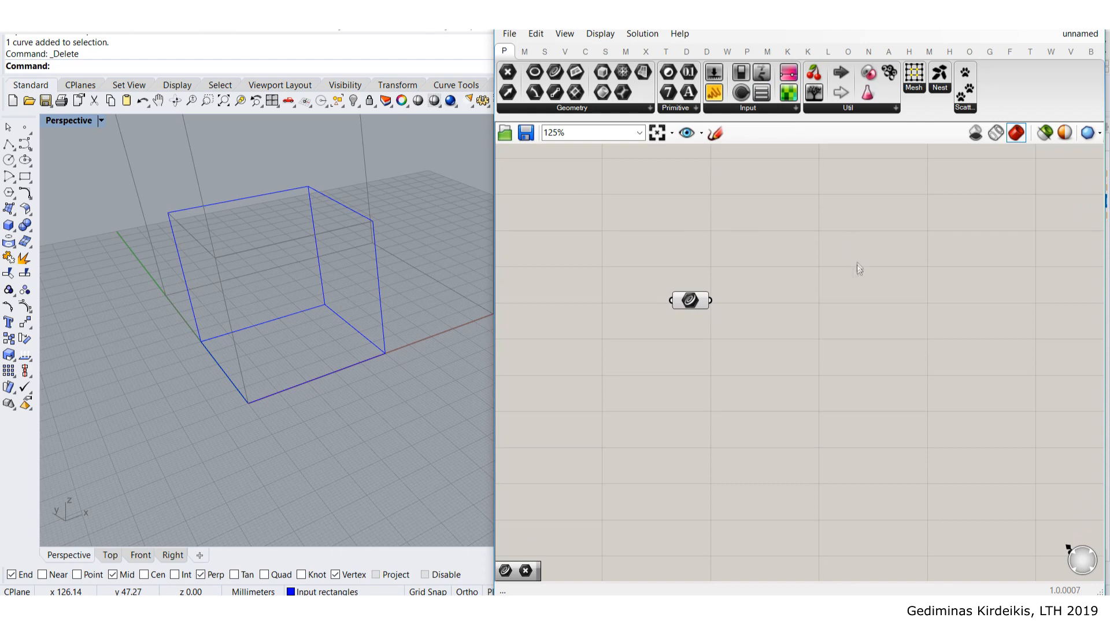
pyautogui.keyDown('shift'); pyautogui.moveTo(266, 236); pyautogui.dragTo(268, 200, button='right'); pyautogui.keyUp('shift')
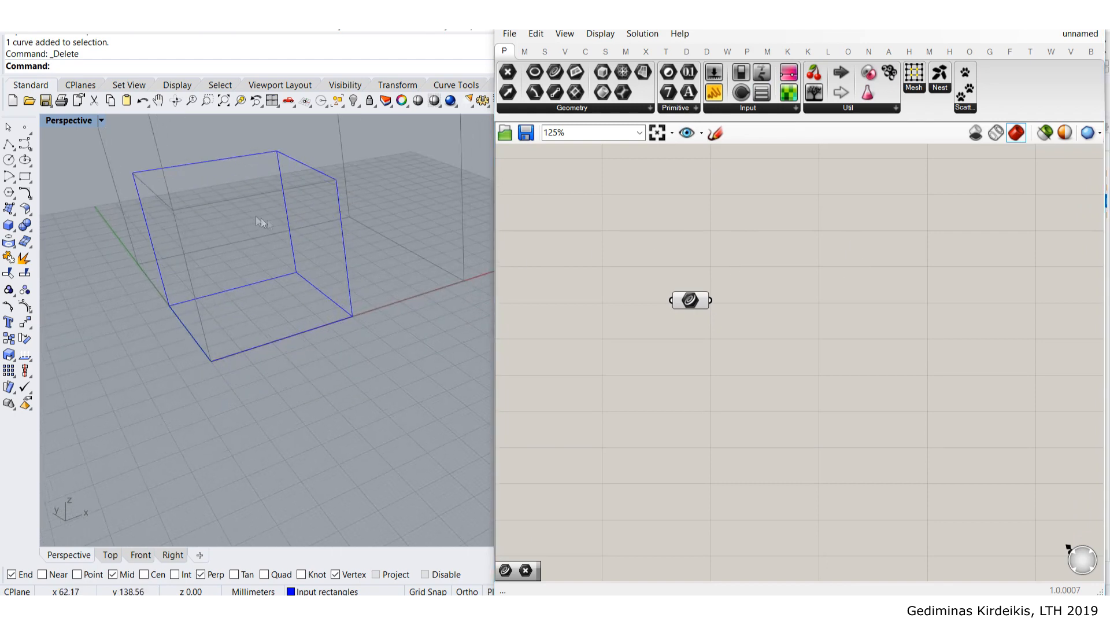
pyautogui.moveTo(690, 300); pyautogui.dragTo(679, 314)
# - Add a Discontinuity component and wire the Curve parameter into its C input
pyautogui.doubleClick(804, 305)
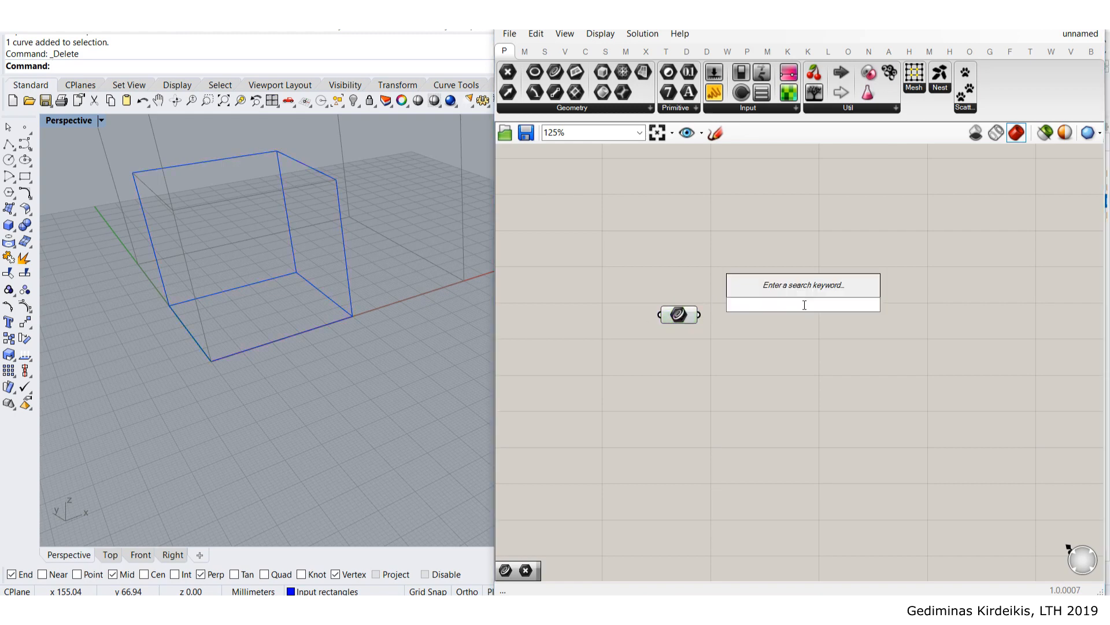
pyautogui.write('disc')
pyautogui.click(800, 291)
pyautogui.scroll(1, 712, 310)
pyautogui.moveTo(698, 315); pyautogui.dragTo(762, 322)
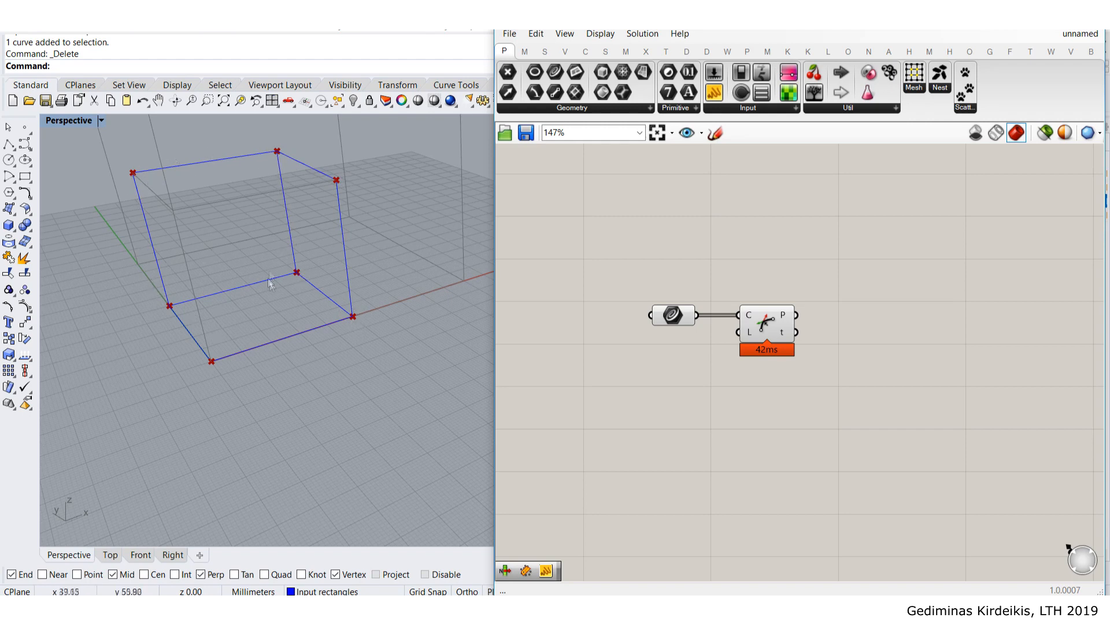
# - Inspect the extracted corner points in a temporary Panel, then delete the Panel
pyautogui.moveTo(801, 296); pyautogui.dragTo(763, 308, button='right')
pyautogui.moveTo(715, 94); pyautogui.dragTo(778, 191)
pyautogui.moveTo(765, 325); pyautogui.dragTo(770, 268)
pyautogui.moveTo(760, 326); pyautogui.dragTo(778, 233)
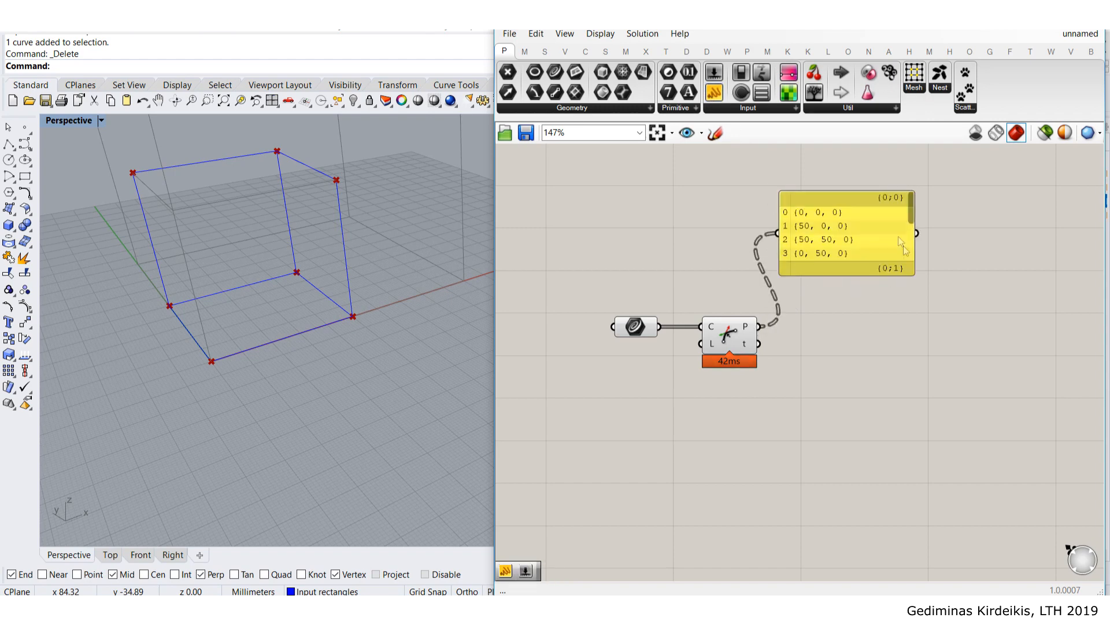
pyautogui.moveTo(845, 274); pyautogui.dragTo(882, 481)
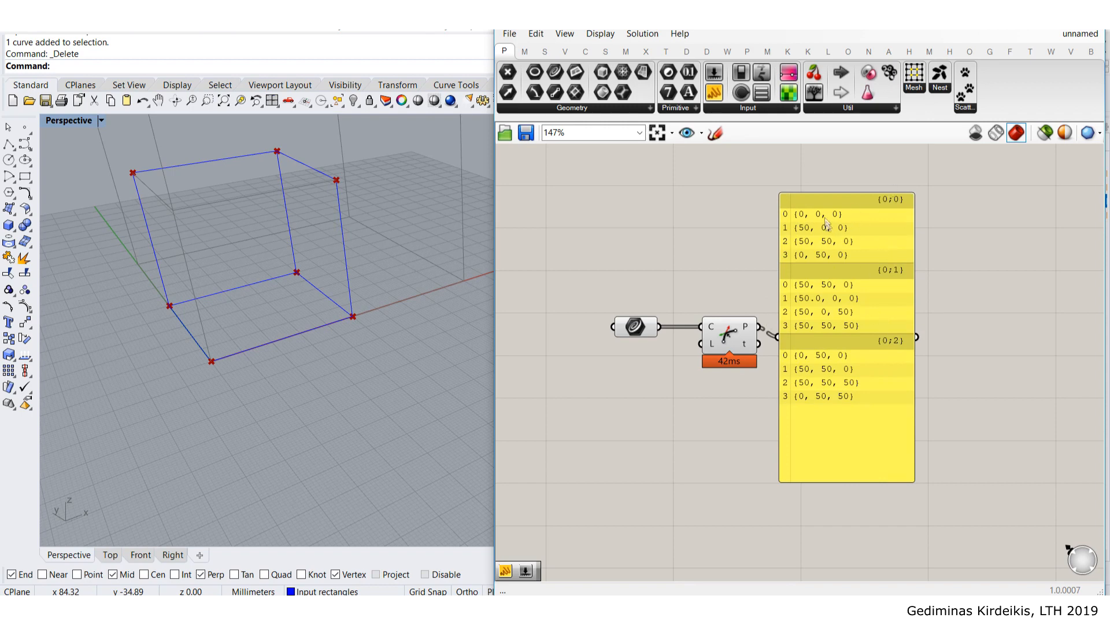
pyautogui.click(870, 365)
pyautogui.press('Delete')
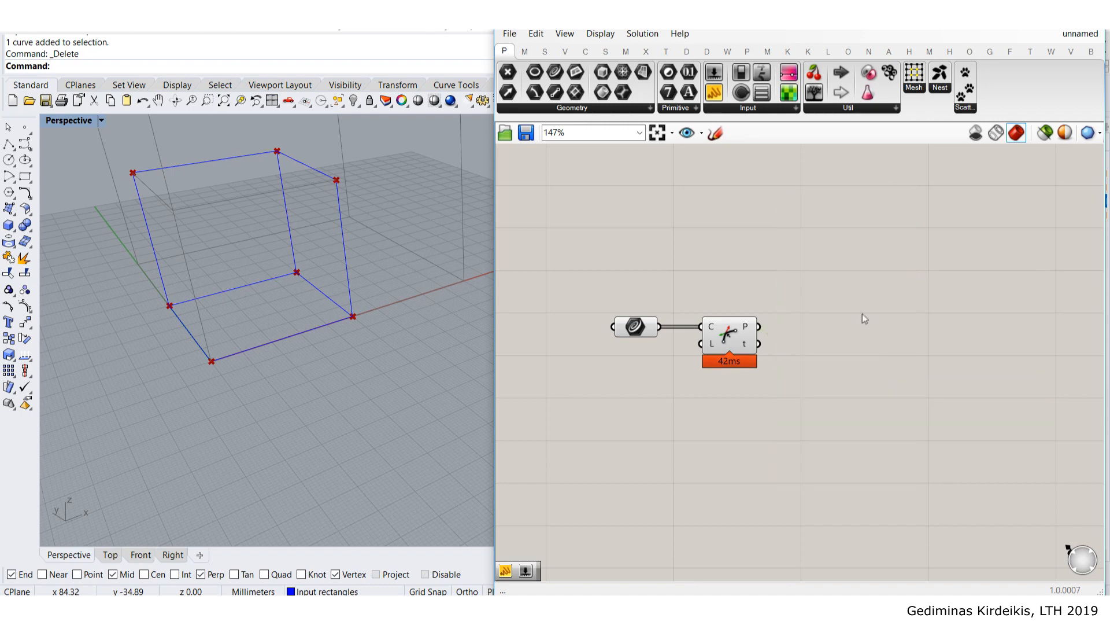
pyautogui.doubleClick(862, 313)
# - Add a Construct Mesh component fed by the Discontinuity corner points as vertices
pyautogui.write('construct')
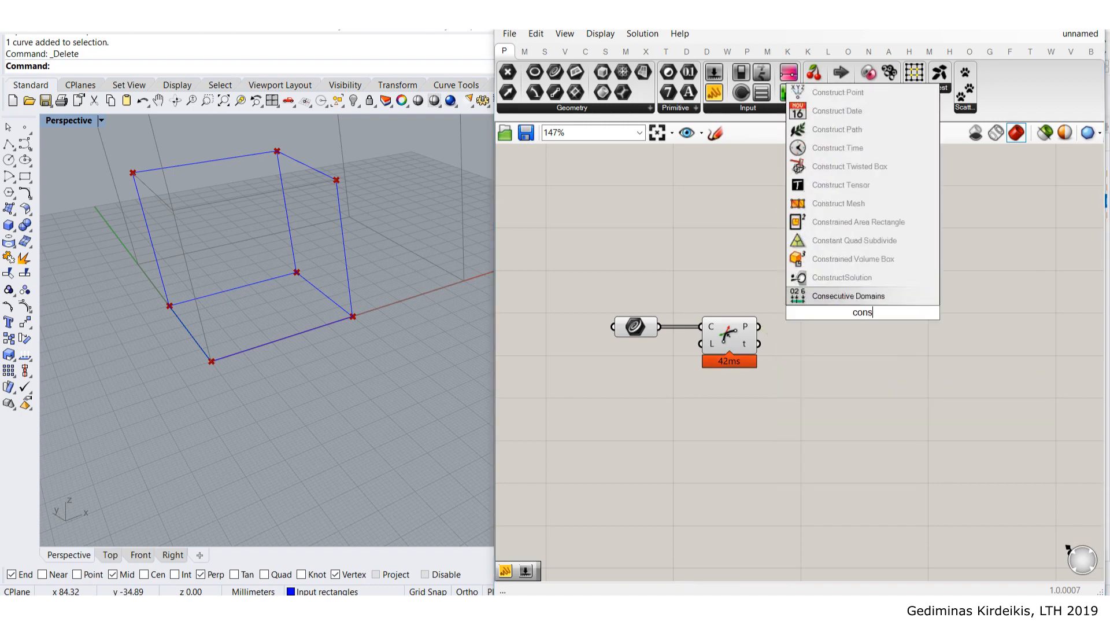
pyautogui.click(856, 275)
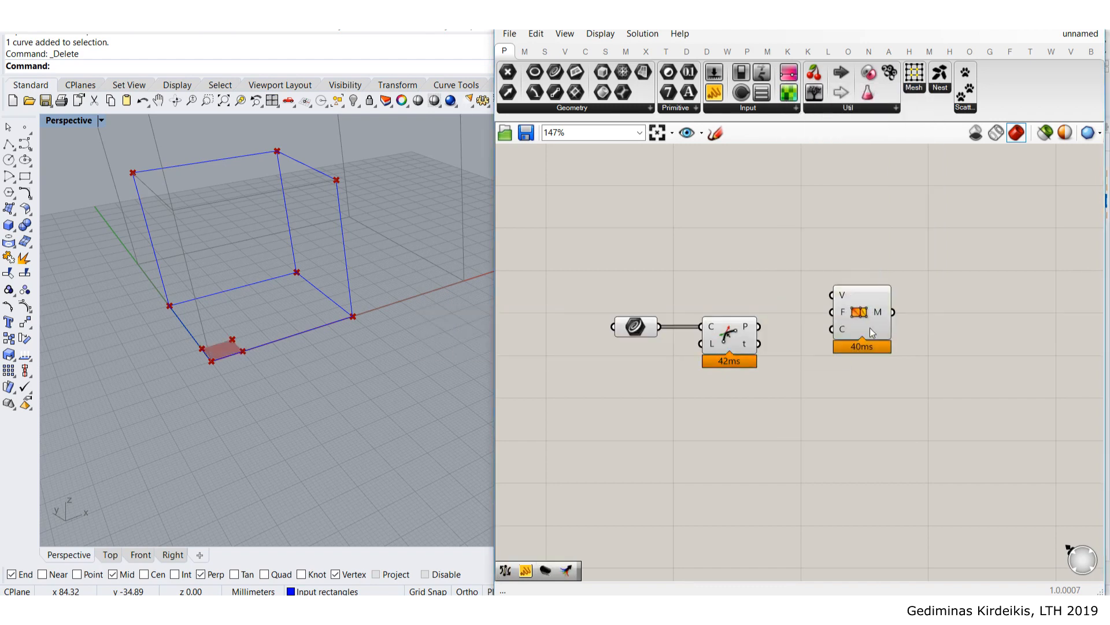
pyautogui.scroll(3, 890, 302)
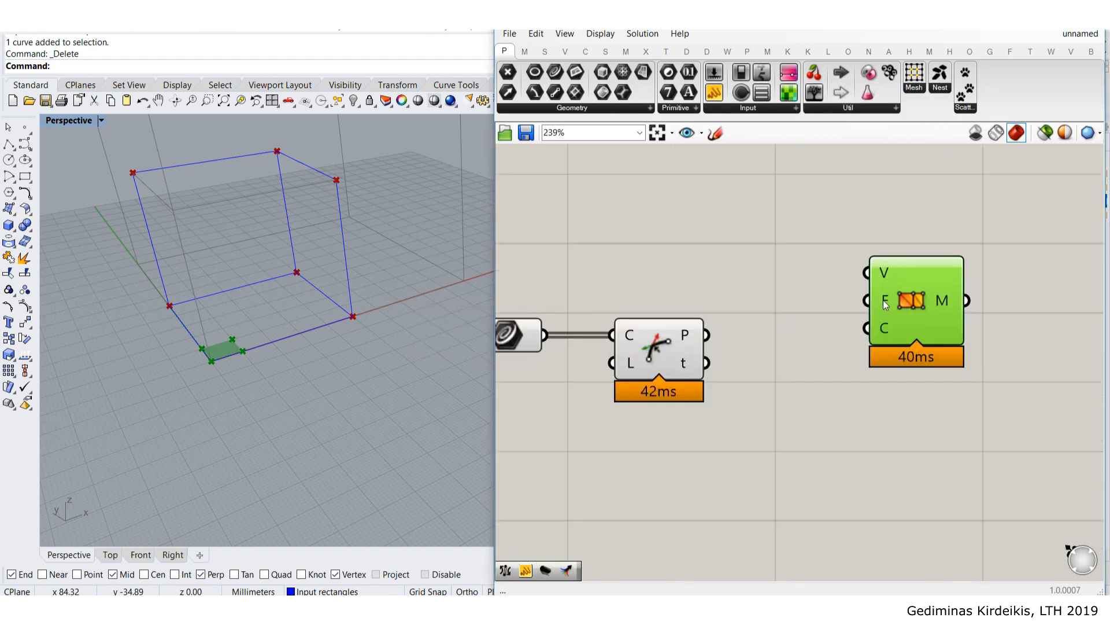
pyautogui.moveTo(883, 299)
pyautogui.moveTo(707, 334); pyautogui.dragTo(872, 276)
pyautogui.moveTo(903, 317); pyautogui.dragTo(846, 369)
pyautogui.click(789, 250)
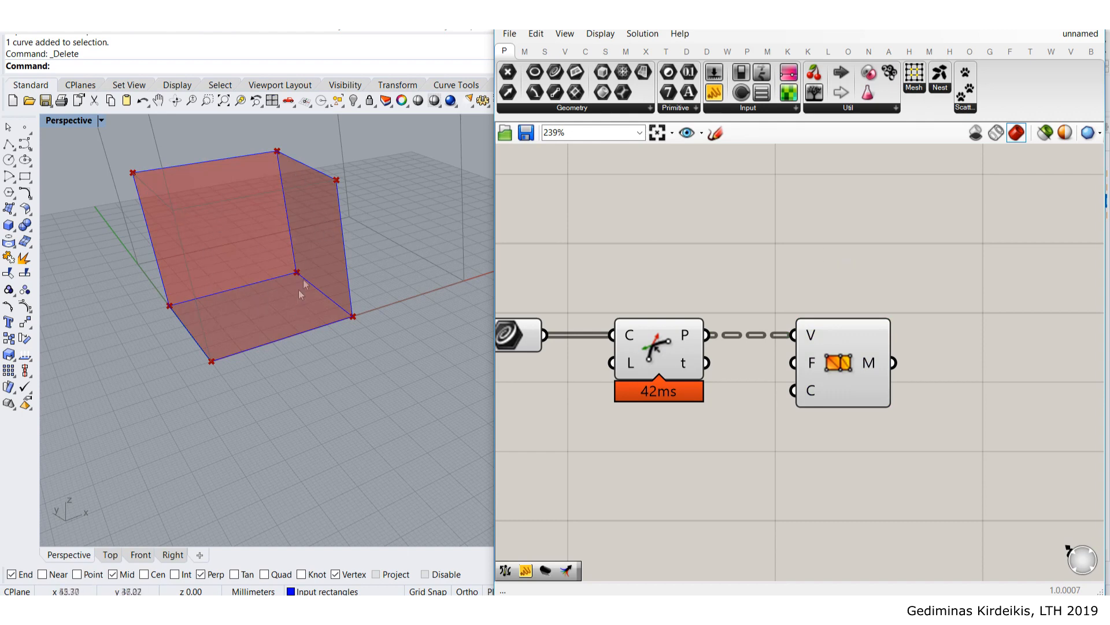
# - Pan the canvas and add a Panel to list the meshes
pyautogui.scroll(-2, 935, 310)
pyautogui.moveTo(964, 316); pyautogui.dragTo(756, 290, button='right')
pyautogui.doubleClick(831, 302)
pyautogui.click(714, 92)
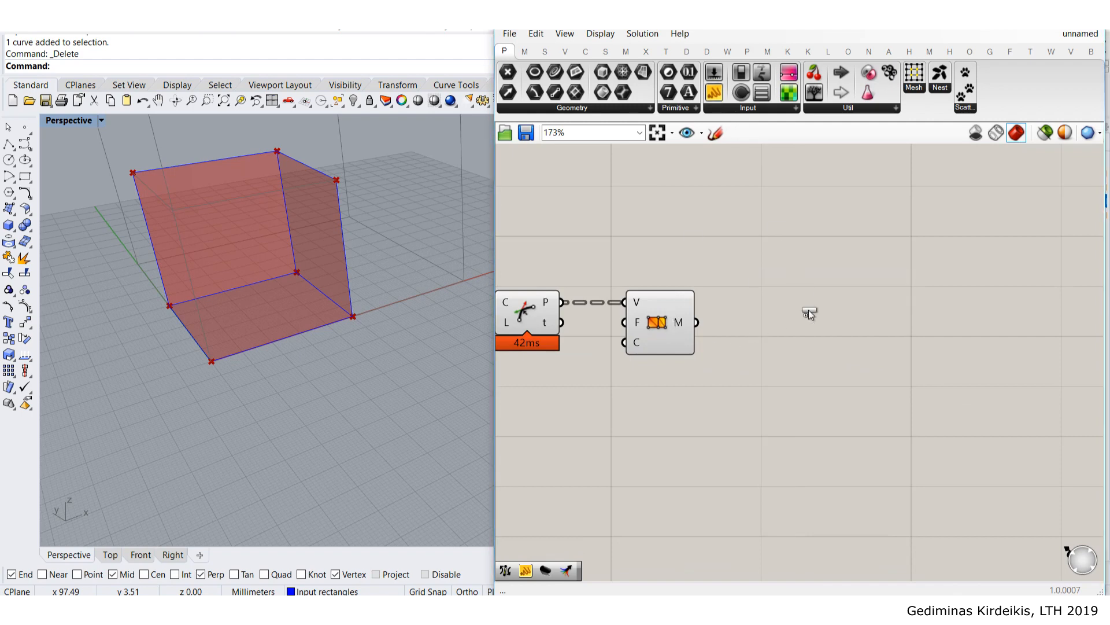
# - Add a Panel listing the Construct Mesh output and enlarge it beside the definition
pyautogui.click(809, 310)
pyautogui.click(797, 303)
pyautogui.moveTo(696, 322); pyautogui.dragTo(790, 245)
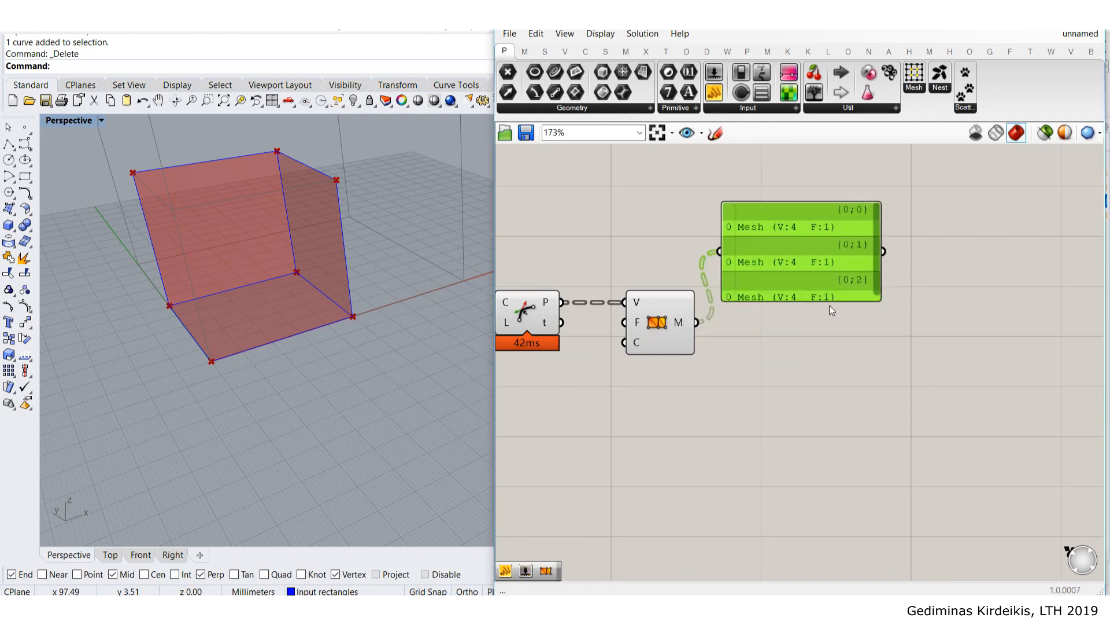
pyautogui.moveTo(832, 301); pyautogui.dragTo(956, 296)
# - Add a tree viewer fed by the mesh output to inspect its data structure
pyautogui.click(814, 91)
pyautogui.click(838, 444)
pyautogui.moveTo(697, 322); pyautogui.dragTo(734, 441)
pyautogui.click(821, 435)
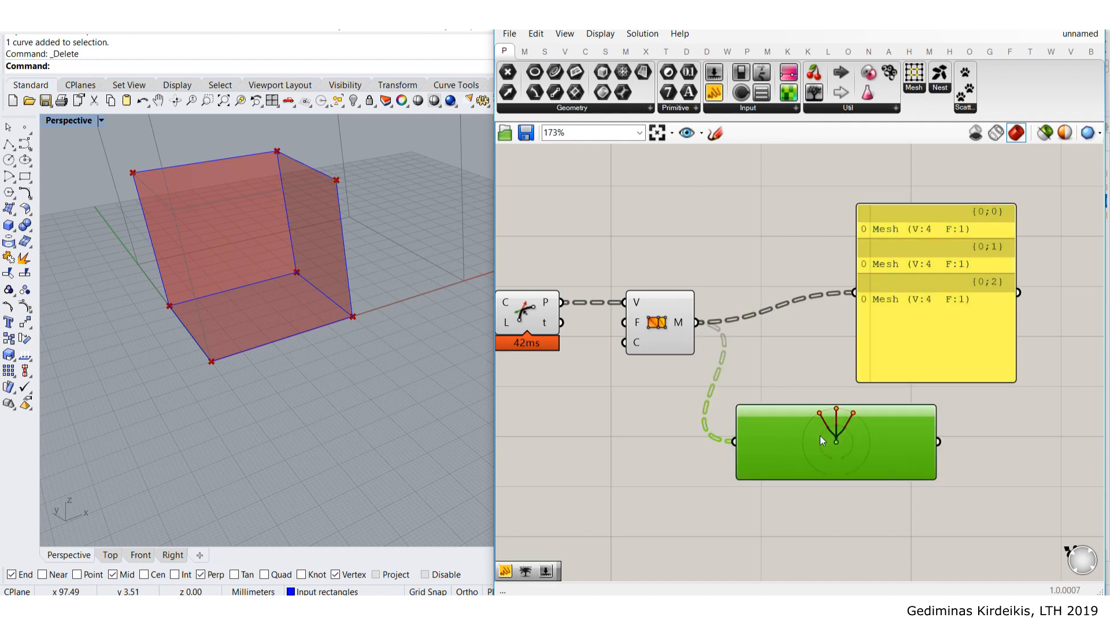
pyautogui.scroll(4, 820, 435)
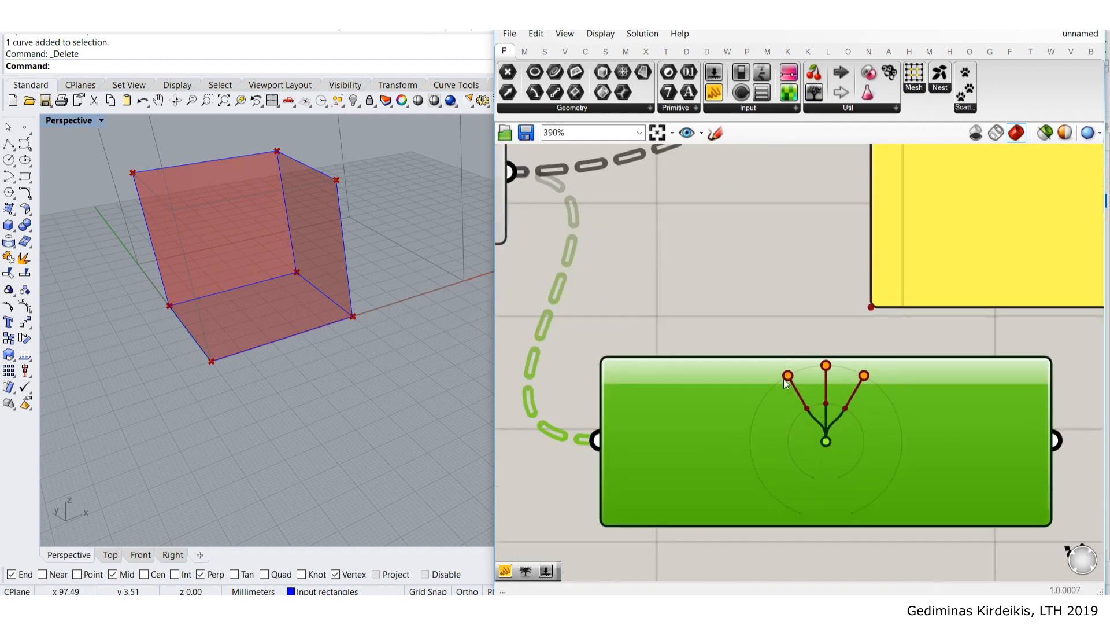
pyautogui.scroll(-5, 876, 399)
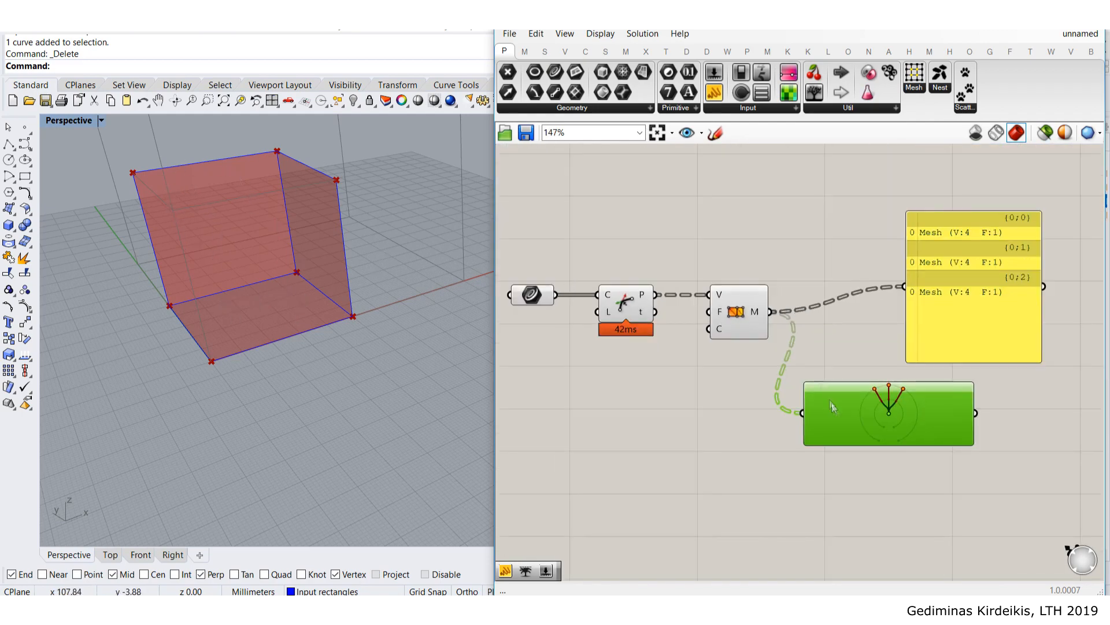
pyautogui.scroll(3, 867, 299)
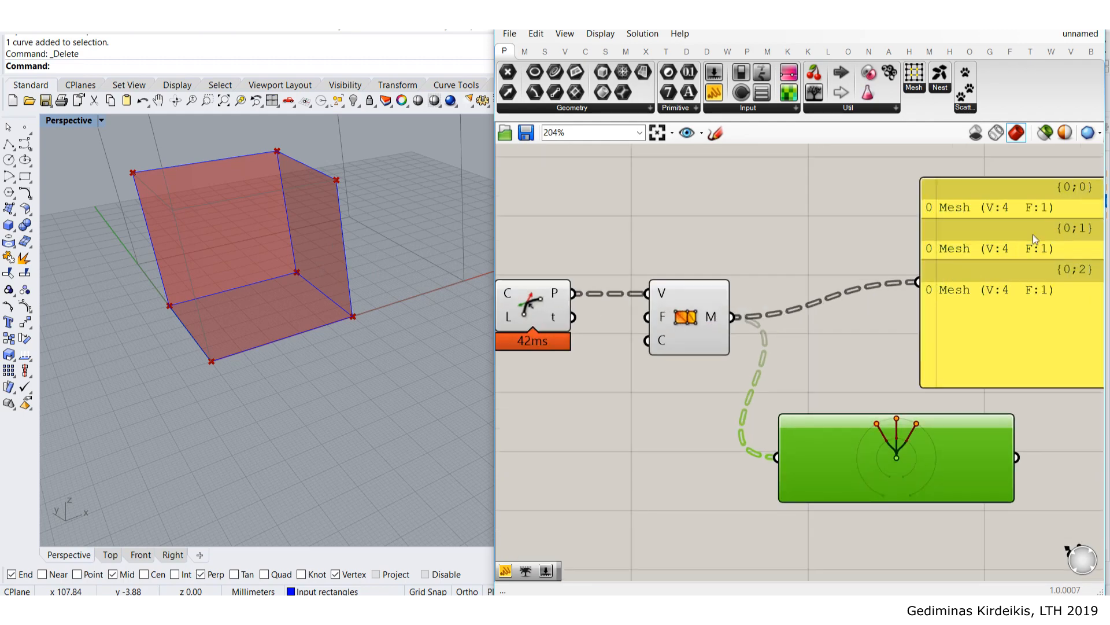
# - Flatten the Construct Mesh output so the three meshes form one list
pyautogui.moveTo(989, 269); pyautogui.dragTo(938, 276)
pyautogui.moveTo(858, 328); pyautogui.dragTo(823, 252, button='right')
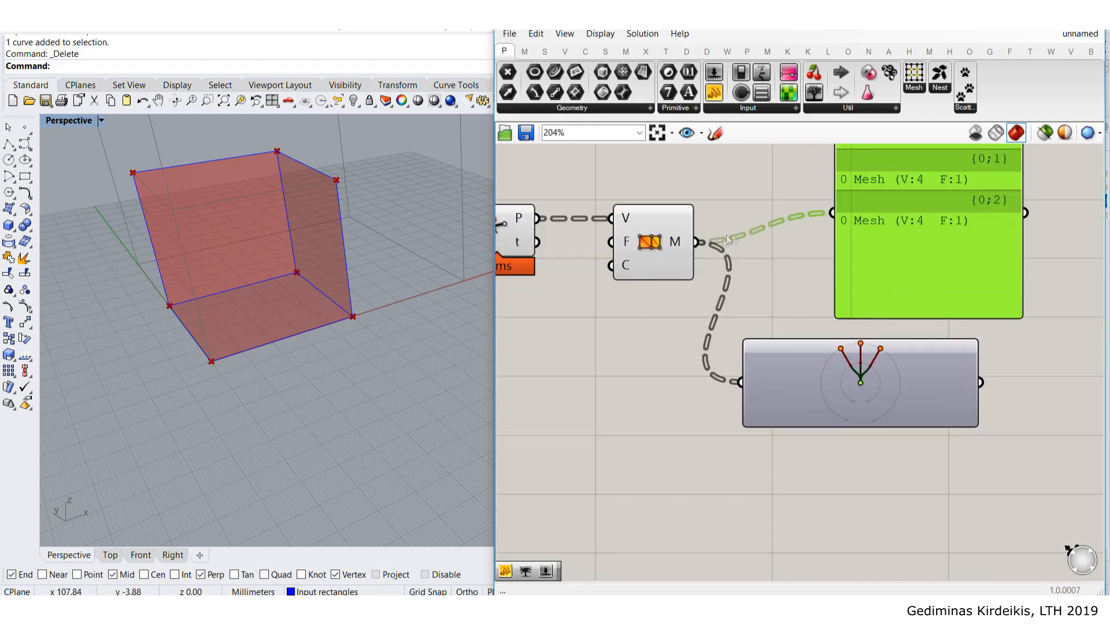
pyautogui.moveTo(866, 293); pyautogui.dragTo(861, 342, button='right')
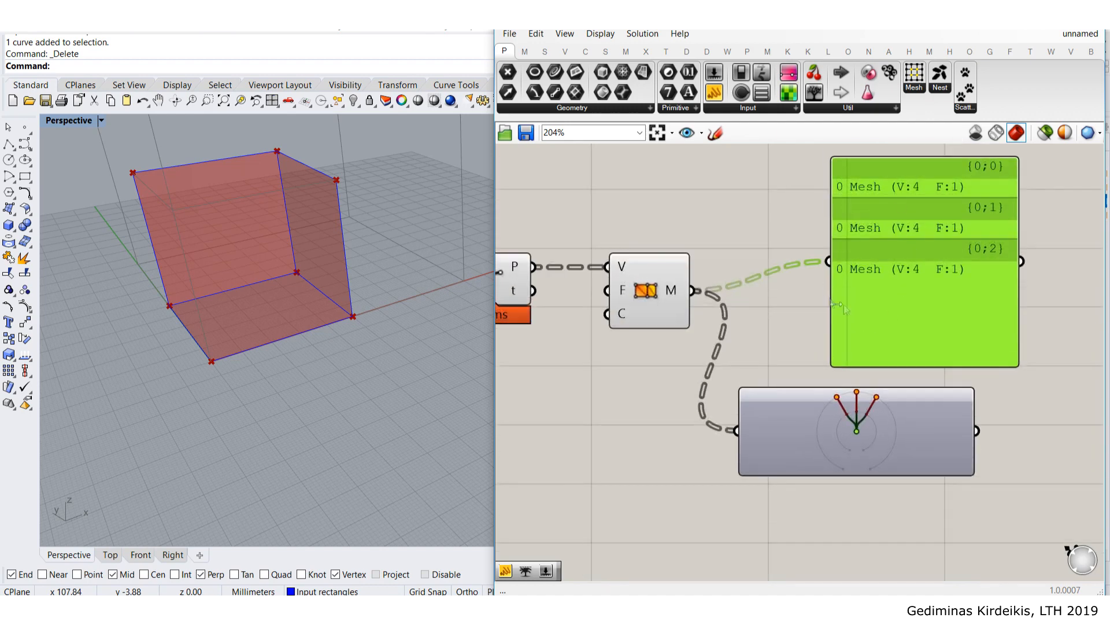
pyautogui.rightClick(671, 293)
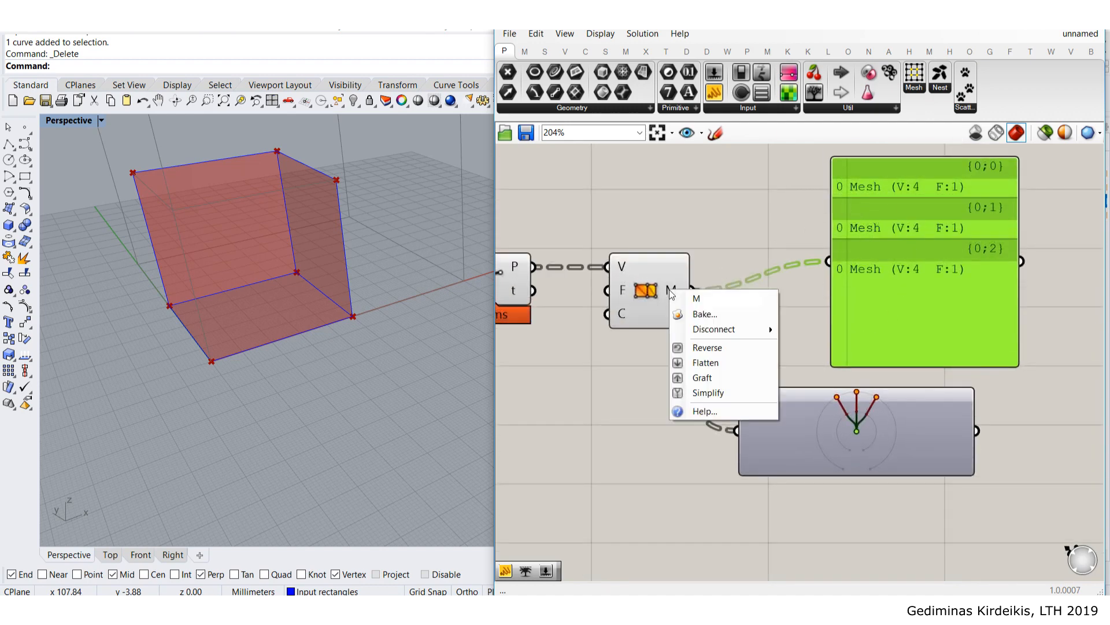
pyautogui.click(740, 362)
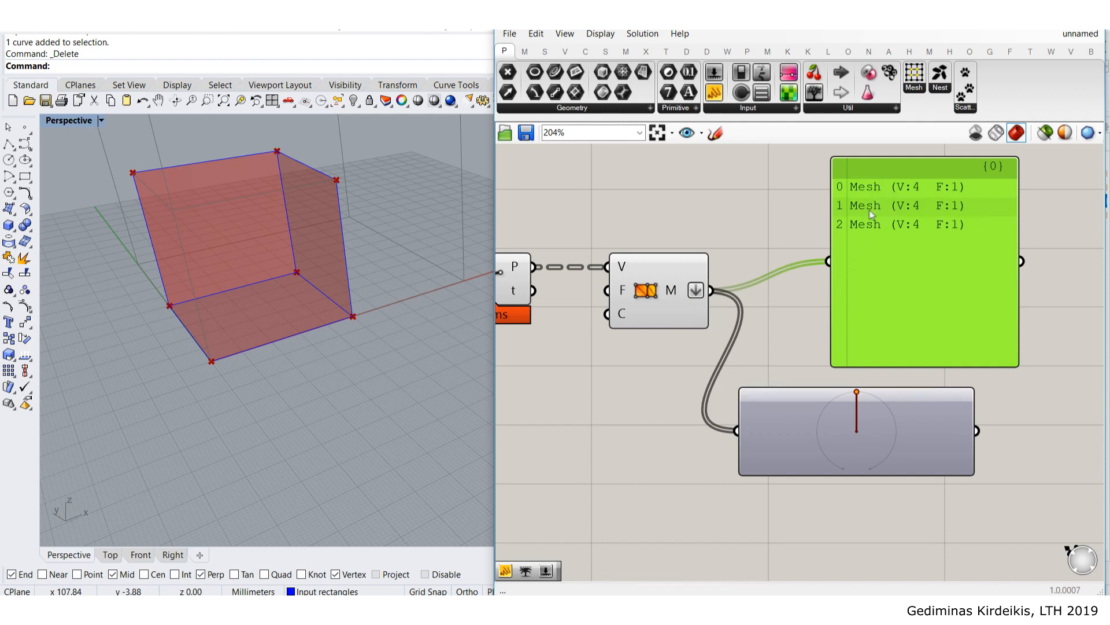
# - Delete the tree viewer and the mesh-listing panel, then nudge the mesh component left
pyautogui.click(890, 441)
pyautogui.press('Delete')
pyautogui.click(957, 303)
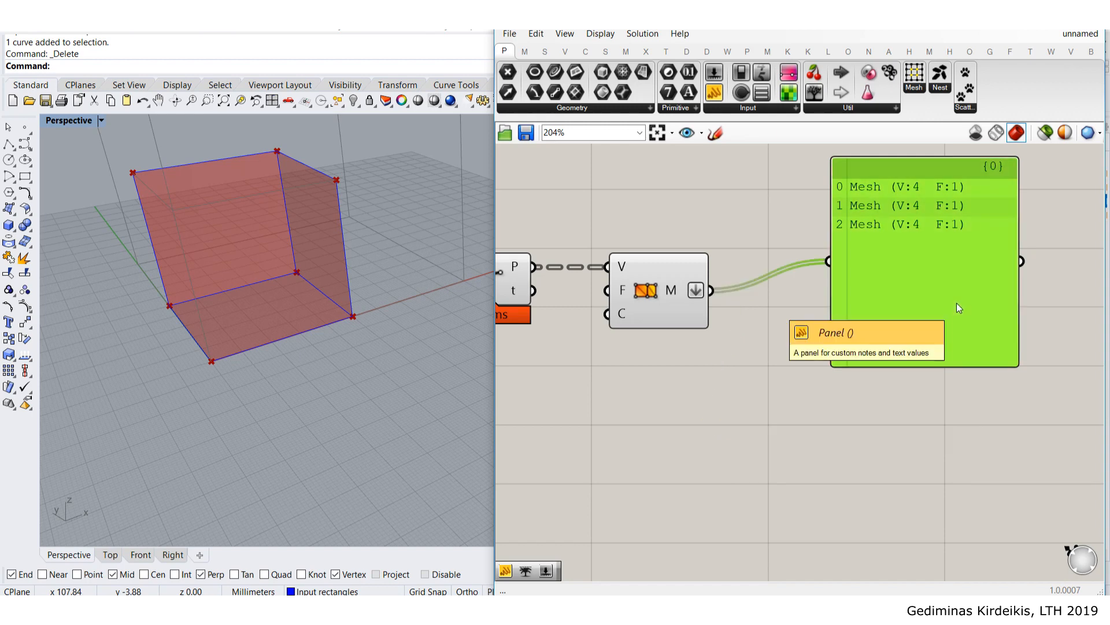
pyautogui.press('Delete')
pyautogui.moveTo(808, 302); pyautogui.dragTo(752, 281, button='right')
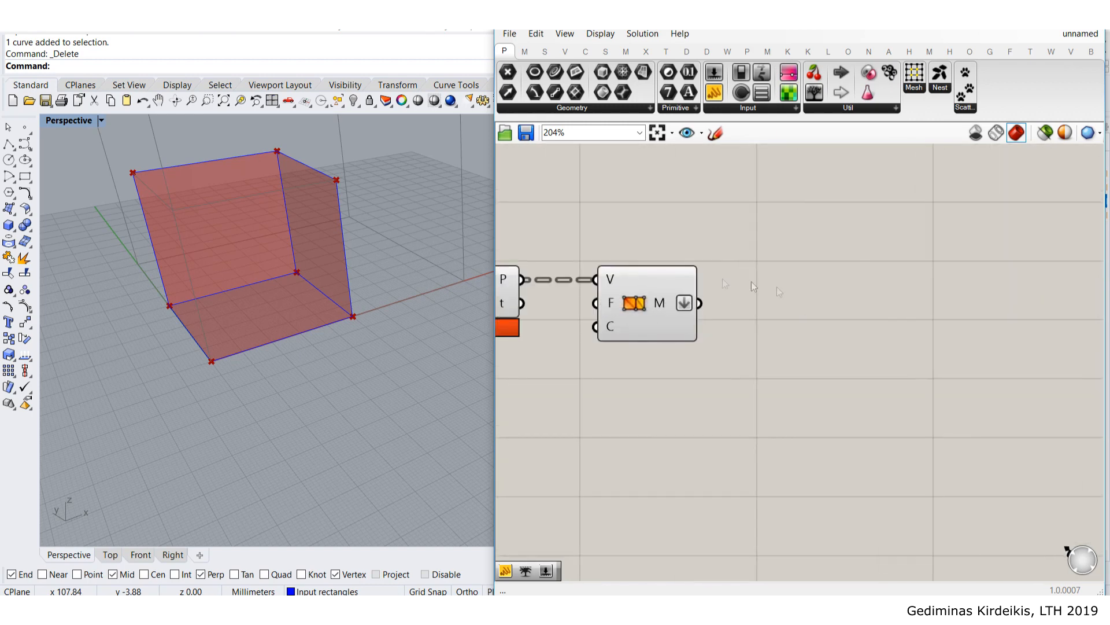
pyautogui.moveTo(645, 317); pyautogui.dragTo(630, 317)
# - Add a Mesh Join component fed by the three face meshes
pyautogui.doubleClick(846, 351)
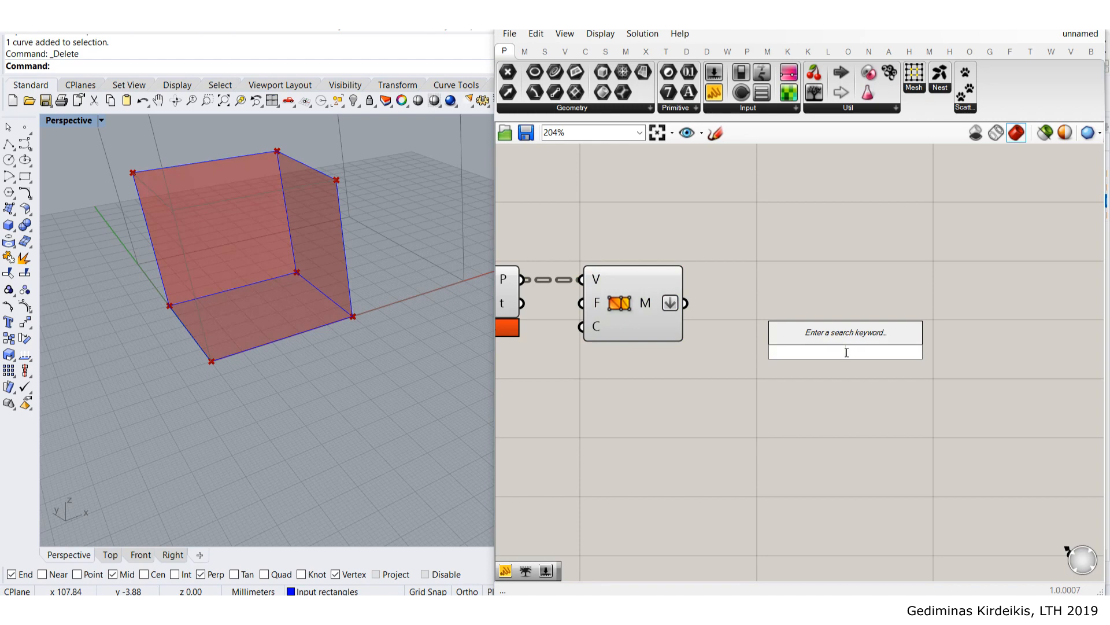
pyautogui.write('joi')
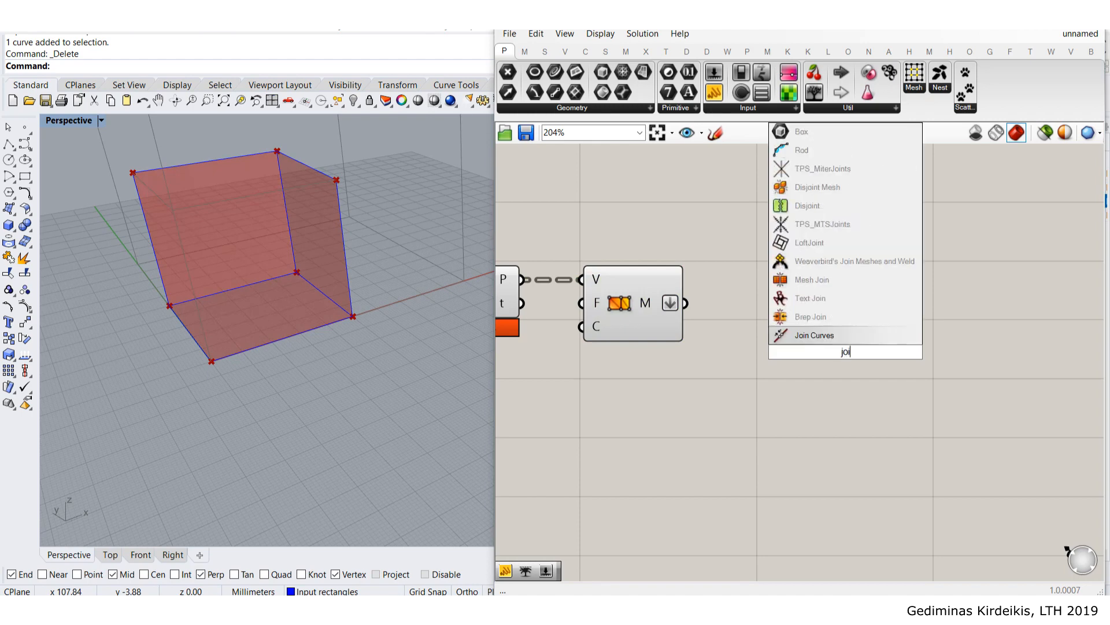
pyautogui.click(838, 277)
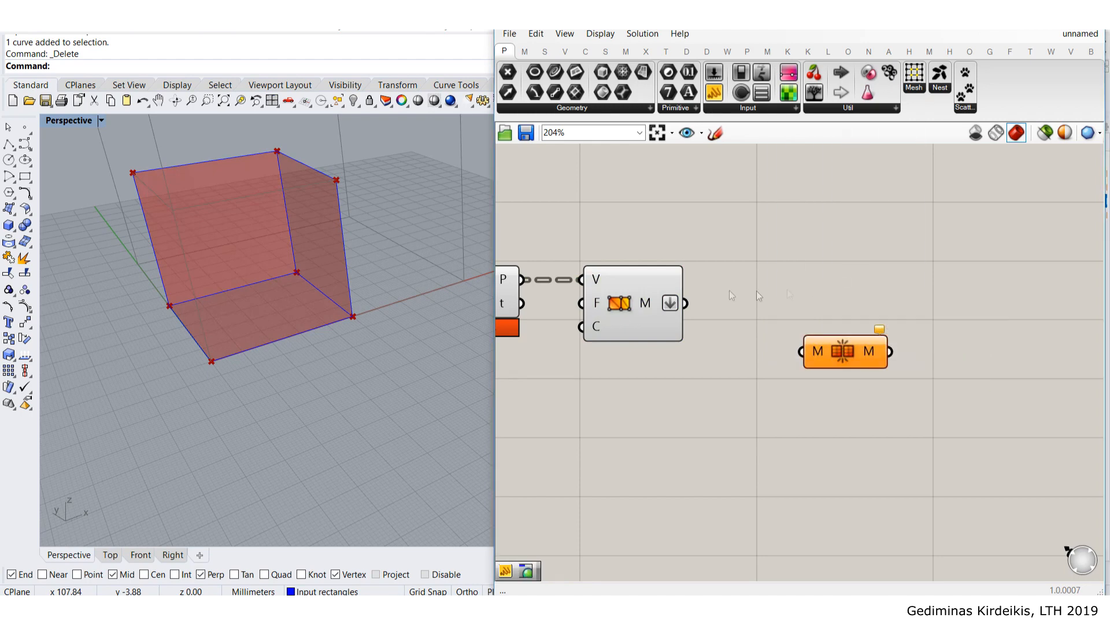
pyautogui.moveTo(685, 303); pyautogui.dragTo(838, 356)
pyautogui.click(839, 352)
pyautogui.click(773, 310)
# - Turn off the preview of the three upstream components
pyautogui.scroll(-2, 768, 365)
pyautogui.moveTo(754, 346); pyautogui.dragTo(782, 335, button='right')
pyautogui.moveTo(796, 389); pyautogui.dragTo(516, 236)
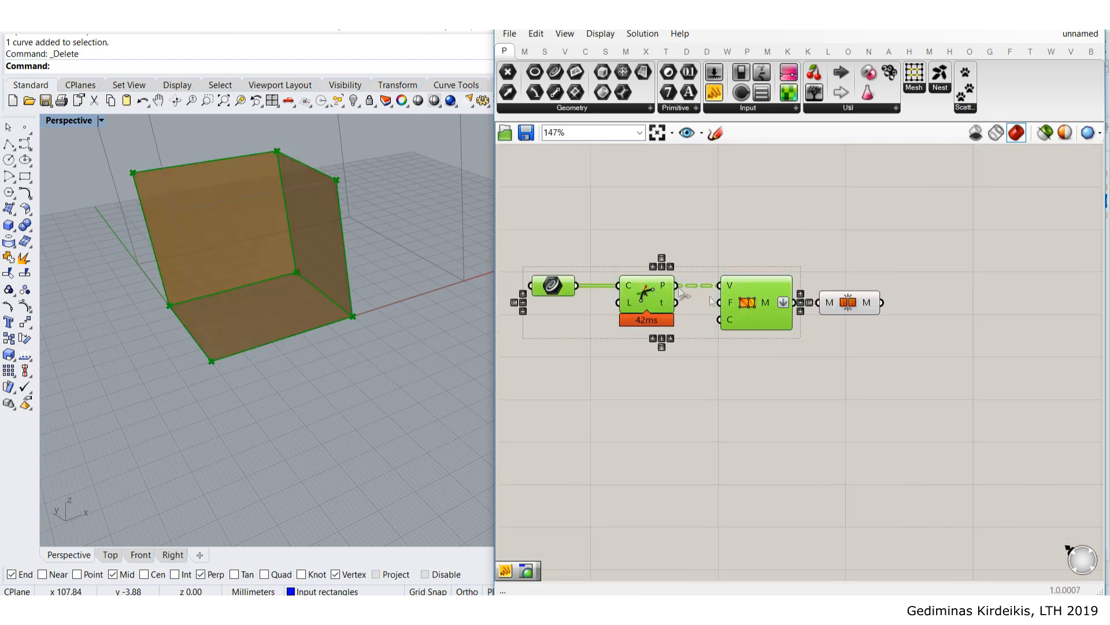
pyautogui.middleClick(750, 305)
pyautogui.click(802, 255)
pyautogui.click(841, 257)
pyautogui.moveTo(842, 257); pyautogui.dragTo(735, 248, button='right')
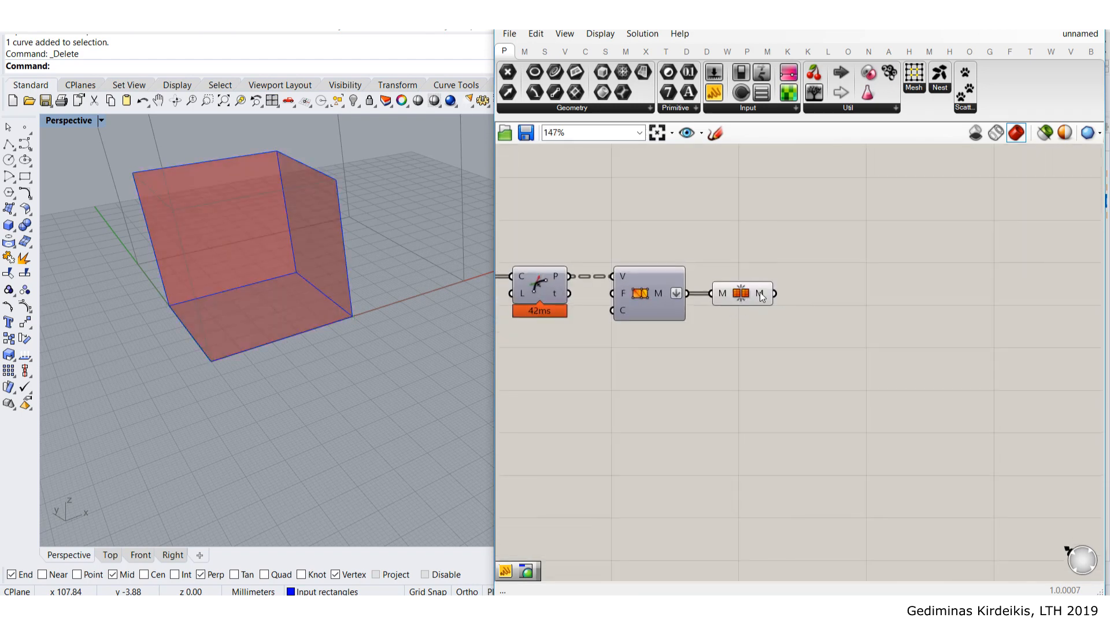
# - Check the joined mesh (V:12 F:3) in a temporary panel, then delete the panel
pyautogui.moveTo(714, 92); pyautogui.dragTo(865, 292)
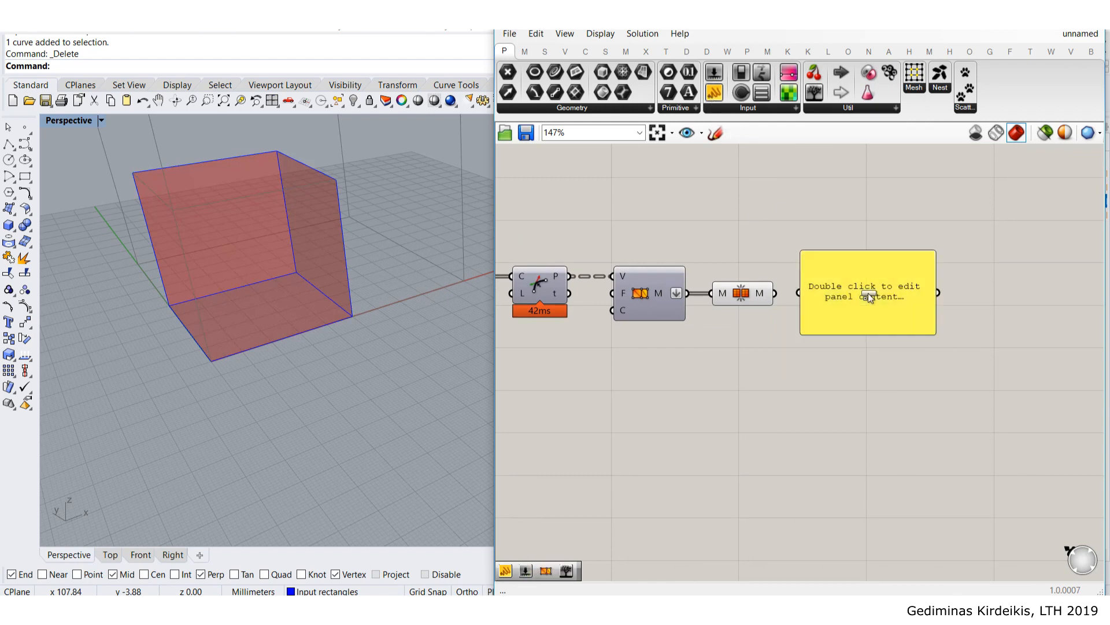
pyautogui.moveTo(773, 293); pyautogui.dragTo(868, 291)
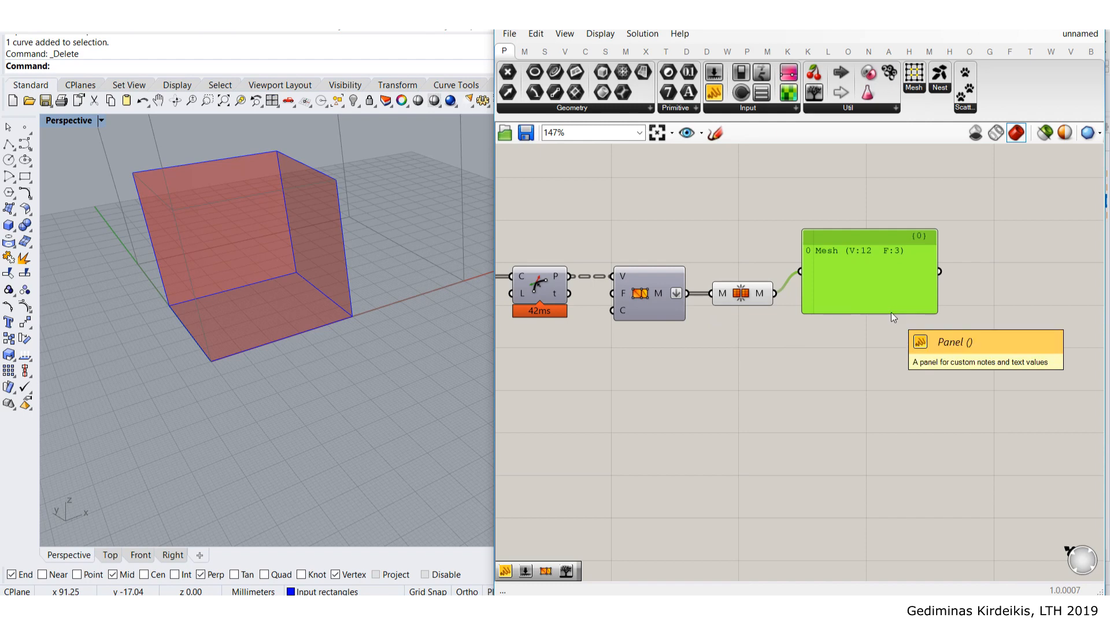
pyautogui.moveTo(890, 283); pyautogui.dragTo(879, 315, button='right')
pyautogui.press('Delete')
pyautogui.moveTo(270, 252)
pyautogui.mouseDown(button='right')
pyautogui.moveTo(288, 265)
pyautogui.moveTo(267, 241)
pyautogui.mouseUp(button='right')
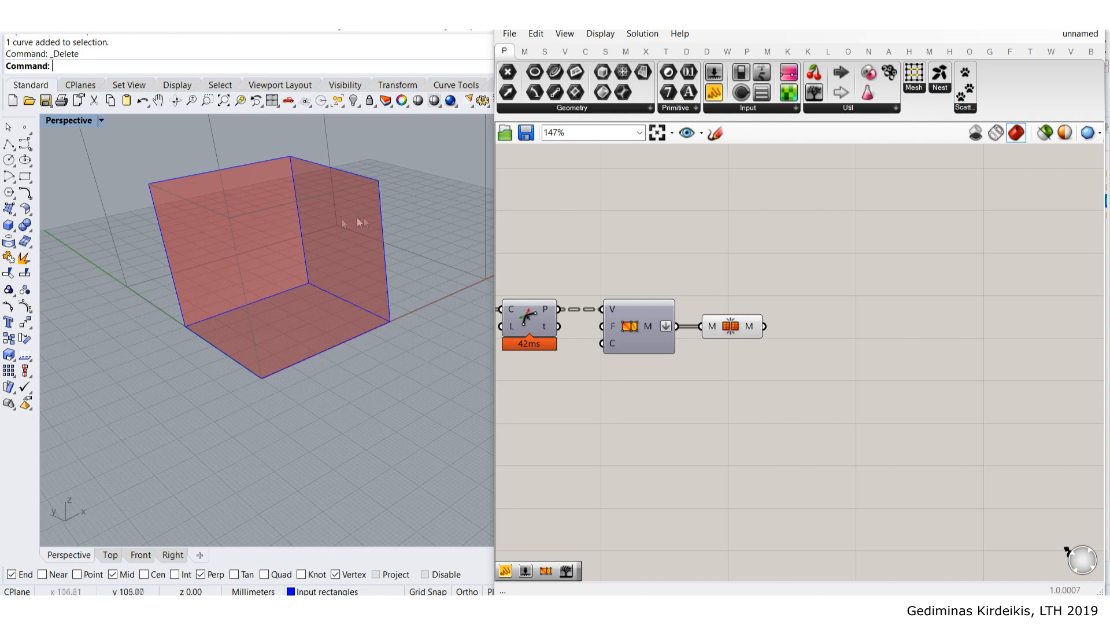
pyautogui.moveTo(846, 291); pyautogui.dragTo(823, 299, button='right')
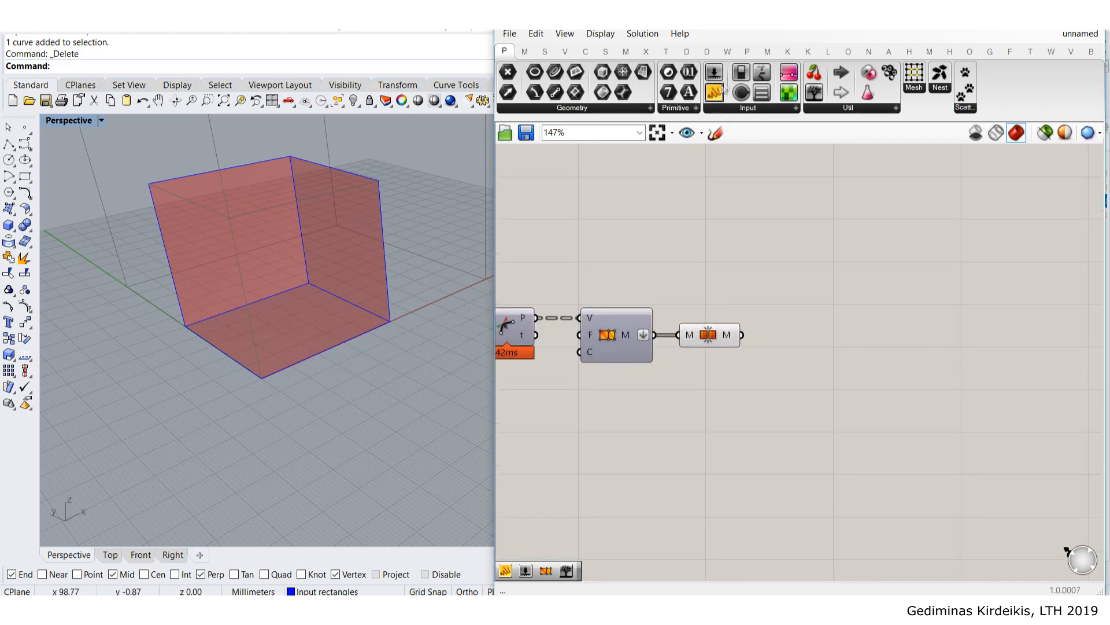
# - Place Weaverbird's Catmull-Clark Subdivision and wire Mesh Join's output into its M input
pyautogui.click(728, 51)
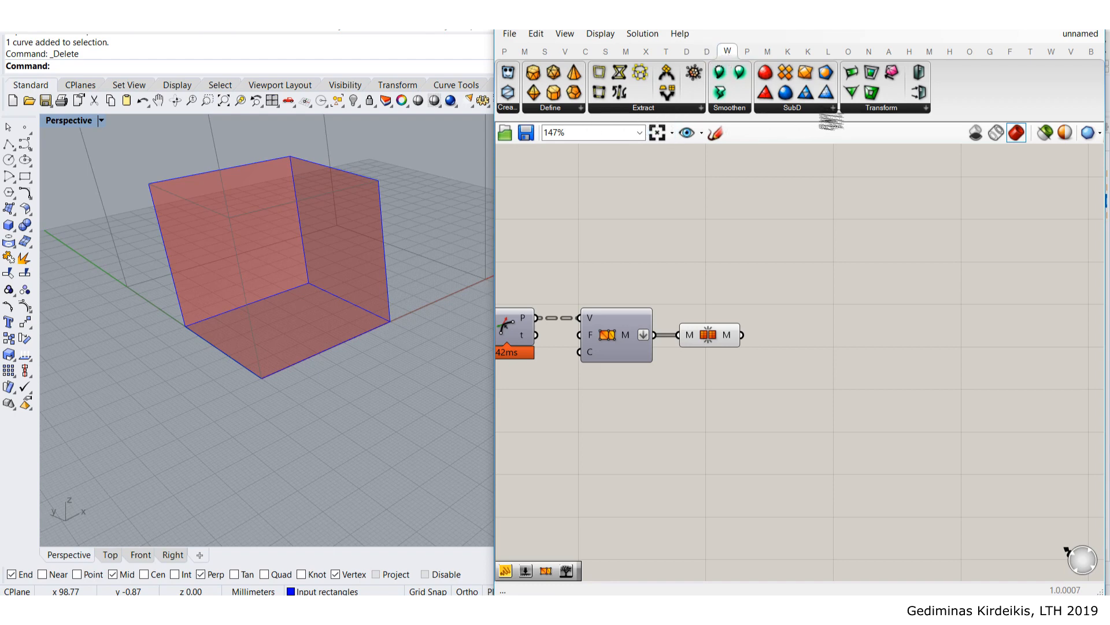
pyautogui.click(817, 109)
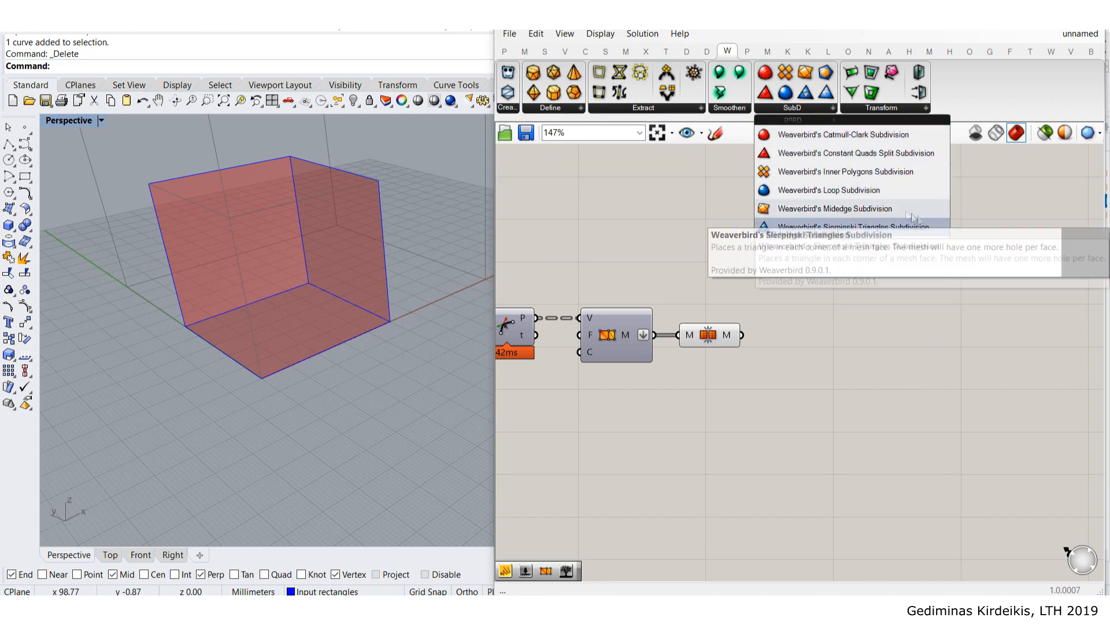
pyautogui.click(859, 153)
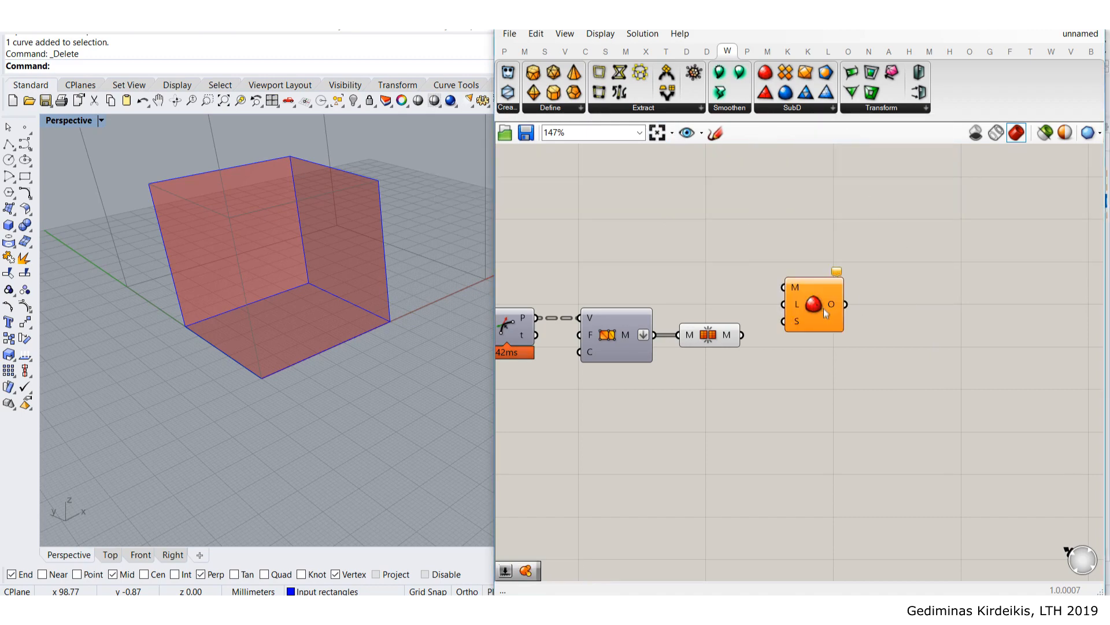
pyautogui.click(822, 346)
pyautogui.scroll(1, 746, 345)
pyautogui.moveTo(743, 334); pyautogui.dragTo(804, 334)
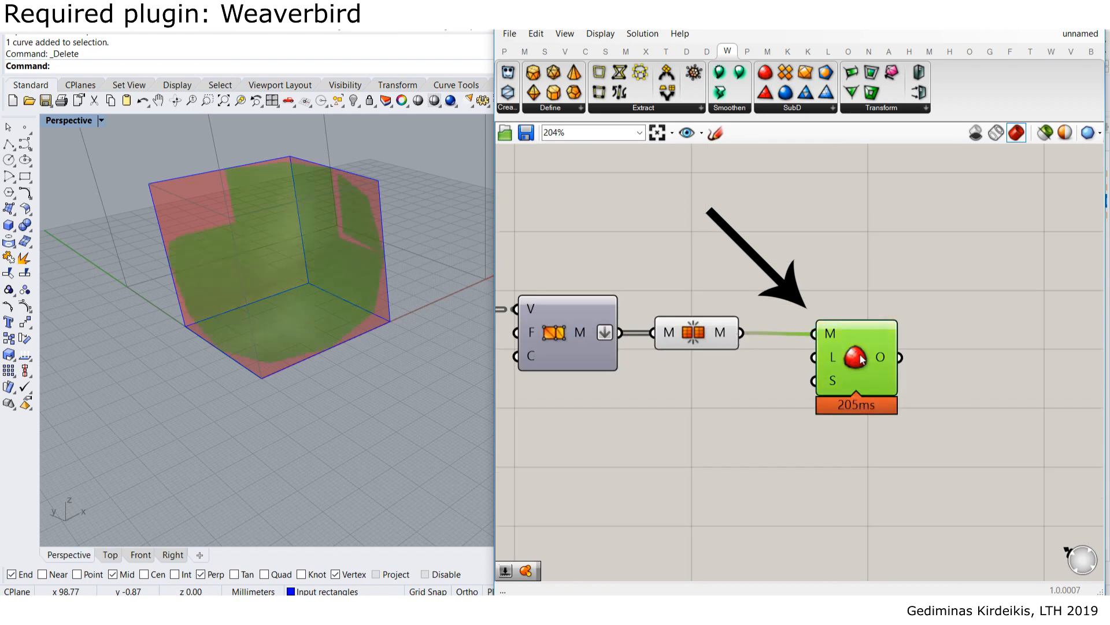
pyautogui.click(819, 295)
# - Hide the Mesh Join component's preview
pyautogui.click(696, 337)
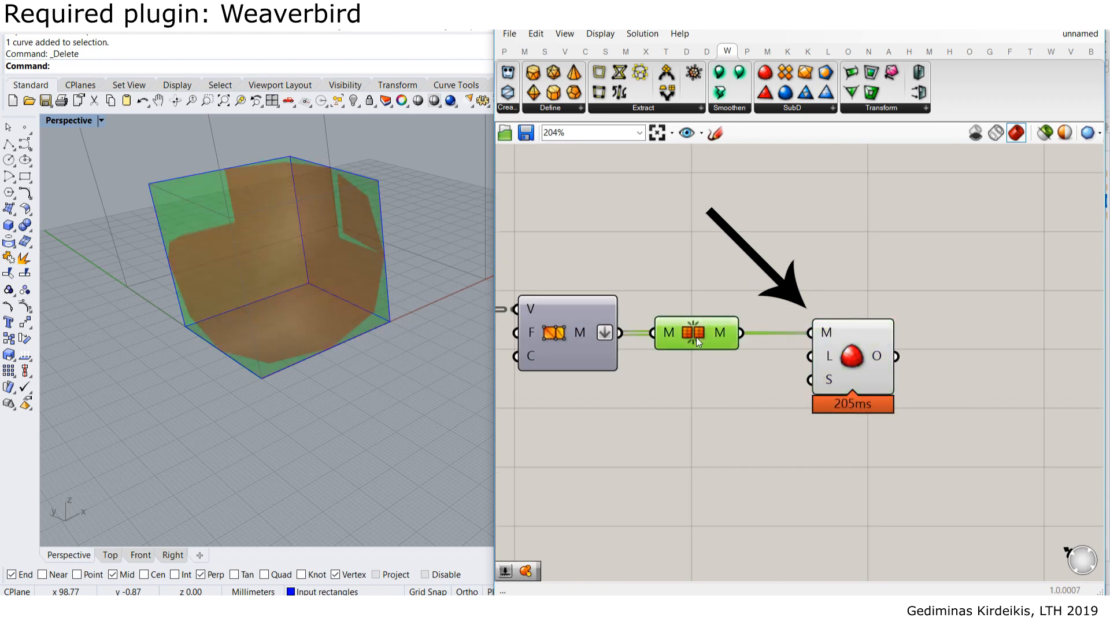
pyautogui.middleClick(697, 337)
pyautogui.click(739, 293)
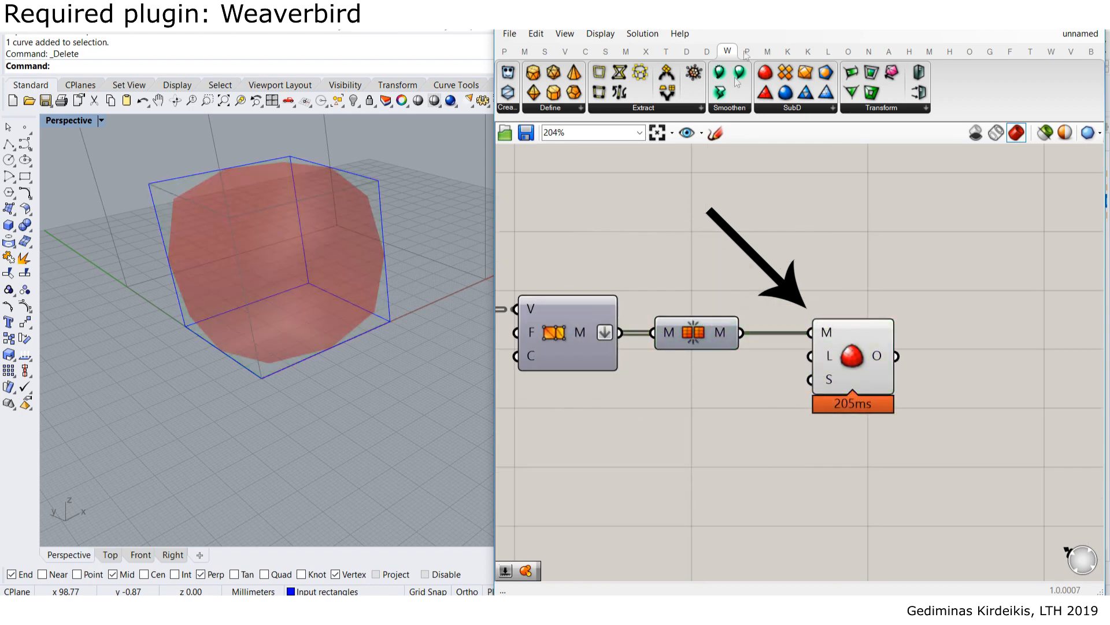
pyautogui.click(596, 35)
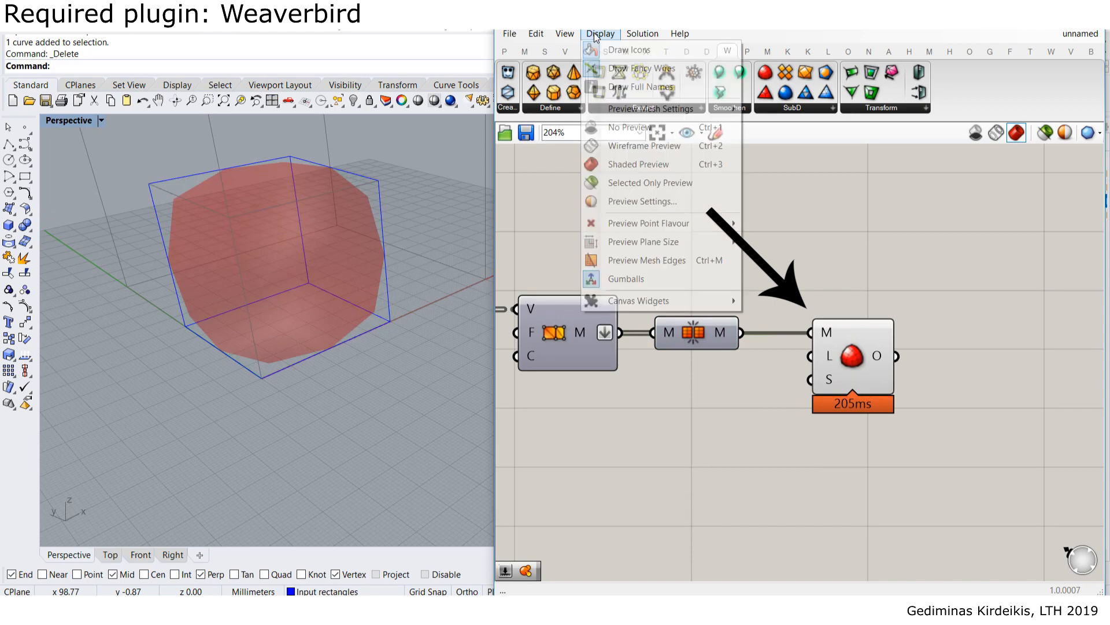
# - Turn on Preview Mesh Edges and orbit to see the subdivided mesh's quad faces
pyautogui.click(654, 261)
pyautogui.moveTo(347, 249); pyautogui.dragTo(258, 218, button='right')
pyautogui.scroll(3, 317, 187)
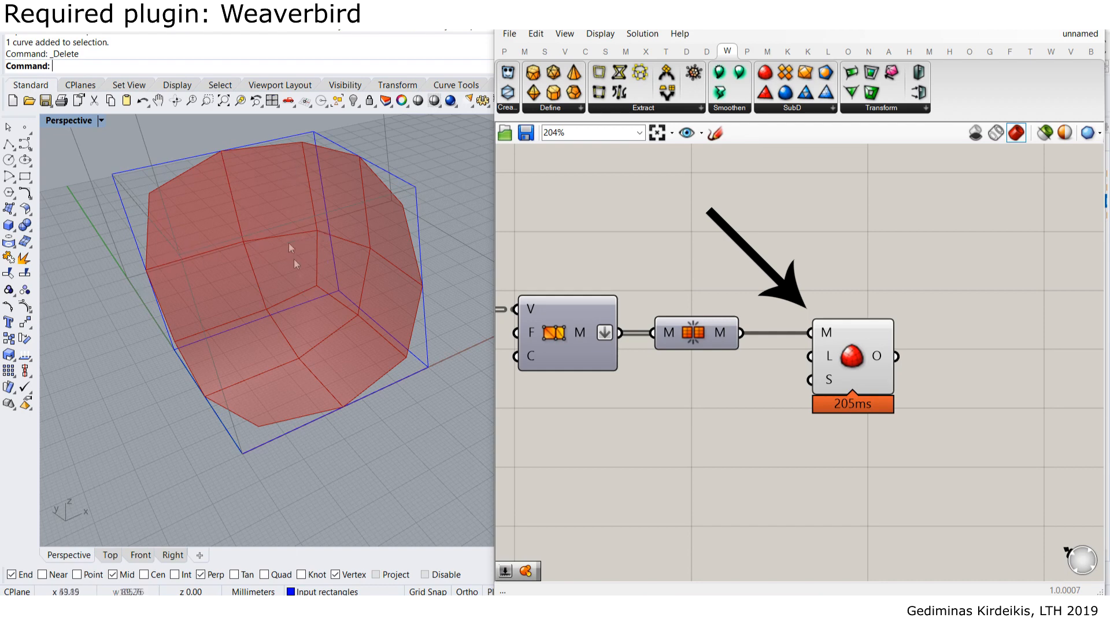
pyautogui.moveTo(881, 356)
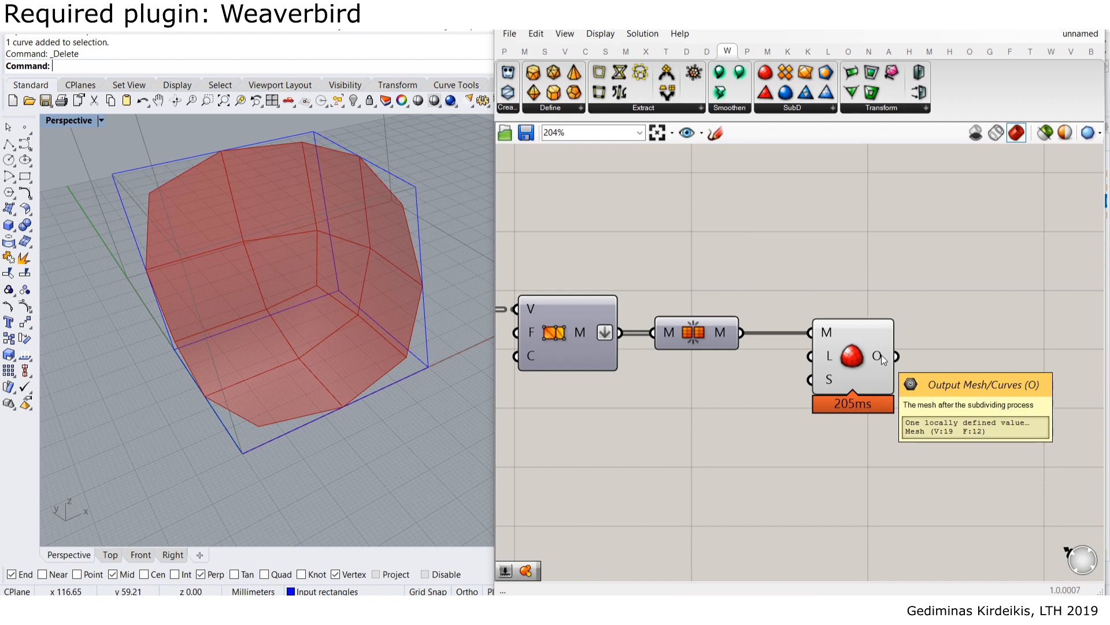
pyautogui.moveTo(730, 336)
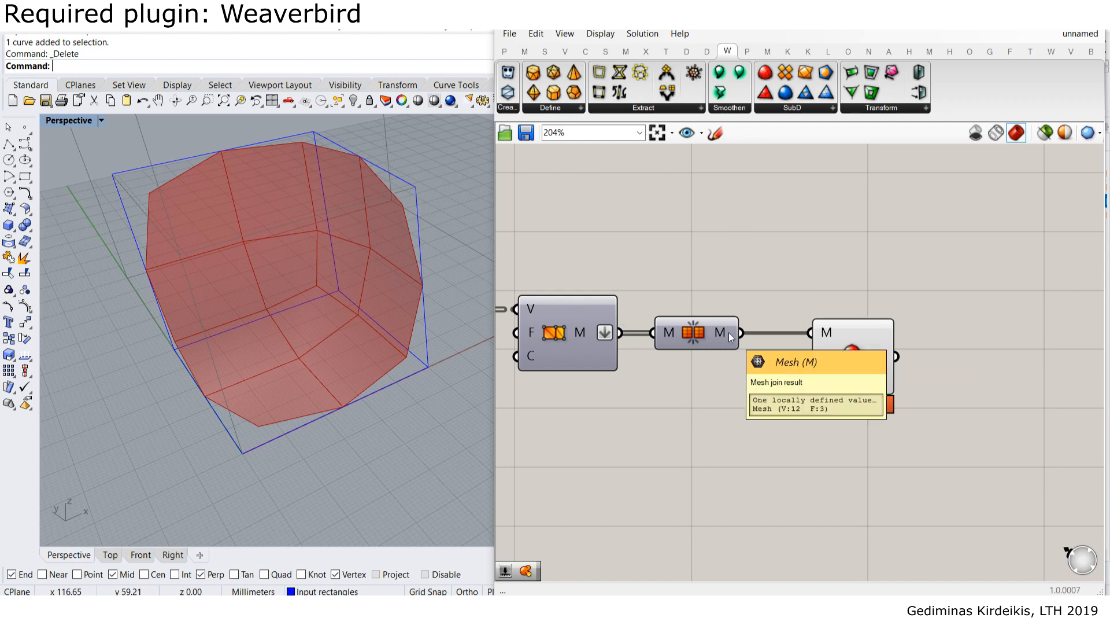
pyautogui.scroll(-1, 765, 264)
# - Move the Catmull-Clark subdivision component to the right
pyautogui.moveTo(834, 351); pyautogui.dragTo(823, 249, button='right')
pyautogui.click(823, 249)
pyautogui.moveTo(824, 247); pyautogui.dragTo(873, 247)
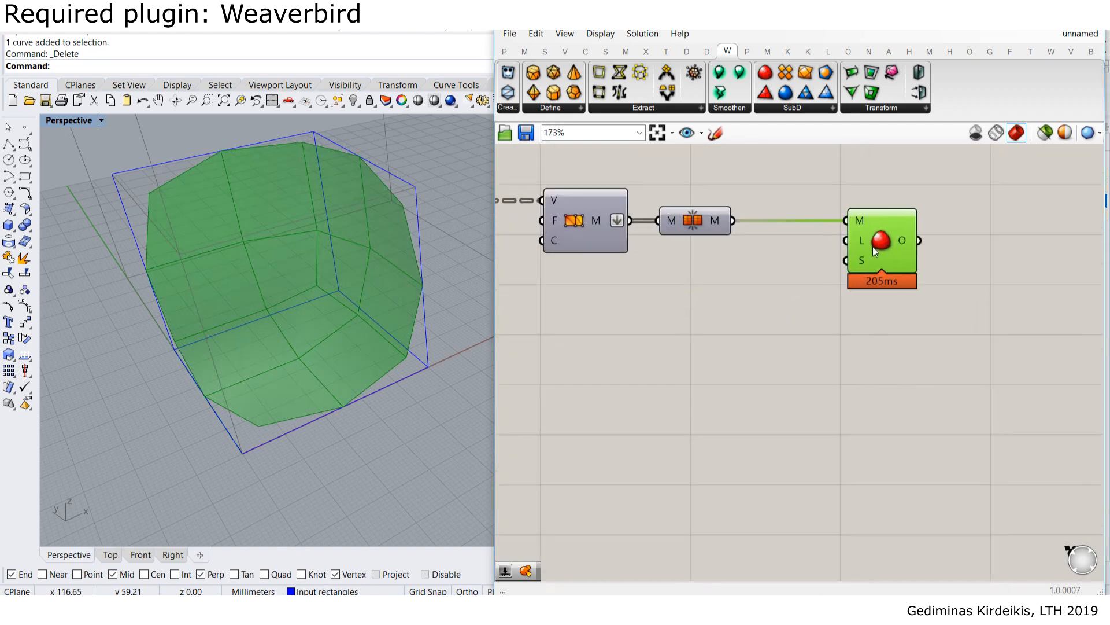
pyautogui.moveTo(863, 241)
# - Add a number slider at 2 wired to the Level input, then raise it to 3 and 4
pyautogui.doubleClick(742, 293)
pyautogui.write('2')
pyautogui.press('Return')
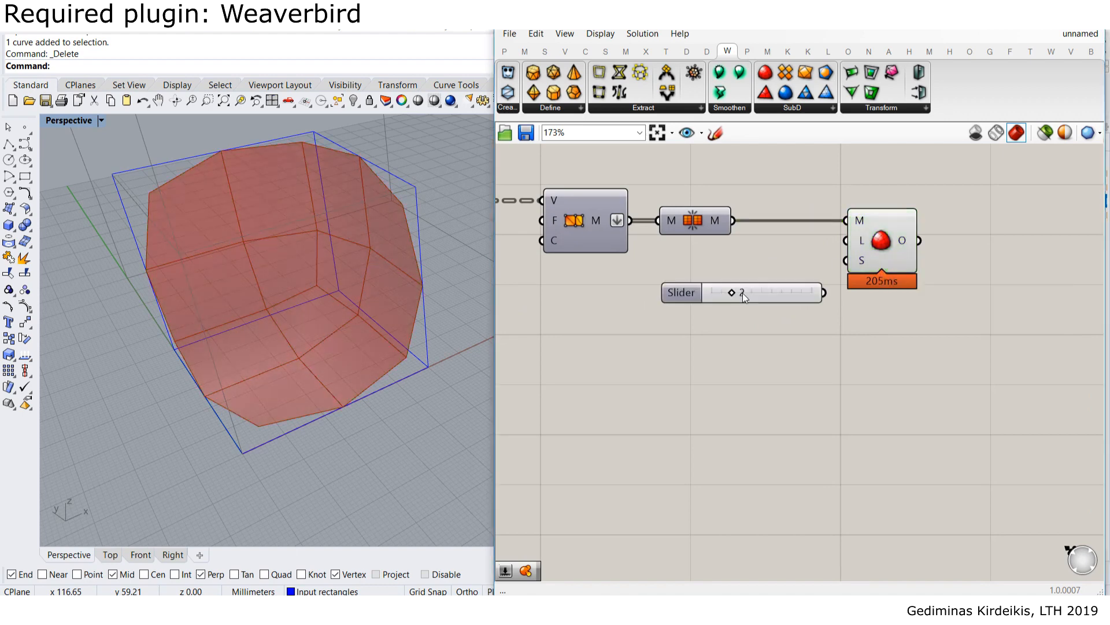
pyautogui.moveTo(742, 293); pyautogui.dragTo(853, 238)
pyautogui.scroll(1, 816, 253)
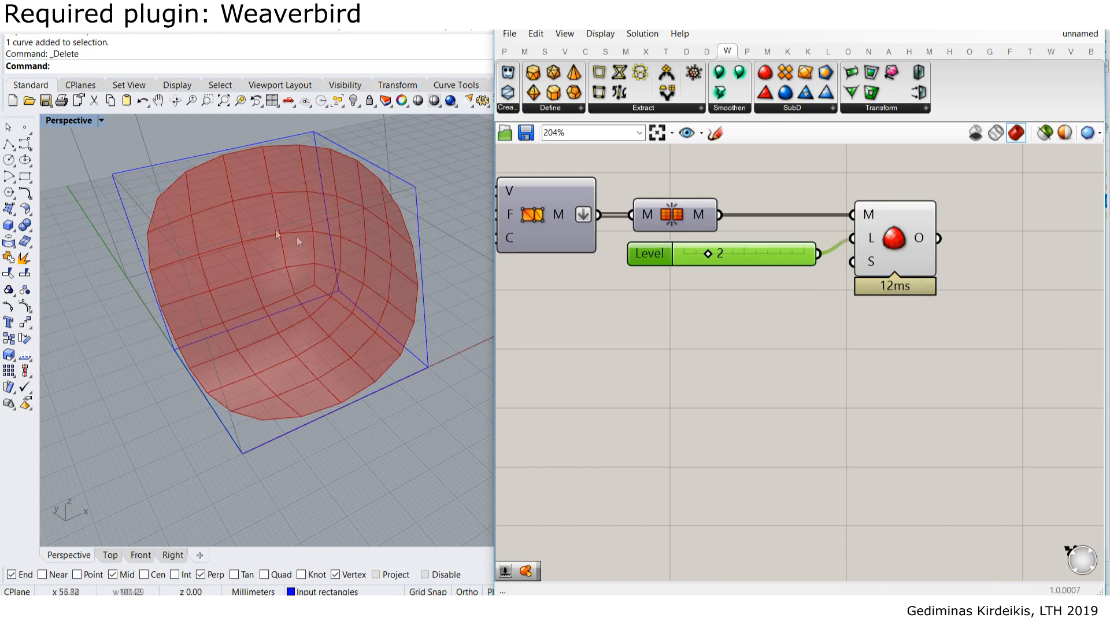
pyautogui.moveTo(708, 253); pyautogui.dragTo(720, 258)
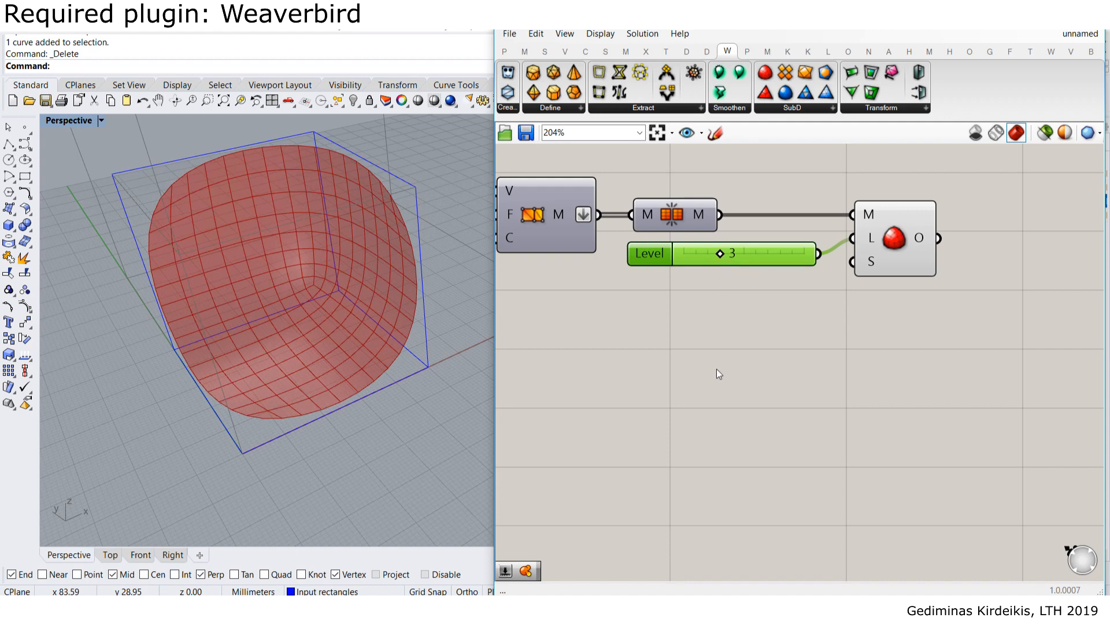
pyautogui.moveTo(723, 257); pyautogui.dragTo(730, 259)
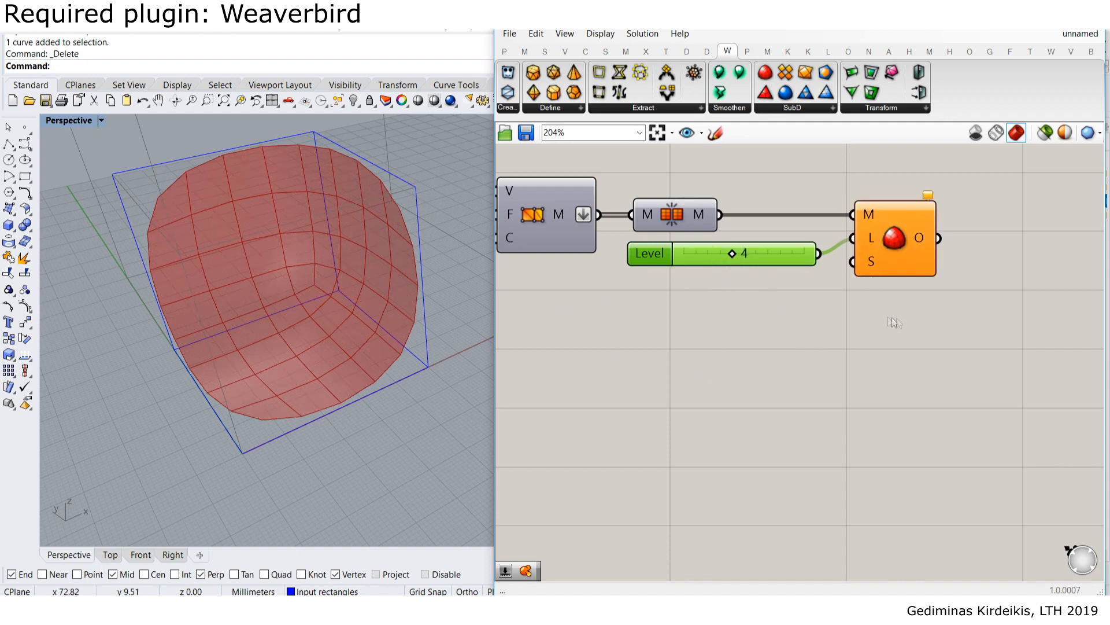
pyautogui.moveTo(932, 199)
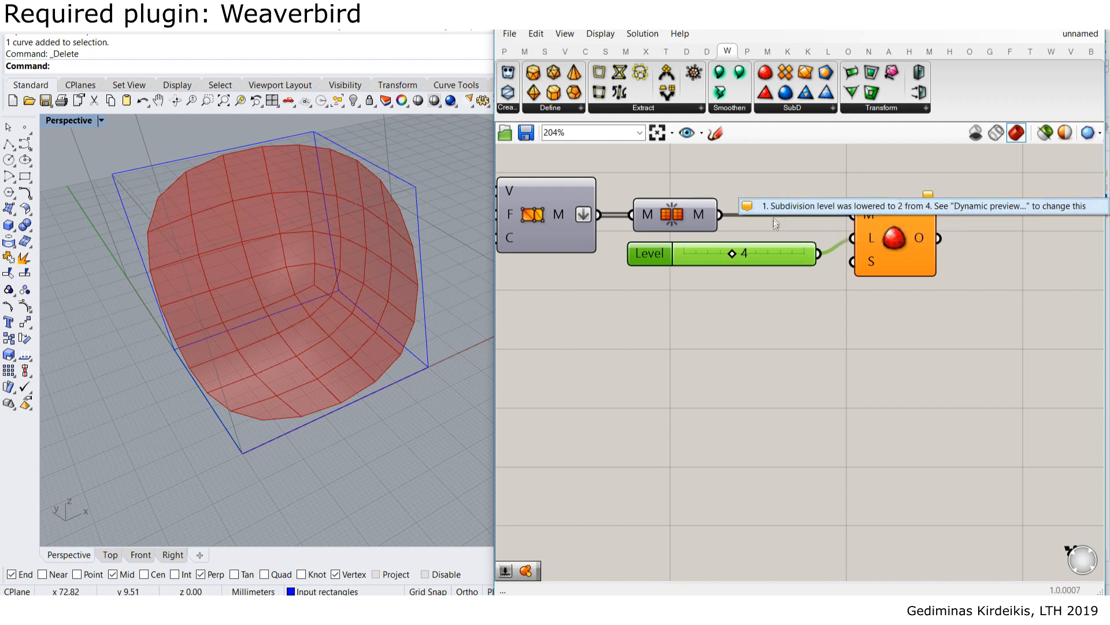
# - Duplicate the Level slider and Catmull-Clark component, chaining the copy after the first subdivision
pyautogui.click(778, 360)
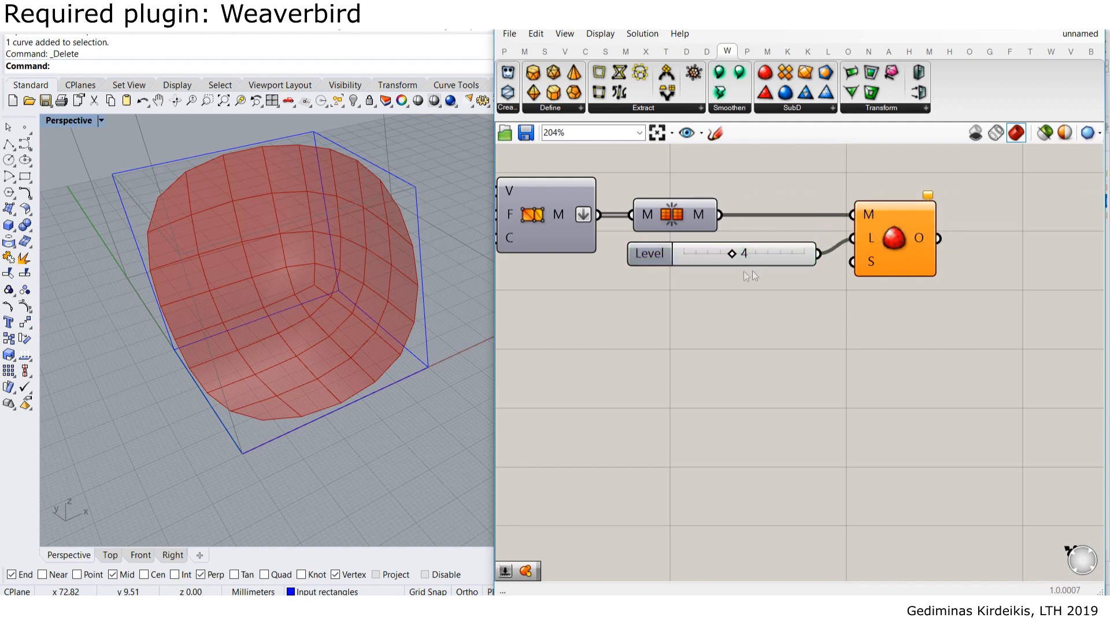
pyautogui.moveTo(730, 257)
pyautogui.mouseDown()
pyautogui.moveTo(720, 275)
pyautogui.moveTo(745, 255)
pyautogui.moveTo(727, 258)
pyautogui.mouseUp()
pyautogui.moveTo(948, 296); pyautogui.dragTo(862, 300, button='right')
pyautogui.moveTo(892, 322); pyautogui.dragTo(695, 199)
pyautogui.hotkey('ctrl', 'c')
pyautogui.hotkey('ctrl', 'v')
pyautogui.moveTo(819, 245); pyautogui.dragTo(932, 327)
pyautogui.click(907, 225)
pyautogui.moveTo(854, 242); pyautogui.dragTo(889, 304)
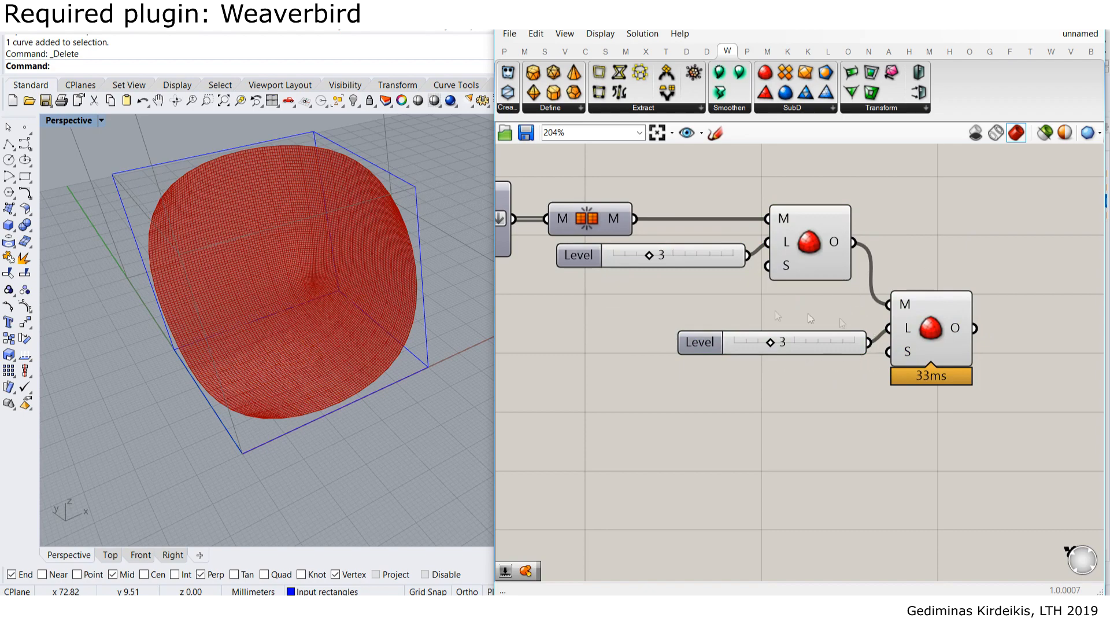
pyautogui.moveTo(925, 355); pyautogui.dragTo(942, 348)
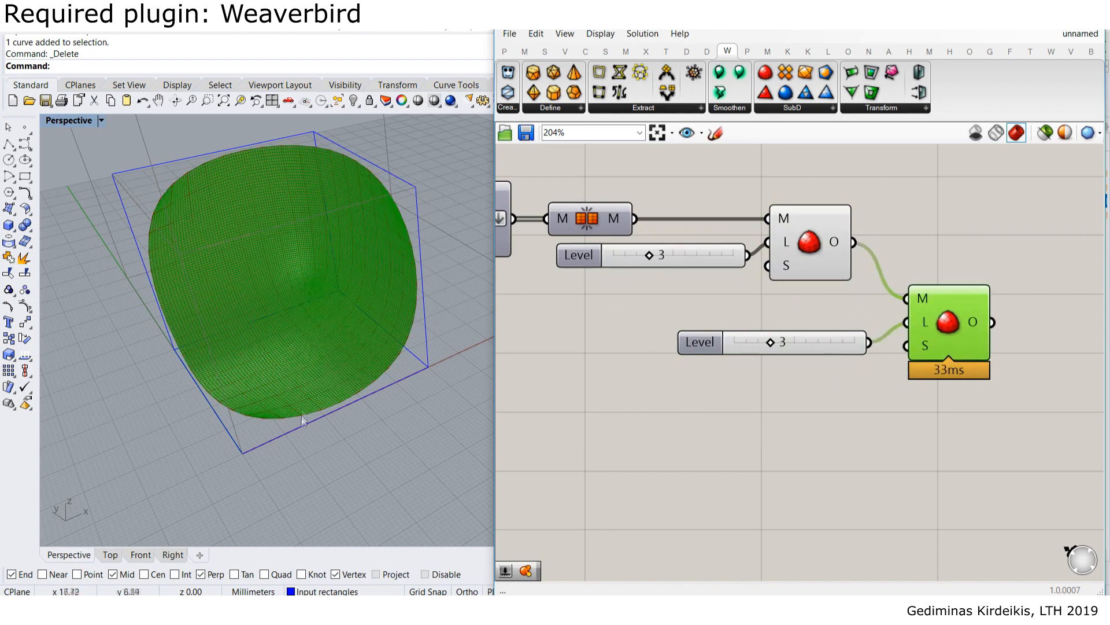
# - Hide the first subdivision component's preview
pyautogui.scroll(5, 192, 267)
pyautogui.scroll(8, 228, 307)
pyautogui.keyDown('shift'); pyautogui.click(824, 232); pyautogui.keyUp('shift')
pyautogui.middleClick(824, 231)
pyautogui.click(878, 181)
pyautogui.click(888, 189)
# - Zoom and orbit the Perspective view to see the whole red mesh inside its blue cube
pyautogui.scroll(4, 346, 245)
pyautogui.scroll(-10, 325, 284)
pyautogui.moveTo(371, 304); pyautogui.dragTo(320, 301, button='right')
pyautogui.scroll(8, 321, 294)
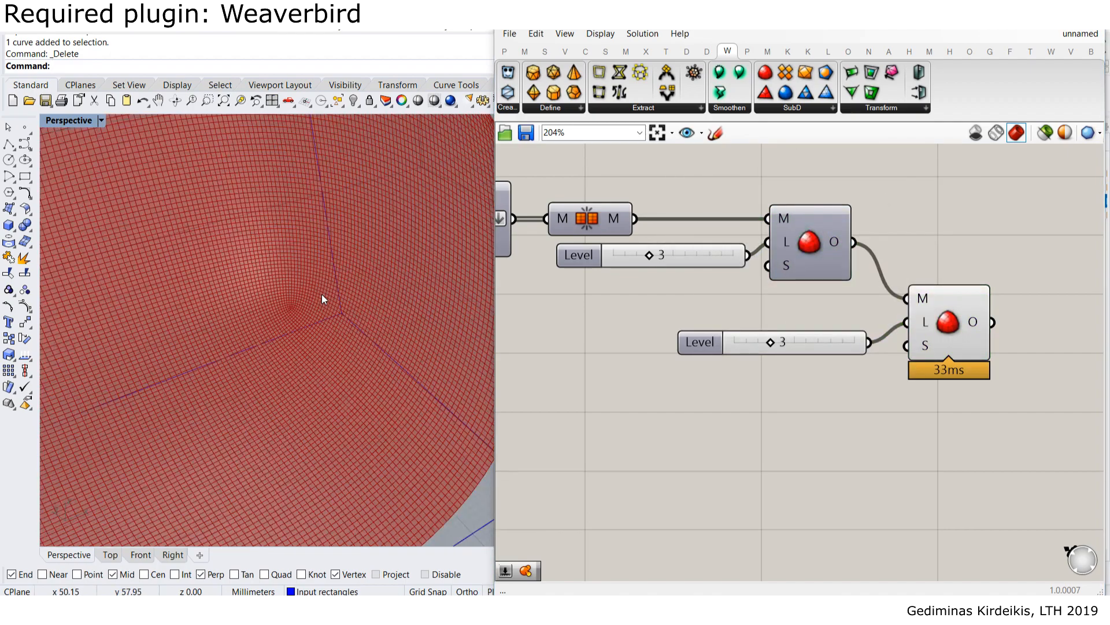
pyautogui.scroll(5, 266, 276)
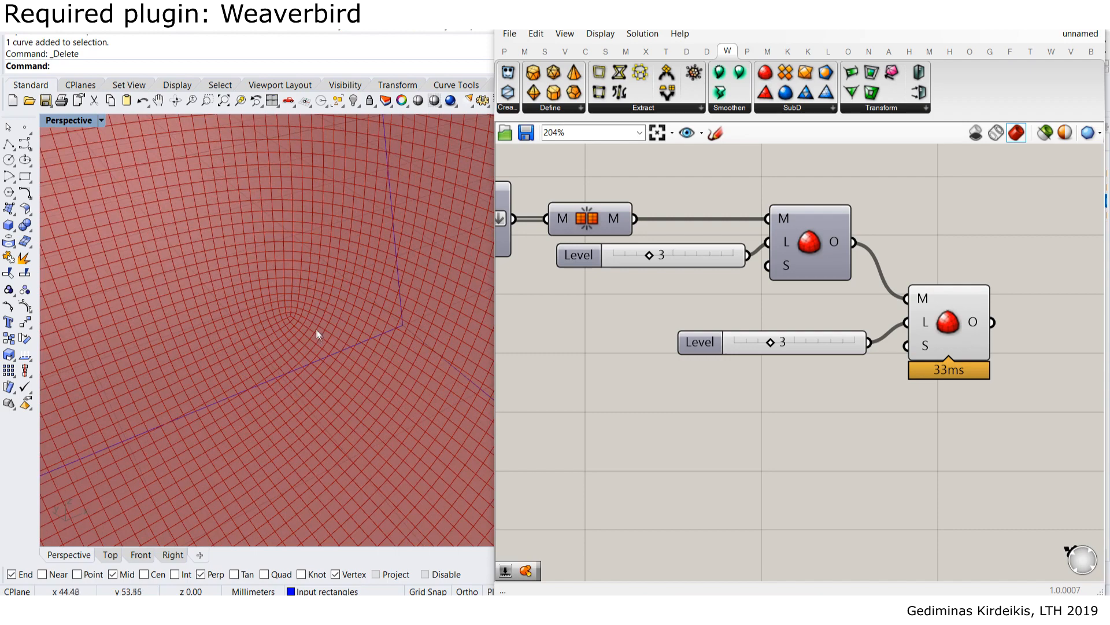
pyautogui.scroll(-10, 317, 331)
pyautogui.scroll(5, 317, 325)
pyautogui.moveTo(341, 315); pyautogui.dragTo(354, 310, button='right')
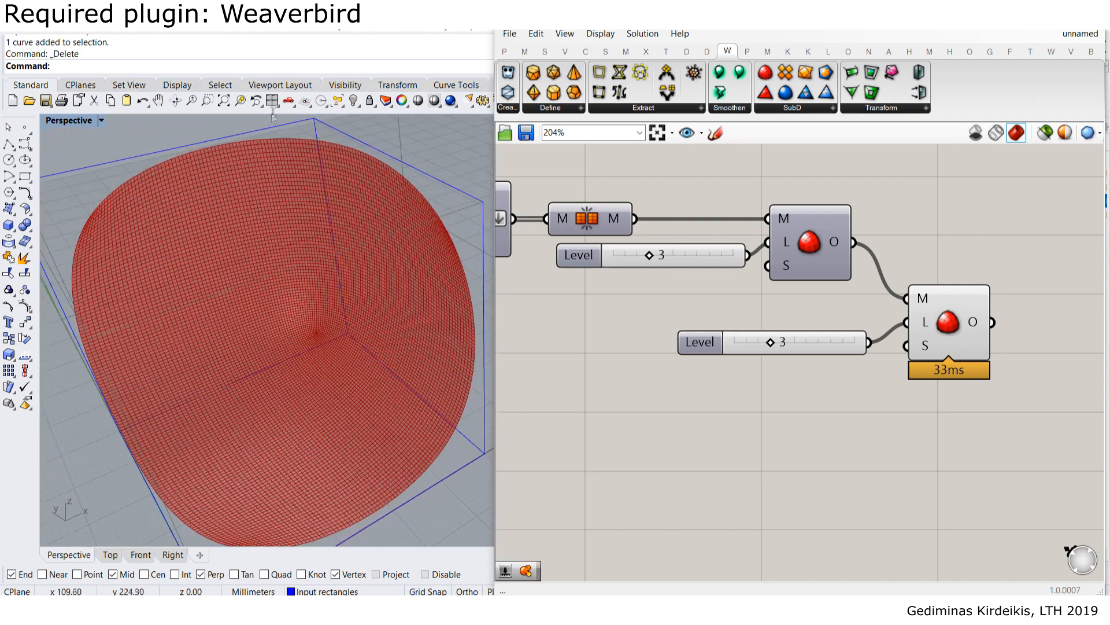
pyautogui.scroll(-6, 312, 136)
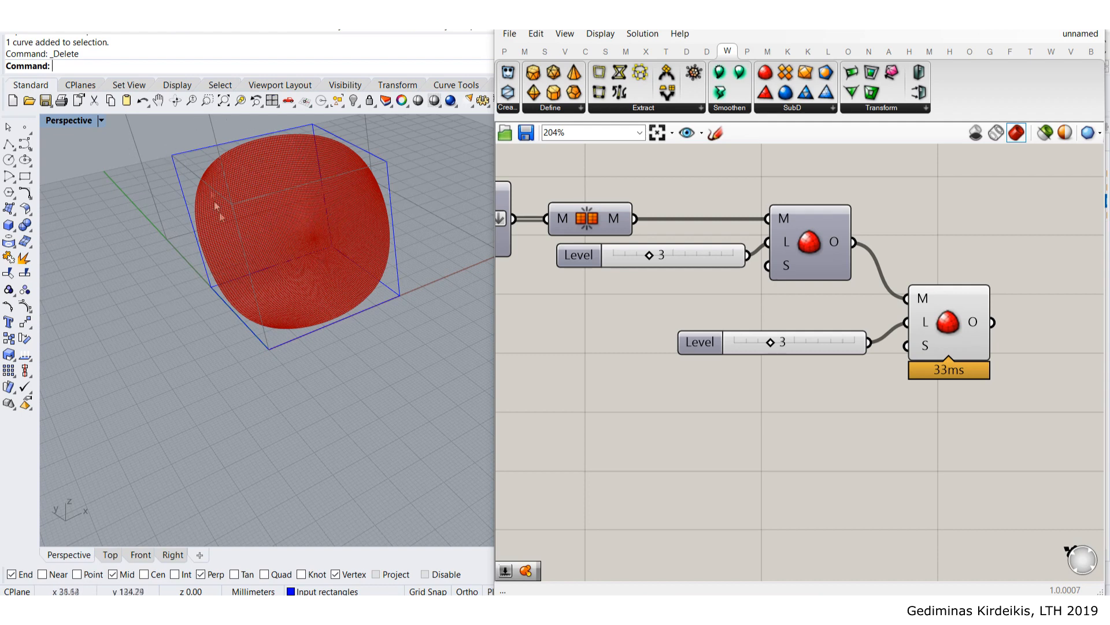
# - Pan and zoom the Perspective view to recentre the mesh, briefly picking the Box tool
pyautogui.keyDown('shift'); pyautogui.moveTo(283, 207); pyautogui.dragTo(278, 245, button='right'); pyautogui.keyUp('shift')
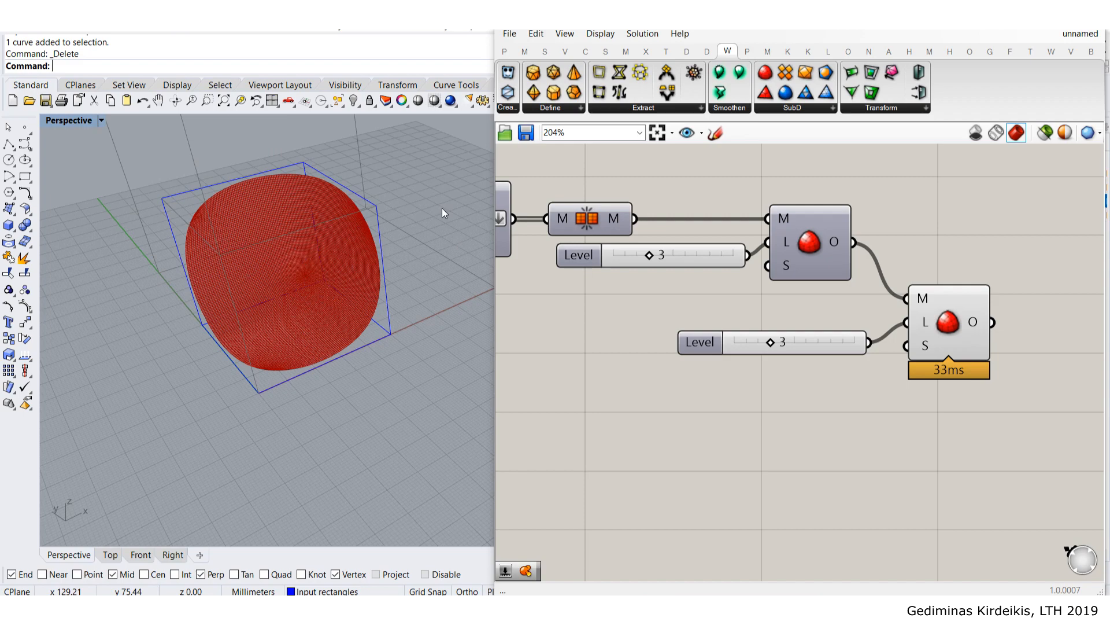
pyautogui.scroll(-3, 280, 290)
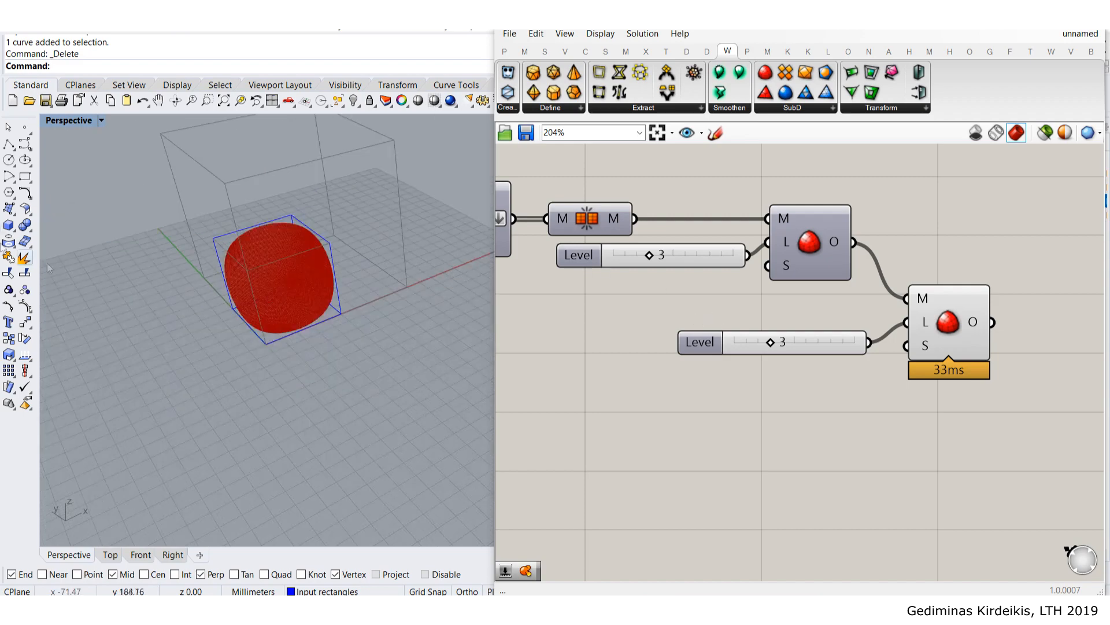
pyautogui.click(8, 225)
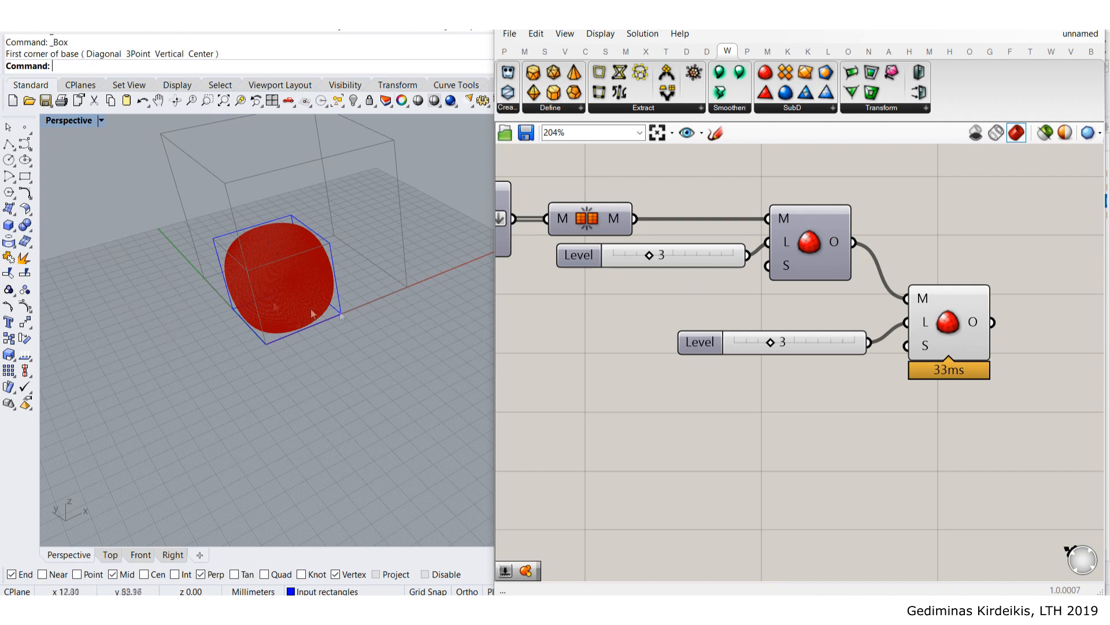
pyautogui.scroll(3, 228, 266)
pyautogui.scroll(1, 805, 292)
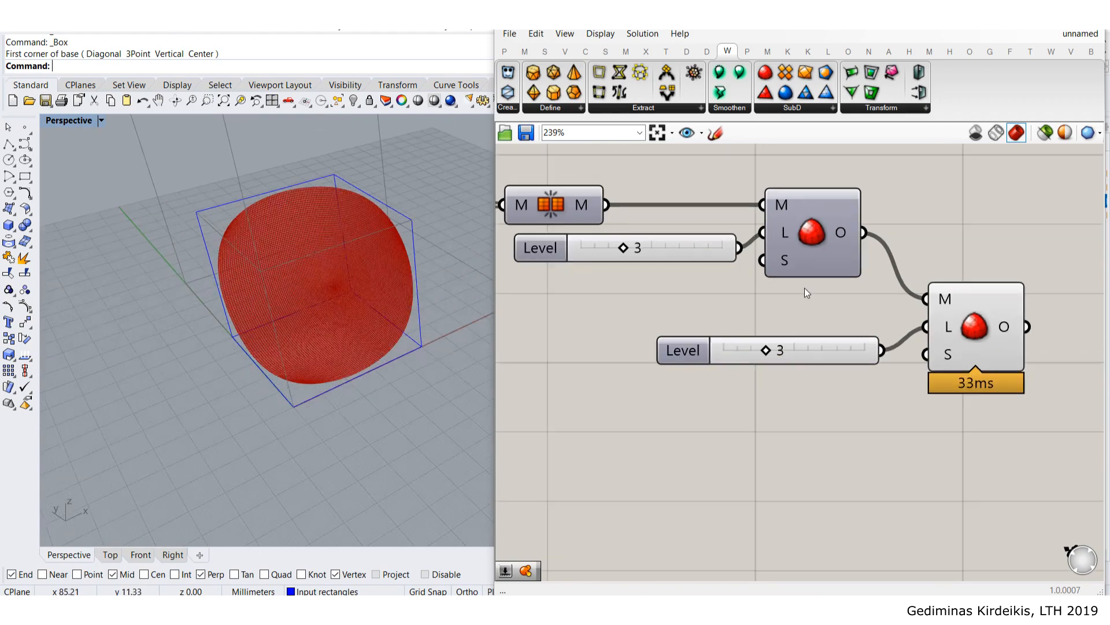
# - Delete the second Level slider and Catmull-Clark component, then select the remaining subdivision
pyautogui.moveTo(1022, 432); pyautogui.dragTo(742, 310)
pyautogui.press('Delete')
pyautogui.click(831, 232)
pyautogui.middleClick(830, 233)
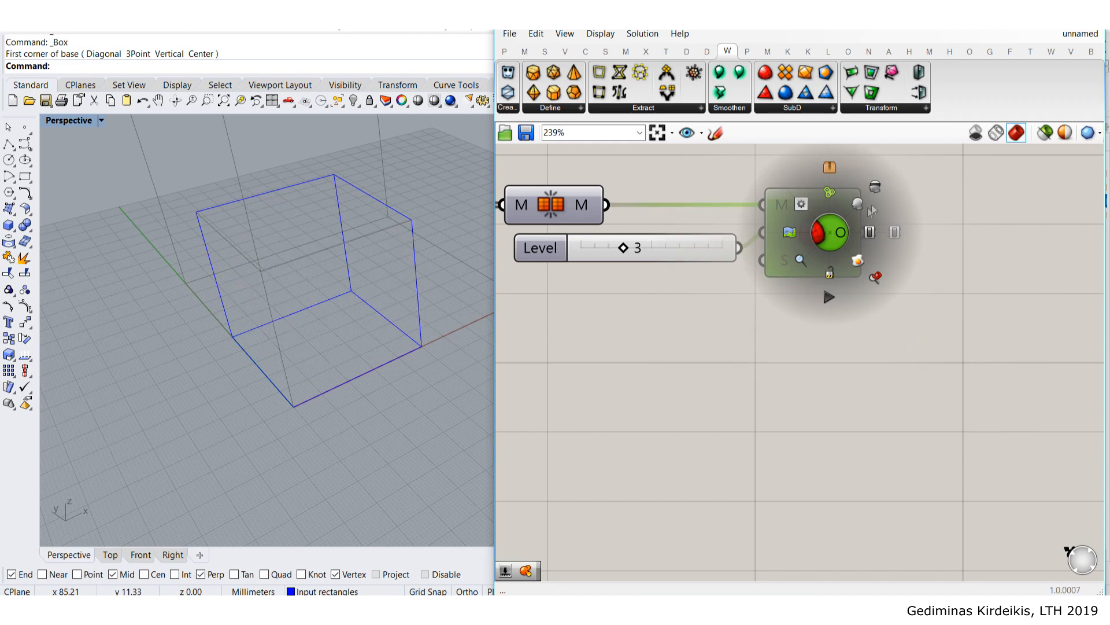
# - Turn the remaining subdivision component's preview back on
pyautogui.click(868, 204)
pyautogui.click(754, 297)
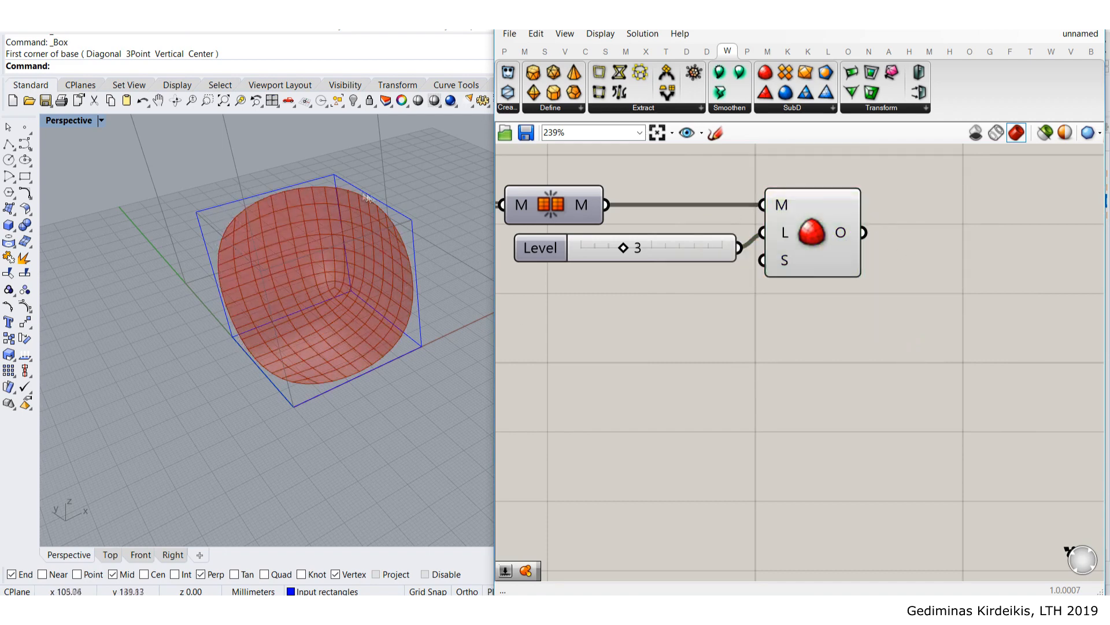
pyautogui.moveTo(785, 264)
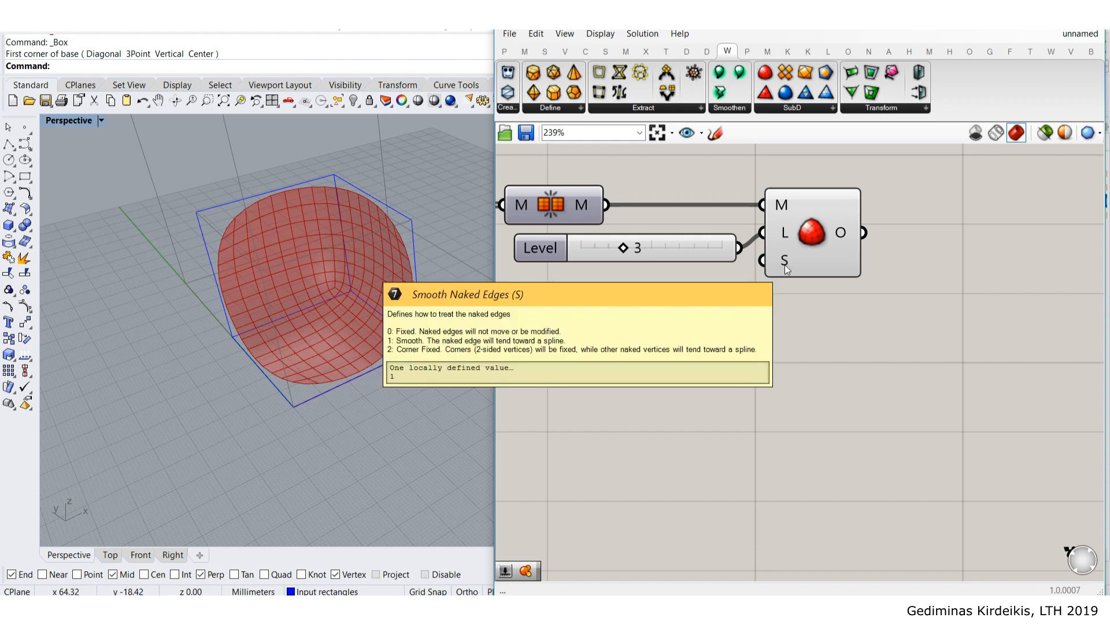
# - Place a new 0..2 number slider reading 0 on the canvas
pyautogui.doubleClick(697, 341)
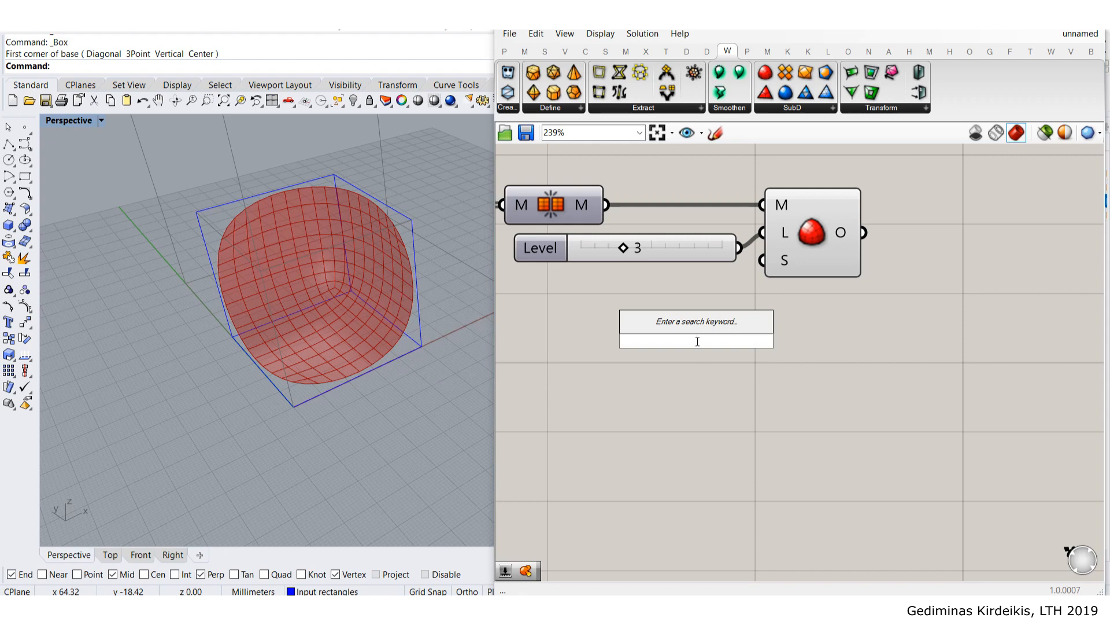
pyautogui.write('0')
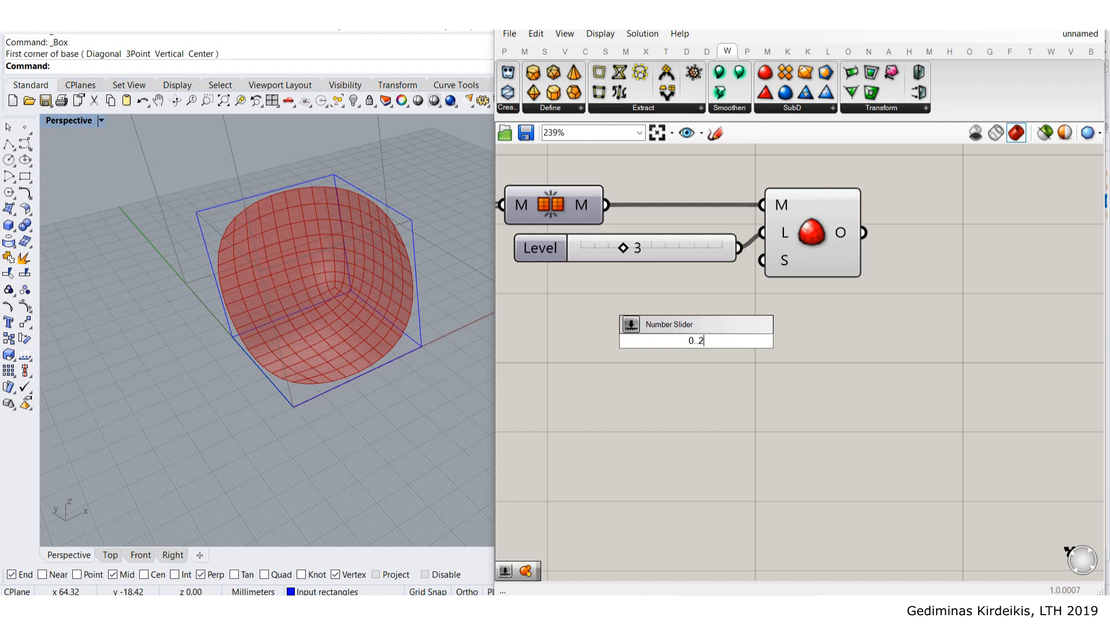
pyautogui.write('..2')
pyautogui.press('Return')
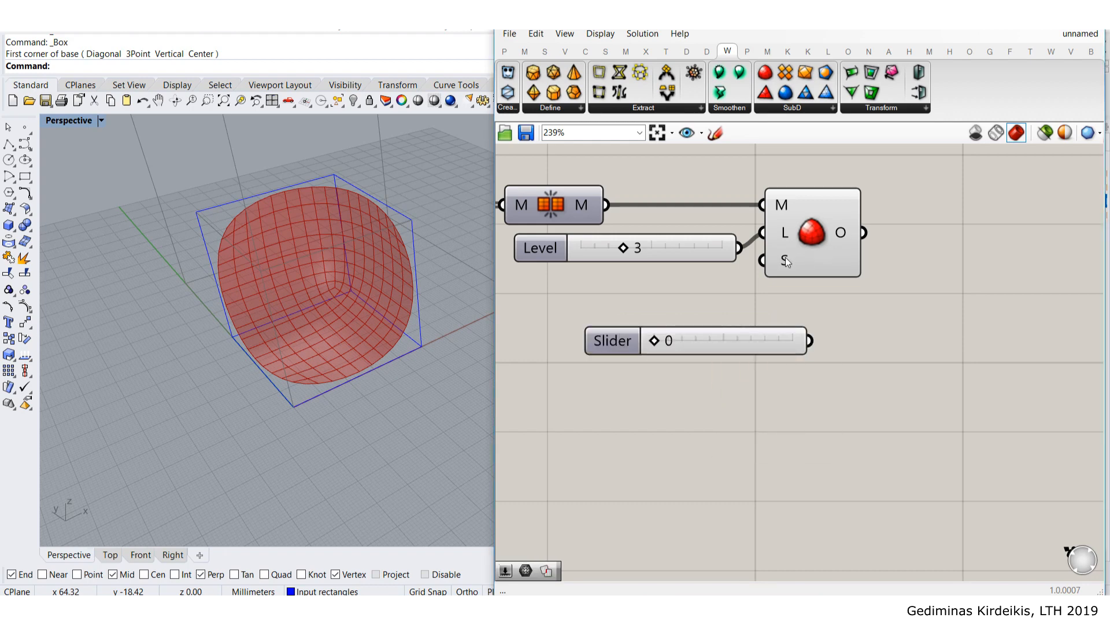
pyautogui.moveTo(785, 257)
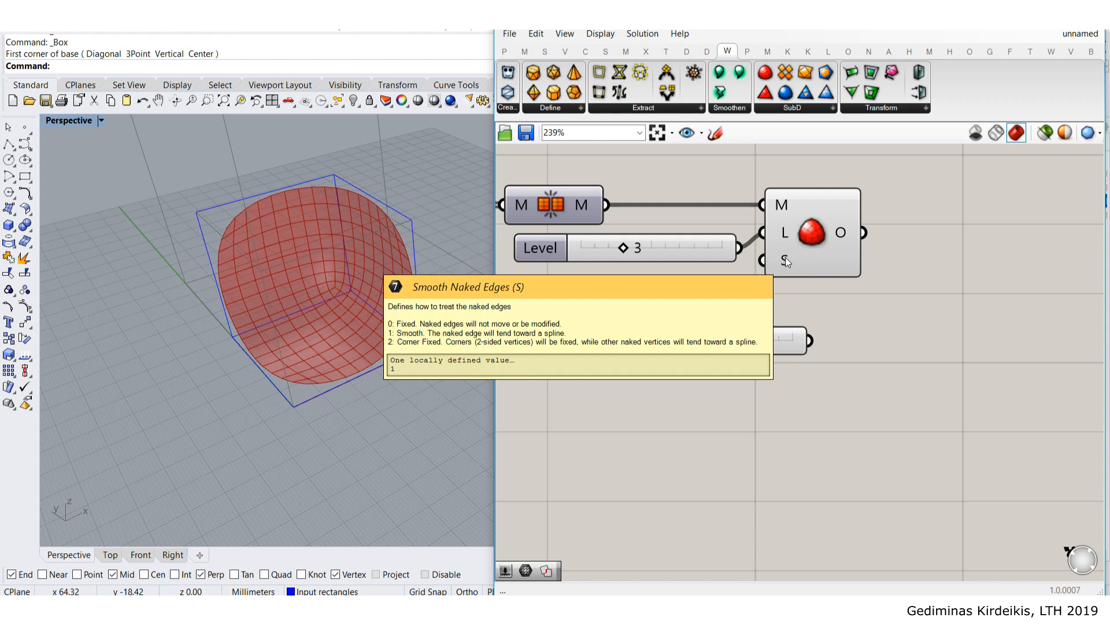
# - Wire the 0 slider into the S (Smooth Naked Edges) input and orbit to inspect the cube-corner mesh
pyautogui.moveTo(726, 348); pyautogui.dragTo(651, 301)
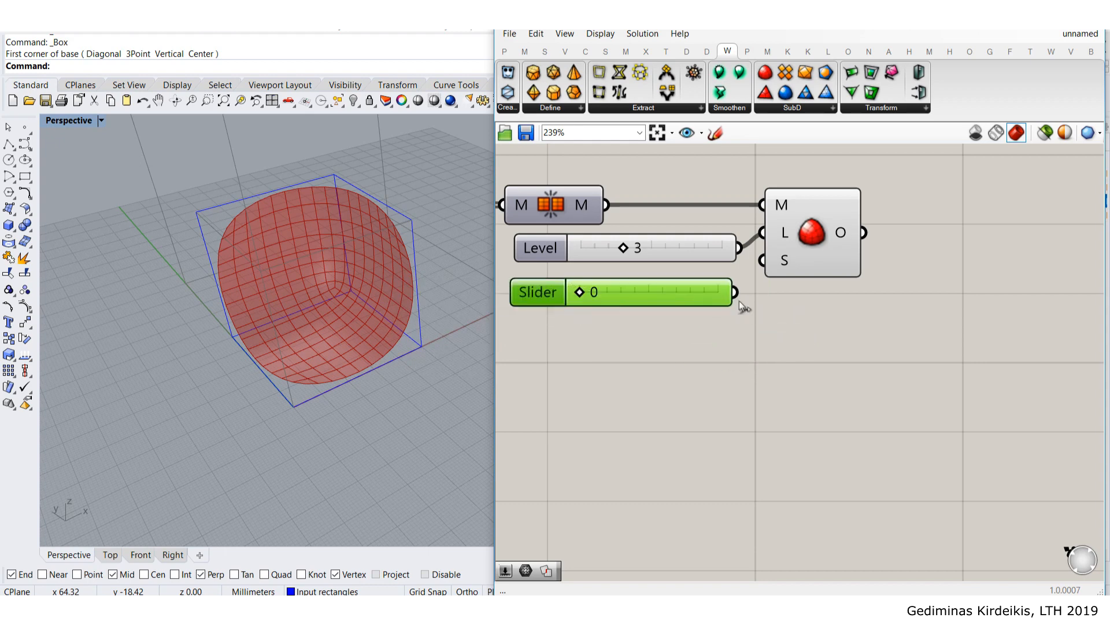
pyautogui.moveTo(765, 266); pyautogui.dragTo(765, 266)
pyautogui.moveTo(240, 355); pyautogui.dragTo(401, 243, button='right')
pyautogui.scroll(-5, 401, 243)
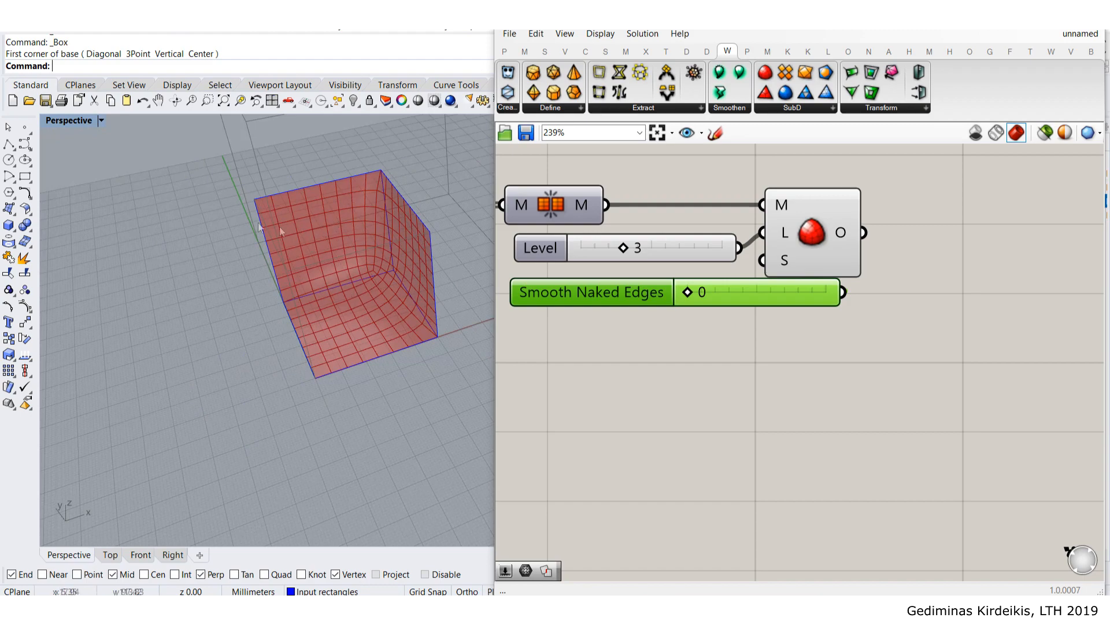
pyautogui.scroll(3, 265, 261)
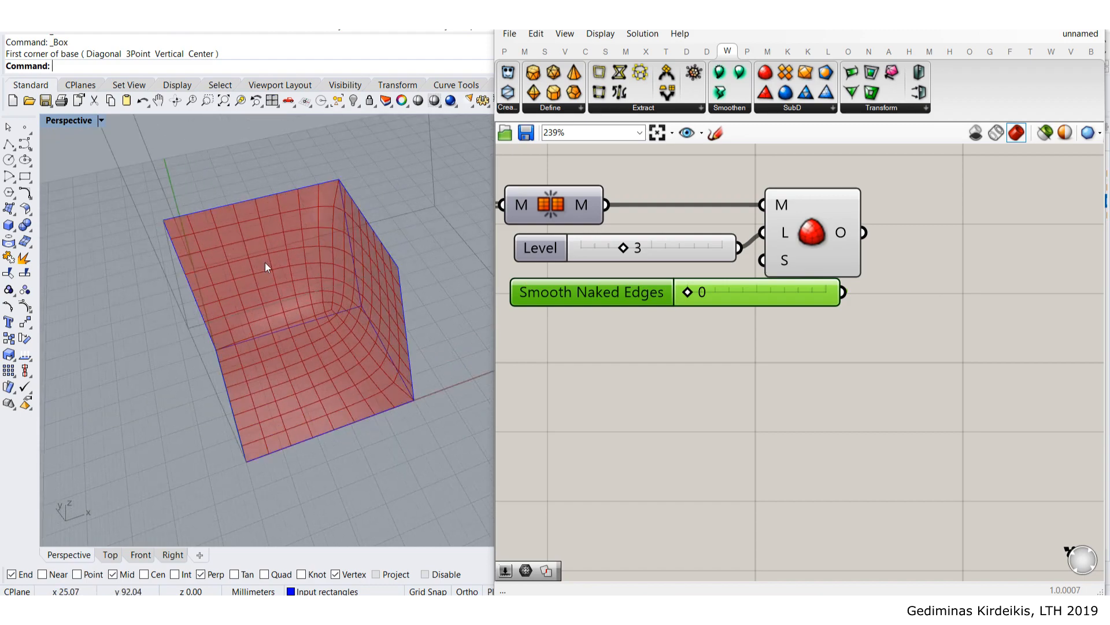
pyautogui.moveTo(276, 259); pyautogui.dragTo(299, 251, button='right')
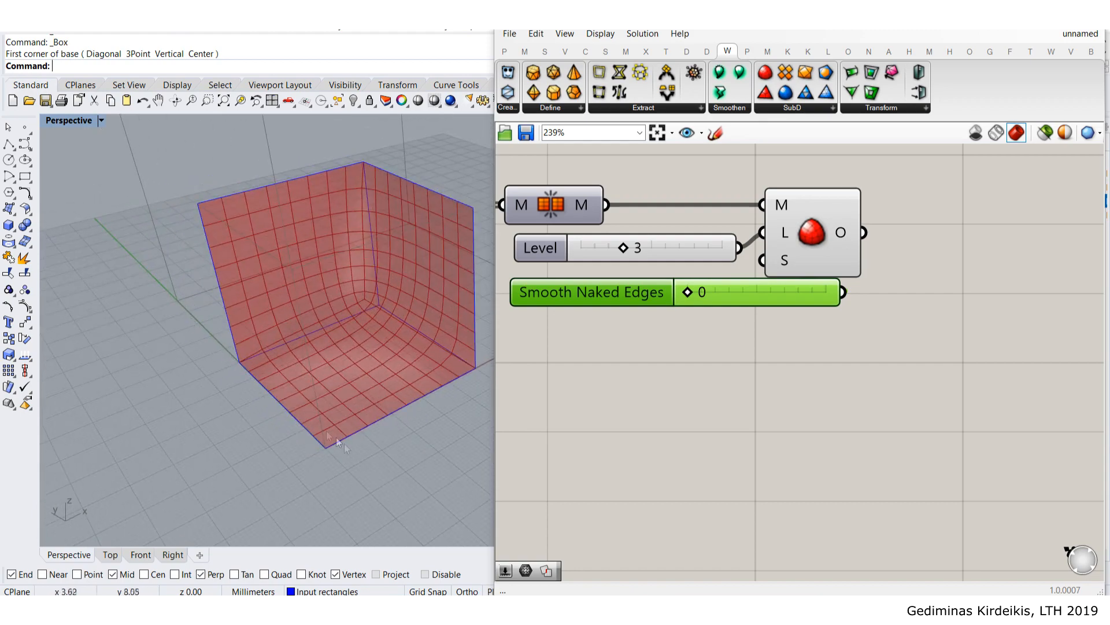
# - Move the subdivision component and Level slider to the right to tidy the layout
pyautogui.moveTo(847, 421); pyautogui.dragTo(879, 462, button='right')
pyautogui.moveTo(849, 294); pyautogui.dragTo(989, 301)
pyautogui.click(928, 230)
pyautogui.moveTo(744, 293); pyautogui.dragTo(837, 294)
pyautogui.click(805, 231)
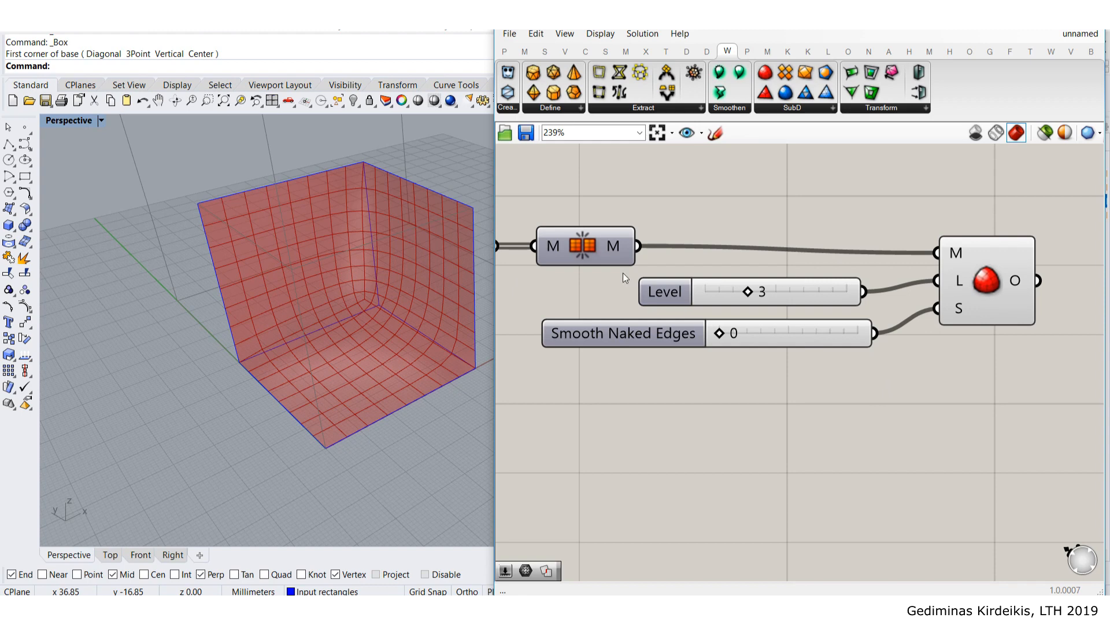
# - Lower the Weaverbird subdivision Level from 3 to 1 to compare results
pyautogui.scroll(2, 783, 329)
pyautogui.moveTo(736, 287)
pyautogui.mouseDown()
pyautogui.moveTo(678, 294)
pyautogui.moveTo(738, 286)
pyautogui.moveTo(680, 288)
pyautogui.moveTo(715, 284)
pyautogui.mouseUp()
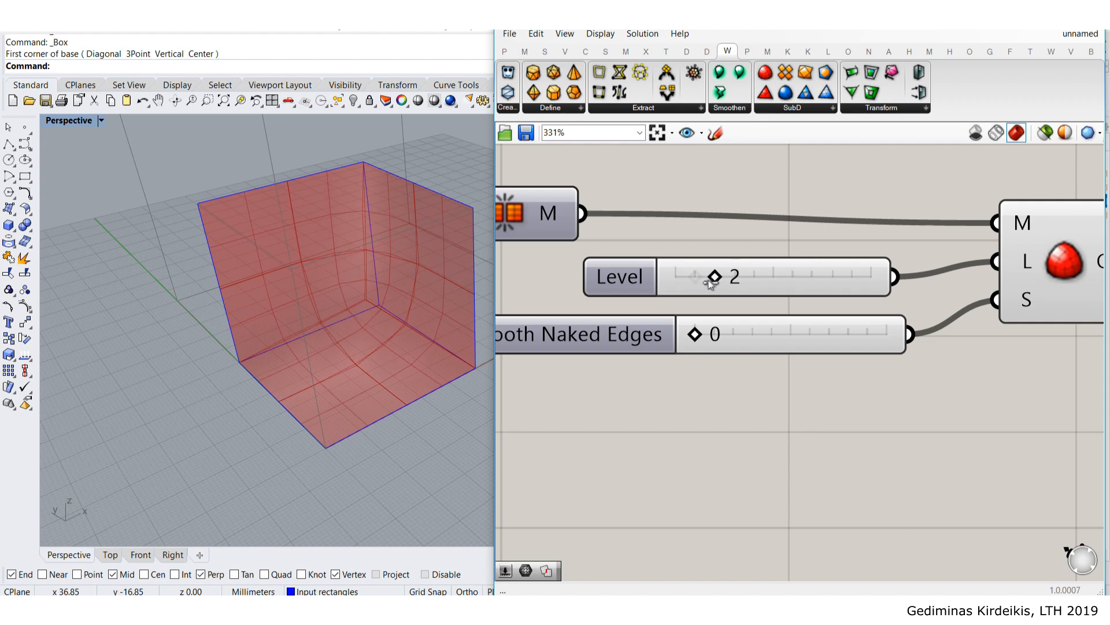
pyautogui.scroll(-3, 752, 221)
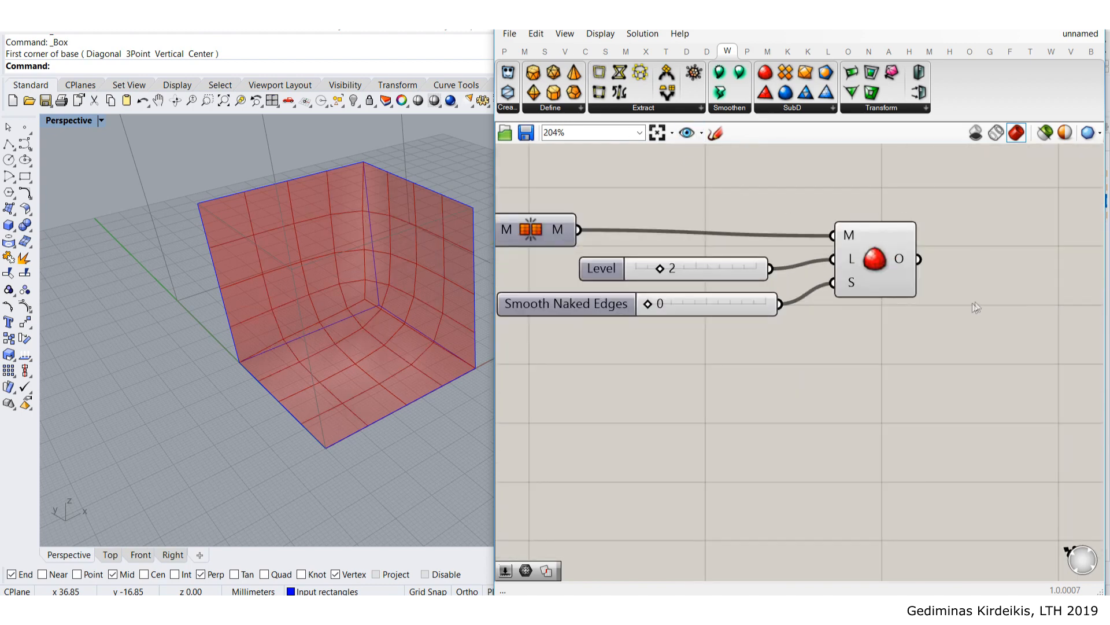
# - Add a Panel via // search and wire the SubD output O into it
pyautogui.moveTo(980, 282); pyautogui.dragTo(864, 244, button='right')
pyautogui.doubleClick(795, 353)
pyautogui.write('//')
pyautogui.press('Return')
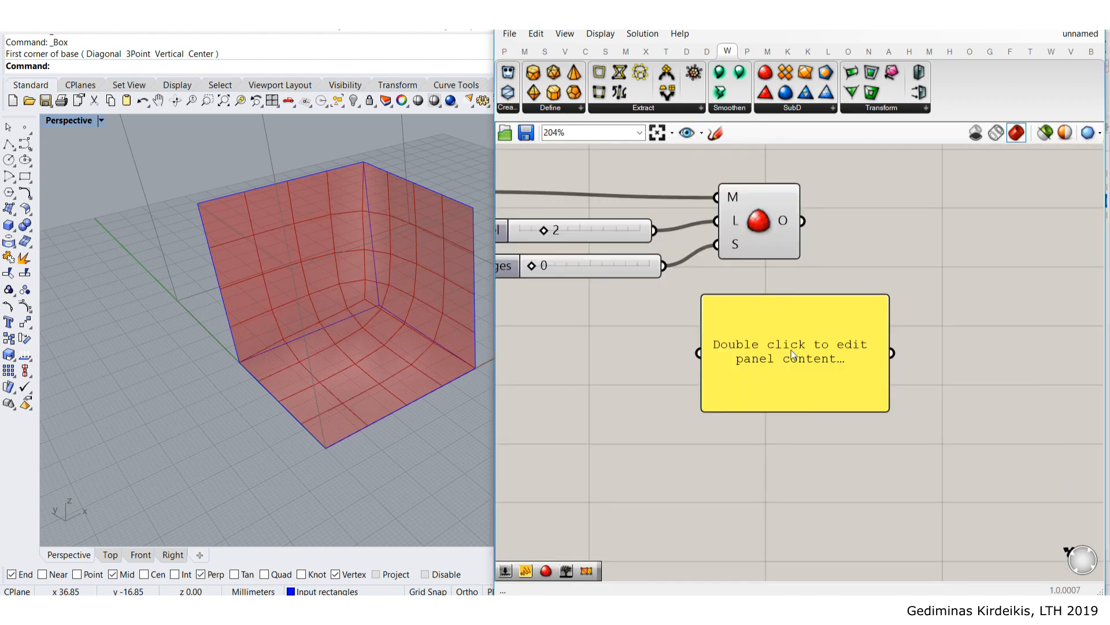
pyautogui.moveTo(793, 349); pyautogui.dragTo(873, 328)
pyautogui.moveTo(807, 222); pyautogui.dragTo(782, 330)
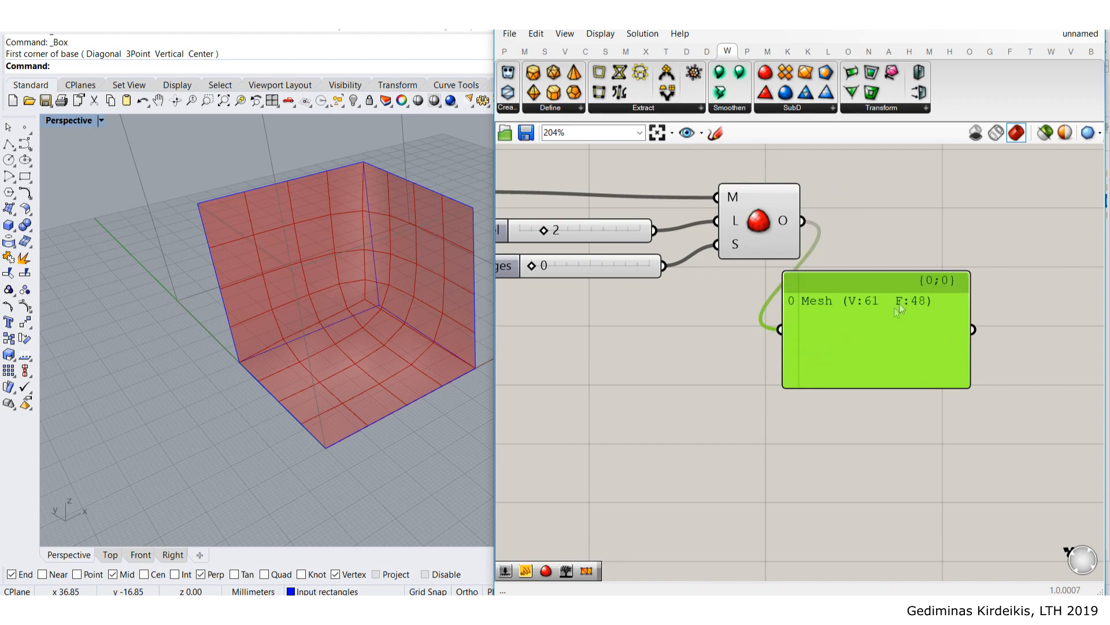
pyautogui.moveTo(810, 313); pyautogui.dragTo(917, 331, button='right')
pyautogui.moveTo(995, 336); pyautogui.dragTo(780, 348)
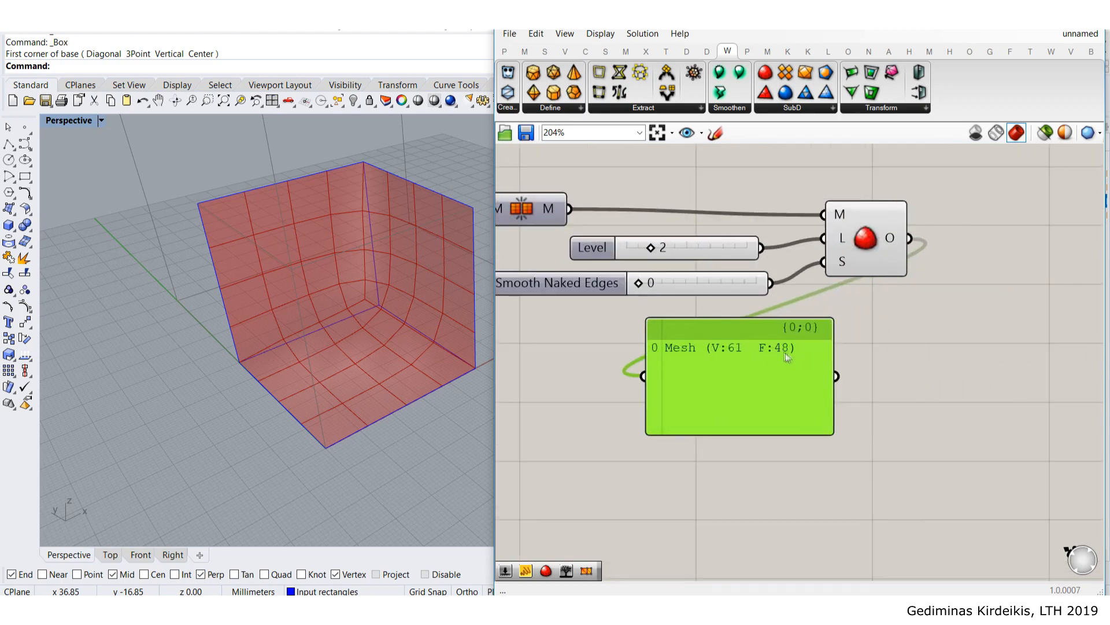
# - Set the subdivision Level back to 3 so the panel reads V:217 F:192
pyautogui.scroll(3, 672, 247)
pyautogui.moveTo(653, 251); pyautogui.dragTo(666, 255)
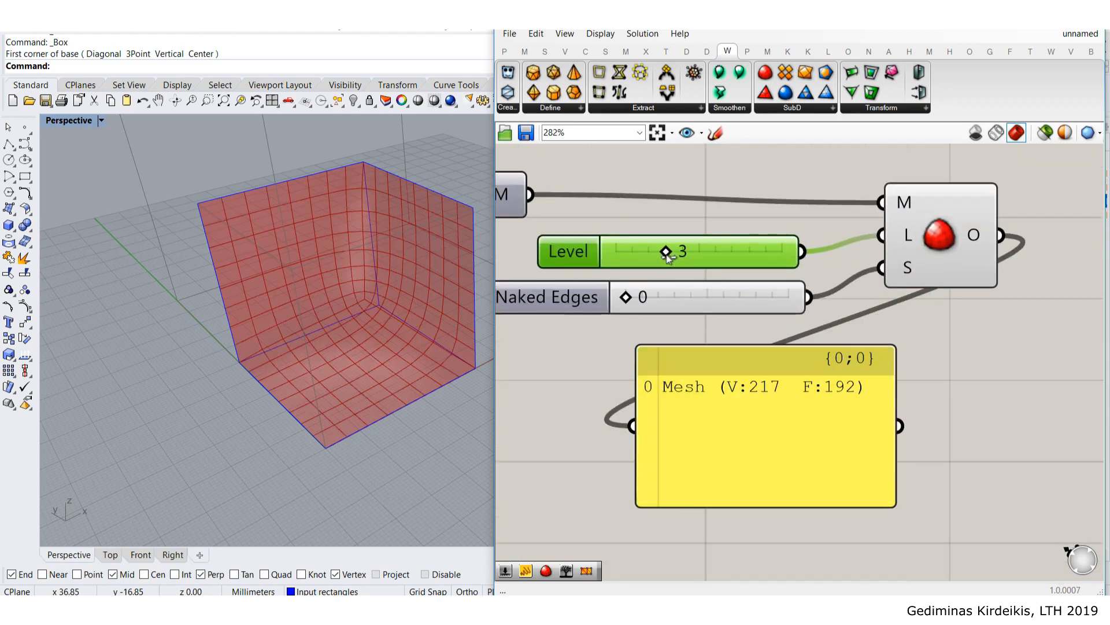
pyautogui.scroll(-3, 834, 386)
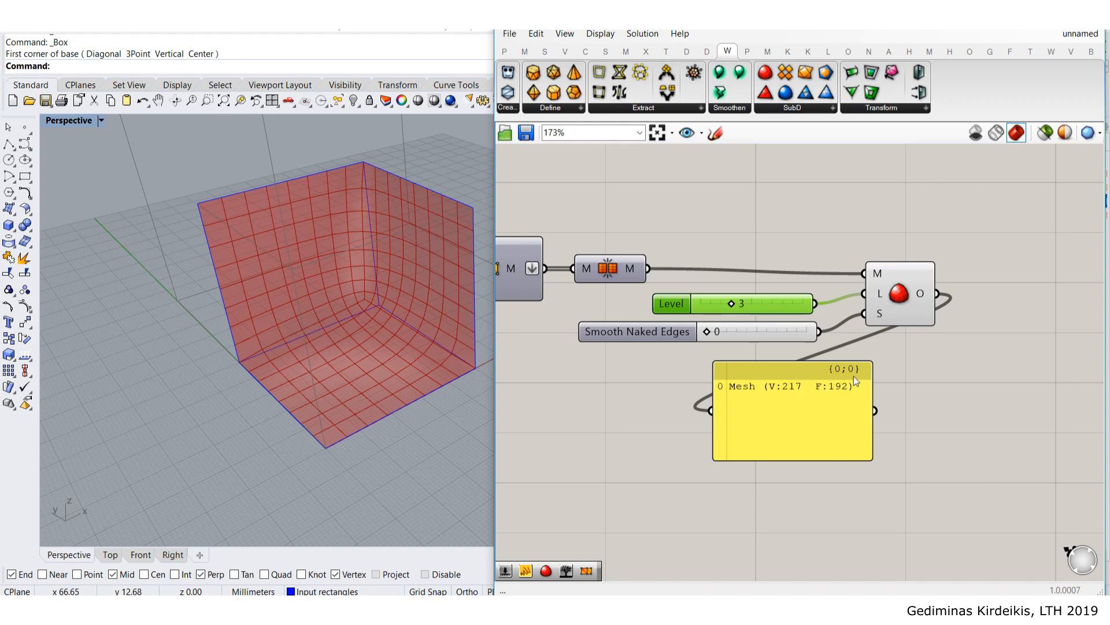
pyautogui.moveTo(735, 421); pyautogui.dragTo(758, 426)
# - Window-select the six mesh-processing components and move them up and right
pyautogui.scroll(-2, 802, 350)
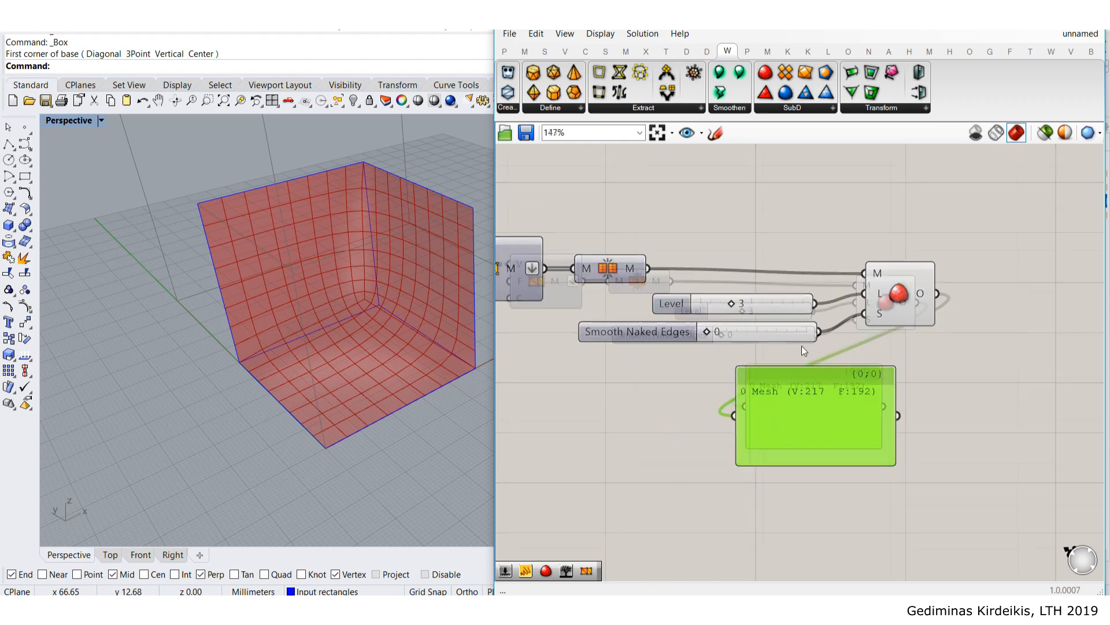
pyautogui.scroll(-2, 802, 347)
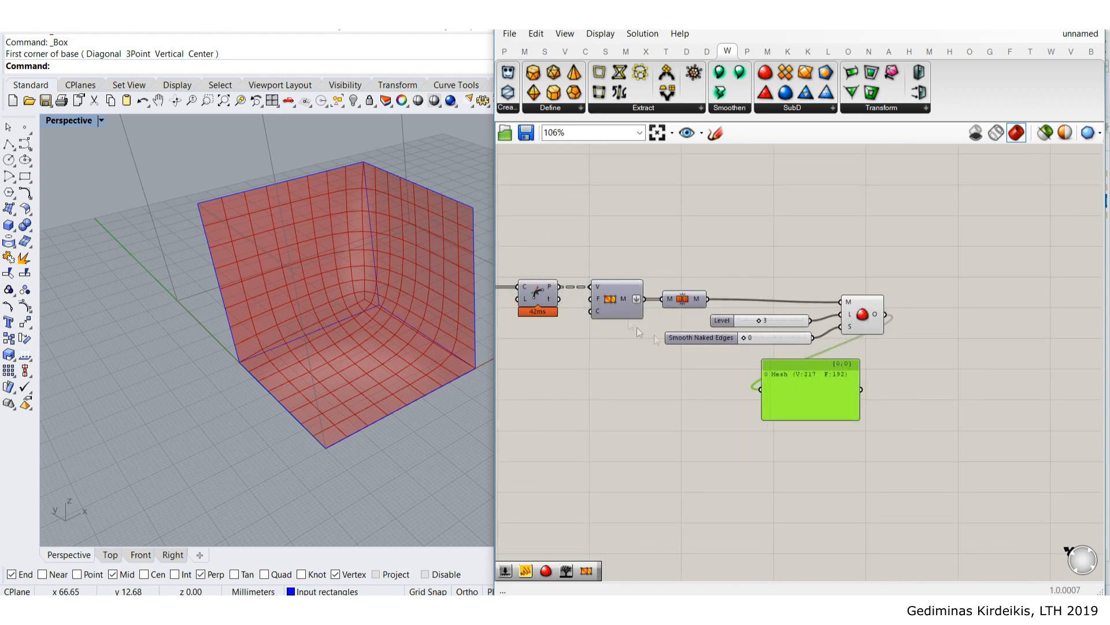
pyautogui.moveTo(924, 423); pyautogui.dragTo(631, 217)
pyautogui.moveTo(599, 220); pyautogui.dragTo(599, 220)
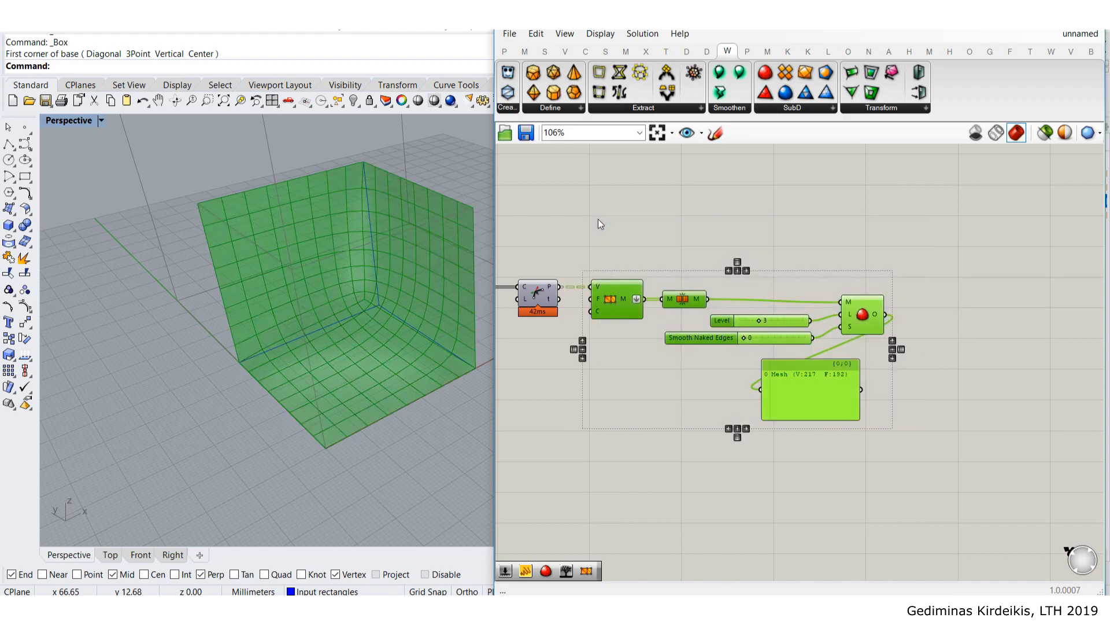
pyautogui.click(612, 214)
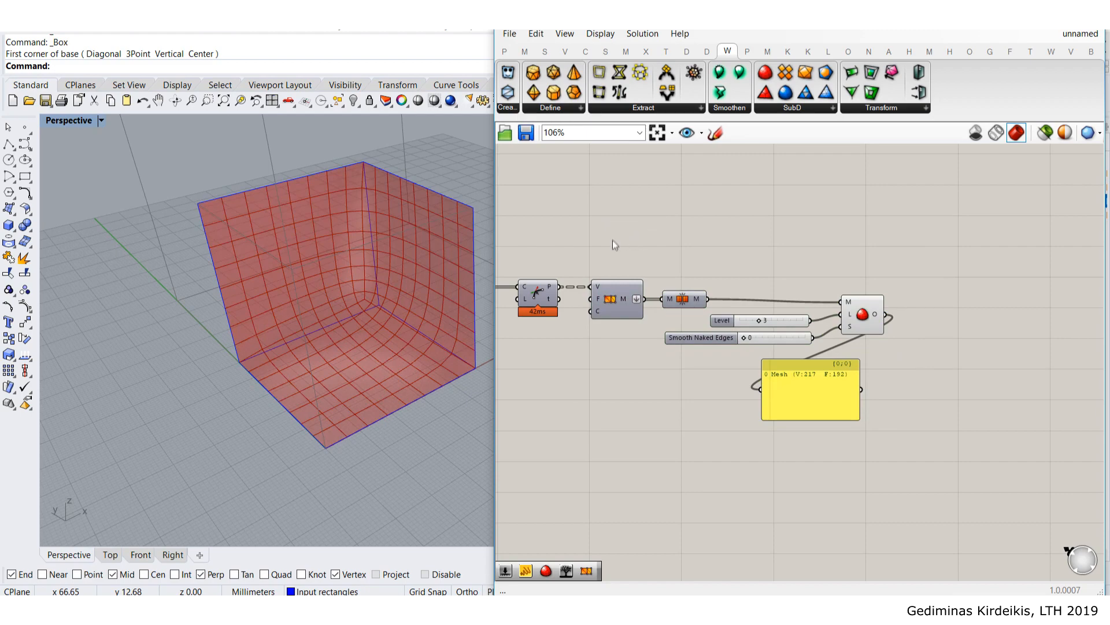
pyautogui.moveTo(590, 227); pyautogui.dragTo(965, 498)
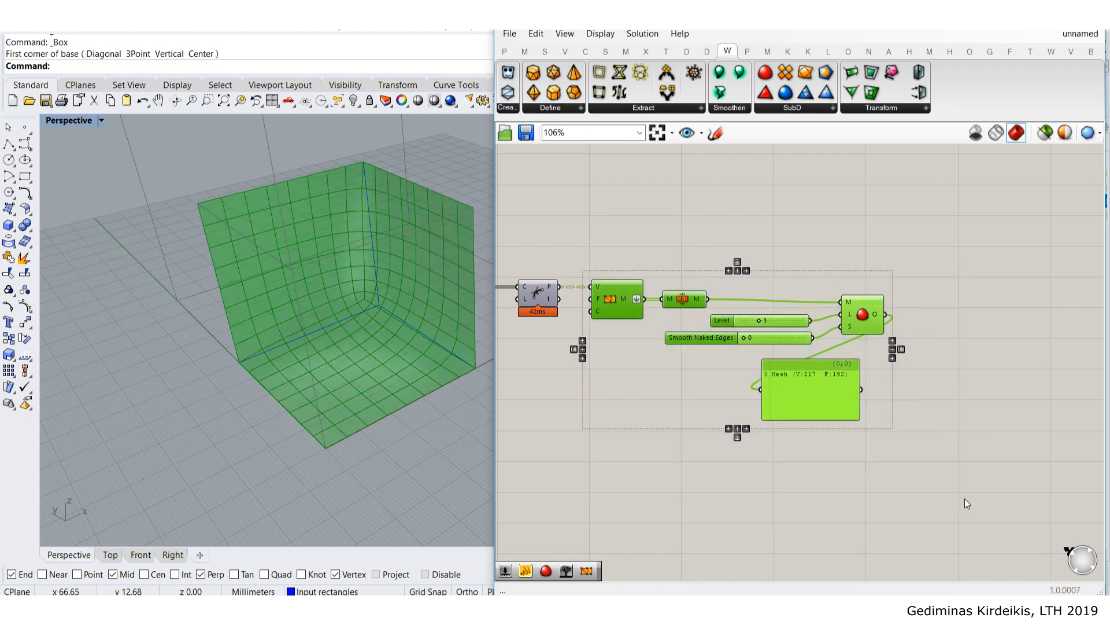
pyautogui.moveTo(676, 343); pyautogui.dragTo(721, 452, button='right')
pyautogui.moveTo(656, 409); pyautogui.dragTo(704, 215)
pyautogui.middleClick(704, 215)
# - Group the six selected components and shift the panel within the group
pyautogui.click(707, 181)
pyautogui.click(585, 179)
pyautogui.moveTo(694, 245); pyautogui.dragTo(677, 291, button='right')
pyautogui.moveTo(877, 354); pyautogui.dragTo(914, 333)
# - Disable the grouped mesh components, leaving only the cube outline, and move the group upward
pyautogui.moveTo(1012, 414); pyautogui.dragTo(654, 226)
pyautogui.middleClick(674, 235)
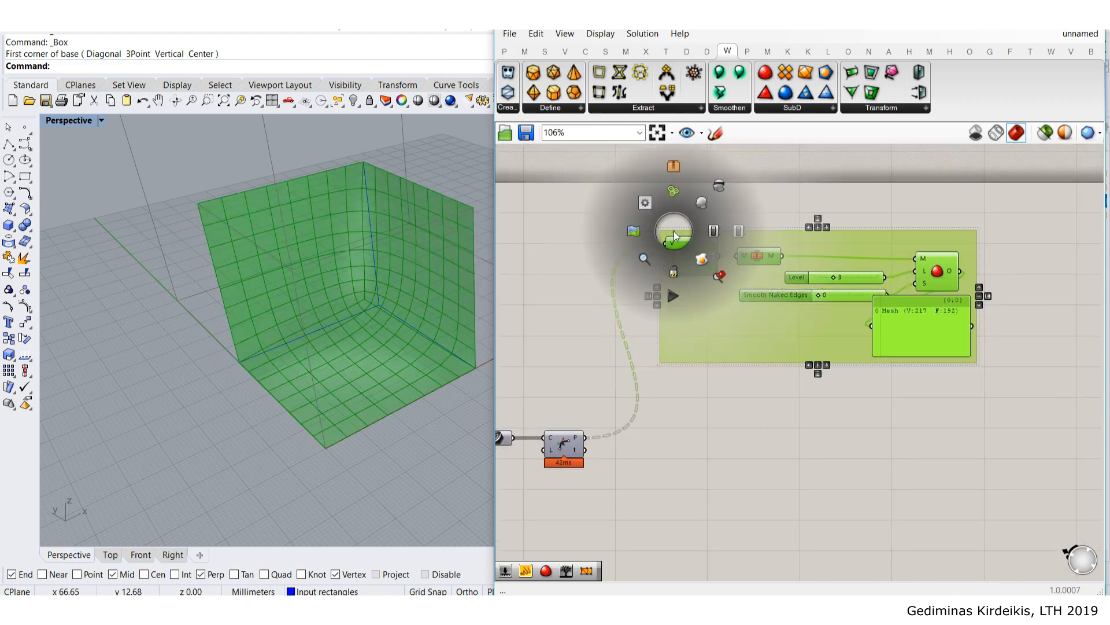
pyautogui.click(734, 231)
pyautogui.scroll(-1, 759, 401)
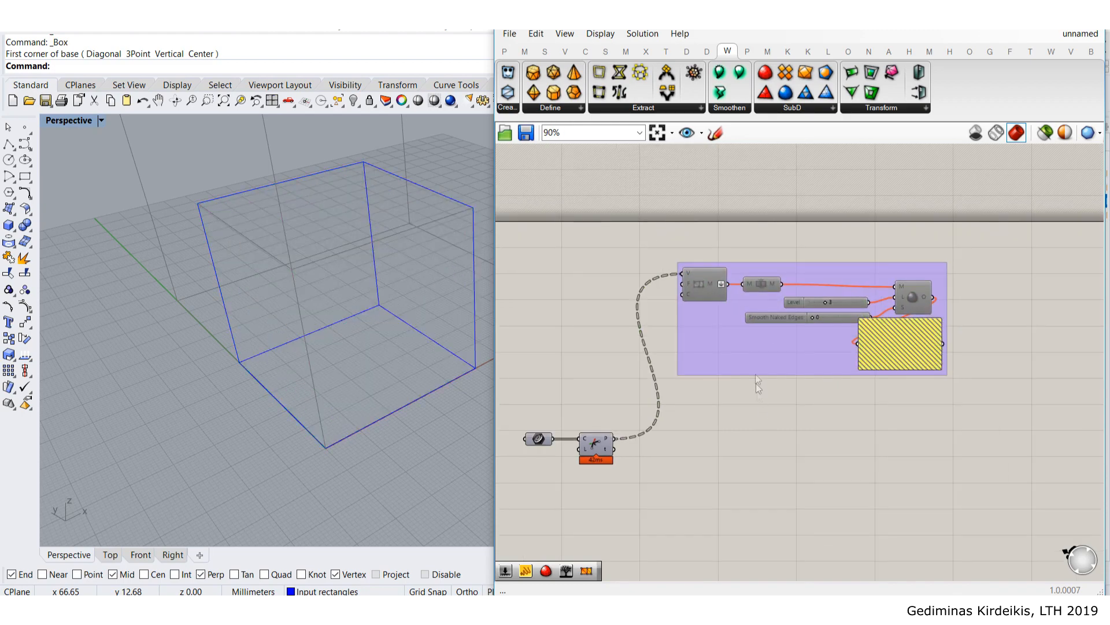
pyautogui.moveTo(754, 355); pyautogui.dragTo(754, 328)
pyautogui.click(680, 408)
# - Pan the canvas and Perspective view over to the Curve component
pyautogui.moveTo(679, 409); pyautogui.dragTo(781, 283, button='right')
pyautogui.scroll(3, 705, 325)
pyautogui.middleClick(705, 324)
pyautogui.click(895, 320)
pyautogui.keyDown('shift'); pyautogui.moveTo(297, 216); pyautogui.dragTo(223, 220, button='right'); pyautogui.keyUp('shift')
pyautogui.moveTo(840, 349); pyautogui.dragTo(793, 373, button='right')
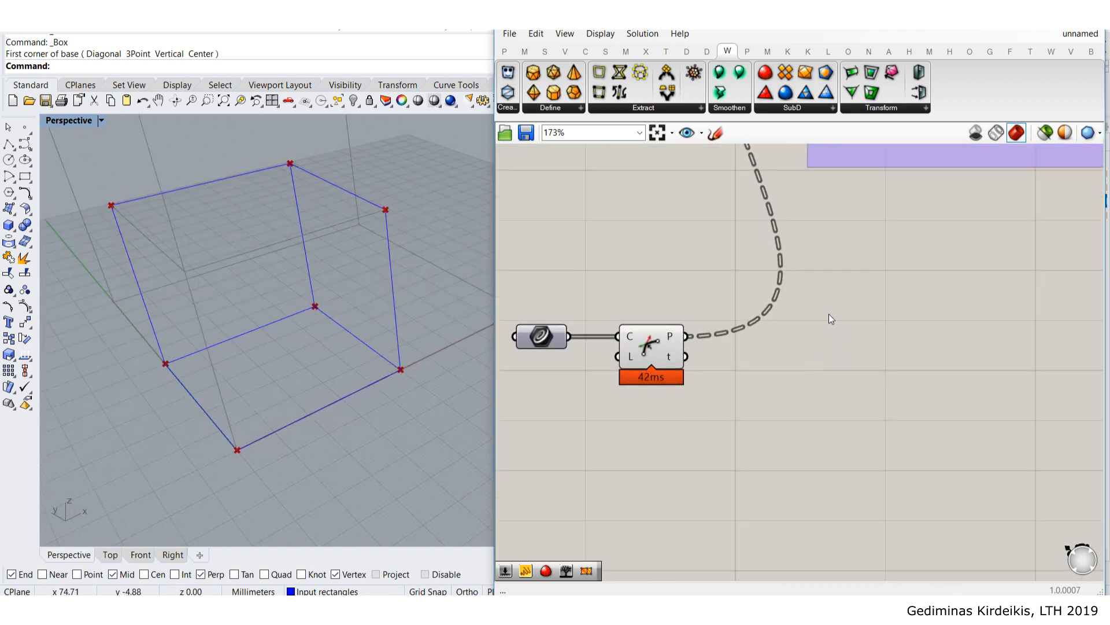
# - Place a 4Point Surface component from Surface > Freeform on the canvas
pyautogui.click(606, 51)
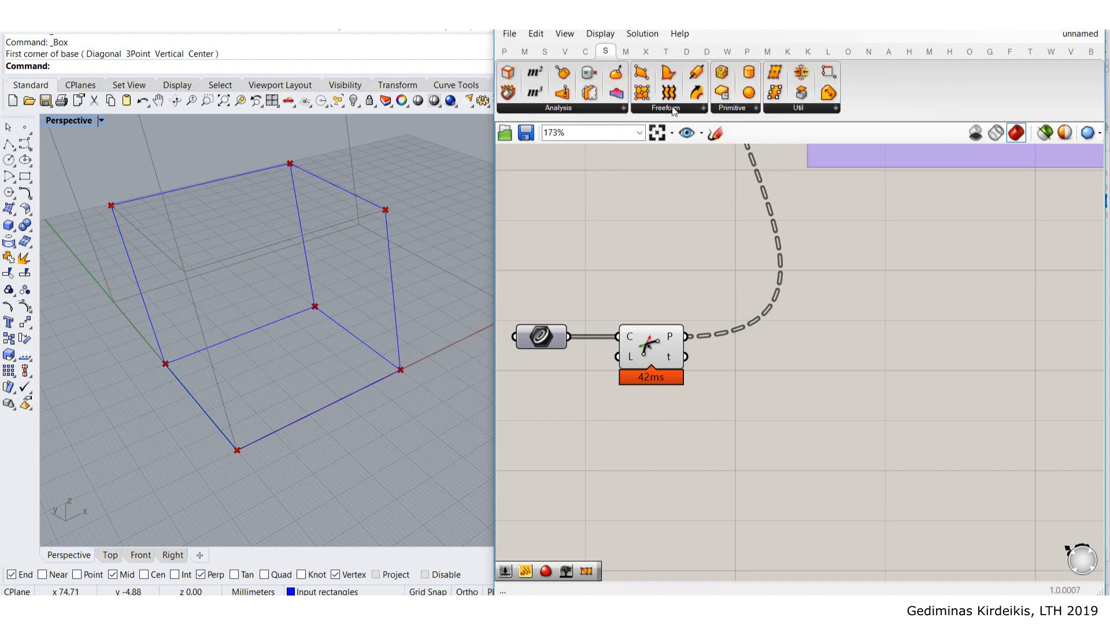
pyautogui.click(674, 110)
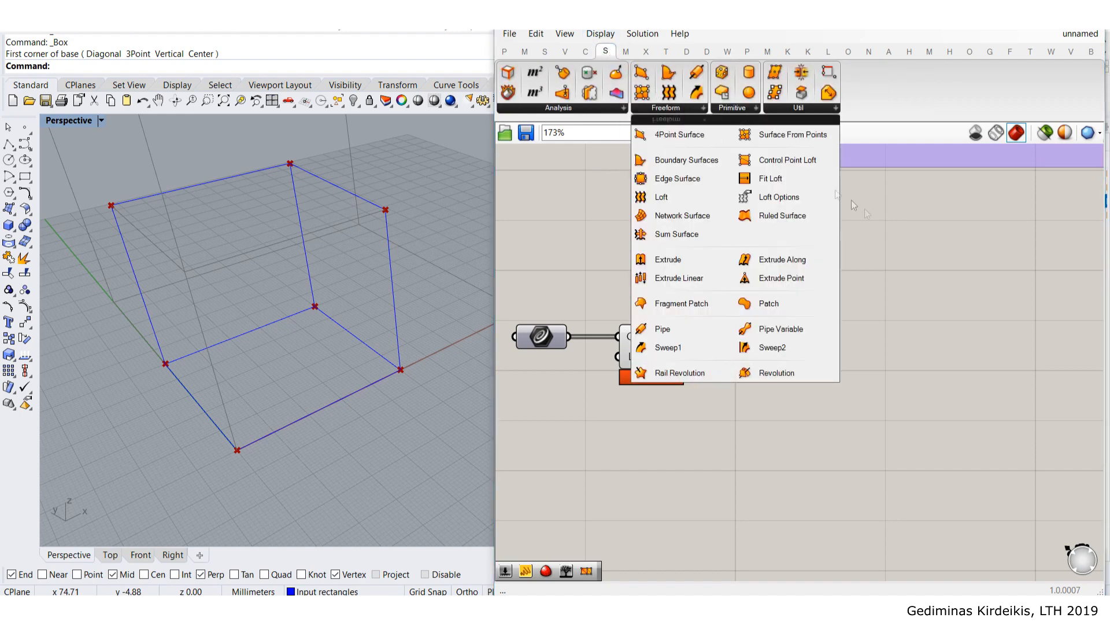
pyautogui.click(674, 141)
pyautogui.click(885, 373)
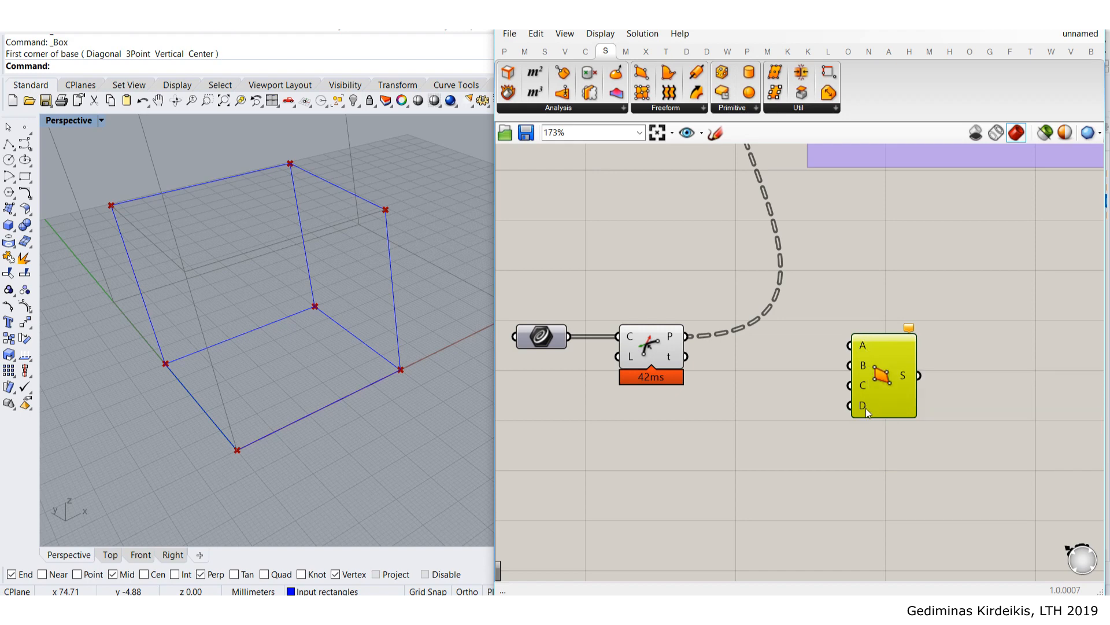
pyautogui.moveTo(904, 398); pyautogui.dragTo(947, 407)
# - Add a Panel from Params fed by the curve's P output, listing three four-point branches
pyautogui.moveTo(673, 343)
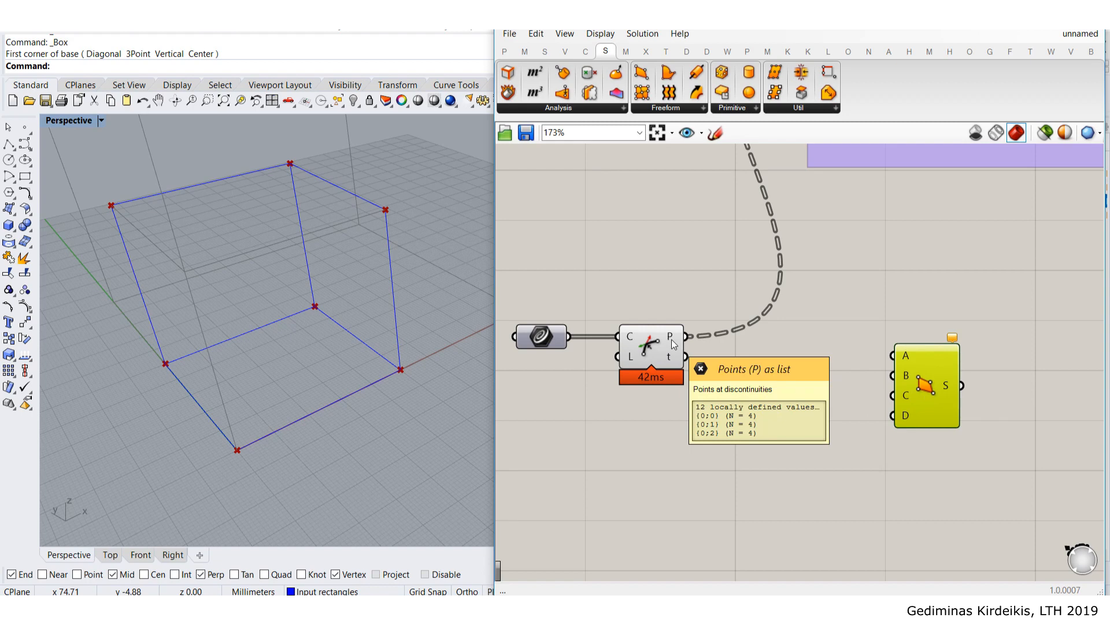
pyautogui.click(505, 51)
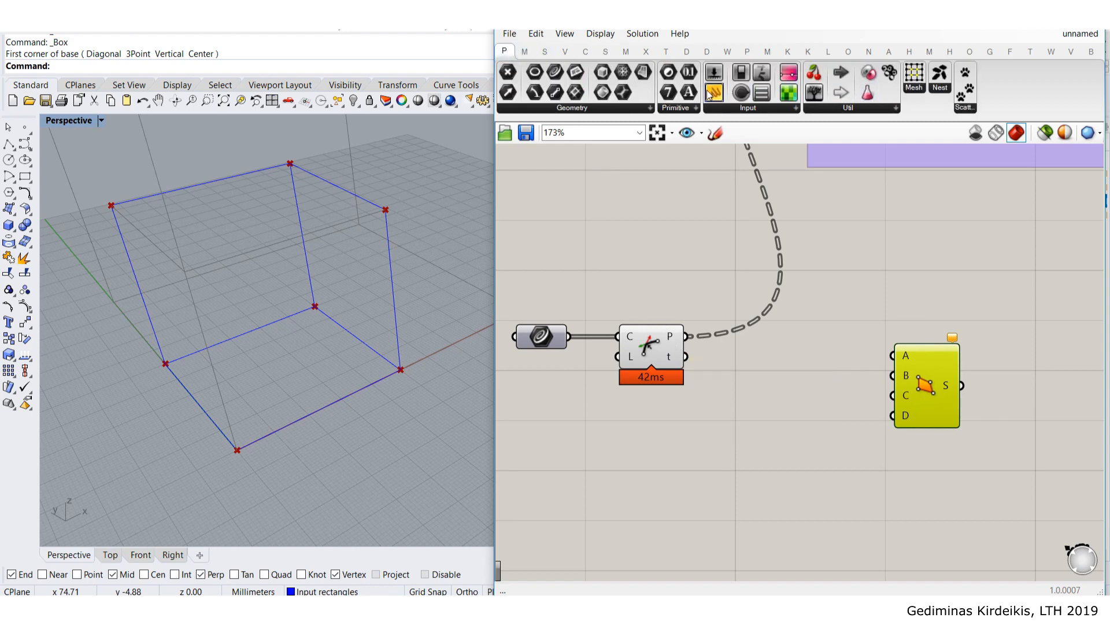
pyautogui.click(715, 96)
pyautogui.click(702, 351)
pyautogui.moveTo(686, 336); pyautogui.dragTo(698, 377)
pyautogui.moveTo(736, 395); pyautogui.dragTo(765, 505)
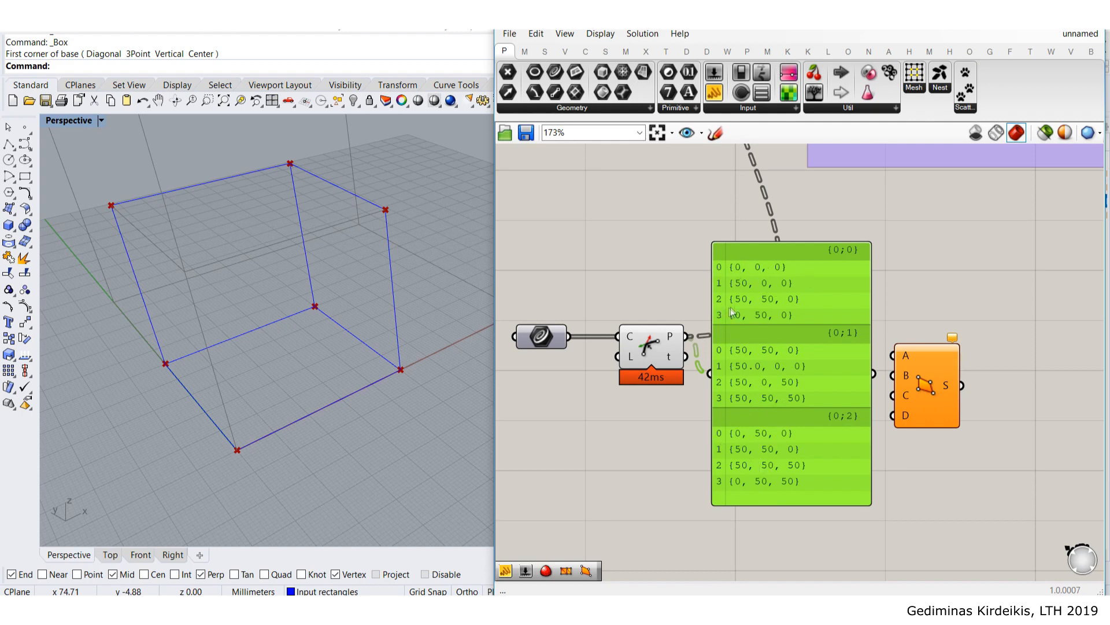
# - Delete the coordinates panel and add a List Item ('lis') with the P output wired to L
pyautogui.press('Delete')
pyautogui.doubleClick(773, 394)
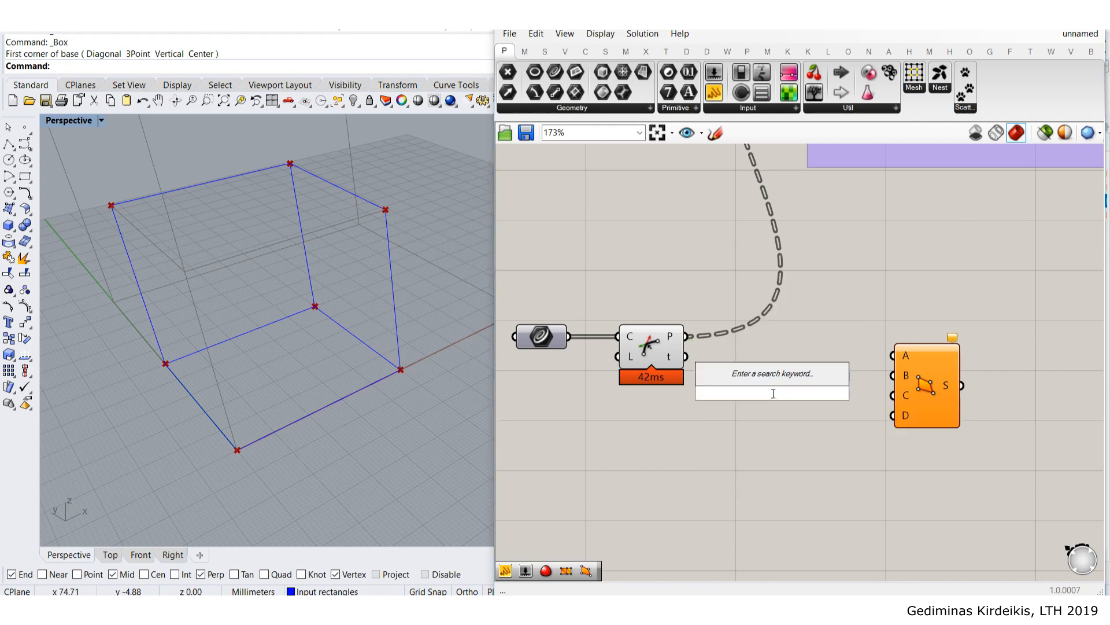
pyautogui.write('lis')
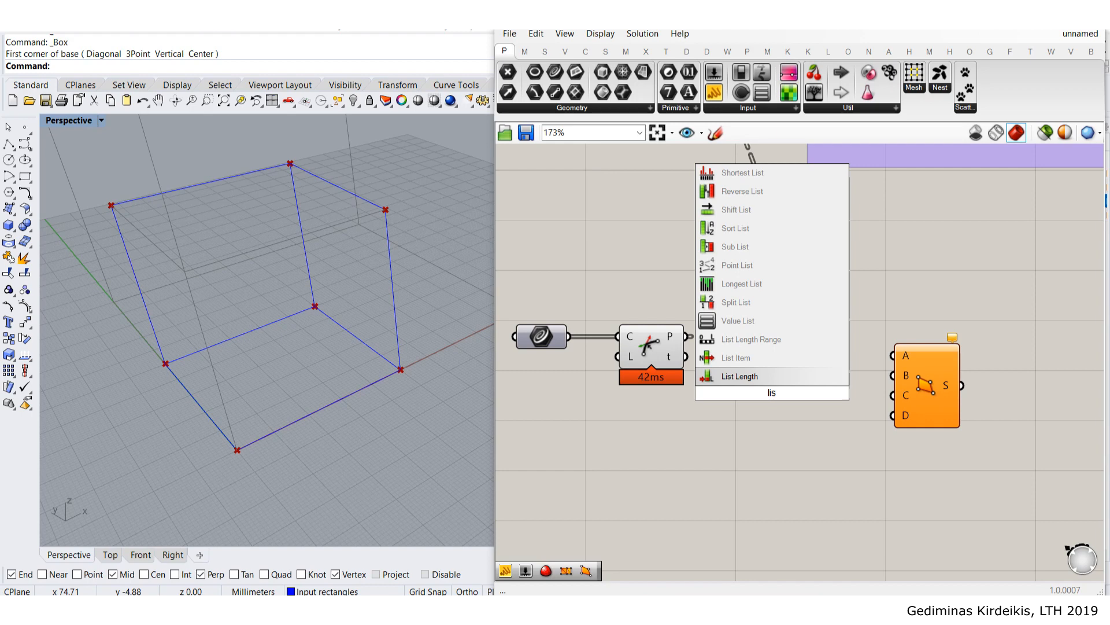
pyautogui.press('Up')
pyautogui.press('Return')
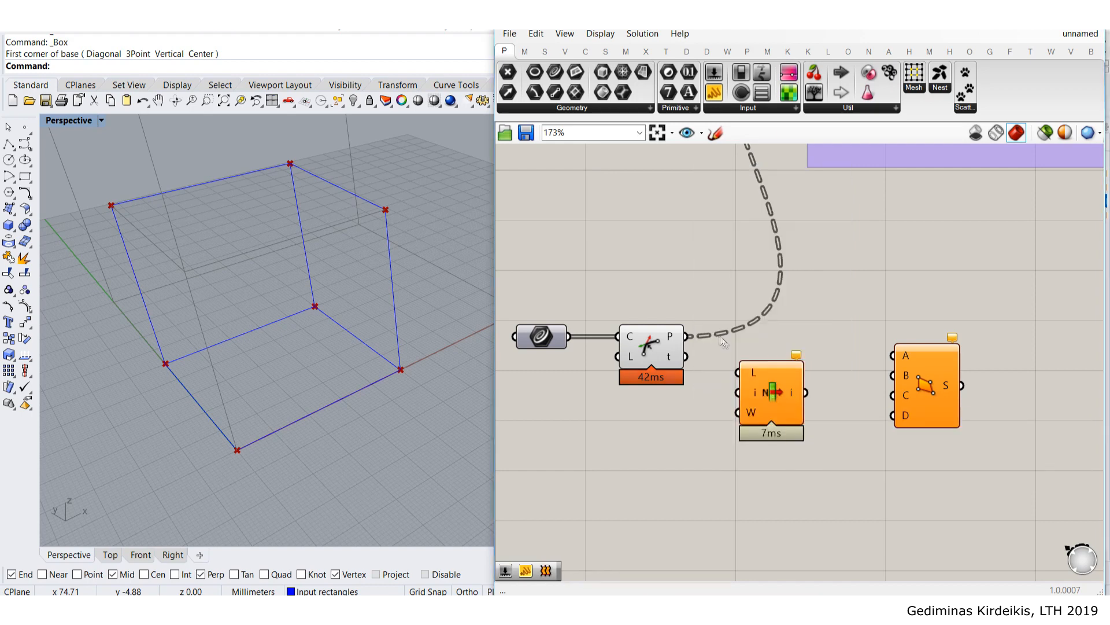
pyautogui.moveTo(753, 366); pyautogui.dragTo(741, 353)
pyautogui.scroll(1, 741, 352)
pyautogui.moveTo(676, 333); pyautogui.dragTo(724, 360)
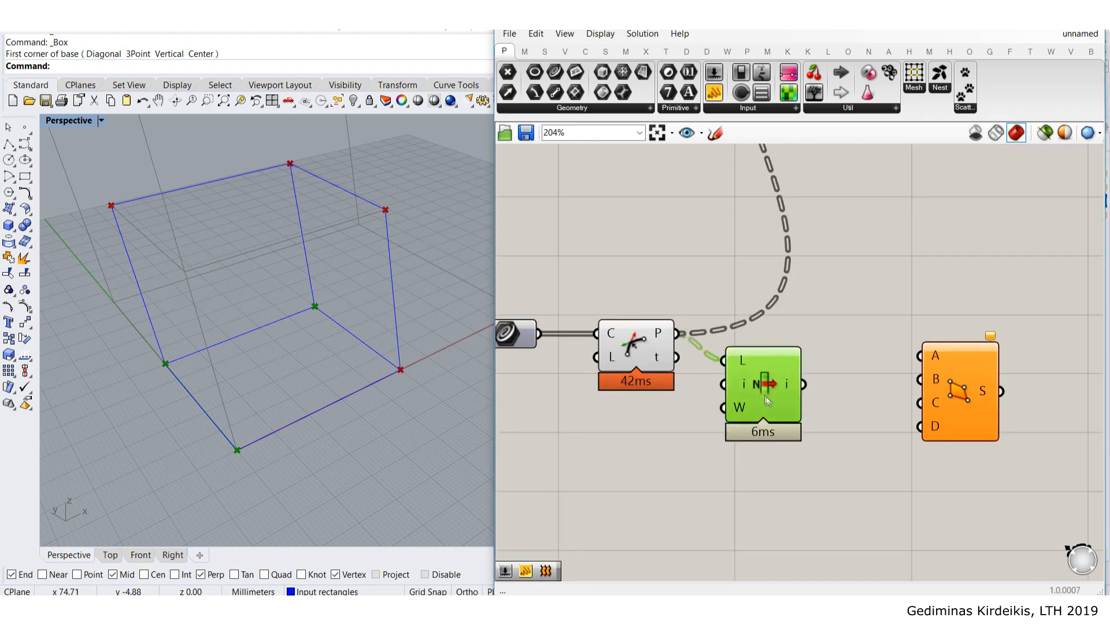
pyautogui.moveTo(767, 397); pyautogui.dragTo(814, 356)
# - Arrange List Item beside the 4Point Surface component and preview List Item's selected point
pyautogui.click(850, 280)
pyautogui.moveTo(861, 303); pyautogui.dragTo(794, 326, button='right')
pyautogui.moveTo(914, 423); pyautogui.dragTo(1047, 409)
pyautogui.click(866, 340)
pyautogui.moveTo(704, 380)
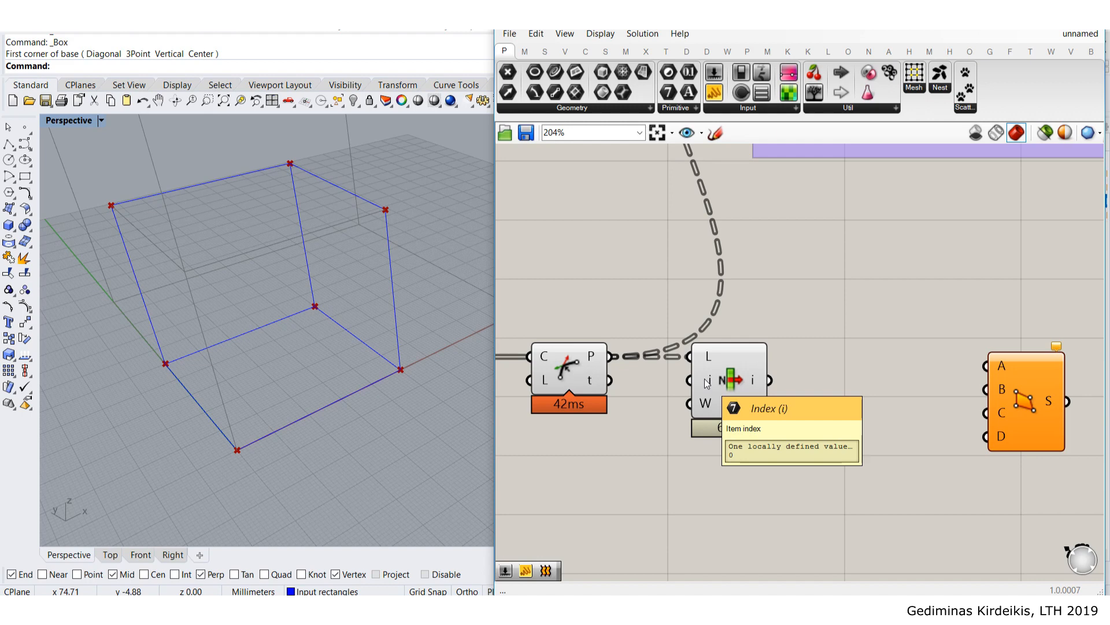
pyautogui.moveTo(600, 364)
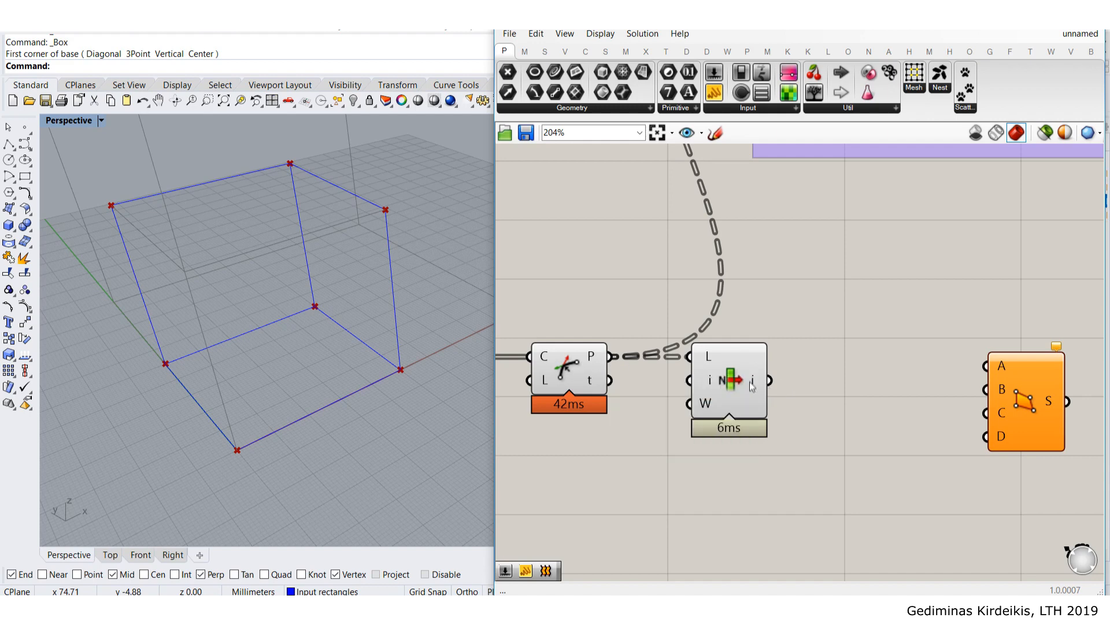
pyautogui.click(750, 383)
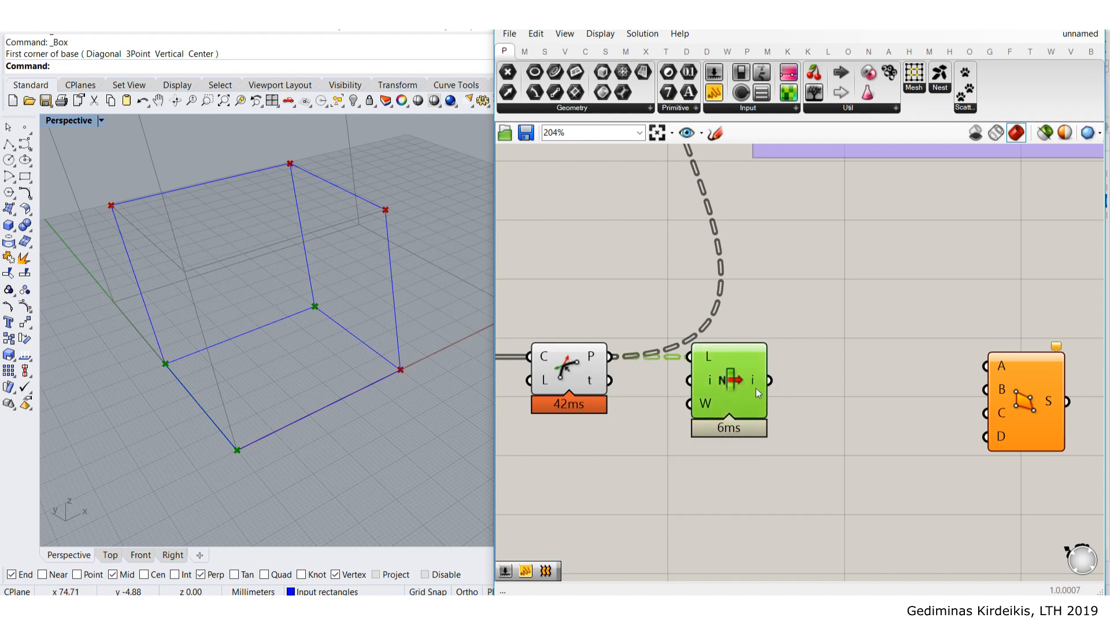
pyautogui.click(770, 391)
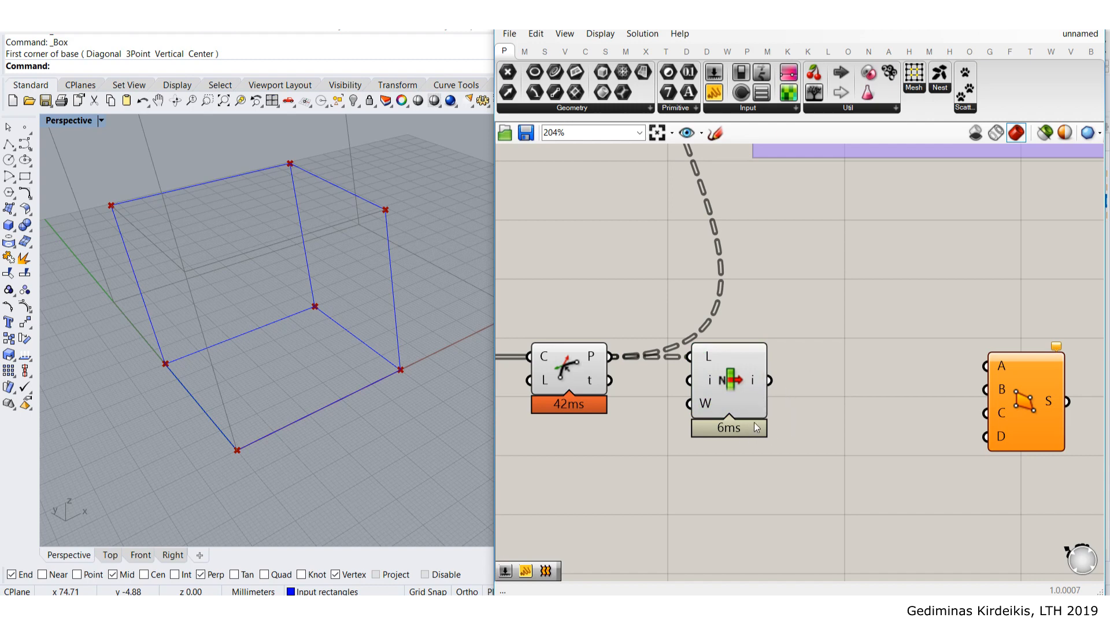
pyautogui.scroll(5, 748, 438)
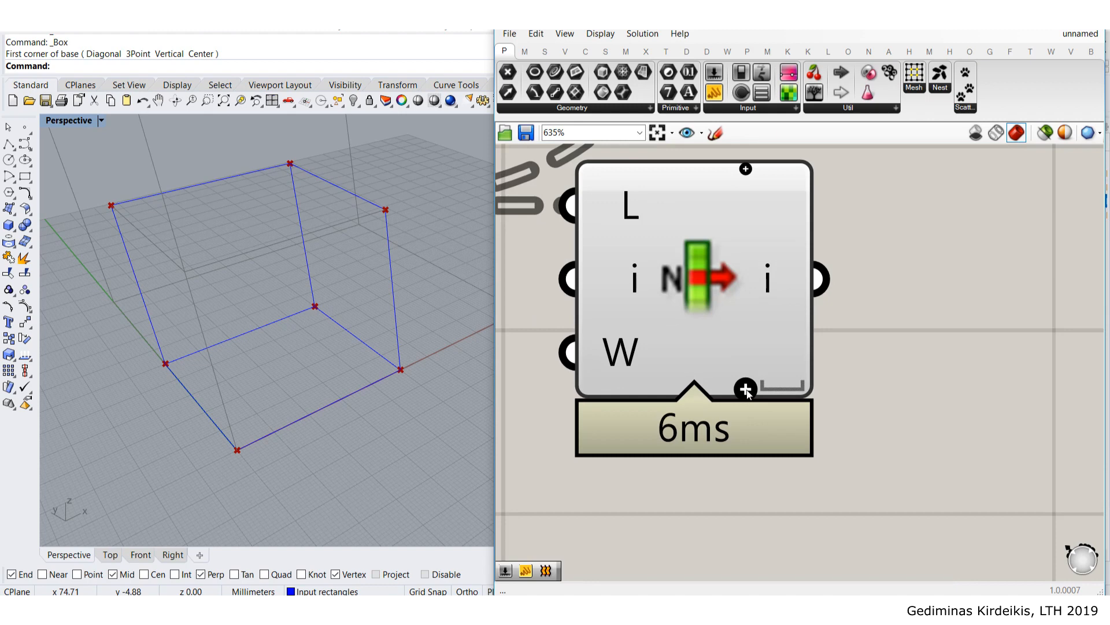
# - Add +1, +2 and +3 outputs to List Item so it has four corner outputs
pyautogui.click(745, 391)
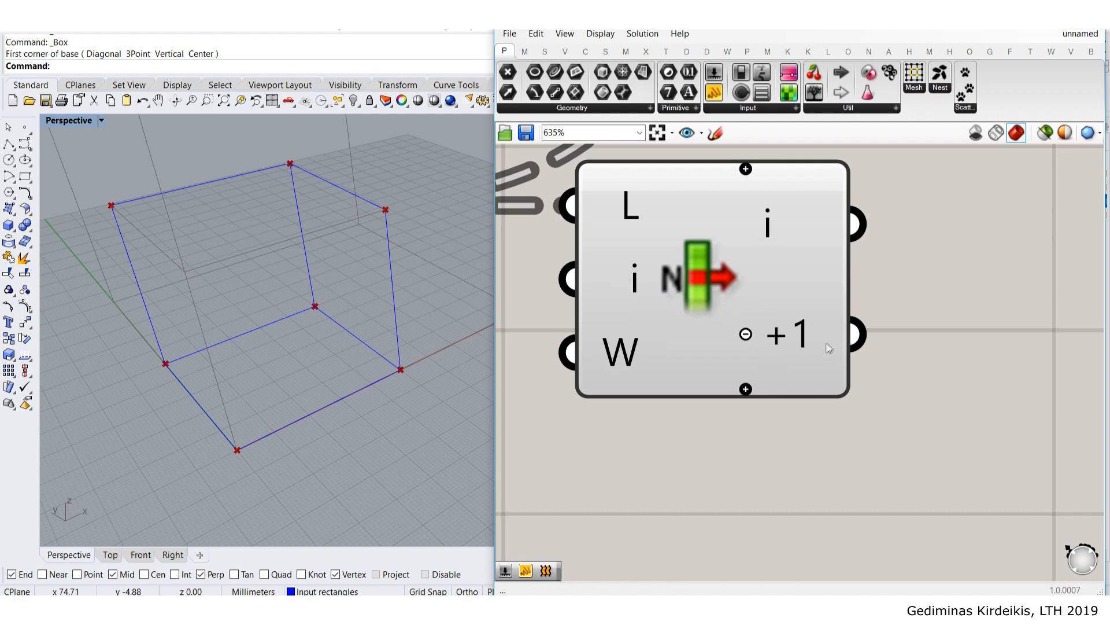
pyautogui.scroll(-2, 808, 347)
pyautogui.scroll(1, 783, 374)
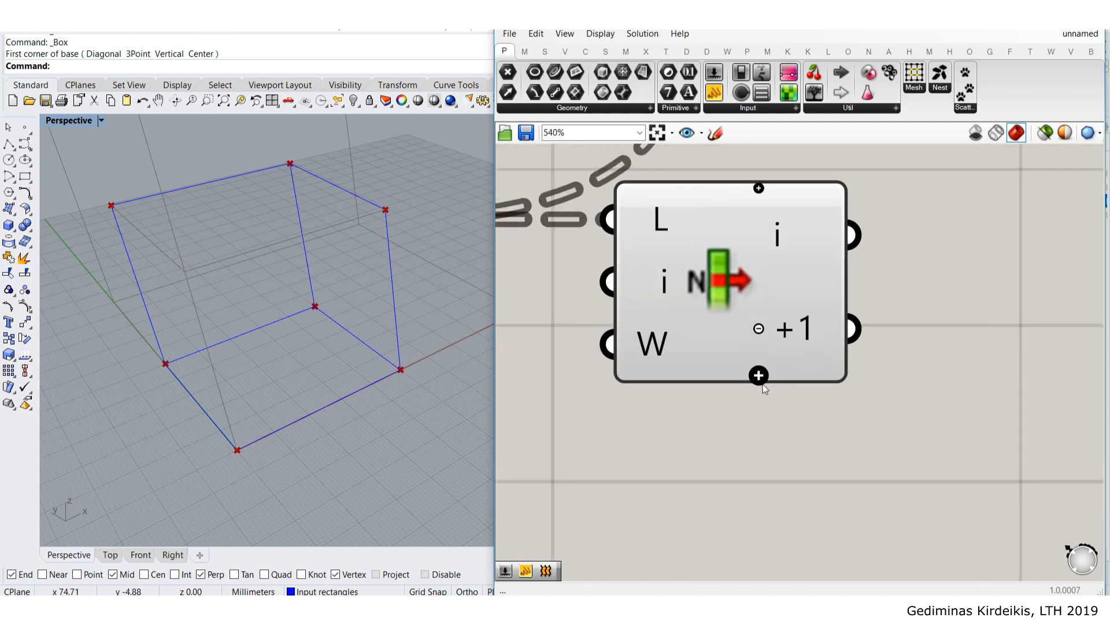
pyautogui.click(758, 376)
pyautogui.click(759, 376)
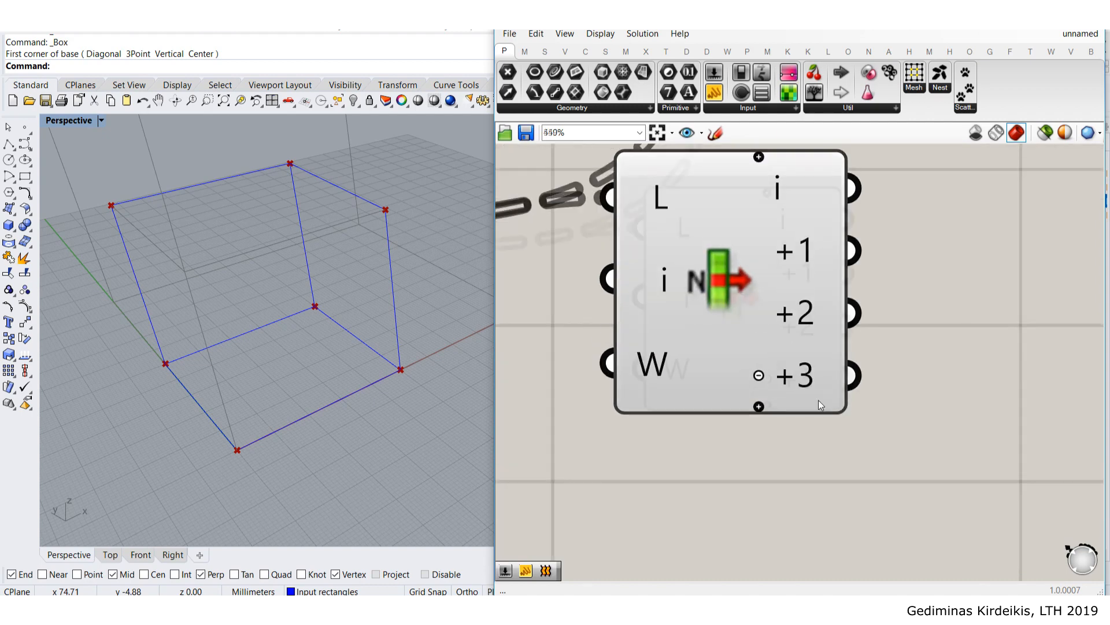
pyautogui.scroll(-2, 817, 403)
pyautogui.click(699, 322)
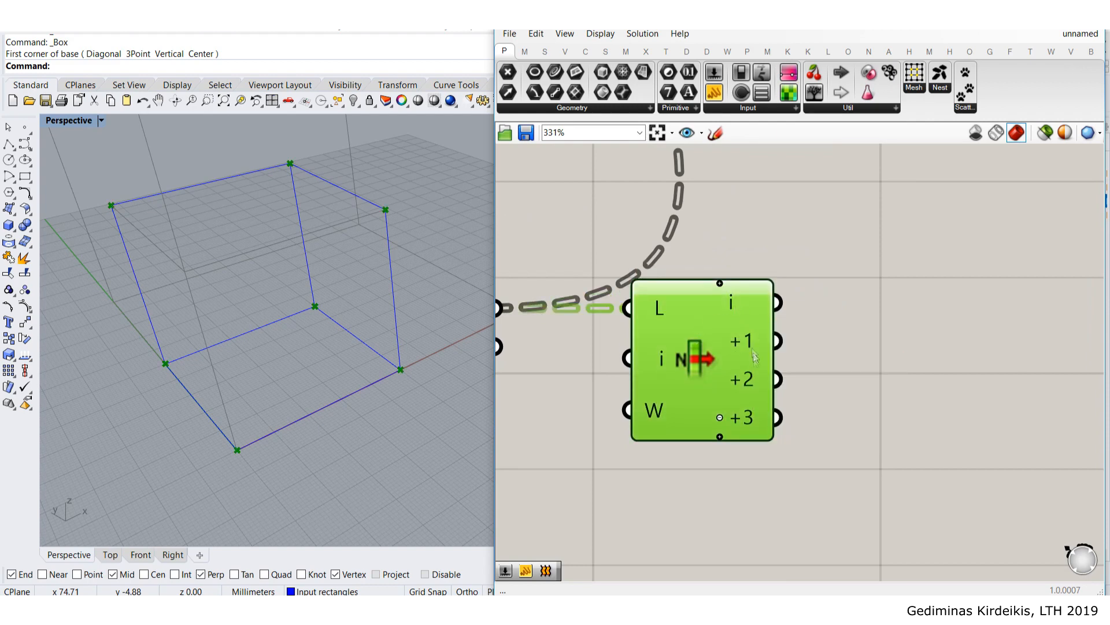
pyautogui.scroll(-3, 763, 424)
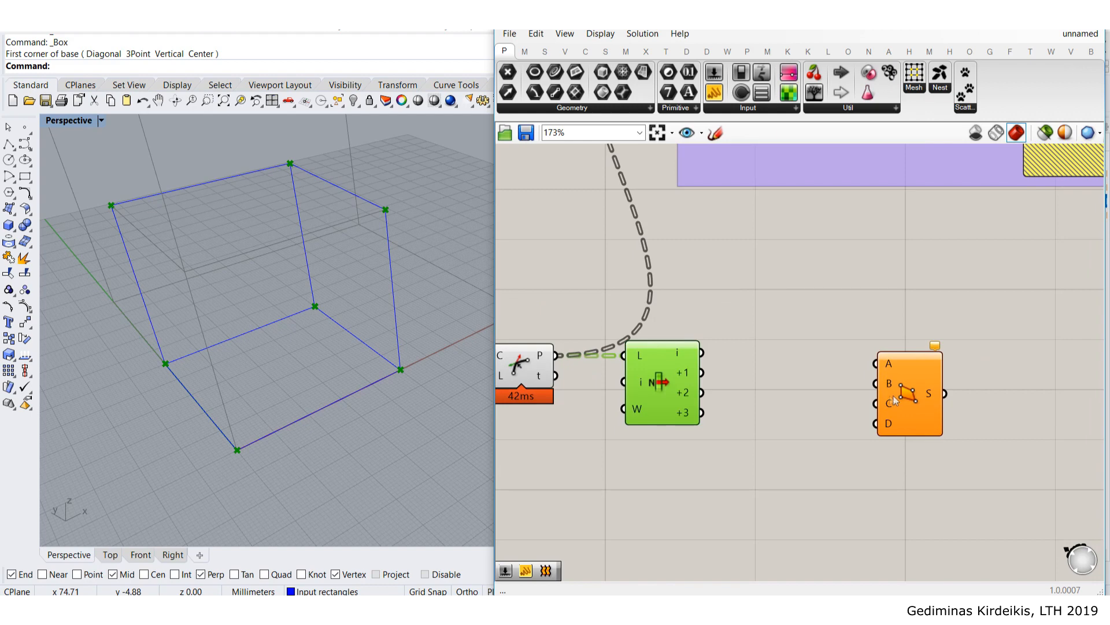
pyautogui.click(748, 385)
# - Wire List Item outputs i, +1, +2, +3 into 4Point Surface inputs A, B, C, D
pyautogui.scroll(2, 714, 364)
pyautogui.moveTo(692, 345); pyautogui.dragTo(747, 344)
pyautogui.moveTo(692, 379); pyautogui.dragTo(747, 376)
pyautogui.moveTo(692, 411); pyautogui.dragTo(747, 408)
pyautogui.moveTo(693, 444); pyautogui.dragTo(747, 441)
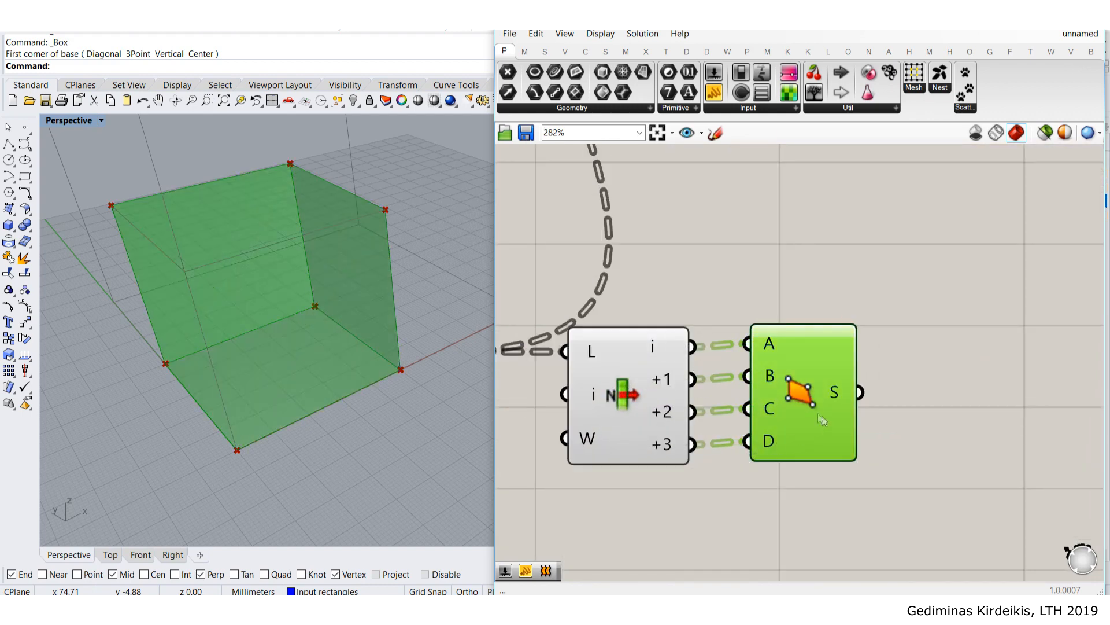
pyautogui.click(892, 347)
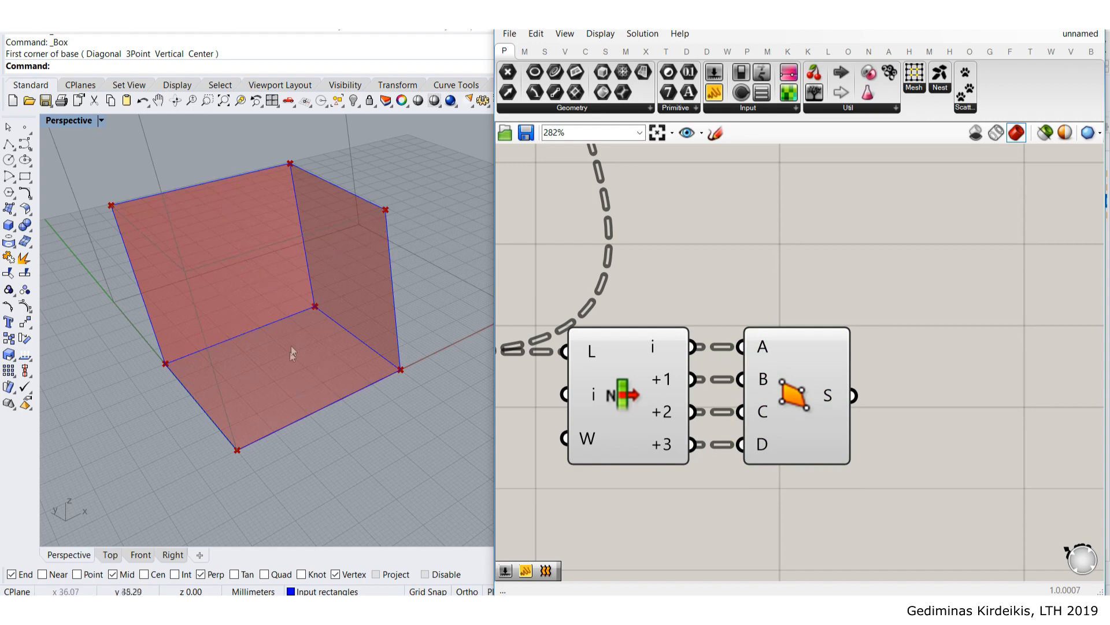
# - Disable Preview on the two point-producing components to hide the corner points
pyautogui.scroll(-2, 818, 274)
pyautogui.moveTo(800, 464); pyautogui.dragTo(639, 282)
pyautogui.middleClick(642, 281)
pyautogui.click(687, 235)
pyautogui.click(727, 212)
# - Select the 4Point Surface to preview surfaces across the cube's three faces
pyautogui.moveTo(976, 312); pyautogui.dragTo(718, 336, button='right')
pyautogui.click(679, 320)
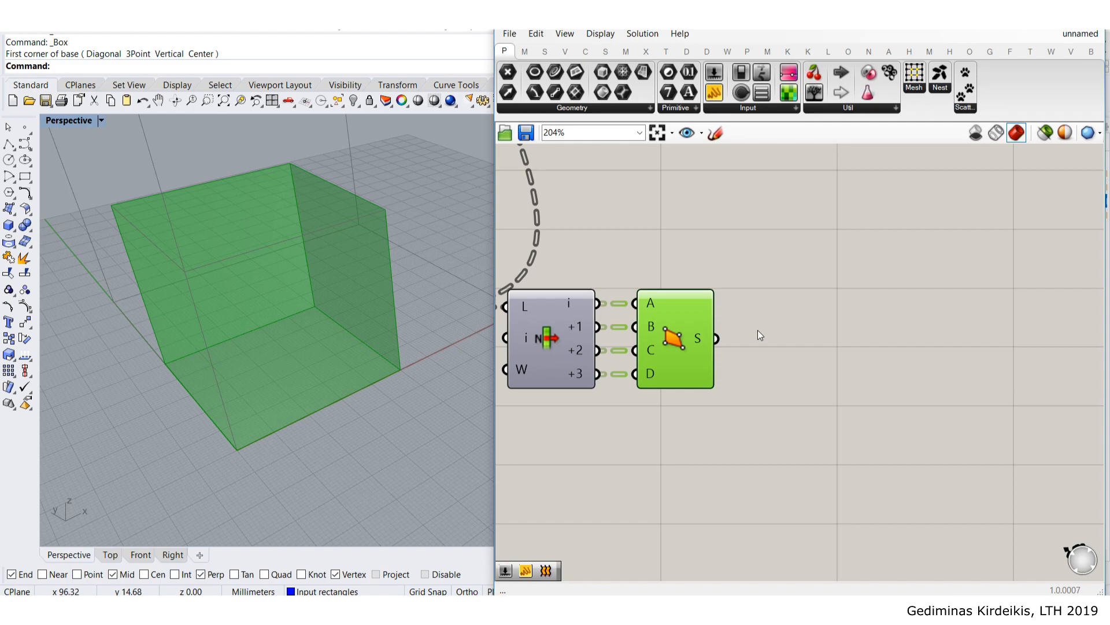
pyautogui.scroll(-3, 758, 330)
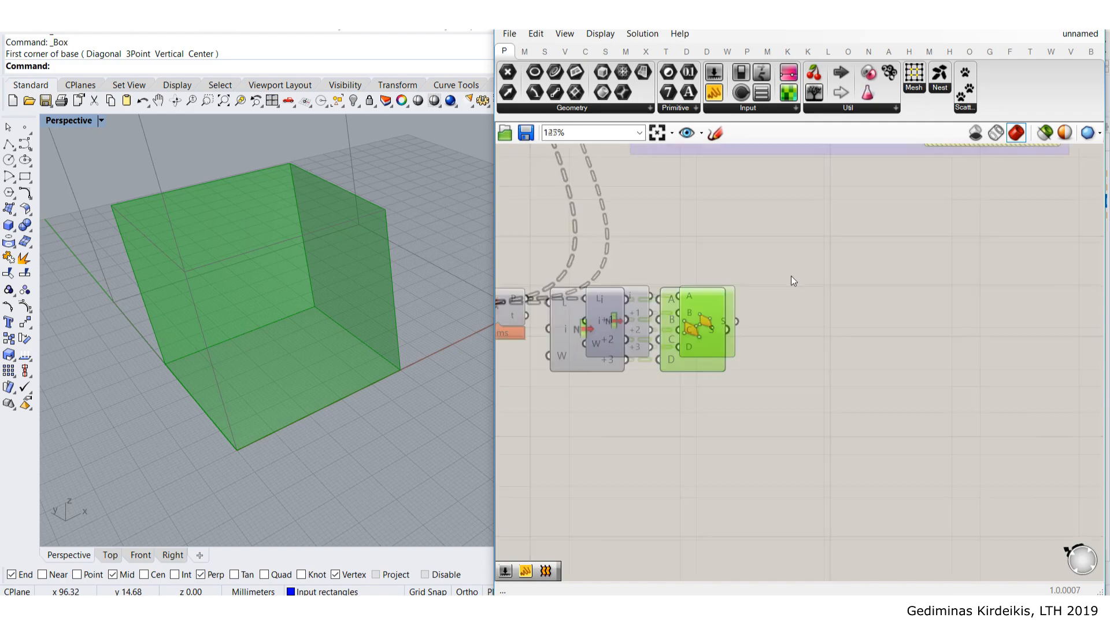
pyautogui.scroll(3, 727, 293)
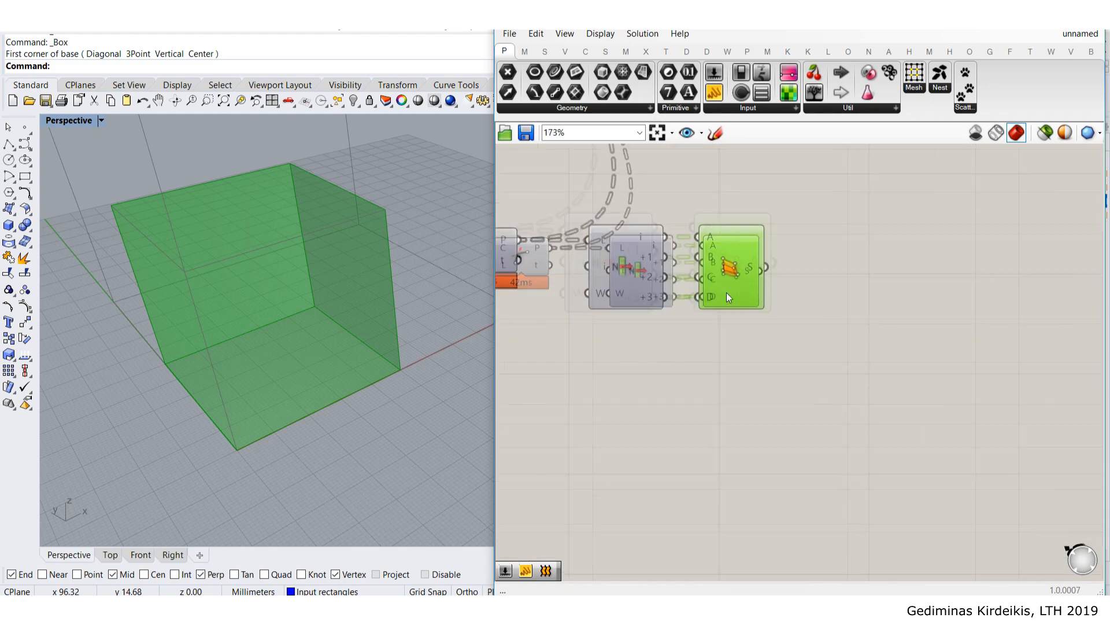
pyautogui.moveTo(918, 279); pyautogui.dragTo(827, 258, button='right')
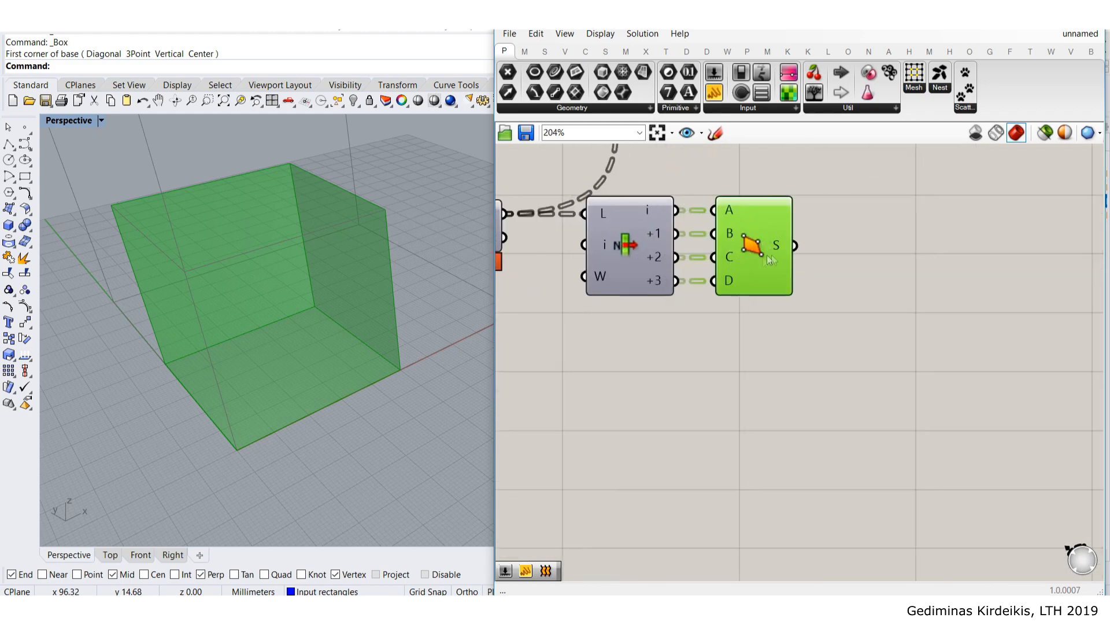
pyautogui.click(909, 273)
pyautogui.moveTo(909, 273); pyautogui.dragTo(879, 307, button='right')
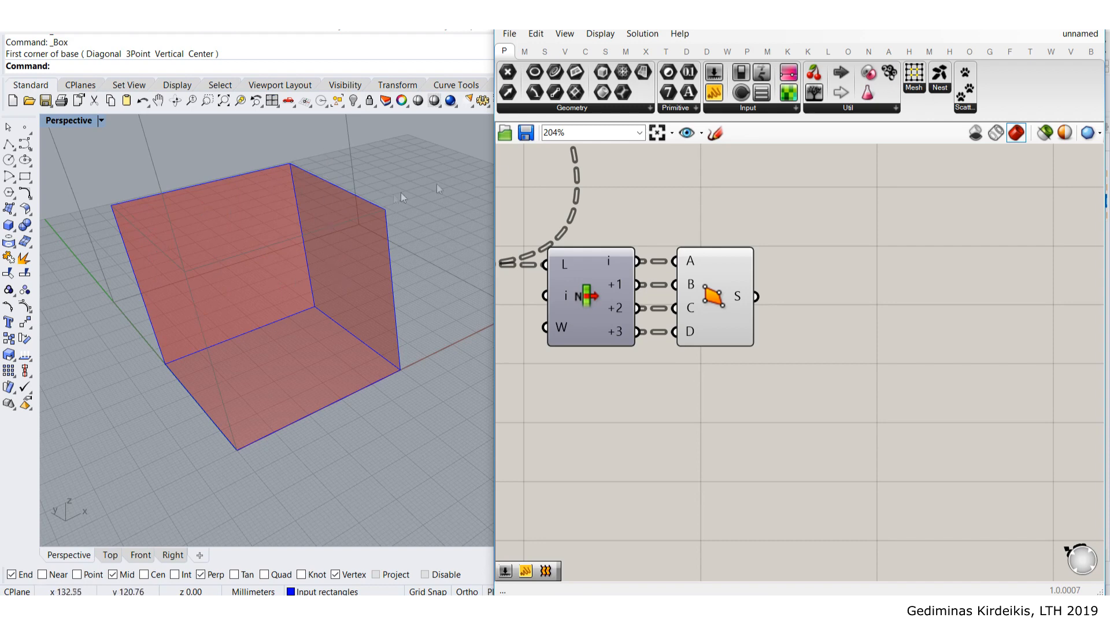
# - Add a Mesh FromPoints component from the Mesh tab's Util panel to the canvas
pyautogui.click(769, 53)
pyautogui.click(727, 52)
pyautogui.click(626, 52)
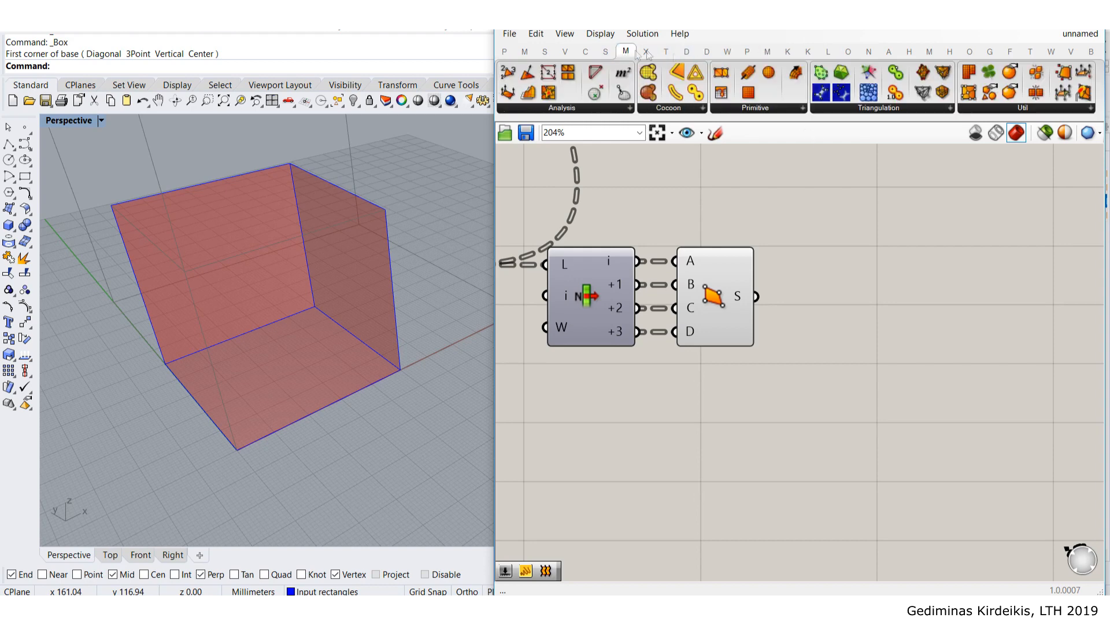
pyautogui.click(1006, 108)
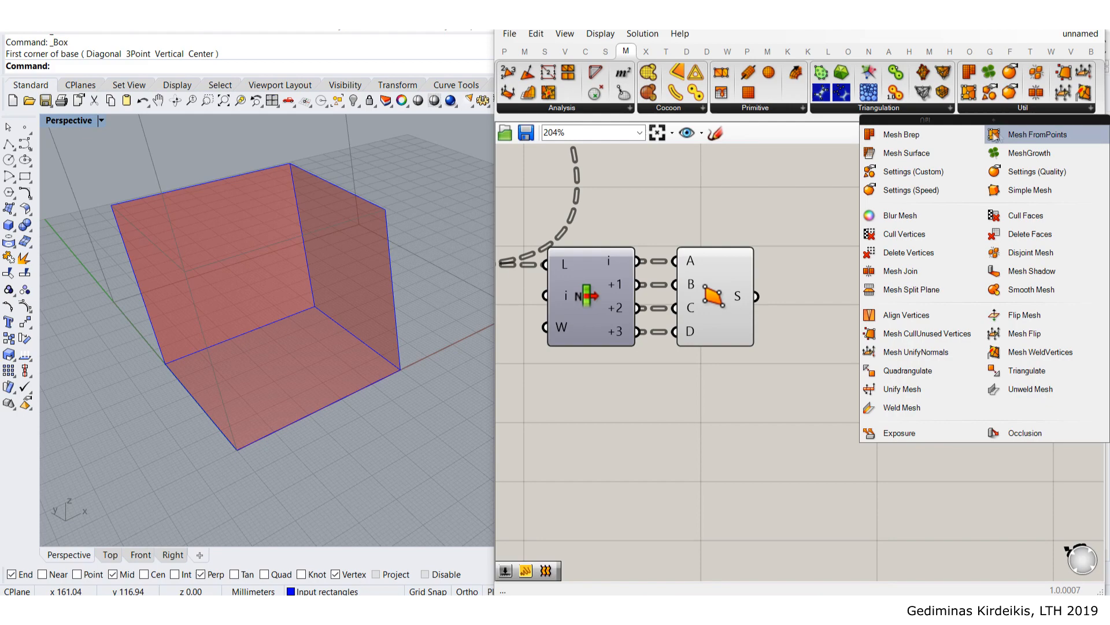
pyautogui.click(1032, 141)
pyautogui.click(960, 364)
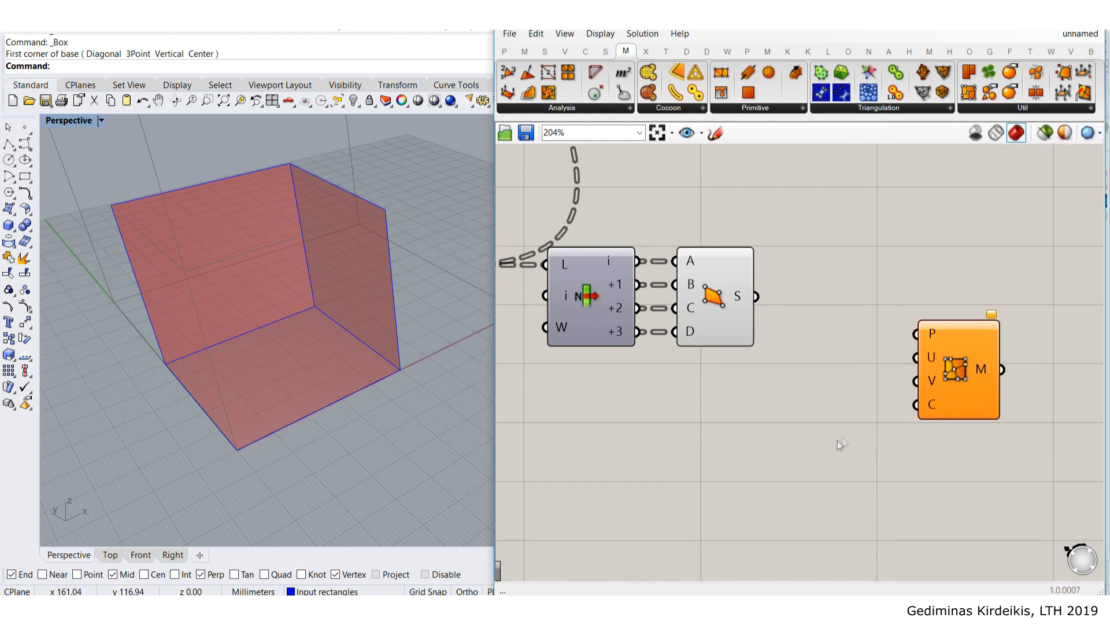
# - Position the Mesh FromPoints component to the right of the 4Point Surface
pyautogui.moveTo(838, 442); pyautogui.dragTo(839, 310, button='right')
pyautogui.moveTo(944, 248); pyautogui.dragTo(957, 341)
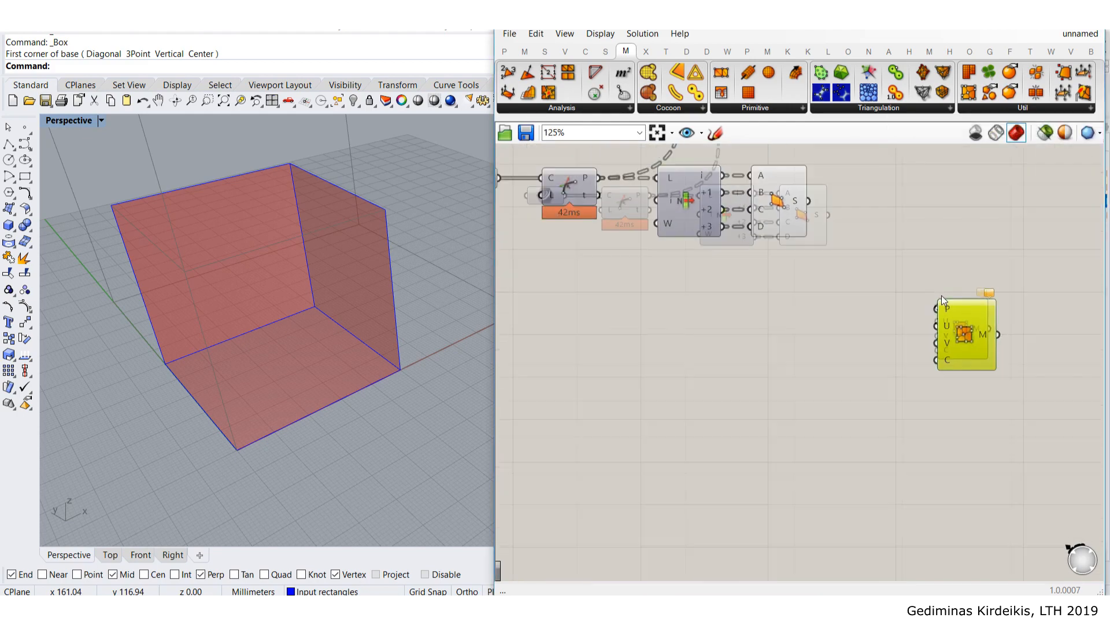
pyautogui.scroll(-3, 914, 260)
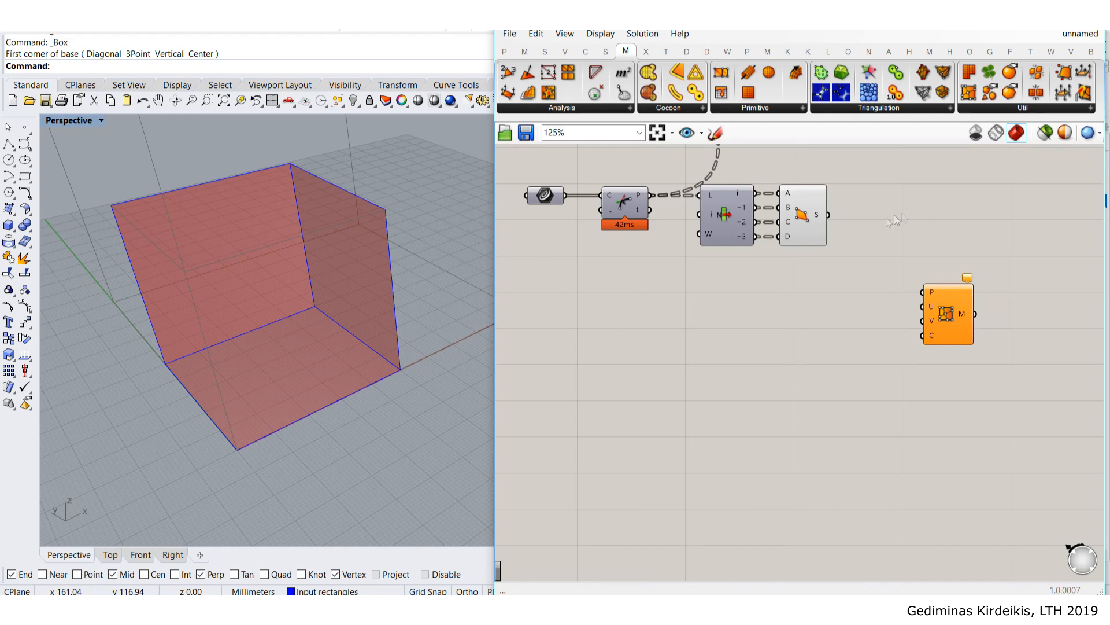
pyautogui.moveTo(894, 214); pyautogui.dragTo(848, 253, button='right')
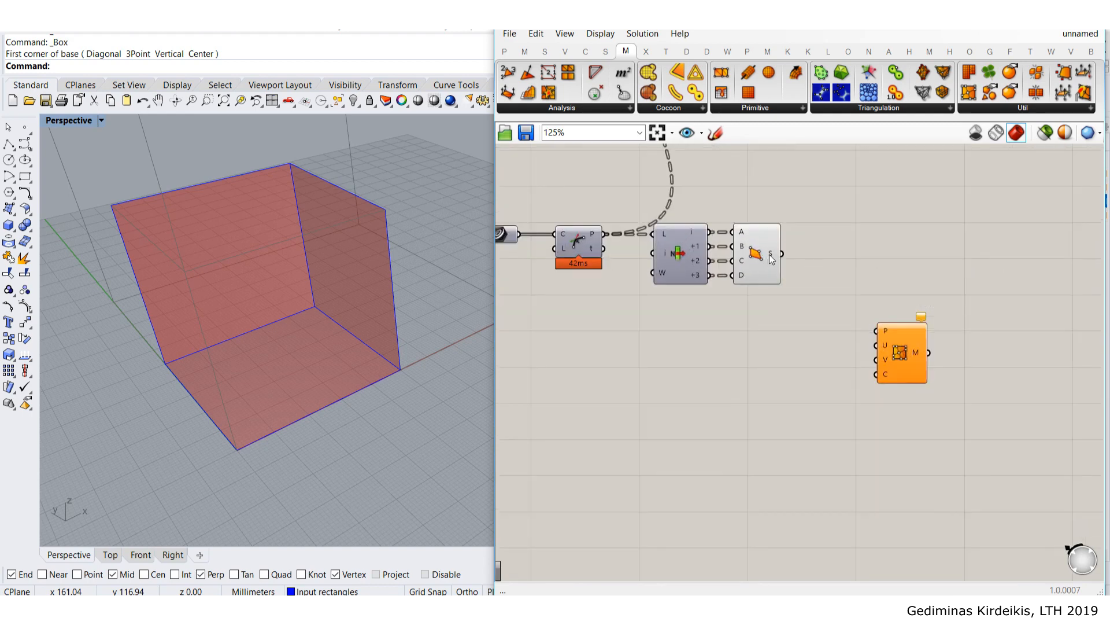
pyautogui.moveTo(884, 324); pyautogui.dragTo(960, 310)
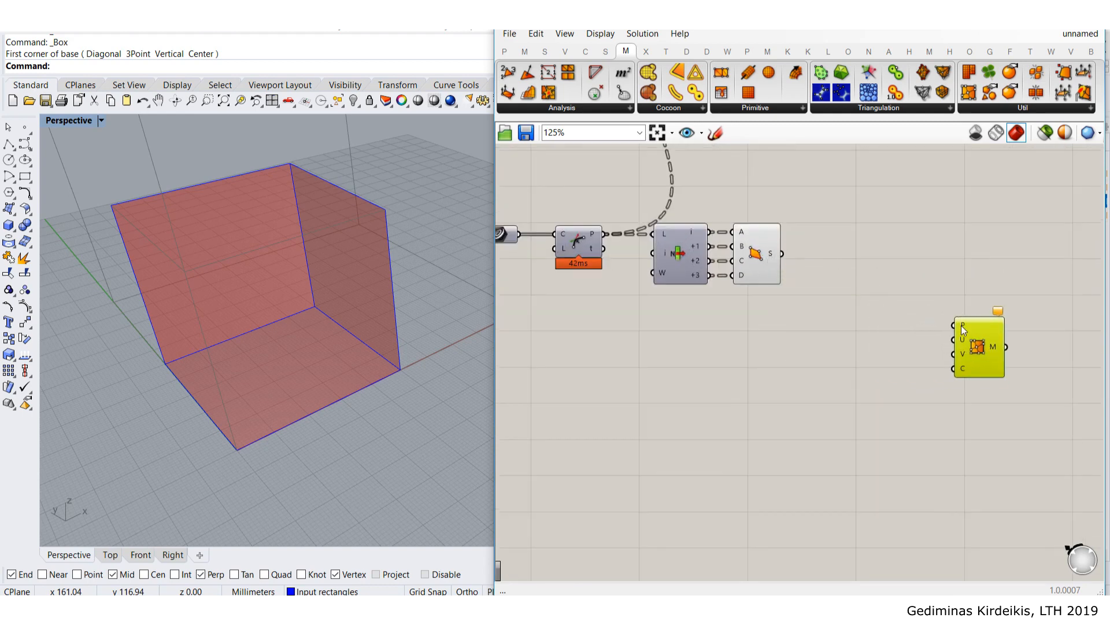
pyautogui.moveTo(961, 327)
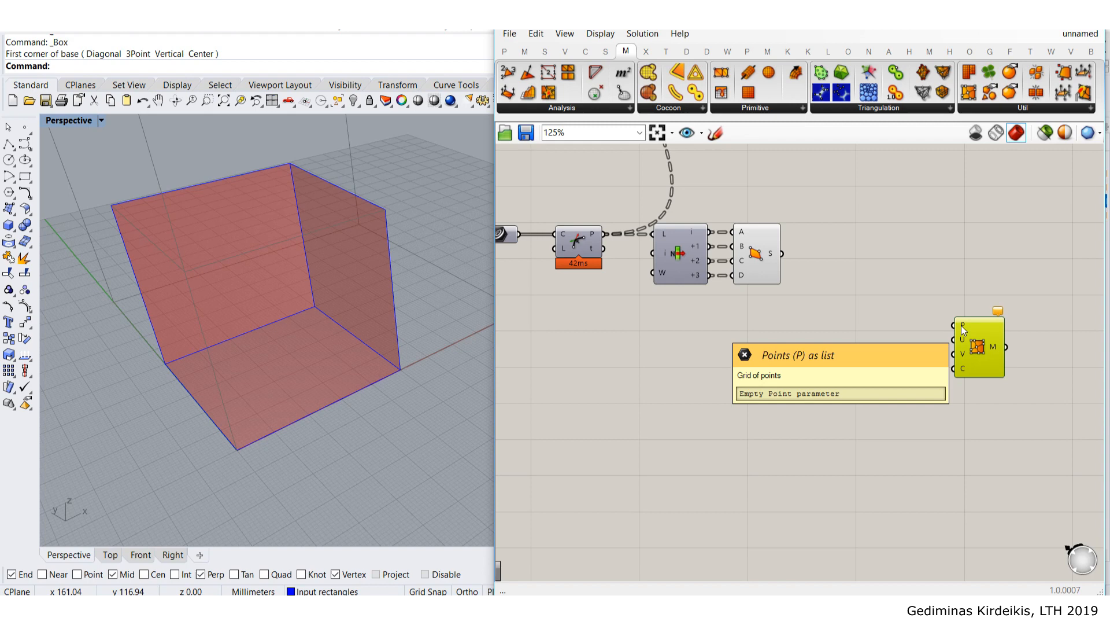
pyautogui.moveTo(772, 260)
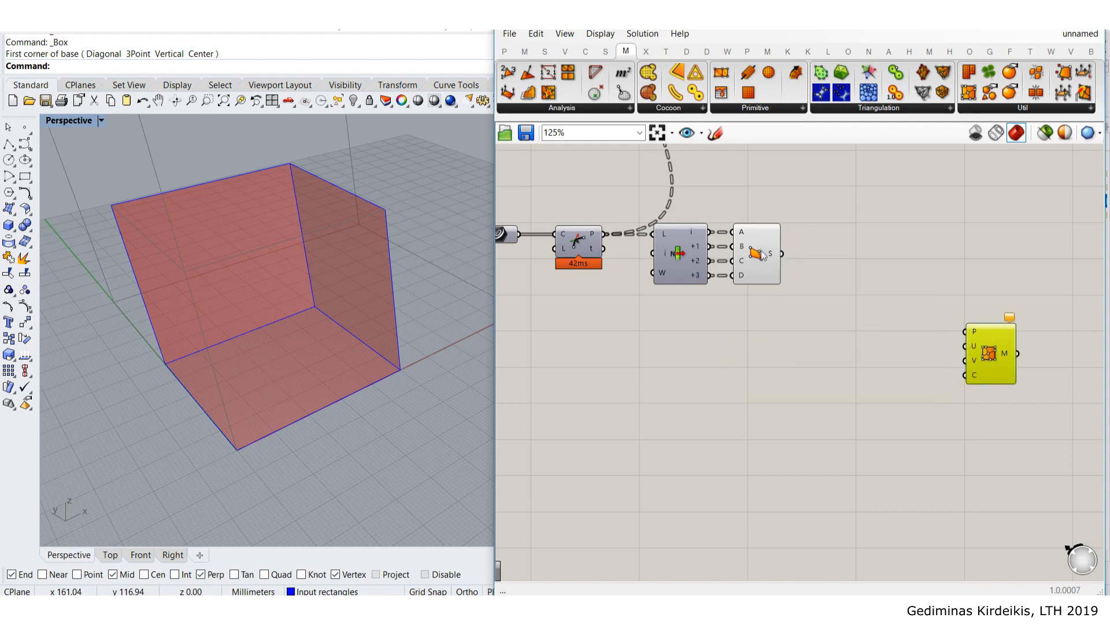
# - Add a Divide Surface component and feed the four-point surface into it
pyautogui.doubleClick(851, 322)
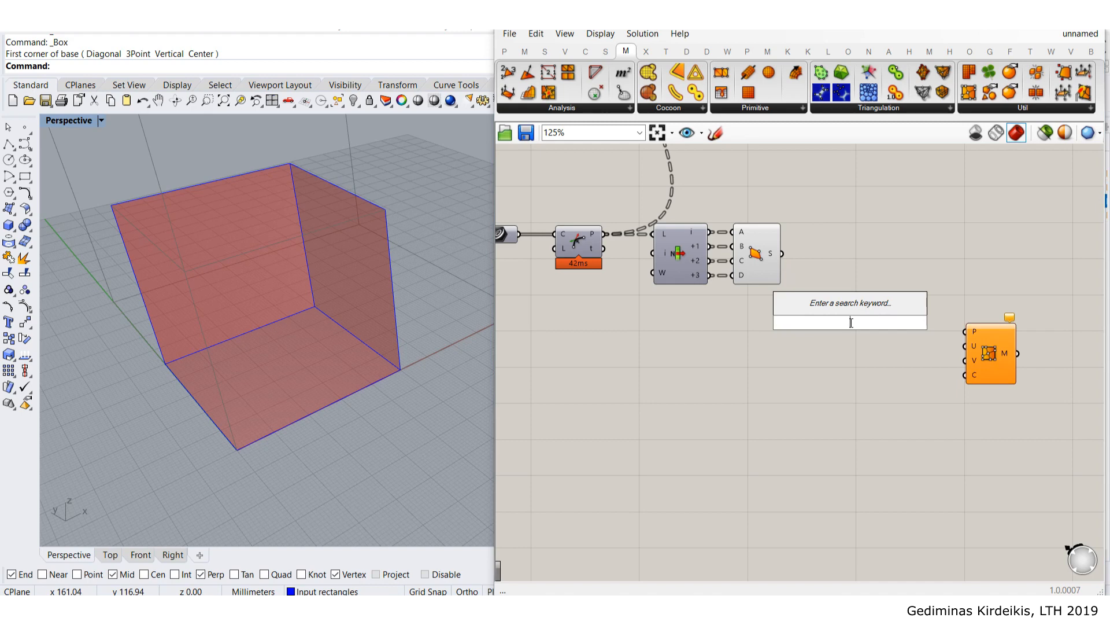
pyautogui.write('divid')
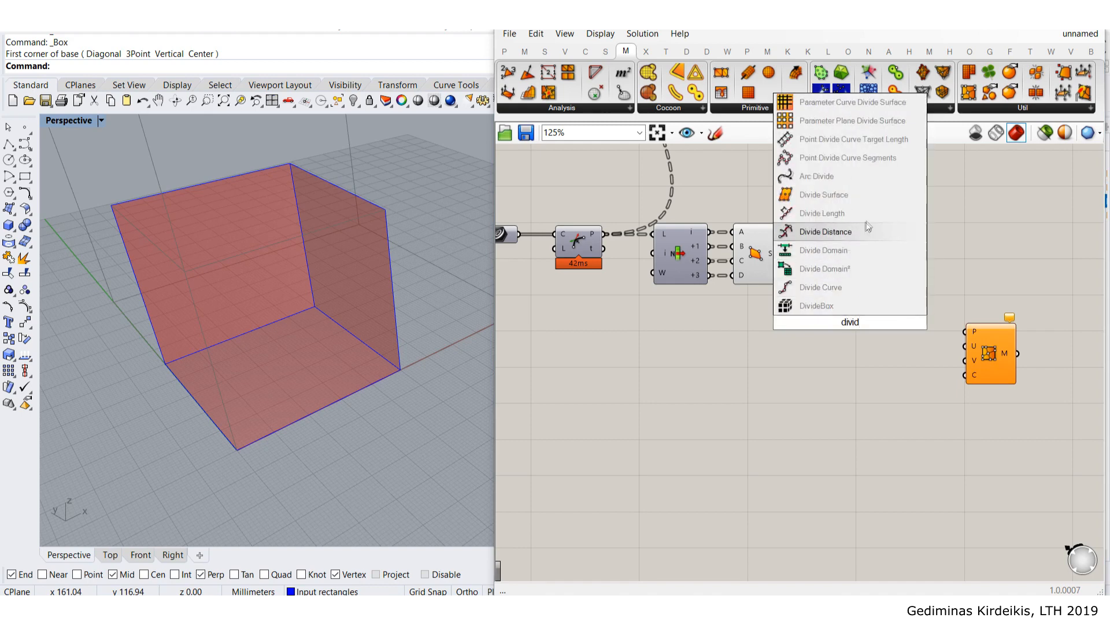
pyautogui.click(871, 193)
pyautogui.click(851, 325)
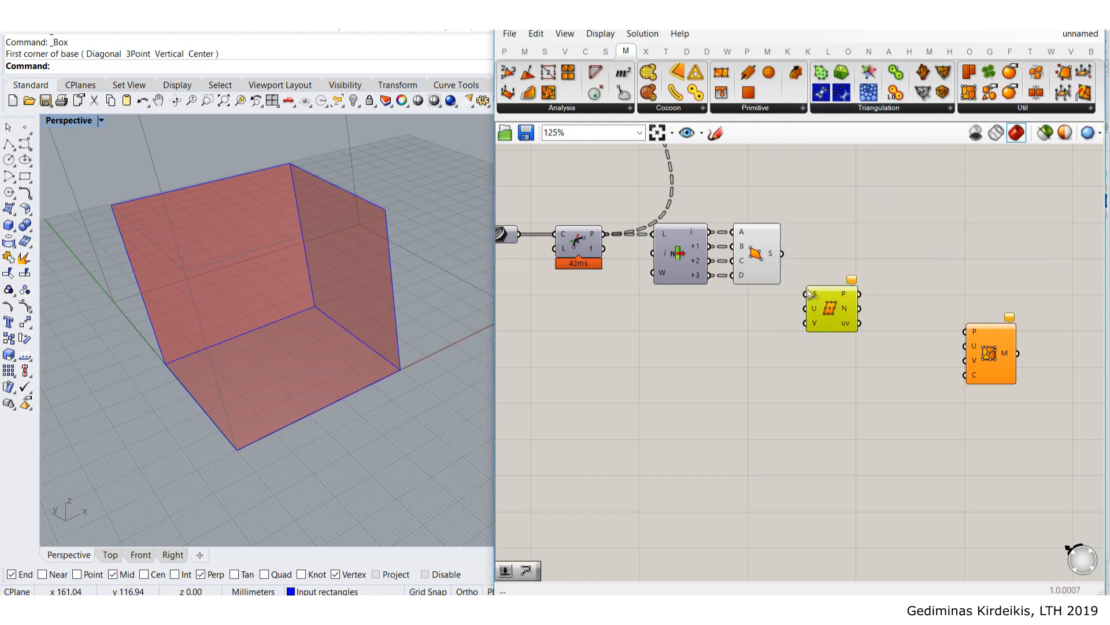
pyautogui.scroll(3, 849, 312)
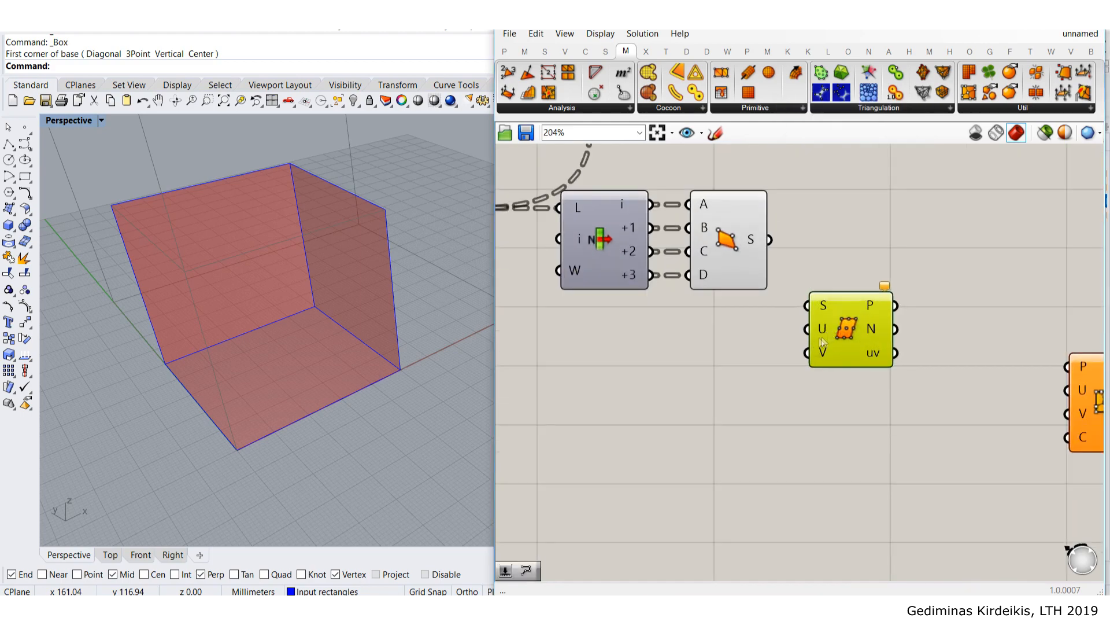
pyautogui.moveTo(846, 355); pyautogui.dragTo(851, 339)
pyautogui.moveTo(771, 239); pyautogui.dragTo(812, 289)
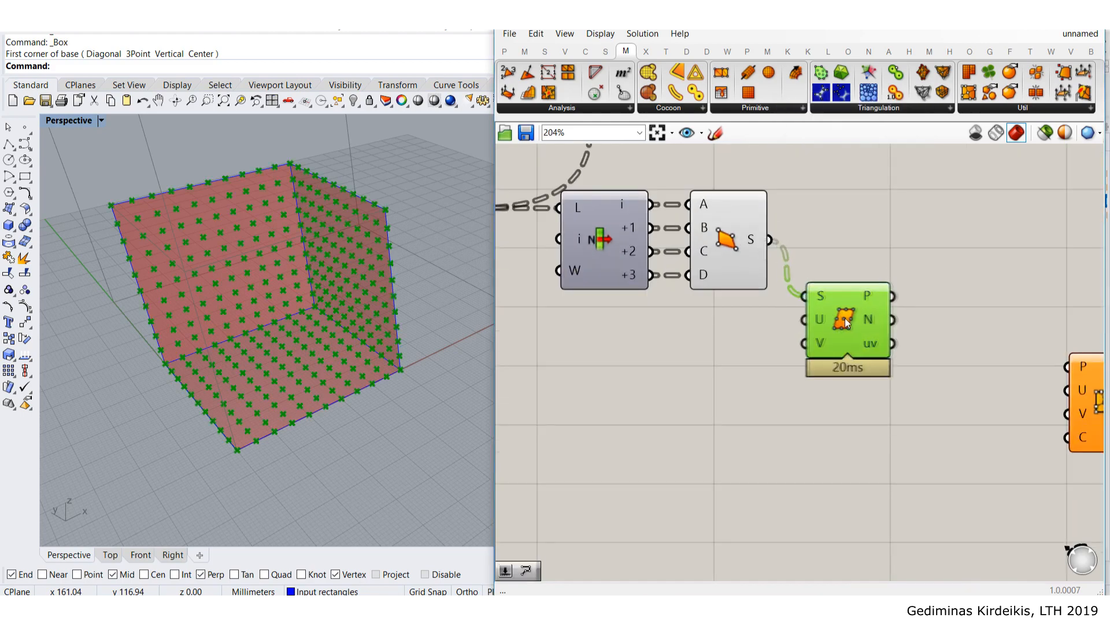
pyautogui.moveTo(785, 387); pyautogui.dragTo(825, 348, button='right')
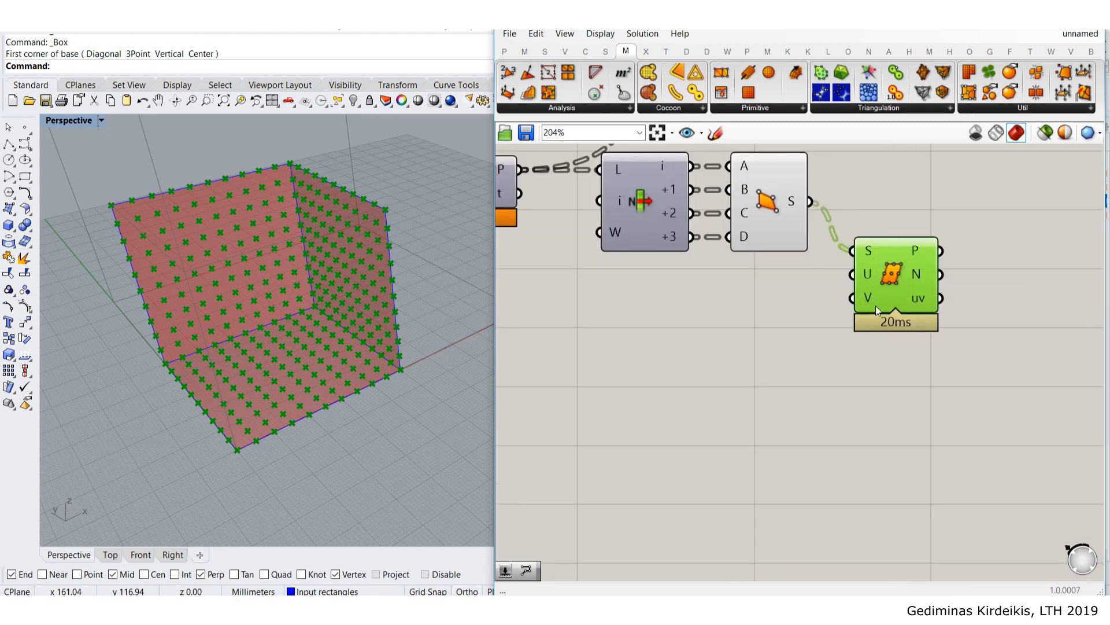
# - Add a number slider at 11 and wire it to both U and V counts
pyautogui.doubleClick(755, 318)
pyautogui.write('11')
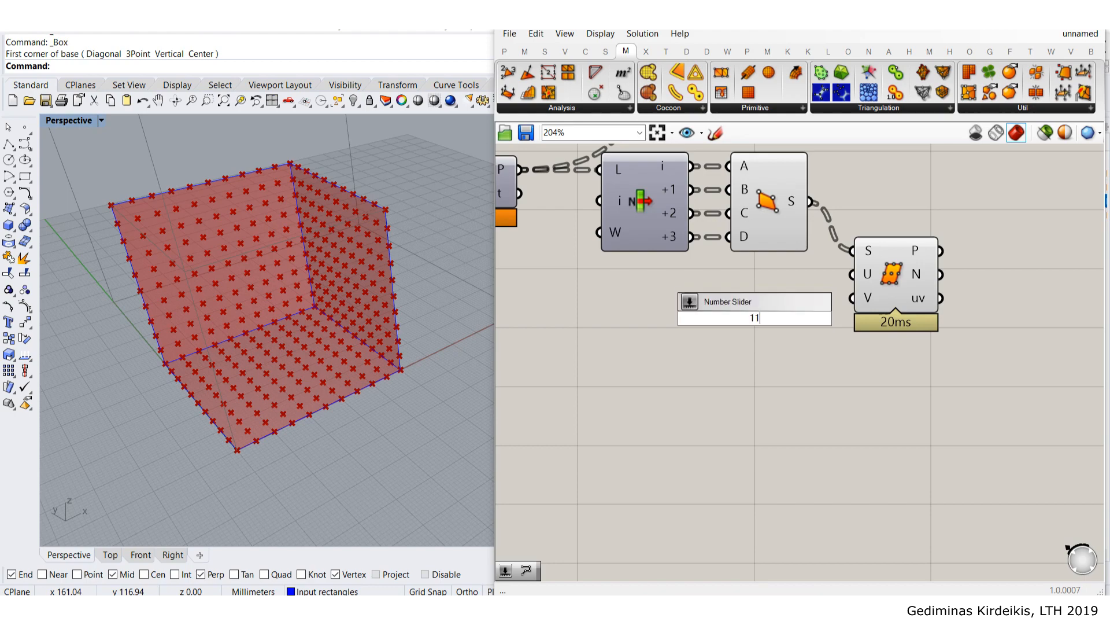
pyautogui.press('Return')
pyautogui.moveTo(776, 317); pyautogui.dragTo(745, 293)
pyautogui.moveTo(808, 306); pyautogui.dragTo(850, 314)
pyautogui.moveTo(802, 304); pyautogui.dragTo(742, 311)
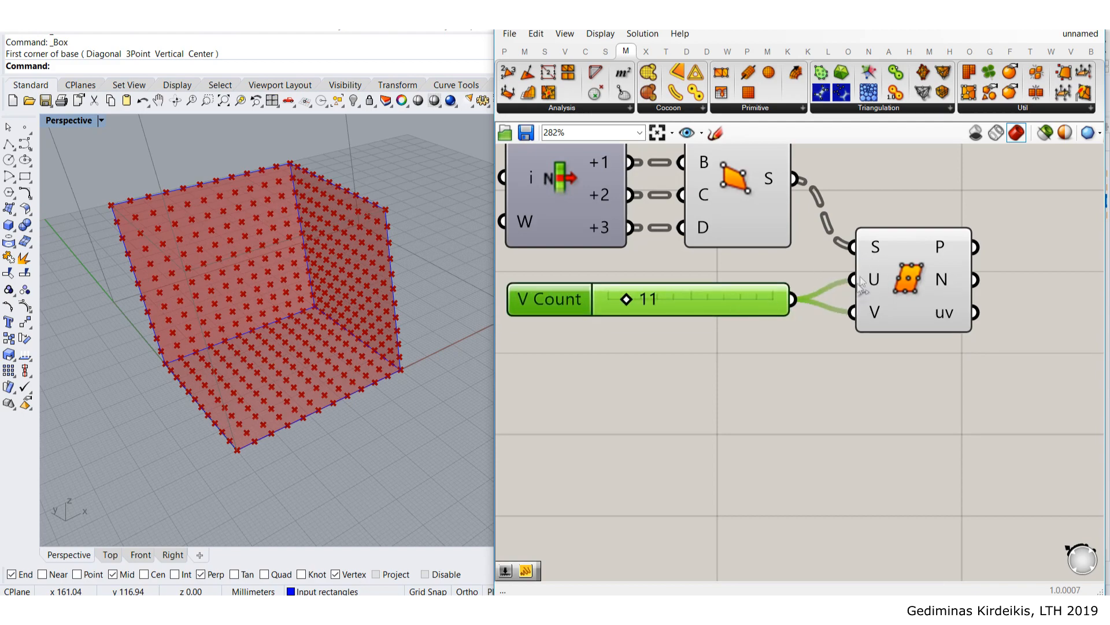
# - Rearrange the slider and Divide Surface, then raise the V Count slider to 13
pyautogui.scroll(-2, 872, 333)
pyautogui.moveTo(873, 335); pyautogui.dragTo(868, 241, button='right')
pyautogui.moveTo(776, 224); pyautogui.dragTo(764, 272)
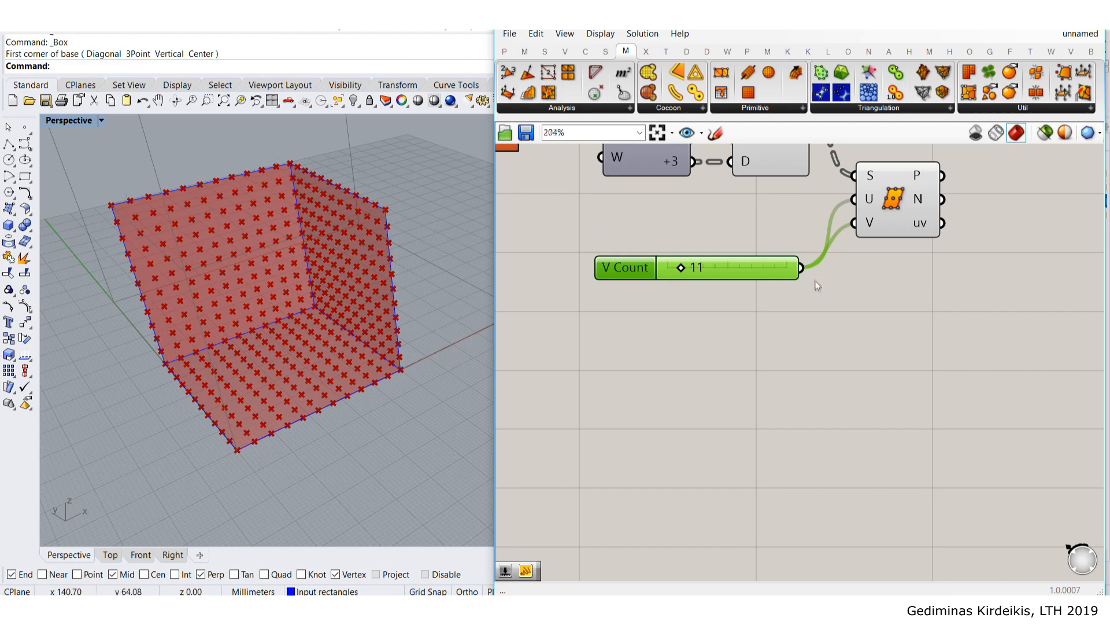
pyautogui.scroll(-2, 817, 277)
pyautogui.moveTo(879, 258); pyautogui.dragTo(826, 296, button='right')
pyautogui.moveTo(827, 255); pyautogui.dragTo(845, 250)
pyautogui.click(856, 195)
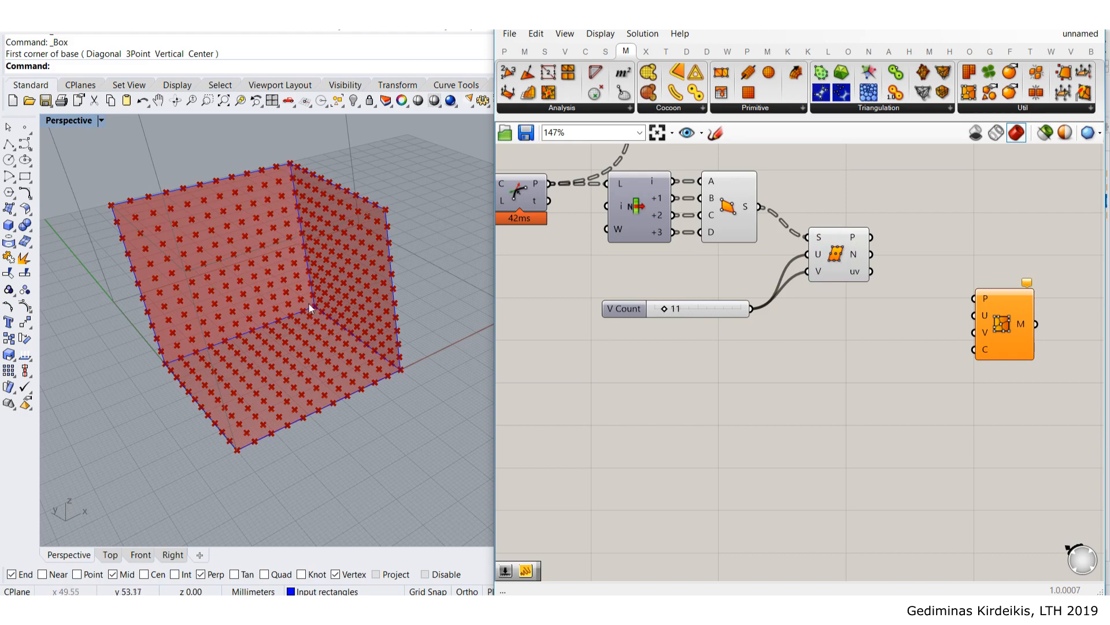
pyautogui.scroll(3, 309, 304)
pyautogui.scroll(-3, 307, 316)
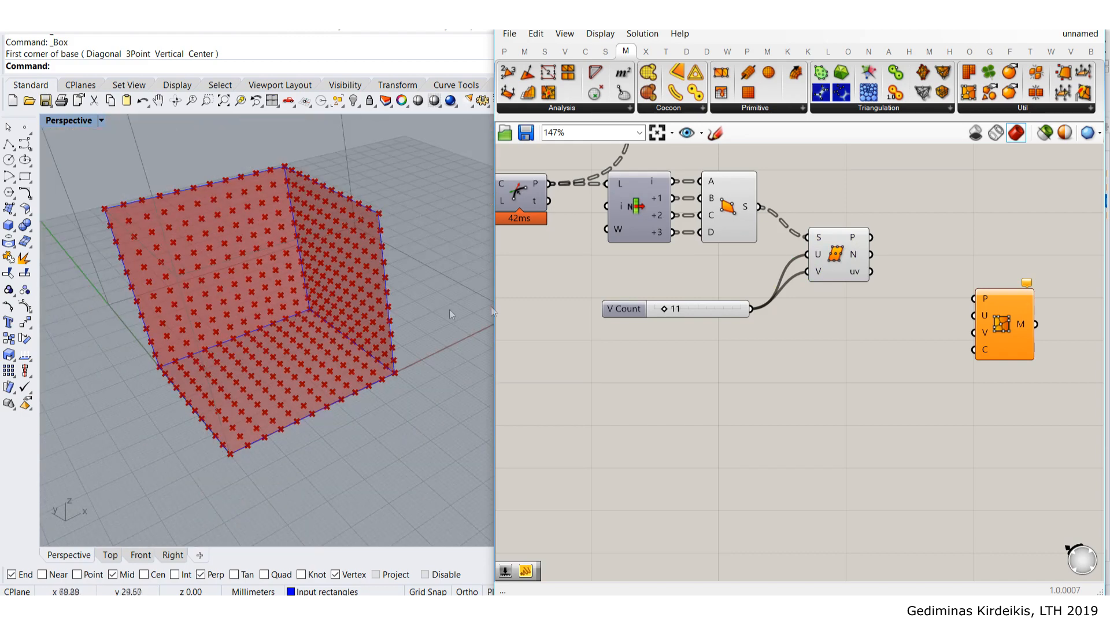
pyautogui.scroll(1, 816, 379)
pyautogui.moveTo(636, 307); pyautogui.dragTo(705, 295)
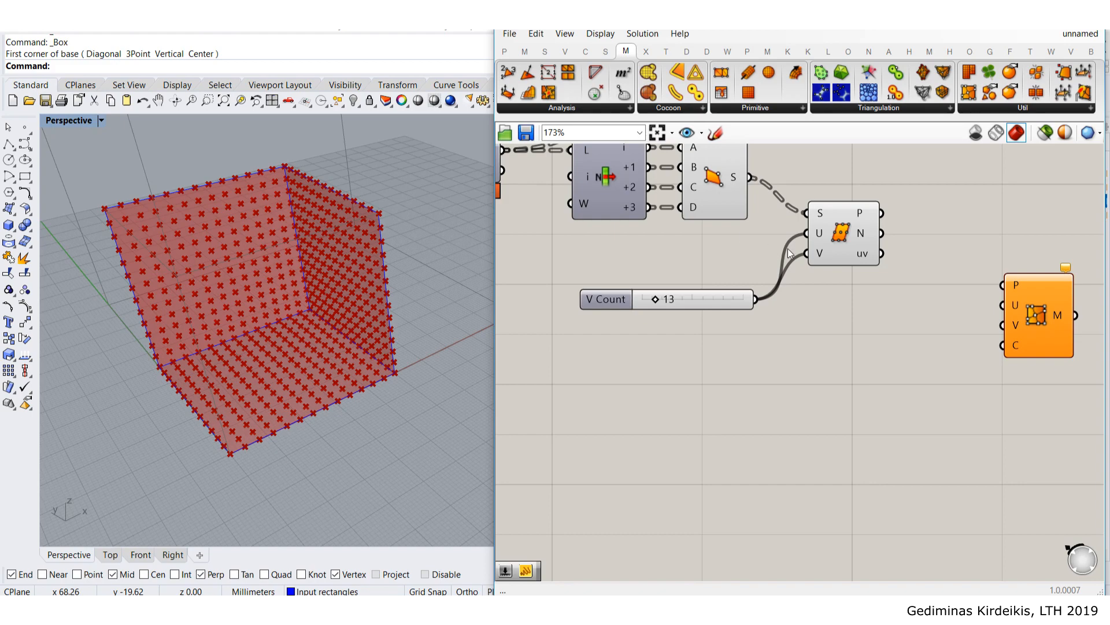
# - Feed the Divide Surface points into the Mesh FromPoints P input
pyautogui.moveTo(840, 255); pyautogui.dragTo(860, 187)
pyautogui.click(928, 275)
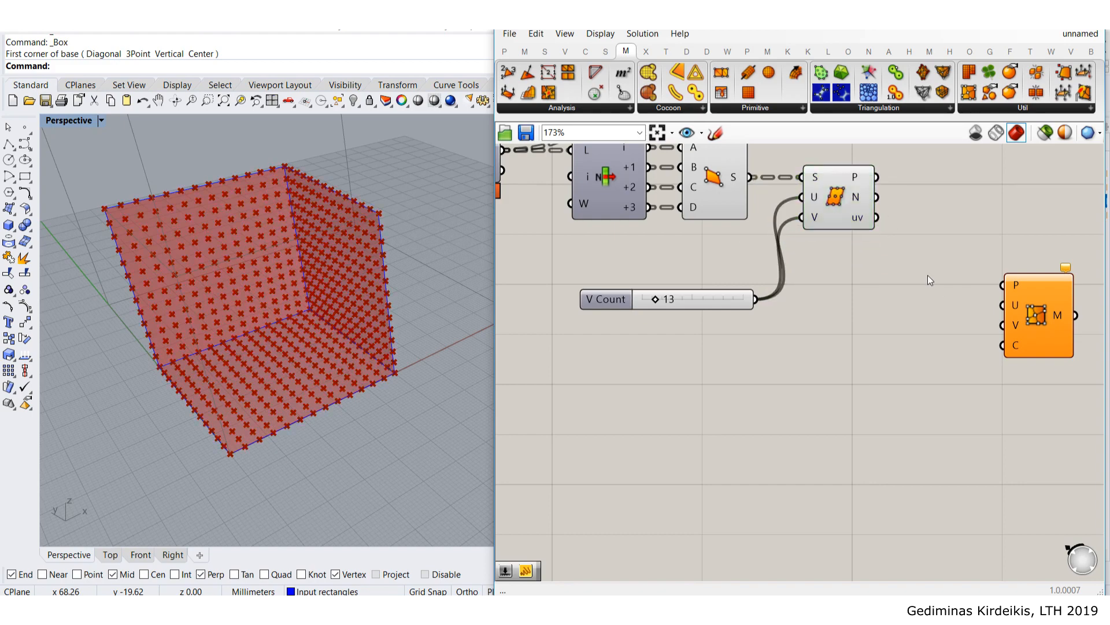
pyautogui.moveTo(1058, 312); pyautogui.dragTo(1016, 321)
pyautogui.scroll(2, 975, 280)
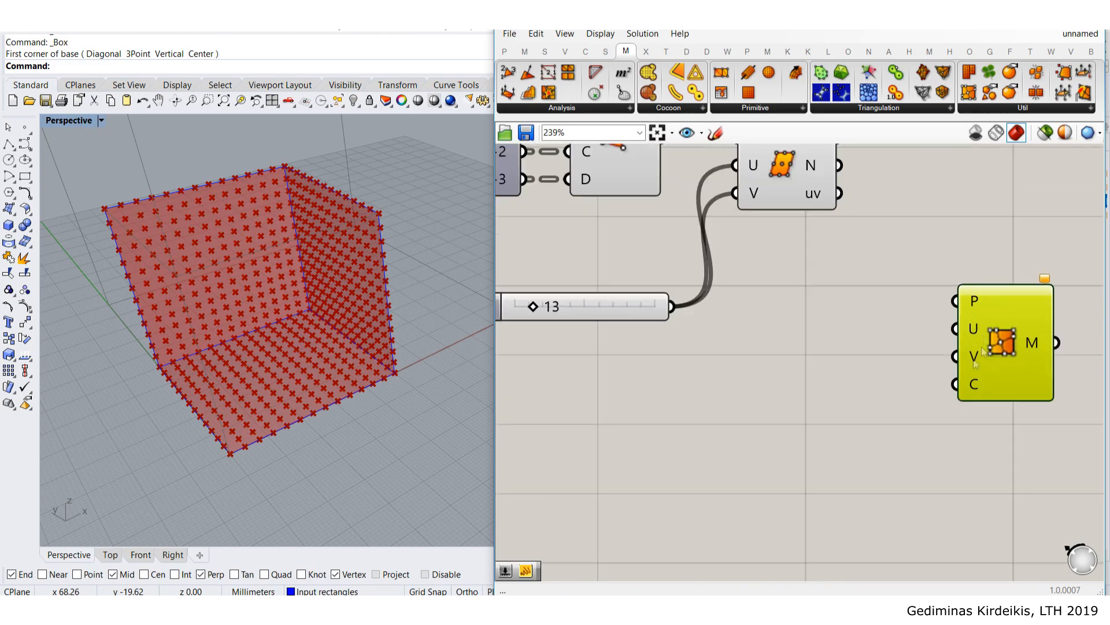
pyautogui.scroll(-2, 938, 384)
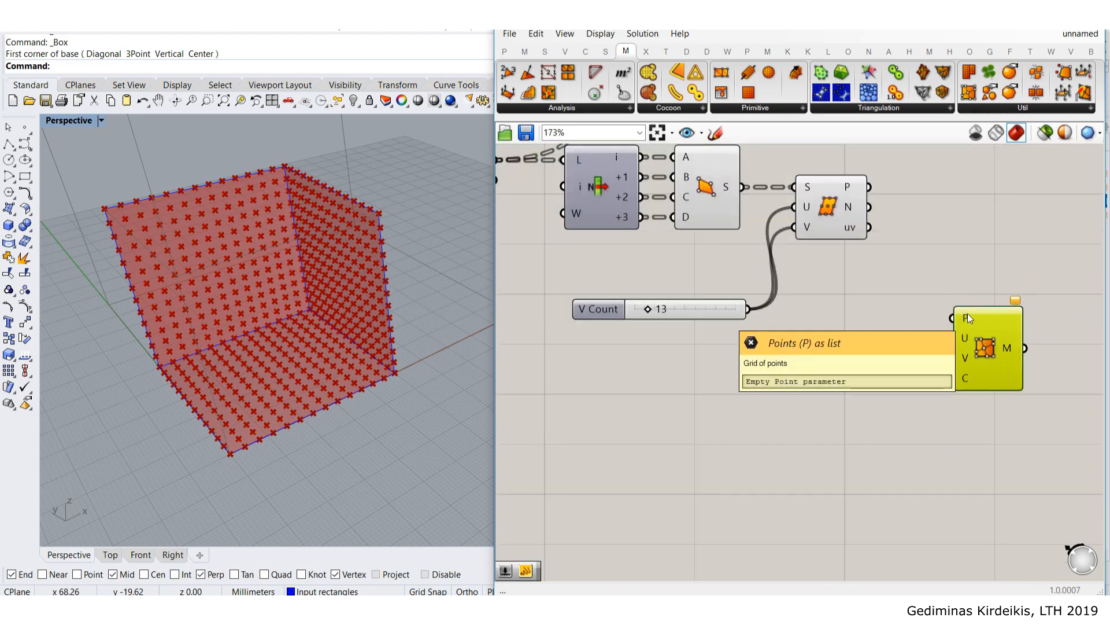
pyautogui.moveTo(869, 187); pyautogui.dragTo(953, 318)
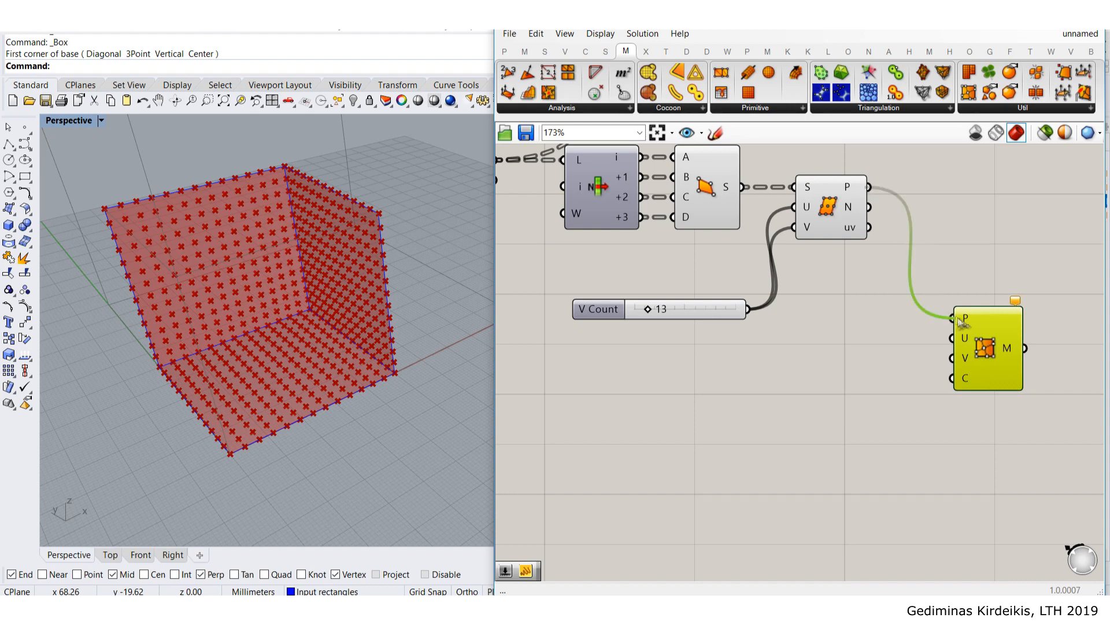
pyautogui.moveTo(993, 360); pyautogui.dragTo(1018, 335)
# - Wire the V Count slider into the mesh component's U and V inputs
pyautogui.moveTo(852, 193)
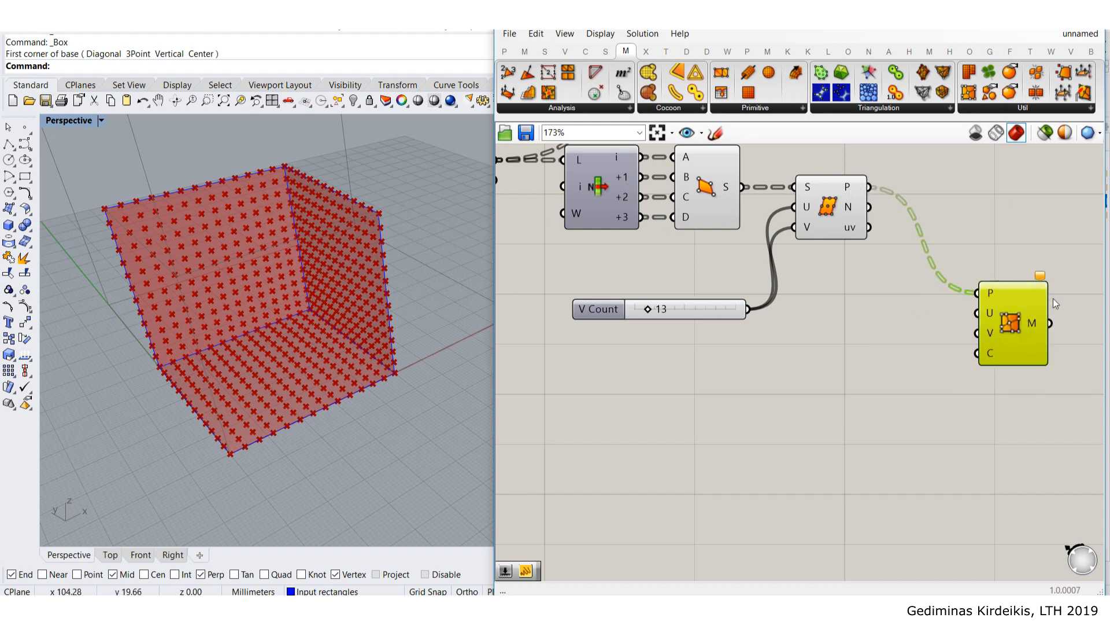
pyautogui.scroll(2, 953, 342)
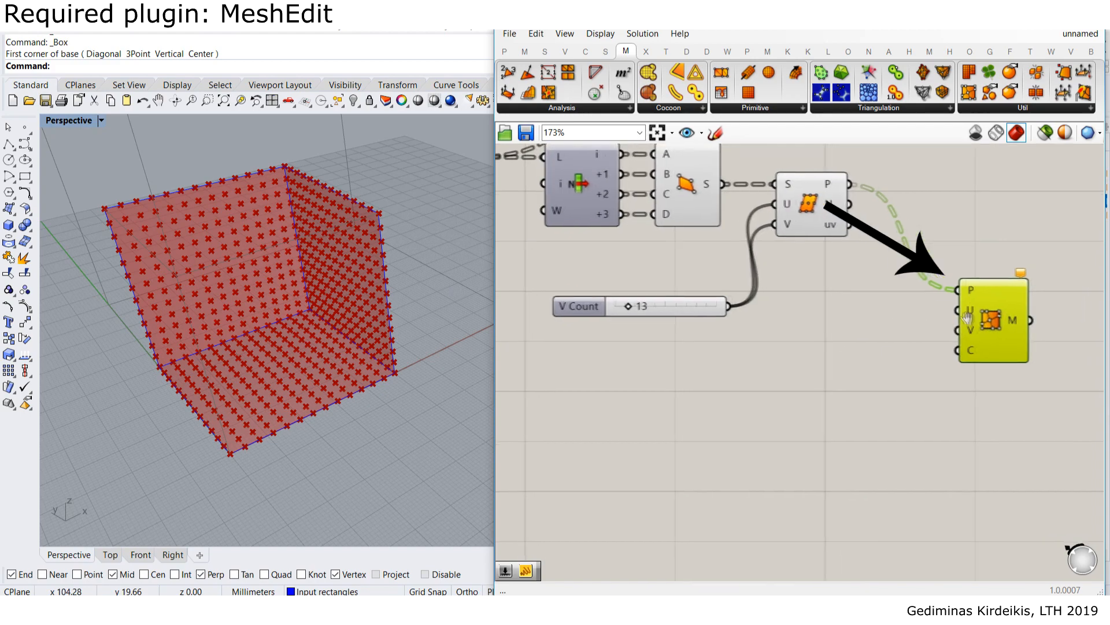
pyautogui.moveTo(960, 309)
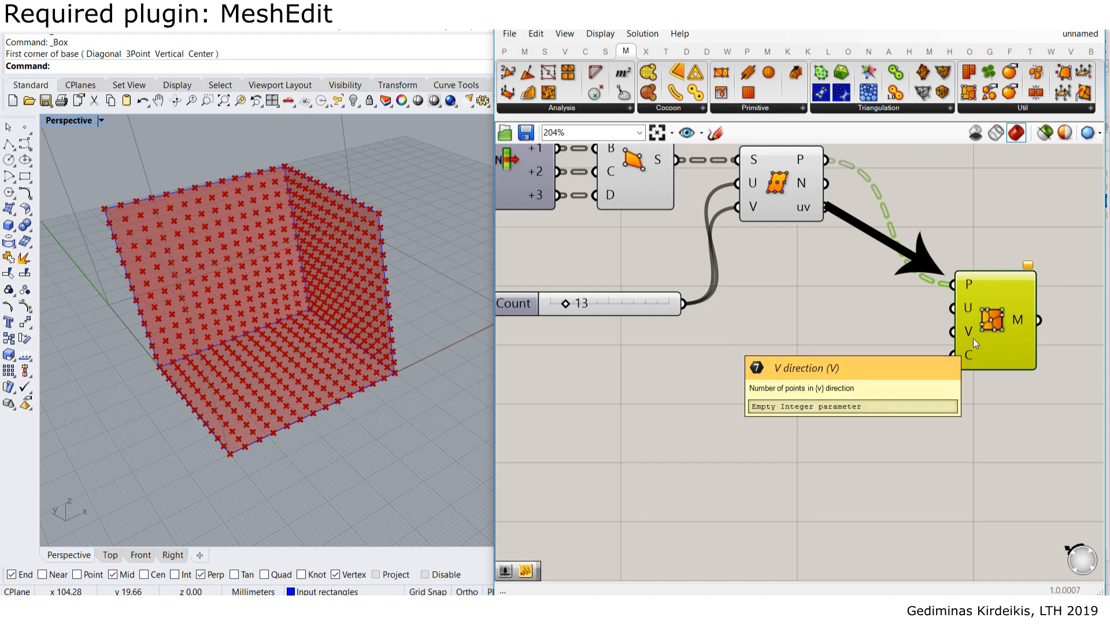
pyautogui.moveTo(684, 303); pyautogui.dragTo(972, 314)
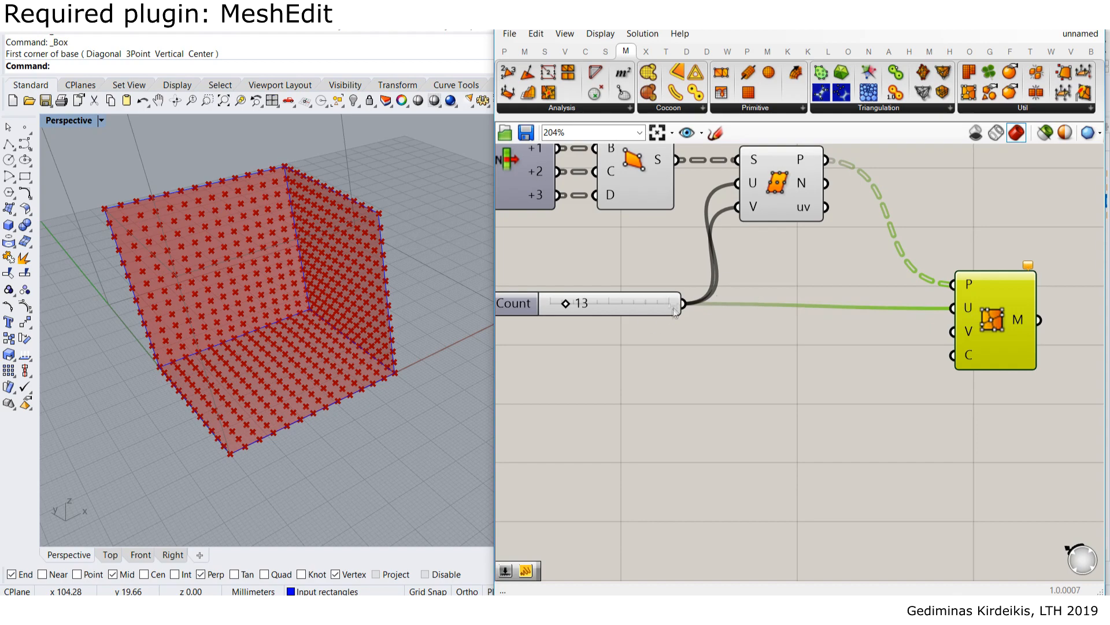
pyautogui.moveTo(685, 304); pyautogui.dragTo(965, 293)
pyautogui.click(951, 221)
# - Move the red mesh component showing 'Insufficient number of points' further right
pyautogui.moveTo(1007, 222); pyautogui.dragTo(921, 286, button='right')
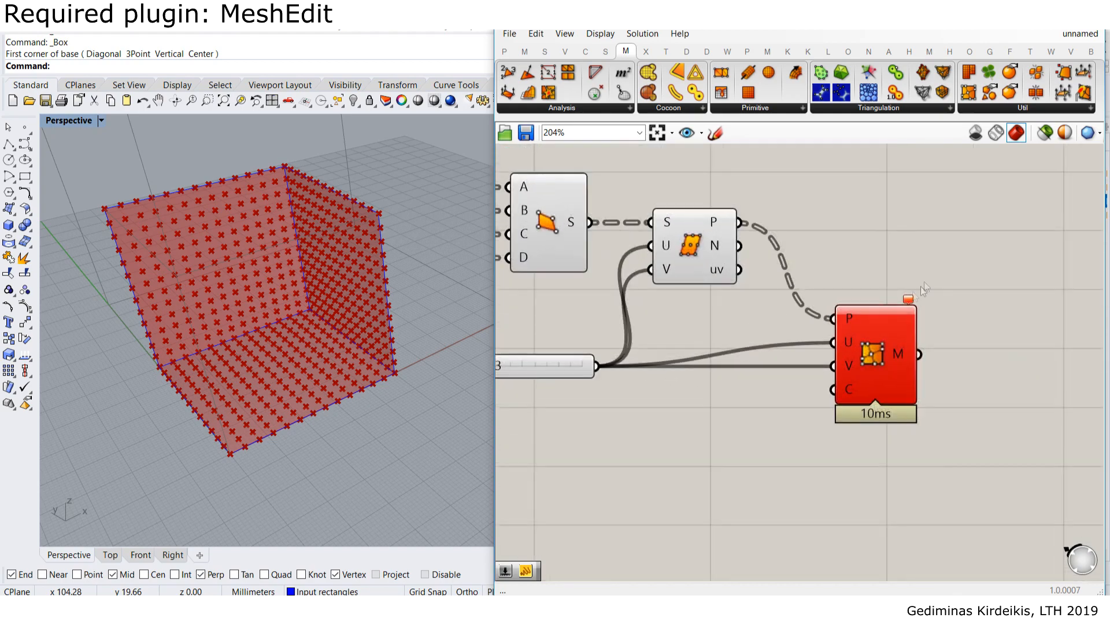
pyautogui.scroll(2, 934, 311)
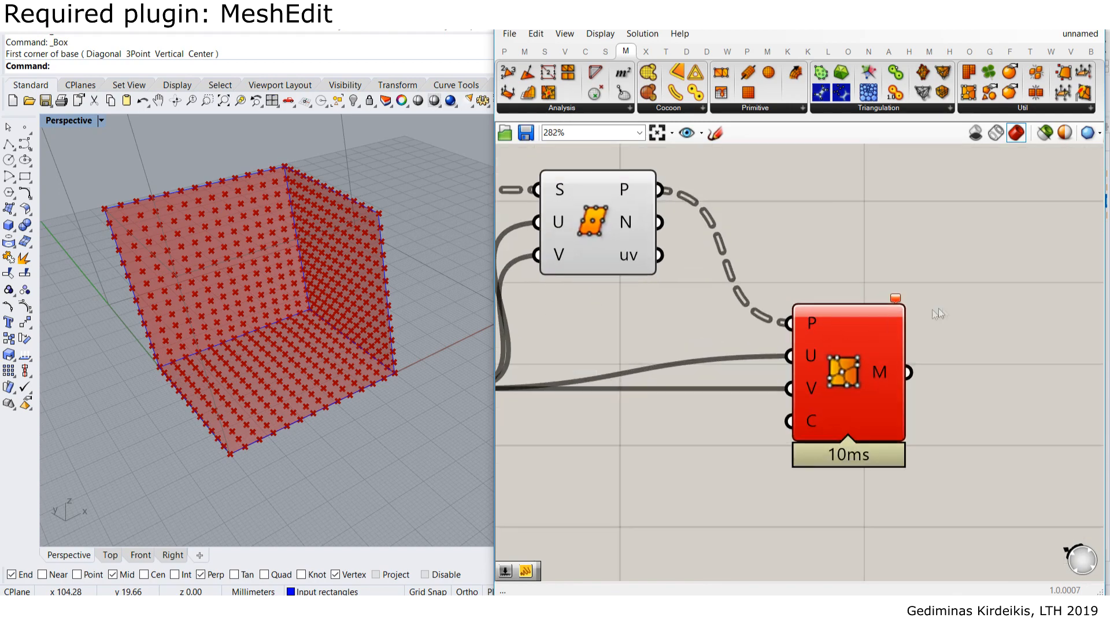
pyautogui.moveTo(896, 302)
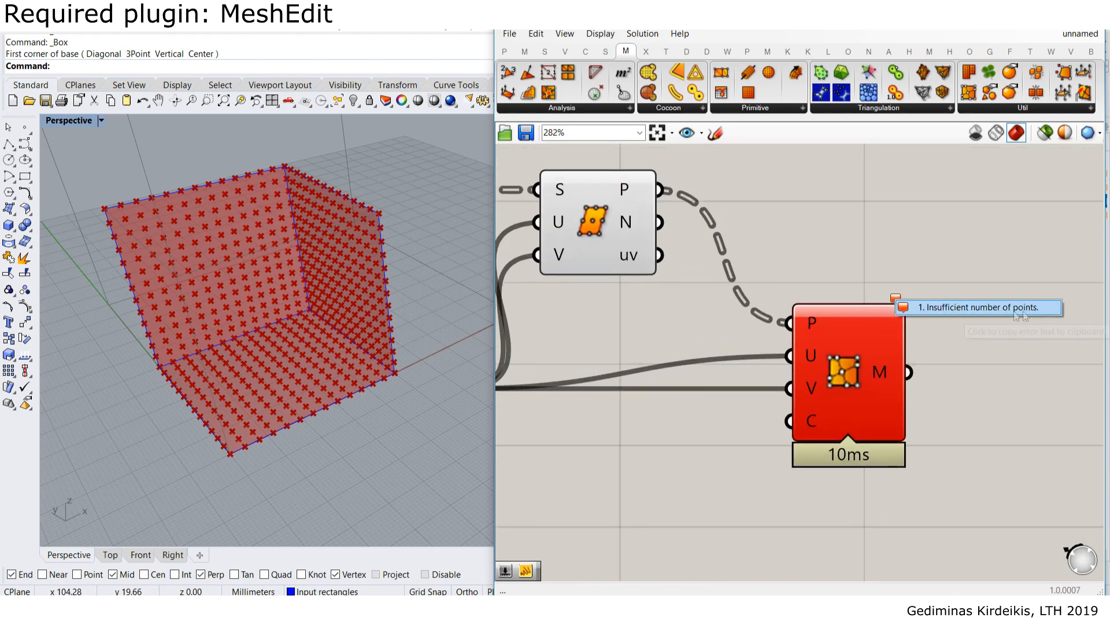
pyautogui.scroll(-4, 873, 370)
pyautogui.moveTo(874, 376); pyautogui.dragTo(811, 332, button='right')
pyautogui.moveTo(829, 340); pyautogui.dragTo(900, 344)
pyautogui.click(811, 254)
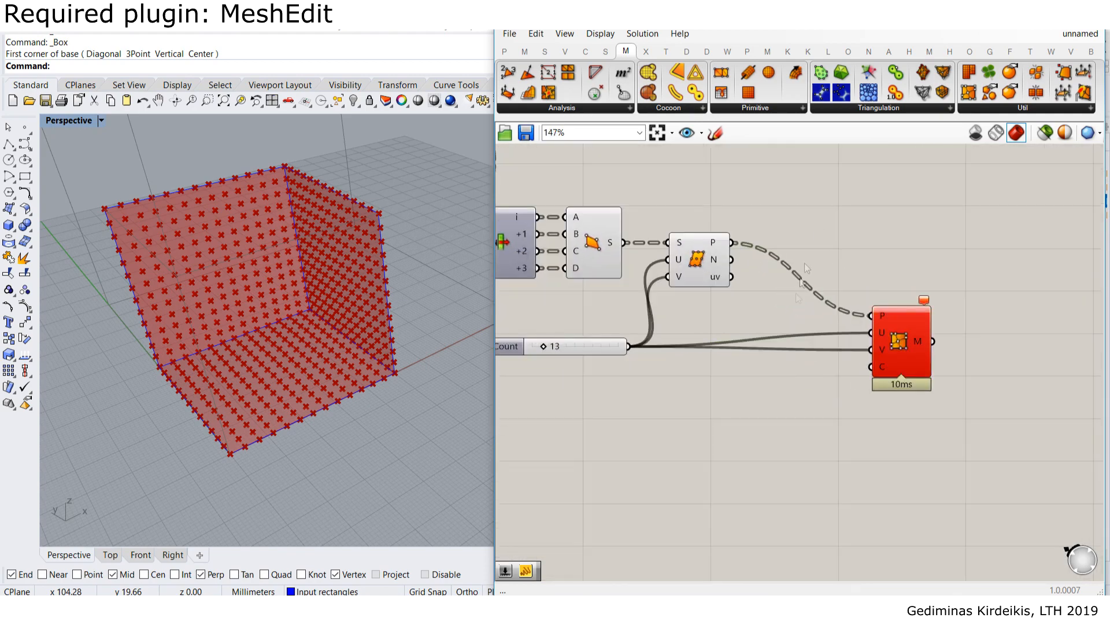
pyautogui.moveTo(773, 243); pyautogui.dragTo(779, 340, button='right')
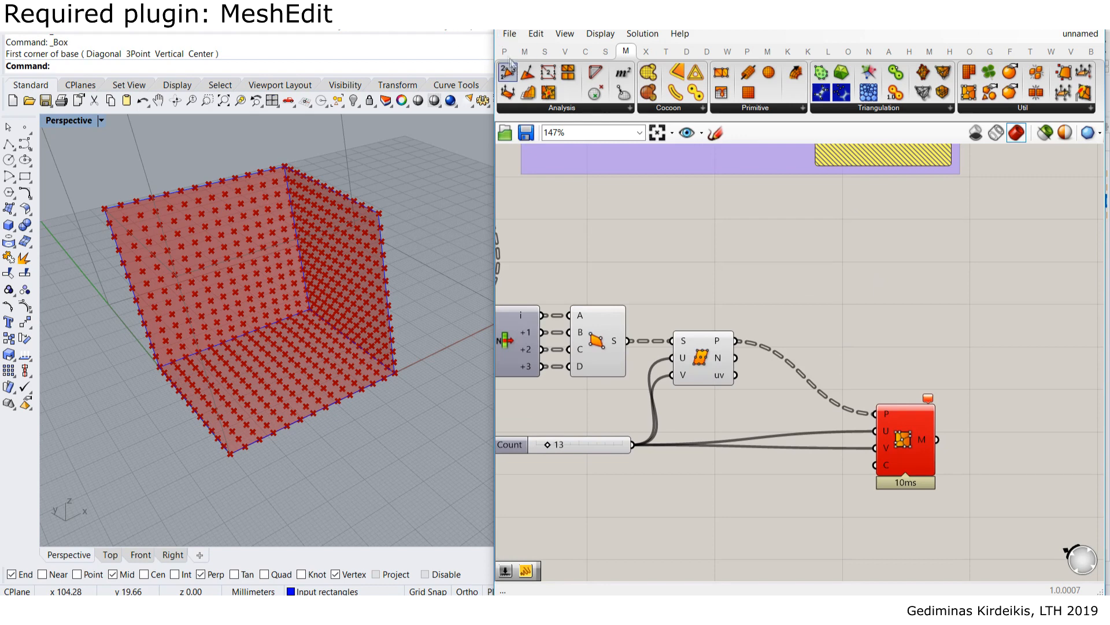
pyautogui.click(504, 51)
pyautogui.moveTo(714, 91); pyautogui.dragTo(833, 210)
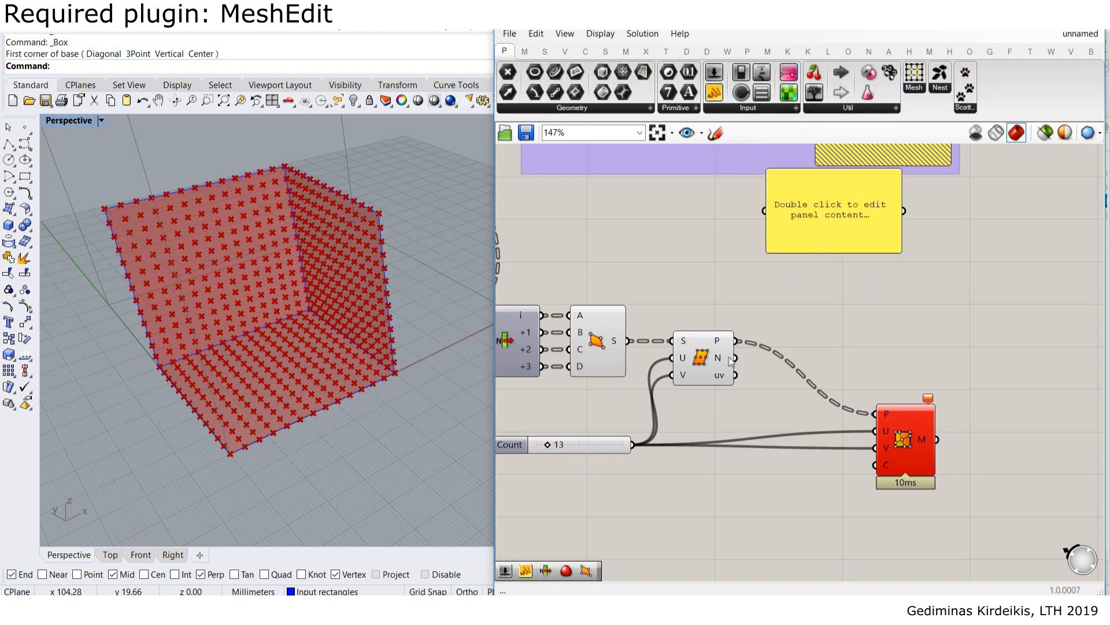
pyautogui.moveTo(741, 307); pyautogui.dragTo(769, 212)
pyautogui.moveTo(815, 224); pyautogui.dragTo(840, 545)
pyautogui.click(832, 295)
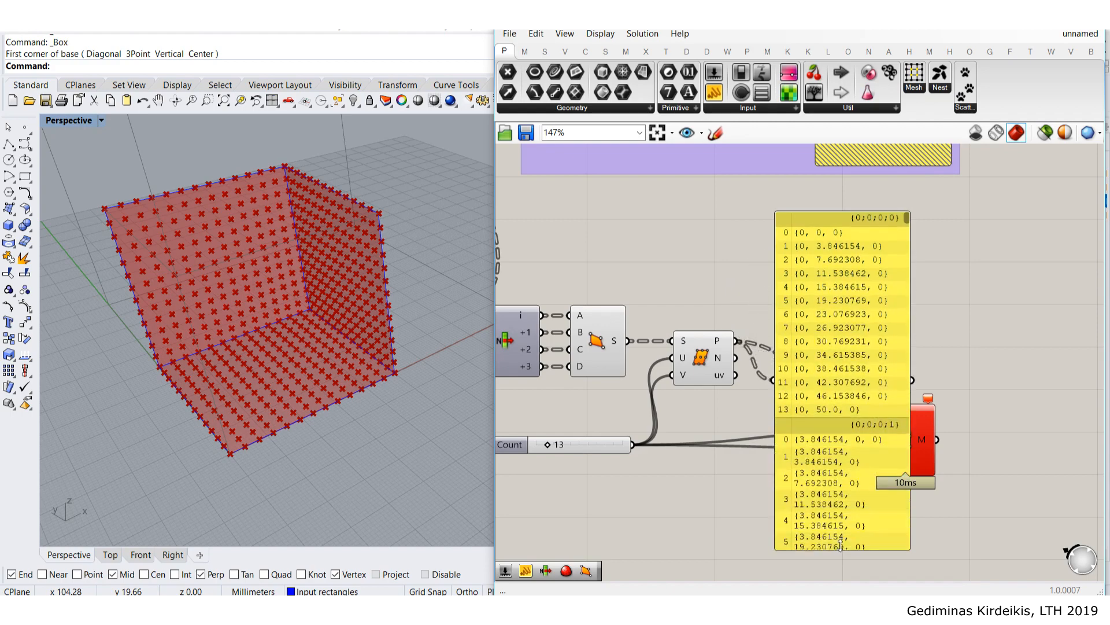
pyautogui.scroll(2, 827, 298)
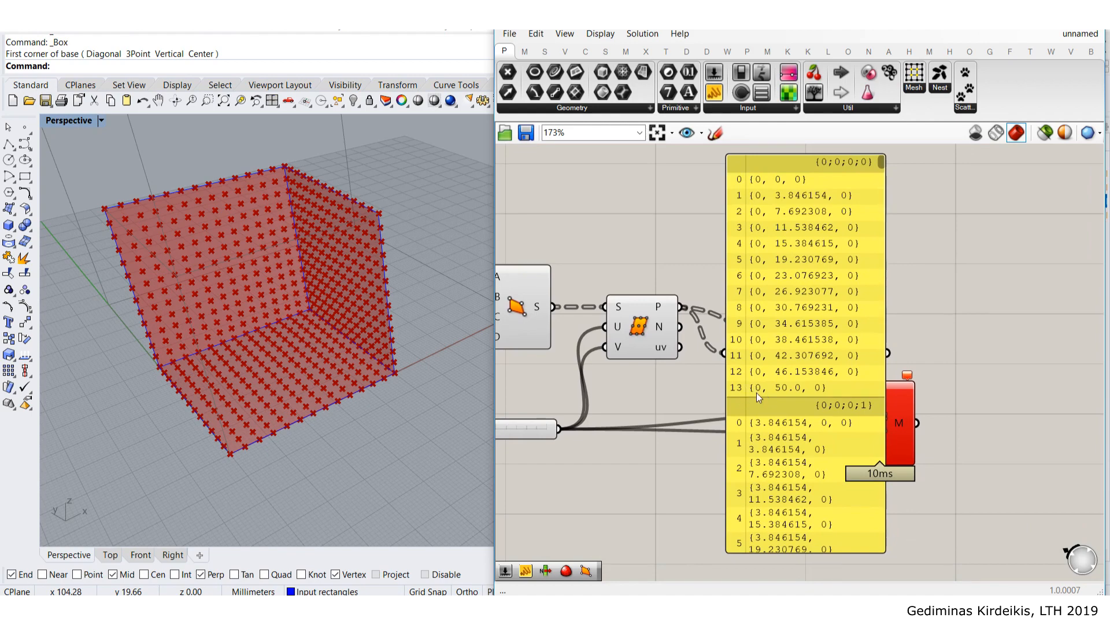
pyautogui.scroll(-12, 867, 197)
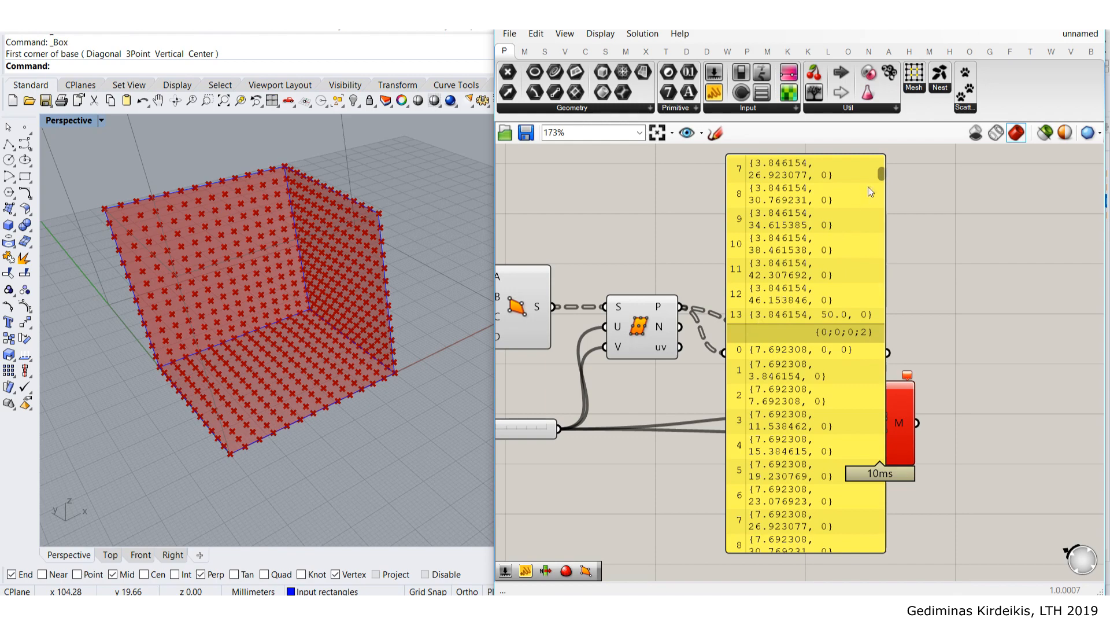
pyautogui.scroll(-20, 873, 187)
pyautogui.click(809, 250)
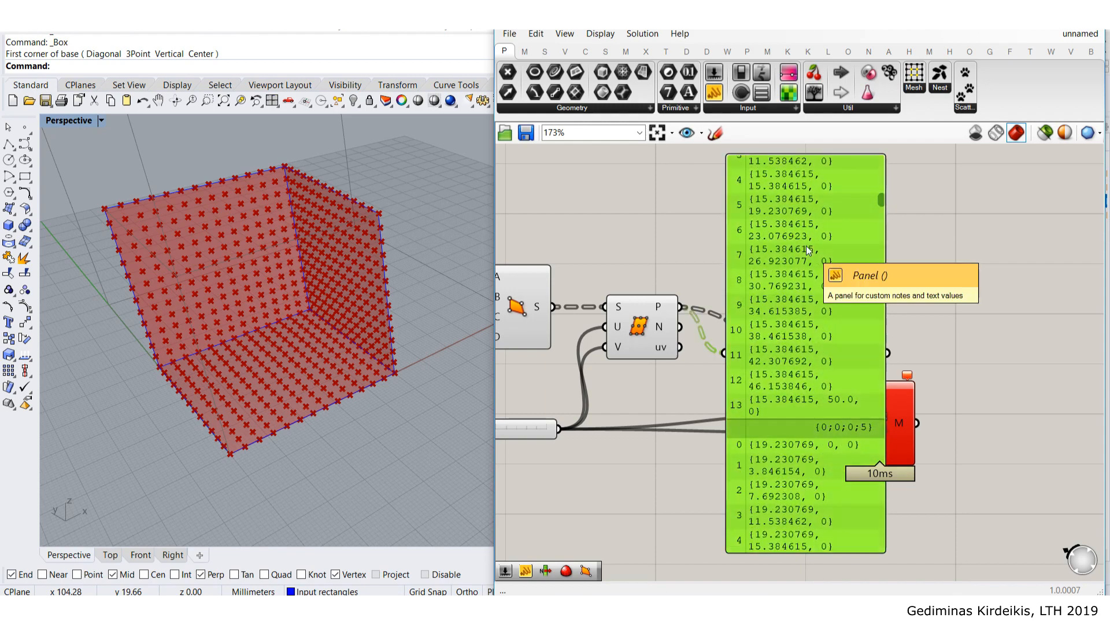
pyautogui.press('Delete')
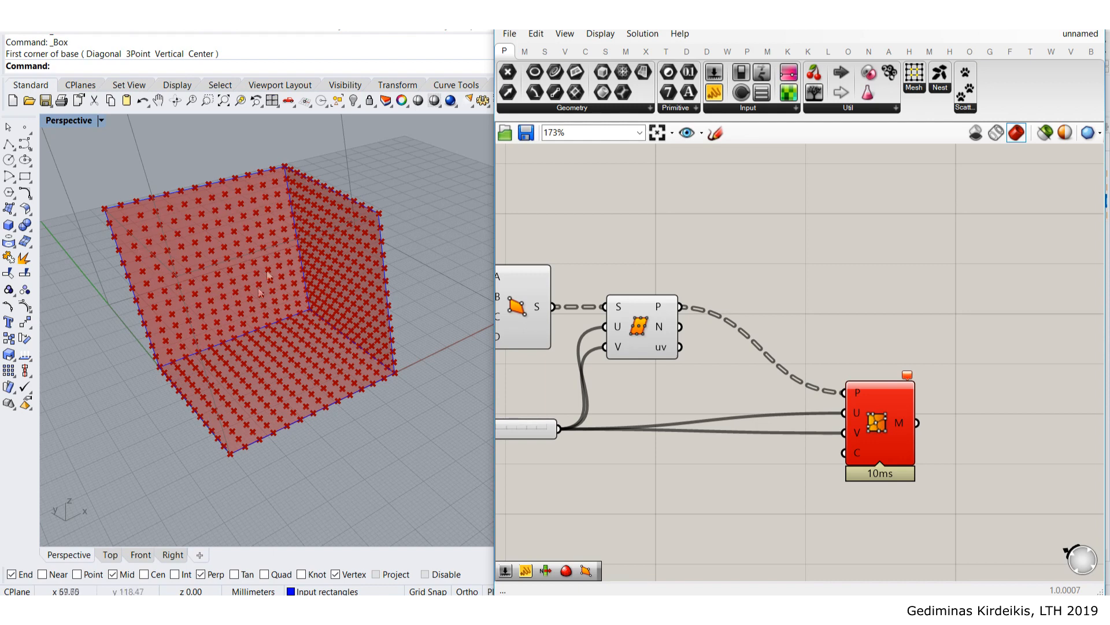
pyautogui.moveTo(803, 218); pyautogui.dragTo(808, 263, button='right')
pyautogui.moveTo(789, 97); pyautogui.dragTo(803, 287)
pyautogui.moveTo(688, 351); pyautogui.dragTo(699, 284)
pyautogui.doubleClick(809, 298)
pyautogui.scroll(5, 809, 280)
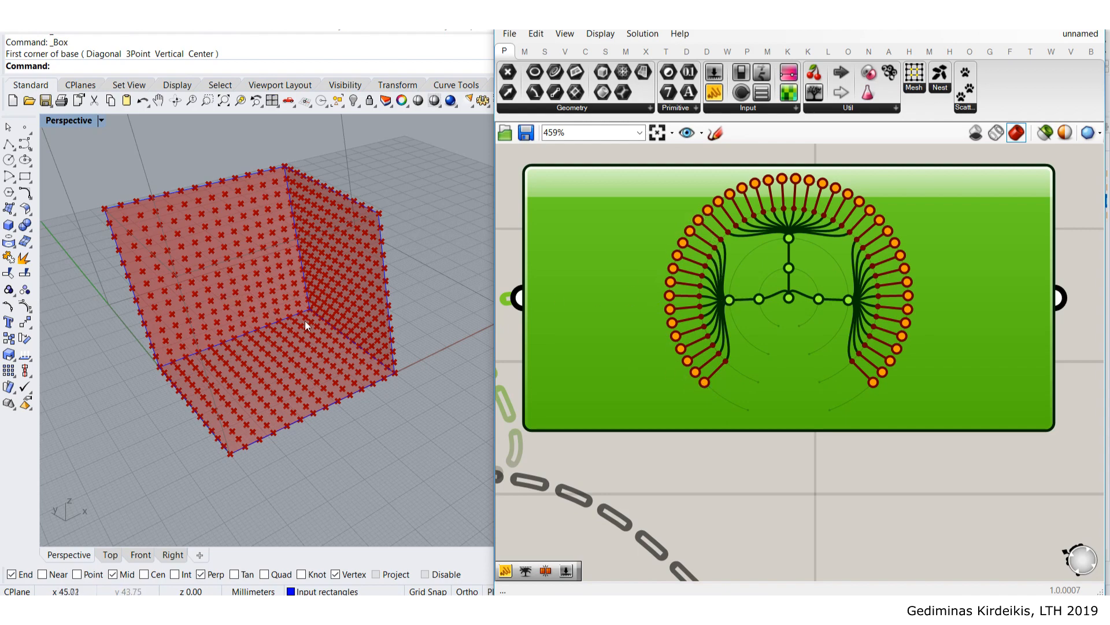
pyautogui.moveTo(304, 322); pyautogui.dragTo(404, 318, button='right')
pyautogui.moveTo(721, 477); pyautogui.dragTo(808, 378, button='right')
pyautogui.scroll(-3, 806, 374)
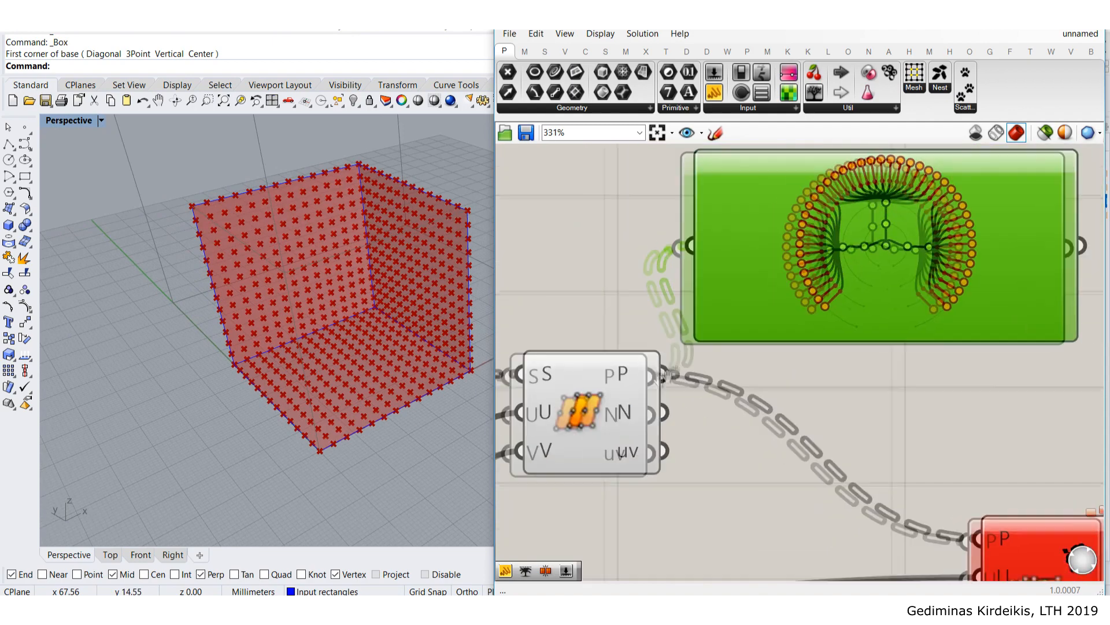
pyautogui.scroll(3, 189, 256)
pyautogui.moveTo(190, 256); pyautogui.dragTo(169, 162, button='right')
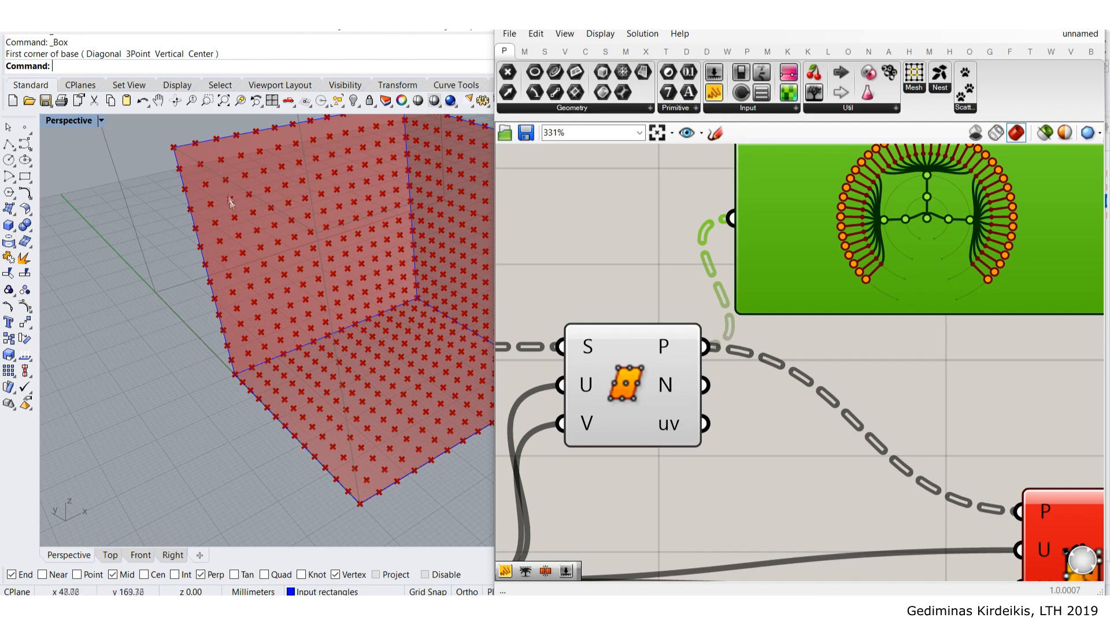
pyautogui.scroll(1, 862, 275)
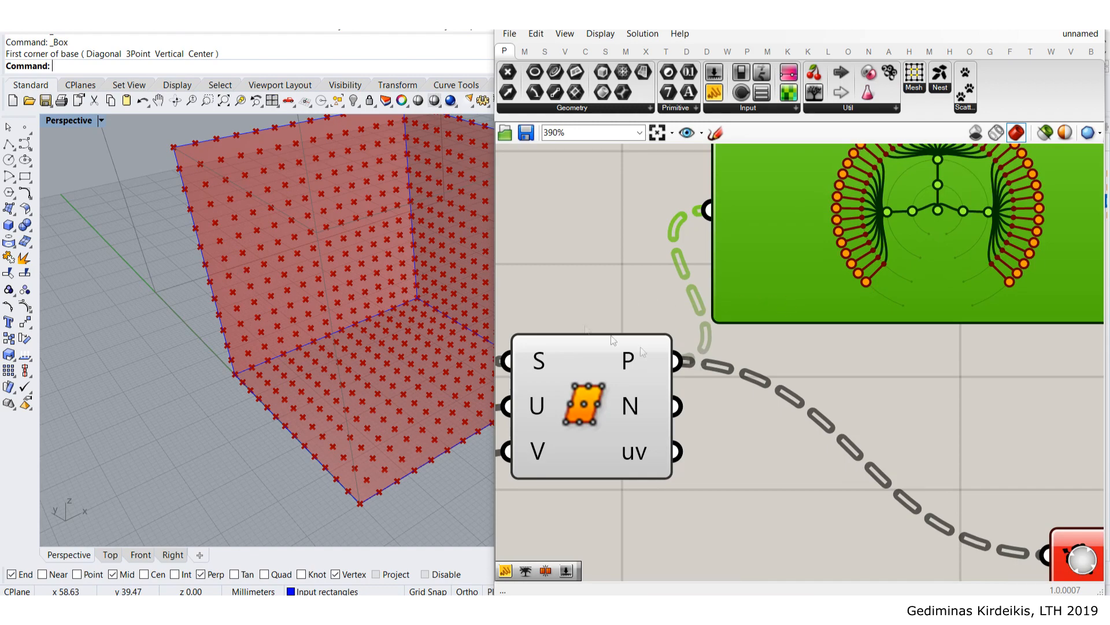
pyautogui.scroll(-5, 326, 239)
pyautogui.keyDown('shift'); pyautogui.moveTo(322, 230); pyautogui.dragTo(273, 251, button='right'); pyautogui.keyUp('shift')
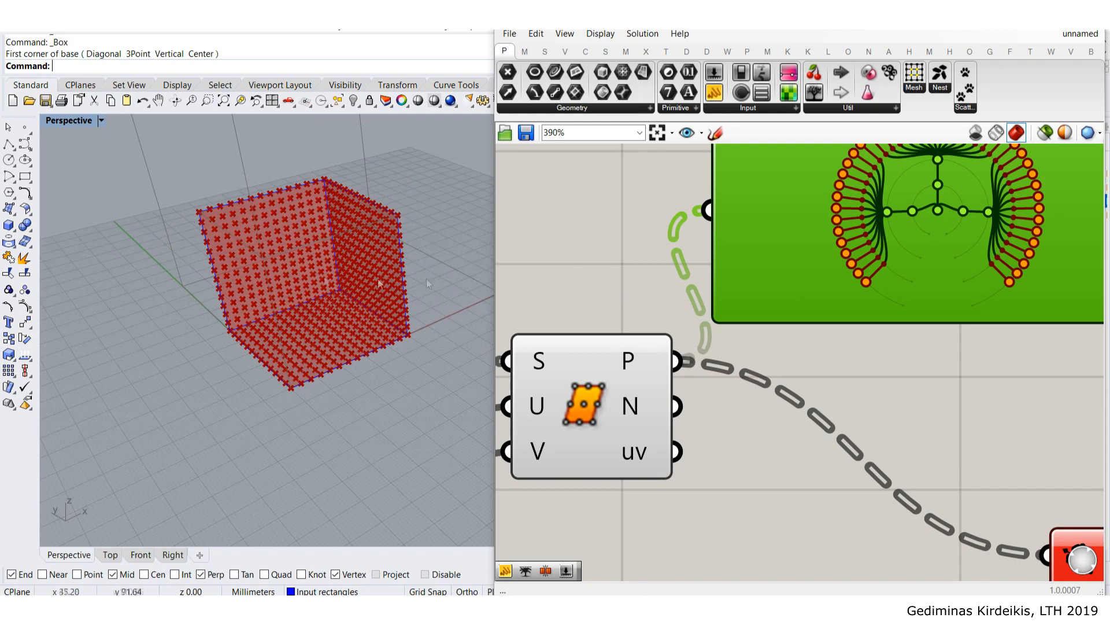
pyautogui.moveTo(742, 302); pyautogui.dragTo(723, 347, button='right')
pyautogui.scroll(-3, 731, 328)
pyautogui.press('Delete')
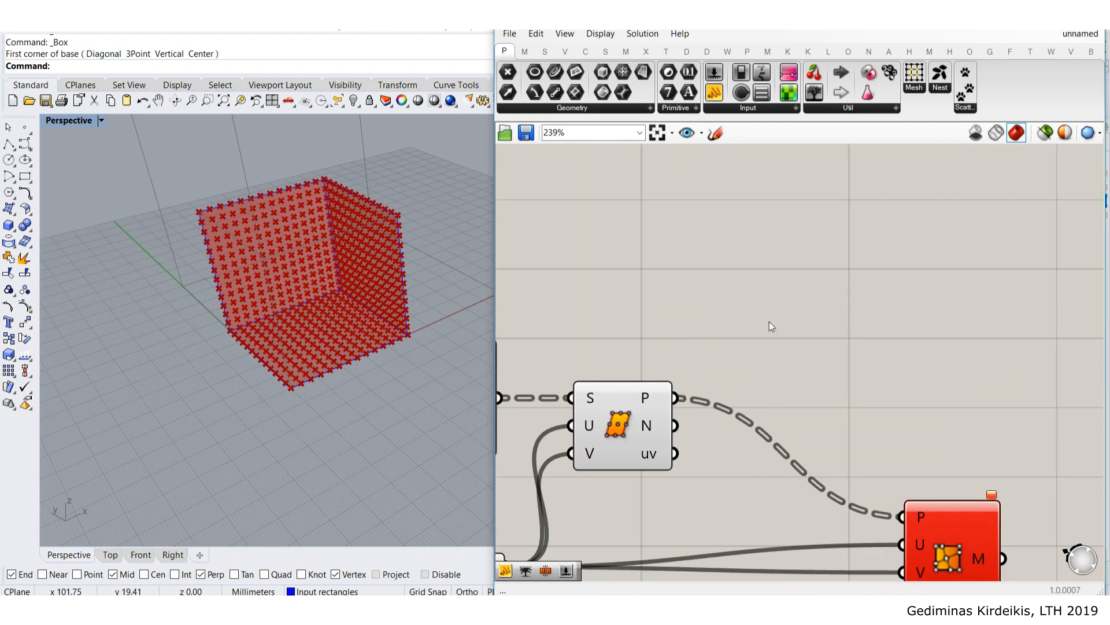
# - Add a Trim Tree component and wire the Divide Surface points into its T input
pyautogui.doubleClick(770, 322)
pyautogui.write('trim tree')
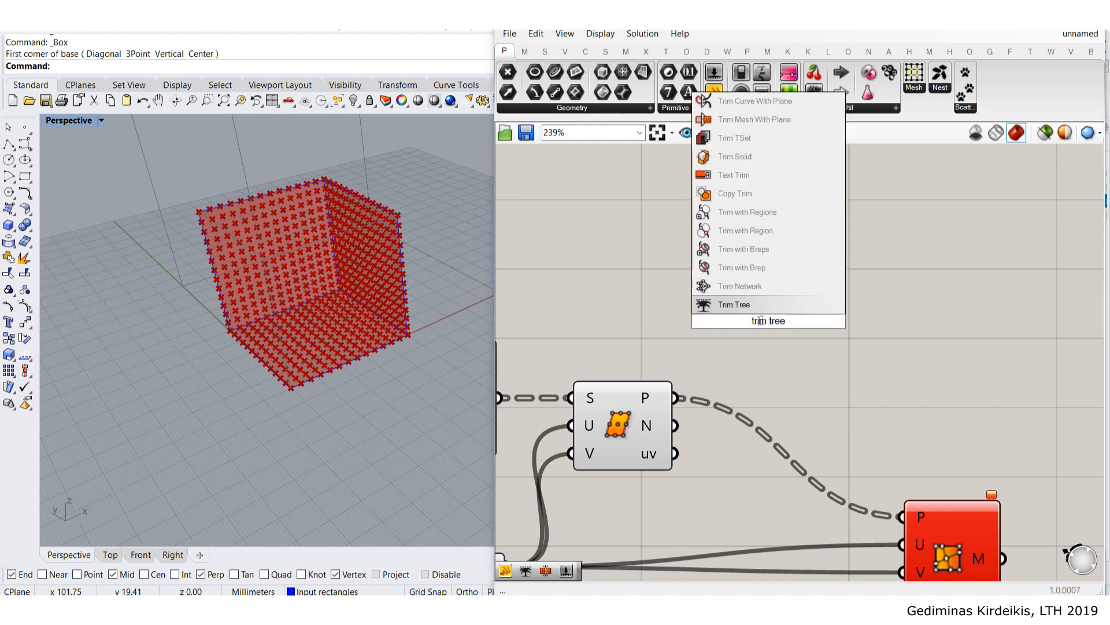
pyautogui.click(734, 304)
pyautogui.moveTo(773, 316); pyautogui.dragTo(811, 357)
pyautogui.click(724, 293)
pyautogui.moveTo(677, 400); pyautogui.dragTo(806, 330)
pyautogui.moveTo(806, 330); pyautogui.dragTo(704, 336, button='right')
# - Inspect Trim Tree's output in a Panel, then delete the panel
pyautogui.moveTo(715, 93); pyautogui.dragTo(831, 279)
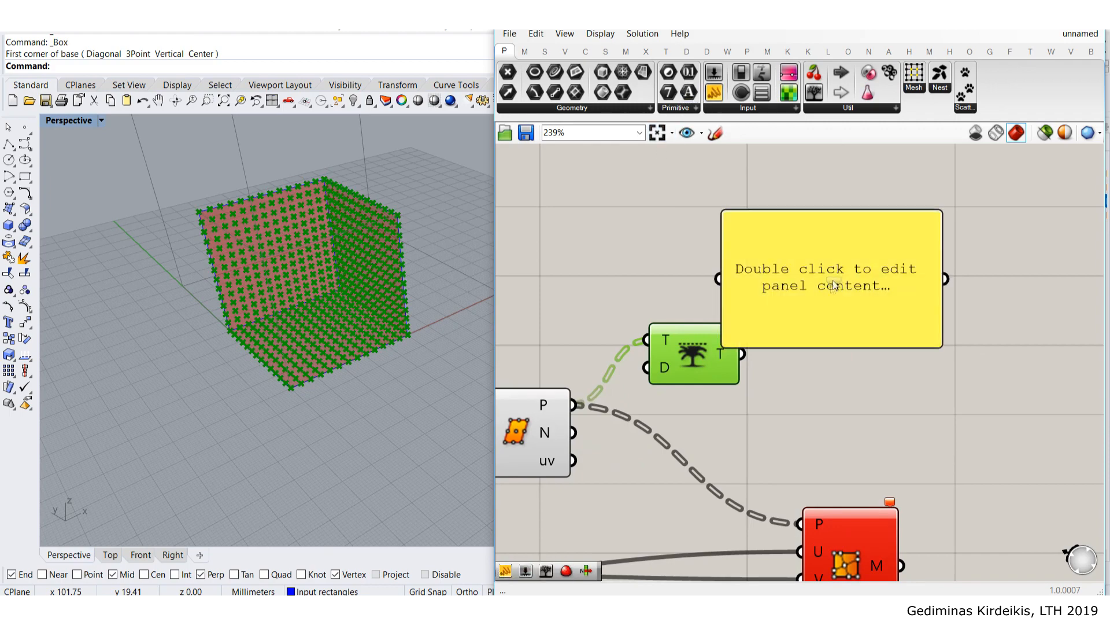
pyautogui.moveTo(776, 304); pyautogui.dragTo(813, 293)
pyautogui.moveTo(742, 353); pyautogui.dragTo(755, 266)
pyautogui.moveTo(853, 315); pyautogui.dragTo(891, 413)
pyautogui.scroll(-3, 892, 292)
pyautogui.scroll(2, 939, 209)
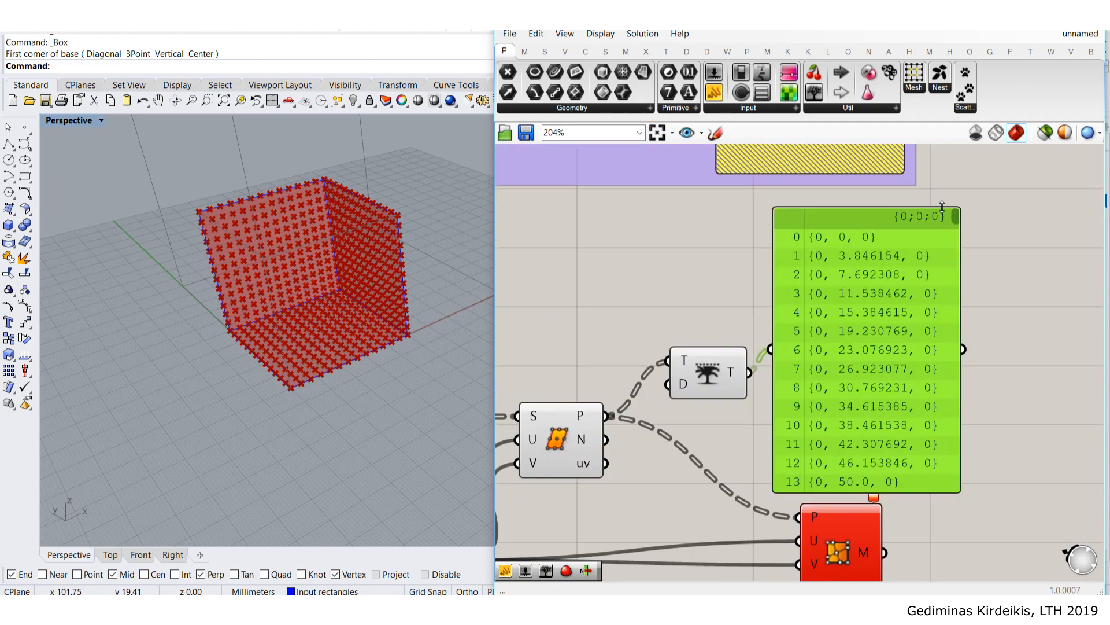
pyautogui.moveTo(957, 220); pyautogui.dragTo(956, 302)
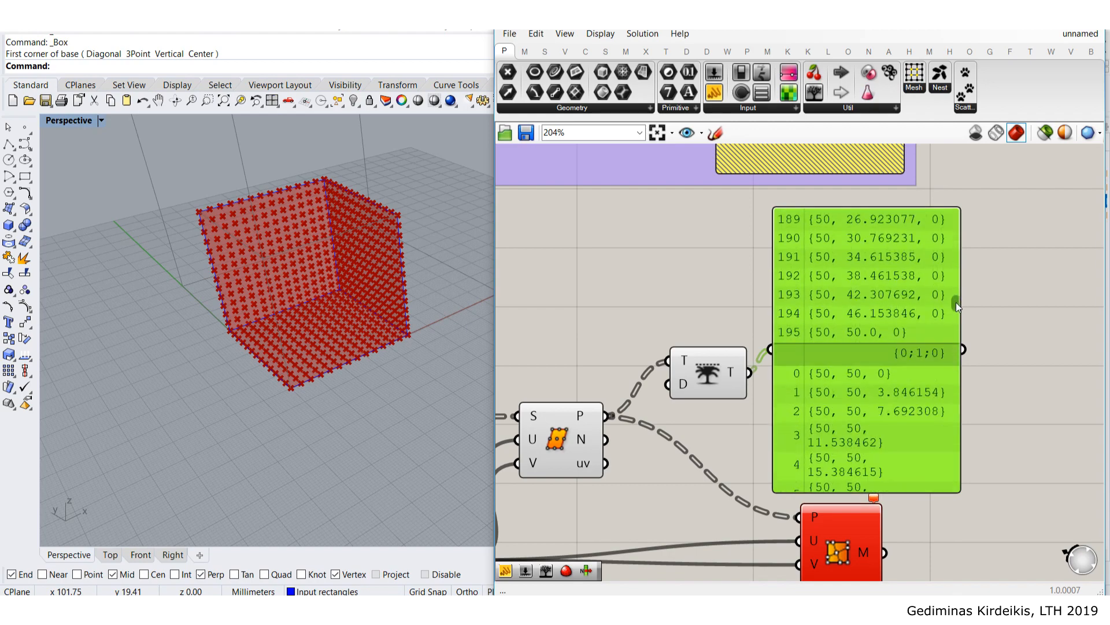
pyautogui.moveTo(824, 350); pyautogui.dragTo(871, 330)
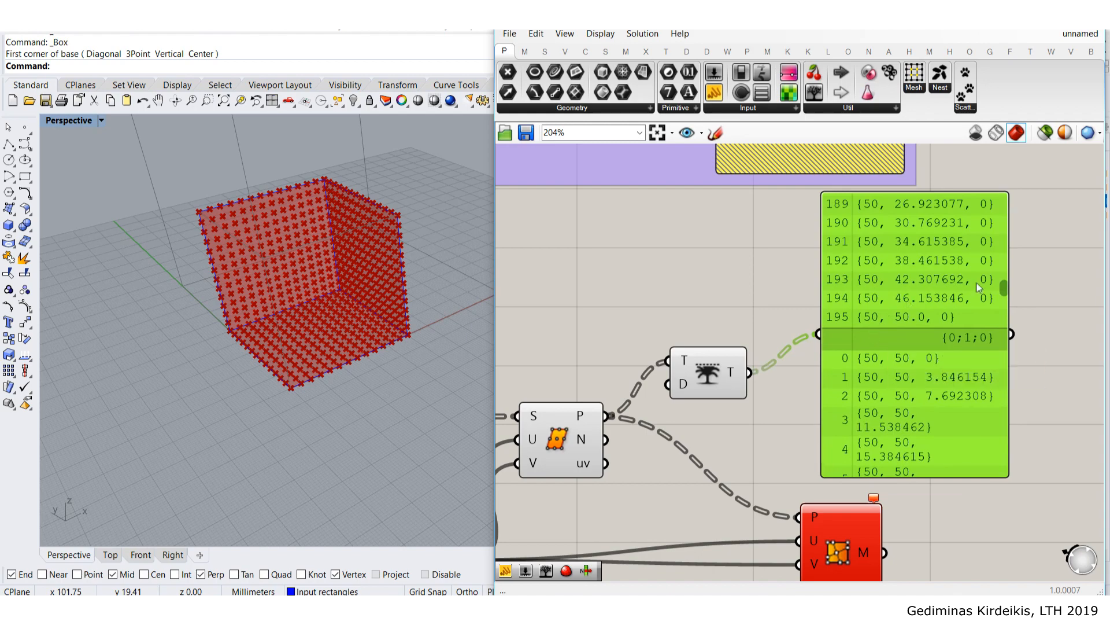
pyautogui.moveTo(1005, 292); pyautogui.dragTo(1008, 187)
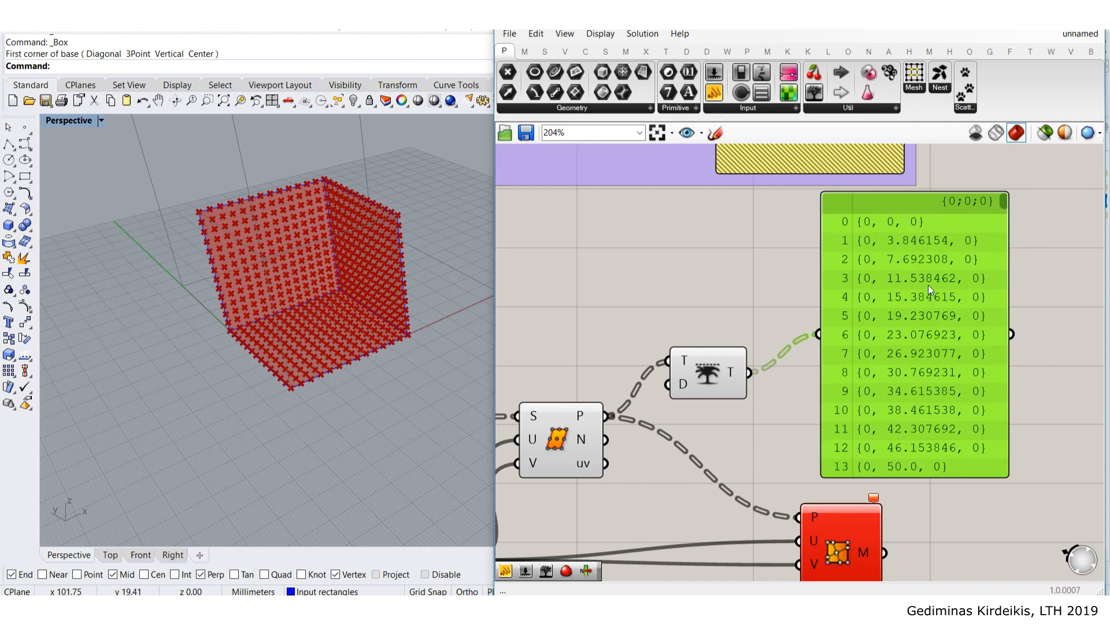
pyautogui.press('Delete')
# - Place Trim Tree beside Divide Surface and wire its output into the mesh P input
pyautogui.moveTo(718, 382); pyautogui.dragTo(743, 290, button='right')
pyautogui.moveTo(742, 291); pyautogui.dragTo(829, 426)
pyautogui.click(873, 312)
pyautogui.moveTo(727, 325); pyautogui.dragTo(720, 327)
pyautogui.moveTo(640, 451); pyautogui.dragTo(758, 374, button='right')
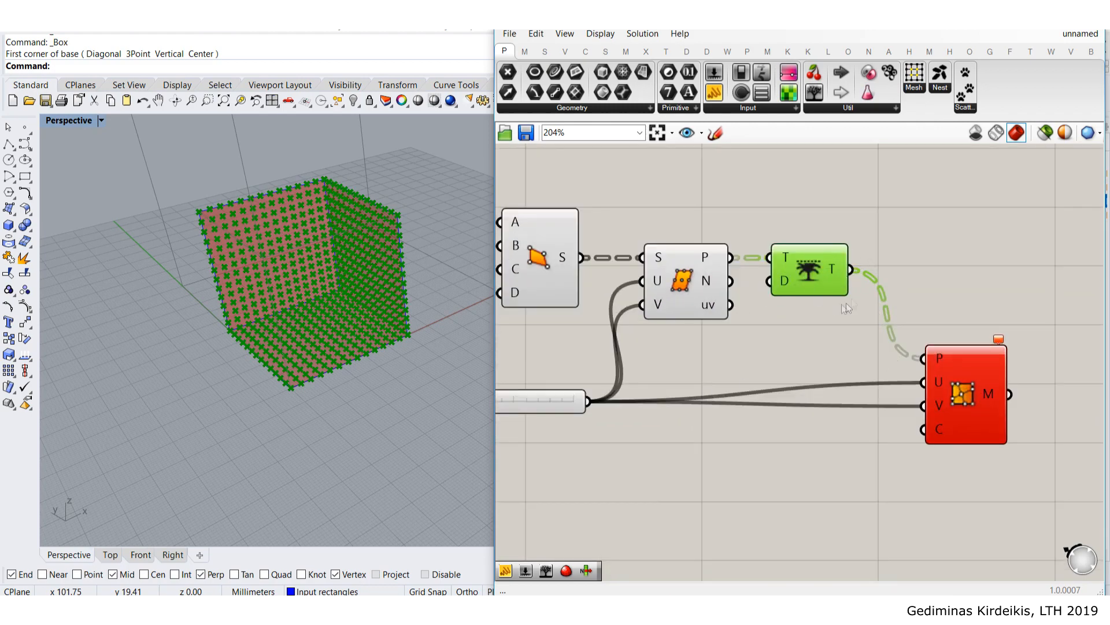
# - Turn off the Rhino preview of the three upstream components
pyautogui.moveTo(847, 356); pyautogui.dragTo(509, 163)
pyautogui.middleClick(565, 228)
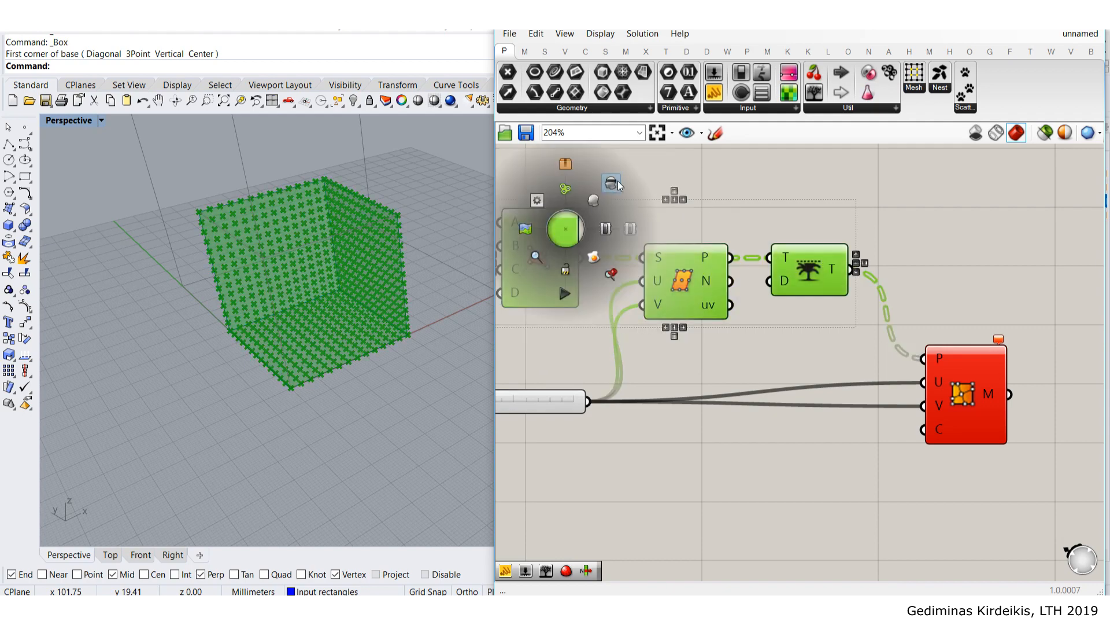
pyautogui.click(612, 183)
pyautogui.click(762, 205)
# - Lower the V Count slider from 13 to 3
pyautogui.scroll(-2, 755, 196)
pyautogui.moveTo(862, 289); pyautogui.dragTo(789, 229, button='right')
pyautogui.scroll(3, 801, 231)
pyautogui.moveTo(888, 240)
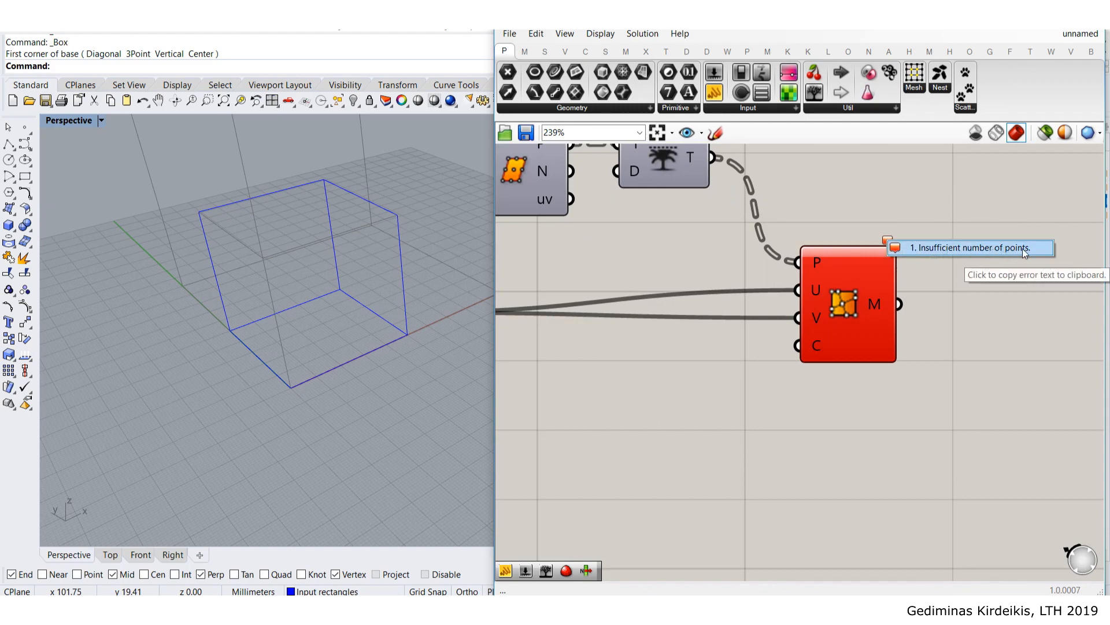
pyautogui.scroll(-2, 1025, 215)
pyautogui.moveTo(820, 252); pyautogui.dragTo(874, 266, button='right')
pyautogui.moveTo(738, 230); pyautogui.dragTo(793, 258, button='right')
pyautogui.scroll(6, 594, 312)
pyautogui.scroll(2, 671, 313)
pyautogui.moveTo(733, 318); pyautogui.dragTo(695, 319)
pyautogui.scroll(-7, 821, 288)
# - Turn on the Trim Tree component's preview in Rhino
pyautogui.click(900, 222)
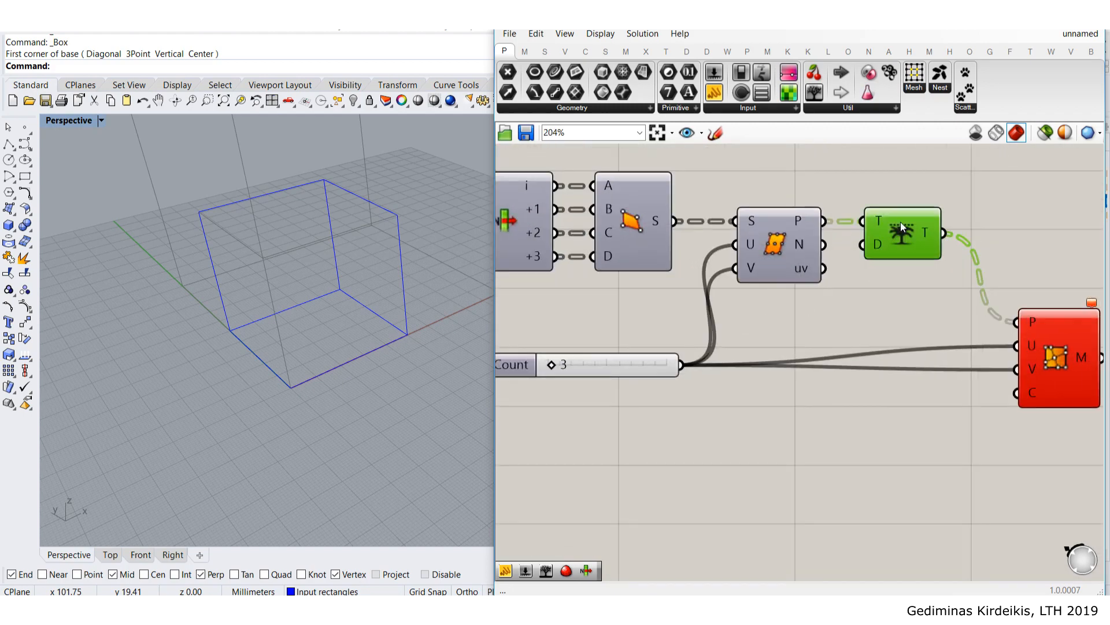
pyautogui.middleClick(901, 221)
pyautogui.click(929, 194)
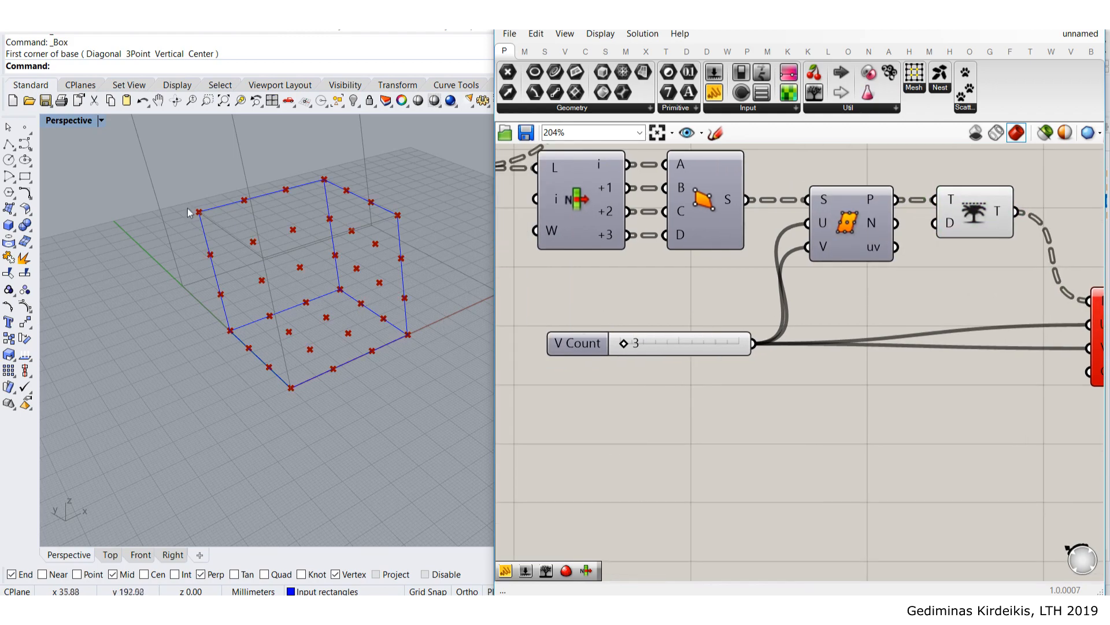
pyautogui.scroll(2, 193, 212)
pyautogui.scroll(1, 692, 351)
# - Reduce the V Count slider from 3 to 2
pyautogui.moveTo(692, 346); pyautogui.dragTo(705, 352)
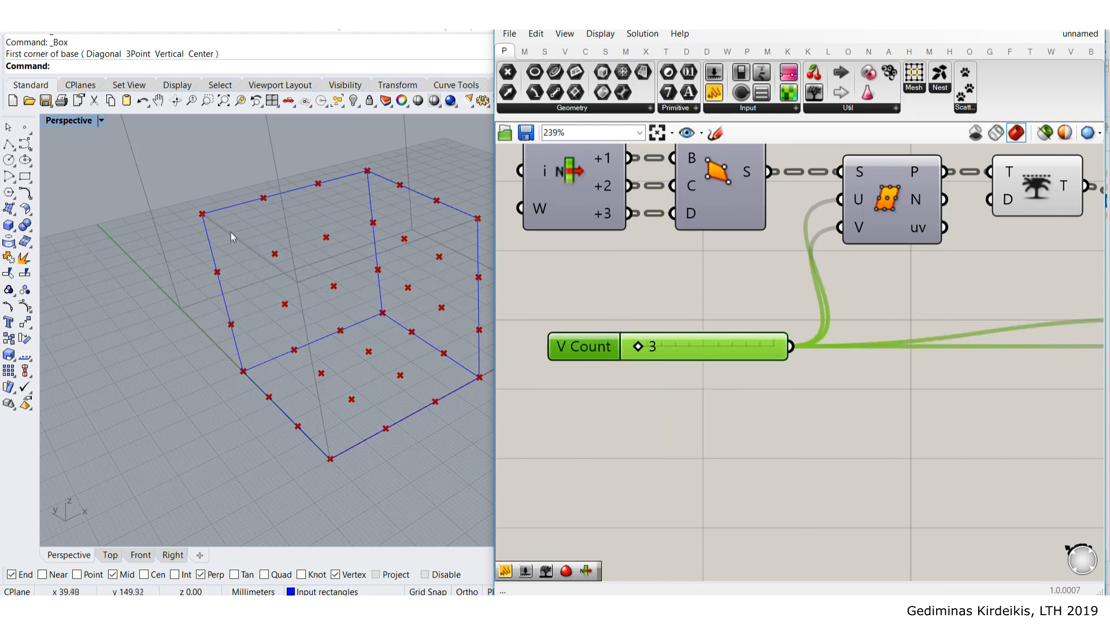
pyautogui.scroll(3, 231, 231)
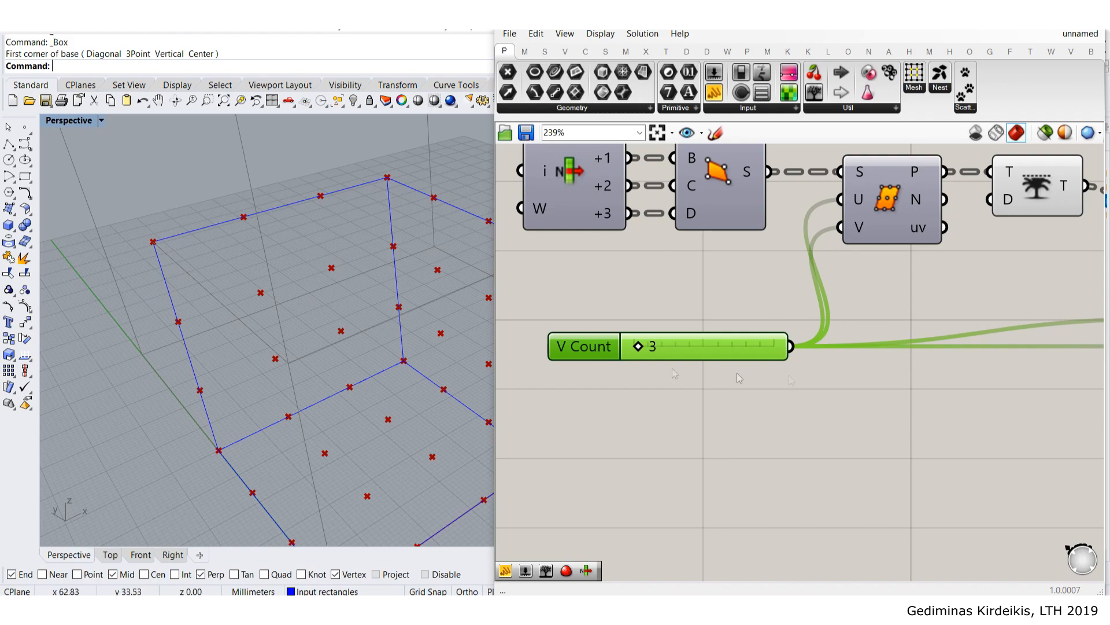
pyautogui.scroll(-1, 751, 382)
pyautogui.scroll(3, 746, 292)
pyautogui.scroll(1, 679, 222)
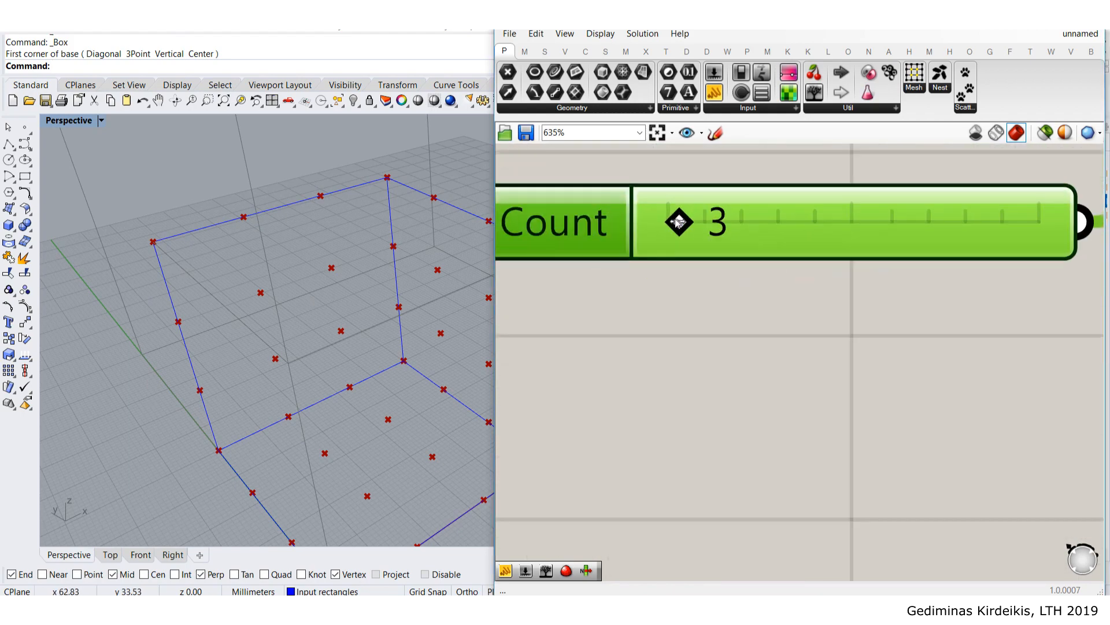
pyautogui.moveTo(679, 222); pyautogui.dragTo(675, 221)
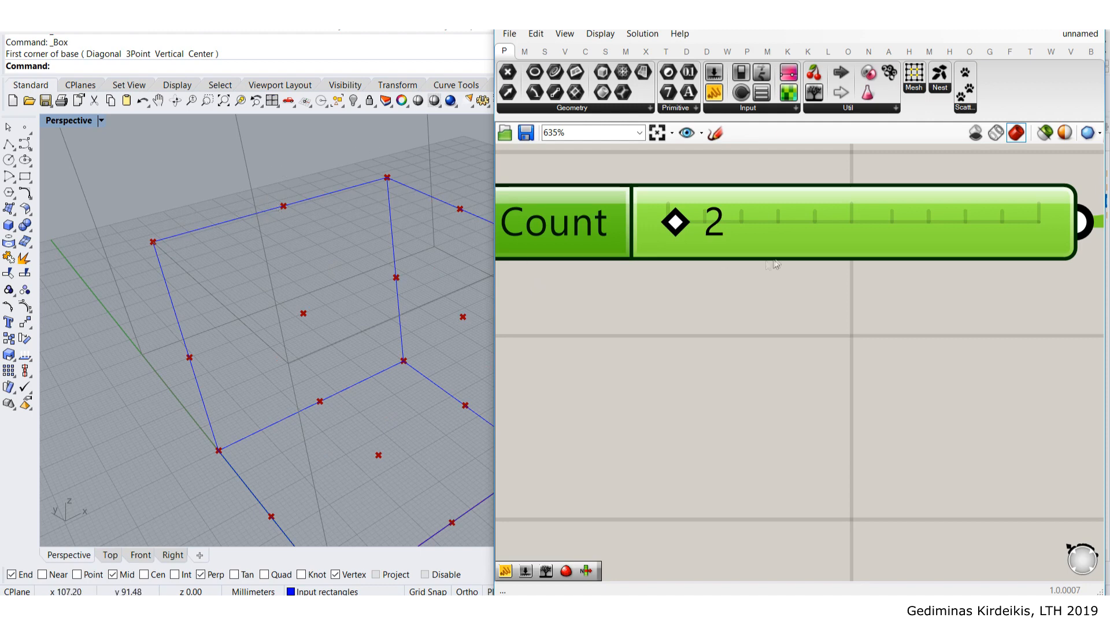
# - Reposition the V Count slider and bring the red mesh component back into view
pyautogui.scroll(-2, 671, 260)
pyautogui.moveTo(665, 257); pyautogui.dragTo(752, 366, button='right')
pyautogui.moveTo(861, 350); pyautogui.dragTo(827, 349)
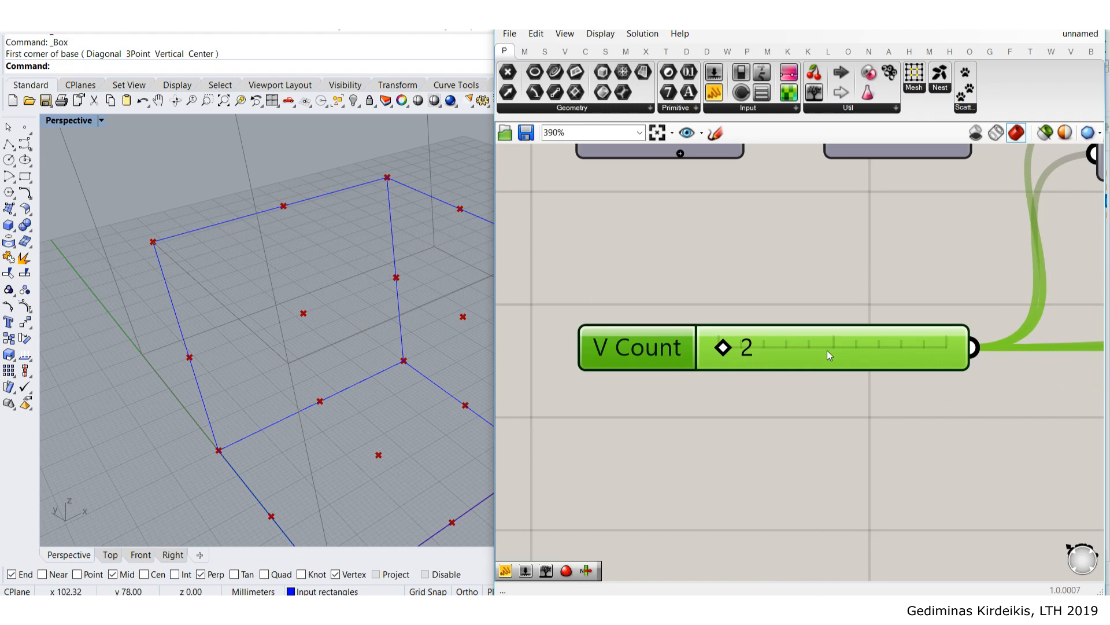
pyautogui.click(826, 266)
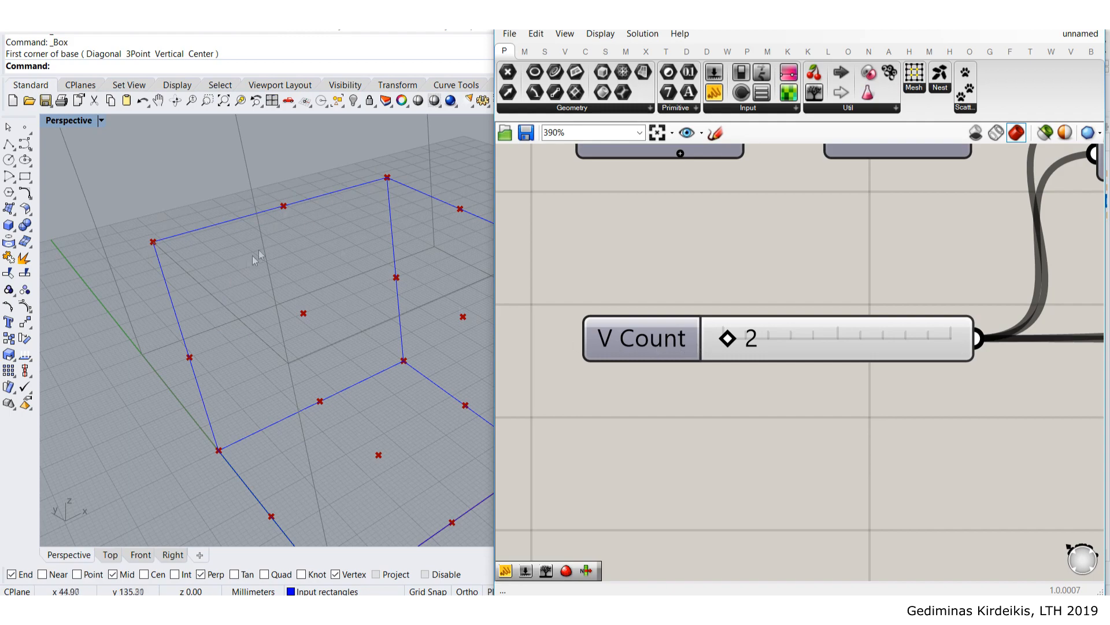
pyautogui.scroll(-2, 765, 343)
pyautogui.click(833, 349)
pyautogui.scroll(-2, 856, 350)
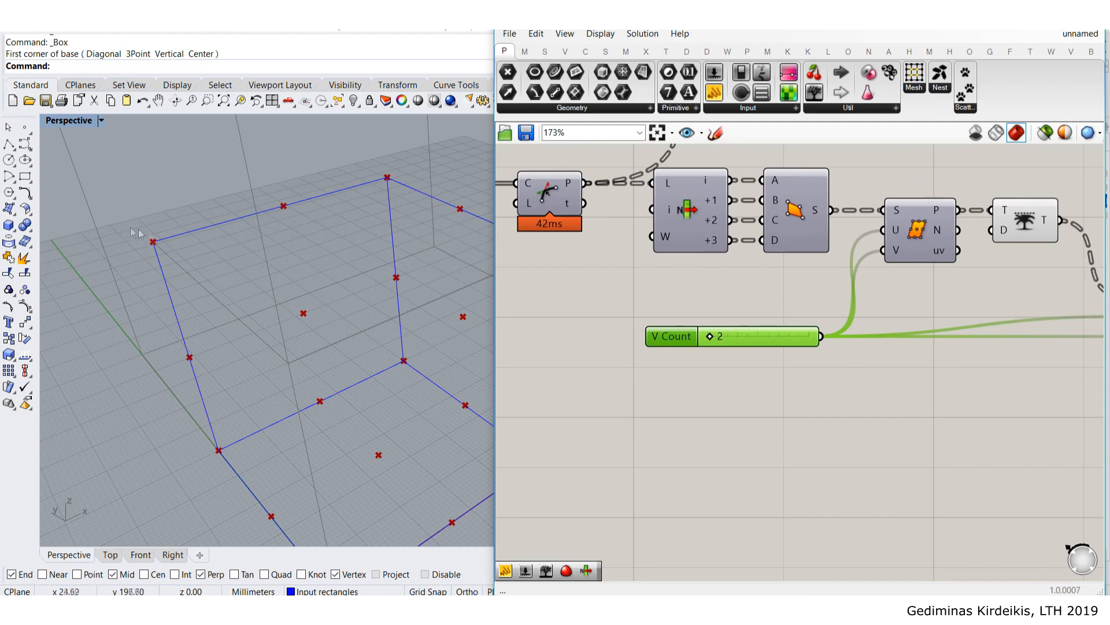
pyautogui.scroll(-1, 901, 374)
pyautogui.moveTo(901, 373); pyautogui.dragTo(758, 304, button='right')
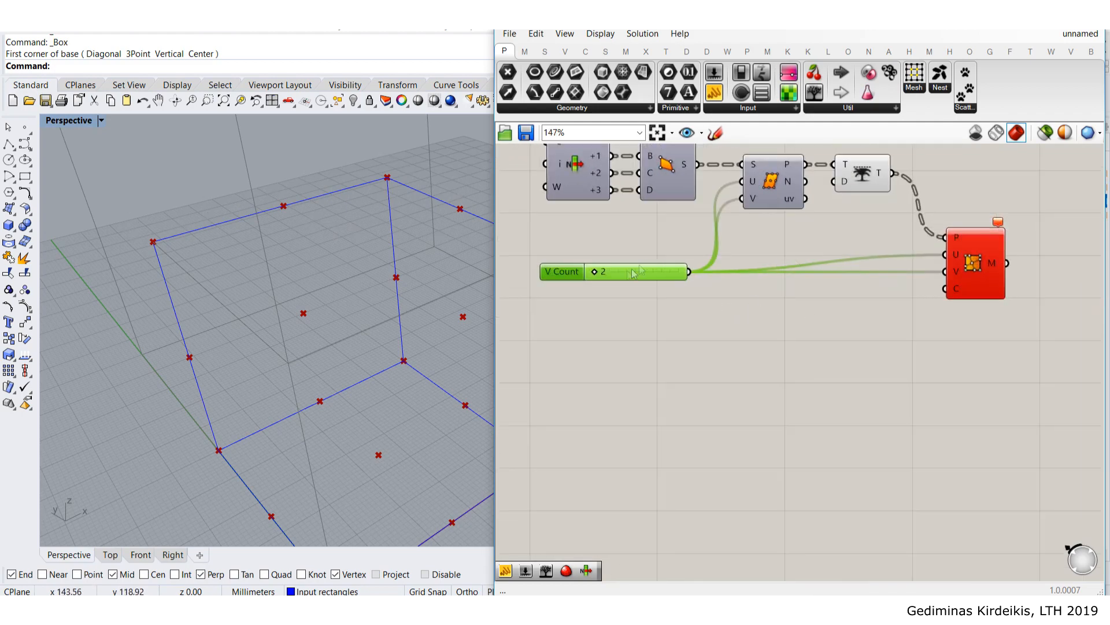
pyautogui.scroll(2, 636, 271)
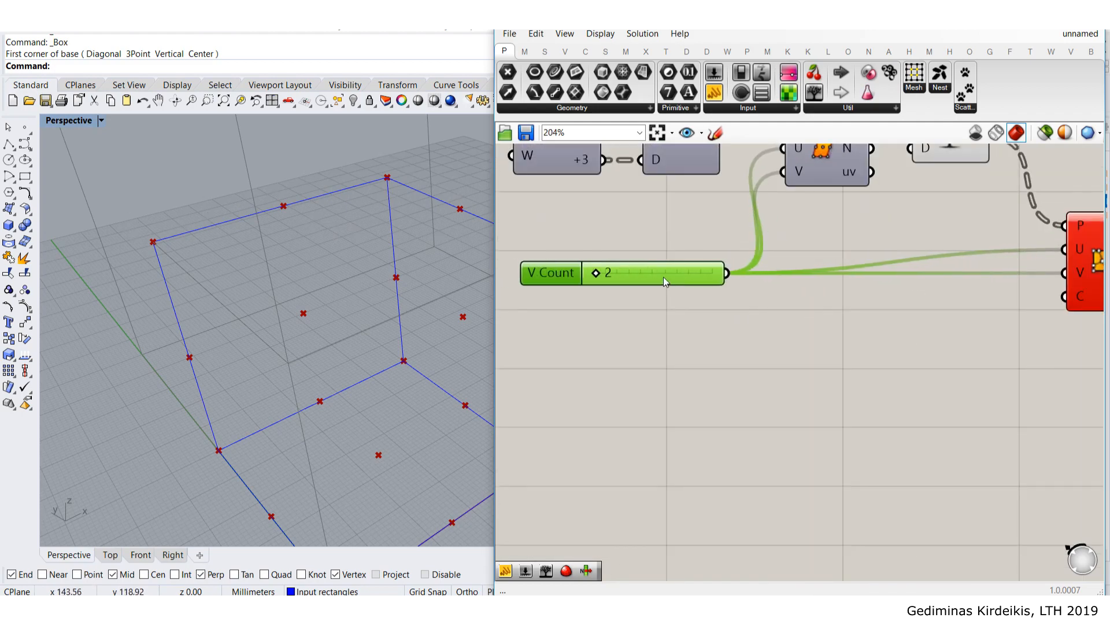
# - Add an Addition component and wire V Count into its A input
pyautogui.doubleClick(796, 323)
pyautogui.write('addition')
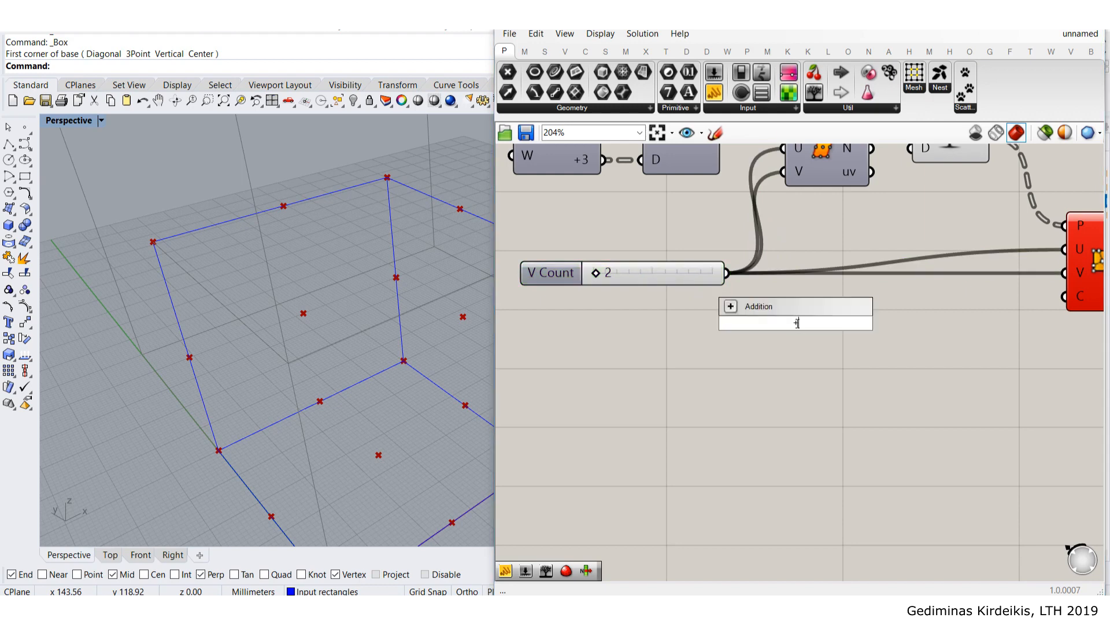
pyautogui.press('Return')
pyautogui.scroll(1, 749, 292)
pyautogui.moveTo(723, 271); pyautogui.dragTo(837, 322)
# - Add a Panel containing 1 and connect it to Addition's B input
pyautogui.doubleClick(693, 359)
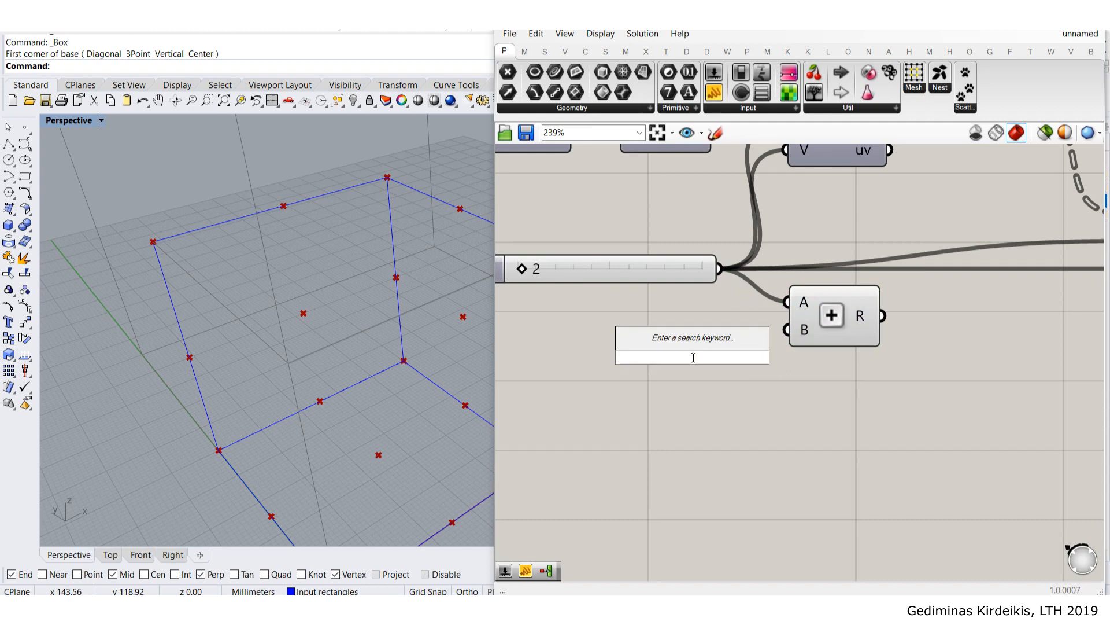
pyautogui.write('panel')
pyautogui.press('Return')
pyautogui.doubleClick(693, 362)
pyautogui.write('1')
pyautogui.click(651, 217)
pyautogui.moveTo(584, 291); pyautogui.dragTo(797, 329)
pyautogui.scroll(2, 768, 333)
pyautogui.scroll(-3, 823, 335)
pyautogui.click(972, 362)
pyautogui.moveTo(979, 354); pyautogui.dragTo(774, 410, button='right')
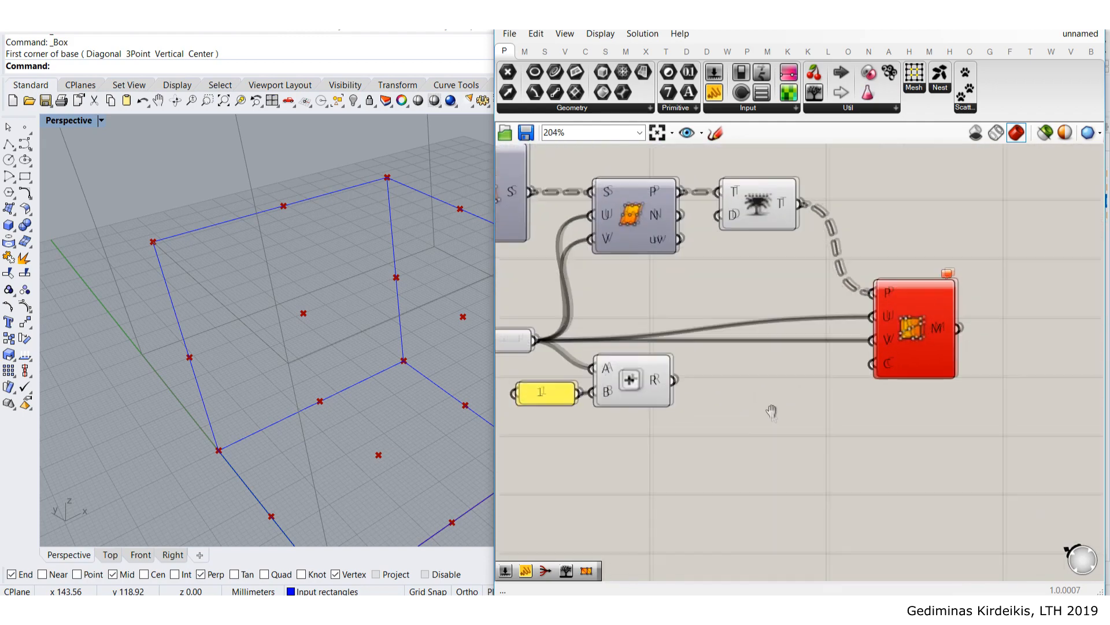
# - Route the V Count + 1 result into the mesh component's U and V inputs
pyautogui.rightClick(876, 317)
pyautogui.moveTo(935, 458)
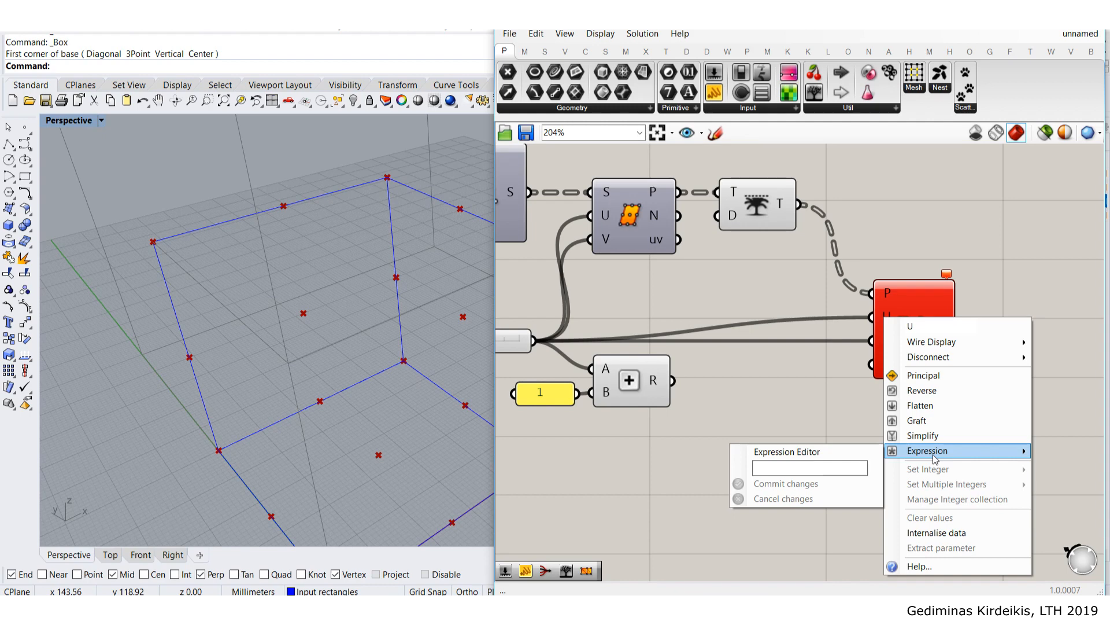
pyautogui.click(817, 466)
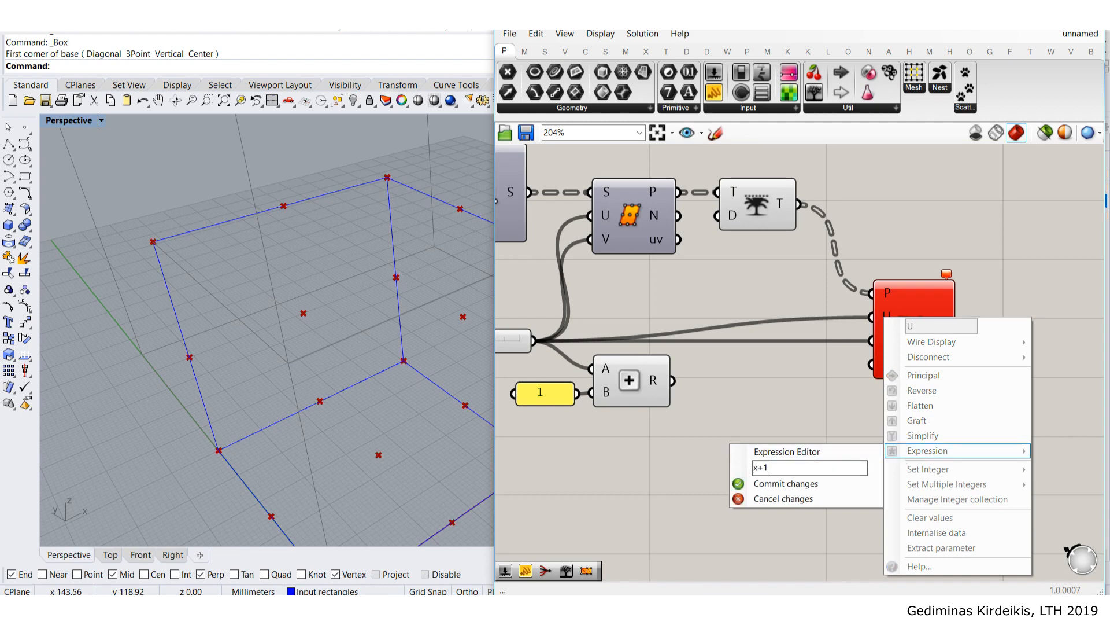
pyautogui.click(689, 406)
pyautogui.moveTo(670, 459); pyautogui.dragTo(516, 377)
pyautogui.moveTo(639, 380); pyautogui.dragTo(891, 311)
pyautogui.click(832, 403)
pyautogui.scroll(1, 761, 350)
pyautogui.moveTo(749, 357); pyautogui.dragTo(890, 339)
pyautogui.scroll(-2, 833, 430)
pyautogui.moveTo(726, 431); pyautogui.dragTo(830, 418, button='right')
# - Disable the preview of the flattened points so only the red mesh shows
pyautogui.moveTo(845, 459); pyautogui.dragTo(748, 326)
pyautogui.middleClick(816, 343)
pyautogui.click(864, 296)
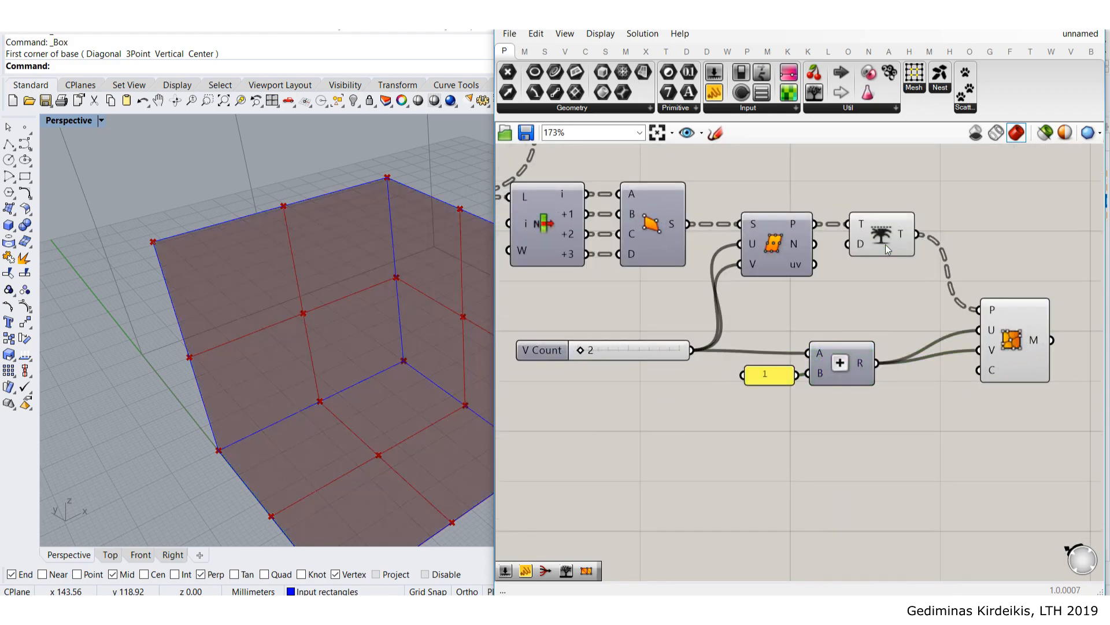
pyautogui.click(886, 244)
pyautogui.middleClick(886, 243)
pyautogui.click(934, 195)
pyautogui.doubleClick(939, 192)
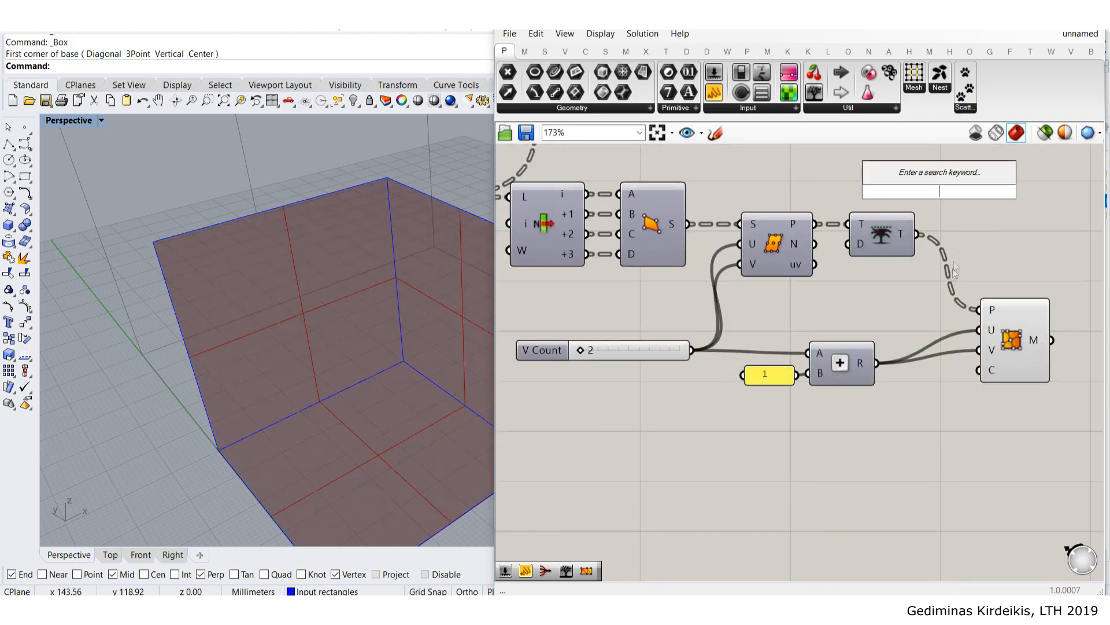
pyautogui.scroll(-2, 954, 289)
pyautogui.moveTo(965, 354); pyautogui.dragTo(818, 352, button='right')
pyautogui.scroll(1, 856, 328)
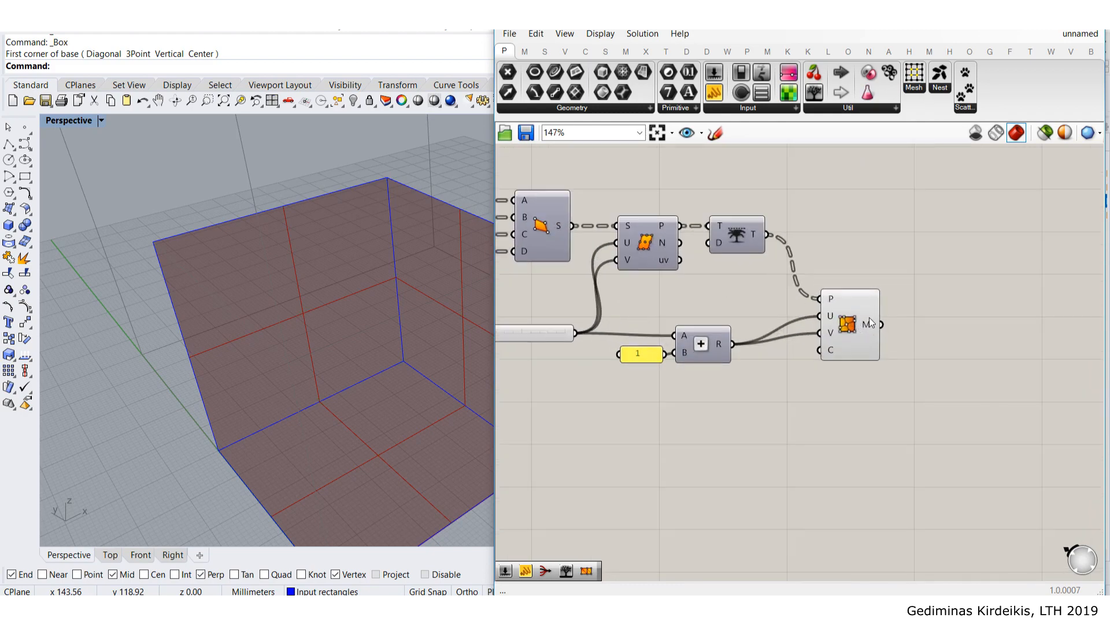
pyautogui.scroll(-2, 869, 317)
pyautogui.moveTo(702, 371); pyautogui.dragTo(816, 358, button='right')
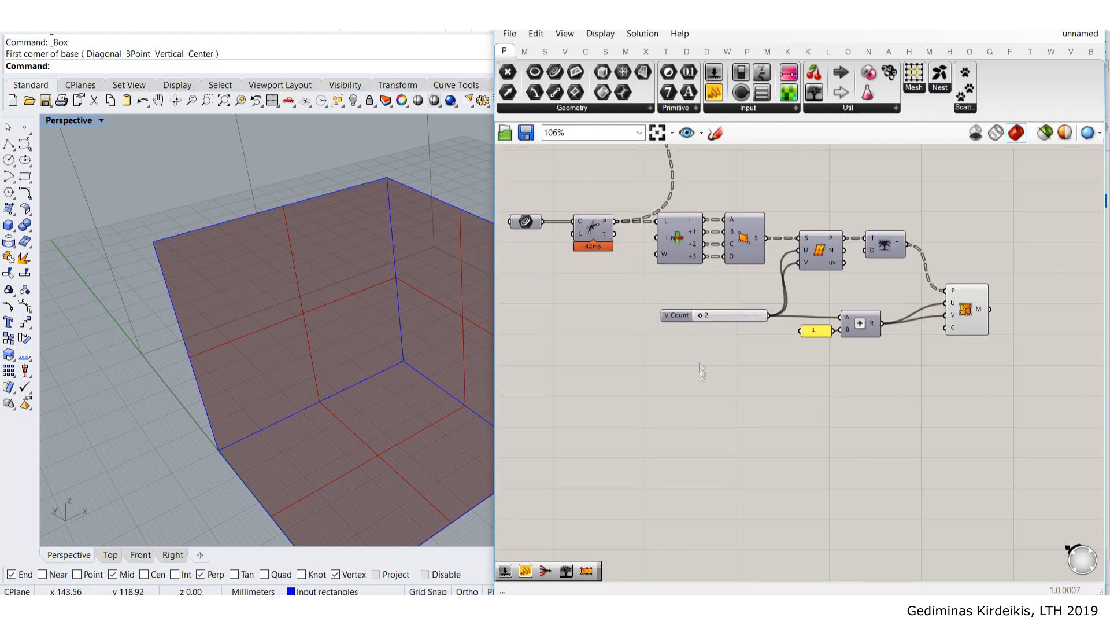
# - Drag the V Count slider up to 16
pyautogui.scroll(4, 698, 334)
pyautogui.moveTo(702, 307); pyautogui.dragTo(641, 295, button='right')
pyautogui.moveTo(644, 287); pyautogui.dragTo(667, 302)
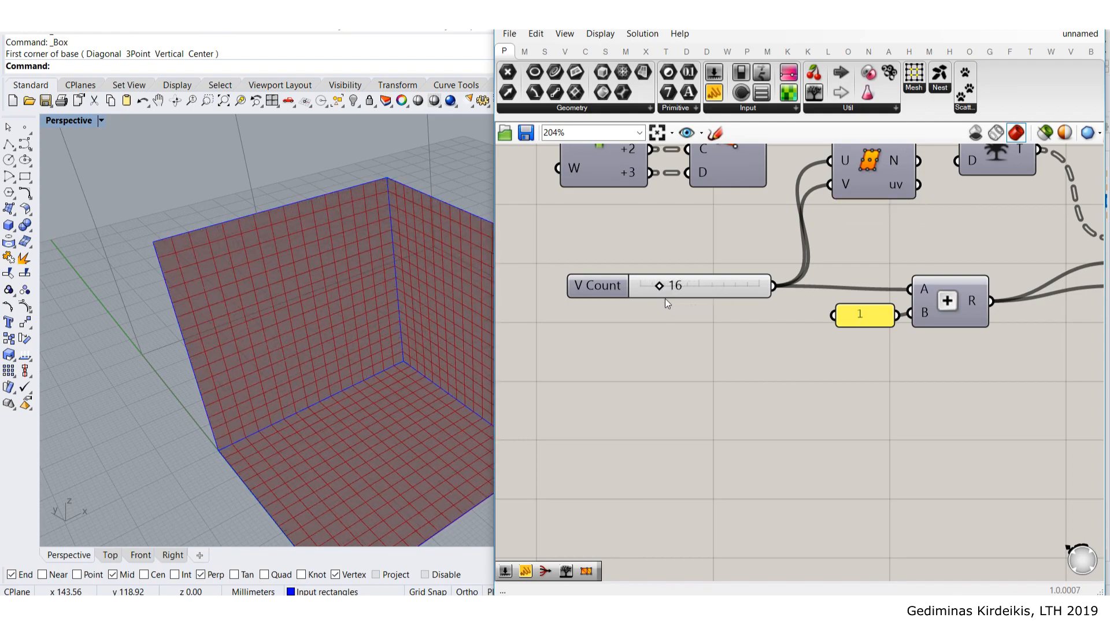
pyautogui.scroll(-2, 667, 301)
pyautogui.moveTo(814, 253); pyautogui.dragTo(724, 389, button='right')
pyautogui.scroll(-4, 722, 391)
pyautogui.moveTo(715, 258); pyautogui.dragTo(697, 281, button='right')
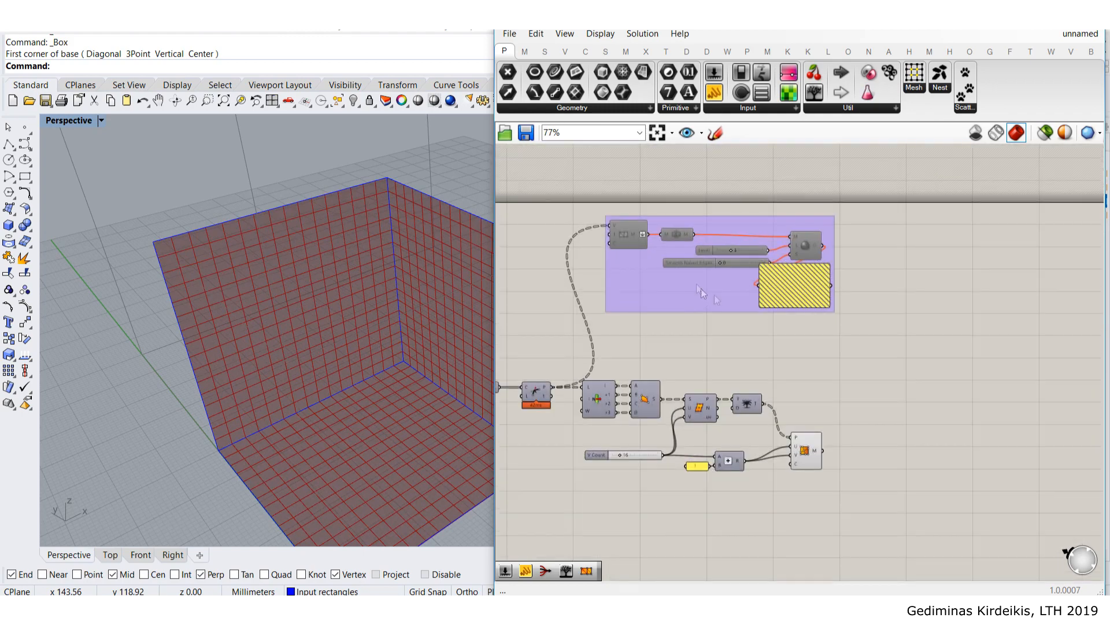
# - Orbit the Perspective view to inspect the denser mesh, then reposition the mesh component
pyautogui.moveTo(367, 341); pyautogui.dragTo(295, 261, button='right')
pyautogui.moveTo(890, 496); pyautogui.dragTo(696, 484)
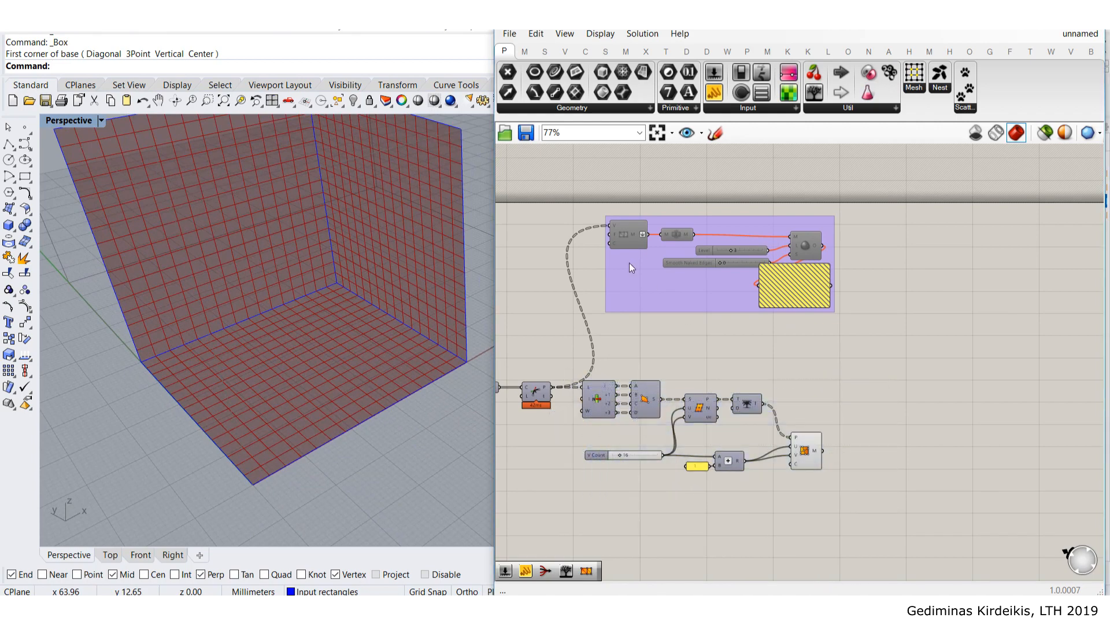
pyautogui.scroll(-4, 133, 231)
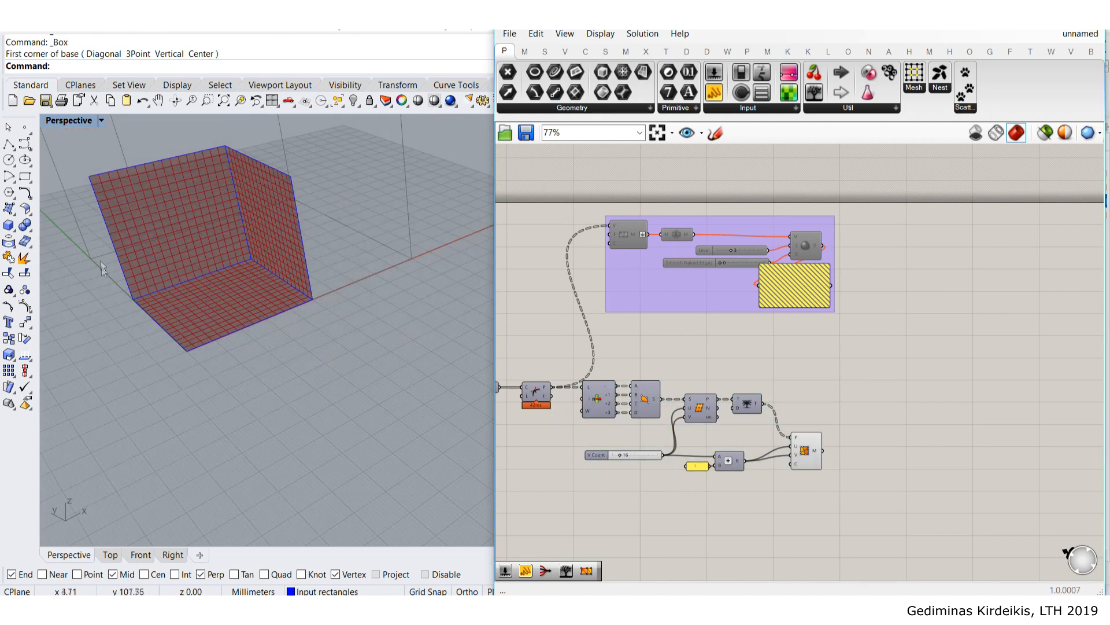
pyautogui.moveTo(124, 273); pyautogui.dragTo(169, 370, button='right')
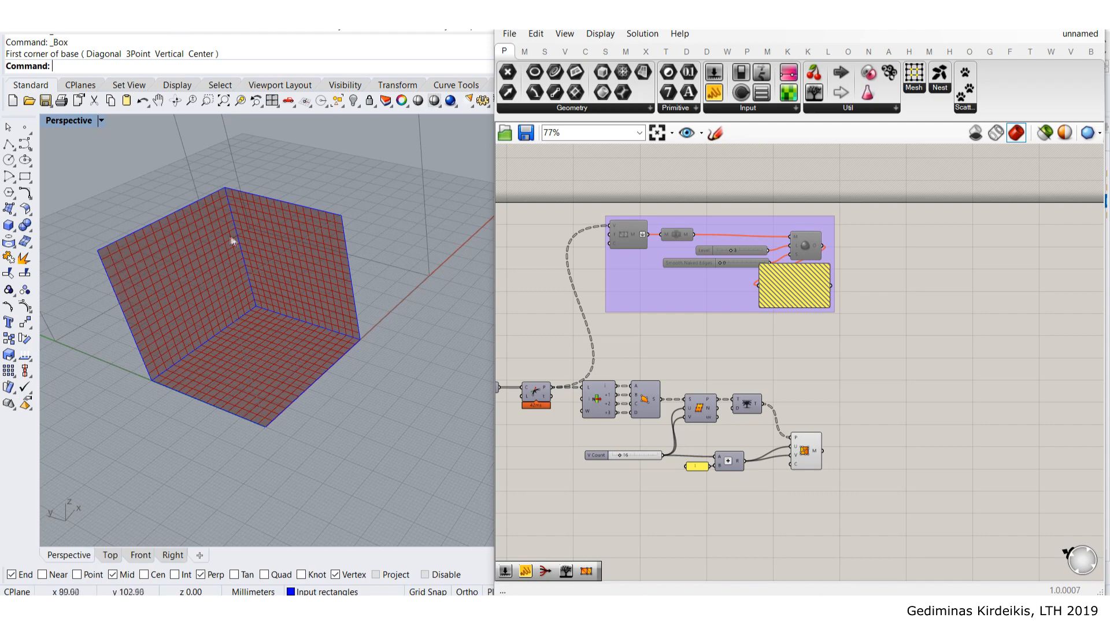
pyautogui.moveTo(280, 278); pyautogui.dragTo(306, 290, button='right')
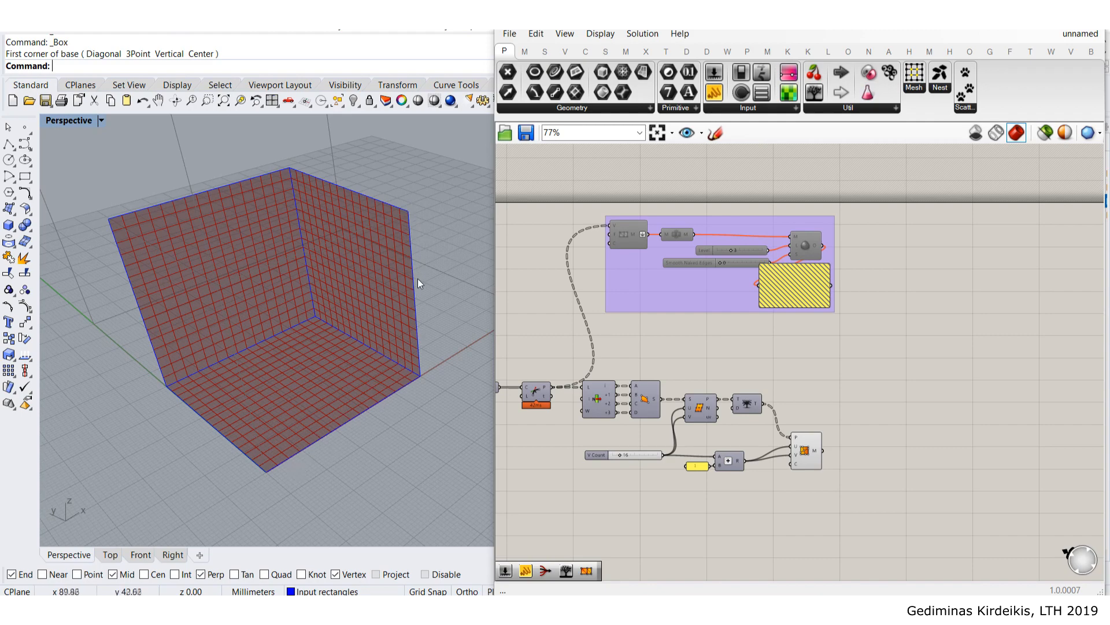
pyautogui.scroll(3, 844, 454)
pyautogui.moveTo(836, 353); pyautogui.dragTo(839, 376)
pyautogui.click(888, 359)
pyautogui.moveTo(889, 358); pyautogui.dragTo(837, 314, button='right')
pyautogui.scroll(2, 803, 336)
pyautogui.moveTo(787, 340)
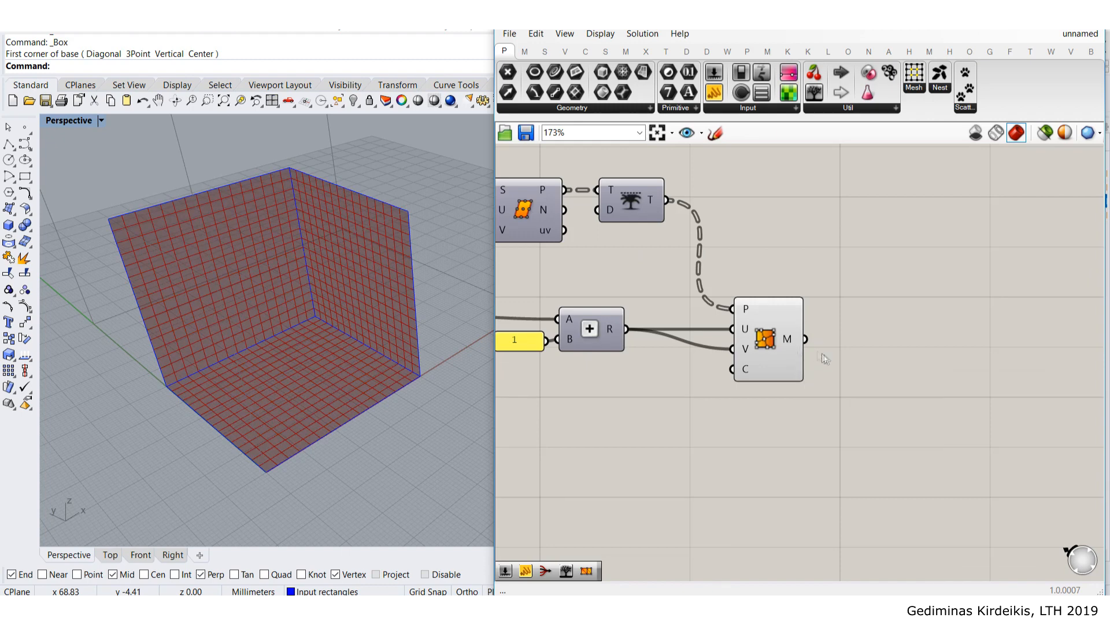
# - Flatten the mesh component's M output into a single list
pyautogui.moveTo(812, 352); pyautogui.dragTo(709, 307, button='right')
pyautogui.moveTo(683, 294)
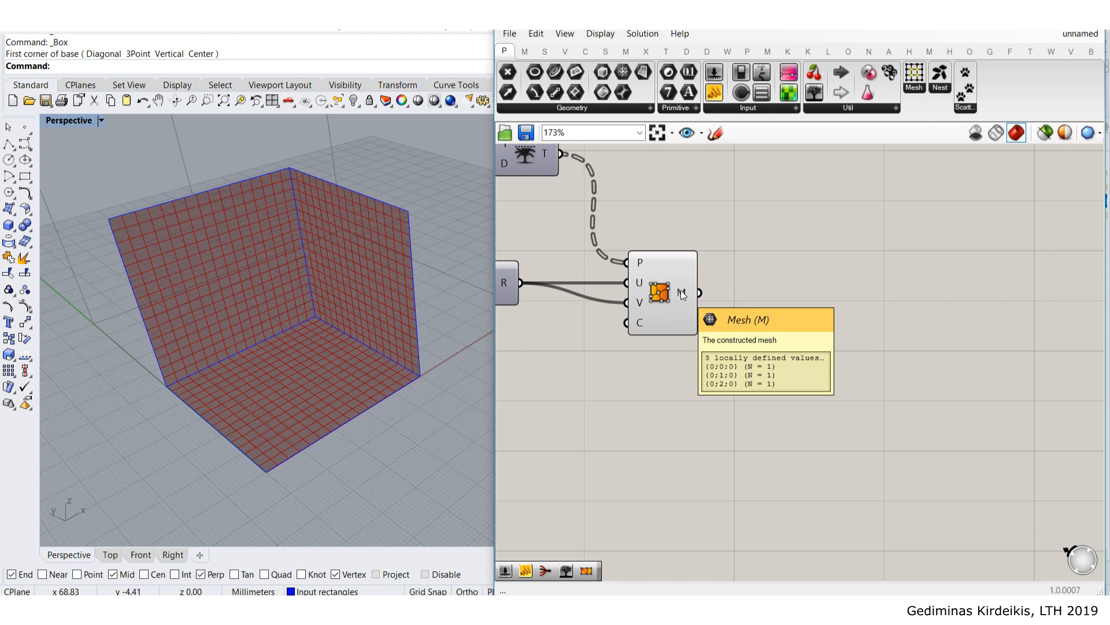
pyautogui.rightClick(682, 294)
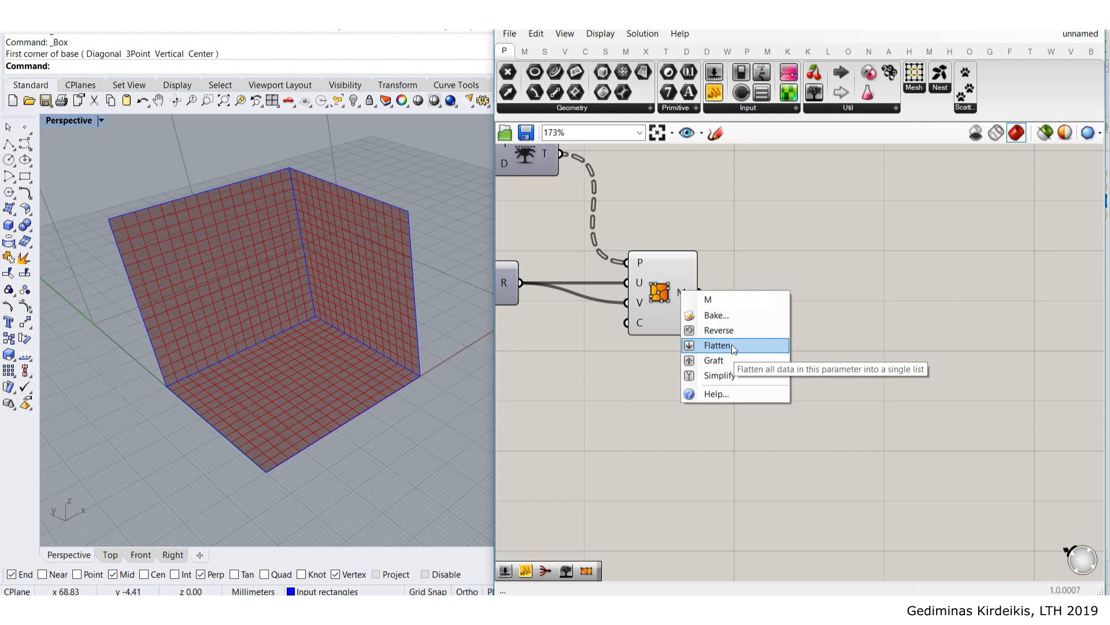
pyautogui.click(717, 345)
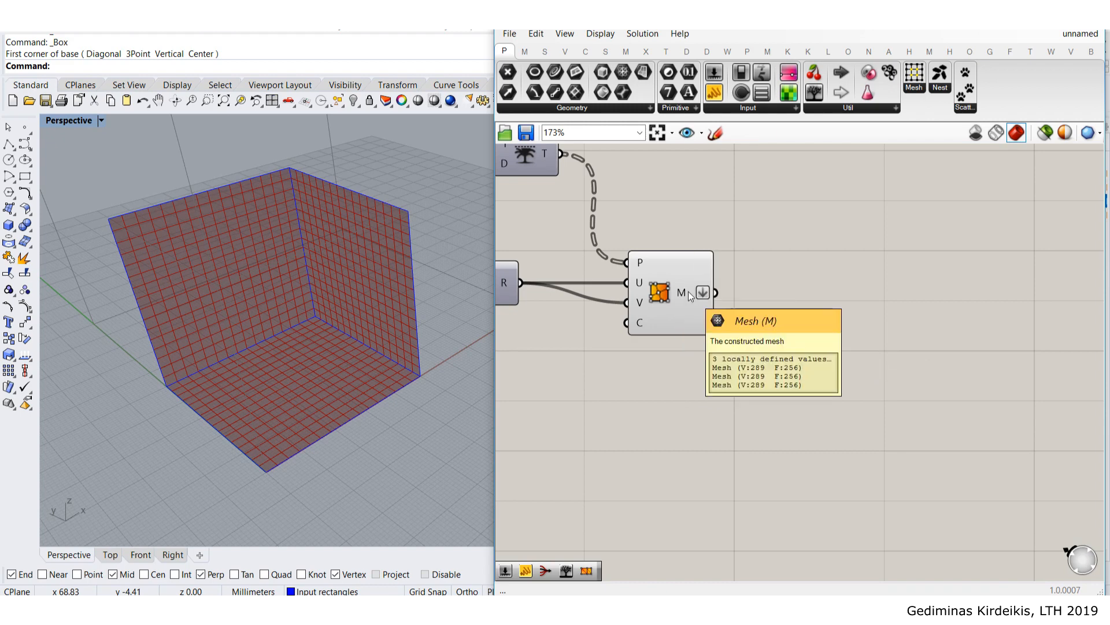
# - Add a Mesh Join component and wire the flattened mesh into it
pyautogui.doubleClick(849, 308)
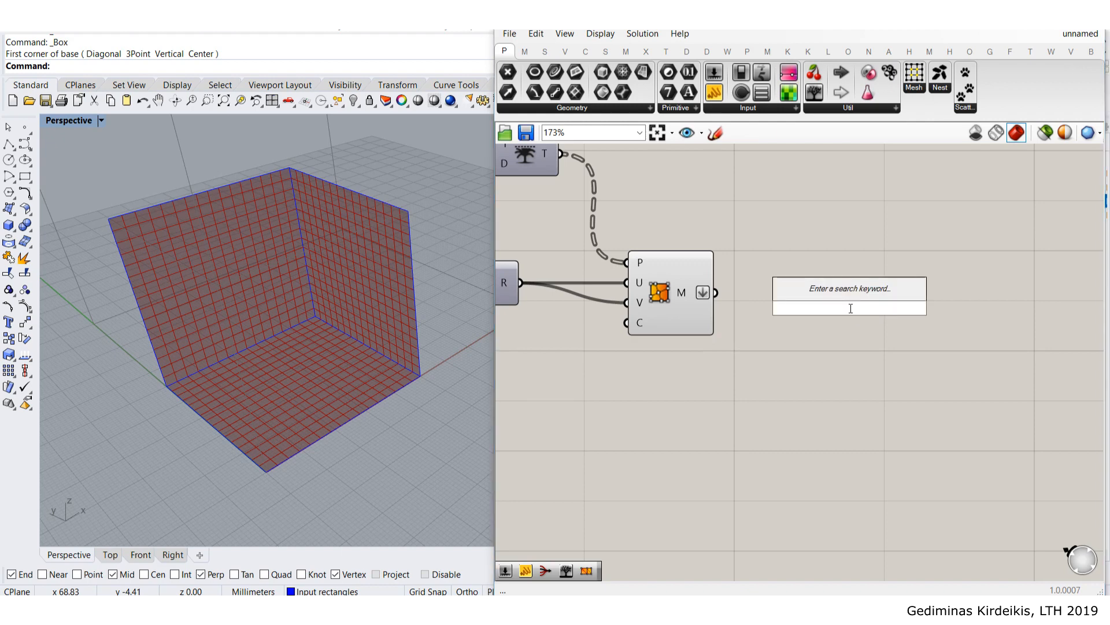
pyautogui.write('join')
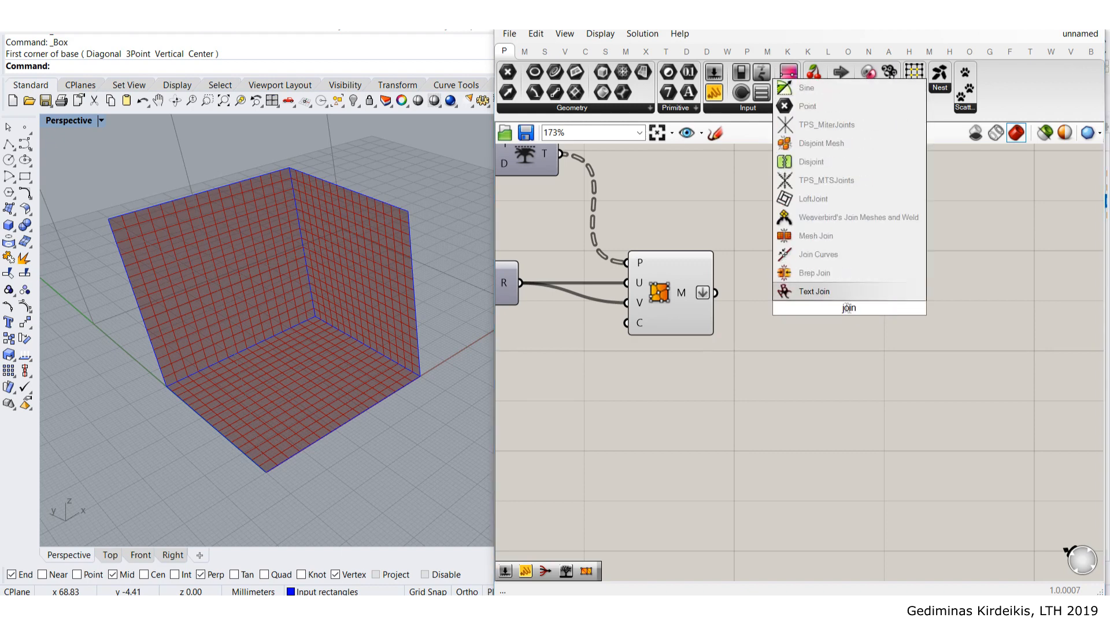
pyautogui.click(815, 231)
pyautogui.moveTo(717, 293); pyautogui.dragTo(781, 291)
pyautogui.click(764, 205)
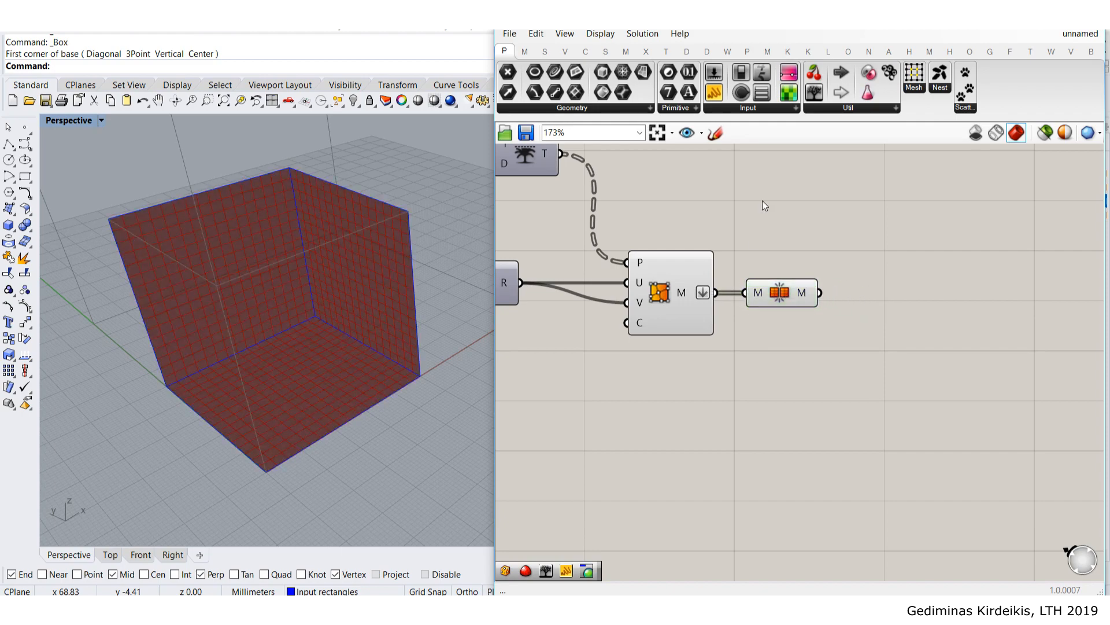
# - Disable the unjoined mesh preview and nudge Mesh Join into place
pyautogui.click(672, 288)
pyautogui.middleClick(671, 288)
pyautogui.click(718, 242)
pyautogui.click(839, 246)
pyautogui.moveTo(843, 251); pyautogui.dragTo(746, 262, button='right')
pyautogui.moveTo(698, 304); pyautogui.dragTo(703, 305)
pyautogui.click(776, 372)
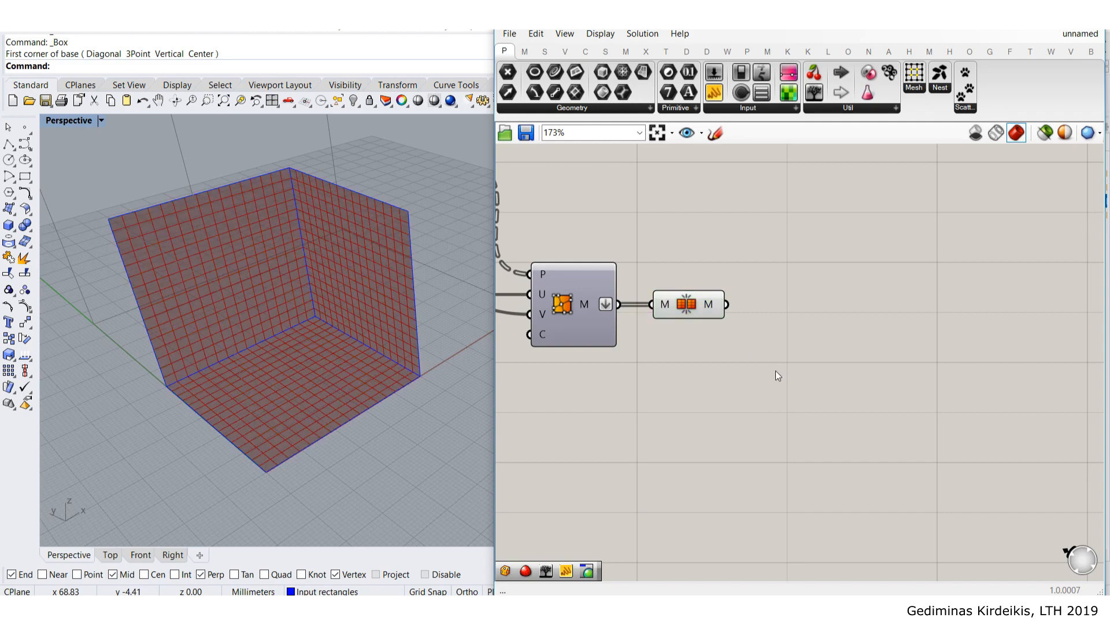
# - Add a Mesh UnifyNormals component fed by Mesh Join's output
pyautogui.doubleClick(776, 372)
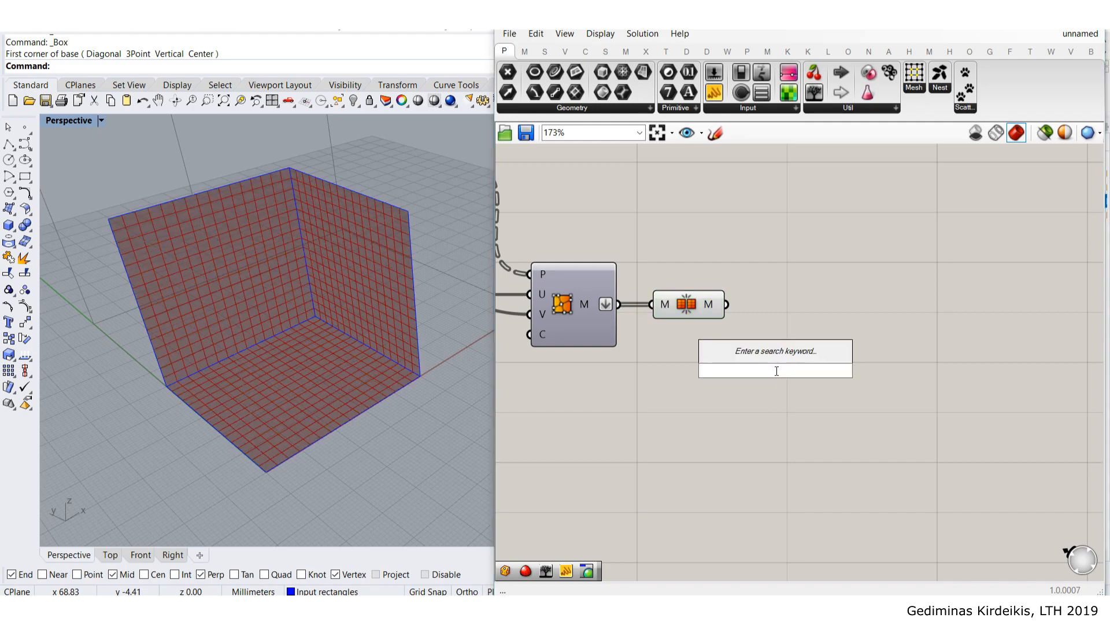
pyautogui.write('uni')
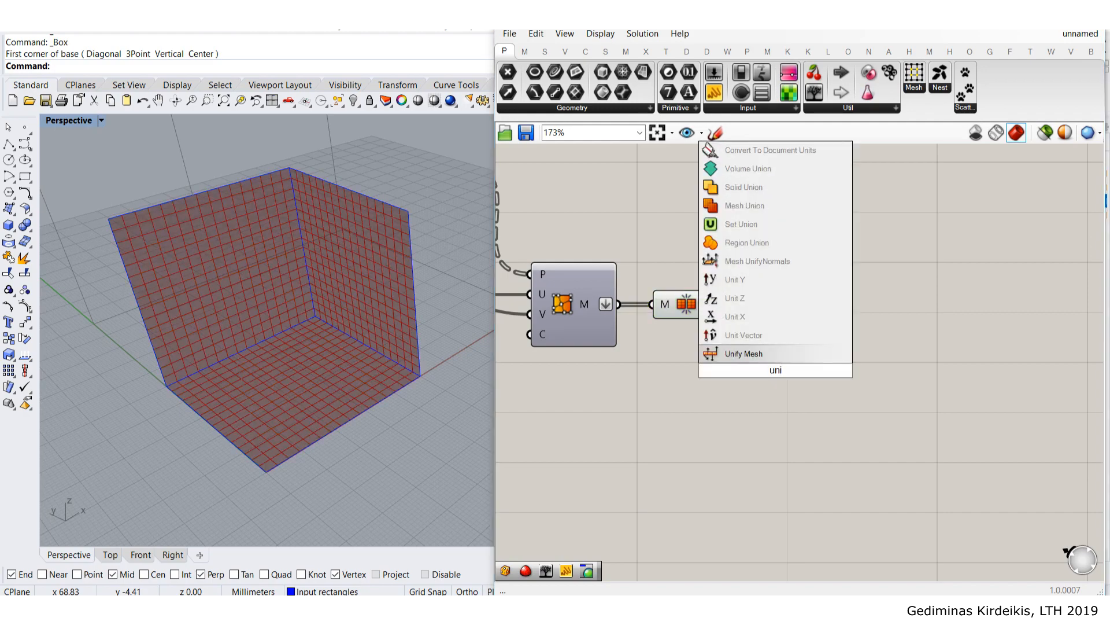
pyautogui.click(810, 258)
pyautogui.moveTo(781, 364); pyautogui.dragTo(793, 297)
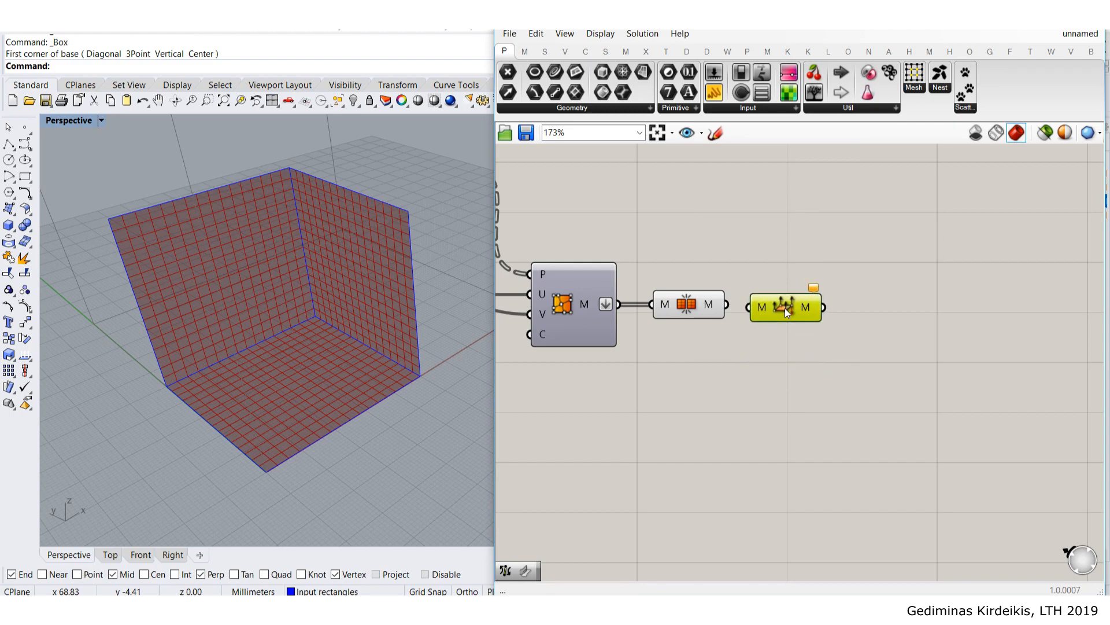
pyautogui.moveTo(726, 304); pyautogui.dragTo(750, 304)
pyautogui.click(779, 252)
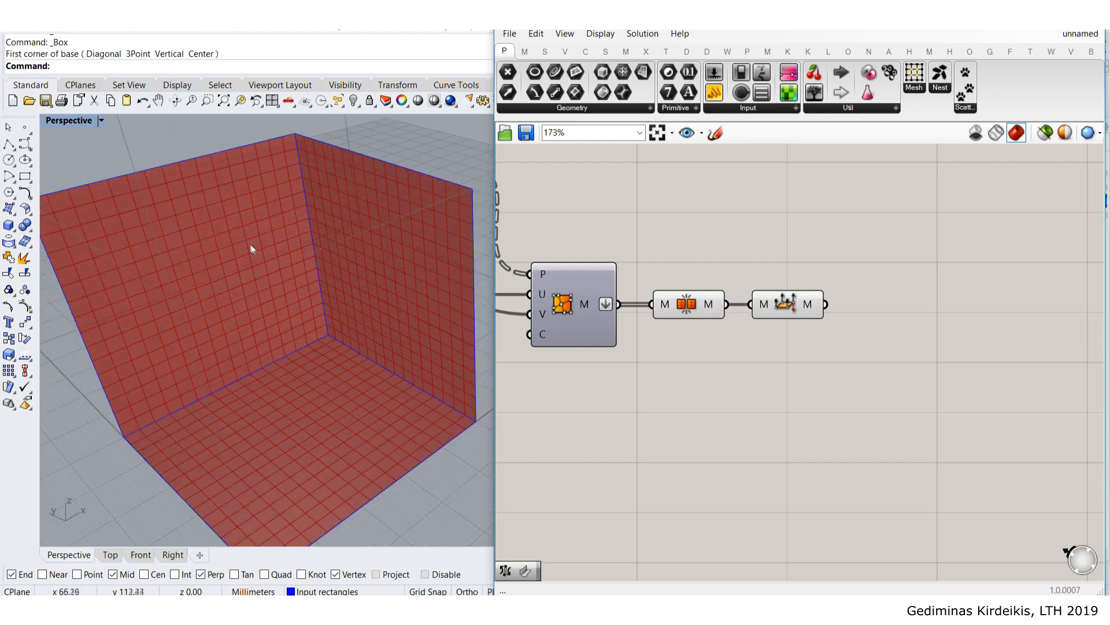
# - Disable the preview of the first mesh component
pyautogui.scroll(3, 251, 244)
pyautogui.scroll(-3, 248, 241)
pyautogui.moveTo(245, 260); pyautogui.dragTo(347, 240, button='right')
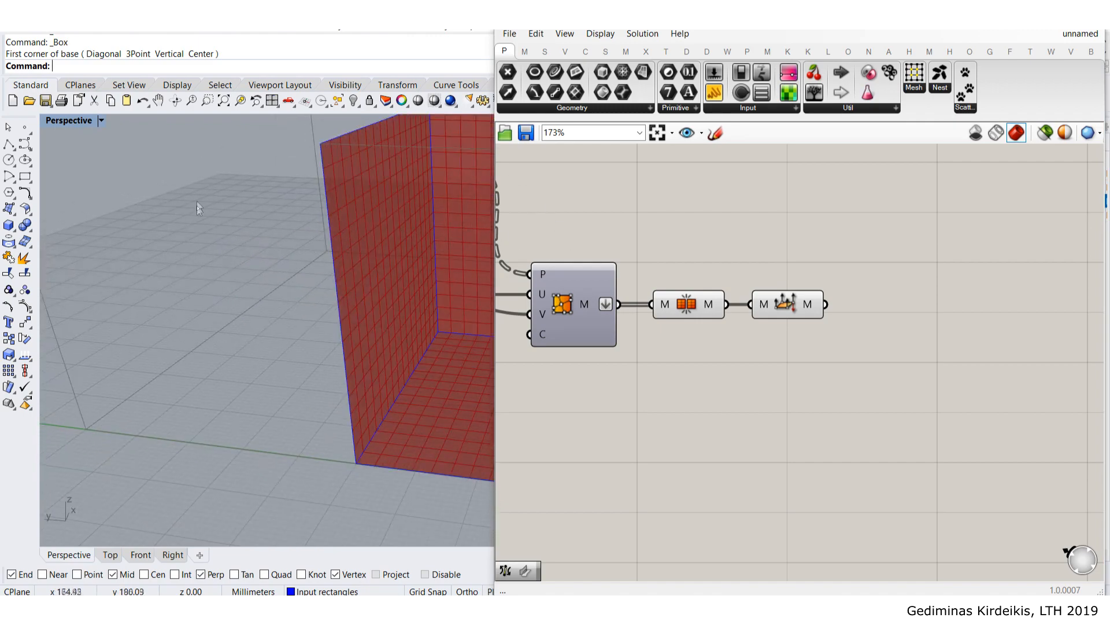
pyautogui.moveTo(401, 220); pyautogui.dragTo(330, 227, button='right')
pyautogui.scroll(-5, 235, 194)
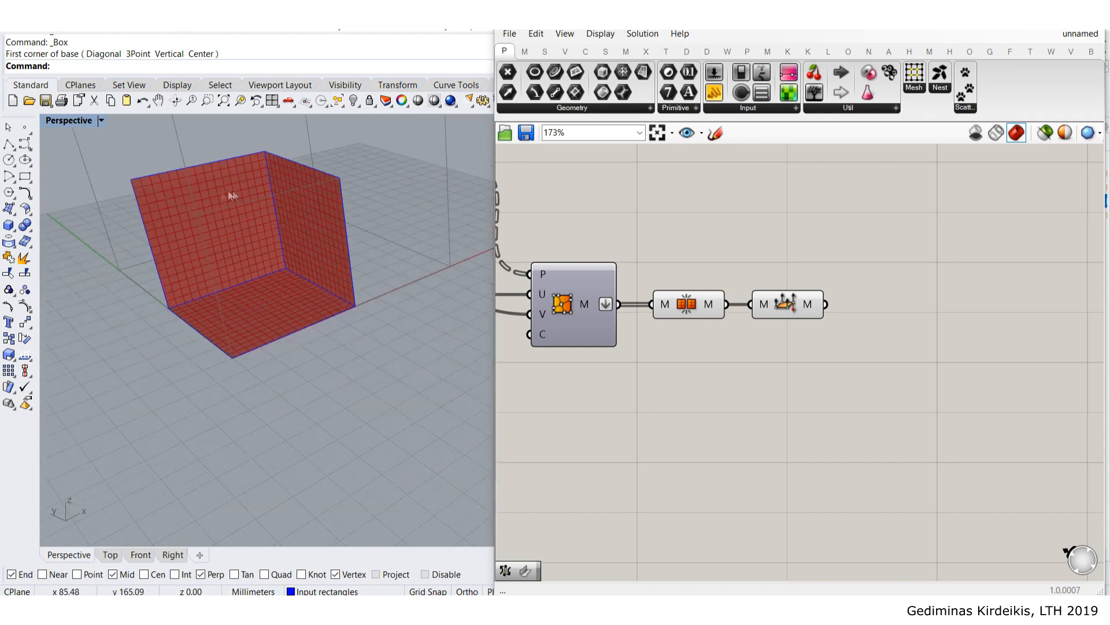
pyautogui.scroll(5, 223, 202)
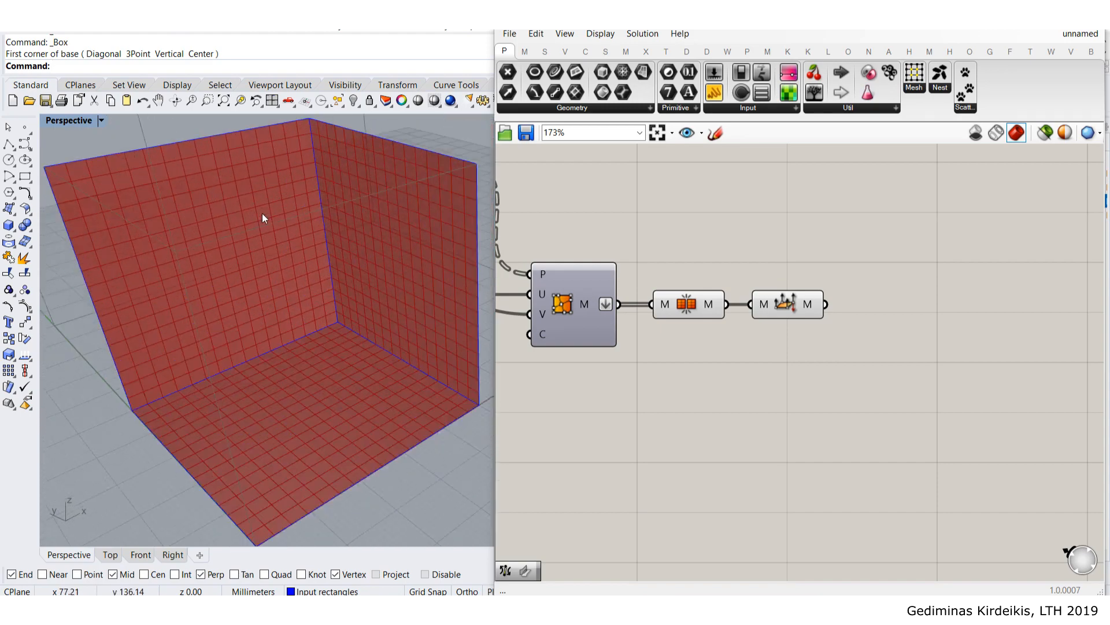
pyautogui.scroll(-3, 262, 218)
pyautogui.moveTo(735, 343); pyautogui.dragTo(763, 366, button='right')
pyautogui.moveTo(763, 362); pyautogui.dragTo(717, 275)
pyautogui.middleClick(731, 325)
pyautogui.click(774, 281)
# - Check the second mesh component's options and orbit to view the red mesh box
pyautogui.click(826, 239)
pyautogui.click(811, 328)
pyautogui.middleClick(811, 327)
pyautogui.click(875, 310)
pyautogui.moveTo(874, 310); pyautogui.dragTo(776, 283, button='right')
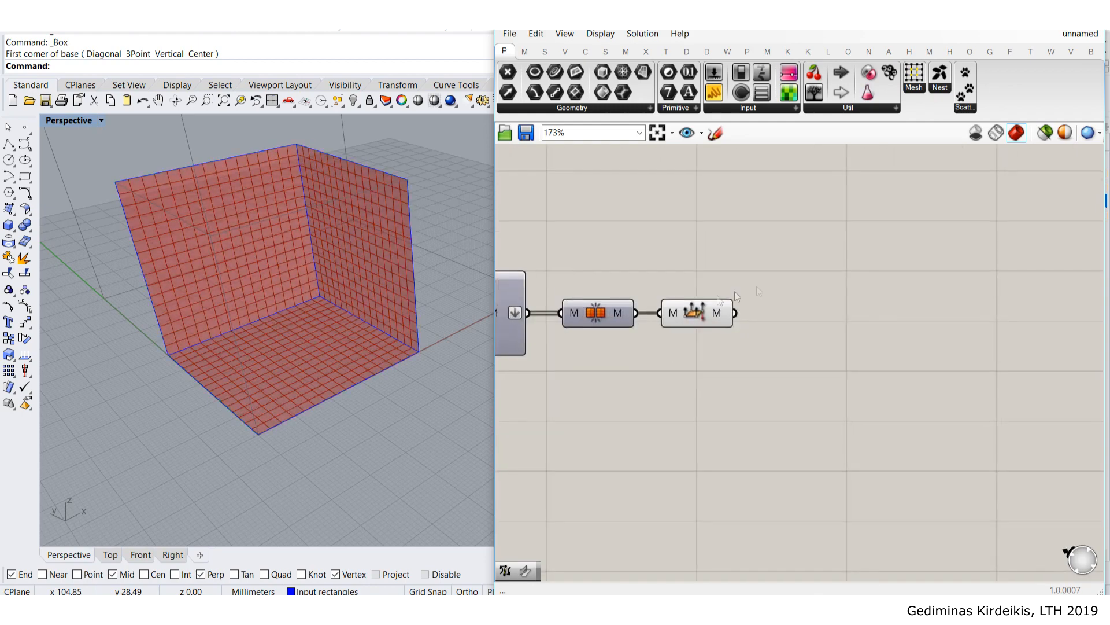
pyautogui.scroll(5, 154, 352)
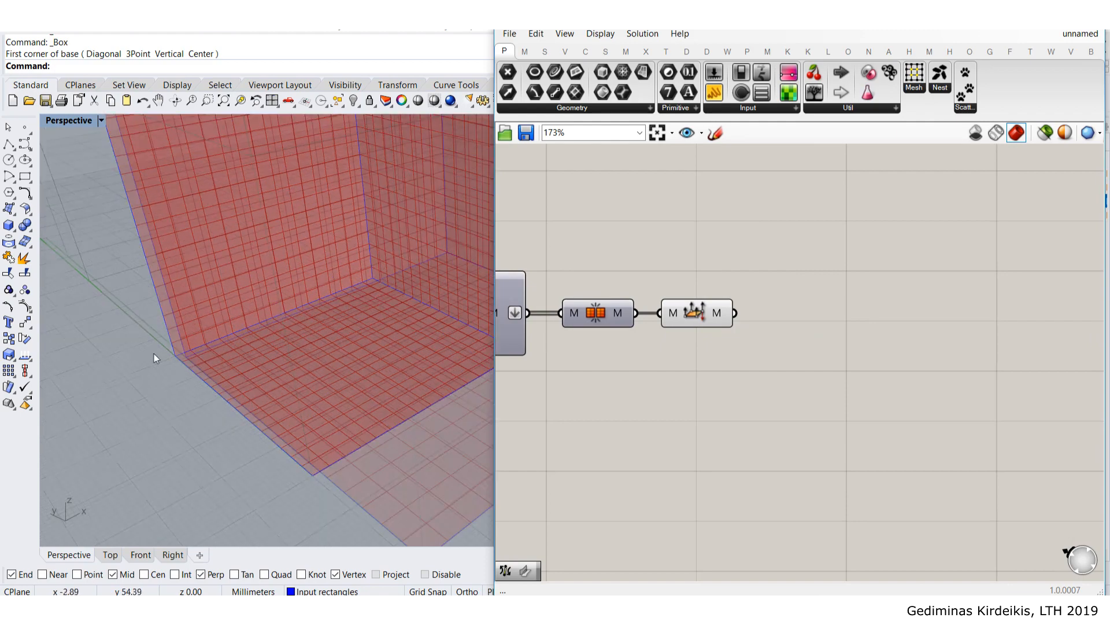
pyautogui.scroll(-5, 447, 242)
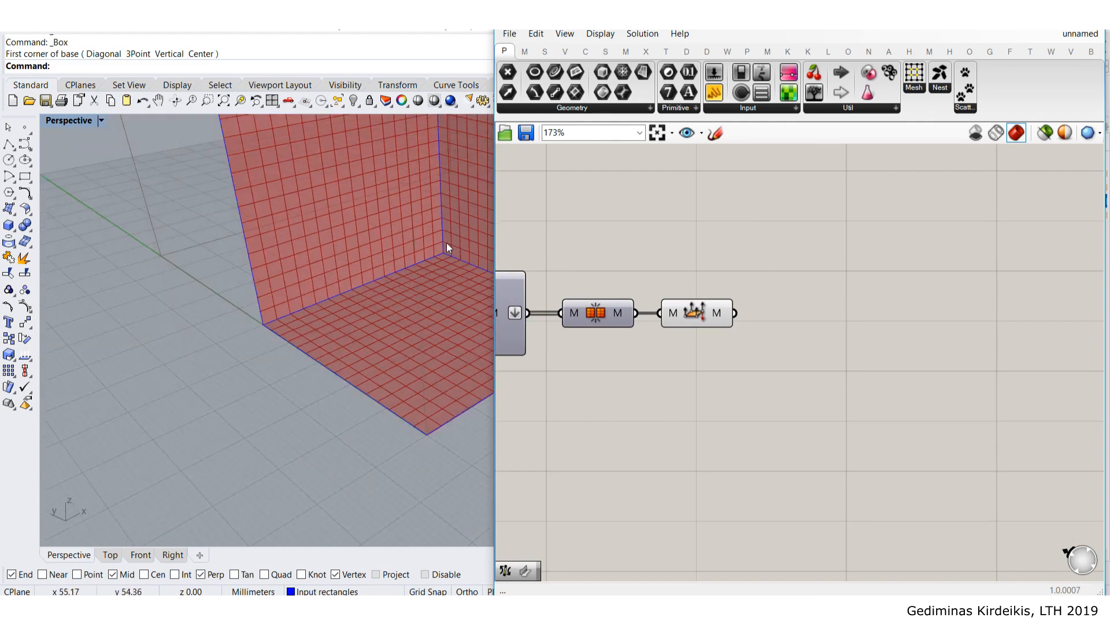
pyautogui.moveTo(376, 304); pyautogui.dragTo(378, 294, button='right')
pyautogui.moveTo(814, 297); pyautogui.dragTo(811, 280, button='right')
# - Search 'weld' and place a Mesh WeldVertices component below the mesh chain
pyautogui.doubleClick(822, 255)
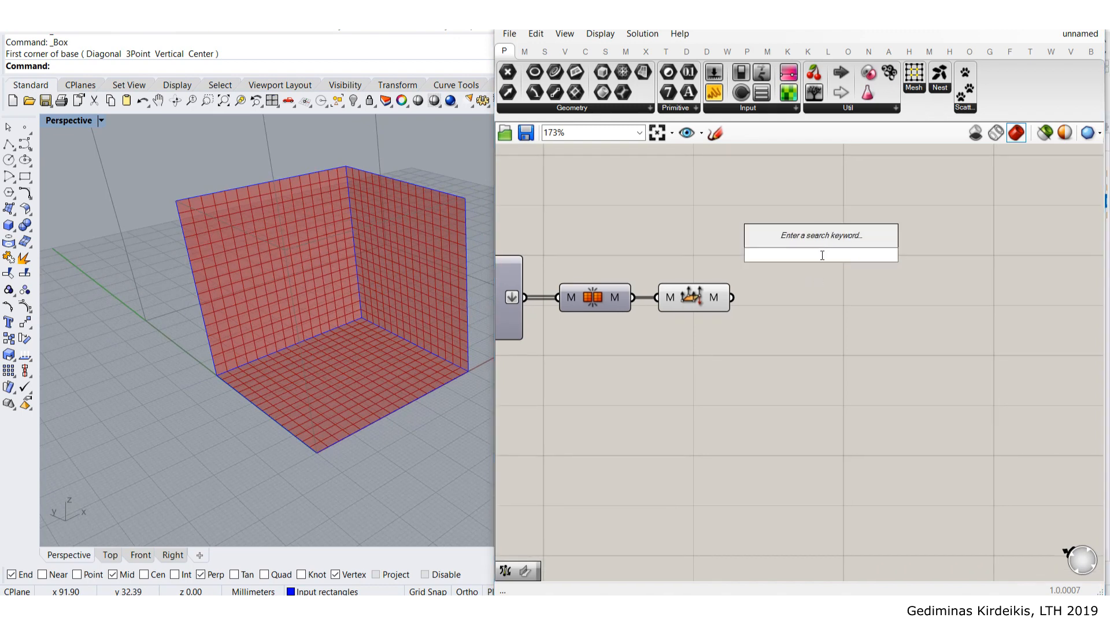
pyautogui.write('welf')
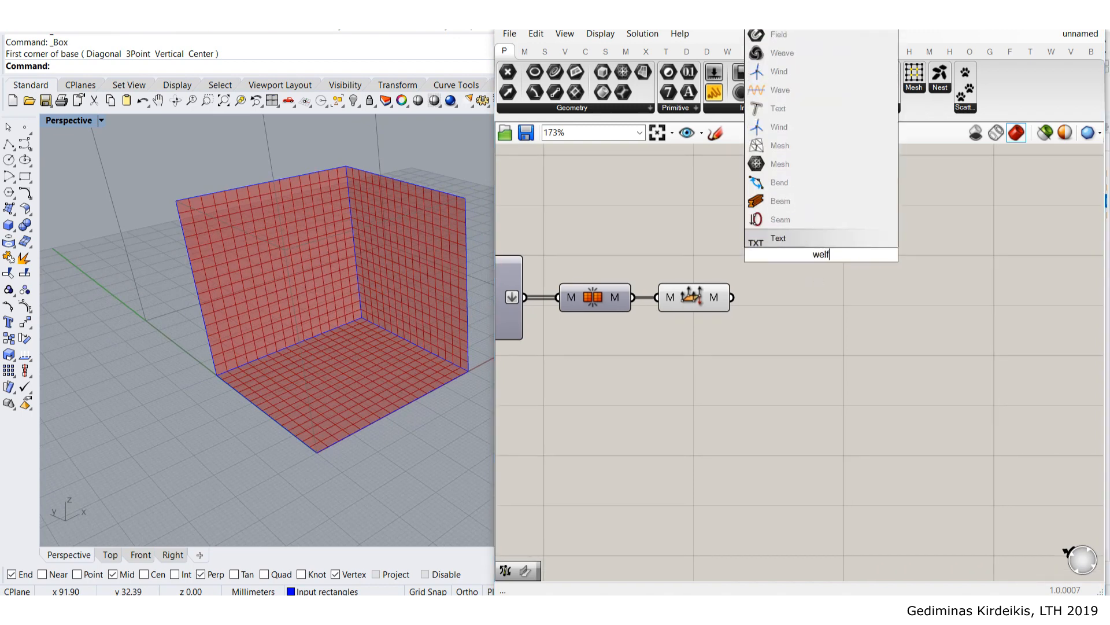
pyautogui.press('BackSpace')
pyautogui.write('d')
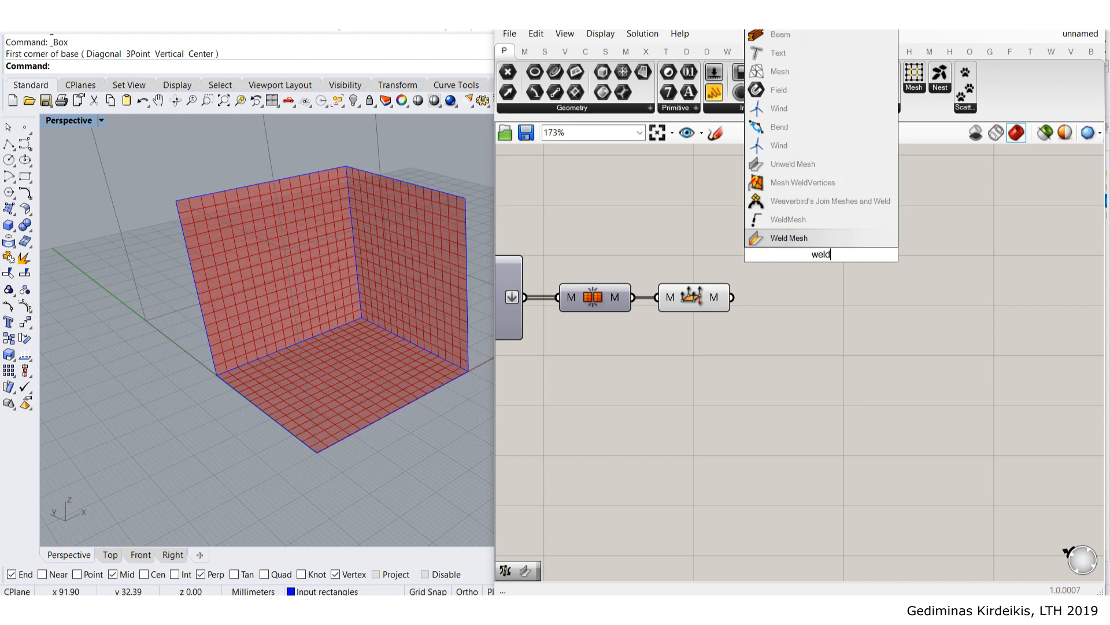
pyautogui.click(810, 182)
pyautogui.moveTo(819, 263); pyautogui.dragTo(821, 320)
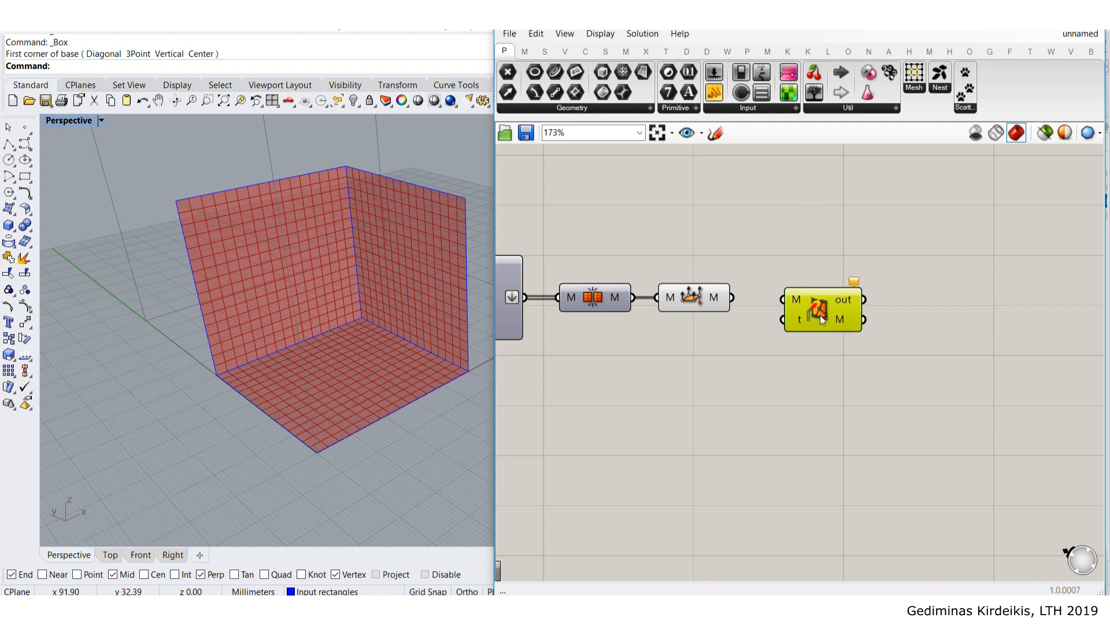
pyautogui.moveTo(821, 320); pyautogui.dragTo(831, 351)
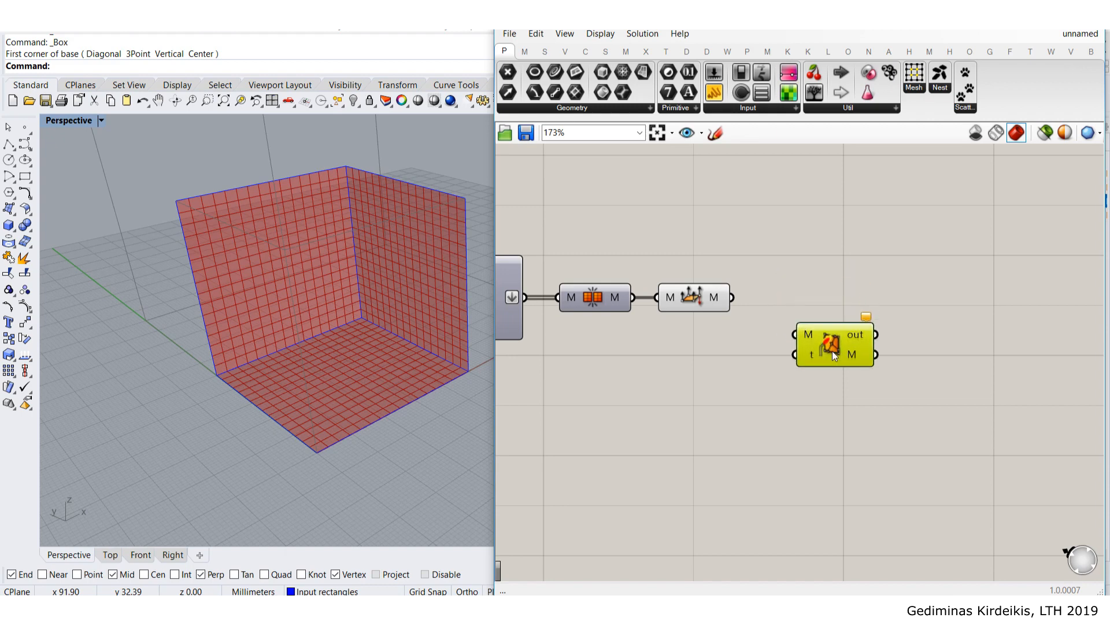
# - Search 'mesh weld' and place the MeshEdit Weld Mesh component beside the last mesh component
pyautogui.doubleClick(828, 226)
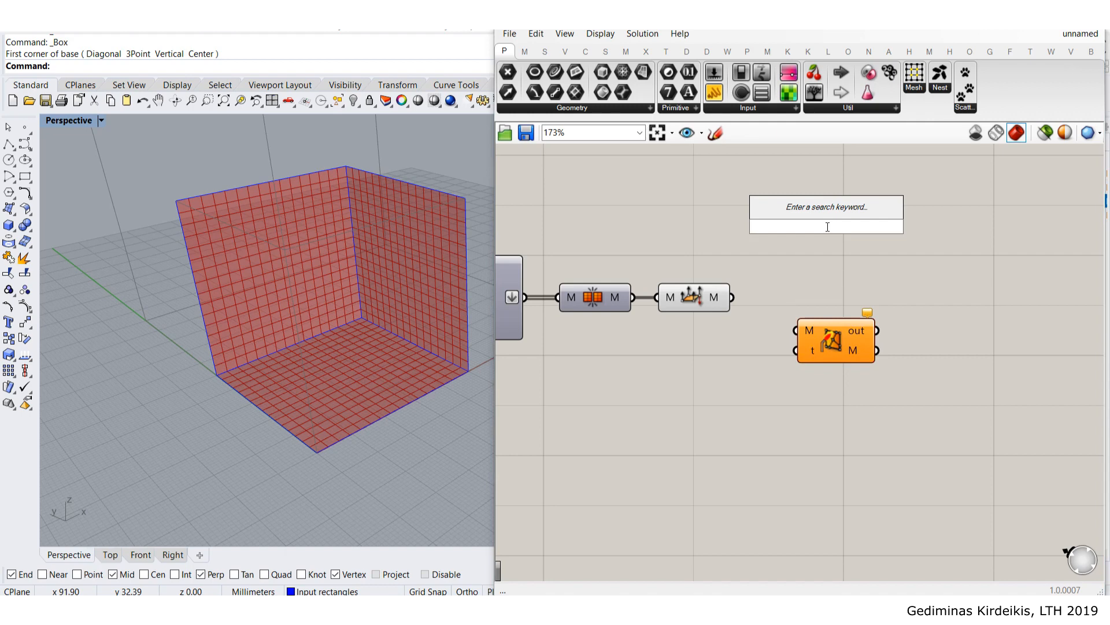
pyautogui.write('mes')
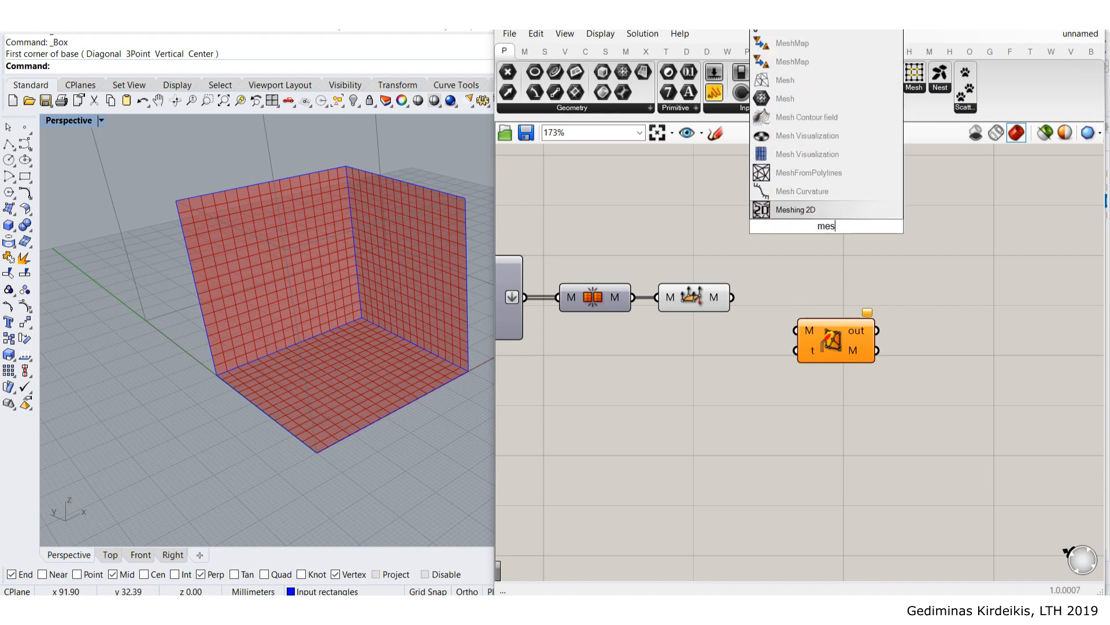
pyautogui.write('h we')
pyautogui.press('BackSpace')
pyautogui.press('BackSpace')
pyautogui.write('wel')
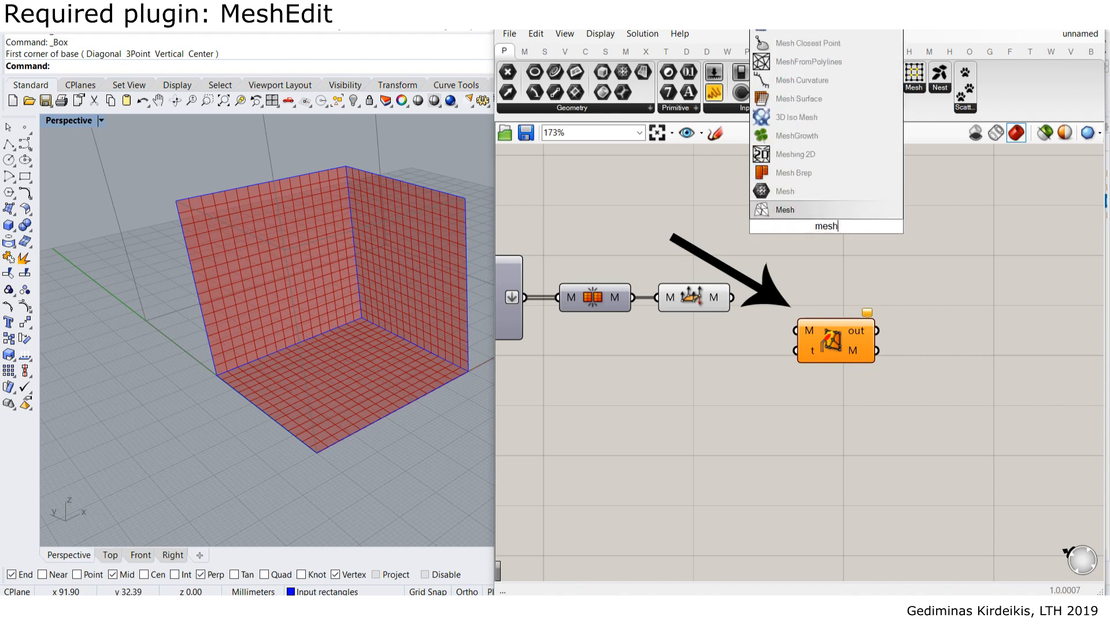
pyautogui.write('d')
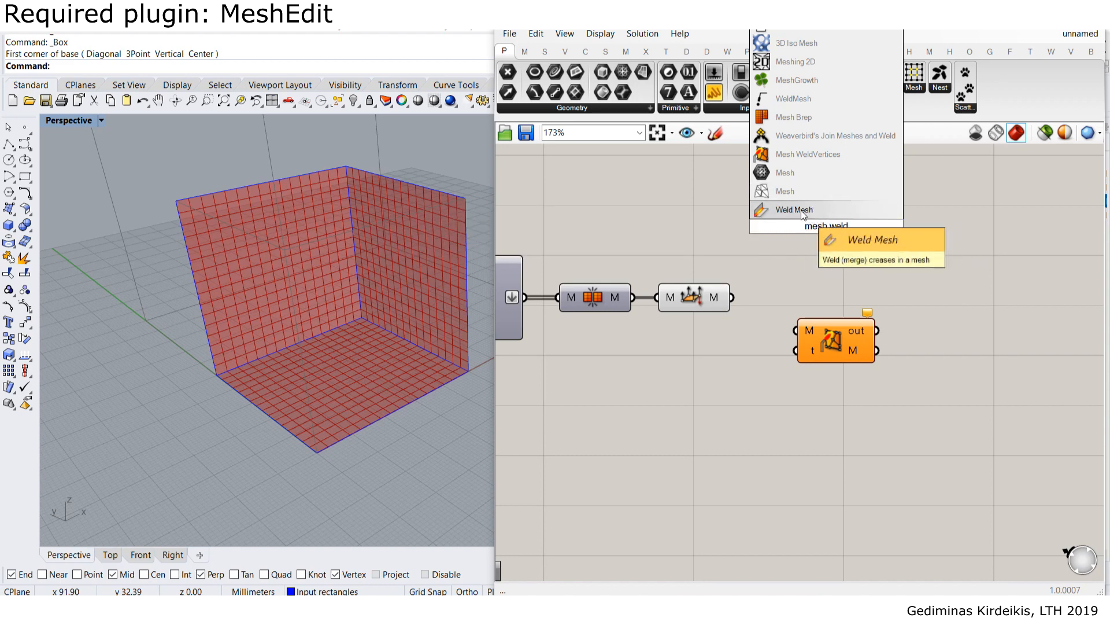
pyautogui.moveTo(833, 341); pyautogui.dragTo(809, 299)
pyautogui.click(798, 243)
pyautogui.click(804, 259)
pyautogui.click(790, 229)
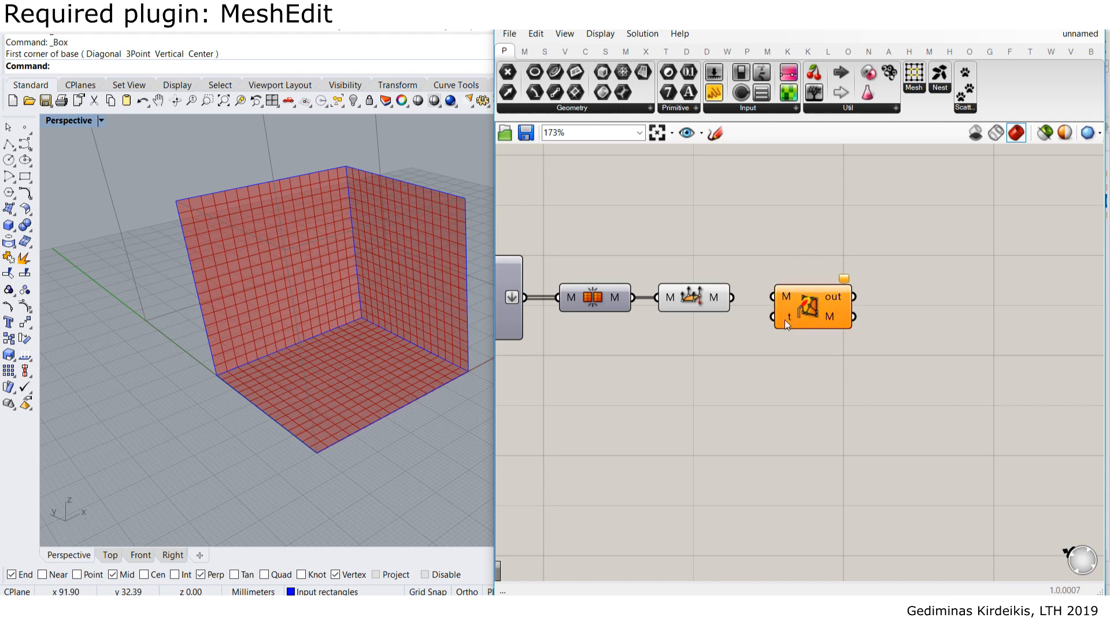
pyautogui.moveTo(793, 300)
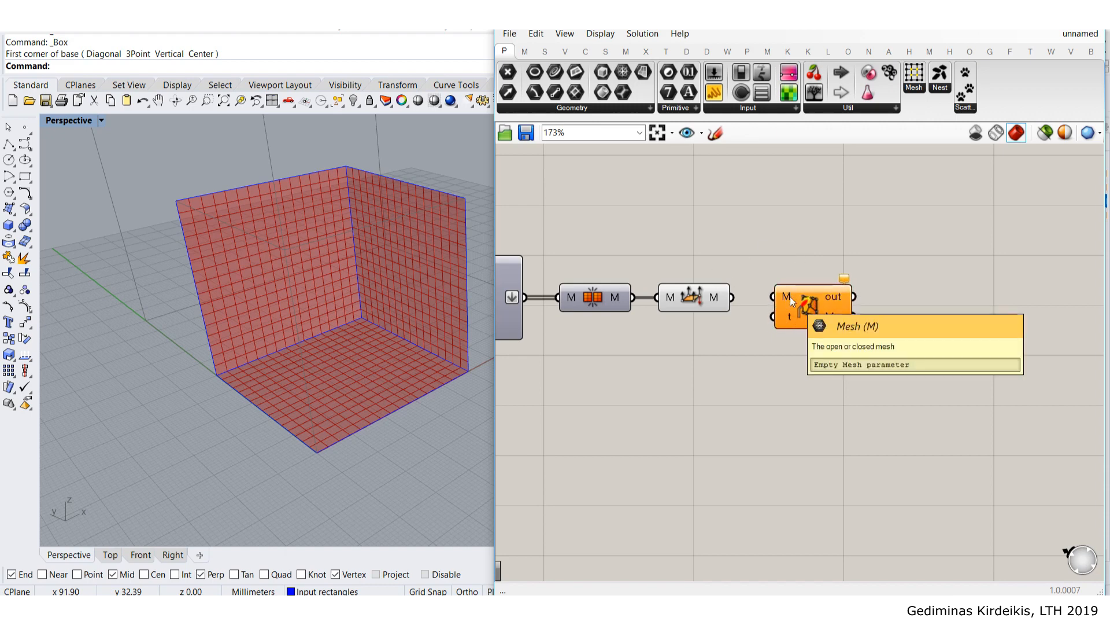
# - Wire the unified mesh output into Weld Mesh's M input and orbit to inspect the result
pyautogui.moveTo(732, 298); pyautogui.dragTo(773, 297)
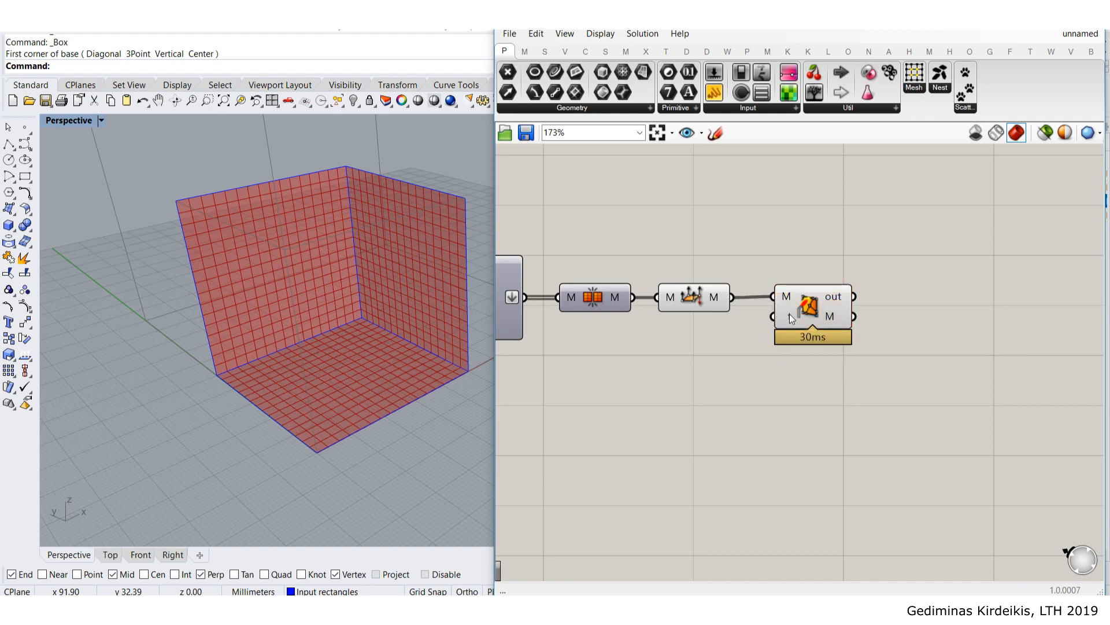
pyautogui.moveTo(790, 317)
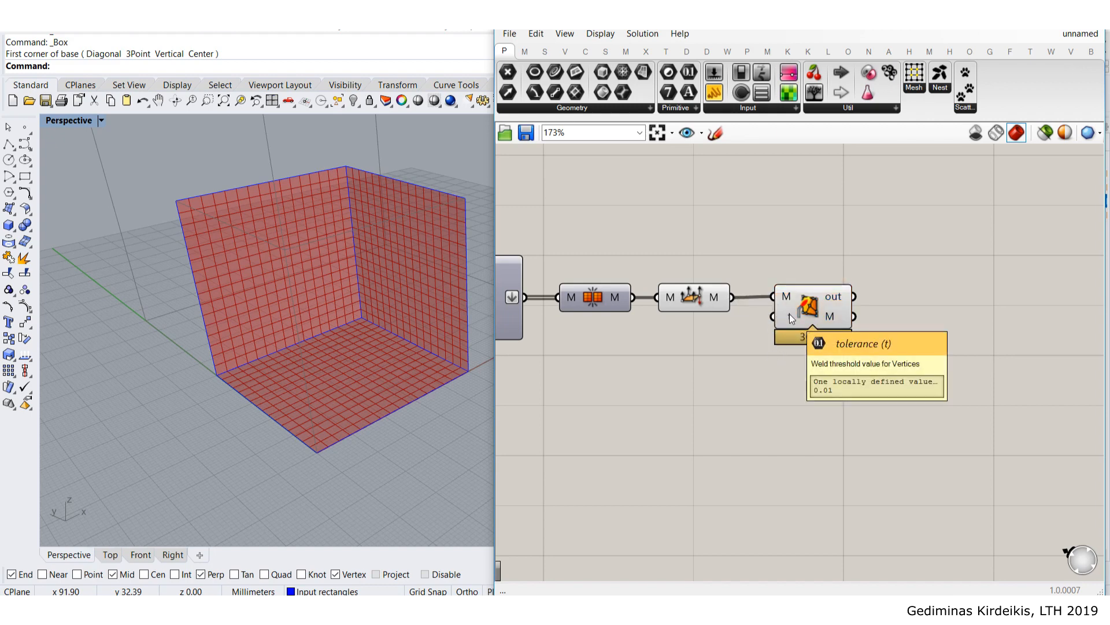
pyautogui.moveTo(790, 313); pyautogui.dragTo(775, 321)
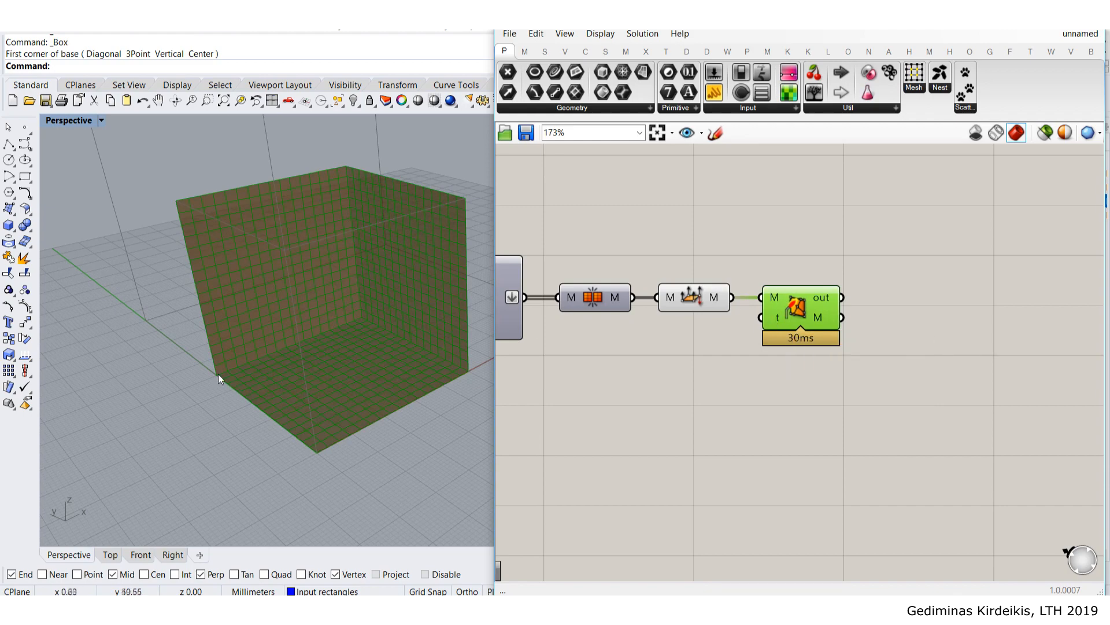
pyautogui.scroll(4, 218, 375)
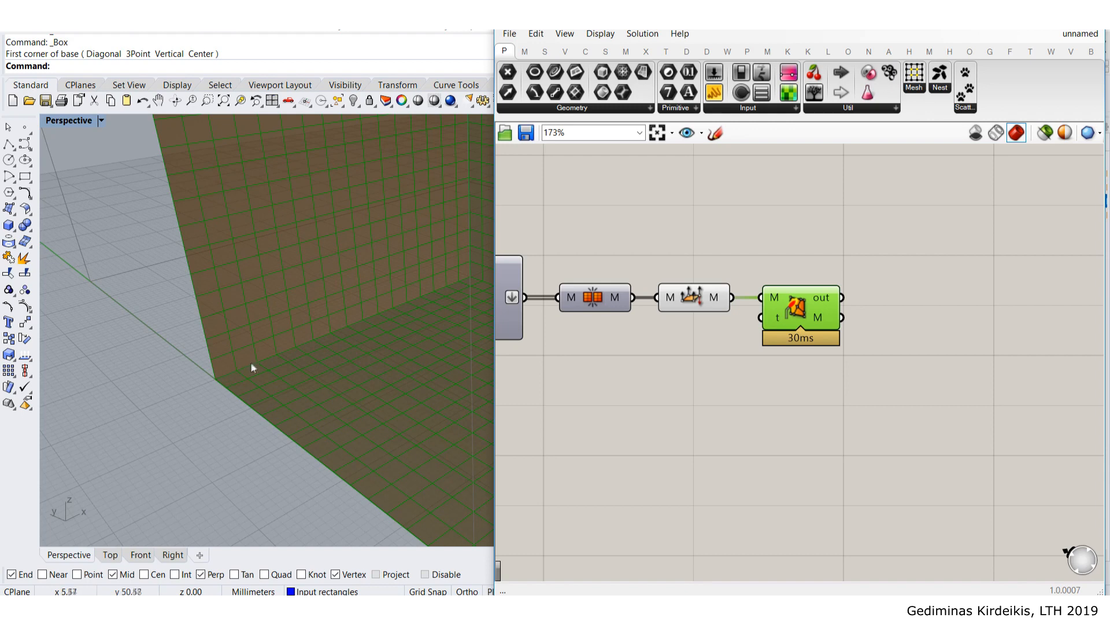
pyautogui.scroll(-2, 474, 270)
pyautogui.moveTo(474, 272); pyautogui.dragTo(342, 295, button='right')
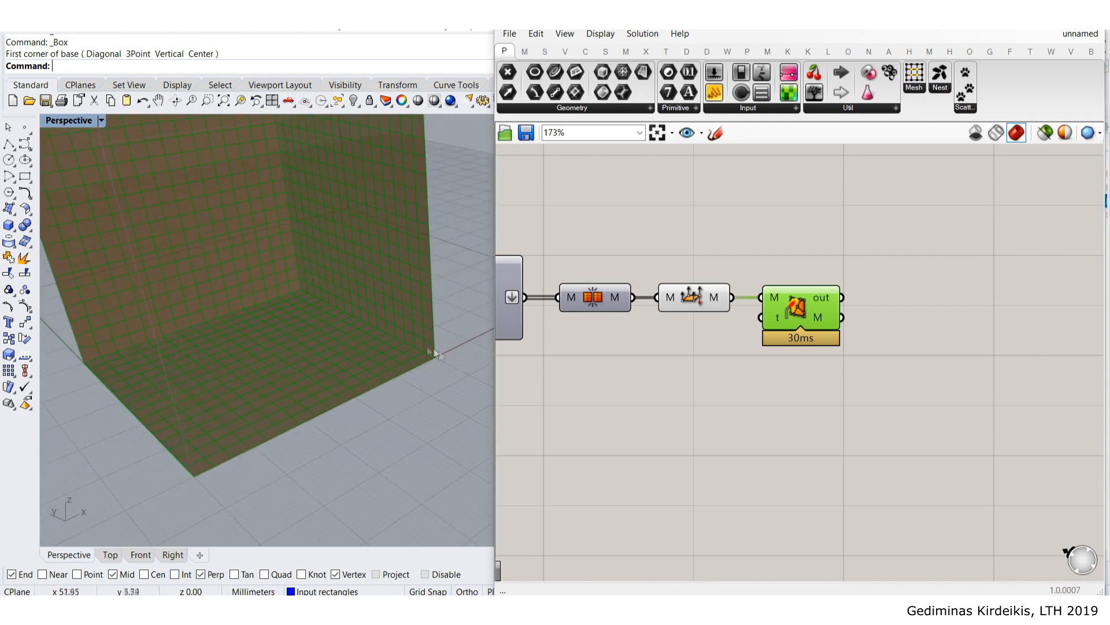
pyautogui.moveTo(776, 317)
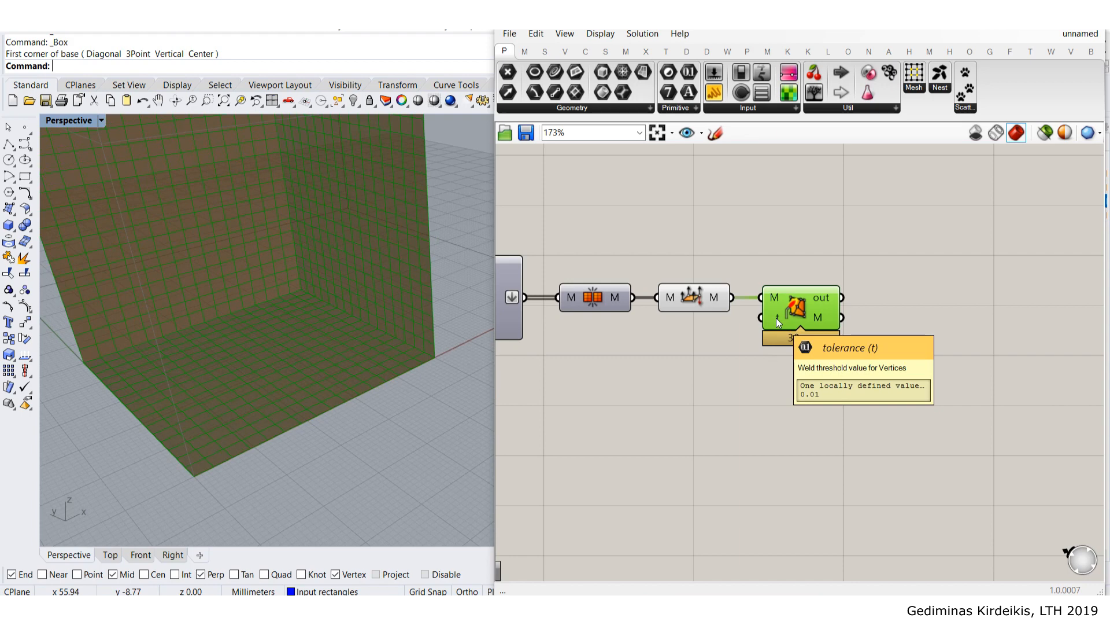
pyautogui.click(791, 350)
pyautogui.moveTo(755, 264); pyautogui.dragTo(750, 305, button='right')
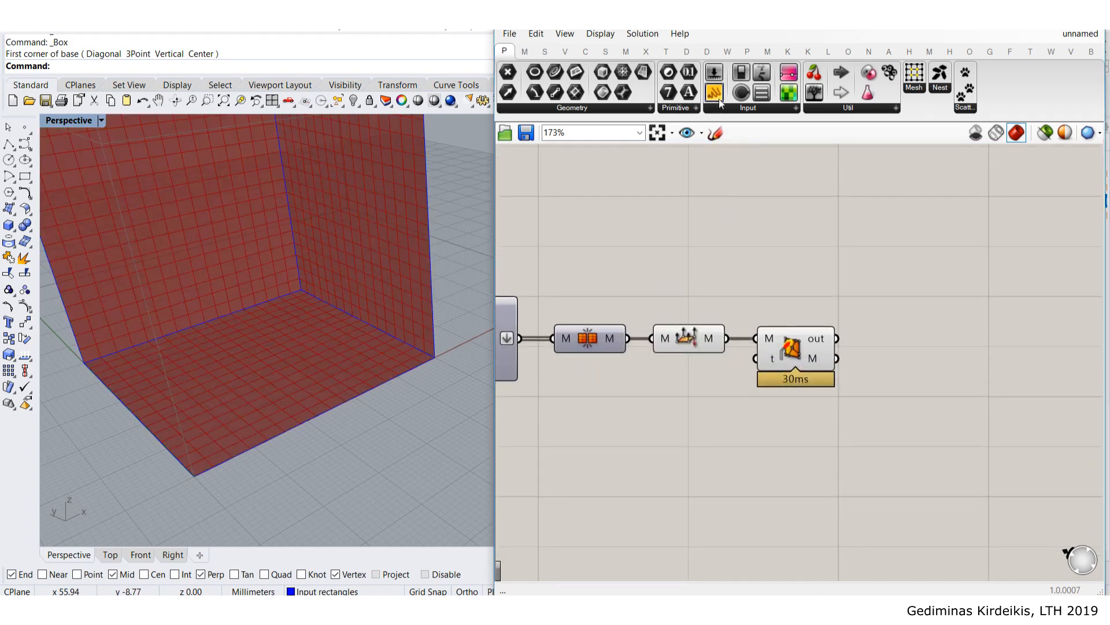
# - Add panels before and after Weld Mesh showing 867 vs 817 vertices, both 768 faces
pyautogui.moveTo(721, 103); pyautogui.dragTo(778, 214)
pyautogui.moveTo(727, 337); pyautogui.dragTo(765, 226)
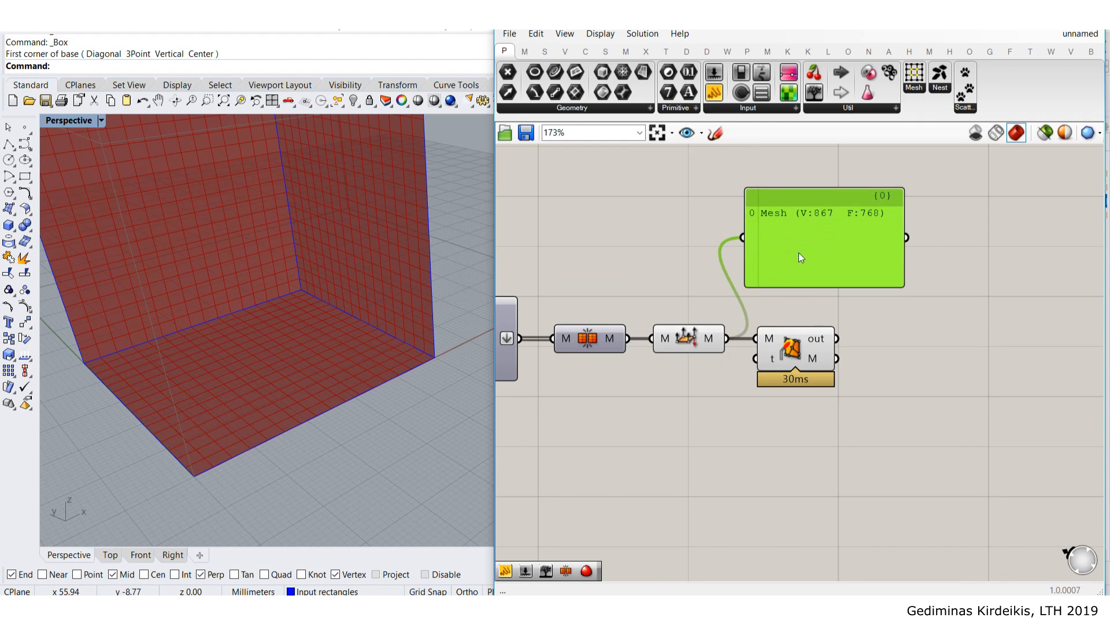
pyautogui.keyDown('alt'); pyautogui.moveTo(800, 257); pyautogui.dragTo(975, 389); pyautogui.keyUp('alt')
pyautogui.moveTo(904, 381); pyautogui.dragTo(838, 363)
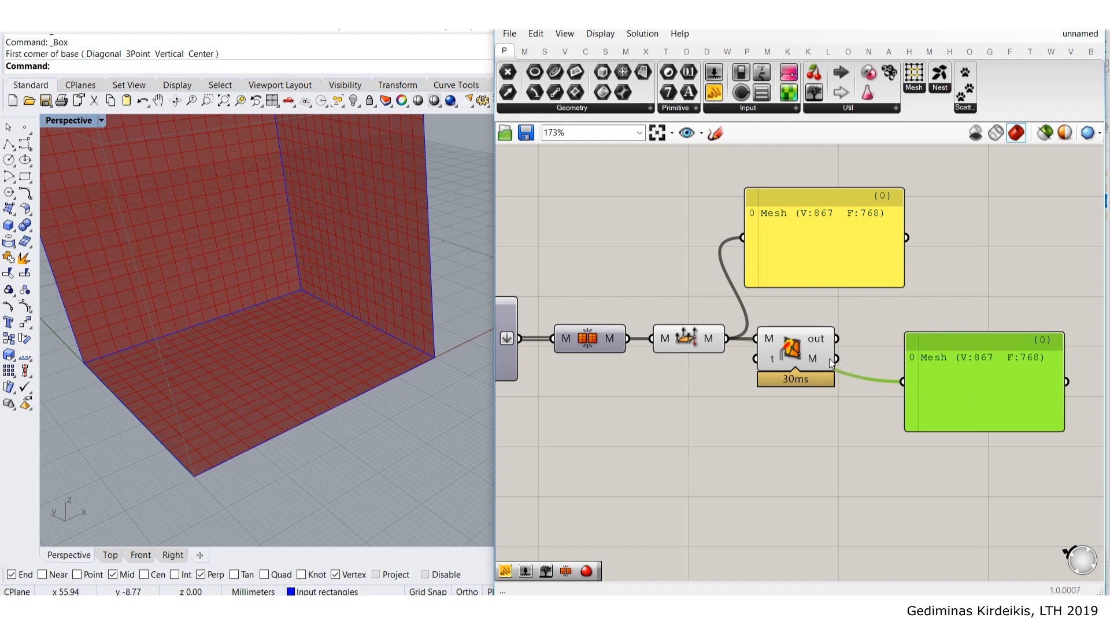
pyautogui.moveTo(959, 404); pyautogui.dragTo(938, 381)
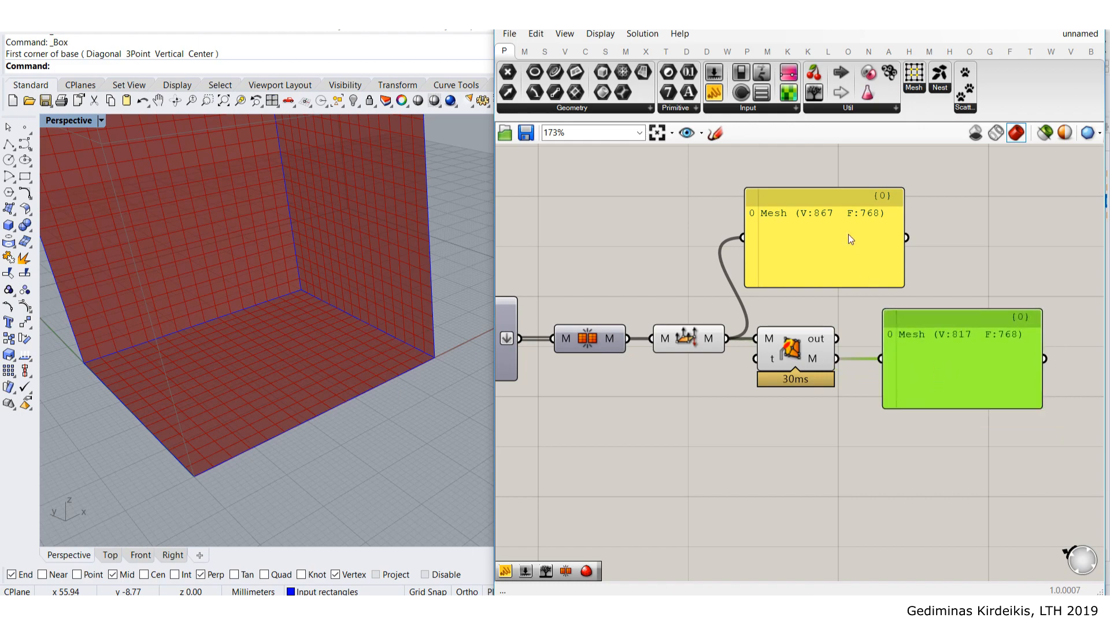
pyautogui.scroll(1, 848, 233)
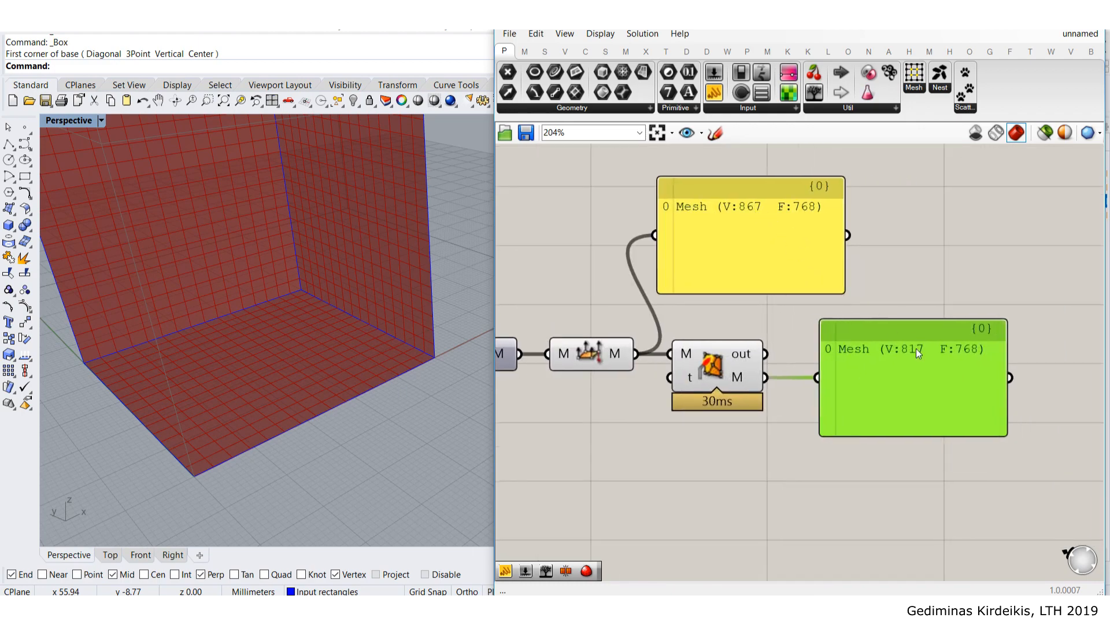
pyautogui.moveTo(918, 471); pyautogui.dragTo(785, 251)
pyautogui.press('Delete')
pyautogui.scroll(-1, 760, 323)
pyautogui.scroll(-2, 759, 323)
pyautogui.moveTo(817, 417); pyautogui.dragTo(707, 272)
pyautogui.press('space')
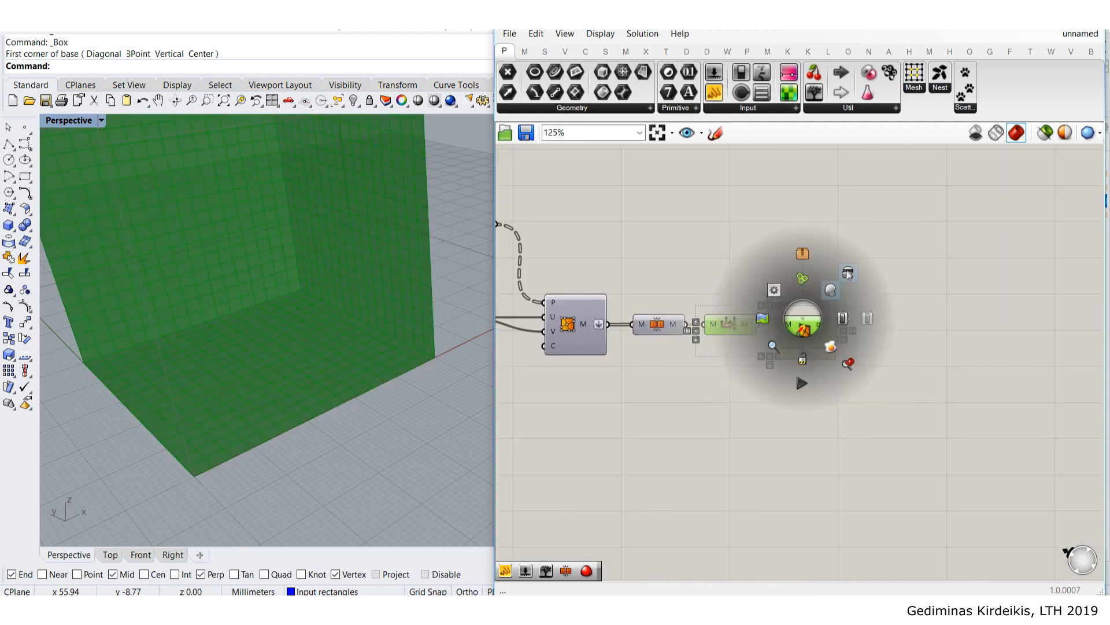
pyautogui.click(836, 285)
pyautogui.scroll(-4, 752, 324)
pyautogui.moveTo(910, 399); pyautogui.dragTo(551, 266)
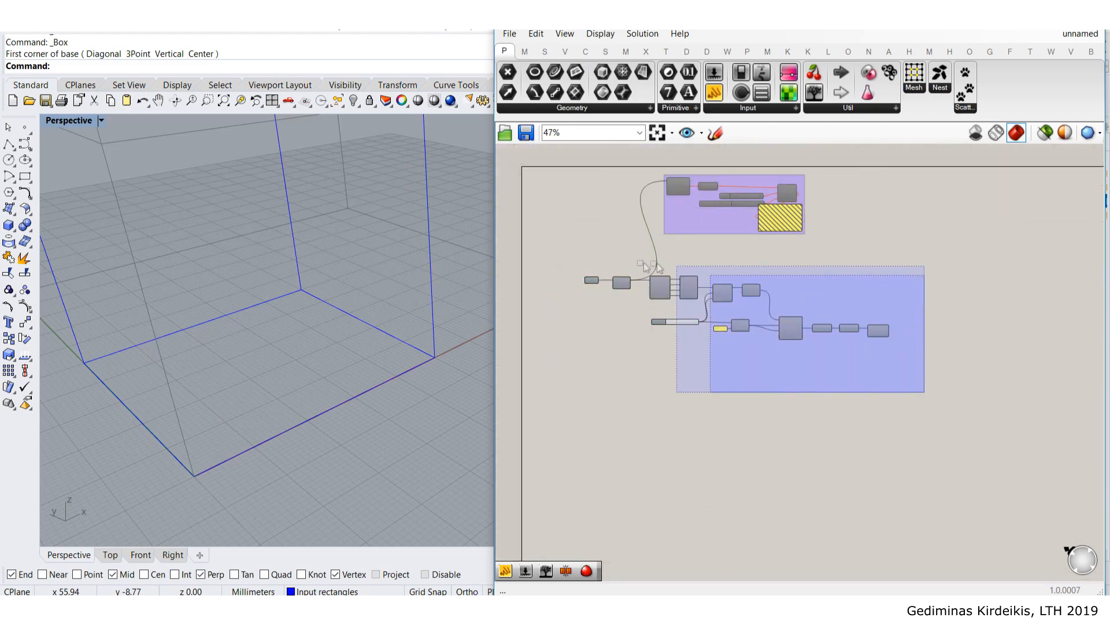
pyautogui.moveTo(663, 295); pyautogui.dragTo(638, 288)
pyautogui.click(569, 258)
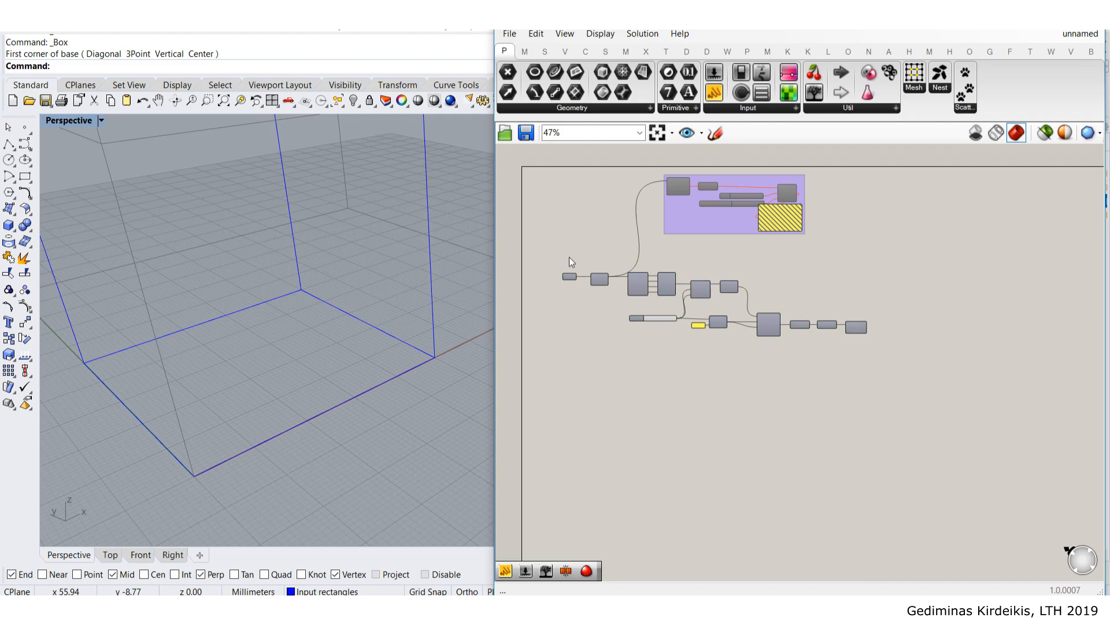
pyautogui.scroll(4, 569, 258)
pyautogui.click(572, 296)
pyautogui.press('space')
pyautogui.click(601, 269)
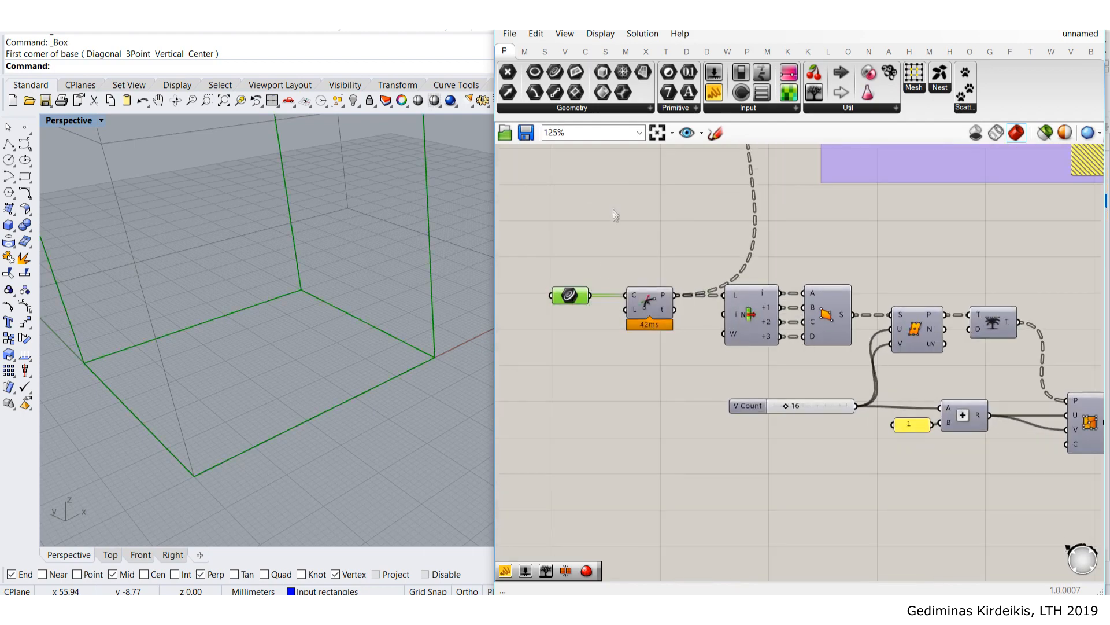
pyautogui.middleClick(569, 302)
pyautogui.click(613, 256)
pyautogui.click(640, 209)
pyautogui.scroll(-2, 641, 209)
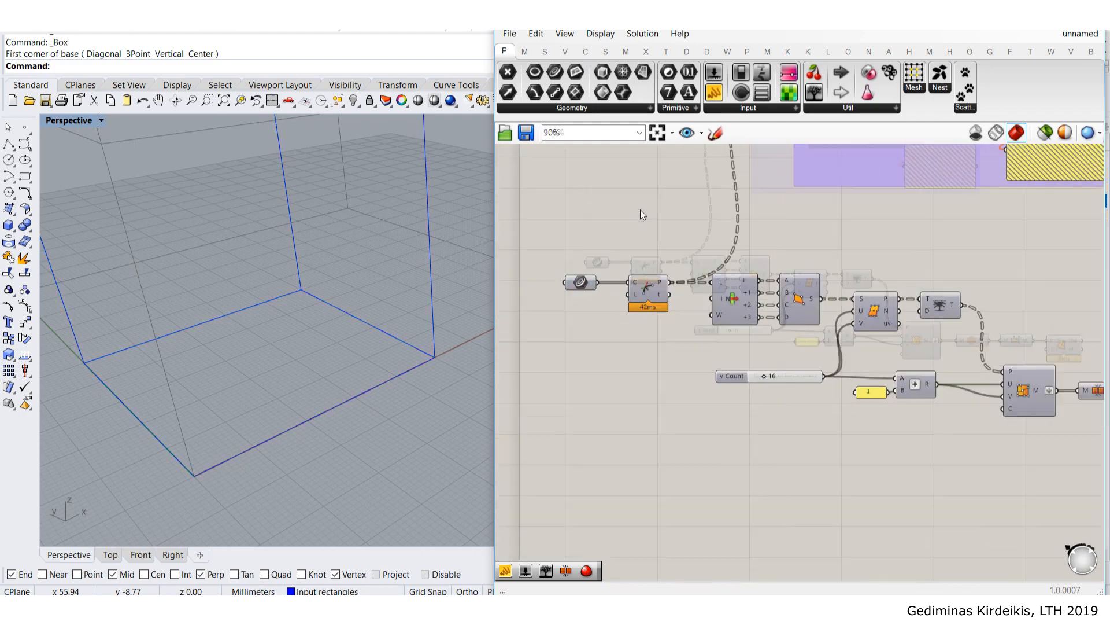
pyautogui.moveTo(273, 236); pyautogui.dragTo(290, 260, button='right')
pyautogui.scroll(-5, 294, 191)
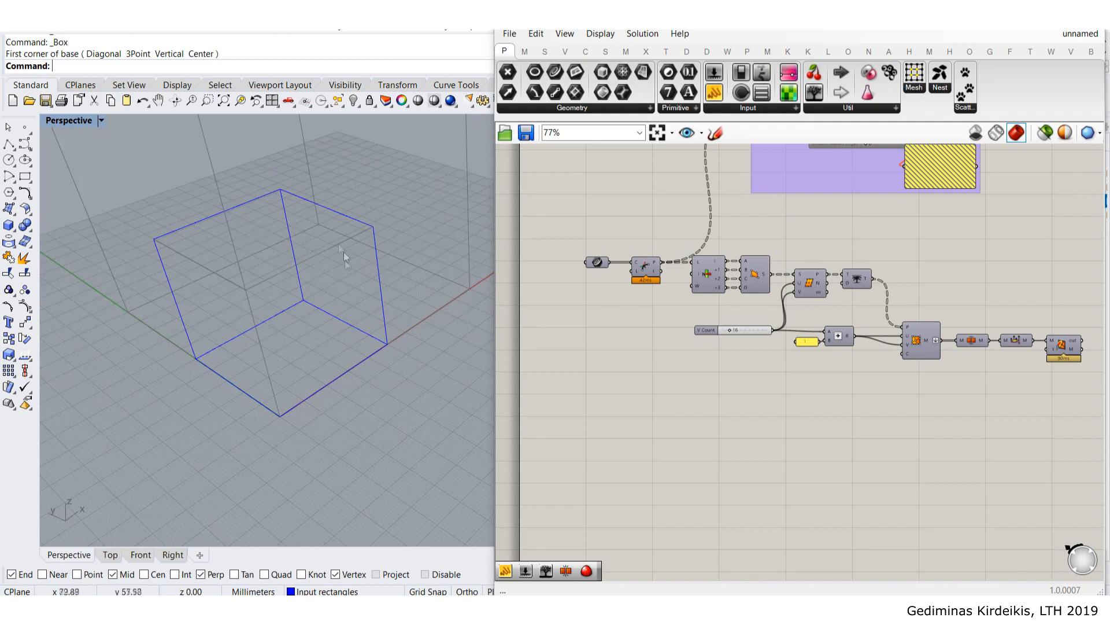
pyautogui.moveTo(913, 307); pyautogui.dragTo(804, 293, button='right')
pyautogui.scroll(3, 853, 322)
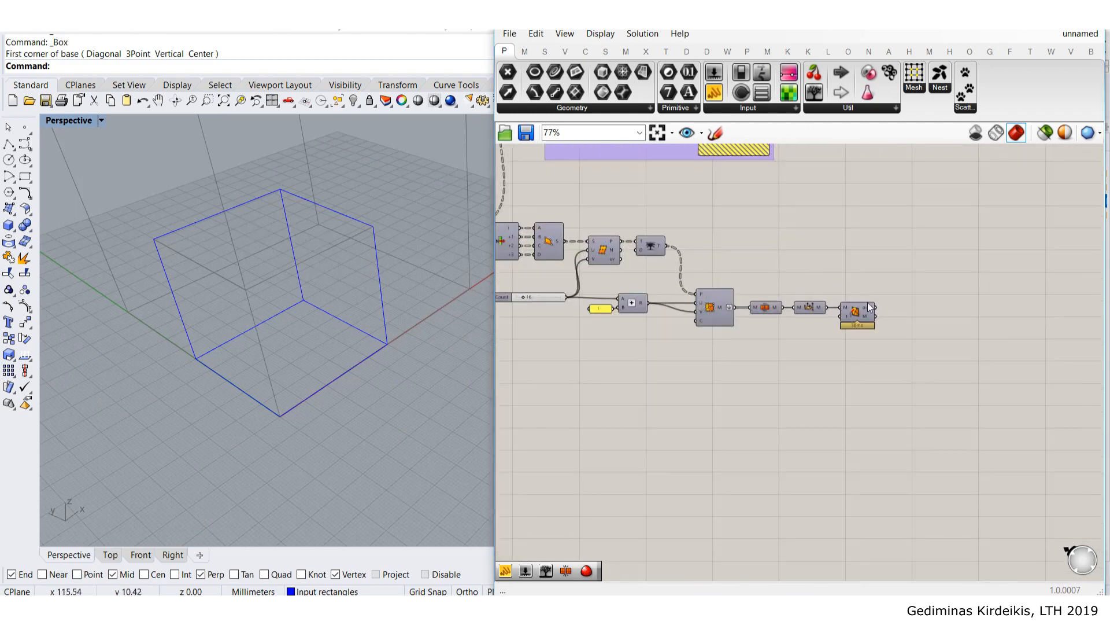
pyautogui.middleClick(852, 322)
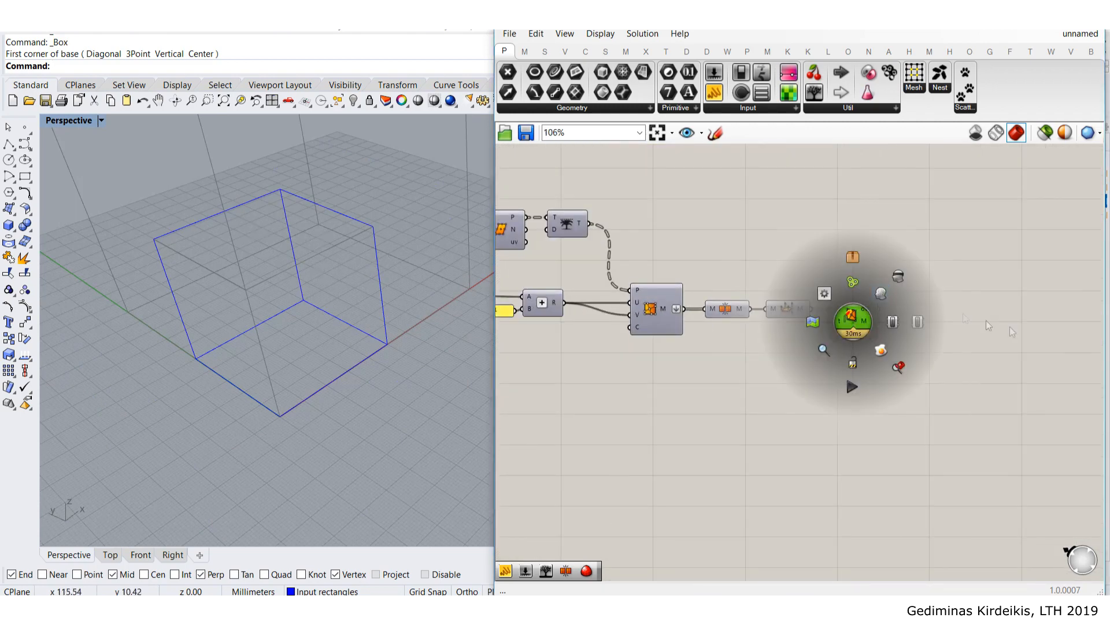
pyautogui.moveTo(1025, 327); pyautogui.dragTo(876, 293, button='right')
pyautogui.scroll(-3, 816, 292)
pyautogui.moveTo(744, 277); pyautogui.dragTo(696, 289, button='right')
pyautogui.scroll(4, 696, 289)
# - Add a Mesh parameter from a 'mesh' search and wire the Solver's output into it
pyautogui.click(814, 301)
pyautogui.doubleClick(814, 301)
pyautogui.write('8')
pyautogui.press('BackSpace')
pyautogui.write('mesh')
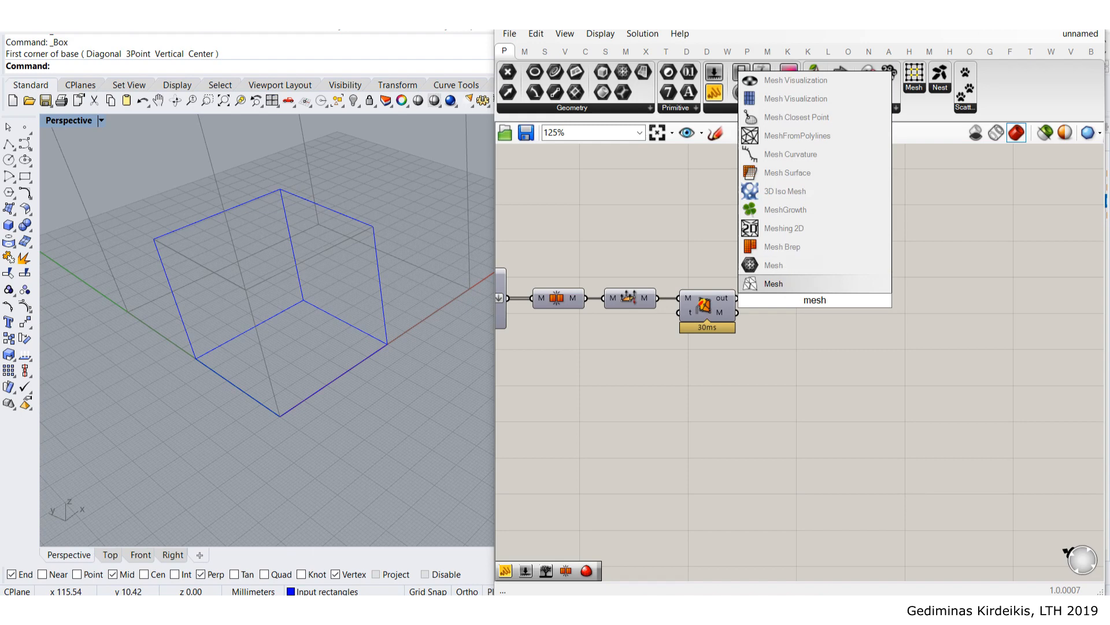
pyautogui.click(801, 266)
pyautogui.moveTo(801, 302); pyautogui.dragTo(776, 317)
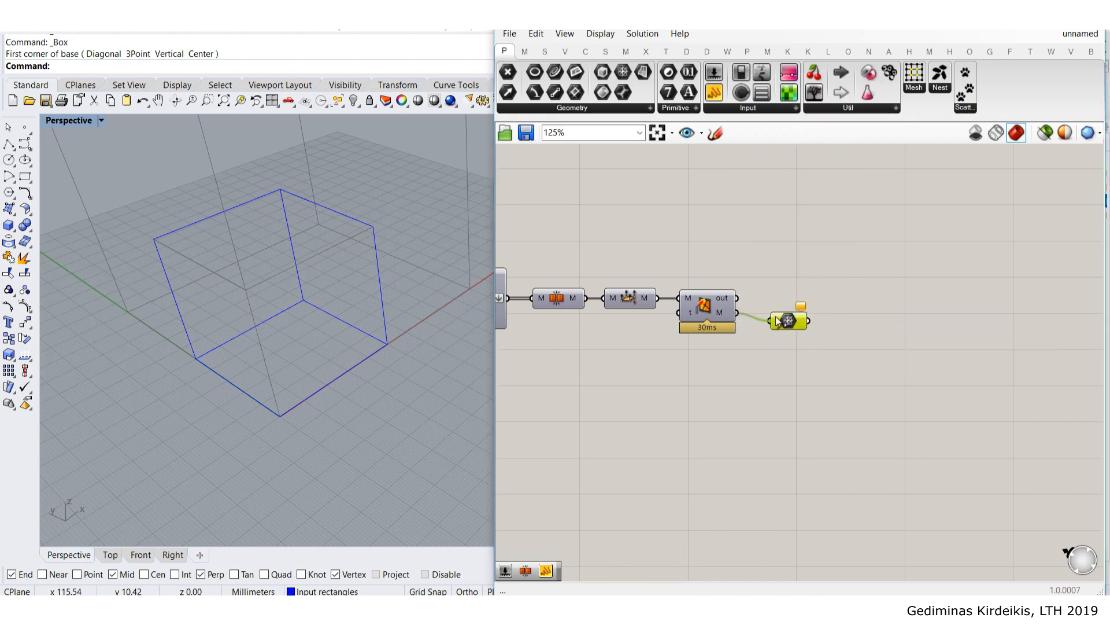
# - Place a second Mesh parameter to the right and feed the first Mesh into it
pyautogui.doubleClick(844, 332)
pyautogui.write('mesh')
pyautogui.click(804, 316)
pyautogui.moveTo(845, 328); pyautogui.dragTo(881, 313)
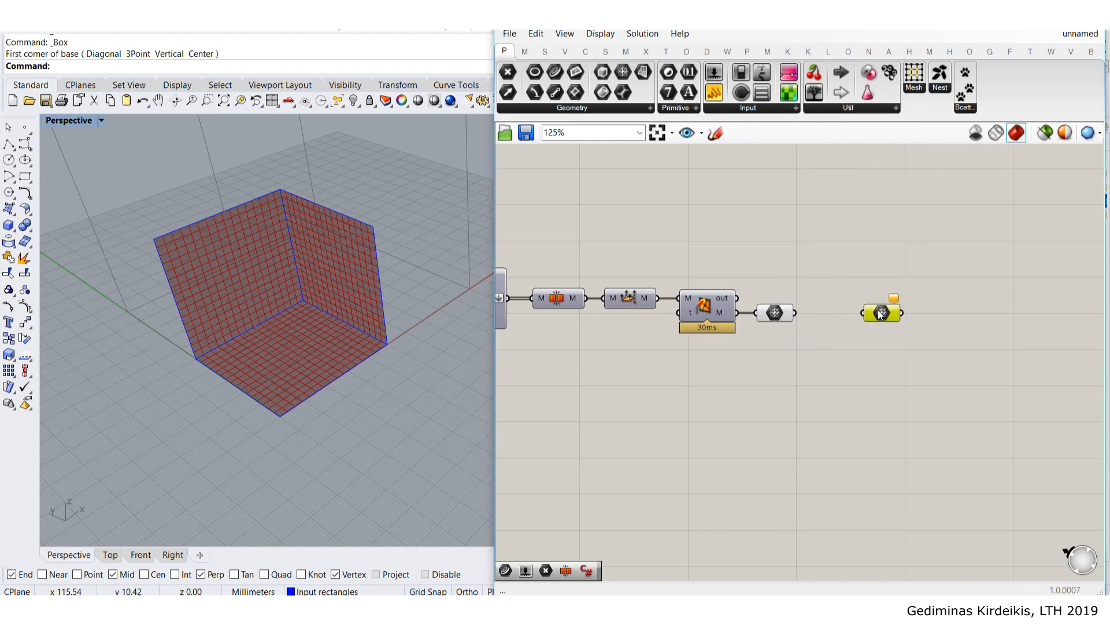
pyautogui.moveTo(795, 312); pyautogui.dragTo(897, 310)
pyautogui.click(855, 261)
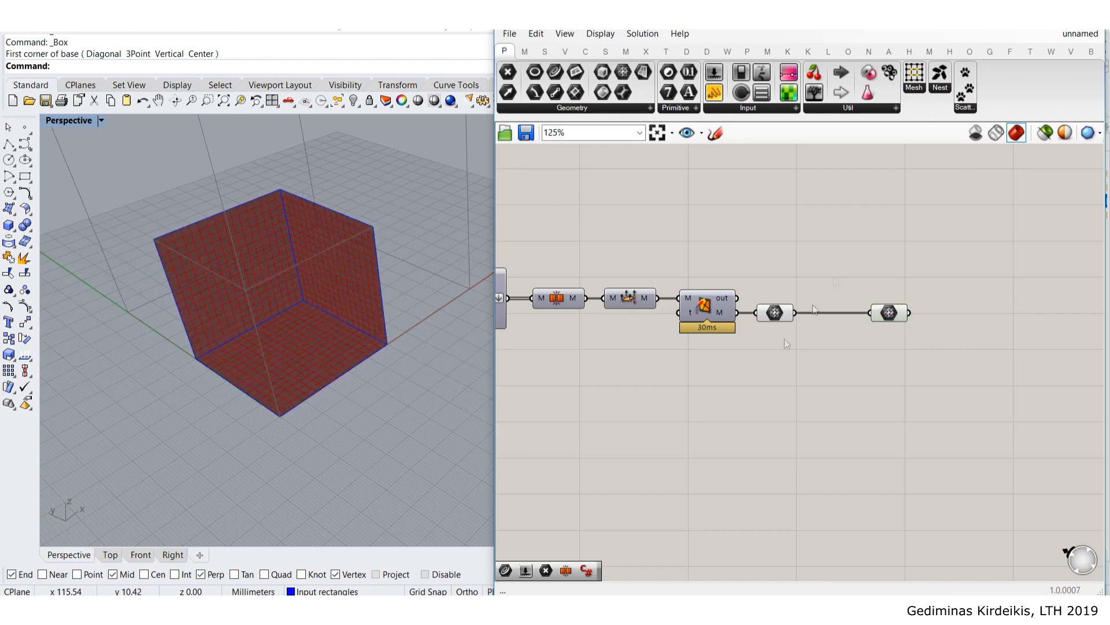
pyautogui.scroll(-4, 786, 356)
pyautogui.scroll(2, 612, 362)
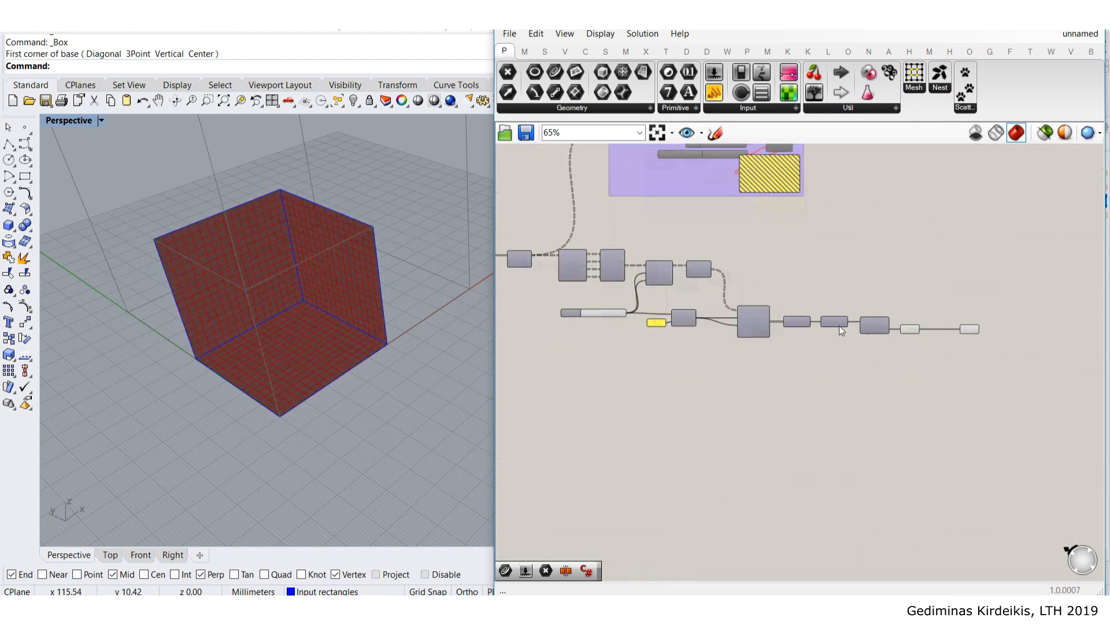
pyautogui.click(922, 329)
pyautogui.middleClick(922, 329)
# - Turn off the first Mesh parameter's preview and group the mesh-building components
pyautogui.click(950, 299)
pyautogui.click(908, 270)
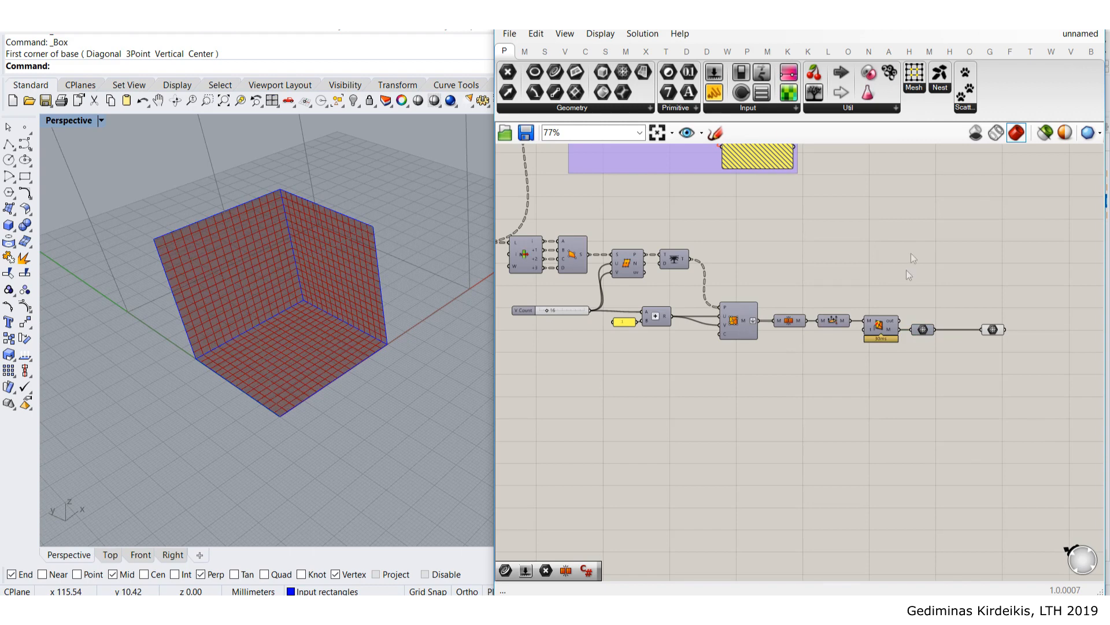
pyautogui.scroll(-3, 845, 295)
pyautogui.moveTo(948, 383); pyautogui.dragTo(572, 265)
pyautogui.middleClick(682, 283)
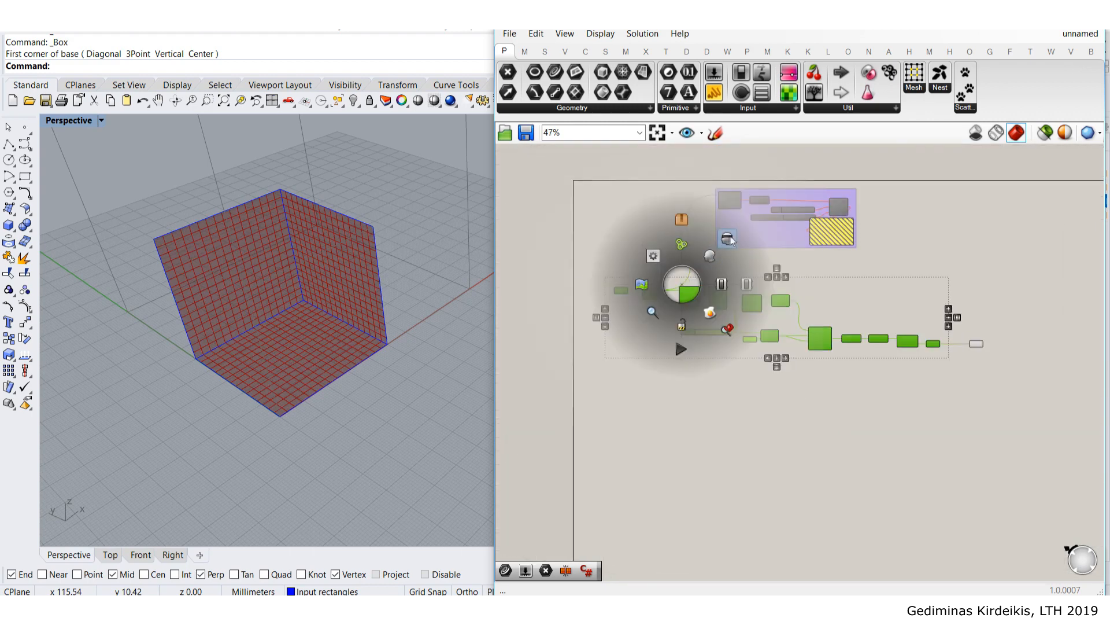
pyautogui.click(683, 245)
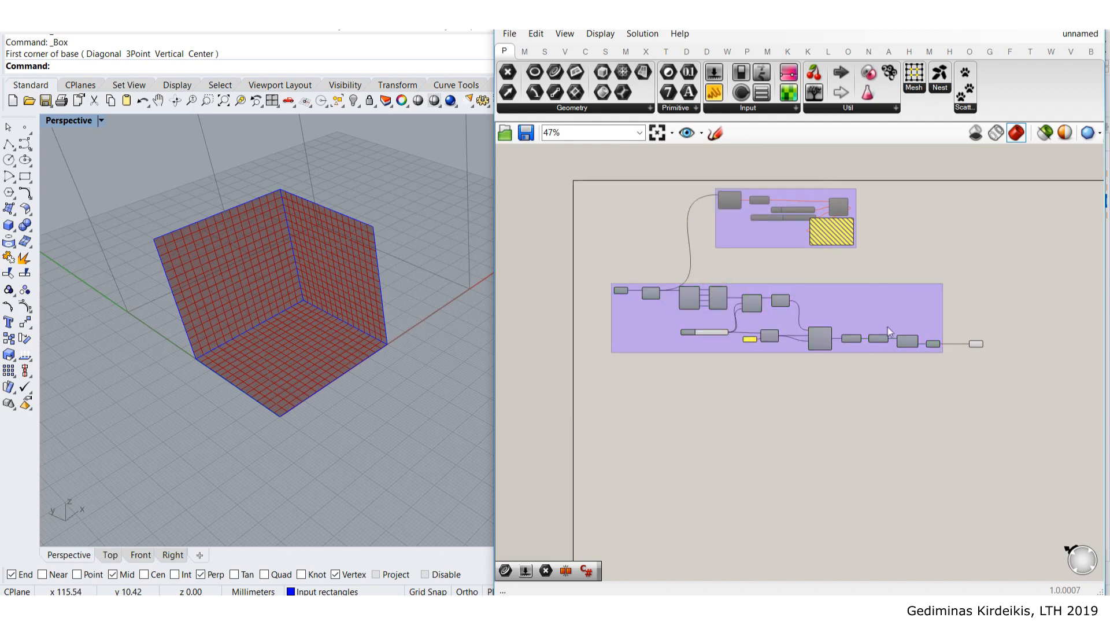
# - Name the new group 'Curves to mesh' and select all components inside it
pyautogui.scroll(2, 800, 310)
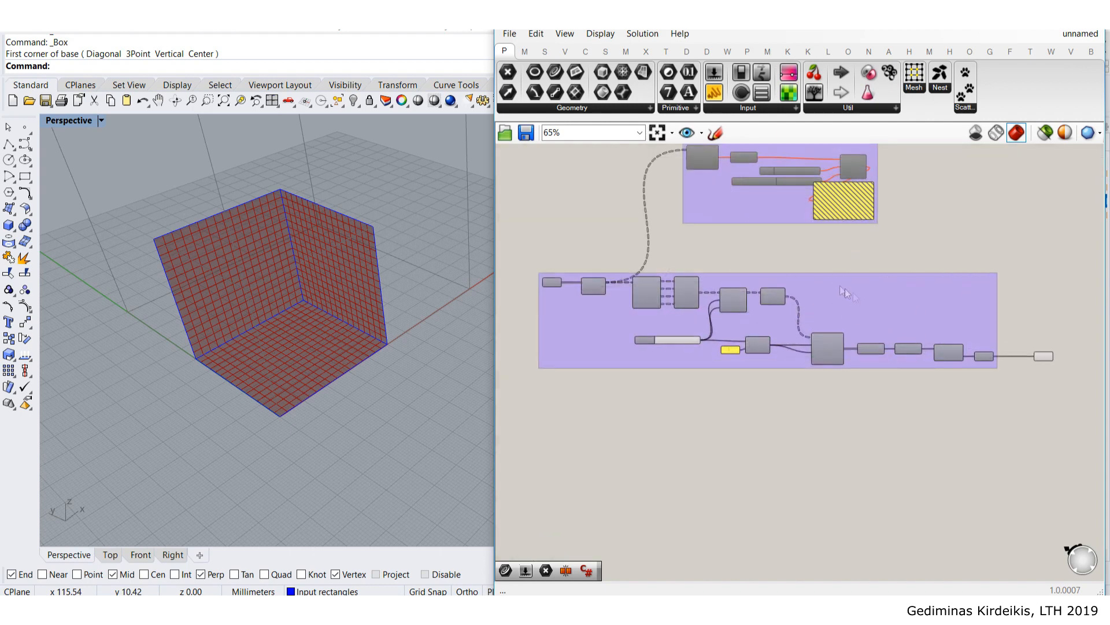
pyautogui.scroll(2, 833, 286)
pyautogui.rightClick(815, 286)
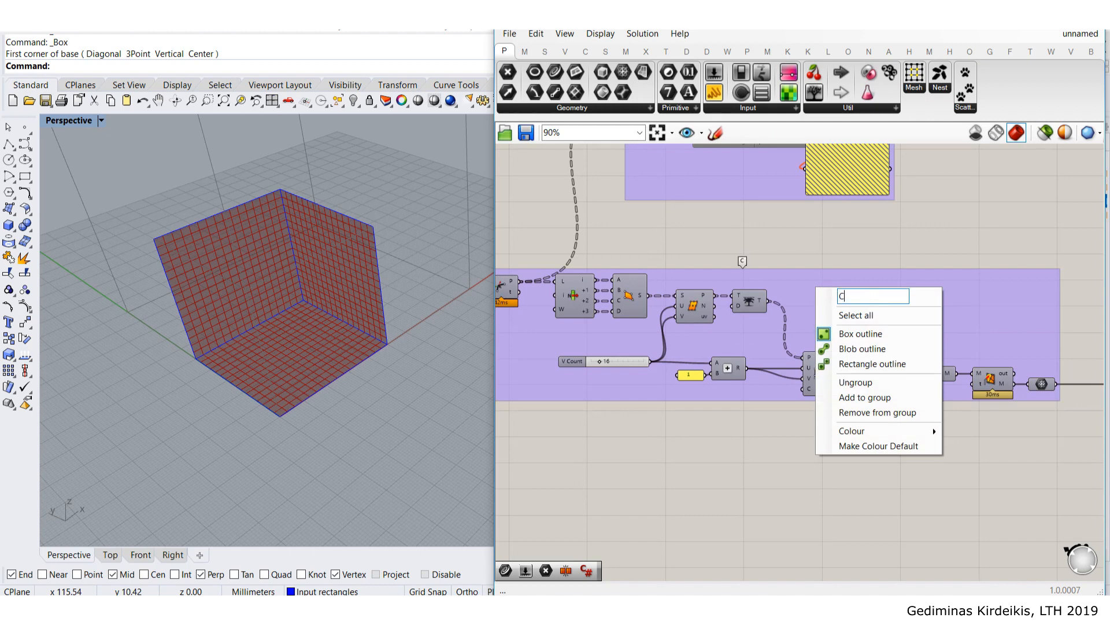
pyautogui.write('Curves to mesh')
pyautogui.press('Return')
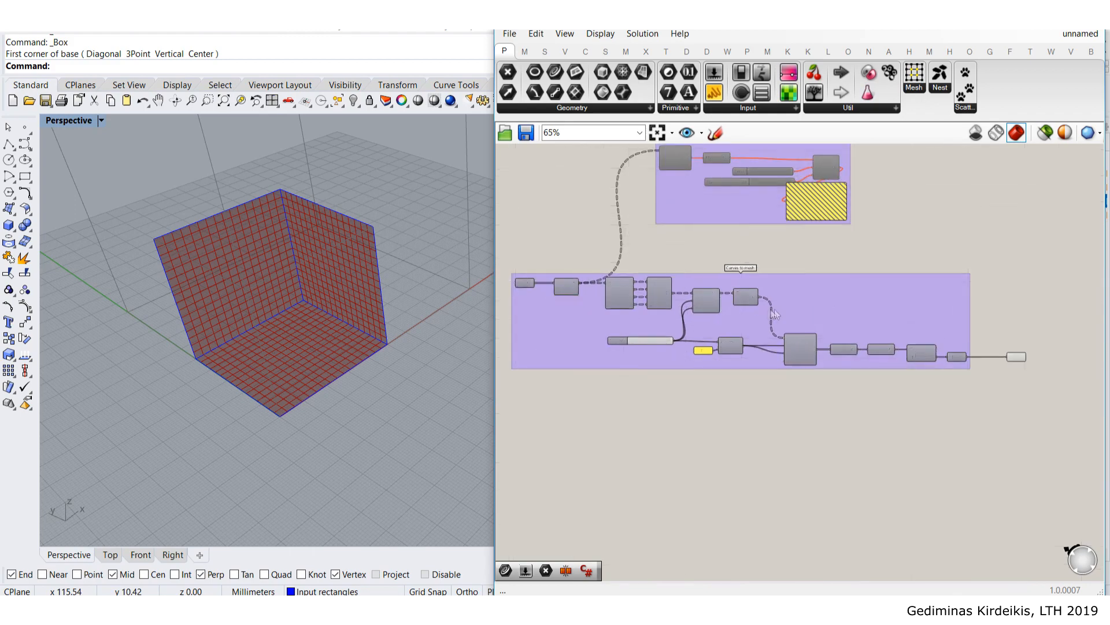
pyautogui.scroll(5, 614, 295)
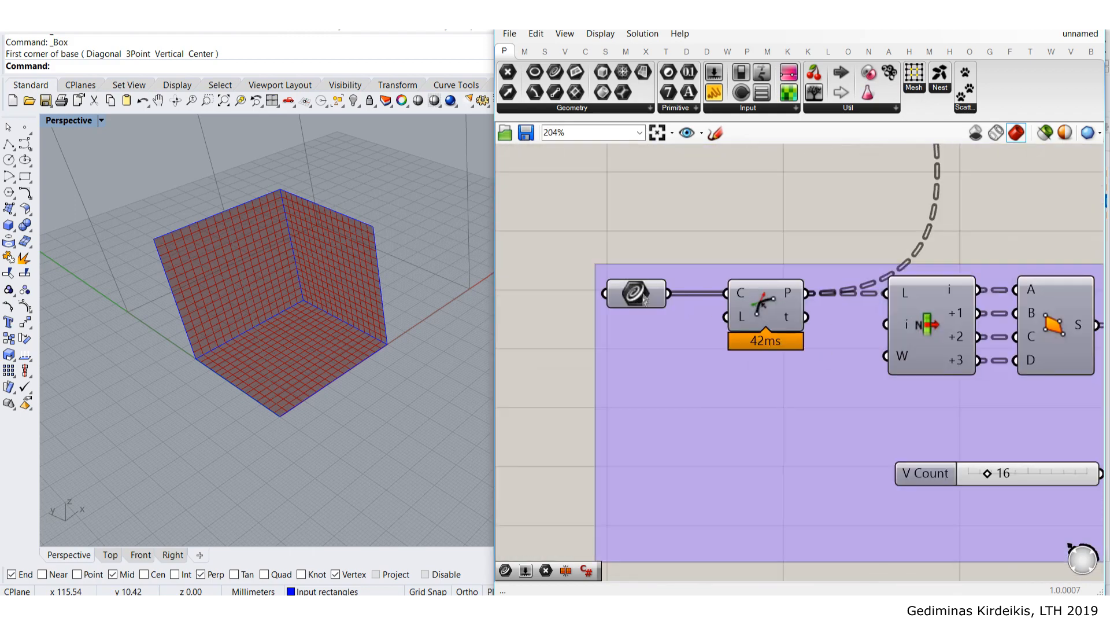
pyautogui.scroll(-5, 647, 296)
pyautogui.moveTo(1031, 334); pyautogui.dragTo(698, 307, button='right')
pyautogui.scroll(4, 938, 367)
pyautogui.scroll(-5, 892, 370)
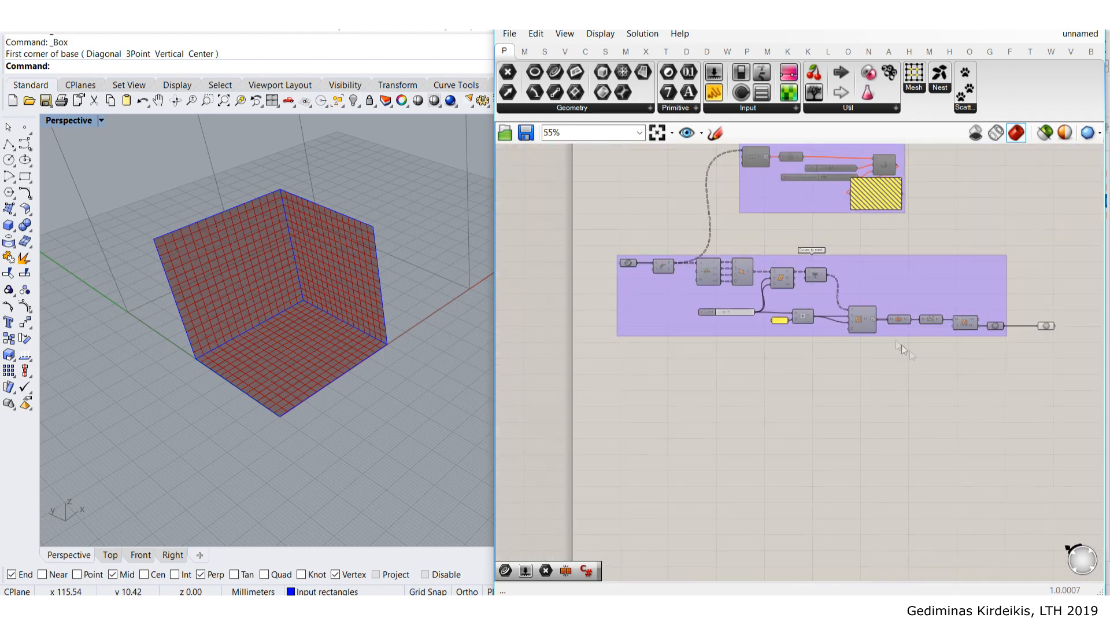
pyautogui.moveTo(978, 373); pyautogui.dragTo(665, 266)
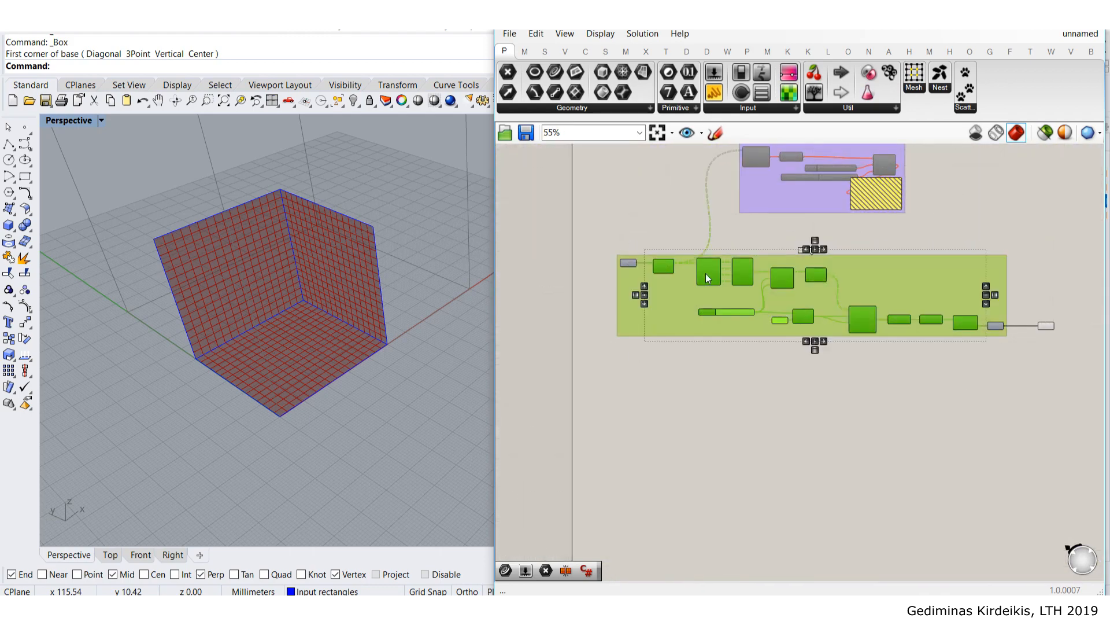
pyautogui.middleClick(707, 271)
pyautogui.click(705, 209)
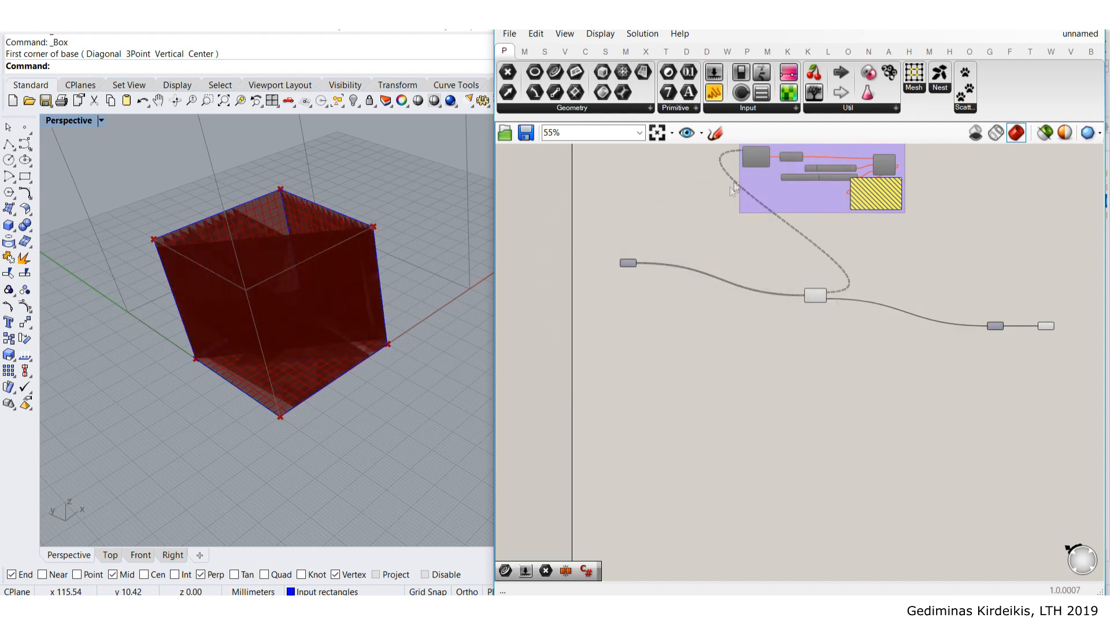
pyautogui.scroll(3, 822, 315)
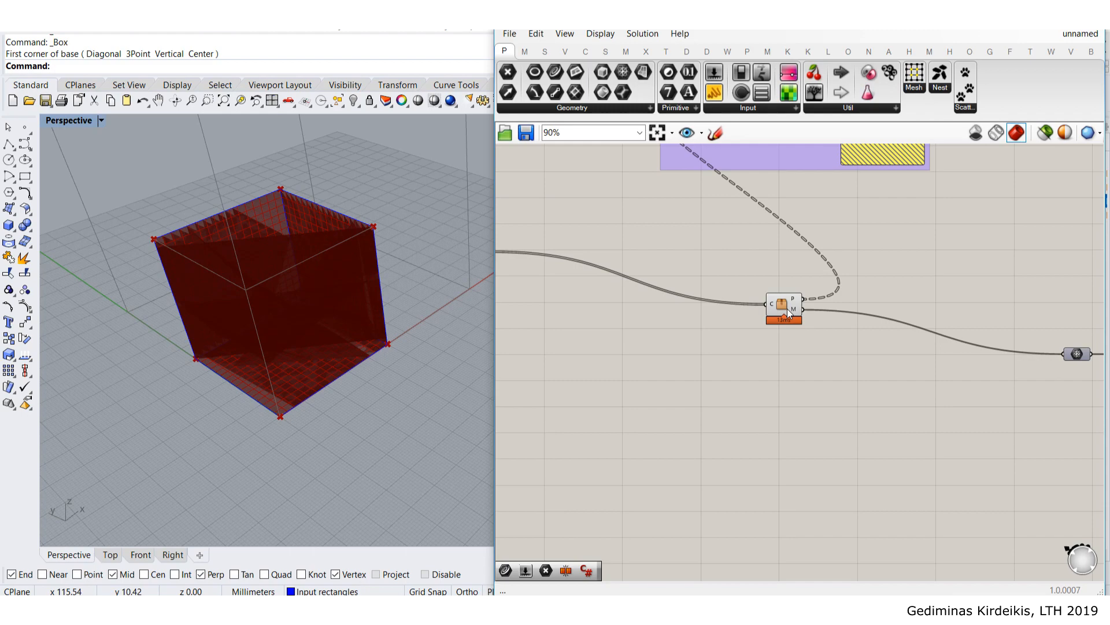
pyautogui.moveTo(307, 255)
pyautogui.mouseDown(button='right')
pyautogui.moveTo(298, 223)
pyautogui.moveTo(328, 260)
pyautogui.moveTo(268, 351)
pyautogui.moveTo(270, 310)
pyautogui.moveTo(300, 260)
pyautogui.mouseUp(button='right')
pyautogui.moveTo(721, 273); pyautogui.dragTo(725, 311, button='right')
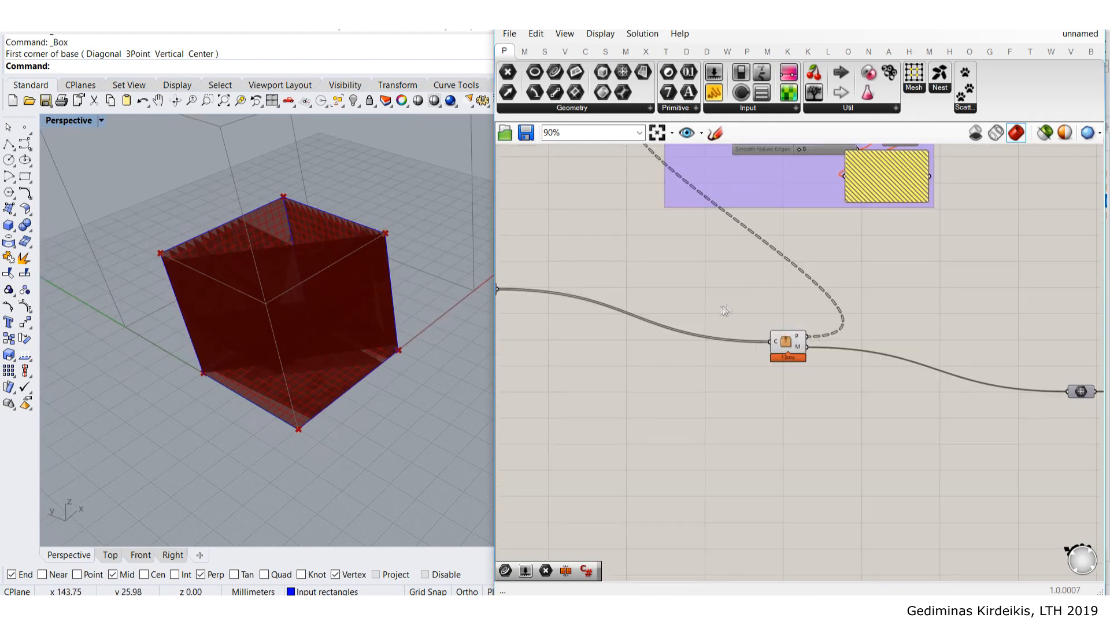
pyautogui.scroll(1, 843, 314)
pyautogui.hotkey('ctrl', 'z')
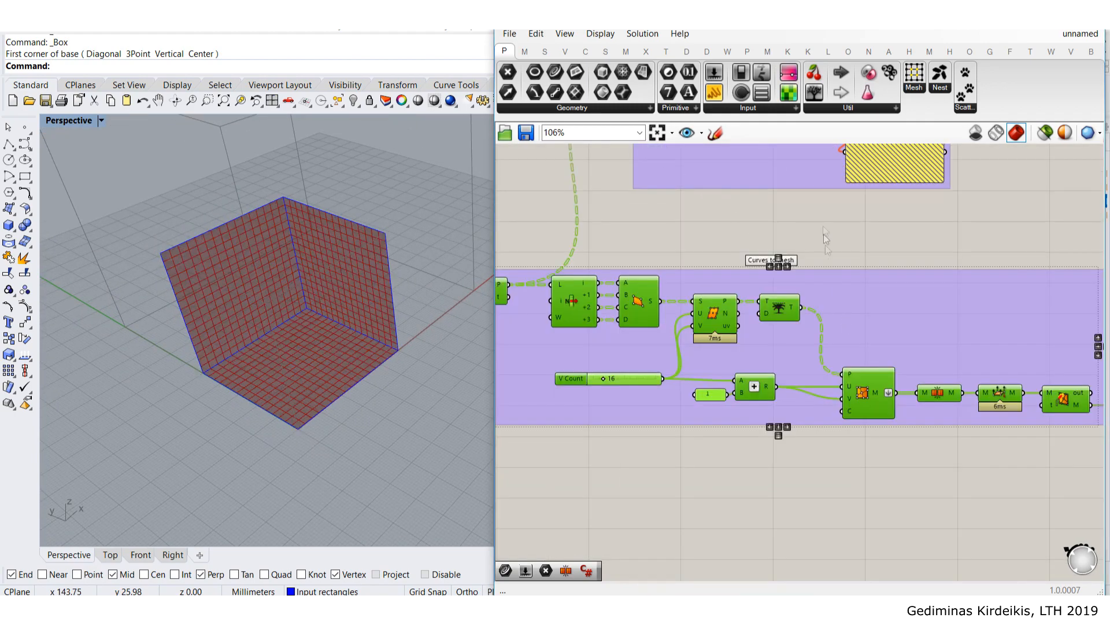
# - Move the final Mesh parameter closer to the 'Curves to mesh' group
pyautogui.scroll(-4, 830, 240)
pyautogui.moveTo(796, 291); pyautogui.dragTo(721, 280, button='right')
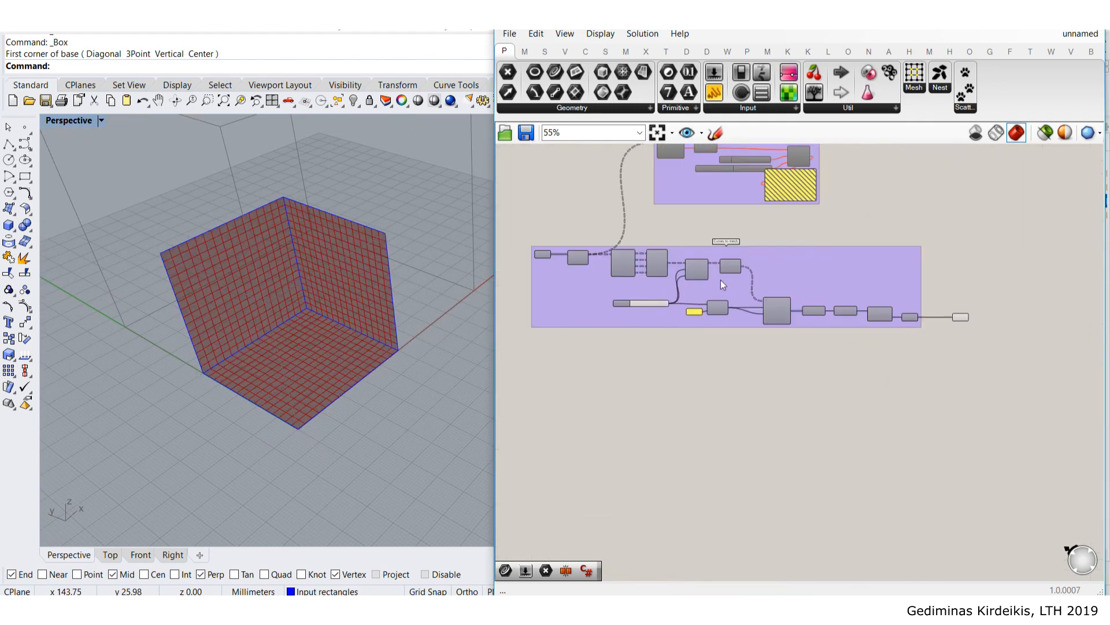
pyautogui.scroll(2, 952, 320)
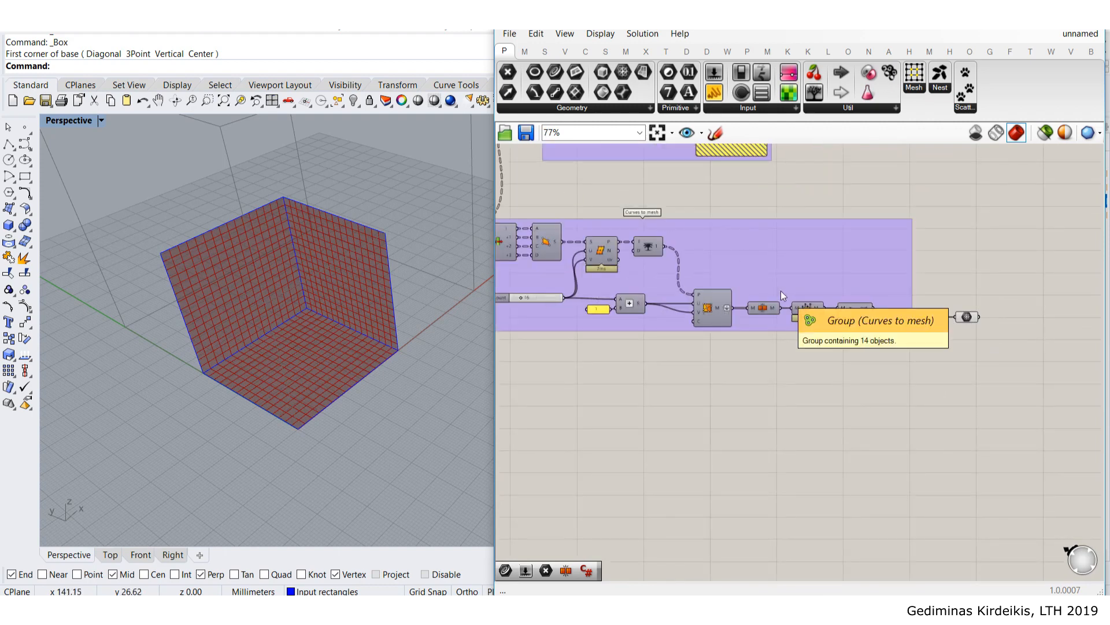
pyautogui.moveTo(943, 287); pyautogui.dragTo(794, 266, button='right')
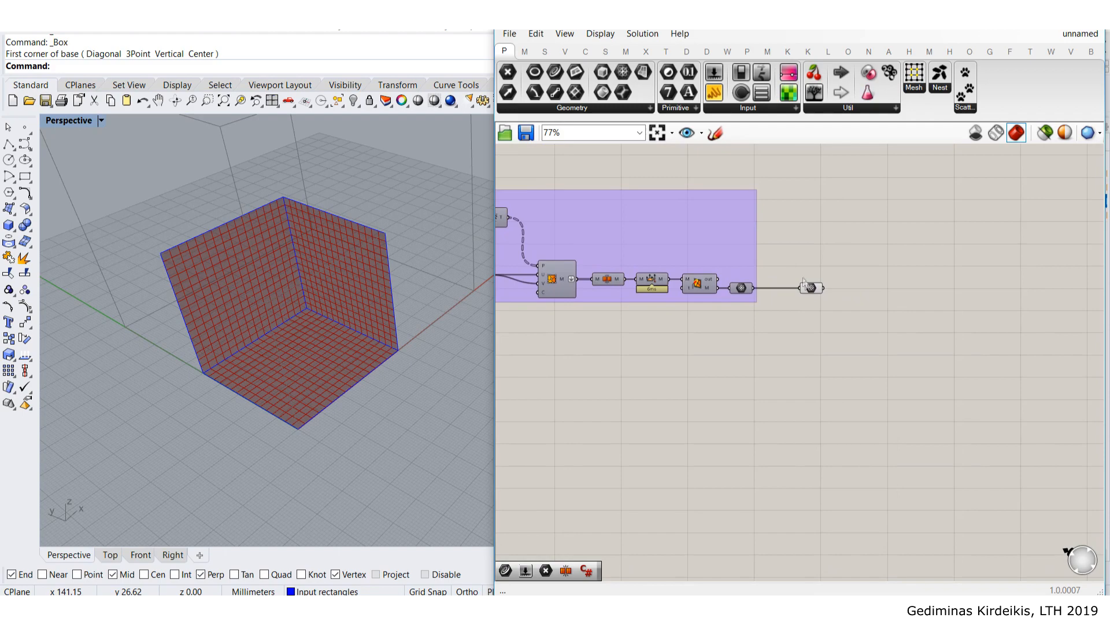
pyautogui.moveTo(817, 290); pyautogui.dragTo(807, 293)
pyautogui.click(822, 312)
pyautogui.moveTo(877, 343); pyautogui.dragTo(848, 386, button='right')
# - Inspect the box and confirm the final mesh holds 817 vertices and 768 faces, then show Kangaroo
pyautogui.moveTo(353, 355); pyautogui.dragTo(353, 156, button='right')
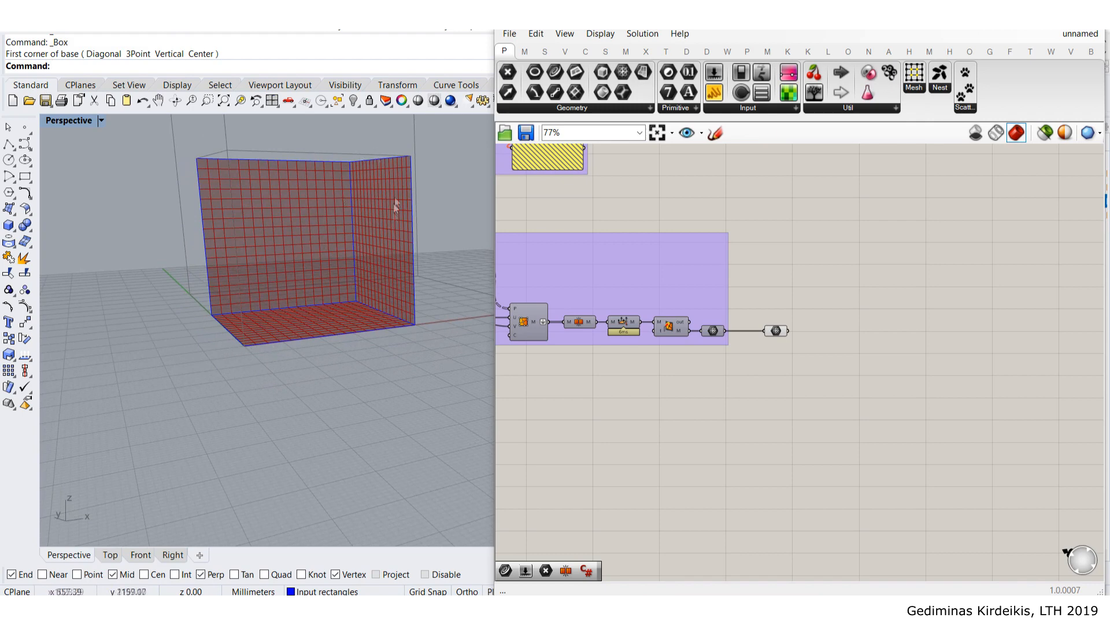
pyautogui.moveTo(418, 224); pyautogui.dragTo(376, 242, button='right')
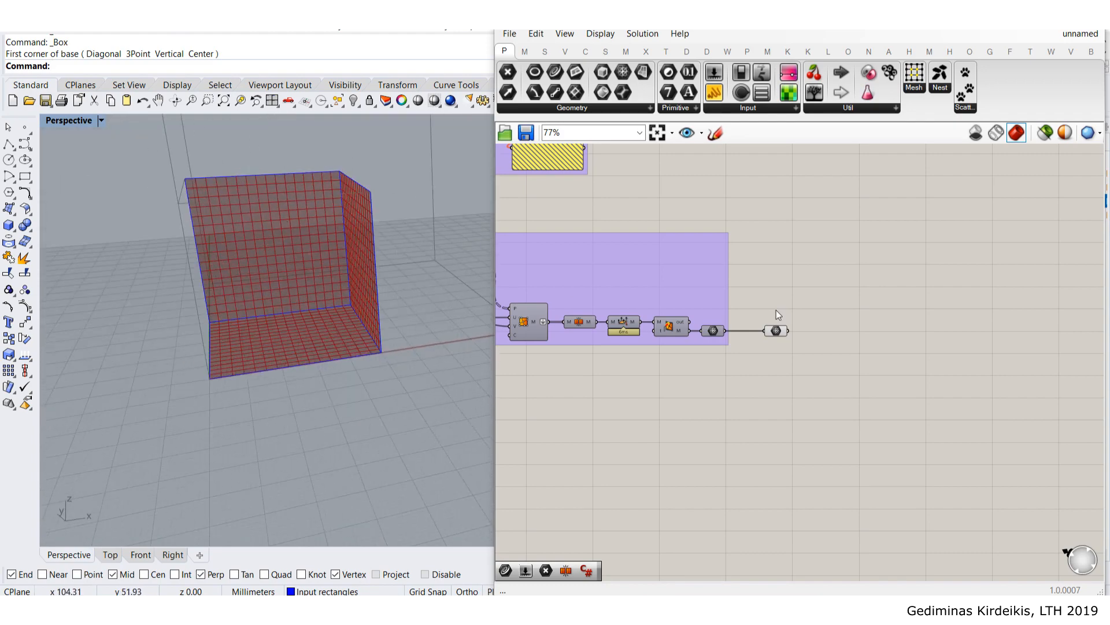
pyautogui.scroll(5, 776, 312)
pyautogui.click(779, 336)
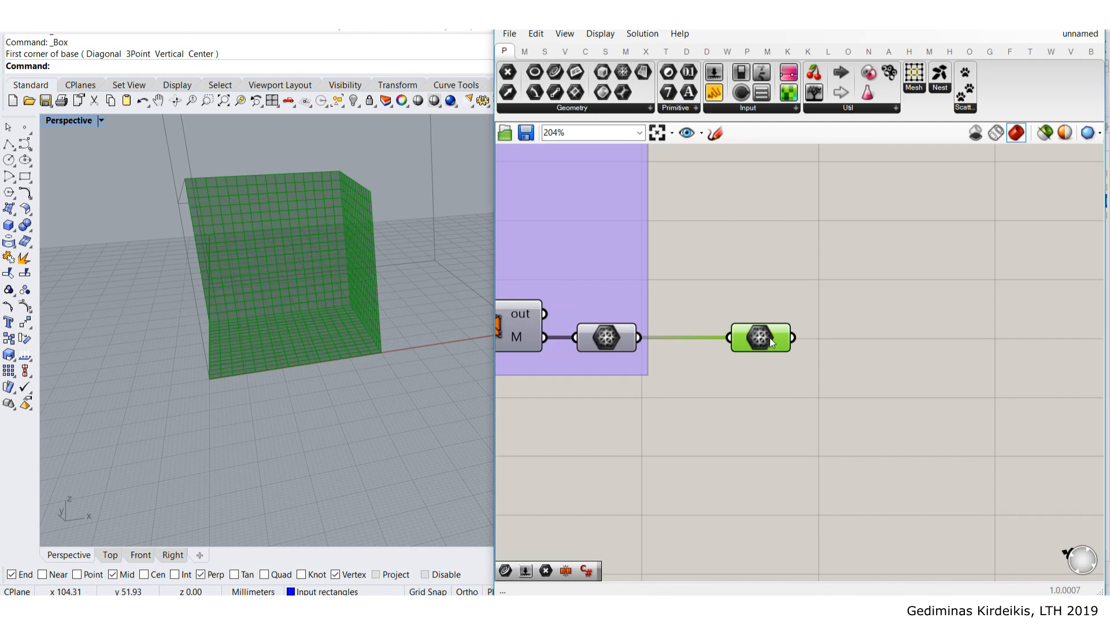
pyautogui.moveTo(770, 342)
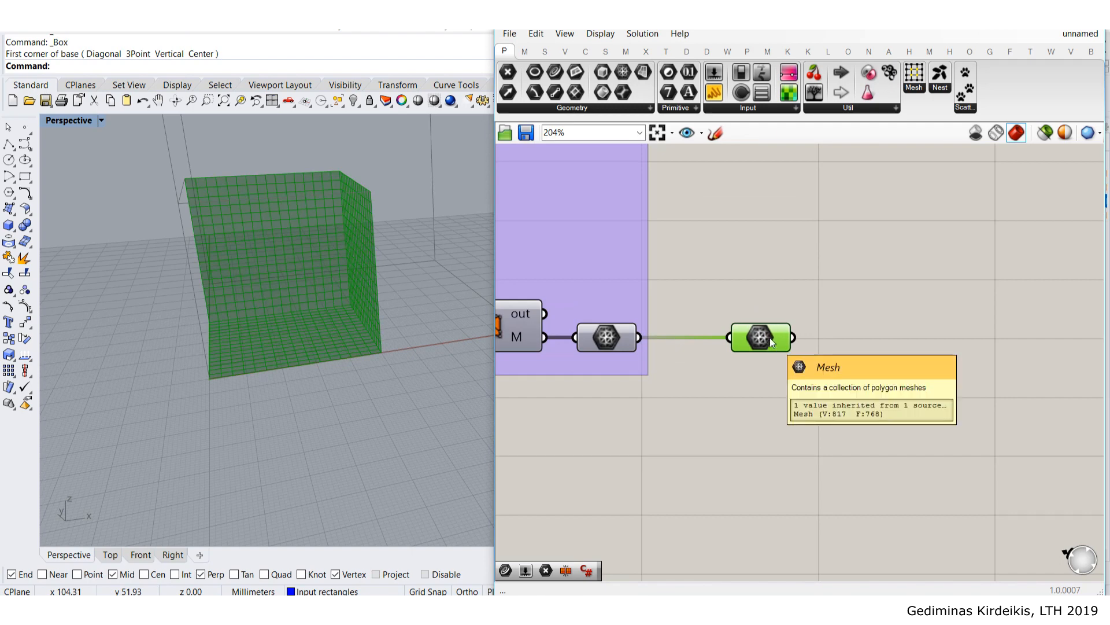
pyautogui.click(894, 265)
pyautogui.scroll(-4, 896, 270)
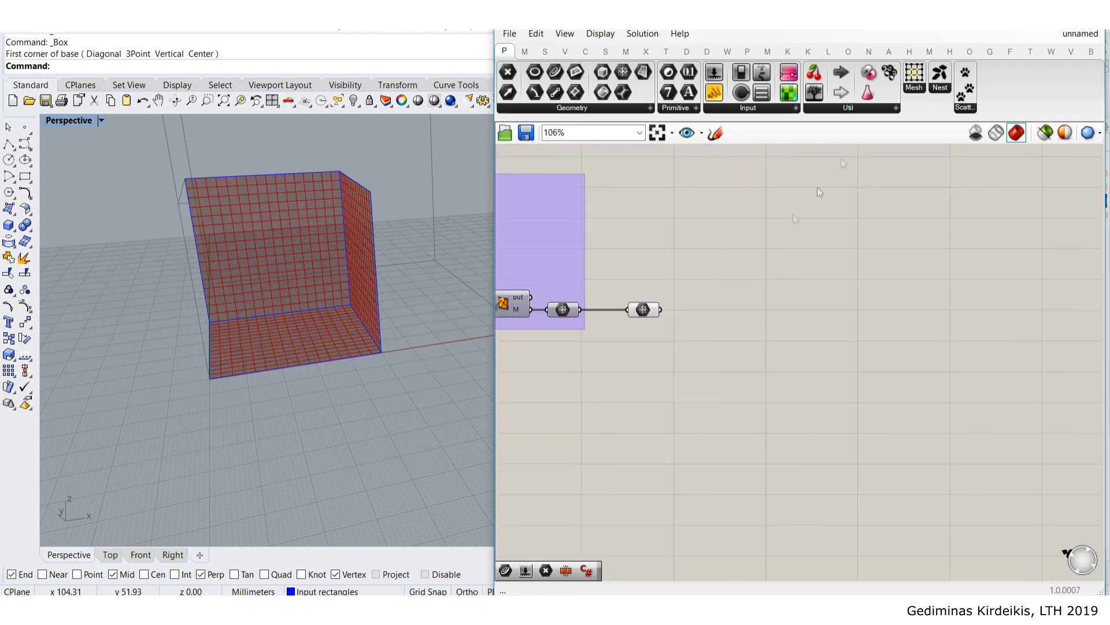
pyautogui.click(809, 52)
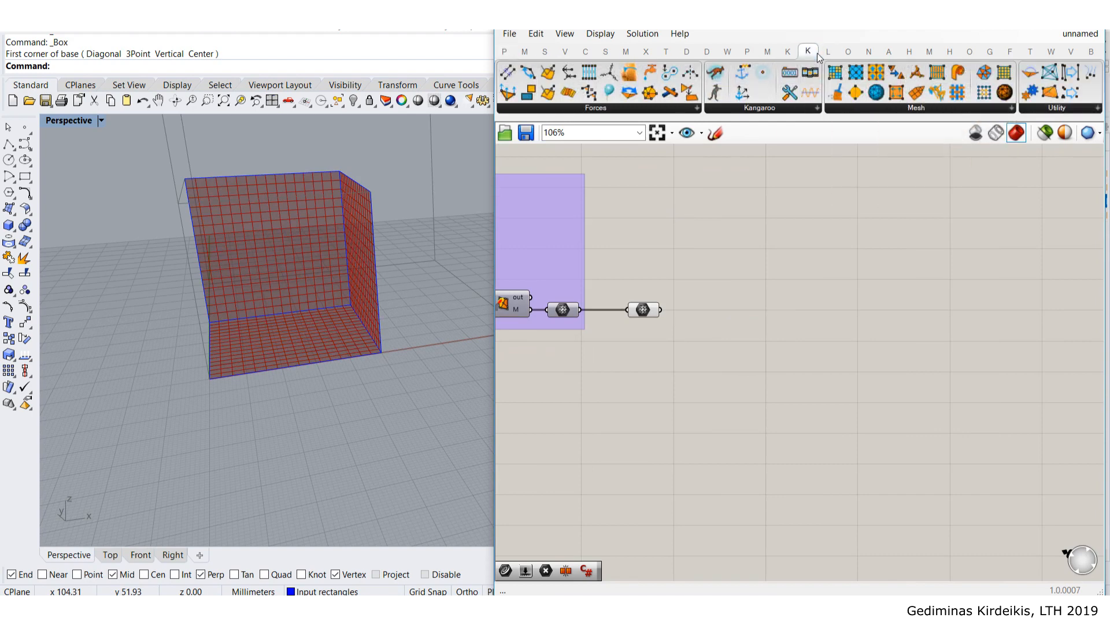
# - Switch to the Kangaroo components and frame the whole definition on the canvas
pyautogui.click(787, 51)
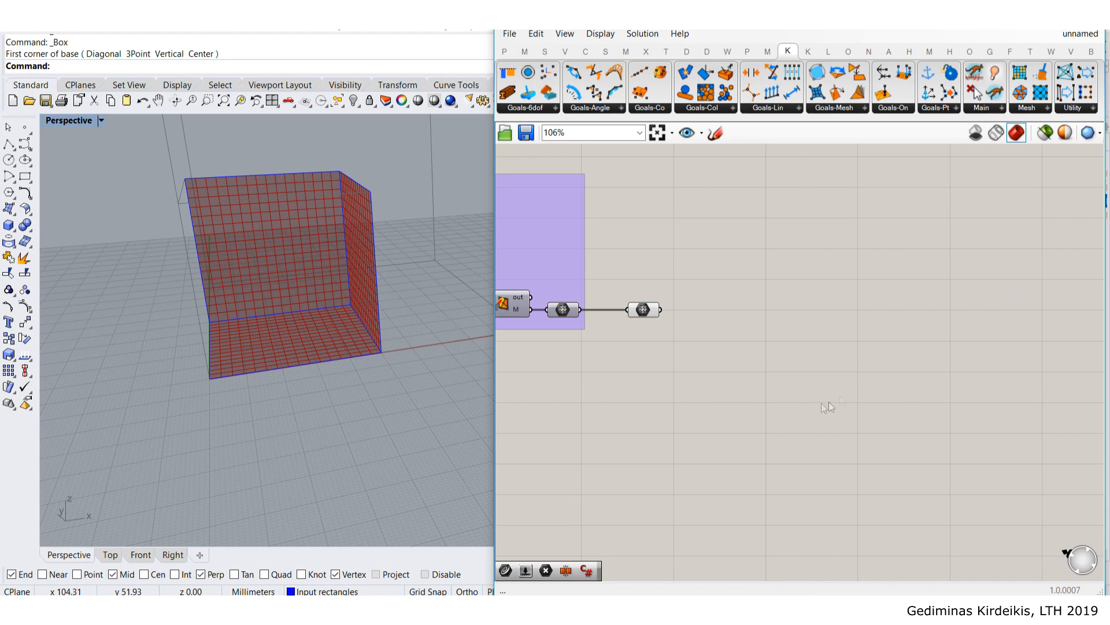
pyautogui.scroll(-2, 746, 324)
pyautogui.moveTo(738, 304); pyautogui.dragTo(904, 267, button='right')
pyautogui.scroll(-3, 903, 267)
pyautogui.moveTo(634, 202); pyautogui.dragTo(649, 230, button='right')
pyautogui.scroll(3, 706, 260)
pyautogui.moveTo(737, 278)
pyautogui.mouseDown(button='right')
pyautogui.moveTo(794, 308)
pyautogui.moveTo(746, 266)
pyautogui.mouseUp(button='right')
pyautogui.scroll(2, 567, 247)
pyautogui.scroll(-2, 622, 275)
pyautogui.moveTo(621, 272); pyautogui.dragTo(592, 231, button='right')
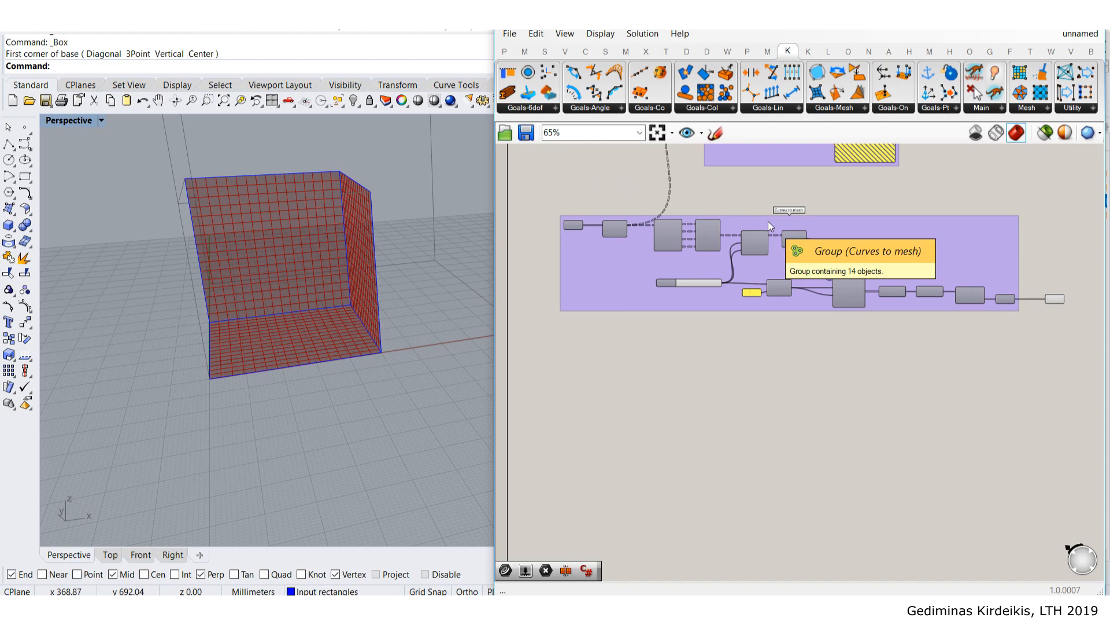
# - Review both ends of the group and bring up Kangaroo's Main component list
pyautogui.moveTo(768, 221); pyautogui.dragTo(709, 212, button='right')
pyautogui.scroll(3, 518, 232)
pyautogui.scroll(-3, 662, 251)
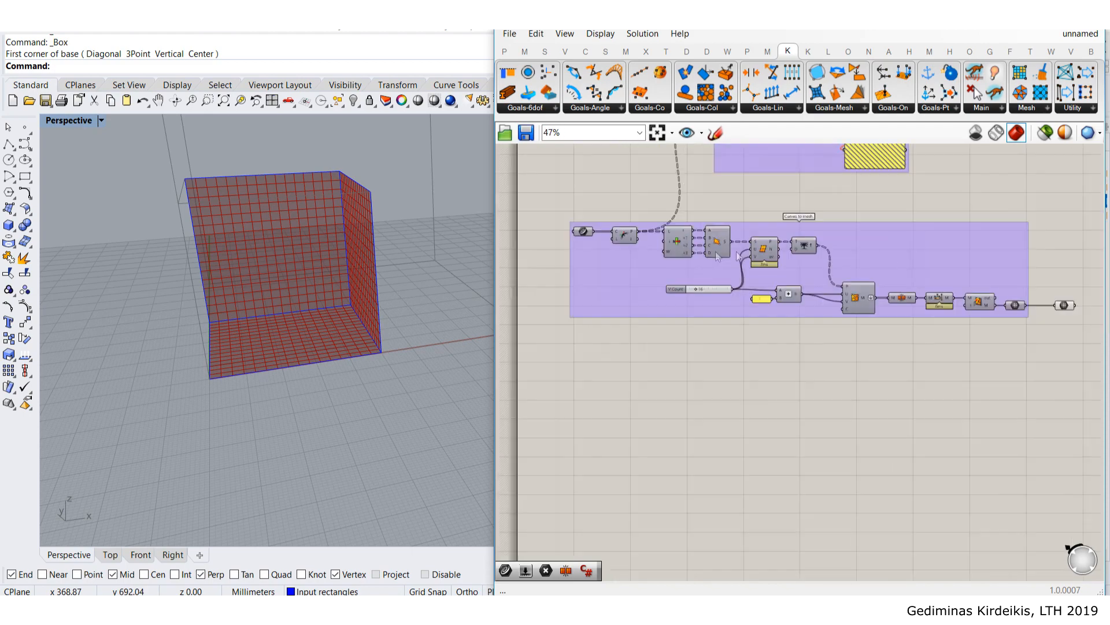
pyautogui.moveTo(997, 249); pyautogui.dragTo(725, 260, button='right')
pyautogui.moveTo(925, 249); pyautogui.dragTo(670, 246, button='right')
pyautogui.moveTo(885, 249); pyautogui.dragTo(920, 239, button='right')
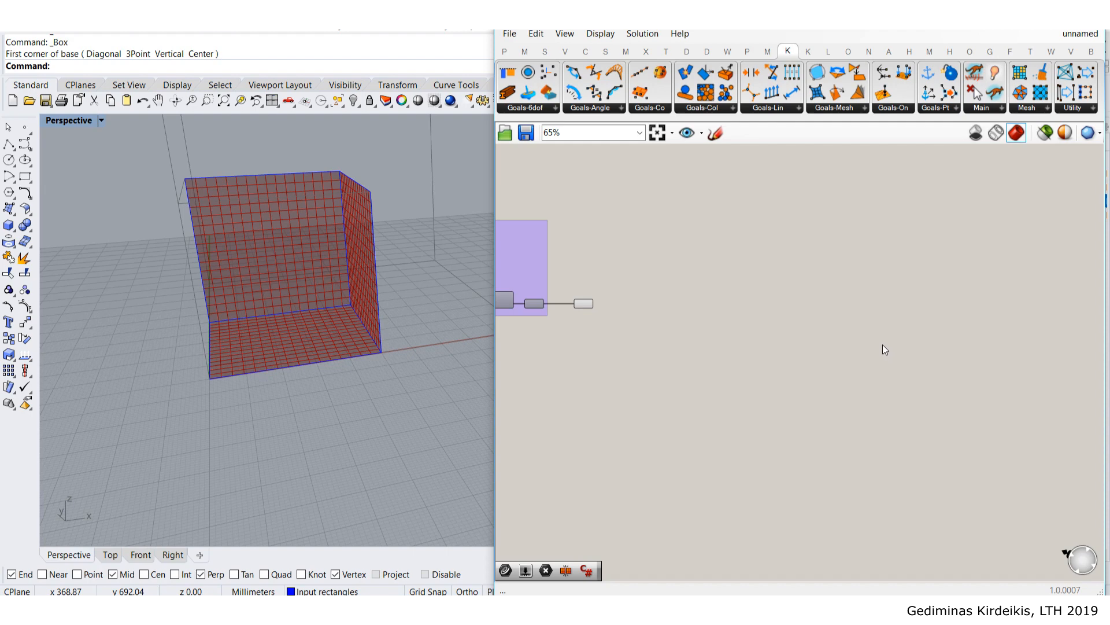
pyautogui.moveTo(867, 327); pyautogui.dragTo(894, 291, button='right')
pyautogui.moveTo(952, 185); pyautogui.dragTo(916, 213, button='right')
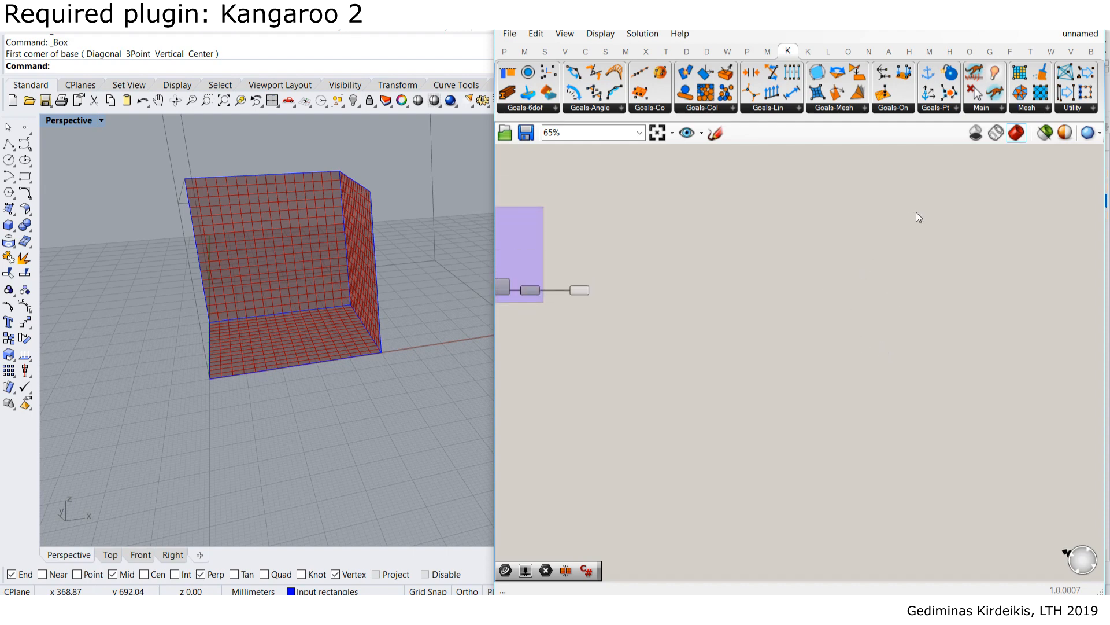
pyautogui.click(999, 108)
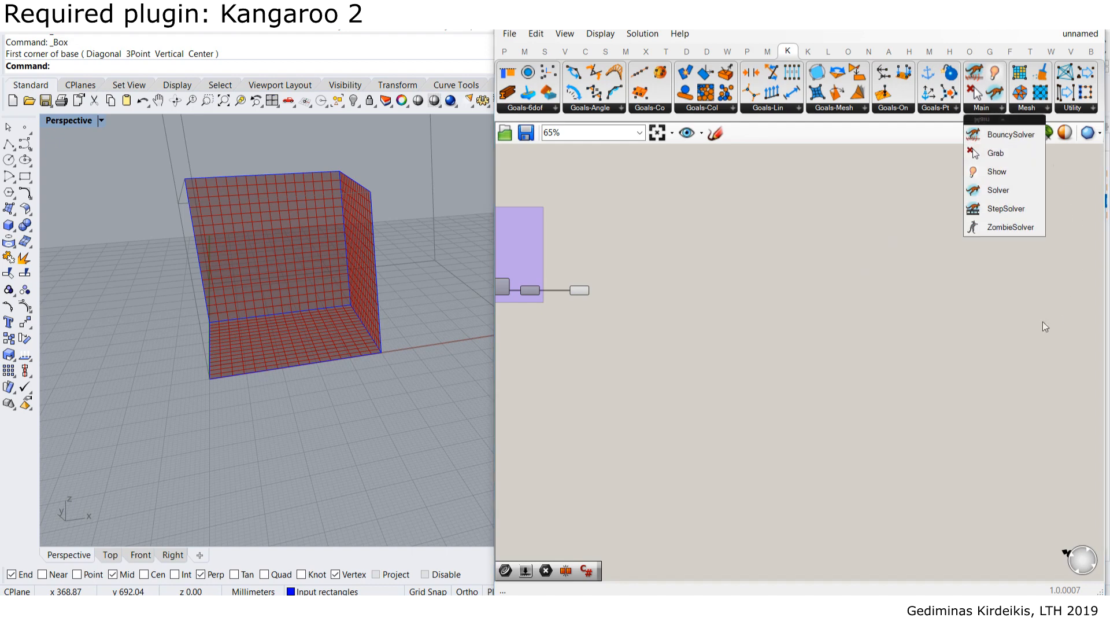
# - Place the Kangaroo Solver on the canvas and position it down and left
pyautogui.click(1003, 191)
pyautogui.click(879, 262)
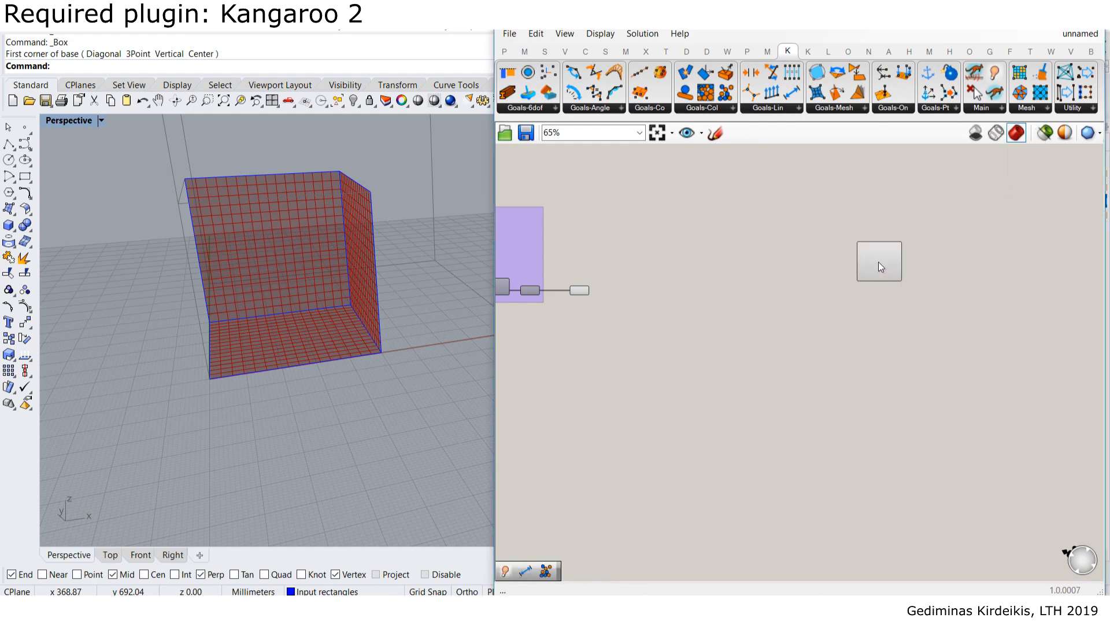
pyautogui.scroll(2, 883, 259)
pyautogui.moveTo(883, 259); pyautogui.dragTo(842, 351)
pyautogui.scroll(-4, 777, 319)
pyautogui.moveTo(777, 318); pyautogui.dragTo(833, 285, button='right')
pyautogui.scroll(3, 833, 284)
pyautogui.moveTo(906, 297); pyautogui.dragTo(862, 235, button='right')
pyautogui.scroll(2, 862, 211)
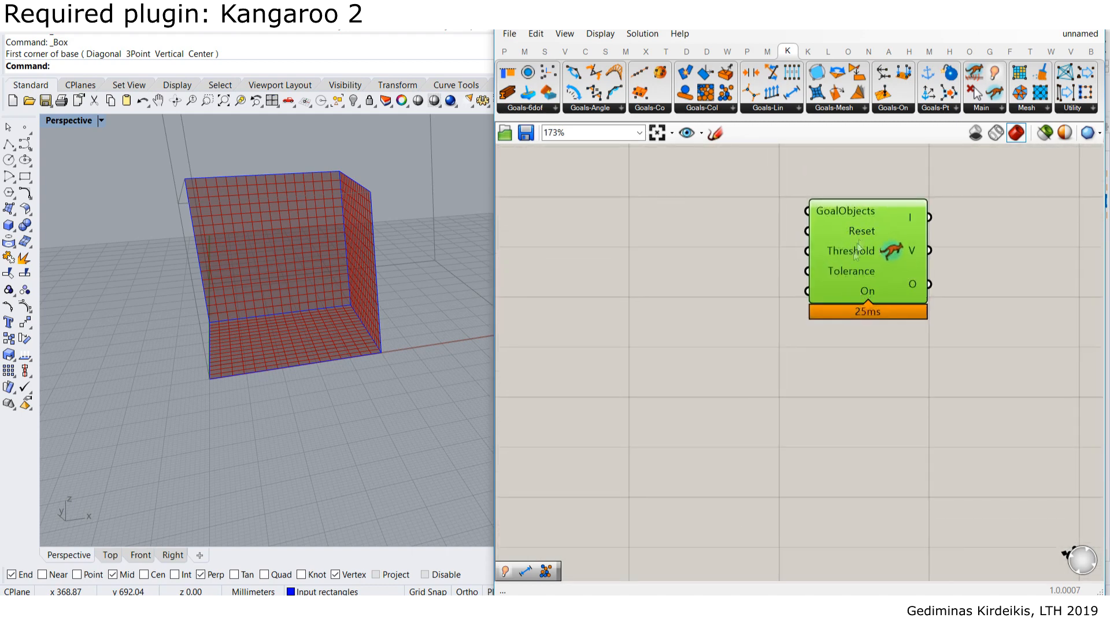
# - Add a Button from a 'button' search and wire it into the Solver's Reset input
pyautogui.doubleClick(728, 284)
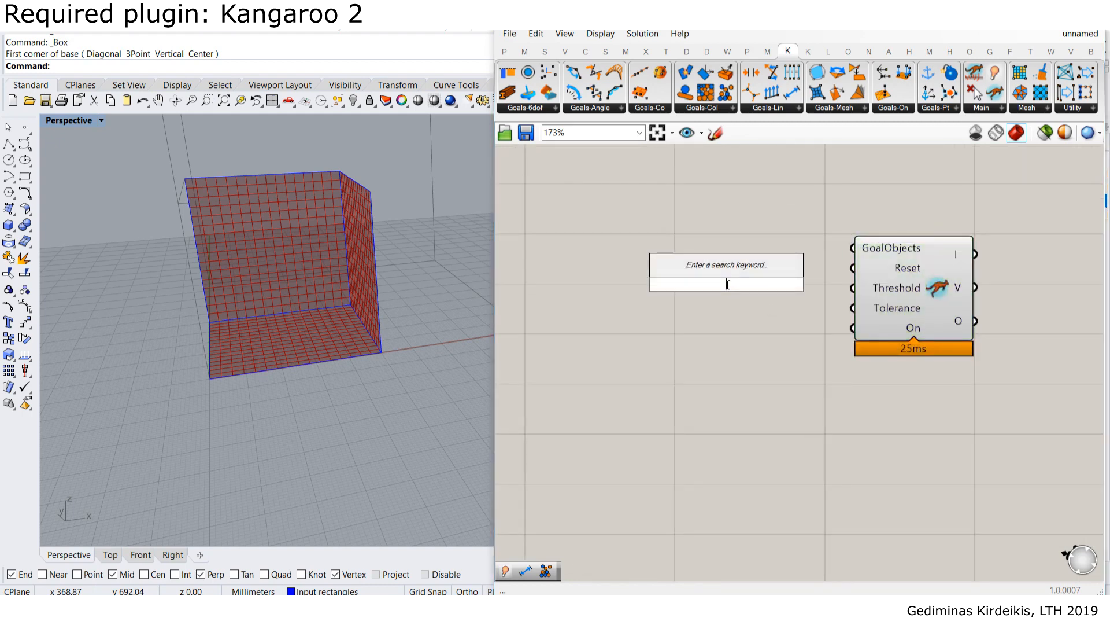
pyautogui.write('button')
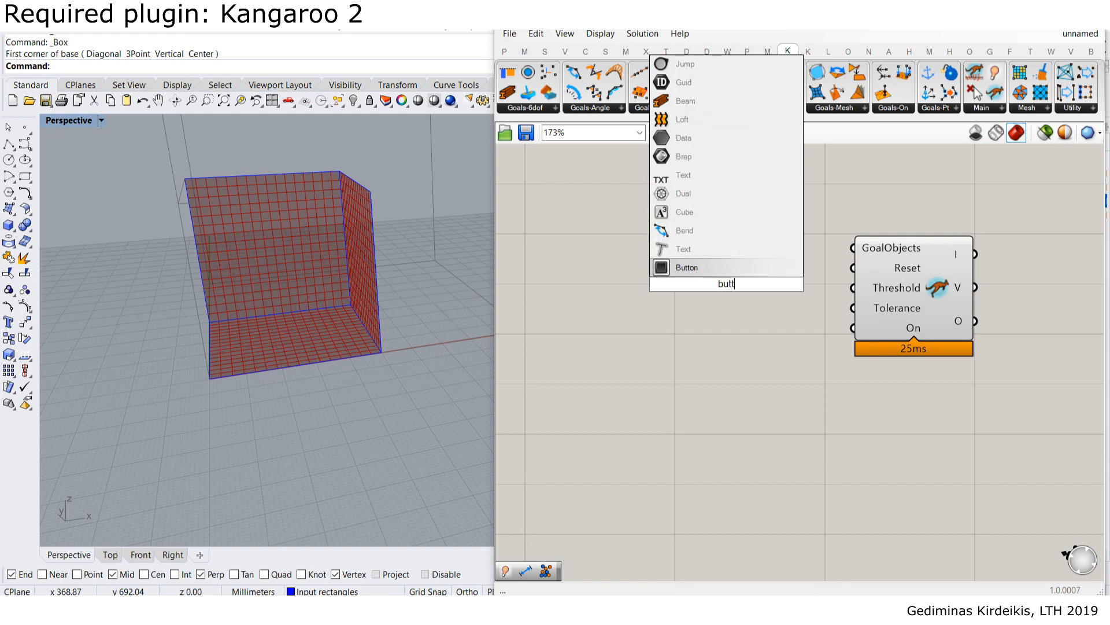
pyautogui.press('Return')
pyautogui.moveTo(727, 283); pyautogui.dragTo(853, 268)
pyautogui.click(766, 283)
pyautogui.moveTo(765, 270); pyautogui.dragTo(771, 265)
pyautogui.click(811, 370)
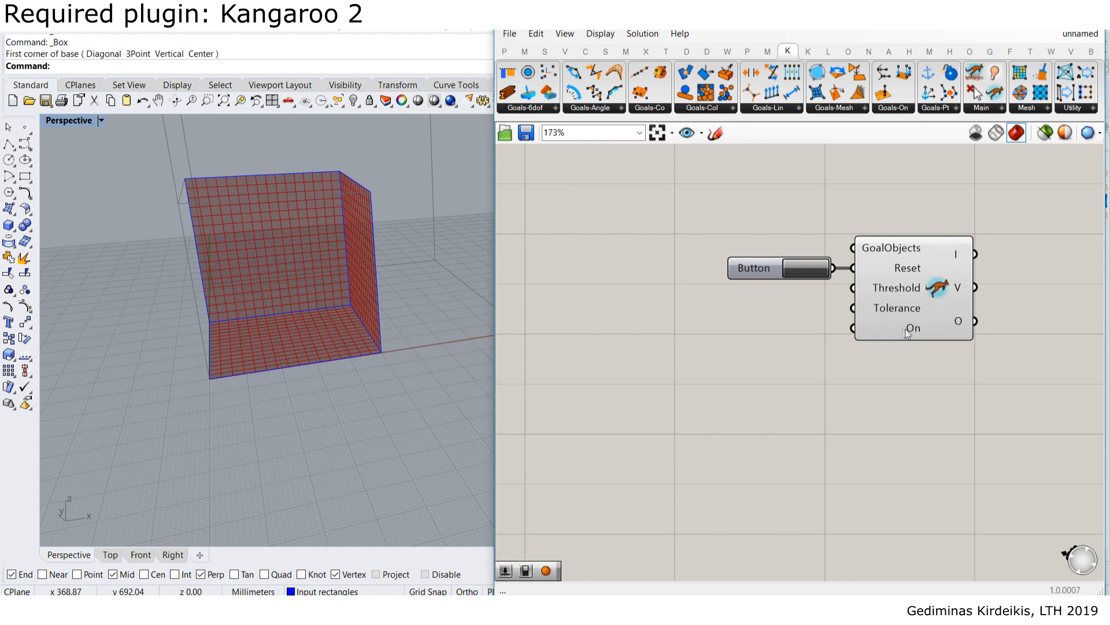
pyautogui.doubleClick(731, 367)
# - Add a Boolean Toggle set to False and wire it into the Solver's On input
pyautogui.write('toggle')
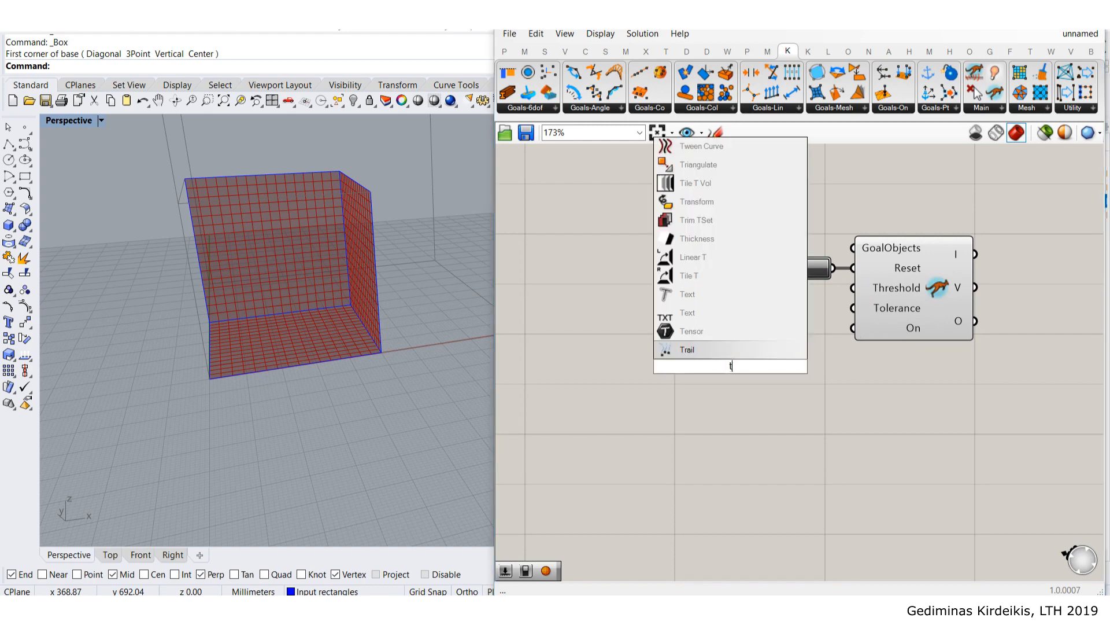
pyautogui.click(744, 349)
pyautogui.moveTo(696, 365); pyautogui.dragTo(769, 336)
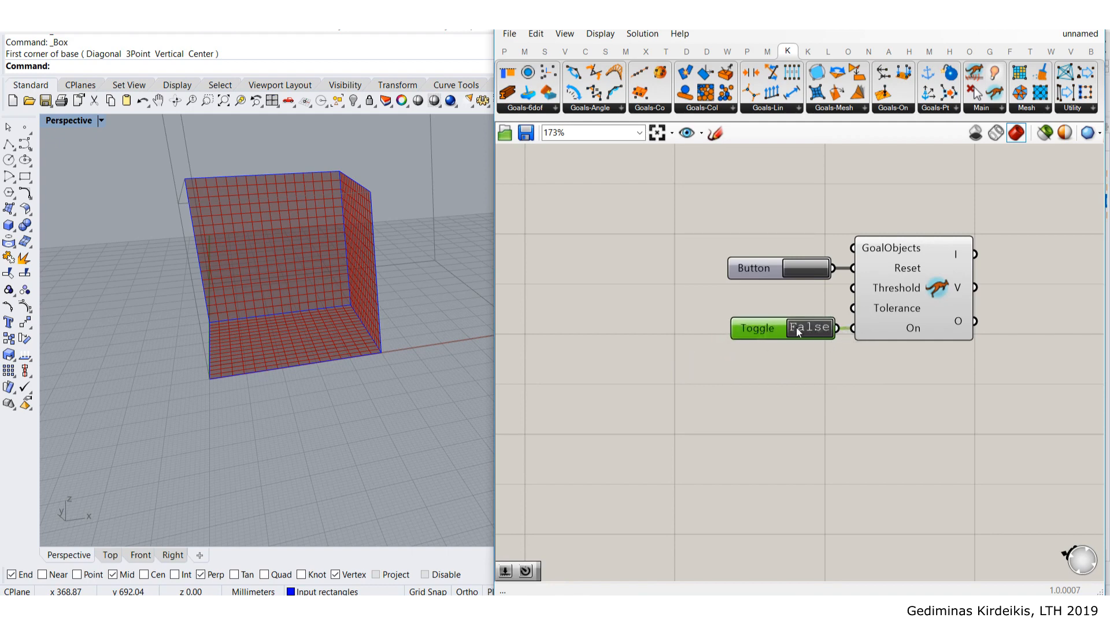
pyautogui.scroll(-1, 796, 331)
pyautogui.click(767, 283)
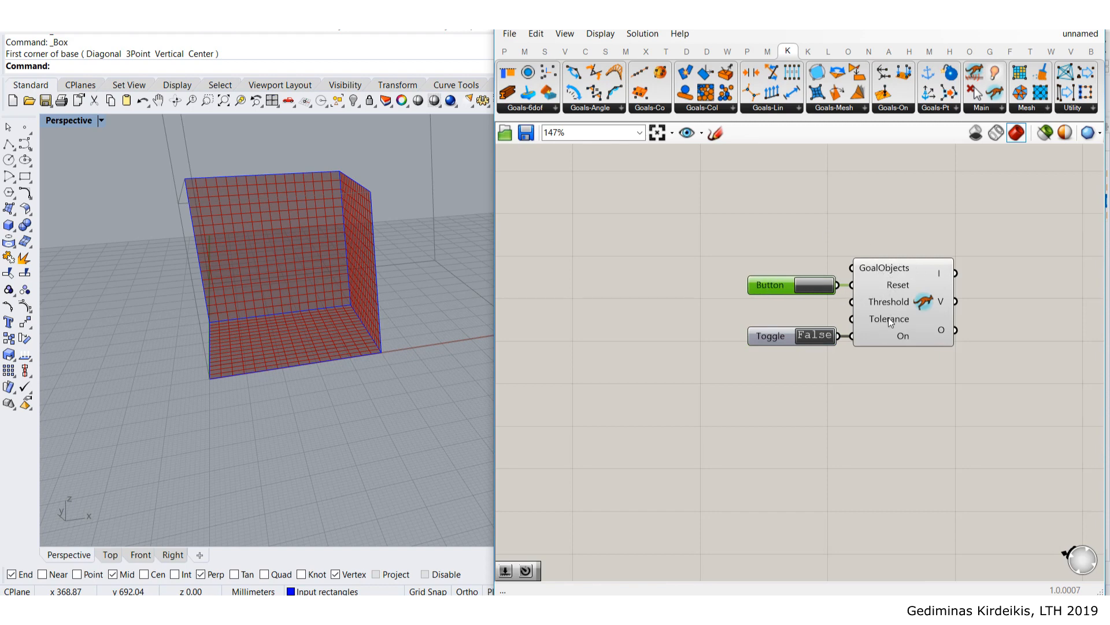
pyautogui.moveTo(879, 310)
pyautogui.moveTo(674, 356); pyautogui.dragTo(717, 362, button='right')
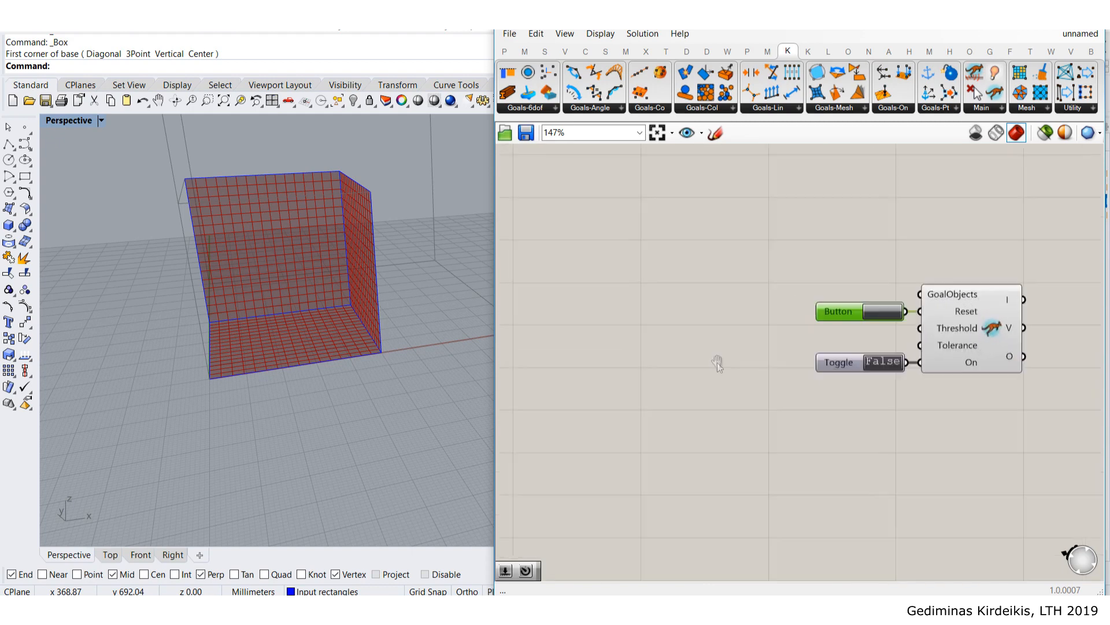
pyautogui.moveTo(751, 236); pyautogui.dragTo(770, 264, button='right')
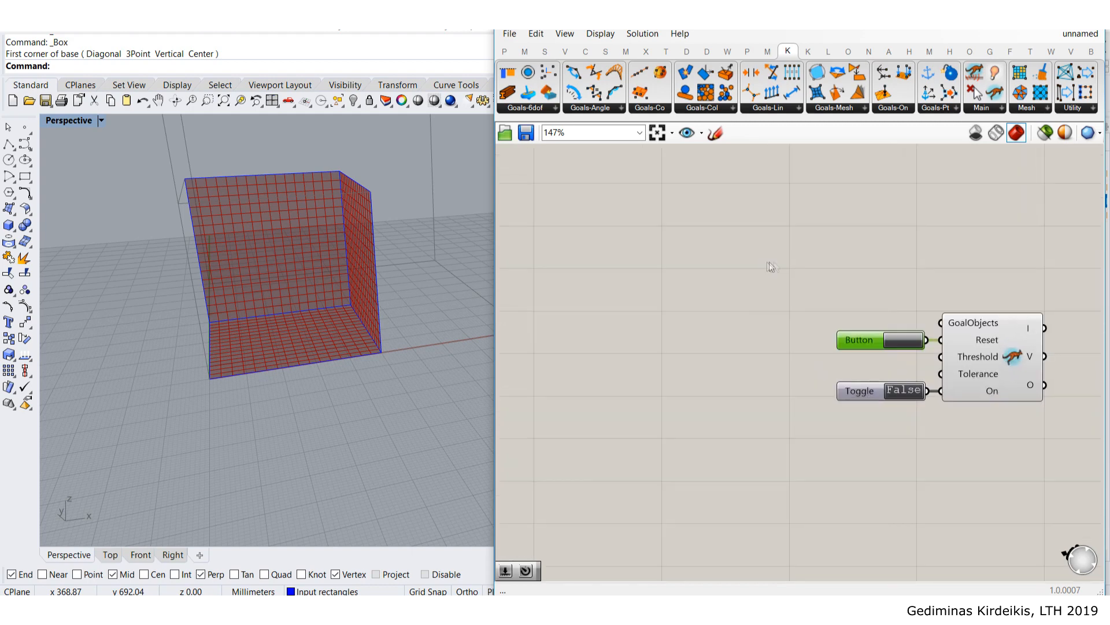
# - Place an Entwine component (Flatten, inputs {0;0}, {0;1}, {0;2}) from an 'entw' search beside the solver
pyautogui.doubleClick(698, 256)
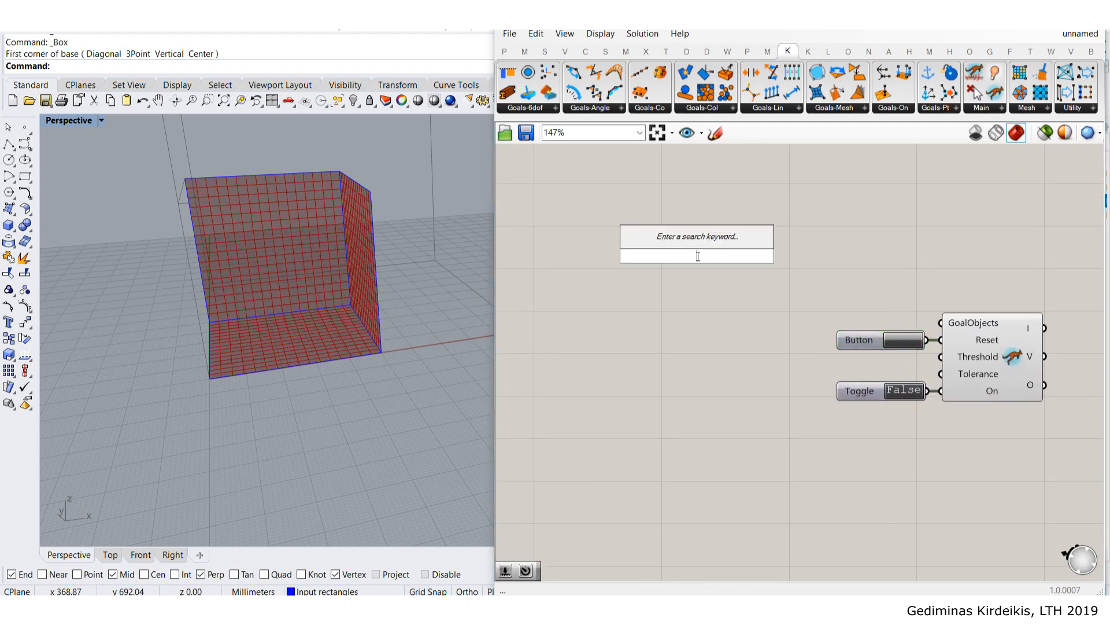
pyautogui.write('boo')
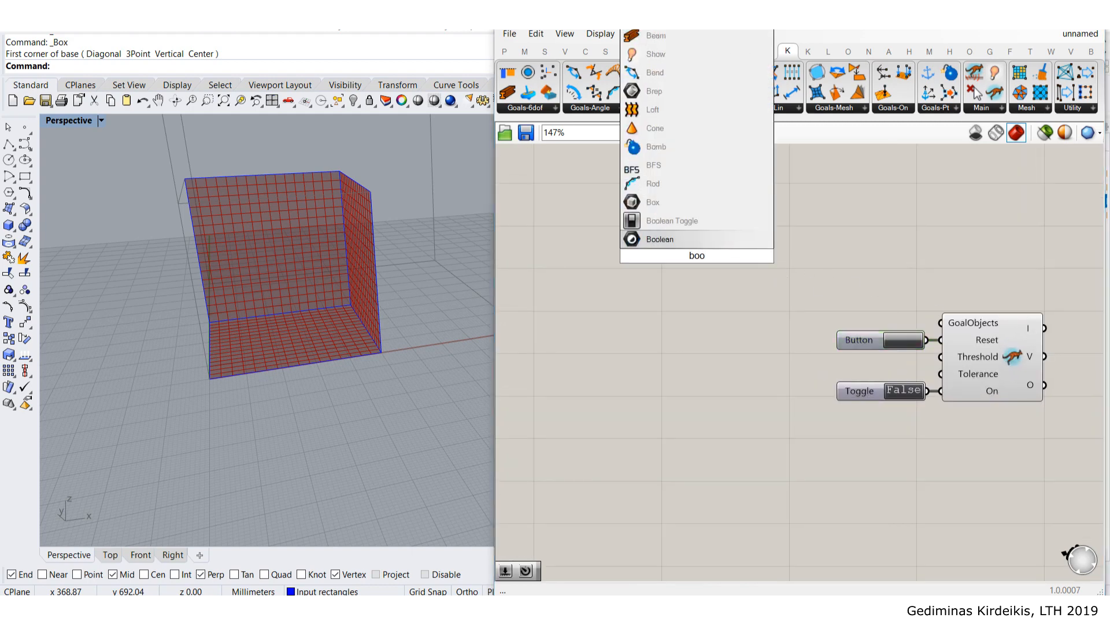
pyautogui.press('BackSpace')
pyautogui.press('BackSpace')
pyautogui.press('BackSpace')
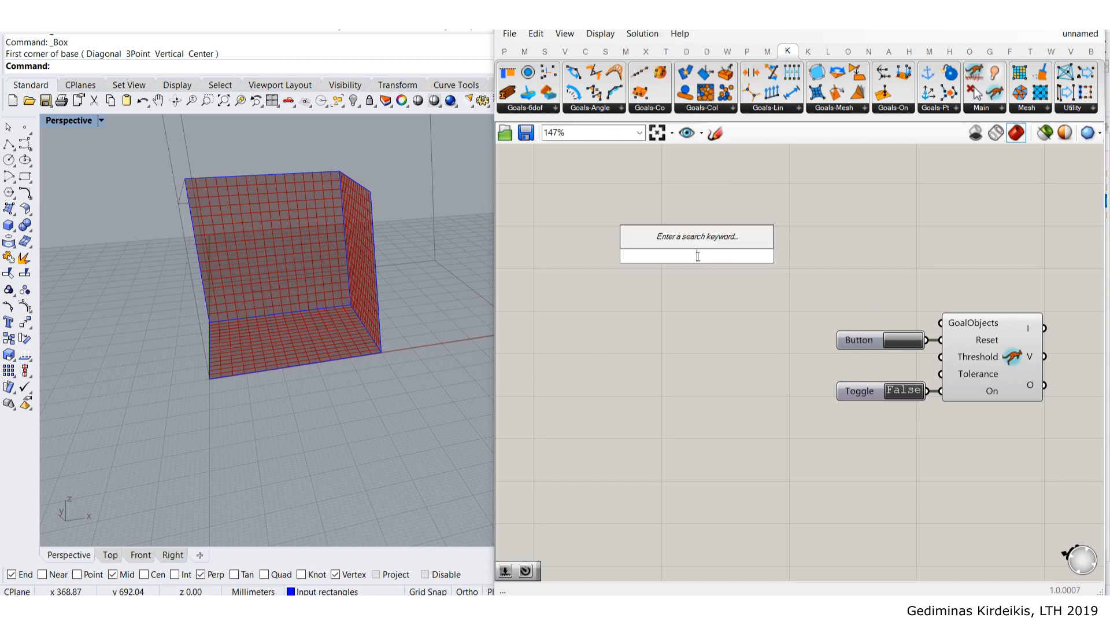
pyautogui.press('Escape')
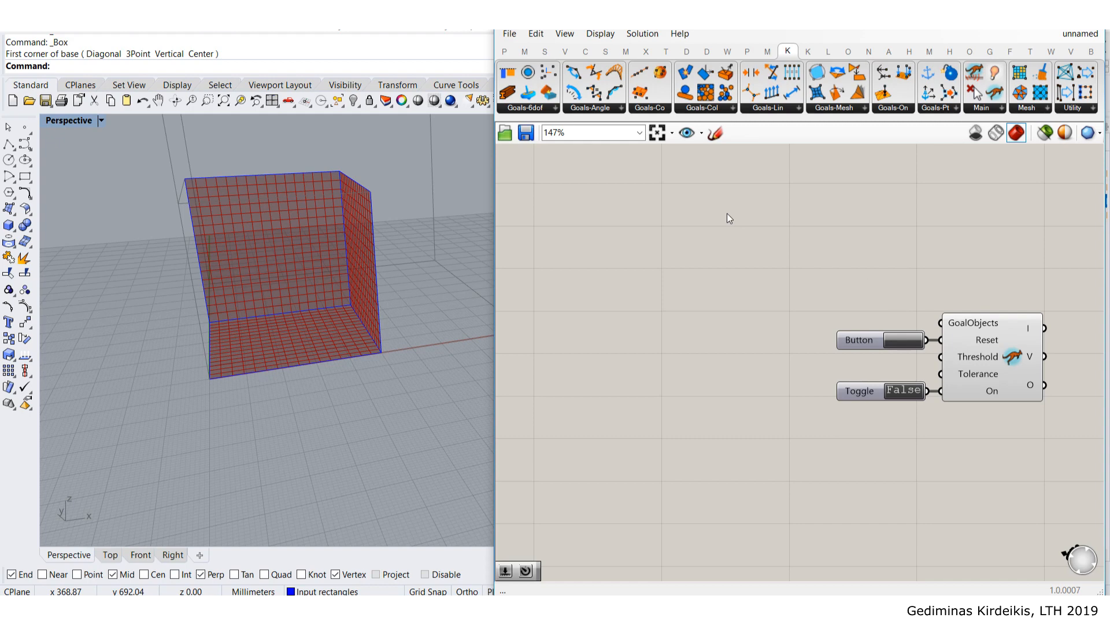
pyautogui.doubleClick(704, 231)
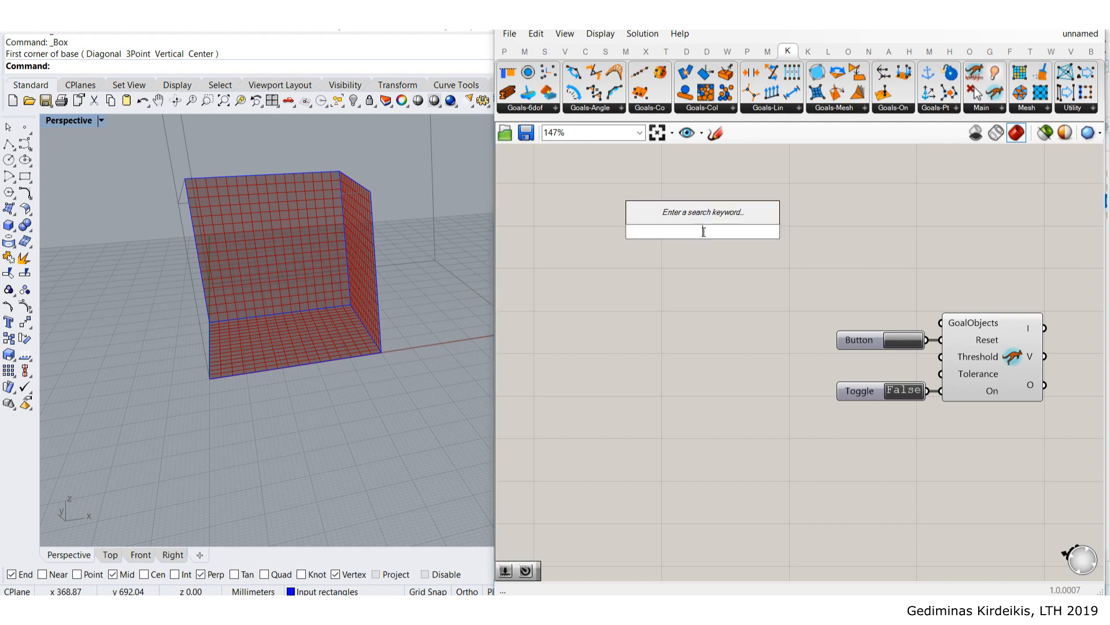
pyautogui.write('entw')
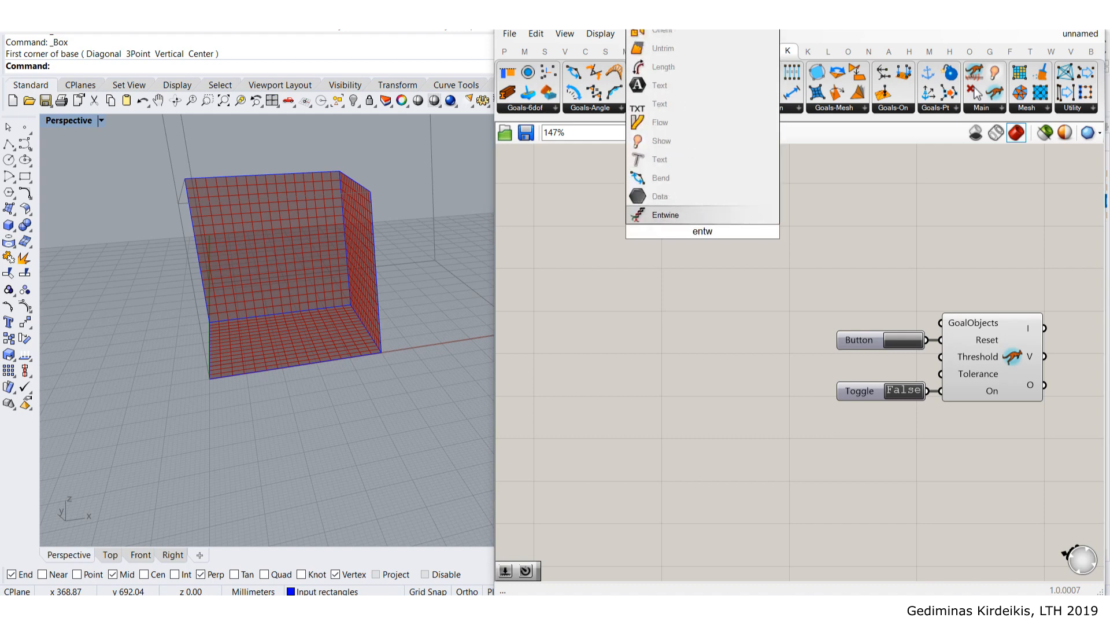
pyautogui.press('Return')
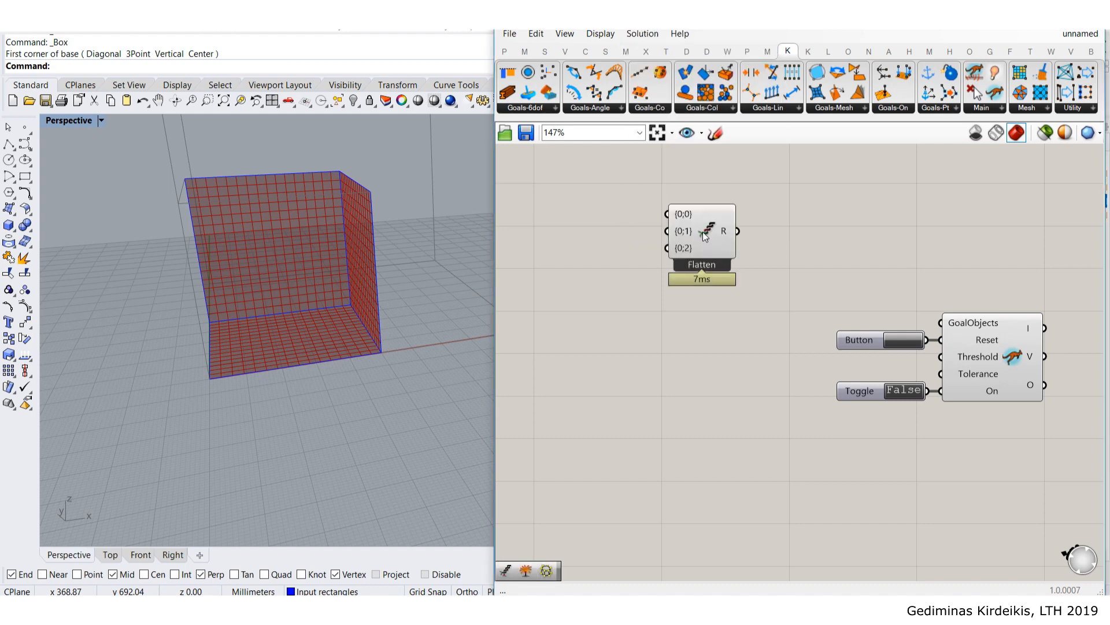
pyautogui.moveTo(703, 231); pyautogui.dragTo(724, 290)
pyautogui.scroll(1, 780, 274)
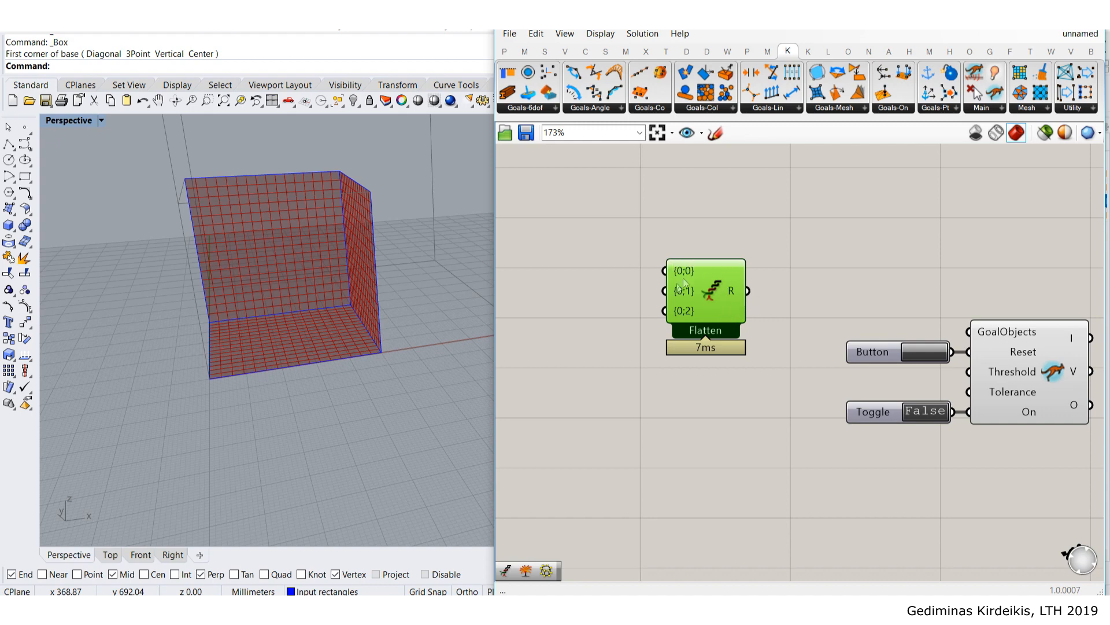
# - Move Flatten near the solver, wire its R output into GoalObjects, and reposition the solver group
pyautogui.moveTo(702, 300); pyautogui.dragTo(986, 332)
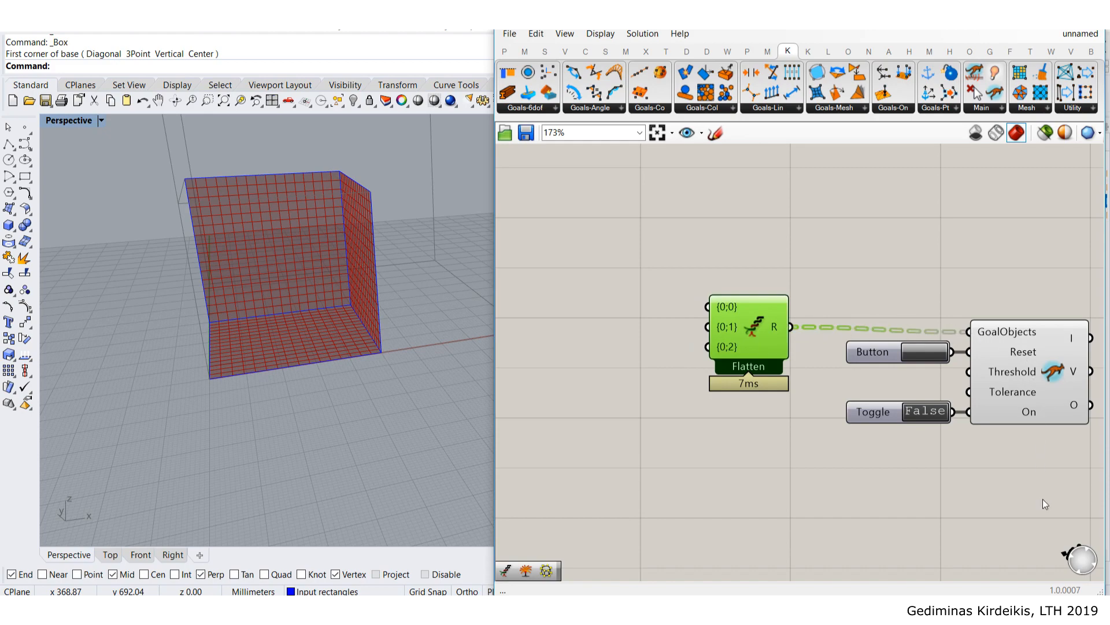
pyautogui.moveTo(1044, 498); pyautogui.dragTo(882, 347)
pyautogui.moveTo(1016, 386)
pyautogui.mouseDown()
pyautogui.moveTo(983, 376)
pyautogui.moveTo(998, 381)
pyautogui.mouseUp()
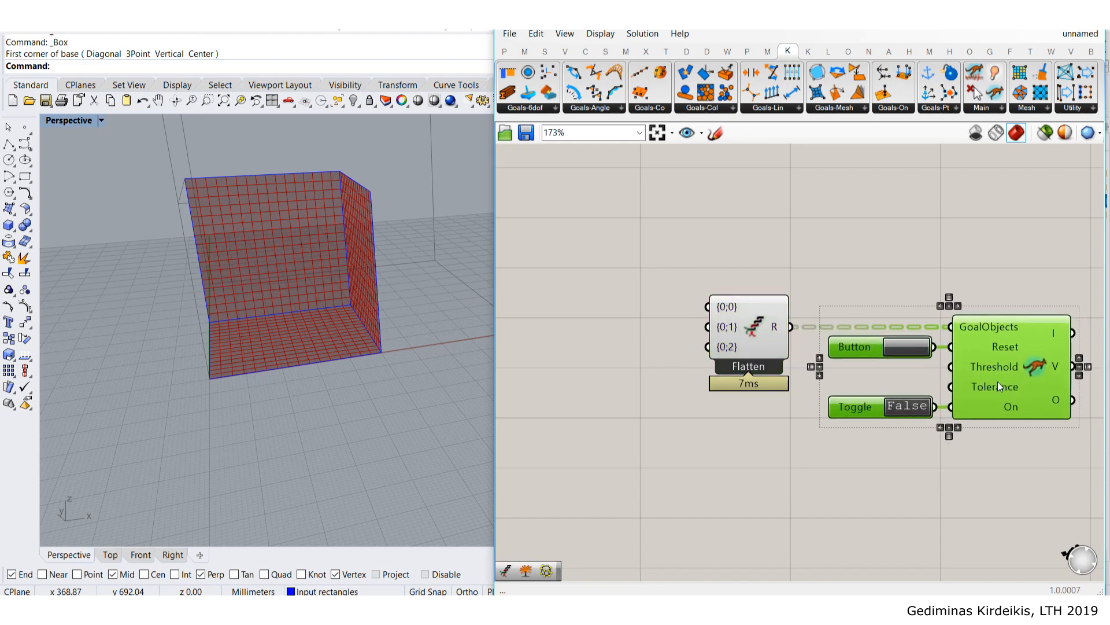
pyautogui.click(972, 259)
pyautogui.moveTo(972, 259); pyautogui.dragTo(827, 223, button='right')
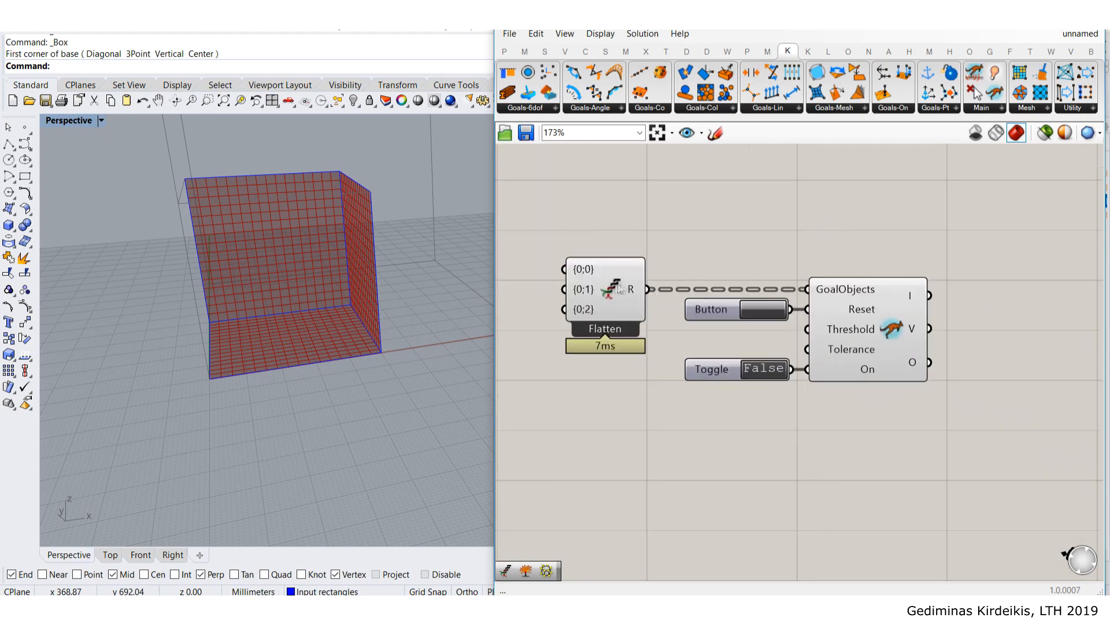
pyautogui.moveTo(915, 362)
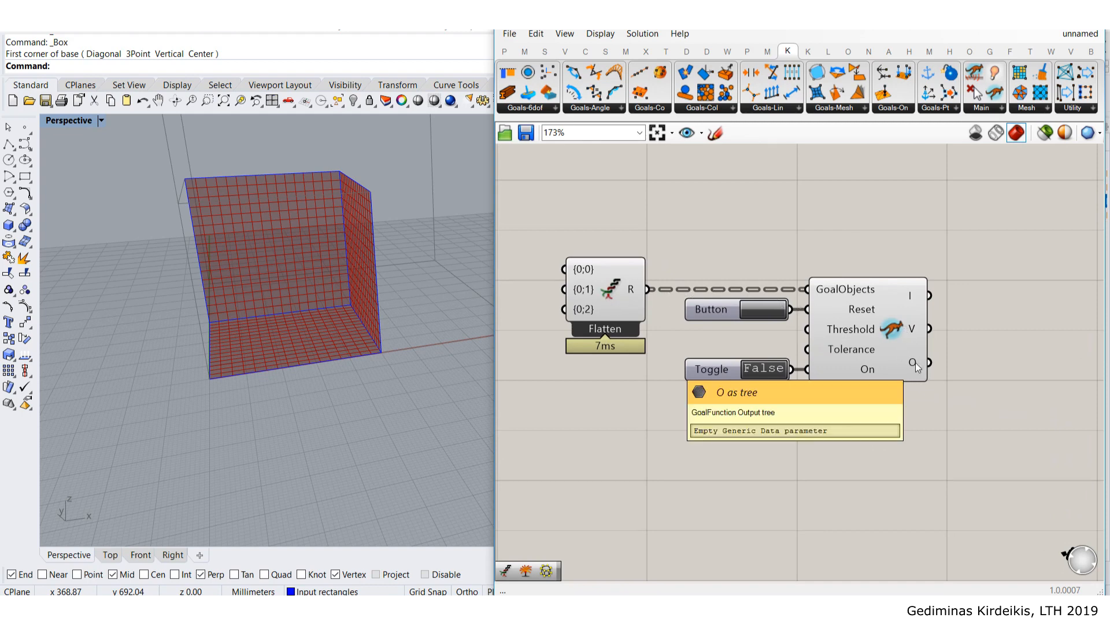
pyautogui.moveTo(838, 377); pyautogui.dragTo(700, 332, button='right')
pyautogui.doubleClick(861, 397)
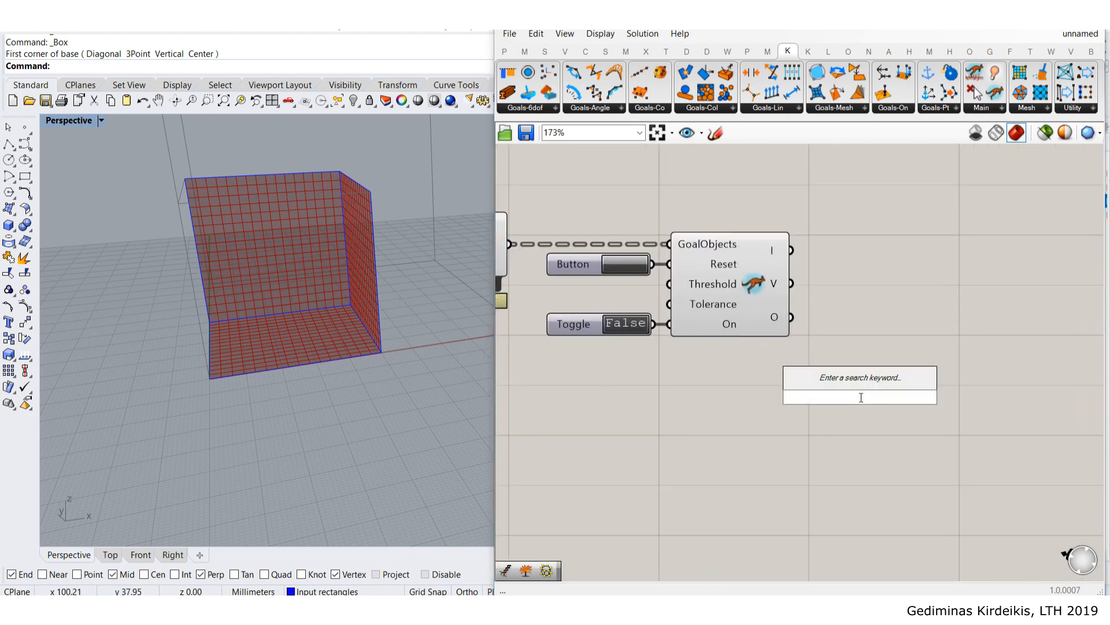
pyautogui.write('explode tree')
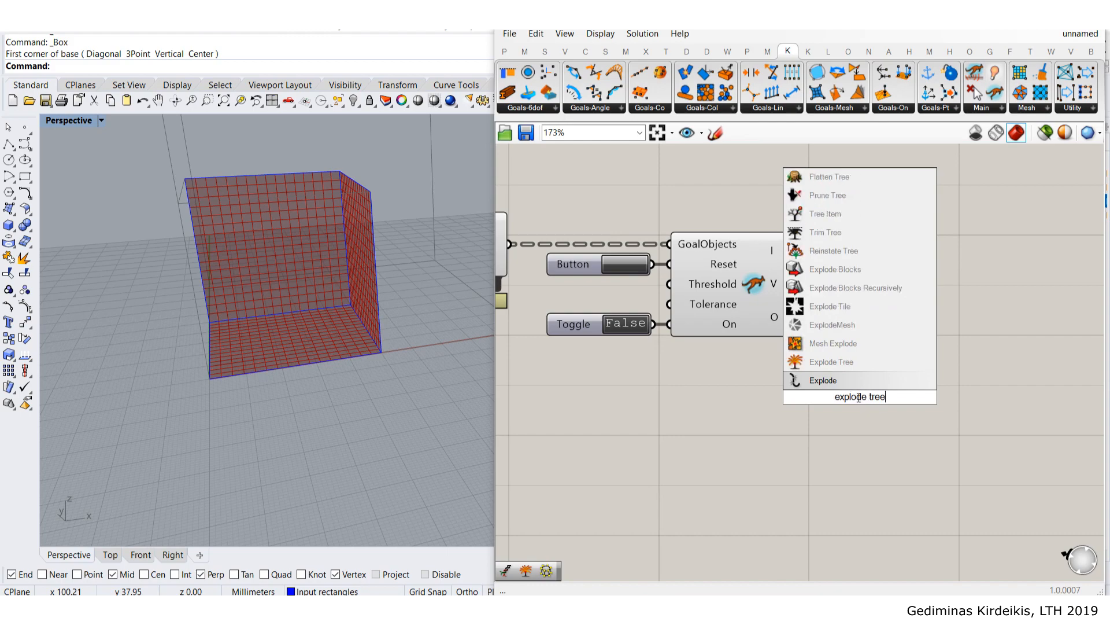
pyautogui.click(852, 365)
pyautogui.moveTo(791, 317); pyautogui.dragTo(859, 323)
pyautogui.scroll(-2, 798, 386)
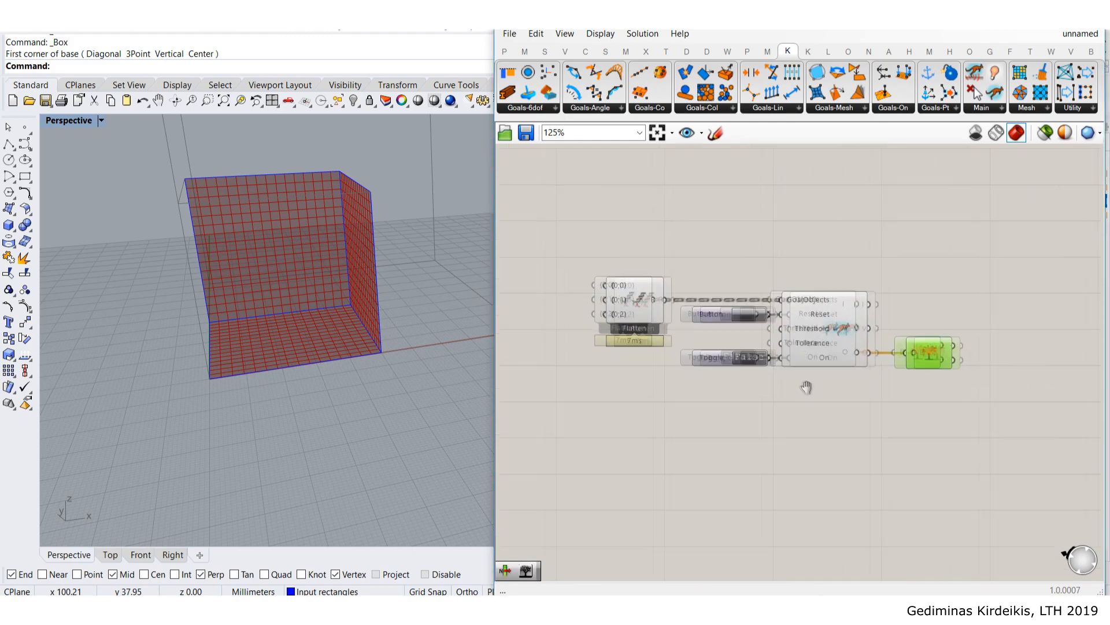
pyautogui.scroll(1, 932, 351)
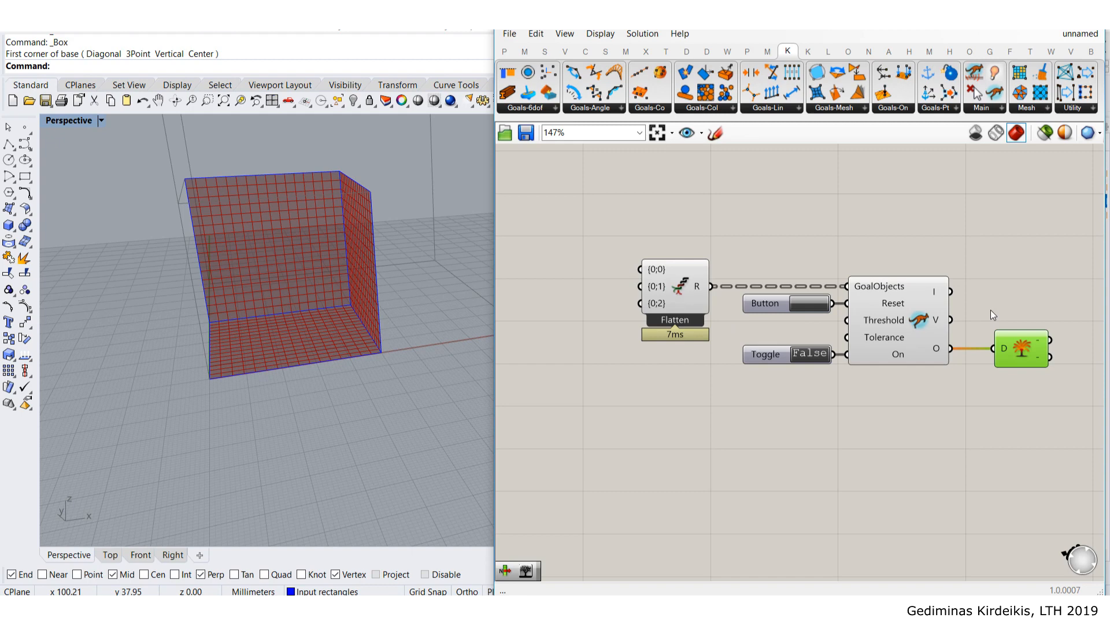
pyautogui.moveTo(982, 306); pyautogui.dragTo(815, 307, button='right')
pyautogui.doubleClick(899, 260)
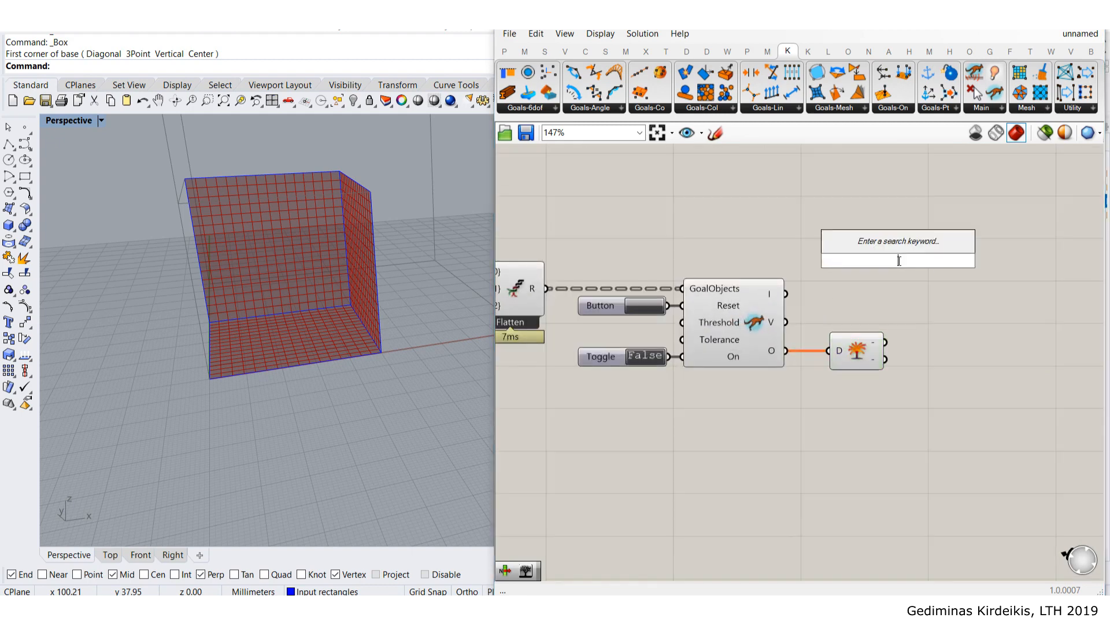
pyautogui.write('branch')
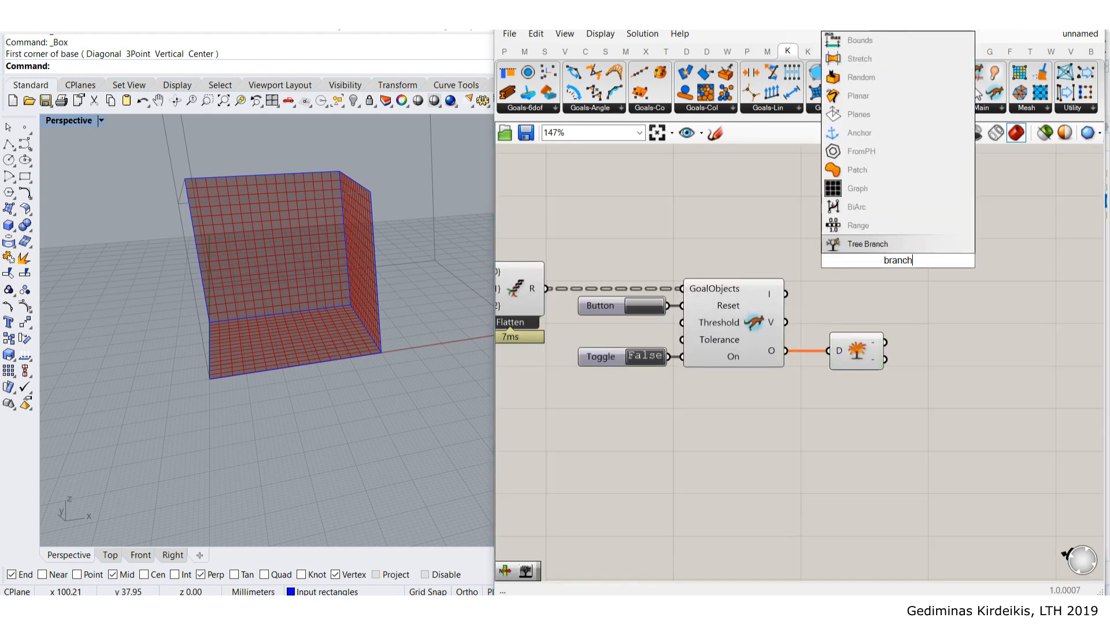
pyautogui.press('Return')
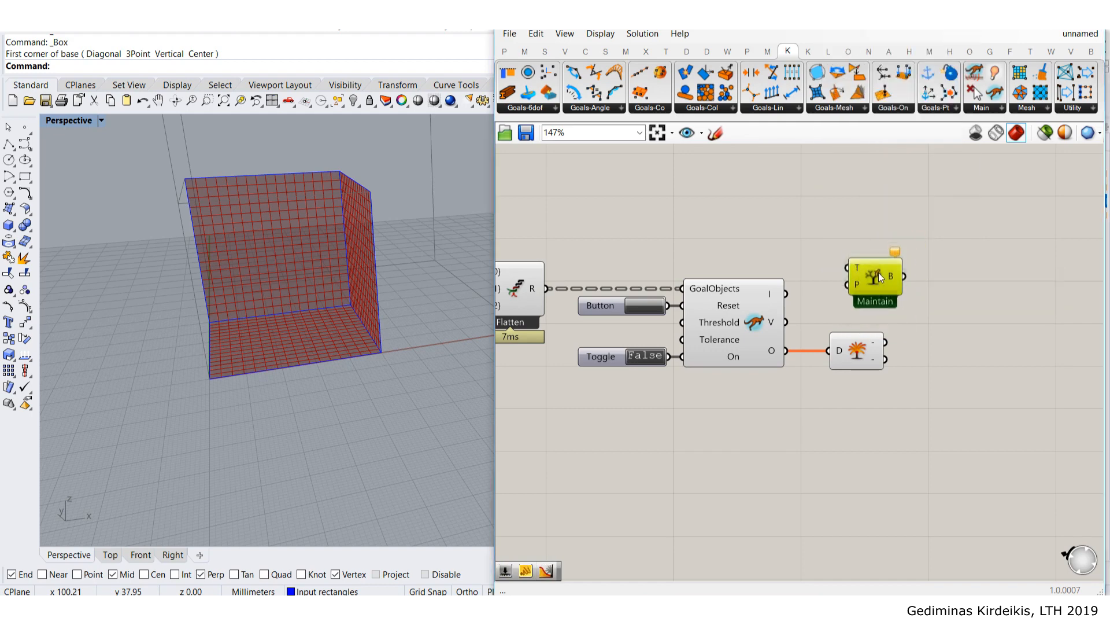
pyautogui.press('Delete')
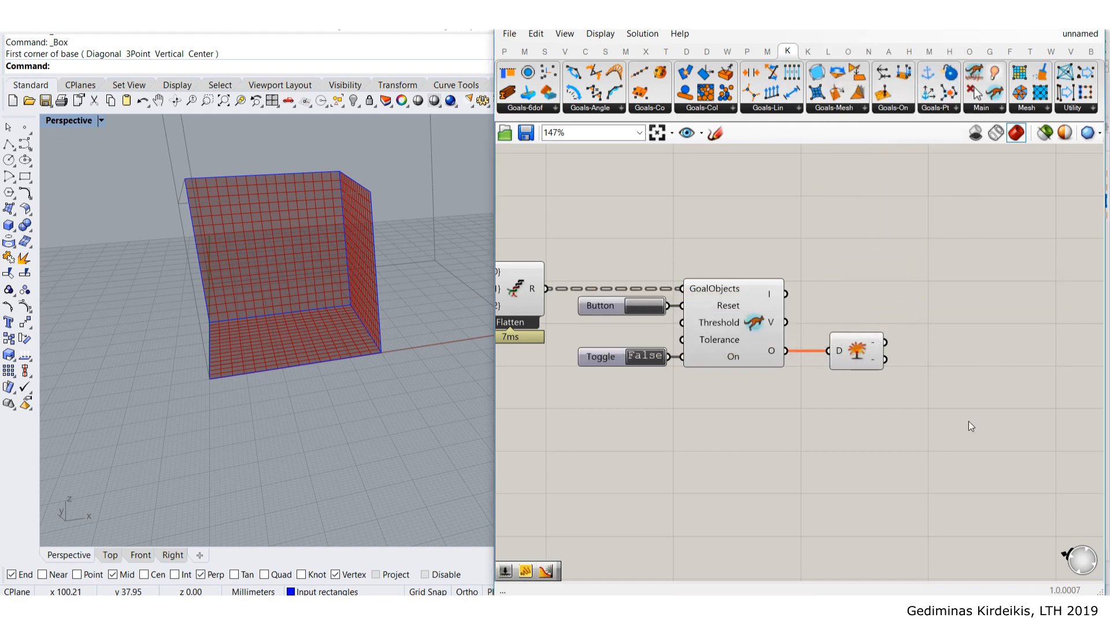
pyautogui.scroll(-4, 907, 375)
pyautogui.moveTo(750, 340); pyautogui.dragTo(902, 310, button='right')
pyautogui.scroll(3, 834, 316)
pyautogui.scroll(2, 773, 272)
pyautogui.moveTo(775, 272); pyautogui.dragTo(862, 257, button='right')
pyautogui.moveTo(935, 276); pyautogui.dragTo(867, 253, button='right')
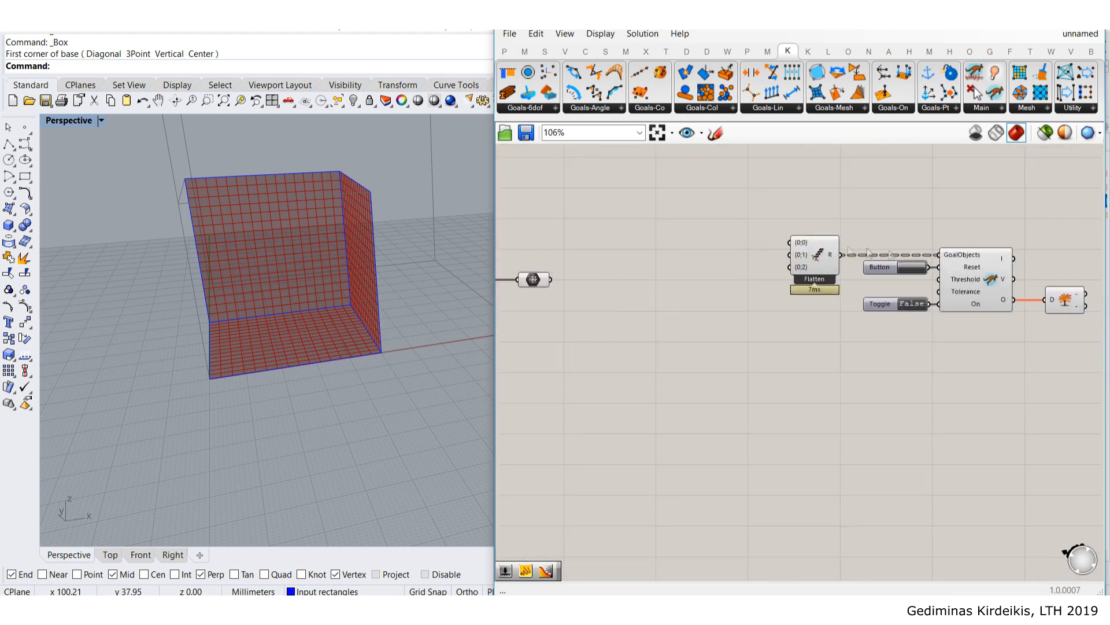
pyautogui.moveTo(1102, 356); pyautogui.dragTo(745, 205)
pyautogui.click(1069, 379)
pyautogui.moveTo(1085, 375); pyautogui.dragTo(772, 226)
pyautogui.click(1065, 424)
pyautogui.moveTo(1079, 411); pyautogui.dragTo(696, 210)
pyautogui.click(926, 425)
pyautogui.moveTo(1103, 386); pyautogui.dragTo(744, 214)
pyautogui.moveTo(1074, 359); pyautogui.dragTo(746, 207)
pyautogui.click(899, 430)
pyautogui.moveTo(1080, 352); pyautogui.dragTo(724, 214)
pyautogui.click(932, 382)
pyautogui.moveTo(315, 314)
pyautogui.mouseDown(button='right')
pyautogui.moveTo(355, 321)
pyautogui.moveTo(357, 374)
pyautogui.moveTo(286, 299)
pyautogui.moveTo(329, 313)
pyautogui.mouseUp(button='right')
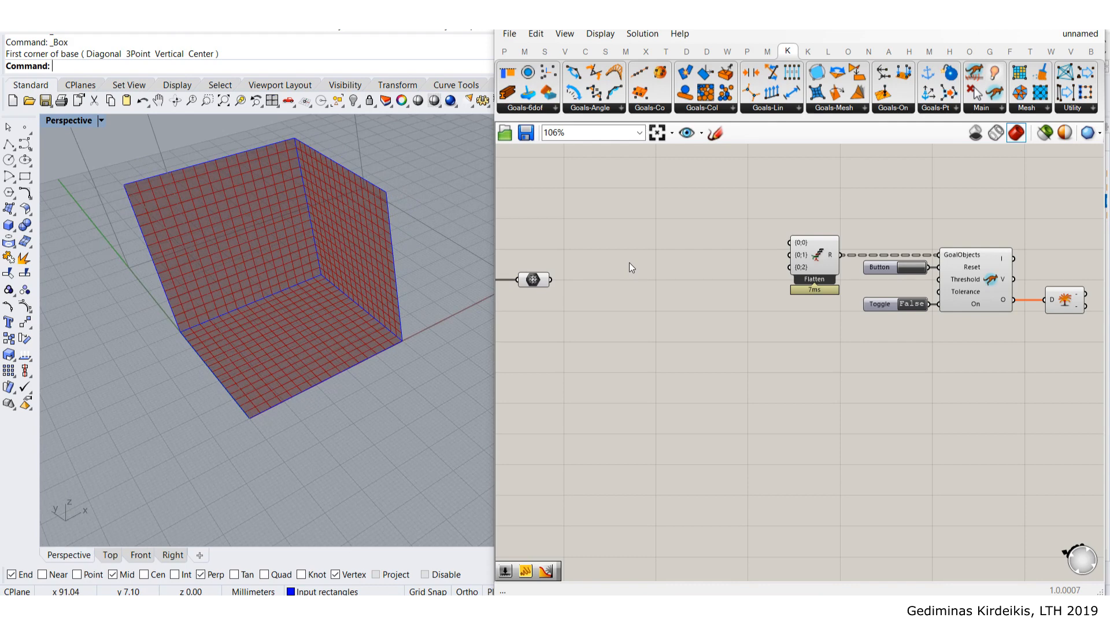
# - Place a Kangaroo Show goal and wire its output into Flatten's {0;0} input
pyautogui.moveTo(607, 282); pyautogui.dragTo(706, 295, button='right')
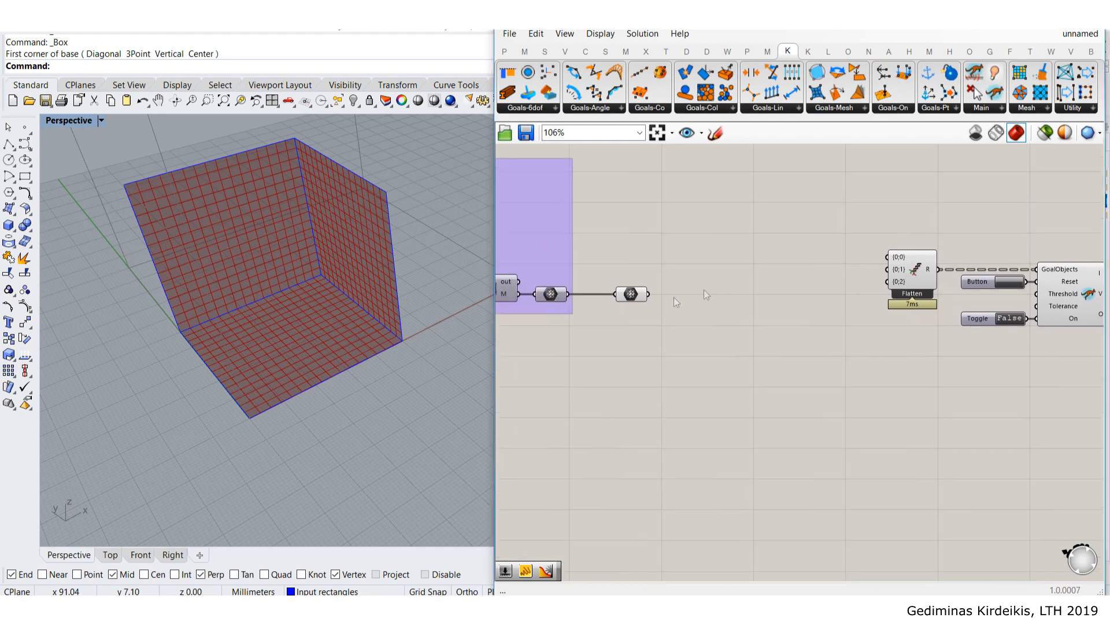
pyautogui.scroll(3, 624, 295)
pyautogui.moveTo(671, 300); pyautogui.dragTo(650, 298)
pyautogui.click(760, 278)
pyautogui.scroll(-2, 947, 220)
pyautogui.moveTo(948, 204); pyautogui.dragTo(790, 233, button='right')
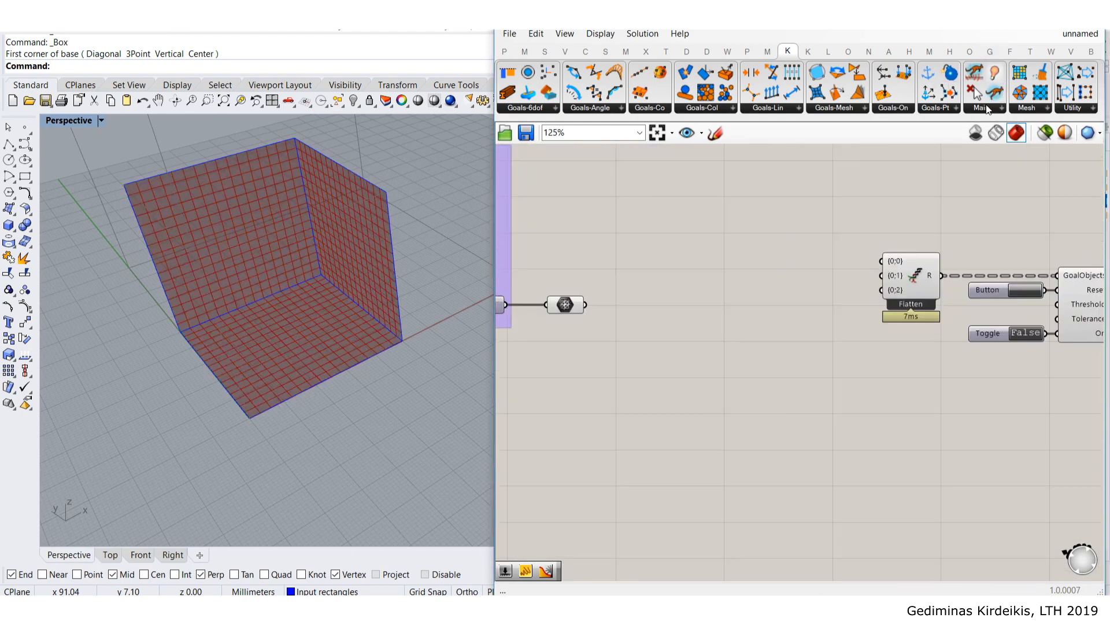
pyautogui.click(982, 109)
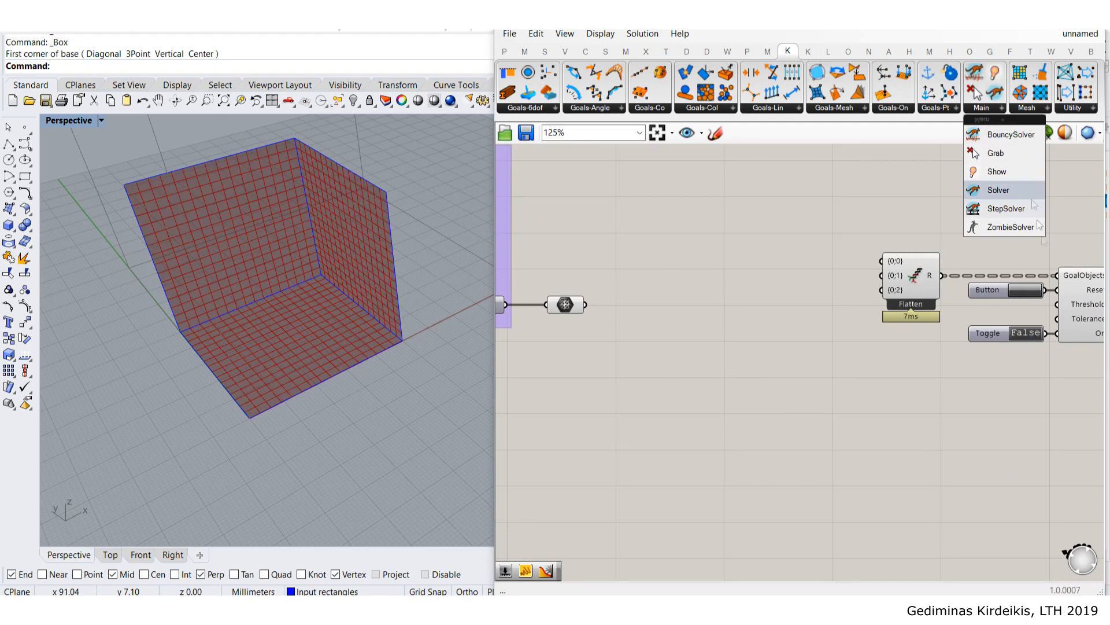
pyautogui.click(997, 173)
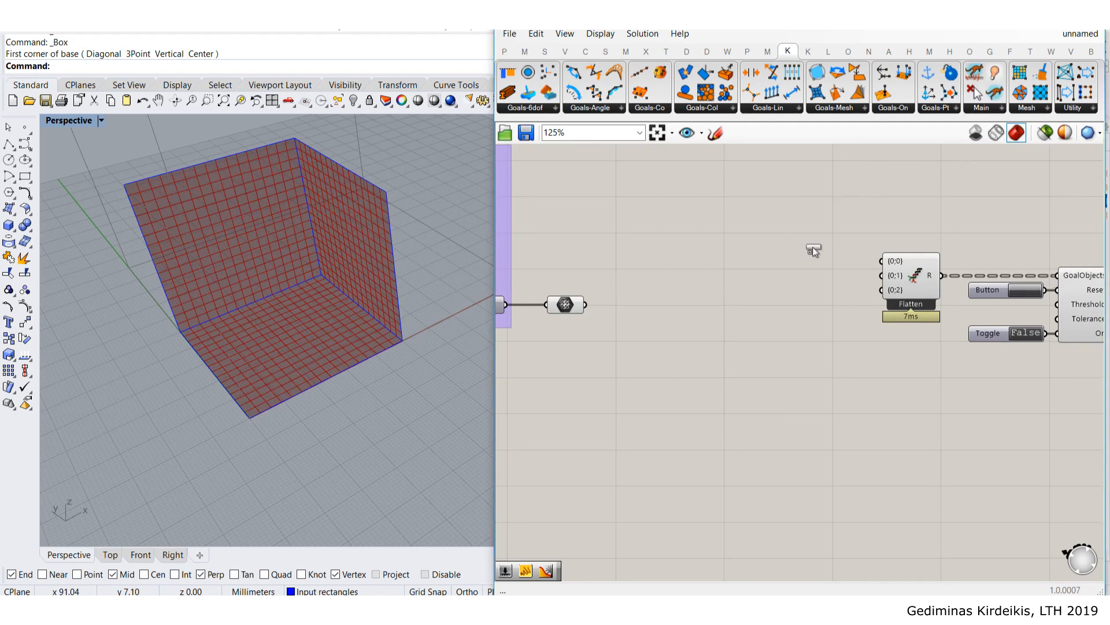
pyautogui.click(813, 246)
pyautogui.scroll(2, 814, 249)
pyautogui.click(793, 263)
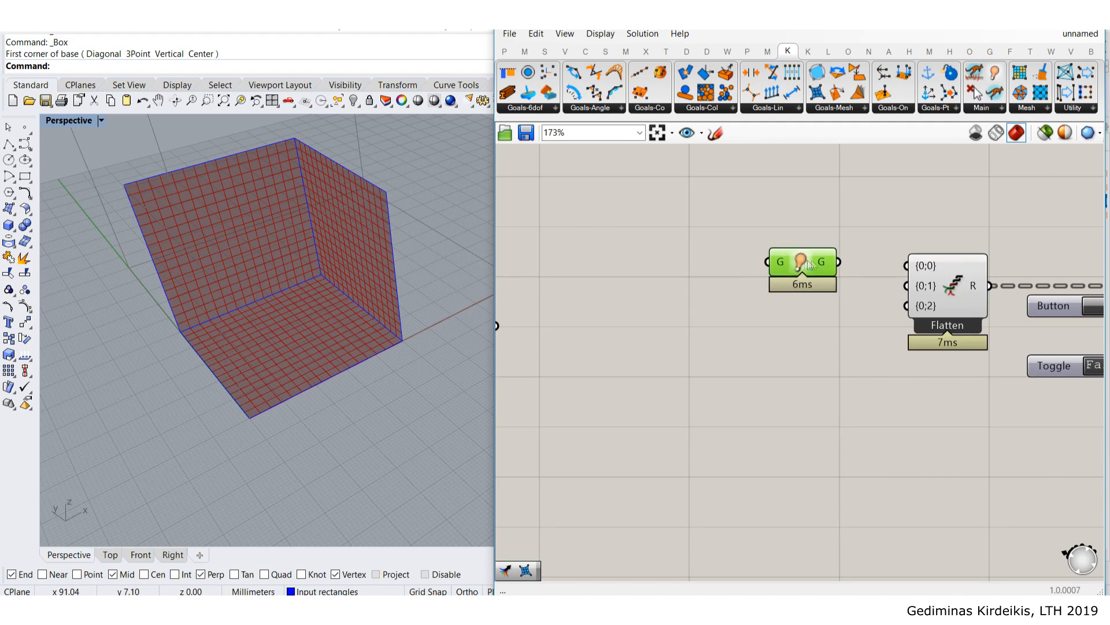
pyautogui.moveTo(839, 262); pyautogui.dragTo(827, 232)
# - Feed the welded mesh output into Show's G input and tidy the component positions
pyautogui.scroll(-2, 828, 231)
pyautogui.click(633, 279)
pyautogui.moveTo(628, 279); pyautogui.dragTo(649, 279, button='right')
pyautogui.moveTo(610, 299); pyautogui.dragTo(815, 232)
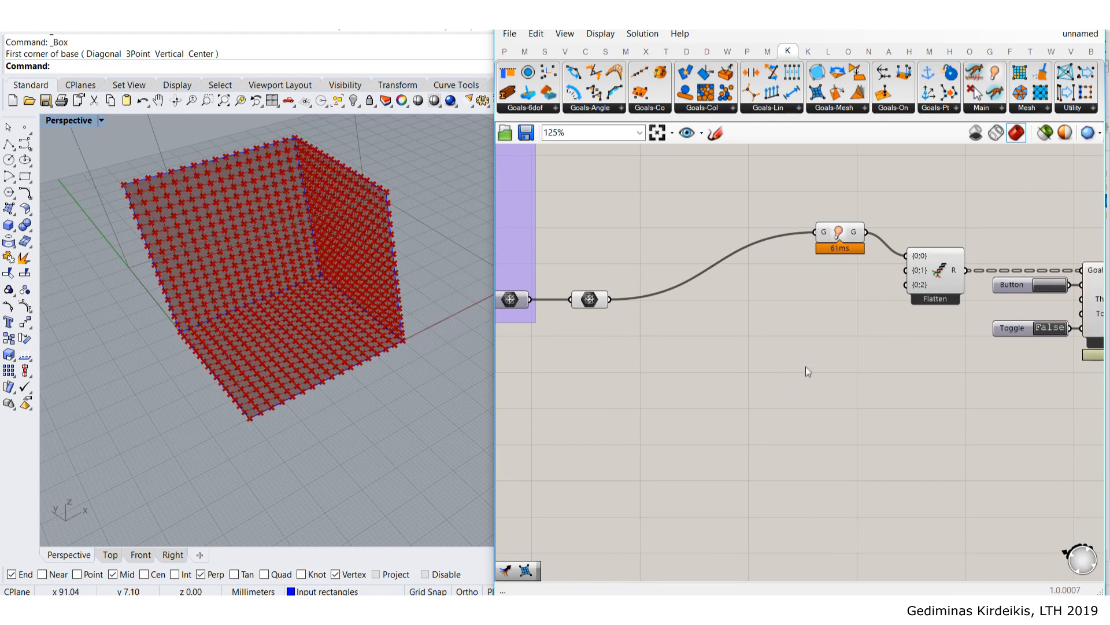
pyautogui.moveTo(824, 238); pyautogui.dragTo(818, 229)
pyautogui.moveTo(870, 303); pyautogui.dragTo(798, 253, button='right')
pyautogui.scroll(-2, 798, 253)
pyautogui.scroll(2, 624, 255)
pyautogui.moveTo(581, 264); pyautogui.dragTo(578, 273)
pyautogui.click(598, 316)
pyautogui.scroll(-3, 581, 274)
pyautogui.scroll(-4, 747, 313)
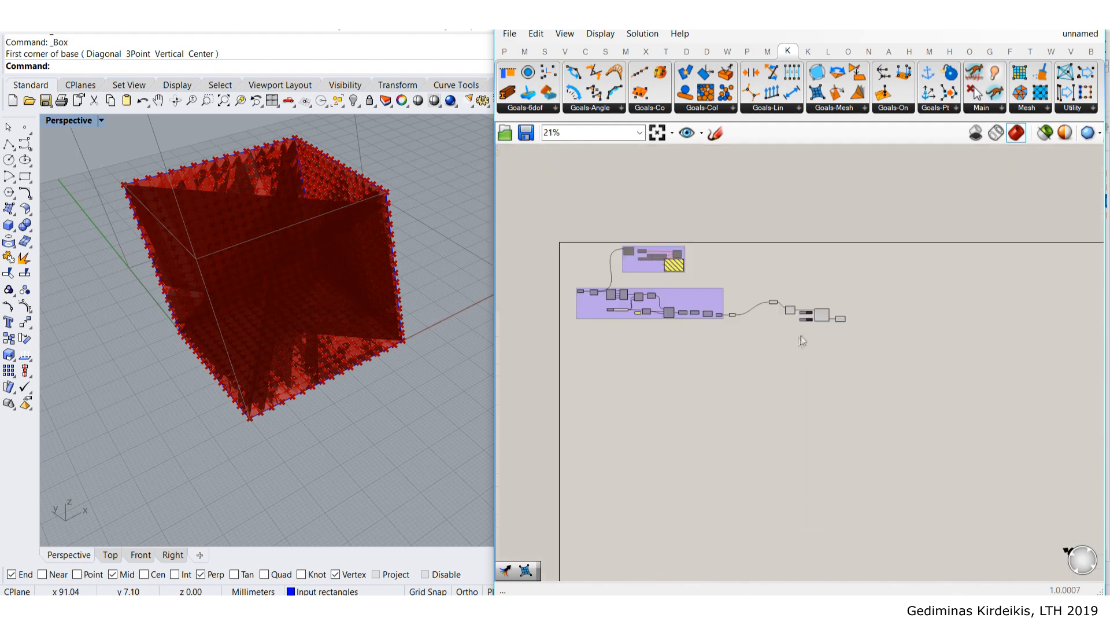
# - Recompute the whole solution, then hide the preview of the mesh-building components
pyautogui.scroll(4, 834, 312)
pyautogui.middleClick(834, 311)
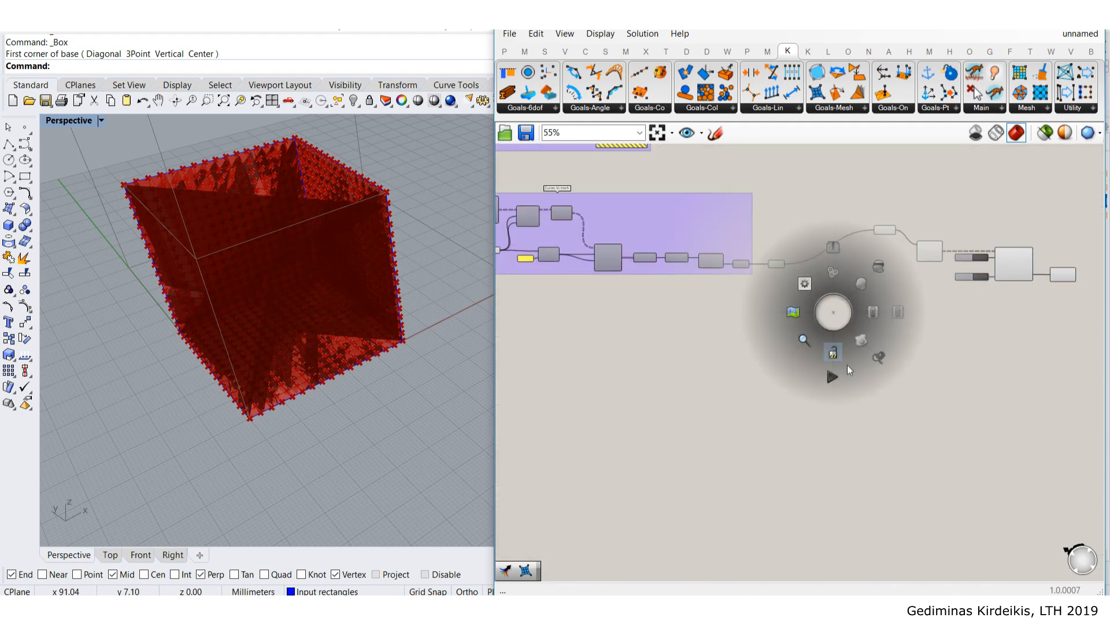
pyautogui.click(835, 379)
pyautogui.scroll(-2, 861, 335)
pyautogui.moveTo(1024, 335); pyautogui.dragTo(885, 267)
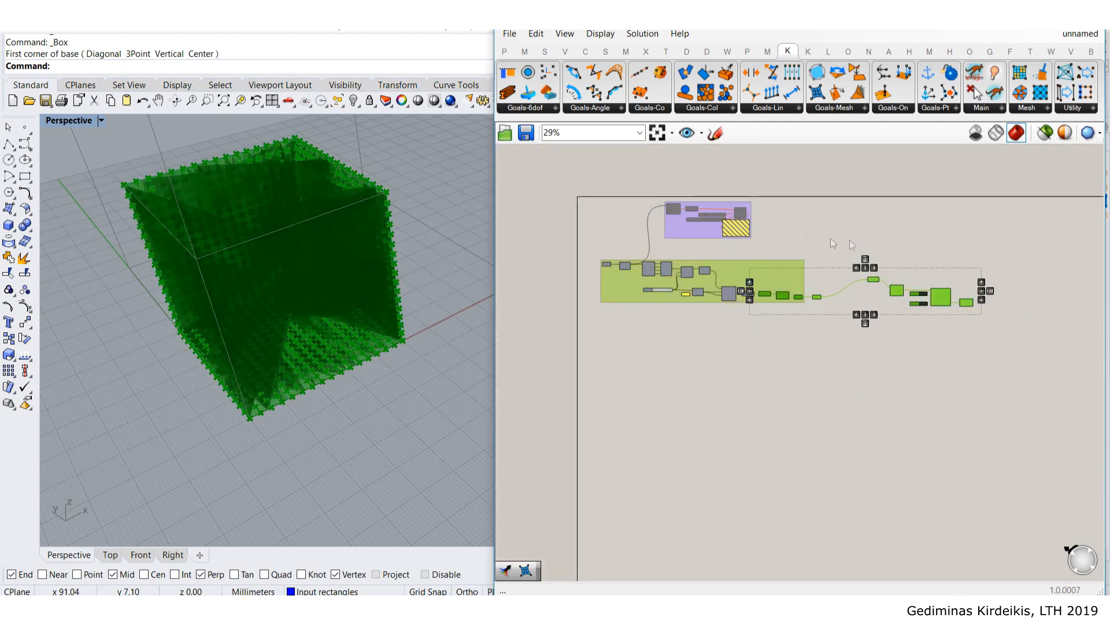
pyautogui.middleClick(863, 243)
pyautogui.click(909, 197)
# - Turn preview back on for the final mesh component and orbit around the box
pyautogui.scroll(2, 935, 266)
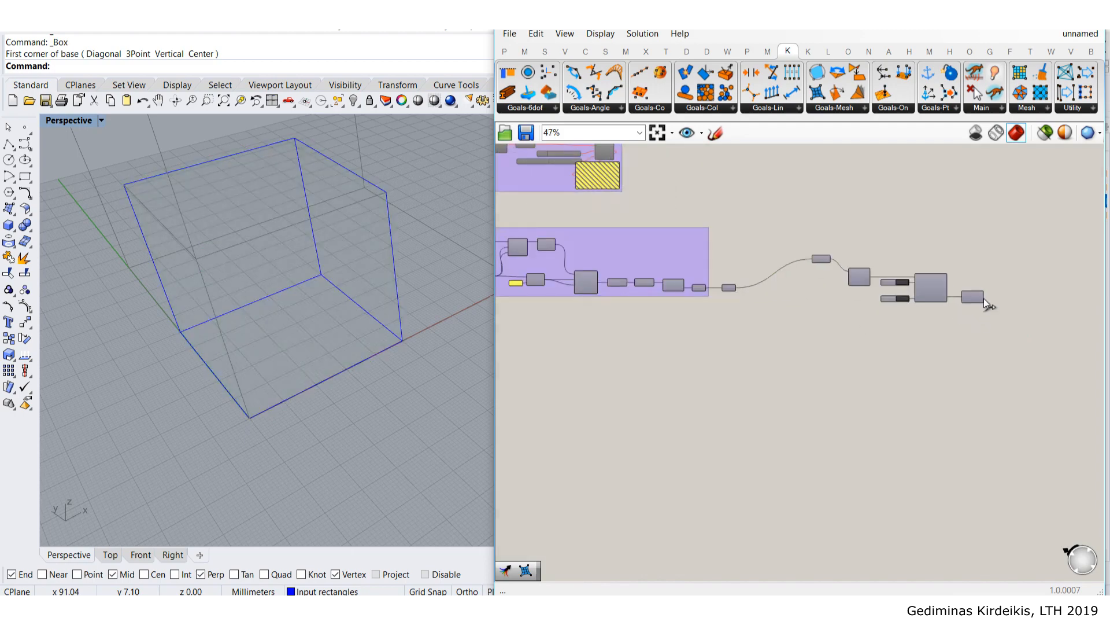
pyautogui.click(976, 297)
pyautogui.middleClick(974, 294)
pyautogui.click(1009, 256)
pyautogui.click(1008, 254)
pyautogui.moveTo(373, 258); pyautogui.dragTo(296, 248, button='right')
pyautogui.scroll(5, 373, 316)
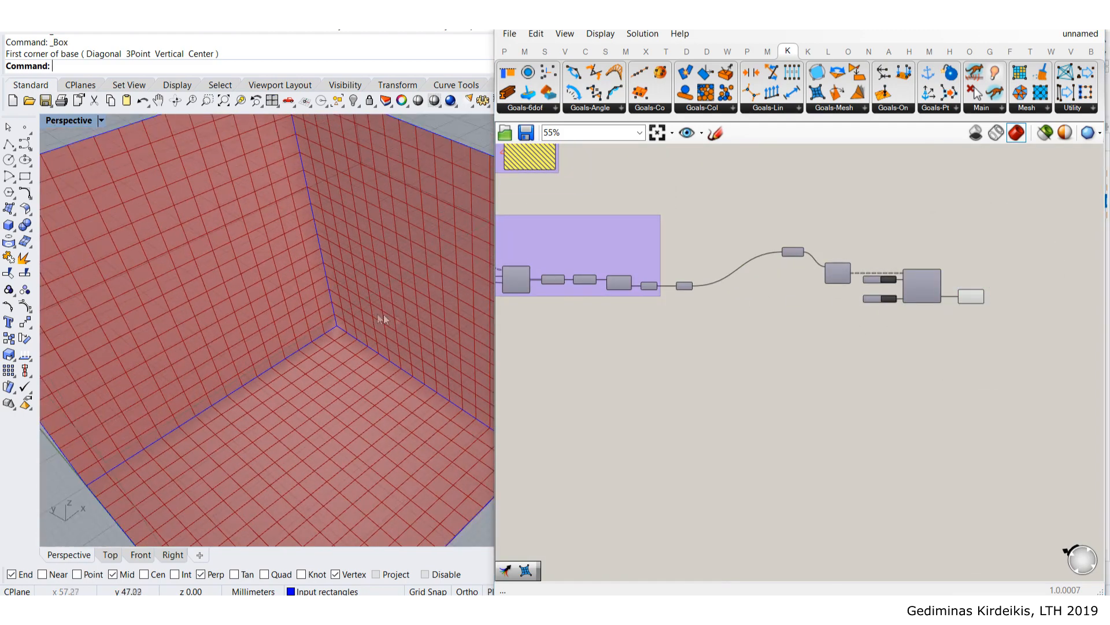
pyautogui.scroll(2, 842, 296)
# - Reposition the Show goal component and the small grey component beside the mesh group
pyautogui.click(819, 282)
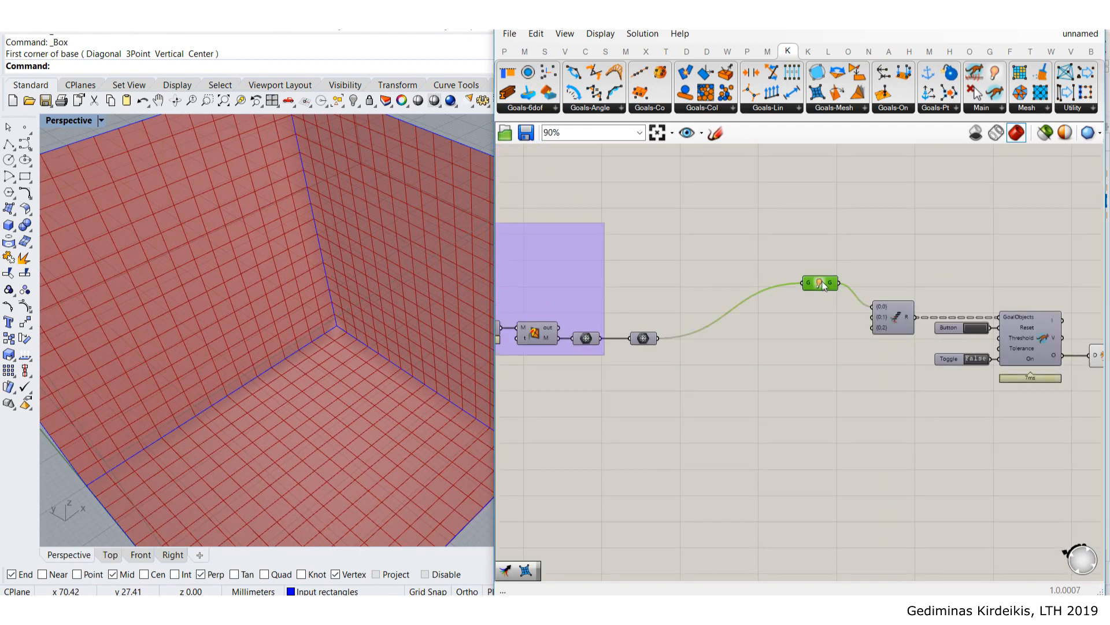
pyautogui.scroll(-2, 691, 323)
pyautogui.scroll(3, 544, 344)
pyautogui.moveTo(501, 335); pyautogui.dragTo(599, 304, button='right')
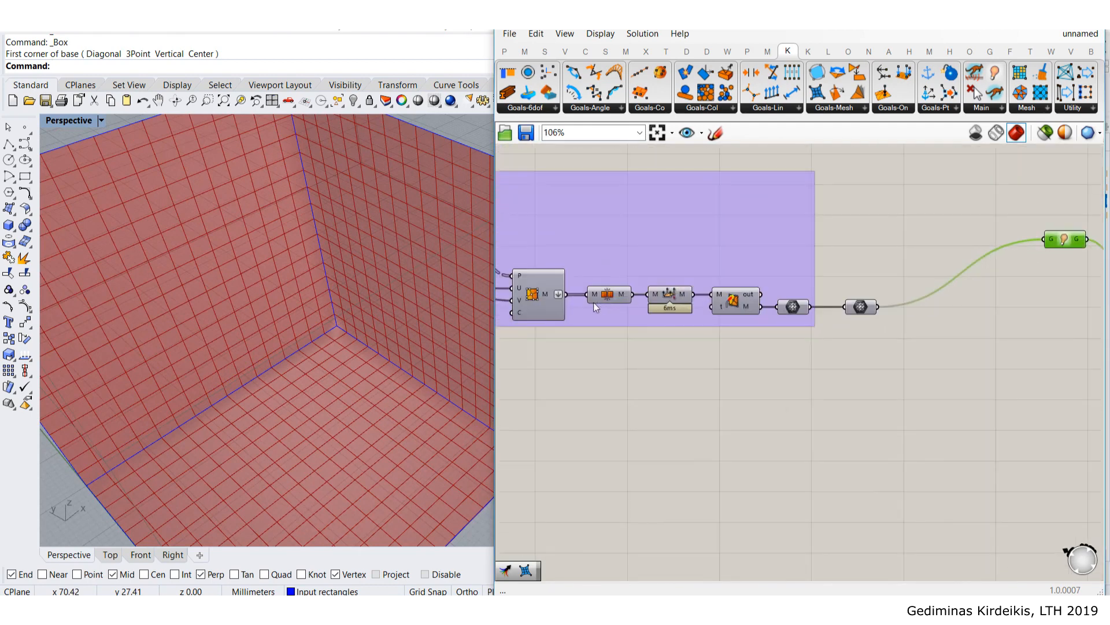
pyautogui.scroll(-3, 599, 302)
pyautogui.moveTo(846, 310); pyautogui.dragTo(680, 307, button='right')
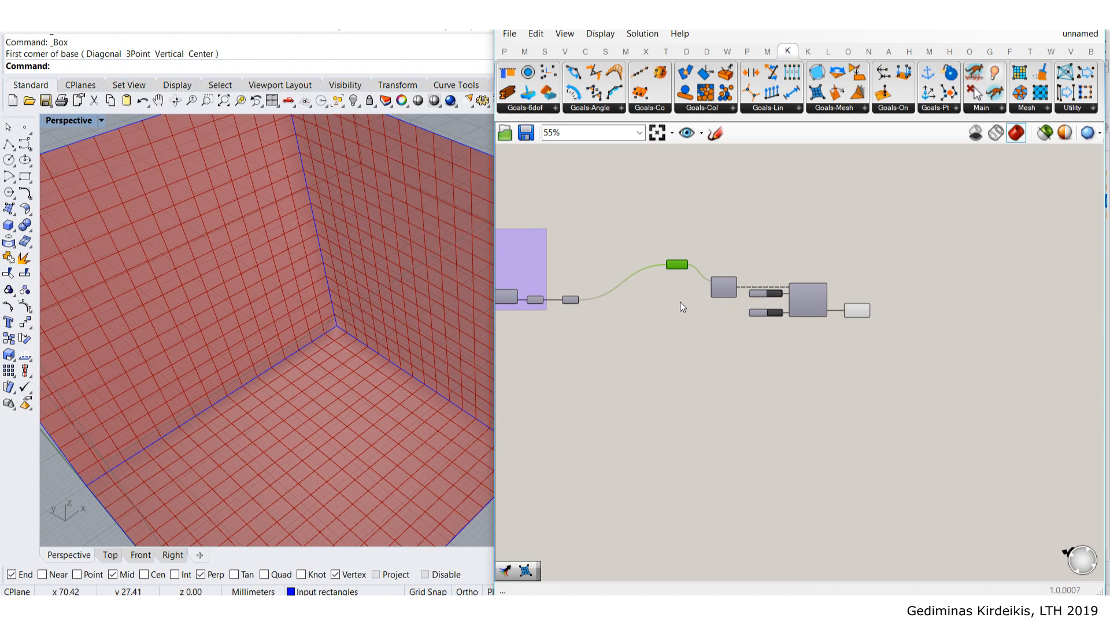
pyautogui.moveTo(654, 300); pyautogui.dragTo(763, 223, button='right')
pyautogui.scroll(3, 779, 238)
pyautogui.moveTo(757, 189); pyautogui.dragTo(757, 195)
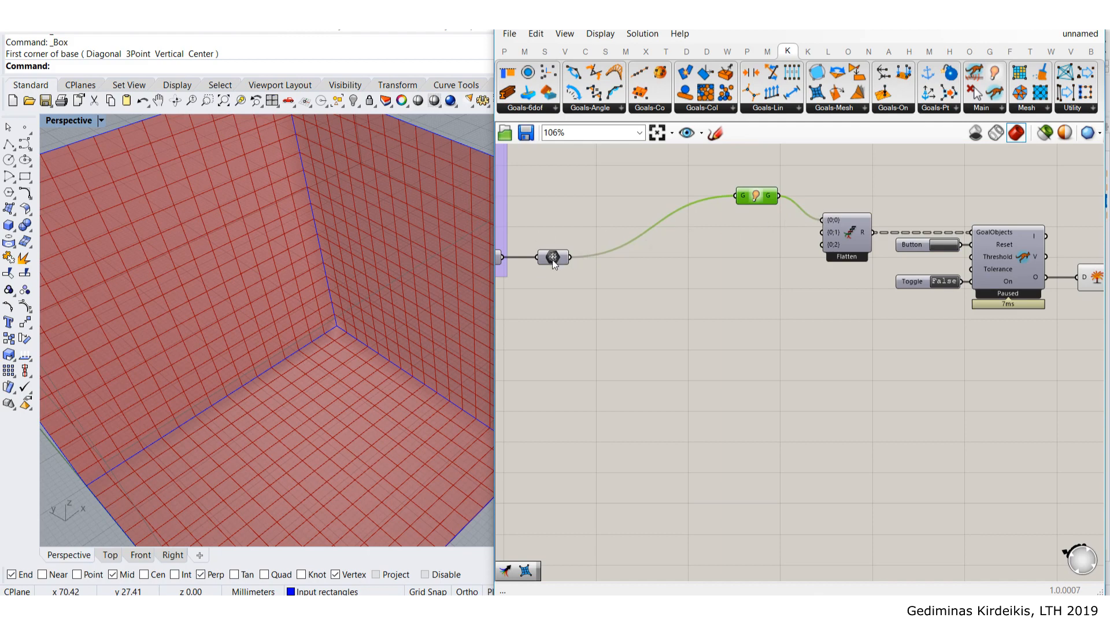
pyautogui.moveTo(554, 262); pyautogui.dragTo(565, 259)
pyautogui.moveTo(761, 204); pyautogui.dragTo(750, 214)
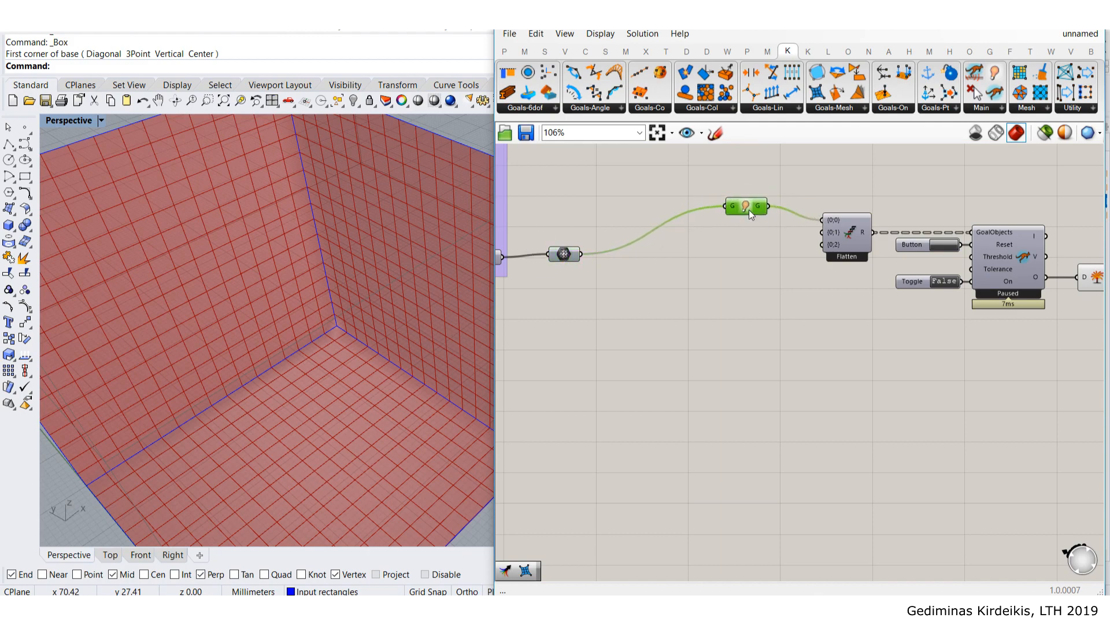
# - Shift the Show component up and left, aligning it with Flatten ahead of the solver
pyautogui.moveTo(558, 254); pyautogui.dragTo(602, 252, button='right')
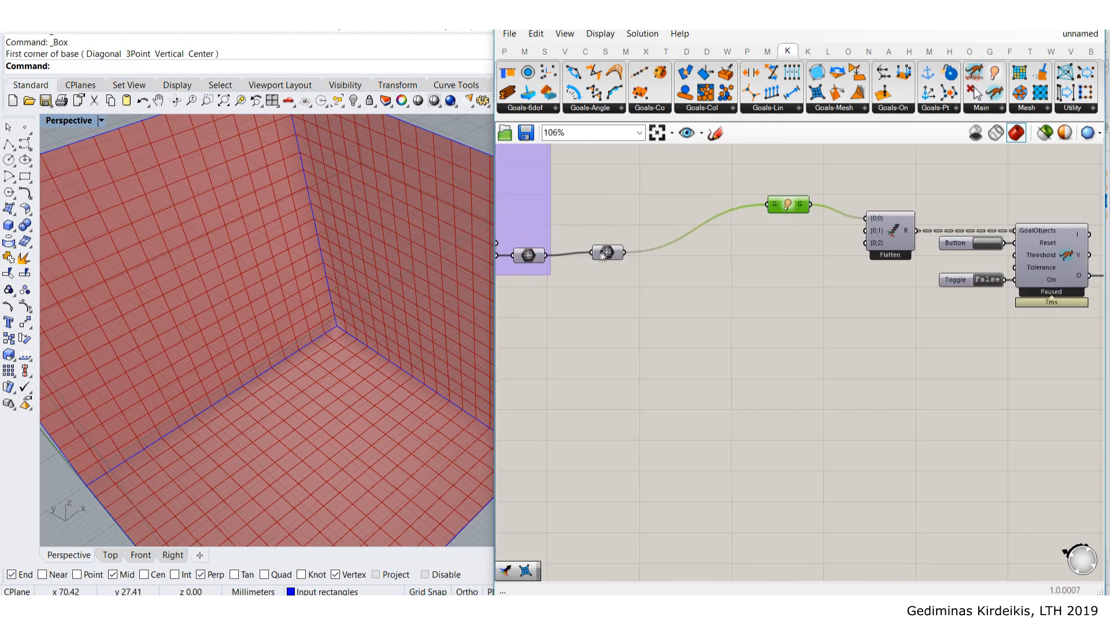
pyautogui.scroll(-3, 599, 256)
pyautogui.moveTo(883, 255); pyautogui.dragTo(751, 229, button='right')
pyautogui.scroll(3, 689, 221)
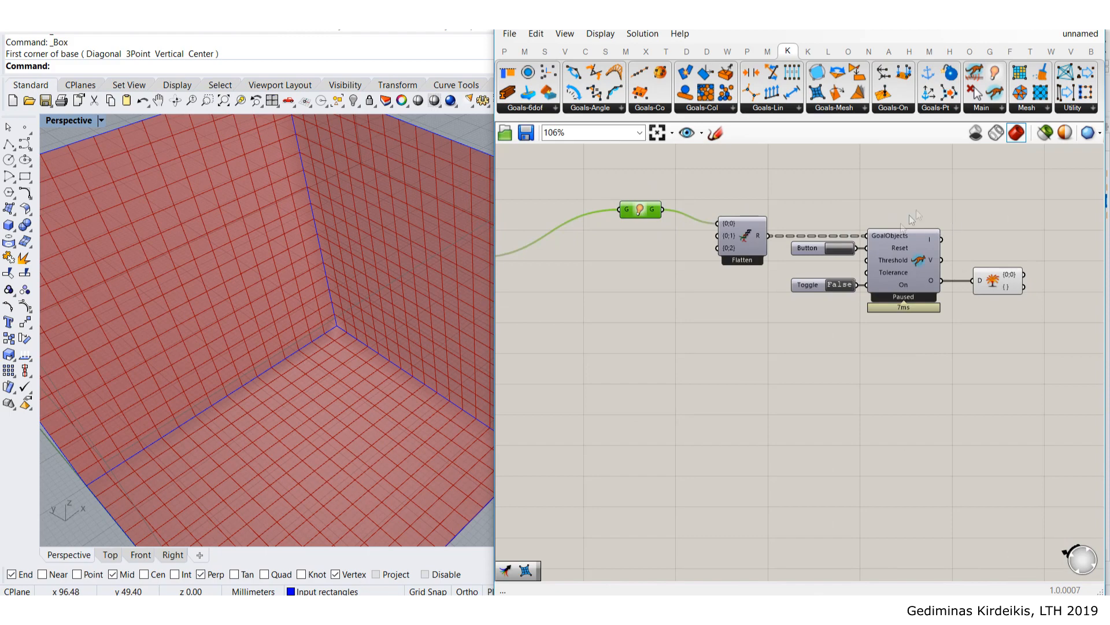
pyautogui.scroll(3, 1005, 281)
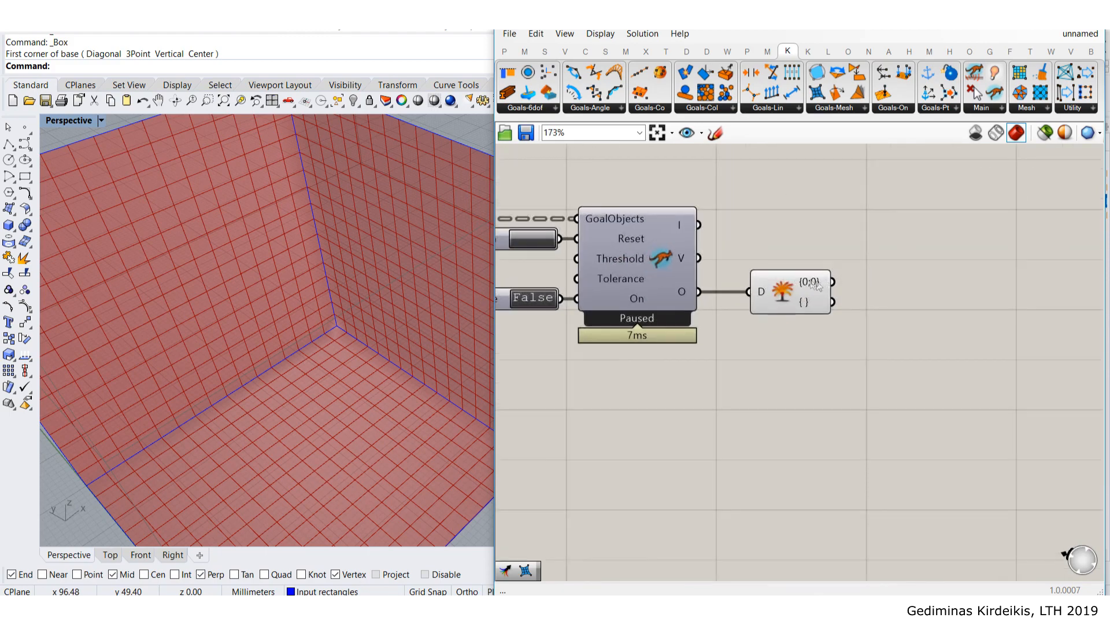
pyautogui.scroll(-3, 848, 280)
pyautogui.moveTo(570, 231); pyautogui.dragTo(767, 214, button='right')
pyautogui.moveTo(766, 214)
pyautogui.mouseDown()
pyautogui.moveTo(753, 191)
pyautogui.moveTo(755, 202)
pyautogui.mouseUp()
pyautogui.scroll(-3, 763, 201)
pyautogui.moveTo(997, 251); pyautogui.dragTo(845, 261, button='right')
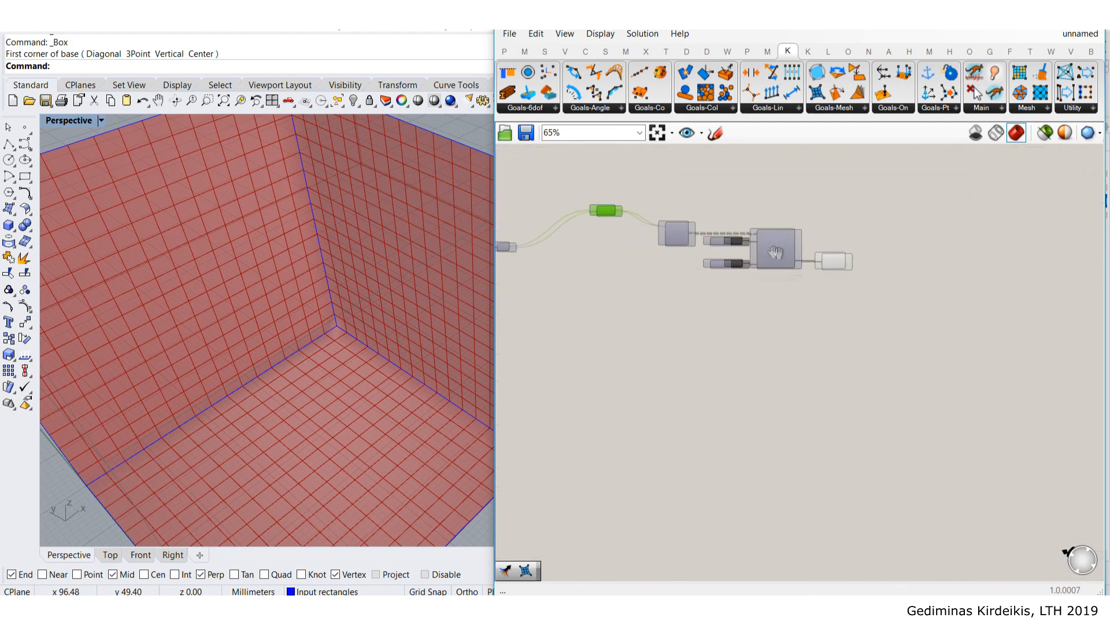
# - Add a Mesh parameter and wire the Explode Tree output into it
pyautogui.scroll(3, 845, 261)
pyautogui.doubleClick(901, 261)
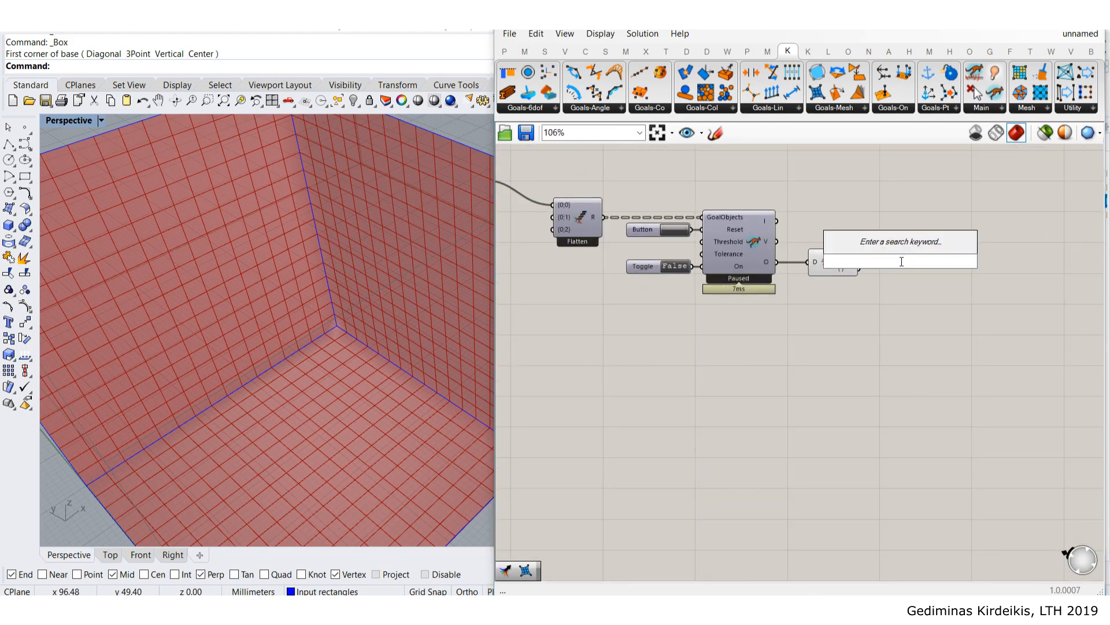
pyautogui.write('mesh')
pyautogui.click(891, 244)
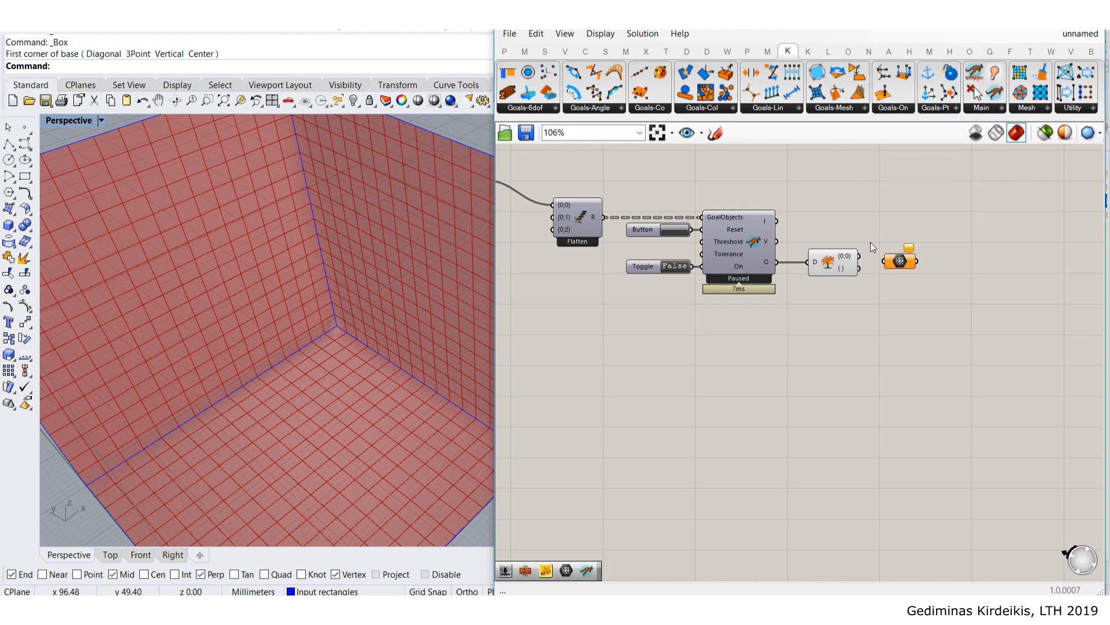
pyautogui.scroll(3, 869, 241)
pyautogui.click(858, 262)
pyautogui.moveTo(872, 266); pyautogui.dragTo(930, 266)
pyautogui.click(895, 208)
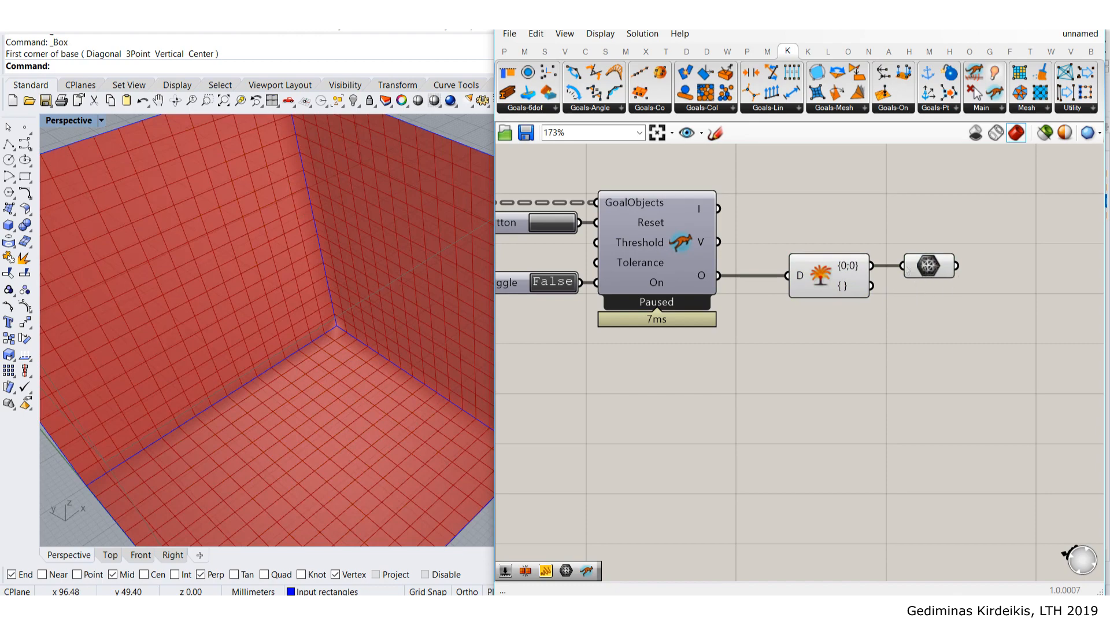
# - Turn off the Explode Tree component's preview
pyautogui.click(826, 277)
pyautogui.middleClick(826, 277)
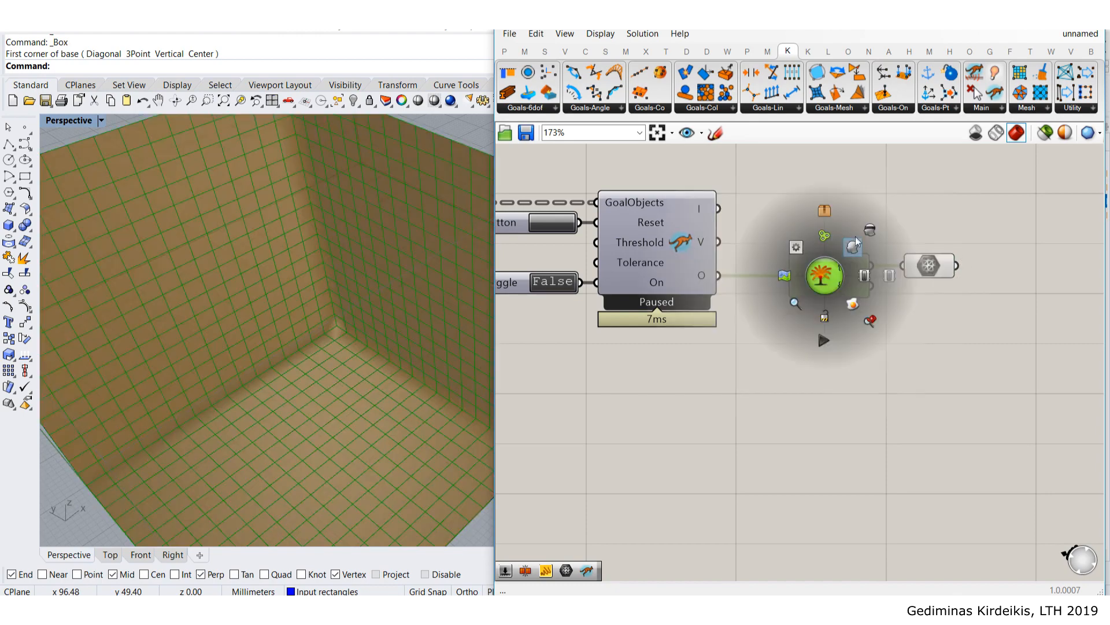
pyautogui.click(869, 231)
pyautogui.click(865, 211)
# - Nudge the mesh component left and down, then orbit to view the box
pyautogui.scroll(-4, 865, 210)
pyautogui.moveTo(630, 233); pyautogui.dragTo(789, 235, button='right')
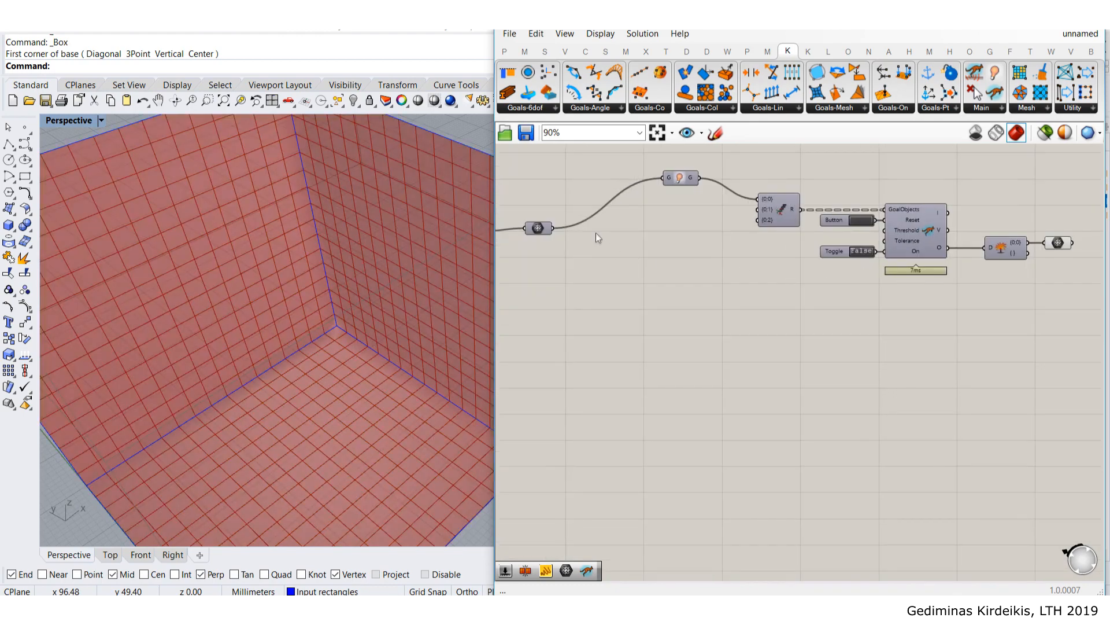
pyautogui.scroll(1, 767, 207)
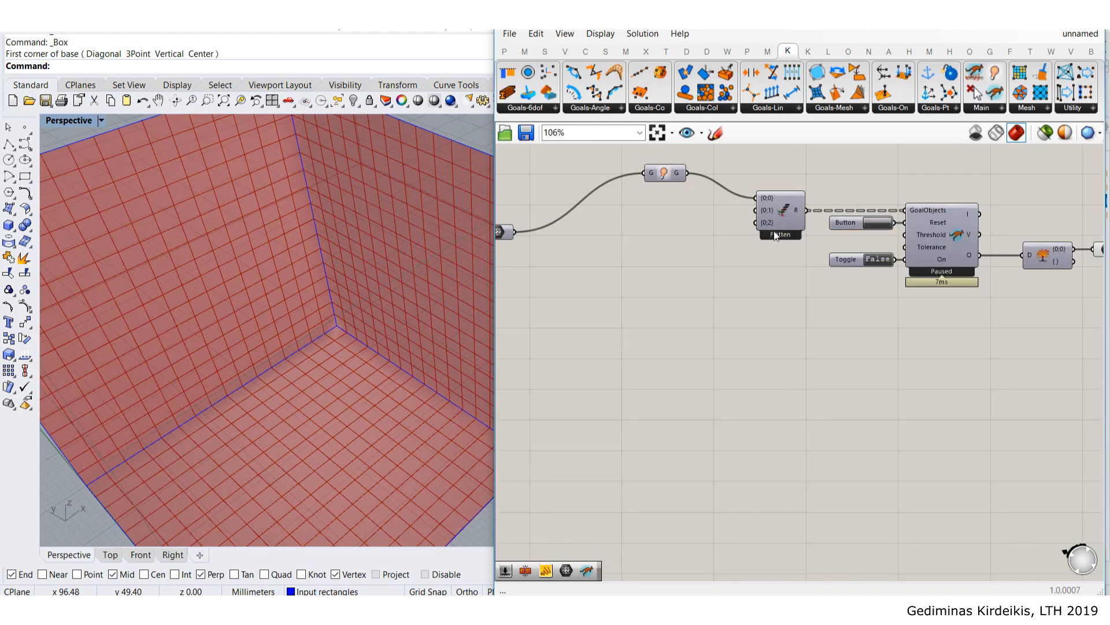
pyautogui.moveTo(696, 298); pyautogui.dragTo(822, 305, button='right')
pyautogui.moveTo(630, 242); pyautogui.dragTo(623, 245)
pyautogui.moveTo(282, 284); pyautogui.dragTo(245, 242, button='right')
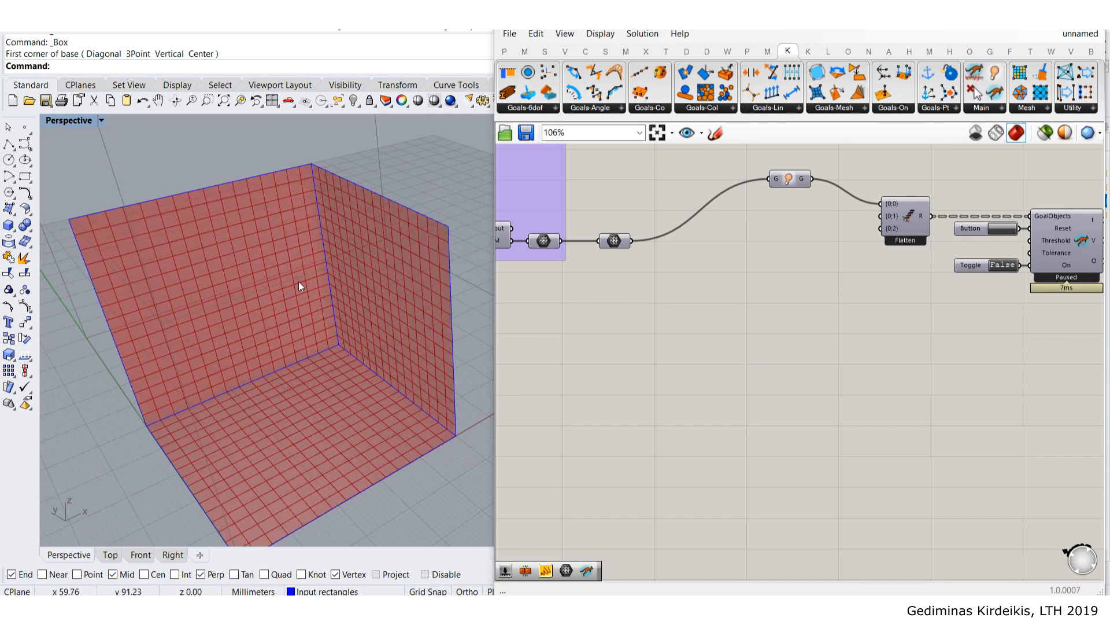
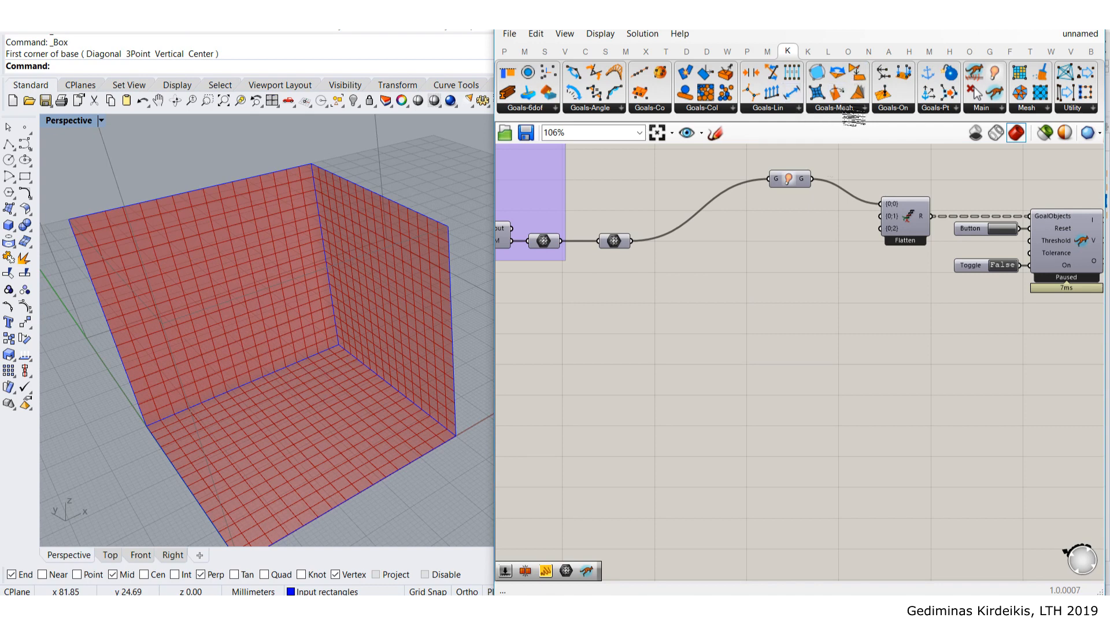
# - Add a Kangaroo EdgeLengths goal and wire the mesh into its Mesh input
pyautogui.click(848, 110)
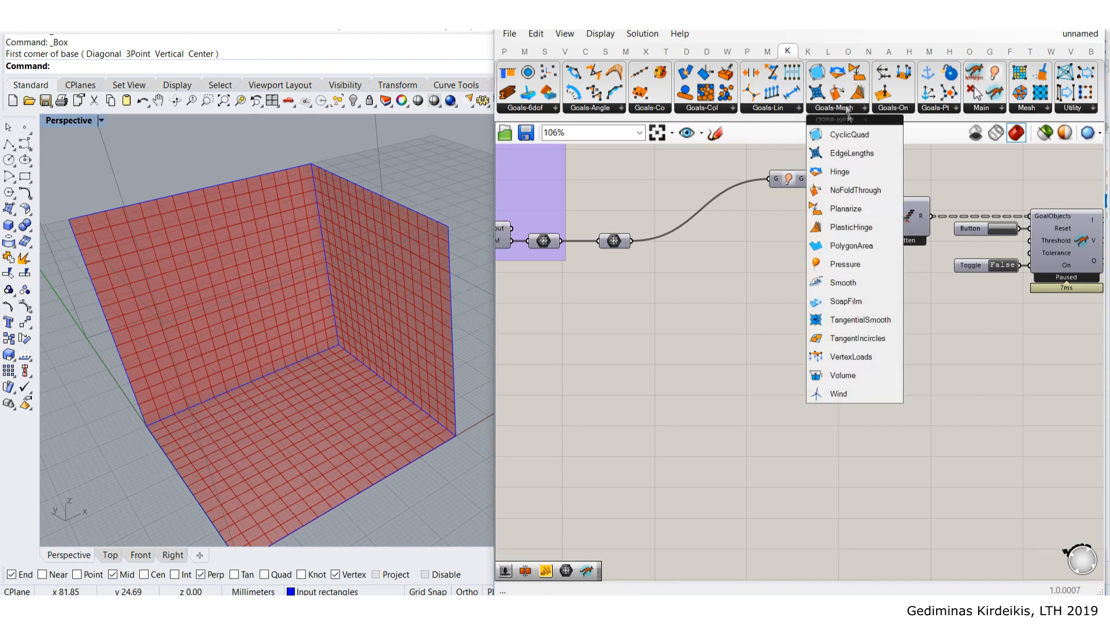
pyautogui.click(870, 153)
pyautogui.click(775, 230)
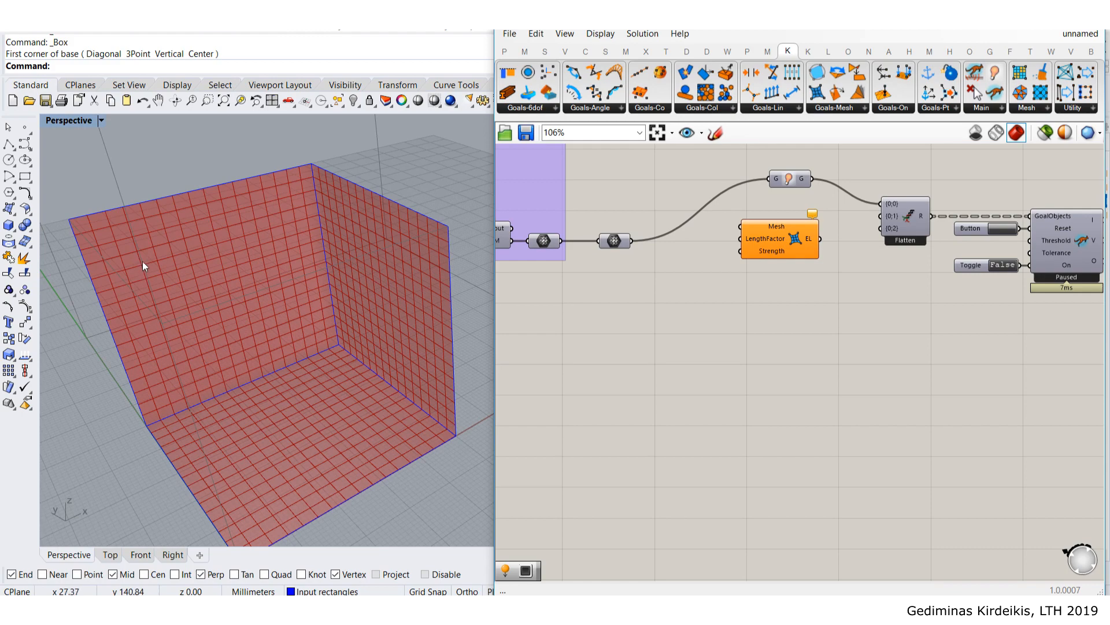
pyautogui.scroll(5, 208, 255)
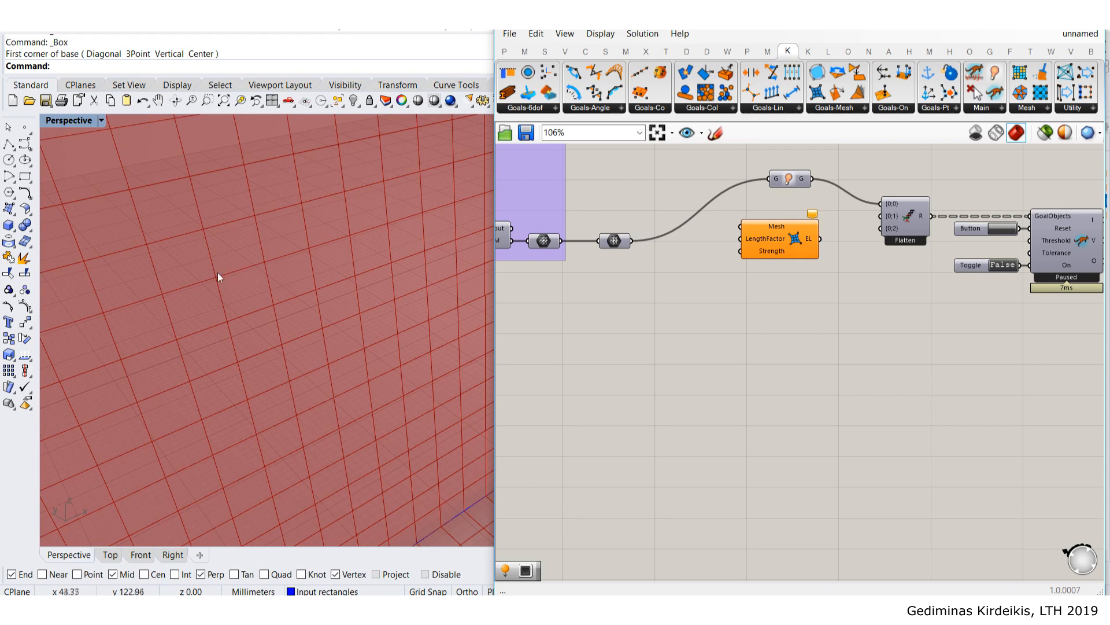
pyautogui.moveTo(782, 241); pyautogui.dragTo(782, 247)
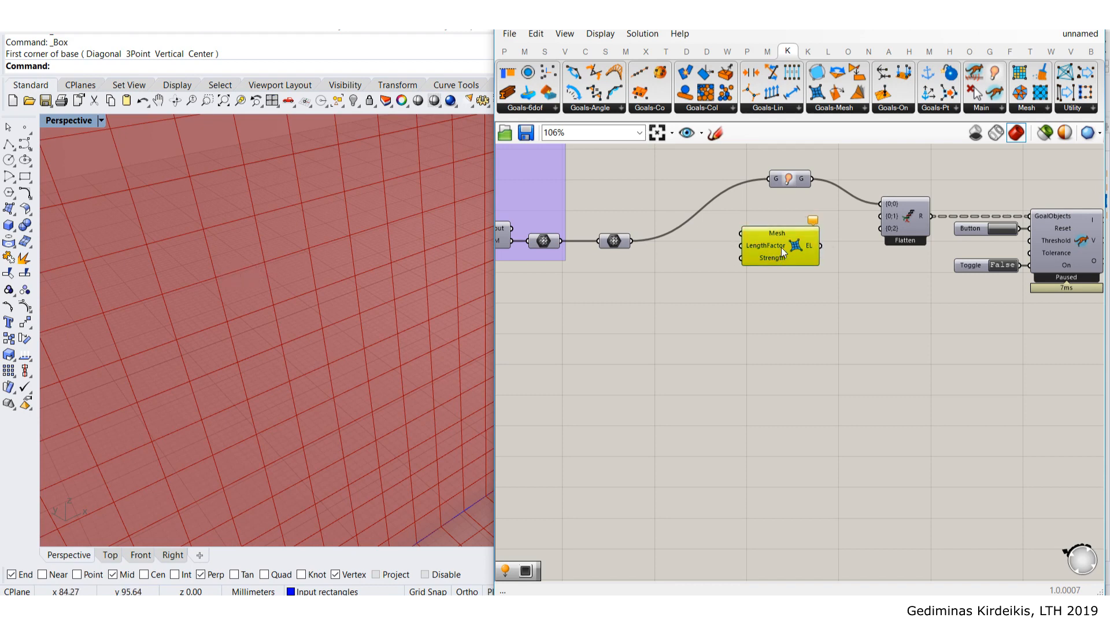
pyautogui.scroll(3, 775, 230)
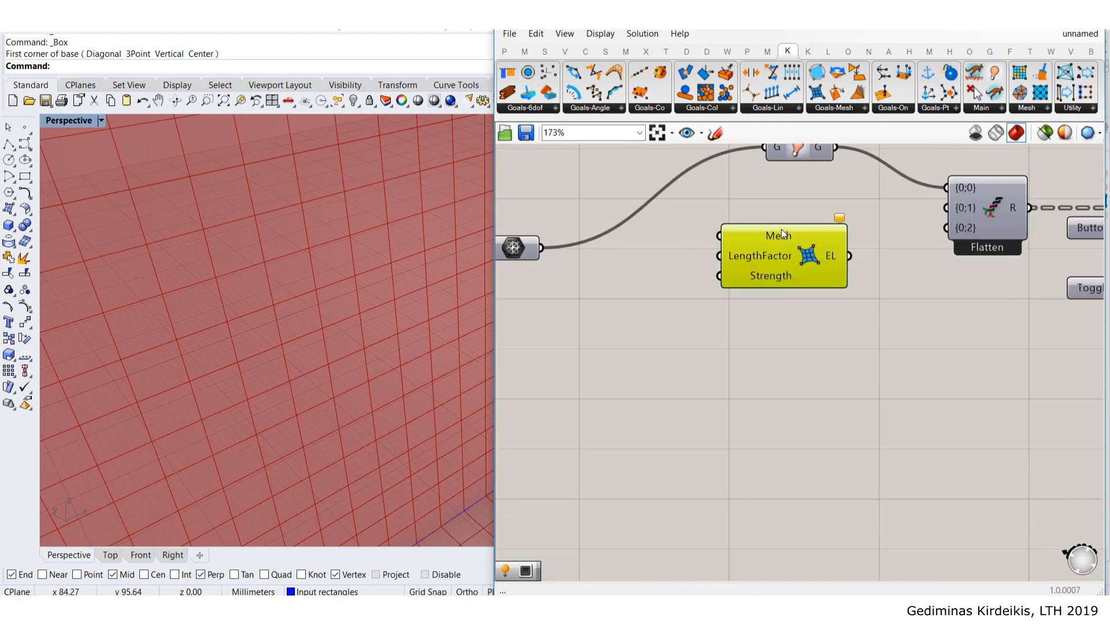
pyautogui.moveTo(765, 256)
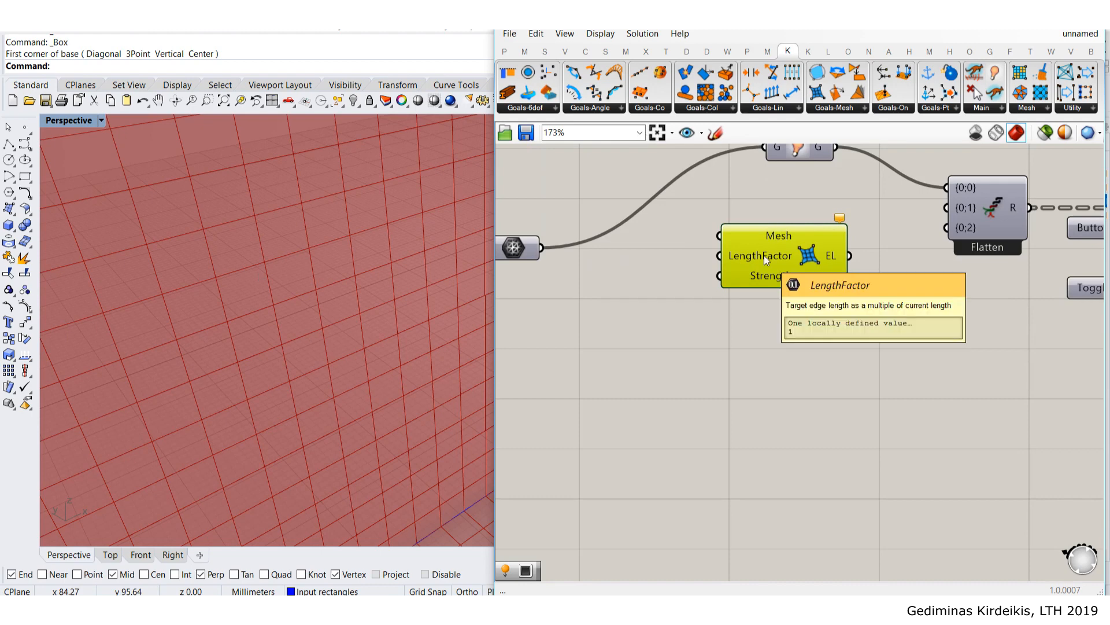
pyautogui.click(764, 199)
pyautogui.scroll(-2, 764, 199)
pyautogui.moveTo(603, 234); pyautogui.dragTo(762, 241)
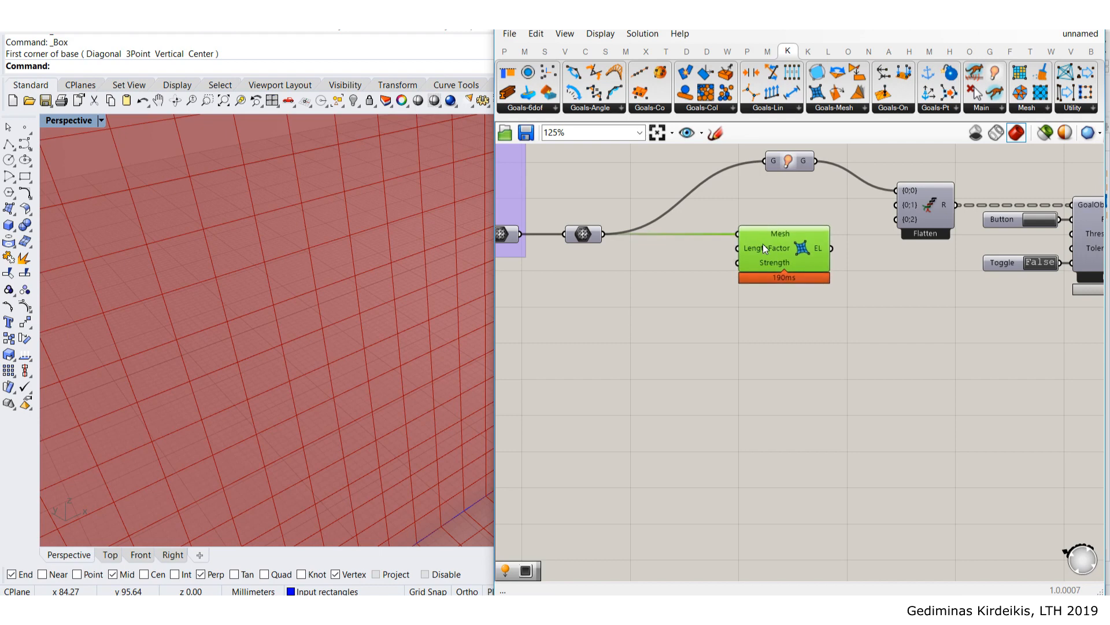
# - Add a small Panel holding the value 0 for the LengthFactor
pyautogui.doubleClick(655, 278)
pyautogui.write('panel')
pyautogui.press('Return')
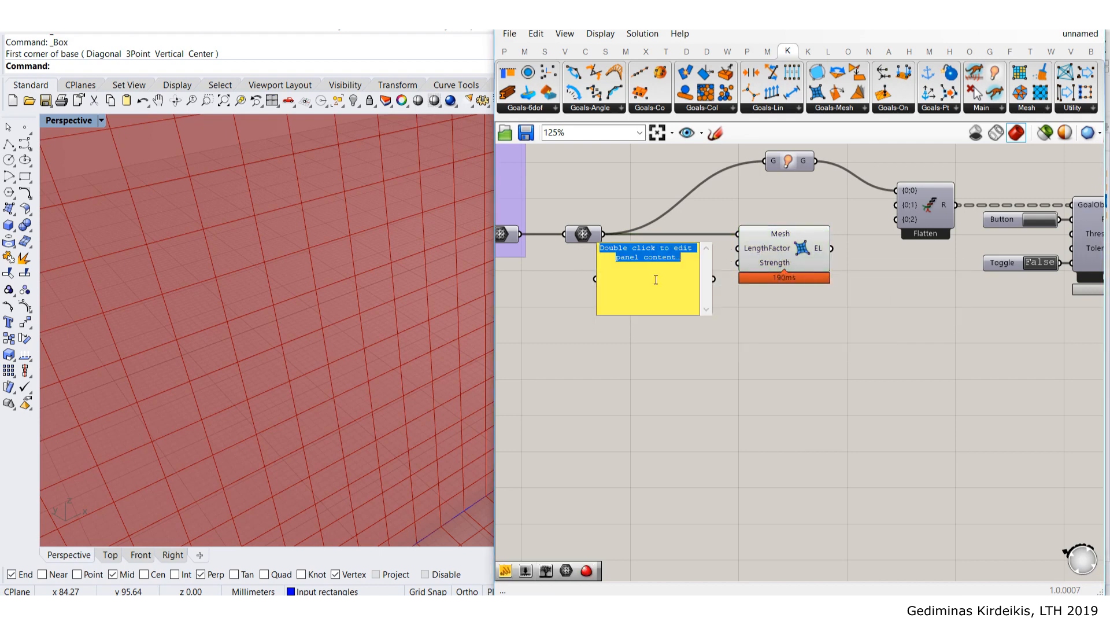
pyautogui.write('0')
pyautogui.click(622, 178)
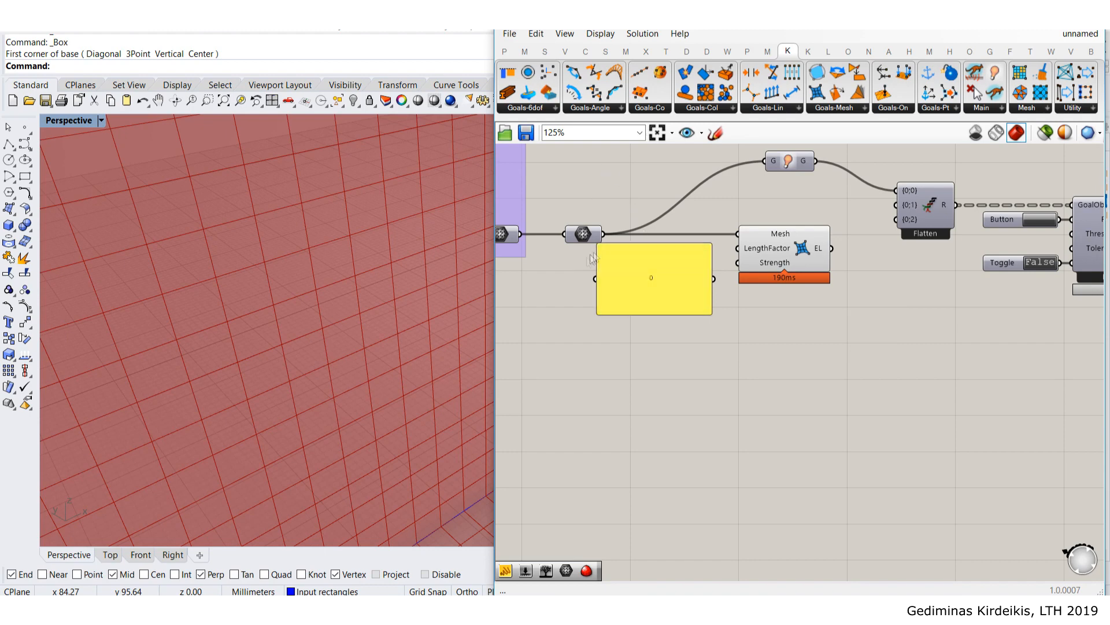
pyautogui.moveTo(600, 247); pyautogui.dragTo(702, 251)
pyautogui.scroll(3, 706, 252)
# - Connect the 0 panel to LengthFactor and the EL output to Flatten's {0;1} input
pyautogui.click(693, 337)
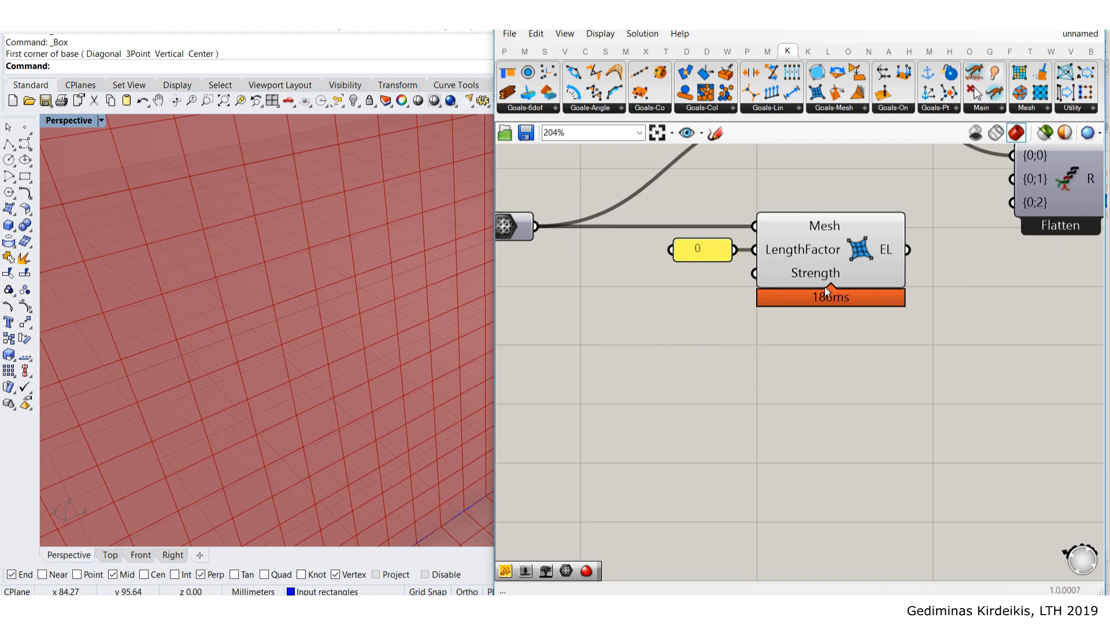
pyautogui.moveTo(818, 278)
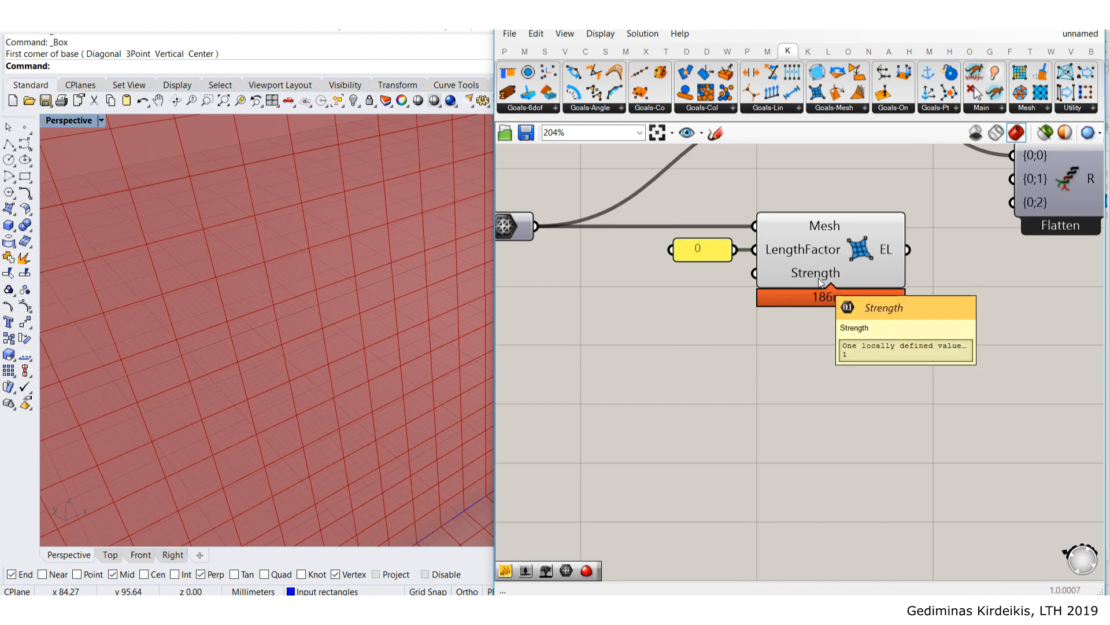
pyautogui.scroll(-4, 760, 347)
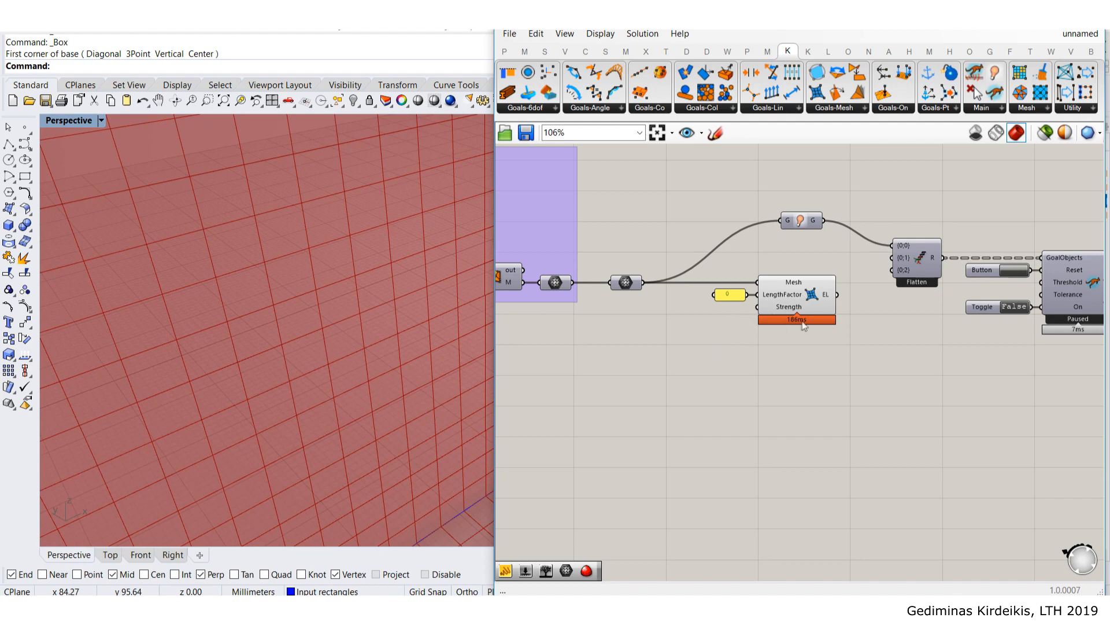
pyautogui.scroll(3, 804, 325)
pyautogui.moveTo(842, 311); pyautogui.dragTo(931, 251)
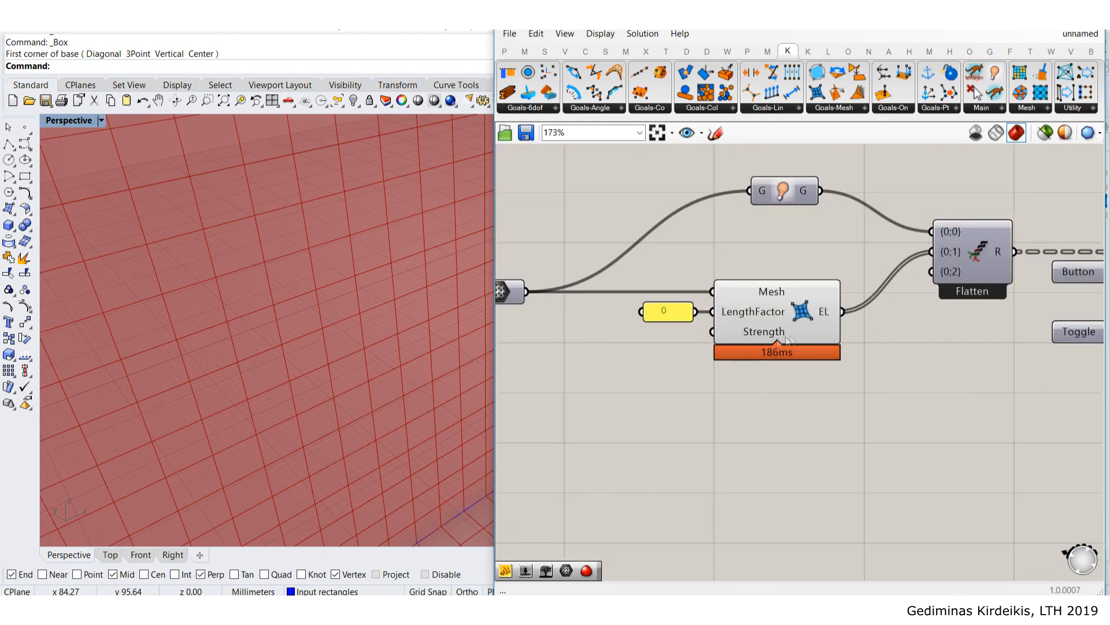
pyautogui.scroll(-3, 790, 331)
pyautogui.scroll(3, 739, 351)
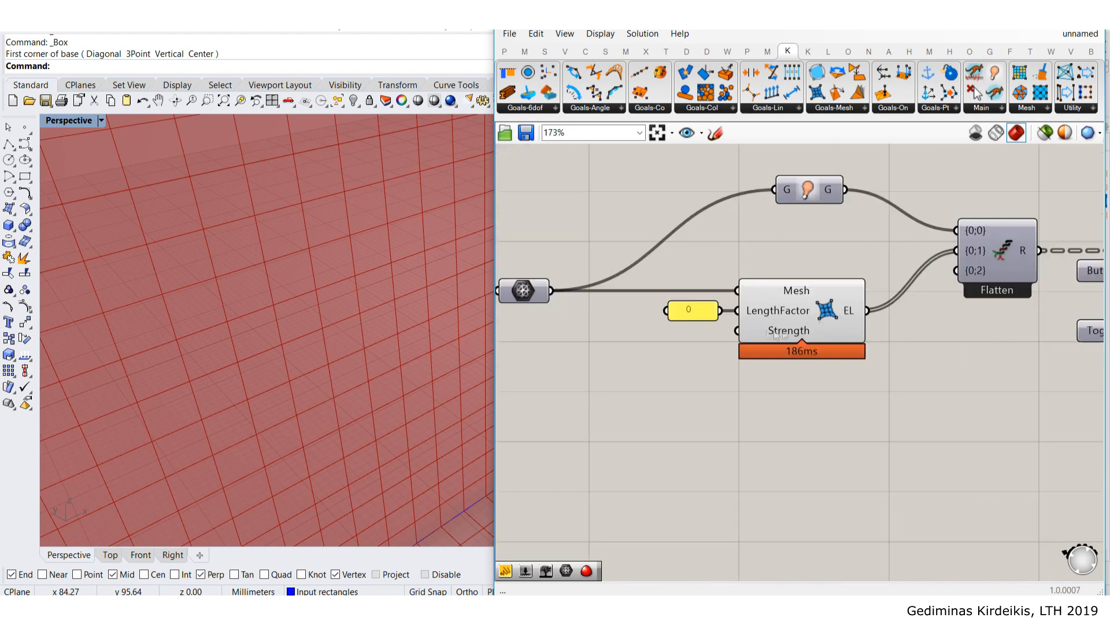
# - Turn off preview for the 0 panel and the EdgeLengths component
pyautogui.moveTo(862, 400); pyautogui.dragTo(661, 244)
pyautogui.middleClick(776, 319)
pyautogui.click(824, 277)
pyautogui.click(855, 232)
pyautogui.scroll(-4, 856, 238)
pyautogui.moveTo(875, 334); pyautogui.dragTo(765, 253)
pyautogui.click(933, 184)
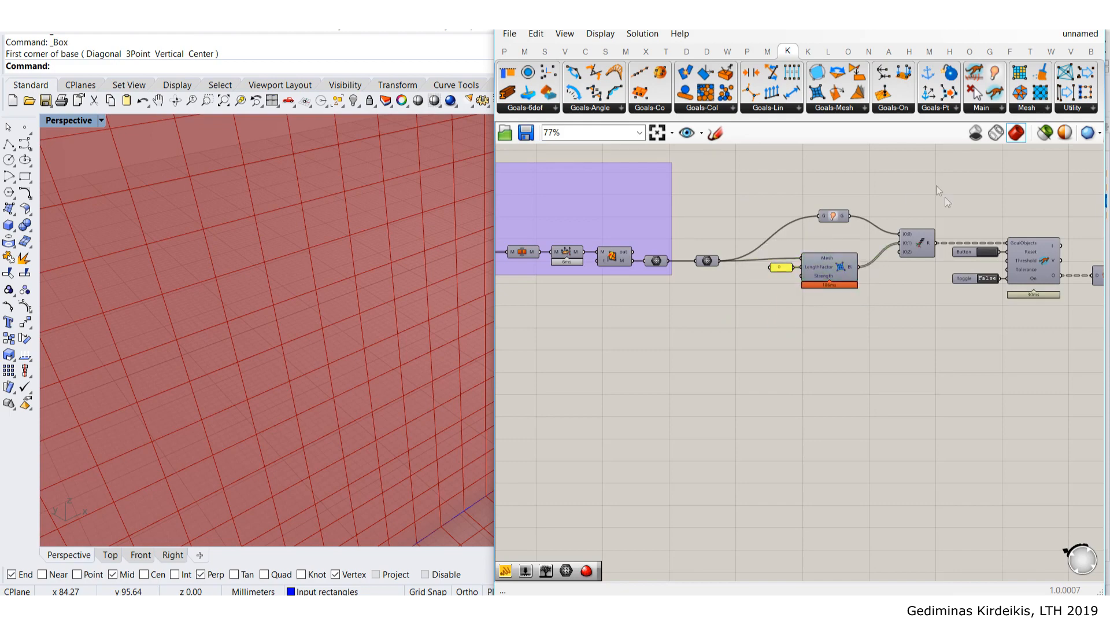
pyautogui.scroll(-8, 371, 290)
# - Run the Kangaroo solver briefly, then stop and reset it to restore the meshed box
pyautogui.keyDown('shift'); pyautogui.moveTo(394, 294); pyautogui.dragTo(377, 276, button='right'); pyautogui.keyUp('shift')
pyautogui.moveTo(874, 281); pyautogui.dragTo(677, 307, button='right')
pyautogui.scroll(4, 842, 304)
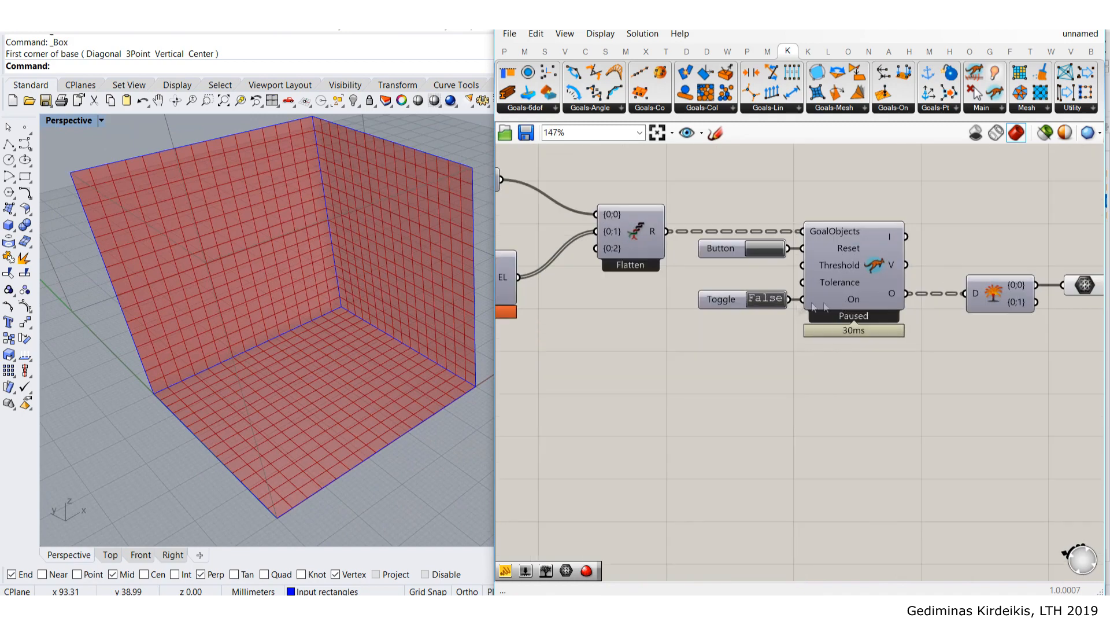
pyautogui.moveTo(842, 304); pyautogui.dragTo(723, 305, button='right')
pyautogui.click(648, 247)
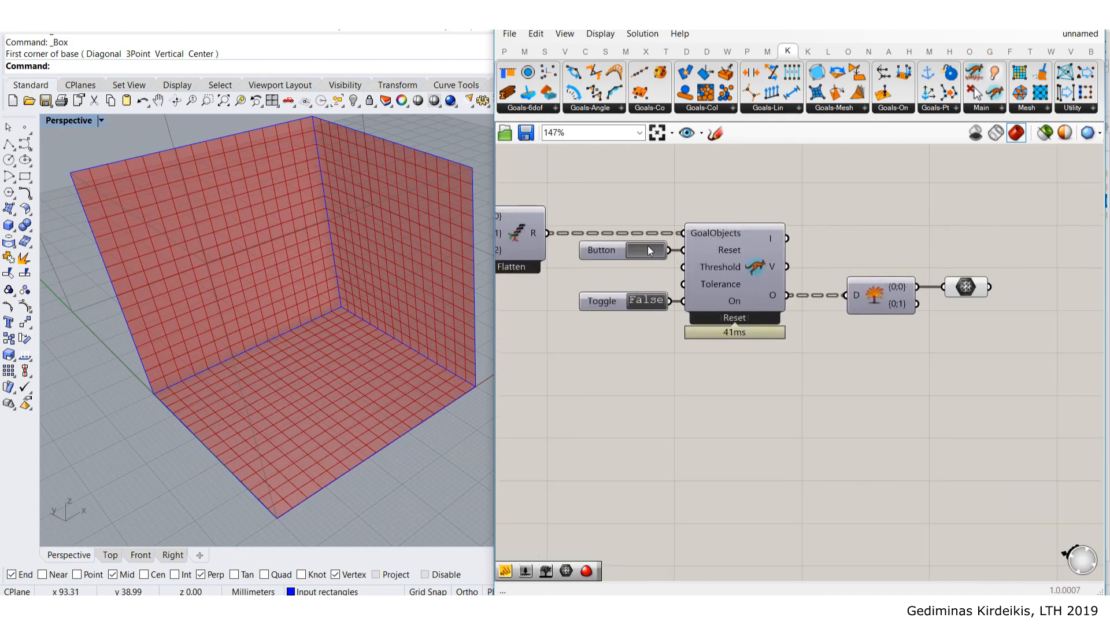
pyautogui.doubleClick(646, 301)
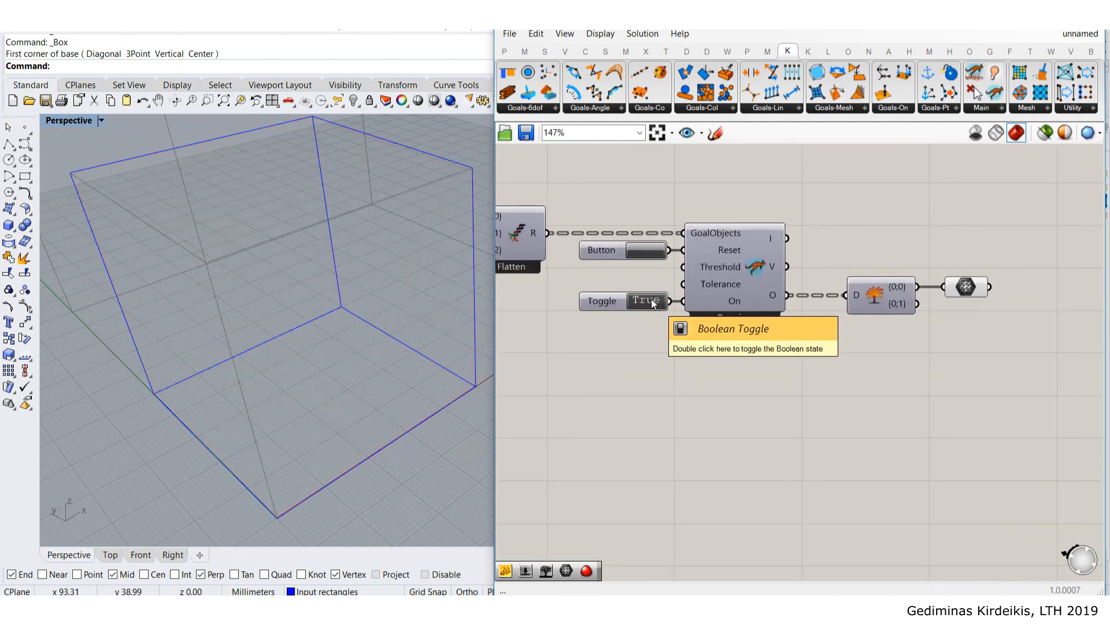
pyautogui.click(653, 257)
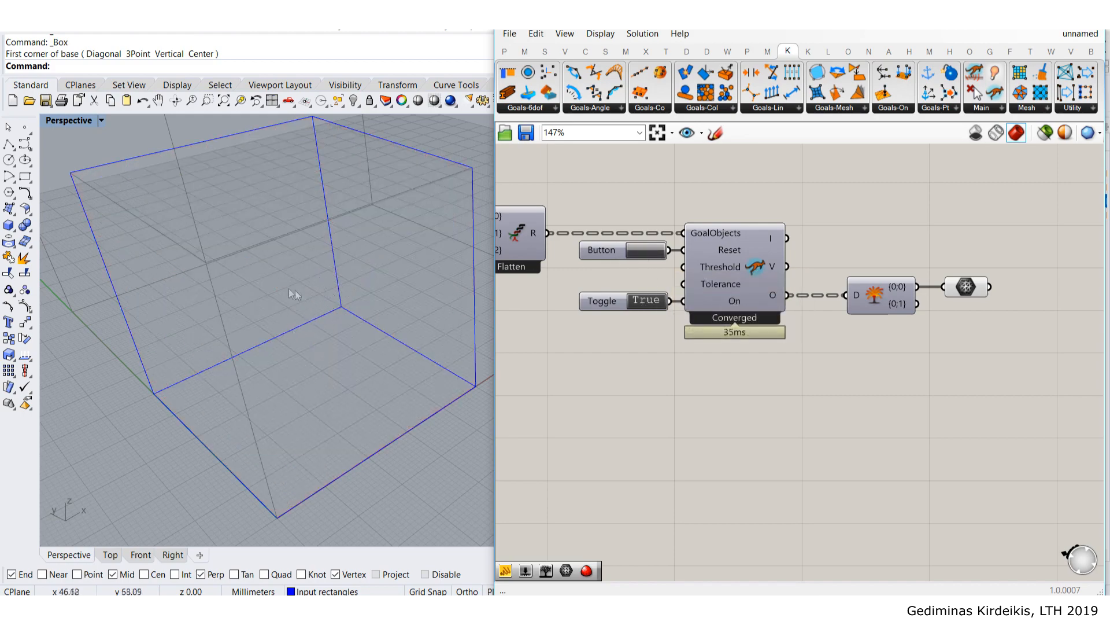
pyautogui.click(639, 254)
pyautogui.doubleClick(646, 301)
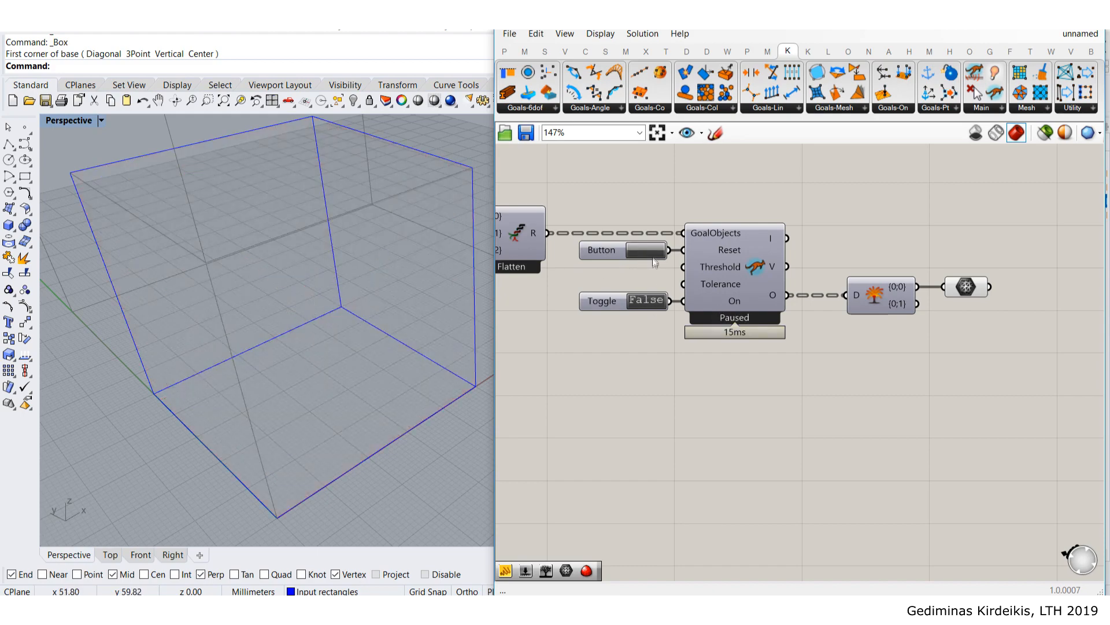
pyautogui.click(654, 253)
# - Reframe the canvas and orbit the viewport around the meshed box and solver
pyautogui.scroll(-5, 657, 267)
pyautogui.moveTo(581, 319); pyautogui.dragTo(787, 332, button='right')
pyautogui.scroll(4, 695, 263)
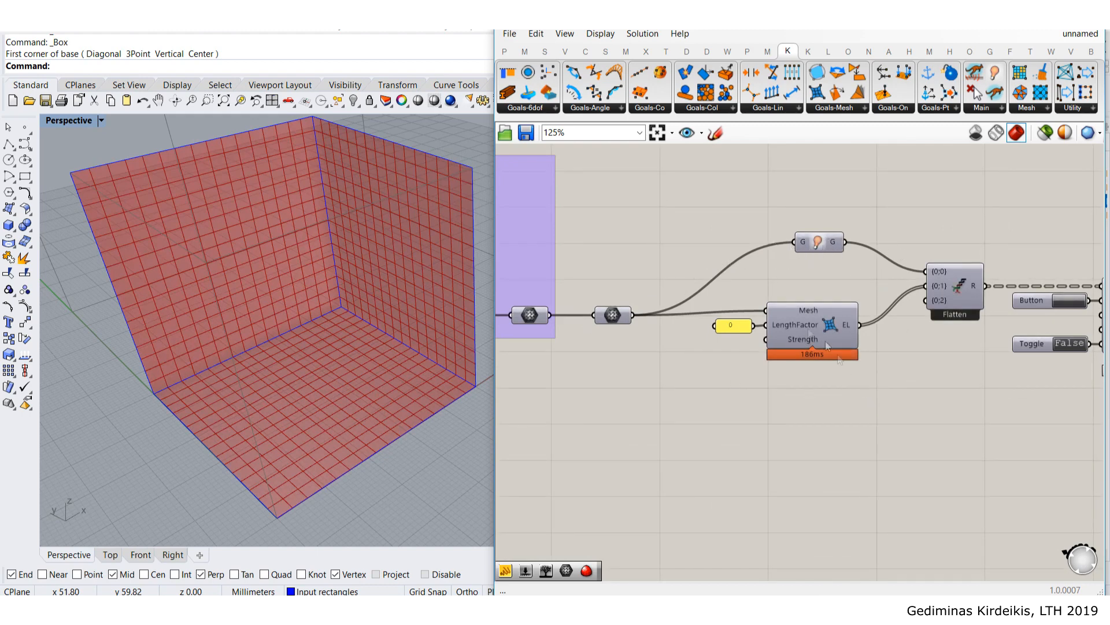
pyautogui.scroll(-5, 333, 252)
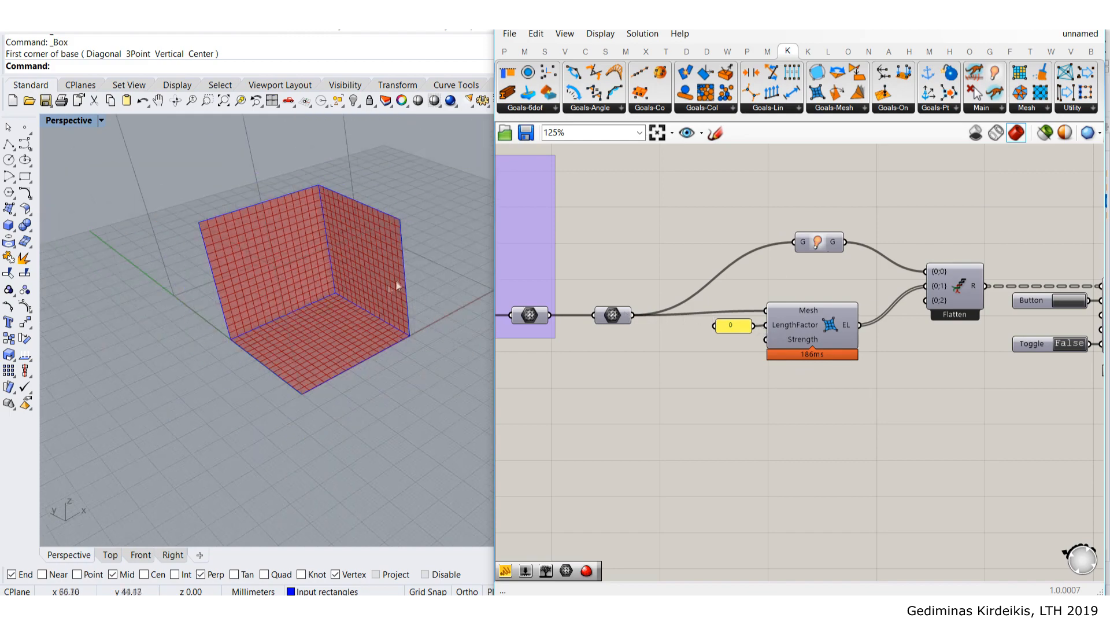
pyautogui.moveTo(318, 234); pyautogui.dragTo(289, 222, button='right')
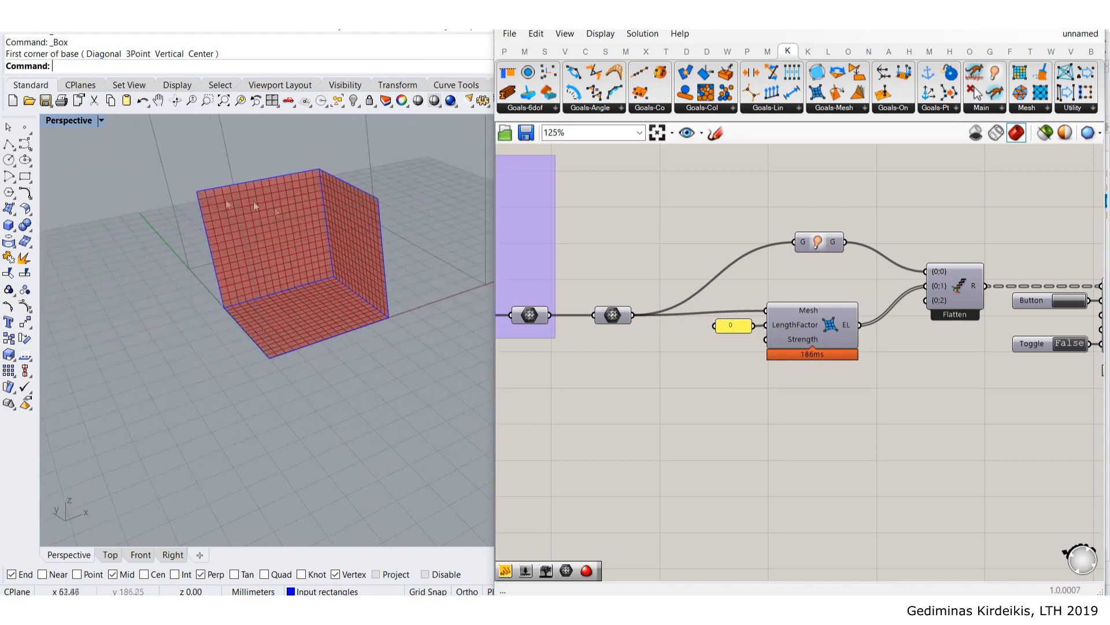
pyautogui.scroll(5, 333, 215)
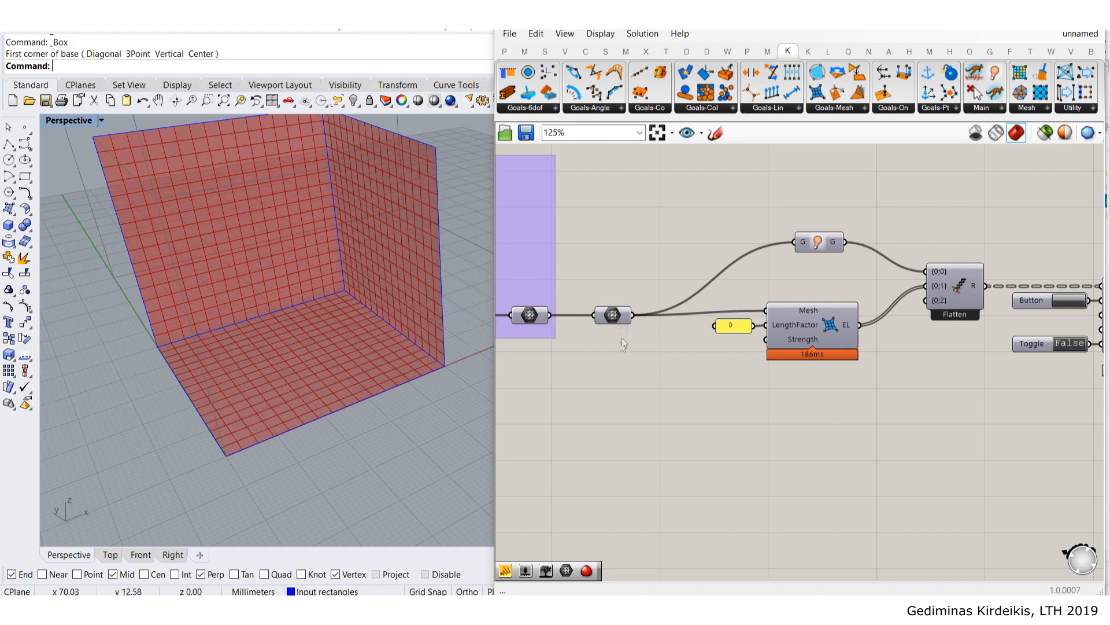
pyautogui.moveTo(646, 322); pyautogui.dragTo(660, 280, button='right')
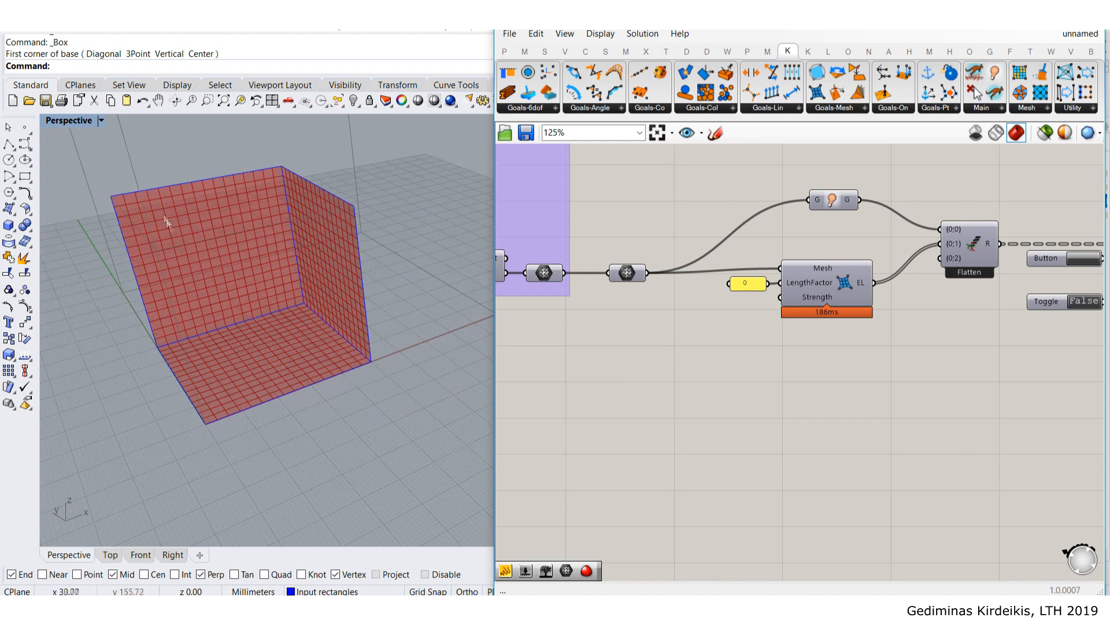
pyautogui.moveTo(722, 356); pyautogui.dragTo(697, 281, button='right')
pyautogui.moveTo(854, 254); pyautogui.dragTo(832, 251, button='right')
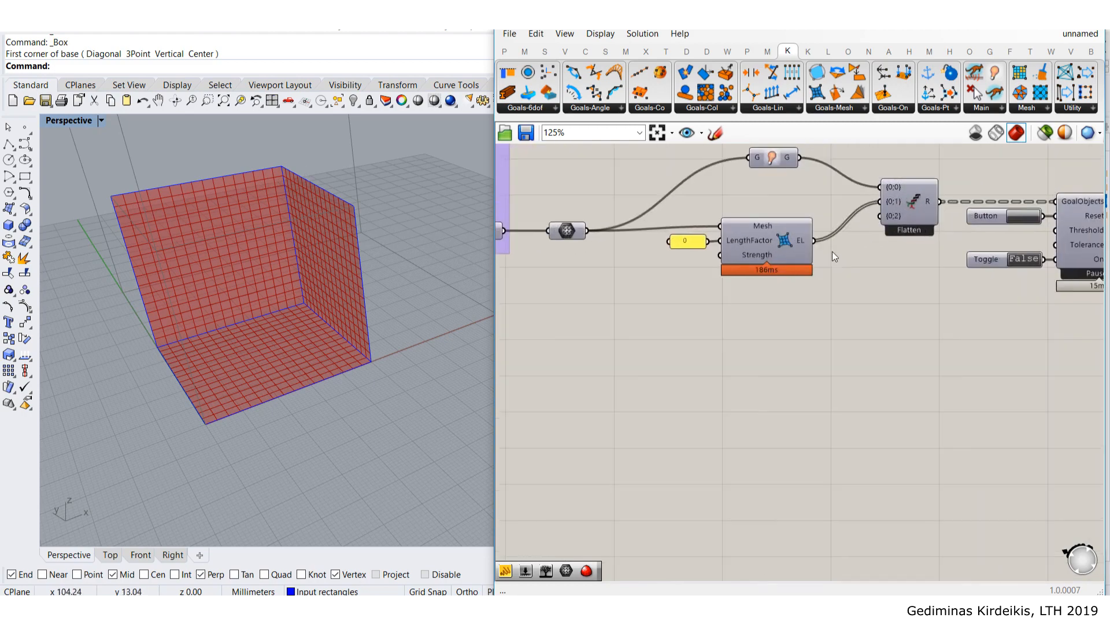
# - Add a Kangaroo Anchor goal and position it near the goal list
pyautogui.click(926, 112)
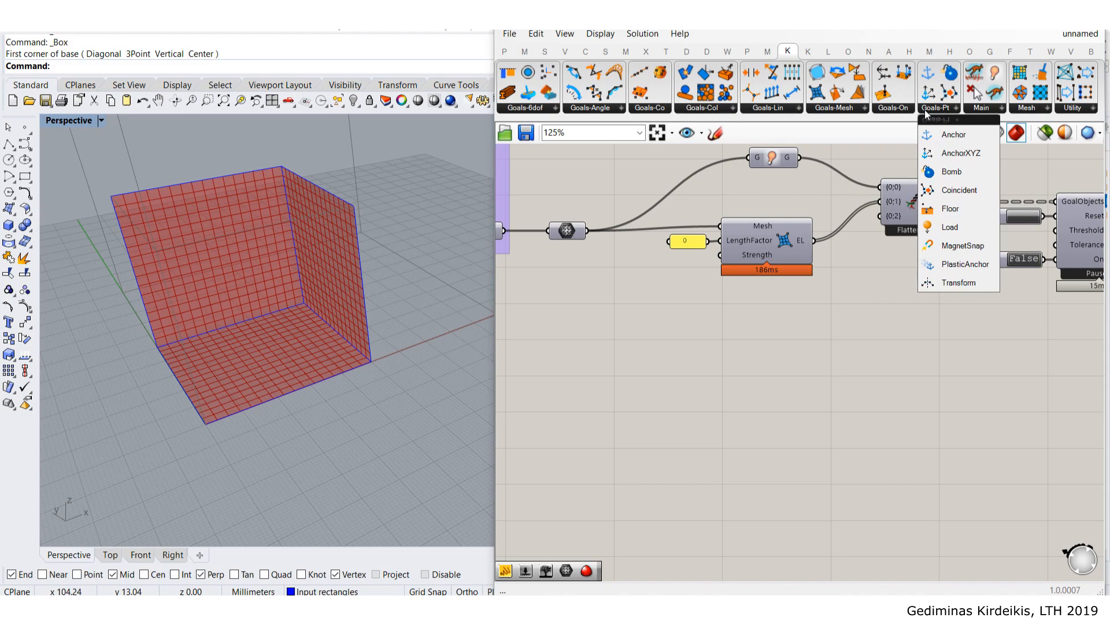
pyautogui.moveTo(953, 137); pyautogui.dragTo(906, 182)
pyautogui.click(755, 318)
pyautogui.click(824, 296)
pyautogui.scroll(2, 814, 305)
pyautogui.scroll(-3, 884, 209)
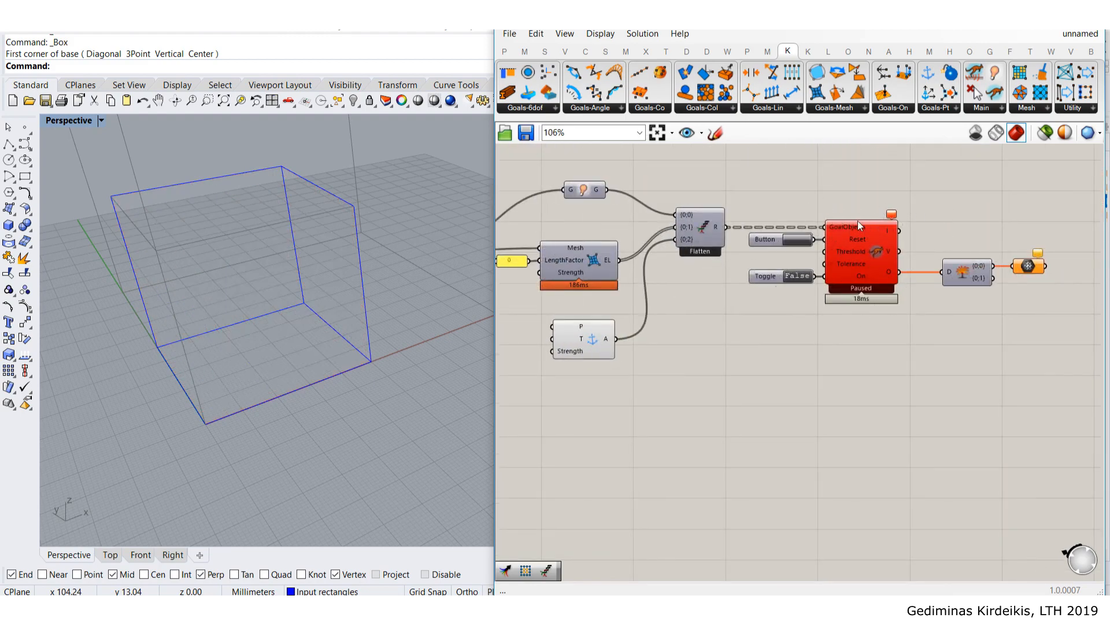
pyautogui.scroll(2, 858, 221)
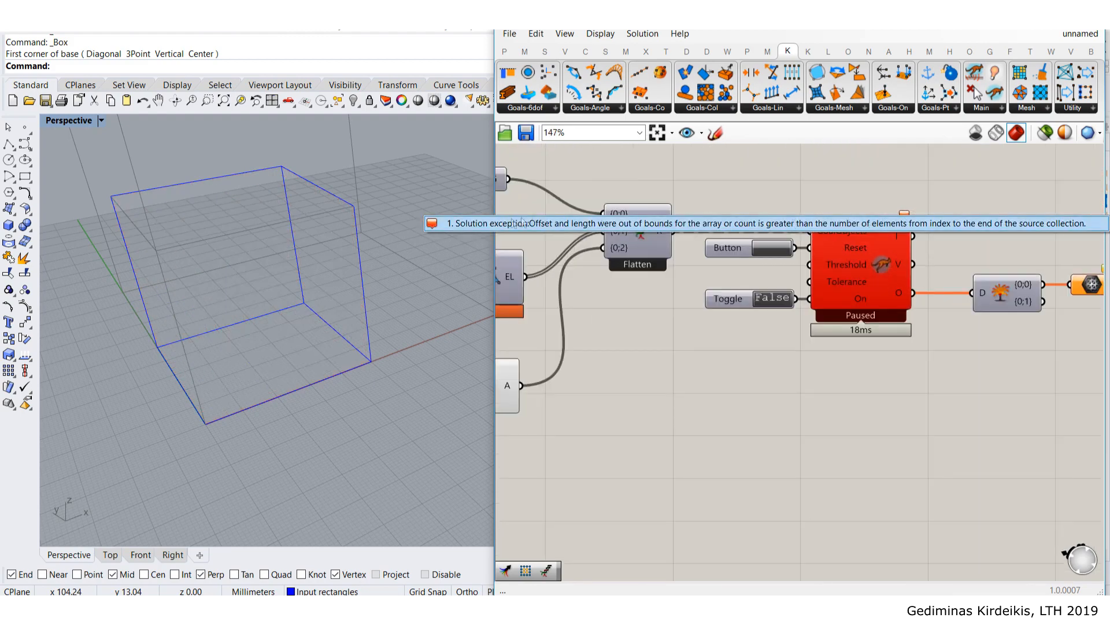
pyautogui.scroll(-2, 675, 322)
pyautogui.moveTo(510, 357); pyautogui.dragTo(695, 318, button='right')
pyautogui.scroll(2, 694, 315)
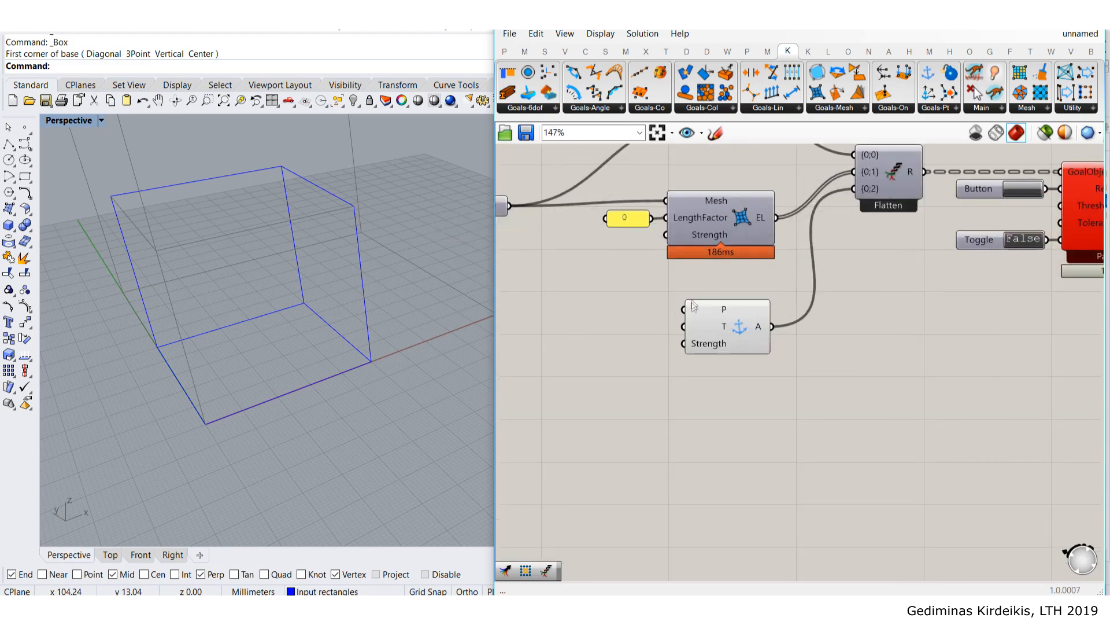
pyautogui.moveTo(705, 306)
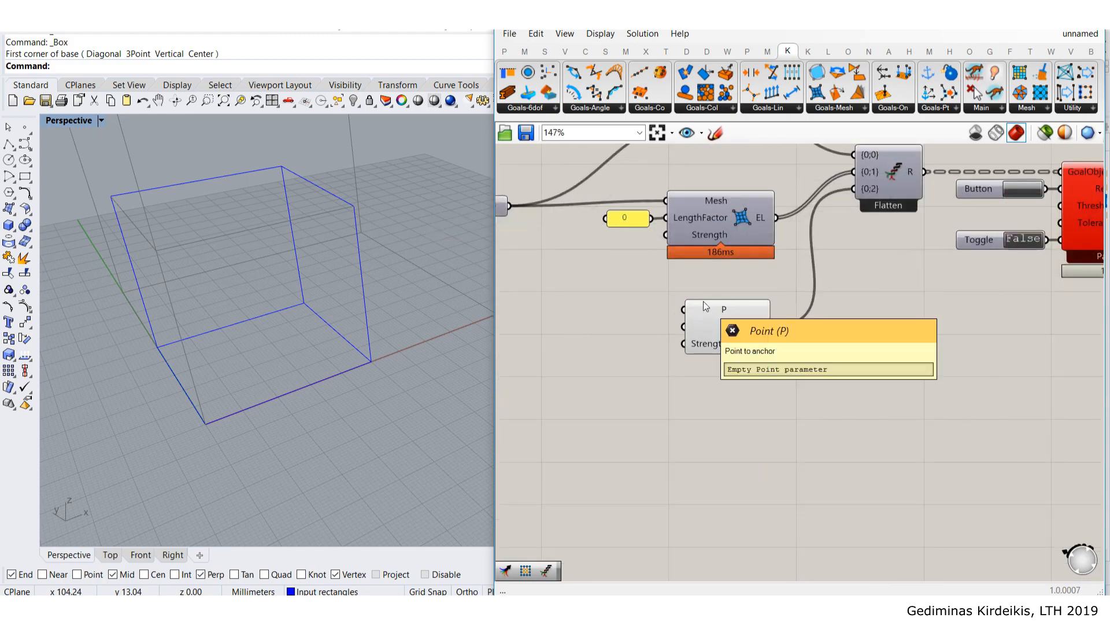
pyautogui.moveTo(709, 330); pyautogui.dragTo(709, 352)
pyautogui.moveTo(709, 352); pyautogui.dragTo(794, 345, button='right')
pyautogui.moveTo(815, 369); pyautogui.dragTo(812, 359)
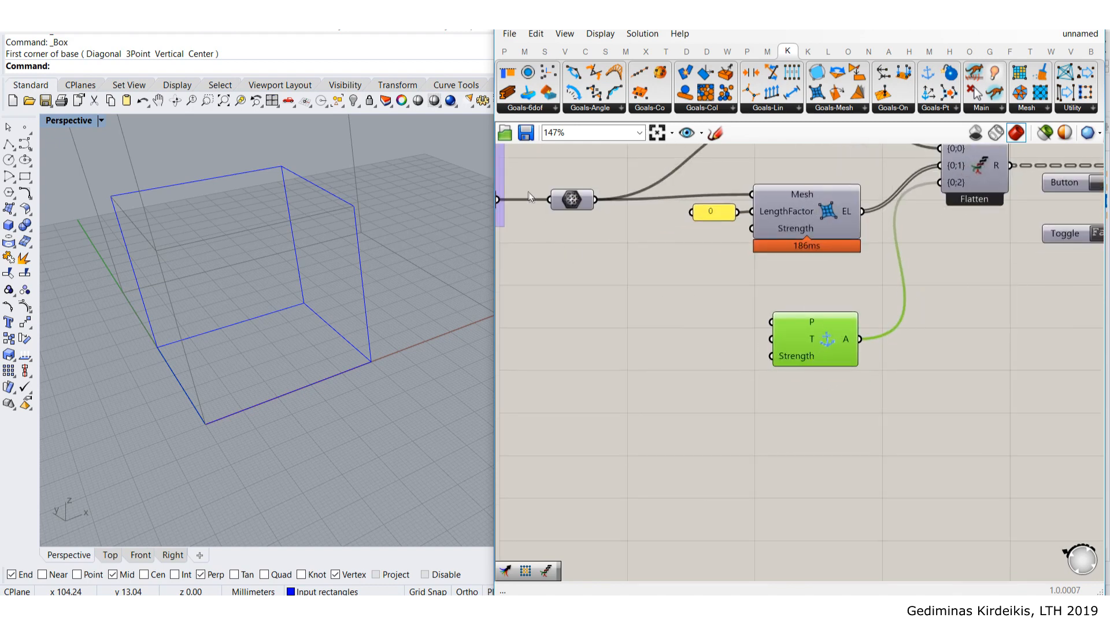
# - Show the upstream mesh component's preview, reconnect its mesh, and hide the downstream component's preview
pyautogui.click(565, 198)
pyautogui.middleClick(569, 199)
pyautogui.click(591, 173)
pyautogui.click(653, 294)
pyautogui.moveTo(595, 220); pyautogui.dragTo(688, 316, button='right')
pyautogui.scroll(-2, 588, 306)
pyautogui.moveTo(587, 306); pyautogui.dragTo(704, 321, button='right')
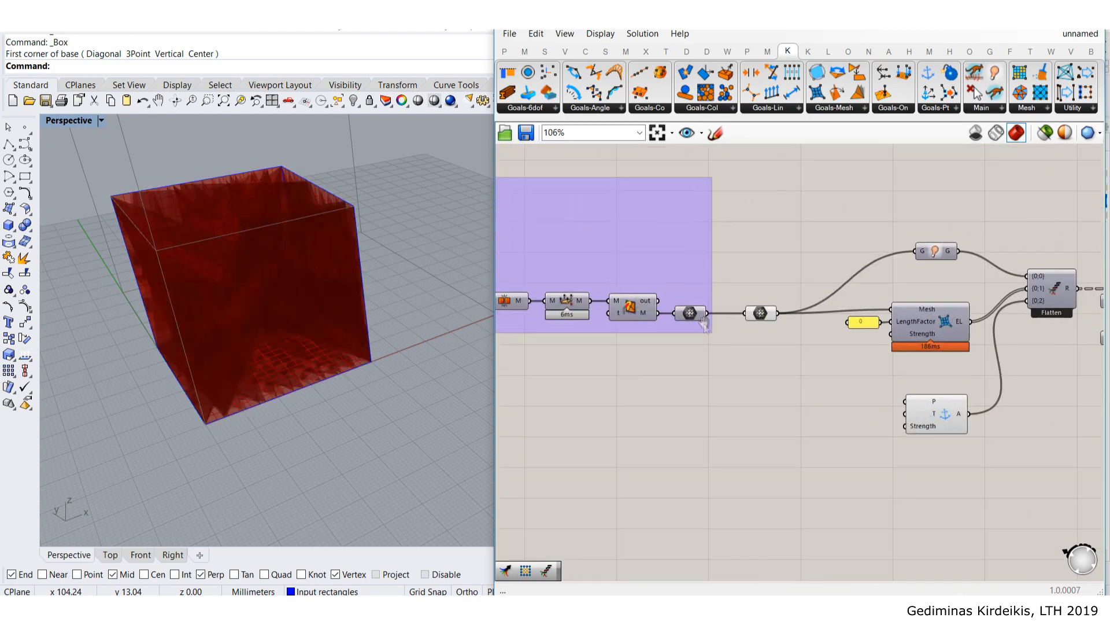
pyautogui.scroll(2, 704, 321)
pyautogui.moveTo(746, 312)
pyautogui.keyDown('ctrl'); pyautogui.mouseDown()
pyautogui.moveTo(708, 311)
pyautogui.moveTo(760, 310)
pyautogui.mouseUp(); pyautogui.keyUp('ctrl')
pyautogui.click(776, 316)
pyautogui.middleClick(782, 311)
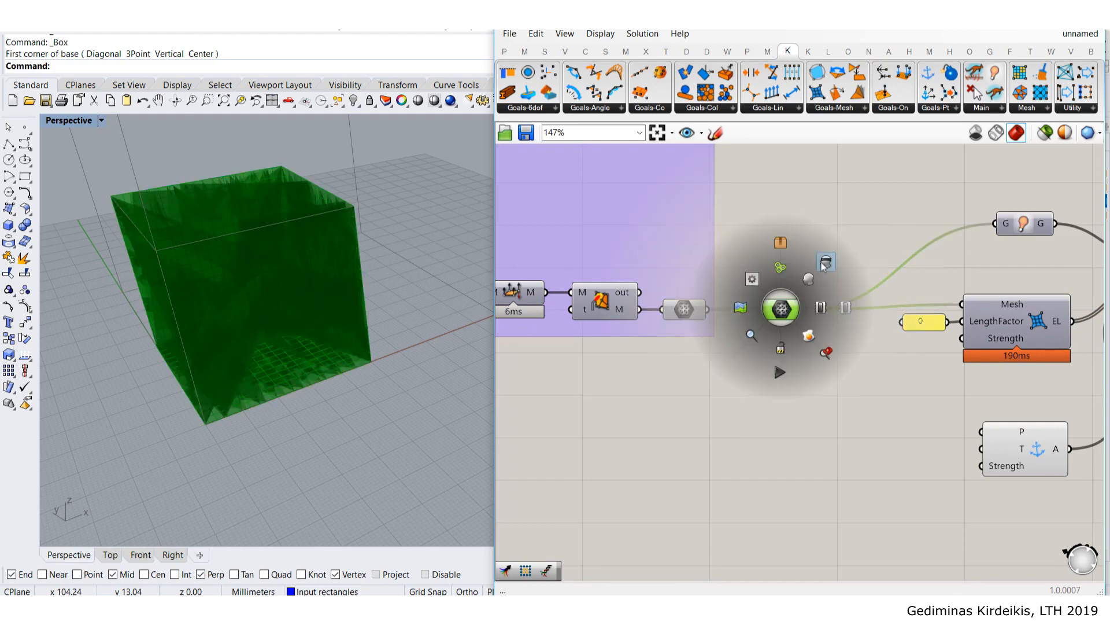
pyautogui.click(825, 263)
# - Rewire the purple group's mesh chain and show the final mesh component's preview
pyautogui.scroll(-3, 850, 266)
pyautogui.scroll(4, 616, 281)
pyautogui.moveTo(571, 285); pyautogui.dragTo(672, 281, button='right')
pyautogui.keyDown('ctrl'); pyautogui.moveTo(705, 285); pyautogui.dragTo(660, 288); pyautogui.keyUp('ctrl')
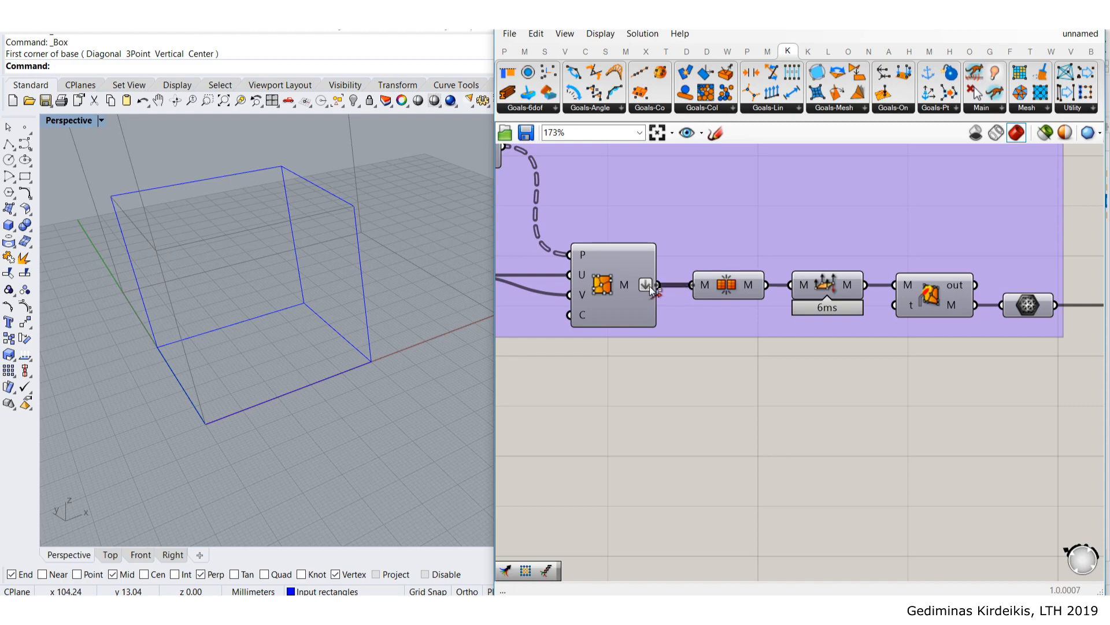
pyautogui.scroll(-5, 809, 323)
pyautogui.moveTo(846, 327); pyautogui.dragTo(778, 326, button='right')
pyautogui.scroll(2, 809, 321)
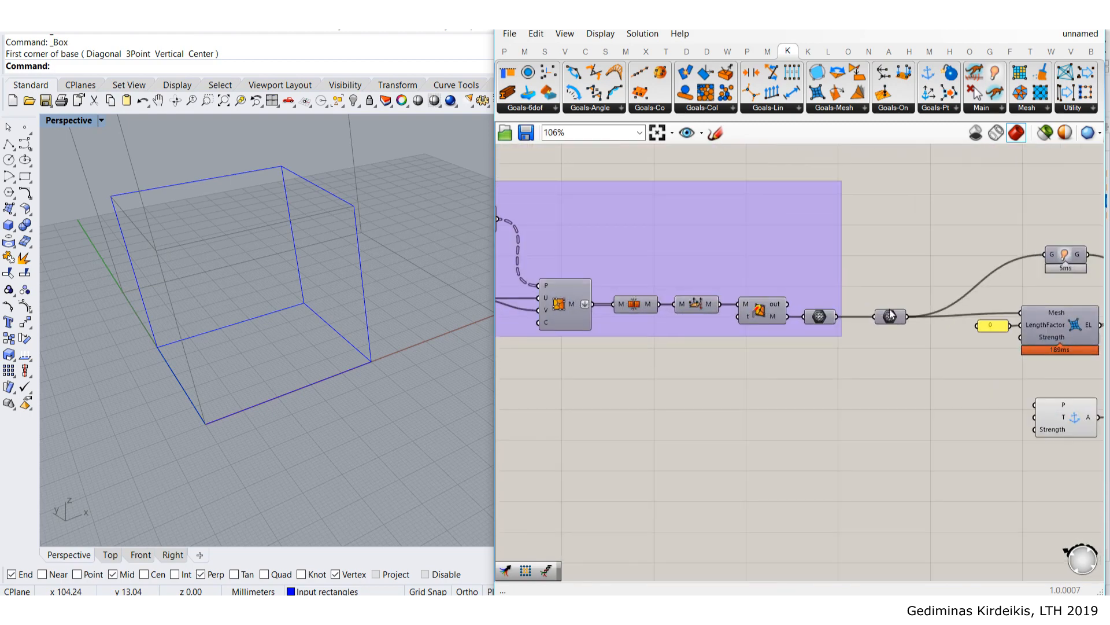
pyautogui.click(893, 317)
pyautogui.middleClick(893, 317)
pyautogui.click(917, 286)
pyautogui.click(918, 285)
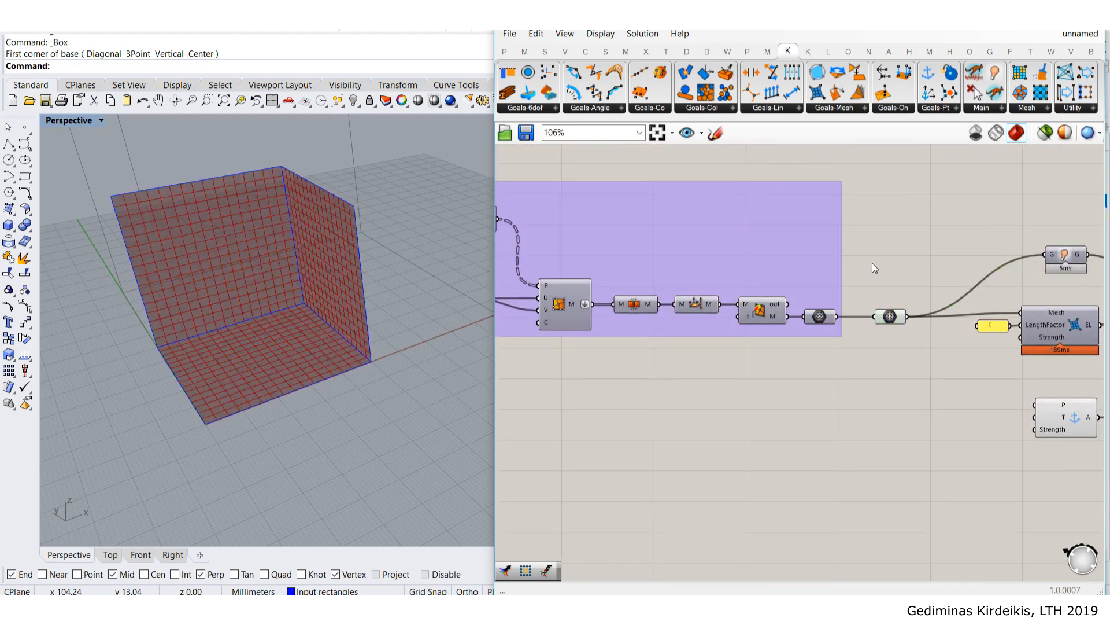
# - Frame the three gridded walls in the viewport and nudge the mesh component left
pyautogui.moveTo(270, 263); pyautogui.dragTo(280, 260, button='right')
pyautogui.scroll(5, 279, 263)
pyautogui.keyDown('shift'); pyautogui.moveTo(273, 315); pyautogui.dragTo(331, 318, button='right'); pyautogui.keyUp('shift')
pyautogui.scroll(-3, 311, 262)
pyautogui.moveTo(934, 333); pyautogui.dragTo(786, 302, button='right')
pyautogui.scroll(1, 778, 298)
pyautogui.moveTo(736, 288); pyautogui.dragTo(729, 288)
pyautogui.click(791, 325)
pyautogui.moveTo(791, 324); pyautogui.dragTo(726, 286, button='right')
# - Select the Anchor goal and bring up Kangaroo's Mesh utilities list
pyautogui.click(898, 370)
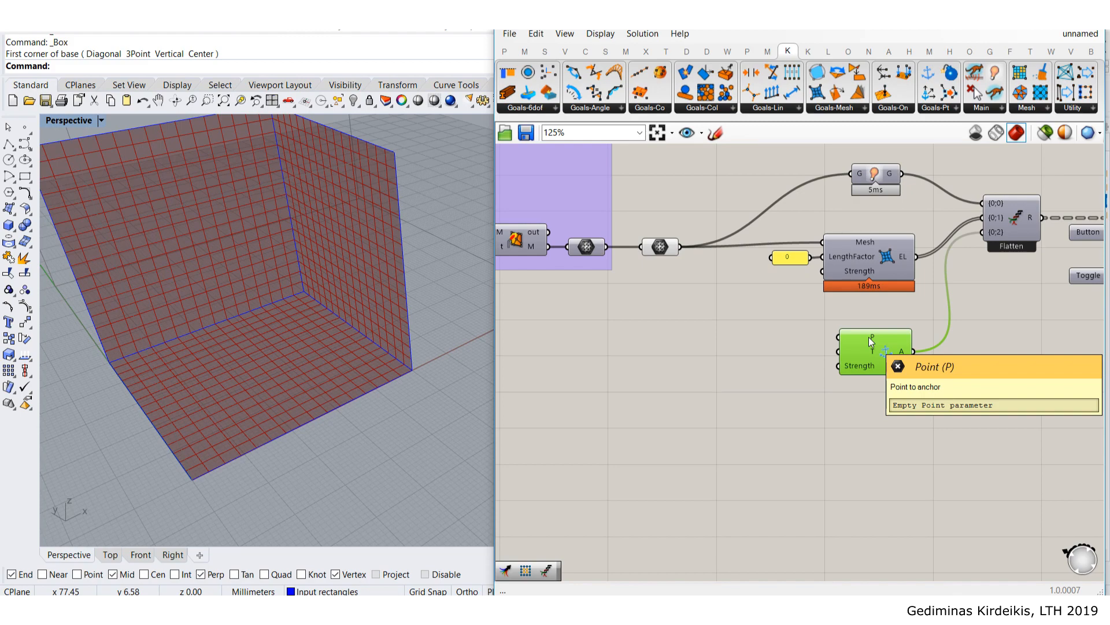
pyautogui.scroll(-2, 267, 214)
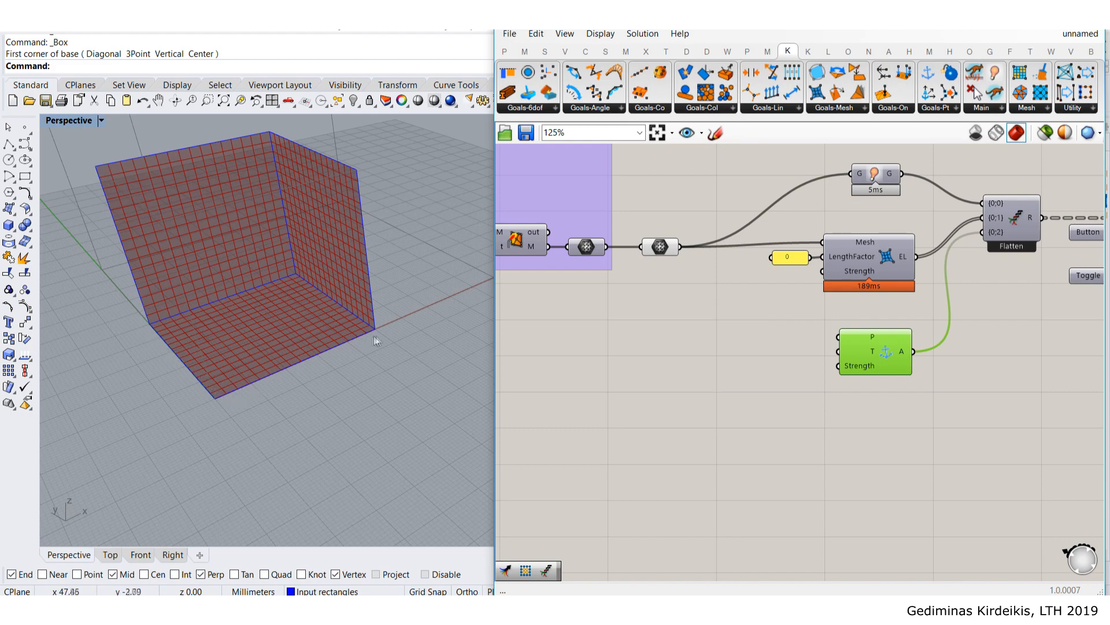
pyautogui.moveTo(719, 307); pyautogui.dragTo(717, 349, button='right')
pyautogui.doubleClick(729, 360)
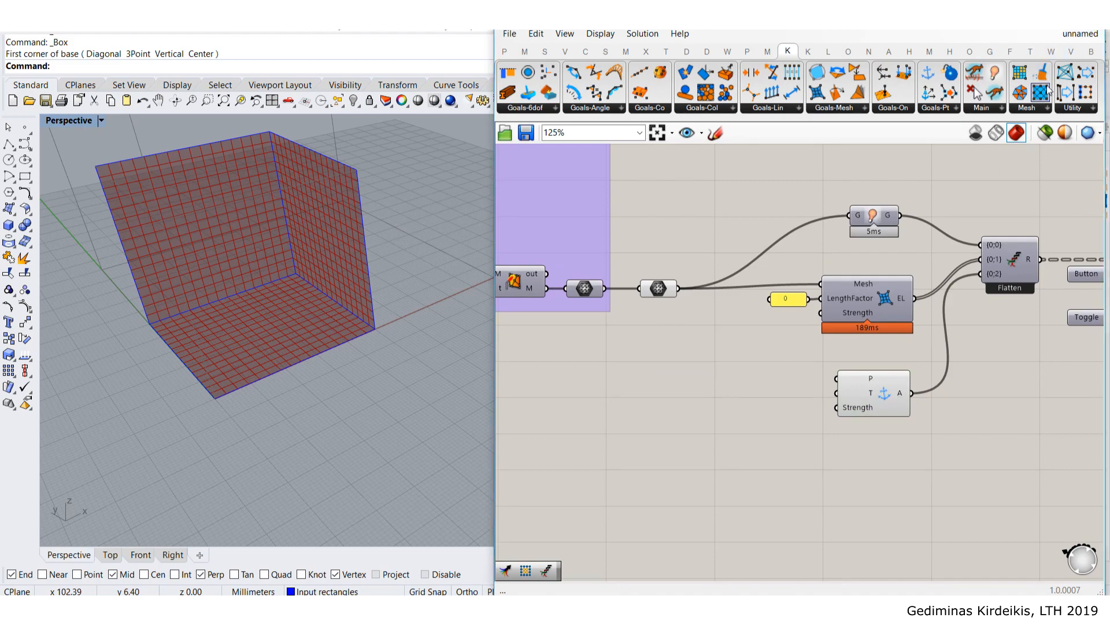
pyautogui.click(1038, 111)
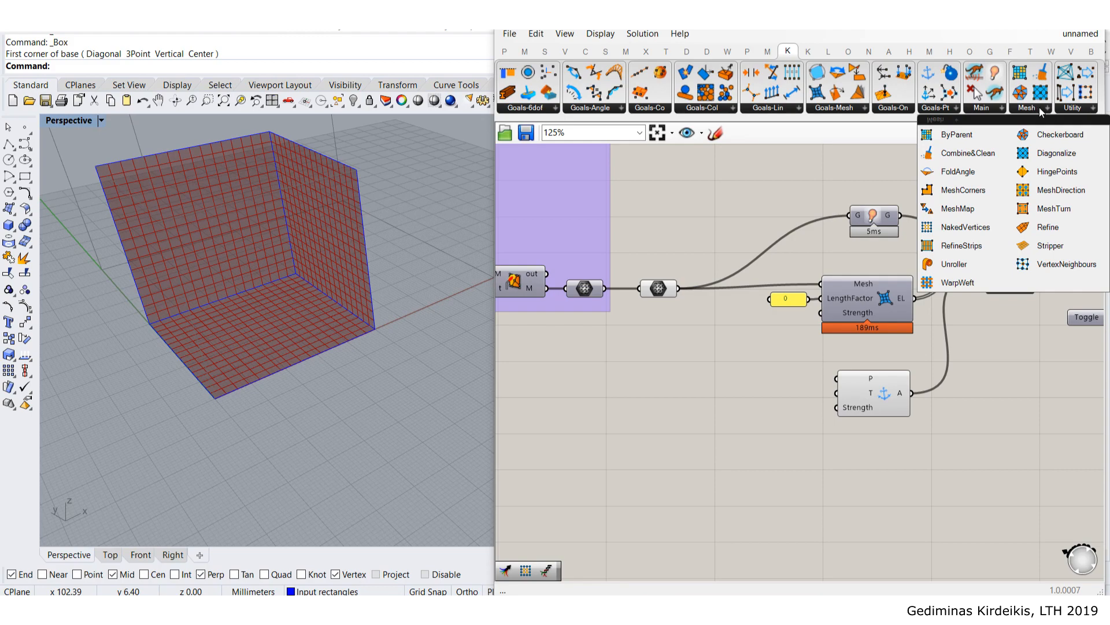
# - Place a NakedVertices component fed by the mesh and shift the Anchor goal aside
pyautogui.moveTo(965, 228); pyautogui.dragTo(717, 384)
pyautogui.moveTo(678, 288); pyautogui.dragTo(739, 394)
pyautogui.scroll(2, 743, 394)
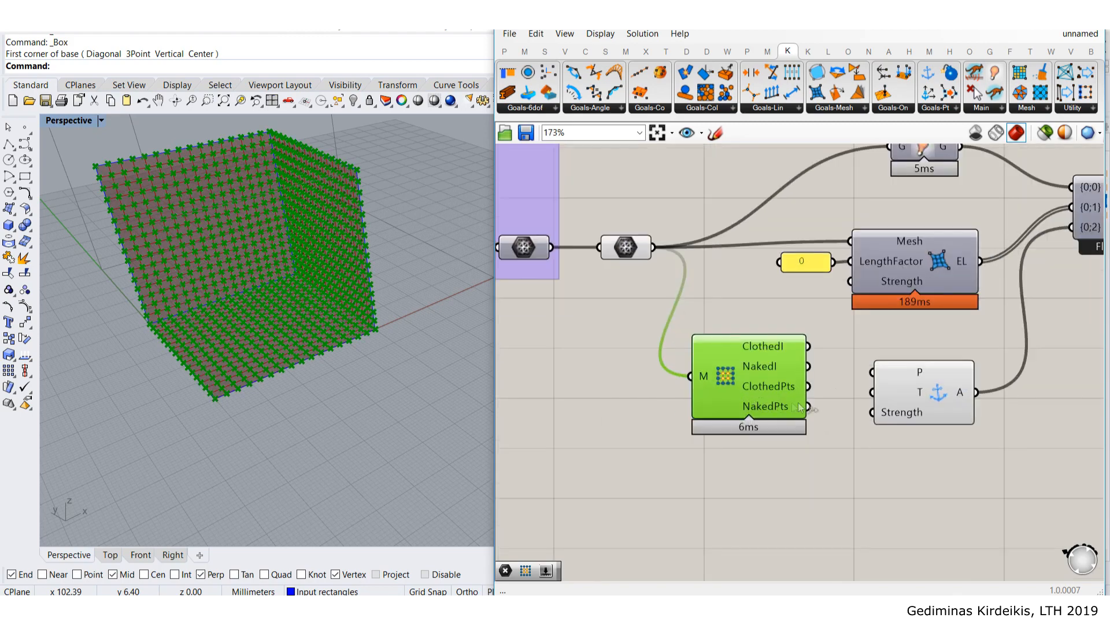
pyautogui.scroll(3, 791, 409)
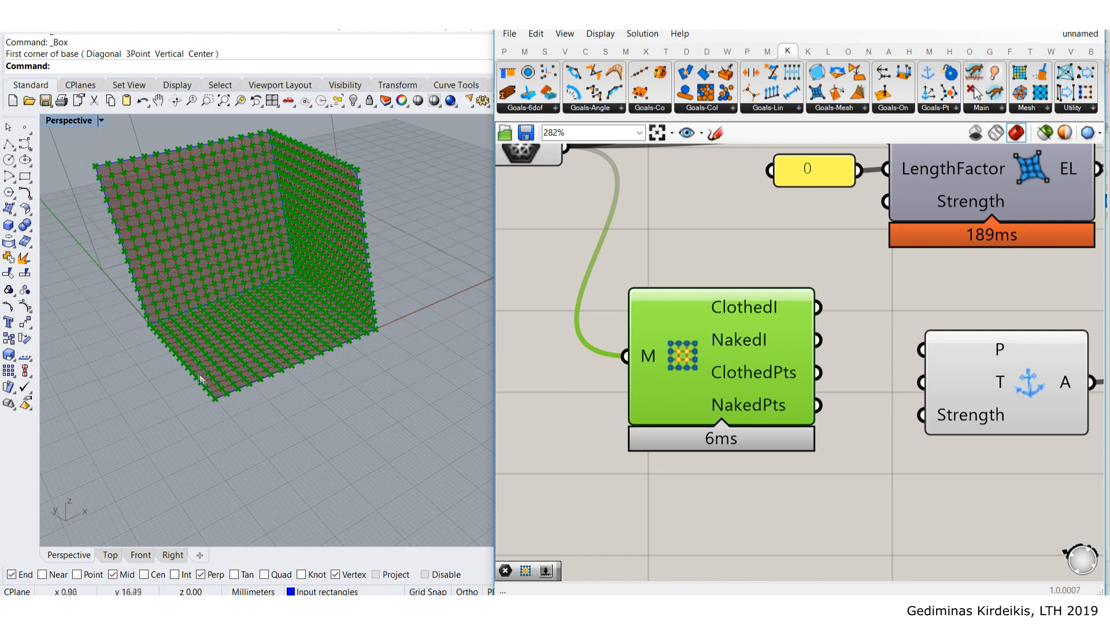
pyautogui.scroll(-3, 558, 344)
pyautogui.click(682, 370)
pyautogui.moveTo(821, 391); pyautogui.dragTo(894, 380)
pyautogui.click(794, 408)
# - Add a Point parameter showing NakedPts, and wire NakedPts into the Anchor's P input
pyautogui.doubleClick(726, 410)
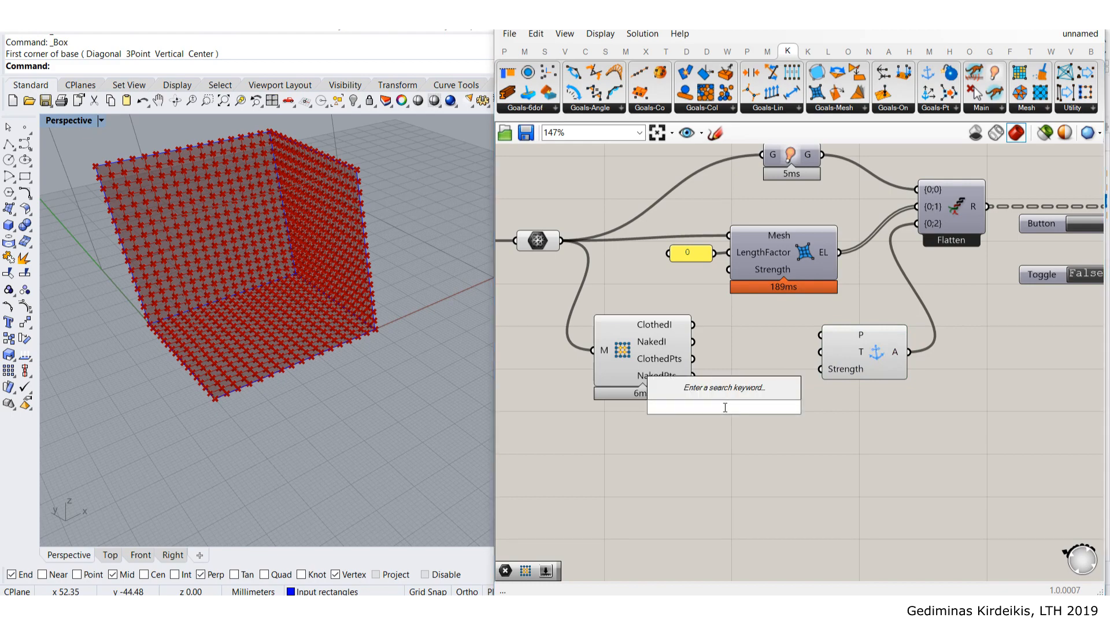
pyautogui.write('point')
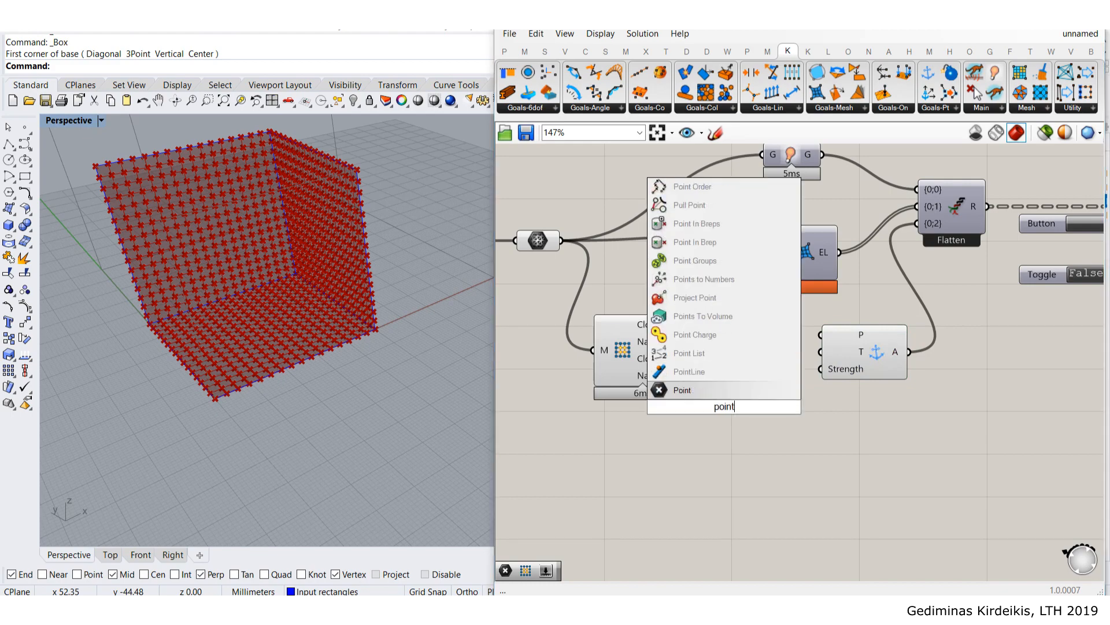
pyautogui.press('Return')
pyautogui.moveTo(692, 375); pyautogui.dragTo(744, 378)
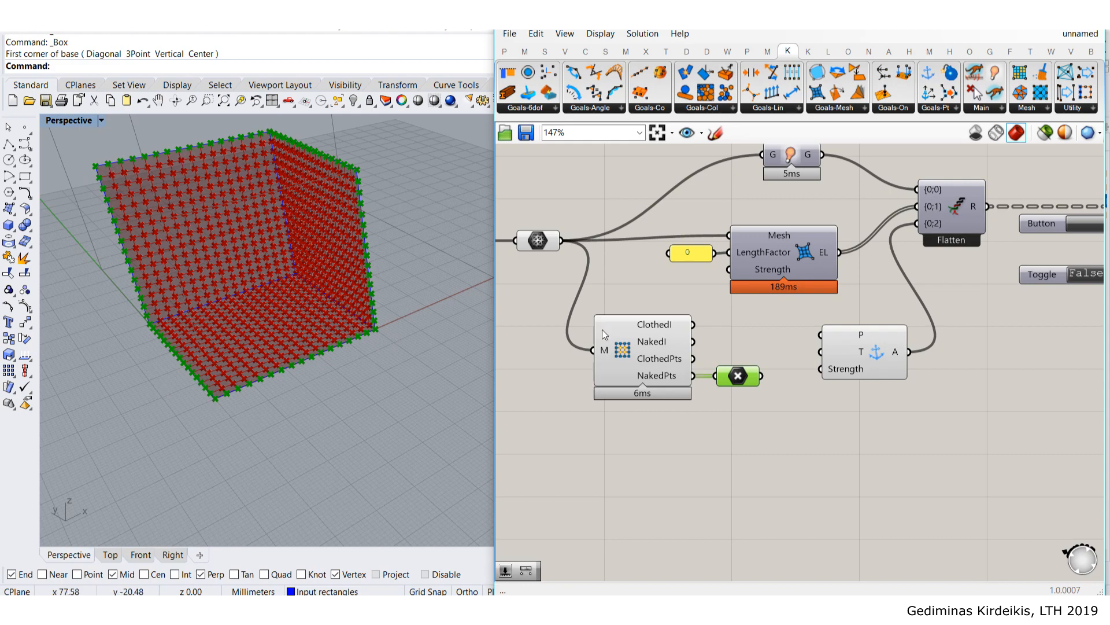
pyautogui.moveTo(694, 361); pyautogui.dragTo(721, 356)
pyautogui.scroll(8, 109, 178)
pyautogui.scroll(4, 109, 178)
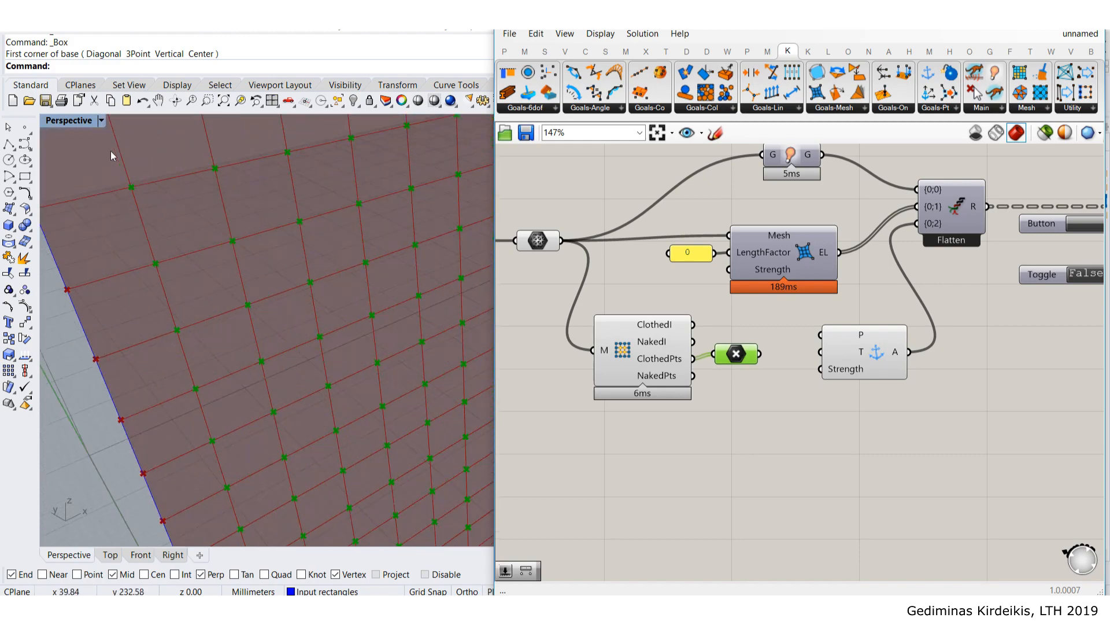
pyautogui.scroll(-7, 149, 209)
pyautogui.scroll(-6, 150, 212)
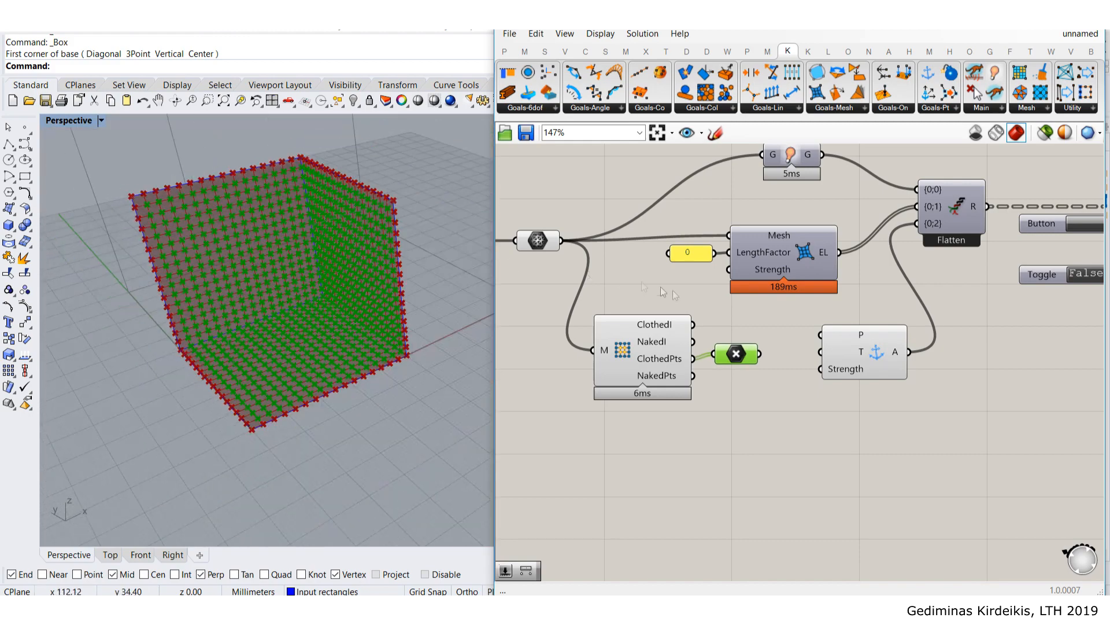
pyautogui.moveTo(692, 376); pyautogui.dragTo(841, 393)
pyautogui.moveTo(828, 389)
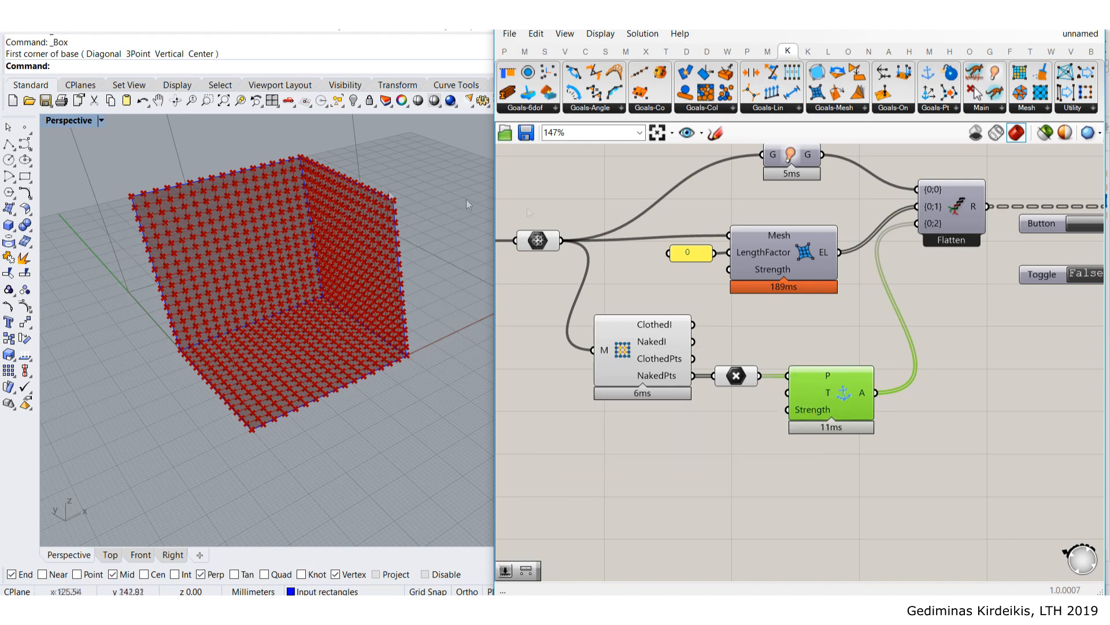
pyautogui.moveTo(819, 419)
pyautogui.moveTo(777, 275)
# - Hide the point previews of the vertex, point and anchor components
pyautogui.moveTo(905, 461); pyautogui.dragTo(575, 316)
pyautogui.middleClick(642, 347)
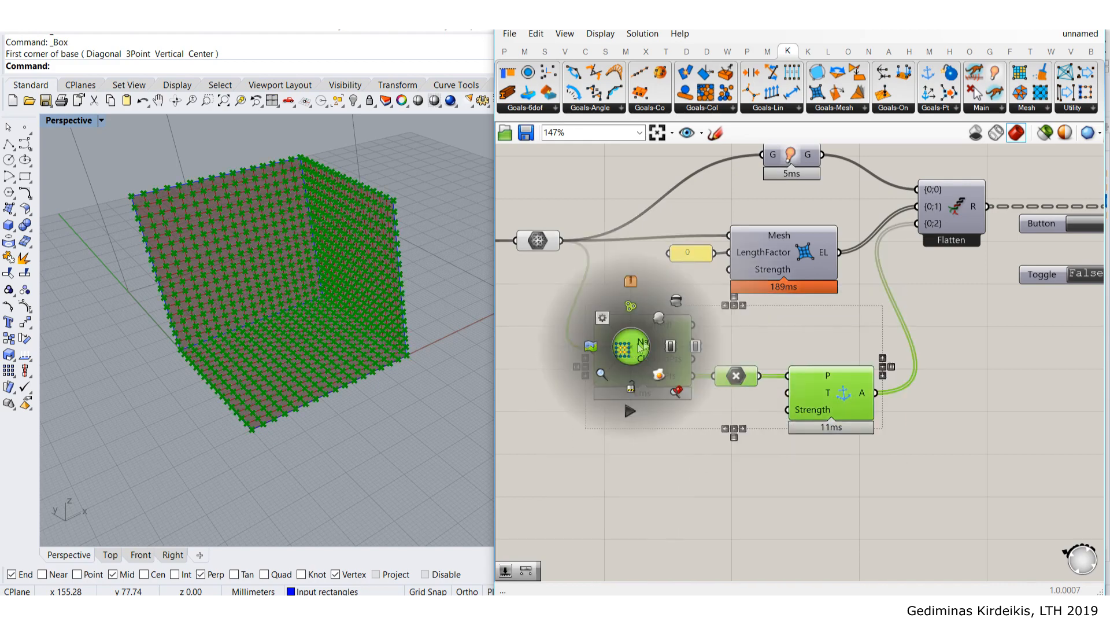
pyautogui.click(673, 300)
pyautogui.click(656, 272)
pyautogui.scroll(-3, 630, 296)
pyautogui.scroll(2, 790, 356)
# - Select groups of components and move across the definition to the tree output component
pyautogui.moveTo(799, 444); pyautogui.dragTo(557, 300)
pyautogui.moveTo(759, 286); pyautogui.dragTo(730, 355, button='right')
pyautogui.scroll(-2, 730, 355)
pyautogui.moveTo(930, 371); pyautogui.dragTo(821, 377, button='right')
pyautogui.scroll(-1, 821, 376)
pyautogui.moveTo(1003, 385); pyautogui.dragTo(614, 240)
pyautogui.scroll(4, 891, 362)
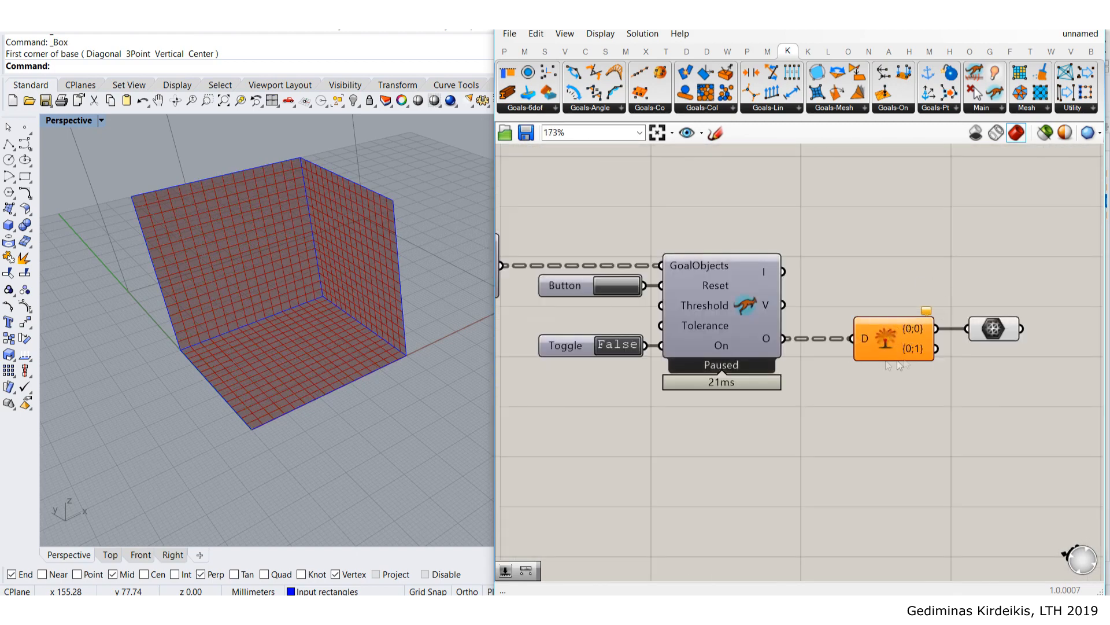
pyautogui.scroll(-1, 900, 365)
pyautogui.moveTo(695, 307); pyautogui.dragTo(868, 295, button='right')
pyautogui.scroll(2, 739, 233)
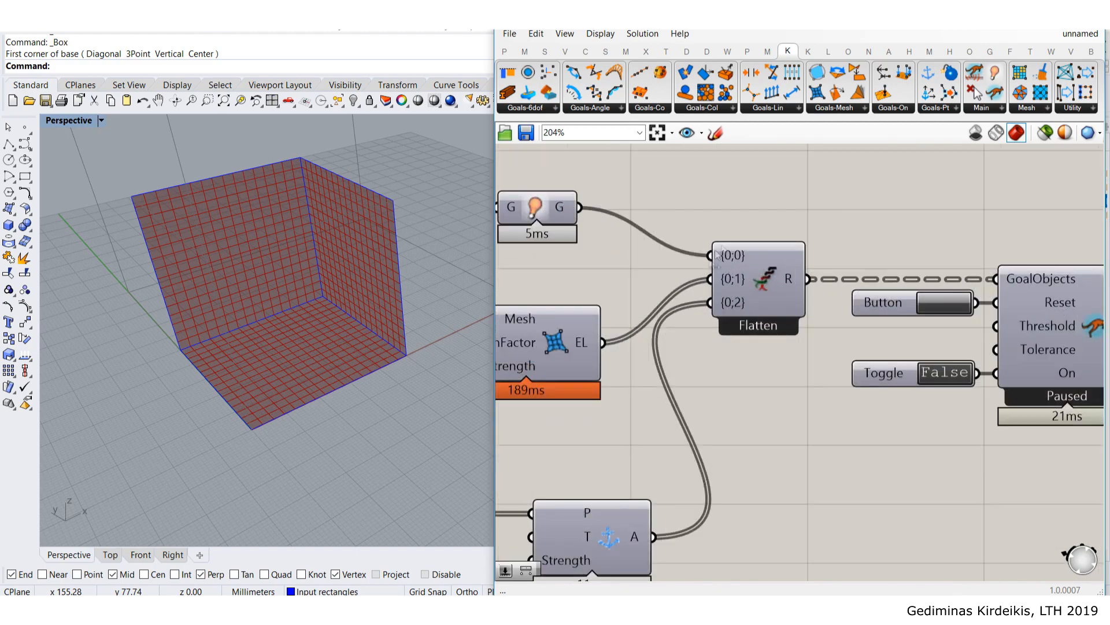
pyautogui.scroll(-2, 769, 341)
pyautogui.scroll(-2, 833, 336)
pyautogui.moveTo(867, 340); pyautogui.dragTo(633, 292, button='right')
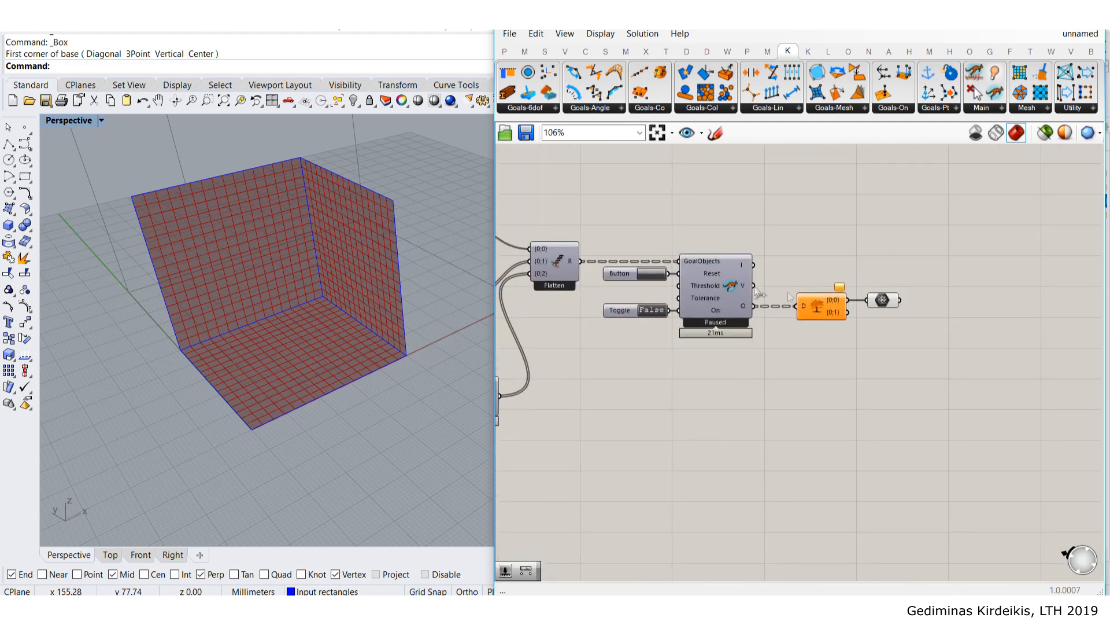
pyautogui.scroll(6, 850, 306)
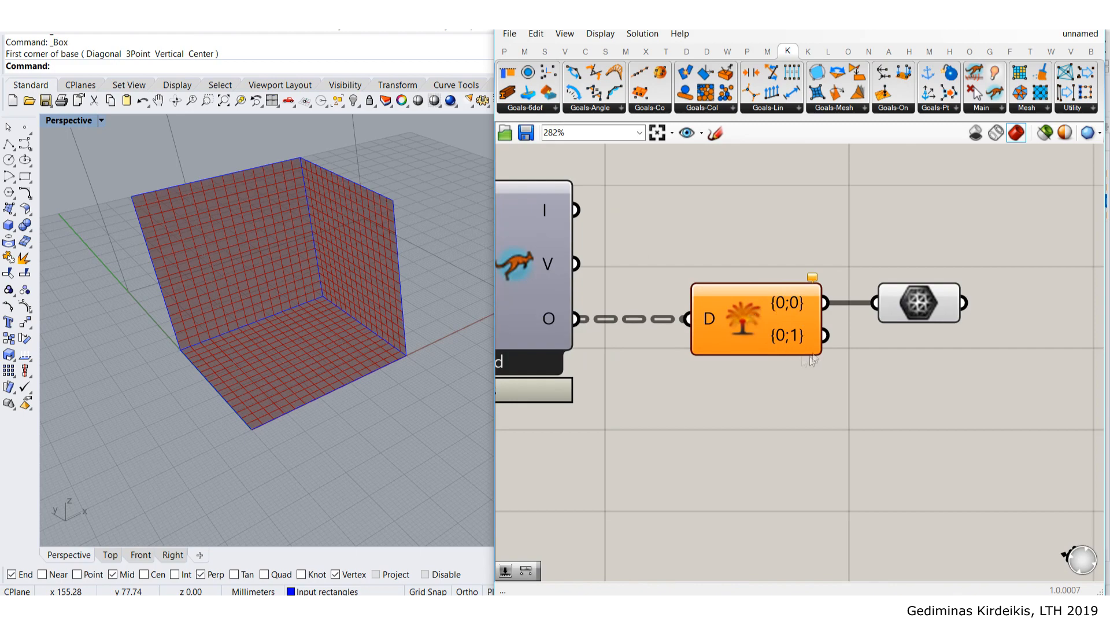
pyautogui.scroll(7, 790, 331)
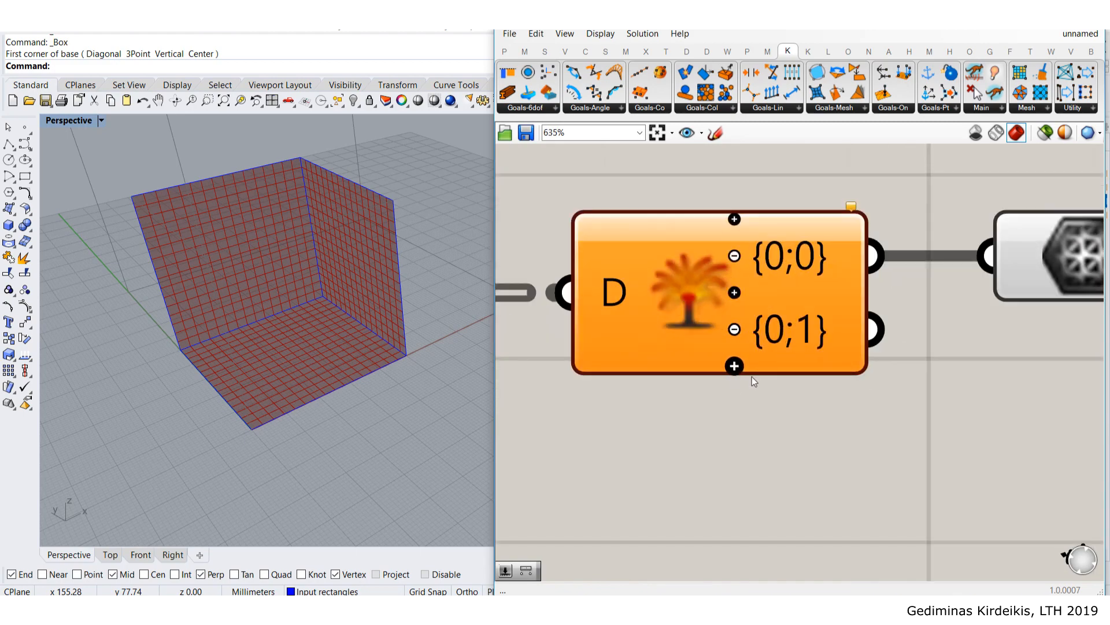
# - Add a third output branch {0;2} and line up the mesh component with output {0;0}
pyautogui.click(734, 366)
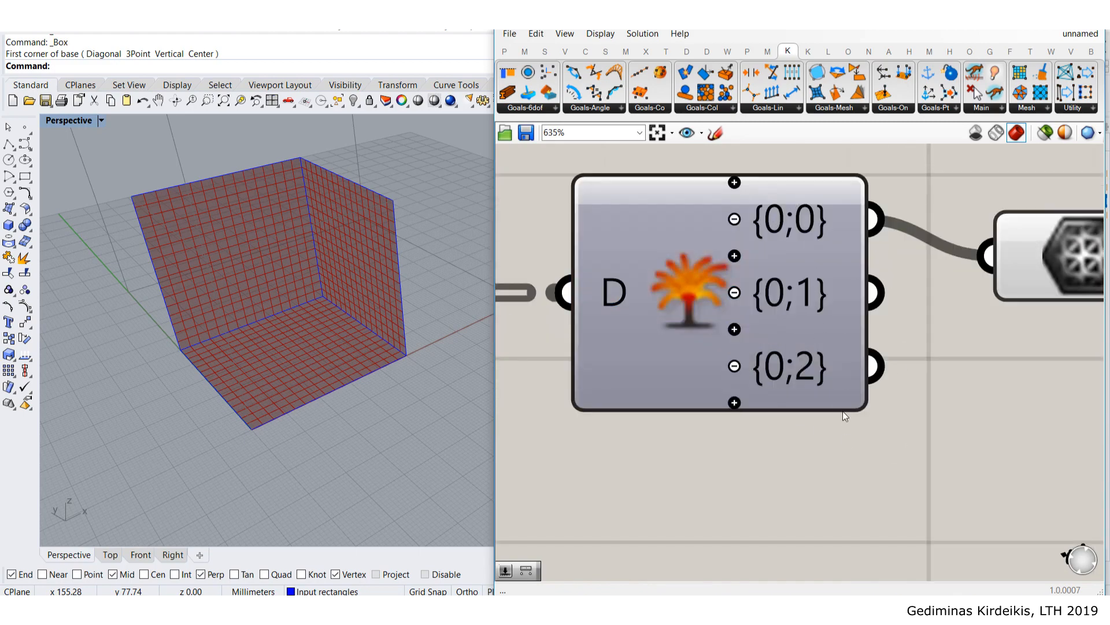
pyautogui.scroll(-4, 839, 412)
pyautogui.moveTo(958, 311); pyautogui.dragTo(954, 292)
pyautogui.click(821, 207)
pyautogui.scroll(-3, 819, 209)
pyautogui.moveTo(663, 249); pyautogui.dragTo(859, 339, button='right')
pyautogui.scroll(-3, 858, 338)
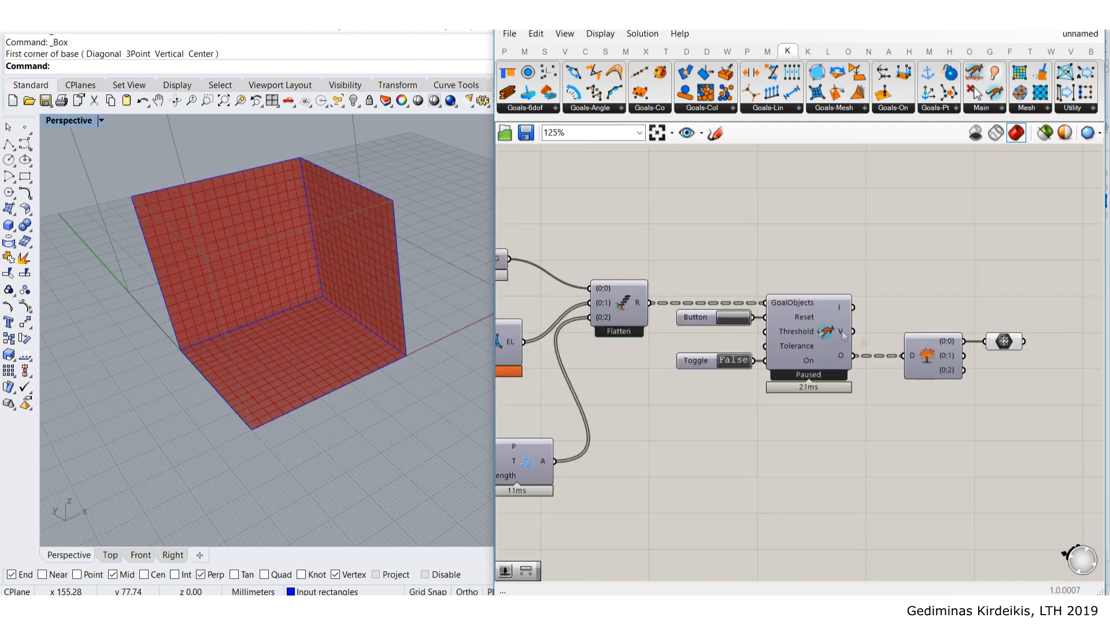
pyautogui.scroll(3, 925, 337)
pyautogui.scroll(-2, 998, 368)
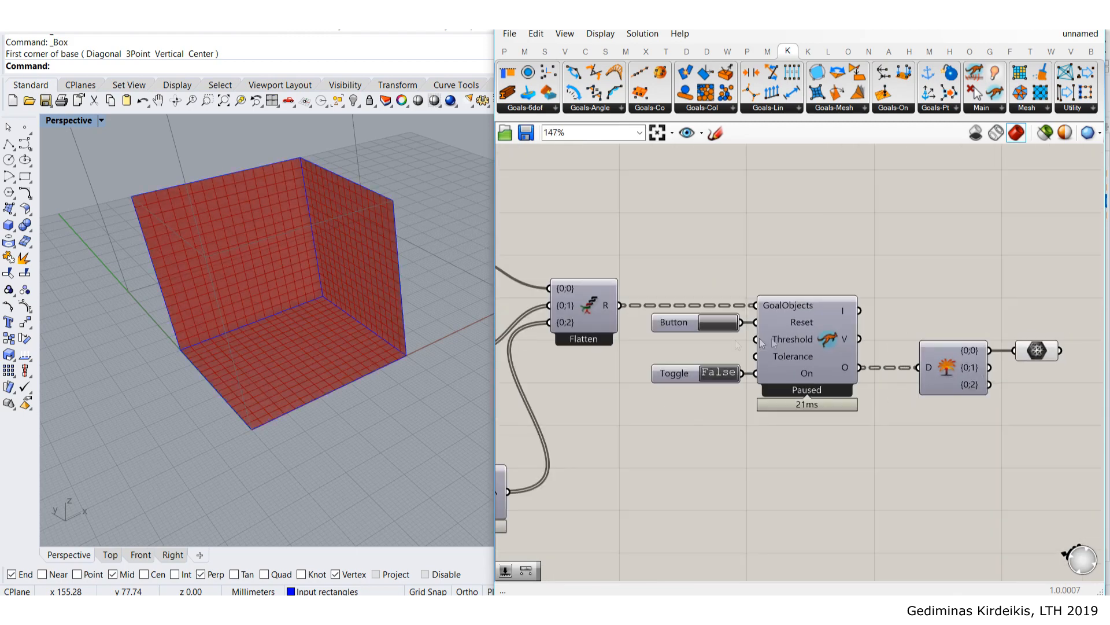
pyautogui.scroll(5, 275, 280)
pyautogui.scroll(-4, 698, 354)
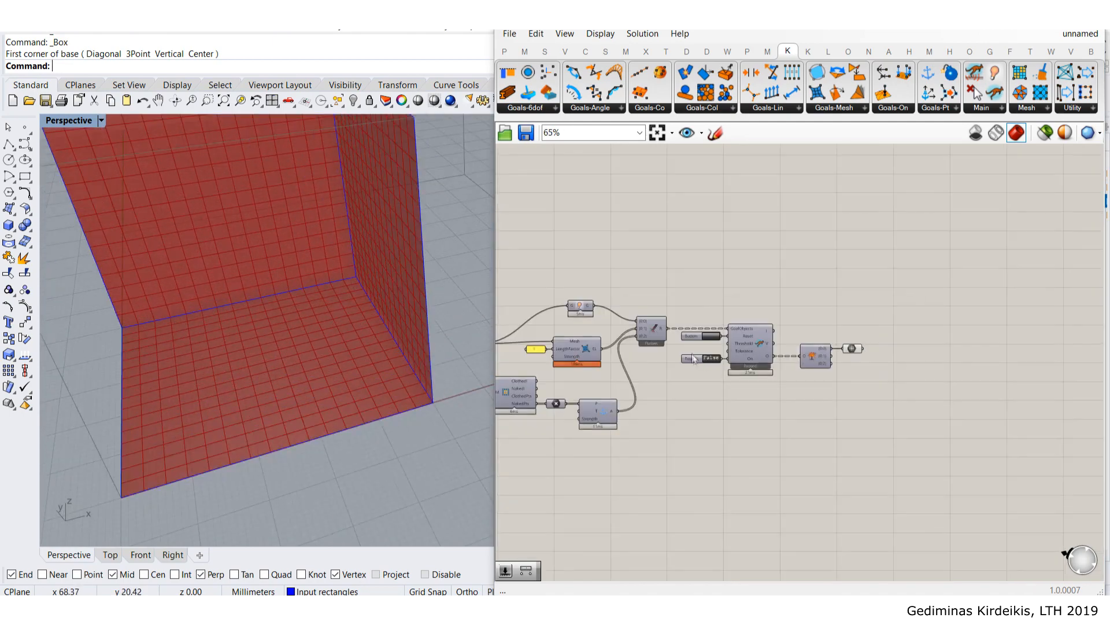
pyautogui.scroll(4, 698, 355)
# - Turn off the input mesh component's preview, leaving only the solver's red mesh visible
pyautogui.middleClick(700, 358)
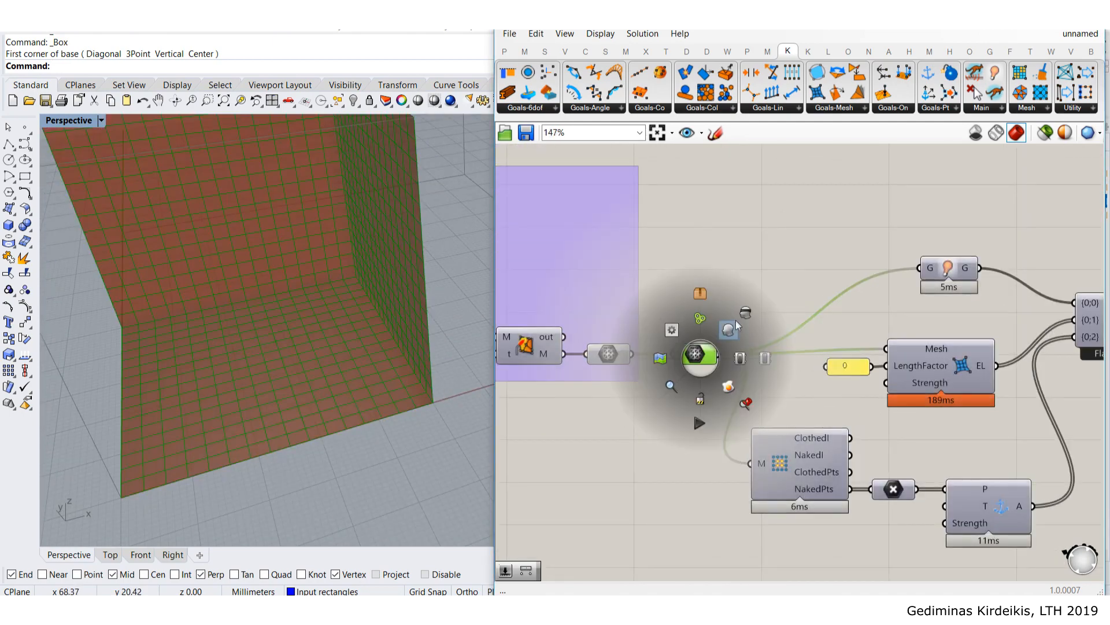
pyautogui.click(746, 313)
pyautogui.scroll(-4, 751, 297)
pyautogui.moveTo(1046, 324); pyautogui.dragTo(862, 315, button='right')
pyautogui.scroll(4, 861, 315)
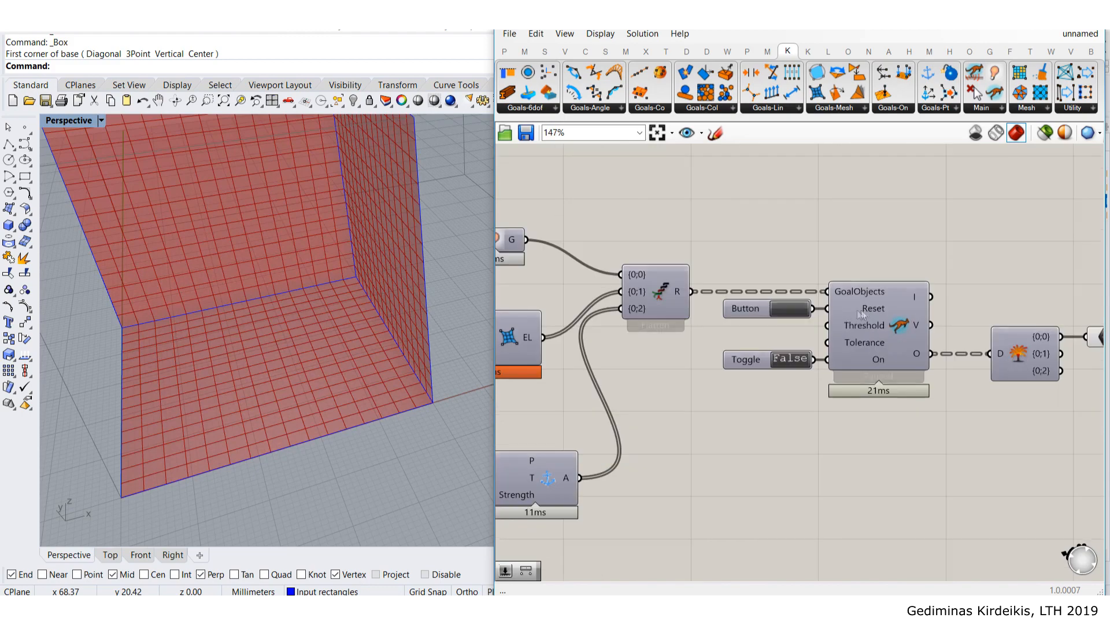
pyautogui.moveTo(304, 328)
pyautogui.mouseDown(button='right')
pyautogui.moveTo(304, 299)
pyautogui.moveTo(306, 318)
pyautogui.mouseUp(button='right')
pyautogui.scroll(-6, 307, 319)
pyautogui.scroll(3, 306, 319)
pyautogui.scroll(2, 813, 369)
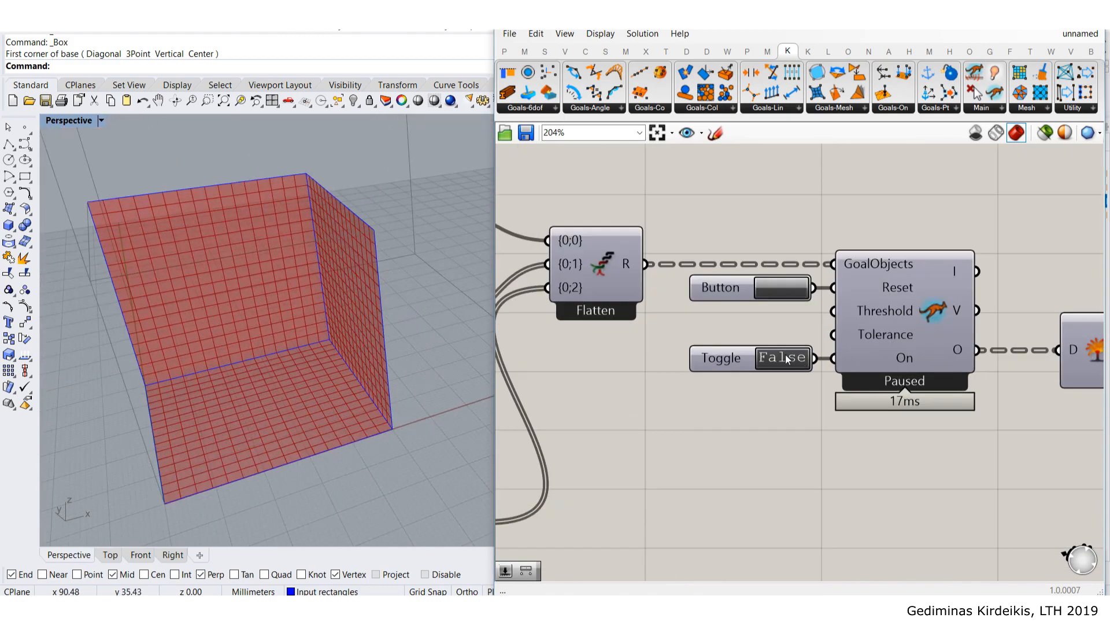
# - Set the Toggle to True and watch the three walls relax into inward-sagging surfaces
pyautogui.doubleClick(795, 359)
pyautogui.moveTo(296, 324)
pyautogui.mouseDown(button='right')
pyautogui.moveTo(202, 280)
pyautogui.moveTo(280, 288)
pyautogui.moveTo(273, 255)
pyautogui.moveTo(230, 322)
pyautogui.moveTo(182, 300)
pyautogui.moveTo(266, 322)
pyautogui.moveTo(223, 321)
pyautogui.moveTo(297, 330)
pyautogui.mouseUp(button='right')
pyautogui.moveTo(357, 332); pyautogui.dragTo(399, 207, button='right')
pyautogui.moveTo(293, 195); pyautogui.dragTo(346, 192, button='right')
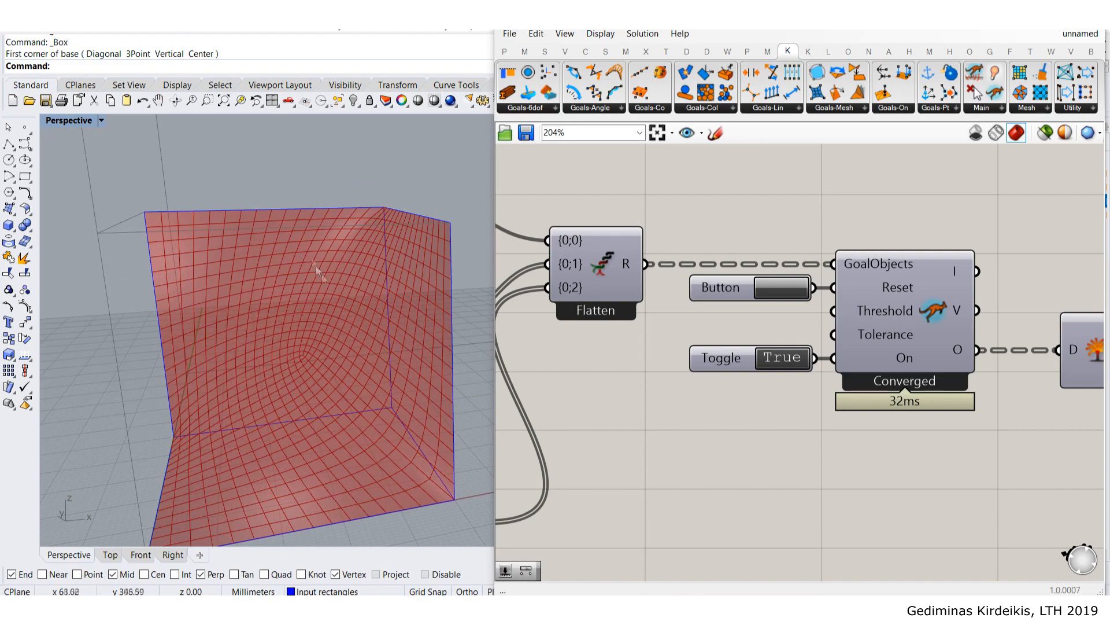
pyautogui.scroll(-7, 373, 302)
pyautogui.moveTo(389, 345); pyautogui.dragTo(324, 320, button='right')
pyautogui.moveTo(352, 382); pyautogui.dragTo(395, 435, button='right')
pyautogui.scroll(15, 338, 396)
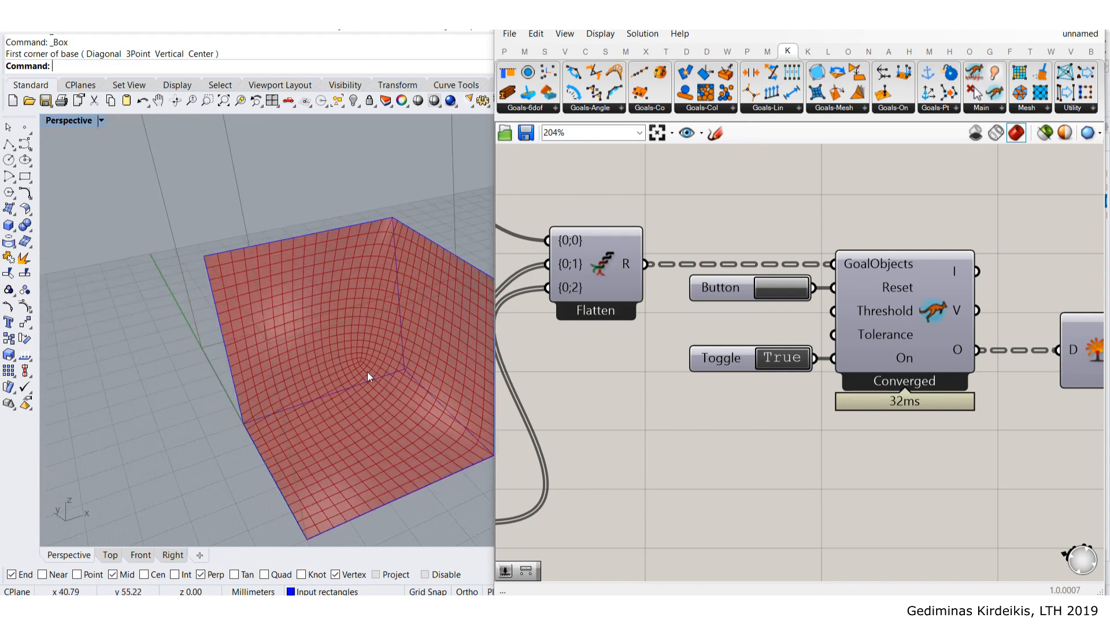
pyautogui.scroll(-10, 367, 305)
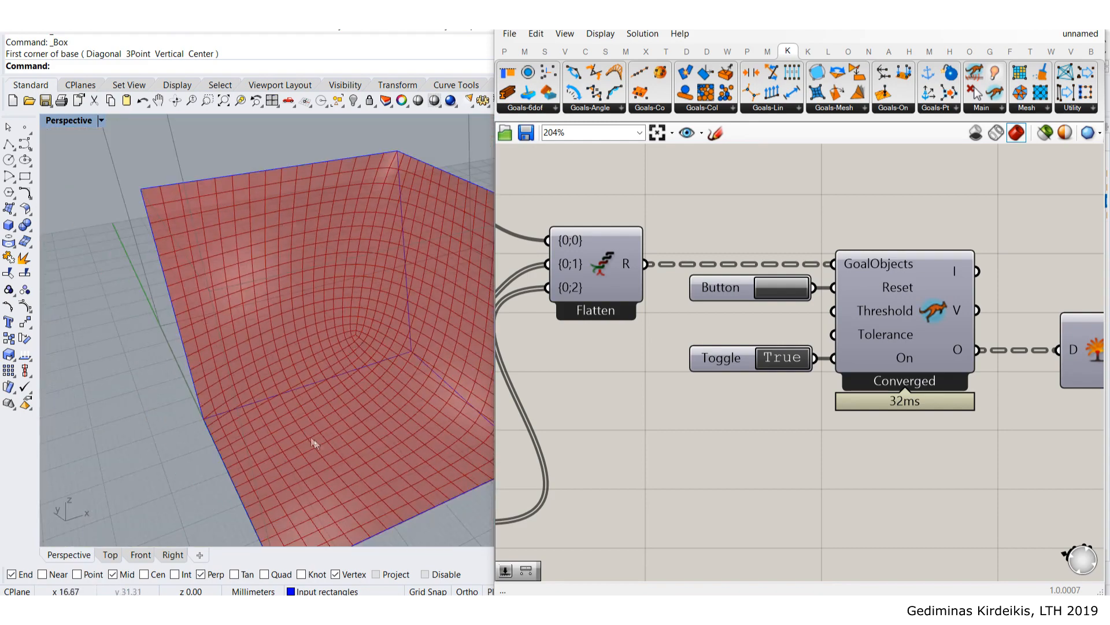
pyautogui.scroll(-10, 243, 269)
pyautogui.moveTo(390, 370); pyautogui.dragTo(308, 303, button='right')
pyautogui.scroll(5, 308, 303)
pyautogui.scroll(-4, 745, 293)
# - Select the relaxed mesh's boundary curve from a lower three-quarter view
pyautogui.moveTo(1046, 315); pyautogui.dragTo(1009, 384, button='right')
pyautogui.moveTo(418, 282); pyautogui.dragTo(326, 307, button='right')
pyautogui.scroll(-6, 393, 308)
pyautogui.scroll(5, 268, 330)
pyautogui.moveTo(270, 329); pyautogui.dragTo(342, 242, button='right')
pyautogui.click(370, 311)
# - Move the boundary rectangle from its inner corner to the box's lower-left corner
pyautogui.moveTo(359, 293); pyautogui.dragTo(376, 264, button='right')
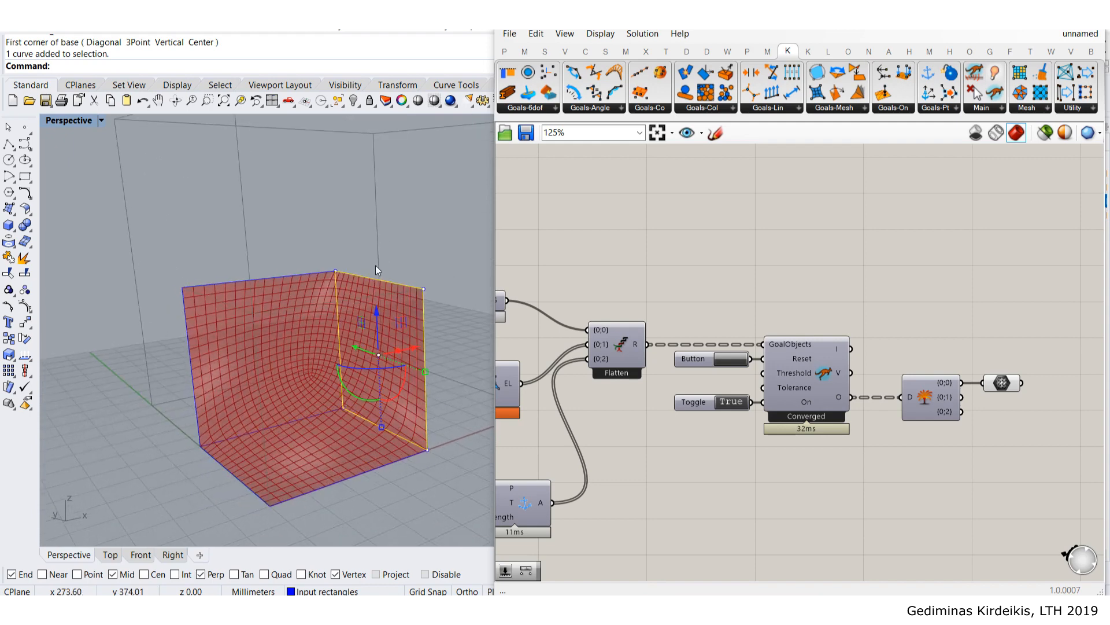
pyautogui.write('m')
pyautogui.press('Return')
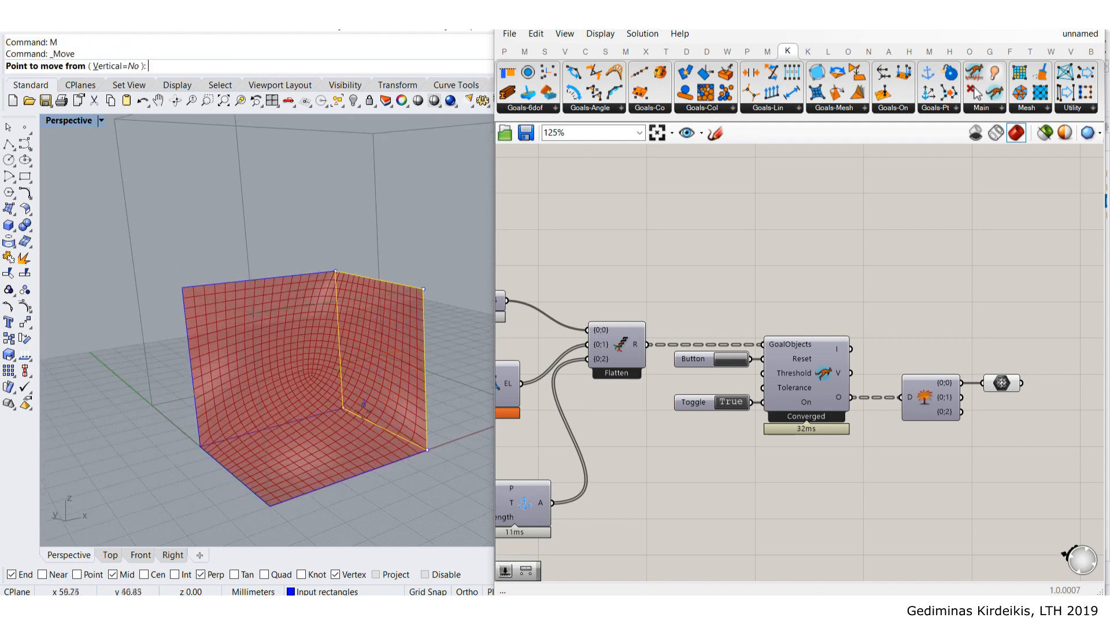
pyautogui.click(343, 408)
pyautogui.click(200, 445)
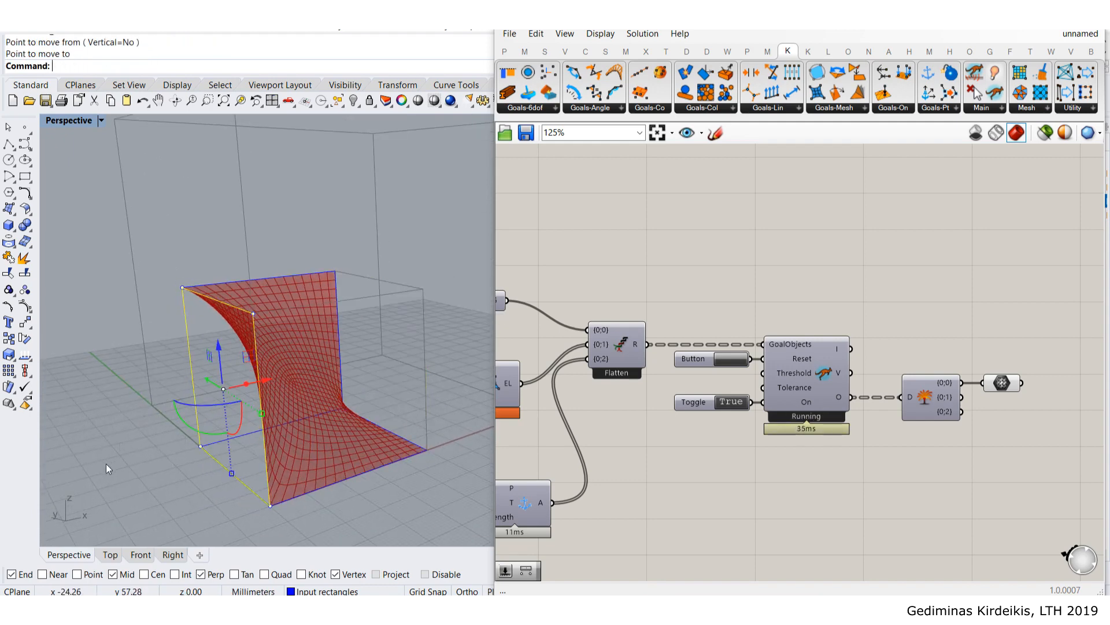
pyautogui.moveTo(200, 418); pyautogui.dragTo(241, 244, button='right')
pyautogui.click(272, 228)
pyautogui.write('m')
pyautogui.press('Return')
pyautogui.click(256, 373)
pyautogui.click(184, 492)
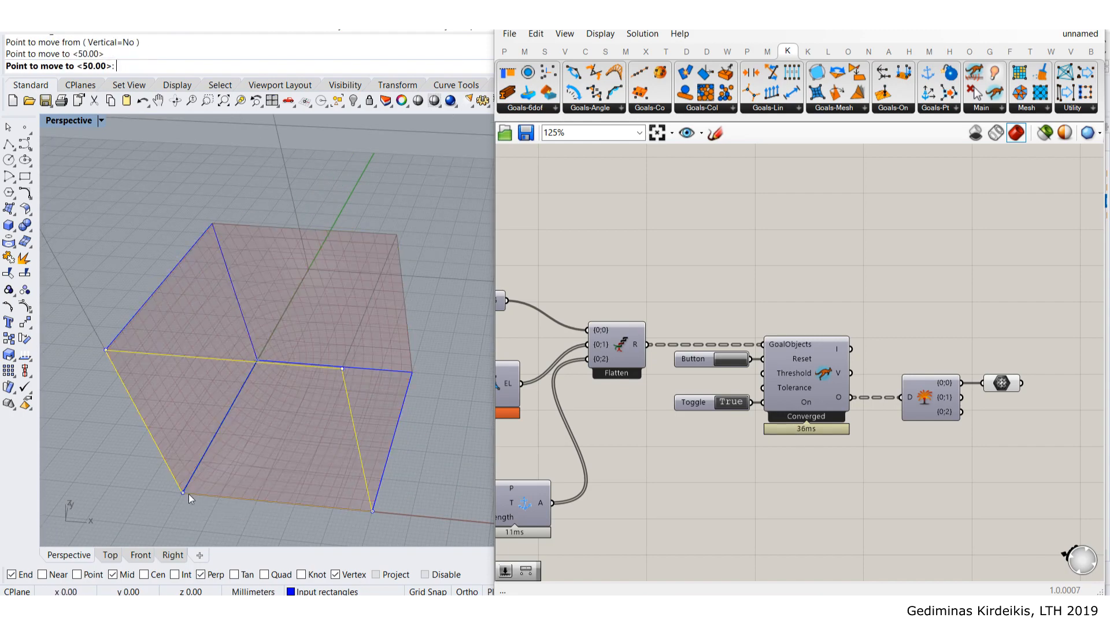
pyautogui.click(348, 270)
# - Move one rectangle corner point by 50 so the mesh twists into a saddle
pyautogui.moveTo(362, 277); pyautogui.dragTo(309, 322, button='right')
pyautogui.scroll(2, 286, 360)
pyautogui.click(314, 331)
pyautogui.click(338, 335)
pyautogui.moveTo(425, 343); pyautogui.dragTo(251, 342, button='right')
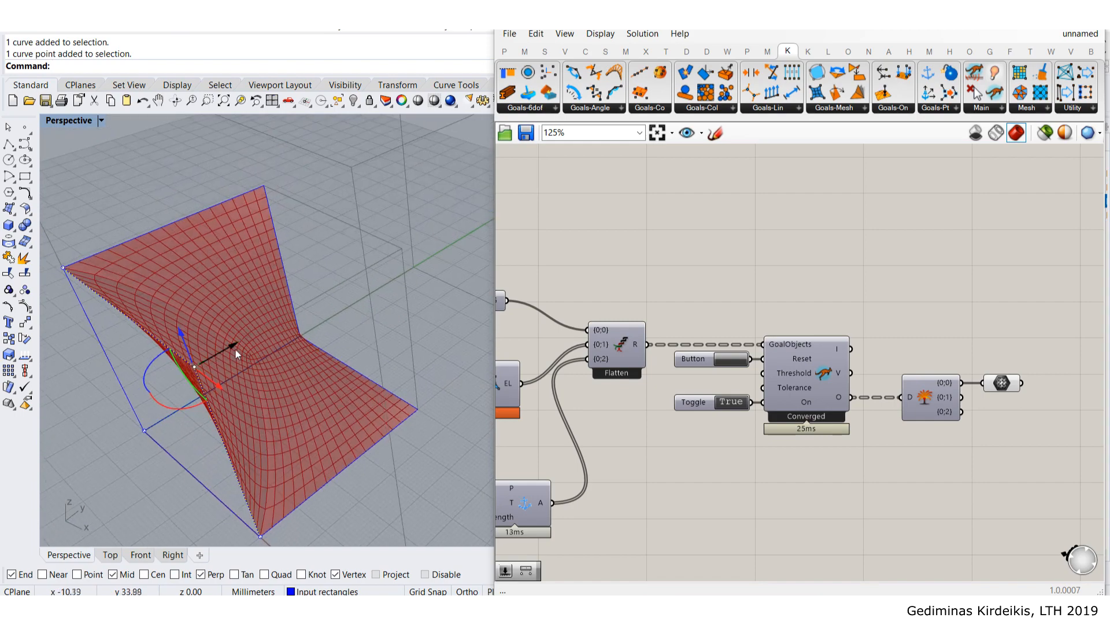
pyautogui.click(231, 349)
pyautogui.write('50')
pyautogui.press('Return')
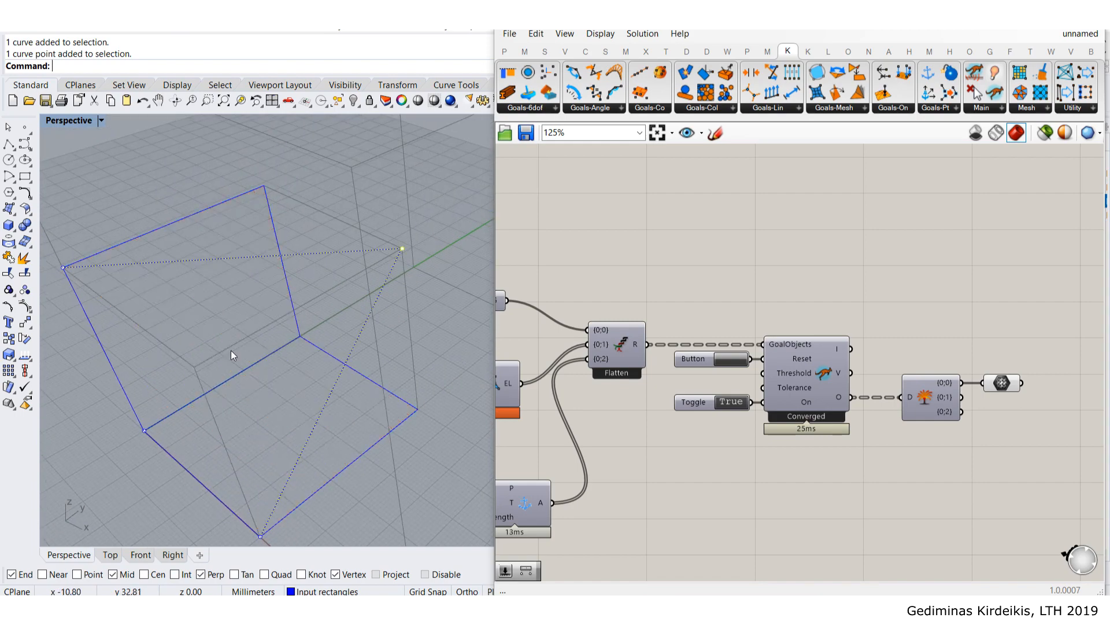
pyautogui.moveTo(421, 341); pyautogui.dragTo(455, 279, button='right')
pyautogui.moveTo(278, 287); pyautogui.dragTo(204, 357, button='right')
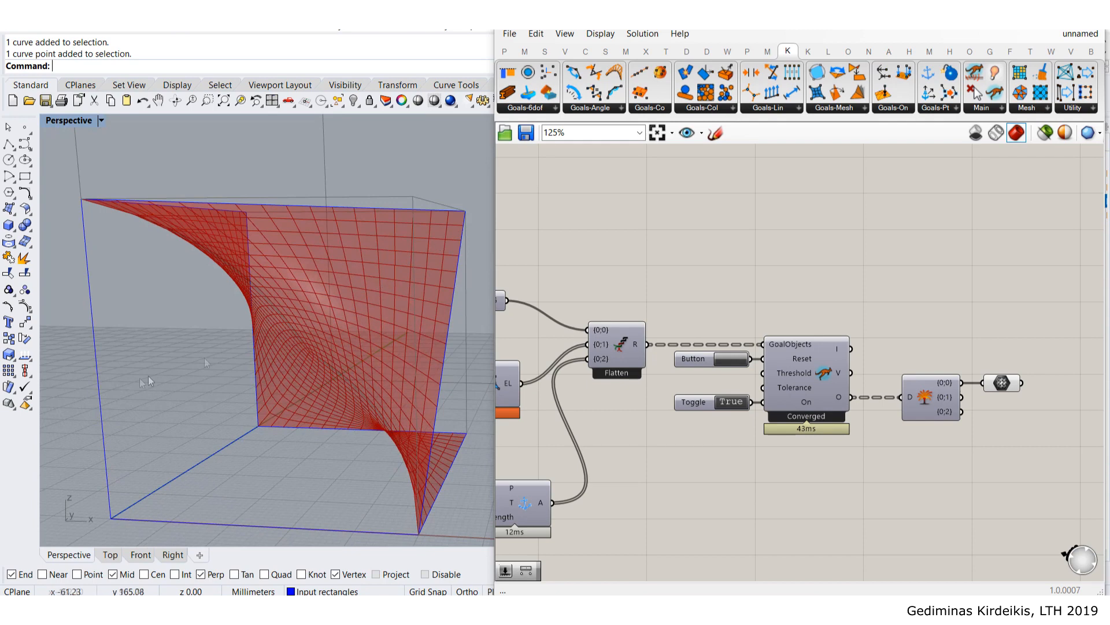
pyautogui.scroll(4, 730, 381)
pyautogui.moveTo(248, 301); pyautogui.dragTo(165, 282, button='right')
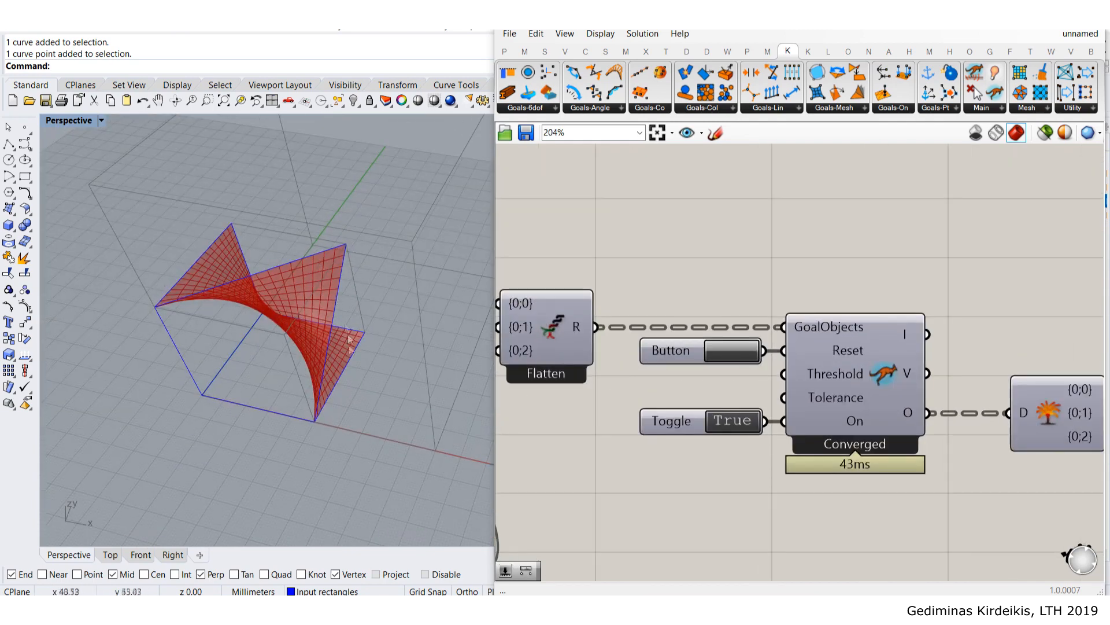
# - Drag the V Count slider up to 33 for a denser mesh grid
pyautogui.scroll(-9, 667, 355)
pyautogui.moveTo(522, 379); pyautogui.dragTo(880, 354, button='right')
pyautogui.scroll(6, 659, 325)
pyautogui.scroll(4, 723, 336)
pyautogui.moveTo(322, 278); pyautogui.dragTo(245, 374, button='right')
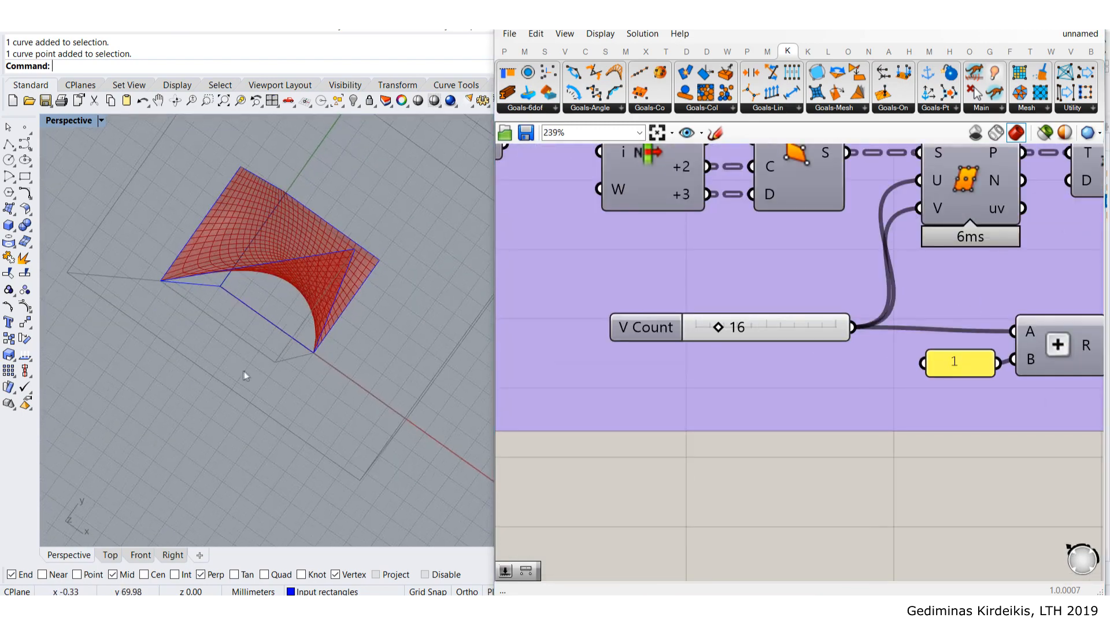
pyautogui.scroll(8, 320, 226)
pyautogui.scroll(-10, 319, 225)
pyautogui.scroll(8, 724, 335)
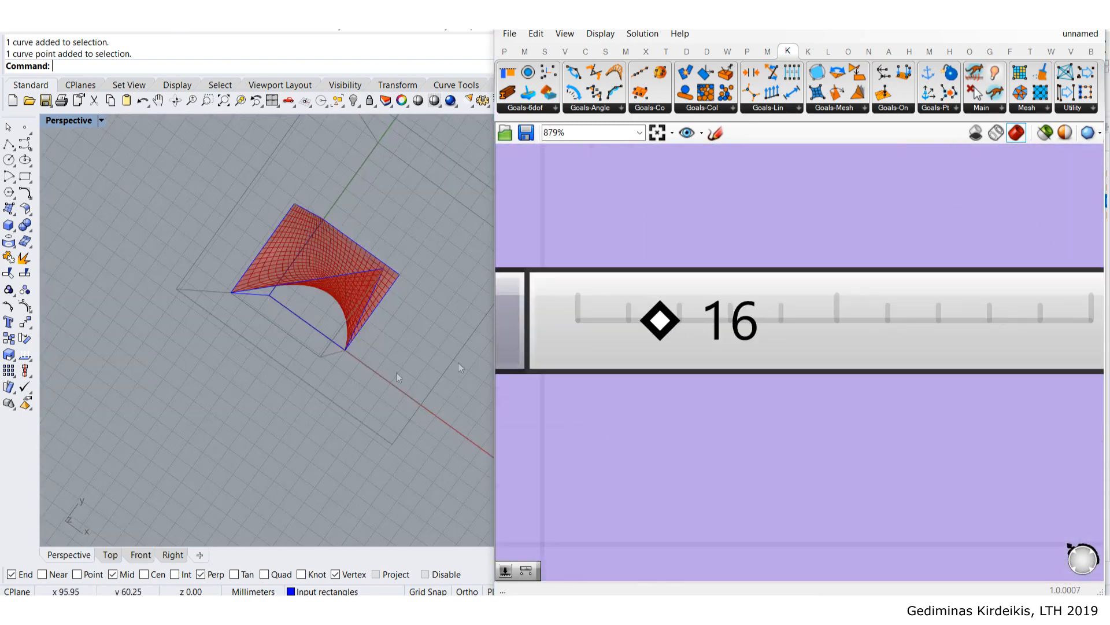
pyautogui.scroll(5, 458, 362)
pyautogui.moveTo(660, 332); pyautogui.dragTo(719, 333)
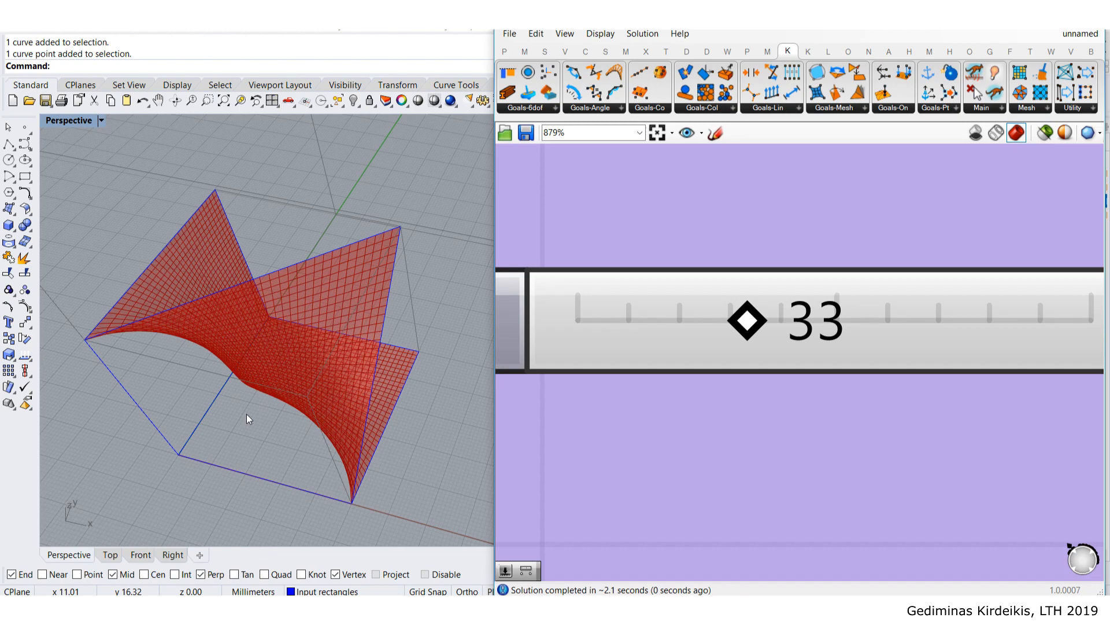
pyautogui.moveTo(277, 304); pyautogui.dragTo(274, 280, button='right')
# - Enter 11 as the V Count value for a coarser relaxed grid
pyautogui.scroll(-5, 266, 275)
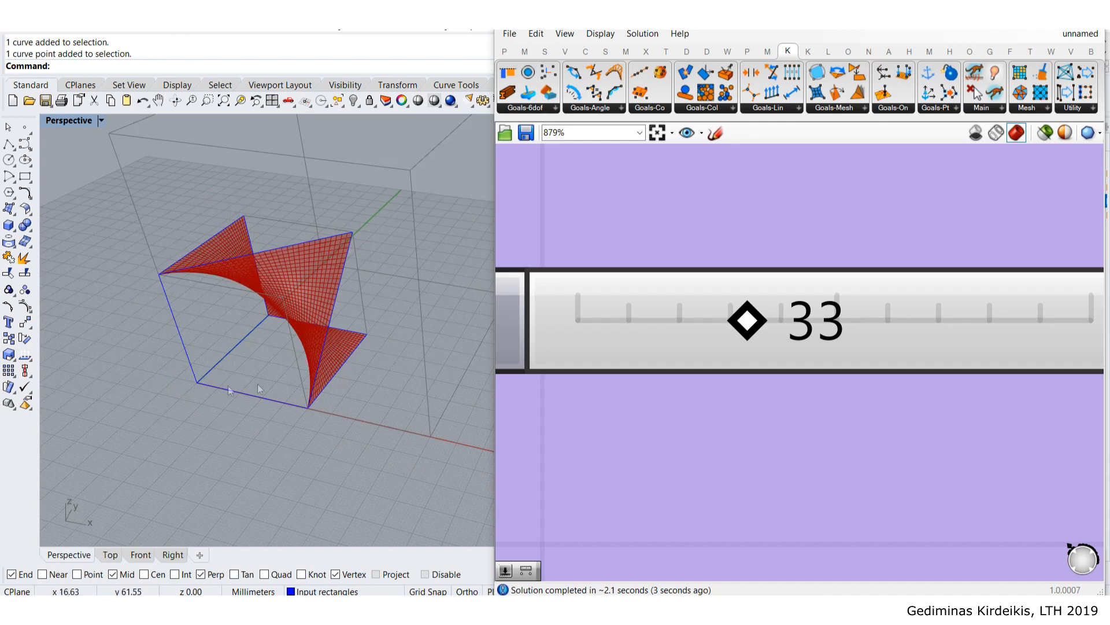
pyautogui.scroll(-5, 714, 356)
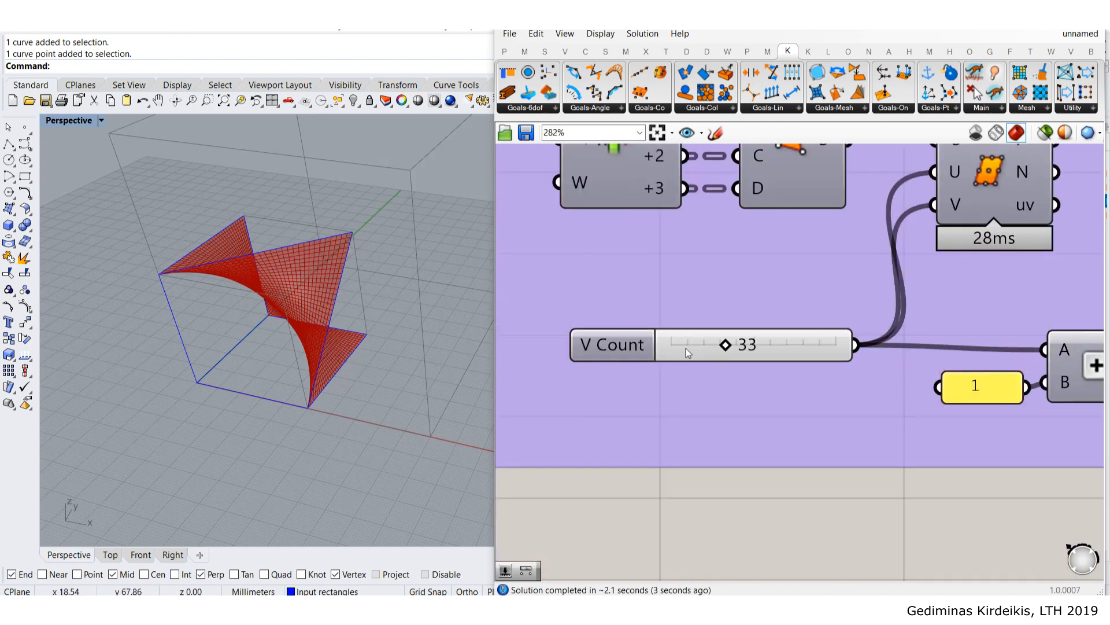
pyautogui.doubleClick(696, 346)
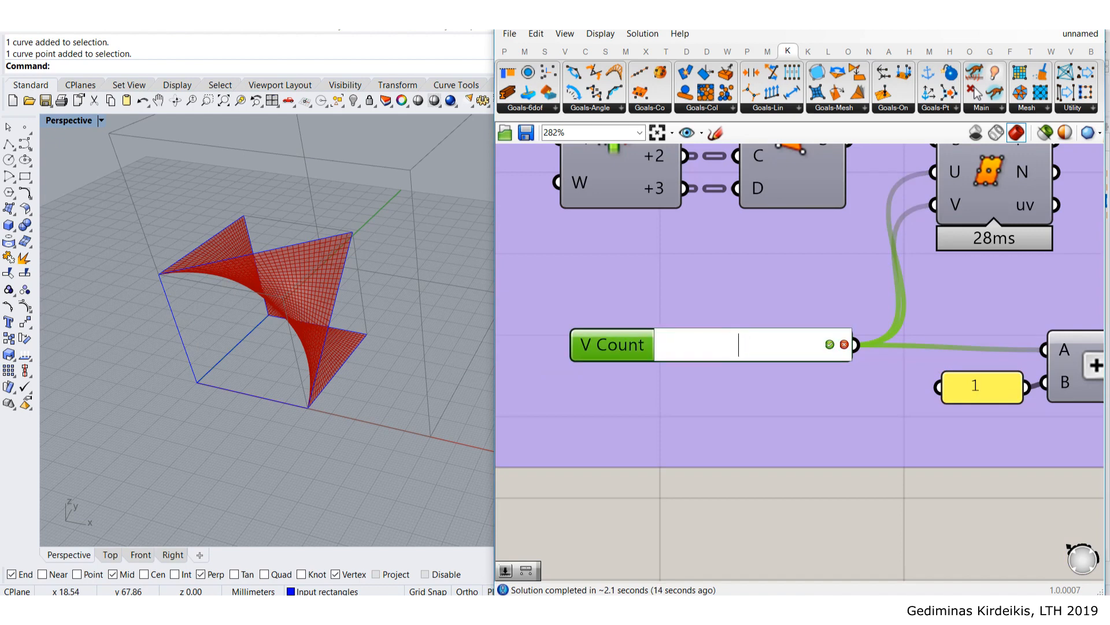
pyautogui.press('Return')
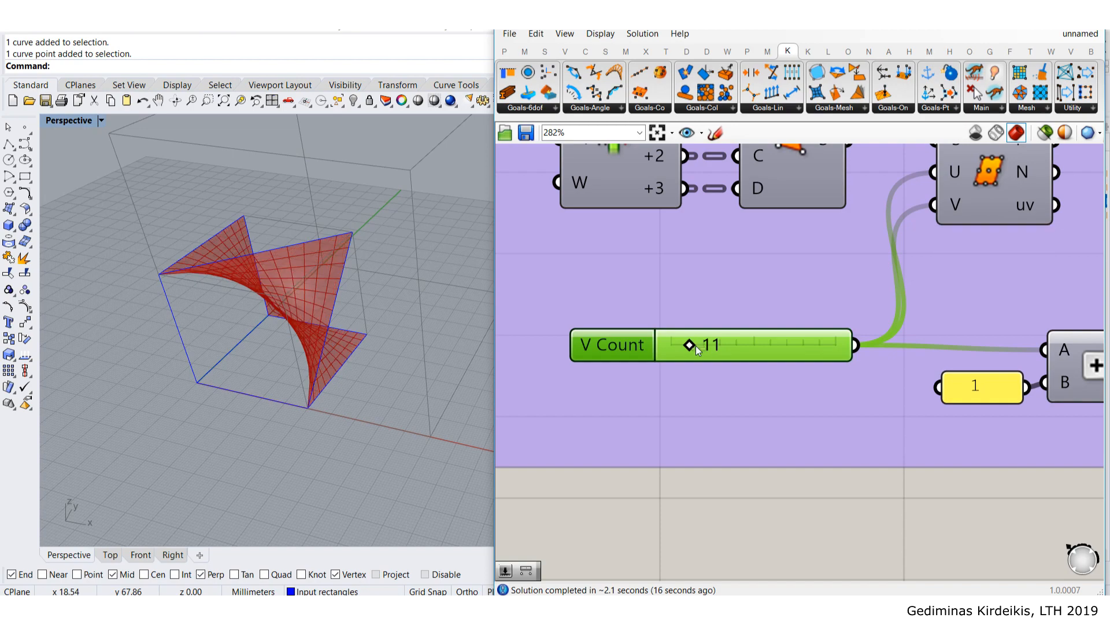
pyautogui.moveTo(314, 305); pyautogui.dragTo(331, 269, button='right')
pyautogui.scroll(4, 276, 300)
pyautogui.scroll(-5, 832, 262)
pyautogui.scroll(-3, 838, 263)
pyautogui.moveTo(931, 266); pyautogui.dragTo(792, 282, button='right')
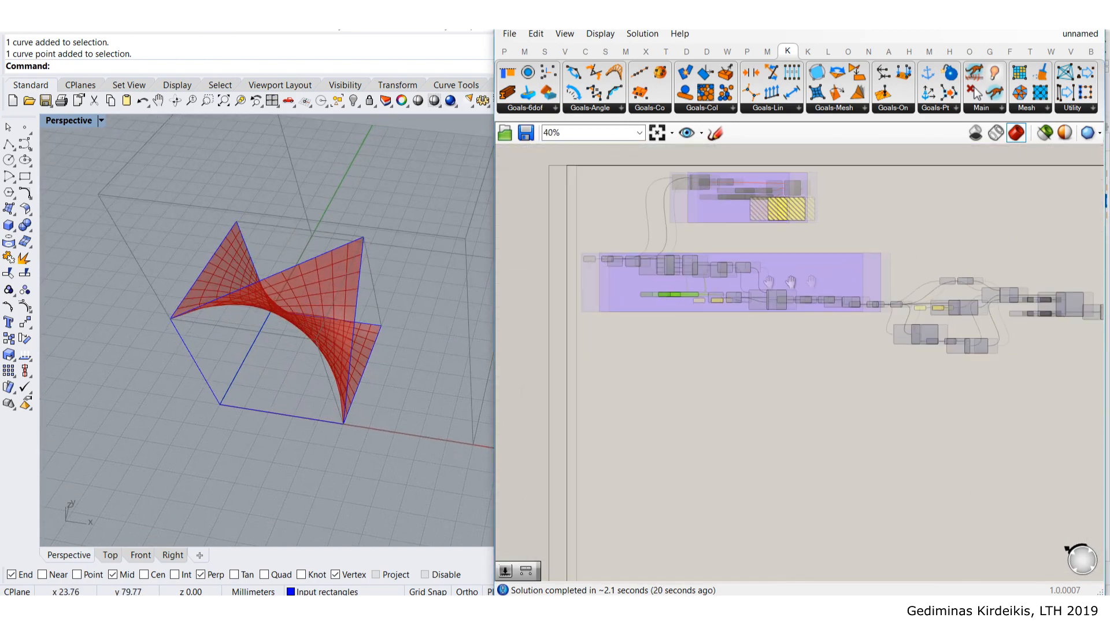
# - Orbit and zoom around the relaxed mesh from a low side view
pyautogui.scroll(4, 1035, 297)
pyautogui.moveTo(1032, 298); pyautogui.dragTo(897, 304, button='right')
pyautogui.scroll(3, 894, 304)
pyautogui.moveTo(307, 362); pyautogui.dragTo(314, 287, button='right')
pyautogui.scroll(5, 322, 266)
pyautogui.scroll(-5, 367, 259)
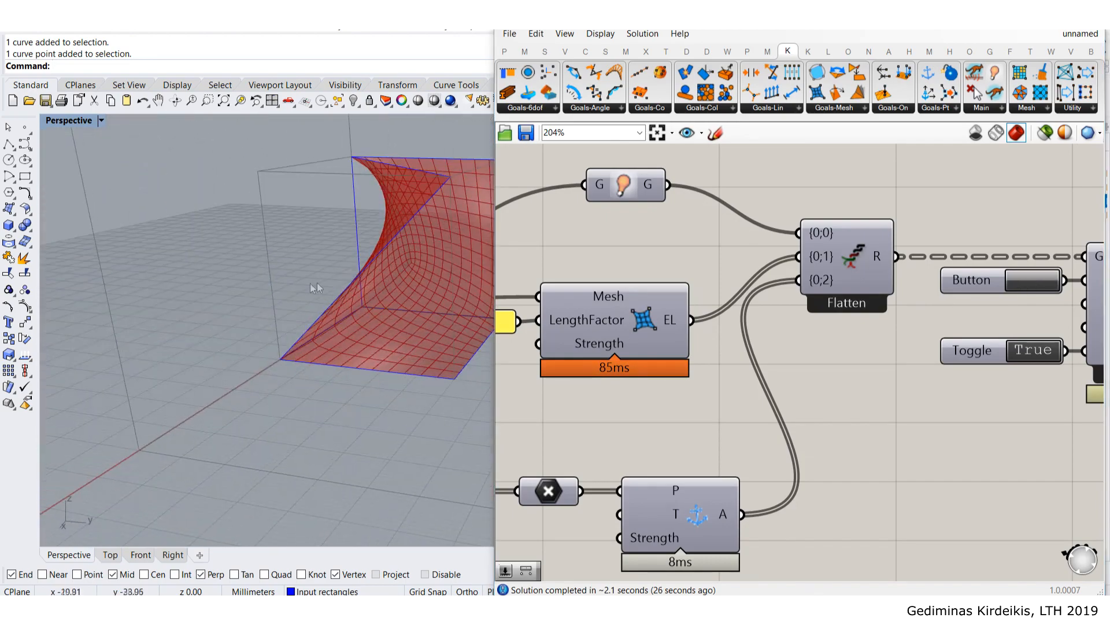
pyautogui.scroll(6, 429, 271)
pyautogui.keyDown('shift'); pyautogui.moveTo(429, 270); pyautogui.dragTo(260, 334, button='right'); pyautogui.keyUp('shift')
pyautogui.scroll(5, 322, 302)
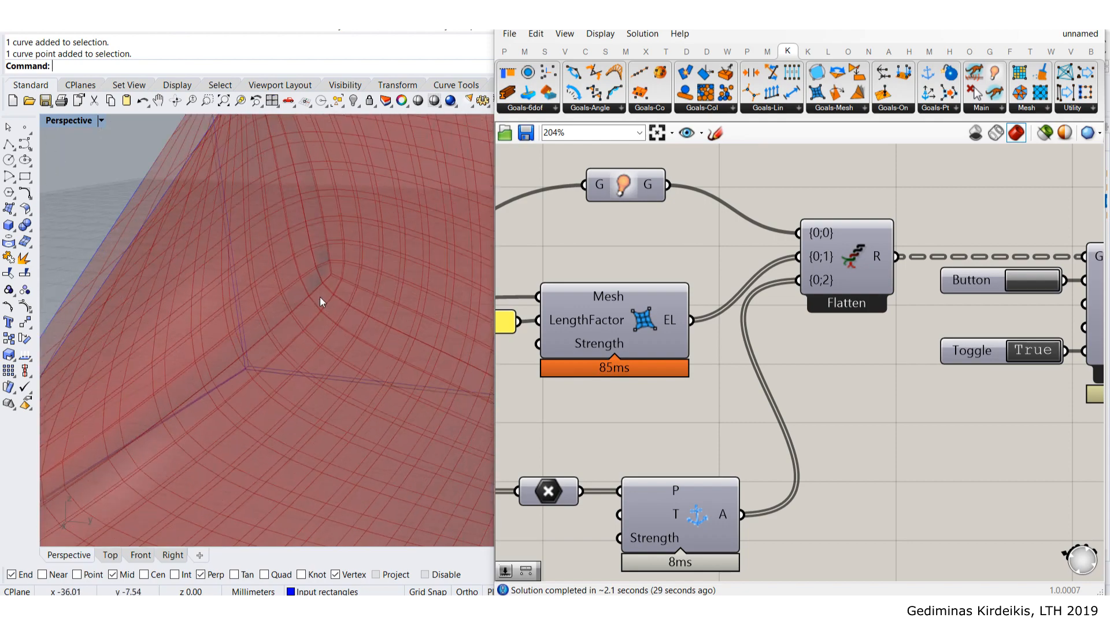
pyautogui.scroll(-4, 335, 242)
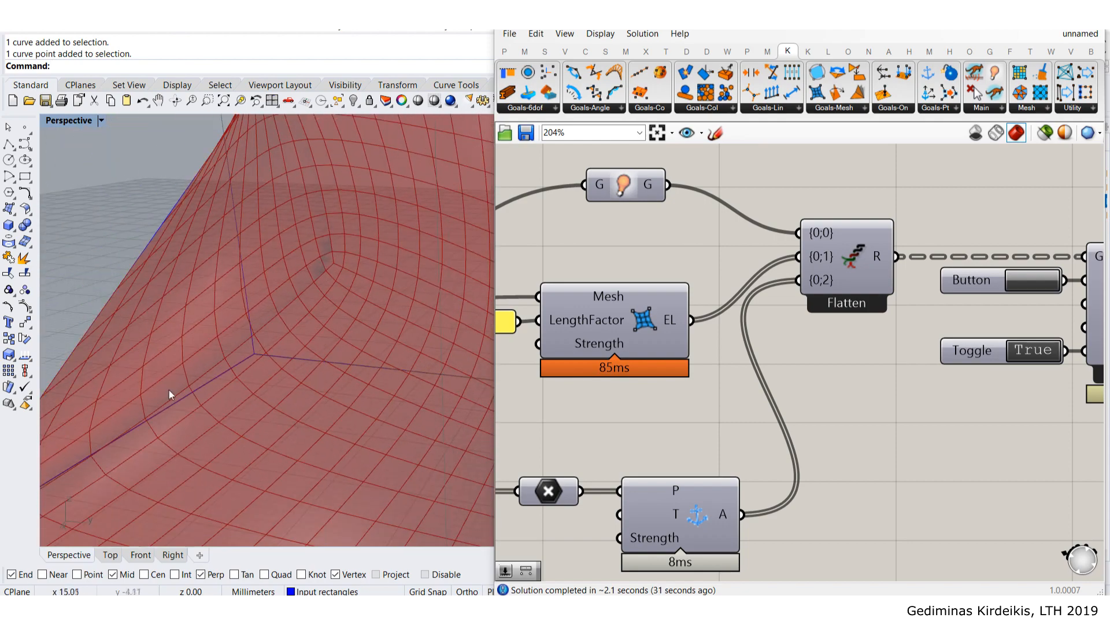
pyautogui.scroll(-4, 133, 397)
pyautogui.scroll(4, 136, 426)
pyautogui.scroll(2, 153, 388)
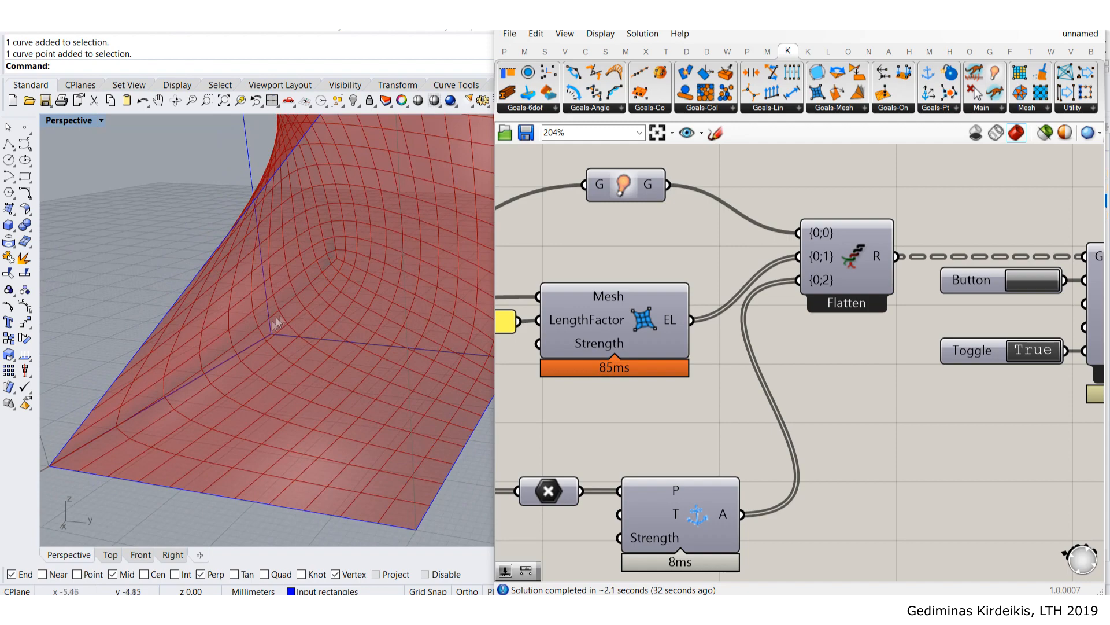
pyautogui.scroll(-6, 829, 277)
# - Select the final Mesh parameter at the chain's end and open its context menu
pyautogui.moveTo(908, 337); pyautogui.dragTo(781, 361, button='right')
pyautogui.scroll(5, 948, 325)
pyautogui.click(946, 330)
pyautogui.rightClick(946, 330)
# - Bake the relaxed mesh into Rhino with default attributes
pyautogui.click(986, 378)
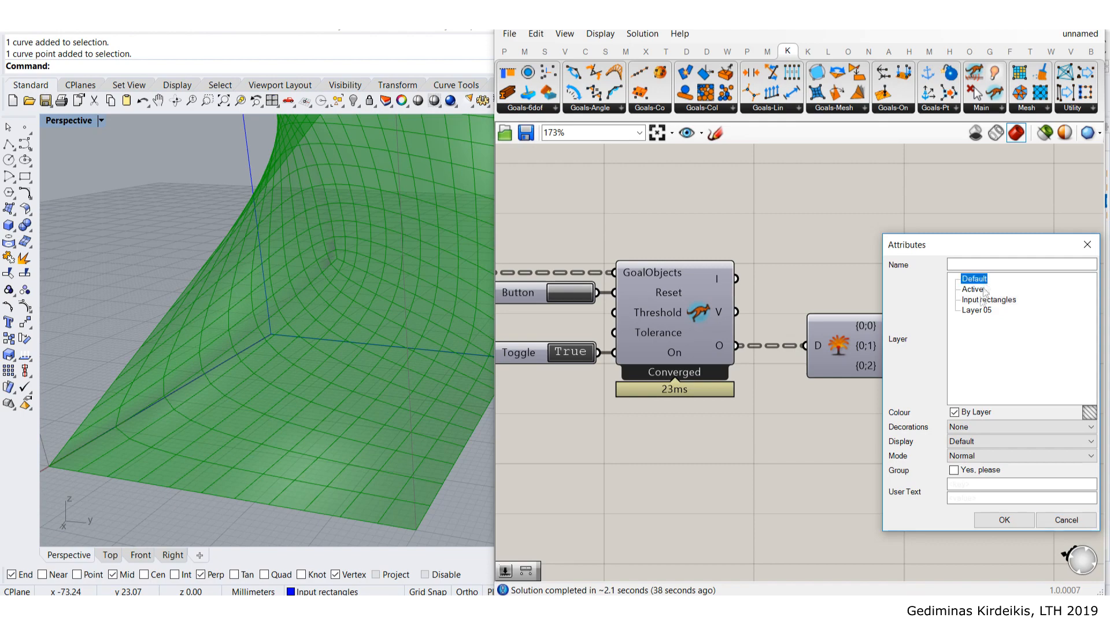
pyautogui.click(1004, 519)
pyautogui.scroll(-6, 391, 408)
pyautogui.moveTo(312, 370); pyautogui.dragTo(437, 257, button='right')
pyautogui.scroll(-3, 433, 259)
# - Slide the baked mesh aside along one axis with the gumball
pyautogui.click(417, 265)
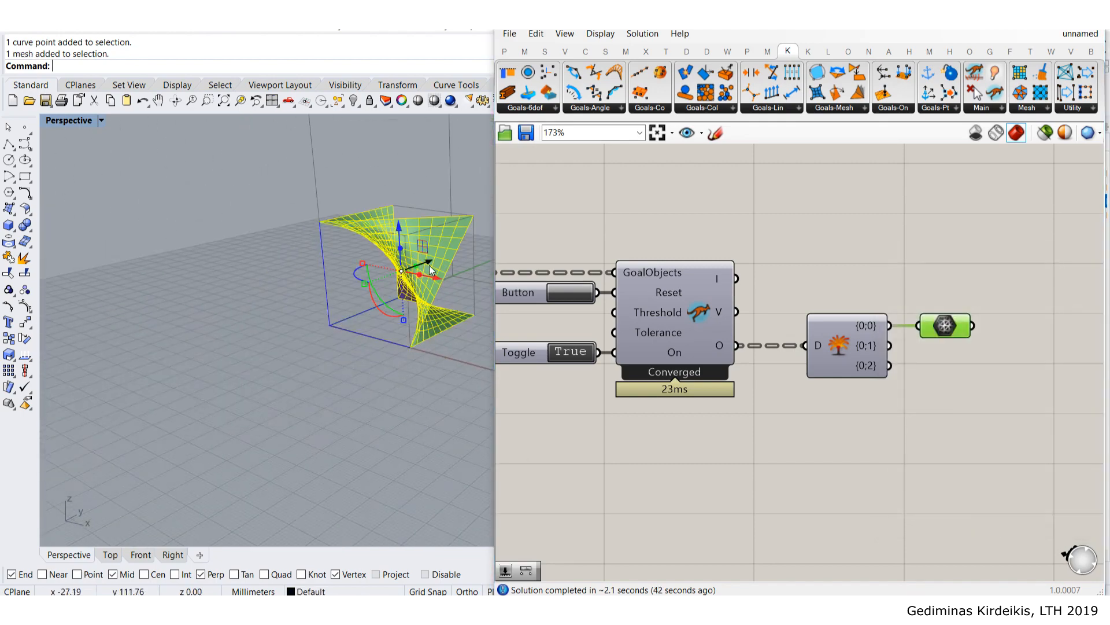
pyautogui.moveTo(429, 263); pyautogui.dragTo(214, 376)
pyautogui.click(262, 404)
pyautogui.moveTo(262, 404); pyautogui.dragTo(268, 327, button='right')
pyautogui.scroll(10, 367, 276)
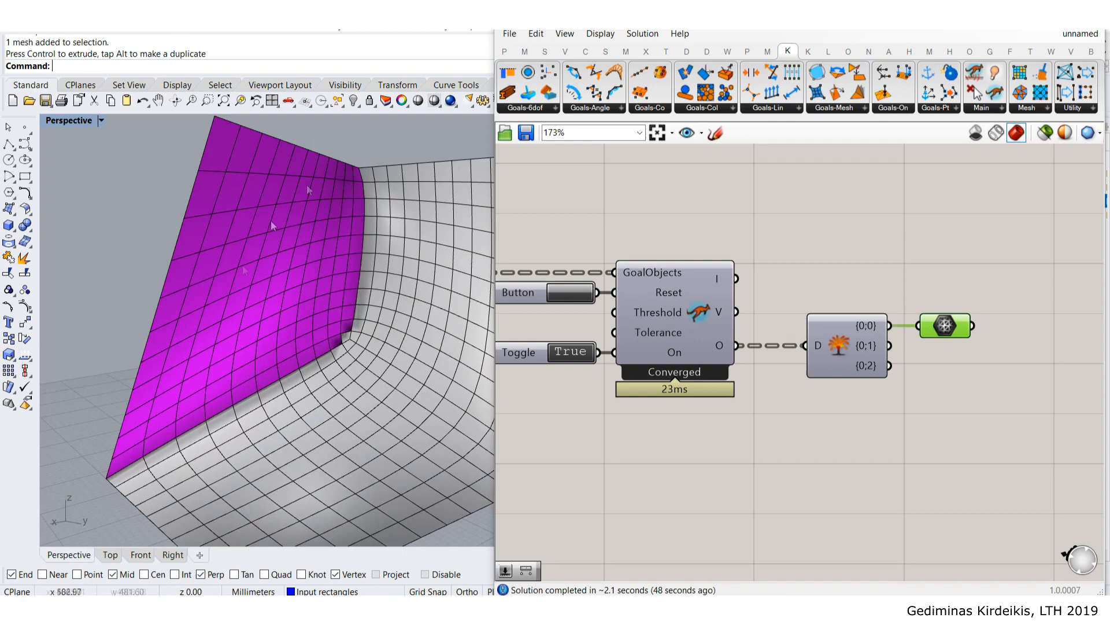
# - Change the shaded display's backface colour from bright magenta to a darker, muted purple
pyautogui.click(1020, 17)
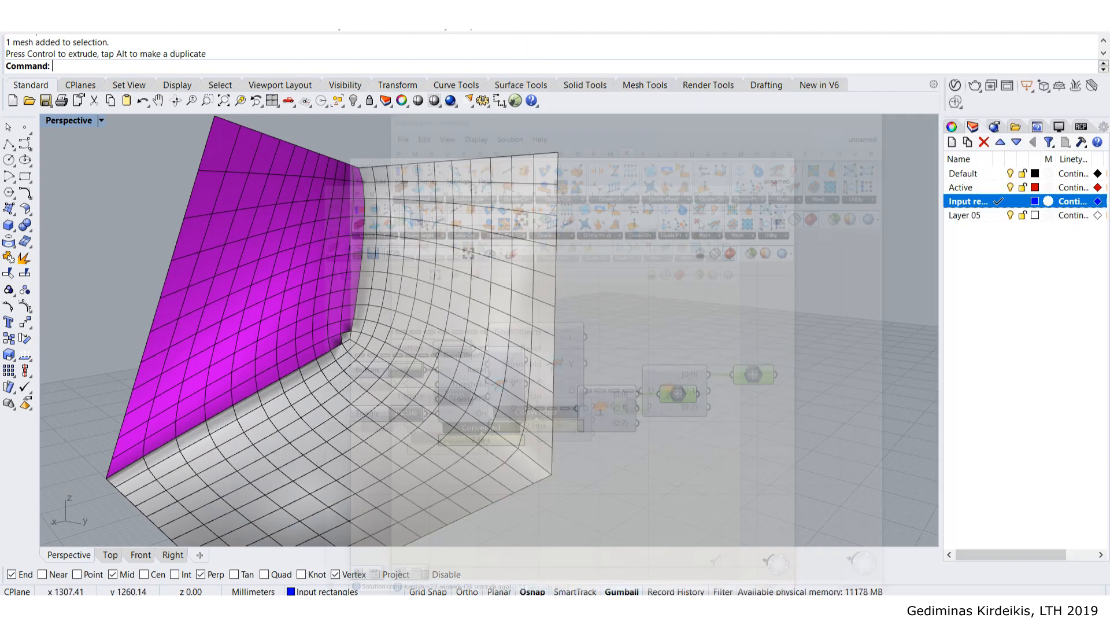
pyautogui.click(1059, 127)
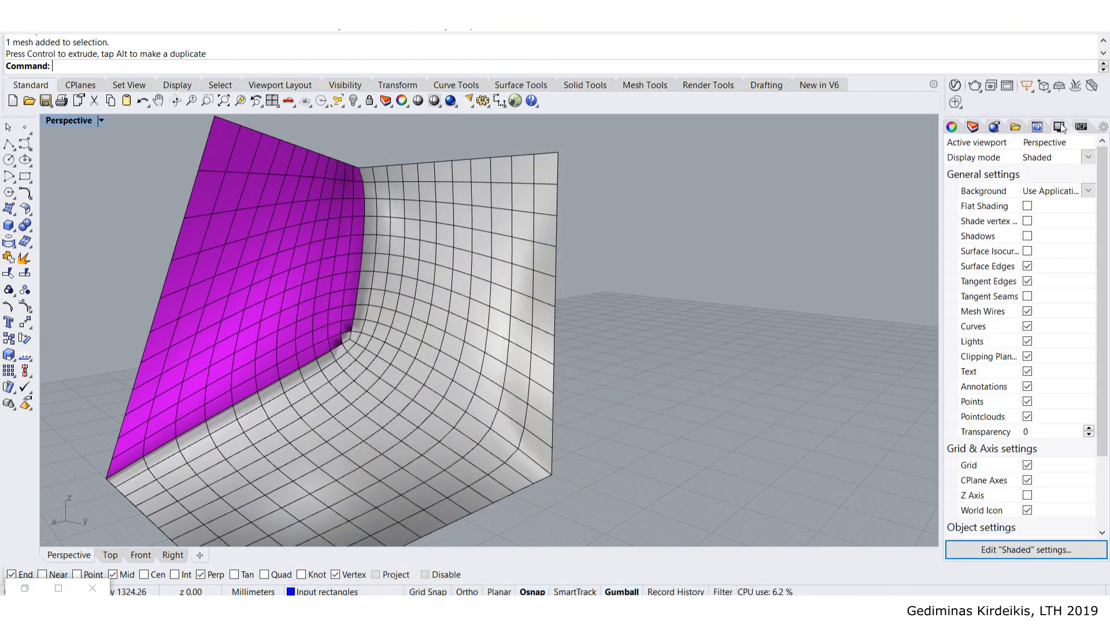
pyautogui.scroll(-2, 1063, 440)
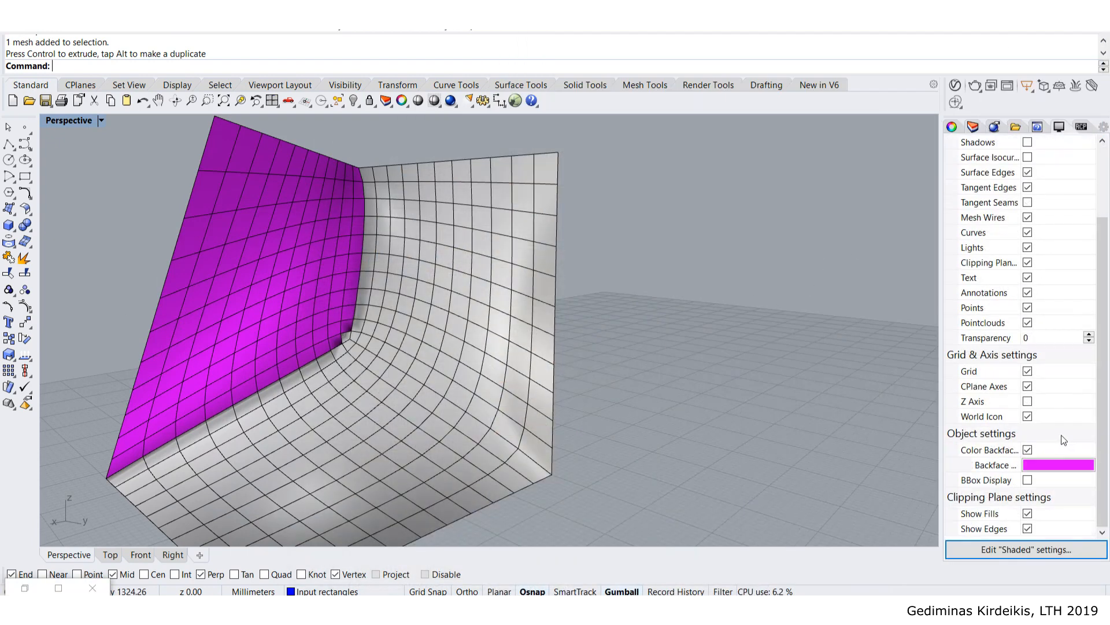
pyautogui.click(1029, 450)
pyautogui.click(1029, 450)
pyautogui.click(1053, 466)
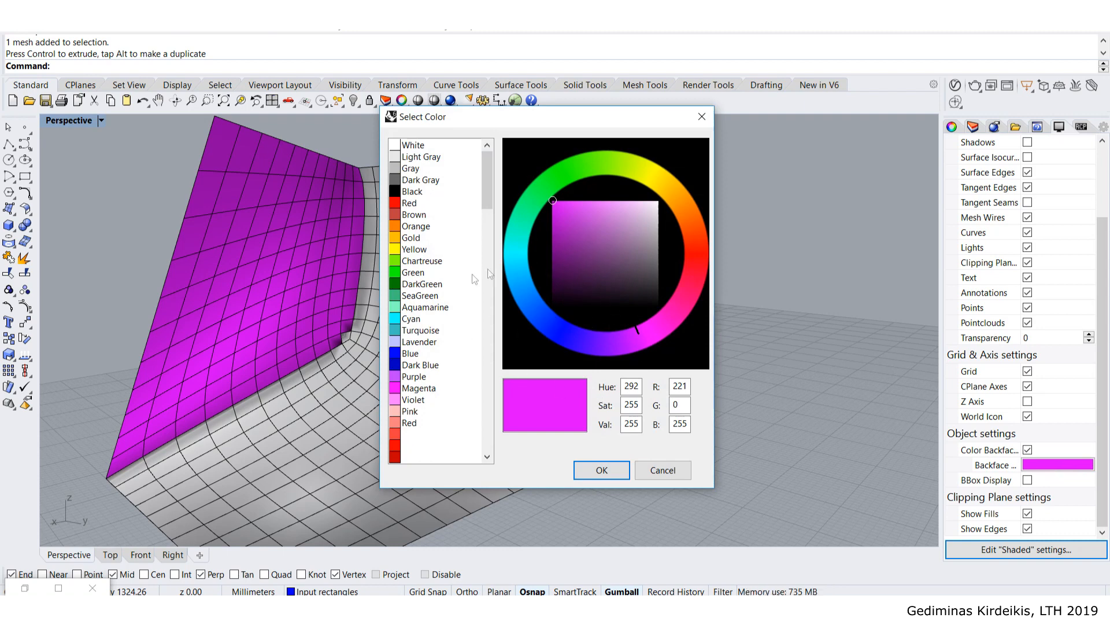
pyautogui.moveTo(556, 241)
pyautogui.mouseDown()
pyautogui.moveTo(583, 236)
pyautogui.moveTo(582, 301)
pyautogui.moveTo(586, 229)
pyautogui.moveTo(652, 229)
pyautogui.moveTo(573, 231)
pyautogui.mouseUp()
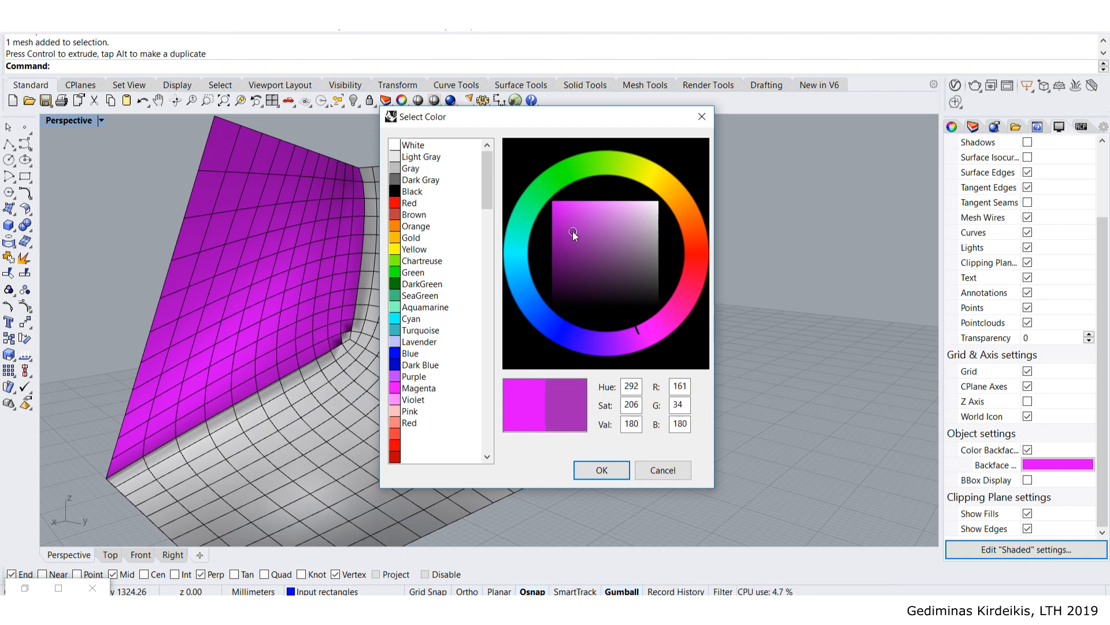
pyautogui.click(602, 470)
pyautogui.moveTo(234, 286); pyautogui.dragTo(437, 303, button='right')
pyautogui.scroll(4, 449, 308)
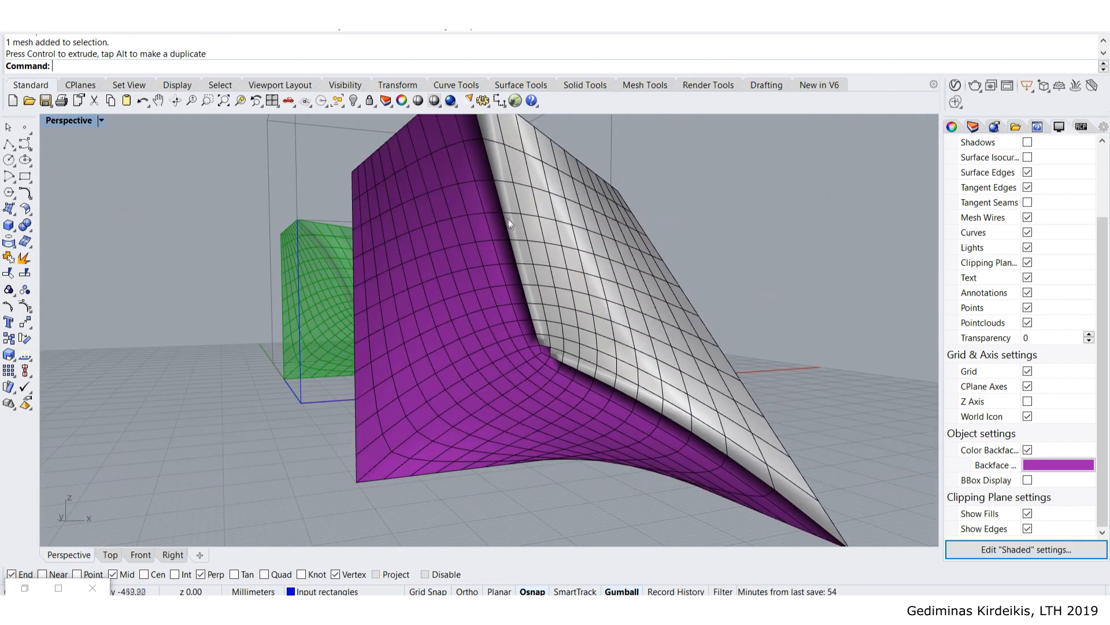
# - Orbit around the baked mesh to inspect its purple backface from several angles
pyautogui.moveTo(508, 220); pyautogui.dragTo(443, 249, button='right')
pyautogui.scroll(-4, 443, 249)
pyautogui.moveTo(418, 284); pyautogui.dragTo(511, 191, button='right')
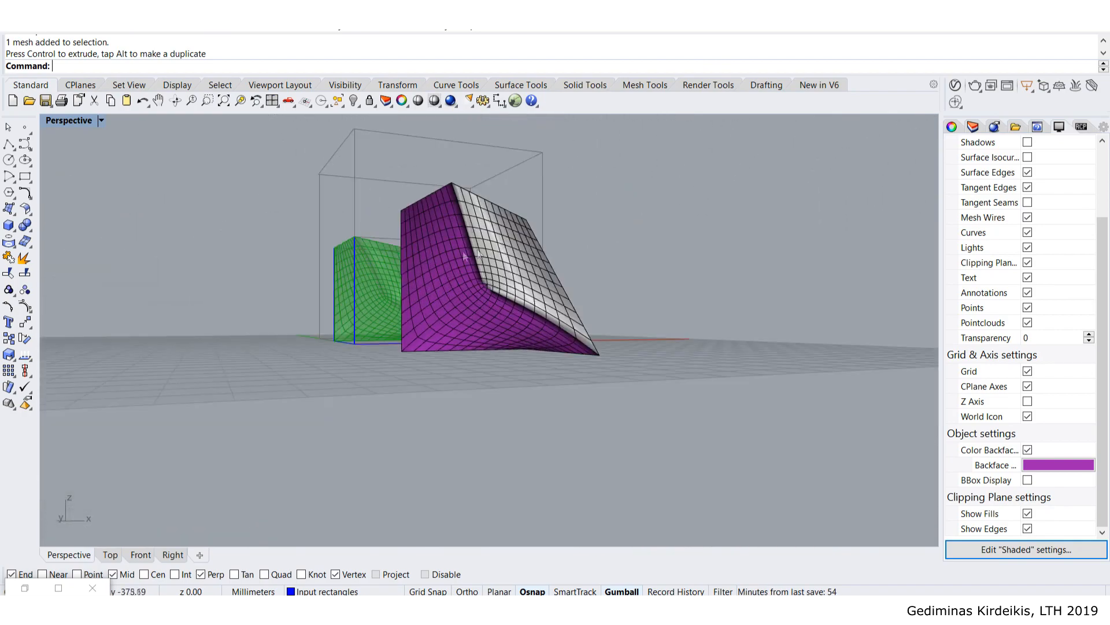
pyautogui.scroll(4, 511, 191)
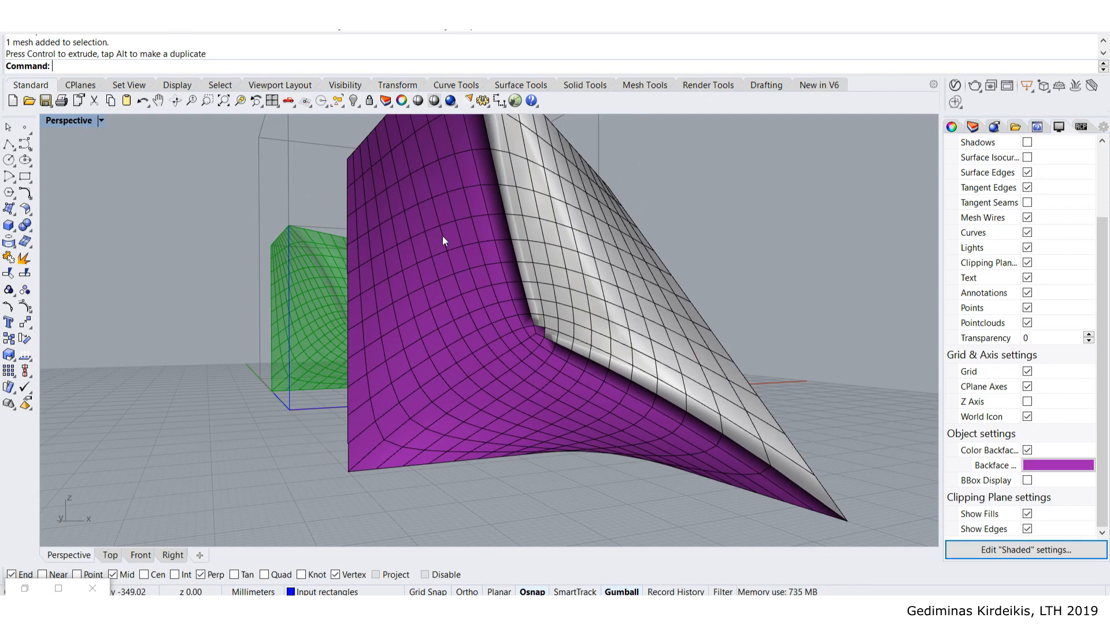
pyautogui.moveTo(453, 235); pyautogui.dragTo(383, 399, button='right')
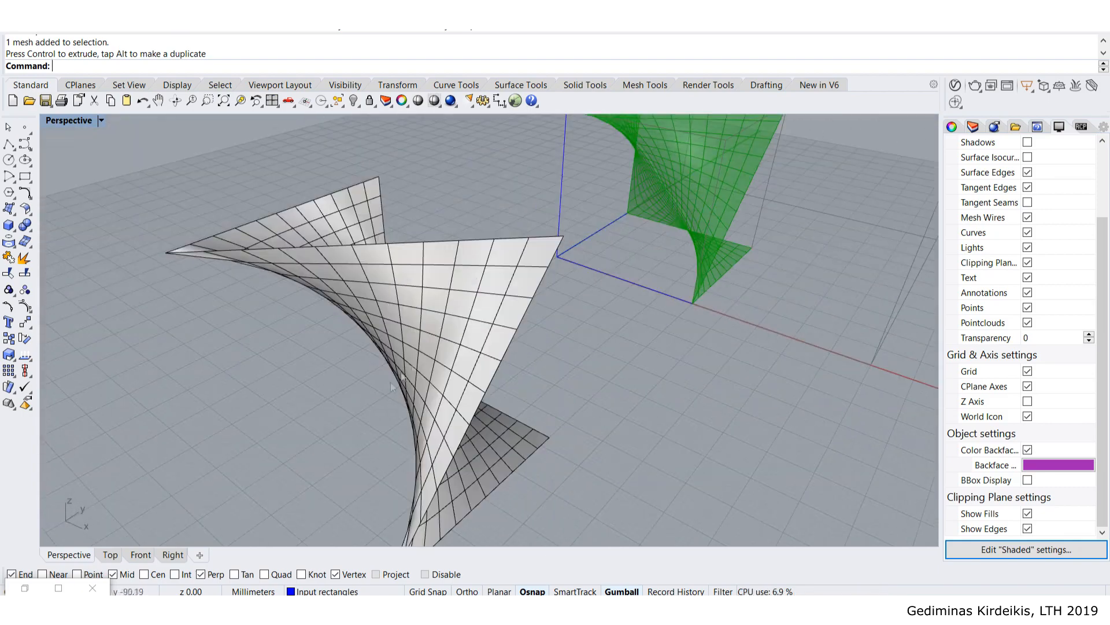
pyautogui.click(426, 360)
pyautogui.moveTo(442, 350); pyautogui.dragTo(413, 405, button='right')
pyautogui.scroll(6, 209, 238)
pyautogui.click(144, 214)
pyautogui.moveTo(137, 240); pyautogui.dragTo(371, 318, button='right')
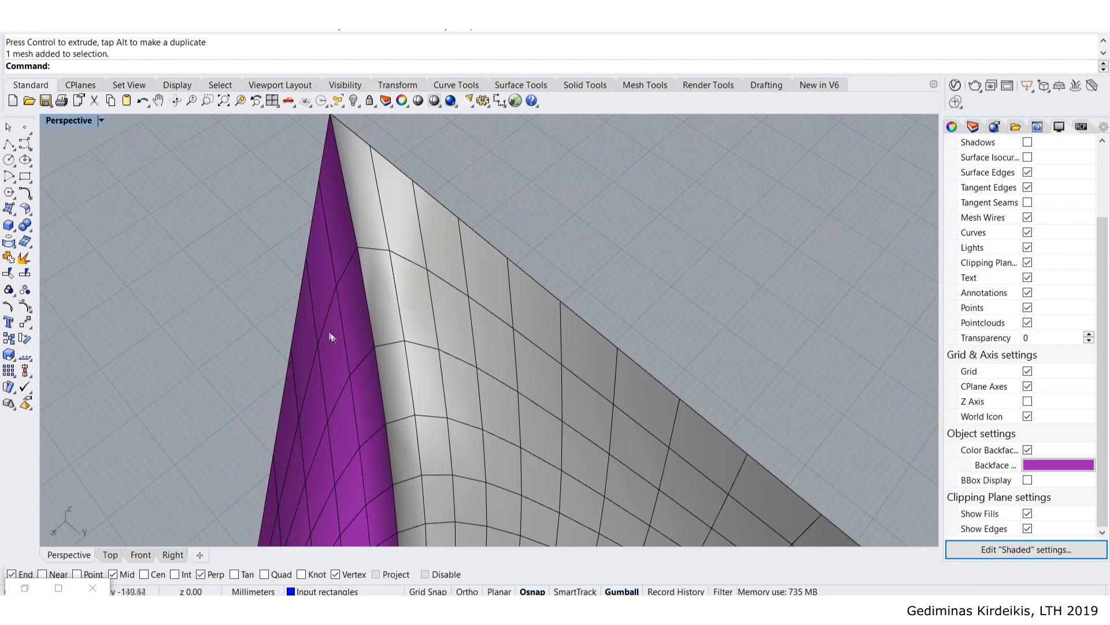
pyautogui.moveTo(299, 356); pyautogui.dragTo(291, 405, button='right')
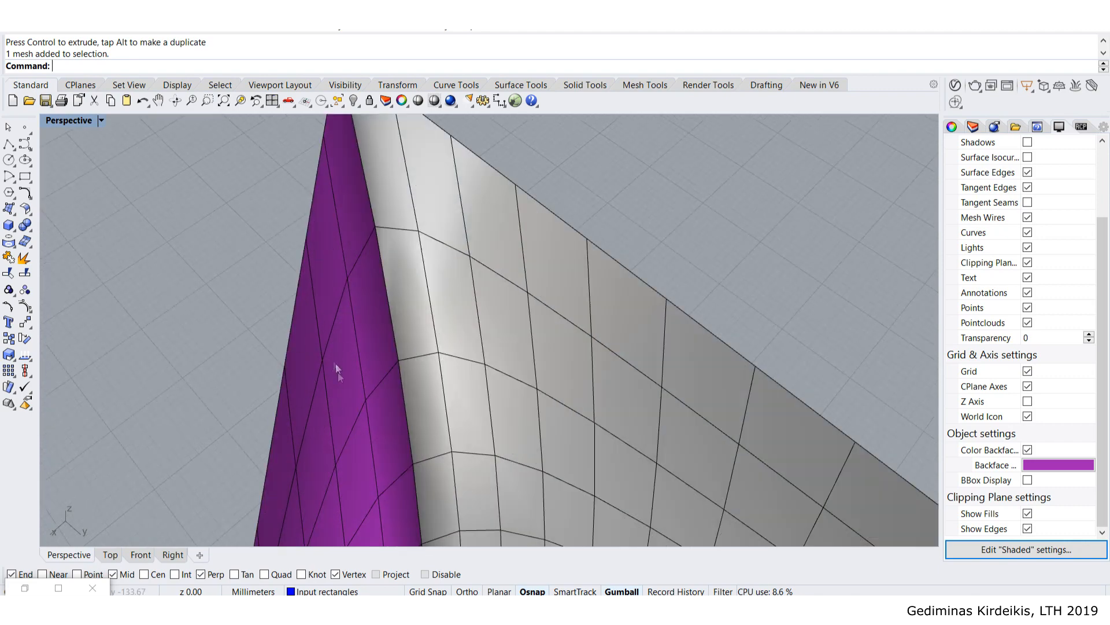
pyautogui.scroll(-3, 311, 378)
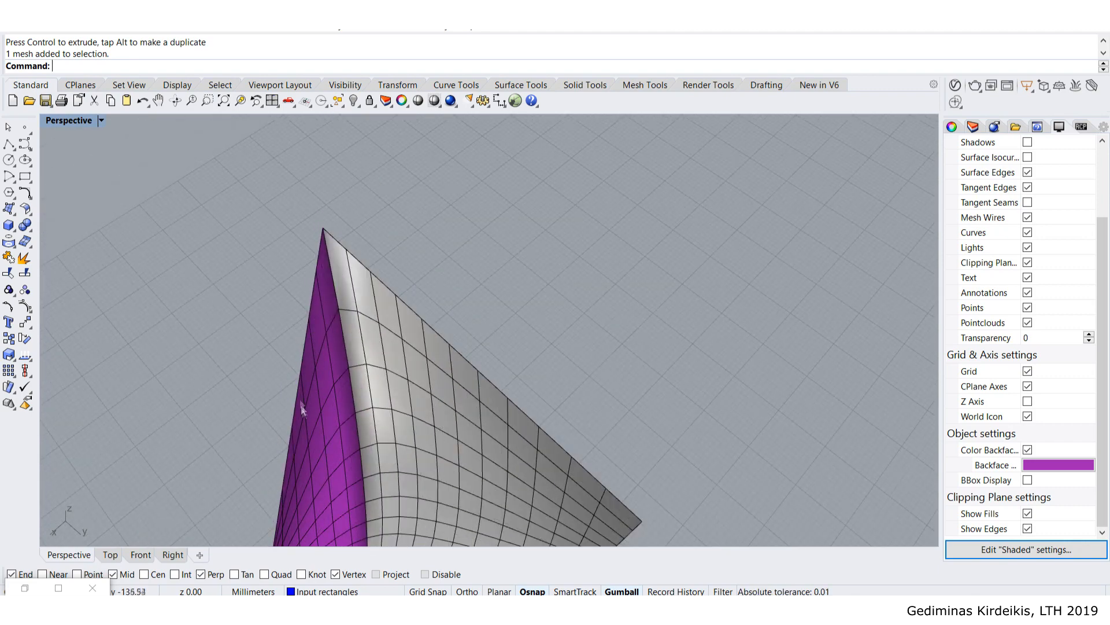
# - Delete the purple-backed baked mesh and centre the view on the green preview
pyautogui.click(359, 411)
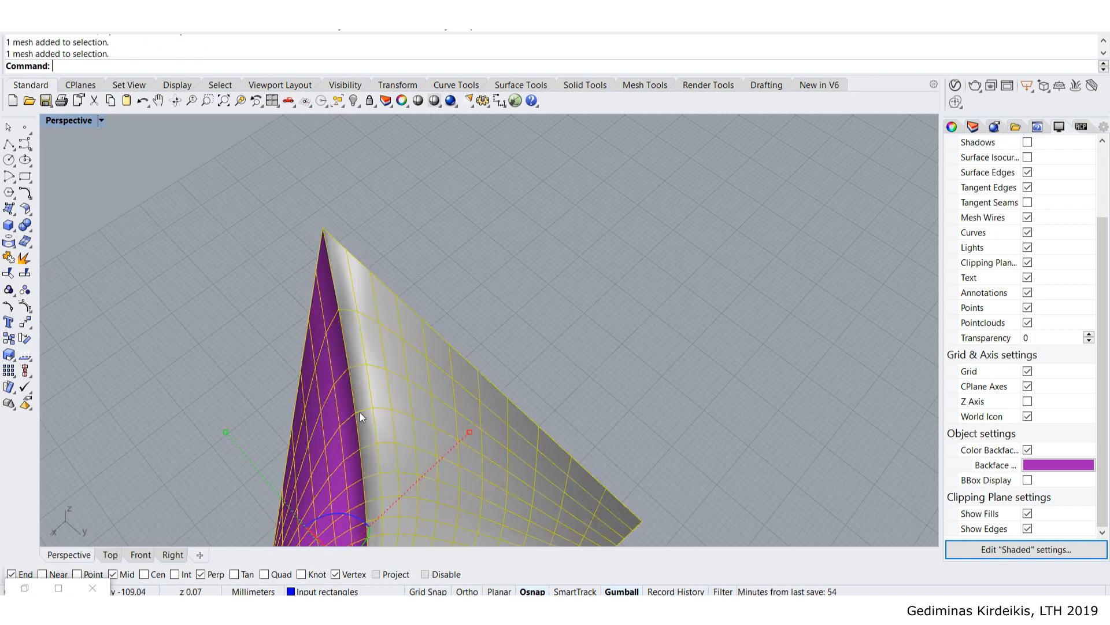
pyautogui.press('Delete')
pyautogui.moveTo(438, 418); pyautogui.dragTo(580, 364, button='right')
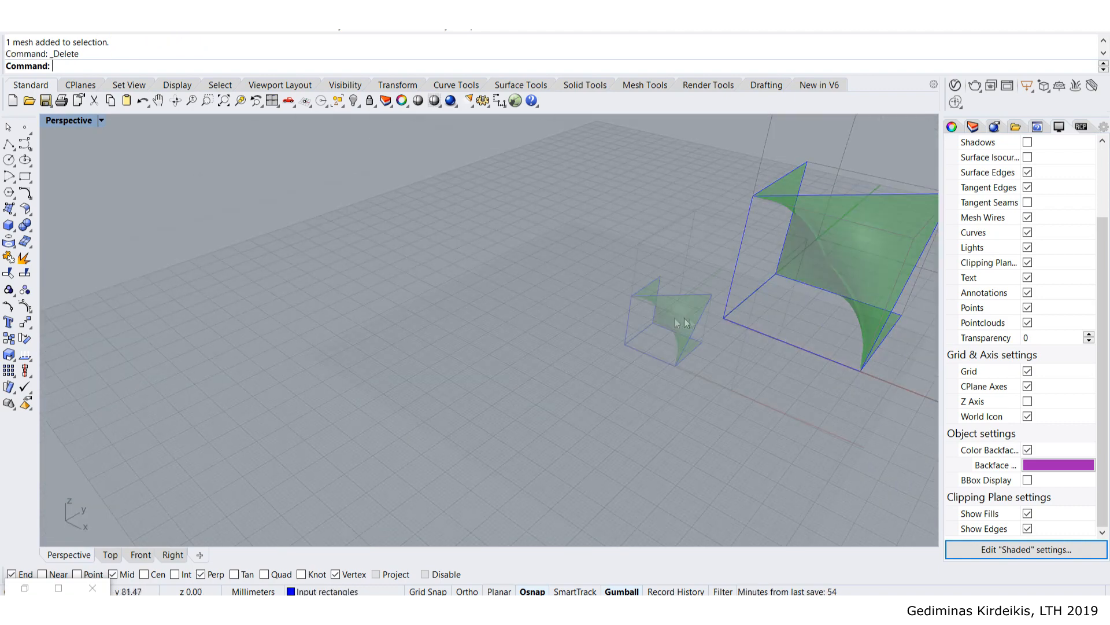
pyautogui.keyDown('shift'); pyautogui.moveTo(690, 318); pyautogui.dragTo(382, 358, button='right'); pyautogui.keyUp('shift')
pyautogui.scroll(-6, 399, 335)
pyautogui.scroll(10, 449, 315)
pyautogui.moveTo(518, 325); pyautogui.dragTo(386, 337, button='right')
pyautogui.scroll(-1, 393, 335)
pyautogui.keyDown('shift'); pyautogui.moveTo(622, 386); pyautogui.dragTo(480, 309, button='right'); pyautogui.keyUp('shift')
pyautogui.scroll(-2, 462, 324)
# - Add a Mesh UnifyNormals component and feed the relaxed mesh into it
pyautogui.click(26, 588)
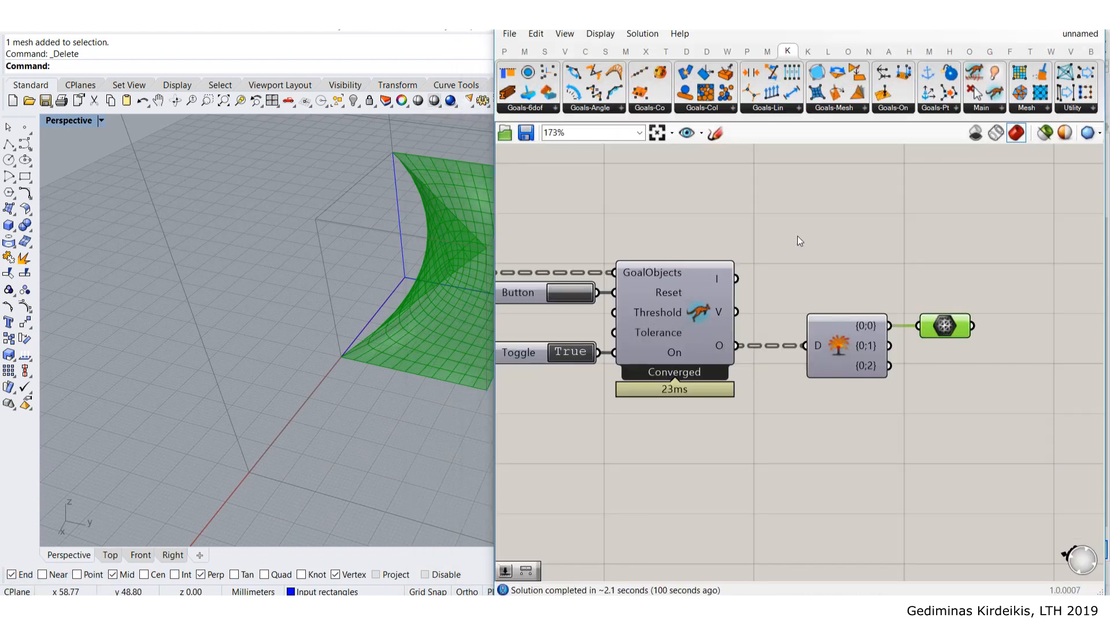
pyautogui.moveTo(916, 303); pyautogui.dragTo(772, 305, button='right')
pyautogui.click(796, 267)
pyautogui.keyDown('shift'); pyautogui.moveTo(395, 284); pyautogui.dragTo(269, 290, button='right'); pyautogui.keyUp('shift')
pyautogui.moveTo(805, 261); pyautogui.dragTo(761, 265, button='right')
pyautogui.doubleClick(902, 362)
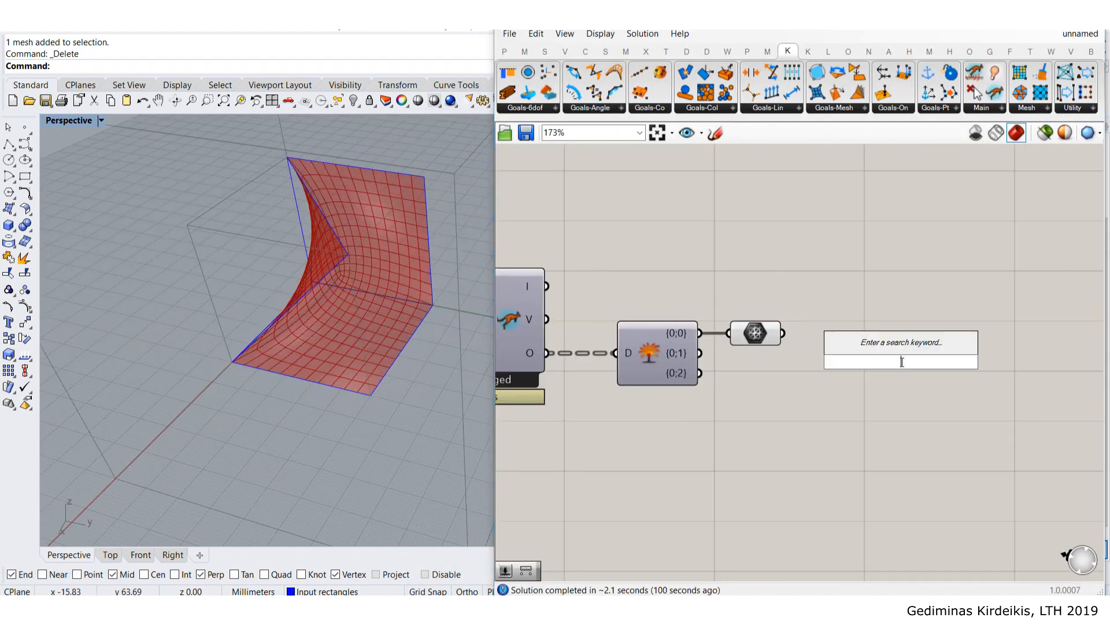
pyautogui.write('uni')
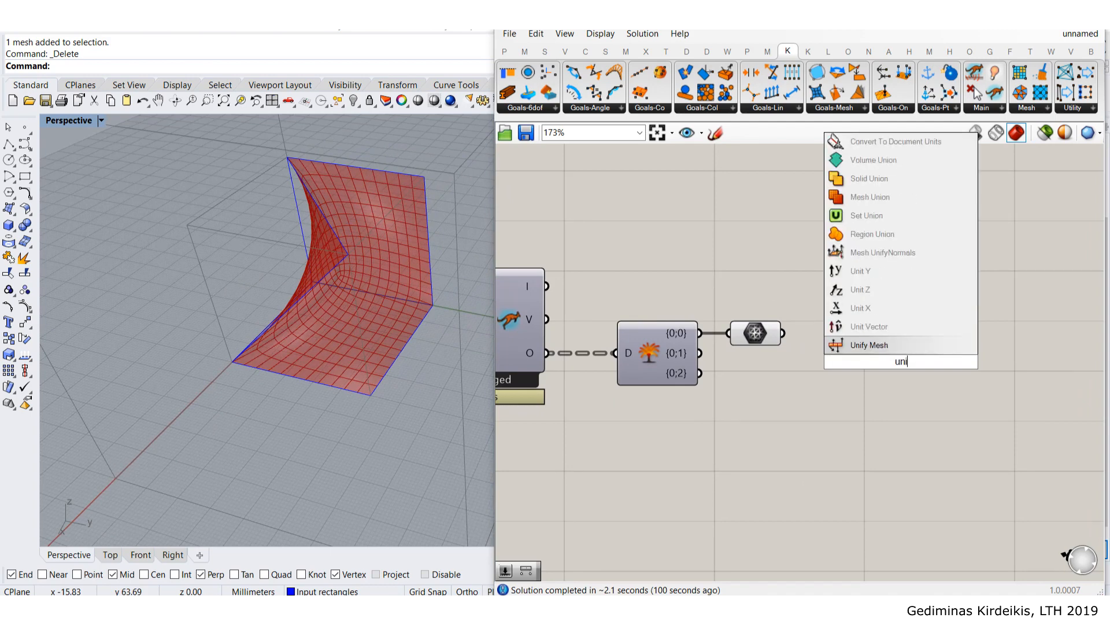
pyautogui.write('tf')
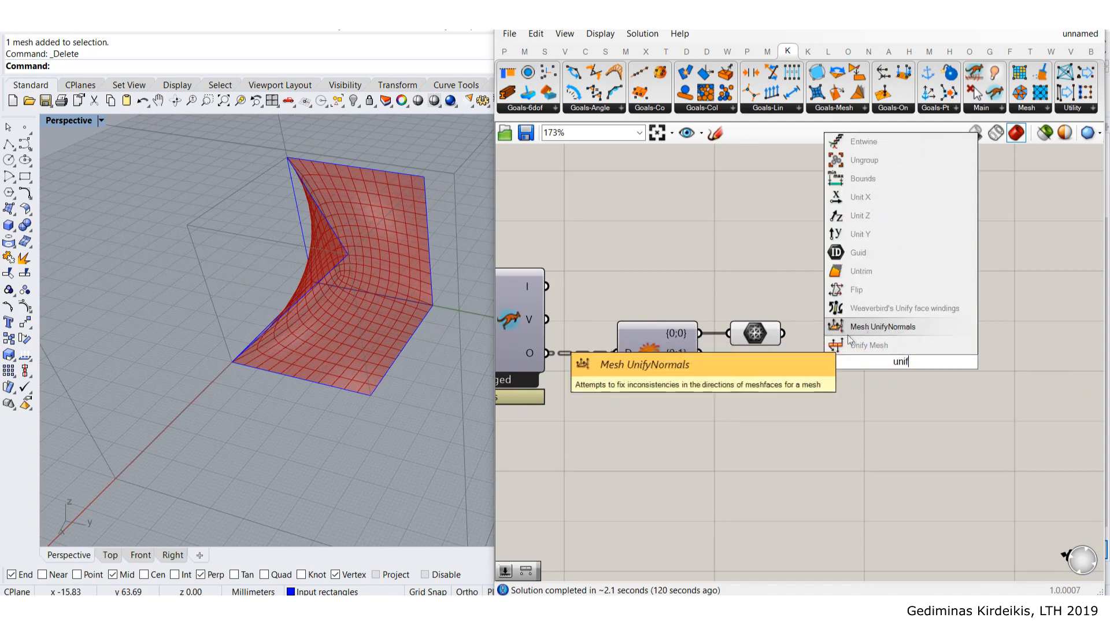
pyautogui.click(879, 329)
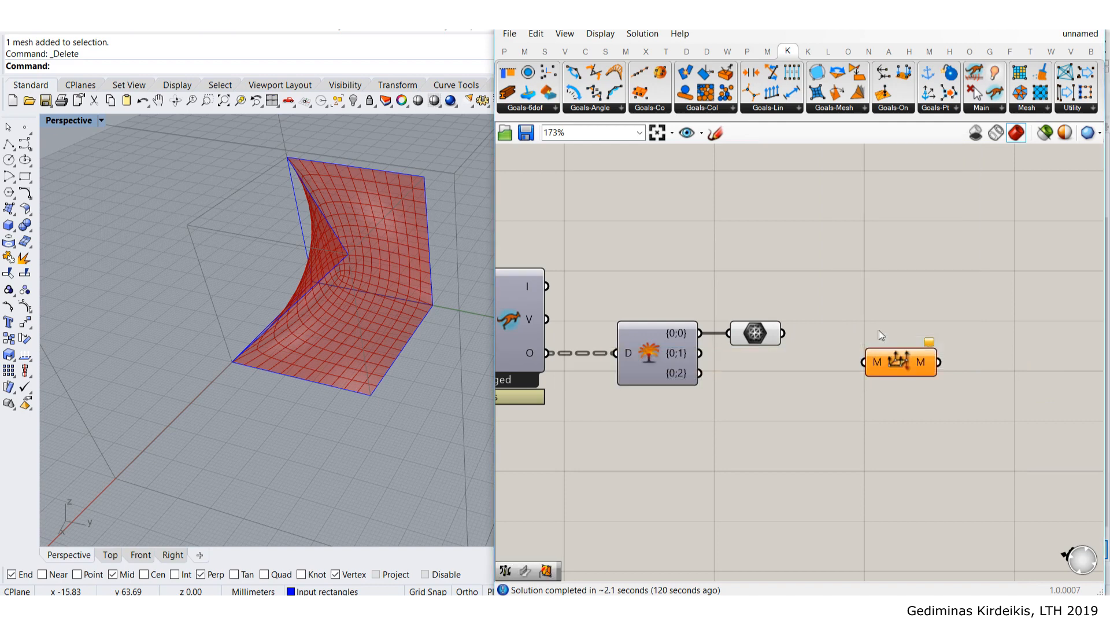
pyautogui.moveTo(783, 332); pyautogui.dragTo(862, 329)
# - Turn off the original mesh's preview and bake the unified mesh into Rhino
pyautogui.middleClick(754, 335)
pyautogui.click(801, 289)
pyautogui.click(857, 340)
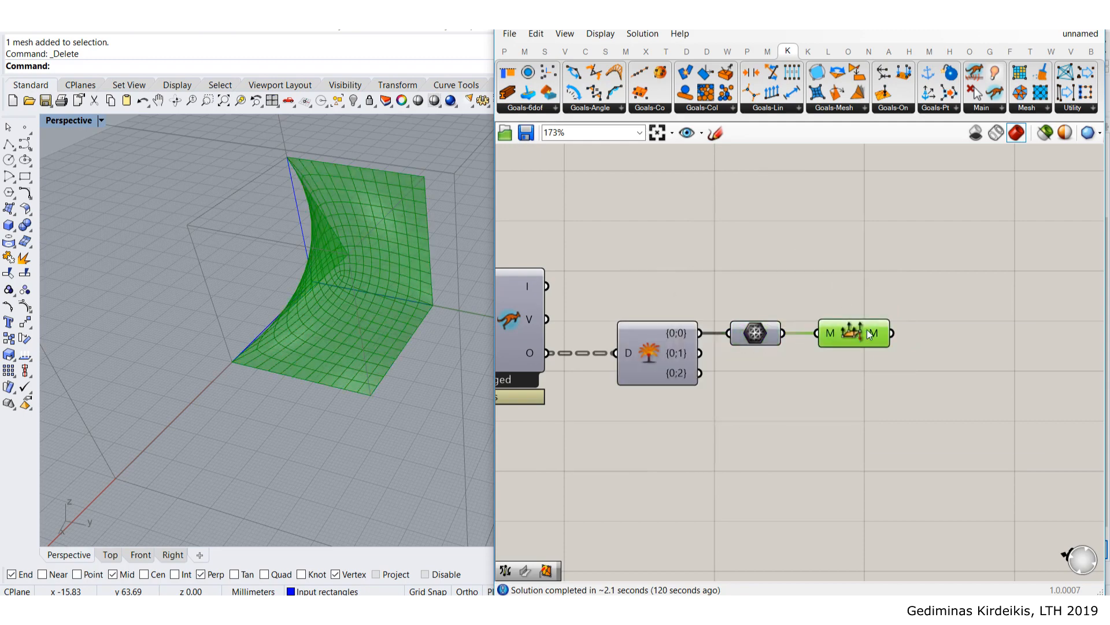
pyautogui.rightClick(870, 334)
pyautogui.click(927, 382)
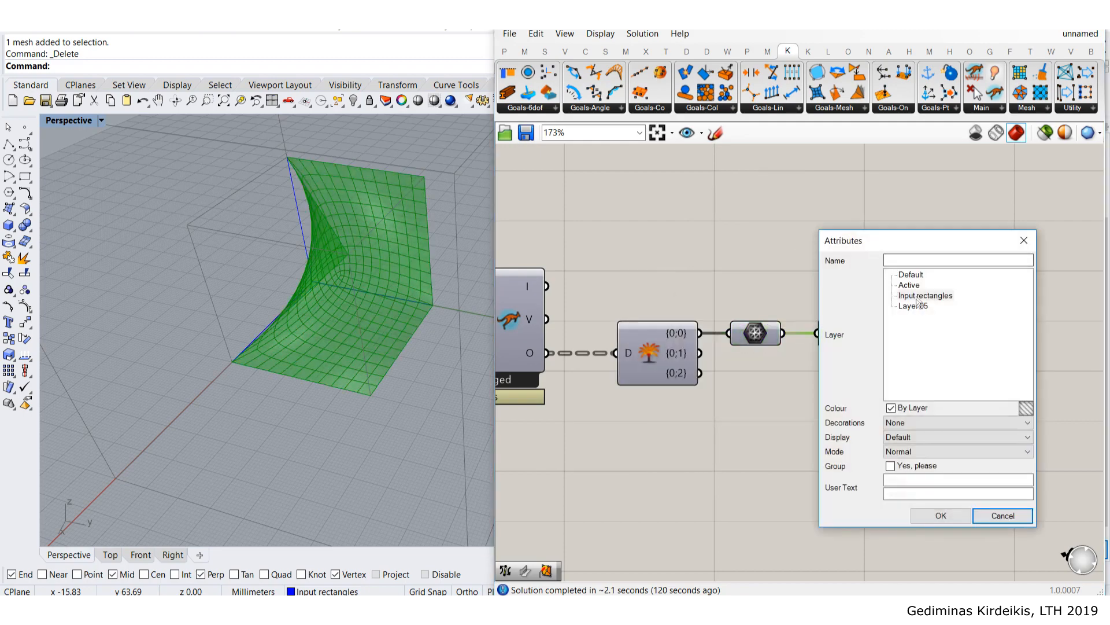
pyautogui.click(936, 516)
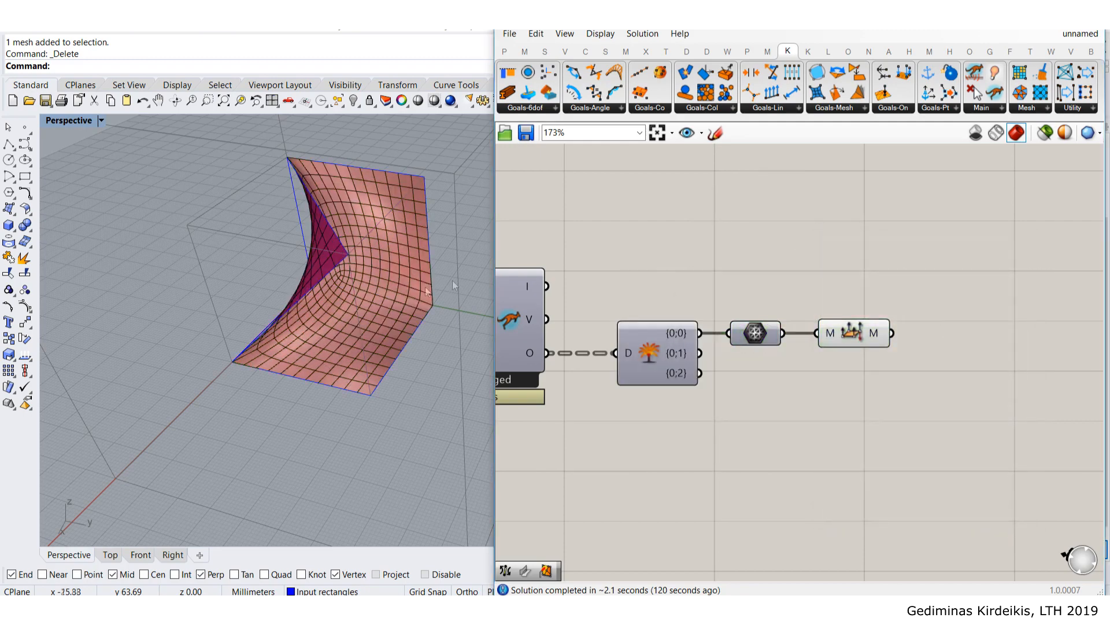
# - Move the newly baked mesh aside beside the original and view both
pyautogui.scroll(-3, 370, 287)
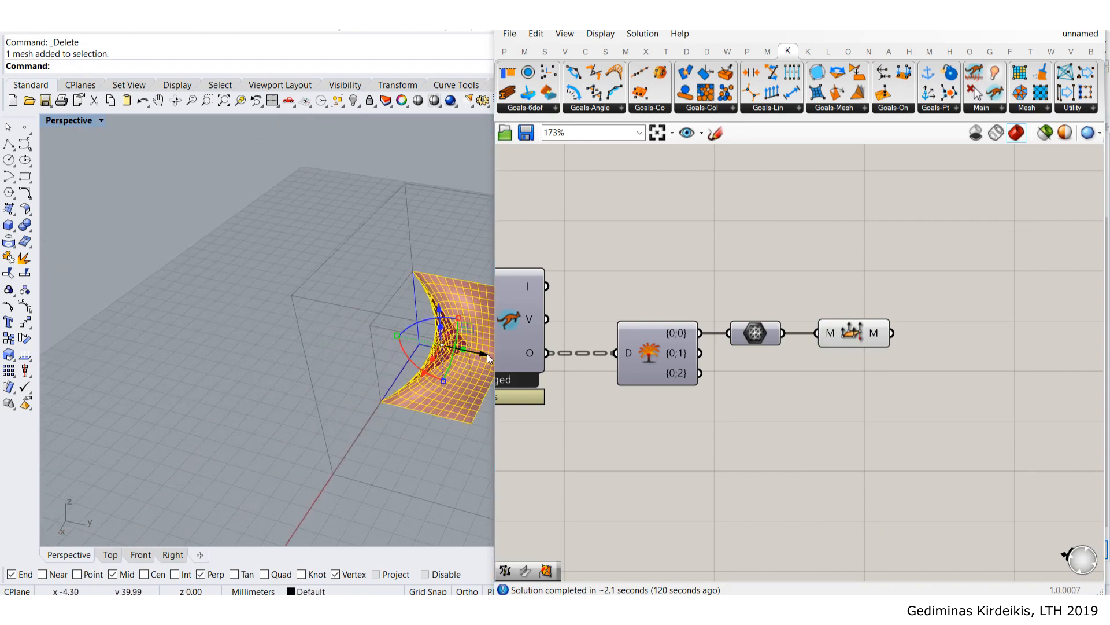
pyautogui.moveTo(487, 353); pyautogui.dragTo(218, 300)
pyautogui.click(120, 262)
pyautogui.scroll(4, 120, 263)
pyautogui.moveTo(225, 341); pyautogui.dragTo(318, 355, button='right')
pyautogui.scroll(-3, 318, 355)
pyautogui.scroll(4, 376, 298)
pyautogui.moveTo(347, 300); pyautogui.dragTo(410, 289, button='right')
# - Place a Kangaroo Combine&Clean component on the canvas, then delete it
pyautogui.click(747, 51)
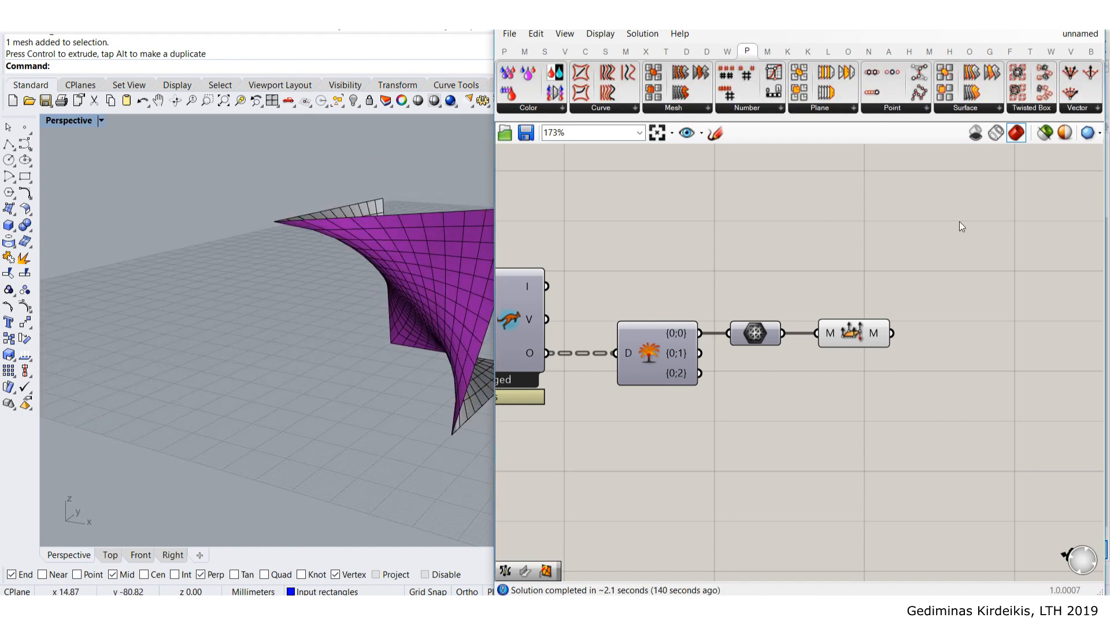
pyautogui.click(789, 51)
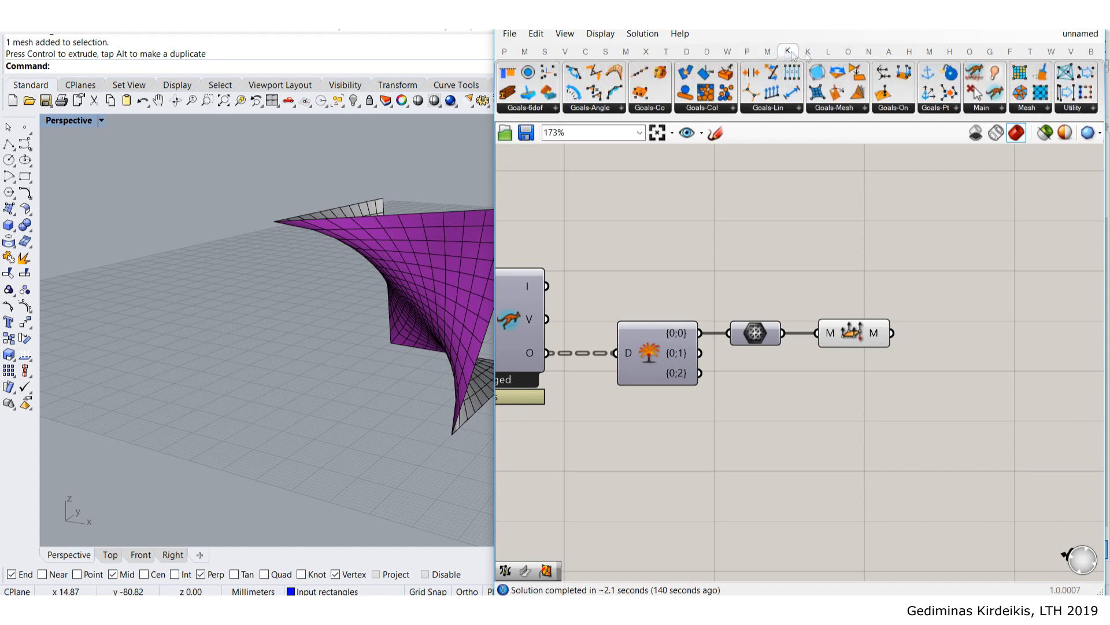
pyautogui.click(1046, 108)
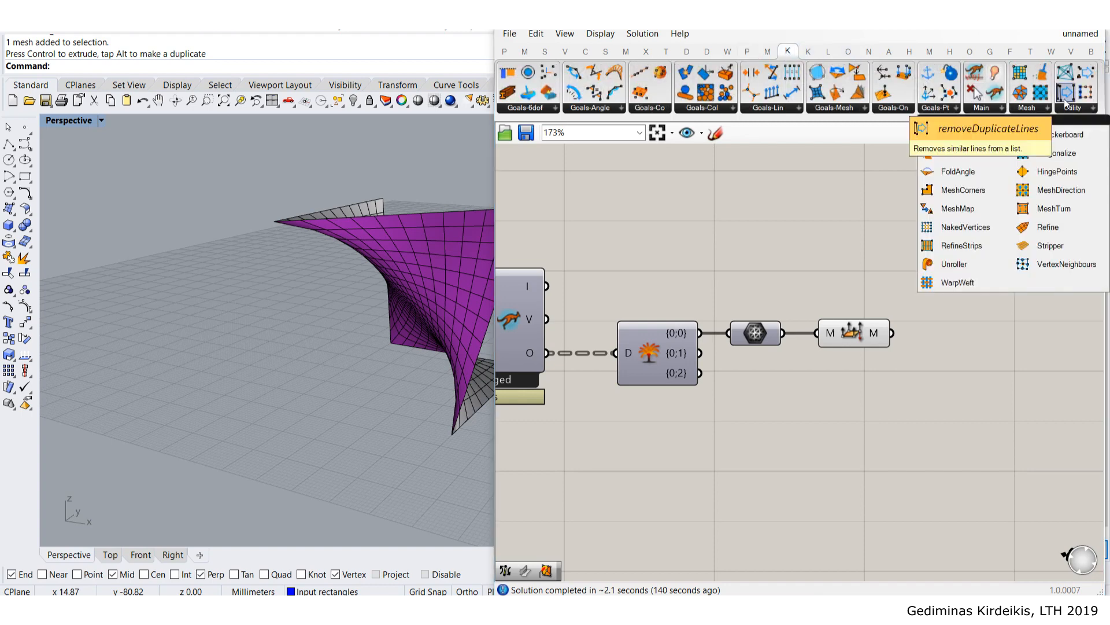
pyautogui.moveTo(966, 152); pyautogui.dragTo(856, 284)
pyautogui.click(852, 214)
pyautogui.click(865, 281)
pyautogui.press('Delete')
pyautogui.moveTo(855, 343); pyautogui.dragTo(853, 347)
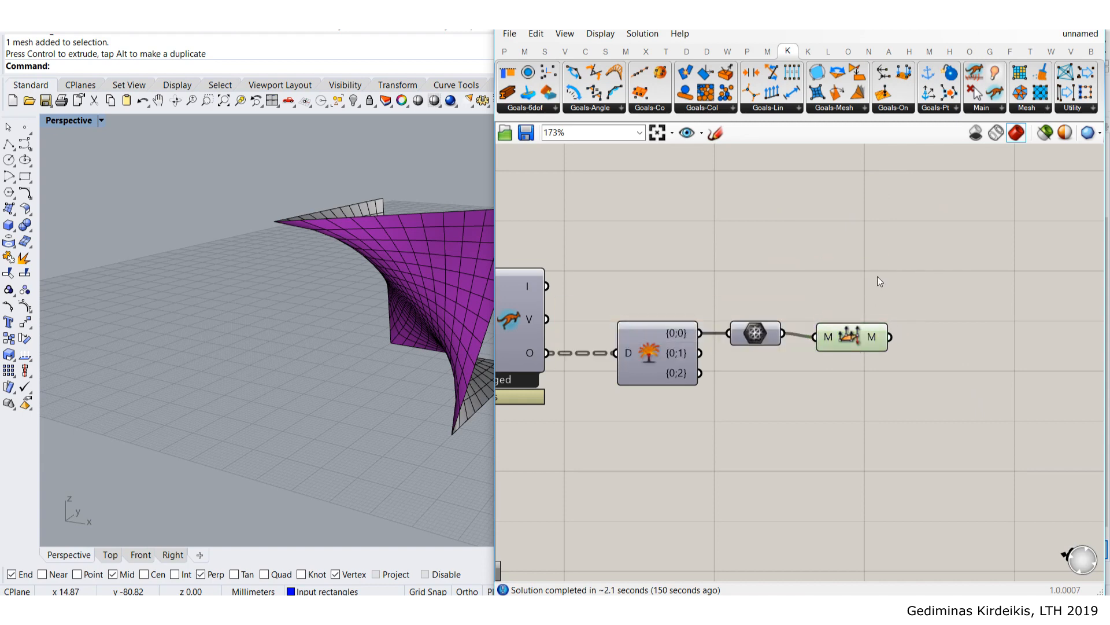
pyautogui.moveTo(870, 339); pyautogui.dragTo(872, 335)
# - Delete the second baked mesh from Rhino, leaving the green unified preview
pyautogui.moveTo(324, 335); pyautogui.dragTo(241, 251, button='right')
pyautogui.click(240, 251)
pyautogui.press('Delete')
pyautogui.moveTo(313, 319); pyautogui.dragTo(302, 213, button='right')
pyautogui.scroll(5, 271, 293)
pyautogui.scroll(-5, 306, 290)
pyautogui.scroll(4, 272, 201)
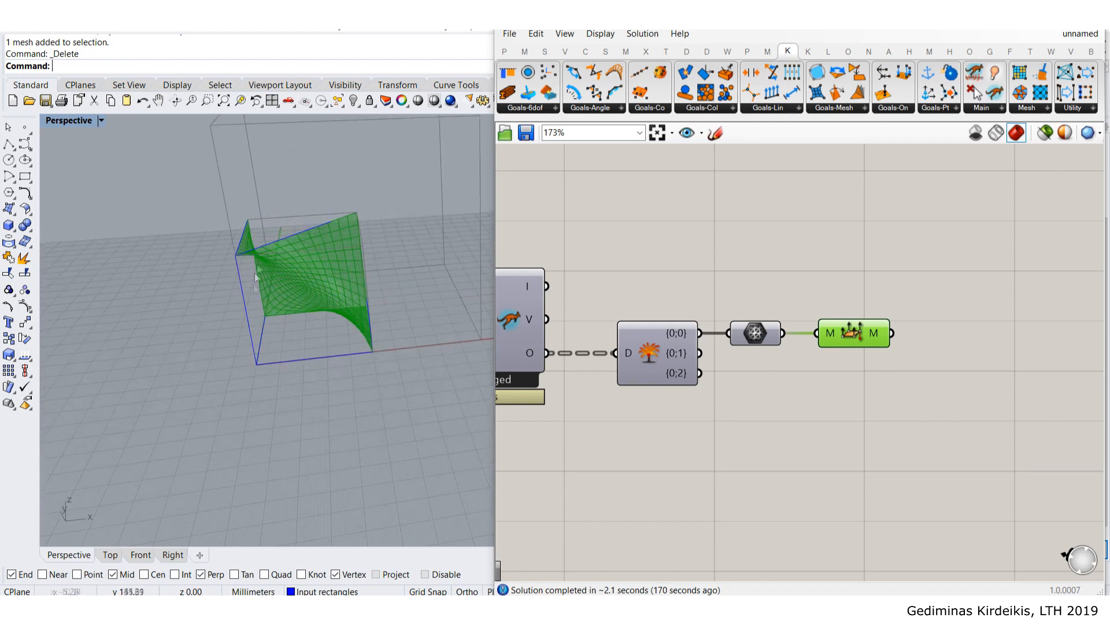
pyautogui.moveTo(395, 324); pyautogui.dragTo(306, 226, button='right')
pyautogui.moveTo(204, 163); pyautogui.dragTo(167, 240, button='right')
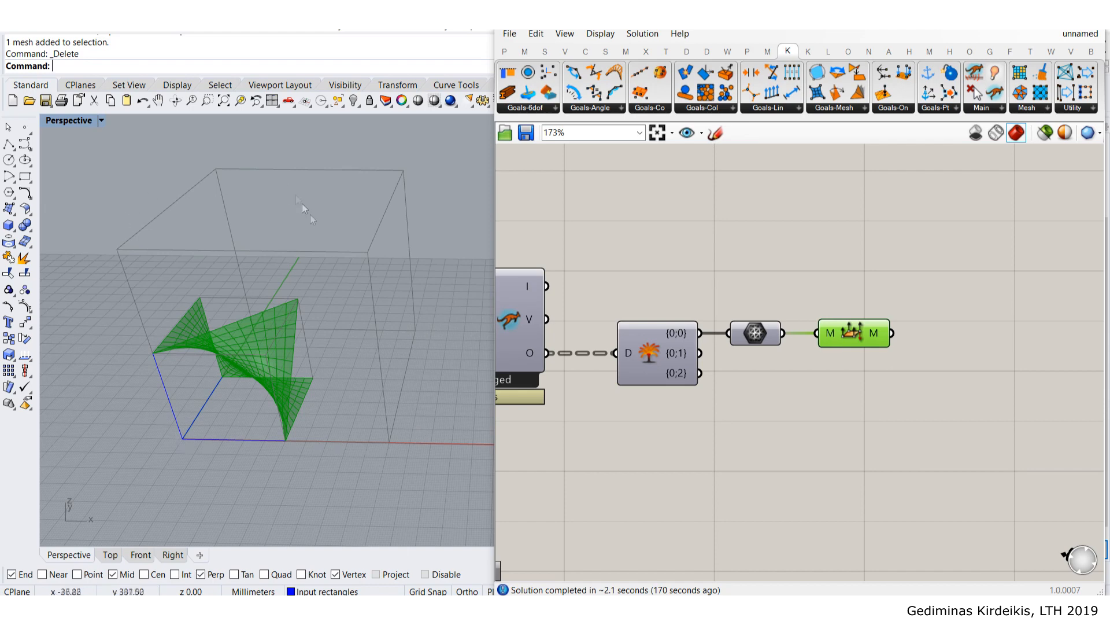
pyautogui.moveTo(382, 342); pyautogui.dragTo(404, 285, button='right')
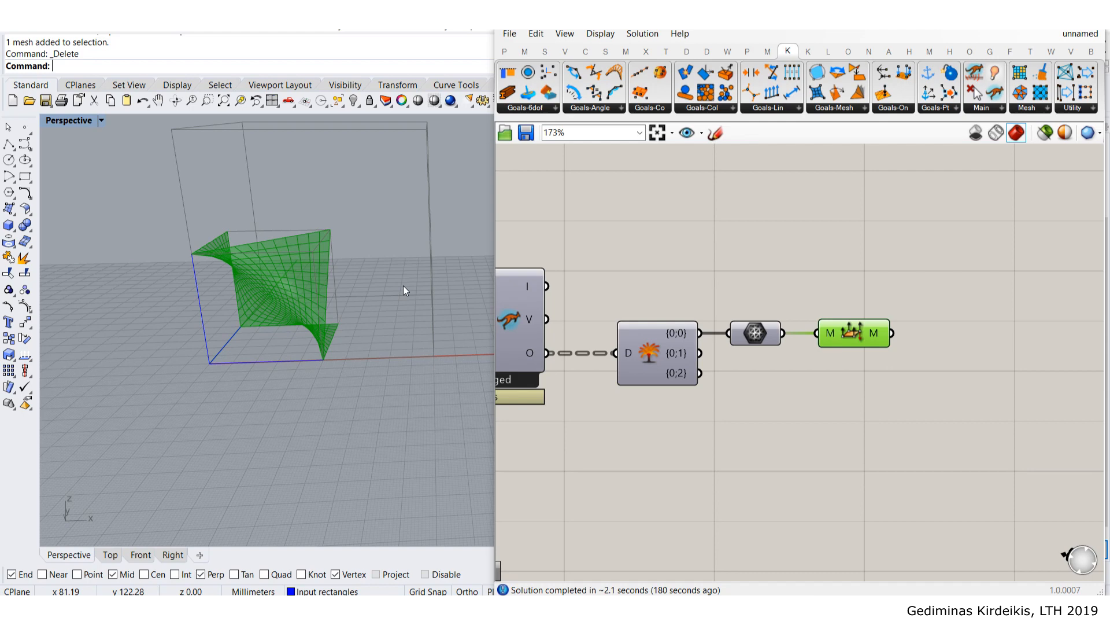
pyautogui.scroll(-10, 275, 262)
pyautogui.scroll(7, 266, 226)
pyautogui.scroll(-6, 307, 269)
pyautogui.scroll(3, 271, 284)
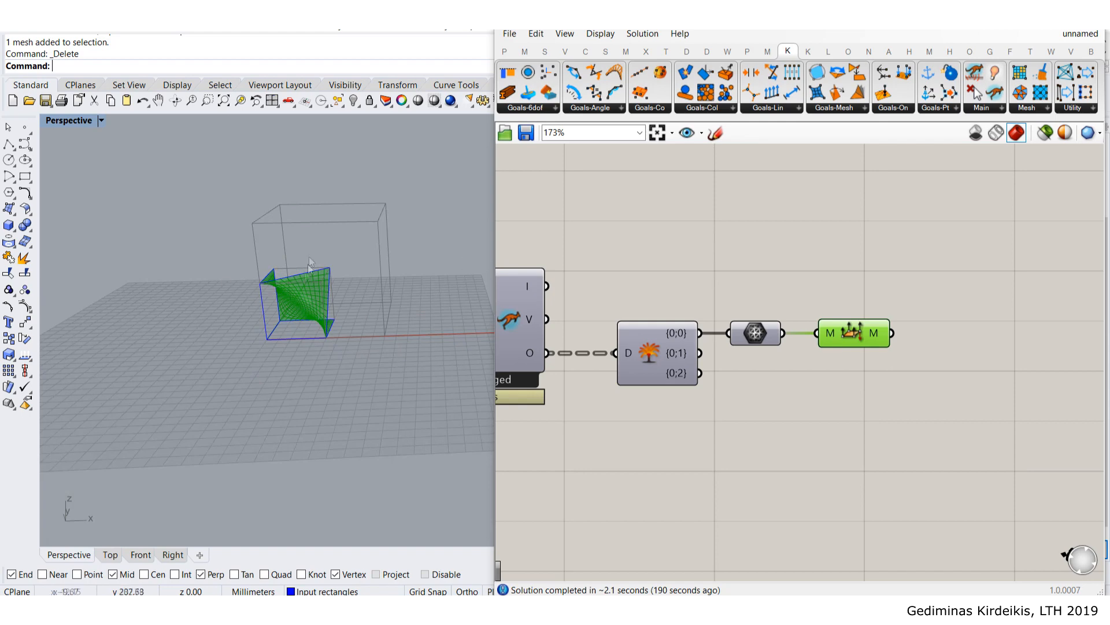
pyautogui.moveTo(350, 276); pyautogui.dragTo(431, 270, button='right')
pyautogui.scroll(3, 409, 335)
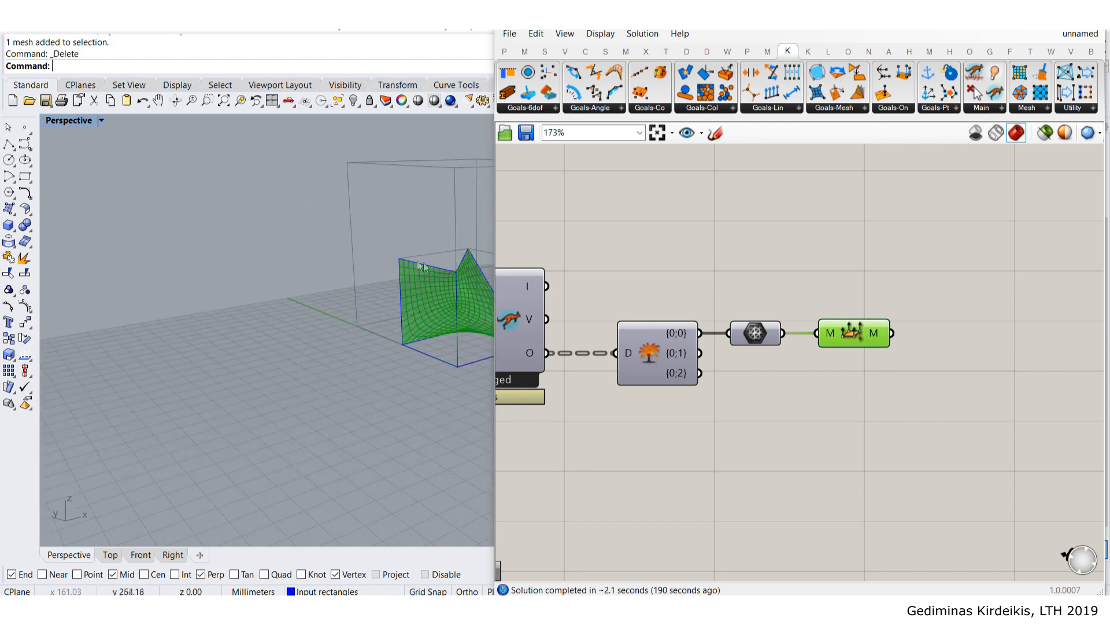
pyautogui.moveTo(457, 269); pyautogui.dragTo(362, 315, button='right')
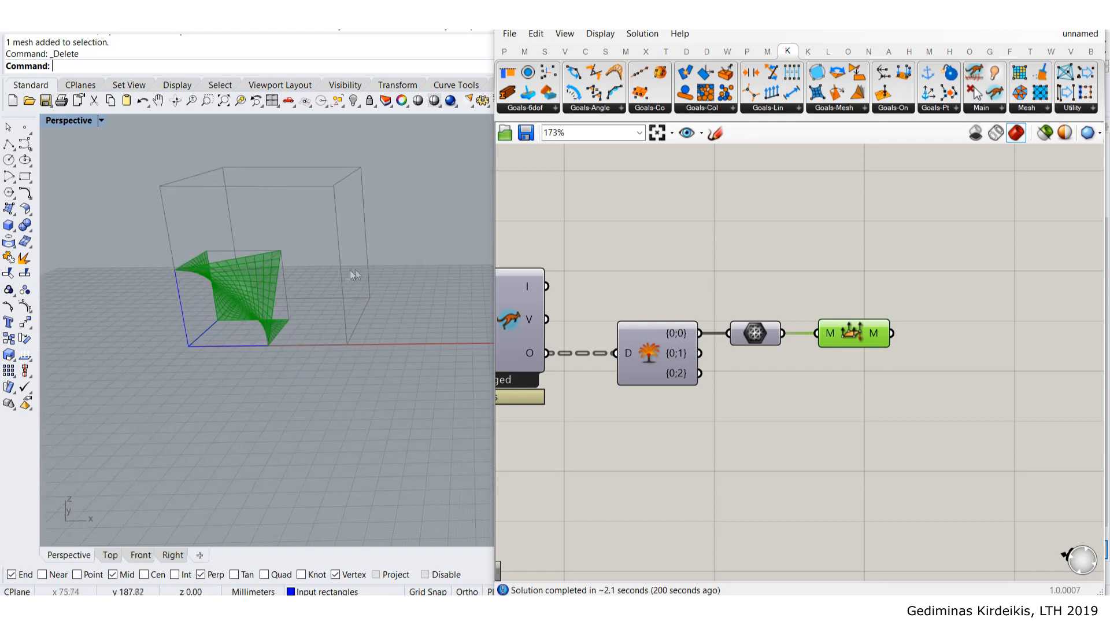
pyautogui.keyDown('shift'); pyautogui.moveTo(460, 283); pyautogui.dragTo(384, 300, button='right'); pyautogui.keyUp('shift')
pyautogui.scroll(-3, 383, 301)
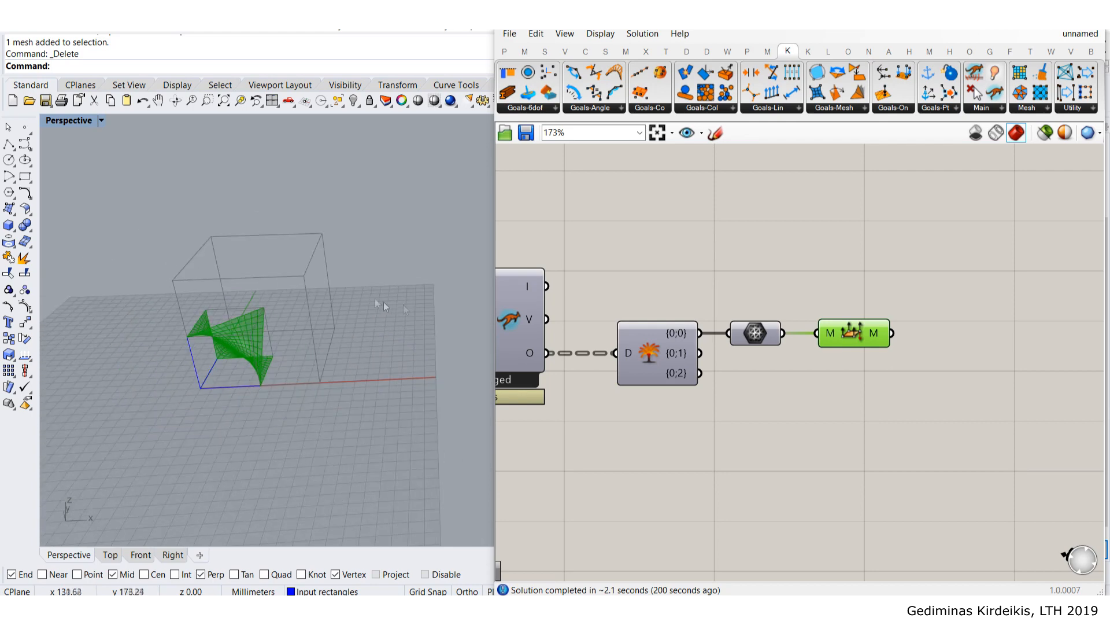
pyautogui.moveTo(880, 277); pyautogui.dragTo(740, 303, button='right')
pyautogui.scroll(-3, 741, 303)
pyautogui.click(852, 321)
pyautogui.scroll(5, 366, 362)
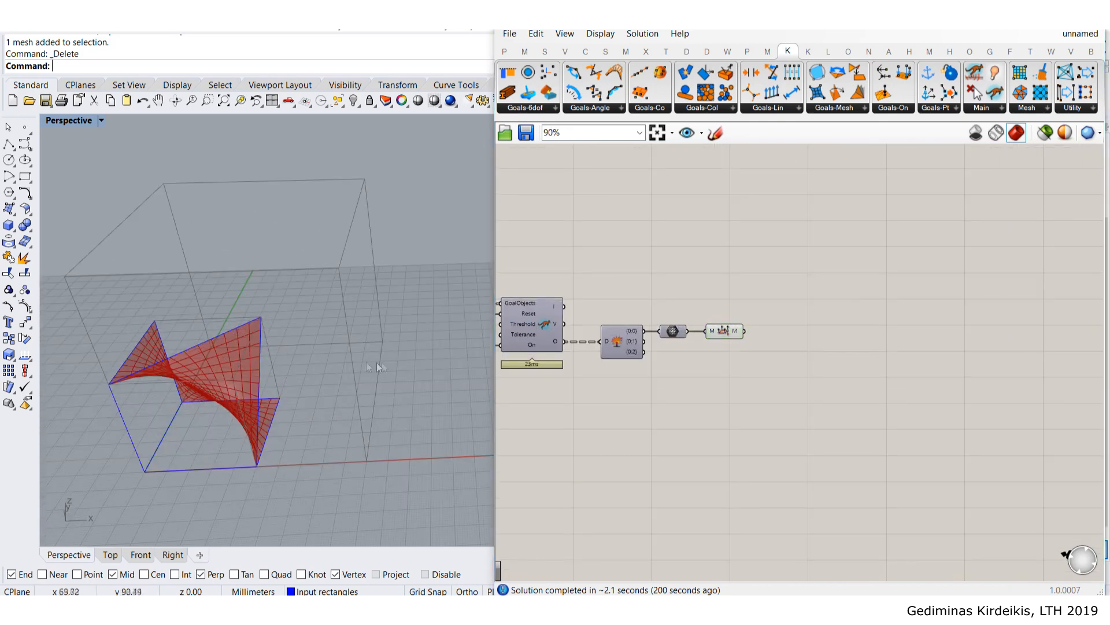
pyautogui.scroll(-6, 266, 300)
pyautogui.keyDown('shift'); pyautogui.moveTo(234, 292); pyautogui.dragTo(296, 278, button='right'); pyautogui.keyUp('shift')
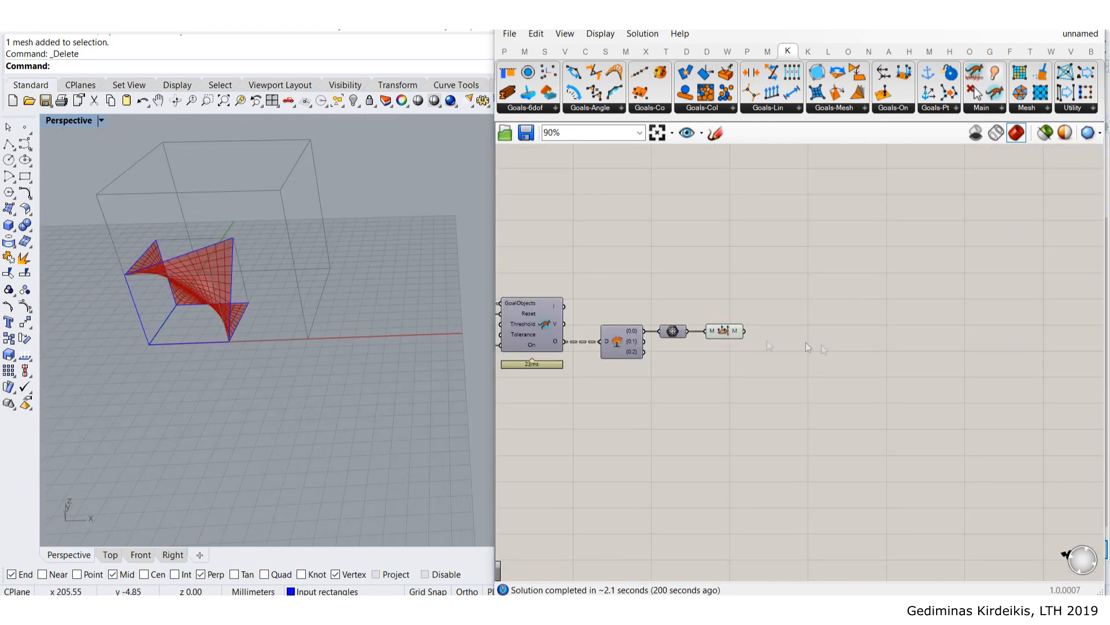
pyautogui.scroll(3, 717, 330)
pyautogui.click(718, 330)
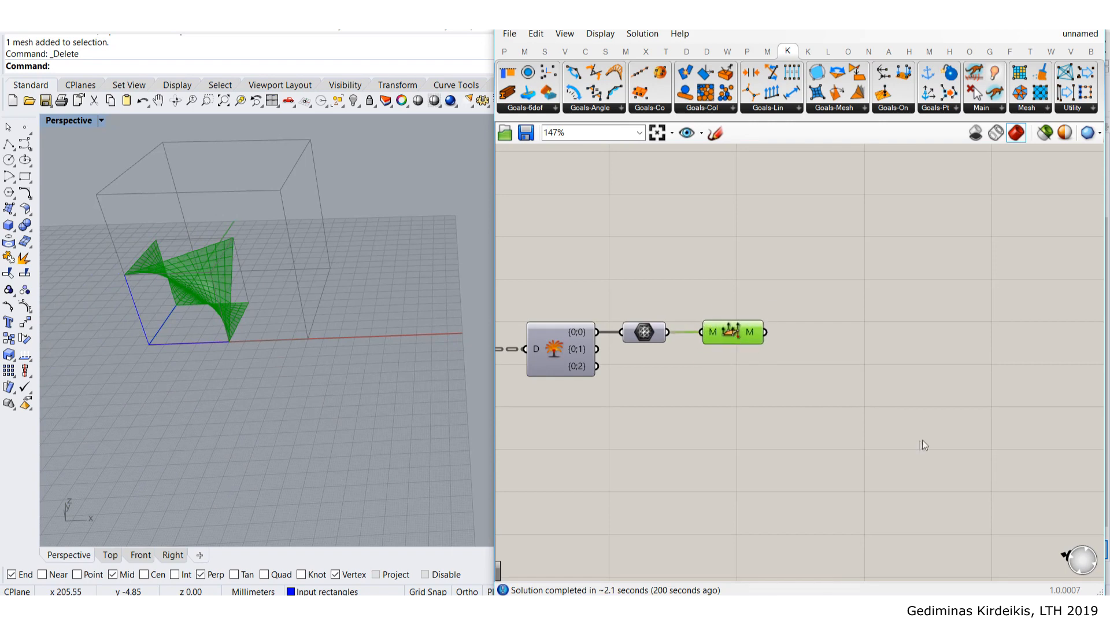
# - Place a Mirror component and connect the relaxed mesh to its geometry input
pyautogui.moveTo(913, 438); pyautogui.dragTo(866, 384, button='right')
pyautogui.click(867, 383)
pyautogui.doubleClick(866, 383)
pyautogui.write('mirro')
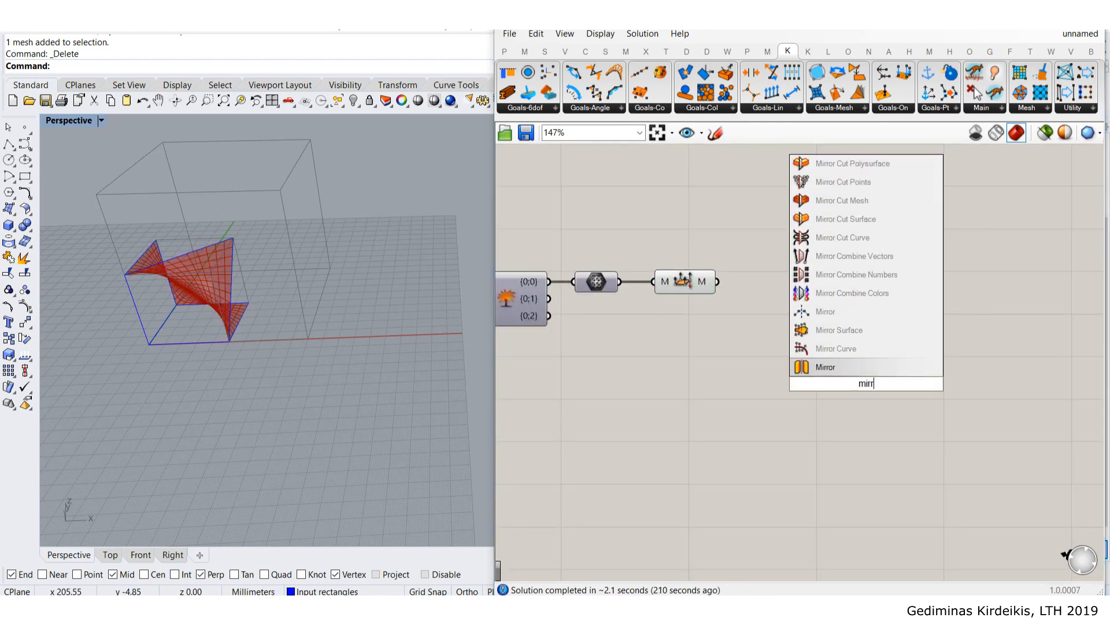
pyautogui.click(862, 370)
pyautogui.scroll(3, 752, 283)
pyautogui.moveTo(699, 280); pyautogui.dragTo(868, 344)
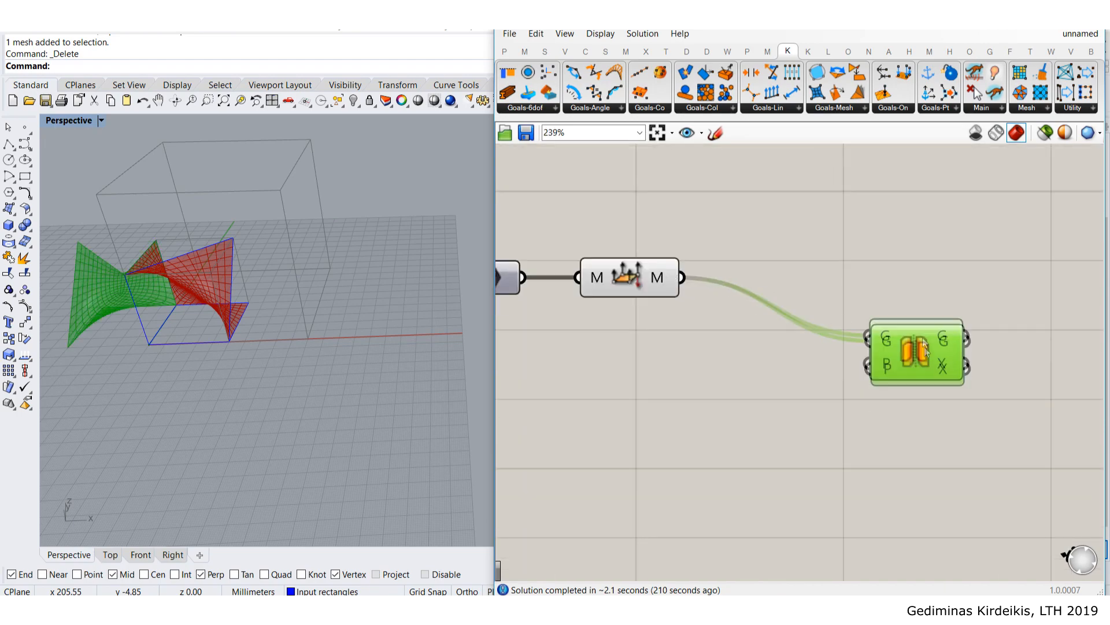
pyautogui.click(859, 235)
# - Inspect the mirrored copy in Rhino and shift the Mirror component right
pyautogui.moveTo(174, 306); pyautogui.dragTo(338, 256, button='right')
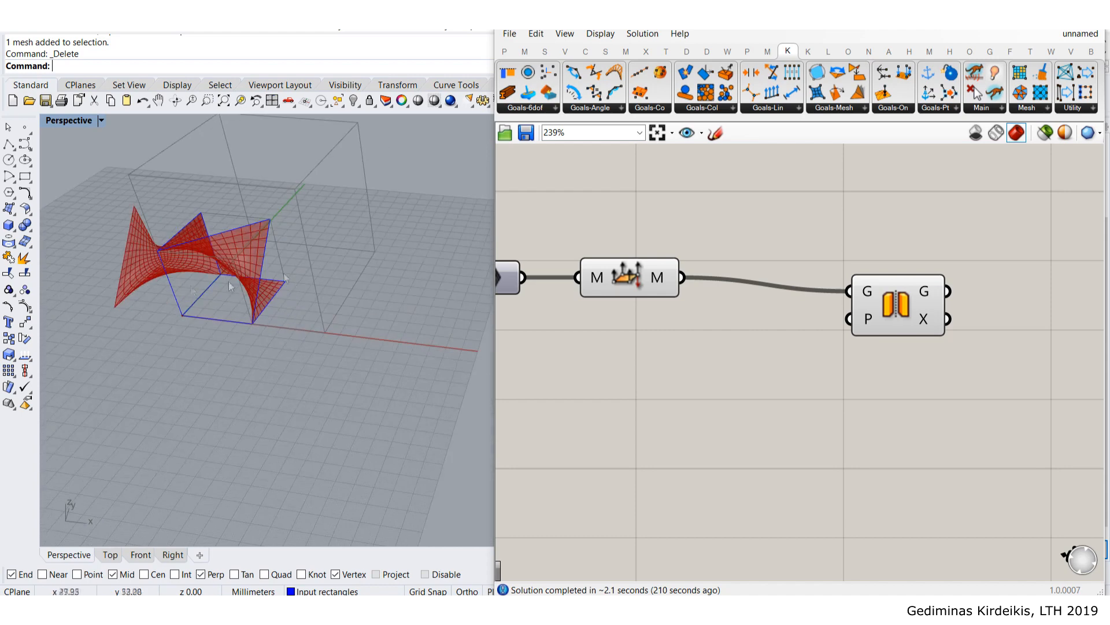
pyautogui.moveTo(872, 331); pyautogui.dragTo(917, 322)
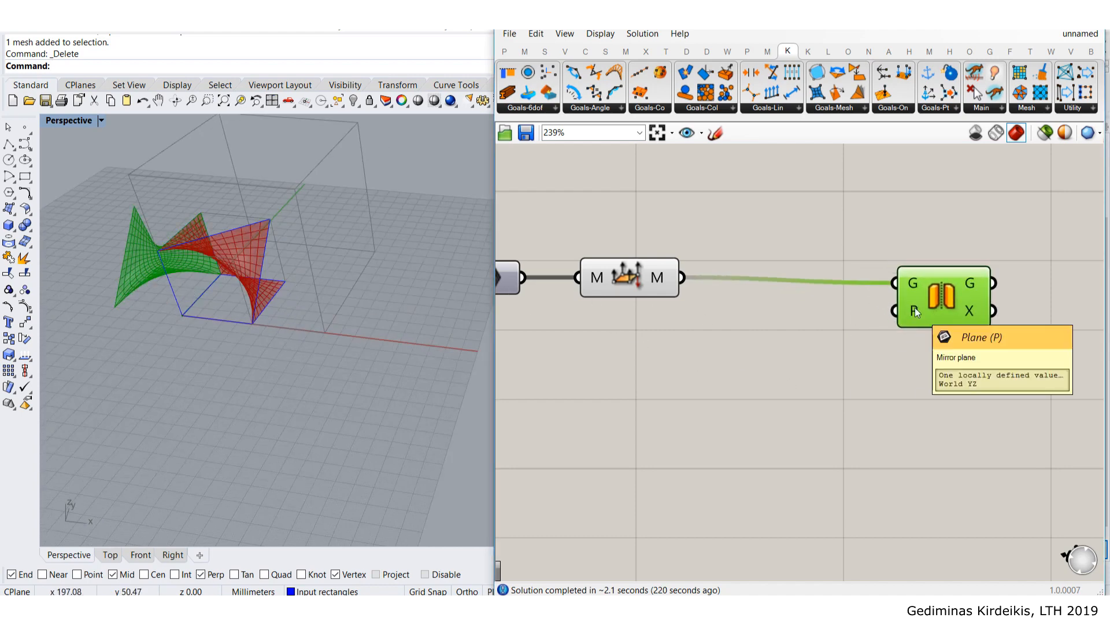
pyautogui.doubleClick(826, 362)
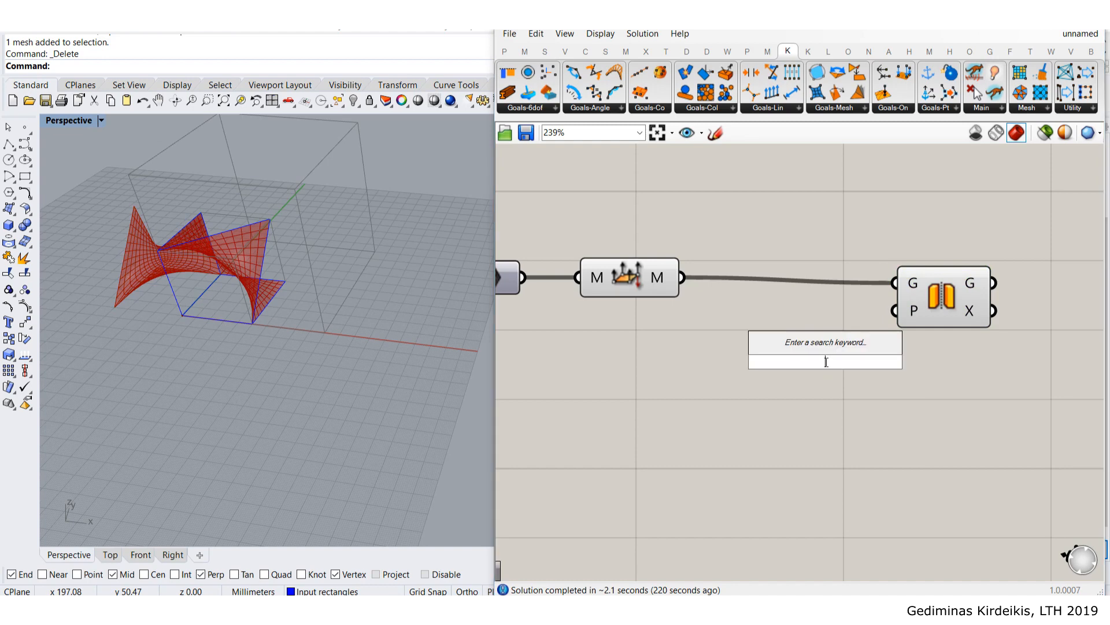
pyautogui.click(311, 422)
pyautogui.moveTo(242, 416); pyautogui.dragTo(182, 412, button='right')
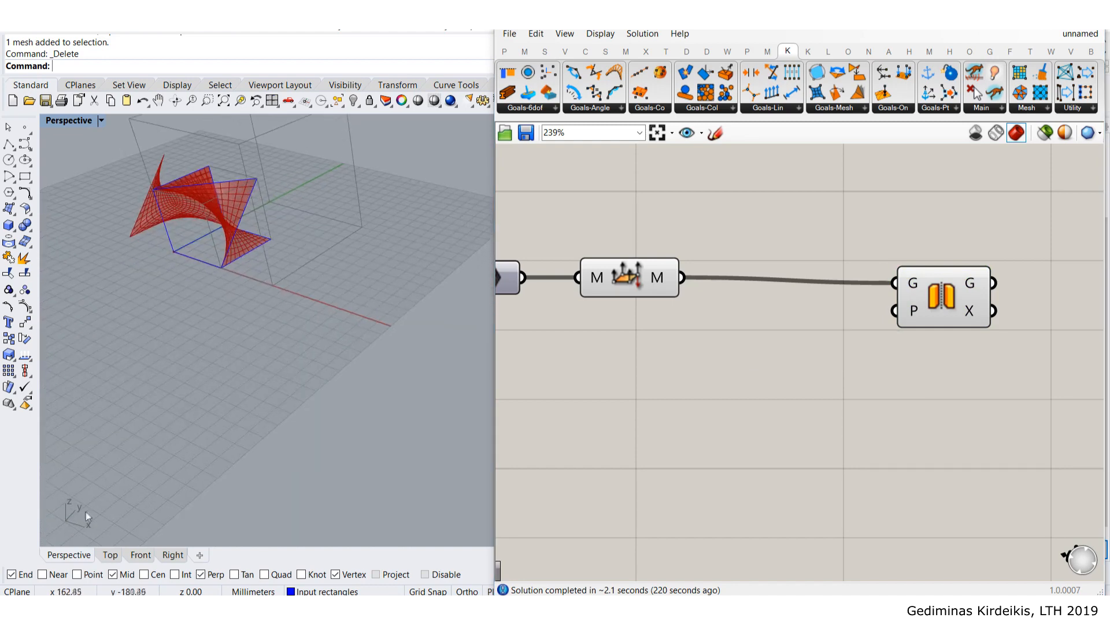
# - Add a YZ Plane component and connect it to Mirror's plane input
pyautogui.doubleClick(764, 400)
pyautogui.write('yz')
pyautogui.press('Return')
pyautogui.moveTo(765, 400); pyautogui.dragTo(896, 316)
pyautogui.moveTo(820, 352); pyautogui.dragTo(810, 359)
pyautogui.moveTo(152, 238); pyautogui.dragTo(221, 232, button='right')
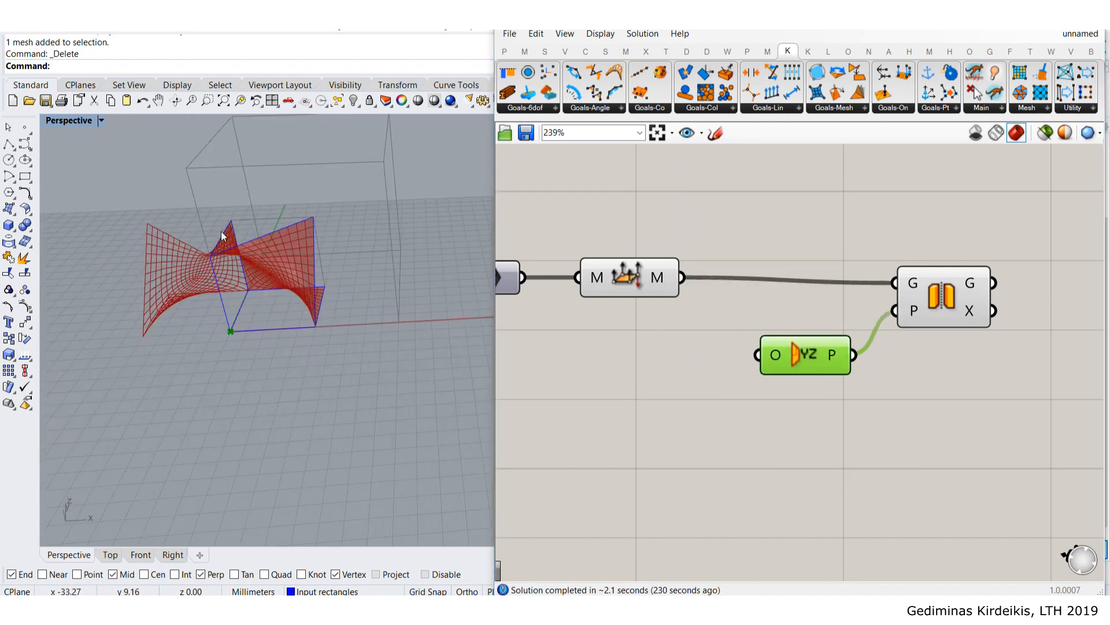
# - Add a Construct Point component feeding the YZ Plane's origin
pyautogui.doubleClick(674, 418)
pyautogui.write('constr')
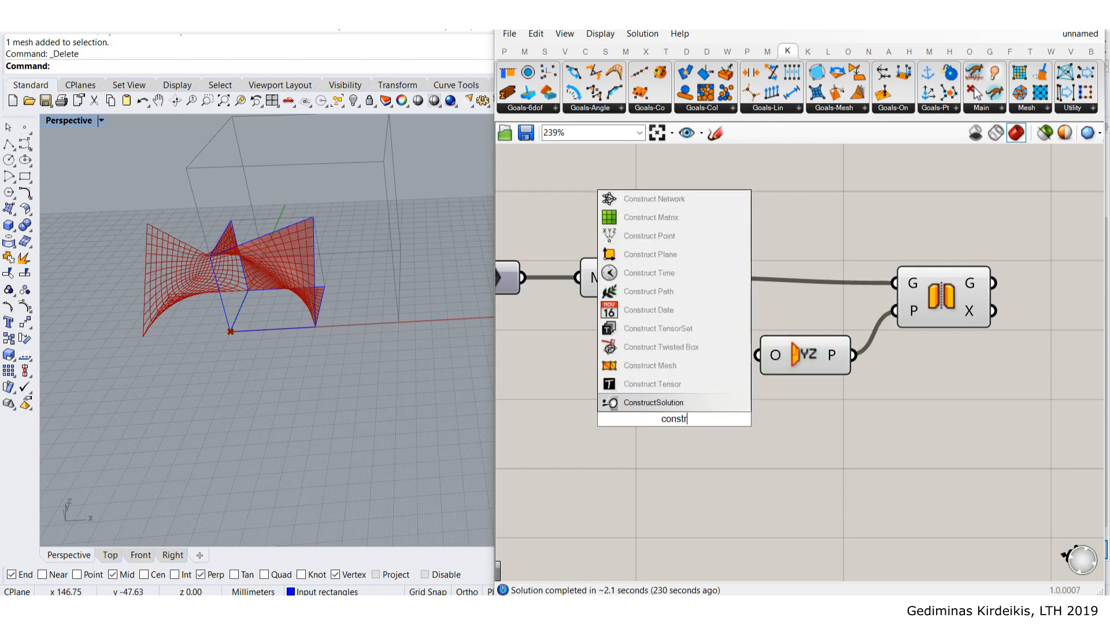
pyautogui.write('uct')
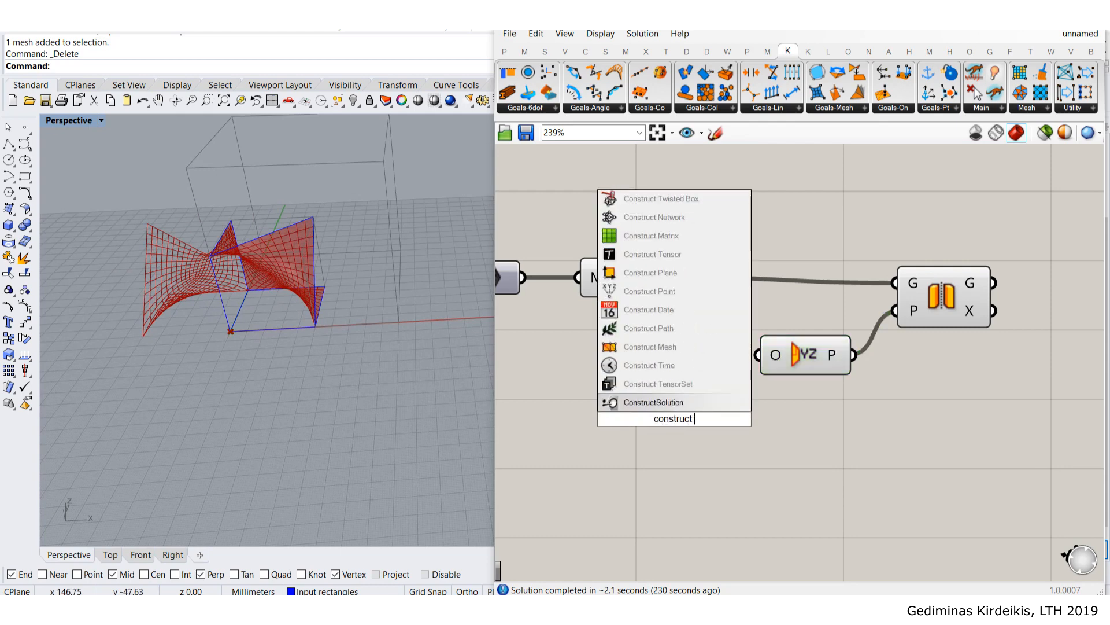
pyautogui.write(' point')
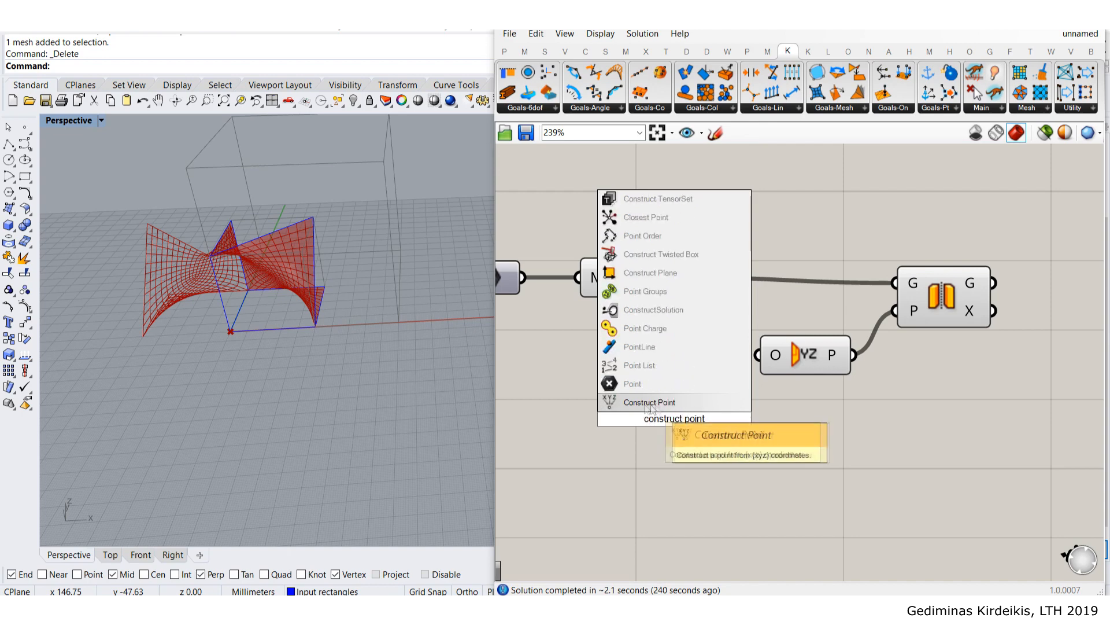
pyautogui.press('Return')
pyautogui.moveTo(724, 418); pyautogui.dragTo(758, 355)
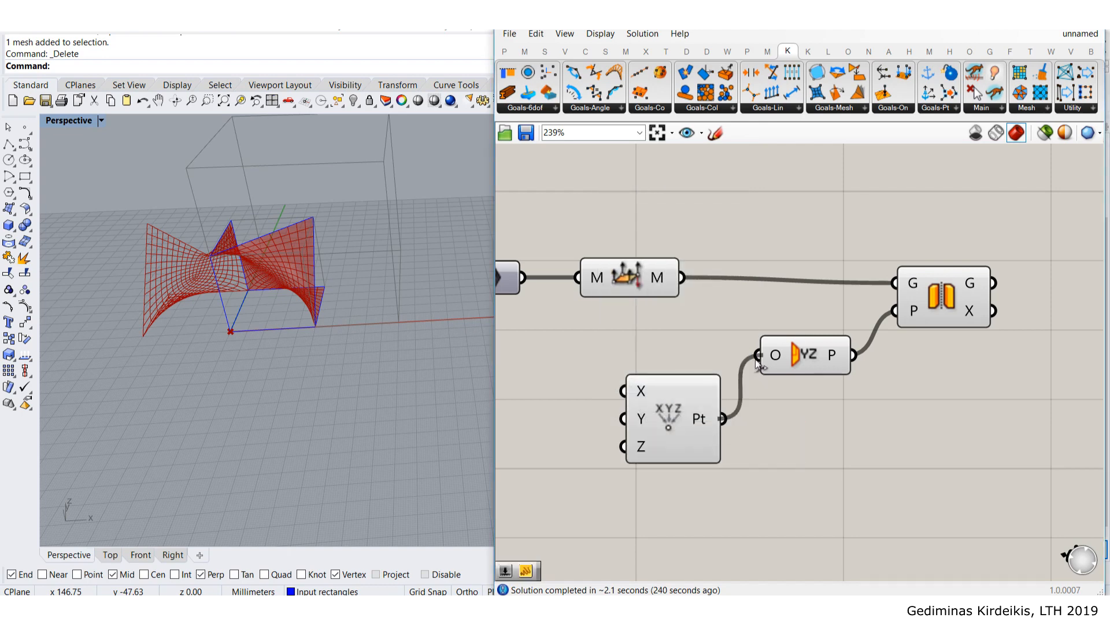
pyautogui.moveTo(667, 393); pyautogui.dragTo(658, 359)
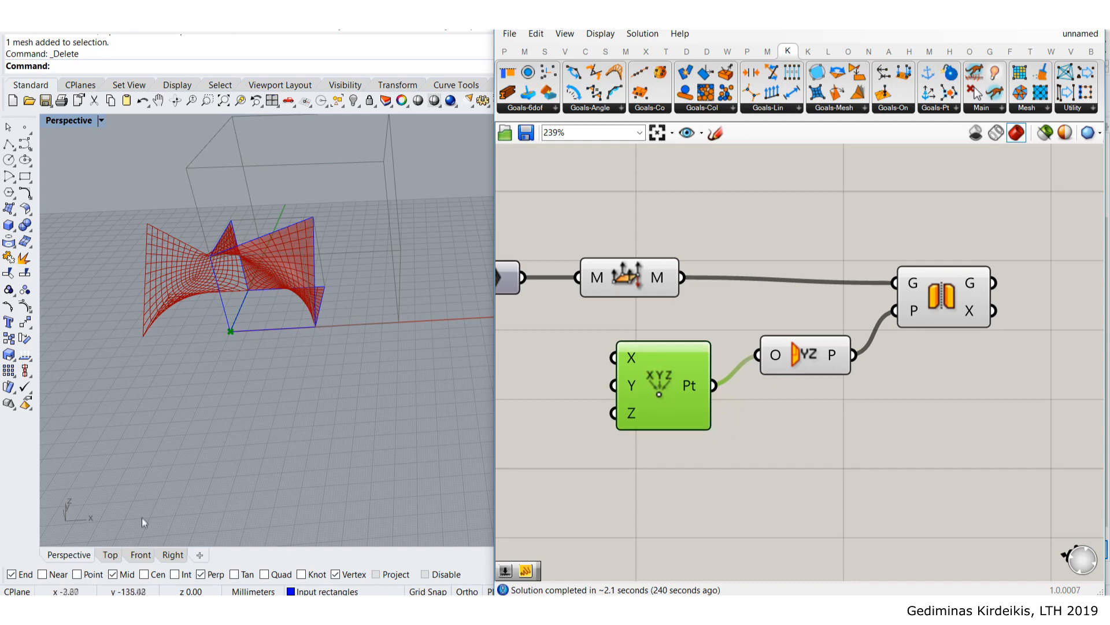
pyautogui.moveTo(530, 441); pyautogui.dragTo(686, 463, button='right')
# - Add a small panel holding the value 50 and place it near the Construct Point
pyautogui.doubleClick(619, 399)
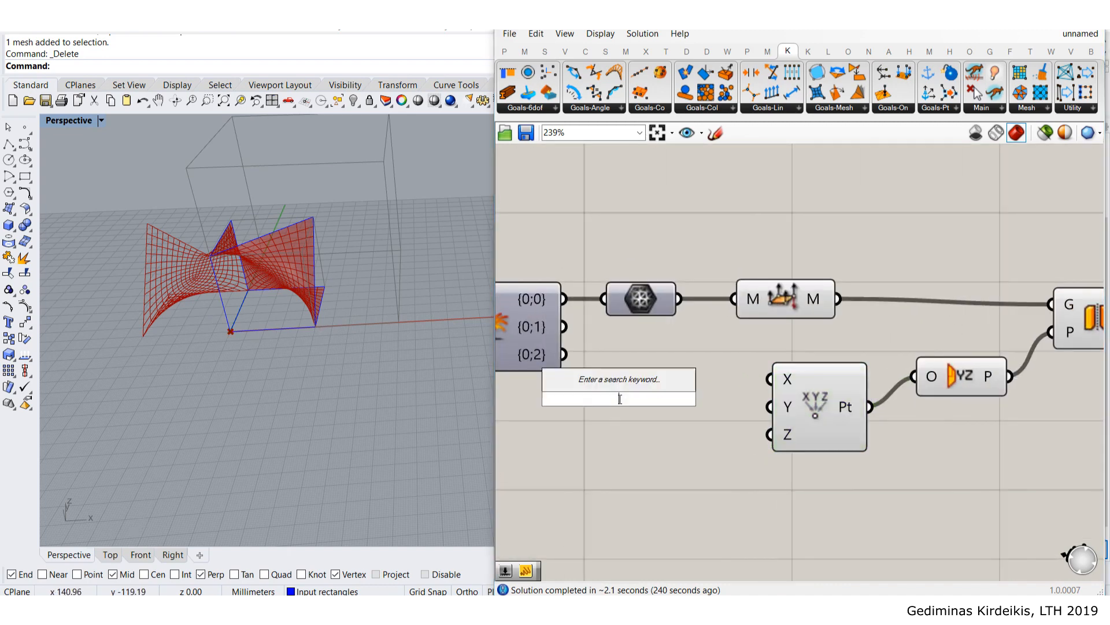
pyautogui.write('panel')
pyautogui.press('Return')
pyautogui.doubleClick(640, 392)
pyautogui.write('50')
pyautogui.click(641, 273)
pyautogui.moveTo(513, 334); pyautogui.dragTo(769, 378)
pyautogui.moveTo(672, 503); pyautogui.dragTo(704, 516)
pyautogui.click(687, 428)
# - Orbit, pan and zoom the viewport to inspect the mirrored mesh beside the original
pyautogui.moveTo(321, 271); pyautogui.dragTo(281, 220, button='right')
pyautogui.scroll(4, 269, 216)
pyautogui.scroll(-5, 289, 168)
pyautogui.scroll(3, 292, 203)
pyautogui.keyDown('shift'); pyautogui.moveTo(278, 192); pyautogui.dragTo(339, 241, button='right'); pyautogui.keyUp('shift')
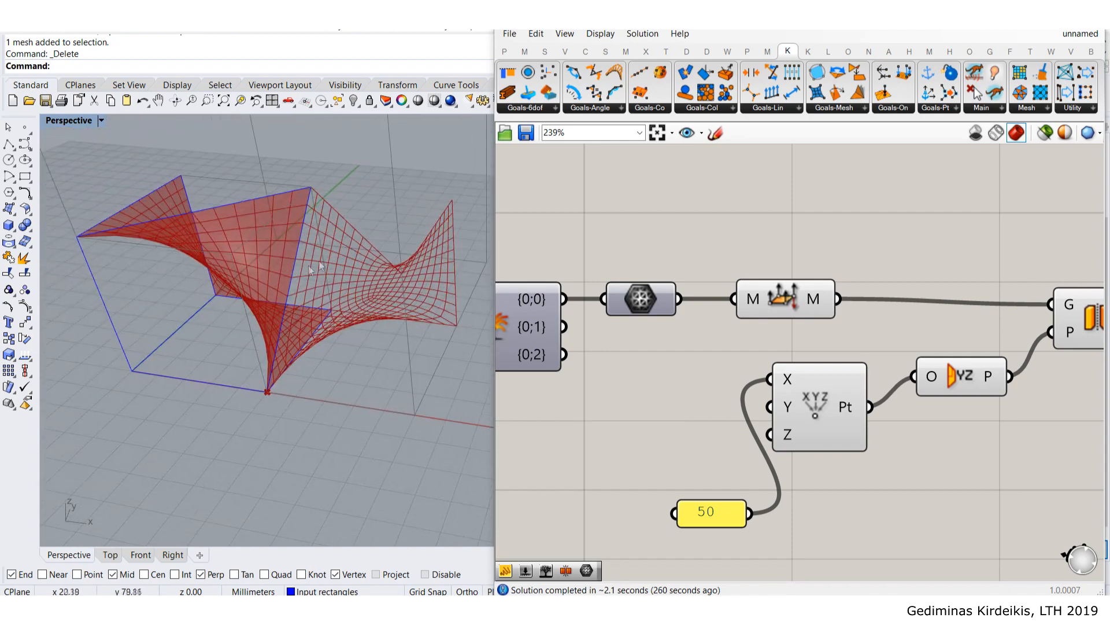
pyautogui.moveTo(350, 281); pyautogui.dragTo(371, 233, button='right')
pyautogui.scroll(-6, 369, 231)
pyautogui.scroll(3, 369, 233)
pyautogui.scroll(-4, 811, 324)
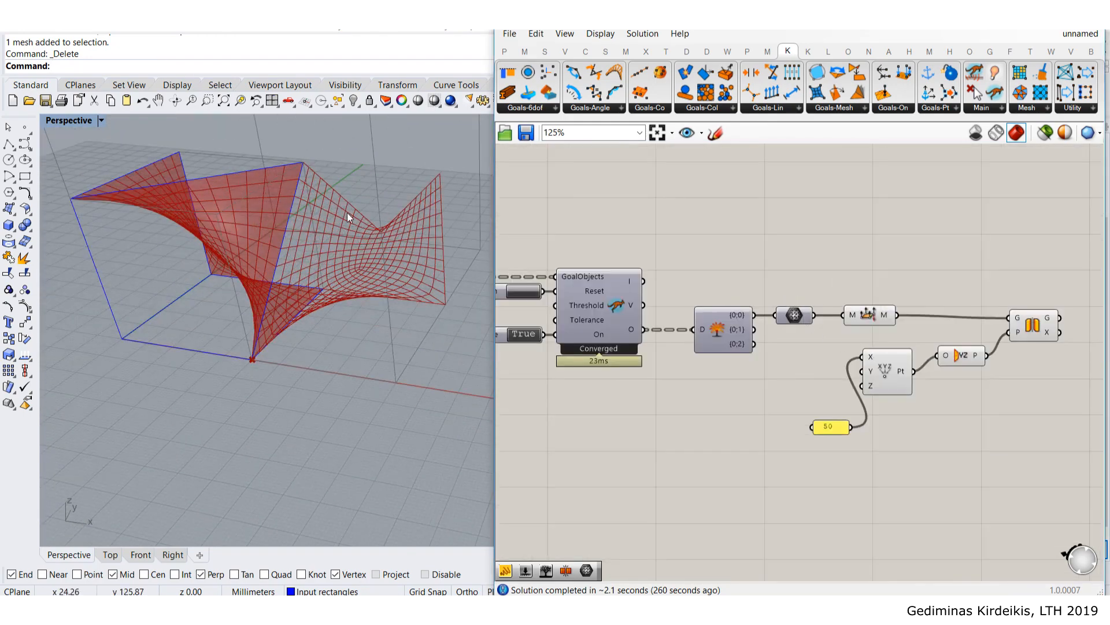
pyautogui.scroll(-3, 234, 234)
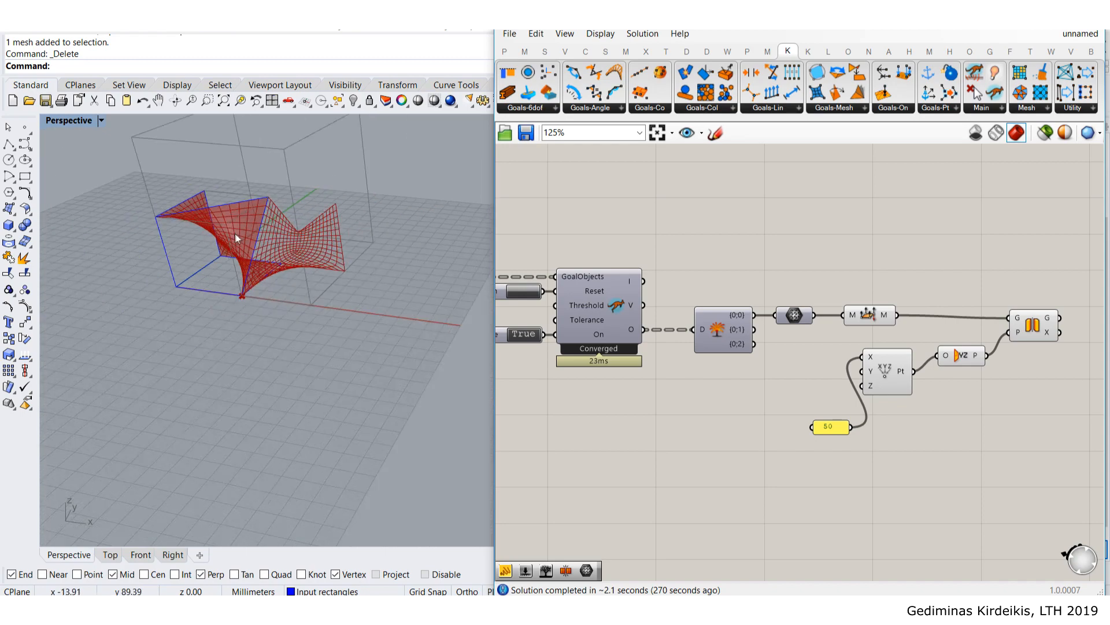
pyautogui.scroll(4, 202, 230)
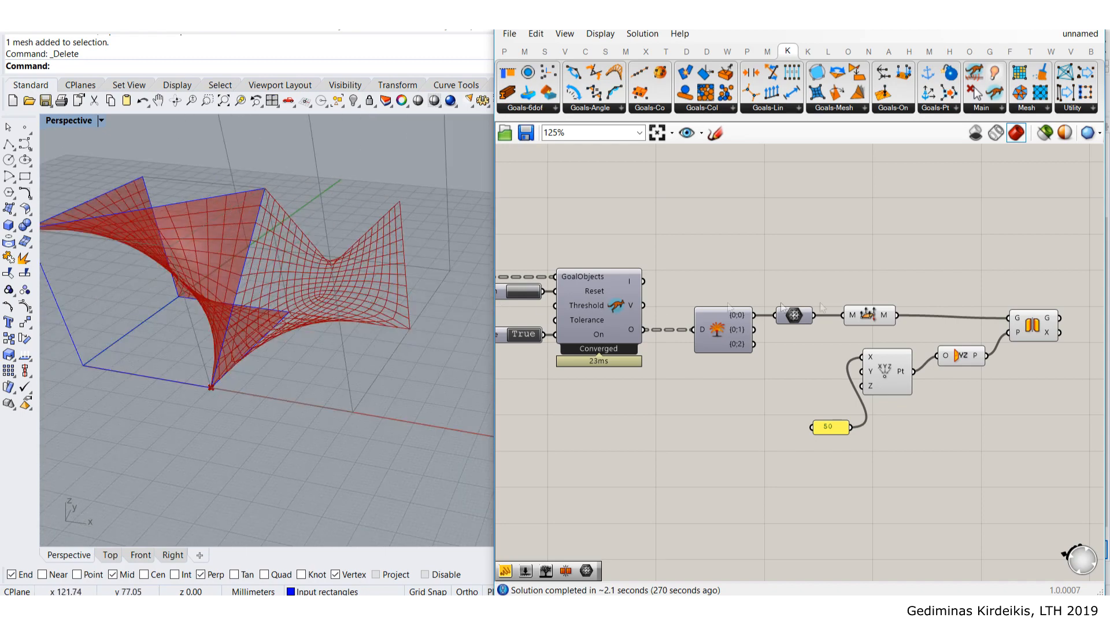
# - Rearrange the definition, moving the lower component group, Mirror and point component down
pyautogui.moveTo(861, 300); pyautogui.dragTo(770, 222, button='right')
pyautogui.scroll(-1, 770, 233)
pyautogui.moveTo(991, 349); pyautogui.dragTo(718, 248)
pyautogui.keyDown('shift'); pyautogui.click(901, 232); pyautogui.keyUp('shift')
pyautogui.moveTo(901, 231); pyautogui.dragTo(917, 268)
pyautogui.click(913, 228)
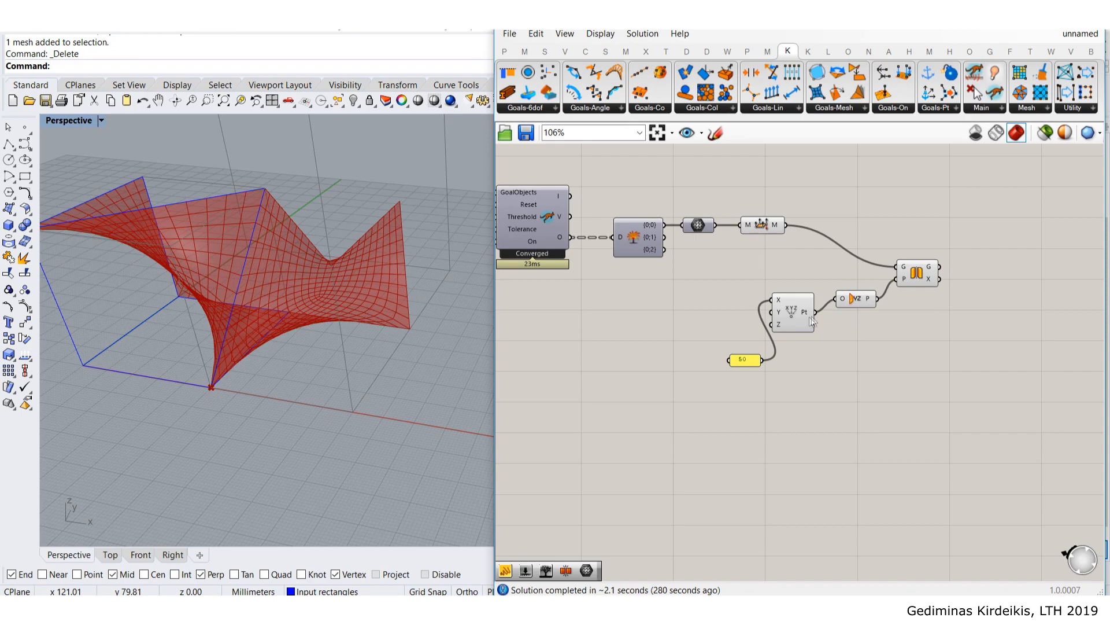
pyautogui.moveTo(801, 316)
pyautogui.mouseDown()
pyautogui.moveTo(803, 373)
pyautogui.moveTo(795, 336)
pyautogui.mouseUp()
# - Compare the relaxed mesh and the mirrored half by highlighting each component in the viewport
pyautogui.moveTo(309, 290); pyautogui.dragTo(241, 329, button='right')
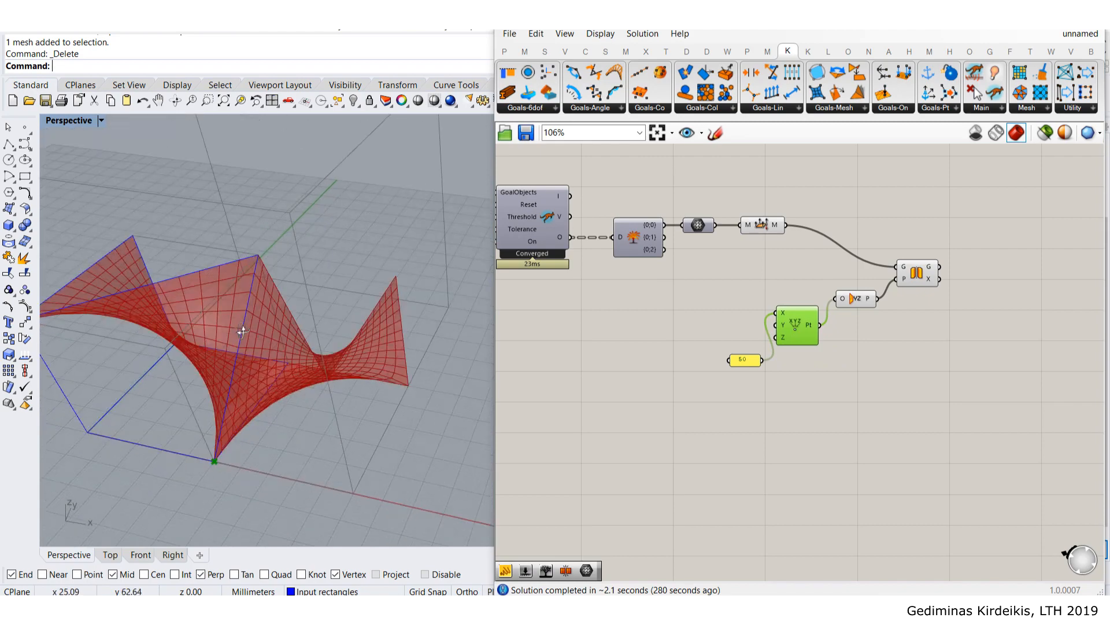
pyautogui.click(761, 227)
pyautogui.click(947, 279)
pyautogui.click(922, 273)
pyautogui.click(773, 223)
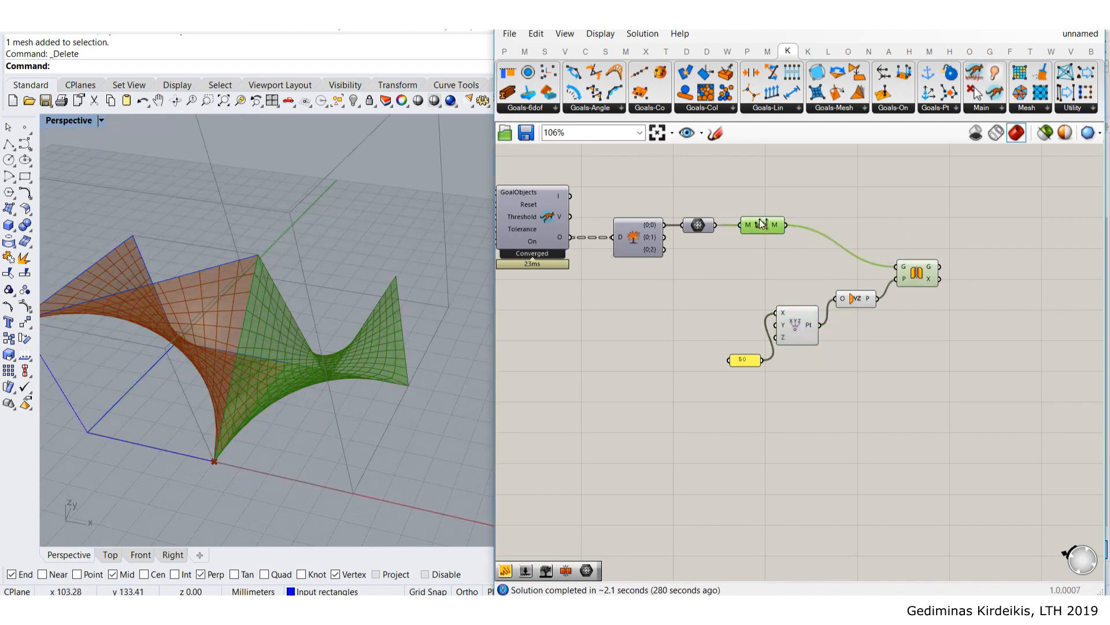
pyautogui.moveTo(919, 272); pyautogui.dragTo(914, 271)
pyautogui.click(768, 219)
pyautogui.click(915, 269)
pyautogui.click(927, 227)
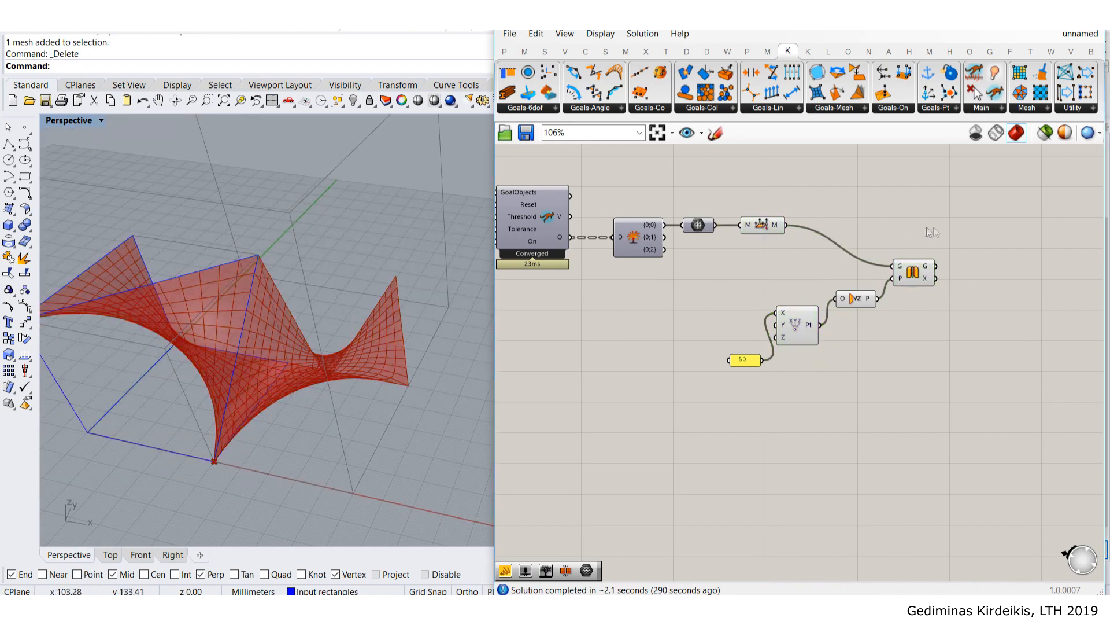
# - Add a Mesh Join component fed by both the relaxed mesh and the mirrored mesh
pyautogui.moveTo(955, 227); pyautogui.dragTo(893, 234, button='right')
pyautogui.doubleClick(894, 235)
pyautogui.write('join')
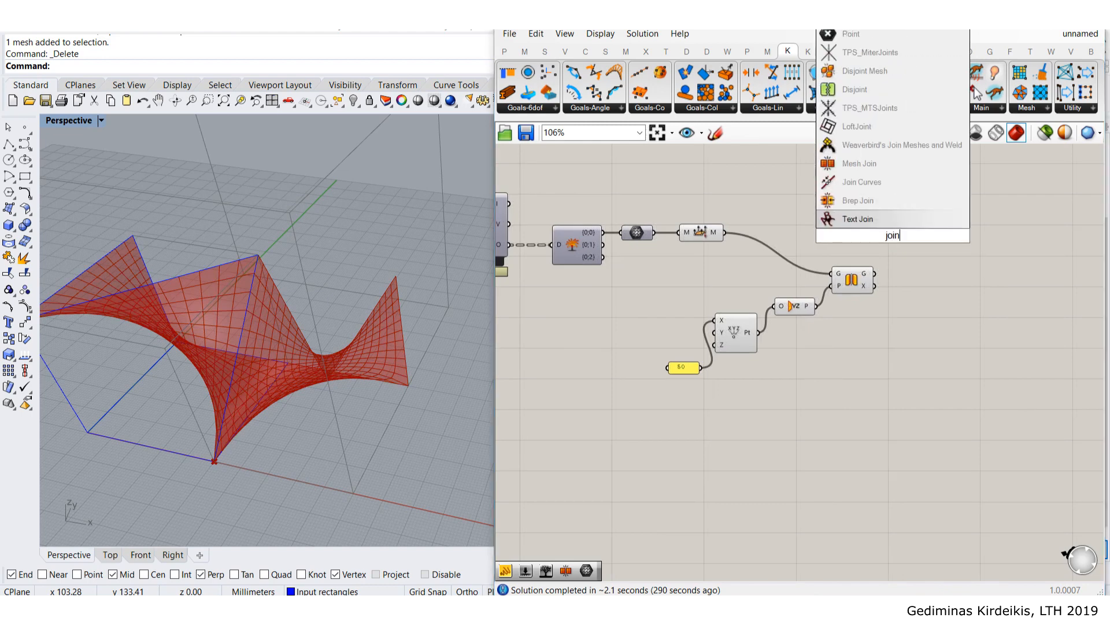
pyautogui.click(860, 164)
pyautogui.moveTo(894, 238); pyautogui.dragTo(935, 234)
pyautogui.moveTo(725, 232); pyautogui.dragTo(910, 230)
pyautogui.moveTo(876, 277); pyautogui.dragTo(915, 232)
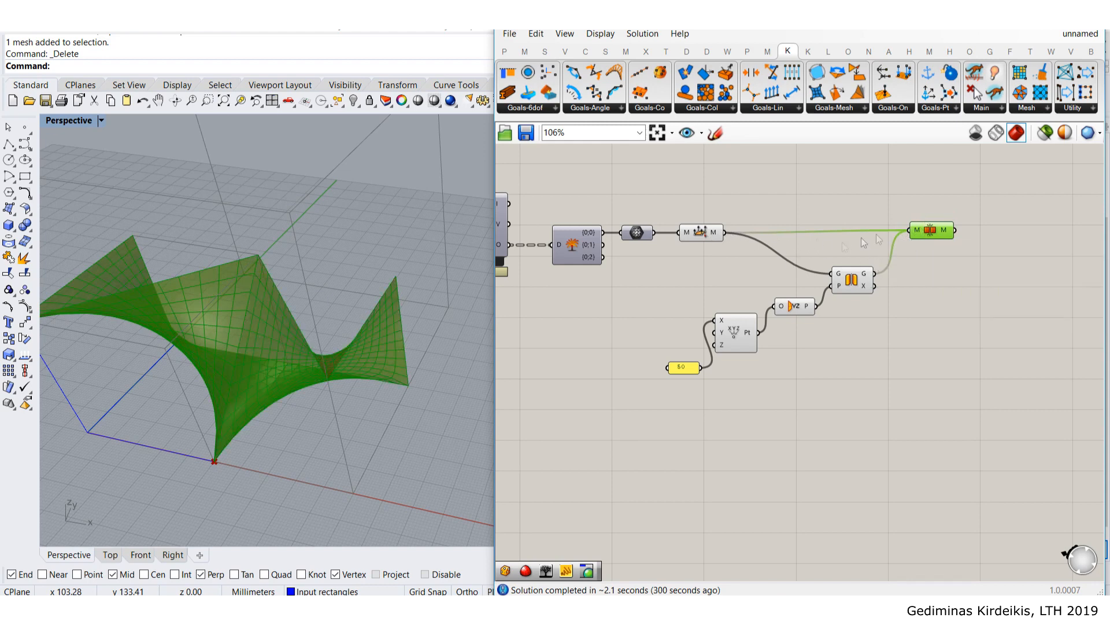
# - Inspect the joined mesh against the relaxed mesh from several viewport angles
pyautogui.click(700, 233)
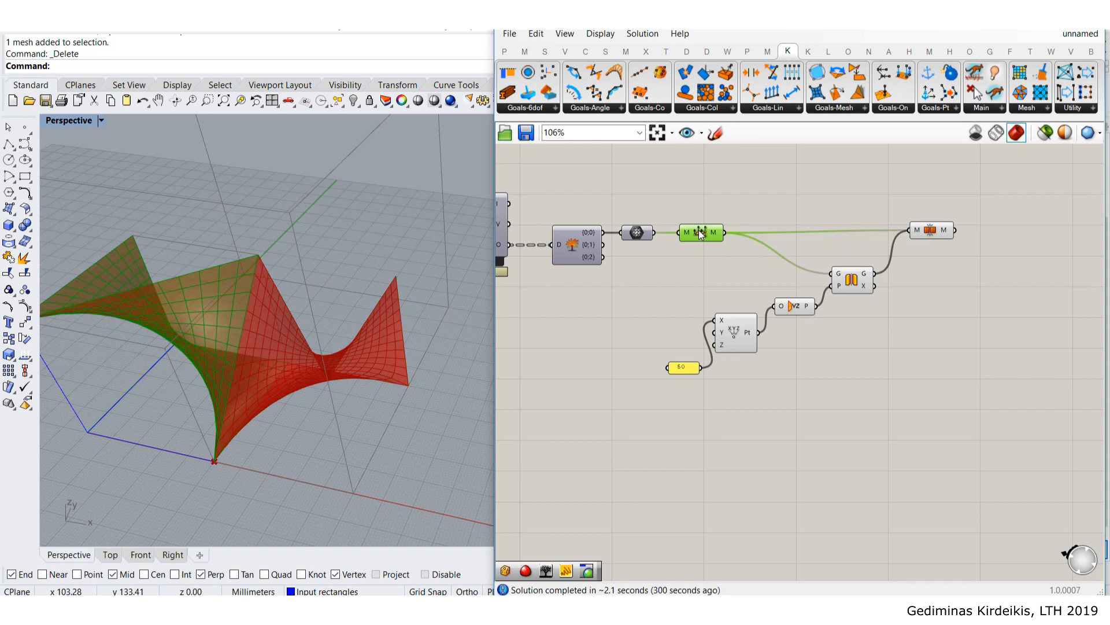
pyautogui.click(845, 278)
pyautogui.click(938, 233)
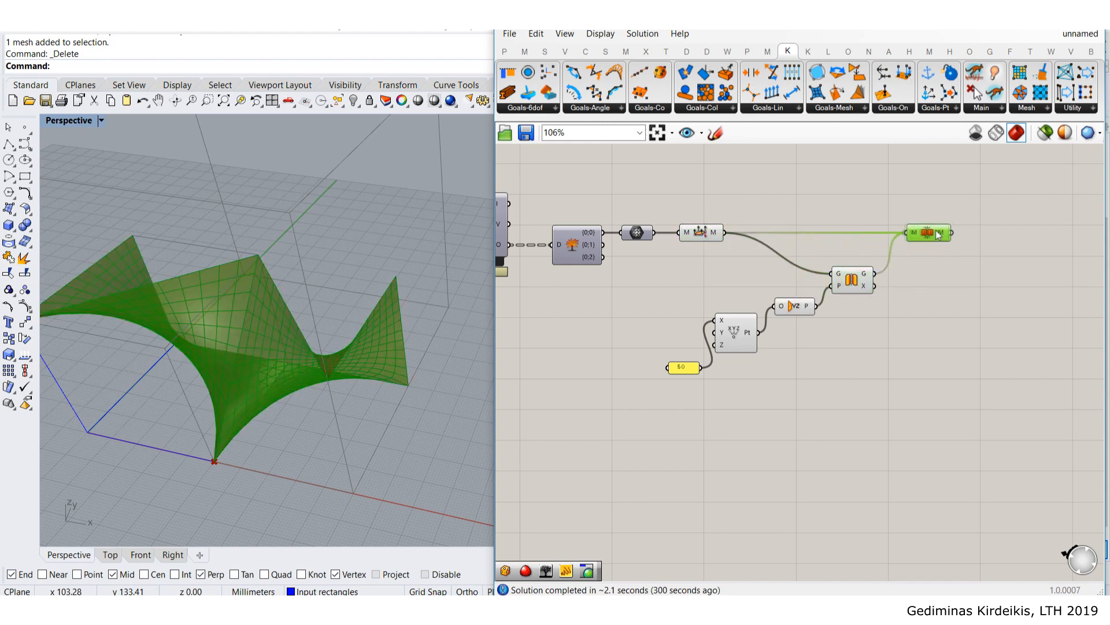
pyautogui.click(931, 193)
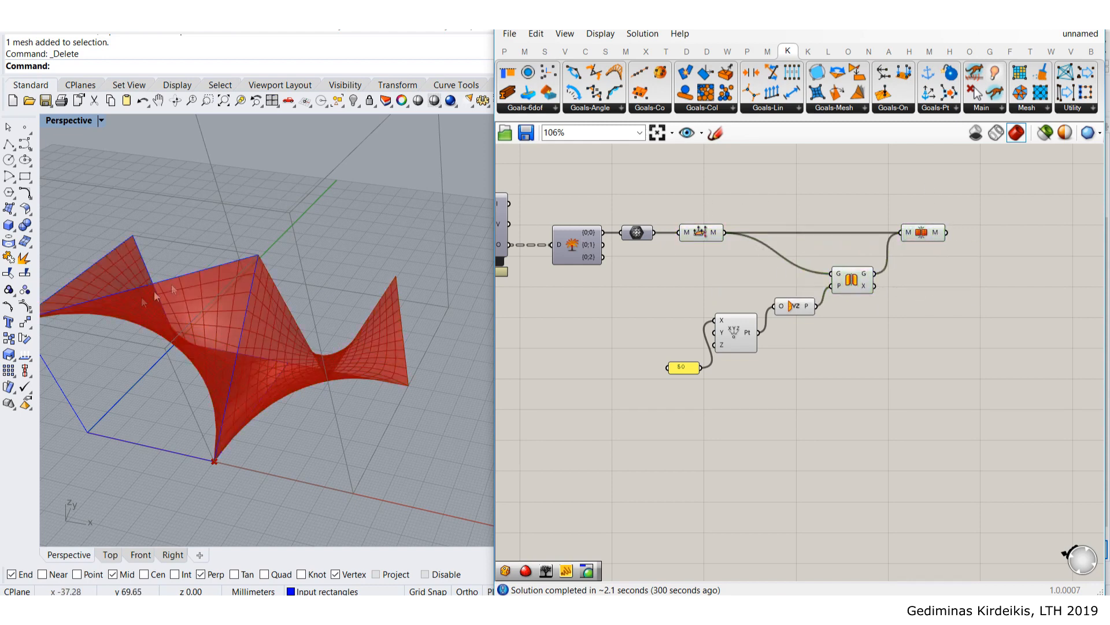
pyautogui.moveTo(243, 324); pyautogui.dragTo(413, 274, button='right')
pyautogui.keyDown('shift'); pyautogui.moveTo(413, 274); pyautogui.dragTo(316, 271, button='right'); pyautogui.keyUp('shift')
pyautogui.scroll(3, 301, 259)
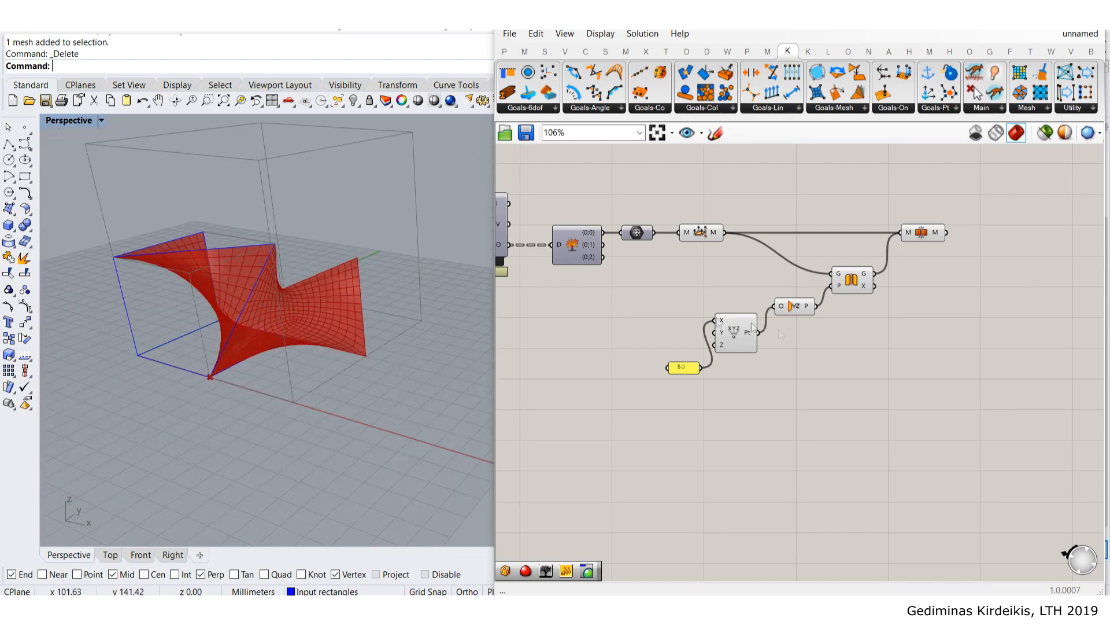
# - Tidy the definition, moving Construct Point up beside the YZ Plane component
pyautogui.moveTo(815, 349); pyautogui.dragTo(843, 304, button='right')
pyautogui.scroll(2, 831, 264)
pyautogui.click(829, 234)
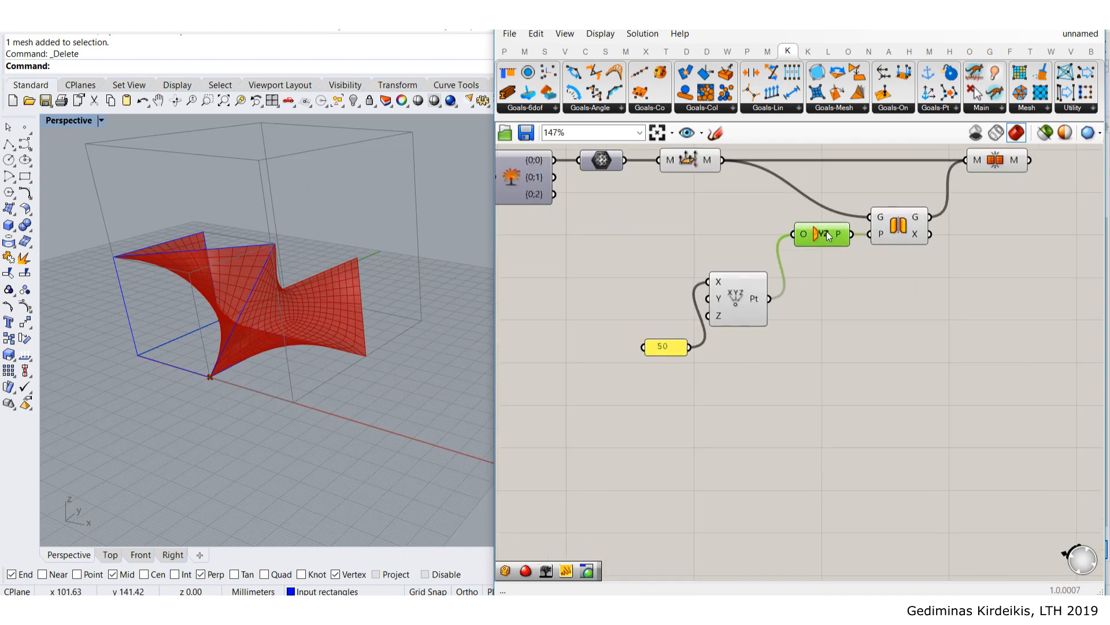
pyautogui.moveTo(743, 311); pyautogui.dragTo(737, 246)
pyautogui.click(591, 274)
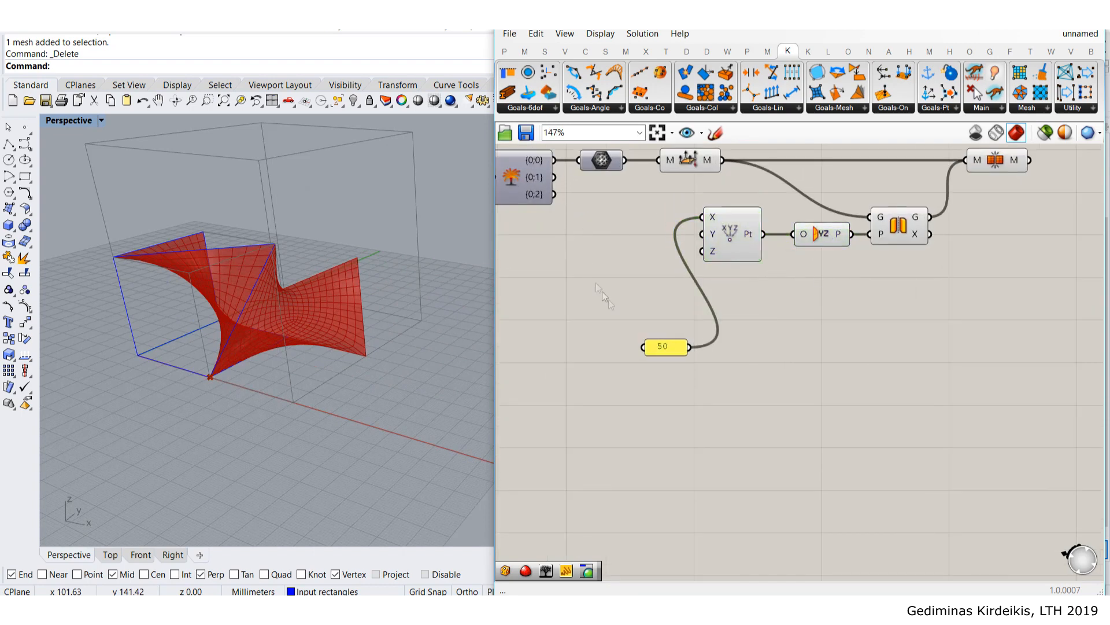
pyautogui.moveTo(756, 301); pyautogui.dragTo(674, 381, button='right')
pyautogui.moveTo(882, 380); pyautogui.dragTo(762, 366, button='right')
pyautogui.scroll(-2, 781, 274)
pyautogui.moveTo(721, 332); pyautogui.dragTo(820, 348, button='right')
# - Hide the preview of the four intermediate components, leaving only the joined mesh visible
pyautogui.moveTo(822, 345); pyautogui.dragTo(603, 195)
pyautogui.click(659, 225)
pyautogui.click(811, 310)
pyautogui.moveTo(837, 344); pyautogui.dragTo(653, 209)
pyautogui.middleClick(675, 229)
pyautogui.click(721, 183)
pyautogui.click(893, 259)
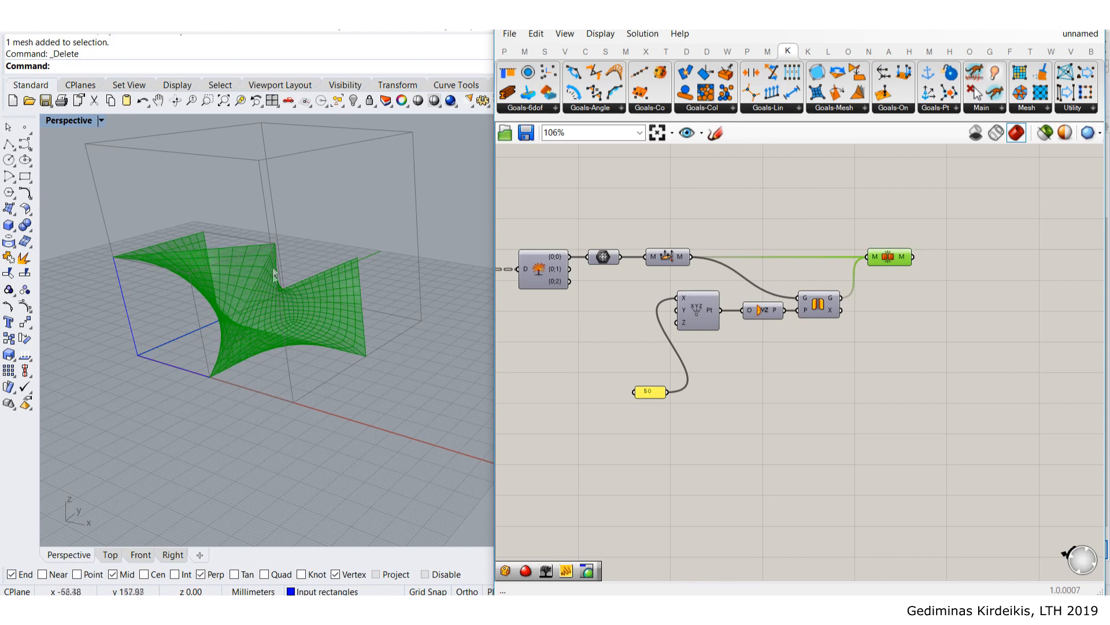
# - Add a second Mirror component fed by the joined mesh
pyautogui.moveTo(980, 319); pyautogui.dragTo(943, 304, button='right')
pyautogui.doubleClick(966, 314)
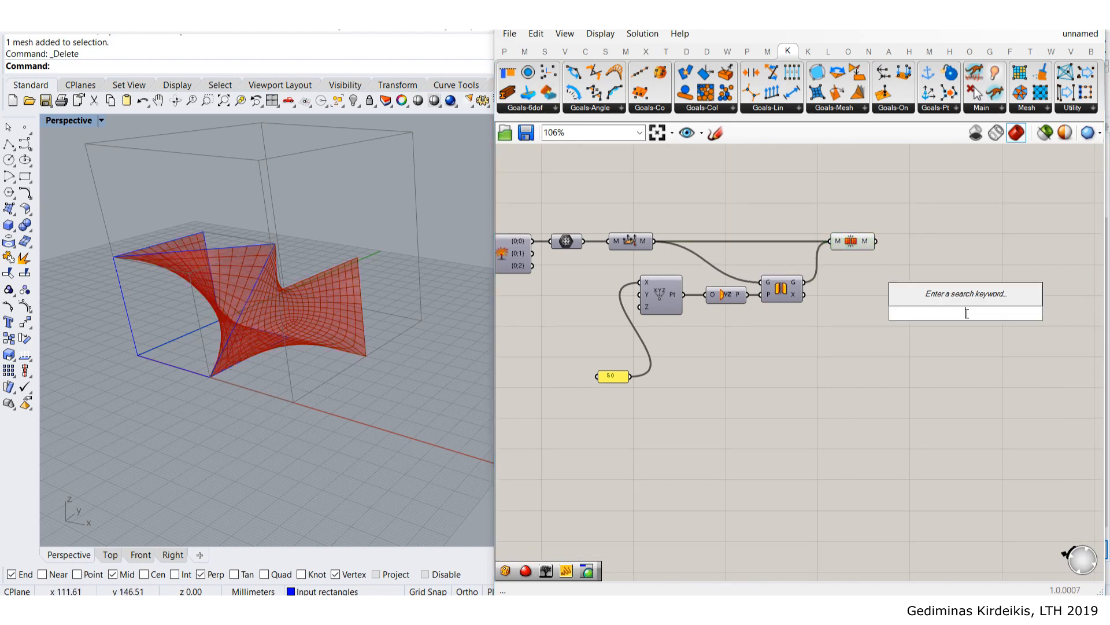
pyautogui.write('mirr')
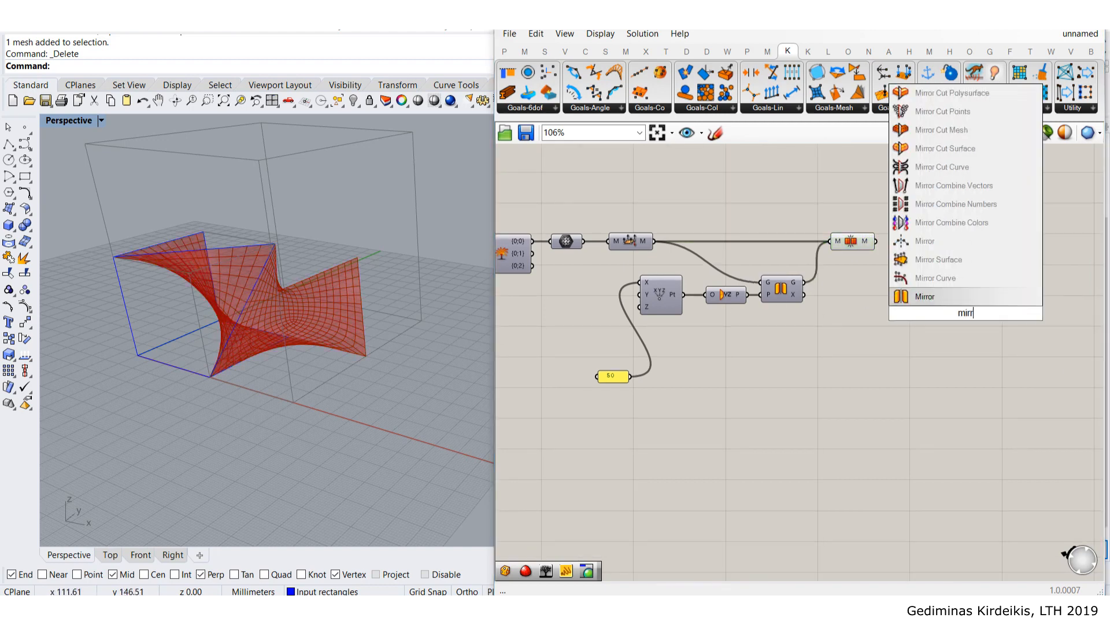
pyautogui.click(924, 296)
pyautogui.moveTo(893, 259); pyautogui.dragTo(955, 310)
pyautogui.moveTo(329, 369); pyautogui.dragTo(195, 415, button='right')
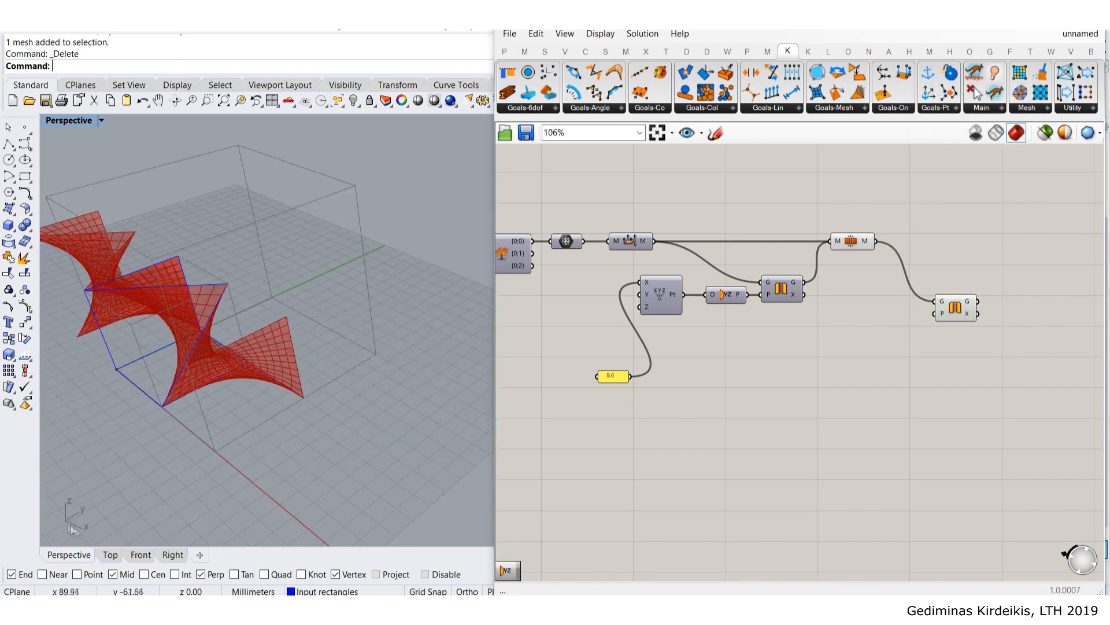
# - Add an XZ Plane component and wire it in as the new Mirror's plane
pyautogui.doubleClick(871, 385)
pyautogui.write('xz plane')
pyautogui.press('Return')
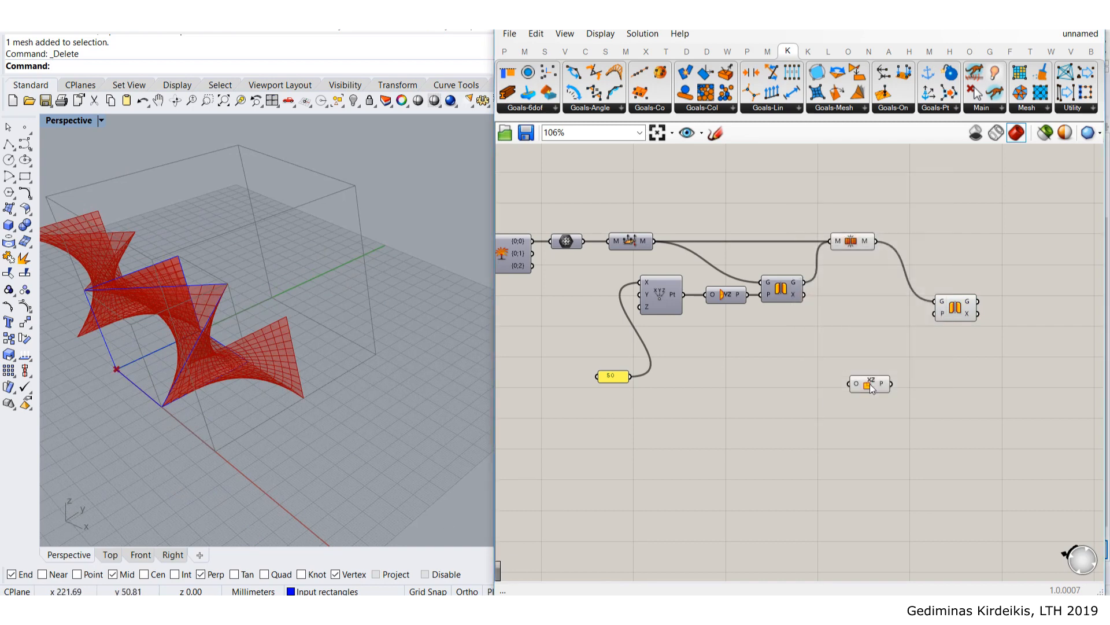
pyautogui.scroll(2, 872, 385)
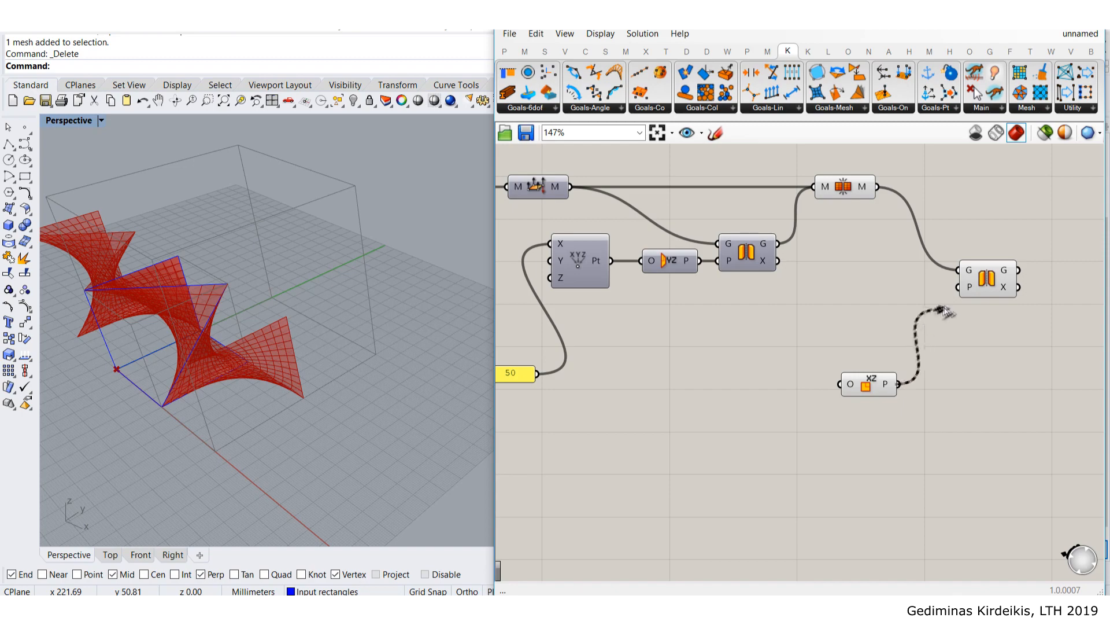
pyautogui.moveTo(942, 312); pyautogui.dragTo(955, 292)
pyautogui.moveTo(872, 392); pyautogui.dragTo(873, 346)
pyautogui.moveTo(657, 335); pyautogui.dragTo(791, 338, button='right')
pyautogui.click(706, 259)
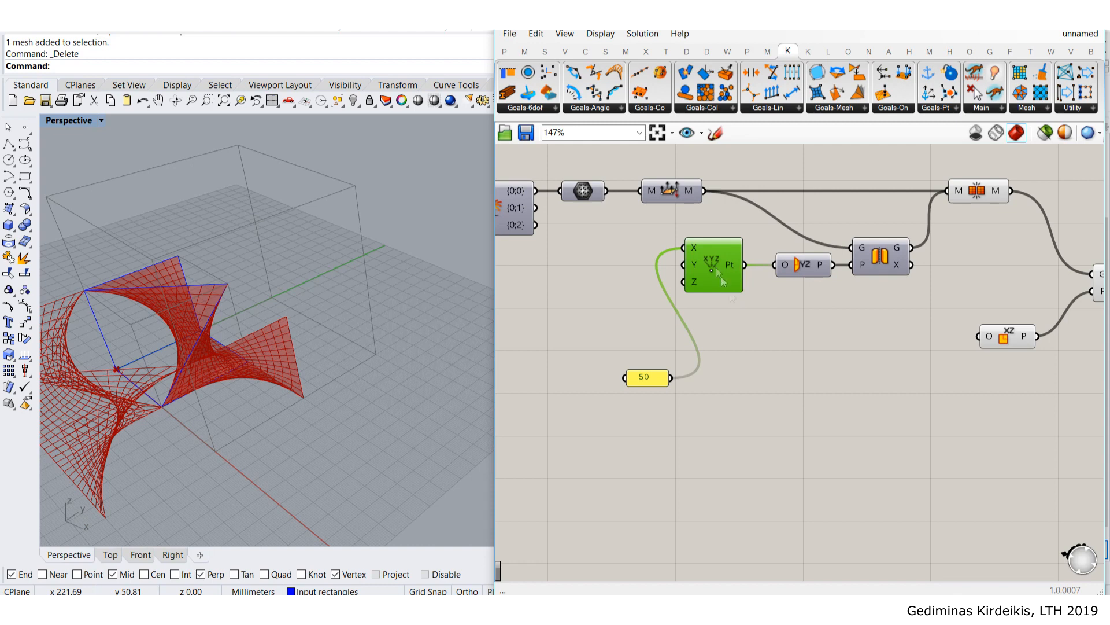
# - Add a Construct Point with the 50 value as Y, feeding the XZ Plane origin
pyautogui.doubleClick(775, 347)
pyautogui.write('construct point')
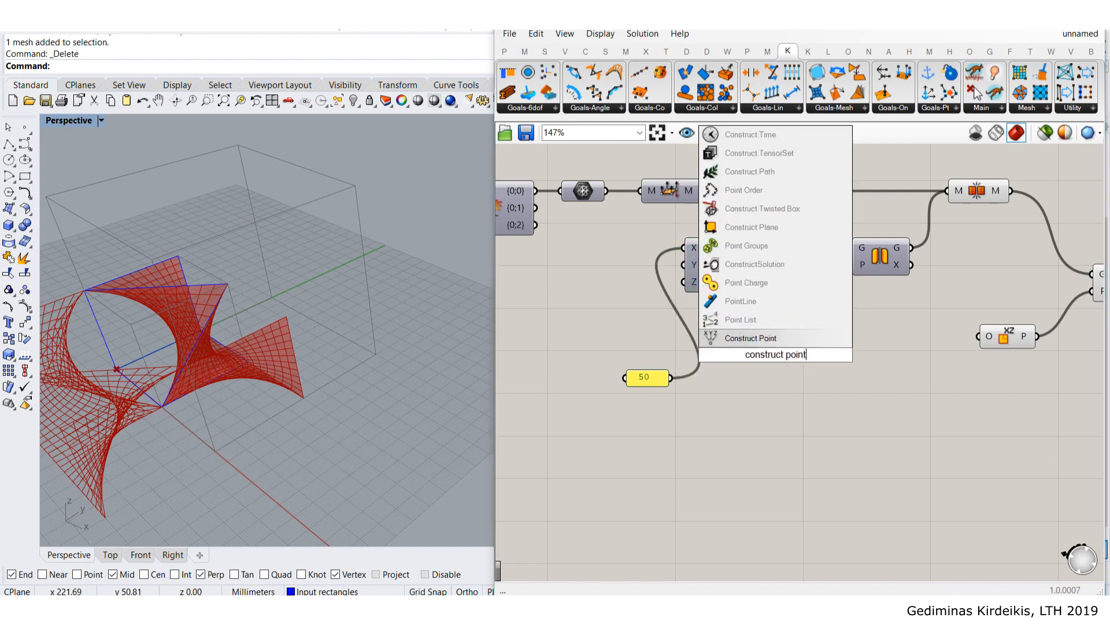
pyautogui.press('Return')
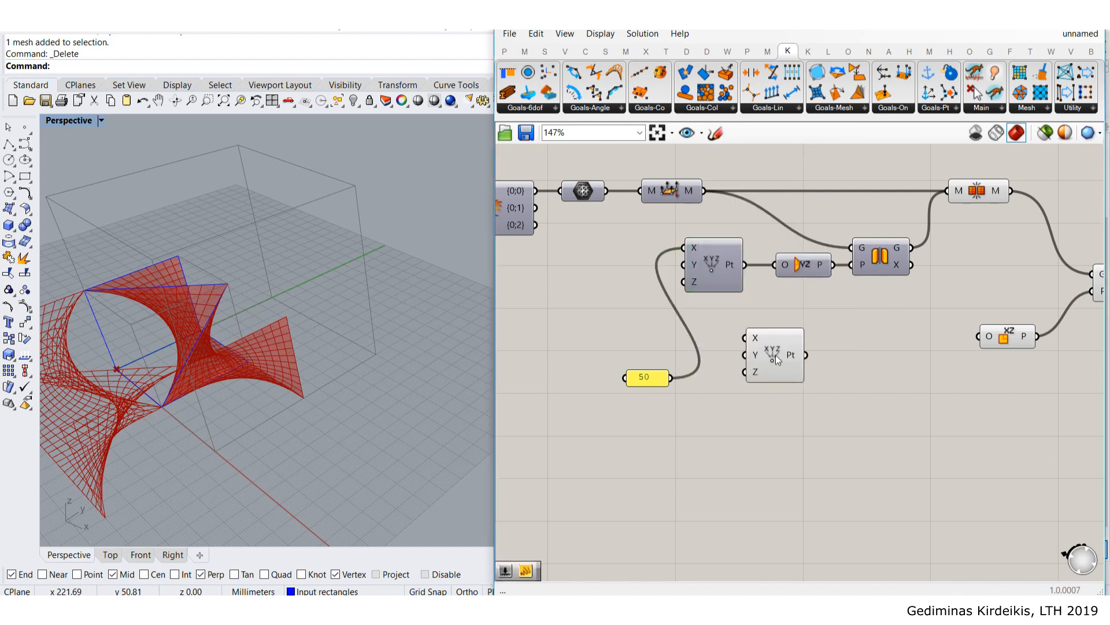
pyautogui.moveTo(776, 355); pyautogui.dragTo(914, 359)
pyautogui.moveTo(246, 353); pyautogui.dragTo(217, 273, button='right')
pyautogui.moveTo(942, 357); pyautogui.dragTo(977, 352)
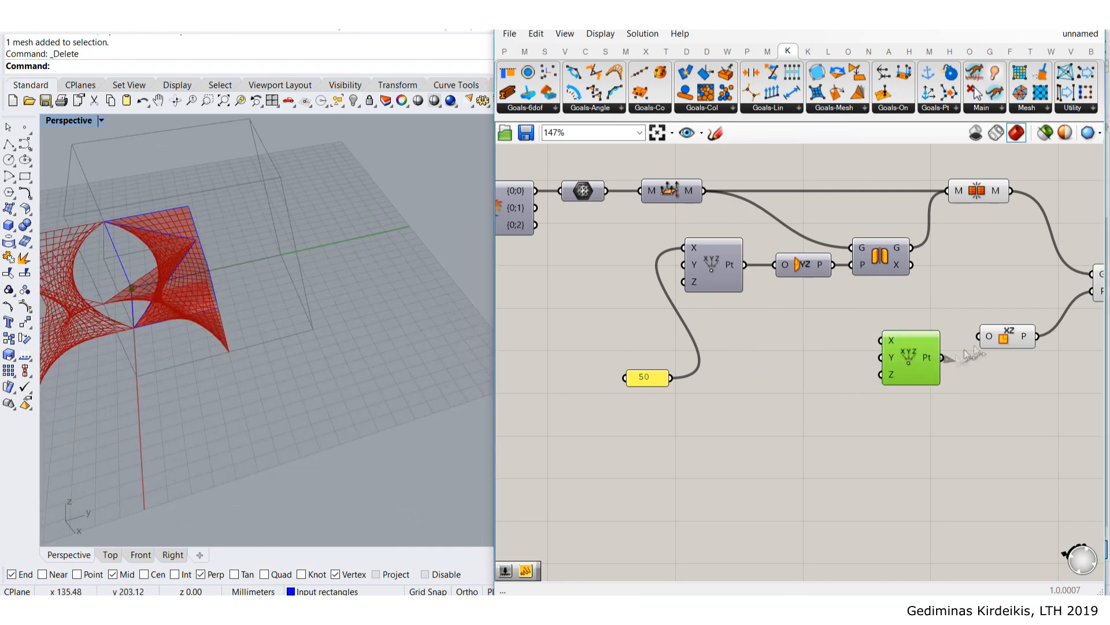
pyautogui.moveTo(334, 352); pyautogui.dragTo(266, 407, button='right')
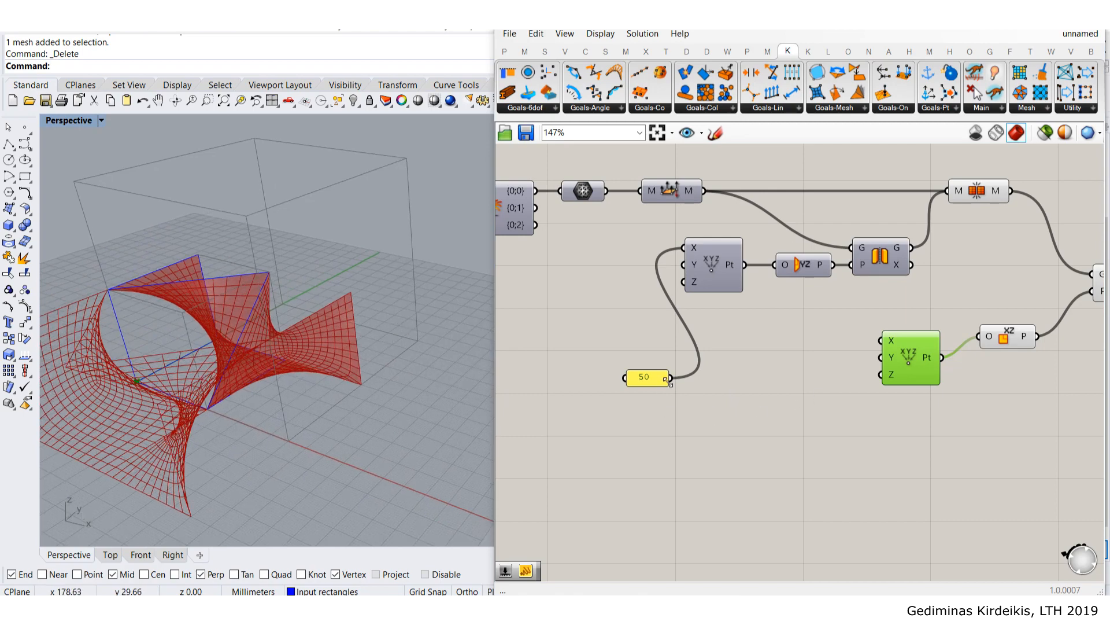
pyautogui.moveTo(672, 378); pyautogui.dragTo(880, 357)
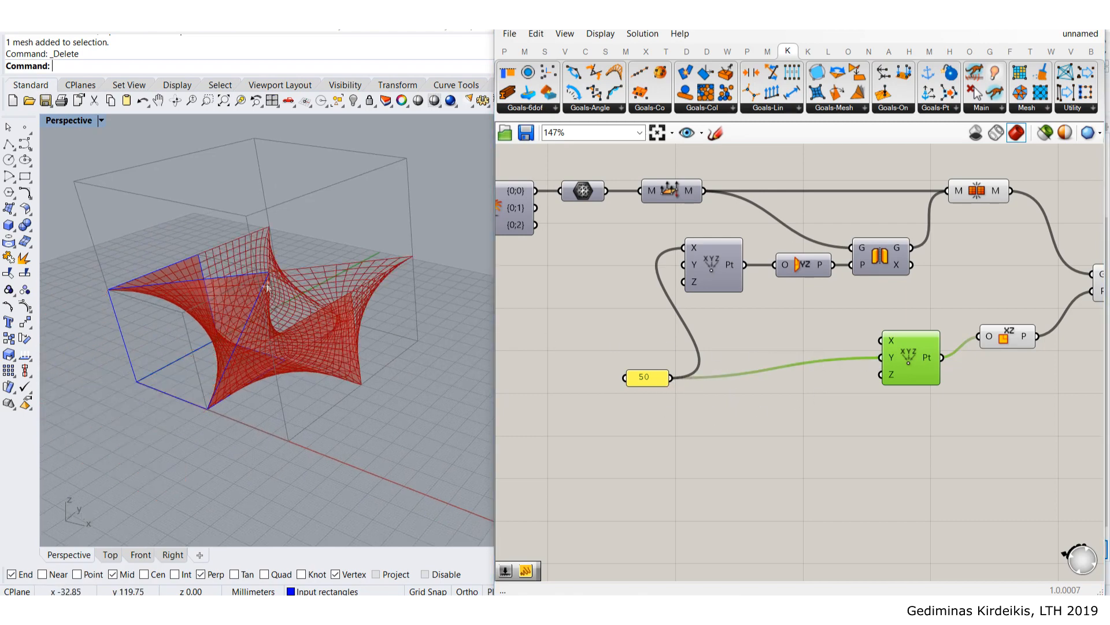
pyautogui.moveTo(254, 312); pyautogui.dragTo(210, 328, button='right')
# - Arrange the point and XZ Plane beside the new Mirror and hide their preview
pyautogui.moveTo(1007, 249); pyautogui.dragTo(817, 270, button='right')
pyautogui.click(999, 234)
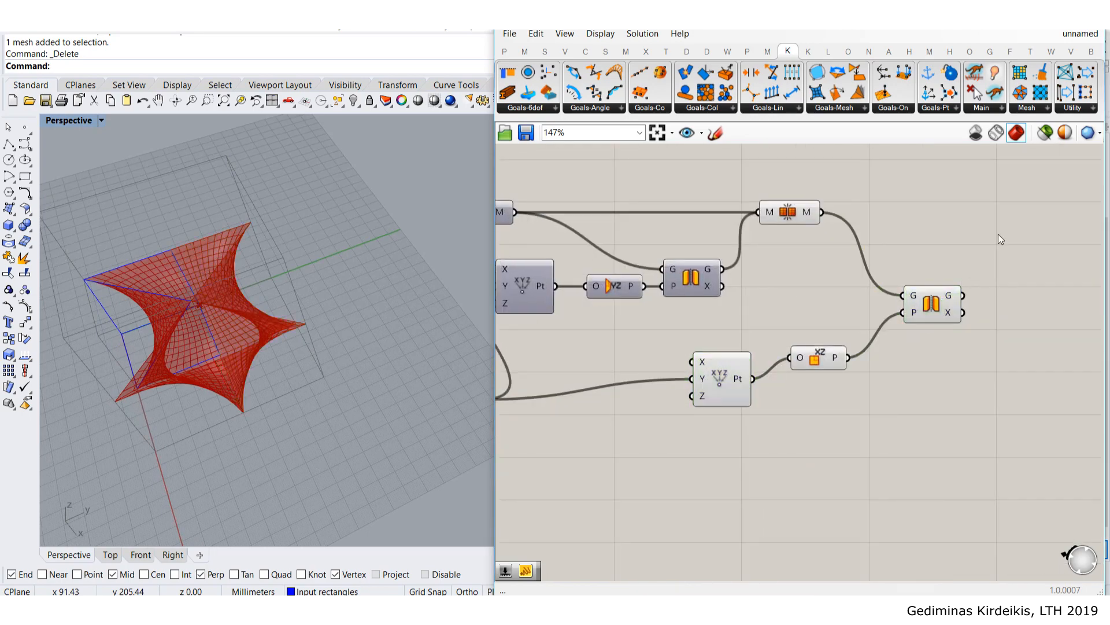
pyautogui.moveTo(279, 292); pyautogui.dragTo(317, 224, button='right')
pyautogui.moveTo(819, 361); pyautogui.dragTo(854, 317)
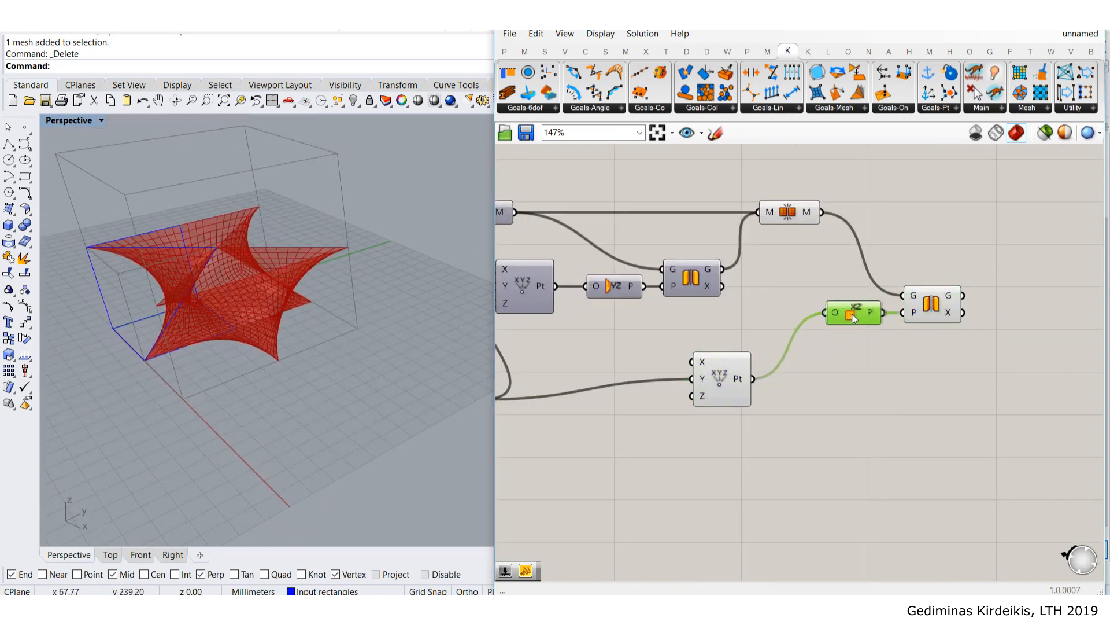
pyautogui.moveTo(744, 398); pyautogui.dragTo(796, 332)
pyautogui.click(854, 357)
pyautogui.moveTo(861, 367); pyautogui.dragTo(758, 279)
pyautogui.middleClick(820, 303)
pyautogui.click(862, 263)
pyautogui.click(935, 202)
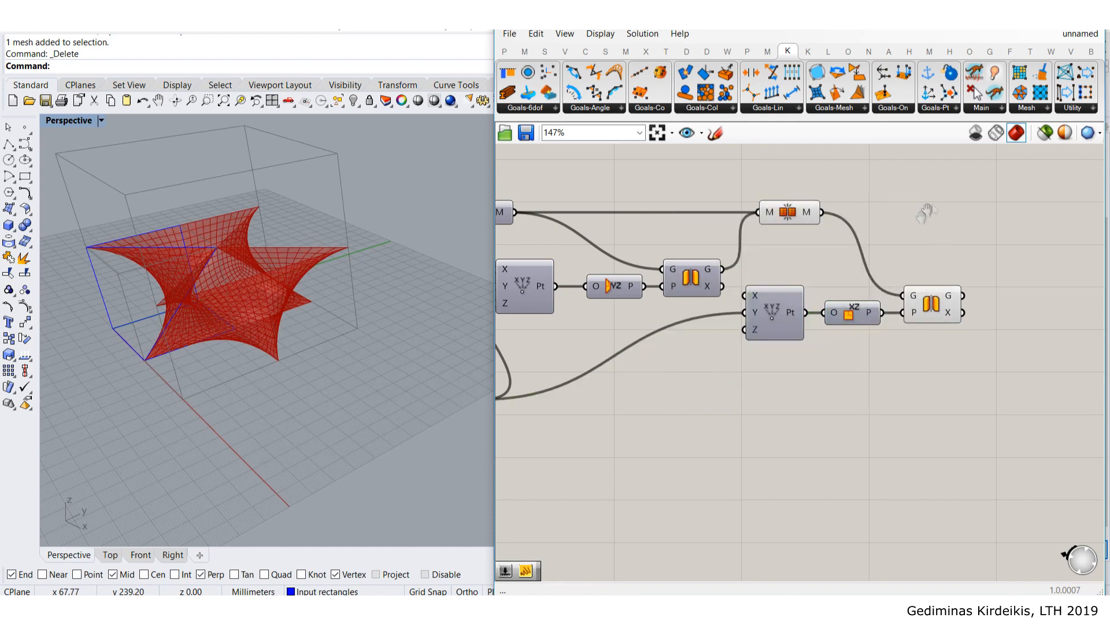
# - Add a new Mesh Join and feed it the XZ-mirrored result
pyautogui.moveTo(1026, 234); pyautogui.dragTo(974, 293, button='right')
pyautogui.doubleClick(974, 295)
pyautogui.write('mesh joi')
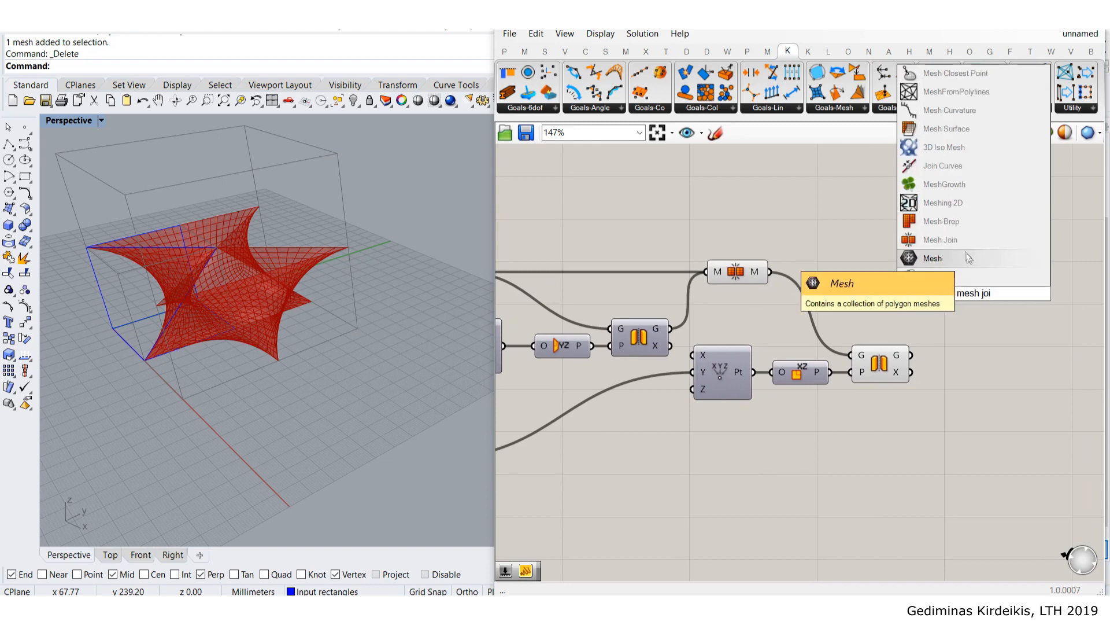
pyautogui.click(931, 239)
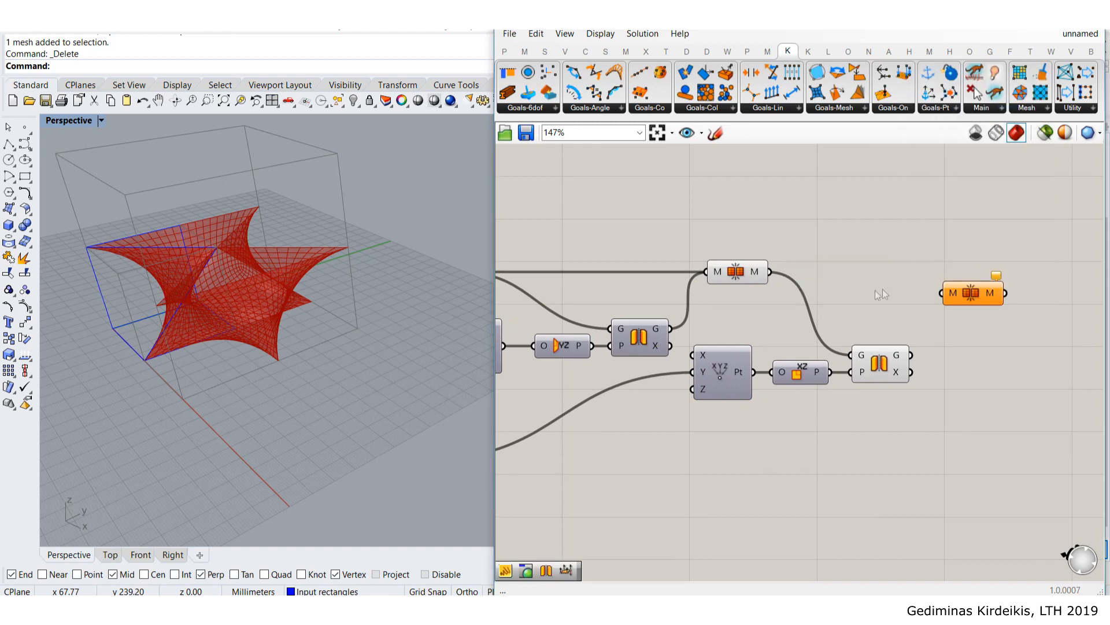
pyautogui.click(733, 270)
pyautogui.click(761, 221)
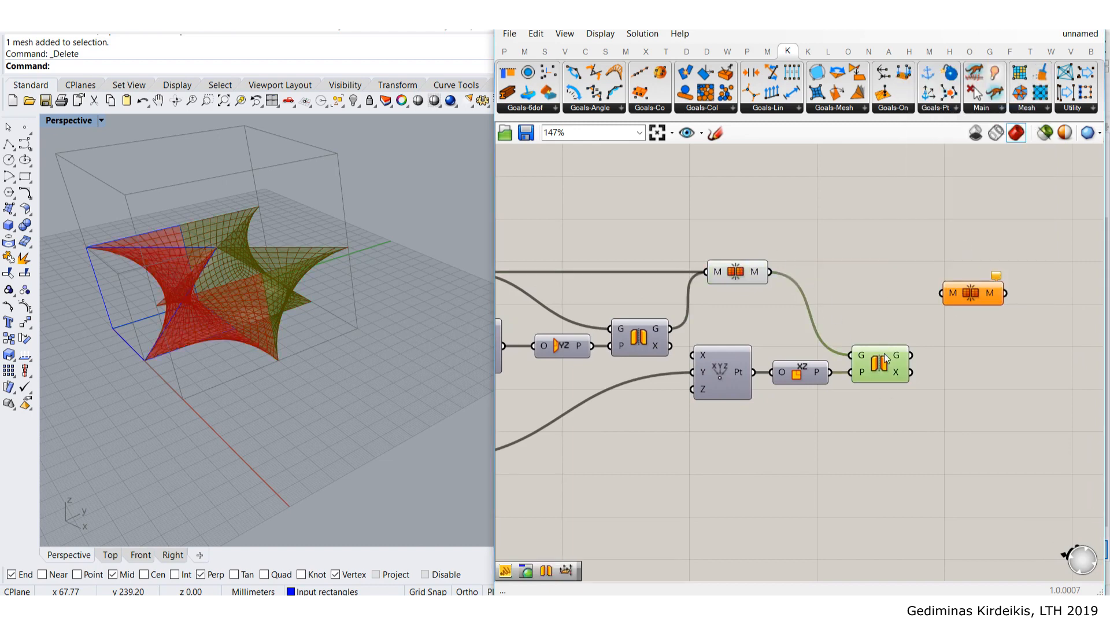
pyautogui.moveTo(949, 284); pyautogui.dragTo(971, 269)
# - Hide the intermediate components' previews and inspect the final four-part form
pyautogui.moveTo(895, 456); pyautogui.dragTo(693, 227)
pyautogui.middleClick(738, 272)
pyautogui.click(842, 202)
pyautogui.moveTo(341, 336); pyautogui.dragTo(253, 332, button='right')
pyautogui.scroll(-5, 172, 294)
pyautogui.scroll(6, 172, 294)
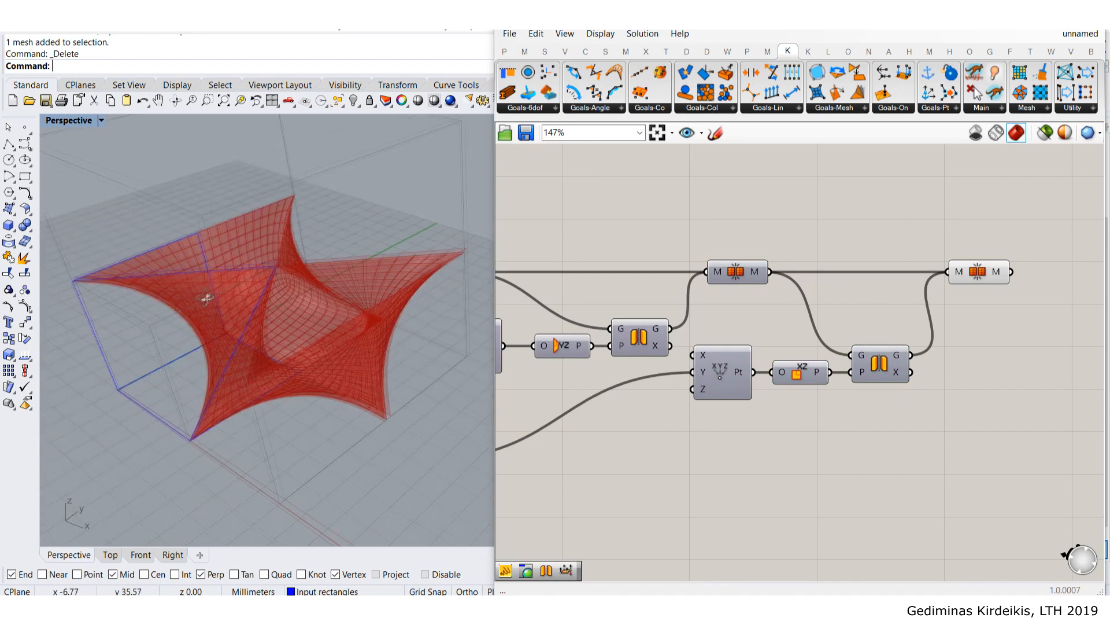
pyautogui.scroll(-4, 1016, 384)
pyautogui.scroll(3, 694, 403)
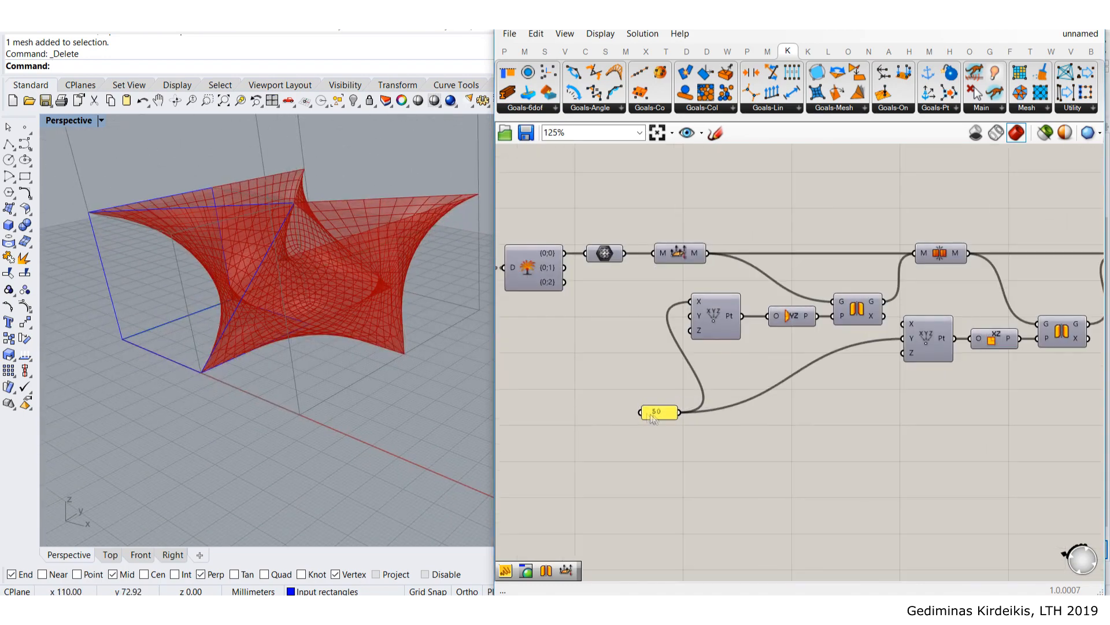
# - Move the 50 value upward and pan the canvas to the final mesh output
pyautogui.moveTo(657, 410); pyautogui.dragTo(646, 361)
pyautogui.click(793, 398)
pyautogui.scroll(-3, 923, 336)
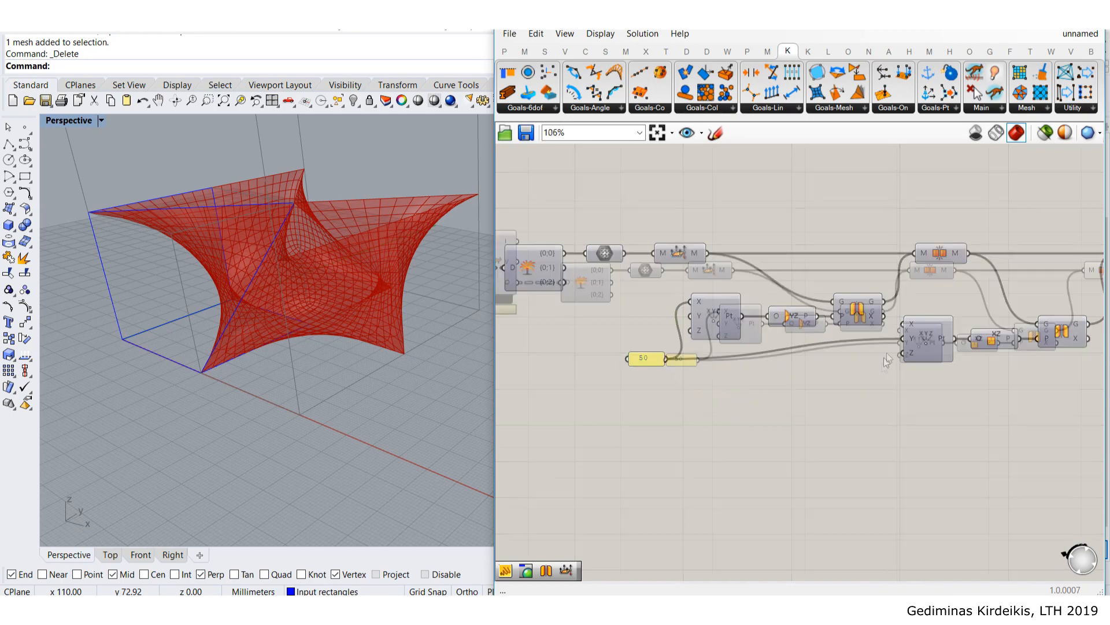
pyautogui.moveTo(992, 309); pyautogui.dragTo(789, 348, button='right')
pyautogui.scroll(4, 842, 328)
pyautogui.click(855, 326)
pyautogui.click(914, 368)
pyautogui.moveTo(914, 370); pyautogui.dragTo(773, 379, button='right')
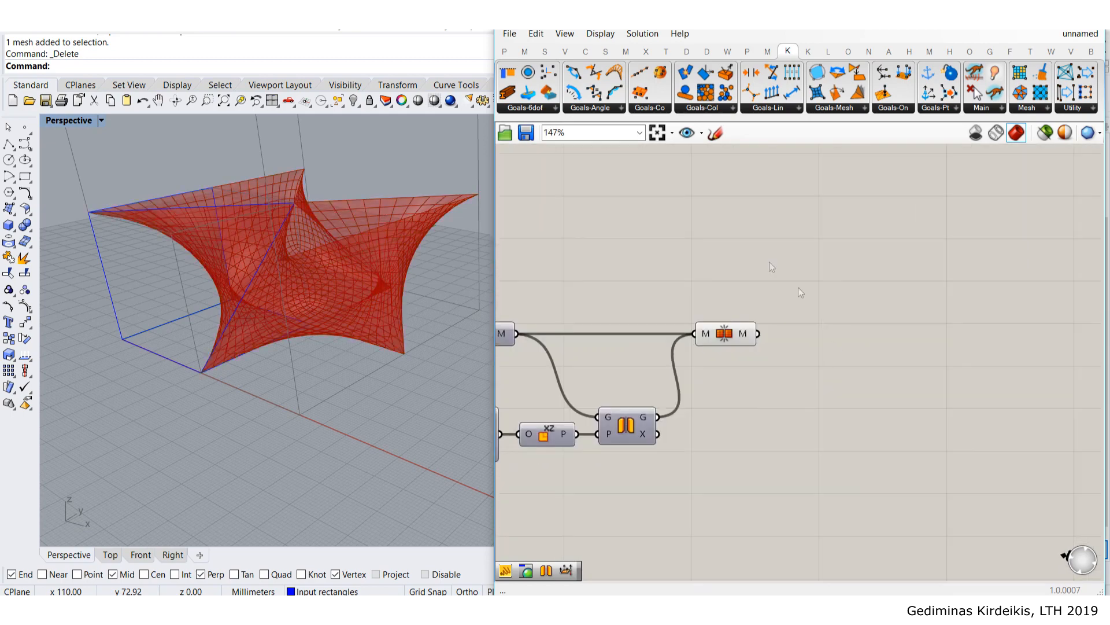
# - Add a Mirror fed by the last mesh, using an XY Plane as its mirror plane
pyautogui.scroll(-3, 810, 376)
pyautogui.doubleClick(834, 422)
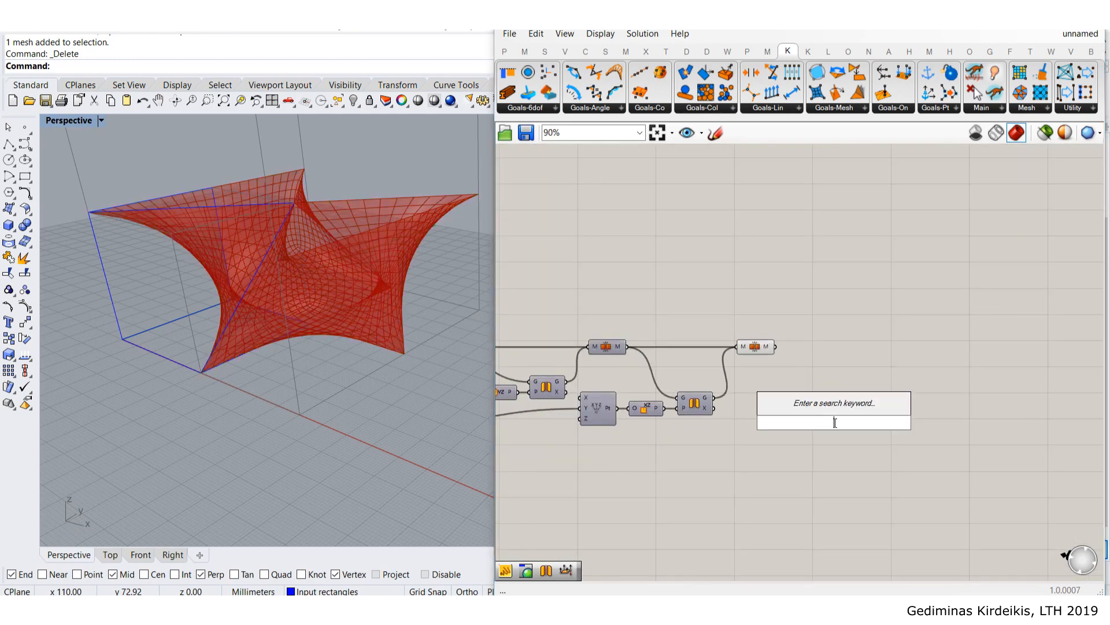
pyautogui.write('mi')
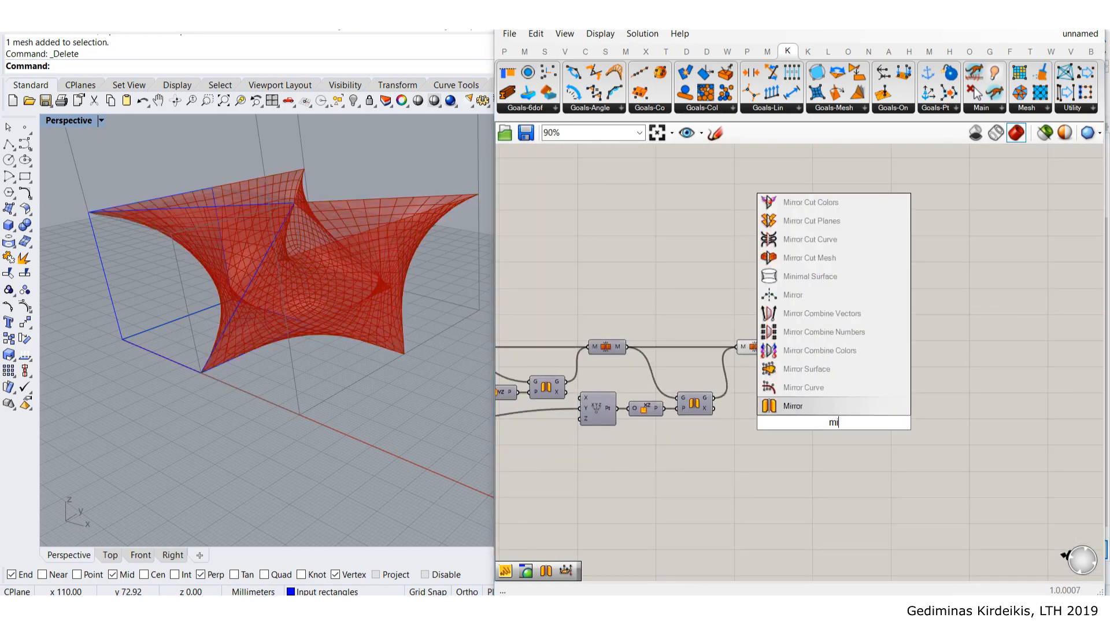
pyautogui.press('Return')
pyautogui.moveTo(830, 428); pyautogui.dragTo(834, 386)
pyautogui.doubleClick(813, 423)
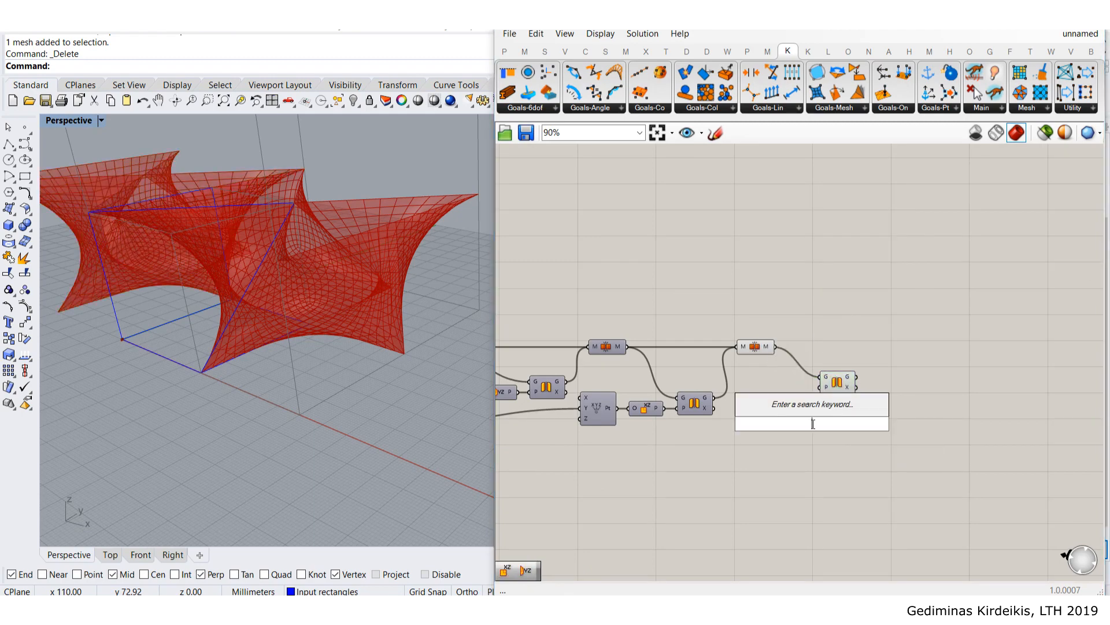
pyautogui.write('xy')
pyautogui.press('Return')
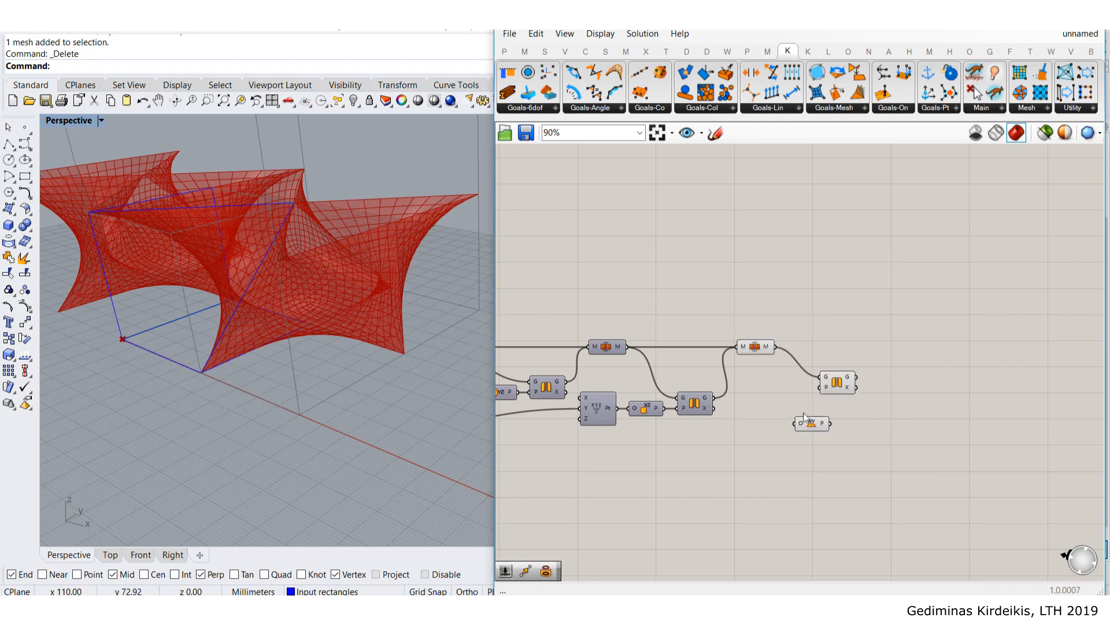
pyautogui.moveTo(829, 424); pyautogui.dragTo(820, 387)
pyautogui.scroll(-5, 227, 258)
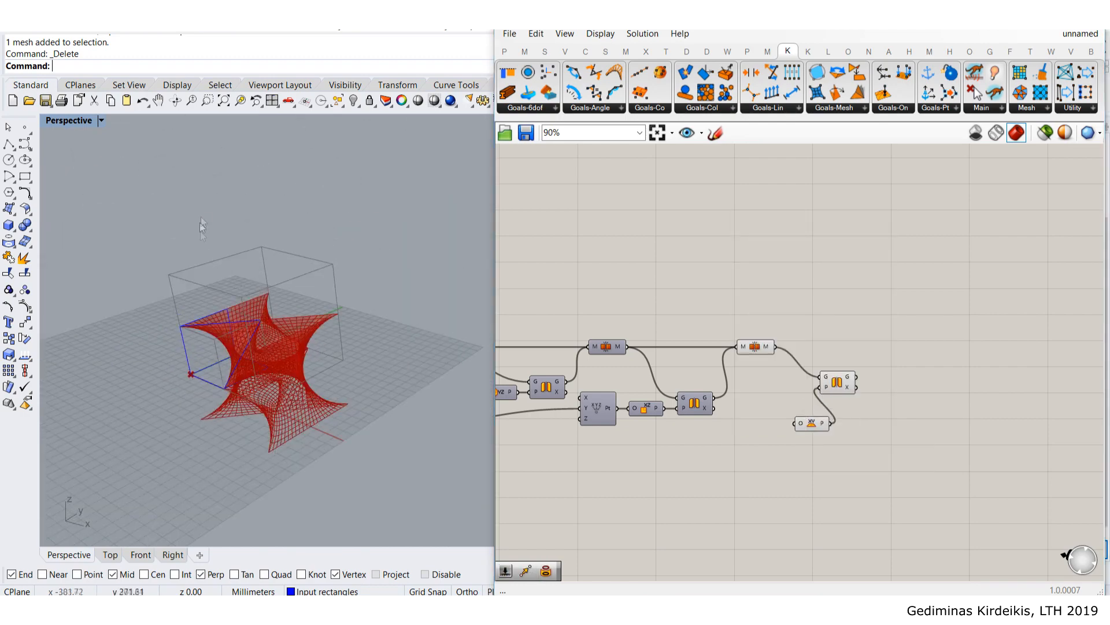
pyautogui.moveTo(187, 296); pyautogui.dragTo(197, 271, button='right')
pyautogui.scroll(1, 804, 420)
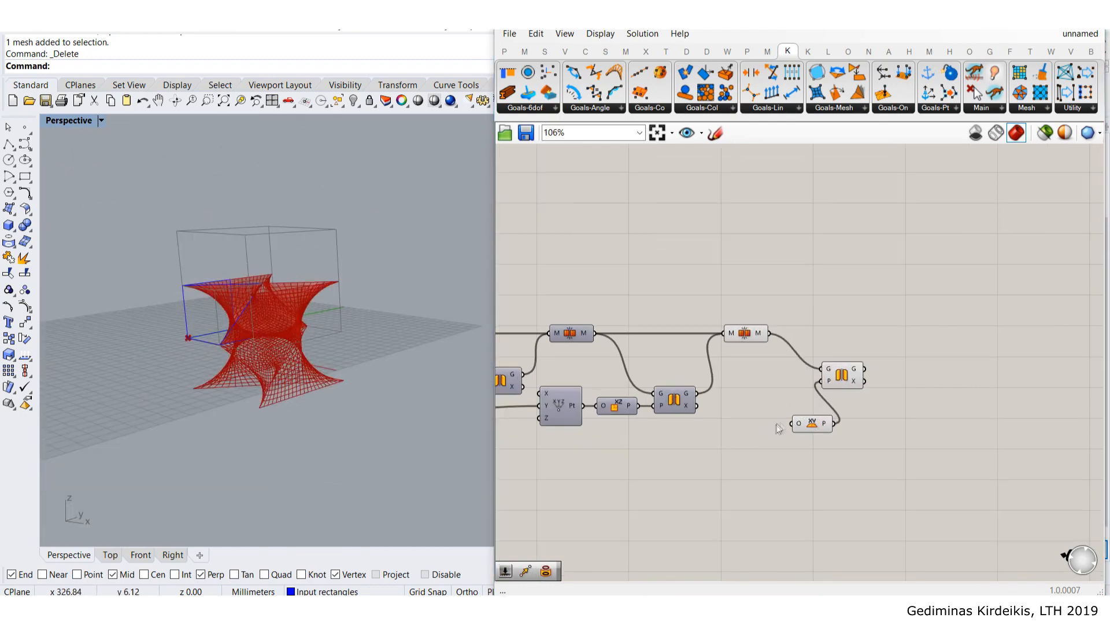
# - Add a Construct Point below the XY Plane and rewire the 50 value into its Z input
pyautogui.doubleClick(684, 463)
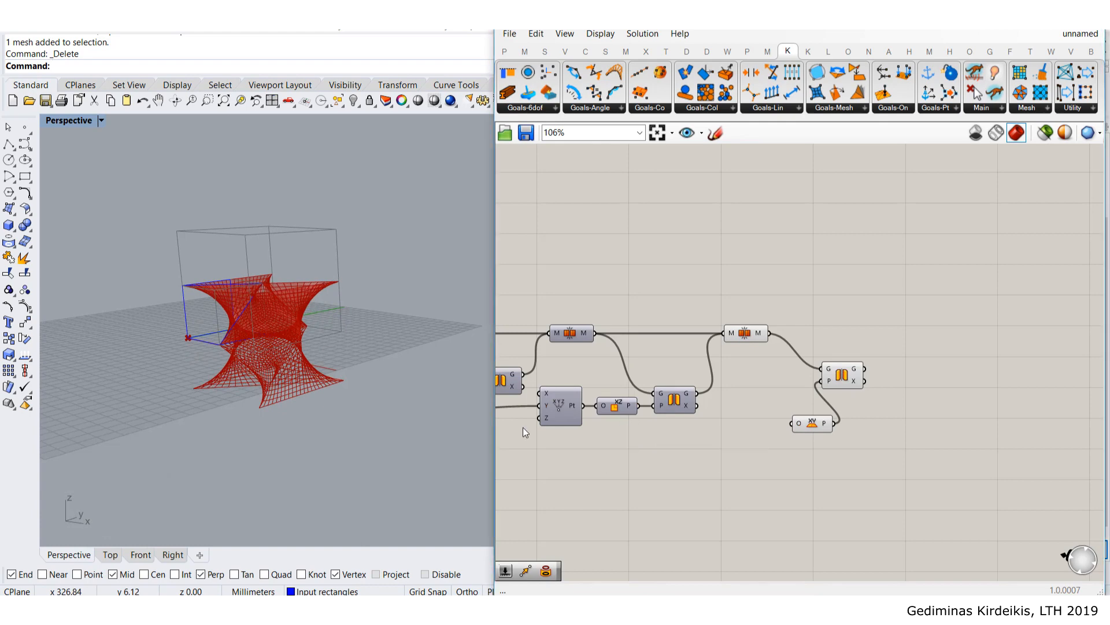
pyautogui.moveTo(522, 426); pyautogui.dragTo(558, 417, button='right')
pyautogui.doubleClick(732, 467)
pyautogui.write('con')
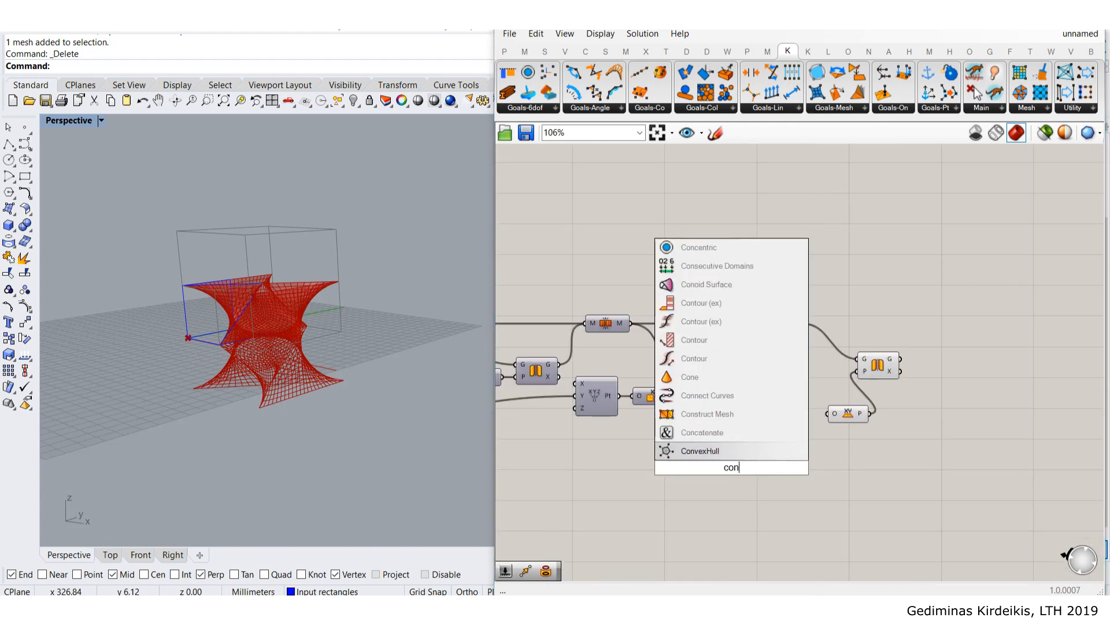
pyautogui.write('struc po')
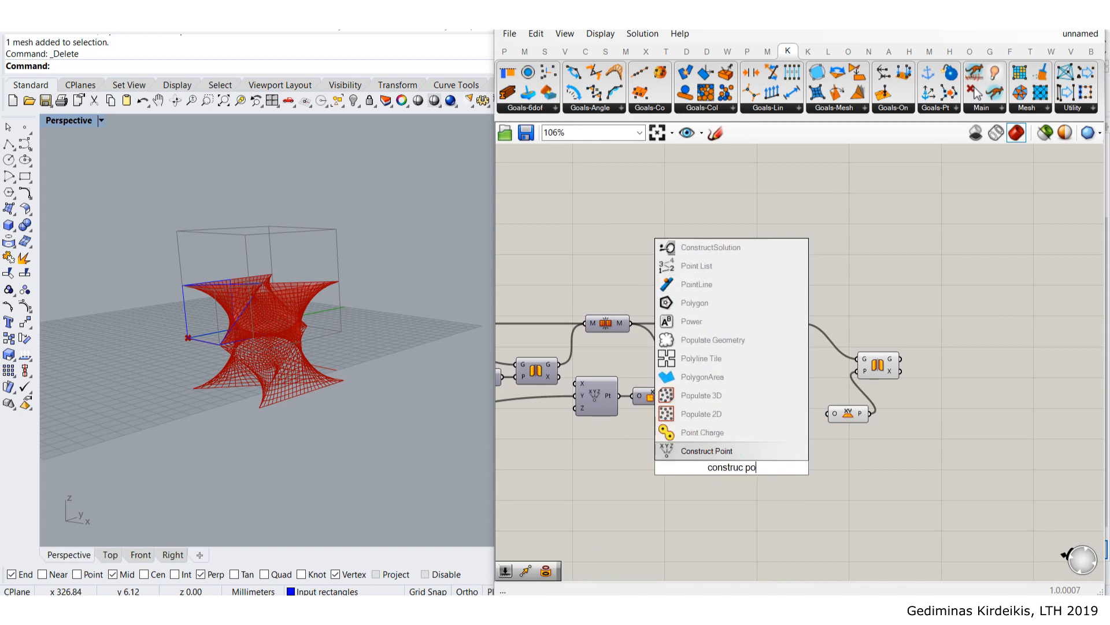
pyautogui.click(743, 438)
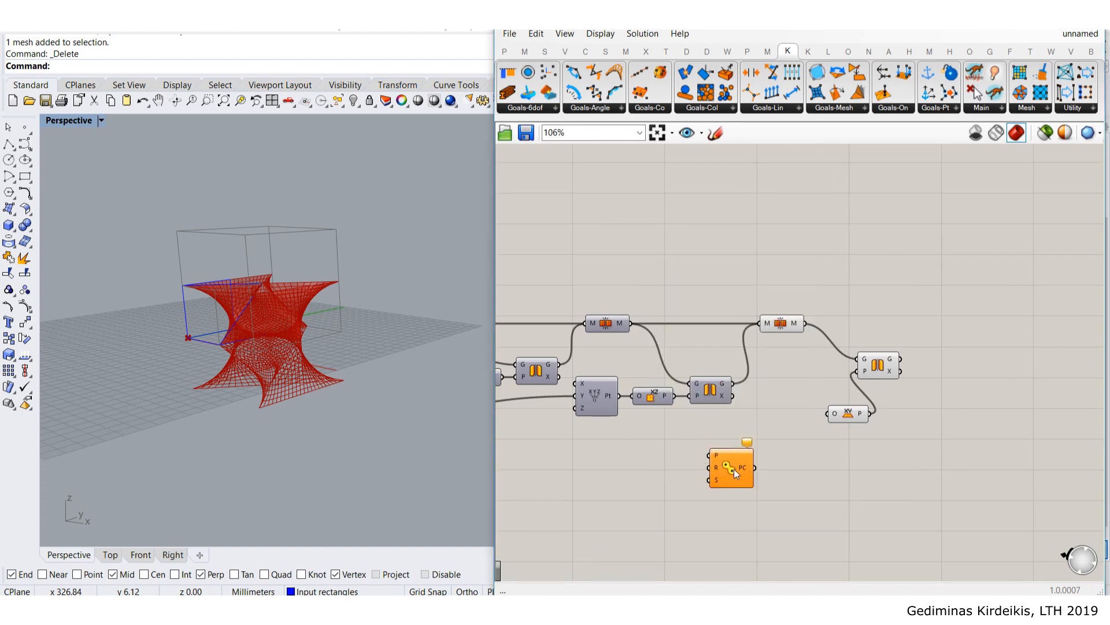
pyautogui.click(601, 404)
pyautogui.moveTo(602, 405); pyautogui.dragTo(790, 457)
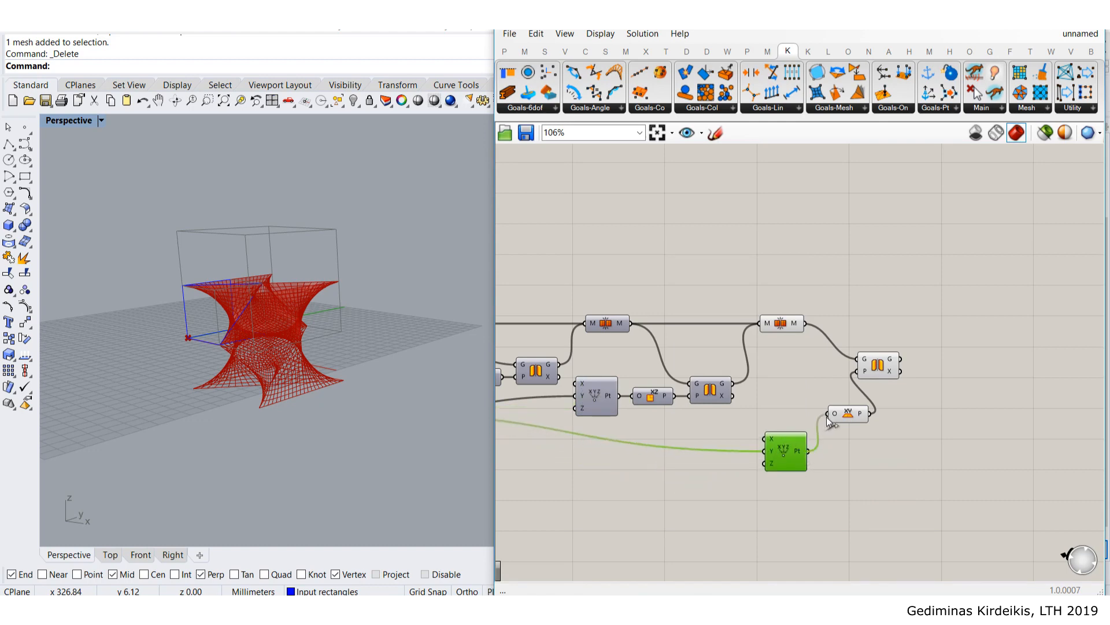
pyautogui.scroll(-3, 827, 418)
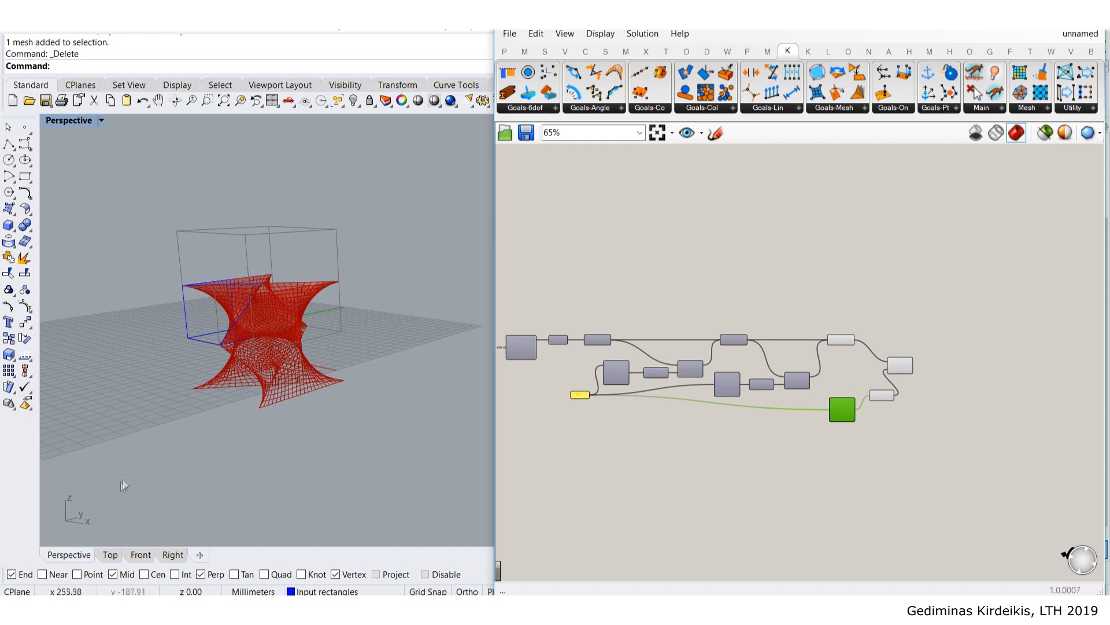
pyautogui.scroll(2, 219, 318)
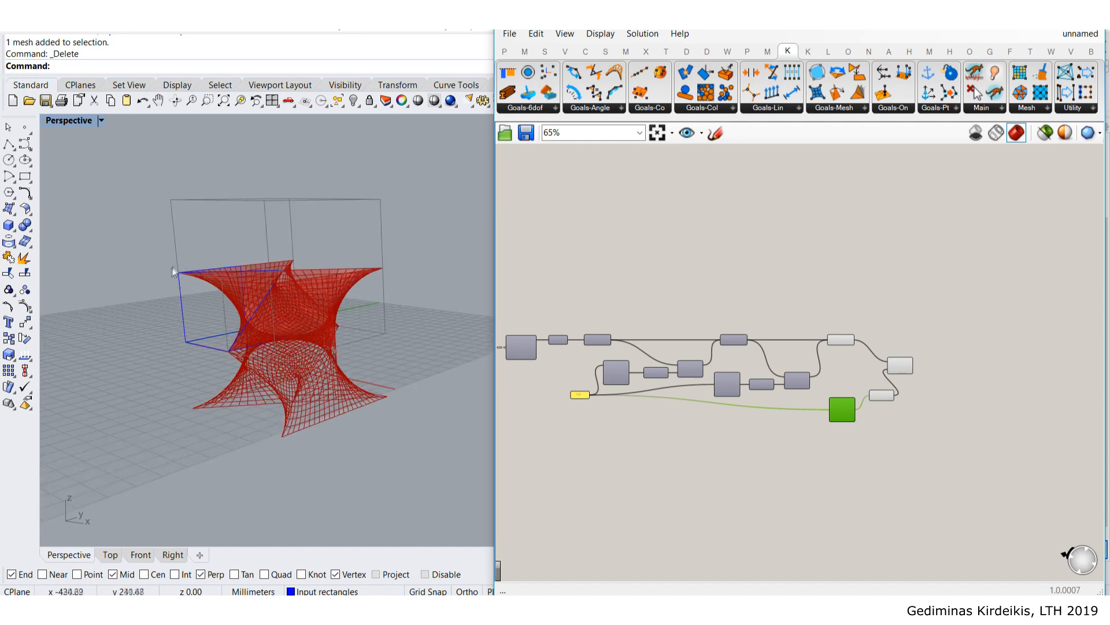
pyautogui.scroll(5, 636, 381)
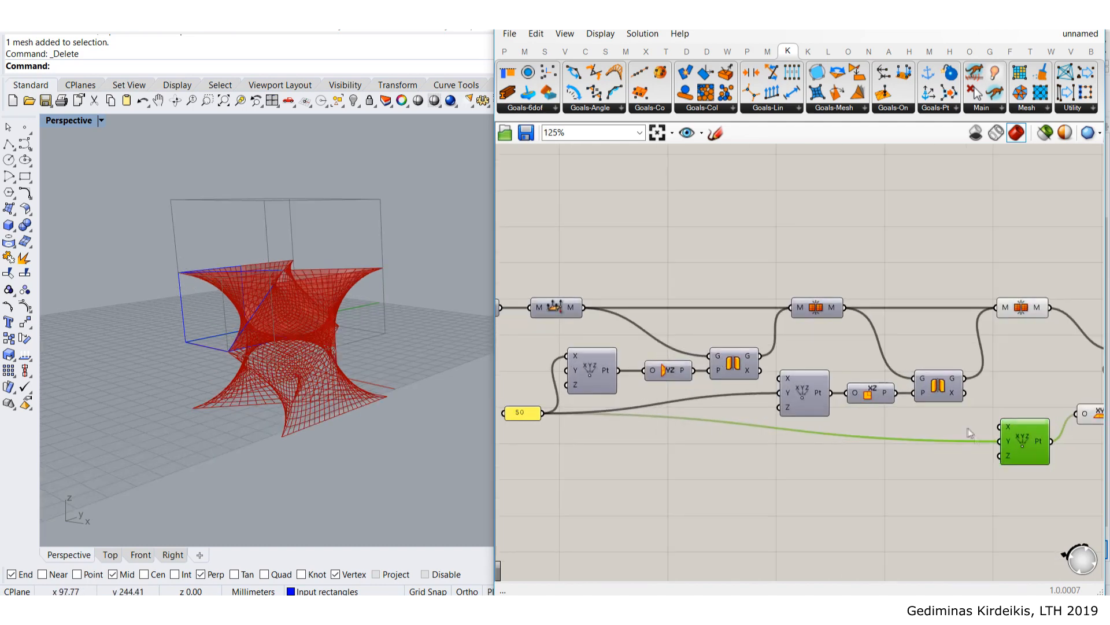
pyautogui.moveTo(1005, 443)
pyautogui.keyDown('ctrl'); pyautogui.mouseDown()
pyautogui.moveTo(541, 411)
pyautogui.moveTo(1000, 456)
pyautogui.mouseUp(); pyautogui.keyUp('ctrl')
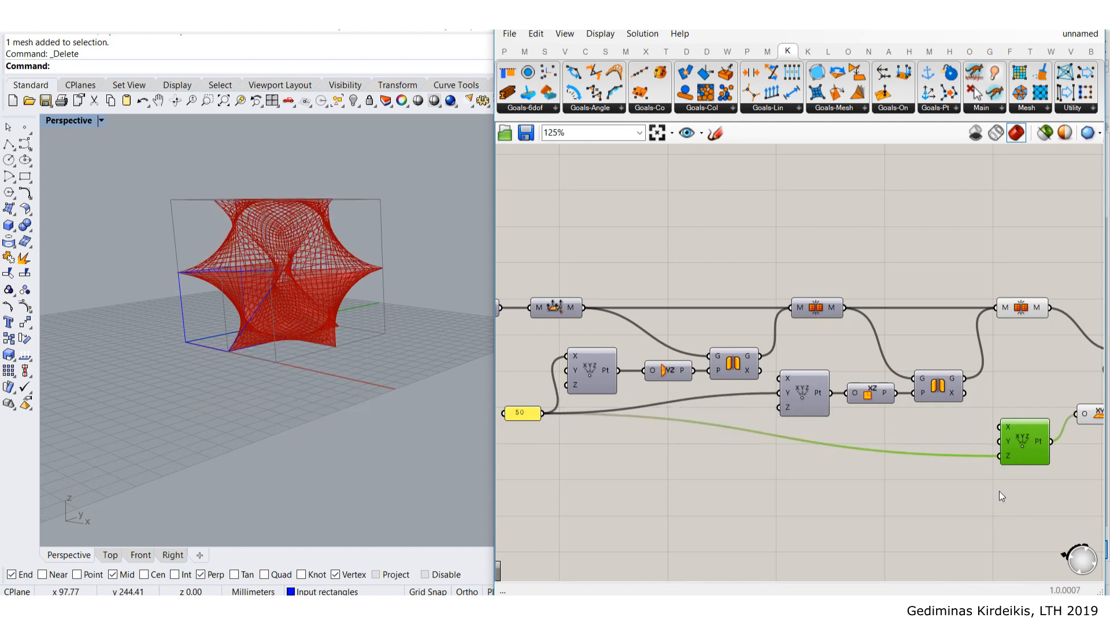
# - Place Construct Point beside the XY Plane and turn on the new Mirror's mesh preview
pyautogui.moveTo(301, 346); pyautogui.dragTo(241, 374, button='right')
pyautogui.moveTo(984, 463); pyautogui.dragTo(805, 449, button='right')
pyautogui.moveTo(854, 428); pyautogui.dragTo(859, 400)
pyautogui.moveTo(985, 449); pyautogui.dragTo(817, 331)
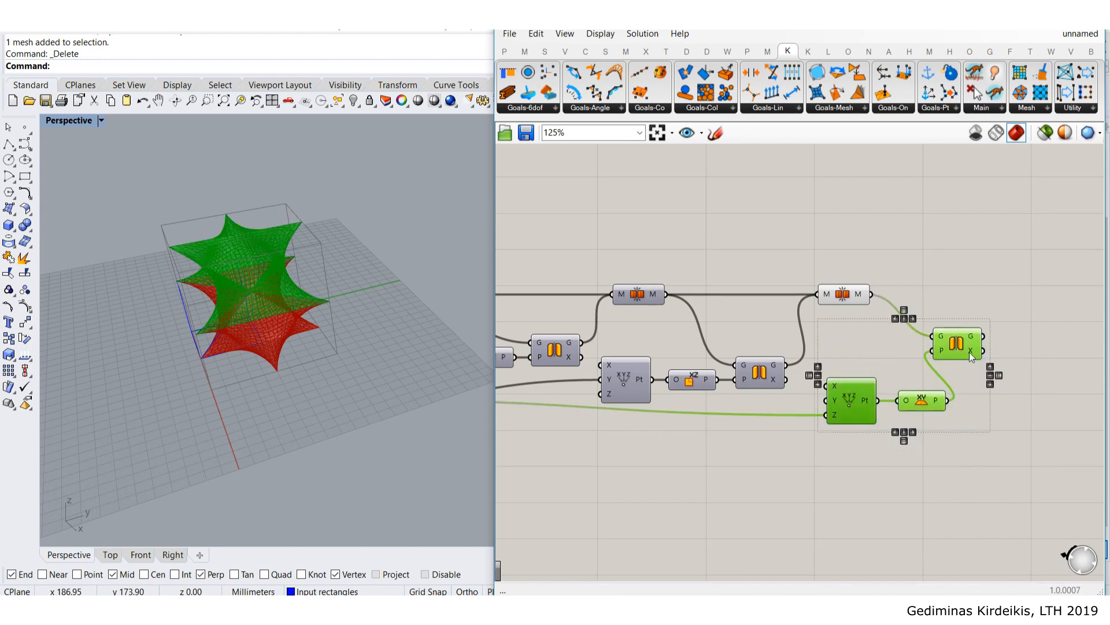
pyautogui.middleClick(969, 352)
pyautogui.moveTo(1016, 283); pyautogui.dragTo(904, 305, button='right')
pyautogui.click(743, 319)
pyautogui.click(860, 364)
pyautogui.middleClick(860, 364)
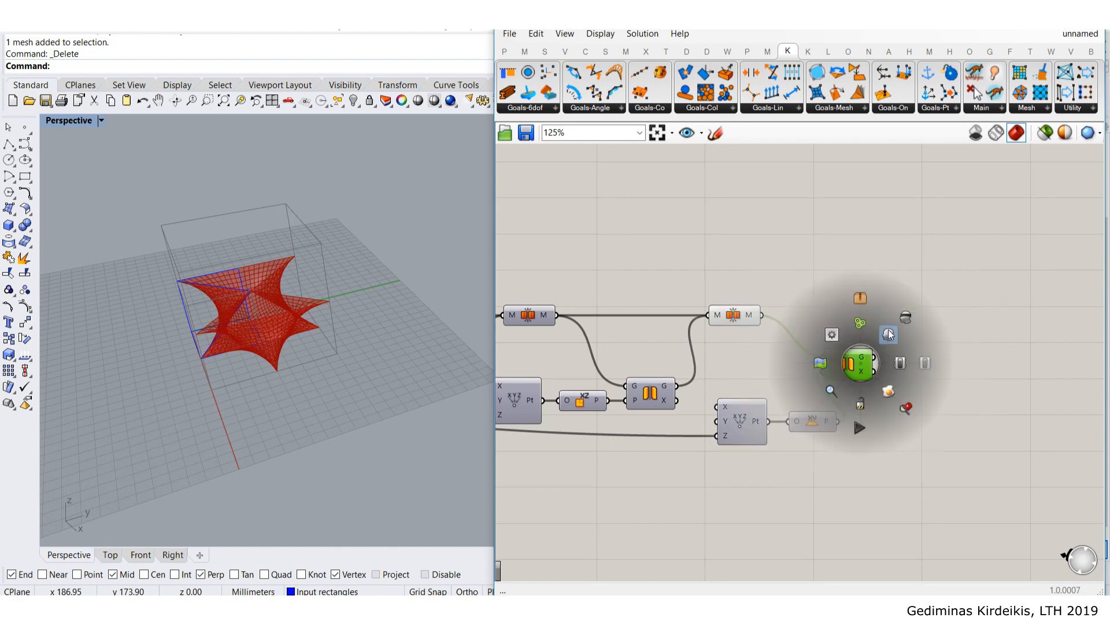
pyautogui.click(889, 332)
pyautogui.click(889, 315)
# - Add a Mesh Join after the mirrored meshes to combine all the pieces
pyautogui.doubleClick(900, 316)
pyautogui.write('mesh join')
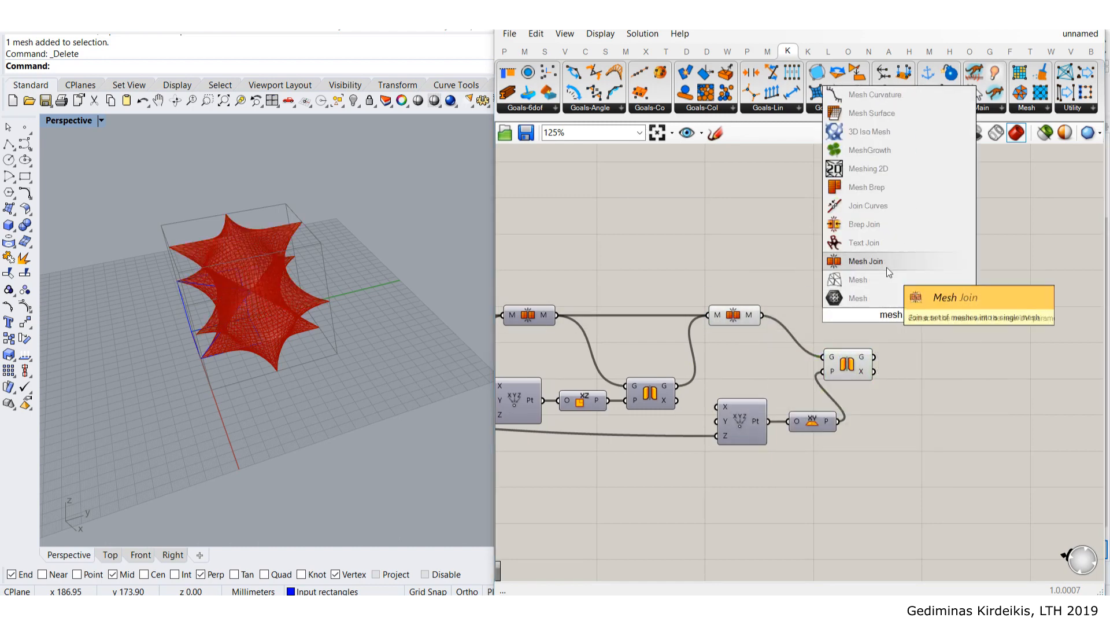
pyautogui.press('Return')
pyautogui.moveTo(898, 314); pyautogui.dragTo(947, 317)
pyautogui.click(902, 264)
pyautogui.scroll(-3, 871, 282)
pyautogui.moveTo(697, 337); pyautogui.dragTo(811, 308, button='right')
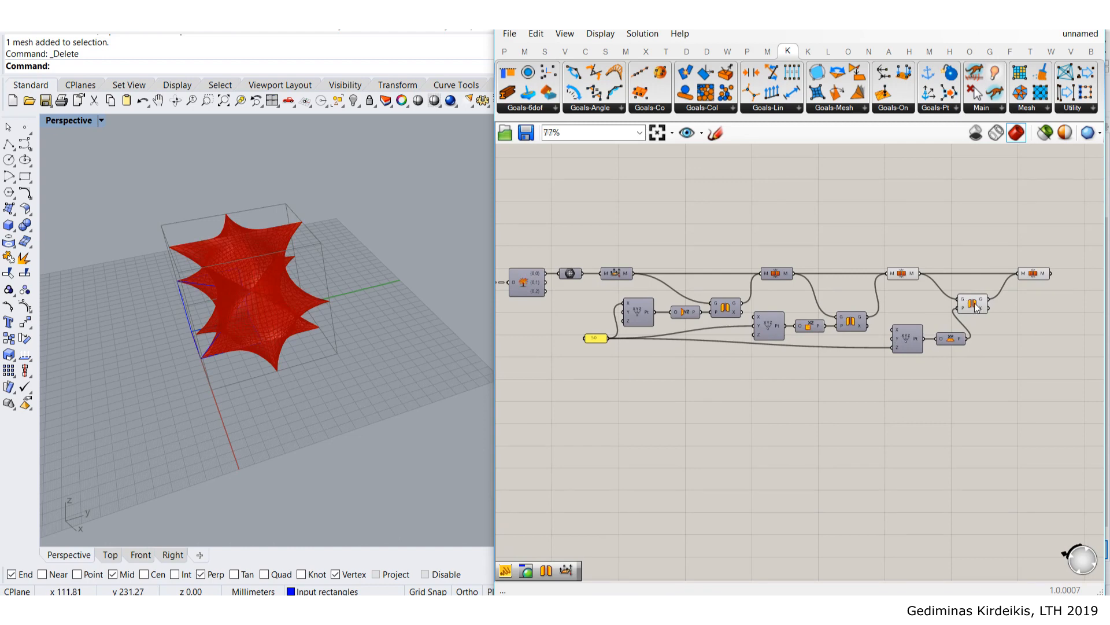
# - Tidy the definition and make the 50 value box slightly taller
pyautogui.scroll(3, 976, 307)
pyautogui.moveTo(948, 403); pyautogui.dragTo(830, 329)
pyautogui.click(849, 293)
pyautogui.scroll(-3, 848, 293)
pyautogui.moveTo(734, 331); pyautogui.dragTo(829, 341, button='right')
pyautogui.scroll(2, 745, 341)
pyautogui.moveTo(602, 355)
pyautogui.mouseDown()
pyautogui.moveTo(602, 371)
pyautogui.moveTo(601, 357)
pyautogui.moveTo(608, 364)
pyautogui.mouseUp()
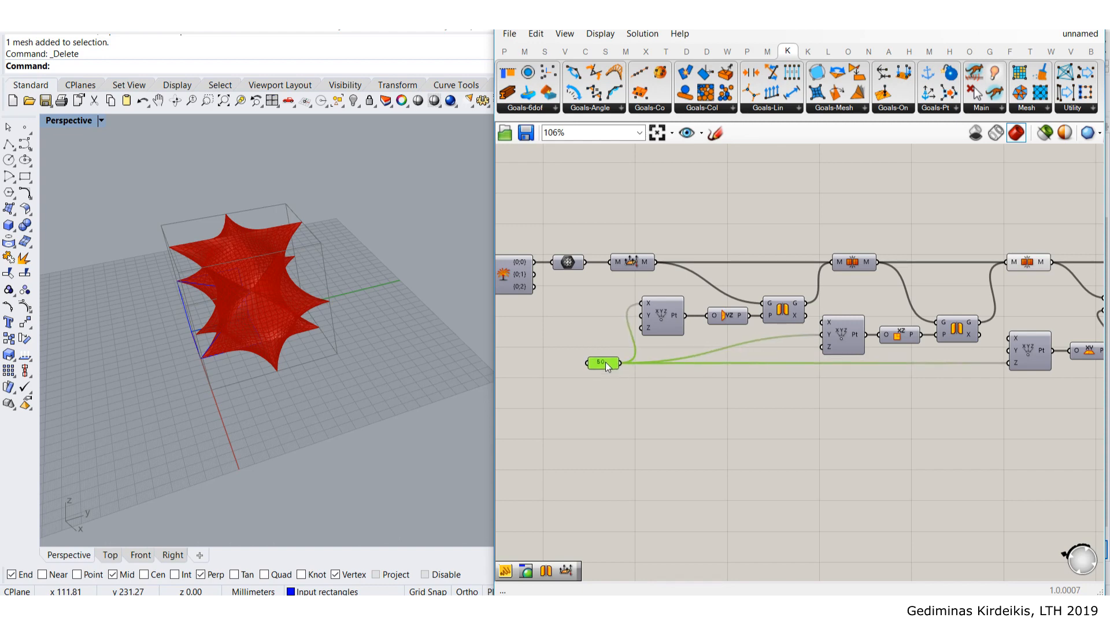
pyautogui.click(744, 397)
# - Turn off previews of four intermediate components
pyautogui.scroll(-3, 789, 379)
pyautogui.moveTo(1086, 360); pyautogui.dragTo(907, 385, button='right')
pyautogui.moveTo(815, 447); pyautogui.dragTo(736, 296)
pyautogui.middleClick(781, 293)
pyautogui.click(827, 245)
pyautogui.click(920, 207)
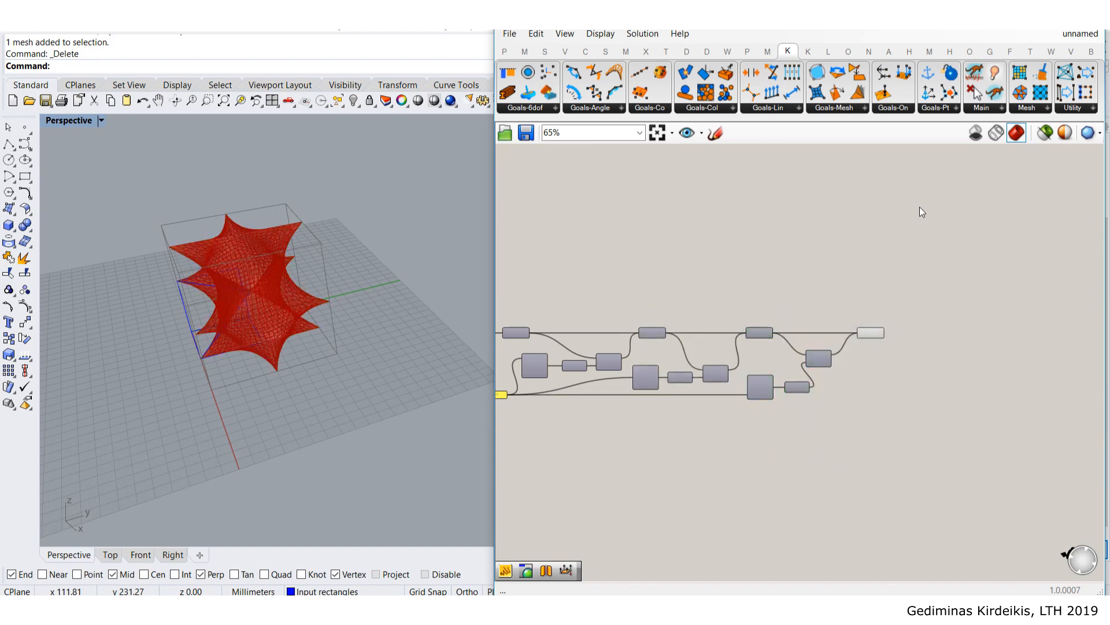
pyautogui.scroll(-3, 877, 321)
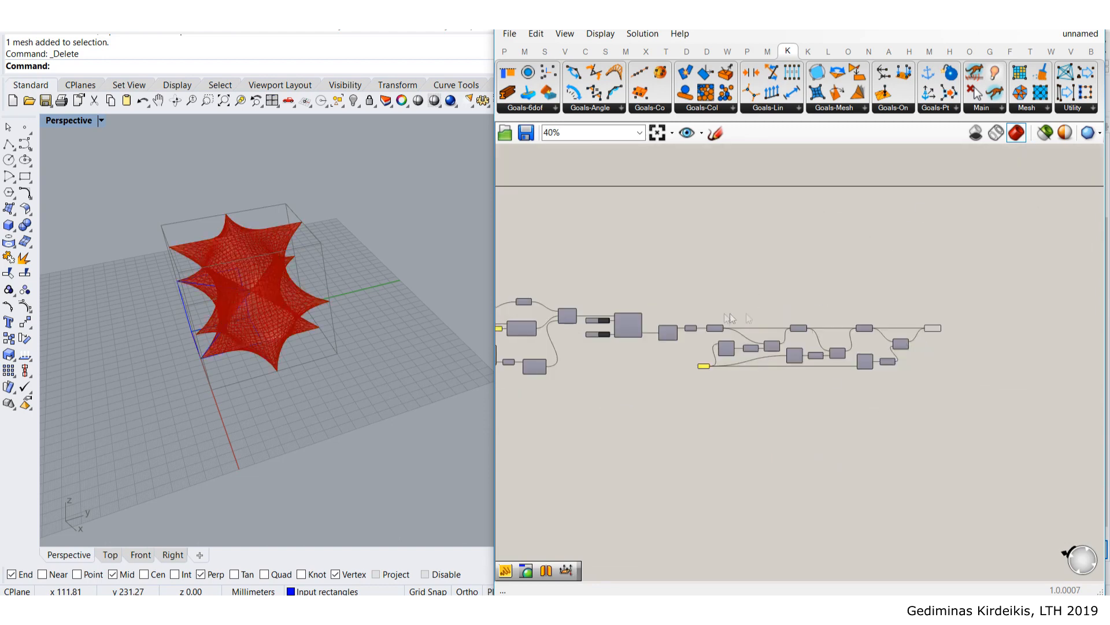
pyautogui.scroll(5, 937, 314)
pyautogui.moveTo(236, 310); pyautogui.dragTo(243, 266, button='right')
pyautogui.moveTo(954, 308); pyautogui.dragTo(938, 326, button='right')
# - Connect the joined mesh to a new Custom Preview and hide the solver's mesh preview
pyautogui.doubleClick(960, 266)
pyautogui.write('pre')
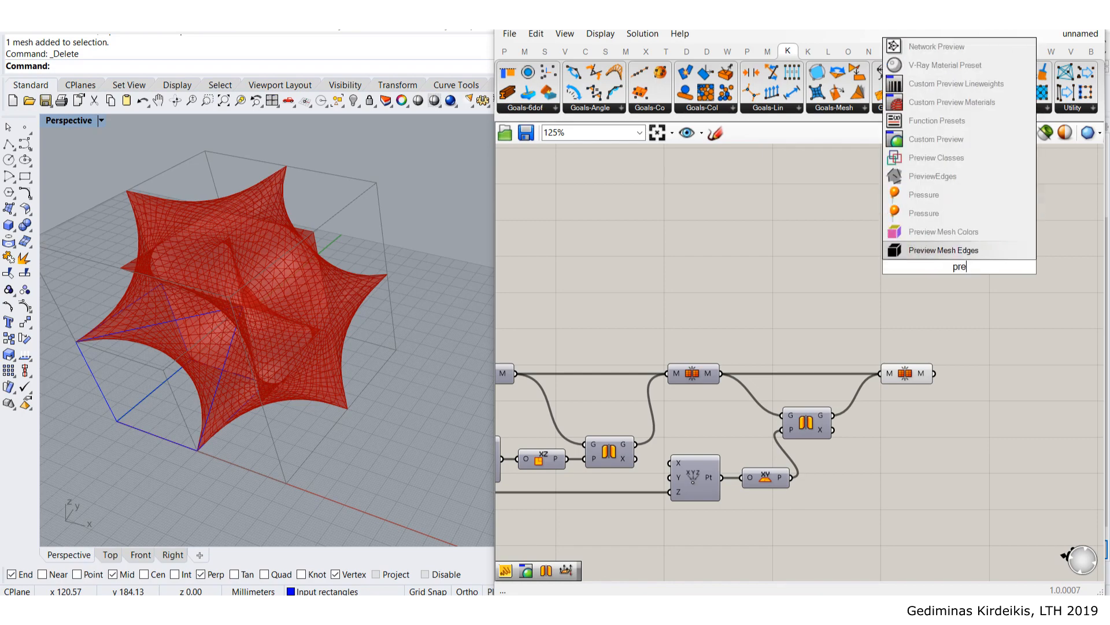
pyautogui.click(936, 138)
pyautogui.scroll(1, 949, 324)
pyautogui.moveTo(935, 370); pyautogui.dragTo(1059, 289)
pyautogui.click(919, 305)
pyautogui.middleClick(904, 372)
pyautogui.click(931, 343)
pyautogui.click(949, 290)
# - Switch the Perspective view to Arctic display and orbit around the pink star form
pyautogui.click(72, 121)
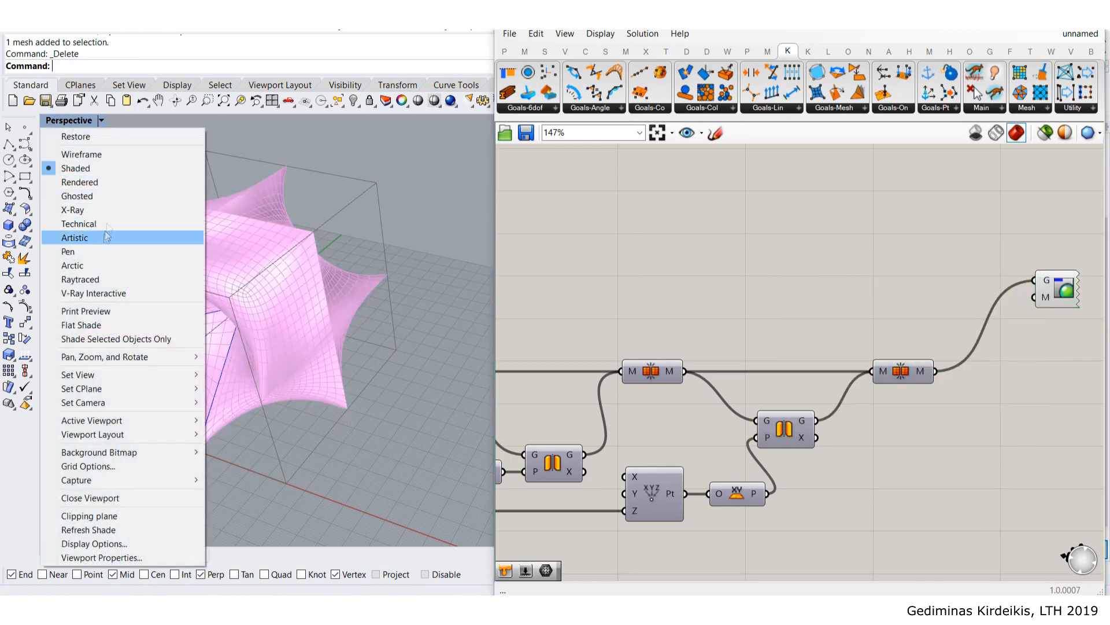
pyautogui.click(95, 269)
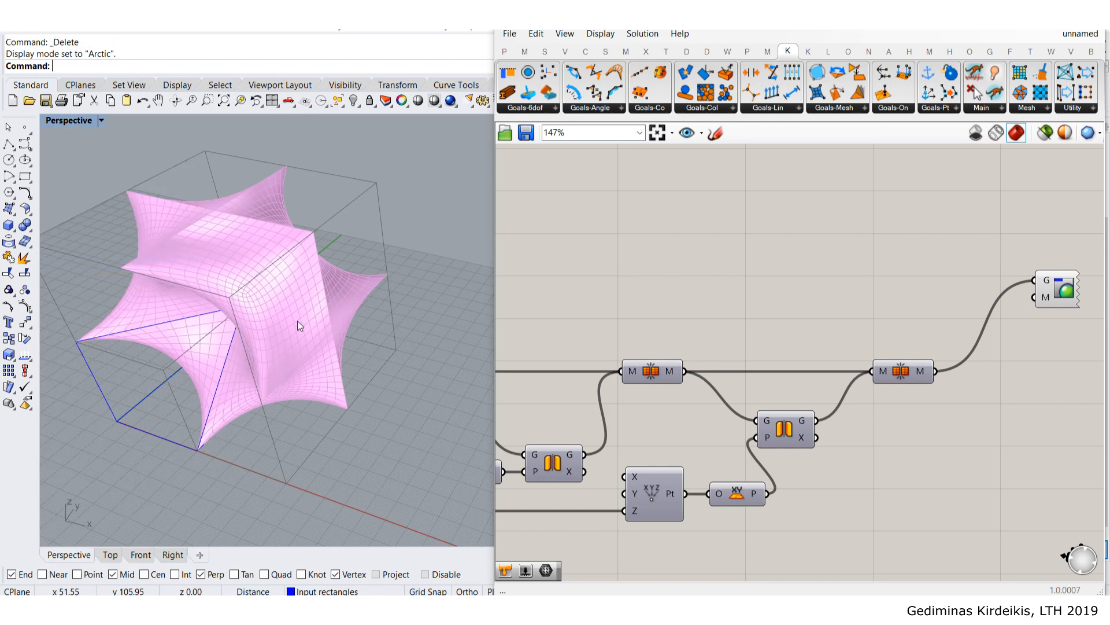
pyautogui.moveTo(299, 311); pyautogui.dragTo(317, 292, button='right')
pyautogui.scroll(5, 282, 308)
pyautogui.scroll(-5, 282, 308)
pyautogui.scroll(-3, 799, 318)
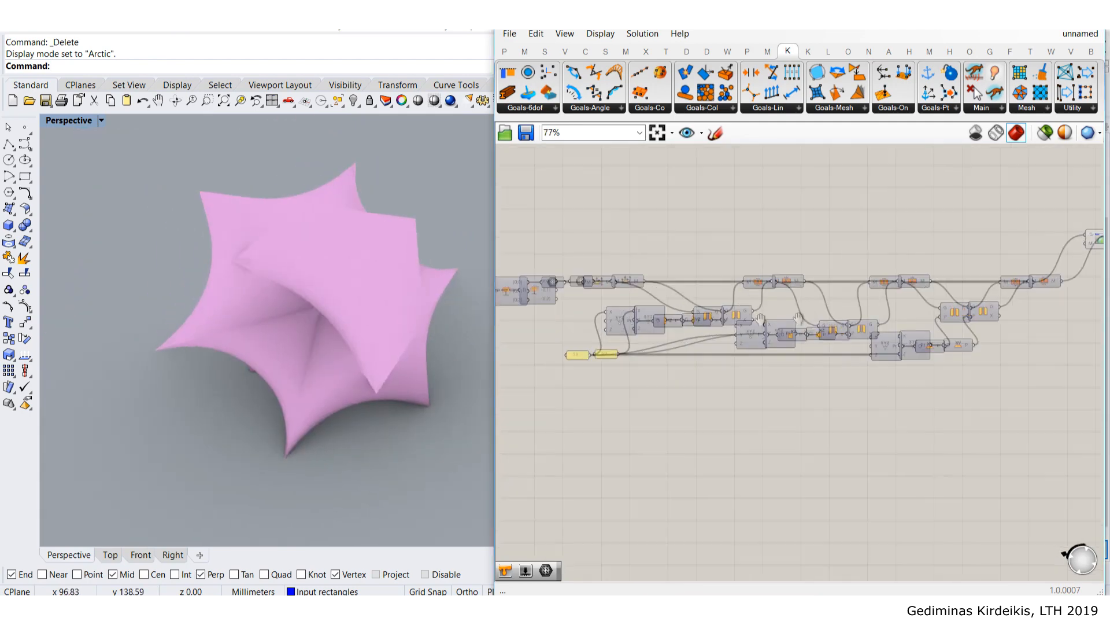
pyautogui.scroll(5, 760, 317)
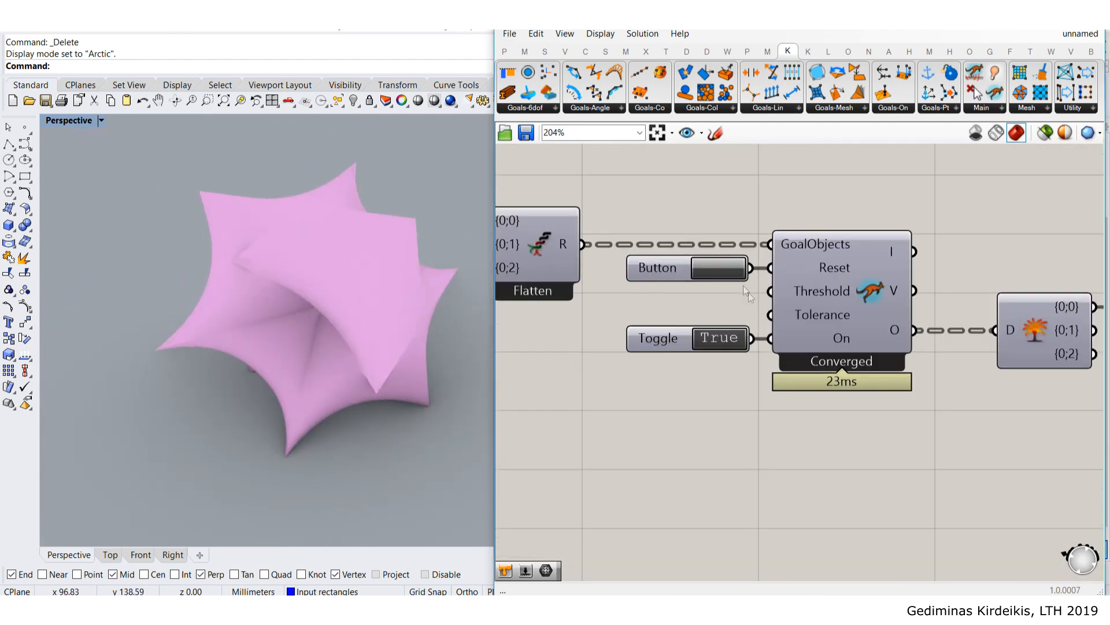
# - Reset and rerun the Kangaroo solver so the cube relaxes into the star form
pyautogui.click(724, 277)
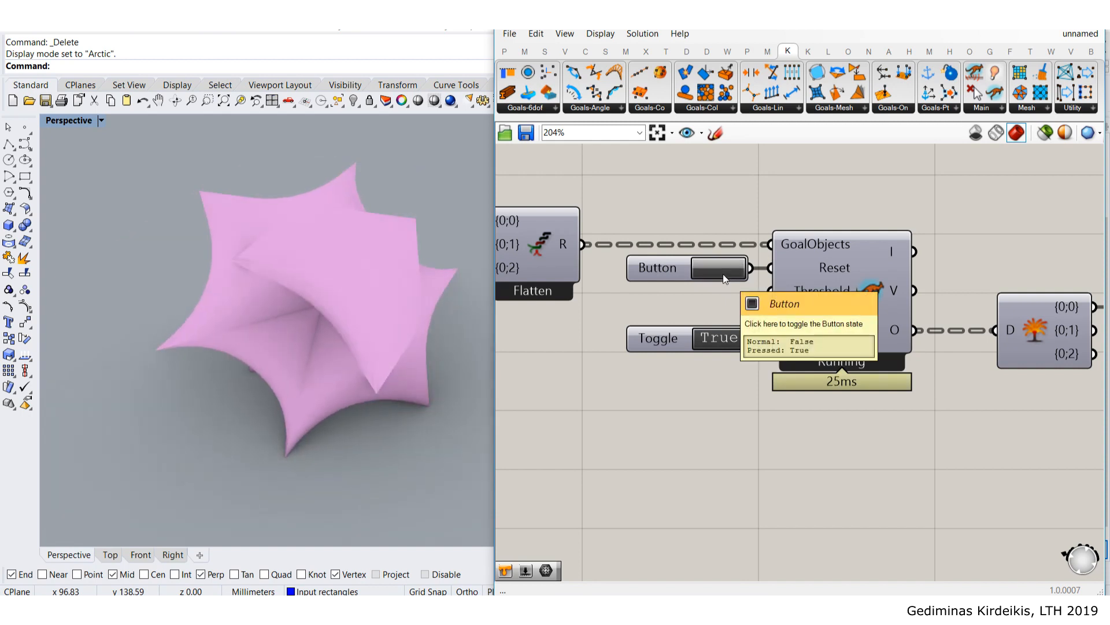
pyautogui.click(723, 276)
pyautogui.click(723, 273)
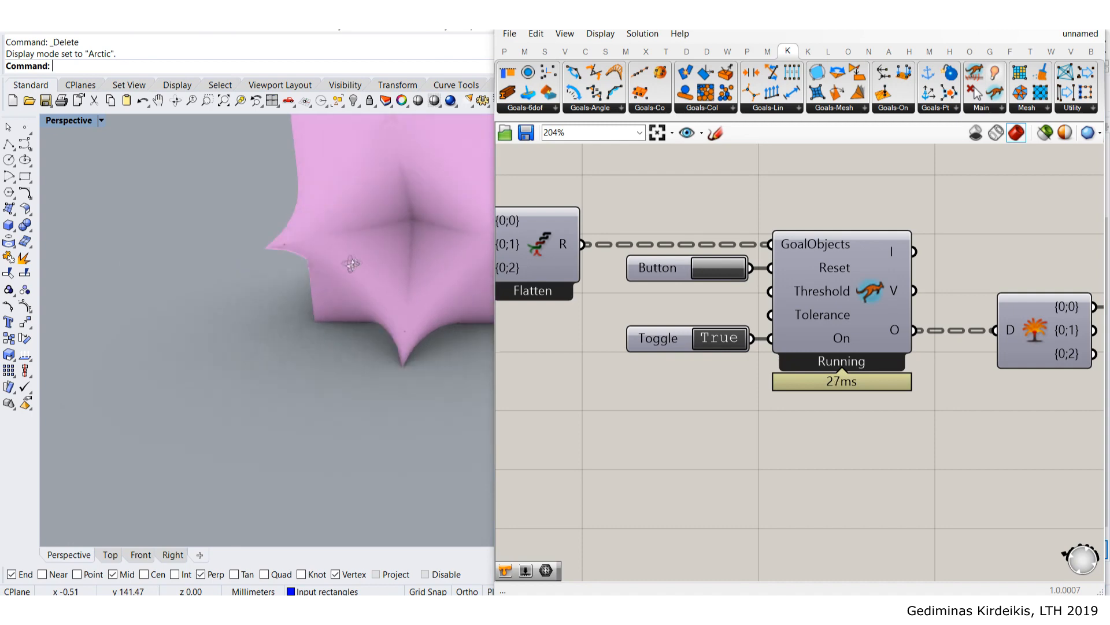
# - Delete the pink Custom Preview and turn on preview of the final mesh component
pyautogui.scroll(-5, 643, 310)
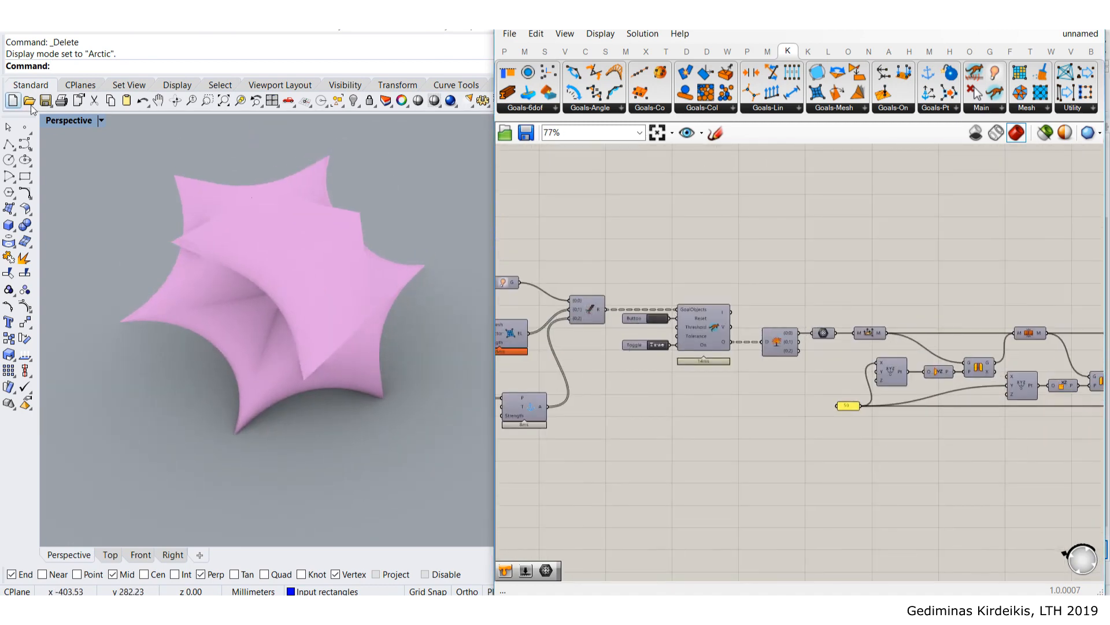
pyautogui.moveTo(932, 216); pyautogui.dragTo(731, 208, button='right')
pyautogui.scroll(-4, 731, 208)
pyautogui.moveTo(949, 258); pyautogui.dragTo(720, 258, button='right')
pyautogui.scroll(3, 683, 238)
pyautogui.scroll(3, 684, 240)
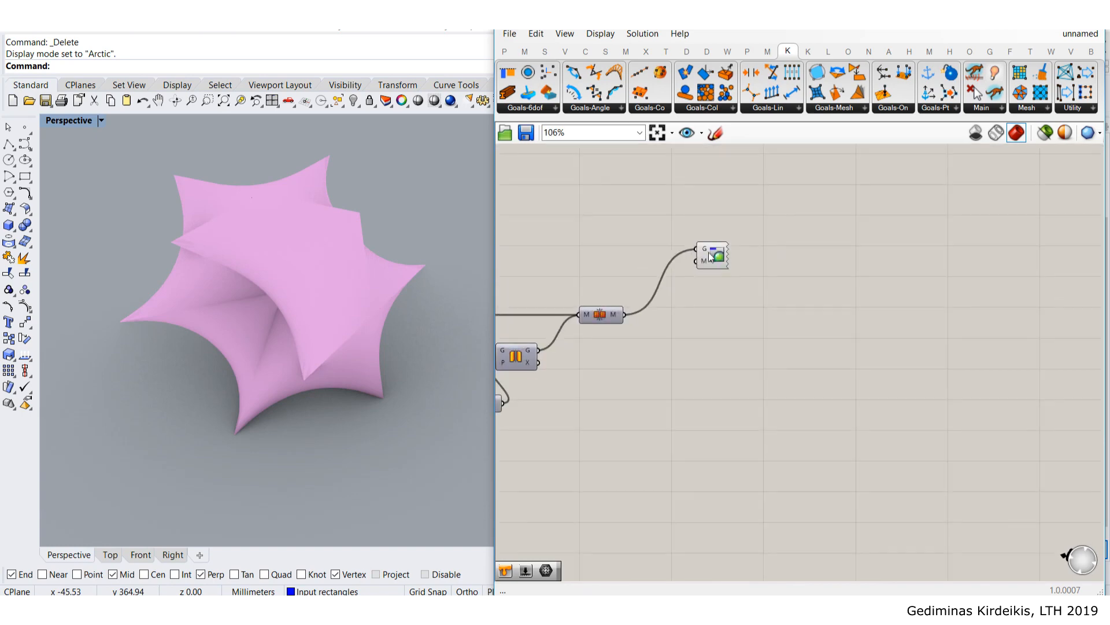
pyautogui.press('Delete')
pyautogui.middleClick(601, 314)
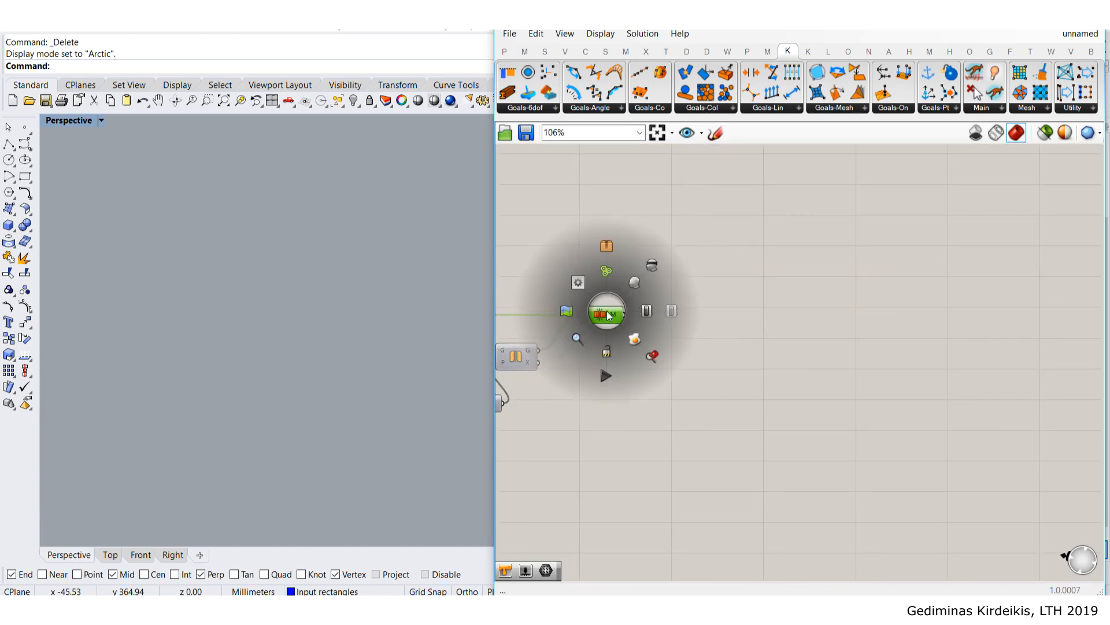
pyautogui.click(670, 258)
# - Switch the Perspective viewport to Shaded display and orbit around the red mesh
pyautogui.click(65, 120)
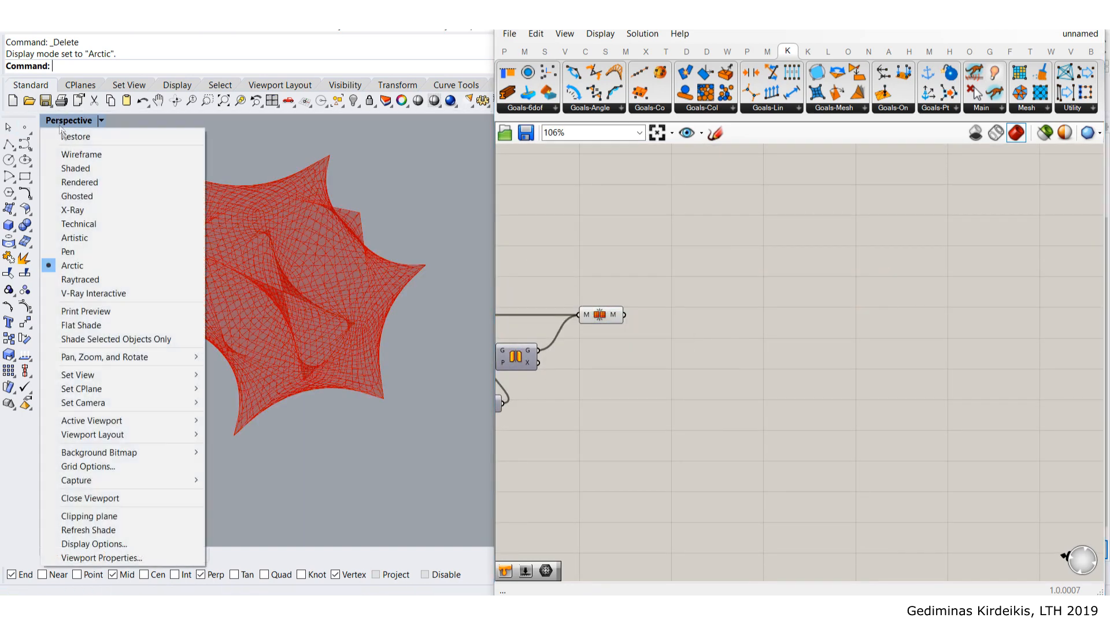
pyautogui.click(78, 169)
pyautogui.moveTo(702, 300); pyautogui.dragTo(890, 258, button='right')
pyautogui.moveTo(271, 278)
pyautogui.mouseDown(button='right')
pyautogui.moveTo(335, 250)
pyautogui.moveTo(289, 248)
pyautogui.moveTo(301, 270)
pyautogui.moveTo(292, 231)
pyautogui.moveTo(336, 210)
pyautogui.moveTo(277, 227)
pyautogui.moveTo(318, 203)
pyautogui.moveTo(273, 252)
pyautogui.moveTo(204, 279)
pyautogui.moveTo(208, 263)
pyautogui.mouseUp(button='right')
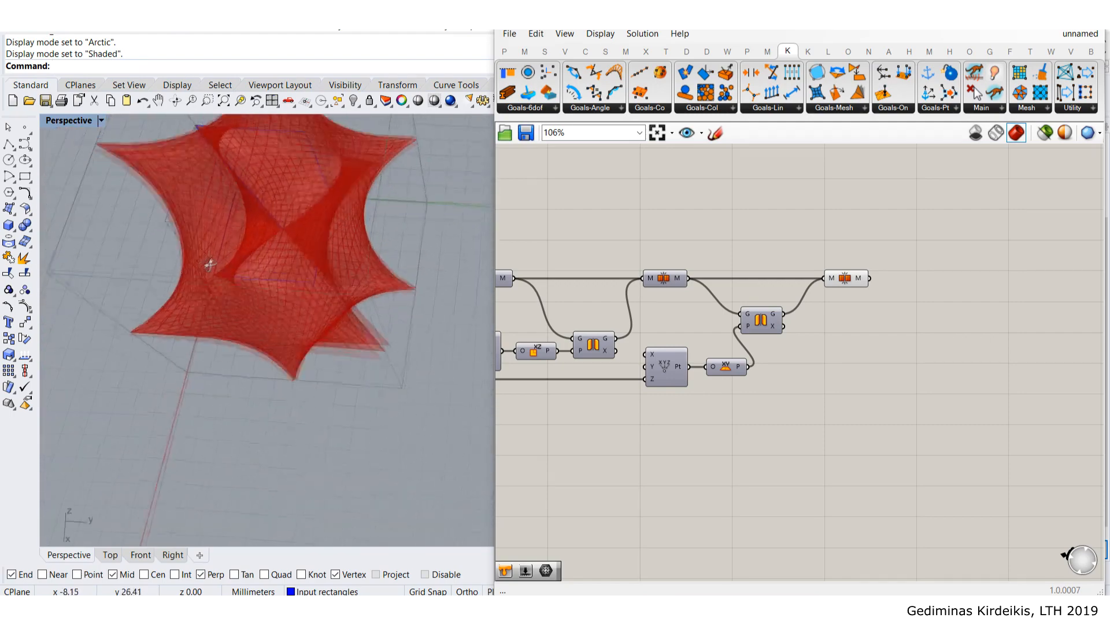
# - Move the input curve's end point by -2 along Y with the gumball
pyautogui.scroll(8, 302, 214)
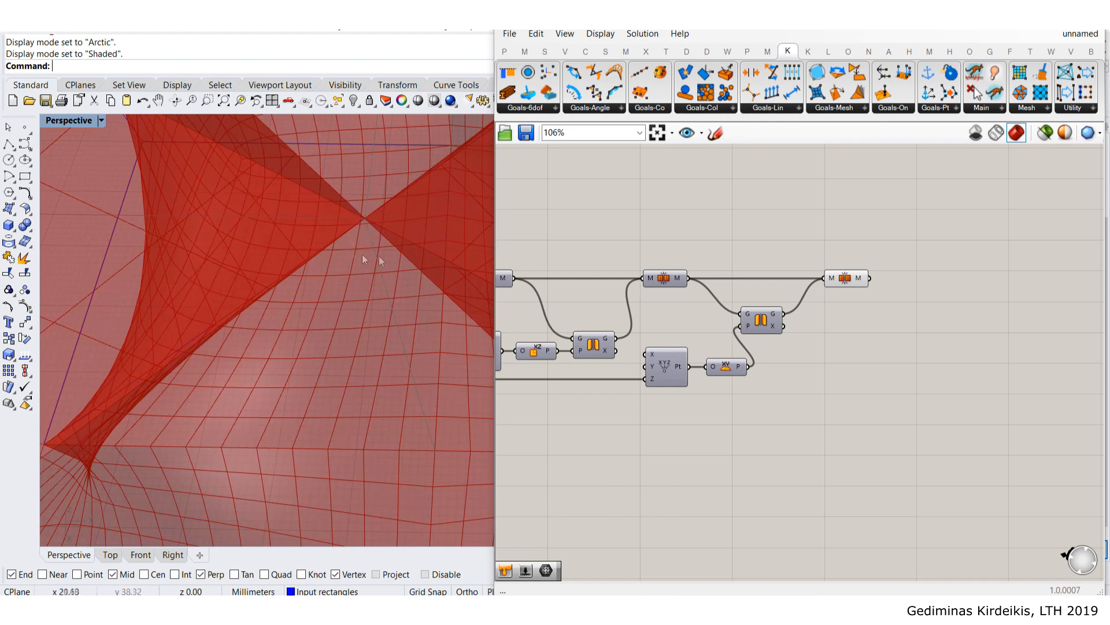
pyautogui.click(360, 223)
pyautogui.keyDown('ctrl'); pyautogui.keyDown('shift'); pyautogui.click(364, 220); pyautogui.keyUp('shift'); pyautogui.keyUp('ctrl')
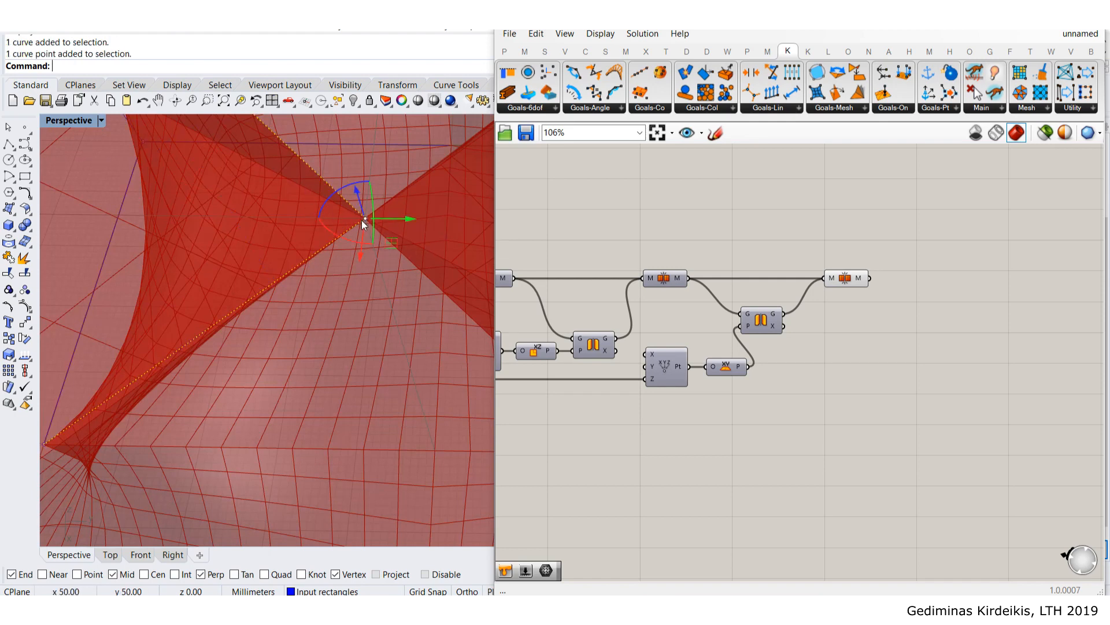
pyautogui.click(407, 222)
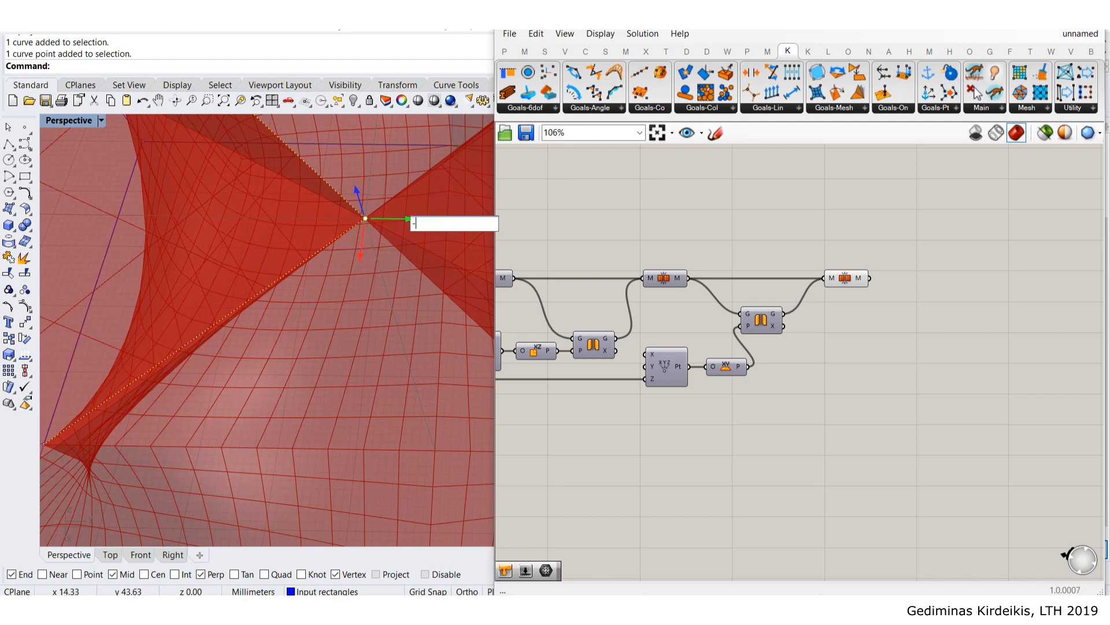
pyautogui.write('-2')
pyautogui.press('Return')
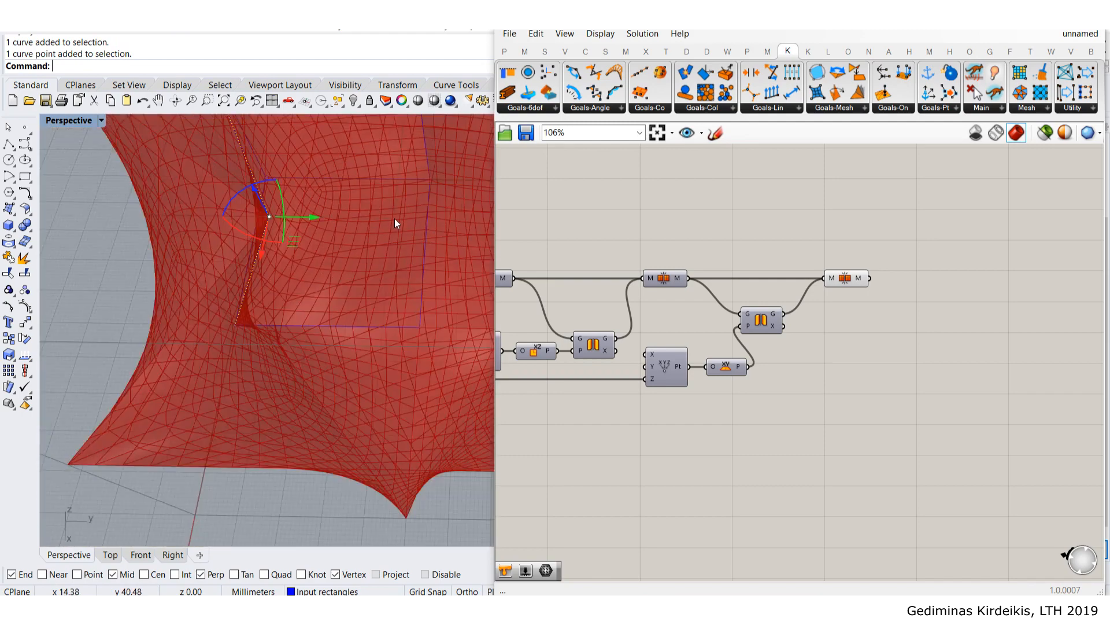
# - Orbit to inspect the reshaped mesh and select the final Mesh Join component
pyautogui.moveTo(235, 232); pyautogui.dragTo(295, 206, button='right')
pyautogui.click(241, 325)
pyautogui.scroll(-5, 241, 325)
pyautogui.moveTo(240, 325); pyautogui.dragTo(390, 248, button='right')
pyautogui.scroll(-4, 255, 330)
pyautogui.moveTo(978, 493); pyautogui.dragTo(919, 497, button='right')
pyautogui.click(788, 286)
pyautogui.moveTo(826, 234); pyautogui.dragTo(678, 270, button='right')
pyautogui.scroll(2, 630, 306)
# - Place a Move component on the canvas, then delete it as unneeded
pyautogui.doubleClick(815, 334)
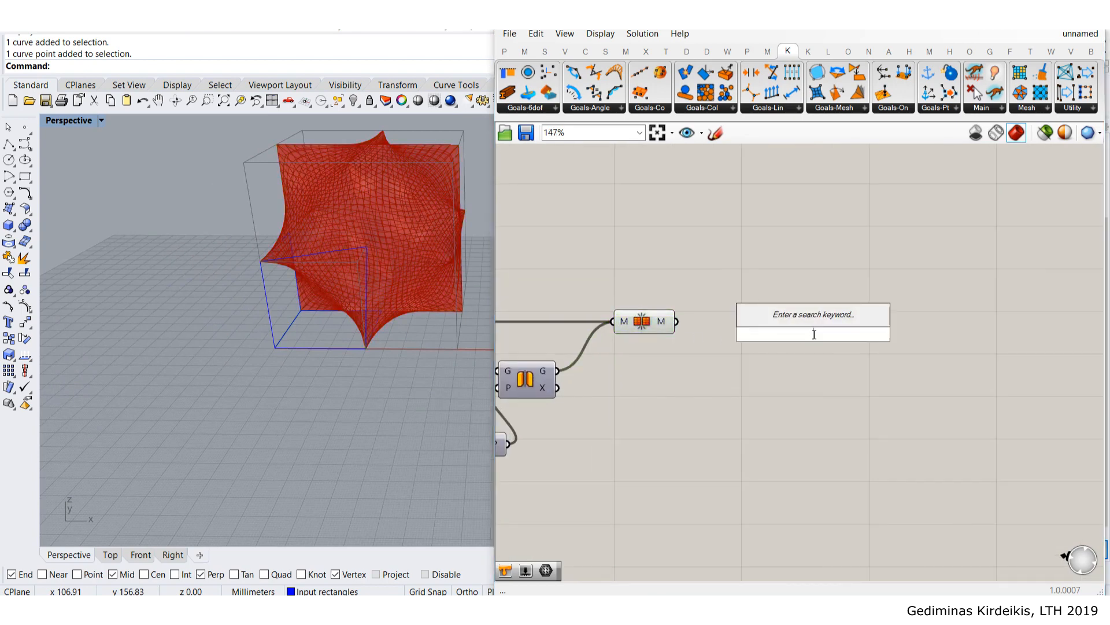
pyautogui.write('move')
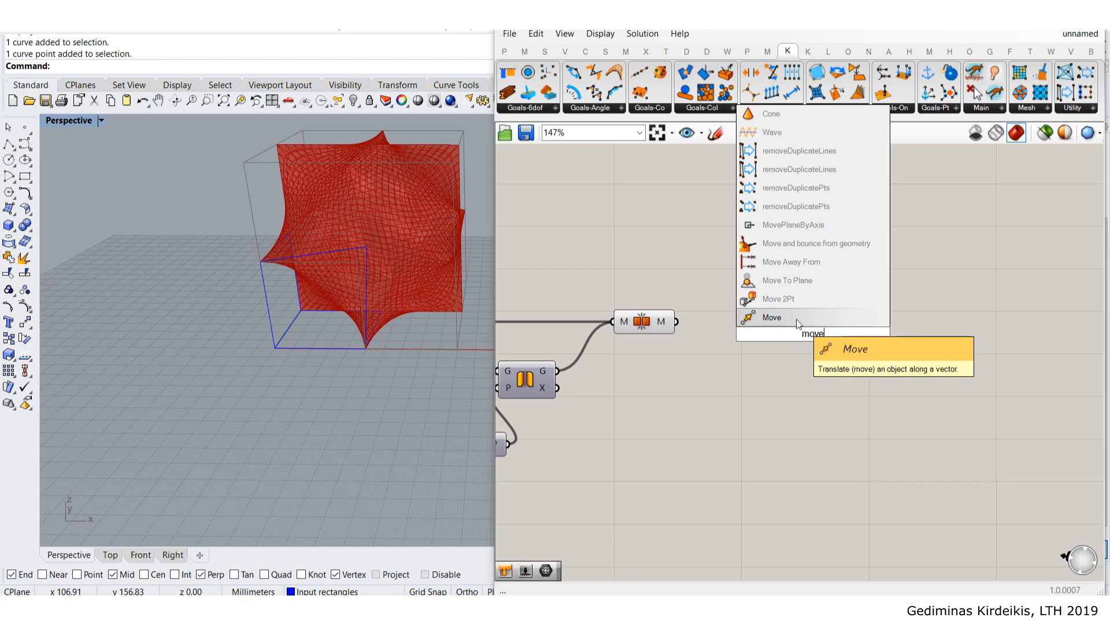
pyautogui.press('Return')
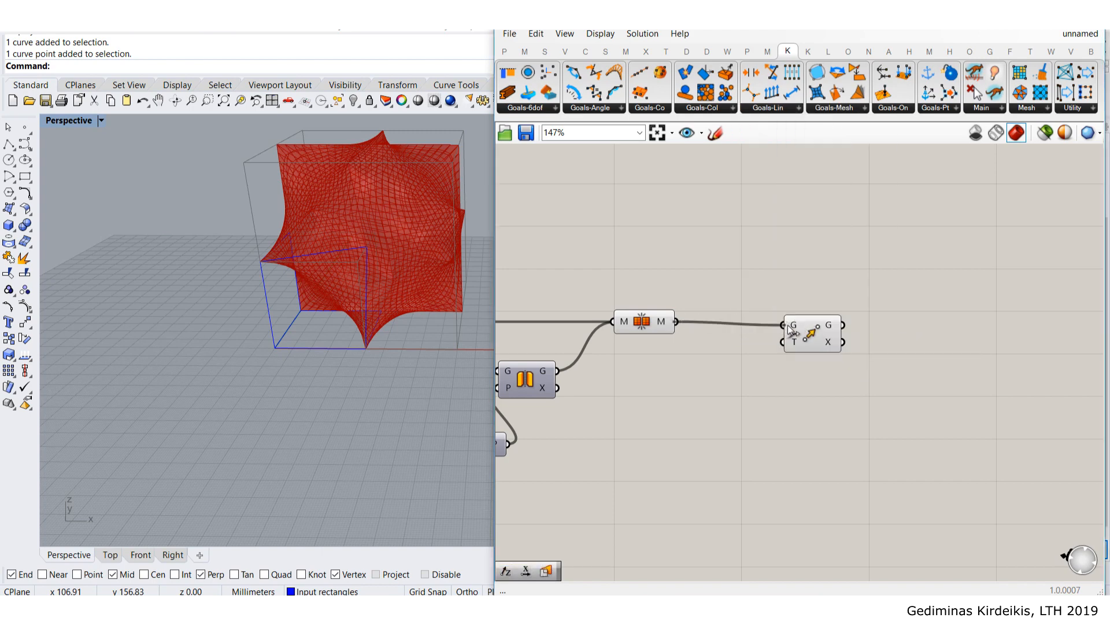
pyautogui.click(800, 344)
pyautogui.press('Delete')
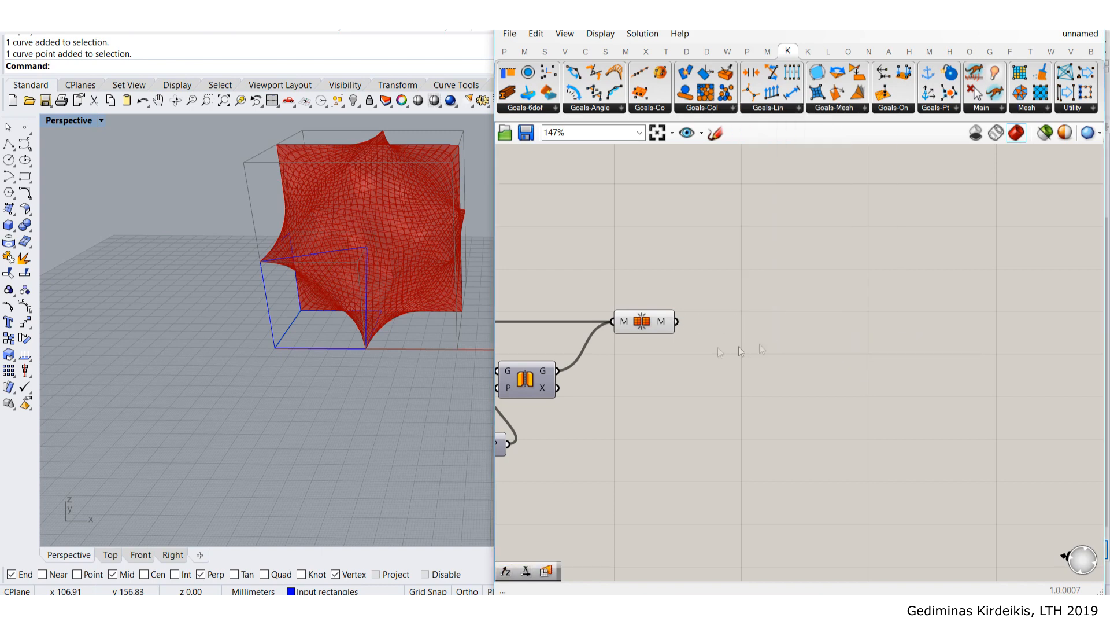
# - Bake the final mesh onto the Default layer and drag the baked mesh left of the preview
pyautogui.rightClick(653, 325)
pyautogui.click(716, 377)
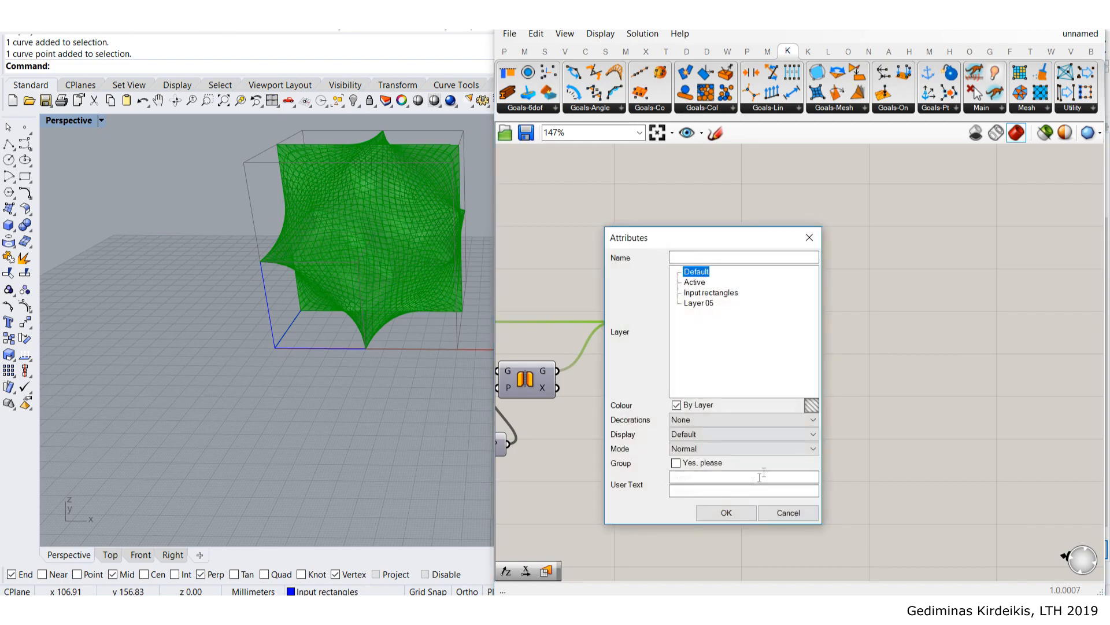
pyautogui.click(728, 514)
pyautogui.click(850, 354)
pyautogui.click(393, 248)
pyautogui.scroll(-10, 416, 227)
pyautogui.keyDown('shift'); pyautogui.moveTo(416, 227); pyautogui.dragTo(406, 301, button='right'); pyautogui.keyUp('shift')
pyautogui.scroll(-4, 443, 300)
pyautogui.moveTo(478, 300); pyautogui.dragTo(311, 283)
pyautogui.click(304, 360)
pyautogui.scroll(10, 274, 273)
pyautogui.click(280, 288)
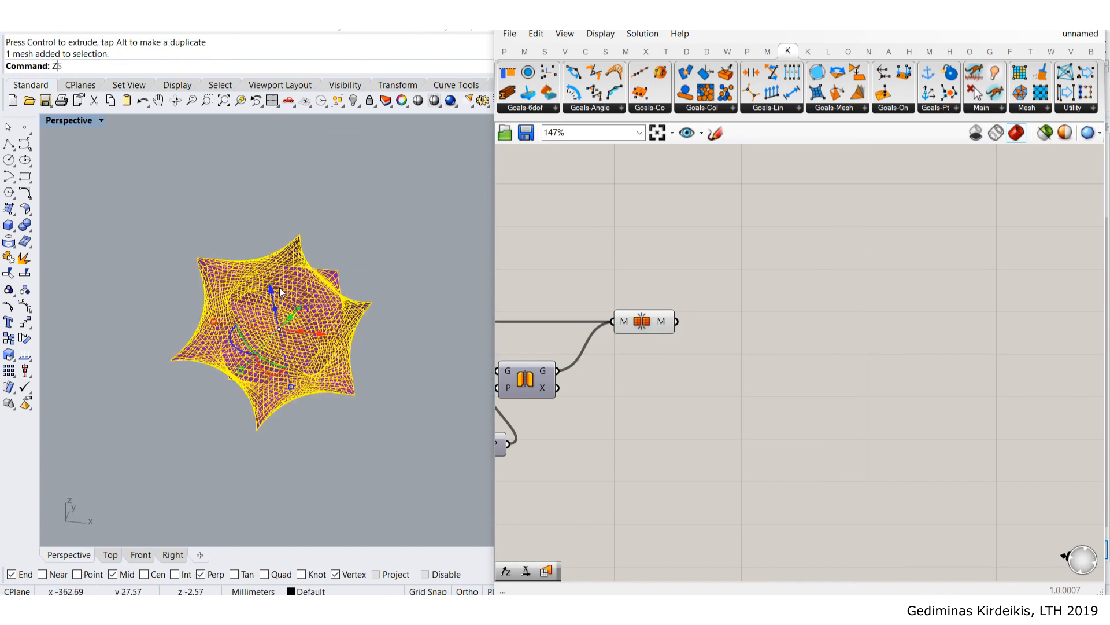
# - Copy the baked star mesh along X so a duplicate sits beside the original
pyautogui.press('Return')
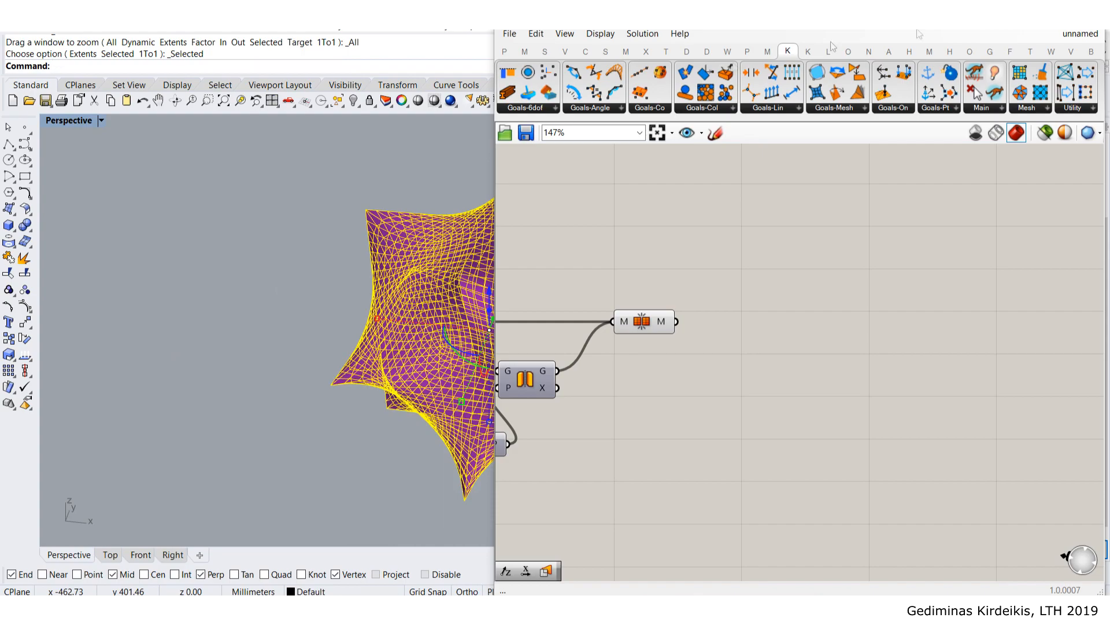
pyautogui.moveTo(494, 163); pyautogui.dragTo(892, 190)
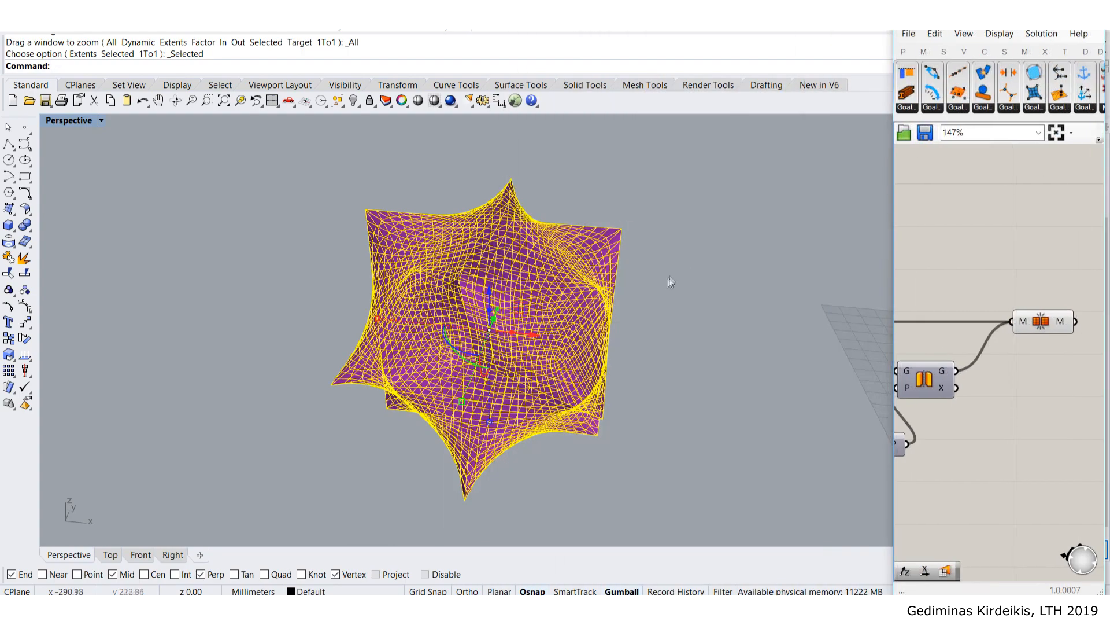
pyautogui.moveTo(668, 277); pyautogui.dragTo(654, 325, button='right')
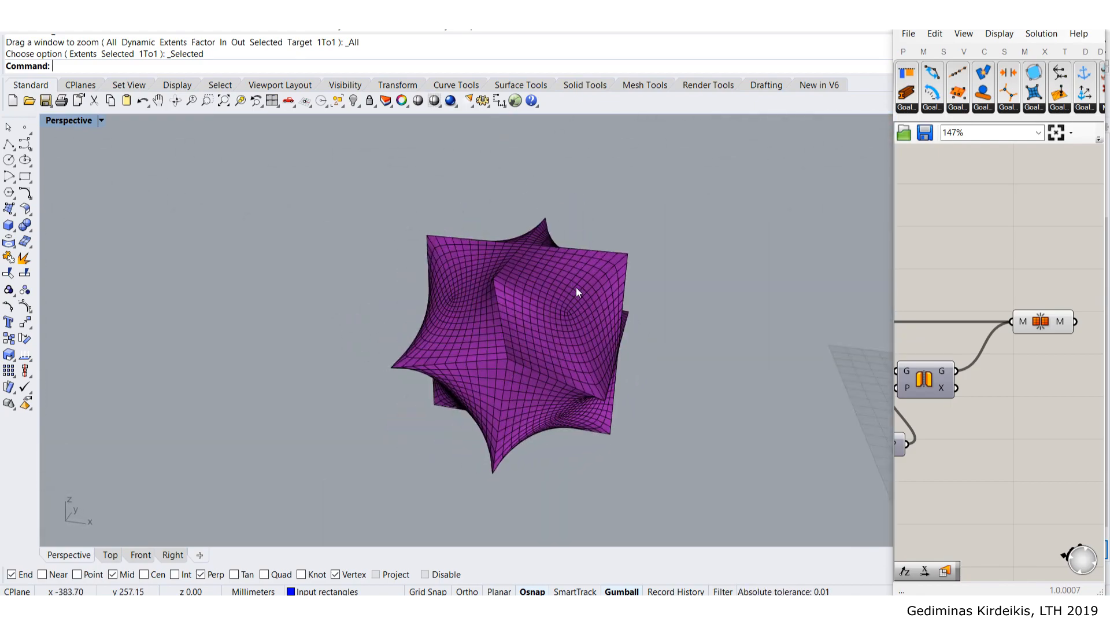
pyautogui.click(577, 289)
pyautogui.moveTo(572, 292); pyautogui.dragTo(516, 322, button='right')
pyautogui.click(517, 350)
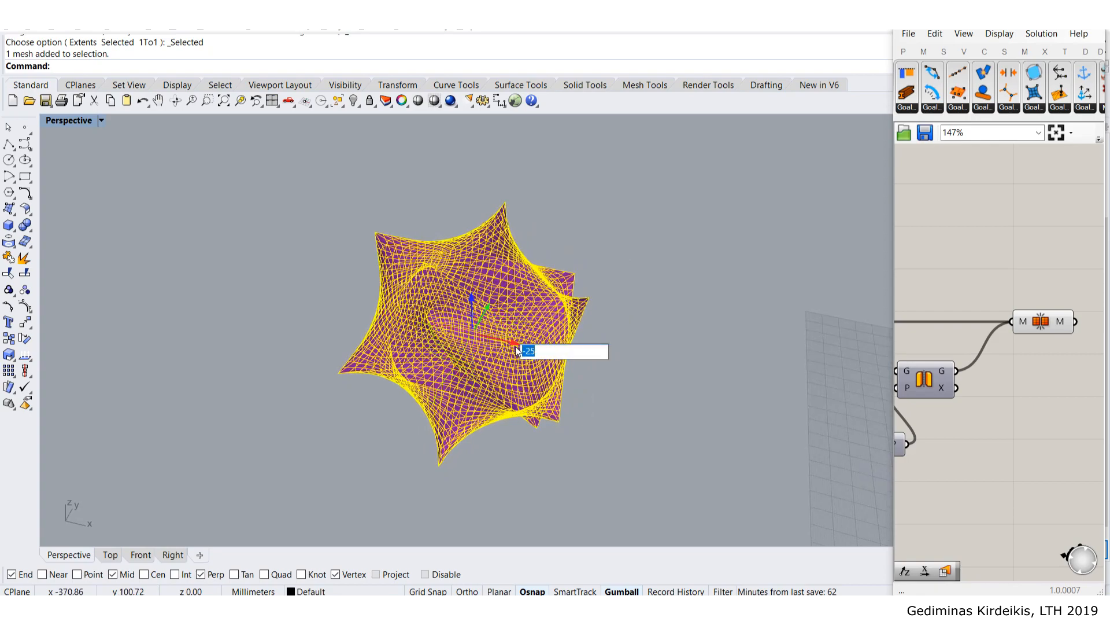
pyautogui.press('Return')
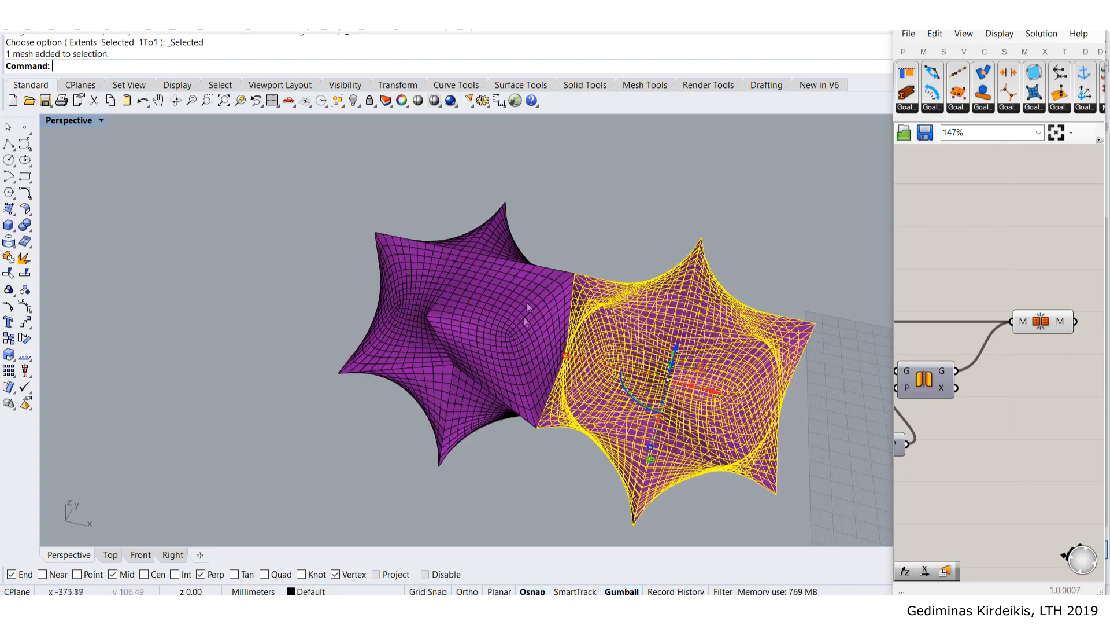
pyautogui.click(600, 456)
# - Select both star meshes and Join them into a single mesh
pyautogui.scroll(5, 575, 329)
pyautogui.moveTo(595, 280); pyautogui.dragTo(399, 260, button='right')
pyautogui.scroll(4, 362, 401)
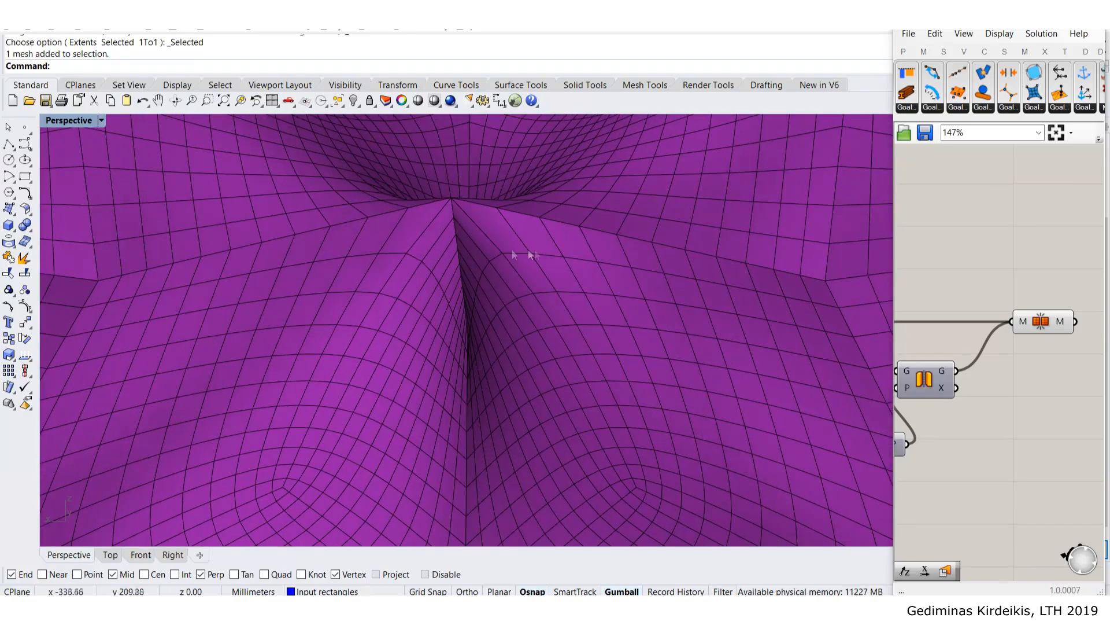
pyautogui.scroll(-8, 408, 235)
pyautogui.click(545, 350)
pyautogui.keyDown('shift'); pyautogui.click(386, 314); pyautogui.keyUp('shift')
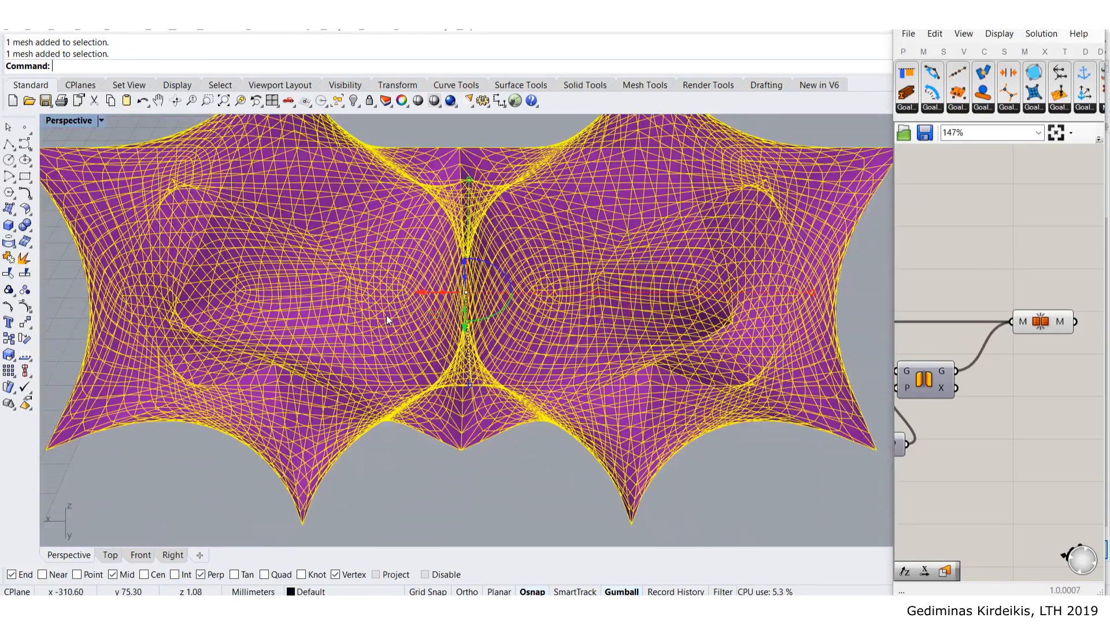
pyautogui.write('join')
pyautogui.press('Return')
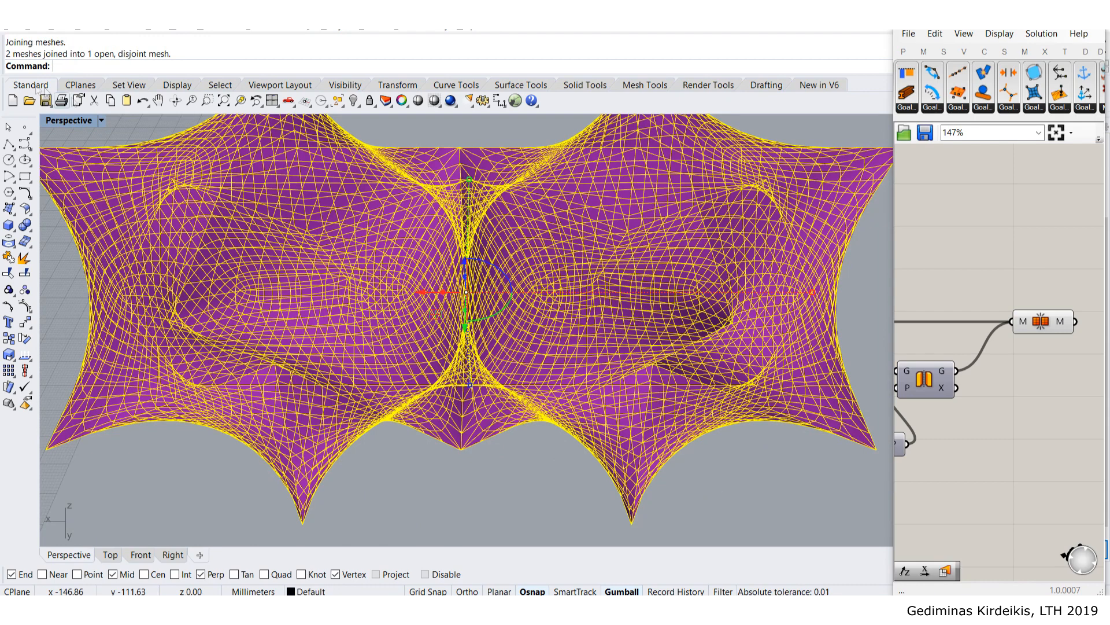
pyautogui.scroll(-4, 183, 203)
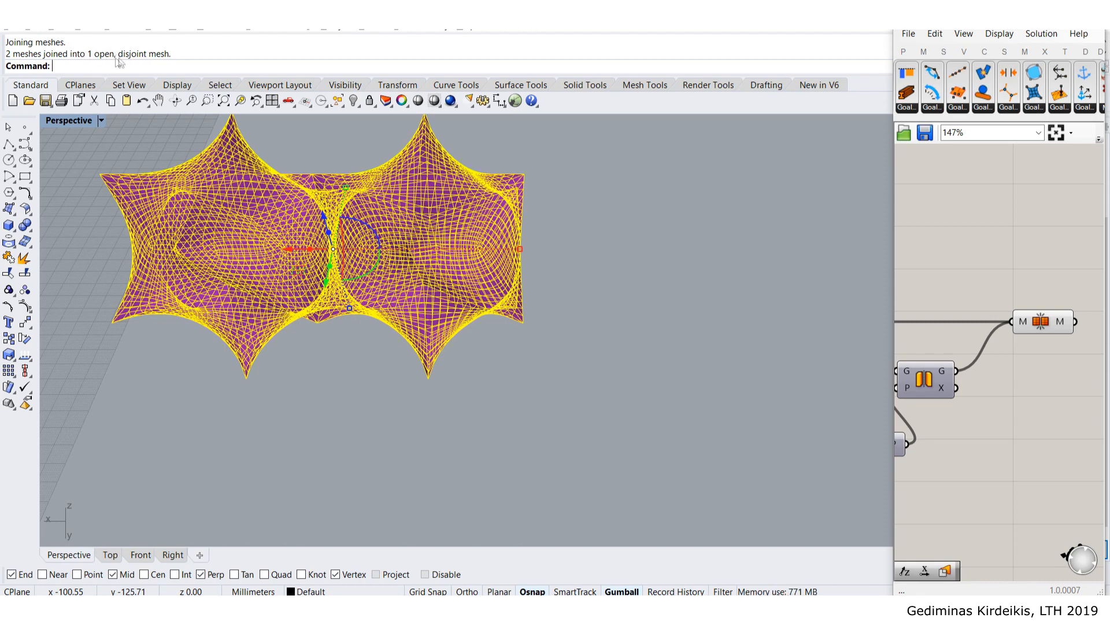
# - Deselect the joined mesh and draw a ClippingPlane rectangle on the grid beneath it
pyautogui.click(80, 151)
pyautogui.moveTo(229, 212); pyautogui.dragTo(354, 278, button='right')
pyautogui.scroll(4, 290, 303)
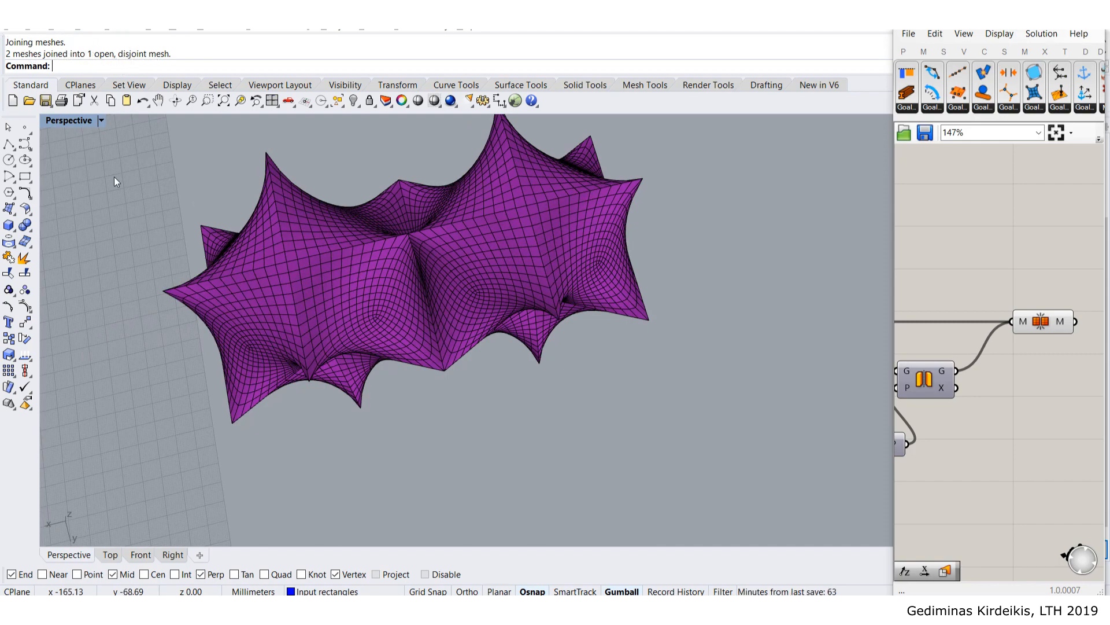
pyautogui.moveTo(258, 203); pyautogui.dragTo(147, 286, button='right')
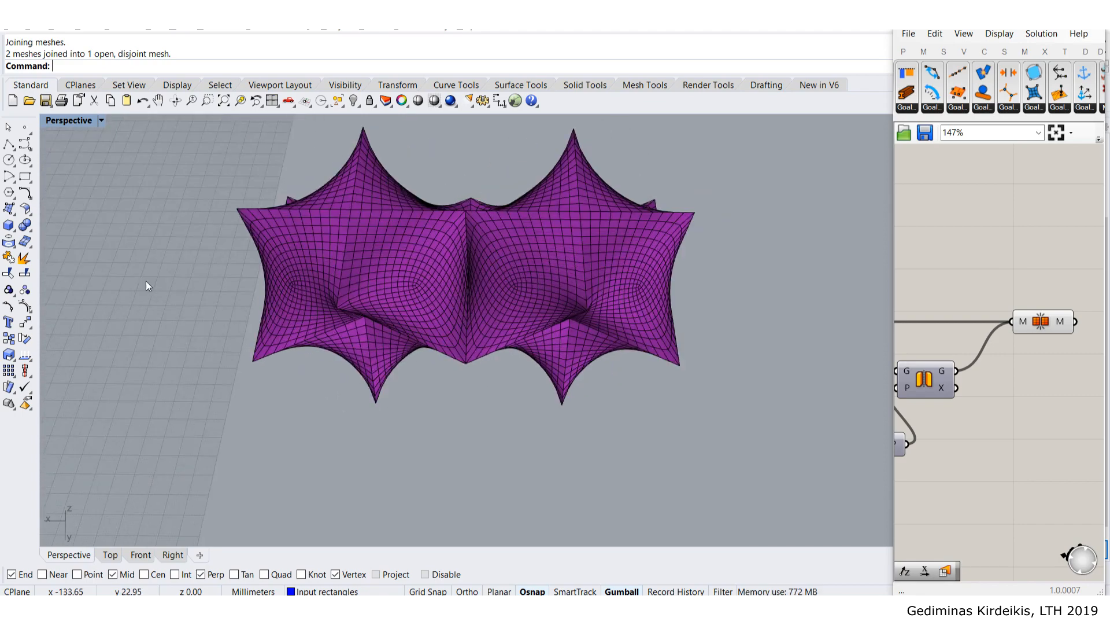
pyautogui.write('ClippingPlane')
pyautogui.press('Return')
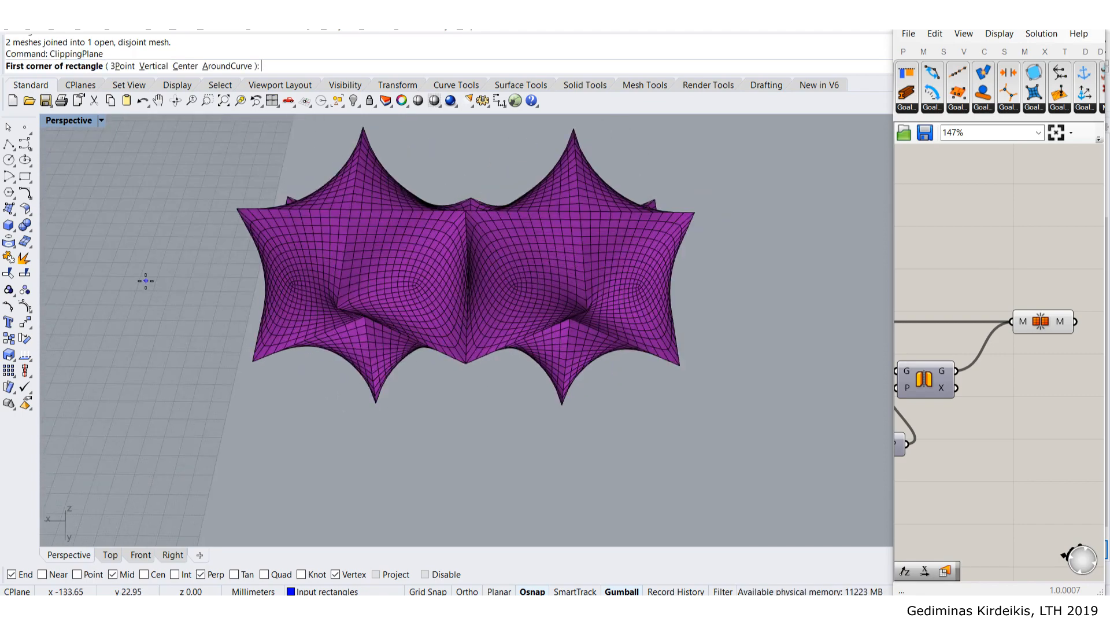
pyautogui.click(249, 418)
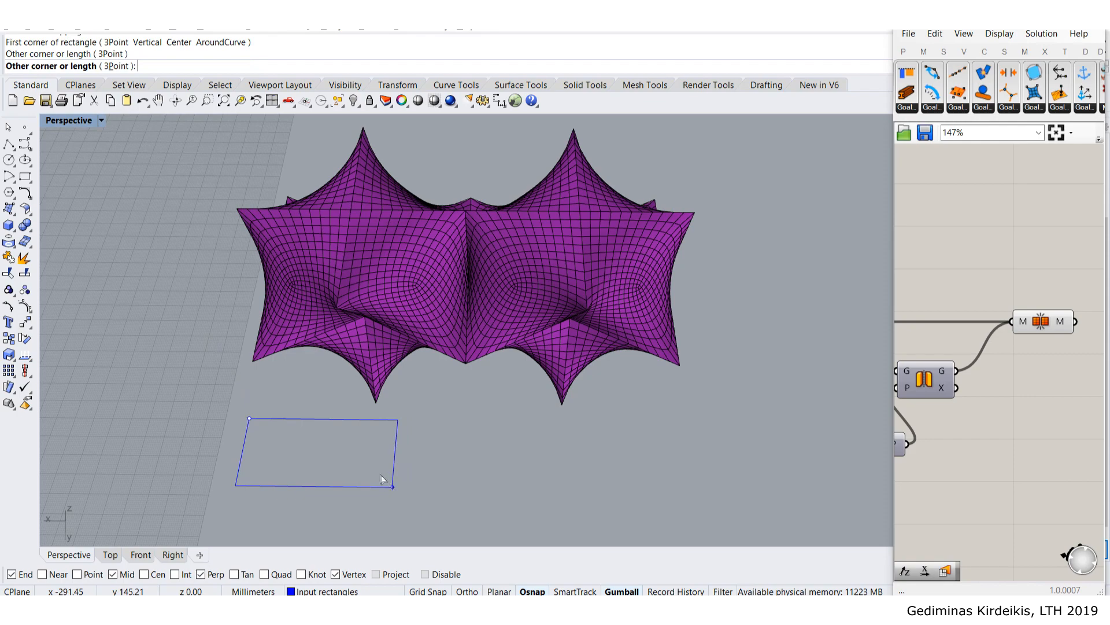
pyautogui.click(393, 487)
# - Raise the clipping plane up through the purple mesh and zoom in on the central saddle section
pyautogui.moveTo(328, 439); pyautogui.dragTo(166, 387, button='right')
pyautogui.scroll(3, 395, 391)
pyautogui.click(352, 418)
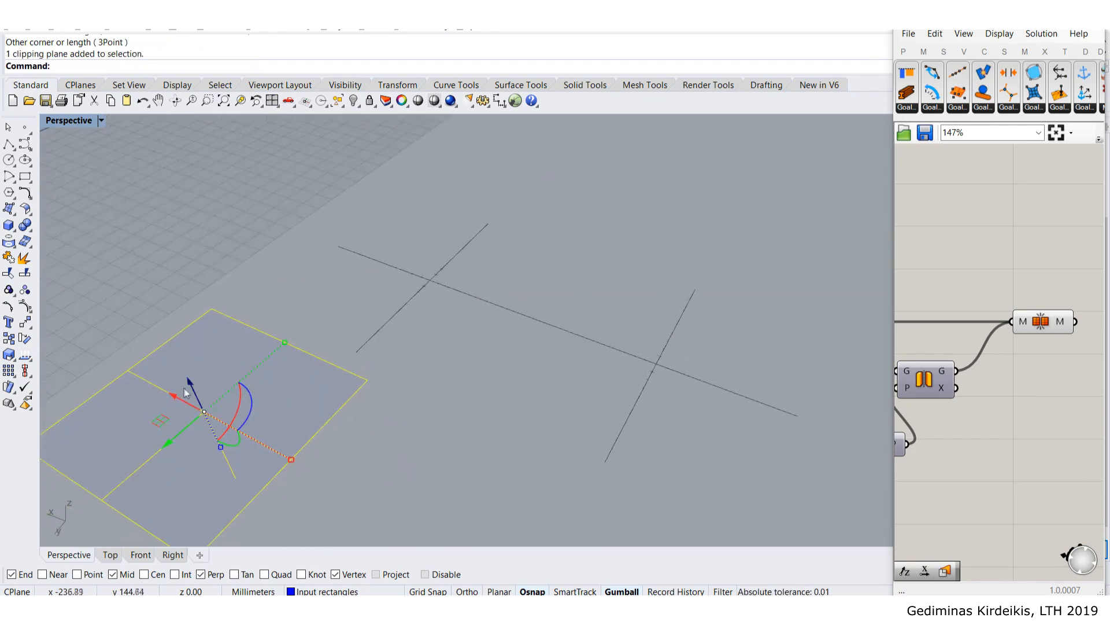
pyautogui.moveTo(191, 386); pyautogui.dragTo(193, 349)
pyautogui.moveTo(276, 342); pyautogui.dragTo(508, 322, button='right')
pyautogui.scroll(10, 508, 323)
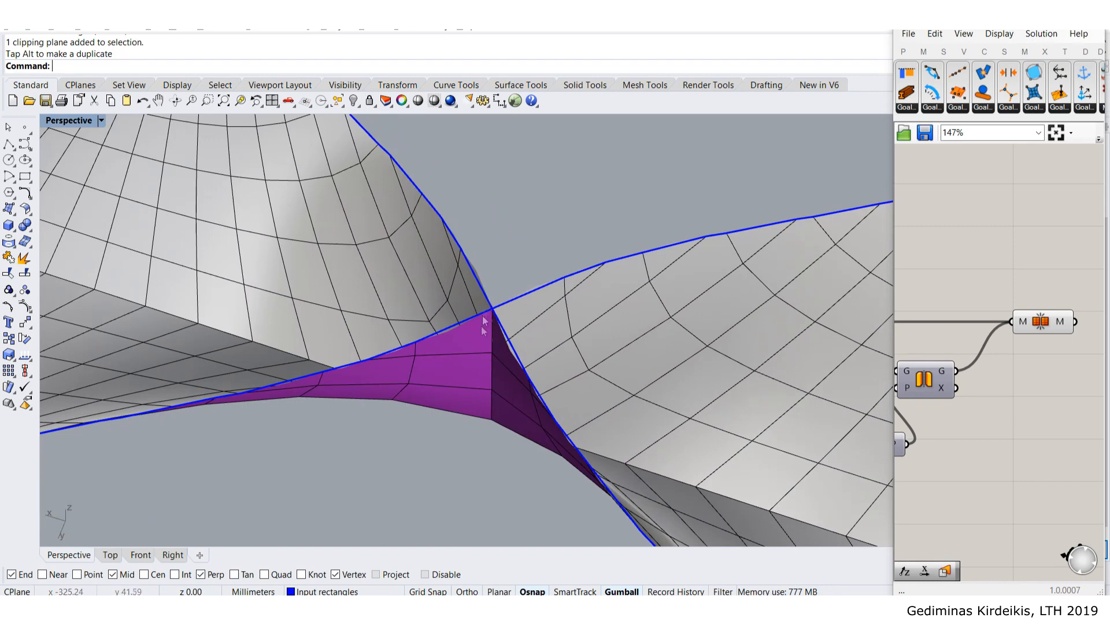
pyautogui.scroll(-3, 457, 260)
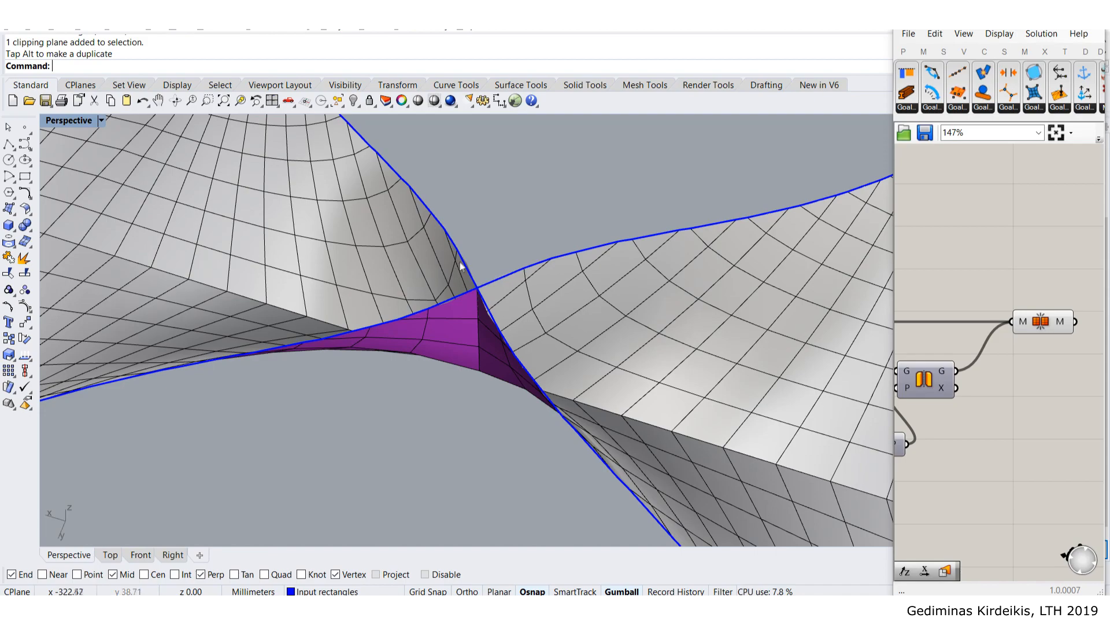
pyautogui.scroll(-6, 484, 254)
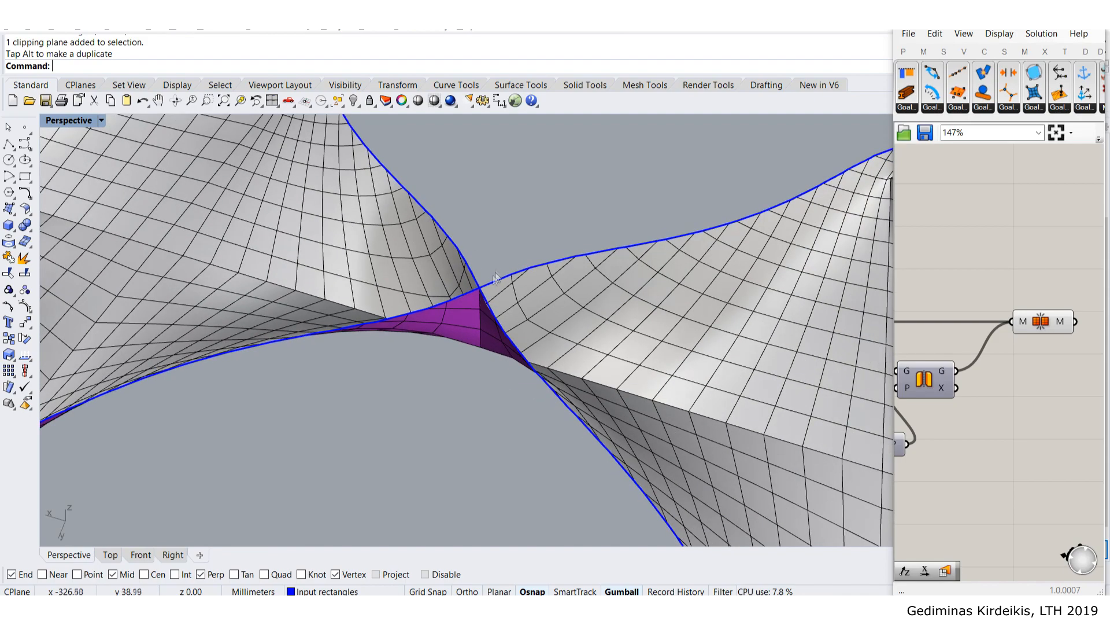
pyautogui.scroll(-2, 478, 260)
pyautogui.scroll(10, 506, 270)
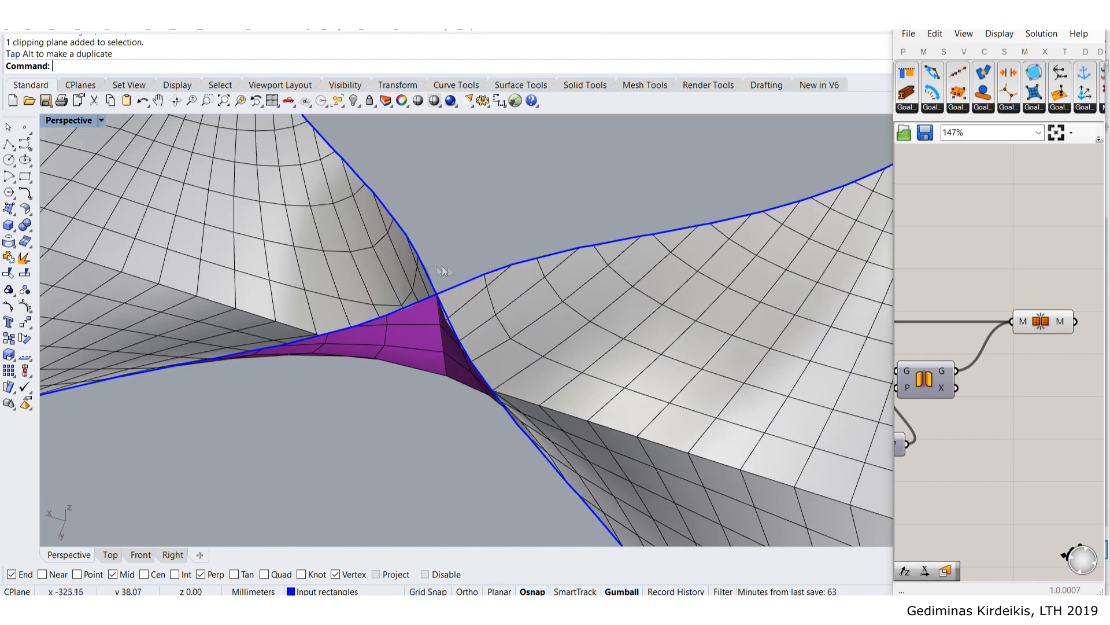
pyautogui.scroll(-8, 452, 266)
pyautogui.moveTo(175, 252); pyautogui.dragTo(379, 285, button='right')
pyautogui.scroll(-4, 224, 266)
pyautogui.scroll(8, 223, 284)
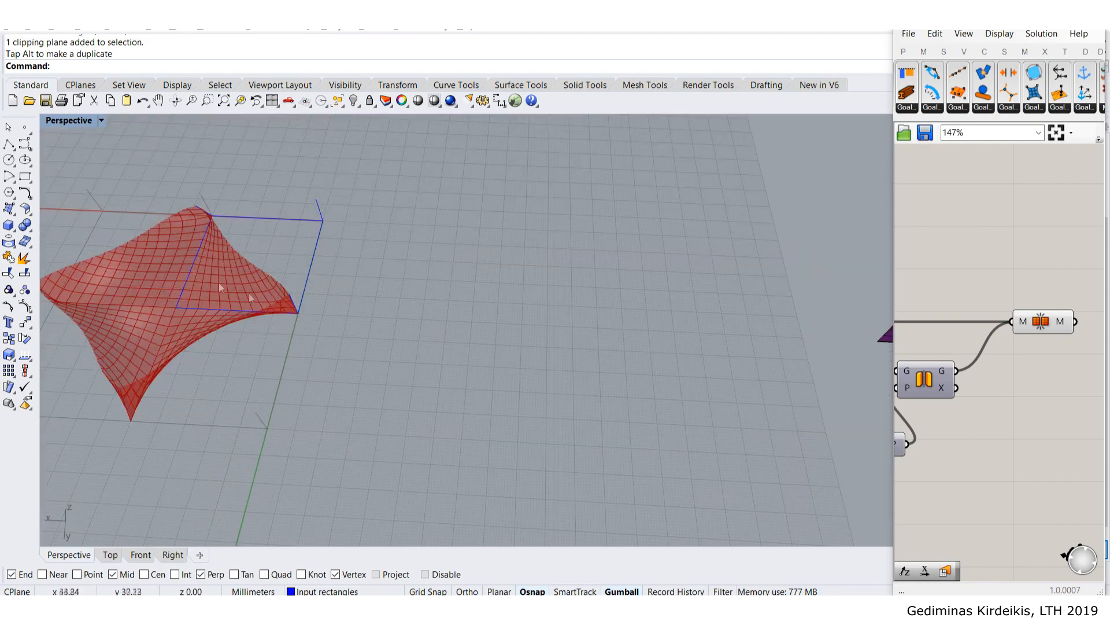
# - Crossing-window select the black mesh and delete it
pyautogui.scroll(-4, 396, 306)
pyautogui.moveTo(765, 398); pyautogui.dragTo(570, 269)
pyautogui.press('Delete')
# - Orbit around the remaining red mesh from lower and higher angles
pyautogui.moveTo(570, 269); pyautogui.dragTo(398, 196, button='right')
pyautogui.scroll(3, 398, 196)
pyautogui.keyDown('shift'); pyautogui.moveTo(507, 292); pyautogui.dragTo(466, 310, button='right'); pyautogui.keyUp('shift')
pyautogui.scroll(4, 516, 340)
pyautogui.scroll(-3, 466, 310)
pyautogui.keyDown('shift'); pyautogui.moveTo(581, 326); pyautogui.dragTo(478, 267, button='right'); pyautogui.keyUp('shift')
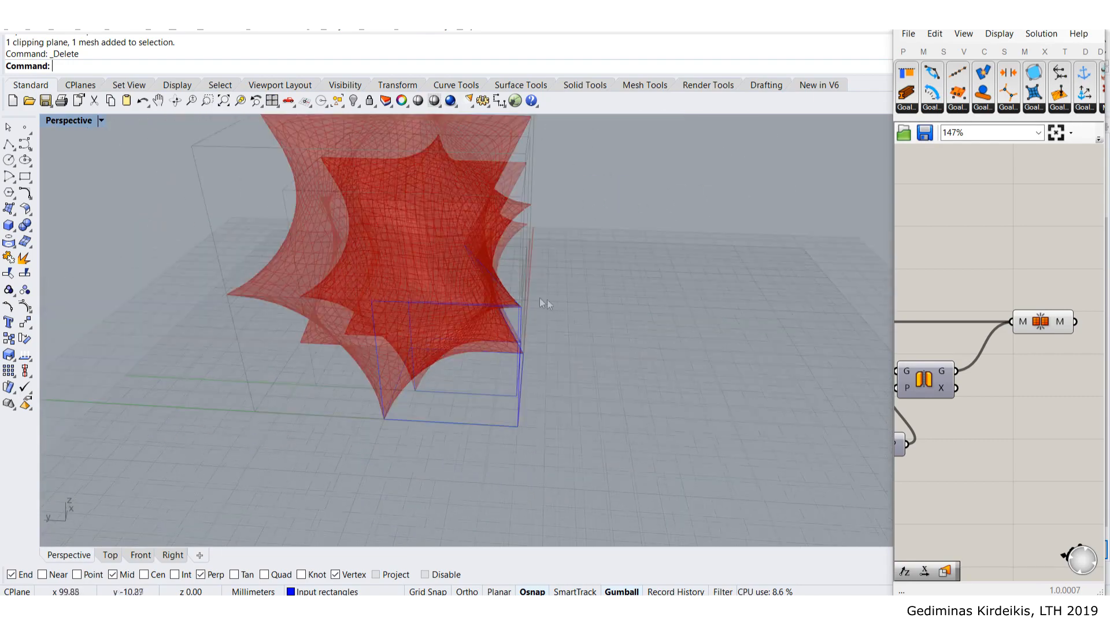
pyautogui.scroll(3, 549, 301)
pyautogui.moveTo(373, 320); pyautogui.dragTo(594, 367, button='right')
pyautogui.scroll(3, 594, 367)
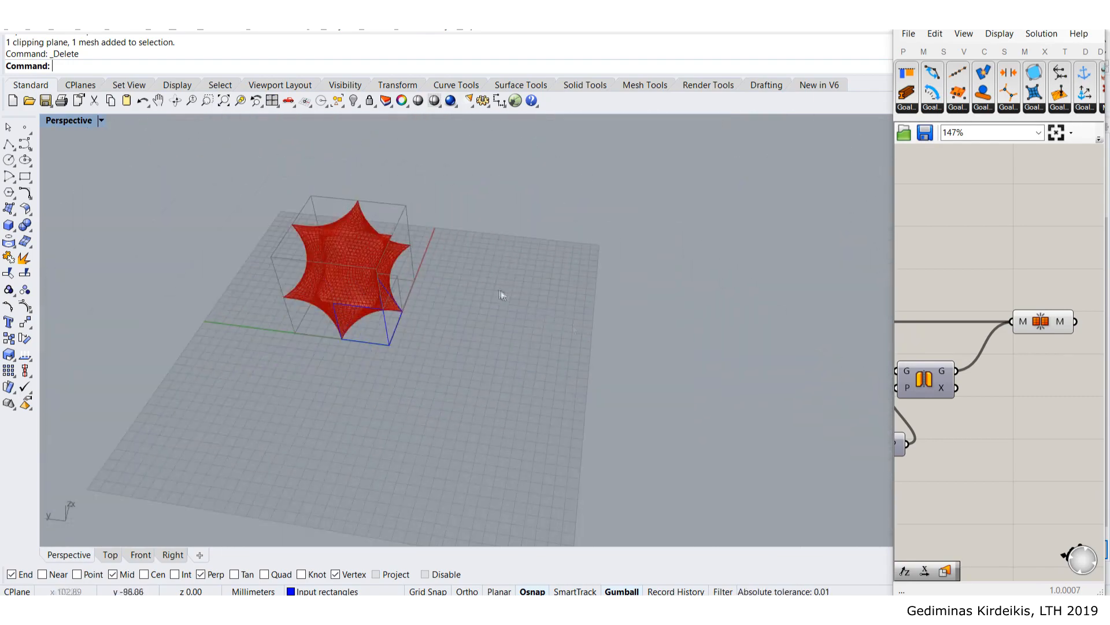
pyautogui.keyDown('shift'); pyautogui.moveTo(496, 290); pyautogui.dragTo(434, 260, button='right'); pyautogui.keyUp('shift')
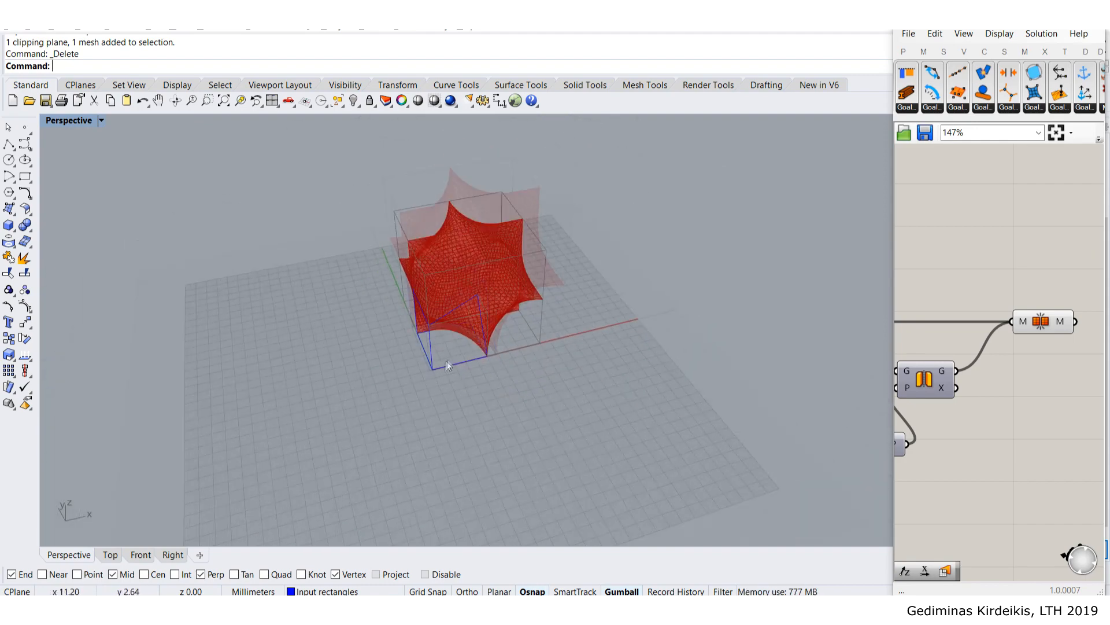
pyautogui.moveTo(608, 340); pyautogui.dragTo(532, 343, button='right')
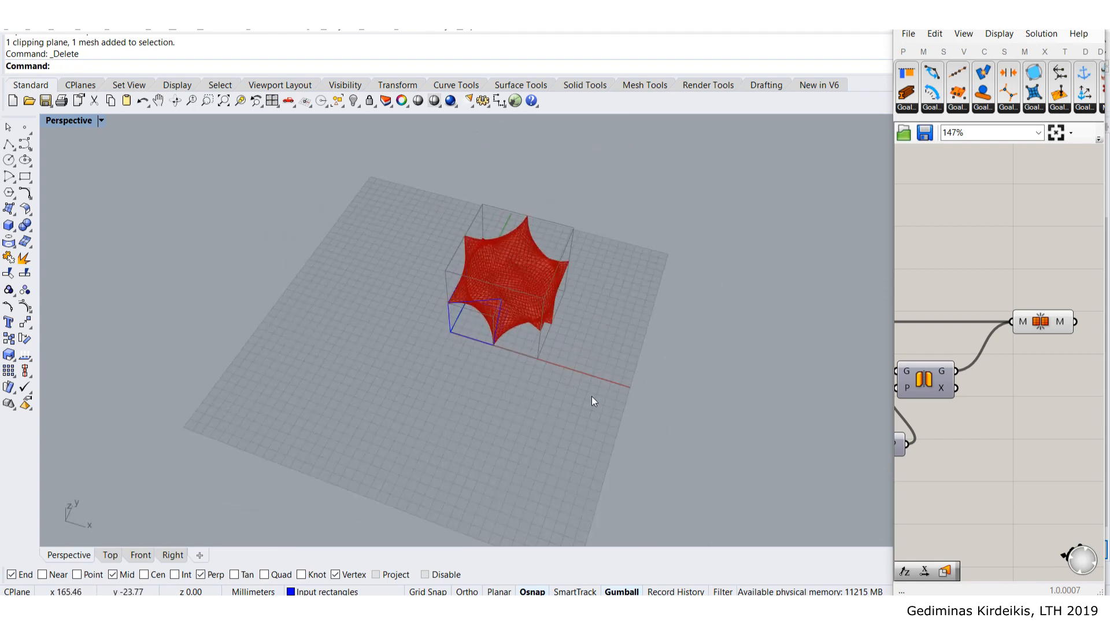
pyautogui.keyDown('shift'); pyautogui.moveTo(591, 396); pyautogui.dragTo(598, 360, button='right'); pyautogui.keyUp('shift')
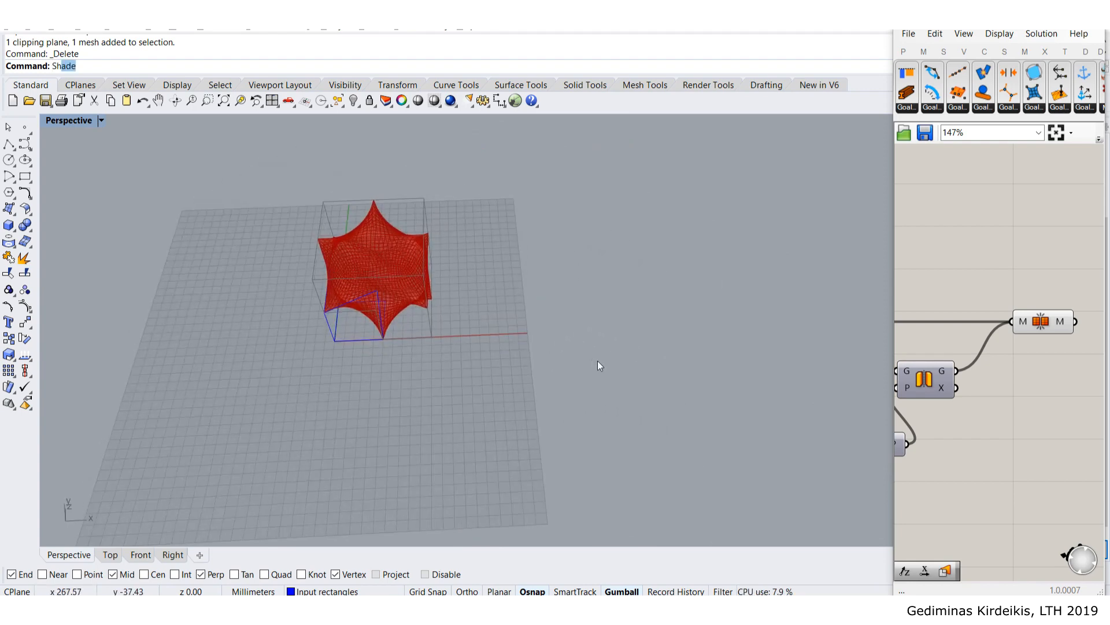
# - Show all hidden objects, revealing the chair-like wireframe and its wire boxes
pyautogui.press('Return')
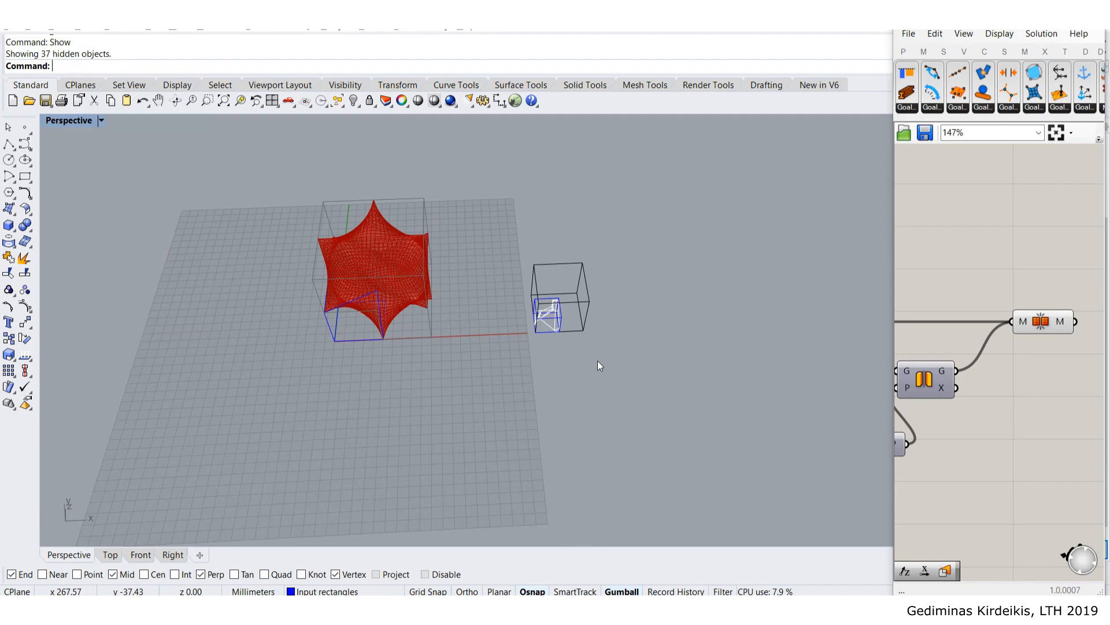
pyautogui.scroll(10, 574, 314)
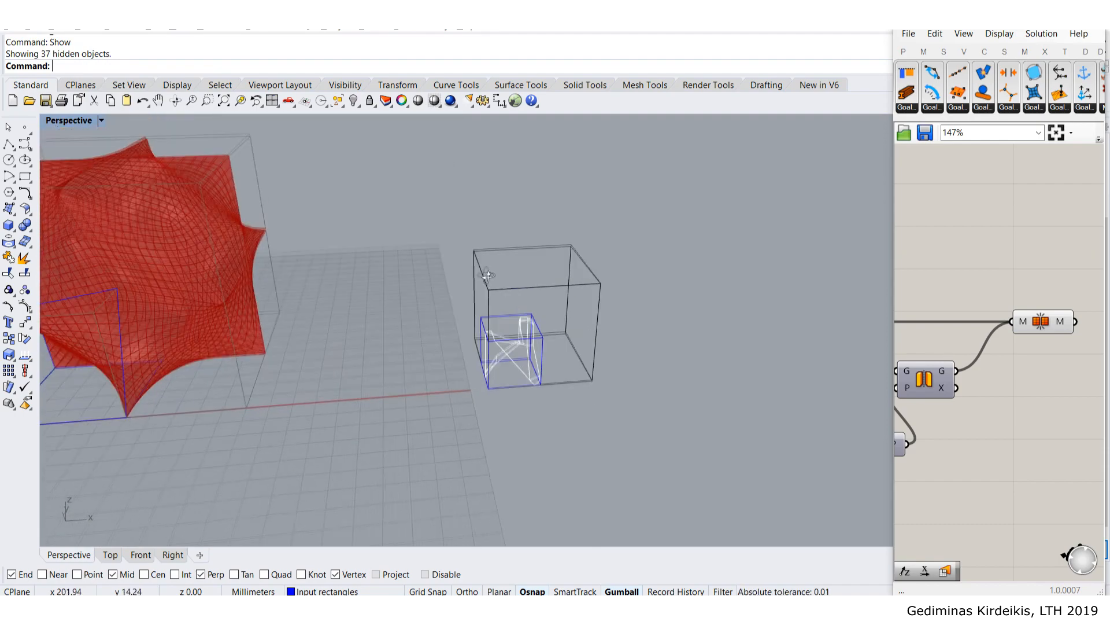
pyautogui.moveTo(445, 209); pyautogui.dragTo(538, 211, button='right')
pyautogui.moveTo(397, 163); pyautogui.dragTo(532, 231)
pyautogui.moveTo(532, 231); pyautogui.dragTo(408, 207, button='right')
pyautogui.click(358, 173)
pyautogui.scroll(-4, 358, 172)
# - Scale the 37 wire-box curves by reference so the box edge becomes 100
pyautogui.moveTo(354, 123); pyautogui.dragTo(676, 356)
pyautogui.moveTo(544, 305); pyautogui.dragTo(501, 328, button='right')
pyautogui.write('scale')
pyautogui.press('Return')
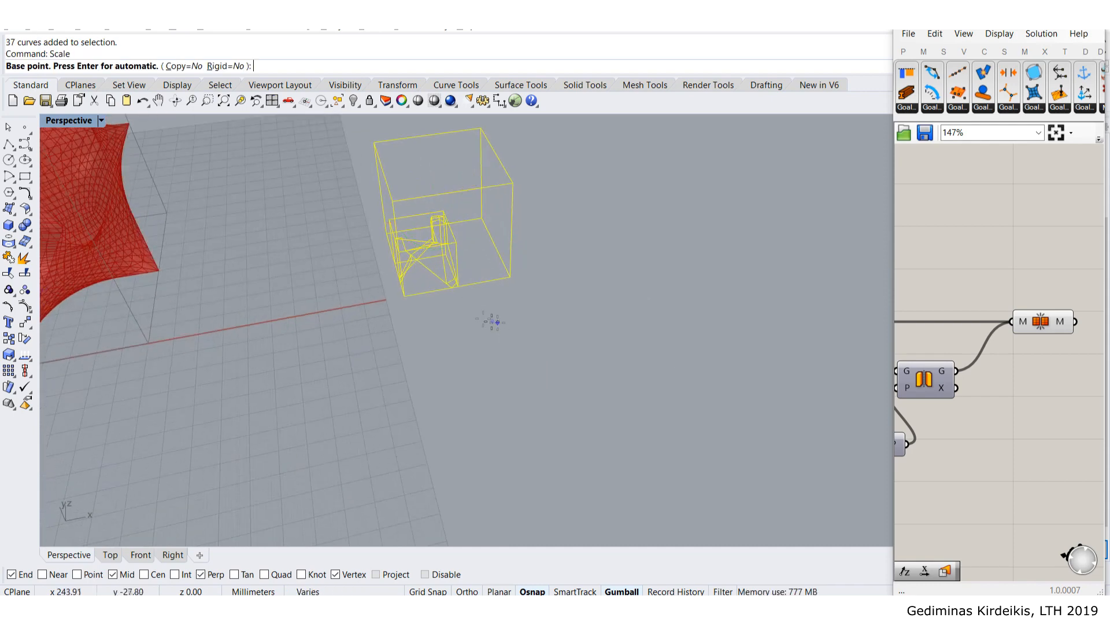
pyautogui.click(404, 296)
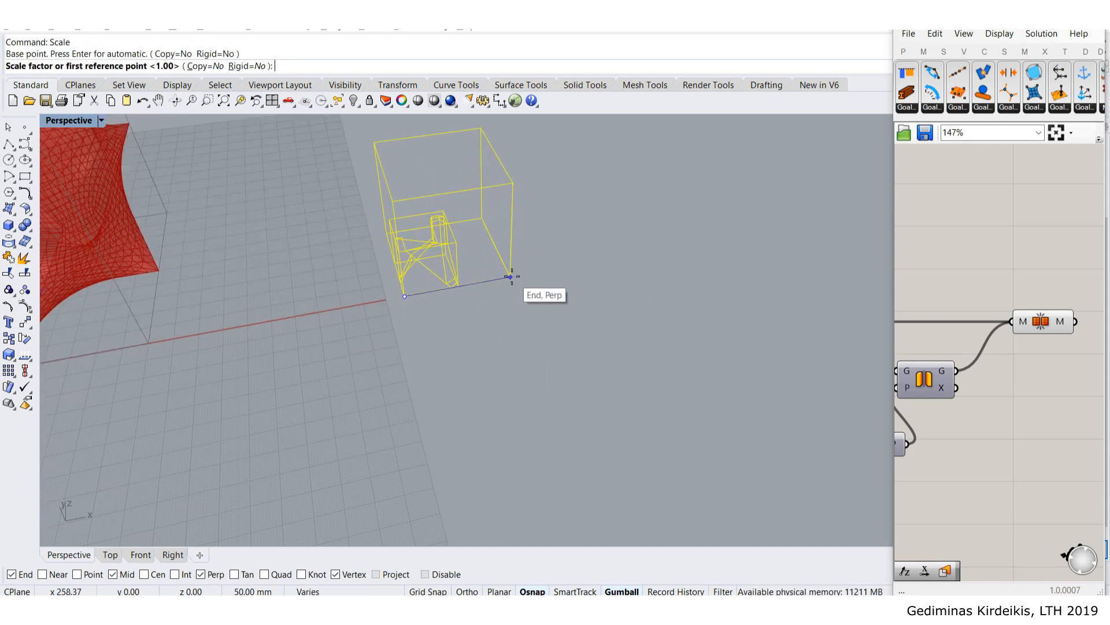
pyautogui.click(510, 277)
pyautogui.write('100')
pyautogui.press('Return')
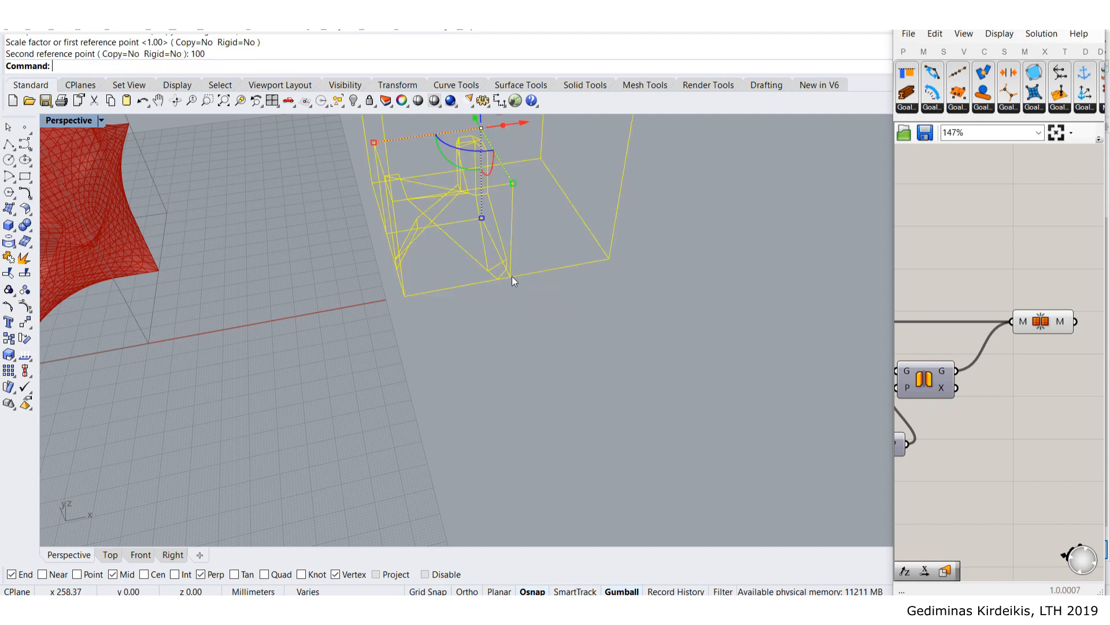
# - Delete both input rectangles driving the red mesh and minimize Grasshopper
pyautogui.scroll(-2, 401, 279)
pyautogui.keyDown('shift'); pyautogui.moveTo(402, 278); pyautogui.dragTo(449, 300, button='right'); pyautogui.keyUp('shift')
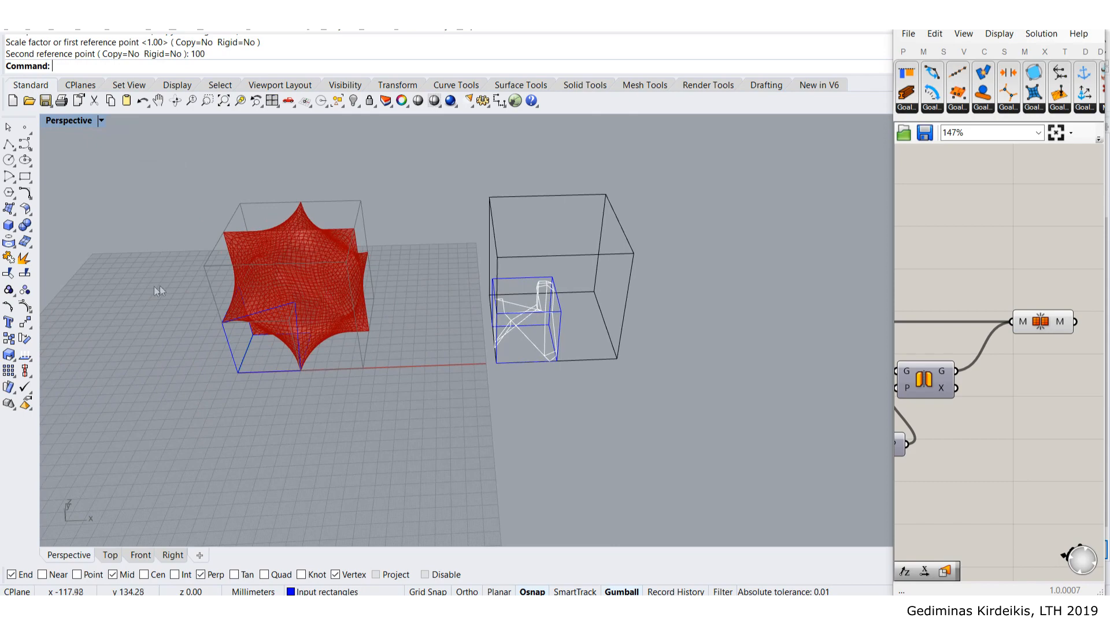
pyautogui.scroll(2, 299, 332)
pyautogui.click(300, 330)
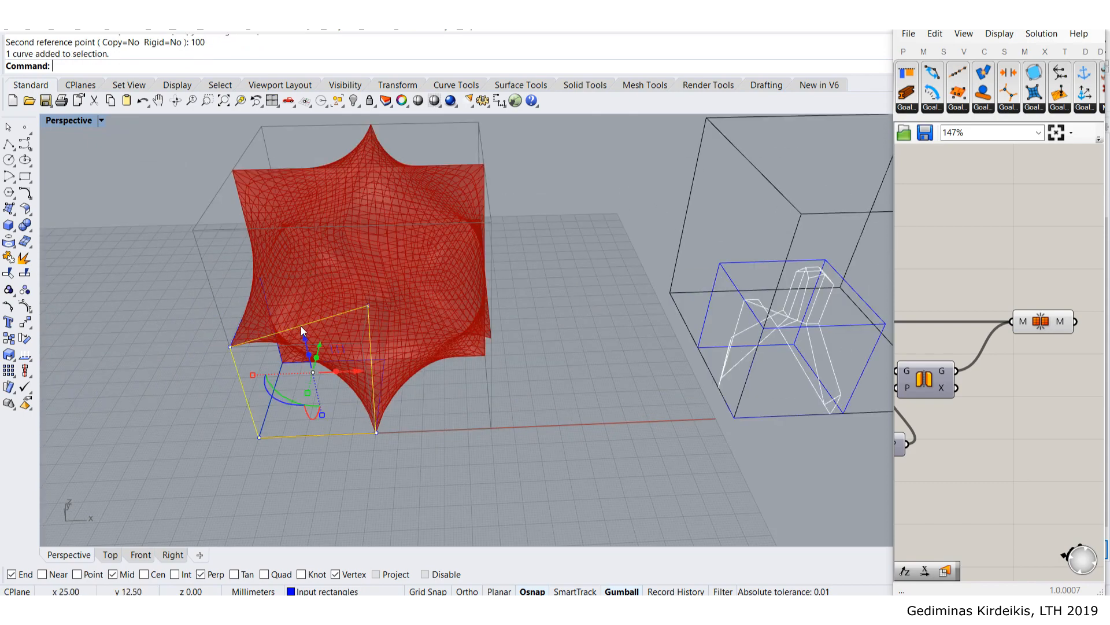
pyautogui.press('Delete')
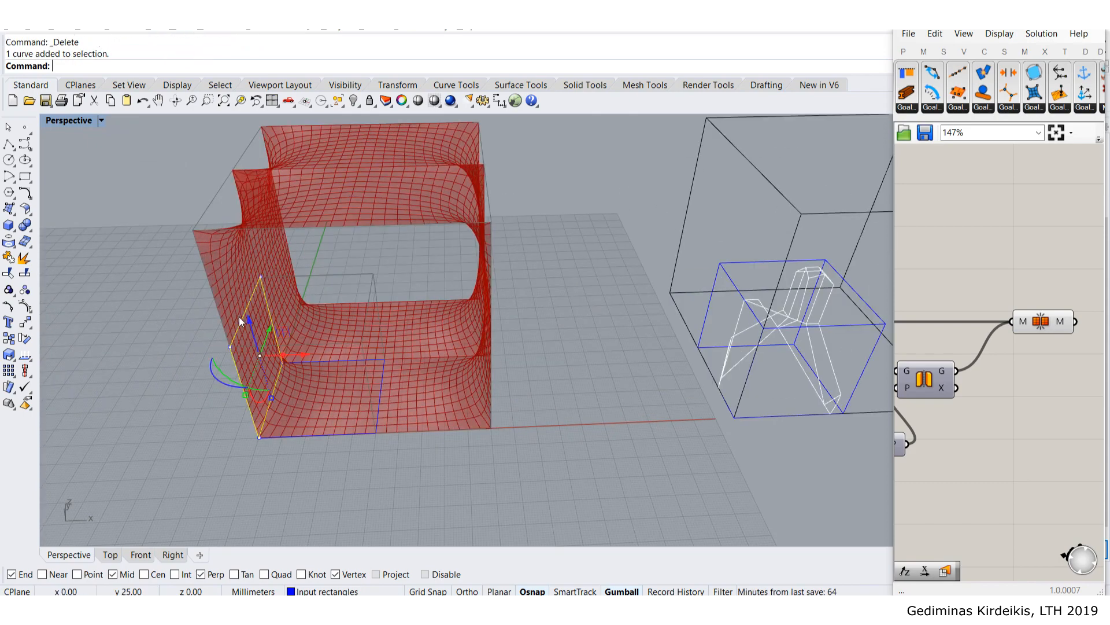
pyautogui.click(324, 360)
pyautogui.press('Delete')
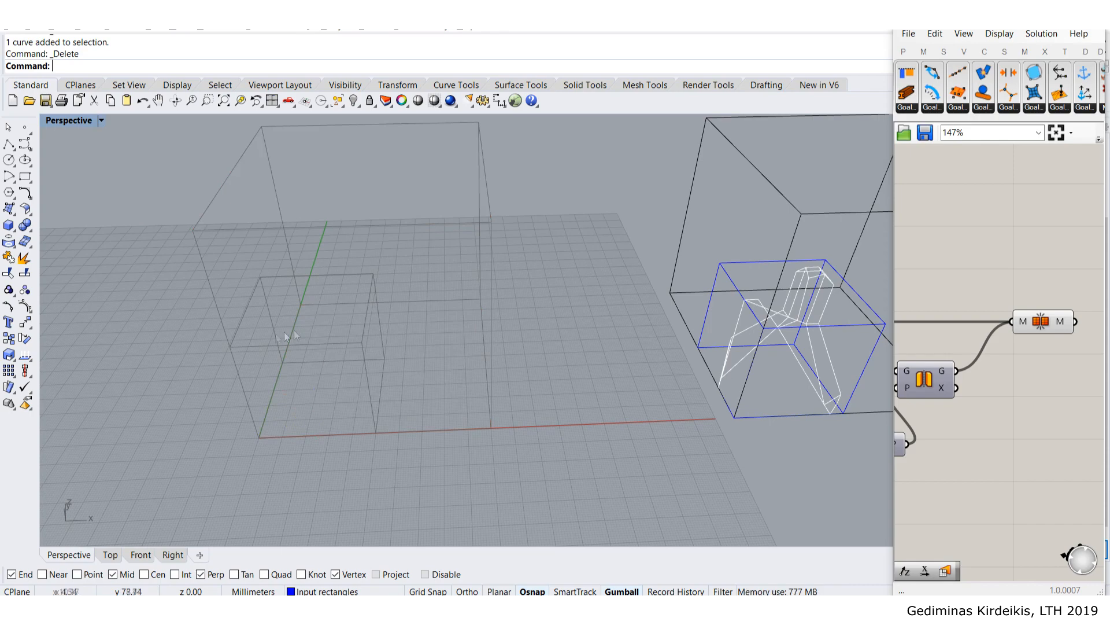
pyautogui.keyDown('shift'); pyautogui.moveTo(693, 351); pyautogui.dragTo(490, 346, button='right'); pyautogui.keyUp('shift')
pyautogui.scroll(3, 643, 284)
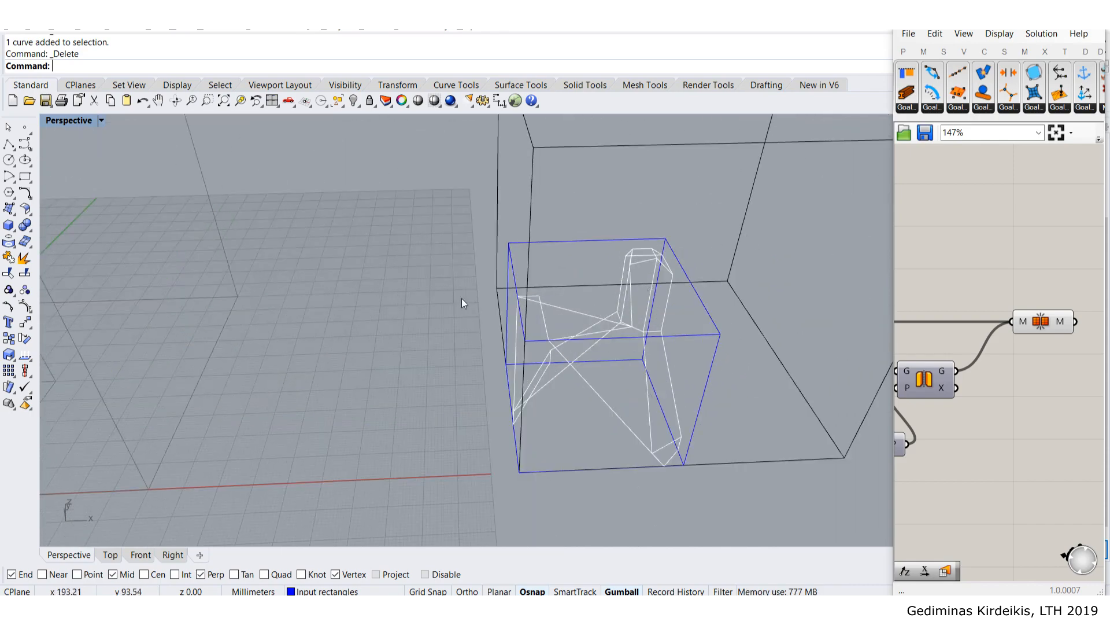
pyautogui.moveTo(608, 341); pyautogui.dragTo(710, 358, button='right')
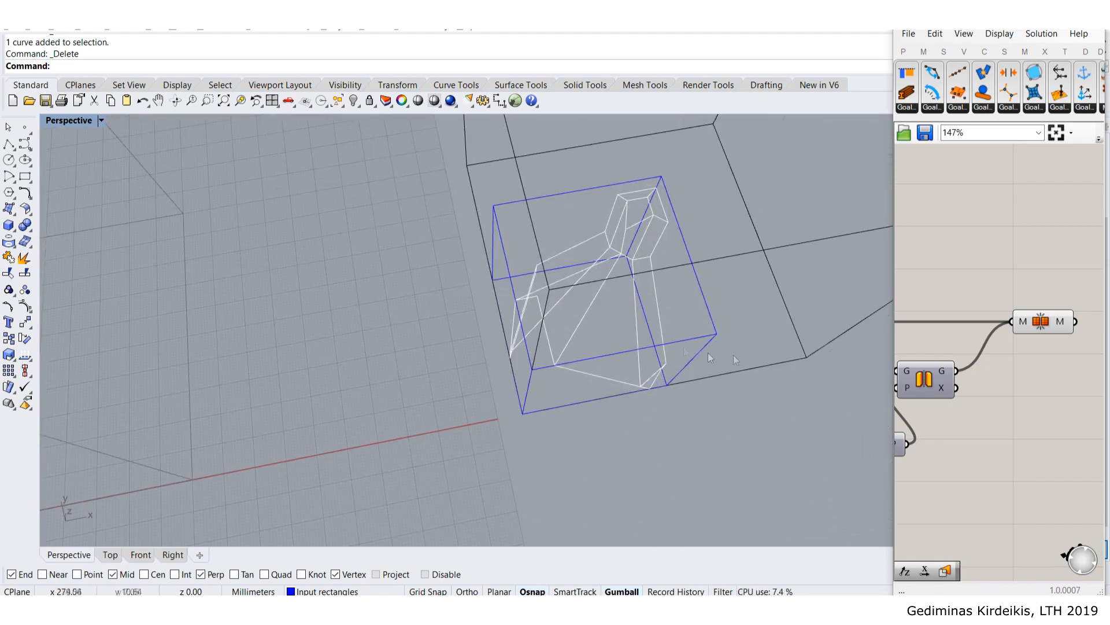
pyautogui.click(1021, 17)
pyautogui.moveTo(781, 309); pyautogui.dragTo(752, 289, button='right')
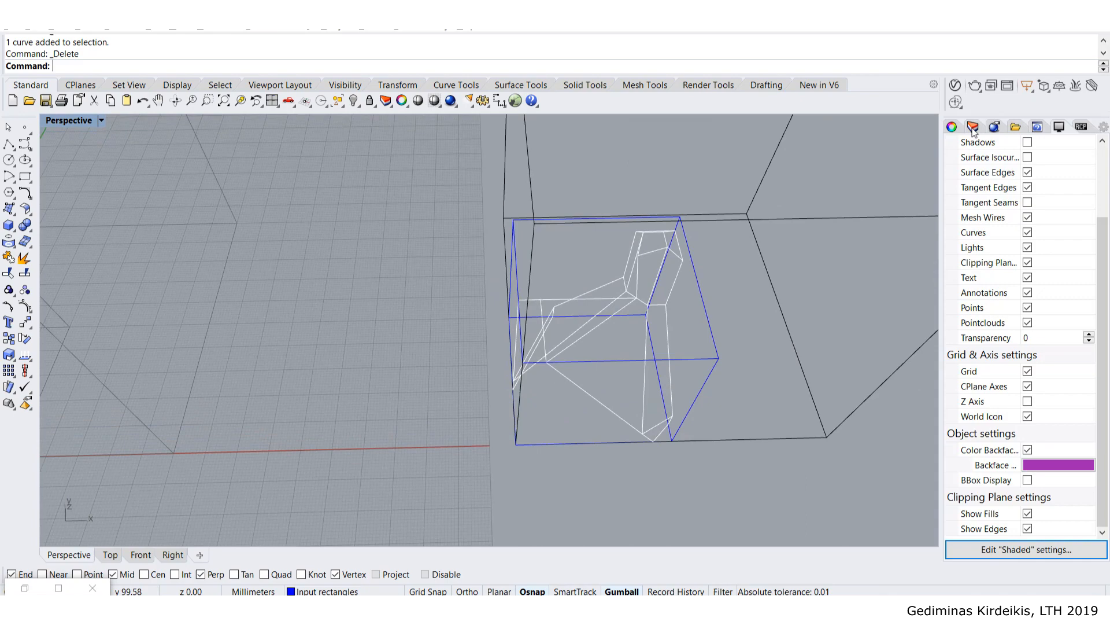
# - Select all objects on Layer 05 and copy them into the empty left box
pyautogui.click(974, 128)
pyautogui.rightClick(976, 217)
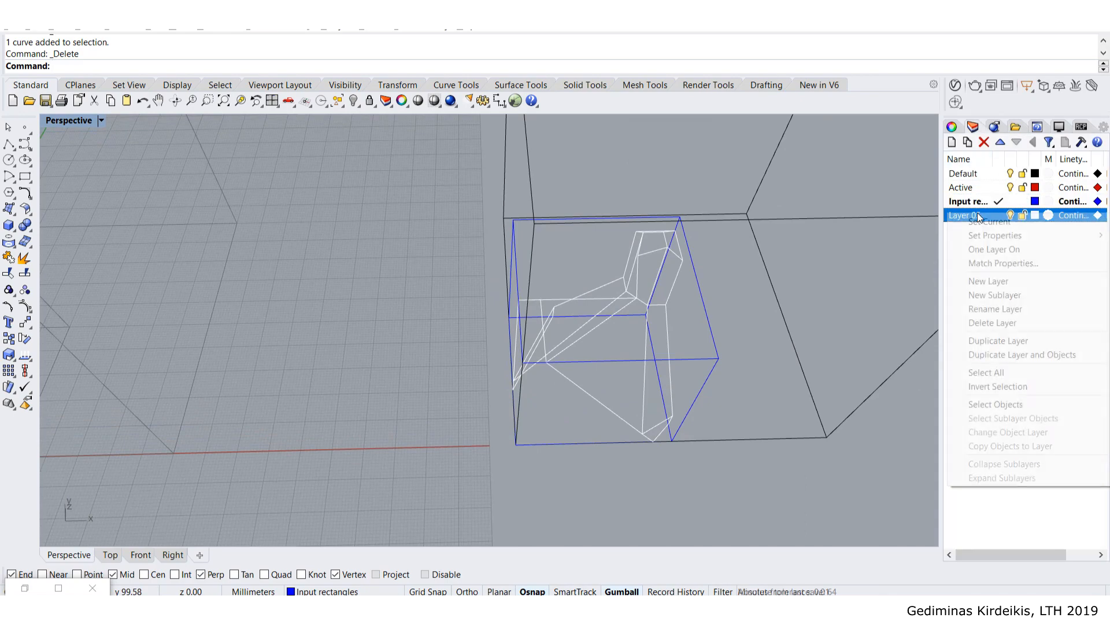
pyautogui.click(1051, 403)
pyautogui.scroll(-5, 574, 343)
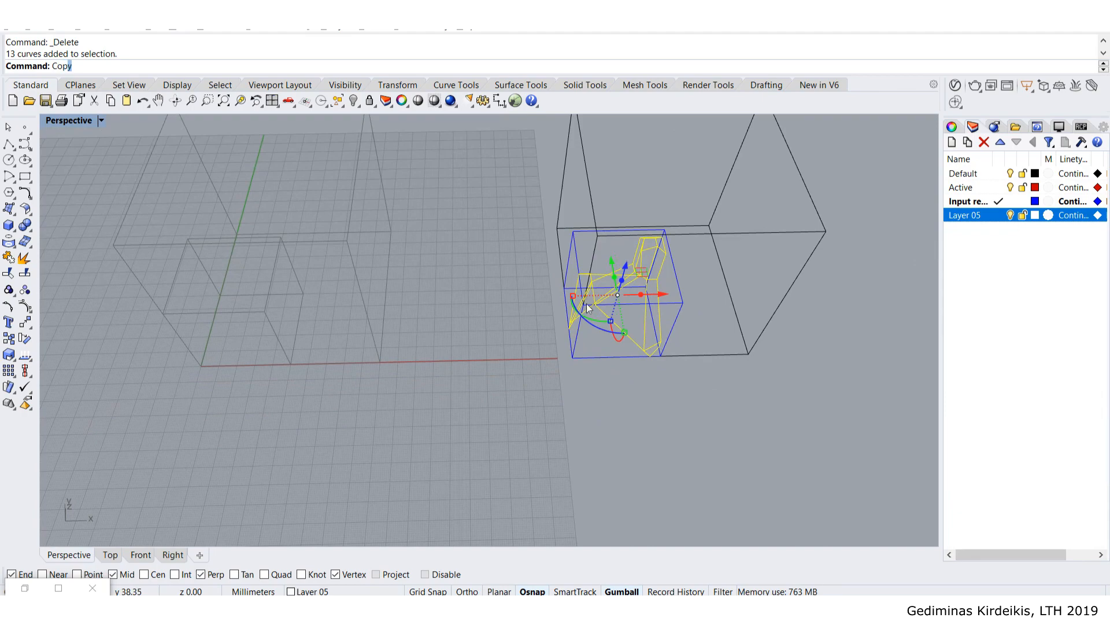
pyautogui.press('Return')
pyautogui.click(572, 358)
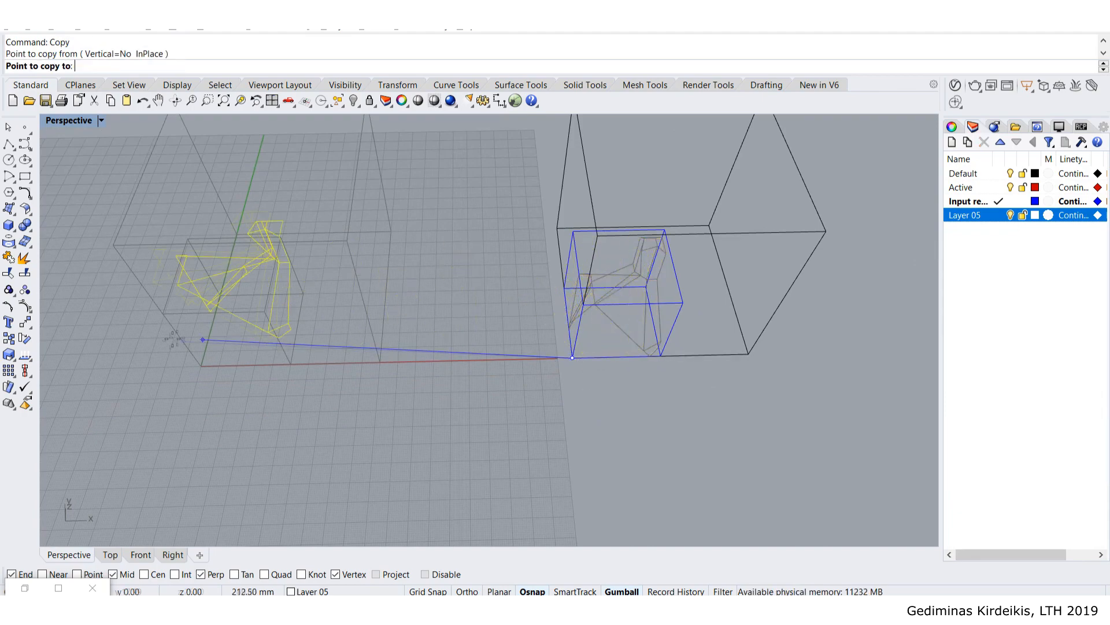
pyautogui.press('Escape')
# - Select the 13 curves in the left box and restore Grasshopper at half-screen width
pyautogui.moveTo(329, 415); pyautogui.dragTo(367, 369, button='right')
pyautogui.moveTo(229, 210); pyautogui.dragTo(456, 429)
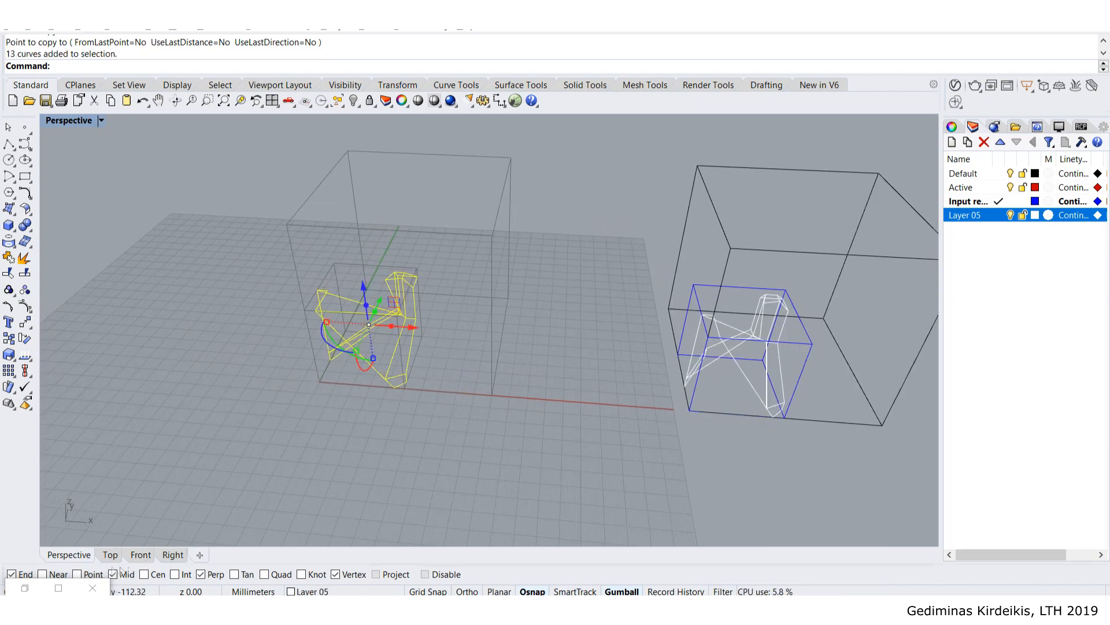
pyautogui.click(34, 580)
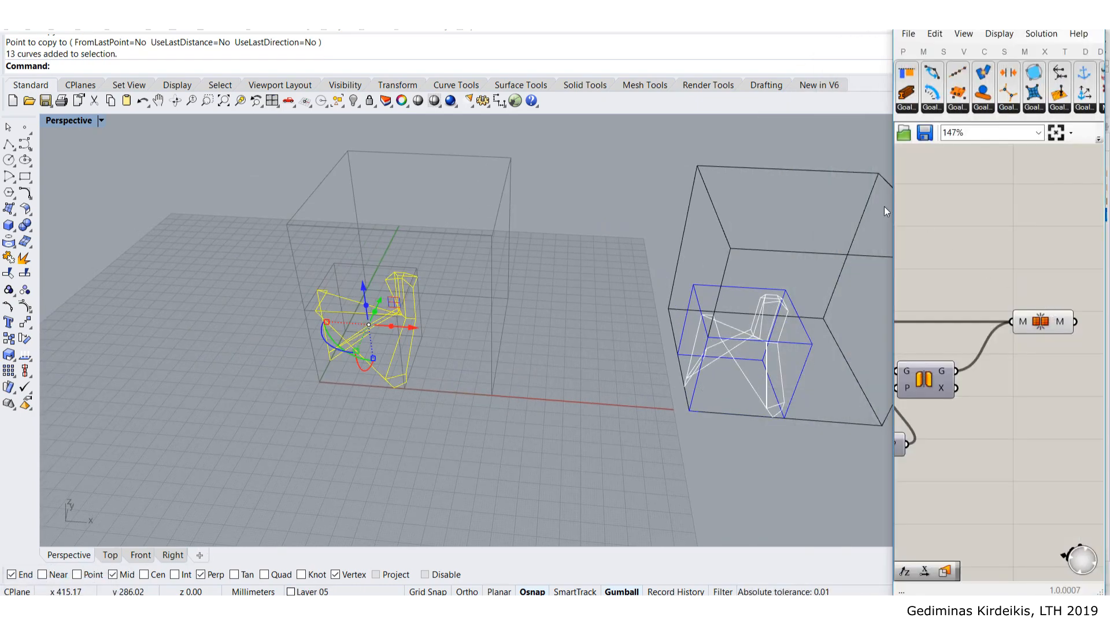
pyautogui.moveTo(891, 209); pyautogui.dragTo(542, 219)
pyautogui.scroll(-5, 647, 249)
pyautogui.moveTo(660, 260); pyautogui.dragTo(1012, 283, button='right')
pyautogui.scroll(-3, 1012, 283)
pyautogui.moveTo(558, 261); pyautogui.dragTo(836, 292, button='right')
pyautogui.scroll(10, 775, 291)
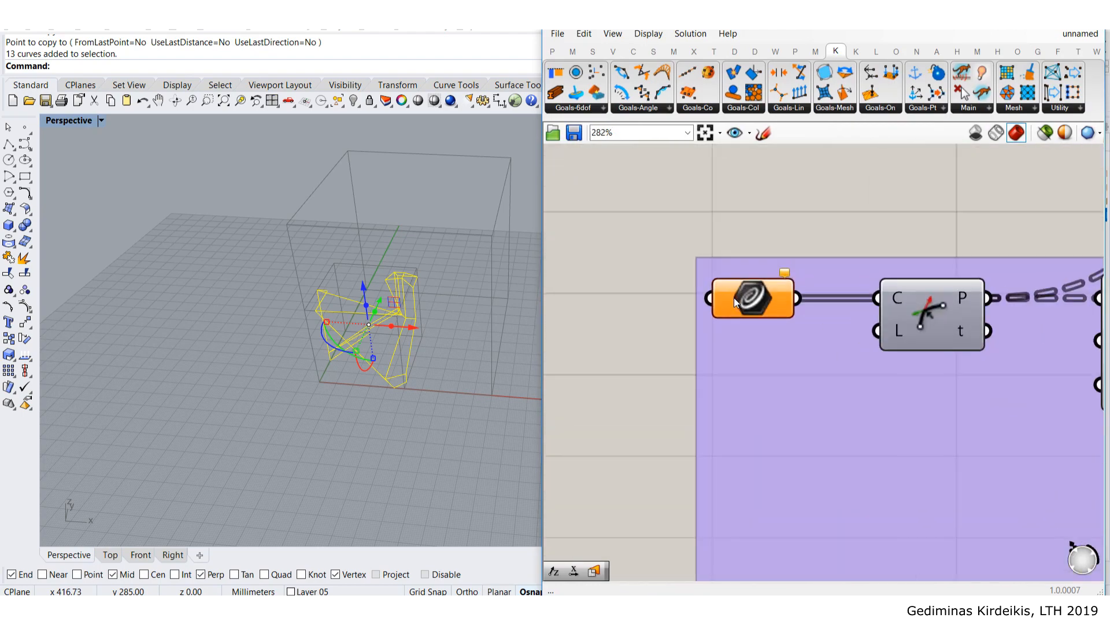
# - Assign the selected curves to the Crv input via Set Multiple Curves and reset the solver
pyautogui.rightClick(735, 300)
pyautogui.click(786, 505)
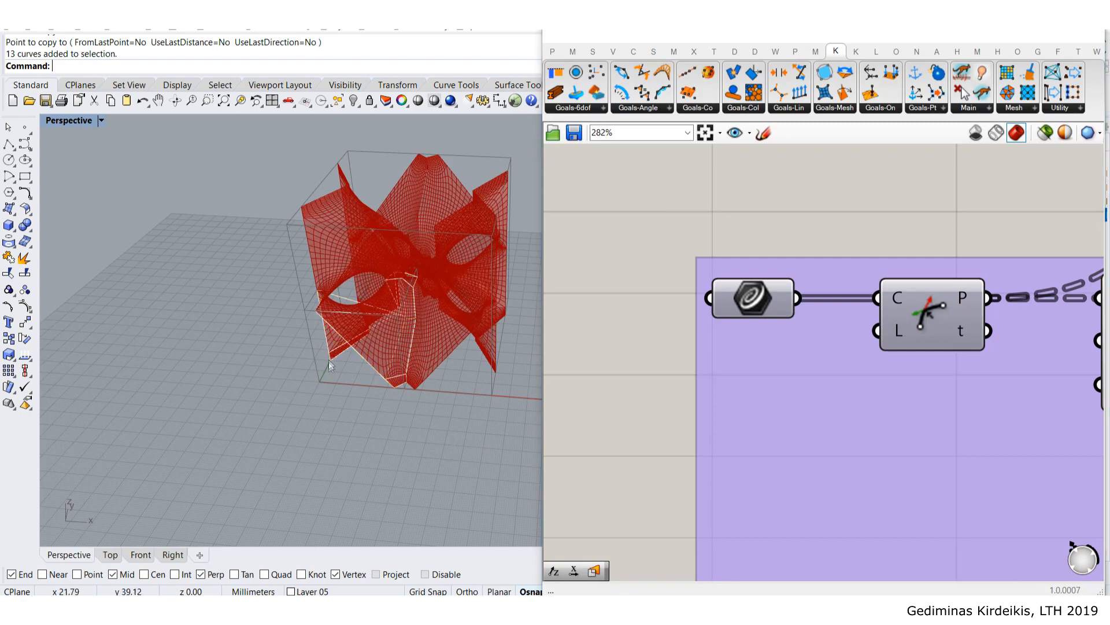
pyautogui.scroll(2, 359, 323)
pyautogui.scroll(-3, 769, 215)
pyautogui.scroll(-7, 772, 217)
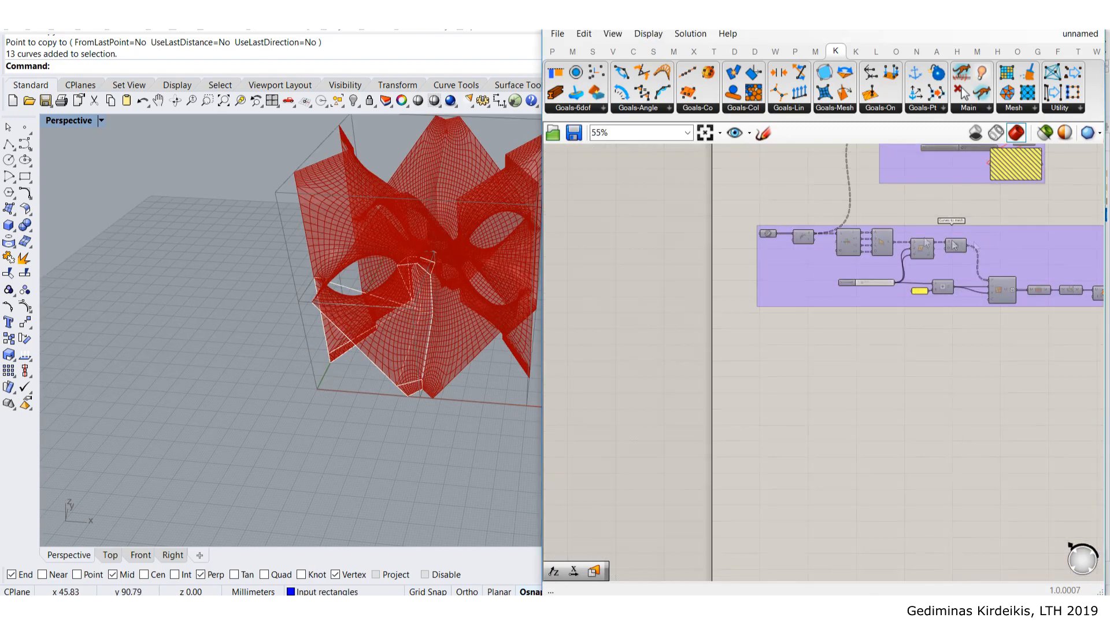
pyautogui.moveTo(1030, 257); pyautogui.dragTo(751, 243, button='right')
pyautogui.scroll(4, 875, 248)
pyautogui.scroll(2, 874, 253)
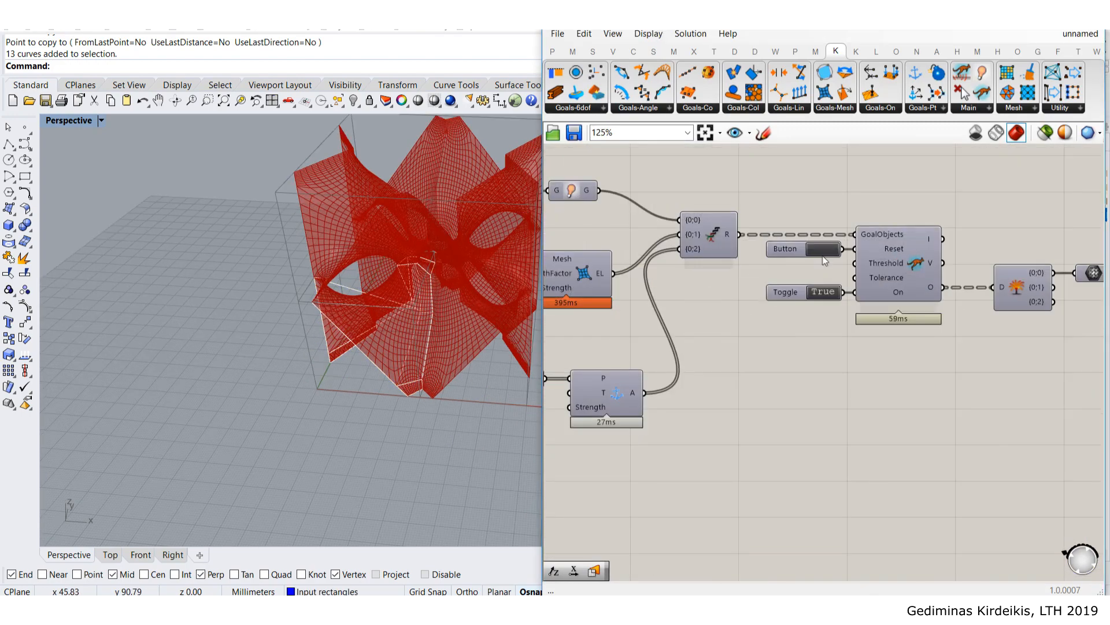
pyautogui.click(820, 248)
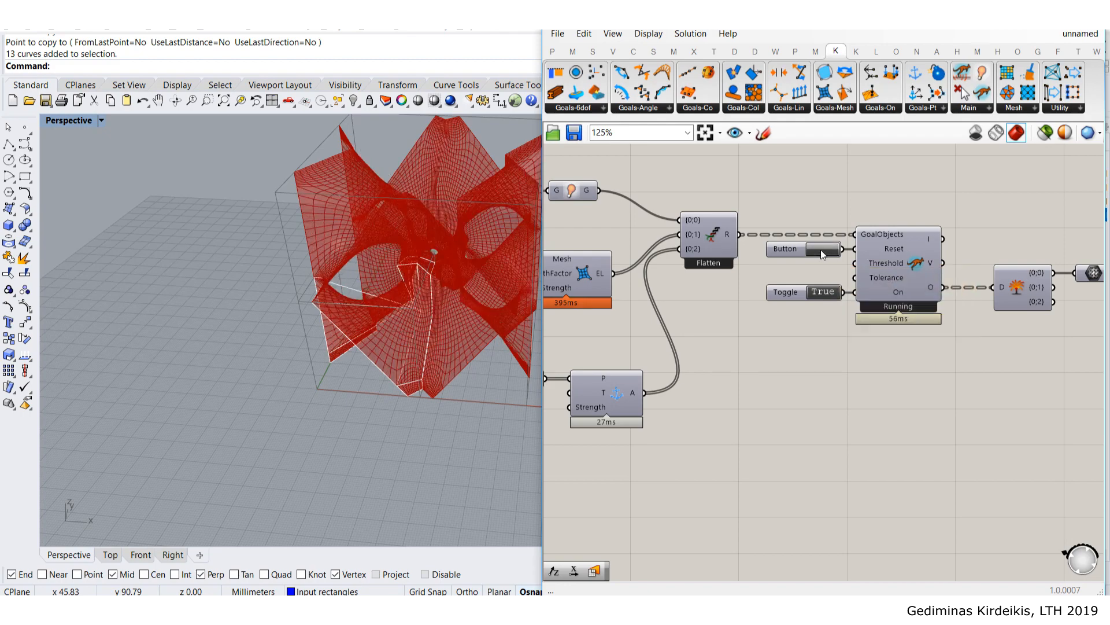
# - Orbit around the red mesh as it relaxes and converges
pyautogui.moveTo(414, 273); pyautogui.dragTo(424, 325, button='right')
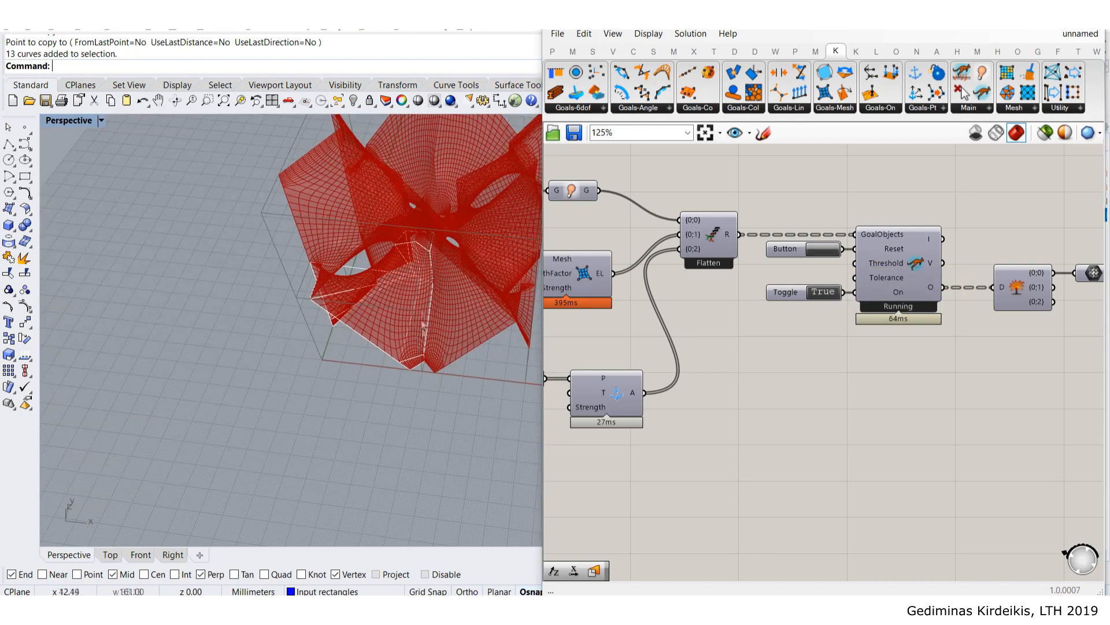
pyautogui.scroll(-5, 435, 398)
pyautogui.scroll(7, 445, 243)
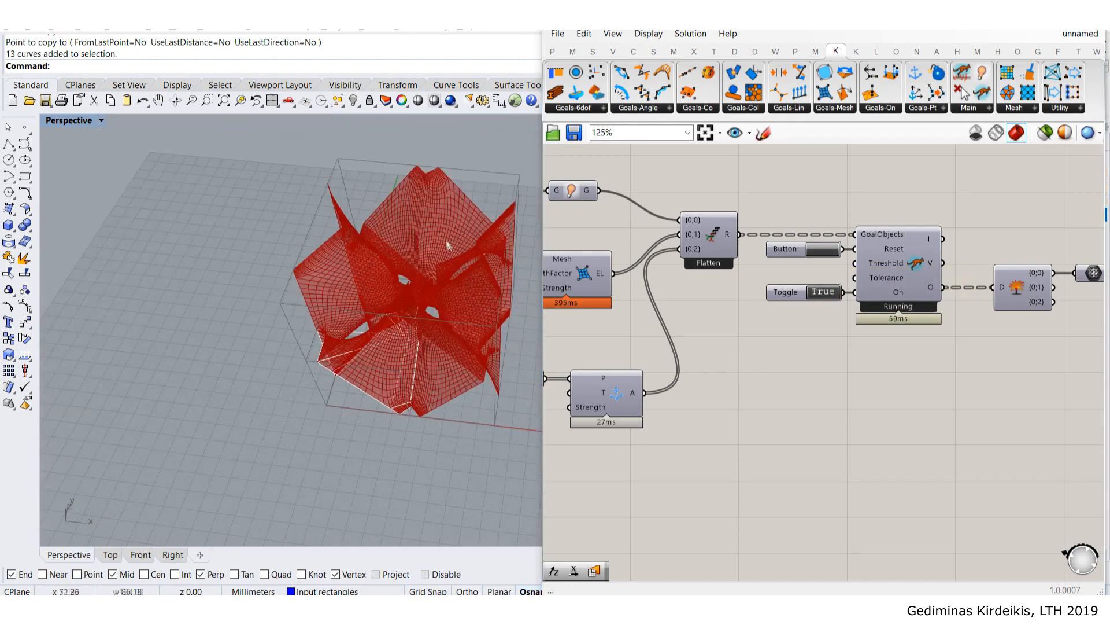
pyautogui.moveTo(415, 210); pyautogui.dragTo(469, 284, button='right')
pyautogui.scroll(3, 413, 286)
pyautogui.moveTo(391, 303); pyautogui.dragTo(324, 498, button='right')
pyautogui.scroll(-4, 327, 426)
pyautogui.moveTo(328, 426); pyautogui.dragTo(351, 293, button='right')
pyautogui.scroll(-5, 390, 334)
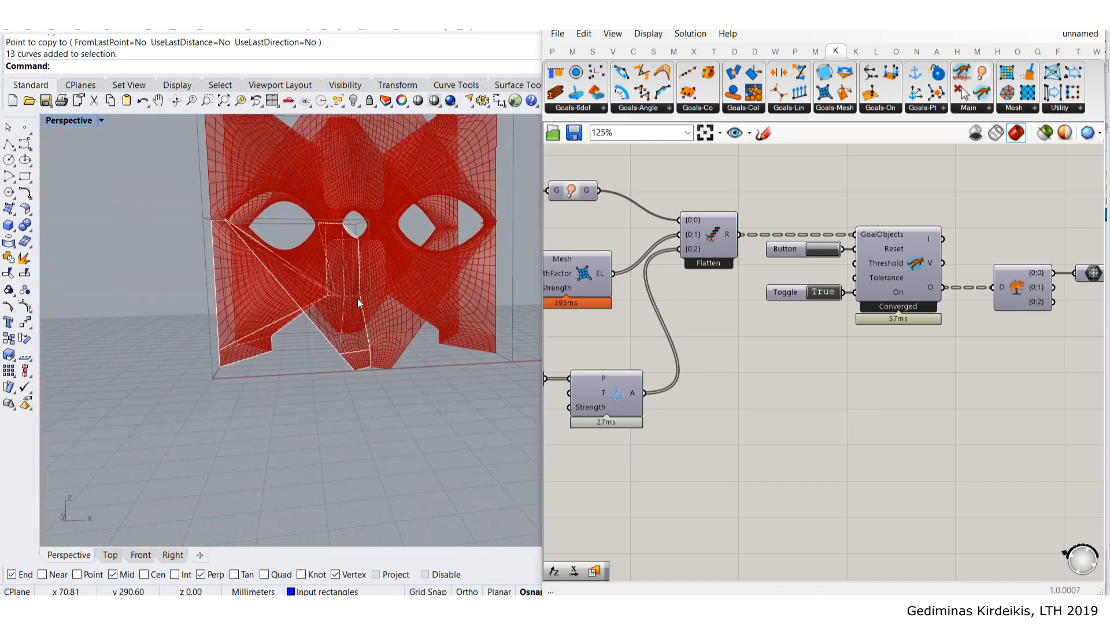
pyautogui.moveTo(352, 294); pyautogui.dragTo(327, 348, button='right')
pyautogui.scroll(5, 365, 303)
pyautogui.scroll(-8, 348, 297)
pyautogui.scroll(-10, 734, 318)
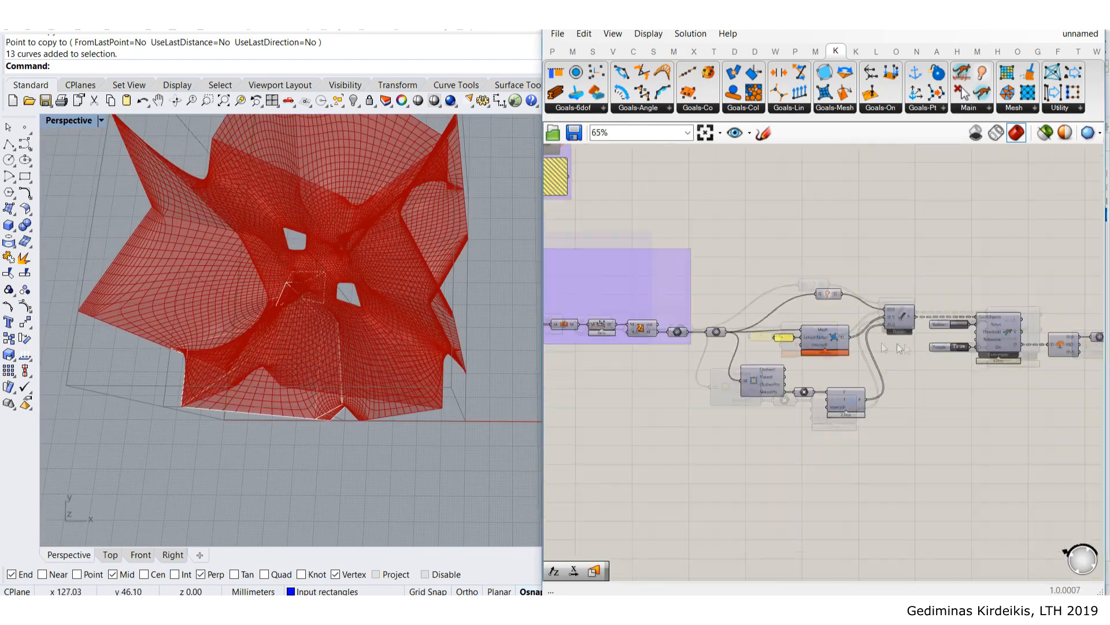
pyautogui.scroll(4, 860, 312)
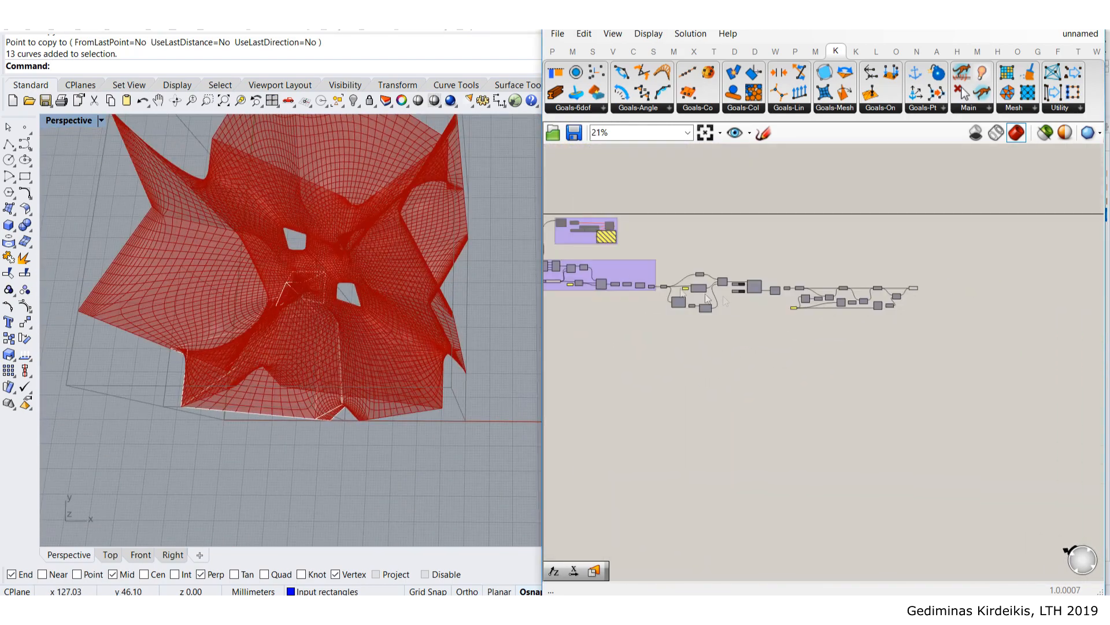
pyautogui.scroll(3, 745, 285)
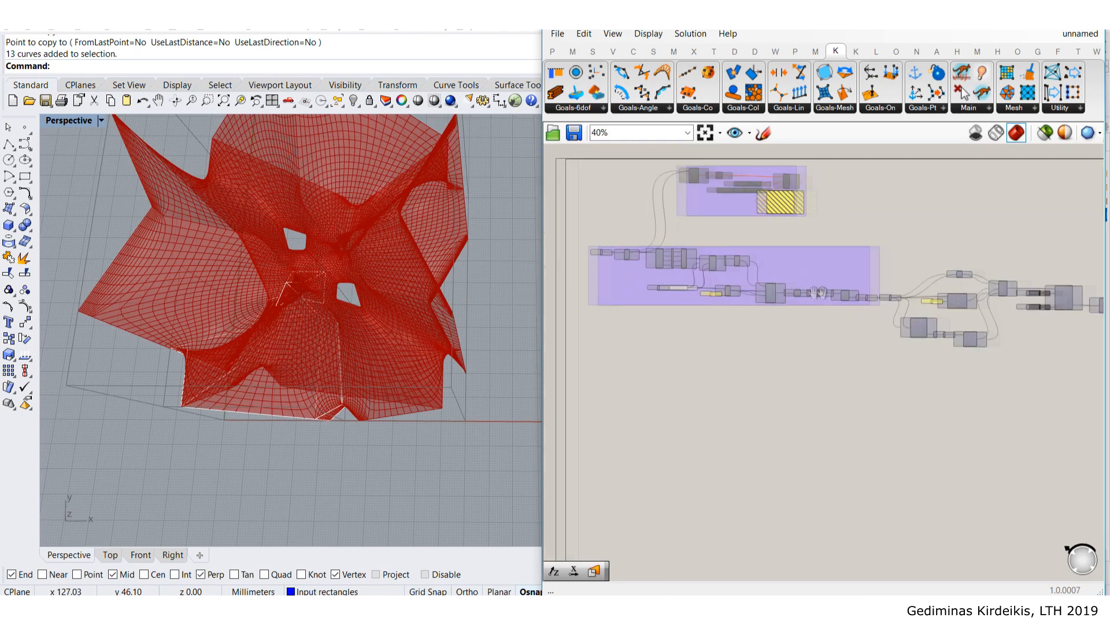
pyautogui.moveTo(302, 237); pyautogui.dragTo(137, 230, button='right')
# - Select the 13 input curves and turn off preview of the definition's end components
pyautogui.moveTo(309, 317); pyautogui.dragTo(410, 471)
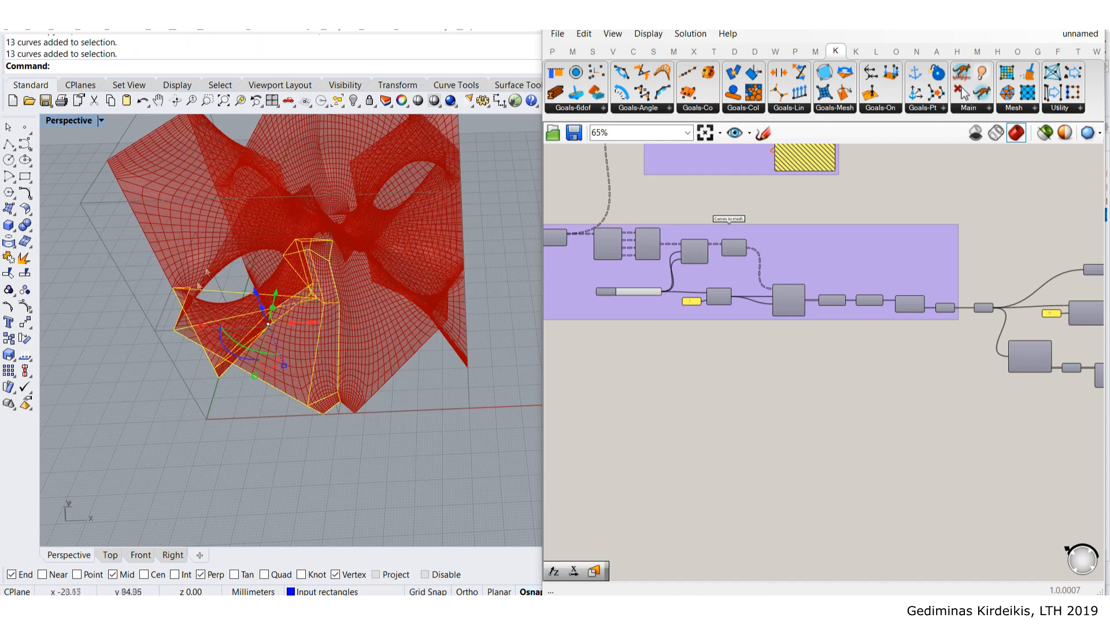
pyautogui.scroll(-5, 762, 419)
pyautogui.moveTo(1030, 379); pyautogui.dragTo(963, 273)
pyautogui.middleClick(1032, 304)
pyautogui.click(1075, 256)
# - Clear the selection and turn on mesh preview for the component after the solver
pyautogui.click(1013, 234)
pyautogui.scroll(3, 847, 318)
pyautogui.click(388, 460)
pyautogui.scroll(4, 844, 327)
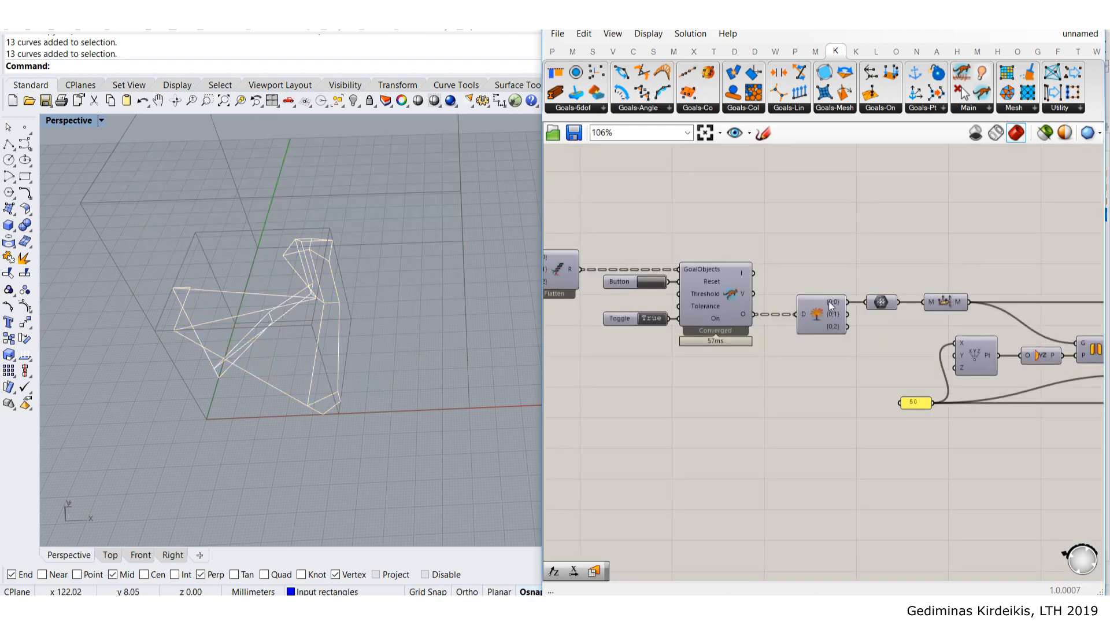
pyautogui.click(892, 289)
pyautogui.scroll(3, 876, 317)
pyautogui.middleClick(876, 317)
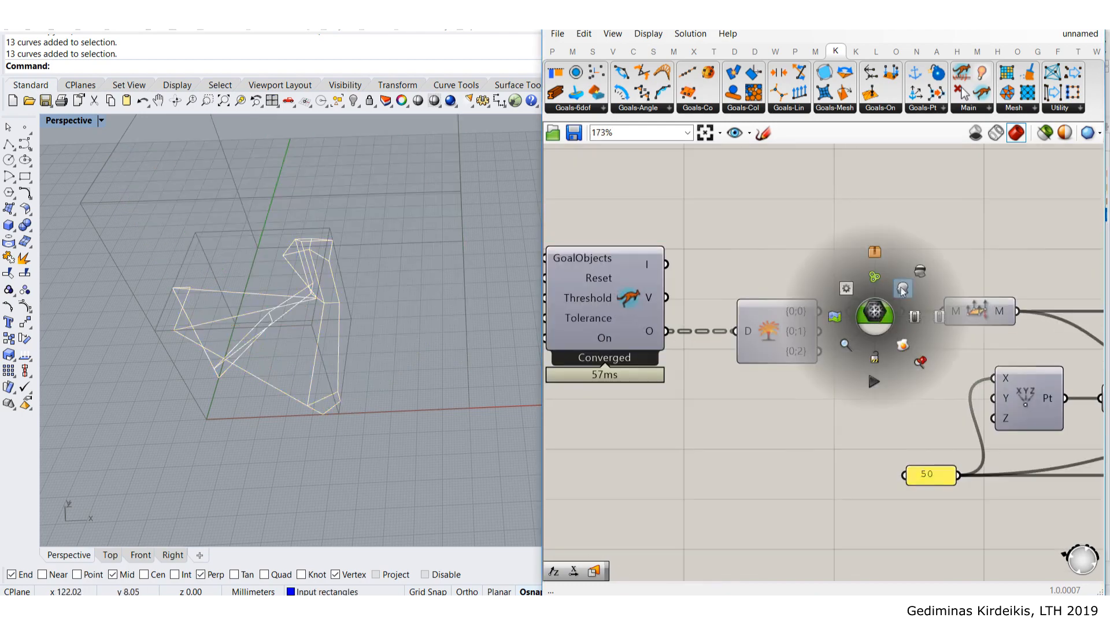
pyautogui.click(893, 255)
pyautogui.moveTo(263, 330); pyautogui.dragTo(265, 254, button='right')
pyautogui.scroll(-5, 753, 366)
# - Turn on the Move component's preview to show the moved mesh copy
pyautogui.moveTo(1034, 348); pyautogui.dragTo(855, 303, button='right')
pyautogui.scroll(2, 856, 303)
pyautogui.scroll(2, 856, 302)
pyautogui.click(812, 284)
pyautogui.middleClick(812, 281)
pyautogui.click(842, 253)
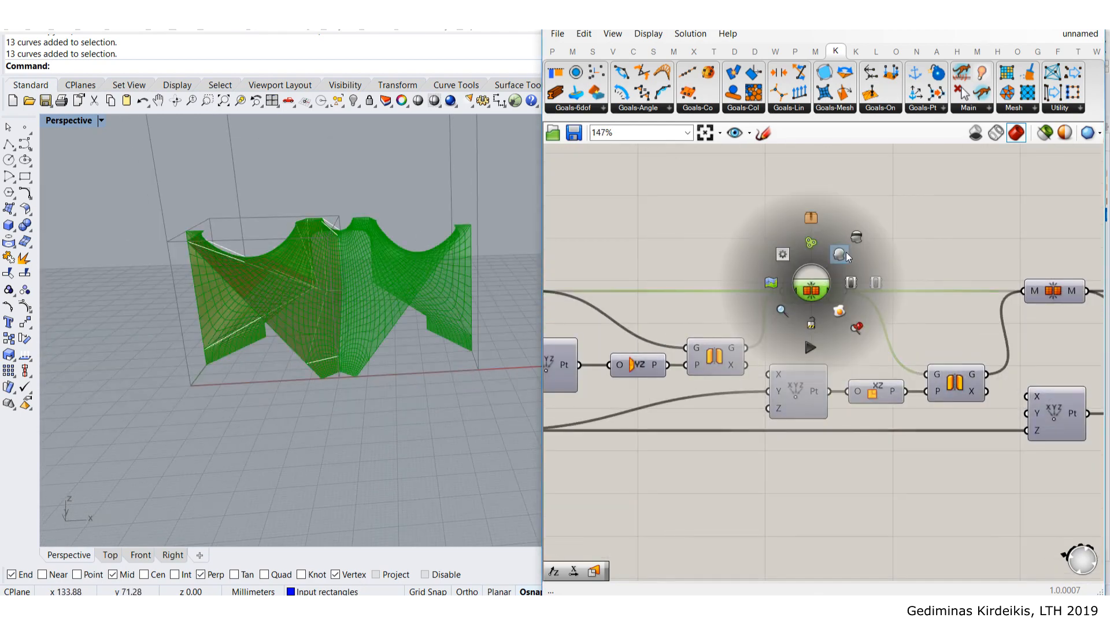
pyautogui.click(848, 235)
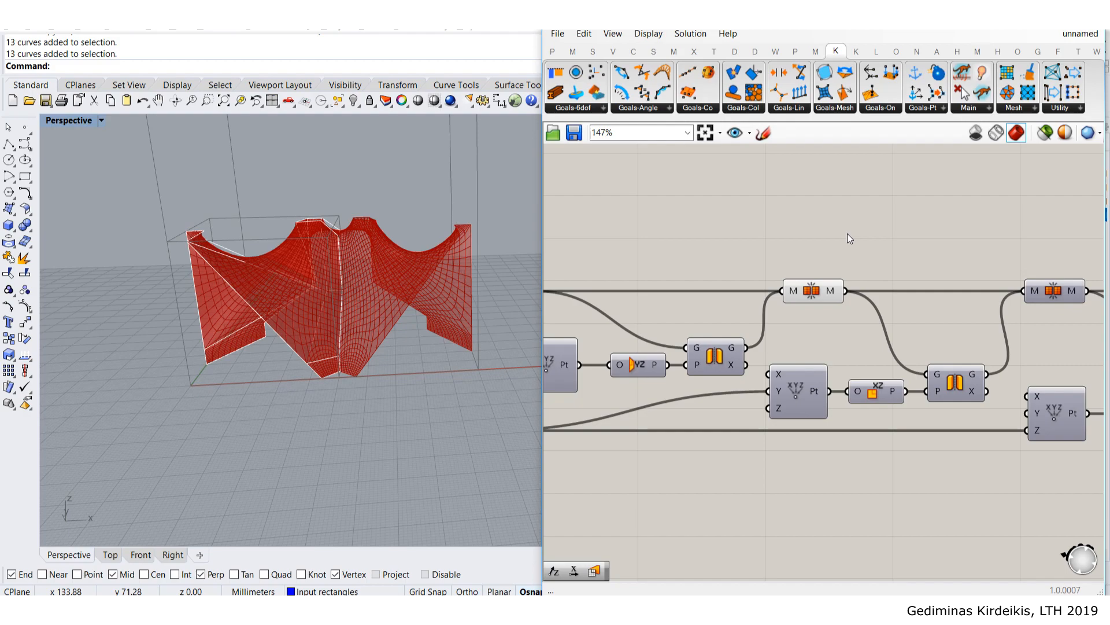
pyautogui.moveTo(429, 250); pyautogui.dragTo(363, 306, button='right')
pyautogui.scroll(5, 359, 179)
pyautogui.moveTo(365, 179); pyautogui.dragTo(415, 192, button='right')
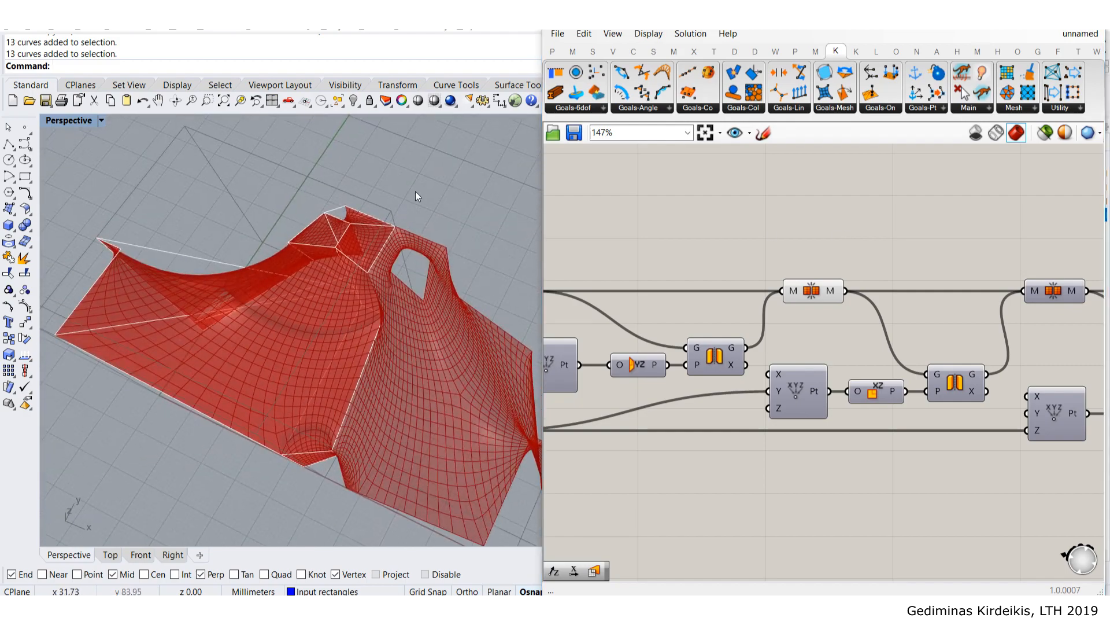
pyautogui.scroll(2, 356, 319)
pyautogui.moveTo(357, 319); pyautogui.dragTo(403, 228, button='right')
pyautogui.scroll(6, 401, 225)
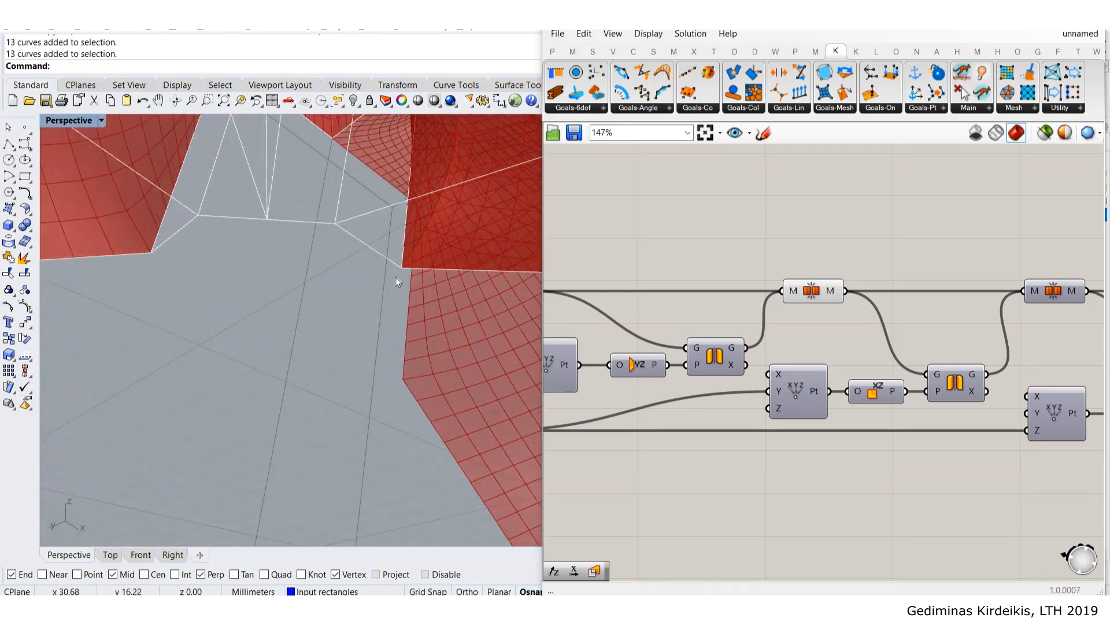
pyautogui.scroll(-4, 400, 266)
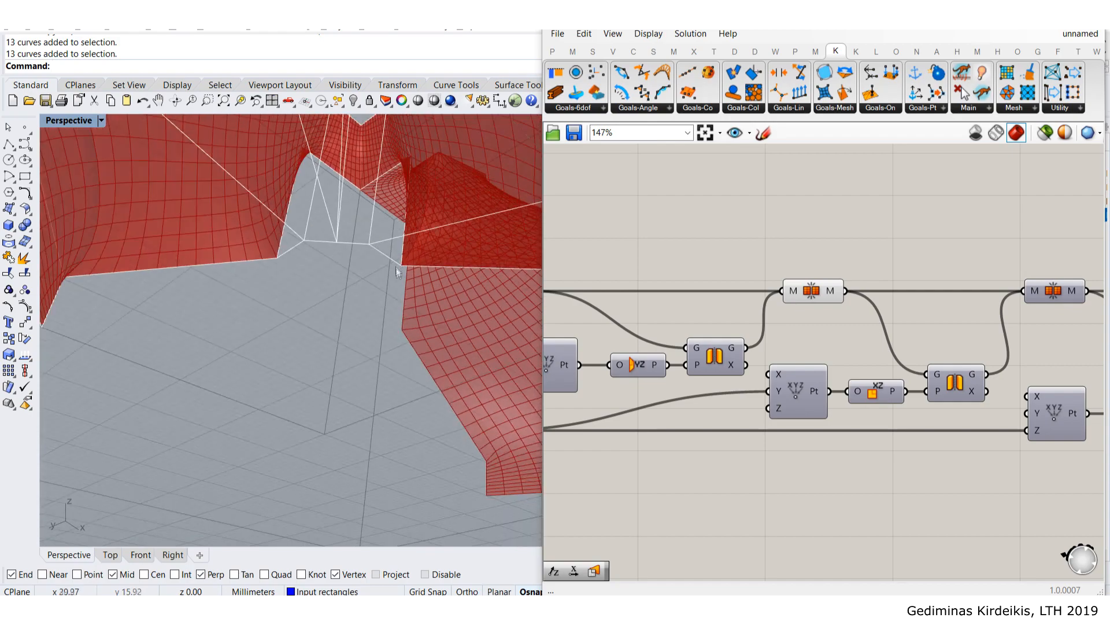
pyautogui.moveTo(398, 264); pyautogui.dragTo(356, 360, button='right')
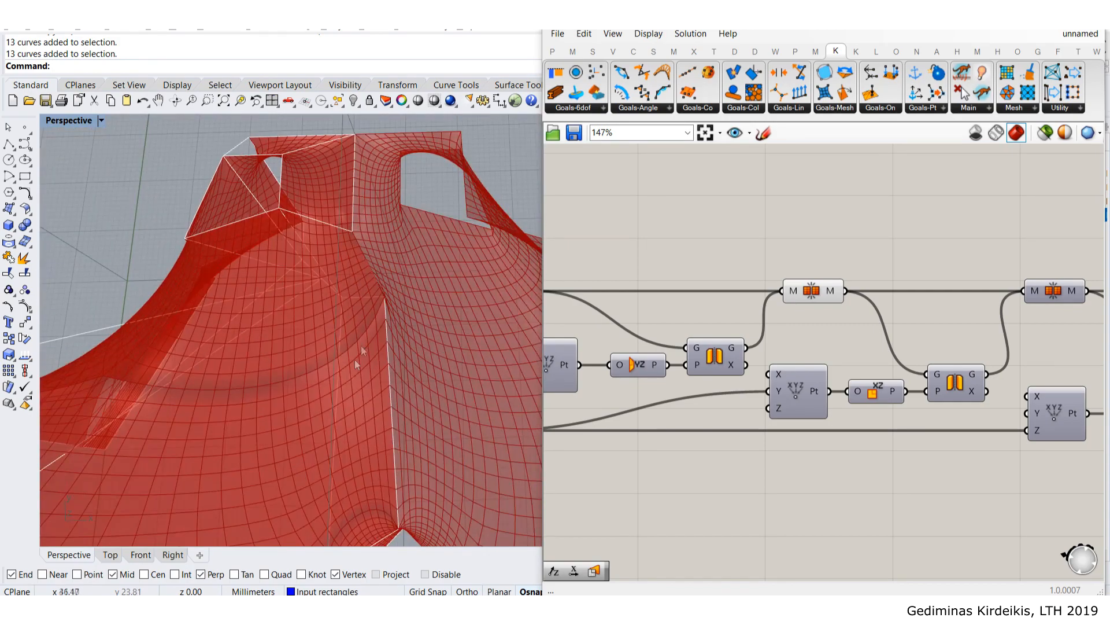
pyautogui.scroll(6, 397, 276)
pyautogui.scroll(-6, 390, 280)
pyautogui.moveTo(390, 287)
pyautogui.mouseDown(button='right')
pyautogui.moveTo(404, 241)
pyautogui.moveTo(394, 268)
pyautogui.mouseUp(button='right')
pyautogui.scroll(-8, 407, 286)
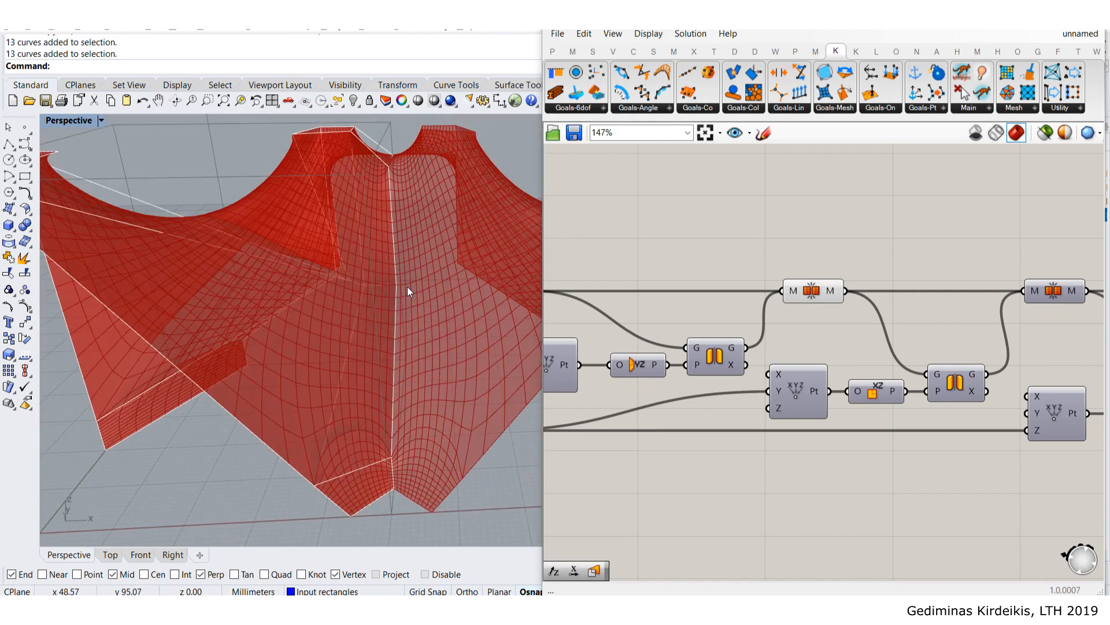
pyautogui.click(808, 291)
pyautogui.middleClick(807, 293)
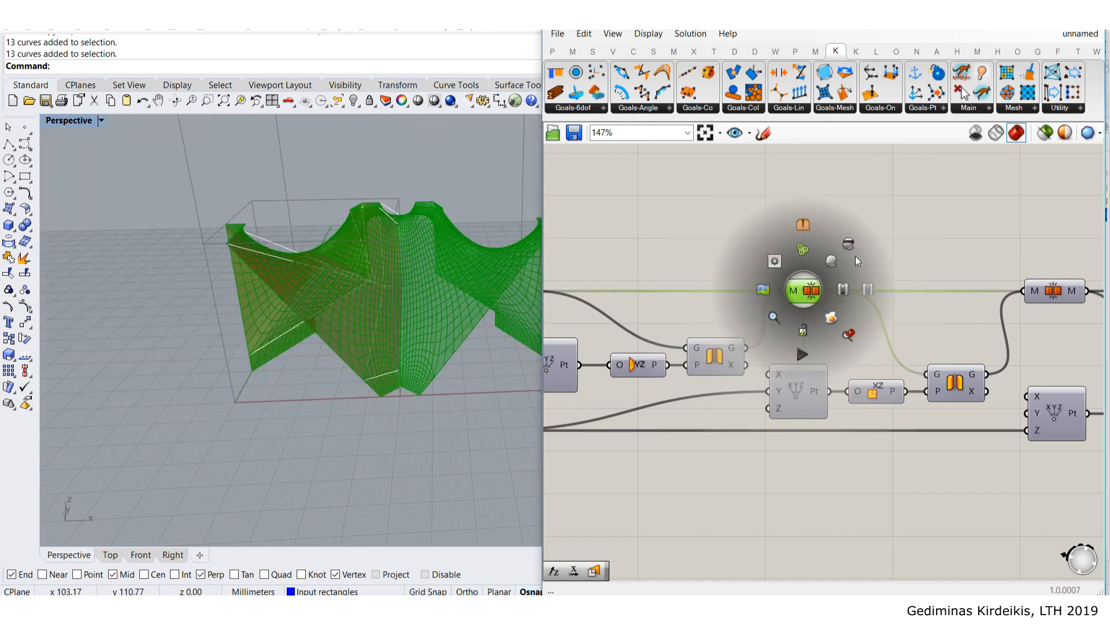
# - Turn off the second Move component's preview so only one red mesh copy shows
pyautogui.click(863, 235)
pyautogui.scroll(-5, 737, 270)
pyautogui.scroll(6, 736, 266)
# - Drag the small Mesh parameter in line between the Tree output and the Move component
pyautogui.click(667, 262)
pyautogui.moveTo(668, 265)
pyautogui.mouseDown()
pyautogui.moveTo(696, 270)
pyautogui.moveTo(688, 265)
pyautogui.mouseUp()
pyautogui.click(711, 230)
pyautogui.scroll(-4, 475, 237)
pyautogui.keyDown('shift'); pyautogui.moveTo(471, 255); pyautogui.dragTo(450, 317, button='right'); pyautogui.keyUp('shift')
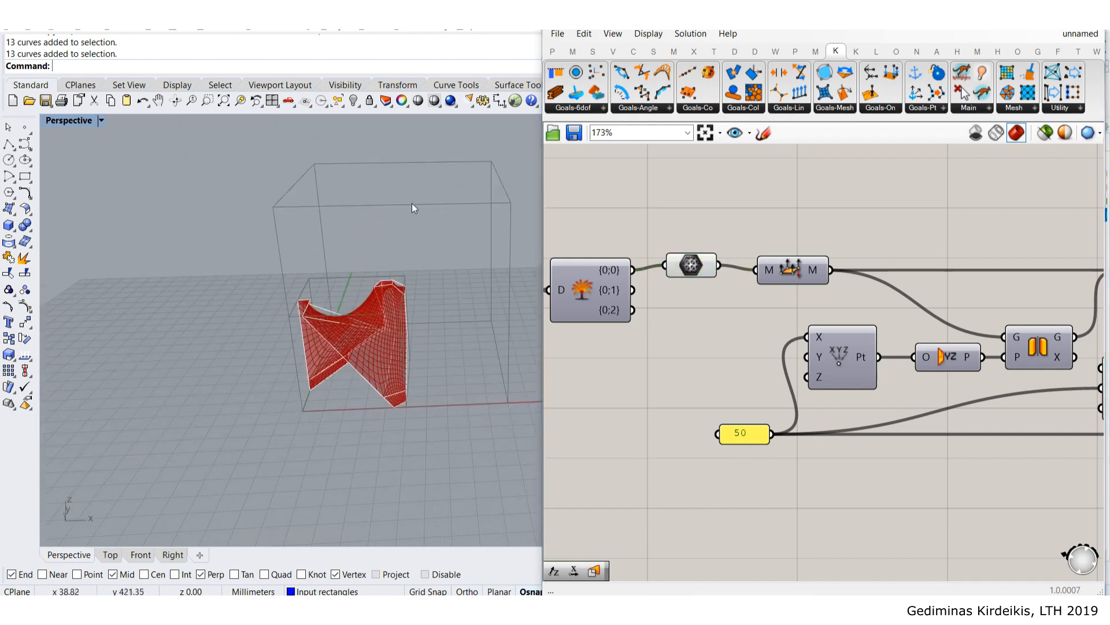
pyautogui.moveTo(386, 310); pyautogui.dragTo(331, 312, button='right')
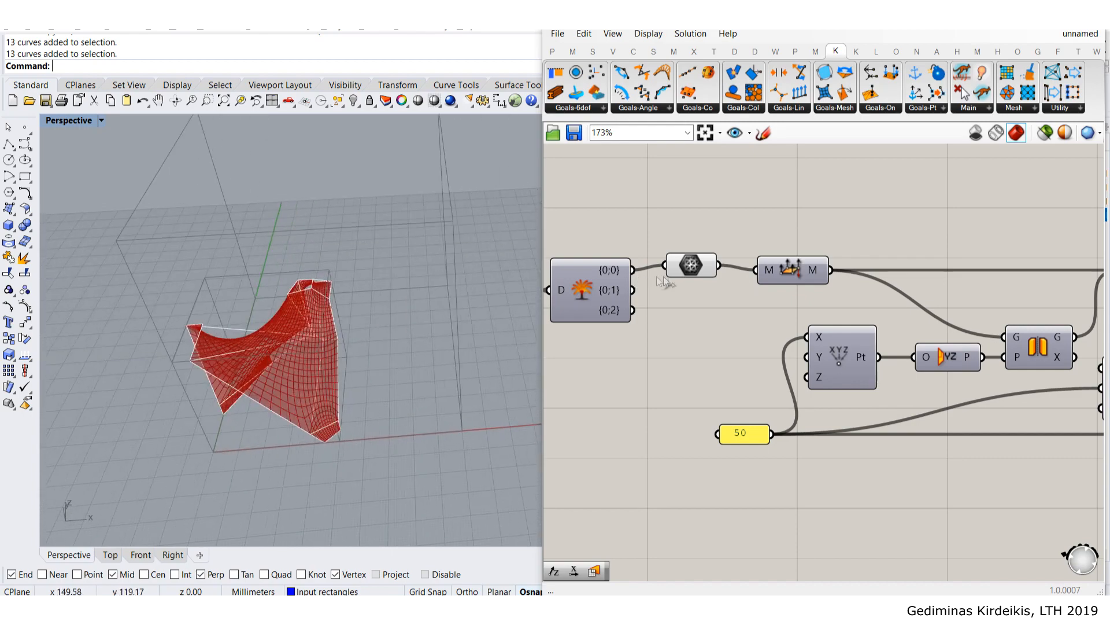
pyautogui.click(693, 267)
pyautogui.click(675, 287)
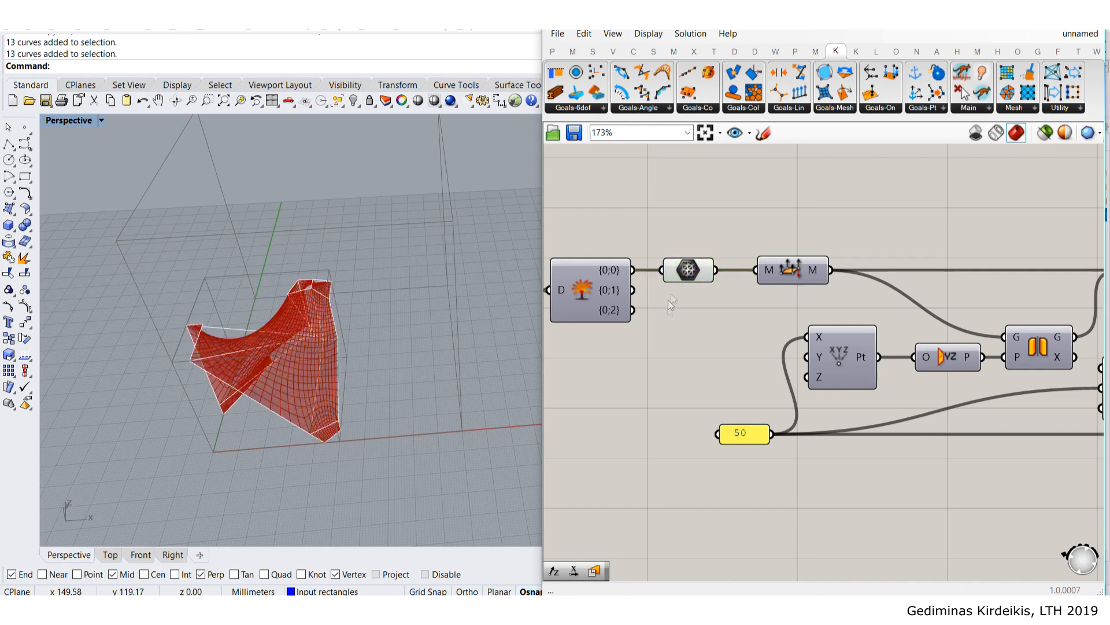
pyautogui.scroll(-4, 659, 306)
pyautogui.scroll(5, 639, 310)
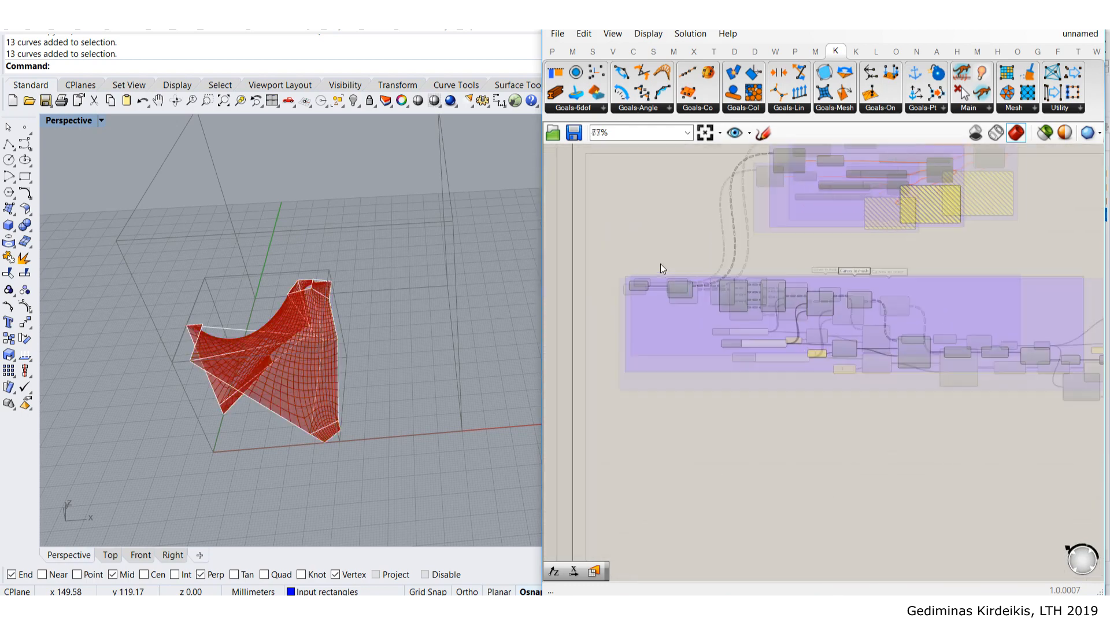
# - Nudge the curve input left and the Polyline component right to tidy the layout
pyautogui.moveTo(632, 300); pyautogui.dragTo(617, 302)
pyautogui.moveTo(725, 308); pyautogui.dragTo(757, 309)
pyautogui.scroll(-3, 905, 310)
pyautogui.moveTo(931, 260); pyautogui.dragTo(771, 251, button='right')
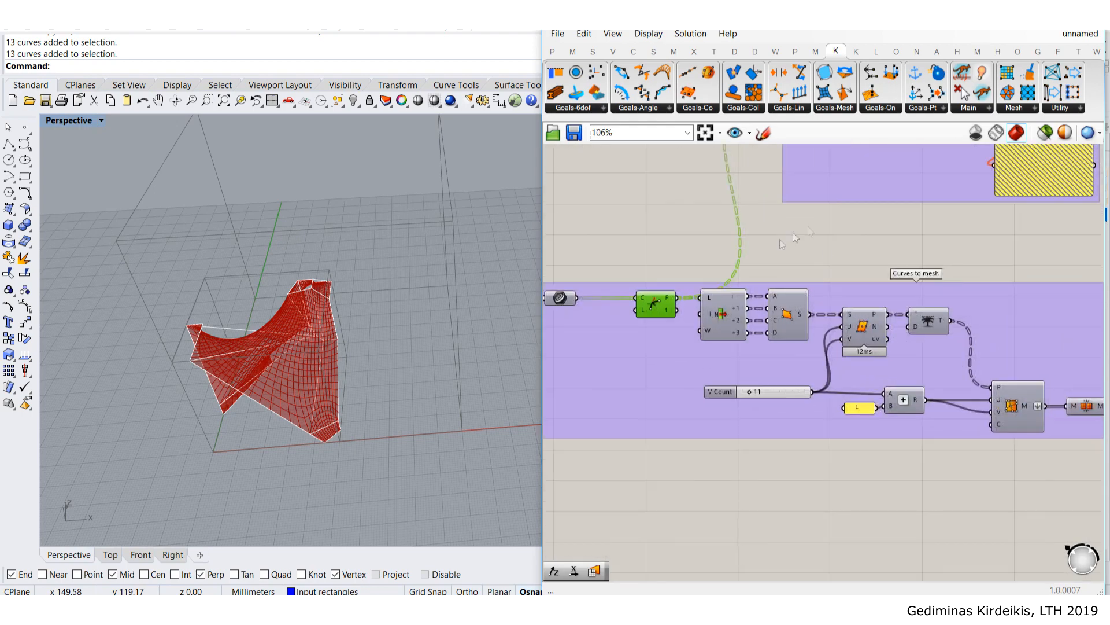
pyautogui.scroll(-4, 921, 324)
pyautogui.moveTo(746, 338); pyautogui.dragTo(724, 359, button='right')
pyautogui.scroll(1, 788, 380)
pyautogui.click(814, 396)
pyautogui.scroll(-4, 815, 395)
pyautogui.scroll(2, 627, 353)
pyautogui.moveTo(627, 353); pyautogui.dragTo(714, 361, button='right')
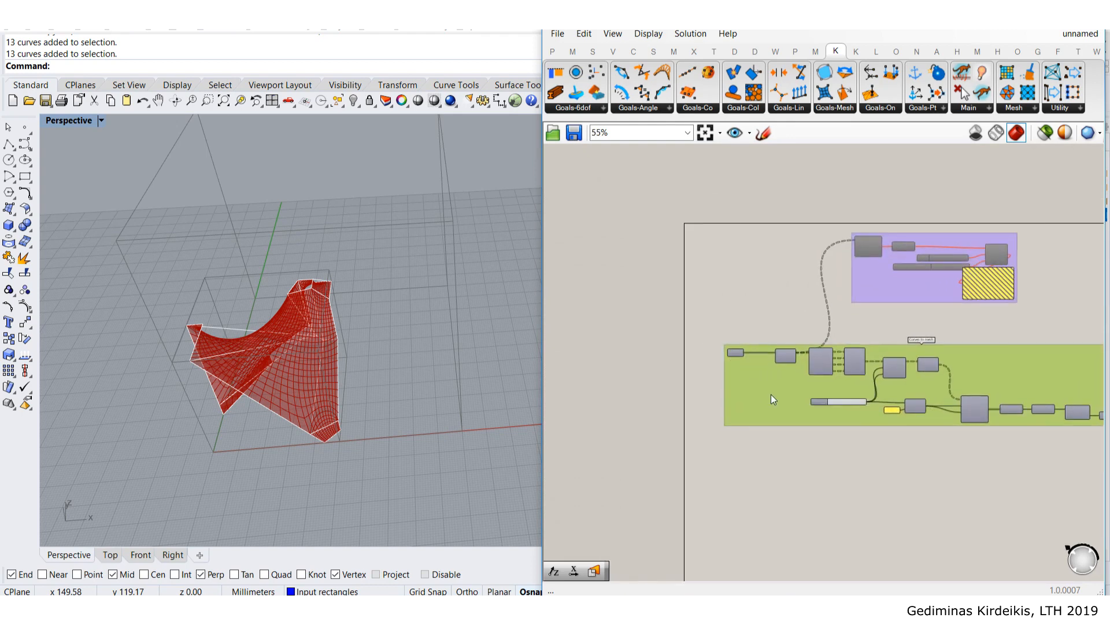
pyautogui.scroll(-5, 772, 395)
# - Box-select every component and drag the whole definition right, then zoom in on the red mesh
pyautogui.moveTo(943, 364); pyautogui.dragTo(619, 231)
pyautogui.moveTo(656, 269); pyautogui.dragTo(778, 276)
pyautogui.click(721, 271)
pyautogui.scroll(5, 737, 292)
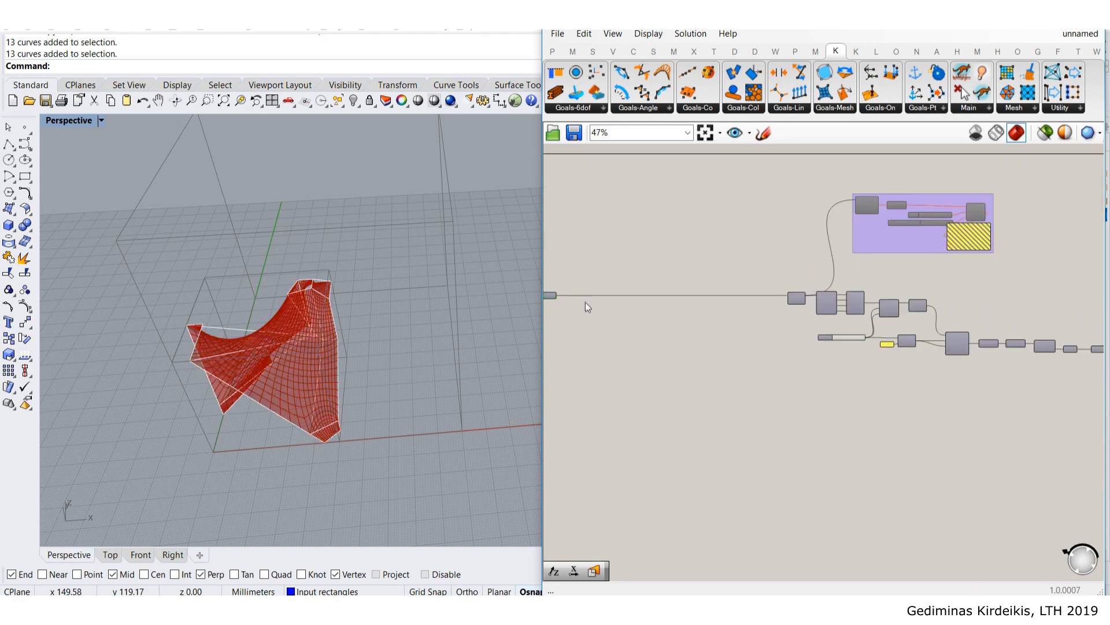
pyautogui.scroll(2, 577, 301)
pyautogui.scroll(-7, 700, 259)
pyautogui.scroll(7, 681, 261)
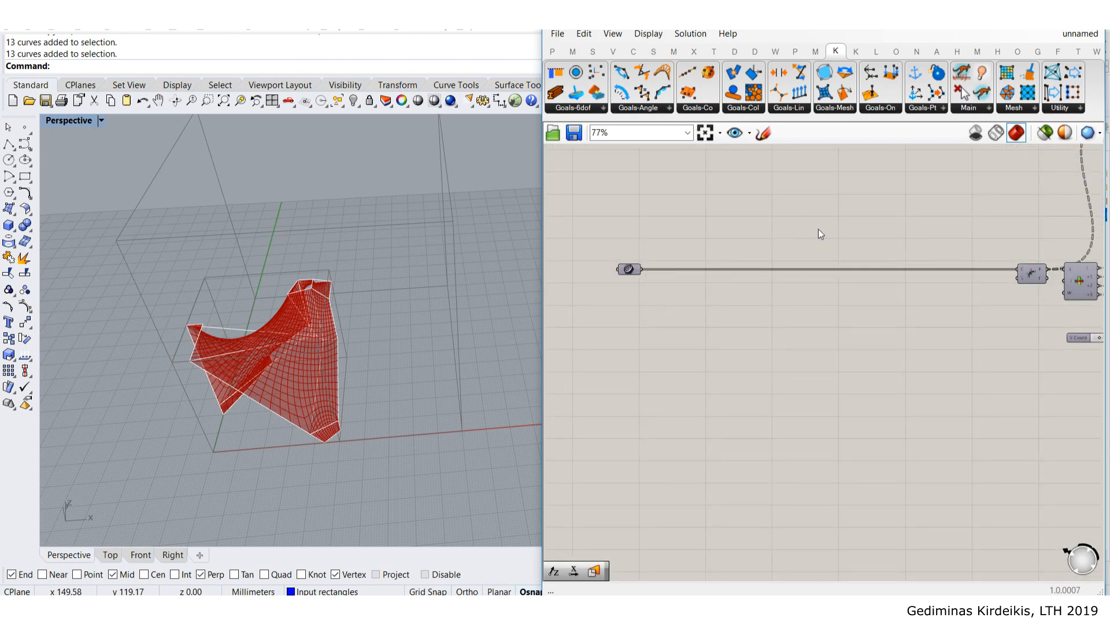
pyautogui.scroll(-3, 858, 274)
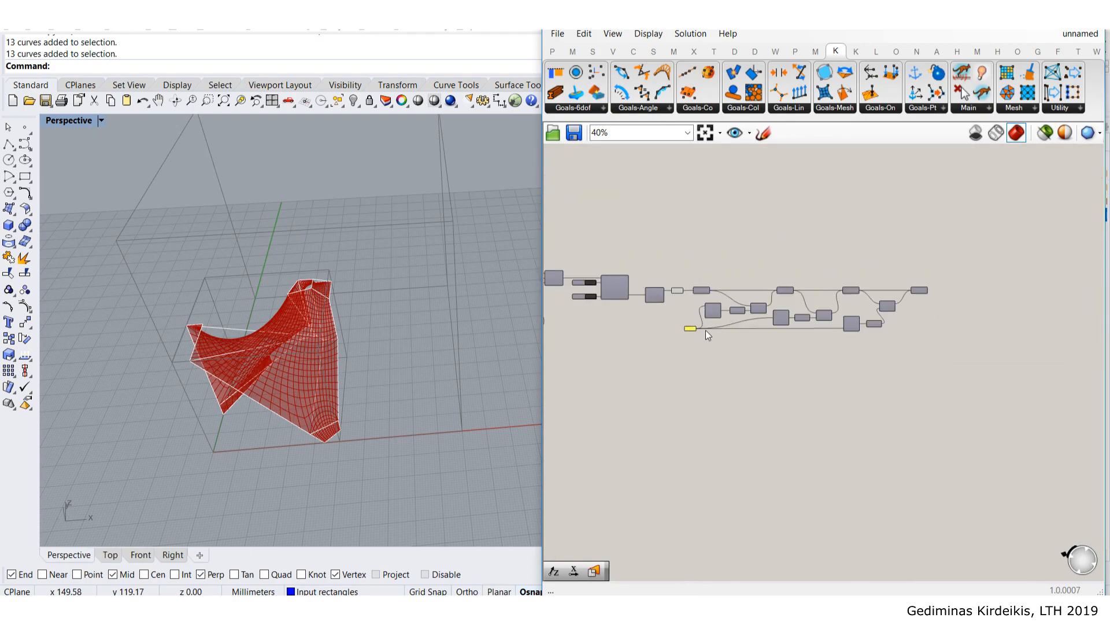
pyautogui.scroll(6, 346, 306)
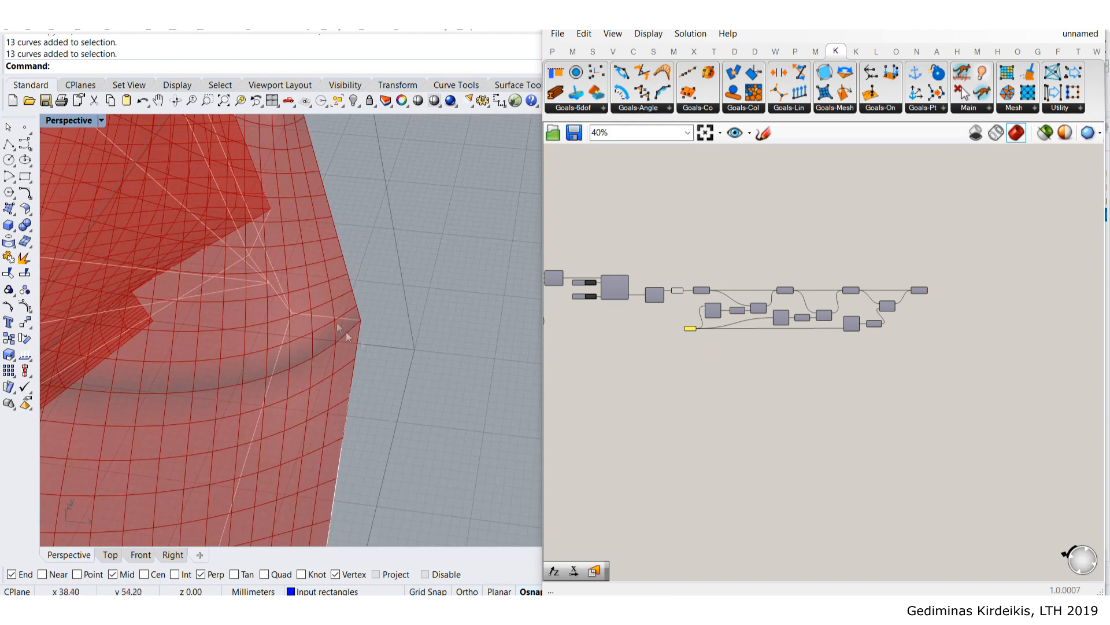
# - Window-select the XYZ/Mirror component chain and reposition one component within it
pyautogui.scroll(-5, 371, 327)
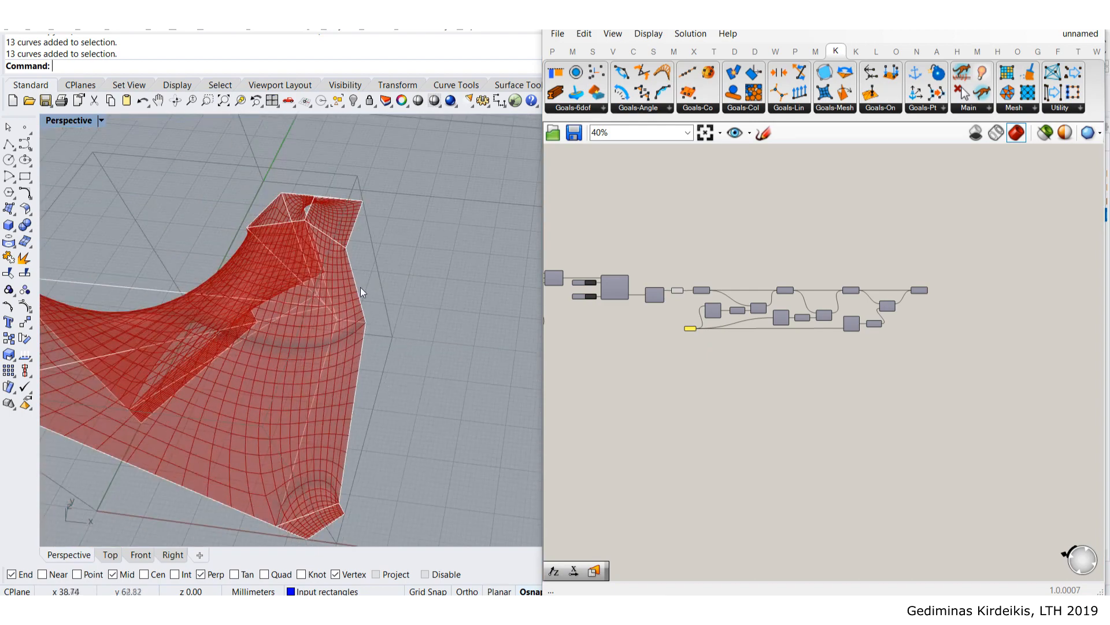
pyautogui.scroll(3, 831, 340)
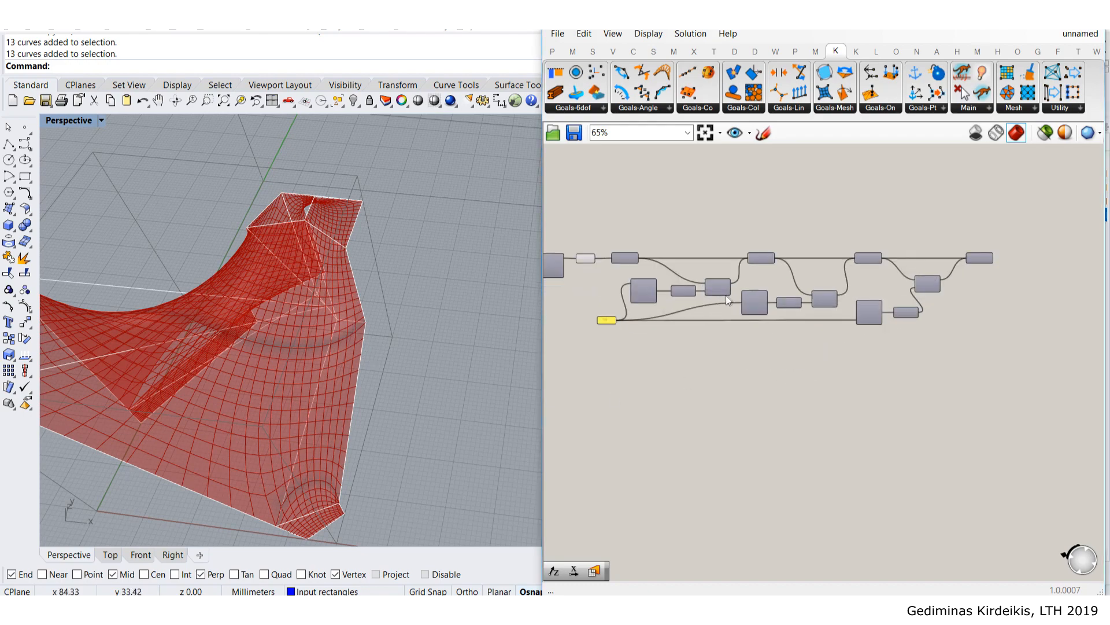
pyautogui.scroll(4, 602, 334)
pyautogui.scroll(-3, 608, 296)
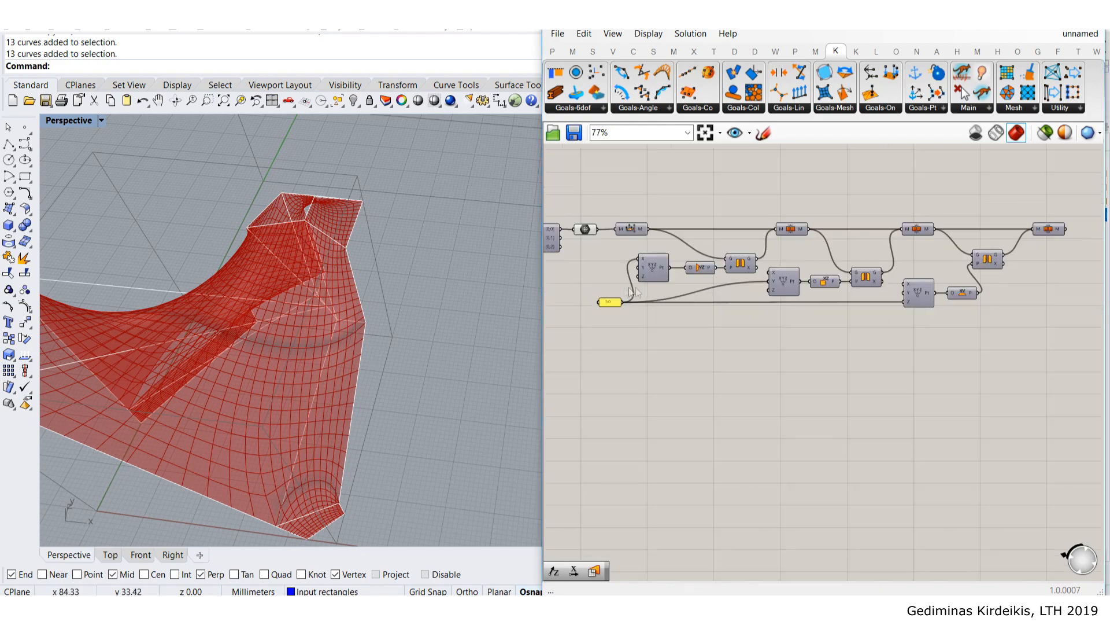
pyautogui.scroll(-4, 915, 322)
pyautogui.moveTo(1034, 364); pyautogui.dragTo(759, 242)
pyautogui.scroll(2, 752, 255)
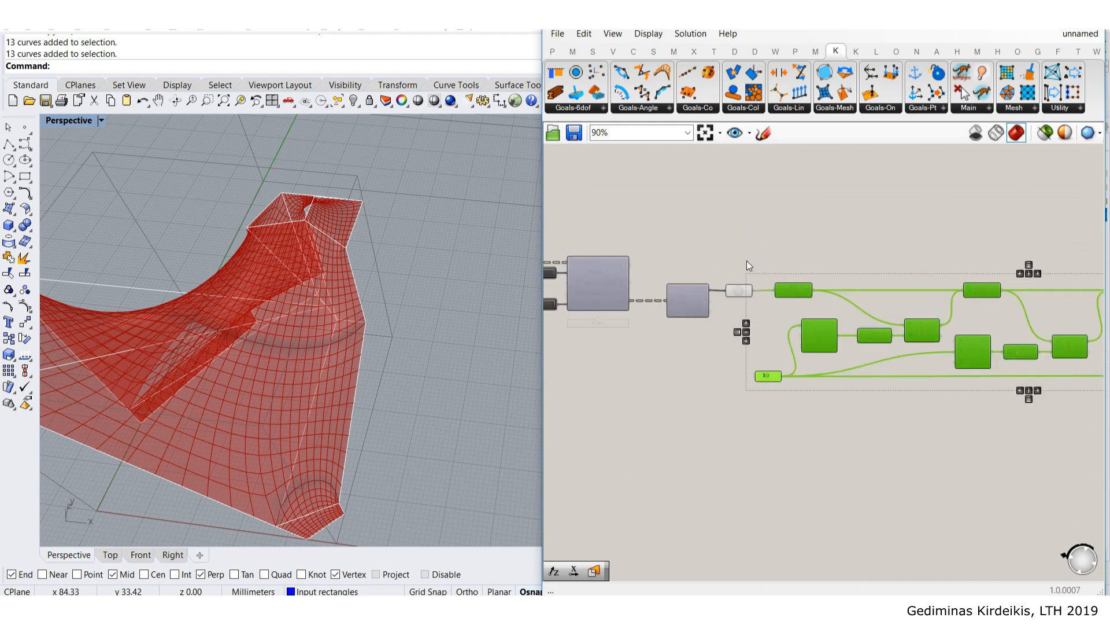
pyautogui.scroll(2, 775, 254)
pyautogui.click(788, 237)
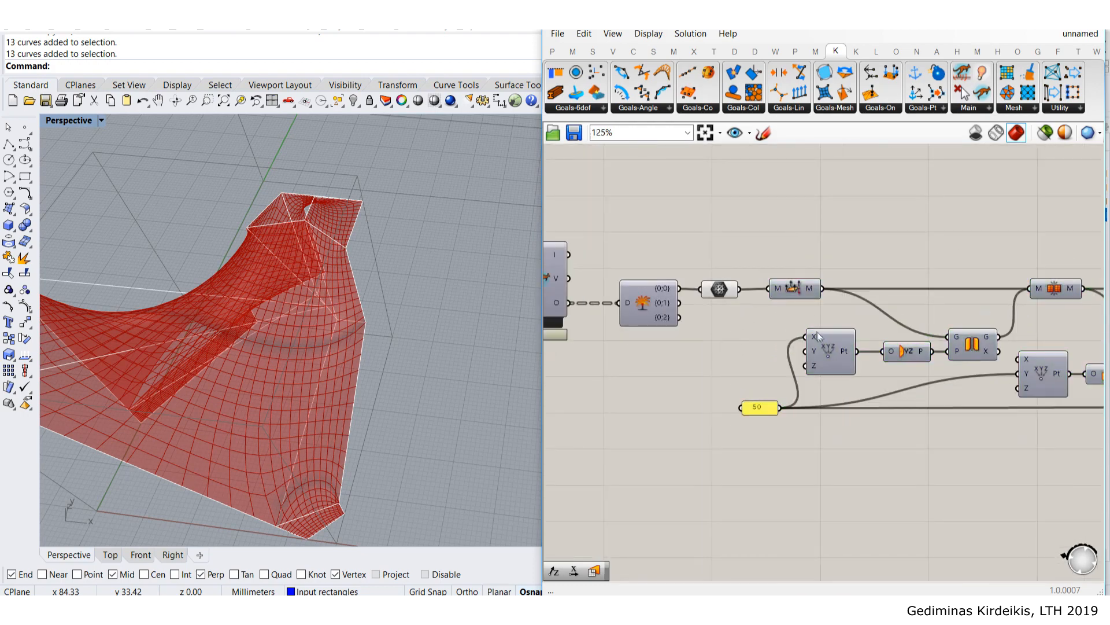
pyautogui.moveTo(803, 301); pyautogui.dragTo(767, 246)
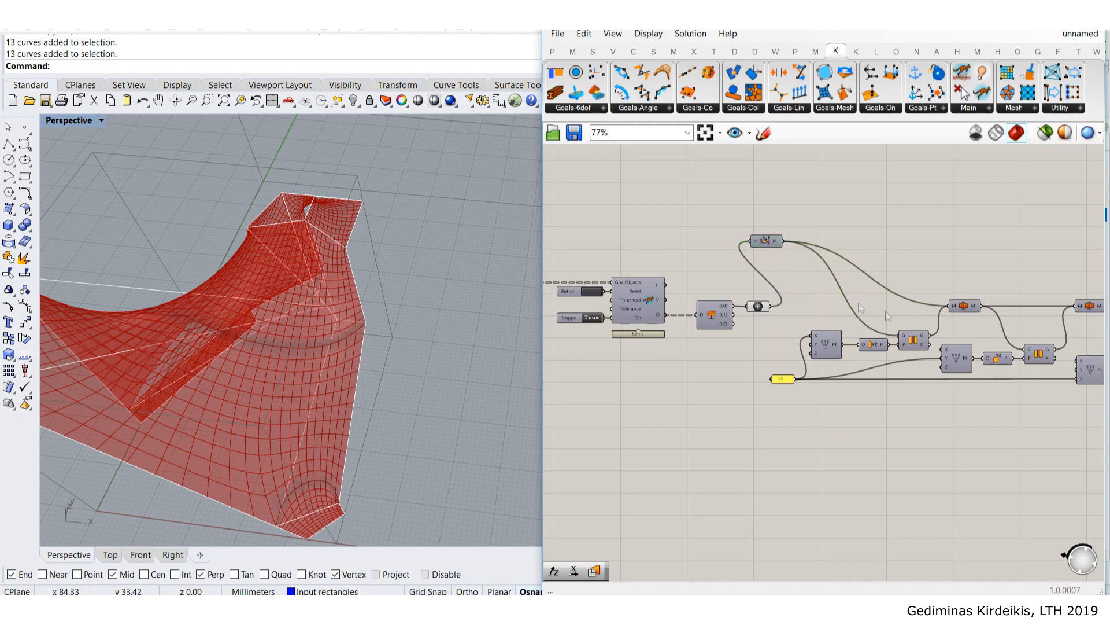
pyautogui.scroll(-2, 888, 315)
# - Move the selected point and mirror chain left into the open space
pyautogui.moveTo(1044, 346); pyautogui.dragTo(686, 235)
pyautogui.scroll(-8, 902, 300)
pyautogui.moveTo(905, 297); pyautogui.dragTo(654, 298)
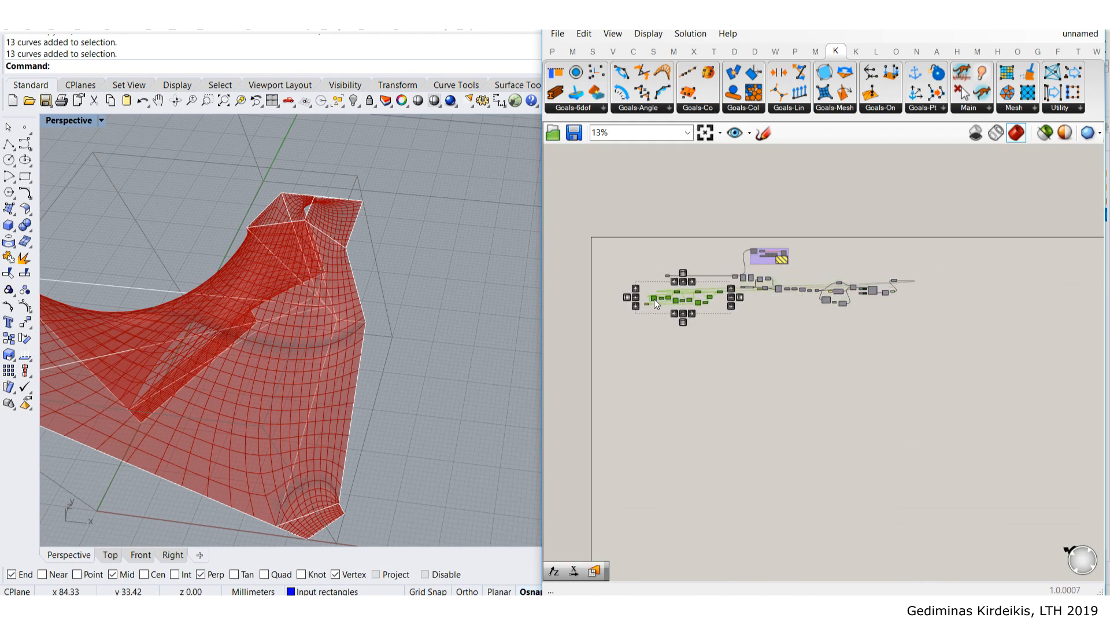
pyautogui.scroll(9, 629, 264)
pyautogui.click(837, 343)
pyautogui.moveTo(845, 347); pyautogui.dragTo(786, 279, button='right')
pyautogui.scroll(2, 784, 281)
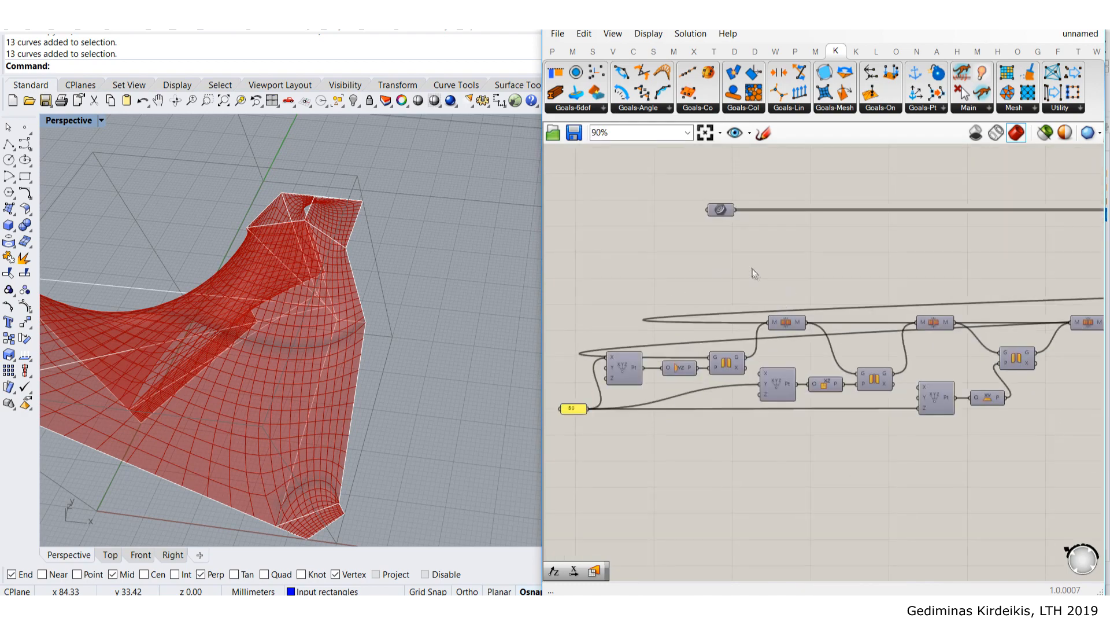
# - Move the mesh component further left and up beside the chain
pyautogui.moveTo(717, 214); pyautogui.dragTo(581, 227)
pyautogui.moveTo(599, 232); pyautogui.dragTo(748, 280, button='right')
pyautogui.moveTo(726, 272); pyautogui.dragTo(592, 264)
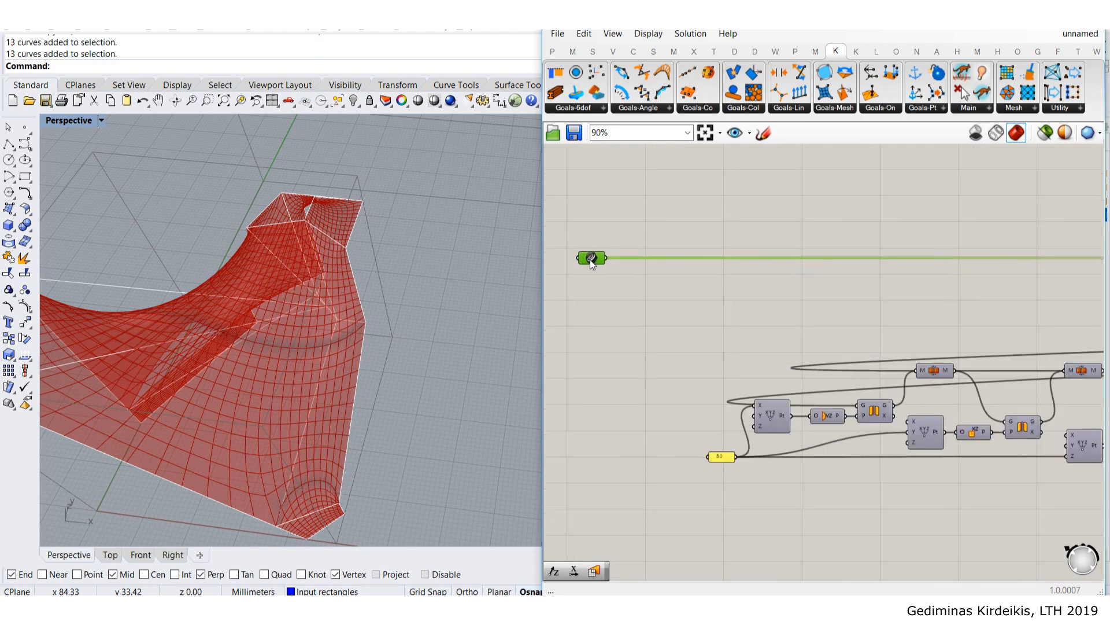
pyautogui.click(639, 297)
pyautogui.moveTo(640, 297); pyautogui.dragTo(660, 269, button='right')
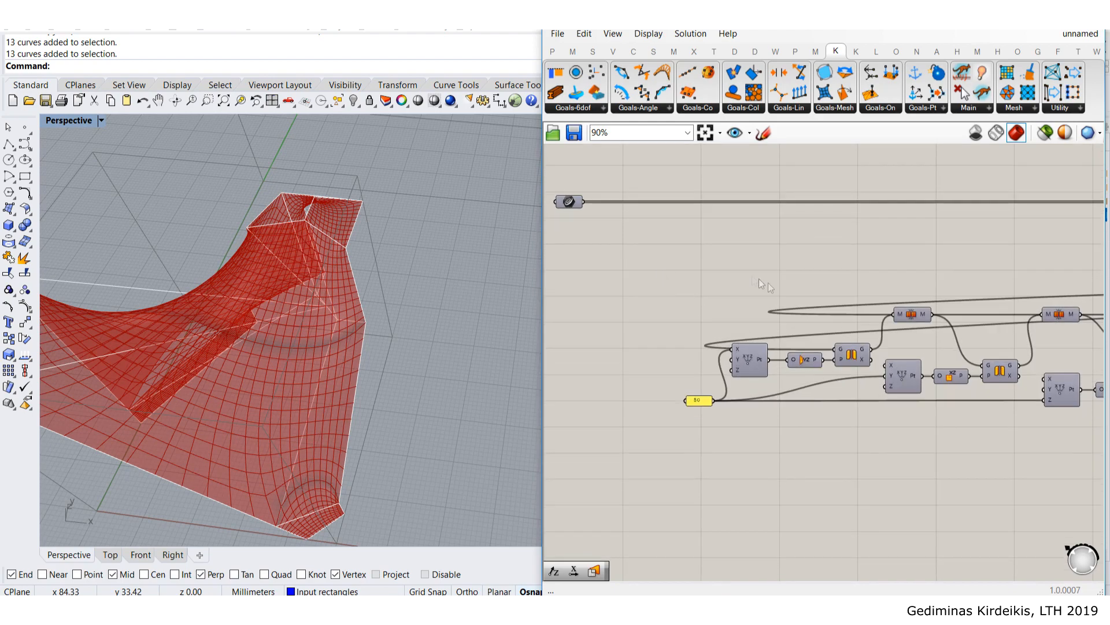
pyautogui.scroll(-3, 908, 323)
pyautogui.moveTo(907, 320); pyautogui.dragTo(722, 296, button='right')
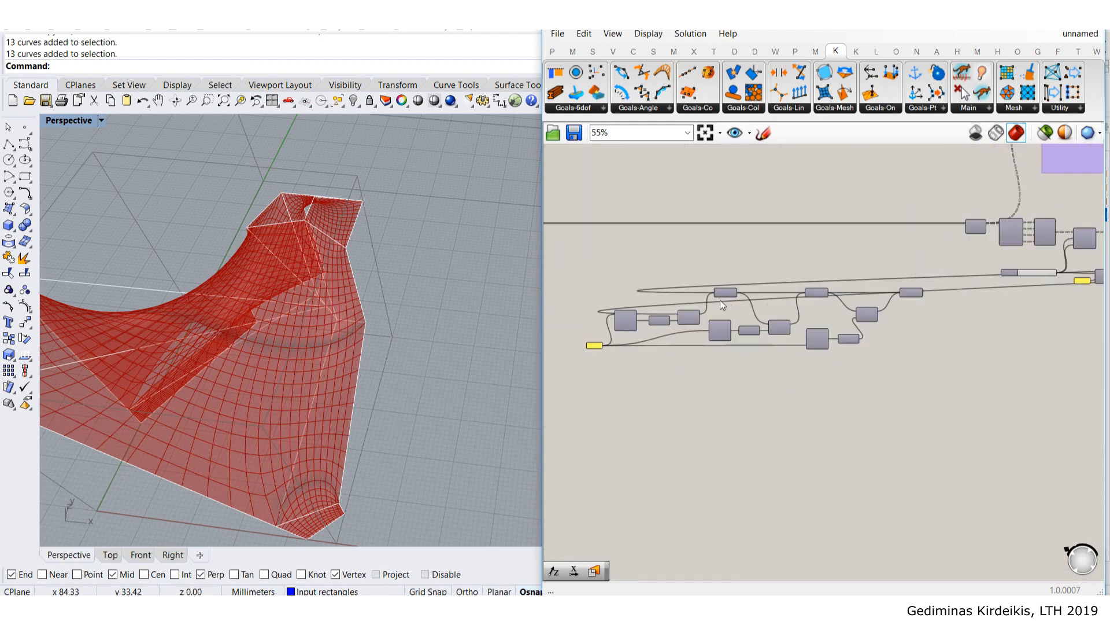
pyautogui.scroll(5, 722, 296)
pyautogui.moveTo(746, 283)
pyautogui.mouseDown()
pyautogui.moveTo(739, 249)
pyautogui.moveTo(736, 272)
pyautogui.mouseUp()
# - Position the Mesh parameter above the chain and shift the M component slightly
pyautogui.moveTo(719, 258); pyautogui.dragTo(799, 369, button='right')
pyautogui.scroll(-3, 798, 369)
pyautogui.moveTo(698, 329); pyautogui.dragTo(839, 331, button='right')
pyautogui.scroll(2, 662, 303)
pyautogui.moveTo(661, 295)
pyautogui.mouseDown()
pyautogui.moveTo(663, 306)
pyautogui.moveTo(657, 290)
pyautogui.mouseUp()
pyautogui.moveTo(868, 347); pyautogui.dragTo(788, 316, button='right')
pyautogui.click(926, 341)
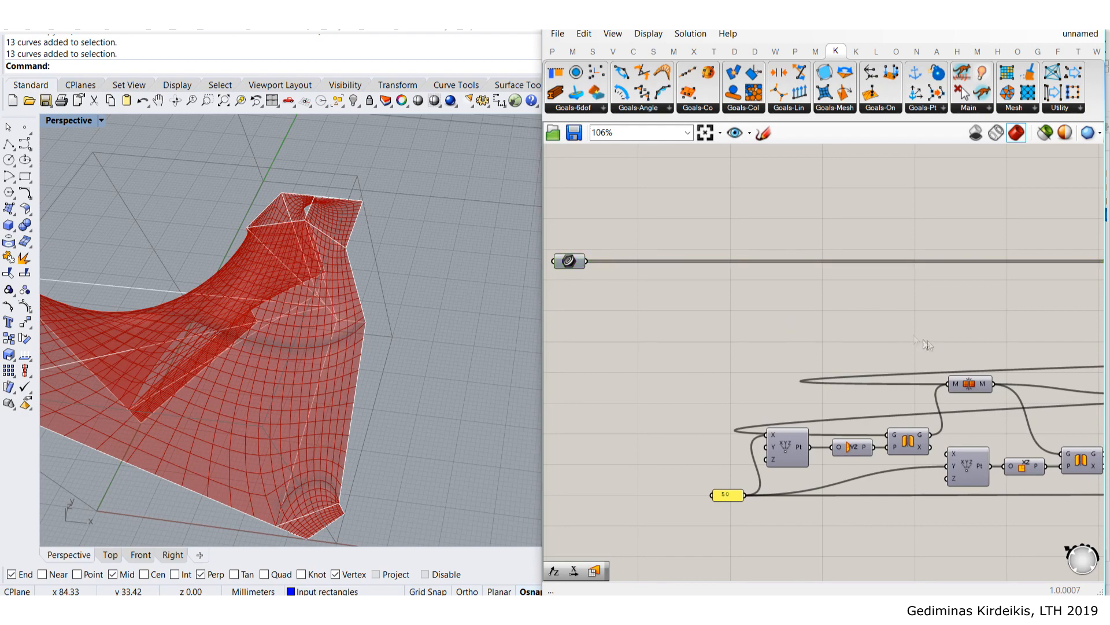
pyautogui.moveTo(926, 342); pyautogui.dragTo(819, 305, button='right')
pyautogui.moveTo(870, 347)
pyautogui.mouseDown()
pyautogui.moveTo(873, 360)
pyautogui.moveTo(880, 350)
pyautogui.mouseUp()
# - Add a Group component to the Grasshopper canvas through the component search
pyautogui.doubleClick(859, 263)
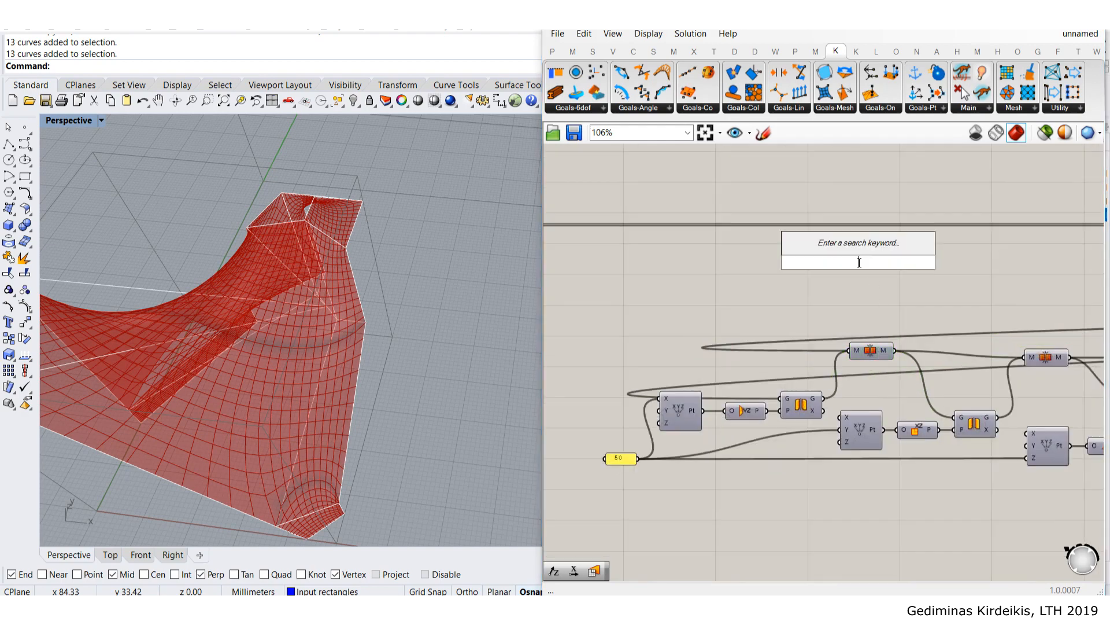
pyautogui.write('grou')
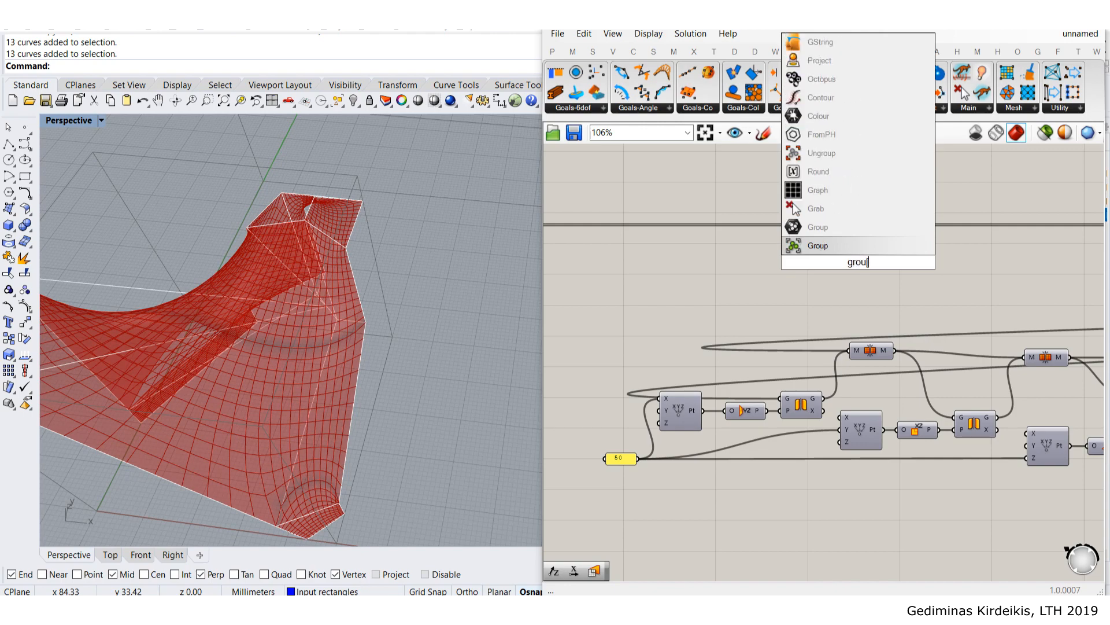
pyautogui.press('Return')
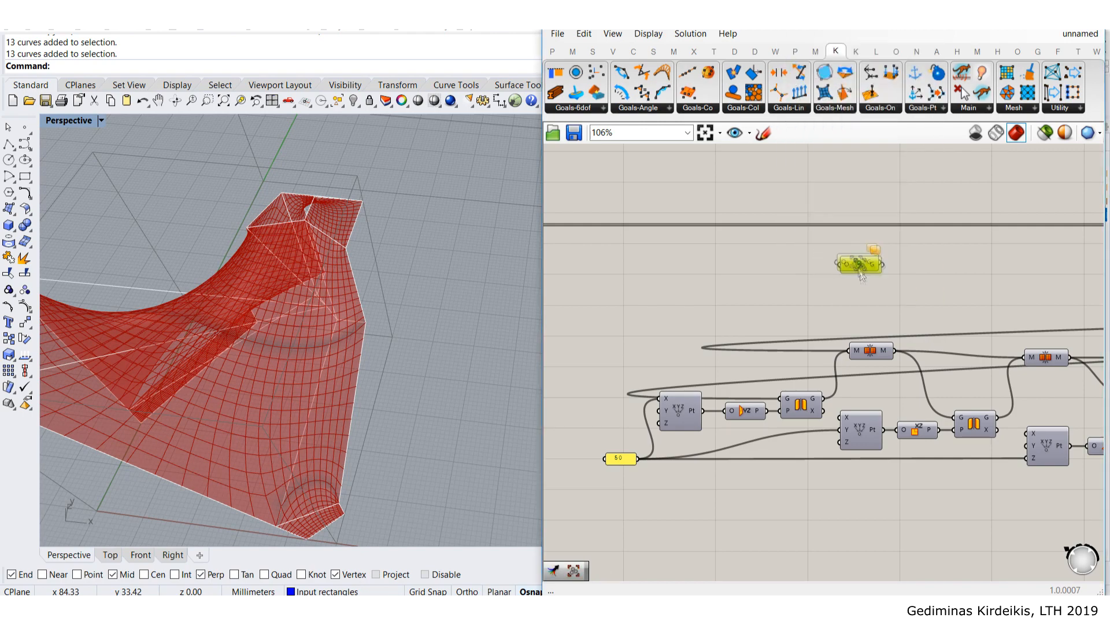
# - Turn on the mesh parameter's preview in the Rhino viewport
pyautogui.click(817, 265)
pyautogui.moveTo(776, 313); pyautogui.dragTo(911, 312, button='right')
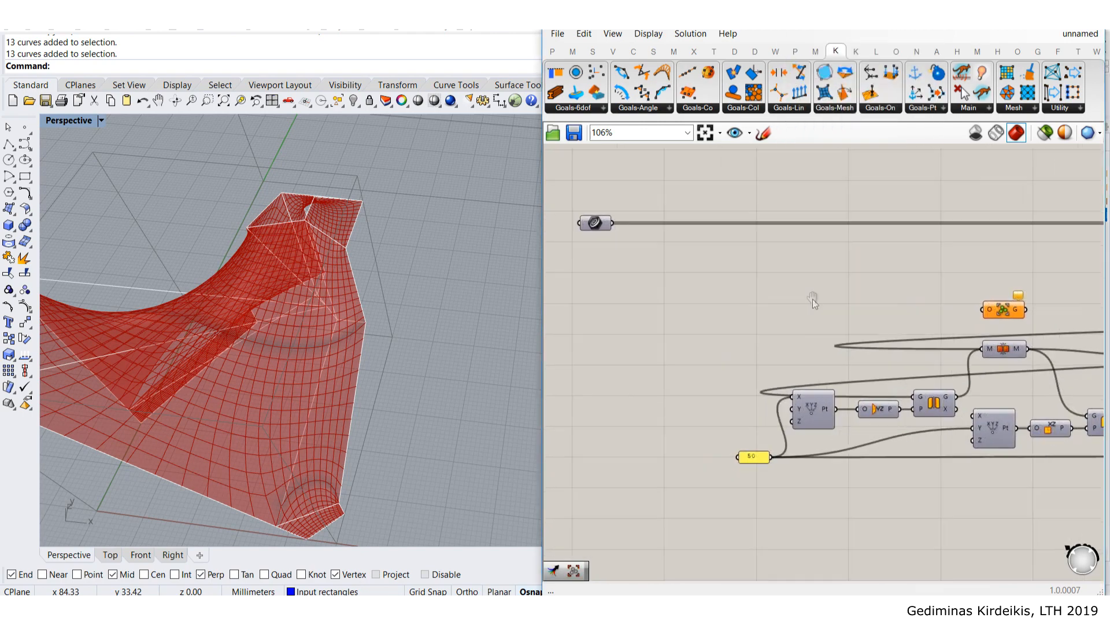
pyautogui.moveTo(947, 392); pyautogui.dragTo(798, 363, button='right')
pyautogui.moveTo(857, 270); pyautogui.dragTo(855, 270)
pyautogui.moveTo(790, 268); pyautogui.dragTo(926, 272, button='right')
pyautogui.click(587, 200)
pyautogui.middleClick(587, 200)
pyautogui.click(608, 169)
pyautogui.click(719, 289)
# - Feed the mesh into the first Mirror component's G input
pyautogui.click(587, 198)
pyautogui.click(929, 382)
pyautogui.click(781, 270)
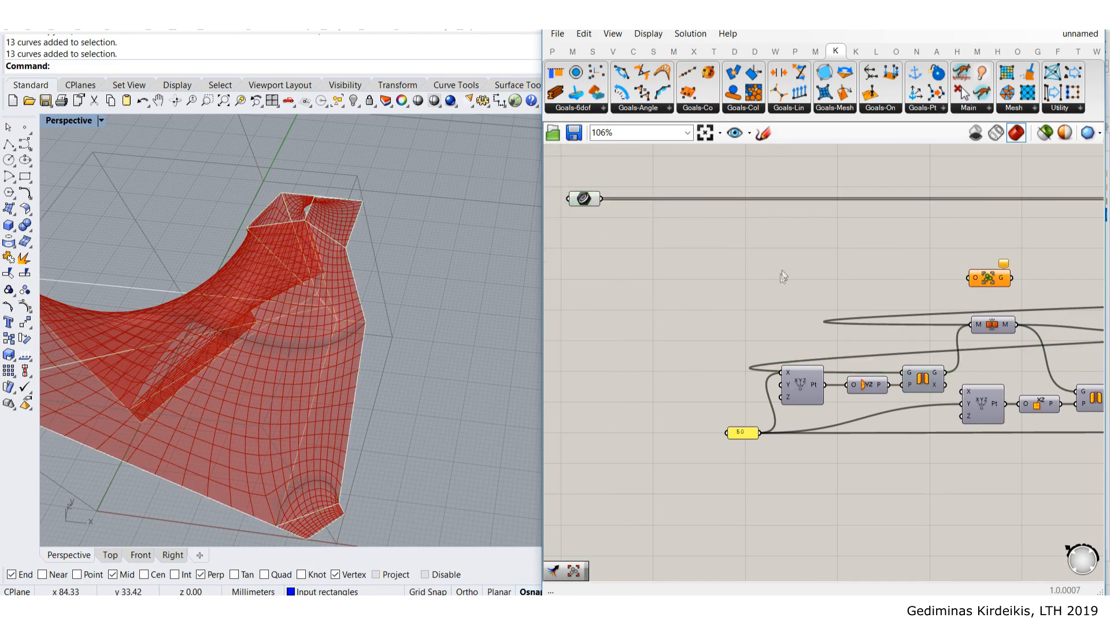
pyautogui.click(927, 378)
pyautogui.scroll(3, 927, 378)
pyautogui.scroll(-4, 939, 380)
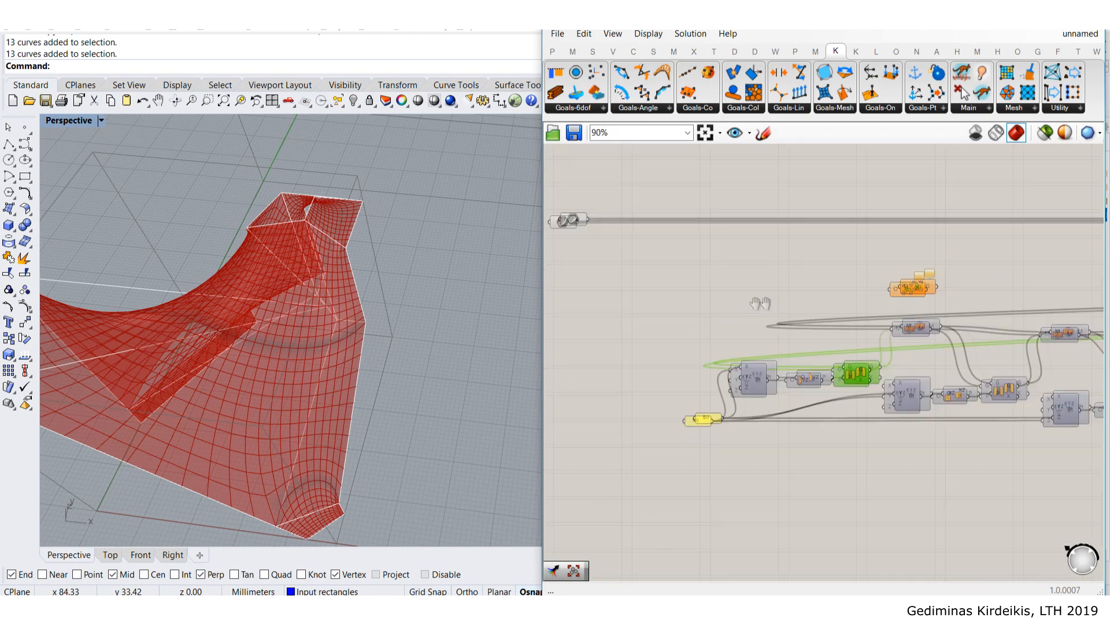
pyautogui.moveTo(872, 340); pyautogui.dragTo(891, 357)
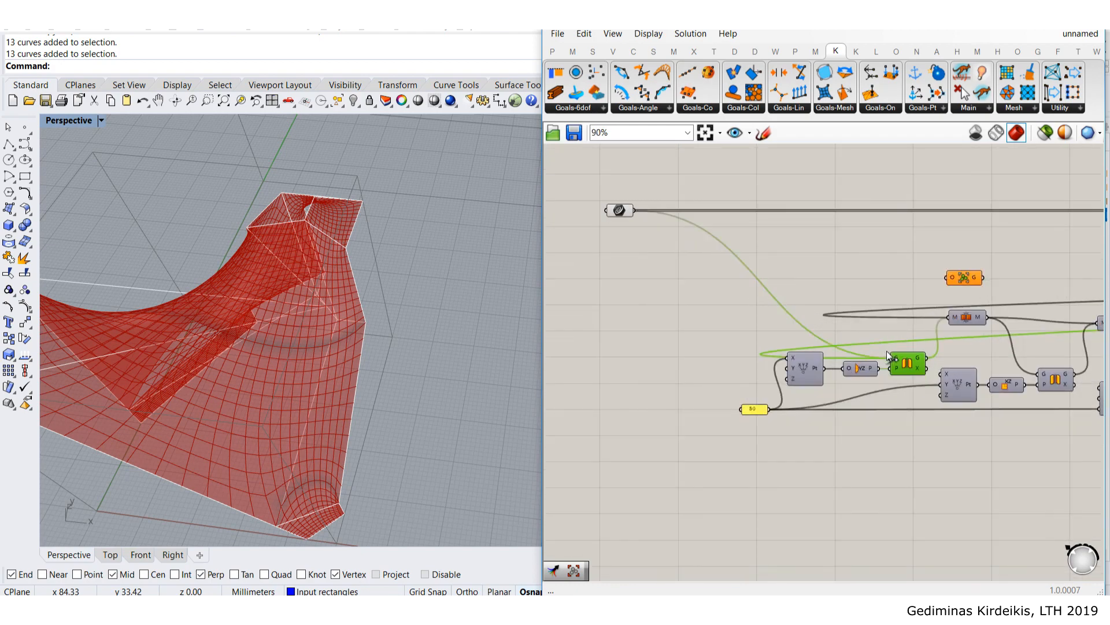
pyautogui.scroll(1, 962, 328)
pyautogui.scroll(3, 960, 328)
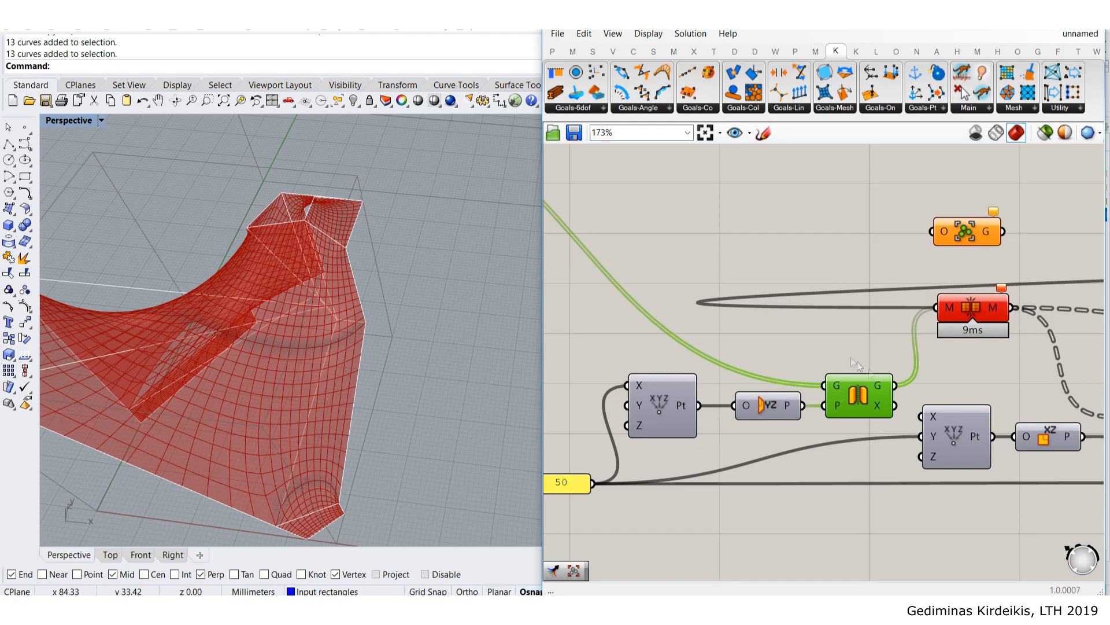
# - Delete the M component along with its wires
pyautogui.moveTo(986, 300); pyautogui.dragTo(982, 304)
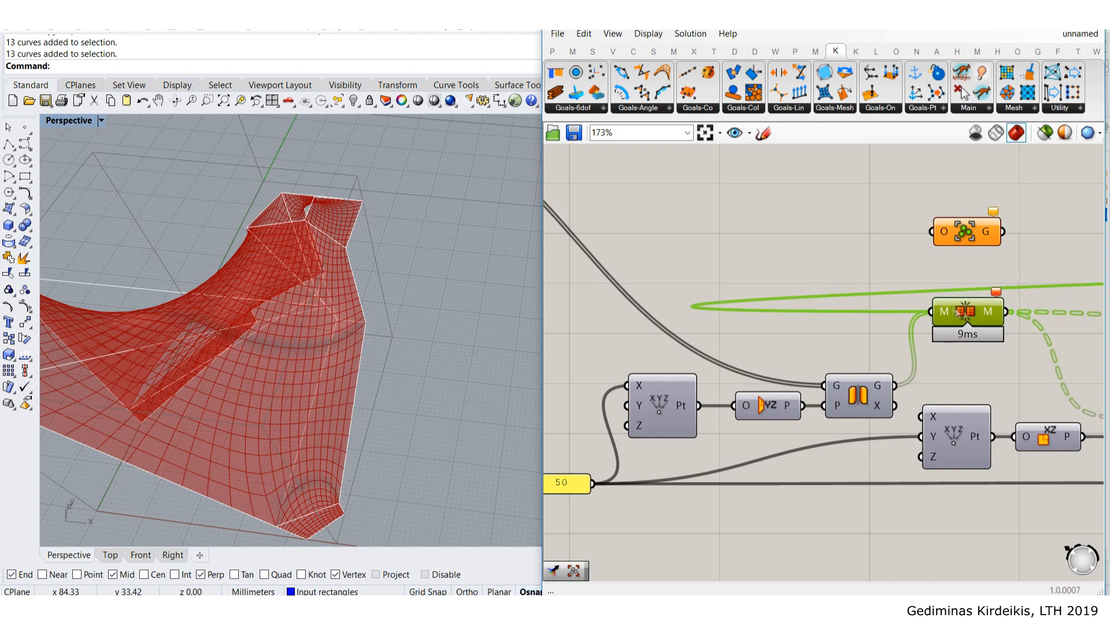
pyautogui.scroll(-4, 849, 367)
pyautogui.scroll(4, 891, 338)
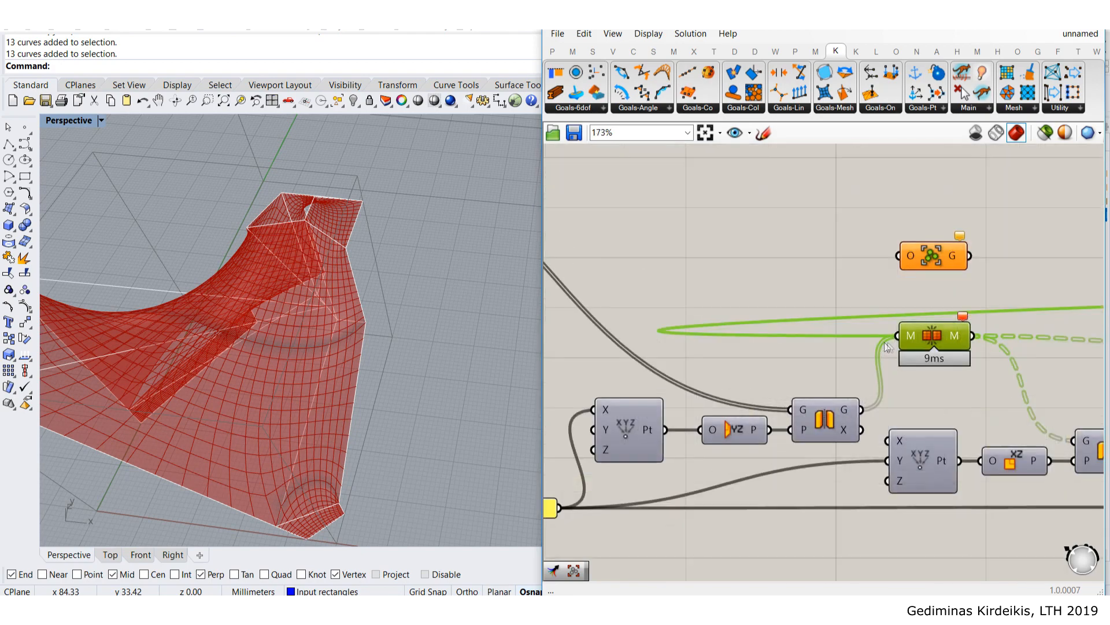
pyautogui.scroll(-4, 872, 339)
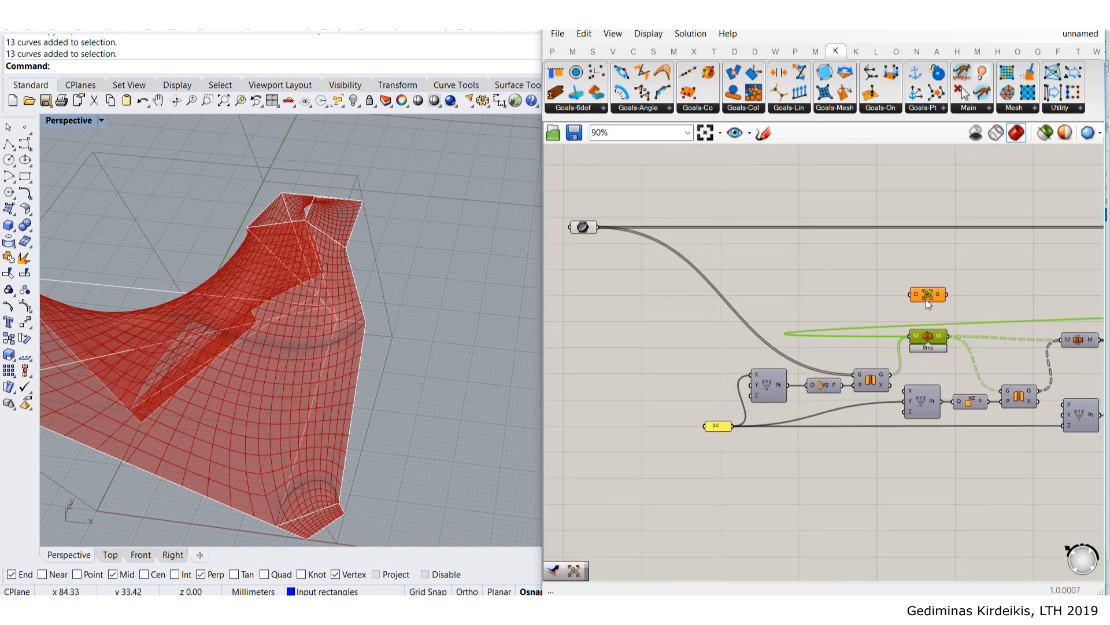
pyautogui.scroll(3, 925, 321)
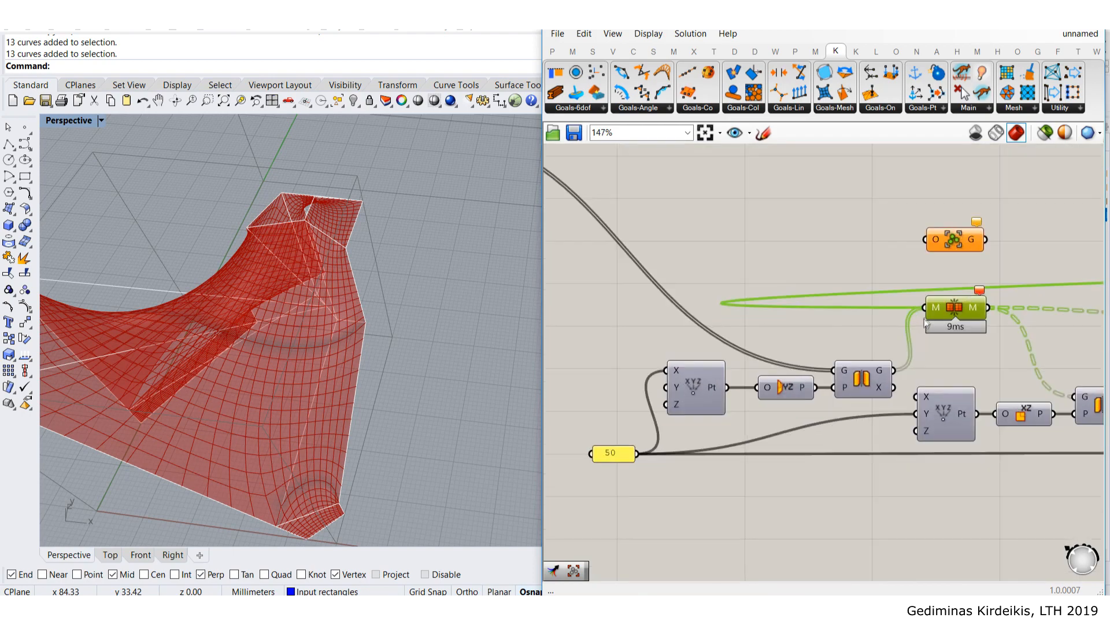
pyautogui.scroll(3, 926, 322)
pyautogui.press('Delete')
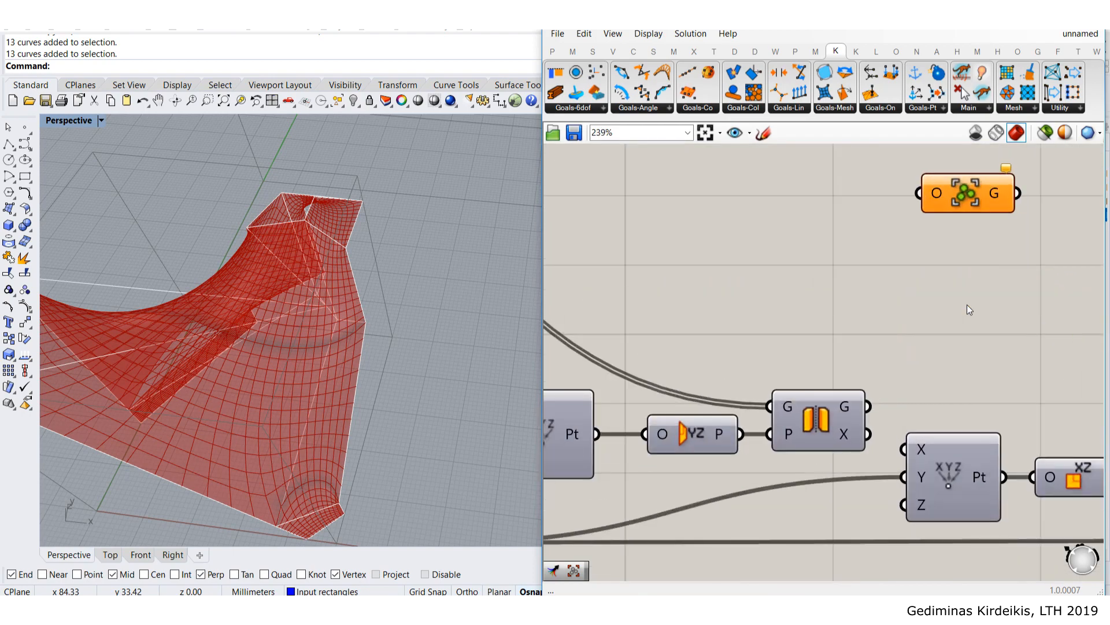
pyautogui.scroll(-3, 960, 304)
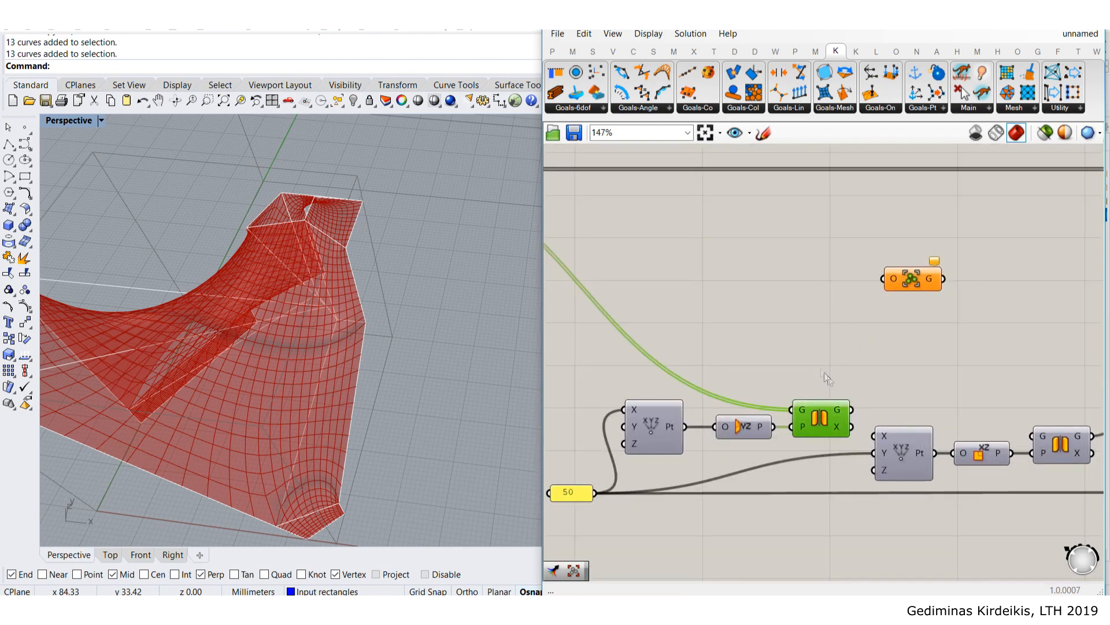
# - Show the first Mirror's result in Rhino and view it from above
pyautogui.click(824, 373)
pyautogui.scroll(-4, 807, 351)
pyautogui.moveTo(569, 240); pyautogui.dragTo(728, 280, button='right')
pyautogui.scroll(3, 720, 278)
pyautogui.click(738, 313)
pyautogui.click(816, 379)
pyautogui.scroll(-4, 844, 402)
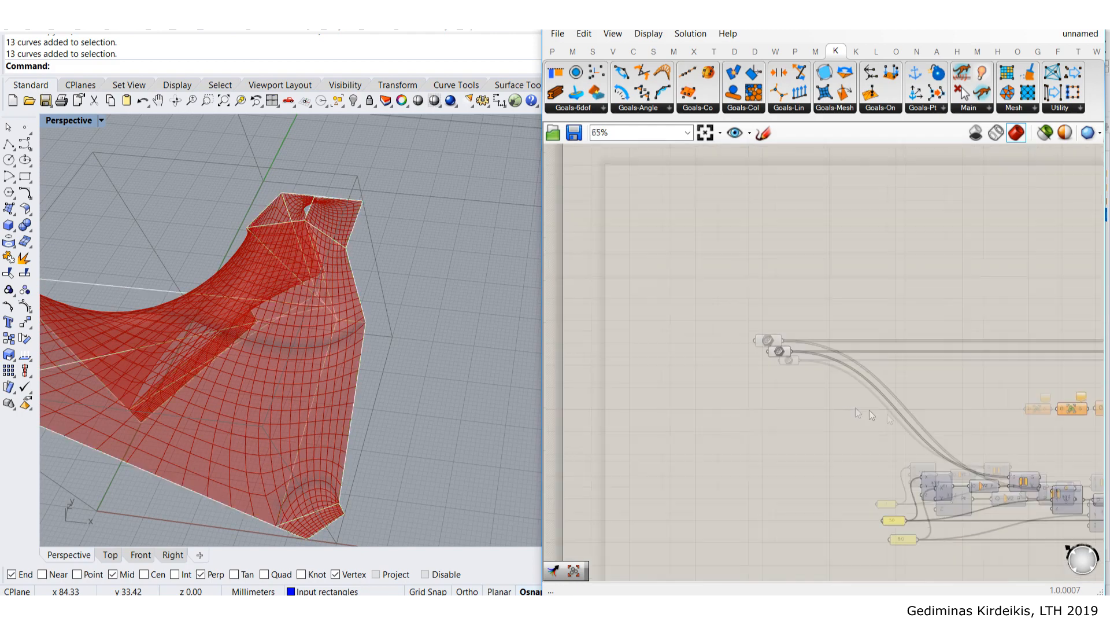
pyautogui.scroll(5, 872, 415)
pyautogui.click(834, 376)
pyautogui.middleClick(833, 376)
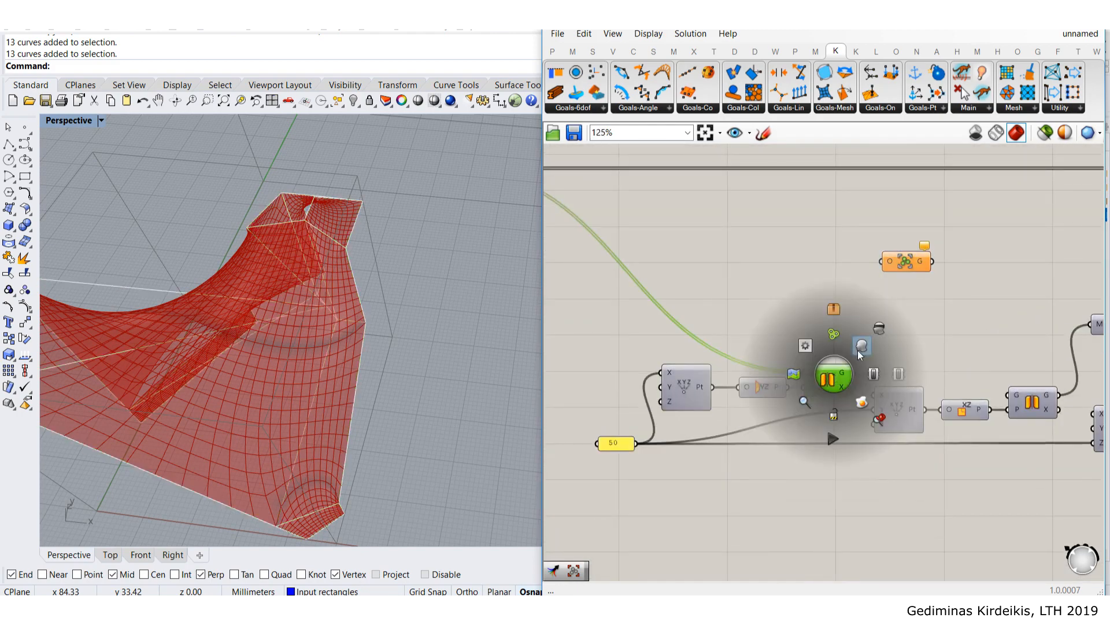
pyautogui.click(861, 347)
pyautogui.scroll(-5, 428, 298)
pyautogui.moveTo(451, 296); pyautogui.dragTo(457, 327, button='right')
# - Wire the parameter's output into the Group component
pyautogui.moveTo(819, 307); pyautogui.dragTo(880, 362, button='right')
pyautogui.scroll(-1, 888, 359)
pyautogui.moveTo(953, 322); pyautogui.dragTo(943, 325)
pyautogui.click(715, 298)
pyautogui.moveTo(716, 297); pyautogui.dragTo(777, 306, button='right')
pyautogui.moveTo(629, 253); pyautogui.dragTo(945, 303)
pyautogui.moveTo(945, 304); pyautogui.dragTo(807, 313, button='right')
pyautogui.scroll(-2, 809, 313)
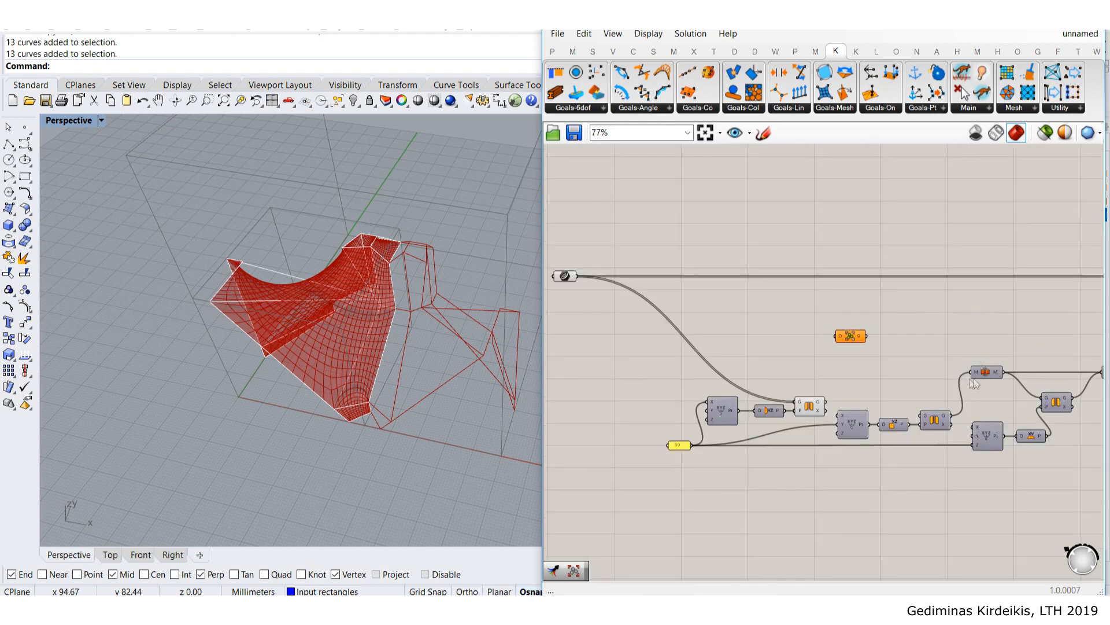
pyautogui.scroll(3, 783, 347)
pyautogui.moveTo(606, 218); pyautogui.dragTo(1028, 315)
# - Connect the first Mirror's G output to the Group component
pyautogui.moveTo(1035, 292); pyautogui.dragTo(837, 272, button='right')
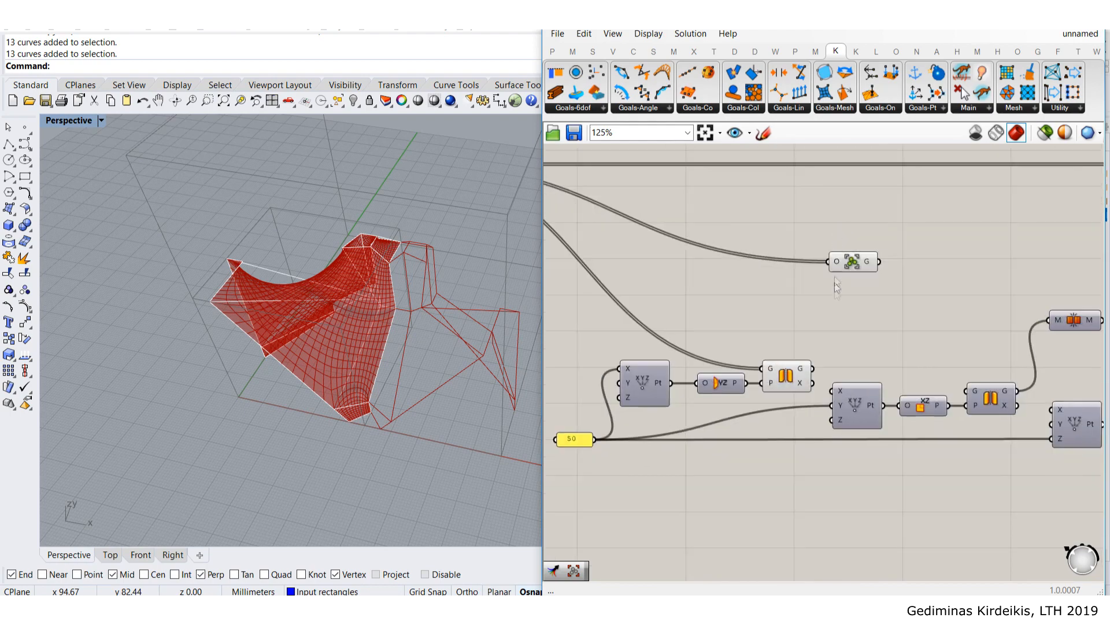
pyautogui.moveTo(783, 307); pyautogui.dragTo(822, 335, button='right')
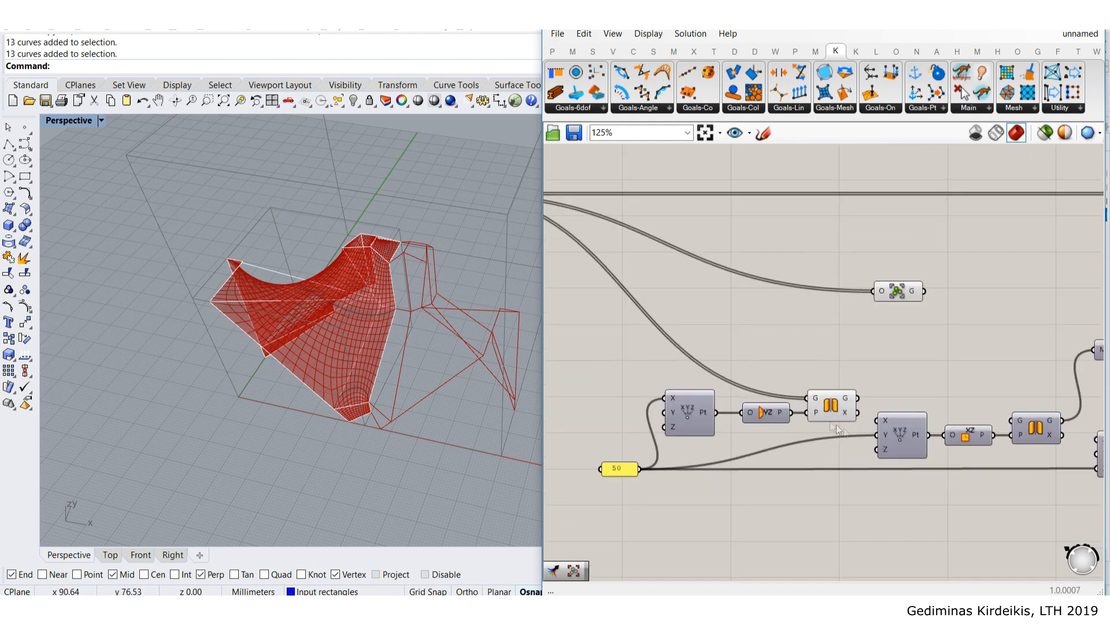
pyautogui.scroll(1, 838, 429)
pyautogui.moveTo(858, 392); pyautogui.dragTo(898, 259)
pyautogui.click(906, 270)
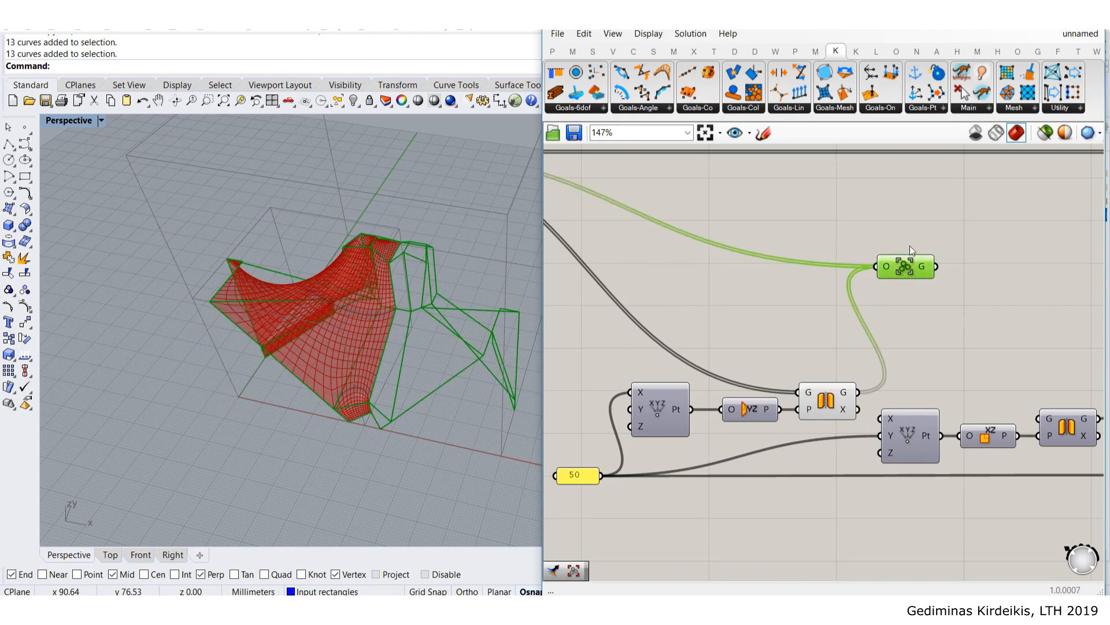
pyautogui.moveTo(901, 273); pyautogui.dragTo(883, 242)
pyautogui.scroll(-3, 848, 300)
pyautogui.moveTo(848, 300); pyautogui.dragTo(838, 313, button='right')
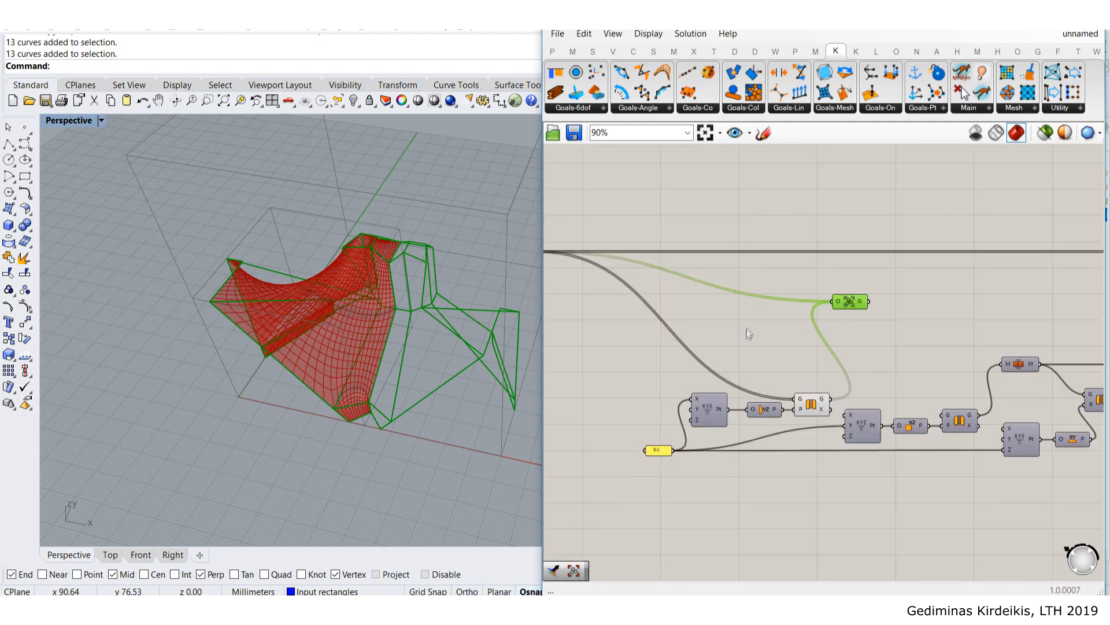
# - Hide the first Mirror's preview and feed Group into the second Mirror's G input
pyautogui.click(810, 409)
pyautogui.middleClick(810, 407)
pyautogui.click(841, 377)
pyautogui.moveTo(852, 297); pyautogui.dragTo(859, 308)
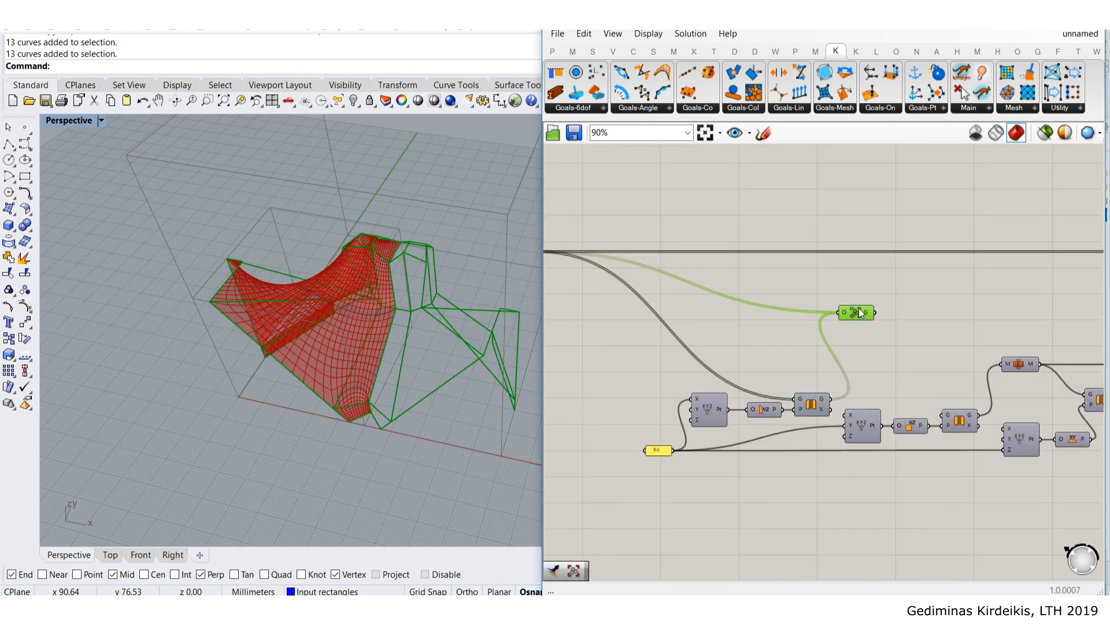
pyautogui.scroll(3, 850, 312)
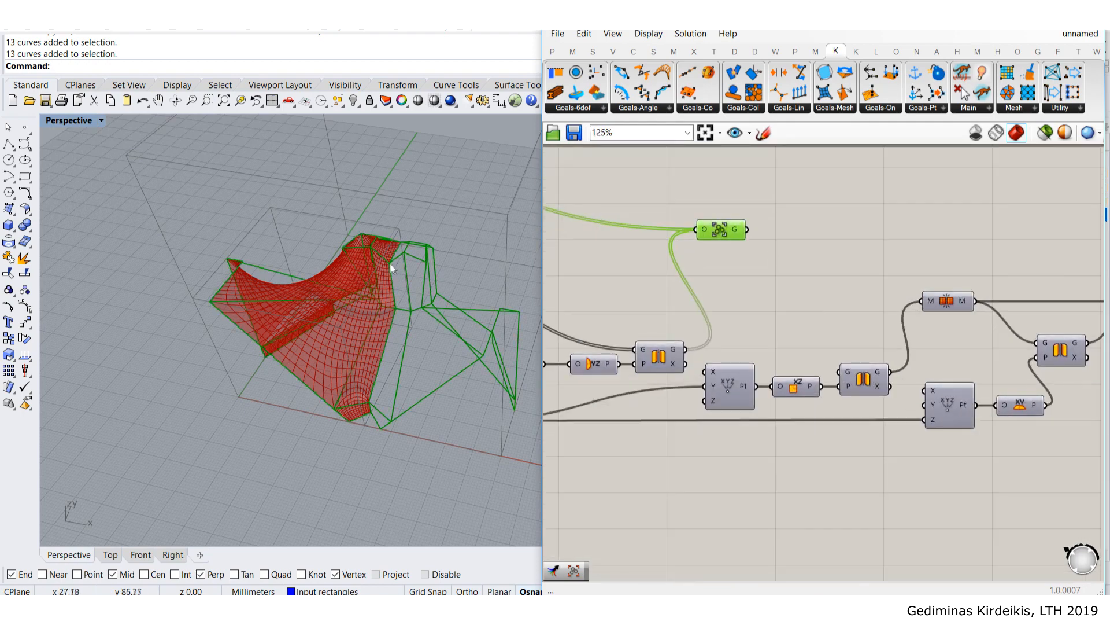
pyautogui.moveTo(747, 229); pyautogui.dragTo(844, 371)
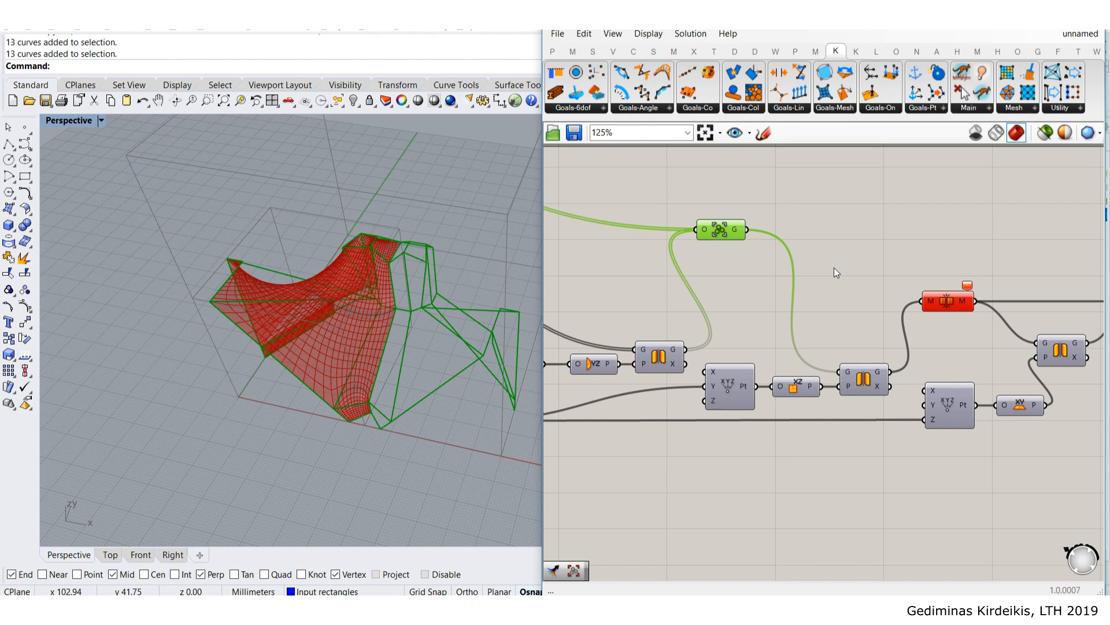
# - Show the second Mirror's mirrored wireframe in the Rhino viewport
pyautogui.click(855, 279)
pyautogui.moveTo(722, 228); pyautogui.dragTo(722, 236)
pyautogui.click(969, 356)
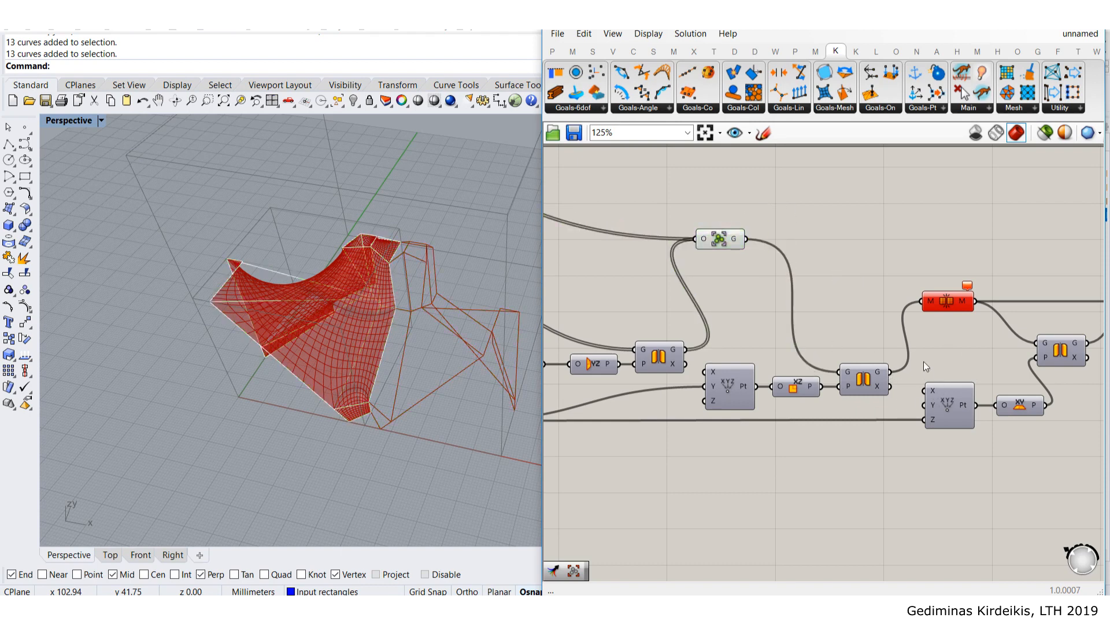
pyautogui.moveTo(720, 239); pyautogui.dragTo(721, 245)
pyautogui.click(761, 260)
pyautogui.click(869, 391)
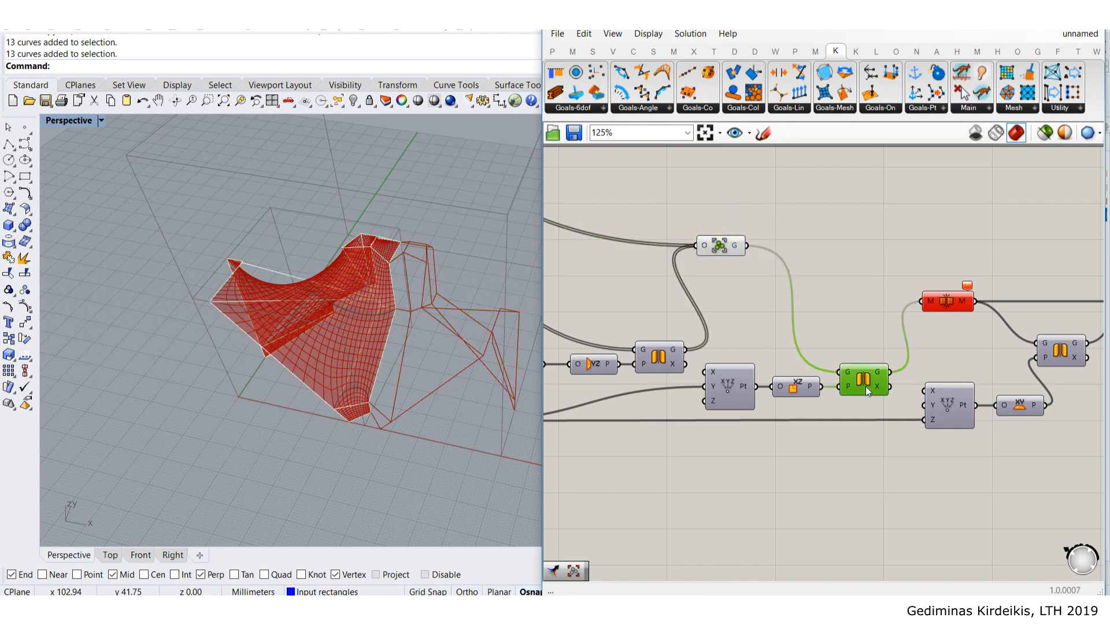
pyautogui.middleClick(866, 387)
pyautogui.click(895, 357)
pyautogui.click(845, 324)
pyautogui.click(716, 242)
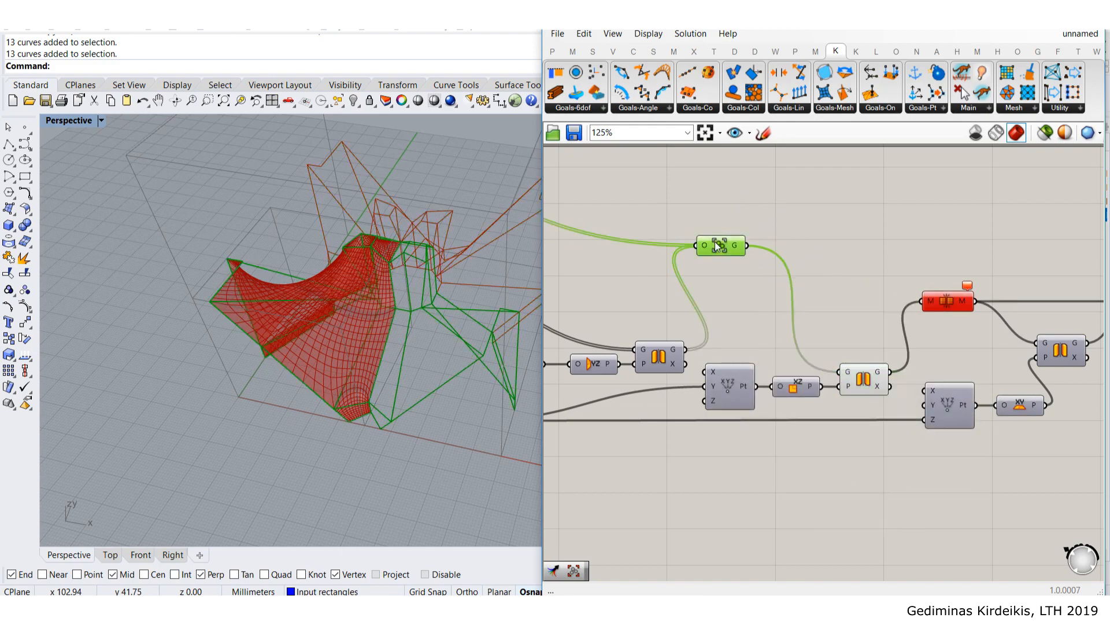
pyautogui.click(779, 285)
pyautogui.click(866, 384)
# - Add another Group component by searching 'group' and position it
pyautogui.click(887, 211)
pyautogui.doubleClick(892, 208)
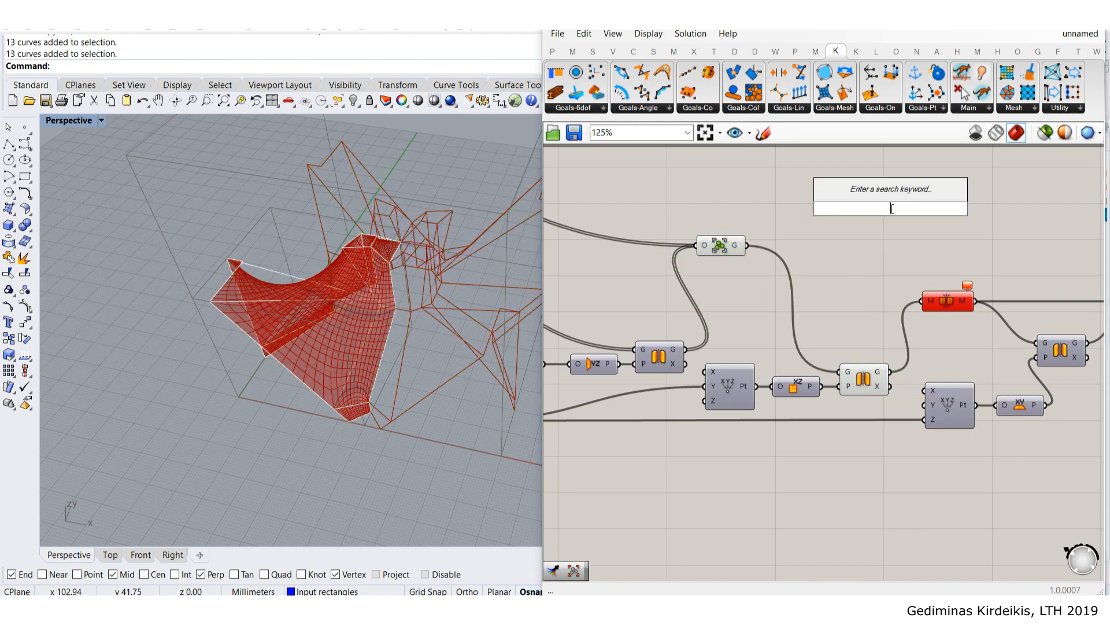
pyautogui.write('group')
pyautogui.press('Return')
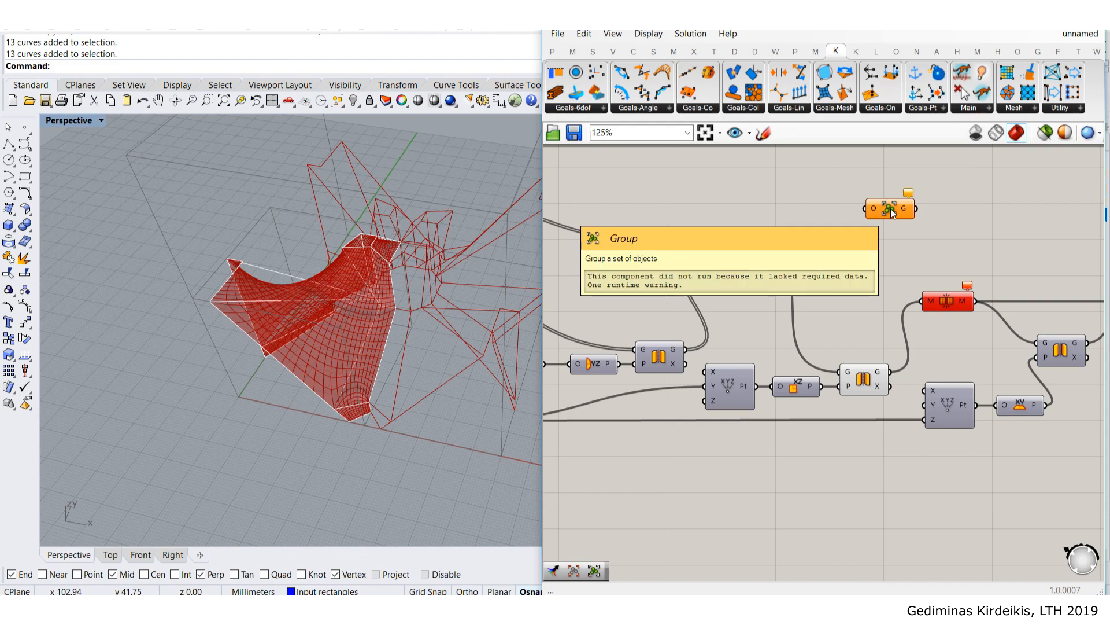
pyautogui.moveTo(892, 212); pyautogui.dragTo(902, 277)
pyautogui.moveTo(749, 247); pyautogui.dragTo(907, 255)
# - Wire the second Mirror's G output into the new Group
pyautogui.keyDown('shift'); pyautogui.moveTo(892, 372); pyautogui.dragTo(950, 259); pyautogui.keyUp('shift')
pyautogui.moveTo(950, 259); pyautogui.dragTo(837, 223, button='right')
pyautogui.scroll(2, 825, 247)
pyautogui.moveTo(843, 273)
pyautogui.mouseDown()
pyautogui.moveTo(849, 253)
pyautogui.moveTo(846, 262)
pyautogui.mouseUp()
pyautogui.click(844, 189)
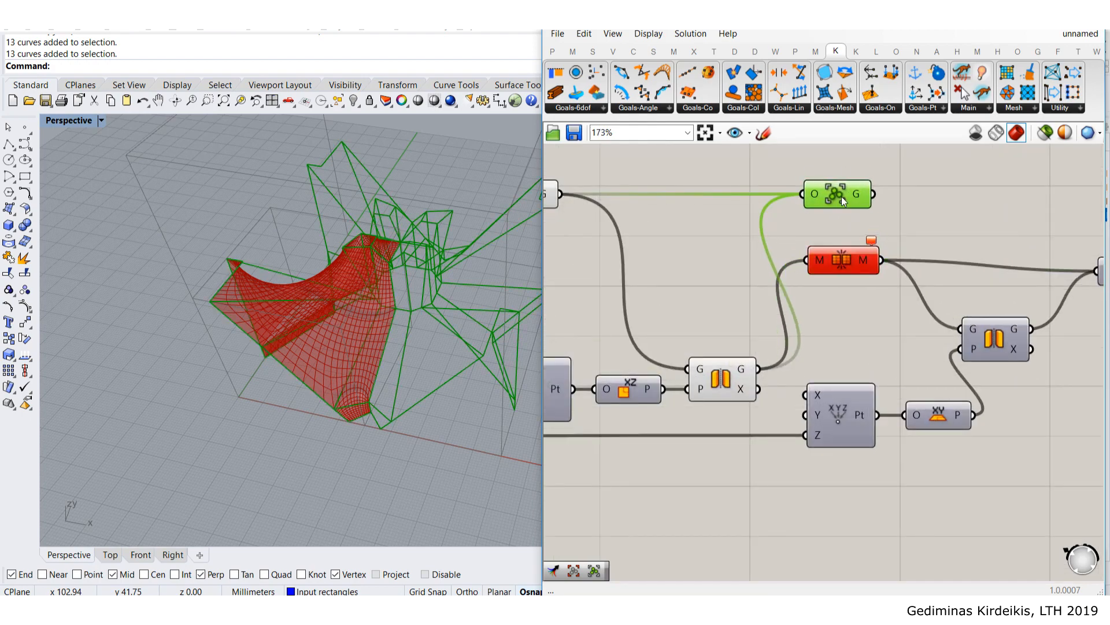
pyautogui.press('Delete')
pyautogui.hotkey('ctrl', 'z')
# - Move Mesh Join aside and feed Group into the third Mirror's G input
pyautogui.click(846, 270)
pyautogui.moveTo(846, 269); pyautogui.dragTo(999, 348)
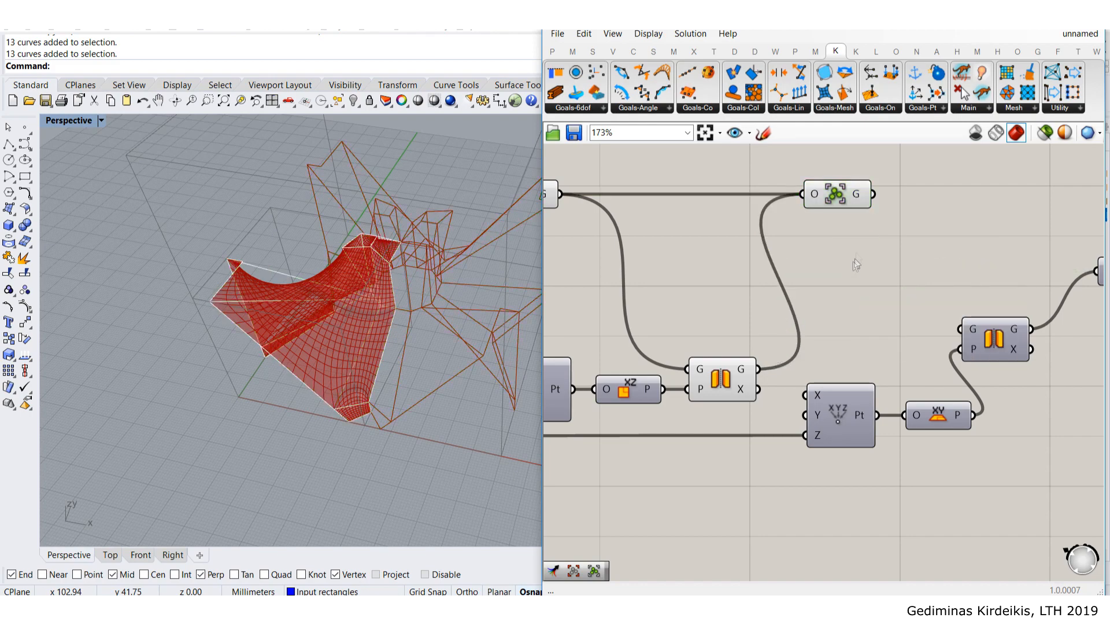
pyautogui.moveTo(848, 203); pyautogui.dragTo(856, 203)
pyautogui.moveTo(435, 265); pyautogui.dragTo(398, 224, button='right')
pyautogui.moveTo(891, 208); pyautogui.dragTo(744, 223, button='right')
pyautogui.moveTo(734, 210); pyautogui.dragTo(811, 344)
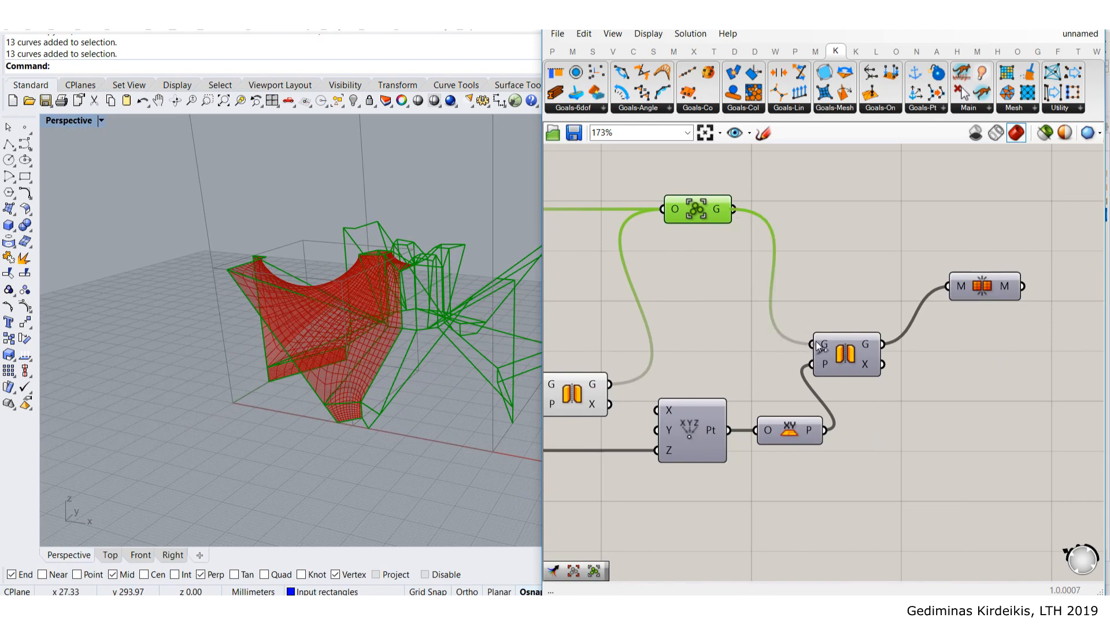
pyautogui.click(852, 253)
# - Delete Mesh Join and hide the preview of six upstream components
pyautogui.moveTo(976, 300); pyautogui.dragTo(949, 310, button='right')
pyautogui.click(973, 305)
pyautogui.press('Delete')
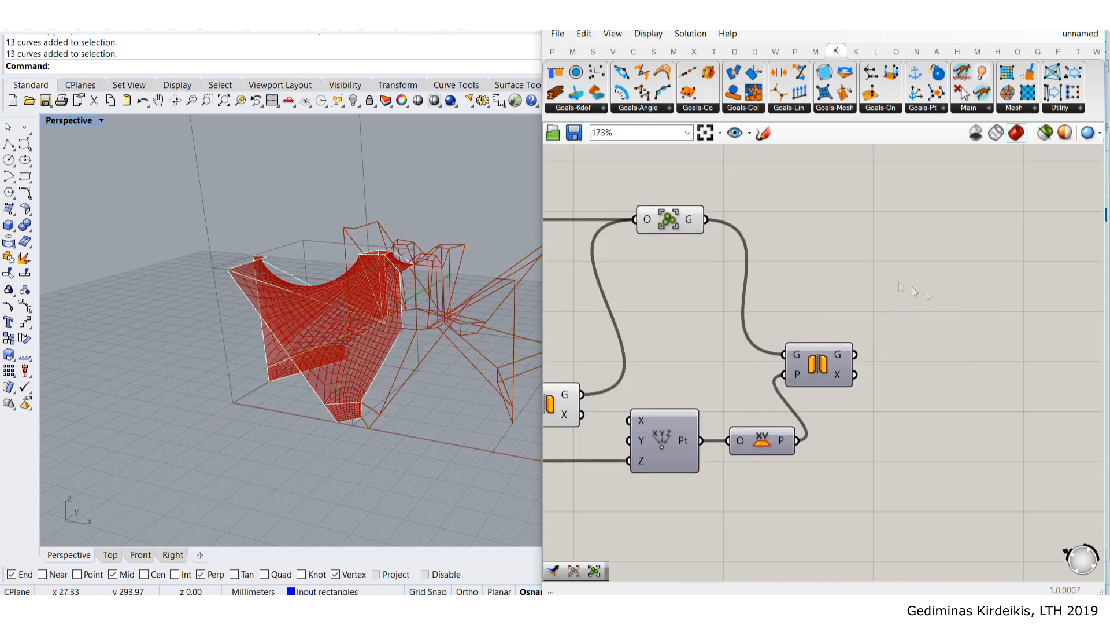
pyautogui.scroll(-5, 864, 276)
pyautogui.moveTo(901, 430); pyautogui.dragTo(691, 218)
pyautogui.middleClick(782, 273)
pyautogui.click(826, 226)
pyautogui.click(959, 287)
# - Turn on preview for the new Group and the third Mirror in Rhino
pyautogui.scroll(2, 960, 286)
pyautogui.moveTo(905, 283); pyautogui.dragTo(785, 310, button='right')
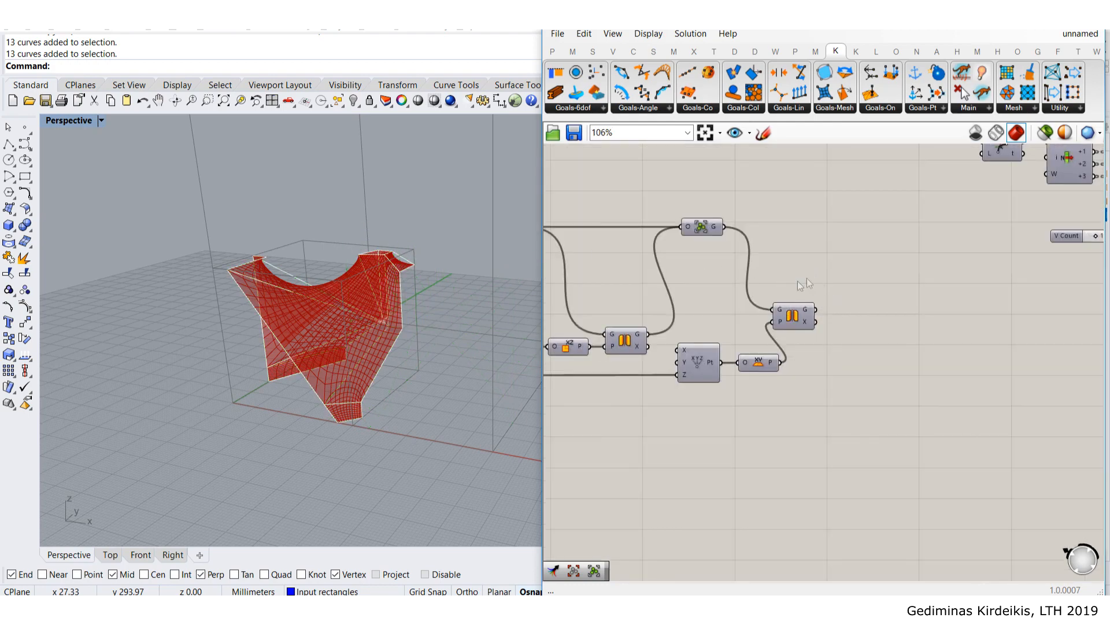
pyautogui.scroll(2, 706, 234)
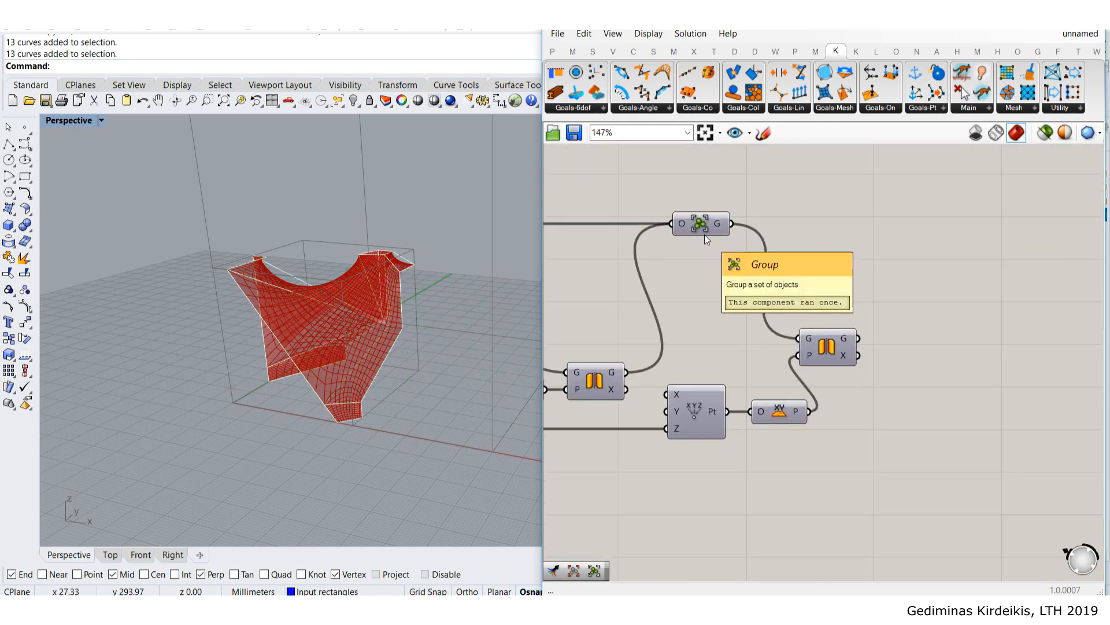
pyautogui.click(702, 224)
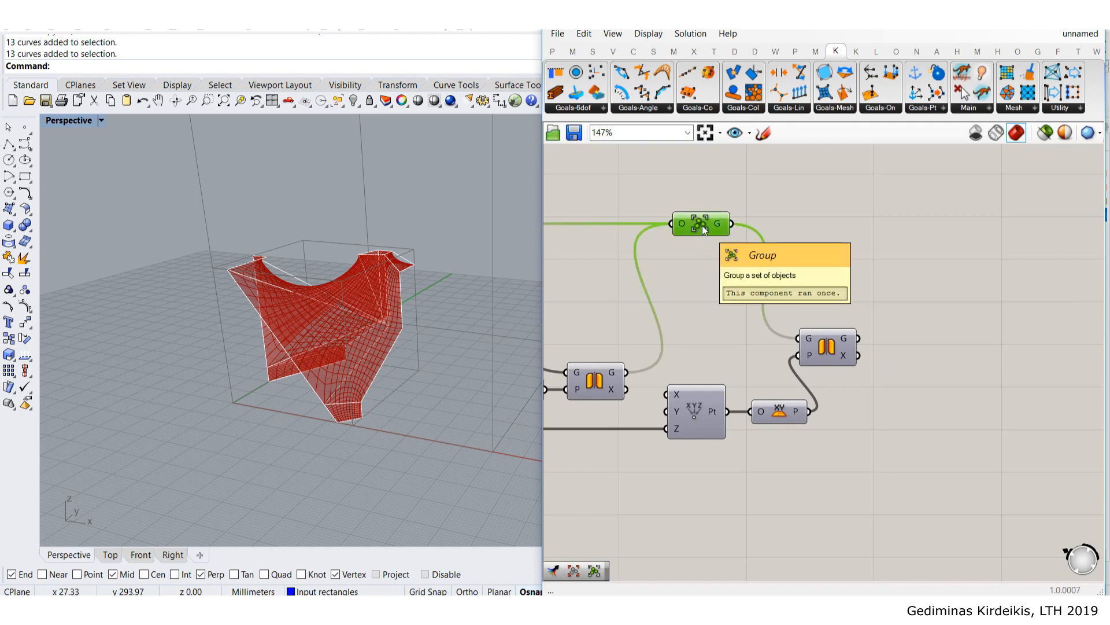
pyautogui.middleClick(702, 224)
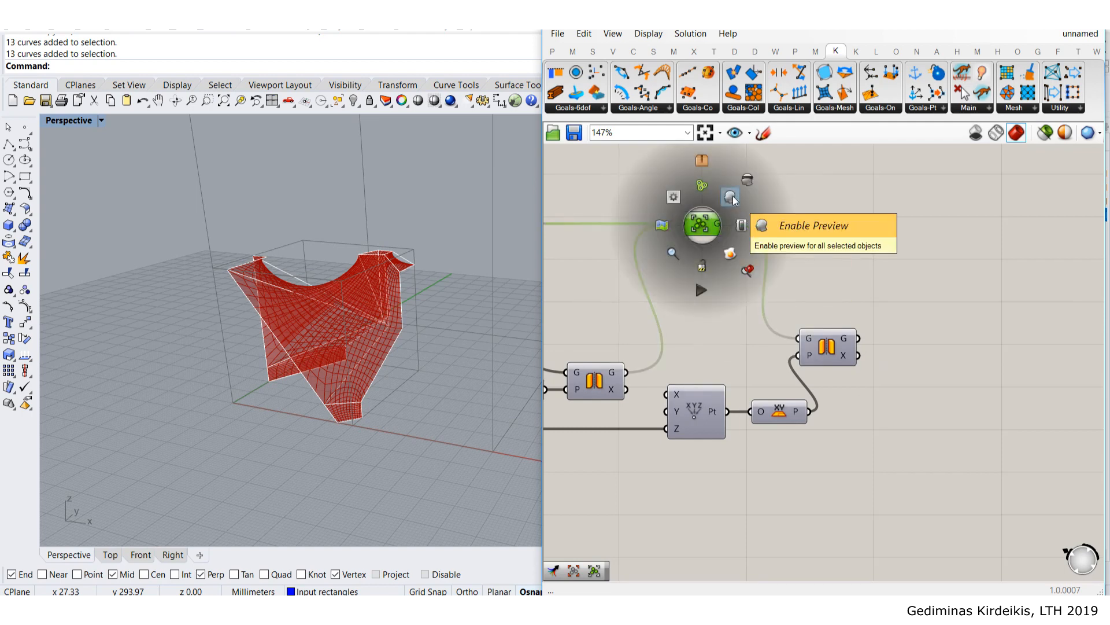
pyautogui.click(731, 198)
pyautogui.click(804, 307)
pyautogui.click(827, 347)
pyautogui.middleClick(827, 347)
pyautogui.click(852, 323)
pyautogui.scroll(-3, 399, 243)
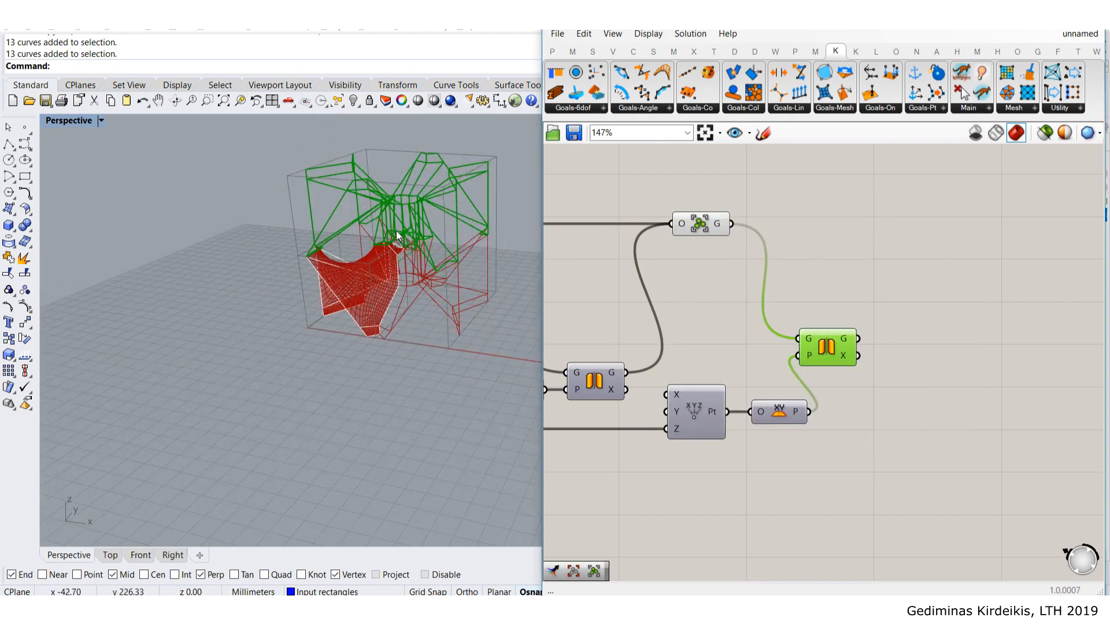
pyautogui.moveTo(400, 243); pyautogui.dragTo(463, 255, button='right')
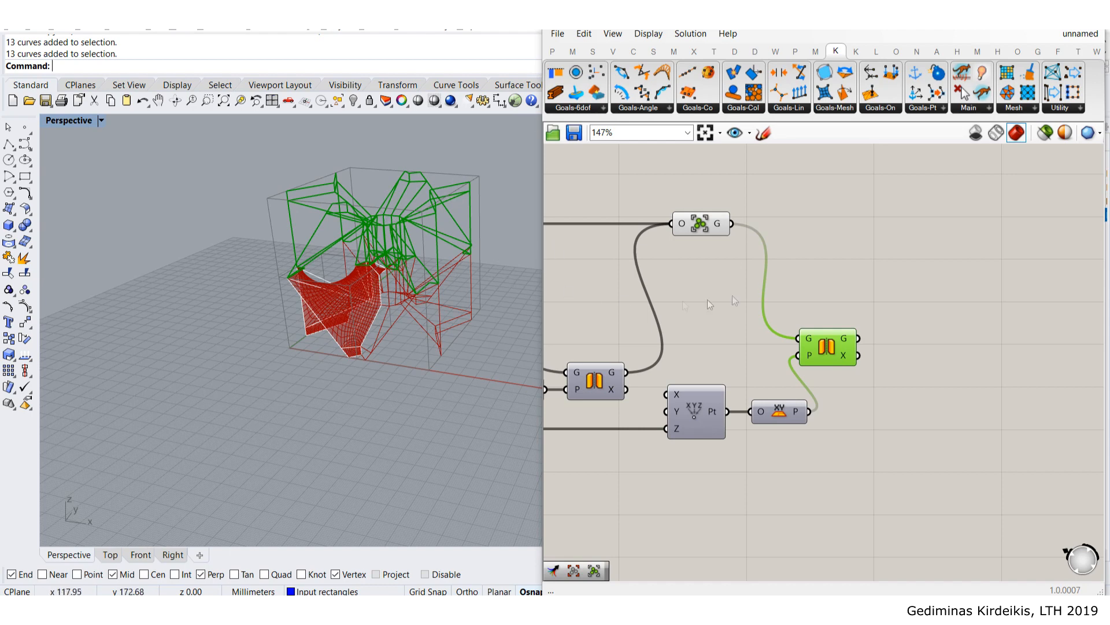
# - Add a Merge component with the original geometry in D1 and Mirror's G in D2
pyautogui.doubleClick(904, 274)
pyautogui.write('merge')
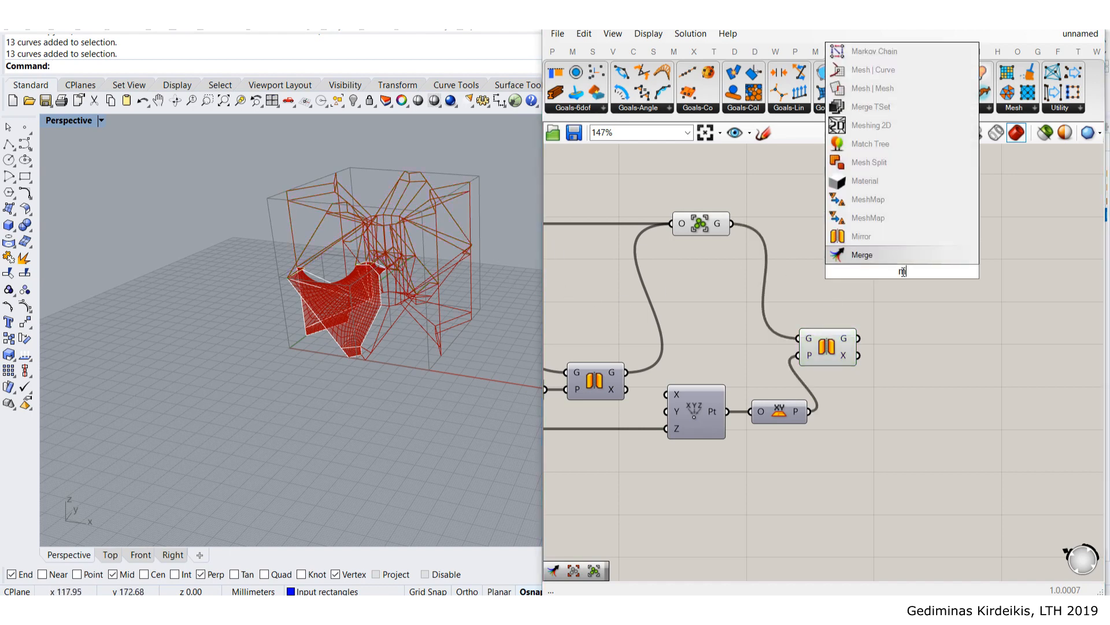
pyautogui.press('Return')
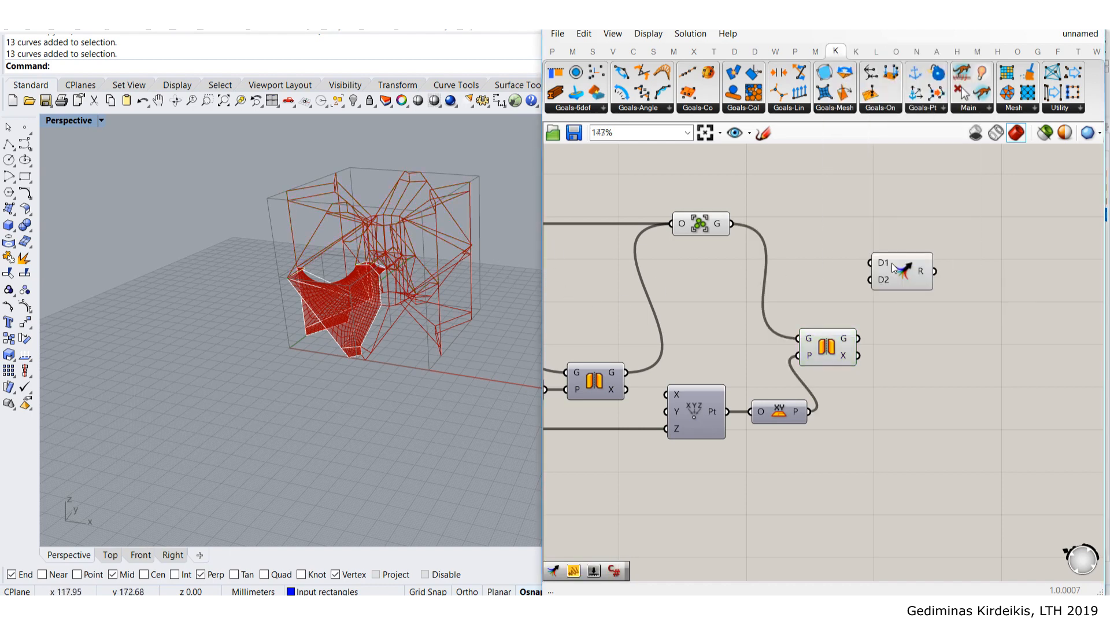
pyautogui.scroll(3, 798, 264)
pyautogui.moveTo(669, 186); pyautogui.dragTo(983, 204)
pyautogui.moveTo(915, 407); pyautogui.dragTo(937, 225)
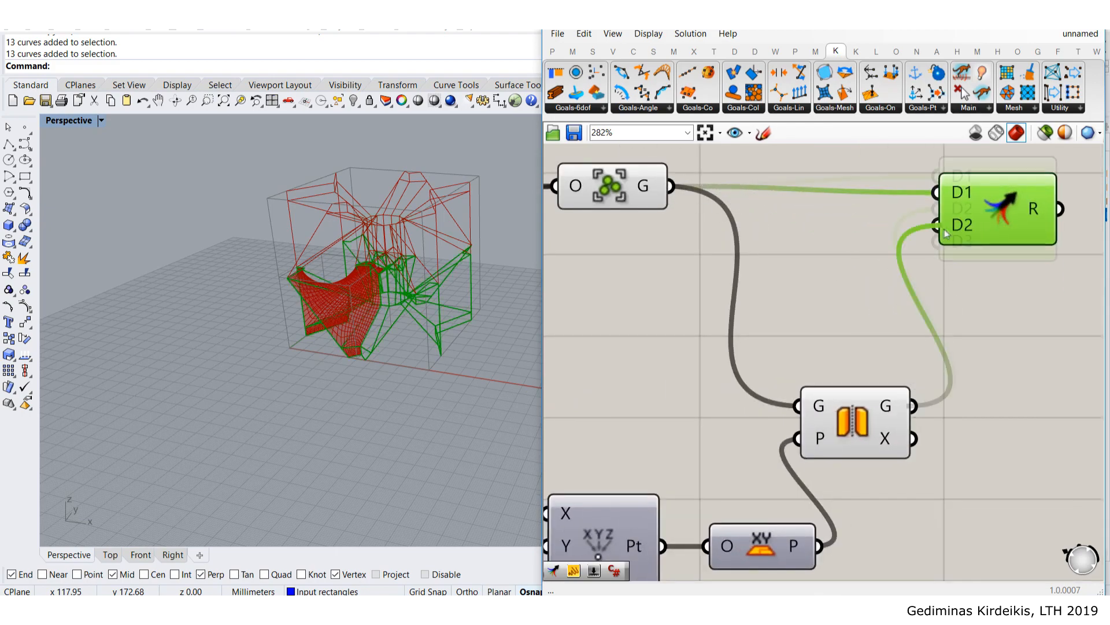
pyautogui.moveTo(975, 213); pyautogui.dragTo(865, 304, button='right')
pyautogui.scroll(3, 865, 303)
pyautogui.click(876, 351)
pyautogui.moveTo(951, 325)
pyautogui.mouseDown()
pyautogui.moveTo(942, 301)
pyautogui.moveTo(948, 329)
pyautogui.mouseUp()
# - Turn off preview for the five selected upstream components
pyautogui.scroll(-10, 948, 329)
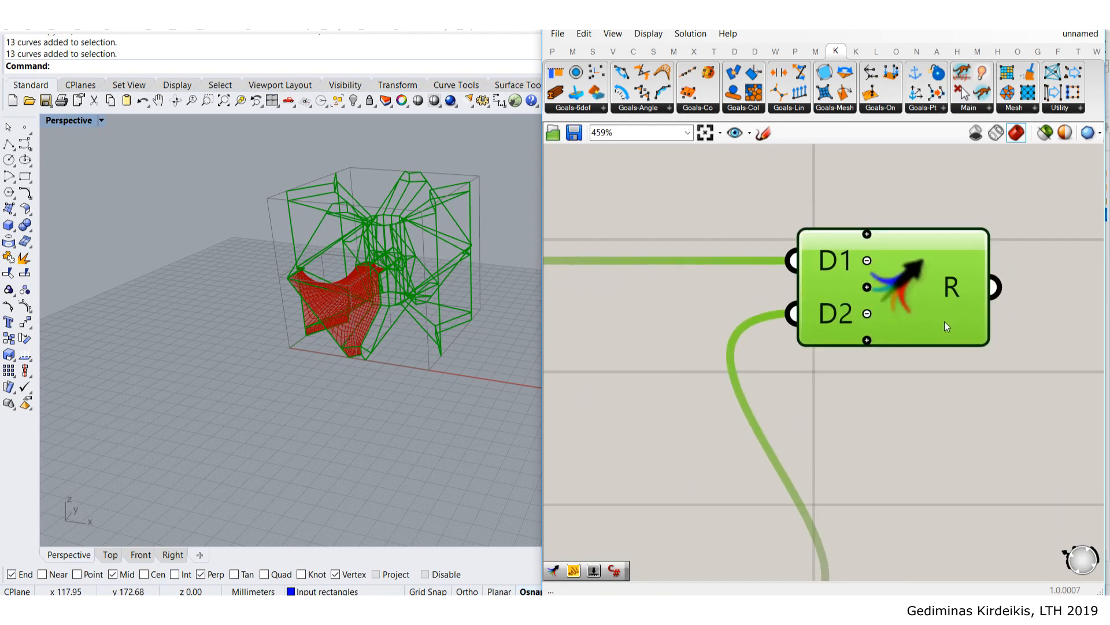
pyautogui.scroll(-1, 901, 372)
pyautogui.moveTo(921, 404); pyautogui.dragTo(847, 304)
pyautogui.middleClick(889, 337)
pyautogui.click(927, 298)
pyautogui.scroll(6, 815, 327)
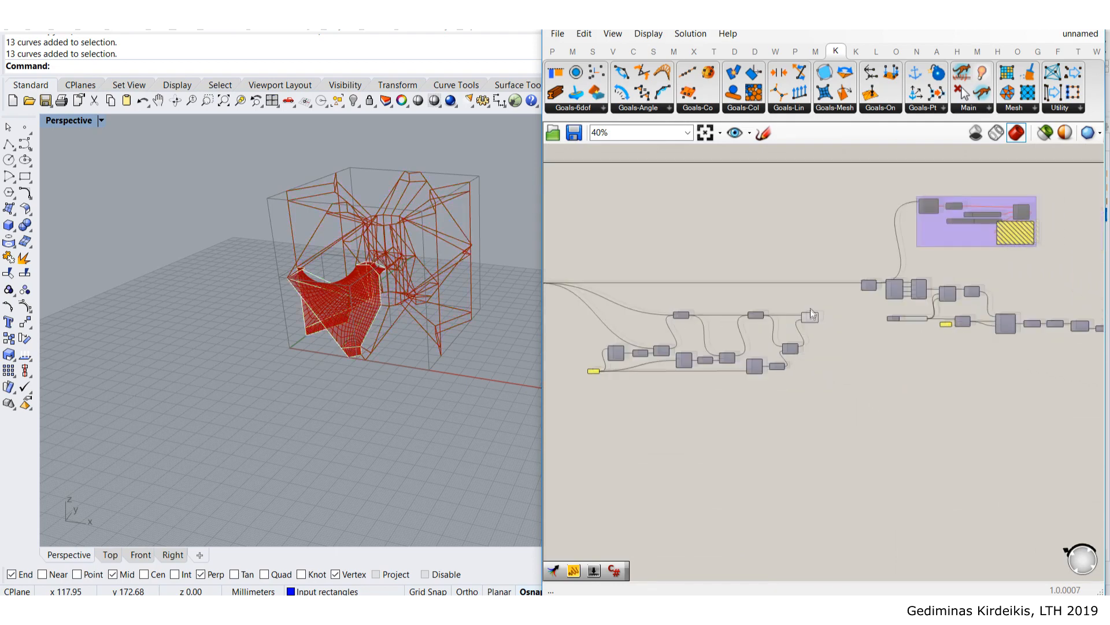
pyautogui.click(553, 52)
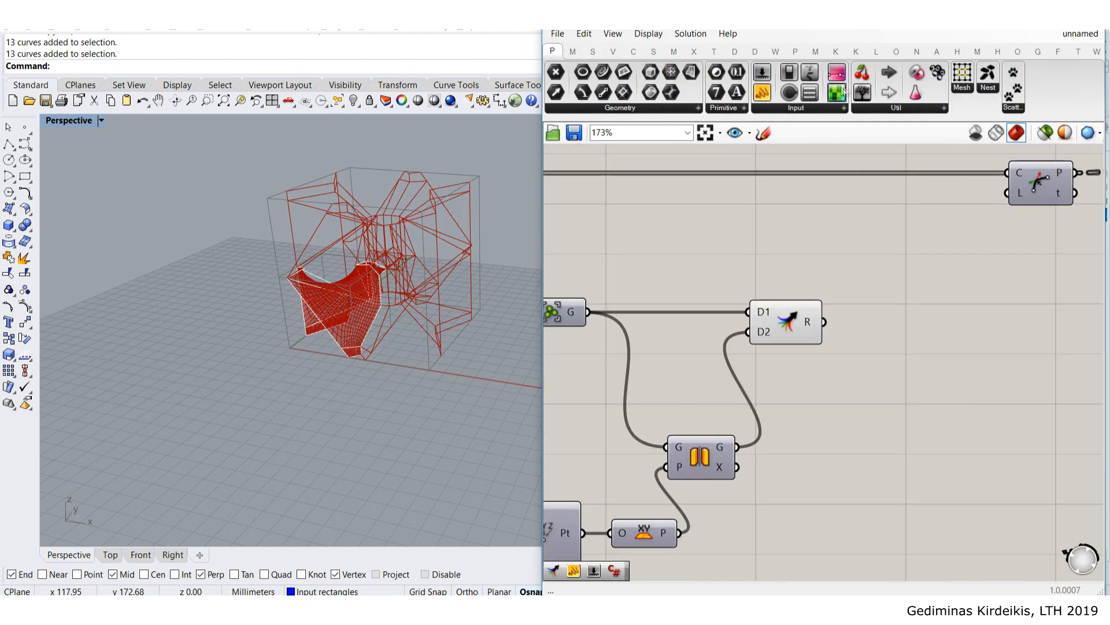
# - Add a Panel and wire the Merge result into it
pyautogui.moveTo(762, 93); pyautogui.dragTo(922, 309)
pyautogui.moveTo(824, 321); pyautogui.dragTo(891, 354)
pyautogui.moveTo(933, 350); pyautogui.dragTo(864, 287, button='right')
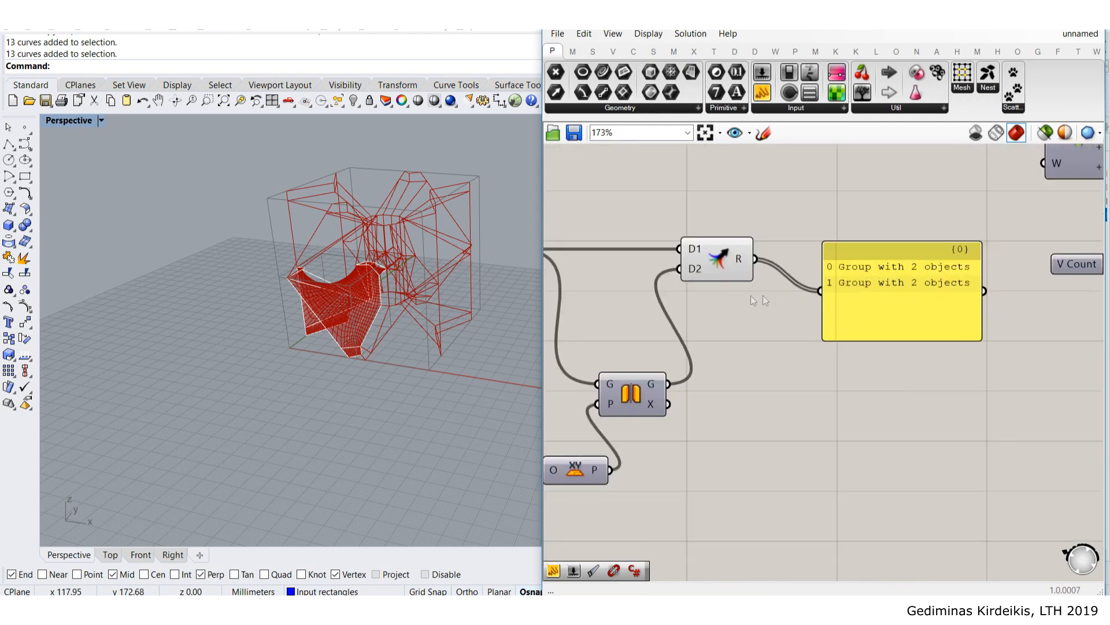
pyautogui.moveTo(829, 312); pyautogui.dragTo(894, 449)
pyautogui.moveTo(841, 299); pyautogui.dragTo(769, 324, button='right')
# - Insert an Ungroup between Merge and the panel, and enlarge the panel to show the 26-object groups
pyautogui.doubleClick(820, 272)
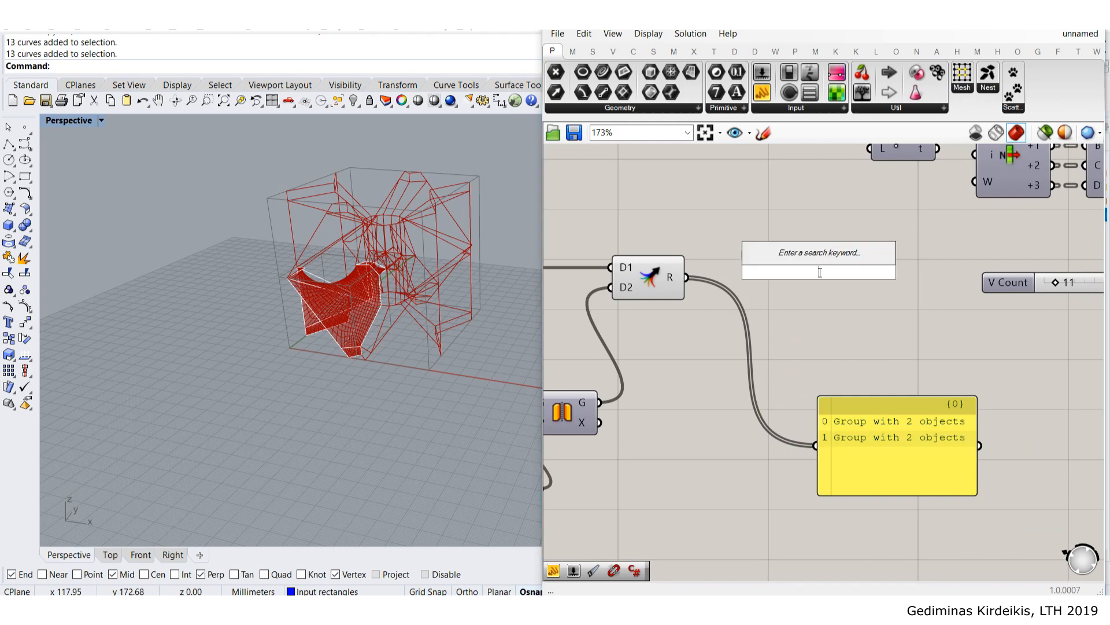
pyautogui.write('ung')
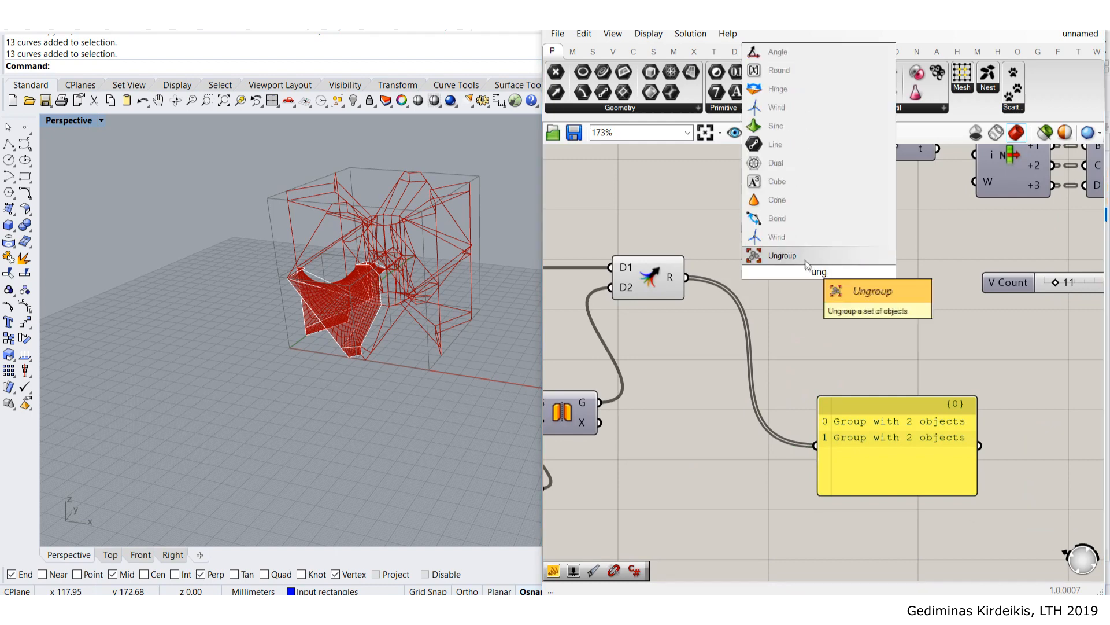
pyautogui.press('Return')
pyautogui.moveTo(687, 277); pyautogui.dragTo(817, 445)
pyautogui.moveTo(913, 488); pyautogui.dragTo(825, 351, button='right')
pyautogui.moveTo(825, 357); pyautogui.dragTo(827, 495)
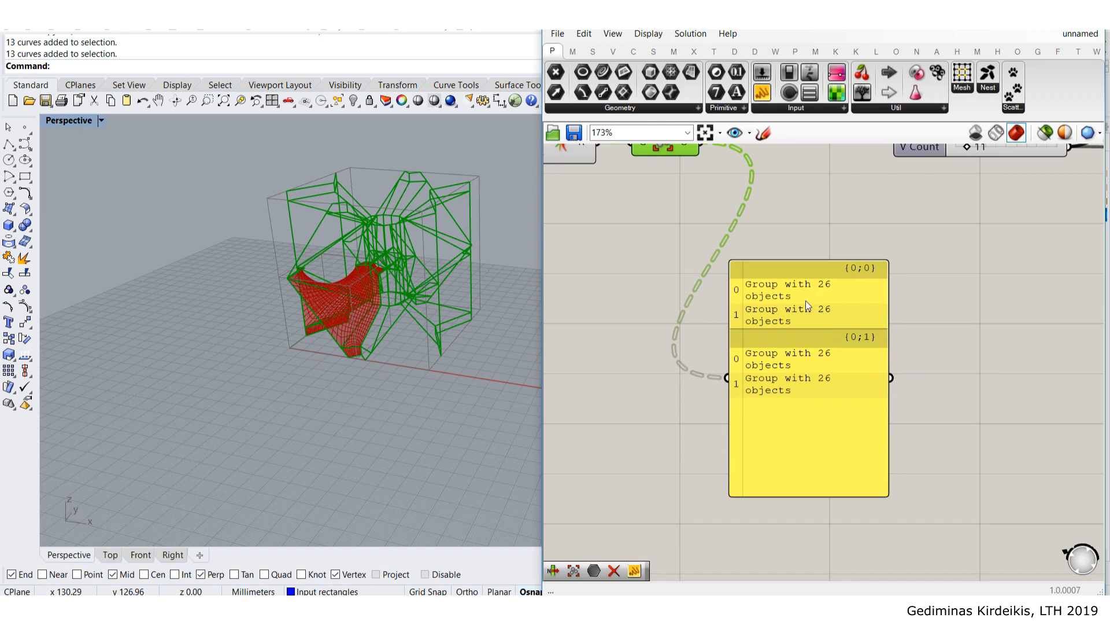
# - Pan the canvas and select the two components to be moved
pyautogui.moveTo(789, 316); pyautogui.dragTo(867, 465, button='right')
pyautogui.moveTo(771, 377); pyautogui.dragTo(857, 396, button='right')
pyautogui.scroll(-2, 928, 398)
pyautogui.moveTo(880, 379); pyautogui.dragTo(702, 286)
# - Add a second Ungroup fed by the first and show its output in the panel
pyautogui.moveTo(770, 345); pyautogui.dragTo(720, 338)
pyautogui.doubleClick(839, 280)
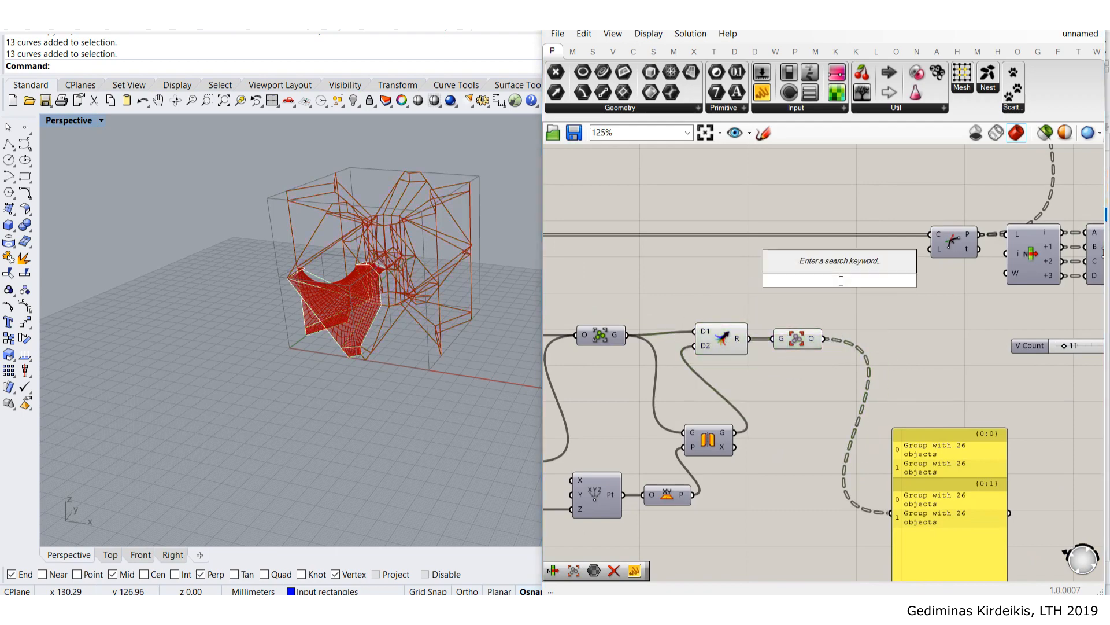
pyautogui.write('ung')
pyautogui.press('Return')
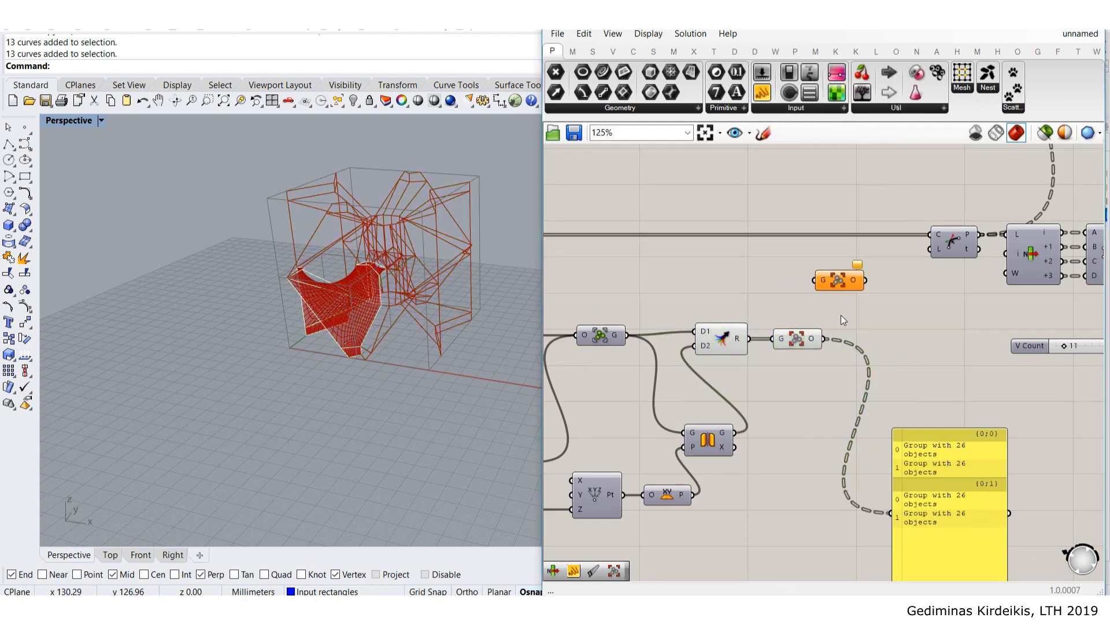
pyautogui.scroll(3, 841, 316)
pyautogui.moveTo(821, 347); pyautogui.dragTo(871, 349)
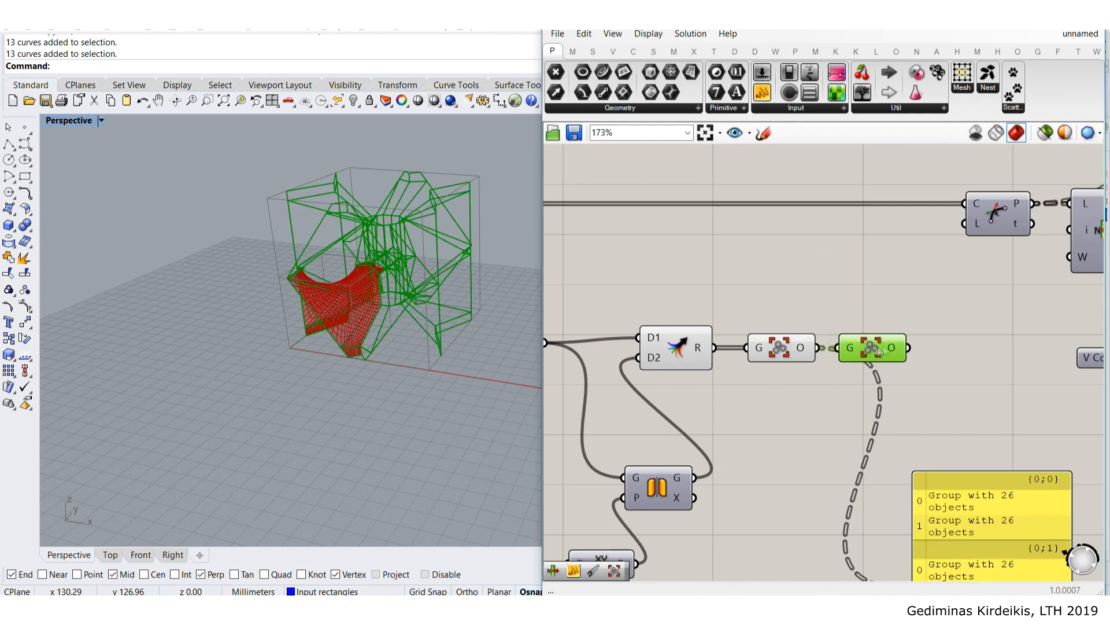
pyautogui.moveTo(899, 486); pyautogui.dragTo(851, 308, button='right')
pyautogui.moveTo(861, 183); pyautogui.dragTo(864, 422)
# - Flatten the second Ungroup's output and wire the curves into the downstream component
pyautogui.moveTo(929, 365); pyautogui.dragTo(835, 280, button='right')
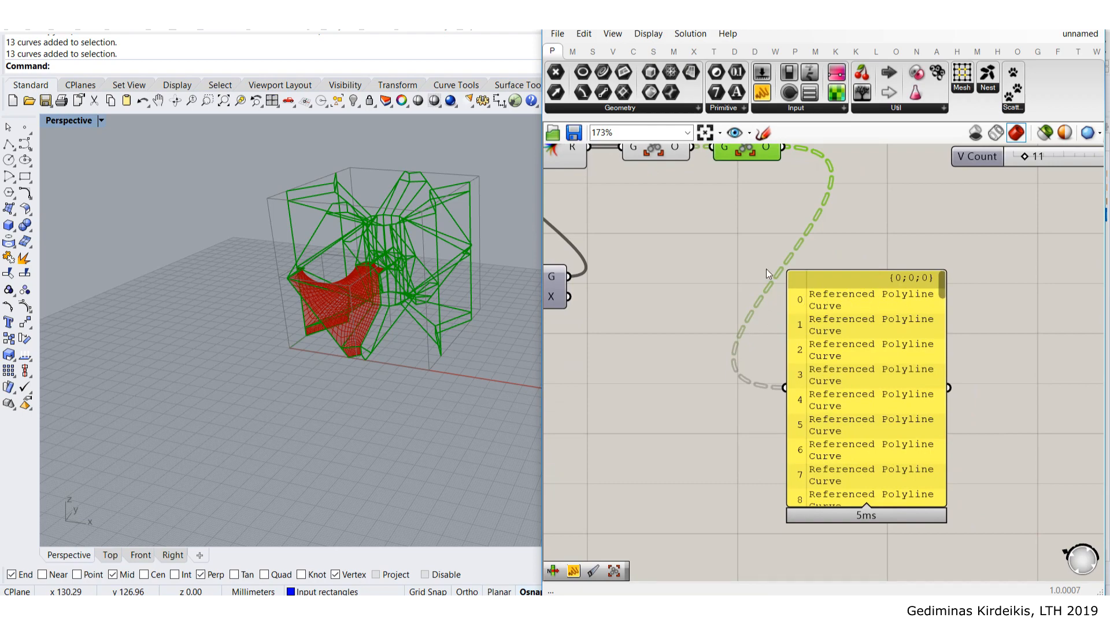
pyautogui.scroll(-2, 765, 268)
pyautogui.scroll(3, 803, 328)
pyautogui.rightClick(812, 306)
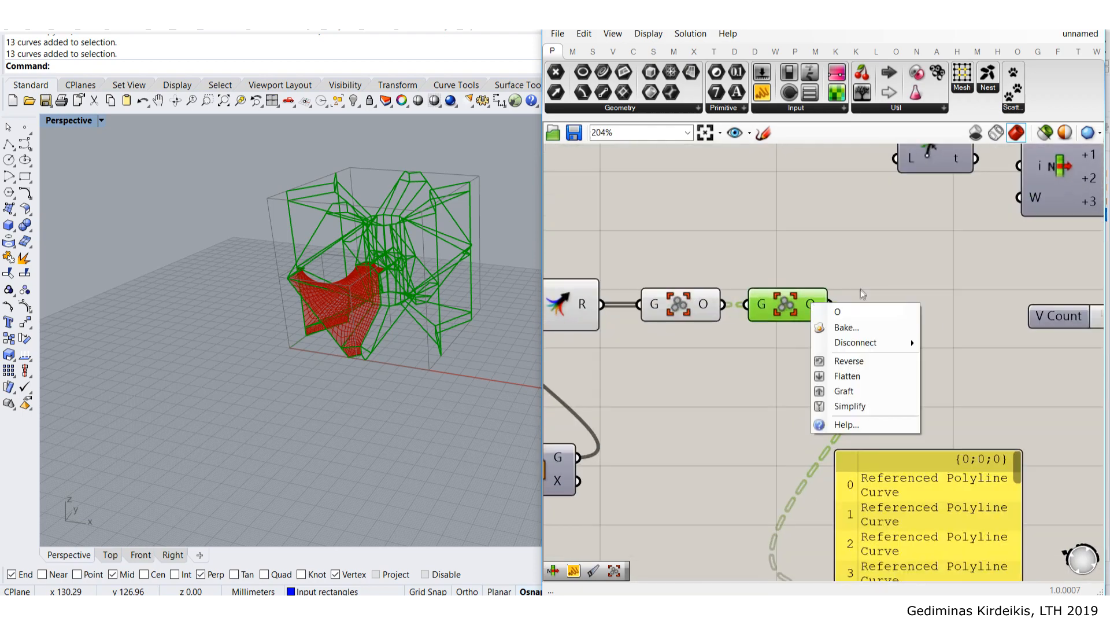
pyautogui.click(800, 253)
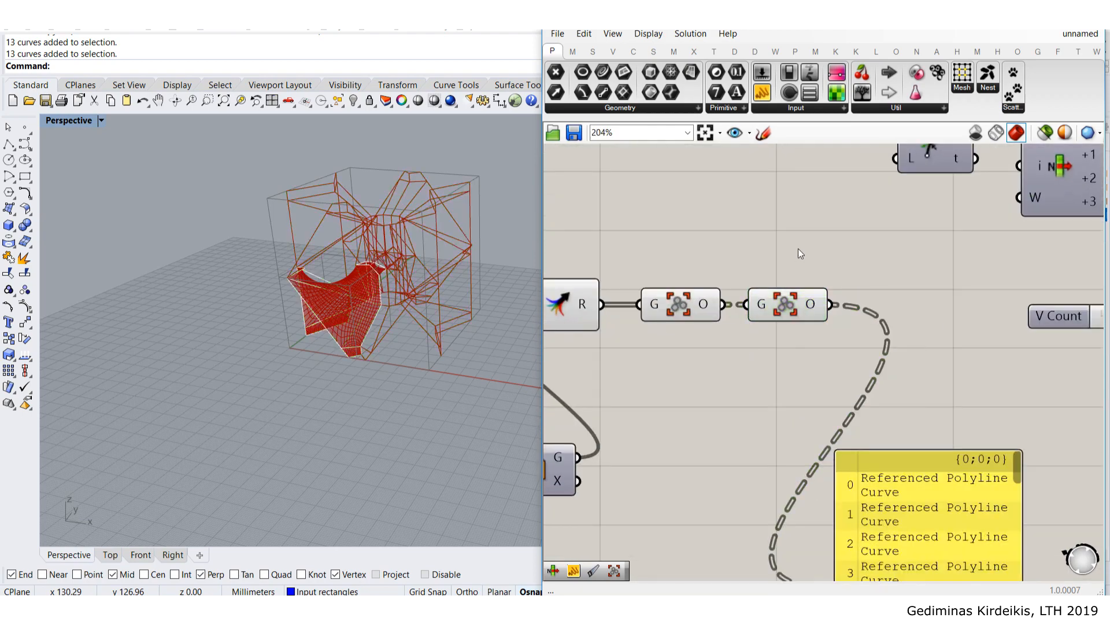
pyautogui.rightClick(815, 308)
pyautogui.click(845, 382)
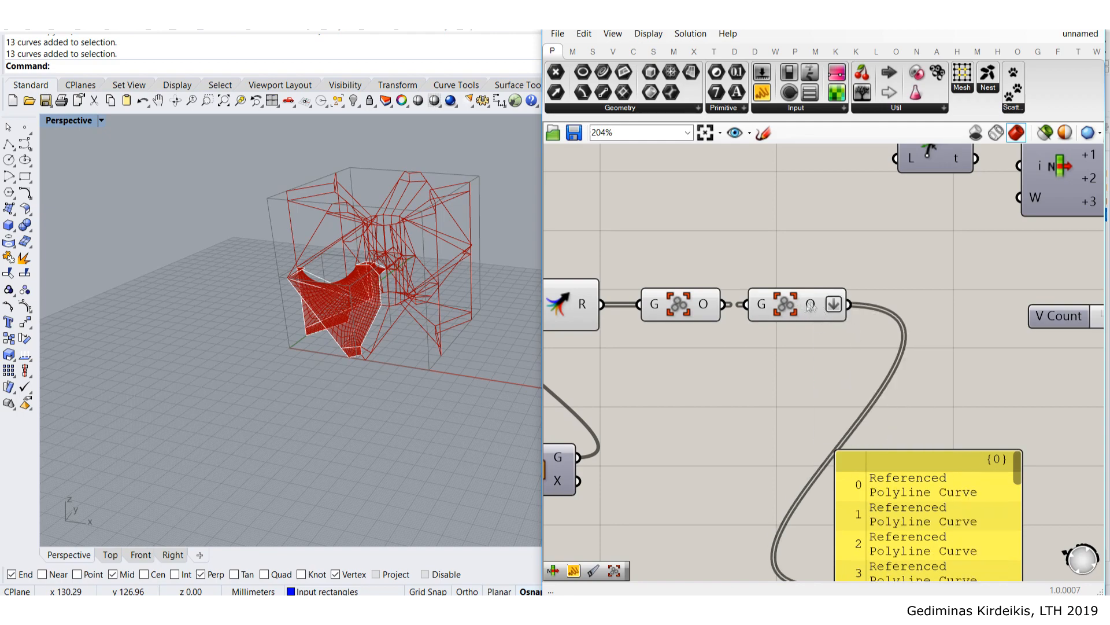
pyautogui.scroll(-3, 829, 319)
pyautogui.moveTo(828, 319); pyautogui.dragTo(809, 375, button='right')
pyautogui.moveTo(823, 368); pyautogui.dragTo(852, 258)
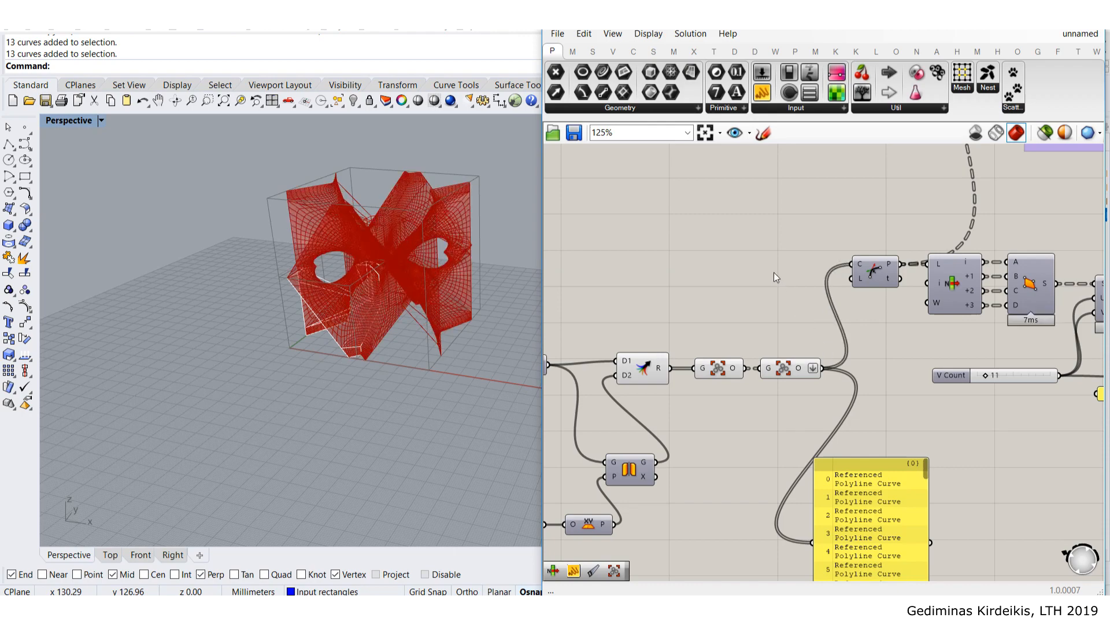
# - Delete the inspection panel
pyautogui.scroll(-3, 774, 272)
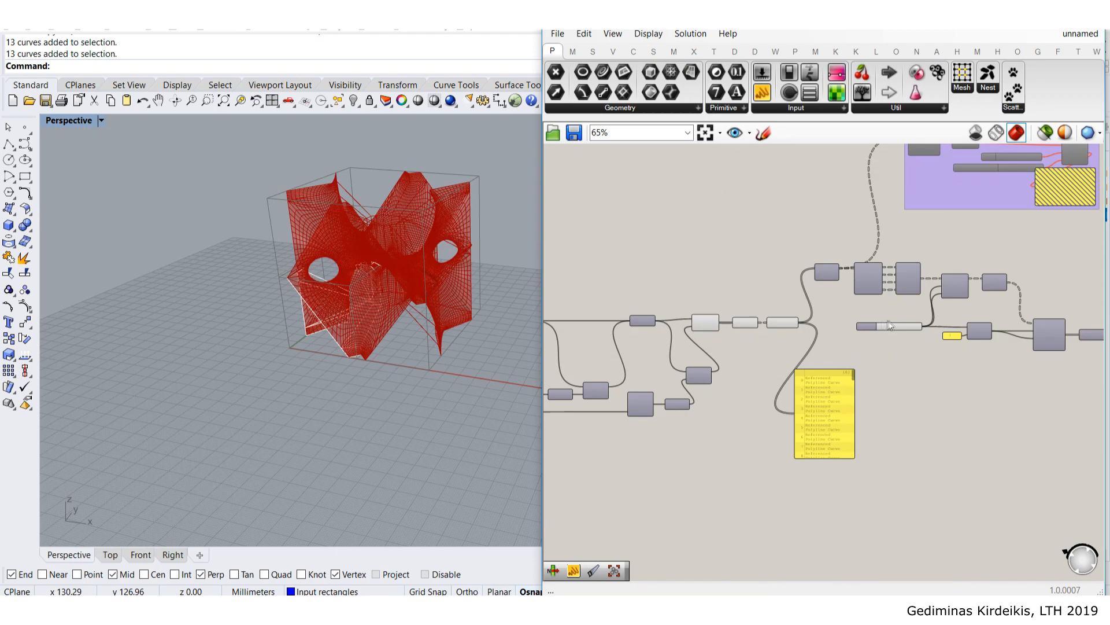
pyautogui.scroll(3, 891, 329)
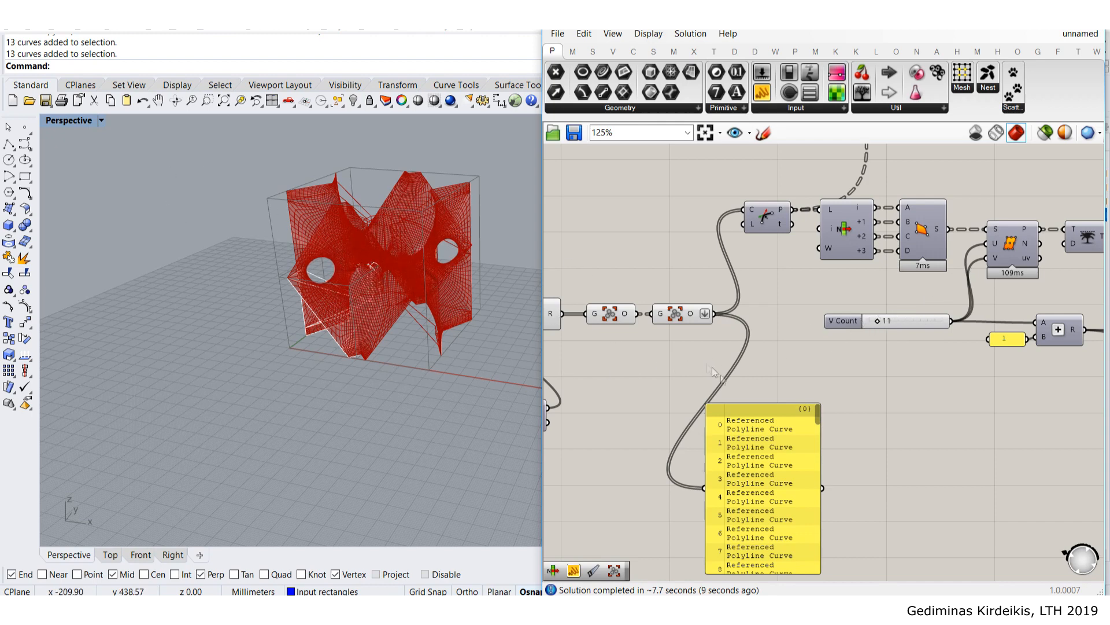
pyautogui.click(774, 468)
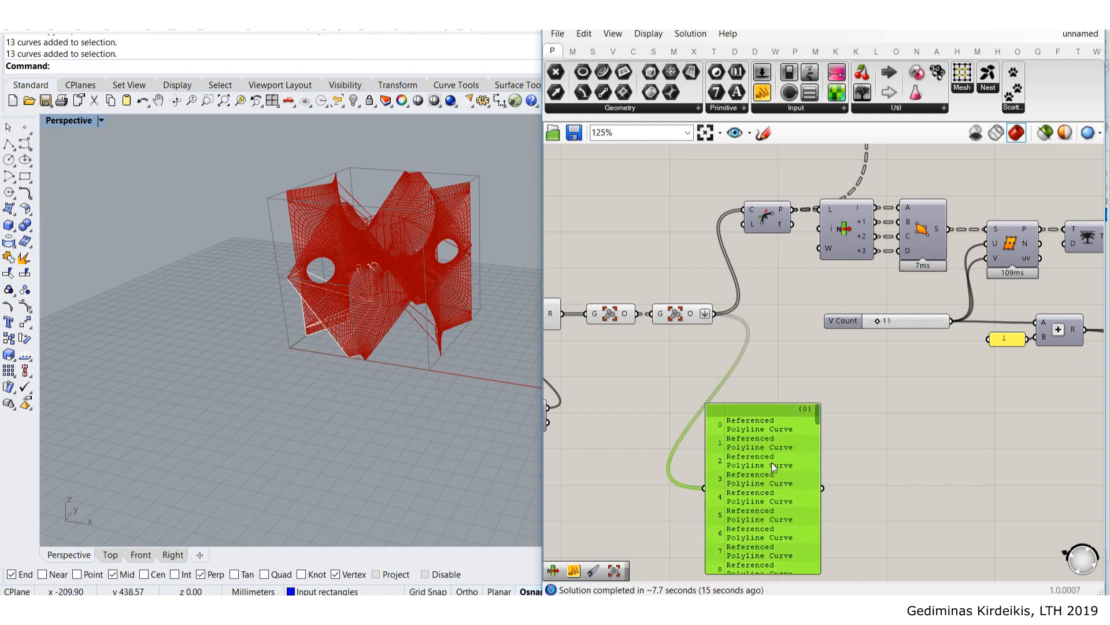
pyautogui.press('Delete')
# - Turn off preview for the selected intermediate components
pyautogui.scroll(-4, 769, 461)
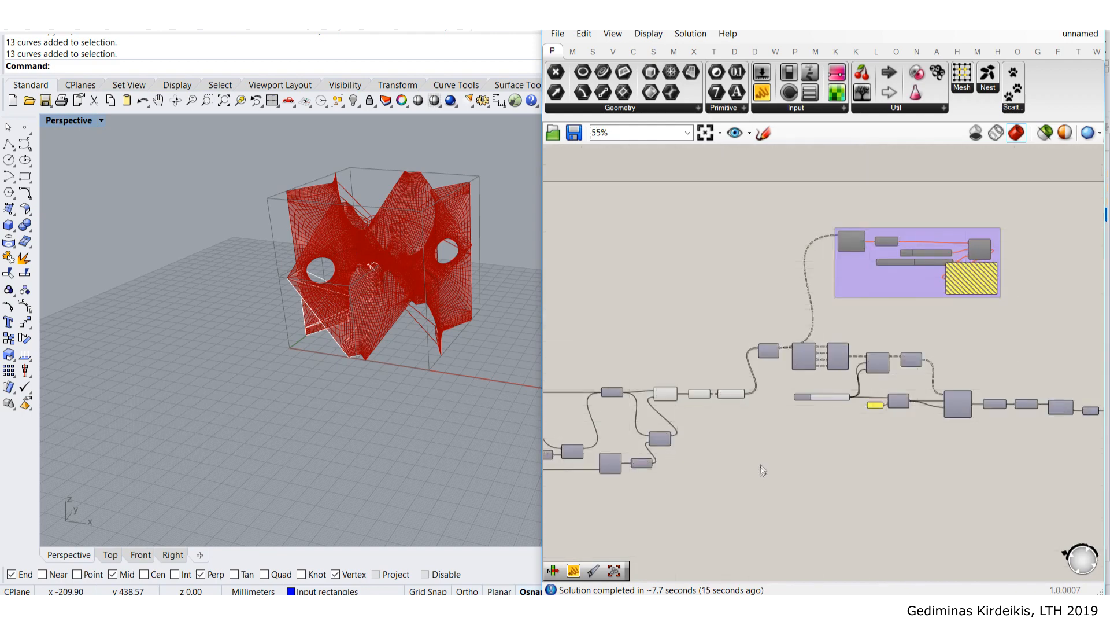
pyautogui.moveTo(633, 343); pyautogui.dragTo(723, 468)
pyautogui.press('space')
pyautogui.click(746, 344)
pyautogui.click(713, 315)
# - Pan across the definition and select the V Count slider
pyautogui.scroll(-3, 718, 332)
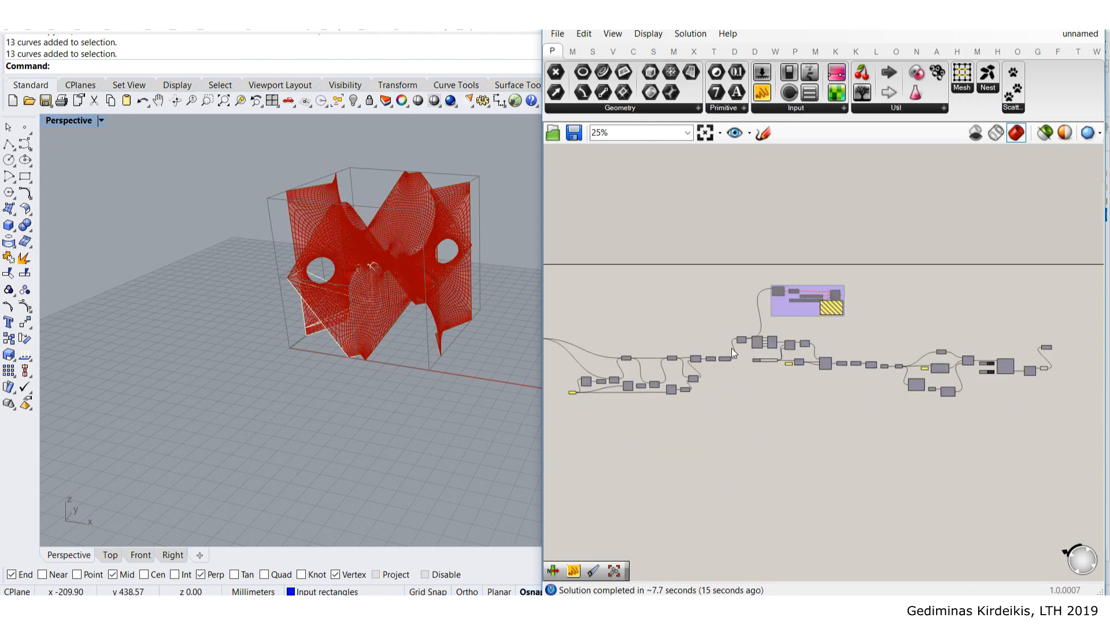
pyautogui.moveTo(663, 359); pyautogui.dragTo(749, 348, button='right')
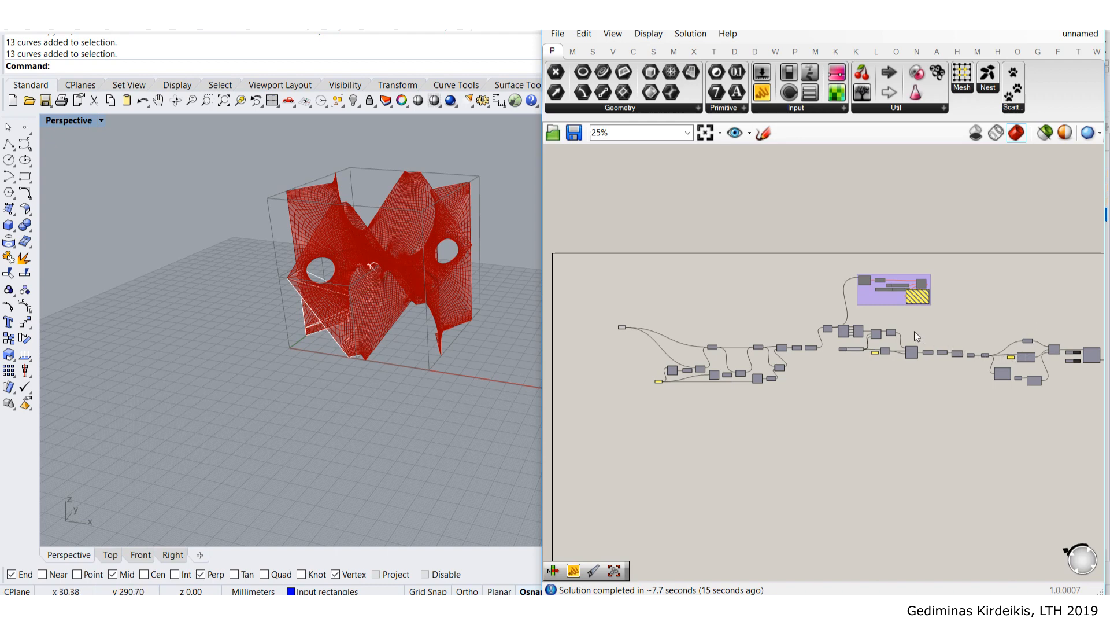
pyautogui.scroll(5, 721, 342)
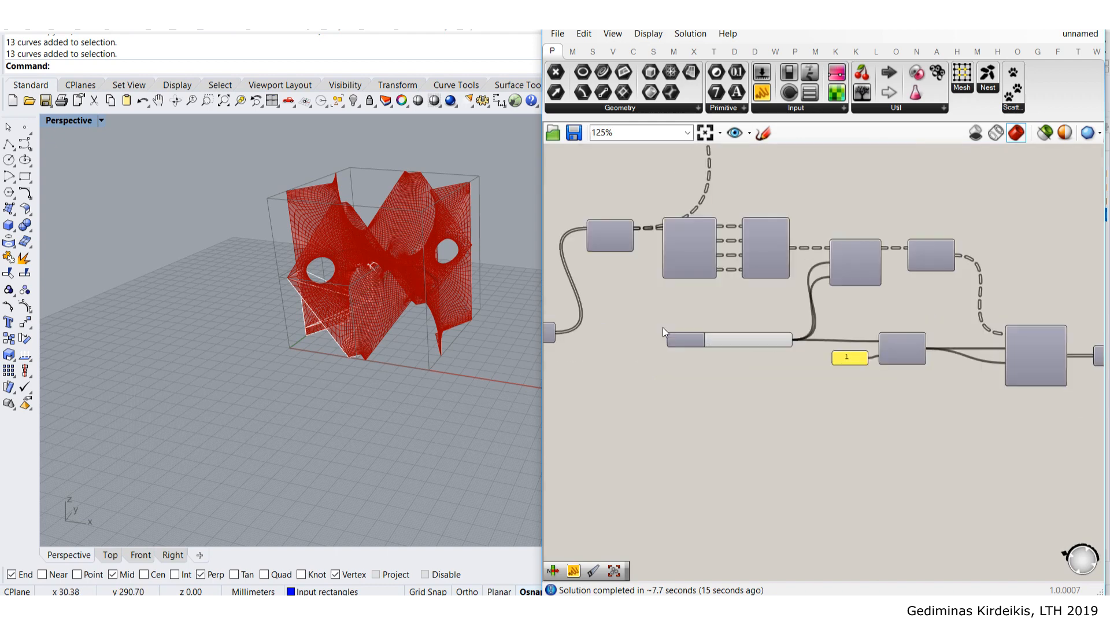
pyautogui.scroll(4, 723, 341)
pyautogui.click(789, 343)
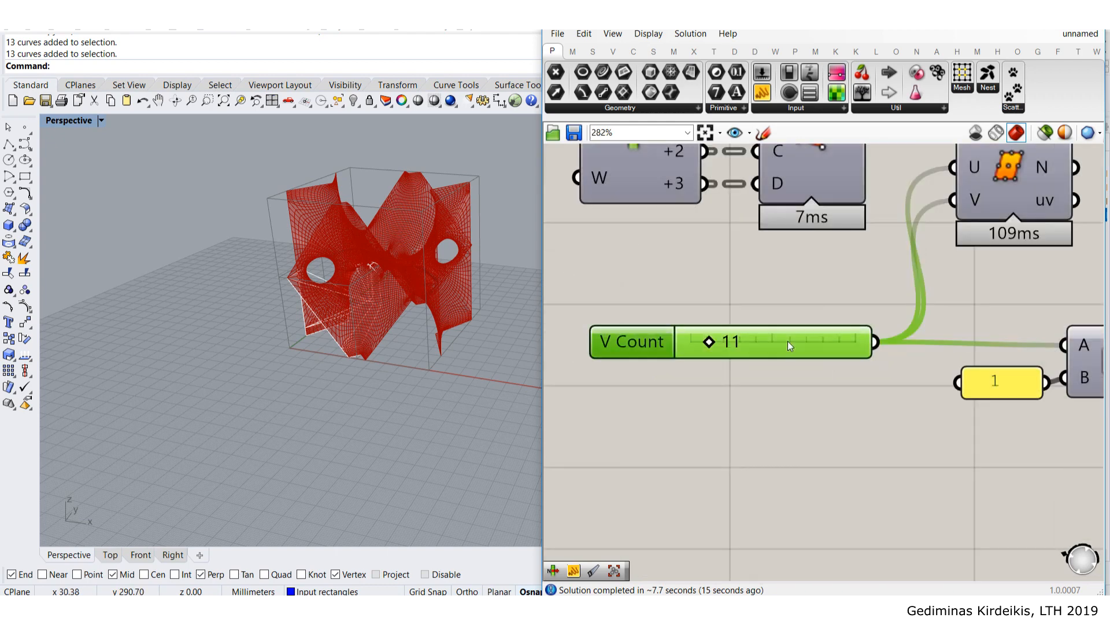
# - Set the V Count slider to 5
pyautogui.doubleClick(788, 341)
pyautogui.write('5')
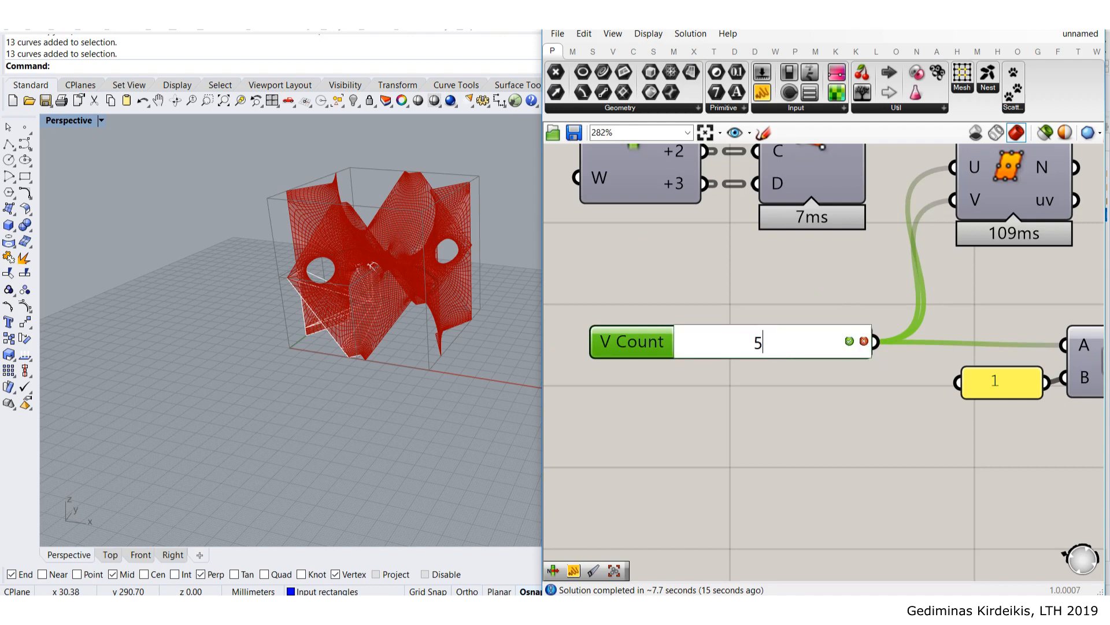
pyautogui.press('Return')
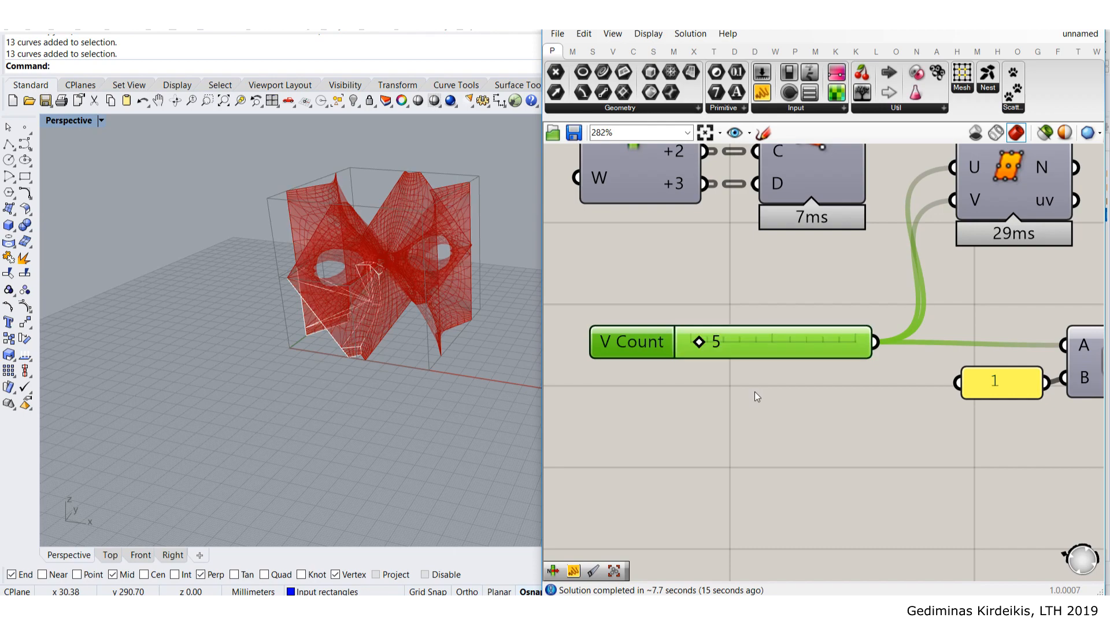
# - Orbit to a near top-down view and zoom the canvas to the Kangaroo solver
pyautogui.moveTo(438, 249); pyautogui.dragTo(400, 344, button='right')
pyautogui.scroll(4, 343, 253)
pyautogui.scroll(3, 362, 268)
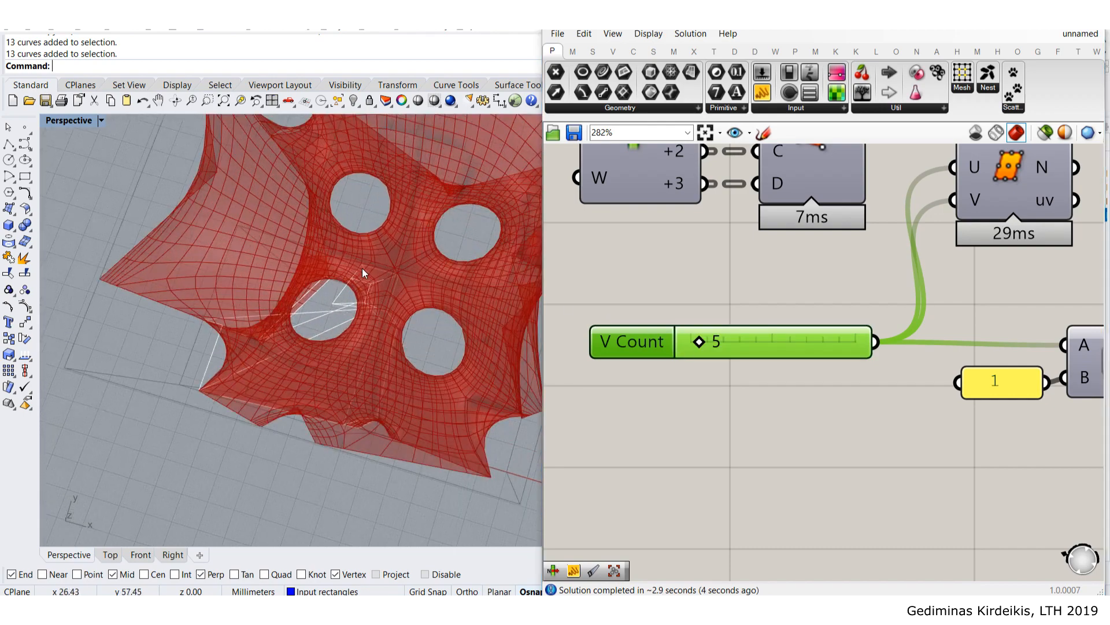
pyautogui.scroll(-3, 362, 268)
pyautogui.scroll(-10, 882, 306)
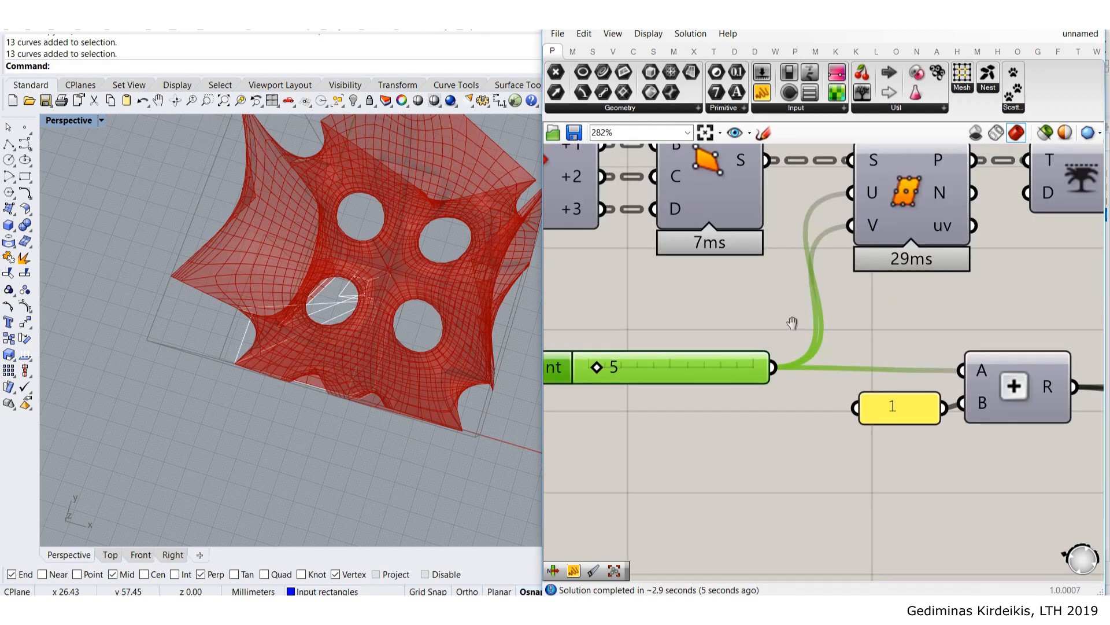
pyautogui.scroll(6, 751, 312)
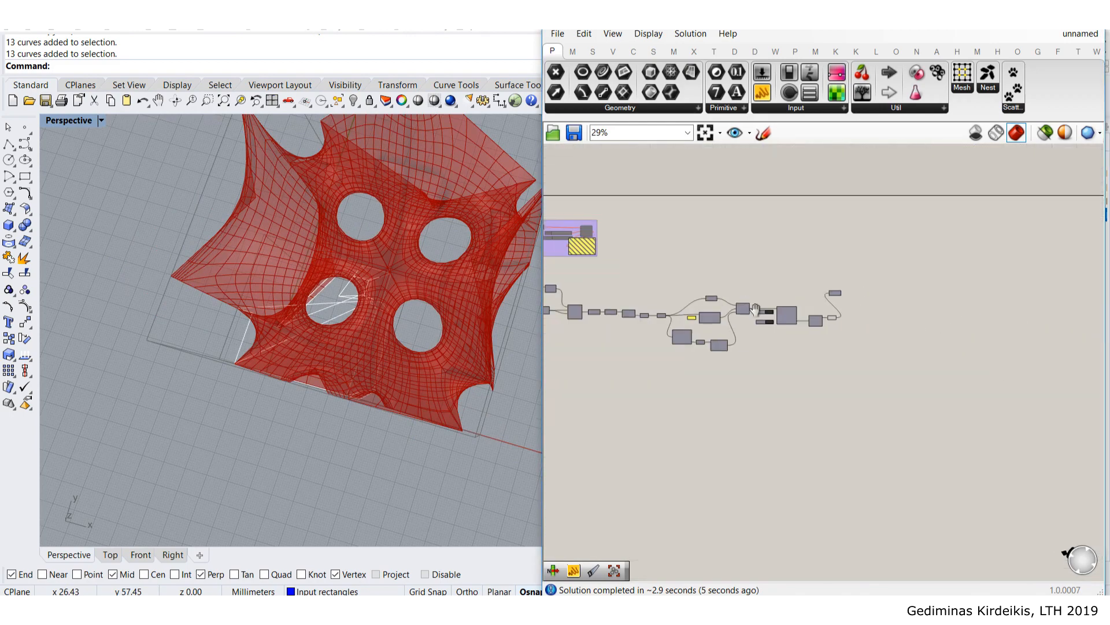
# - Reset the Kangaroo relaxation and orbit to a lower view of the mesh
pyautogui.click(790, 321)
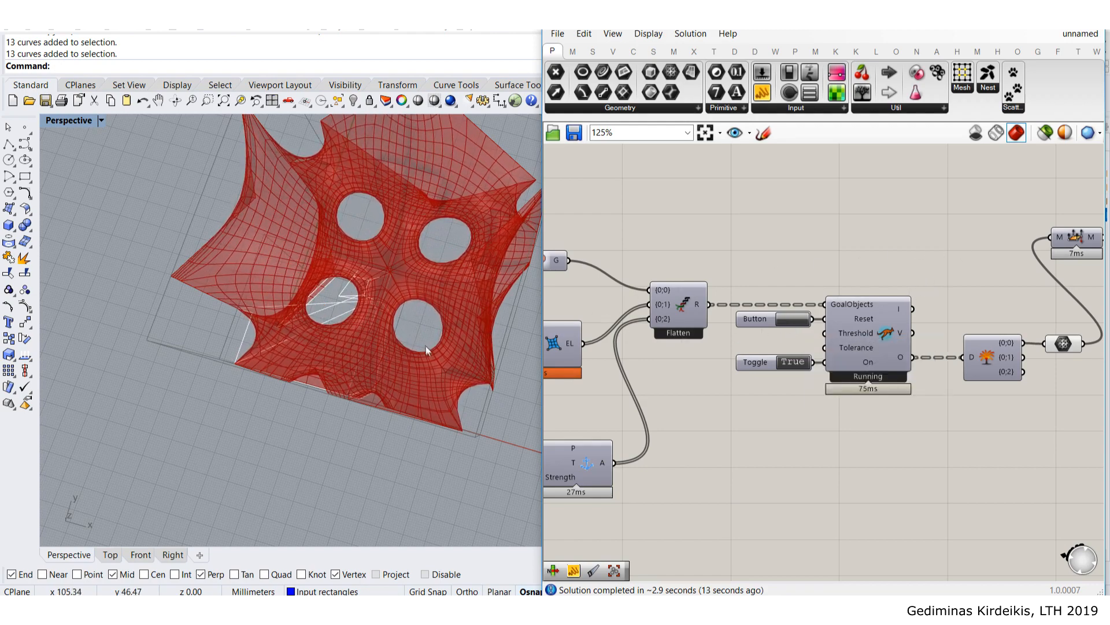
pyautogui.moveTo(422, 314); pyautogui.dragTo(413, 274, button='right')
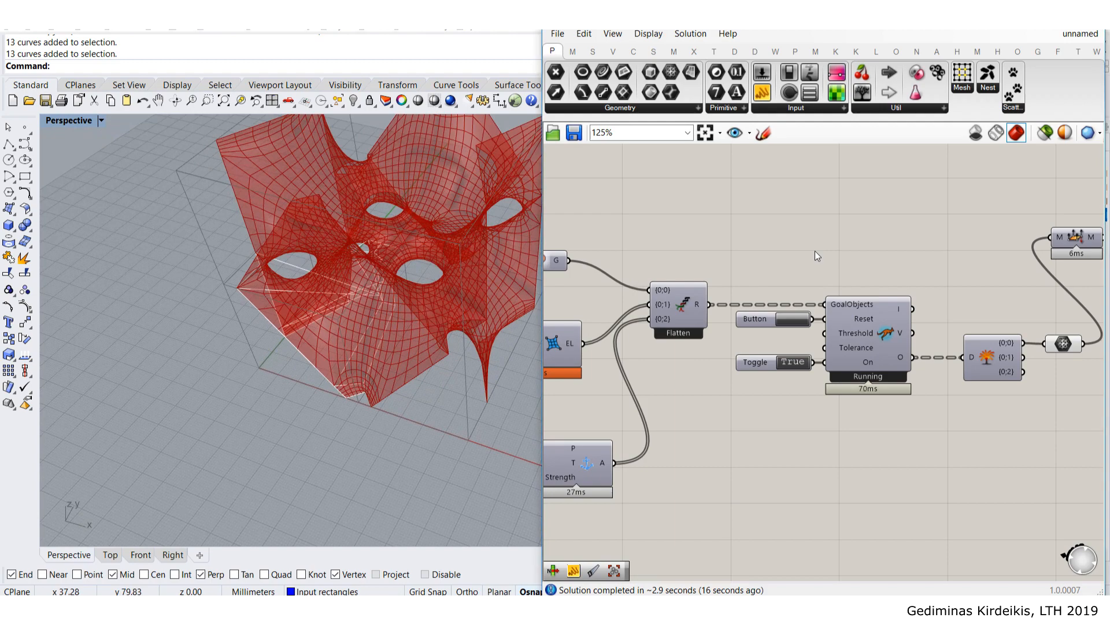
pyautogui.scroll(-10, 814, 251)
pyautogui.moveTo(625, 305); pyautogui.dragTo(765, 311, button='right')
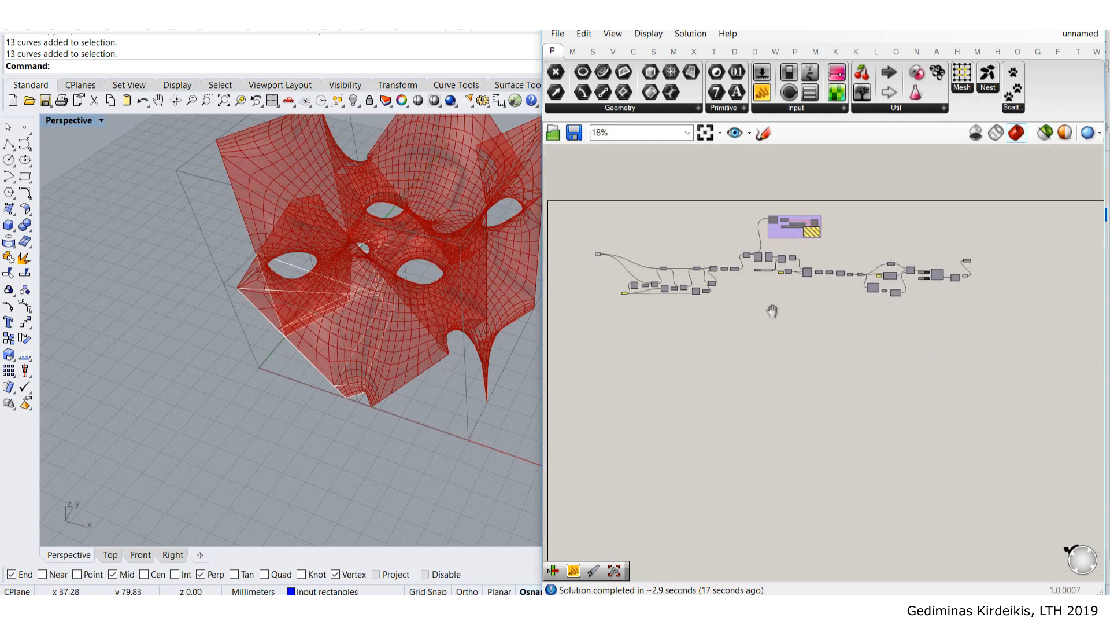
pyautogui.scroll(6, 659, 251)
# - Move the curve-mirroring components up into a tidier position
pyautogui.click(585, 269)
pyautogui.moveTo(590, 274); pyautogui.dragTo(598, 307)
pyautogui.scroll(3, 827, 269)
pyautogui.scroll(-4, 827, 268)
pyautogui.moveTo(1050, 381); pyautogui.dragTo(664, 237)
pyautogui.moveTo(804, 332); pyautogui.dragTo(800, 279)
pyautogui.scroll(2, 970, 195)
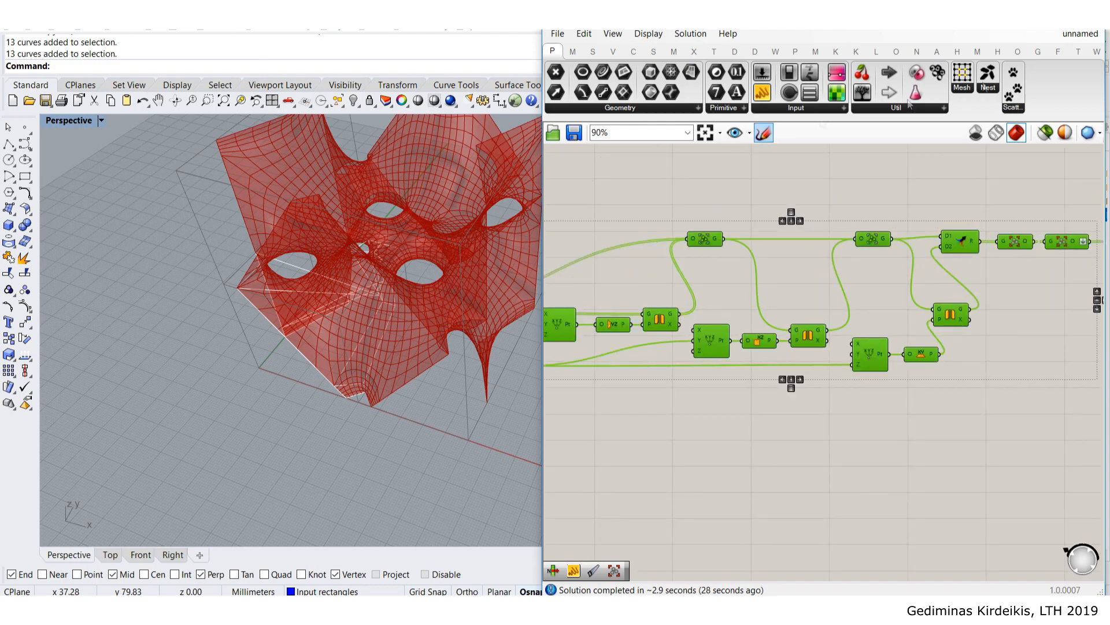
# - Maximize Grasshopper and group the curve-referencing and mirroring components
pyautogui.doubleClick(810, 21)
pyautogui.moveTo(555, 254); pyautogui.dragTo(932, 281, button='right')
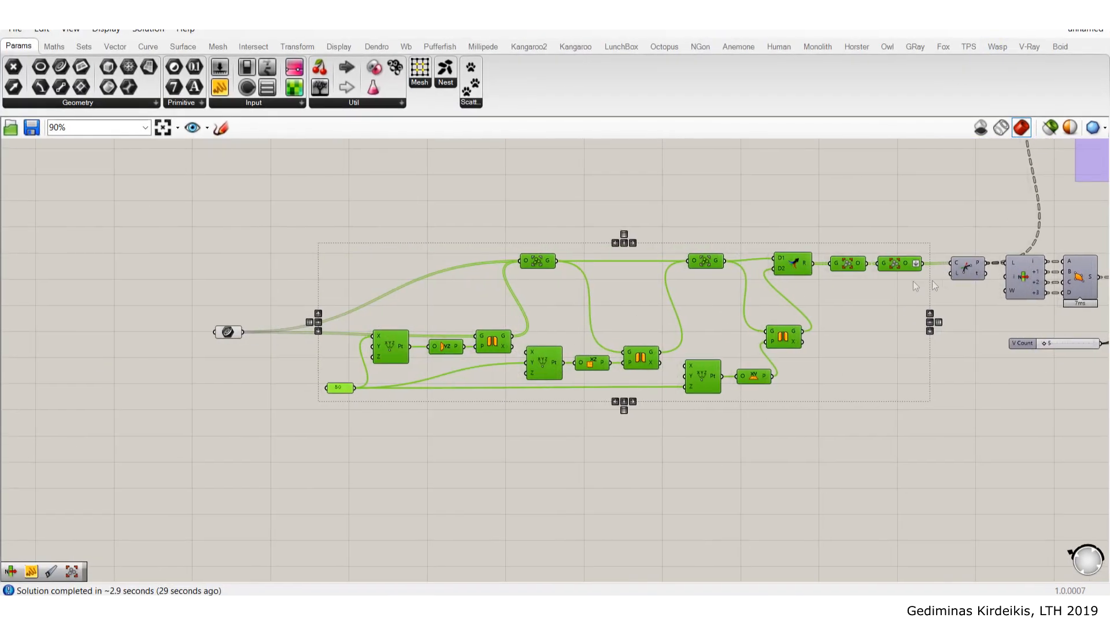
pyautogui.click(365, 288)
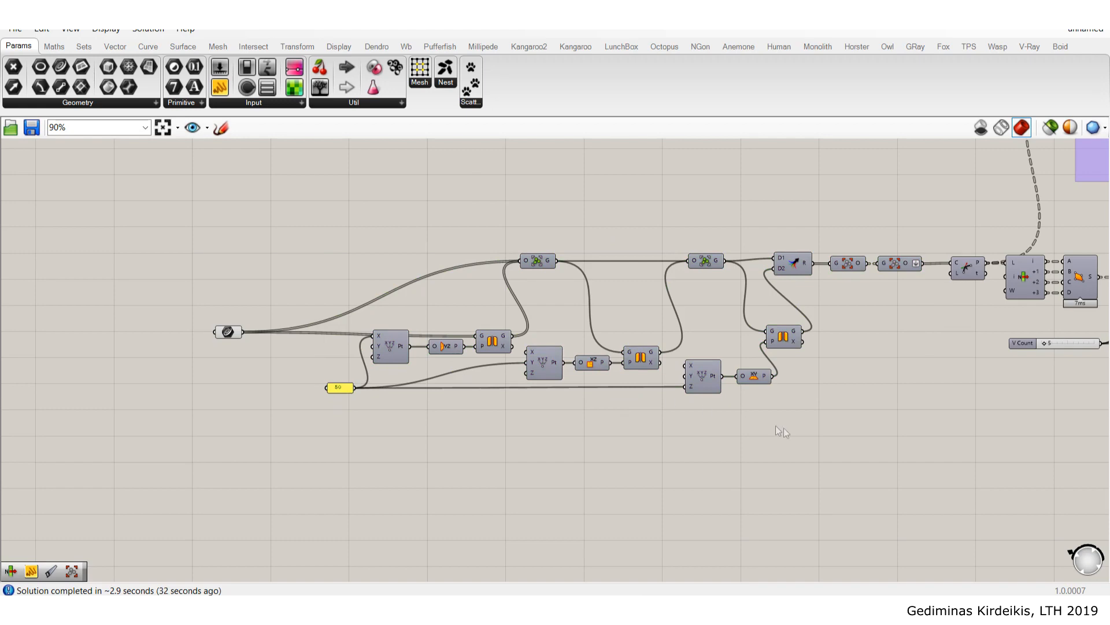
pyautogui.moveTo(909, 460); pyautogui.dragTo(176, 201)
pyautogui.moveTo(387, 343); pyautogui.dragTo(331, 346)
pyautogui.middleClick(331, 346)
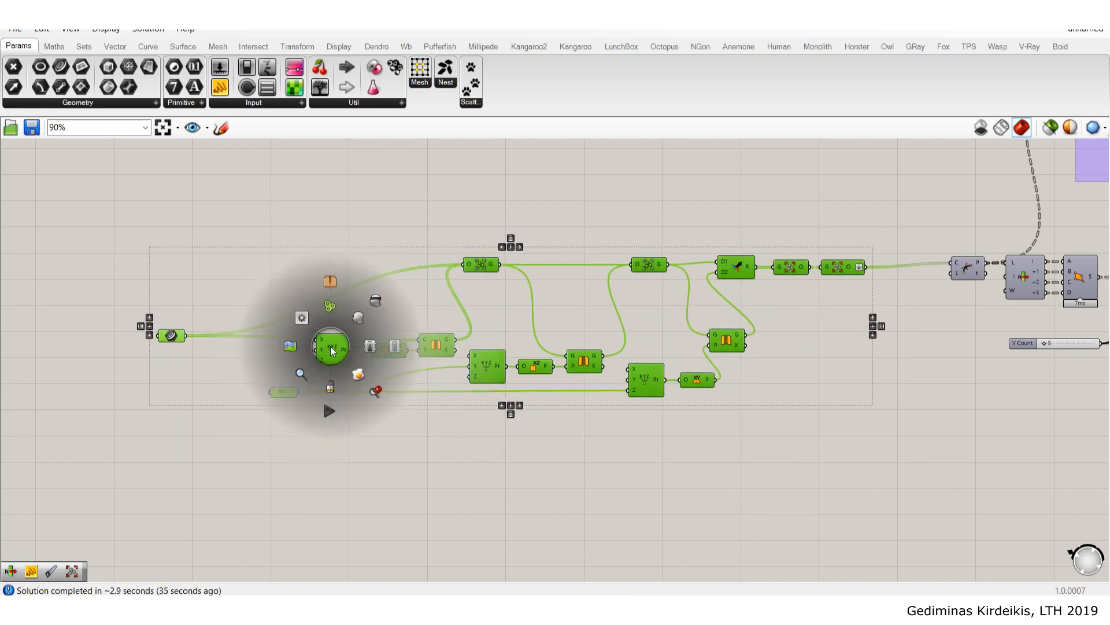
pyautogui.click(330, 307)
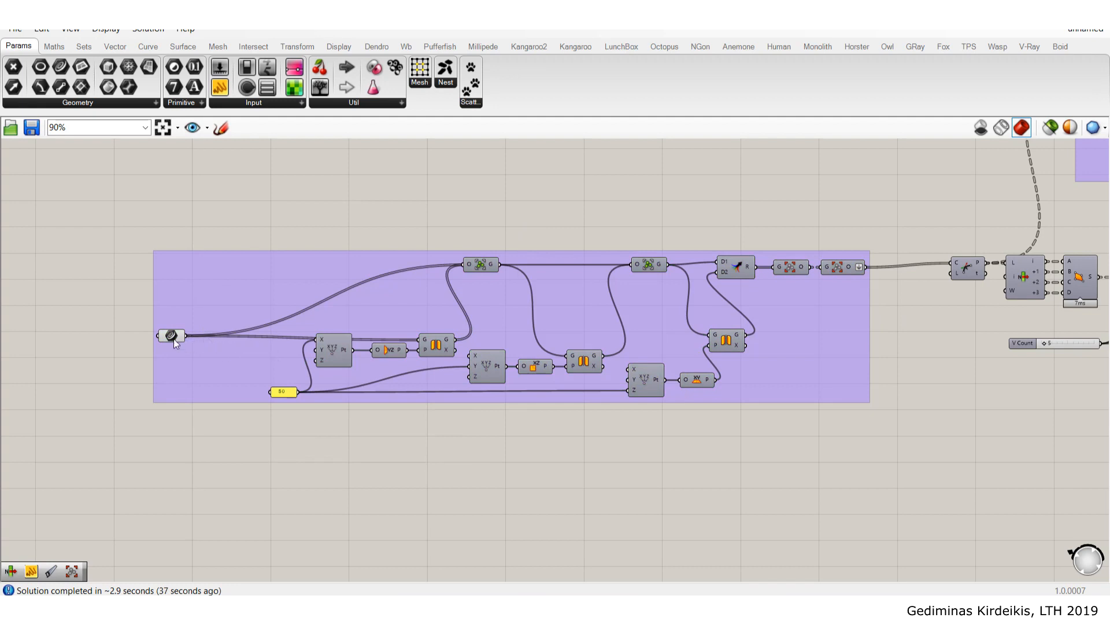
# - Rearrange the curve input, slider, XYZ point, mirror and merge components into a neat row
pyautogui.moveTo(172, 336); pyautogui.dragTo(327, 274)
pyautogui.scroll(4, 295, 386)
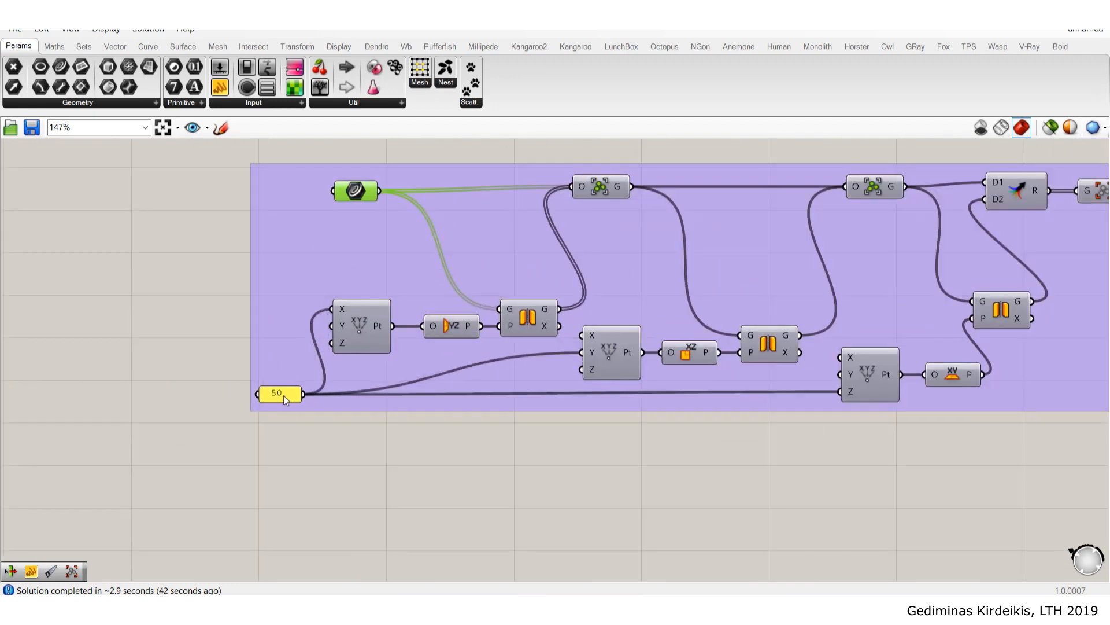
pyautogui.click(312, 391)
pyautogui.click(369, 339)
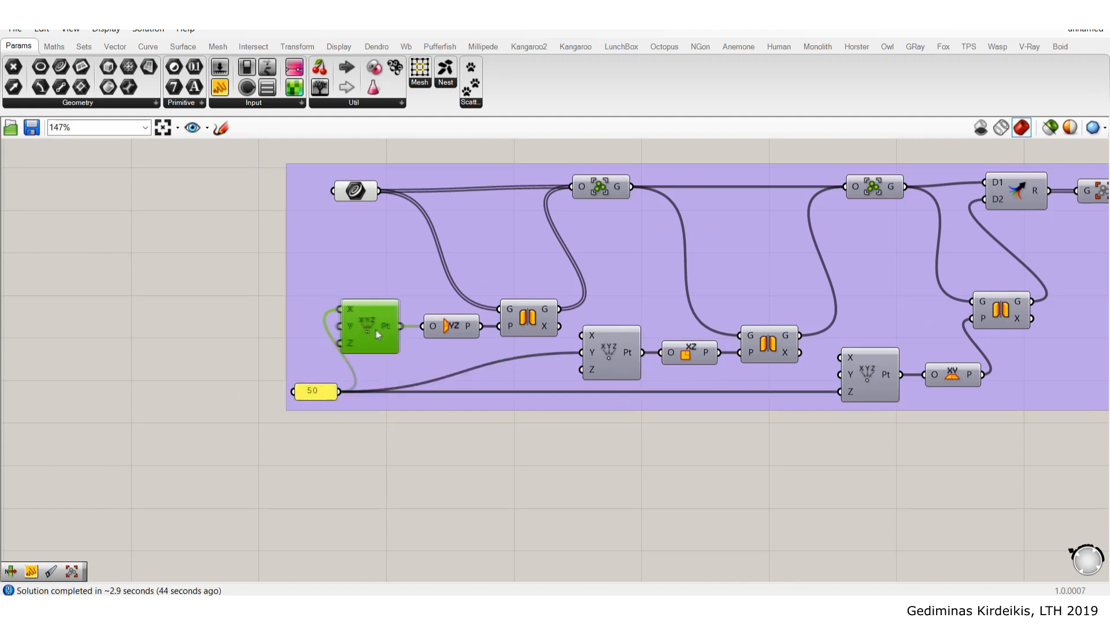
pyautogui.moveTo(692, 288); pyautogui.dragTo(650, 314, button='right')
pyautogui.keyDown('shift'); pyautogui.click(577, 224); pyautogui.keyUp('shift')
pyautogui.moveTo(576, 225); pyautogui.dragTo(582, 229)
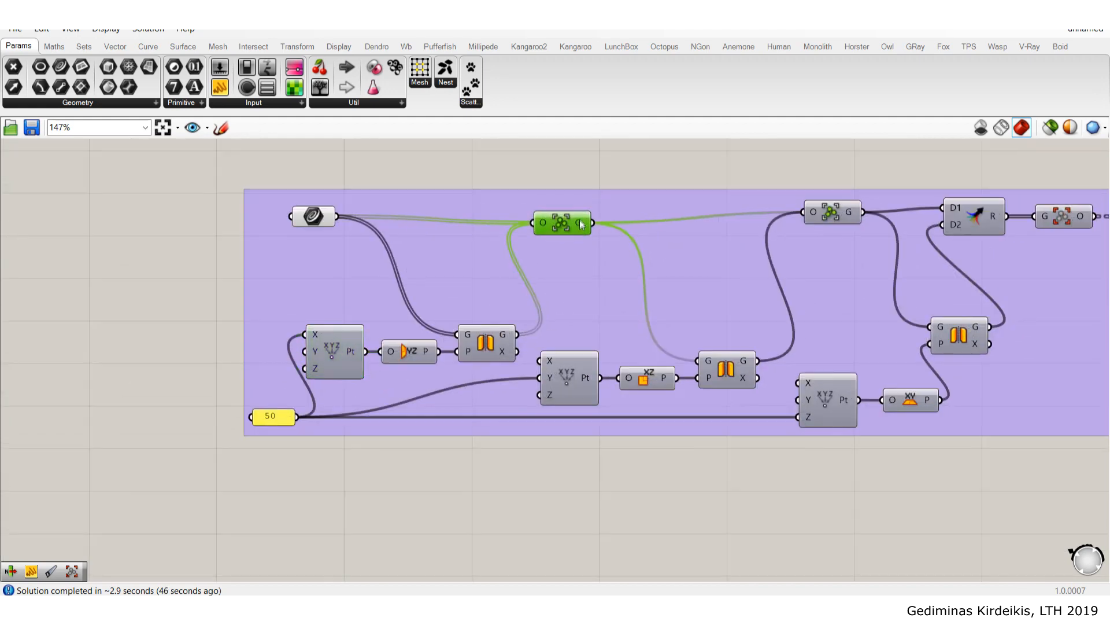
pyautogui.moveTo(843, 213)
pyautogui.mouseDown()
pyautogui.moveTo(842, 230)
pyautogui.moveTo(838, 218)
pyautogui.mouseUp()
pyautogui.moveTo(905, 214); pyautogui.dragTo(742, 219, button='right')
pyautogui.moveTo(803, 218); pyautogui.dragTo(827, 226)
pyautogui.moveTo(898, 216); pyautogui.dragTo(983, 218)
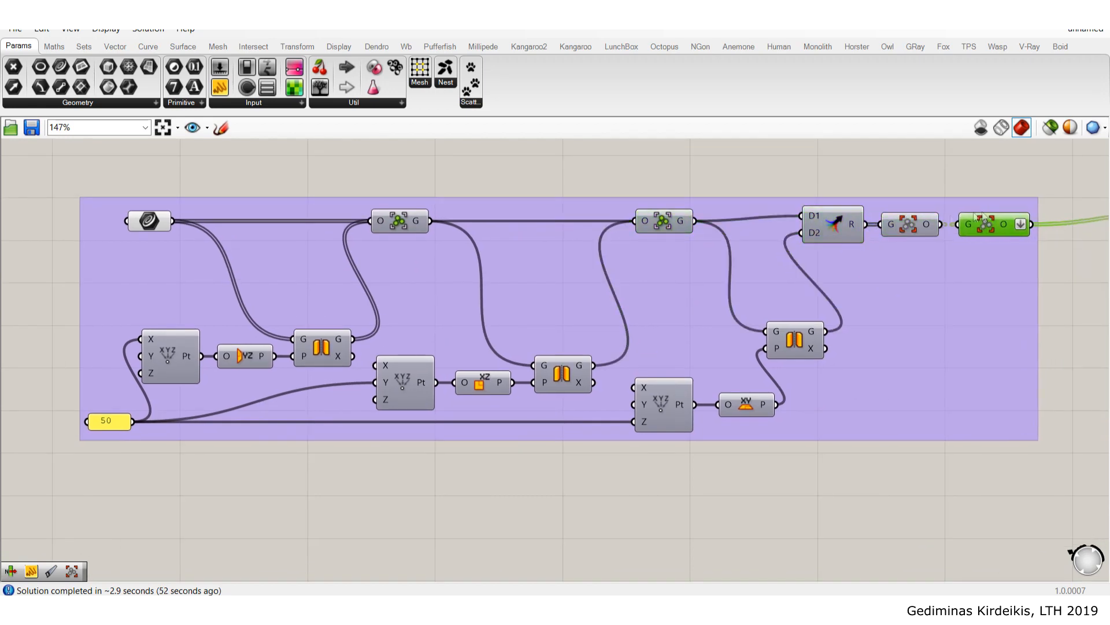
pyautogui.moveTo(541, 203); pyautogui.dragTo(587, 255, button='right')
# - Name the group 'Reference curves and mirror them 3 times' and nudge it into place
pyautogui.rightClick(587, 255)
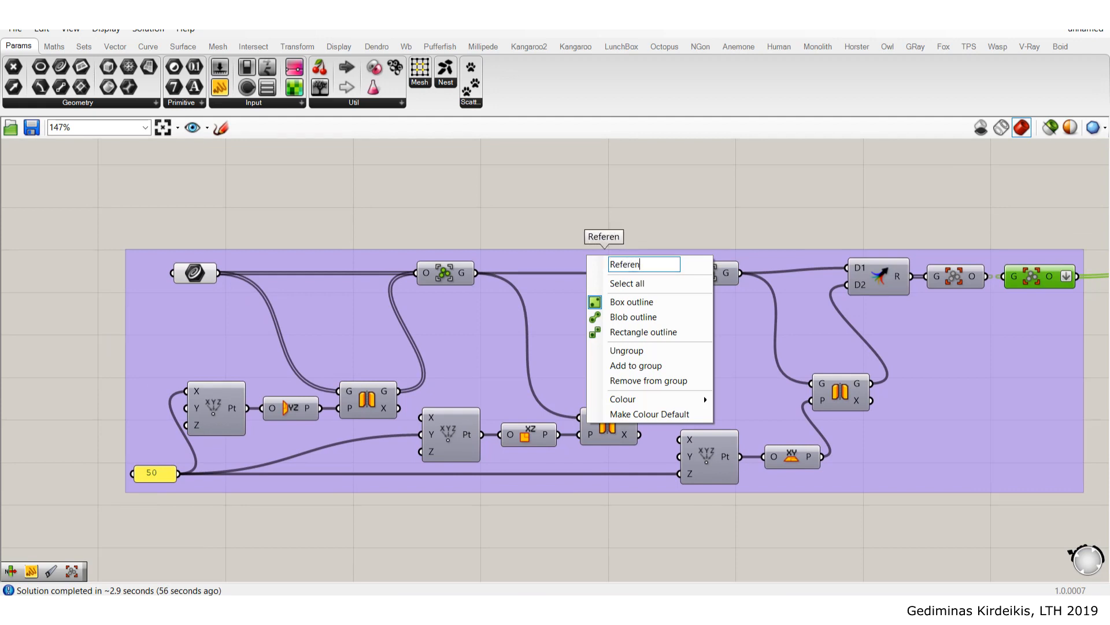
pyautogui.write('Reference curves and')
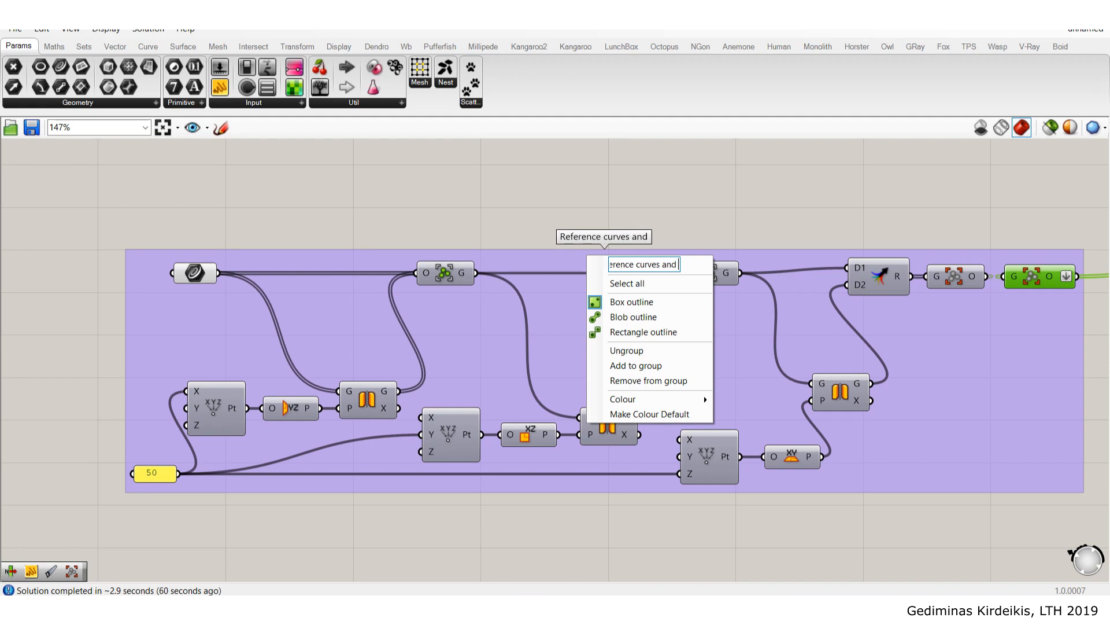
pyautogui.write(' mirror t')
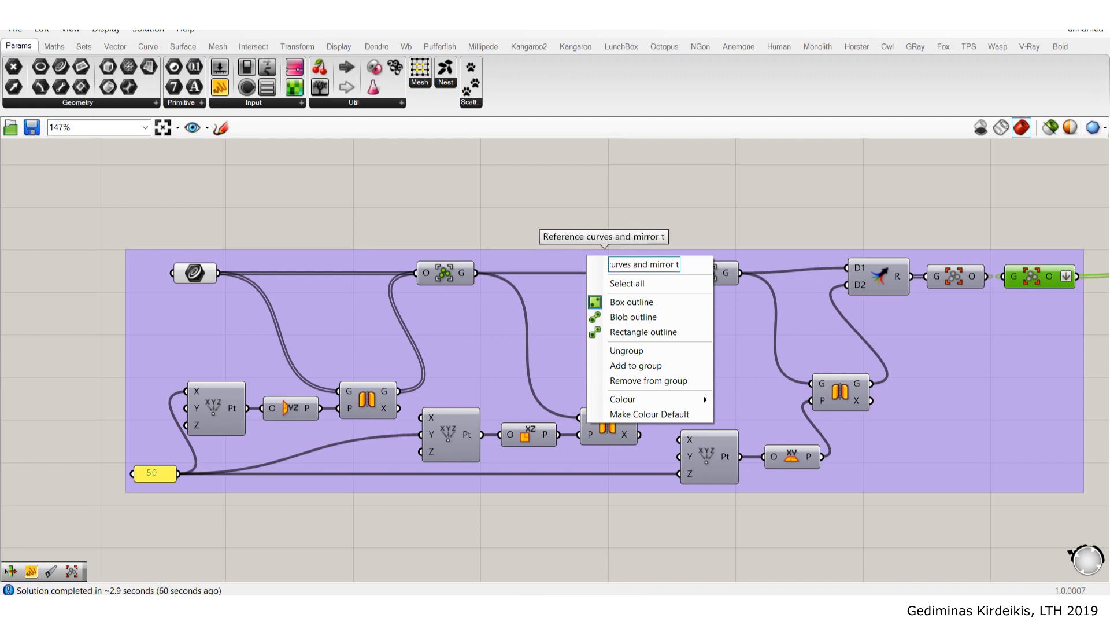
pyautogui.write('hem 3 times')
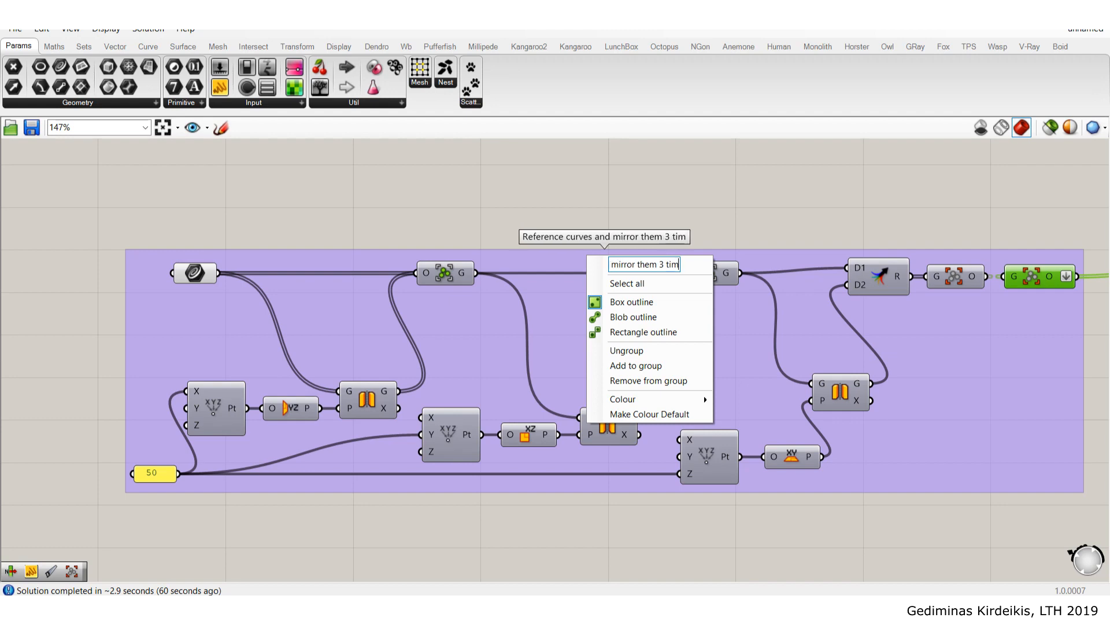
pyautogui.click(685, 201)
pyautogui.scroll(-4, 685, 202)
pyautogui.moveTo(709, 240); pyautogui.dragTo(546, 292, button='right')
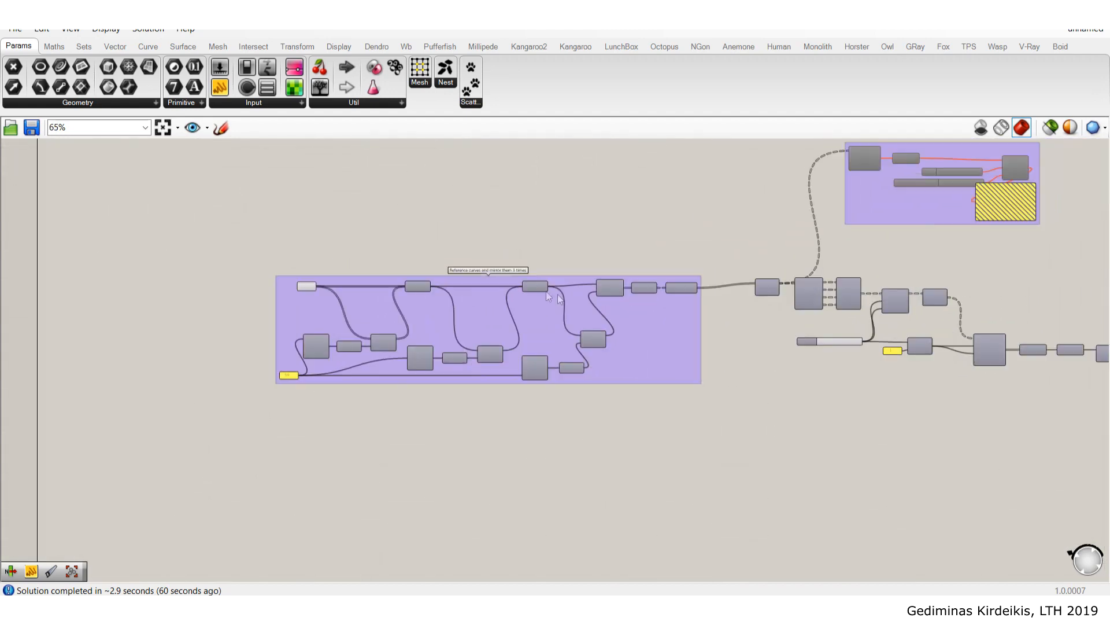
pyautogui.moveTo(687, 298); pyautogui.dragTo(578, 298, button='right')
pyautogui.moveTo(539, 324); pyautogui.dragTo(557, 317)
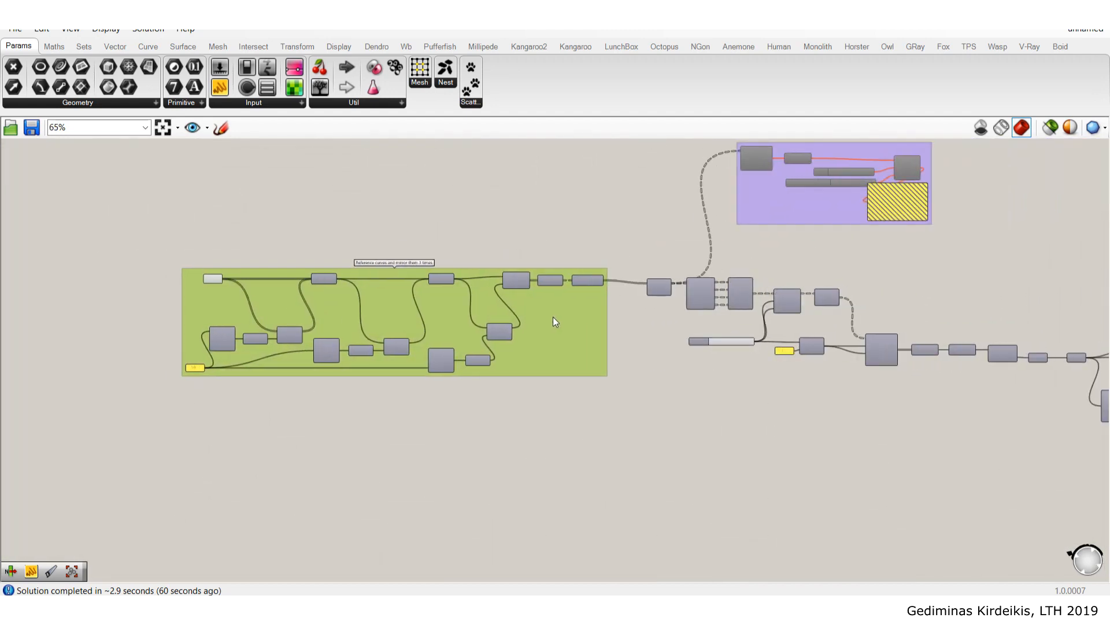
# - Window-select the mesh-building components and bring up the grouping menu
pyautogui.scroll(3, 828, 265)
pyautogui.moveTo(876, 352); pyautogui.dragTo(737, 291, button='right')
pyautogui.scroll(-1, 984, 370)
pyautogui.moveTo(1022, 413); pyautogui.dragTo(494, 227)
pyautogui.middleClick(495, 228)
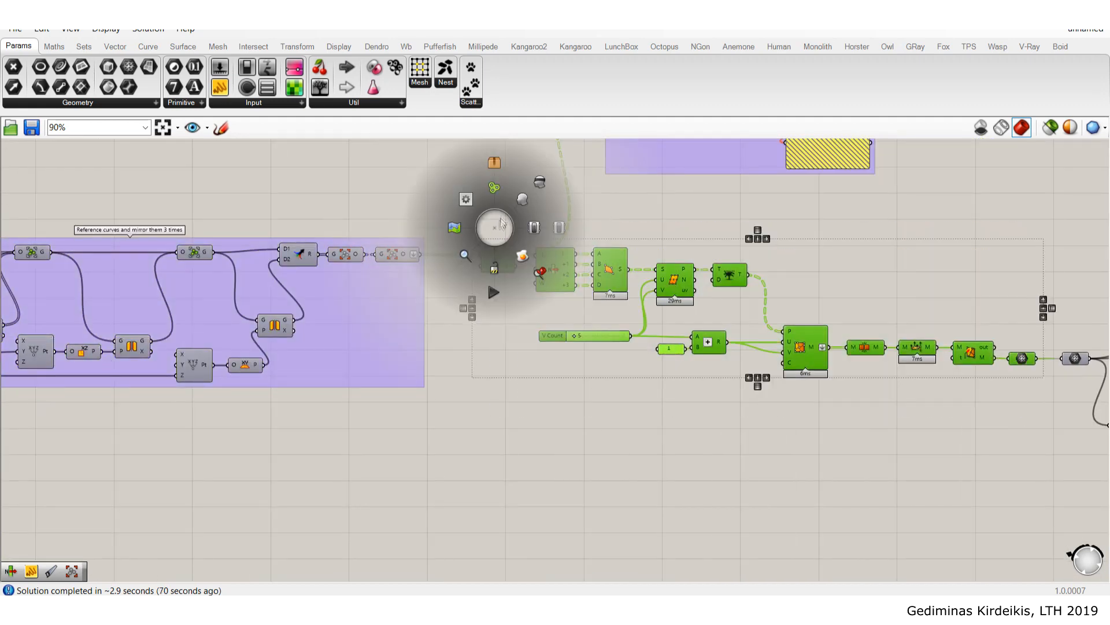
# - Group the mesh-building components as 'Build mesh from rectangular curves'
pyautogui.click(491, 190)
pyautogui.rightClick(770, 277)
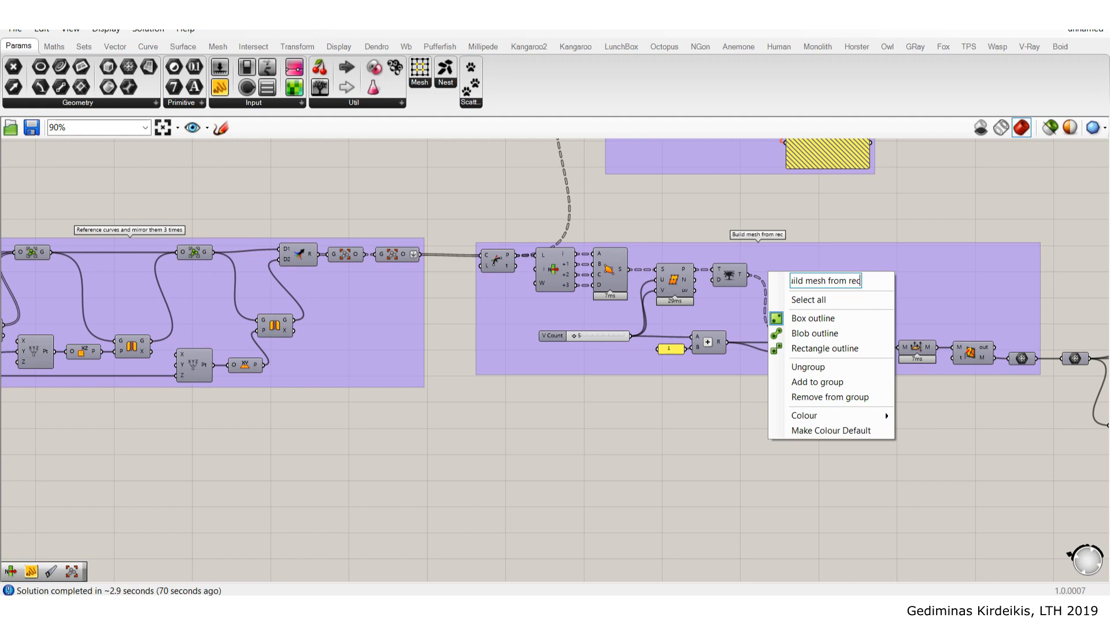
pyautogui.write('Build mesh from rectangular curves')
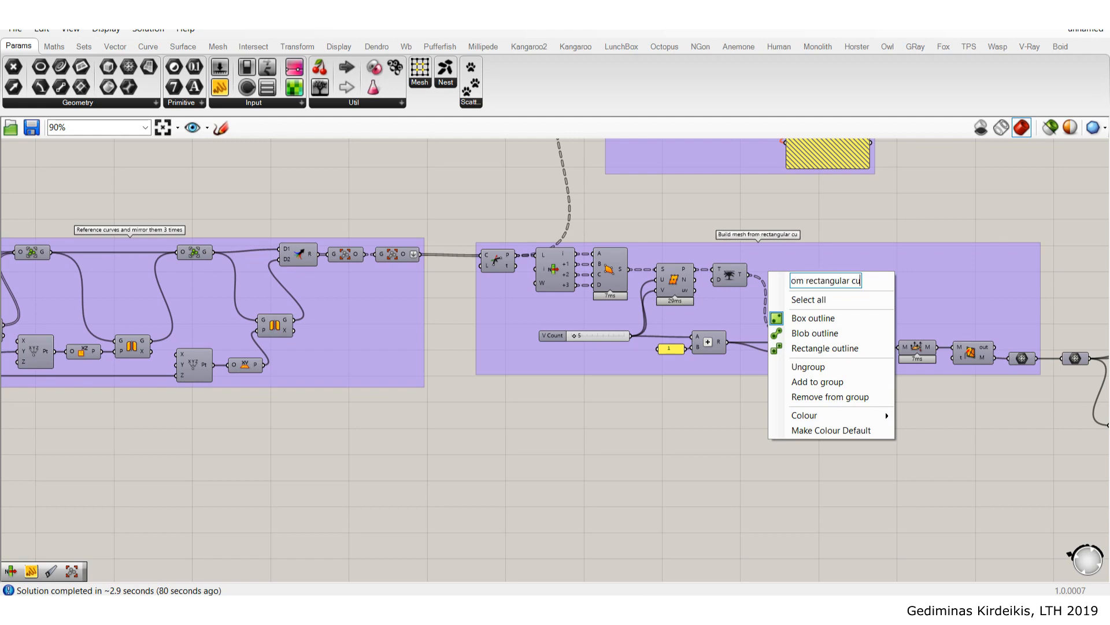
pyautogui.click(949, 202)
# - Group the Kangaroo relaxation components and name the group 'Relax mesh'
pyautogui.scroll(-4, 953, 203)
pyautogui.moveTo(957, 313); pyautogui.dragTo(583, 285, button='right')
pyautogui.scroll(3, 827, 290)
pyautogui.moveTo(999, 413); pyautogui.dragTo(530, 220)
pyautogui.middleClick(749, 210)
pyautogui.click(748, 171)
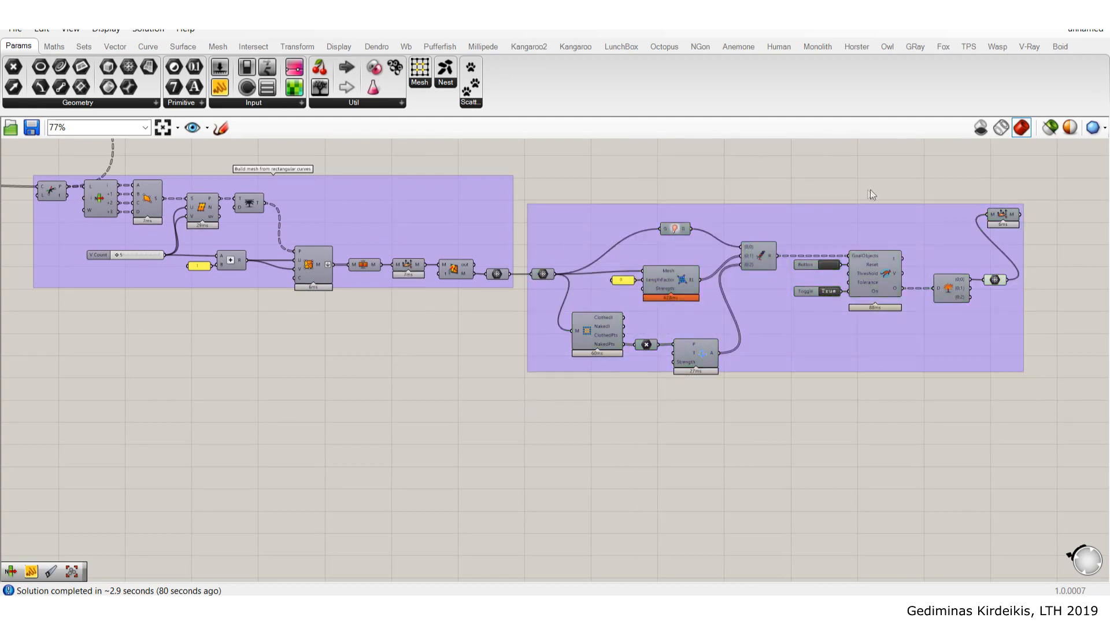
pyautogui.moveTo(821, 220); pyautogui.dragTo(781, 267, button='right')
pyautogui.rightClick(782, 267)
pyautogui.click(820, 266)
pyautogui.rightClick(815, 270)
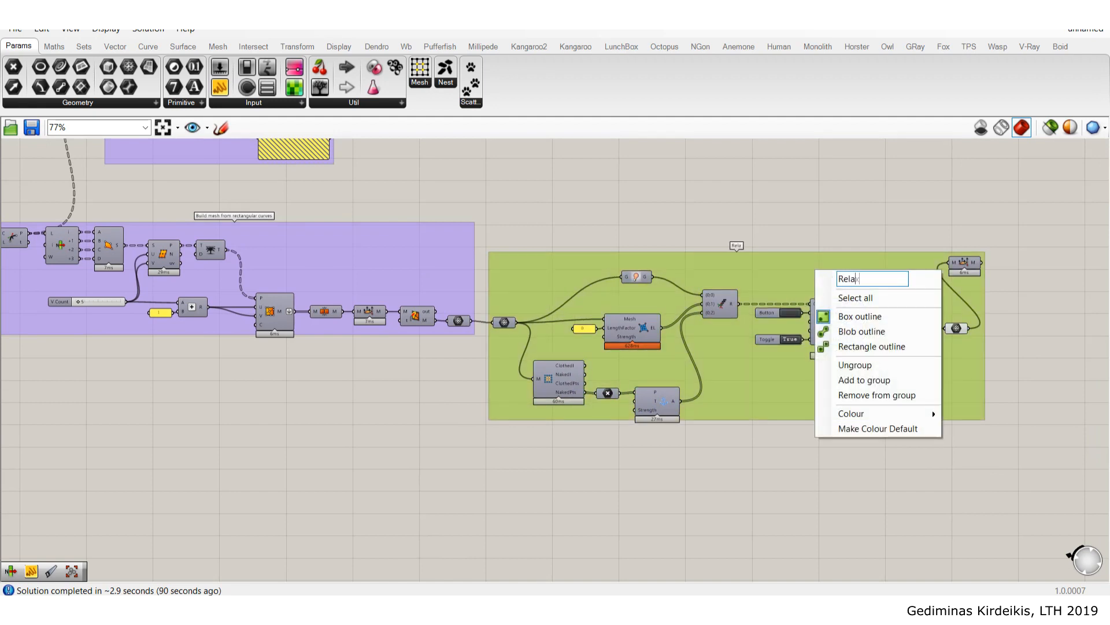
pyautogui.click(861, 233)
# - Align the final mesh component, hide the preceding component's preview, and show the output mesh preview
pyautogui.scroll(2, 981, 284)
pyautogui.moveTo(965, 260); pyautogui.dragTo(1011, 353)
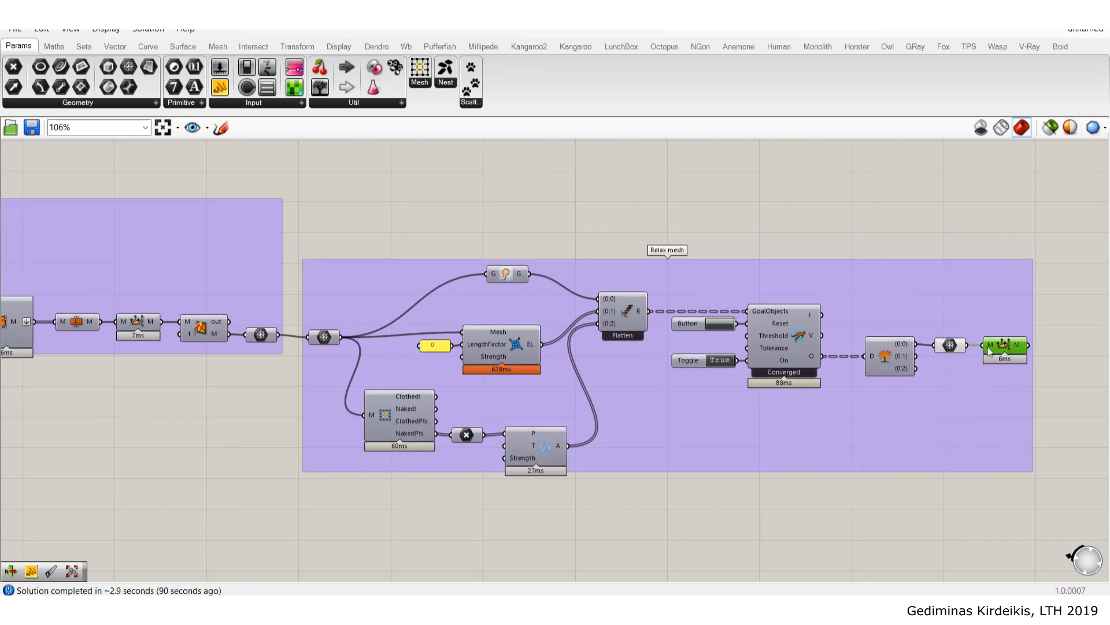
pyautogui.click(951, 345)
pyautogui.middleClick(954, 347)
pyautogui.click(992, 299)
pyautogui.click(1003, 344)
pyautogui.middleClick(1002, 344)
pyautogui.click(1028, 316)
pyautogui.click(997, 206)
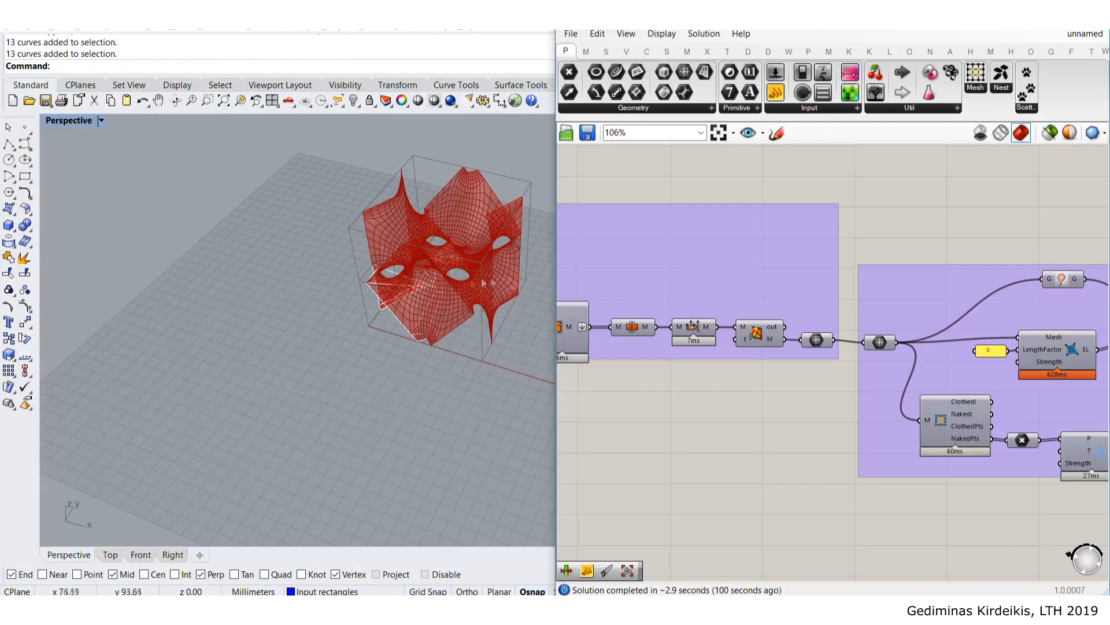
# - Orbit the Perspective view around the red relaxed mesh from several angles, zooming out the canvas
pyautogui.scroll(4, 484, 283)
pyautogui.keyDown('shift'); pyautogui.moveTo(485, 283); pyautogui.dragTo(381, 308, button='right'); pyautogui.keyUp('shift')
pyautogui.scroll(-4, 775, 309)
pyautogui.moveTo(804, 370); pyautogui.dragTo(778, 337, button='right')
pyautogui.scroll(-2, 839, 362)
pyautogui.moveTo(491, 300); pyautogui.dragTo(379, 292, button='right')
pyautogui.scroll(3, 217, 354)
pyautogui.scroll(3, 217, 354)
pyautogui.moveTo(217, 354); pyautogui.dragTo(311, 290, button='right')
pyautogui.scroll(-6, 305, 310)
pyautogui.moveTo(413, 433); pyautogui.dragTo(289, 241, button='right')
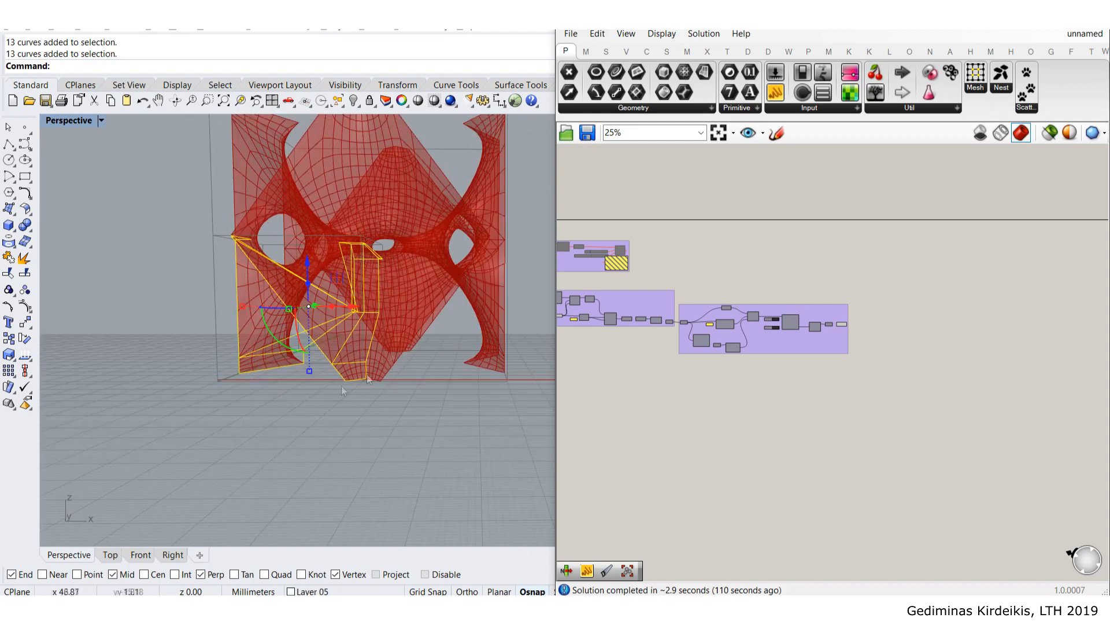
# - Orbit around the model, briefly selecting and then clearing the reference curves and points
pyautogui.moveTo(382, 347); pyautogui.dragTo(324, 417, button='right')
pyautogui.scroll(4, 238, 453)
pyautogui.click(238, 453)
pyautogui.click(279, 355)
pyautogui.moveTo(279, 355); pyautogui.dragTo(207, 188, button='right')
pyautogui.moveTo(216, 206); pyautogui.dragTo(481, 463)
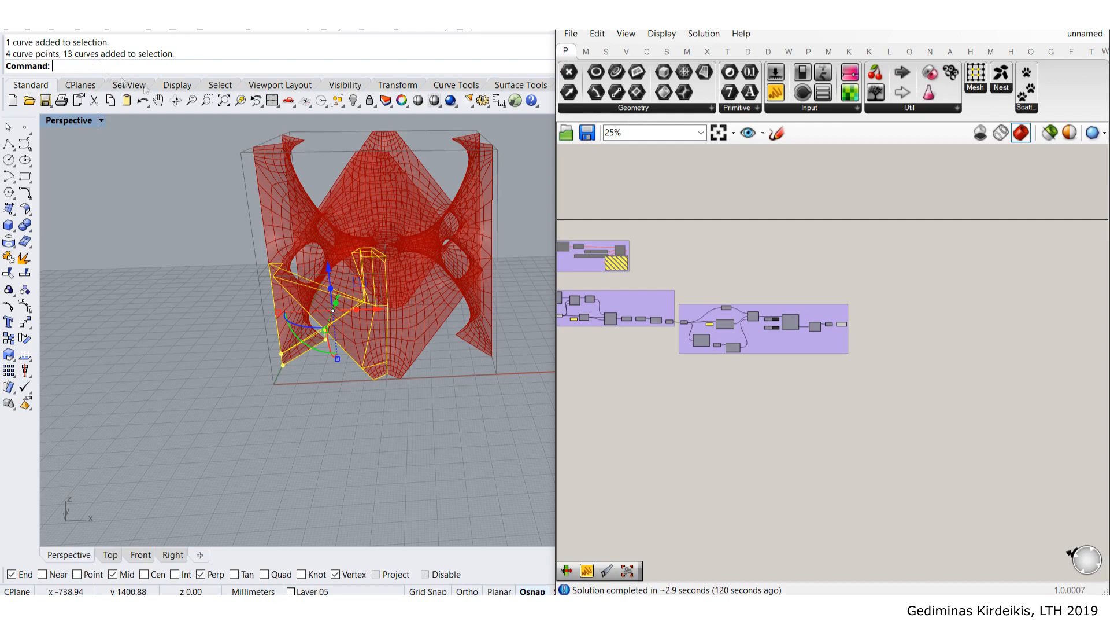
pyautogui.click(198, 273)
# - Orbit lower and then higher to inspect the relaxed red mesh
pyautogui.moveTo(330, 310); pyautogui.dragTo(360, 236, button='right')
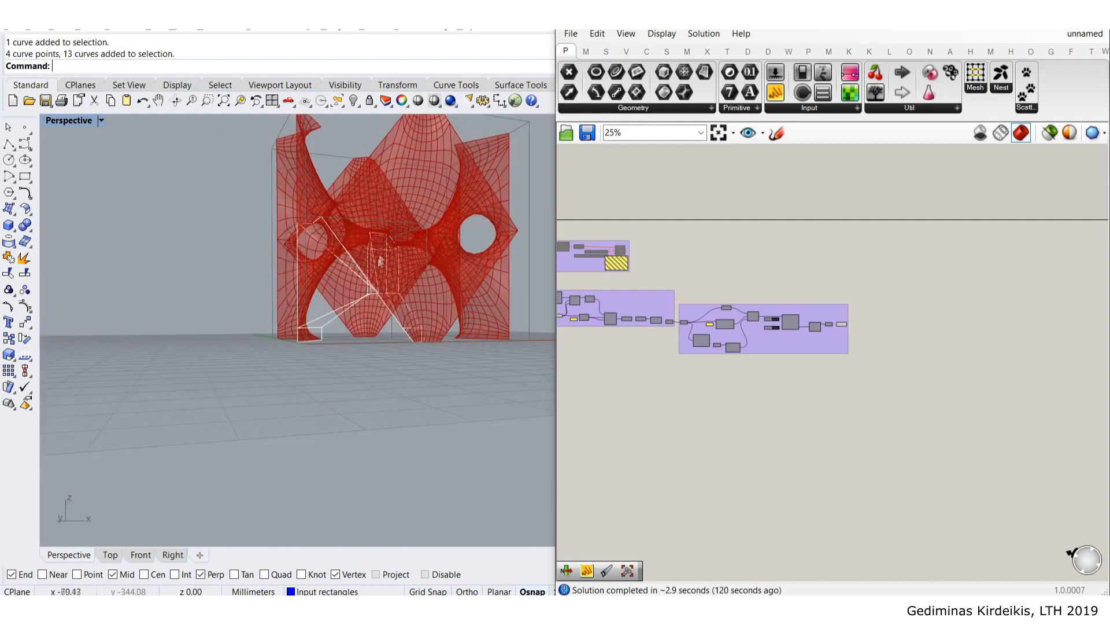
pyautogui.scroll(4, 360, 236)
pyautogui.scroll(-4, 401, 297)
pyautogui.moveTo(401, 297); pyautogui.dragTo(176, 230, button='right')
pyautogui.scroll(5, 404, 238)
pyautogui.scroll(-4, 359, 284)
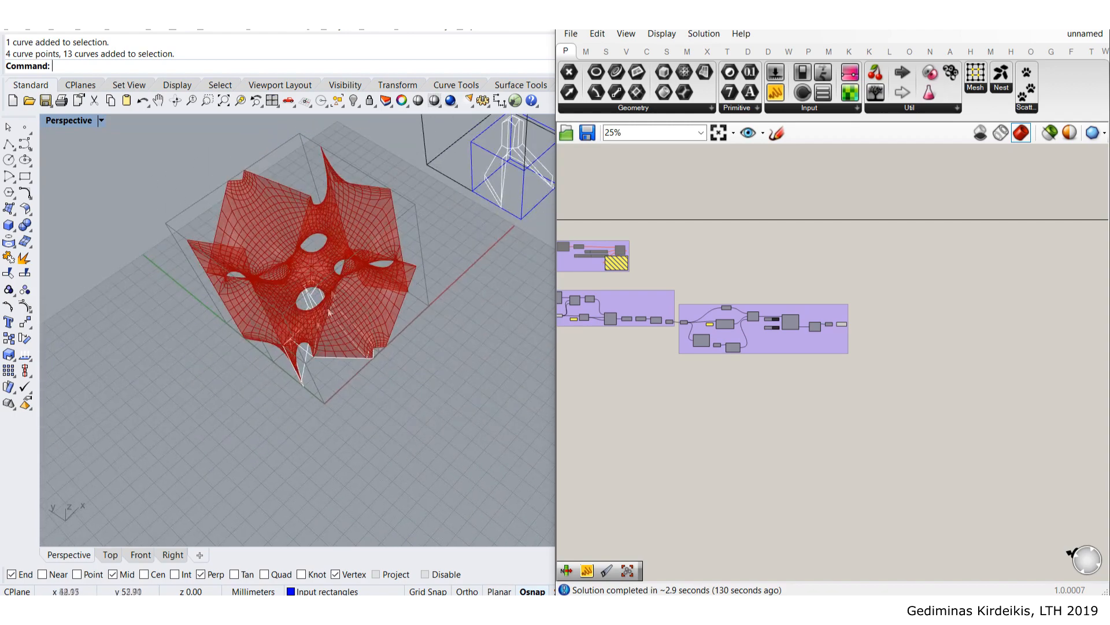
# - Look down on the red mesh and search the Grasshopper canvas for 'move'
pyautogui.moveTo(254, 233); pyautogui.dragTo(291, 226, button='right')
pyautogui.moveTo(375, 223); pyautogui.dragTo(353, 295, button='right')
pyautogui.scroll(2, 809, 325)
pyautogui.scroll(6, 807, 321)
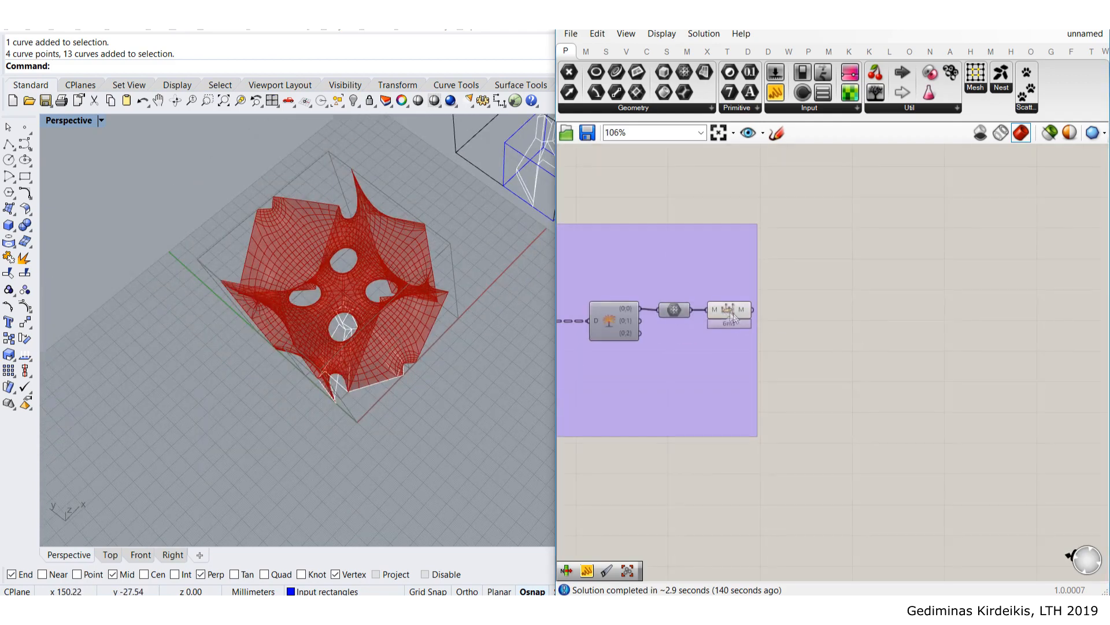
pyautogui.doubleClick(860, 315)
pyautogui.write('move')
# - Place a Move component and wire the mesh output into its geometry input
pyautogui.press('Return')
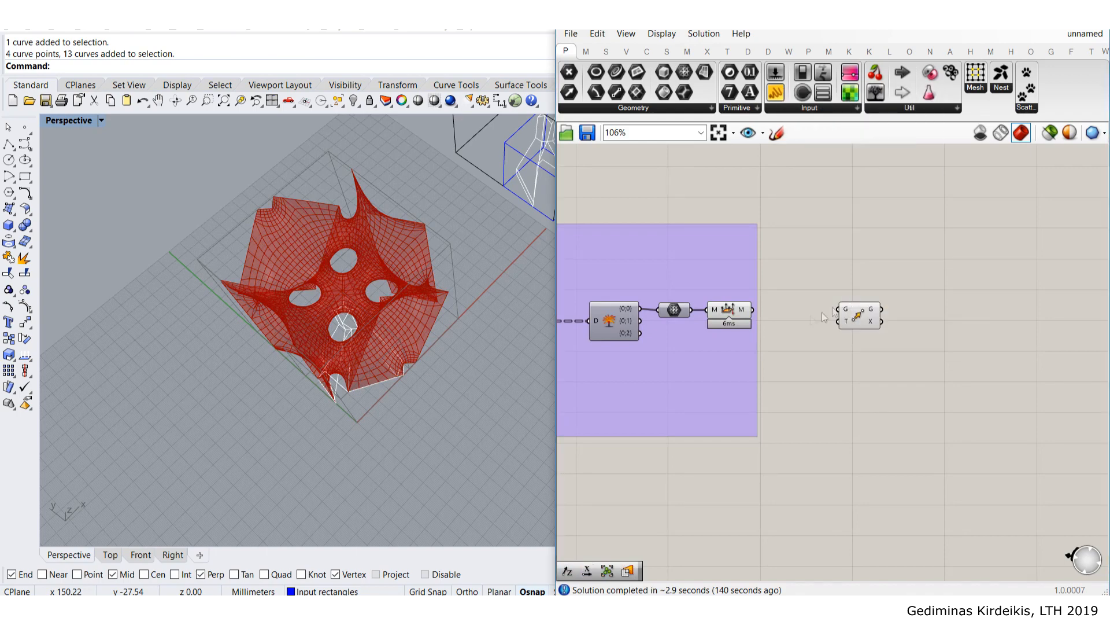
pyautogui.scroll(2, 783, 321)
pyautogui.moveTo(759, 308); pyautogui.dragTo(1002, 317)
pyautogui.moveTo(1002, 317); pyautogui.dragTo(923, 319, button='right')
pyautogui.moveTo(930, 318); pyautogui.dragTo(960, 313)
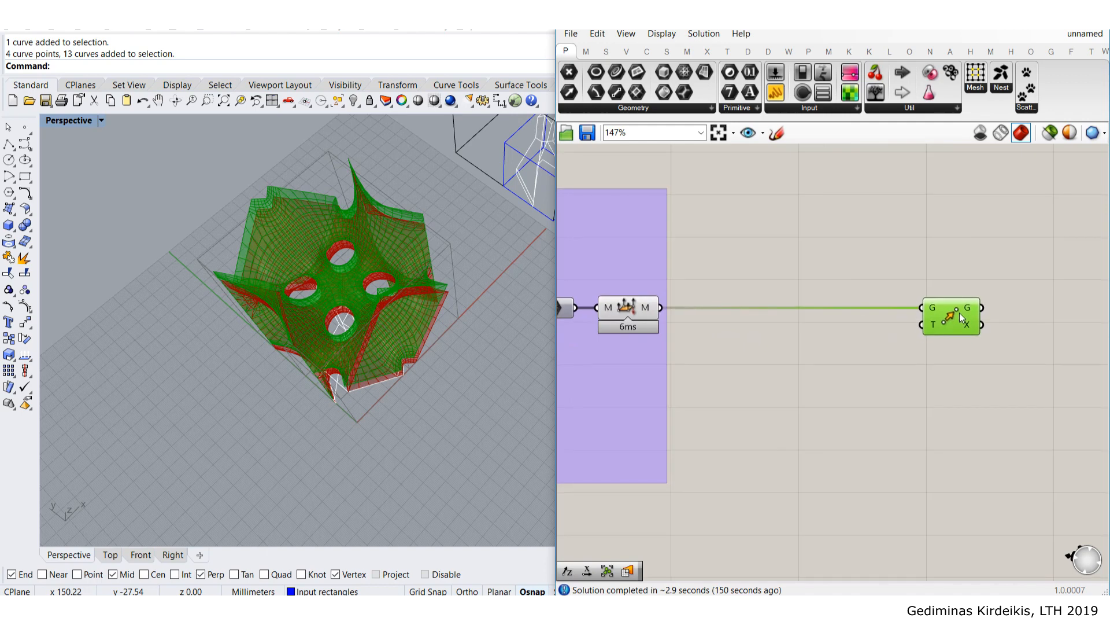
# - Abandon an 'arr' search, then delete the Move component and its wire
pyautogui.doubleClick(910, 407)
pyautogui.write('arr')
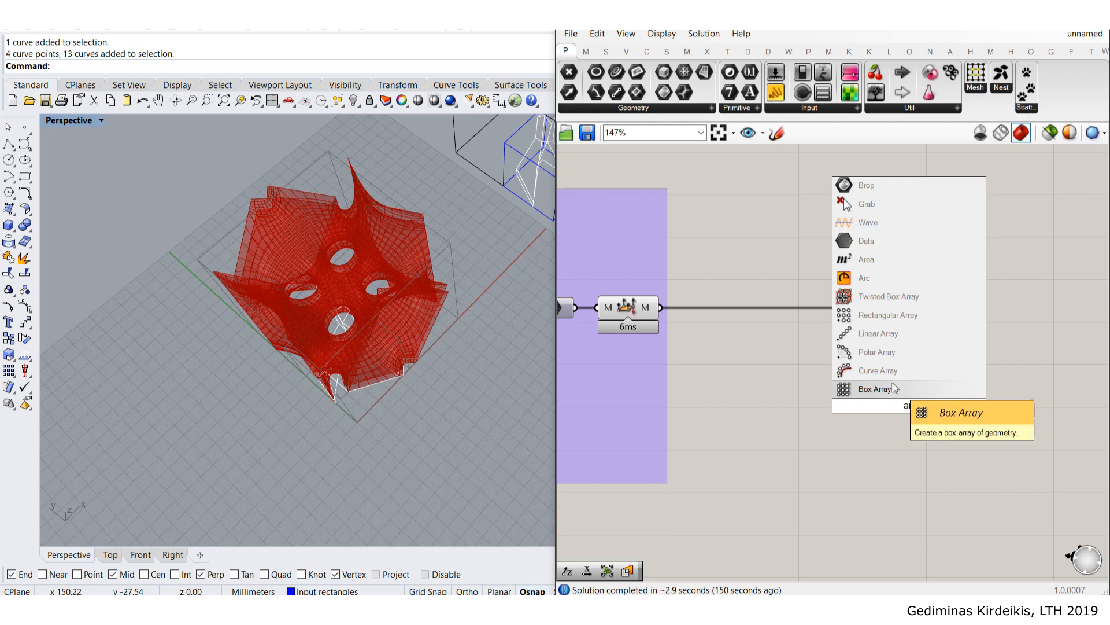
pyautogui.click(889, 495)
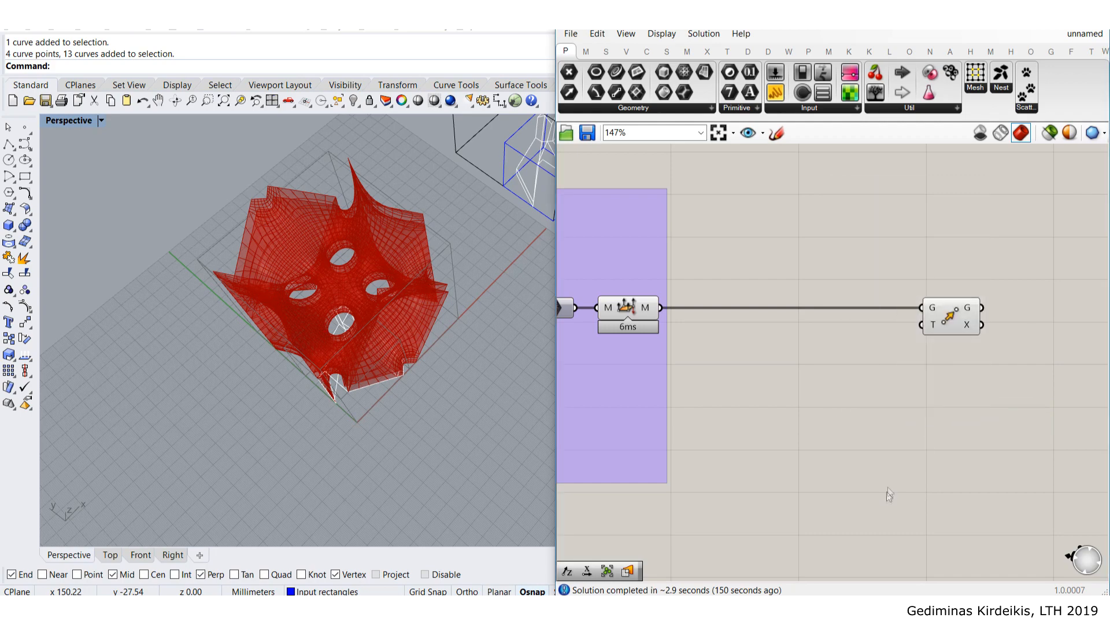
pyautogui.moveTo(949, 329); pyautogui.dragTo(974, 334)
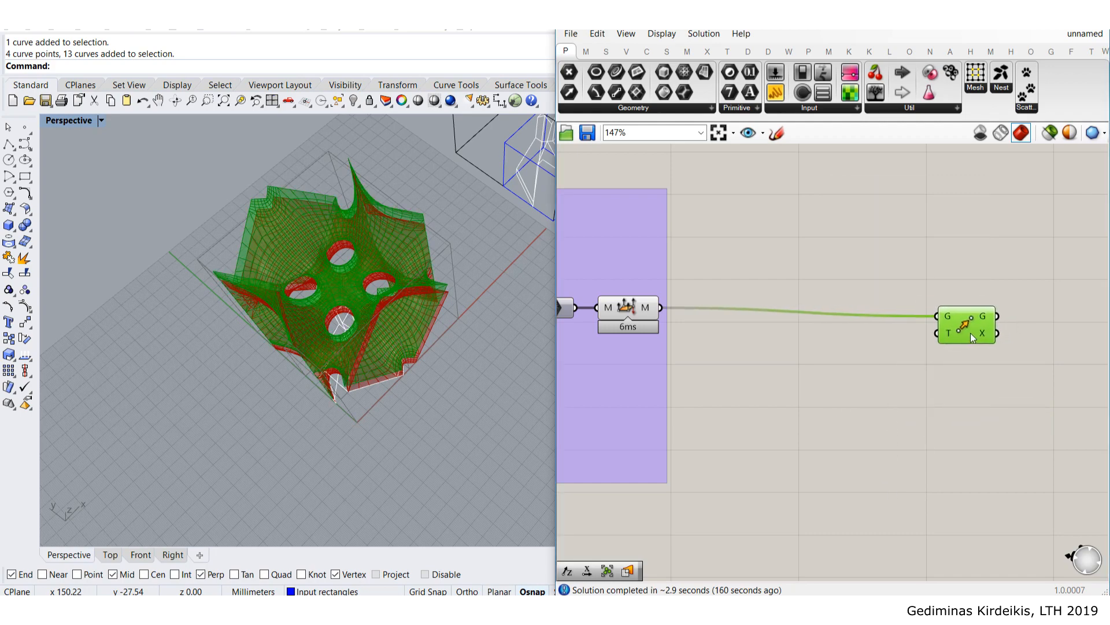
pyautogui.press('Delete')
# - Add a Box Array component from an 'array' search, then delete it
pyautogui.doubleClick(901, 347)
pyautogui.write('array')
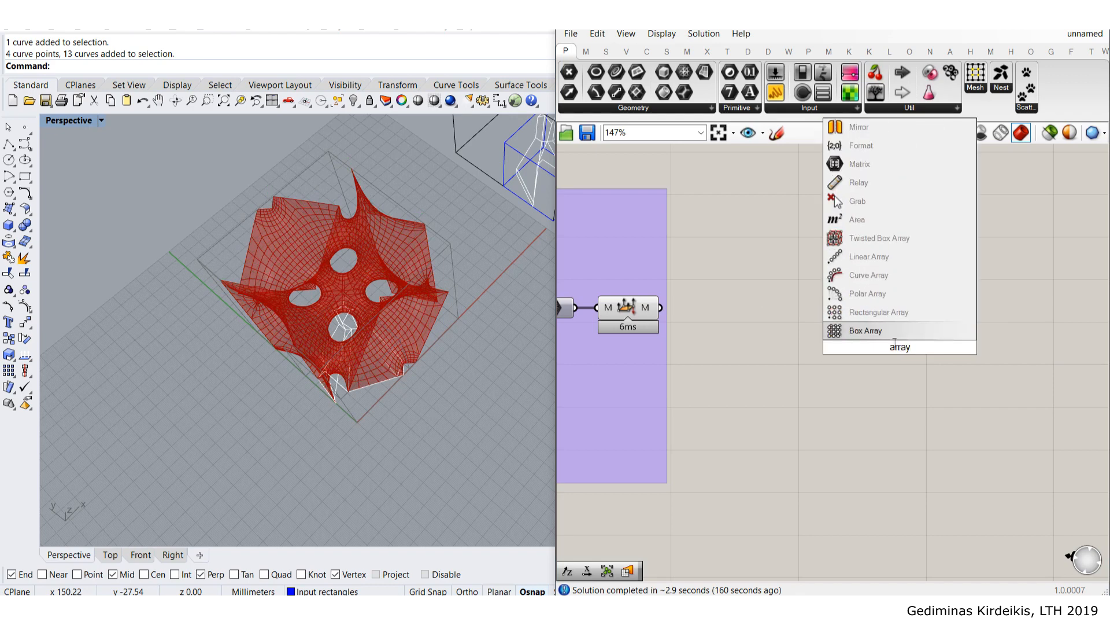
pyautogui.click(877, 331)
pyautogui.moveTo(890, 313); pyautogui.dragTo(909, 311)
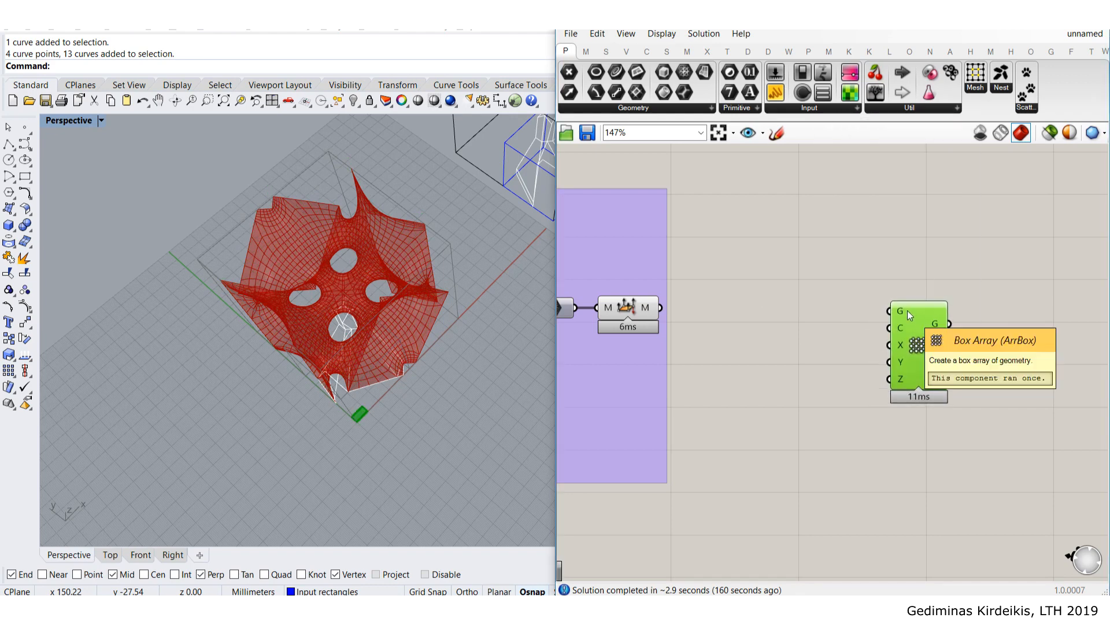
pyautogui.press('Delete')
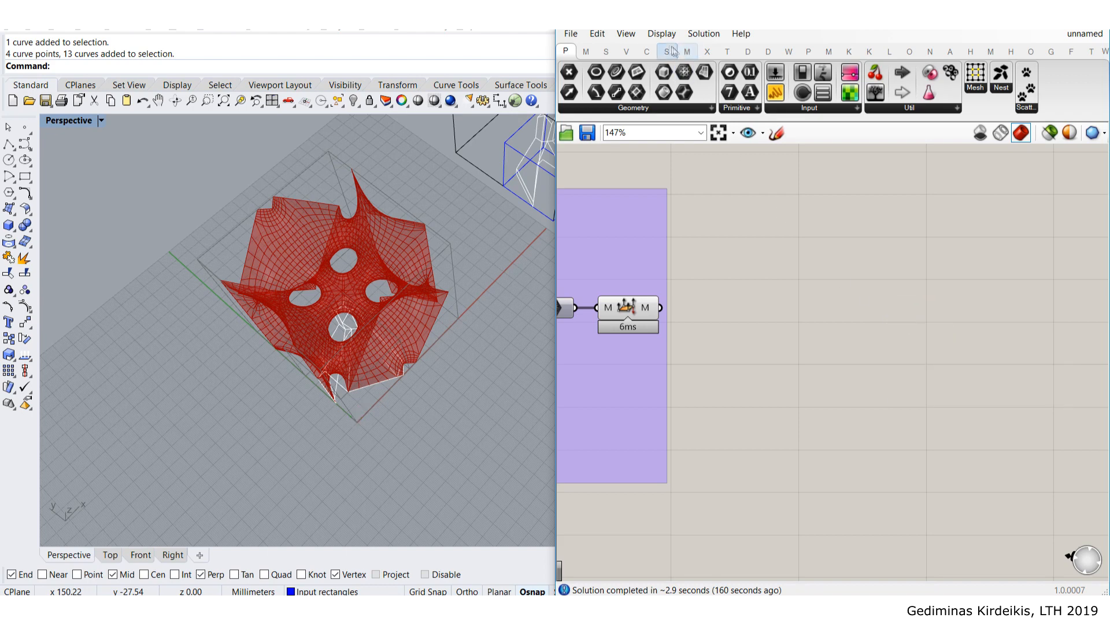
# - Close an empty search box and browse the Mesh and Vector component tabs
pyautogui.doubleClick(841, 305)
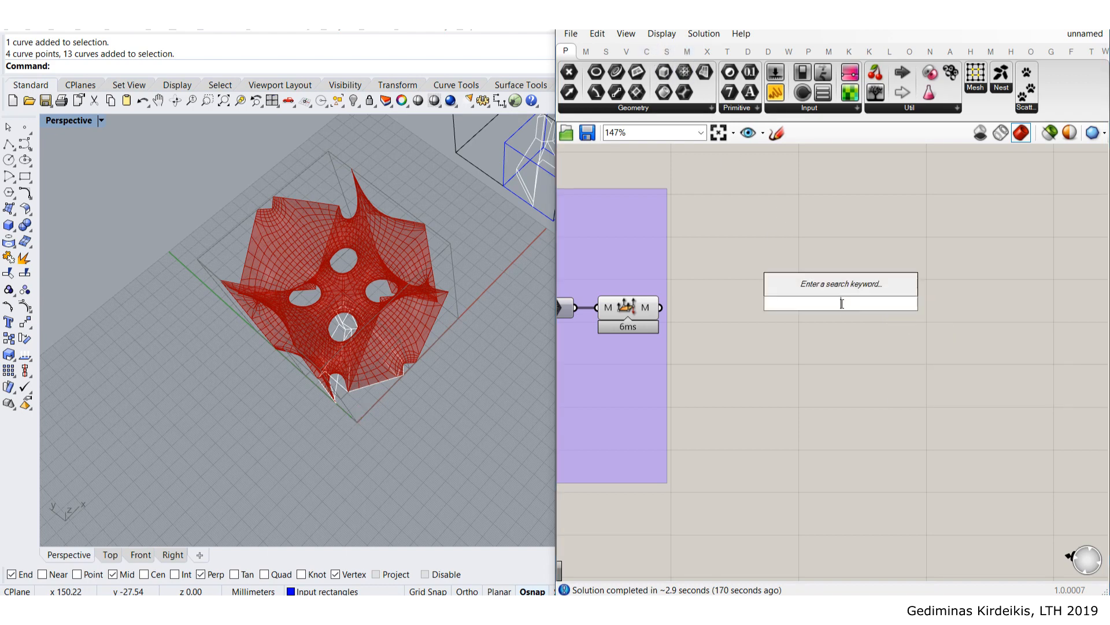
pyautogui.press('Escape')
pyautogui.click(687, 51)
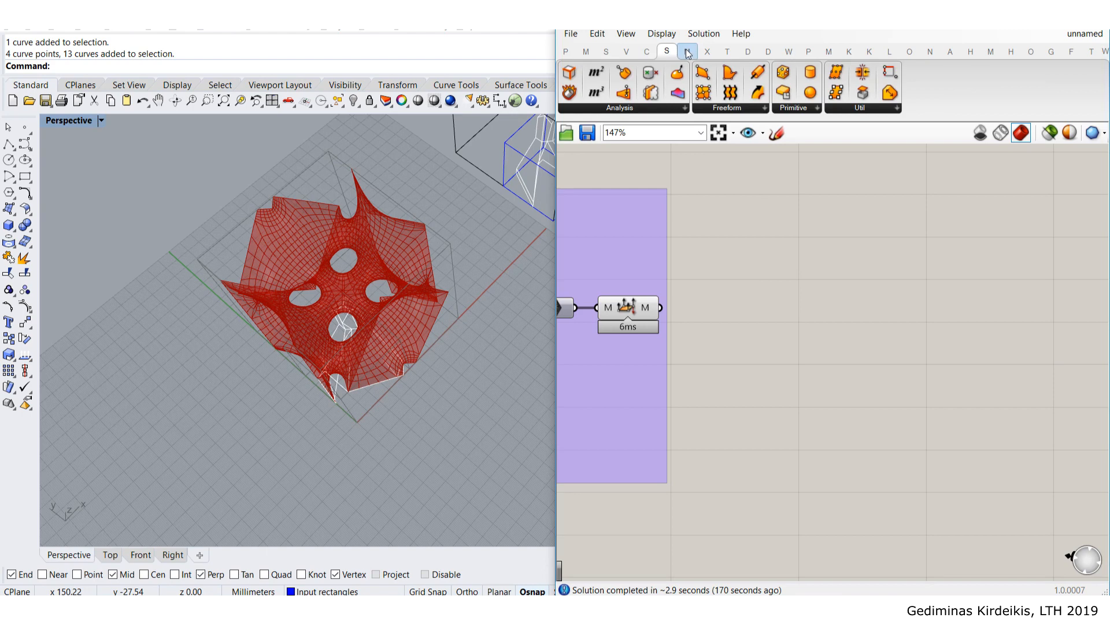
pyautogui.click(625, 52)
# - Place a Square grid component from the Vector > Grid list
pyautogui.click(645, 110)
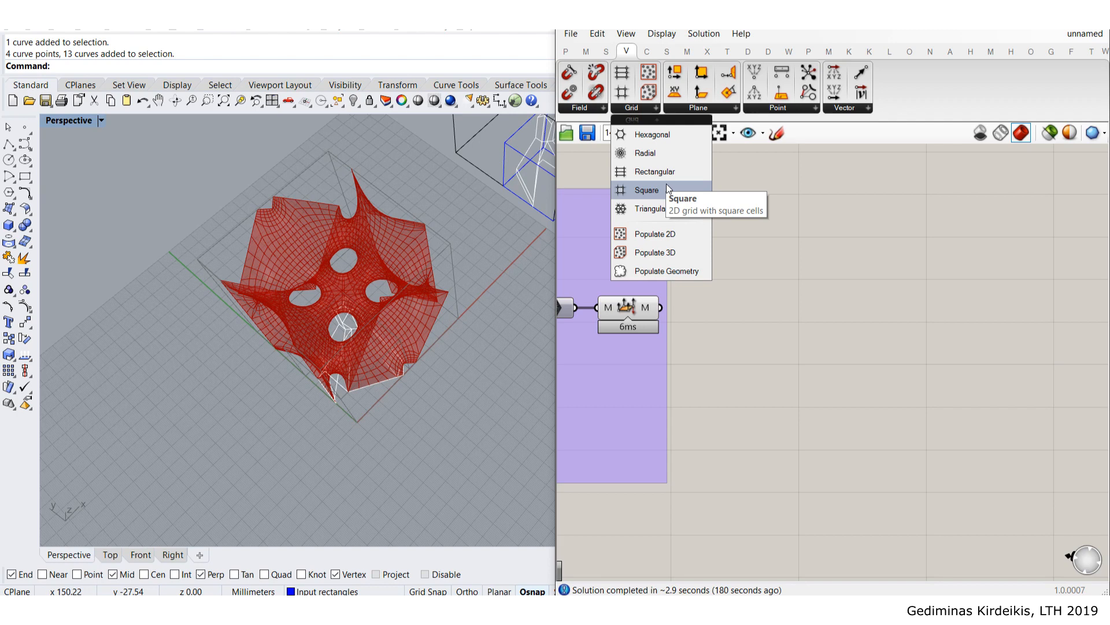
pyautogui.click(646, 190)
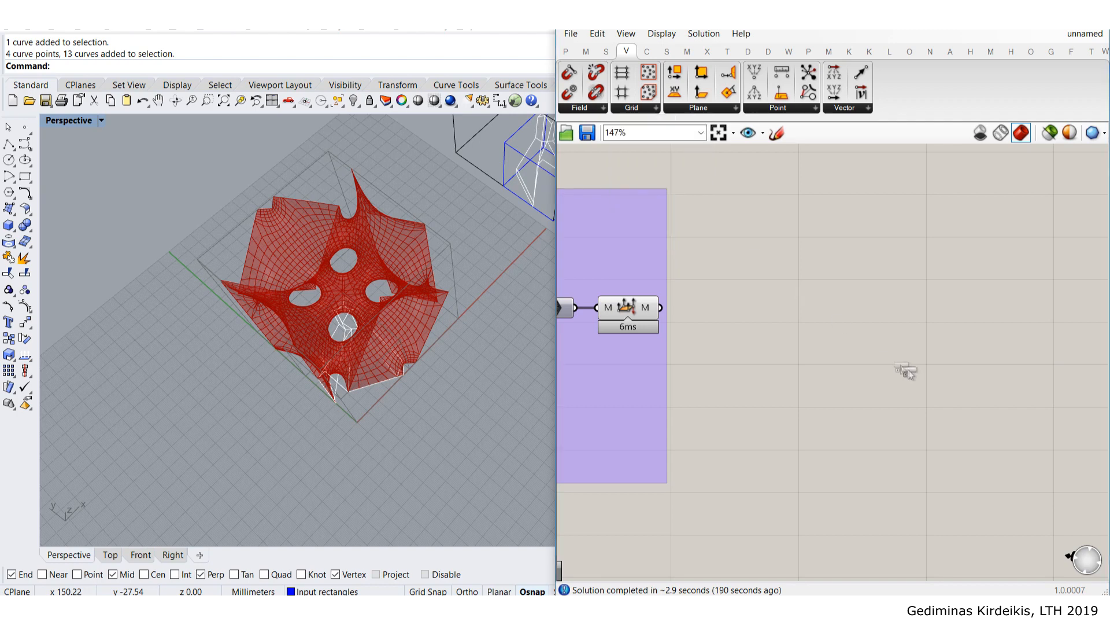
pyautogui.click(871, 454)
pyautogui.moveTo(870, 450); pyautogui.dragTo(849, 332, button='right')
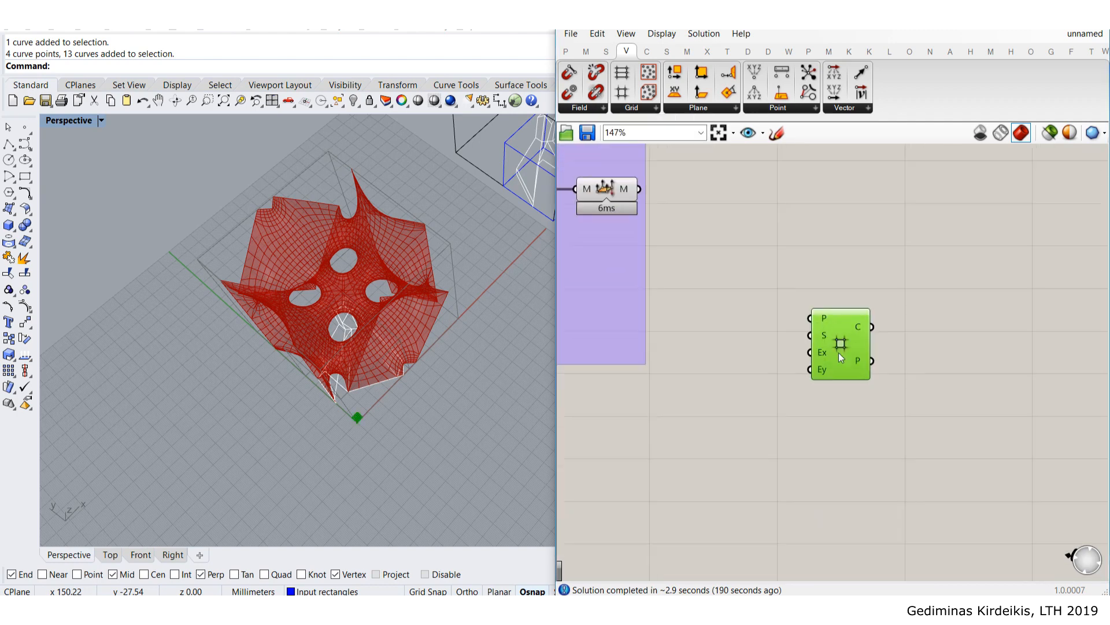
pyautogui.moveTo(839, 352); pyautogui.dragTo(893, 401)
pyautogui.moveTo(872, 370)
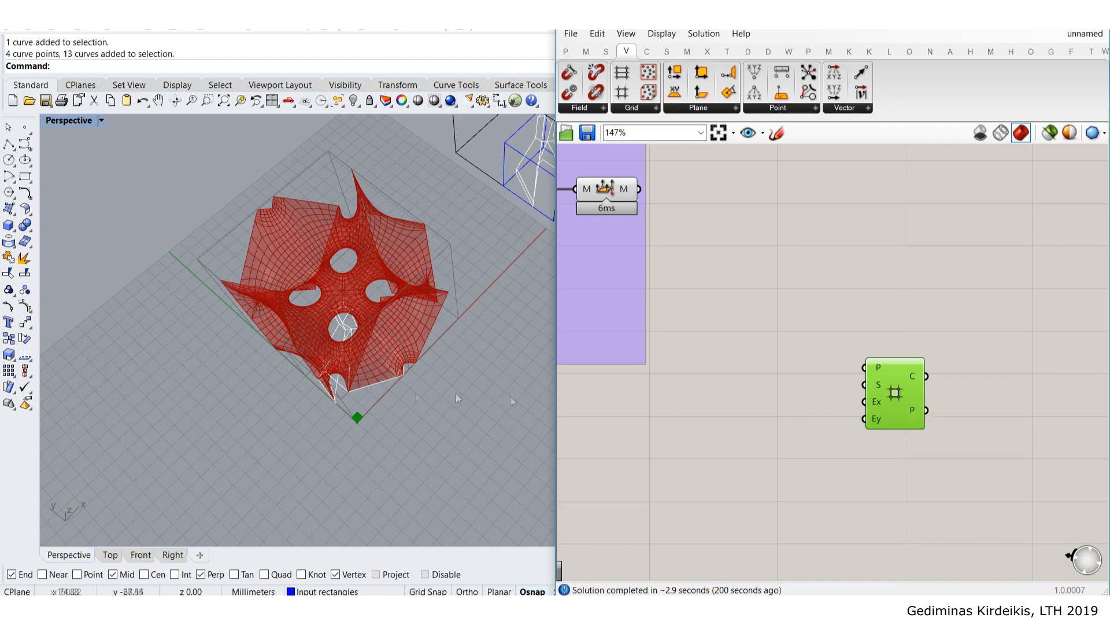
# - Window-select and delete the stray wireframe objects in the Rhino viewport
pyautogui.moveTo(414, 346); pyautogui.dragTo(341, 301, button='right')
pyautogui.scroll(-4, 324, 324)
pyautogui.moveTo(477, 361); pyautogui.dragTo(316, 164)
pyautogui.press('Delete')
pyautogui.scroll(6, 238, 330)
pyautogui.moveTo(240, 328); pyautogui.dragTo(255, 301, button='right')
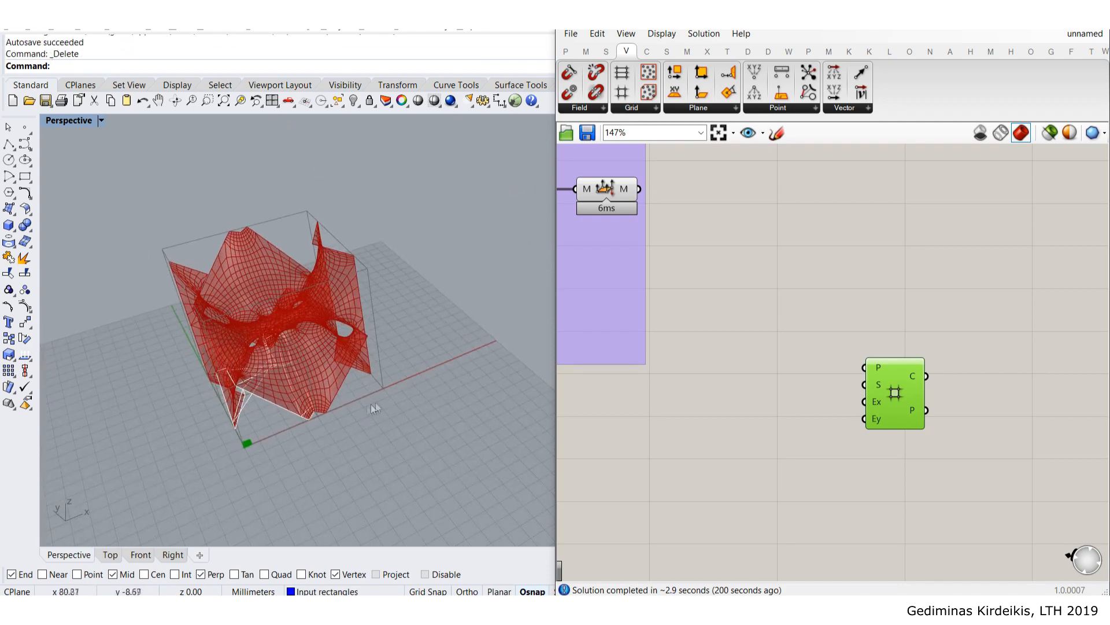
# - Wire a number slider set to 100 into the square grid's size input
pyautogui.click(801, 405)
pyautogui.doubleClick(801, 404)
pyautogui.write('100')
pyautogui.press('Return')
pyautogui.moveTo(872, 384); pyautogui.dragTo(872, 385)
pyautogui.moveTo(897, 397); pyautogui.dragTo(925, 412)
# - Flatten the square grid's point output
pyautogui.click(917, 316)
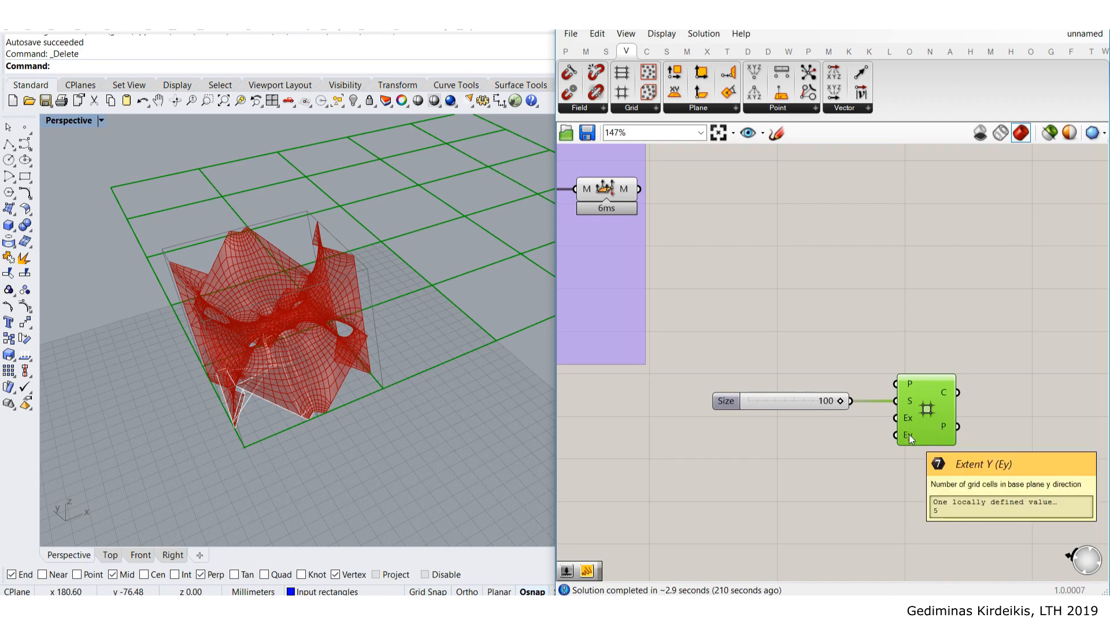
pyautogui.moveTo(909, 433); pyautogui.dragTo(803, 415, button='right')
pyautogui.moveTo(841, 409)
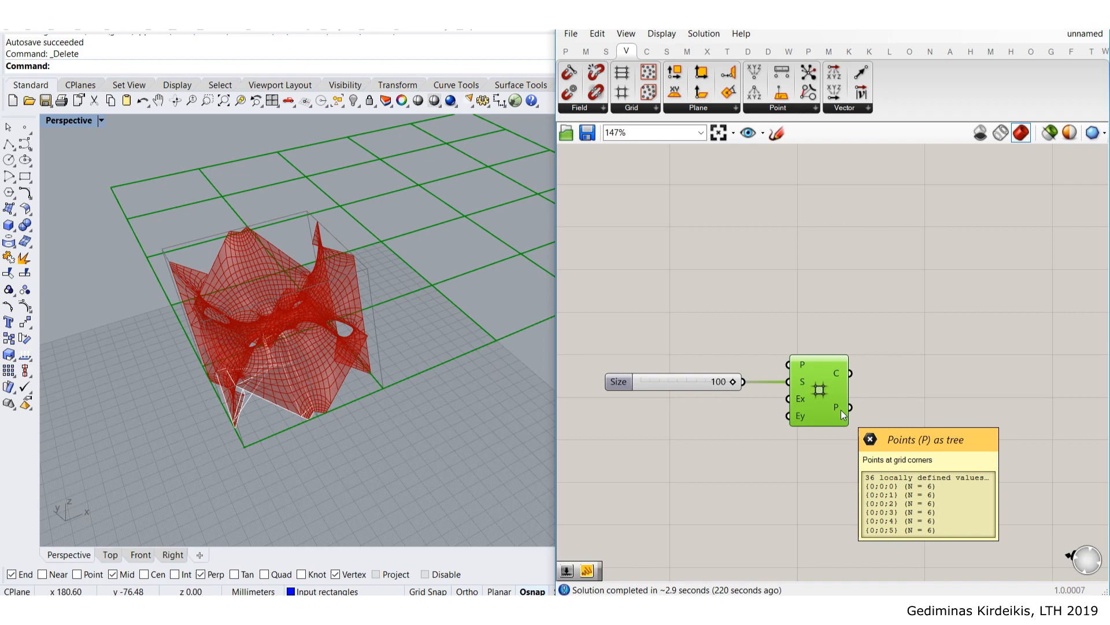
pyautogui.rightClick(841, 410)
pyautogui.click(894, 466)
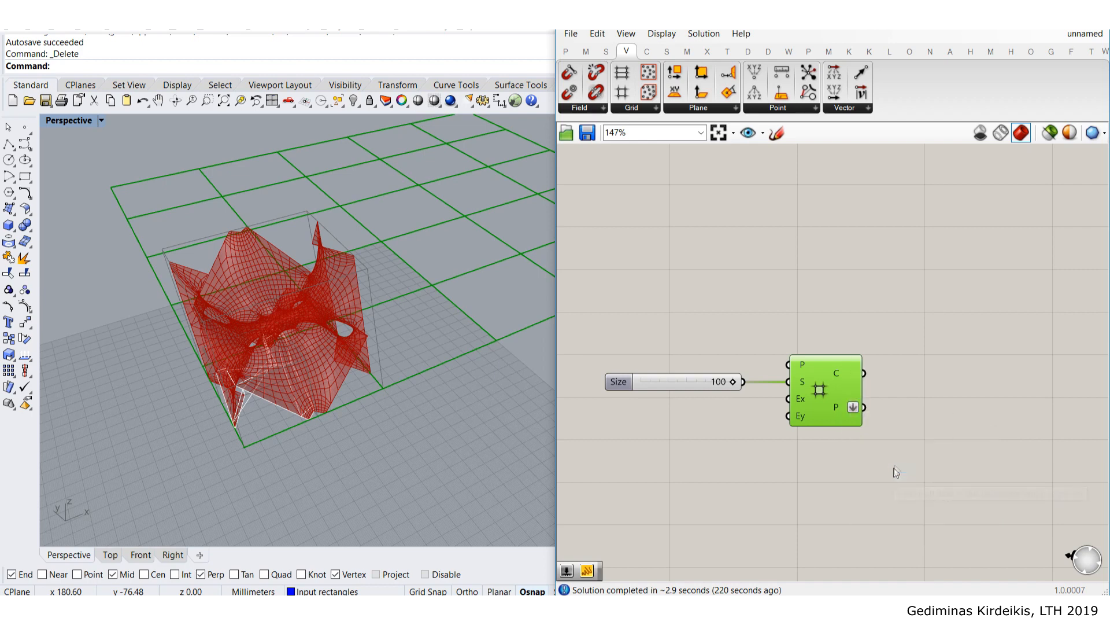
pyautogui.click(921, 393)
pyautogui.moveTo(840, 408)
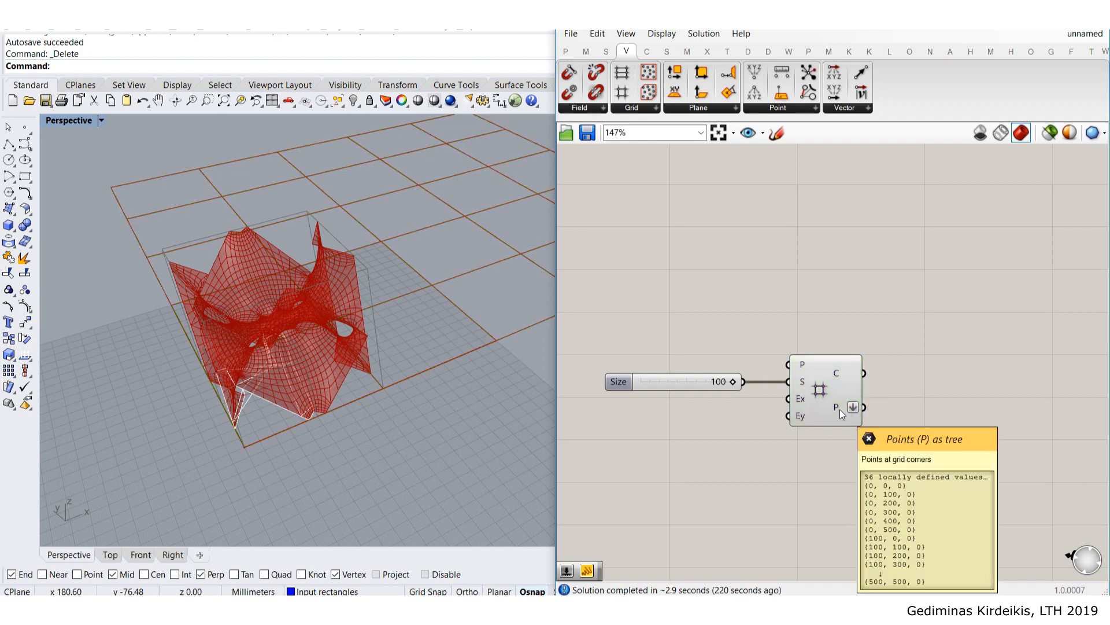
pyautogui.moveTo(839, 409); pyautogui.dragTo(749, 397, button='right')
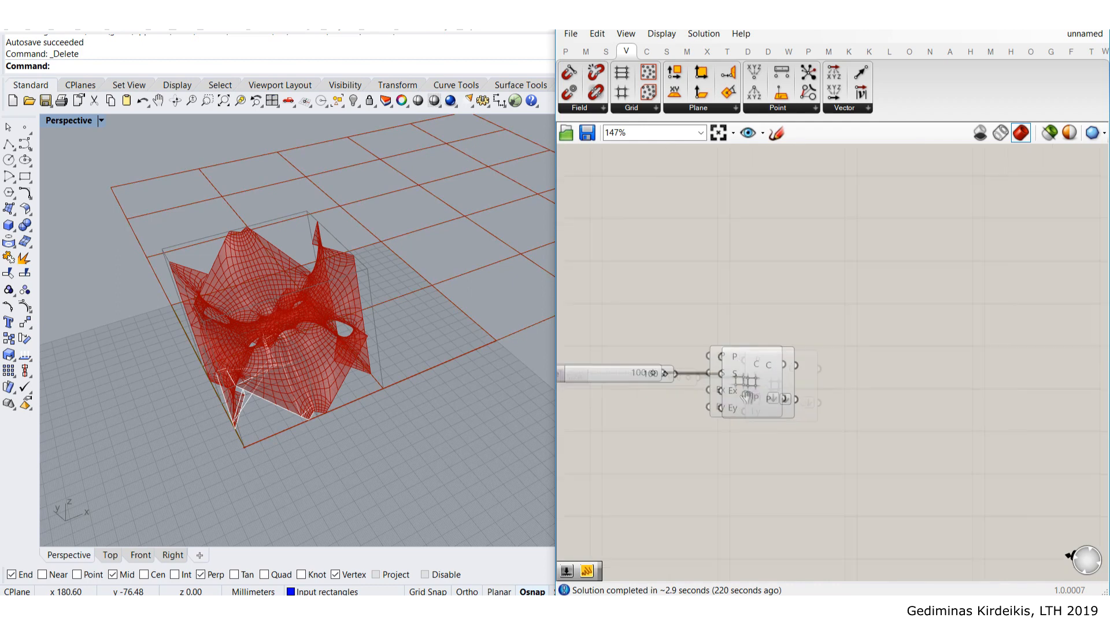
# - Add a Point component fed by the grid's points
pyautogui.doubleClick(821, 421)
pyautogui.write('poi')
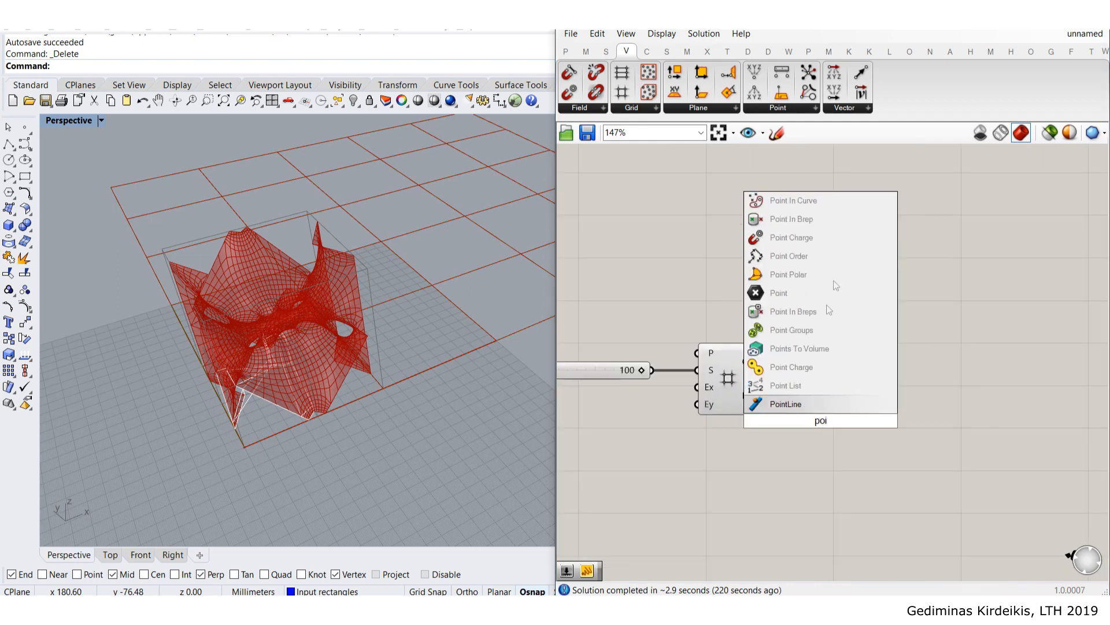
pyautogui.click(778, 293)
pyautogui.moveTo(773, 395); pyautogui.dragTo(820, 403)
pyautogui.click(747, 372)
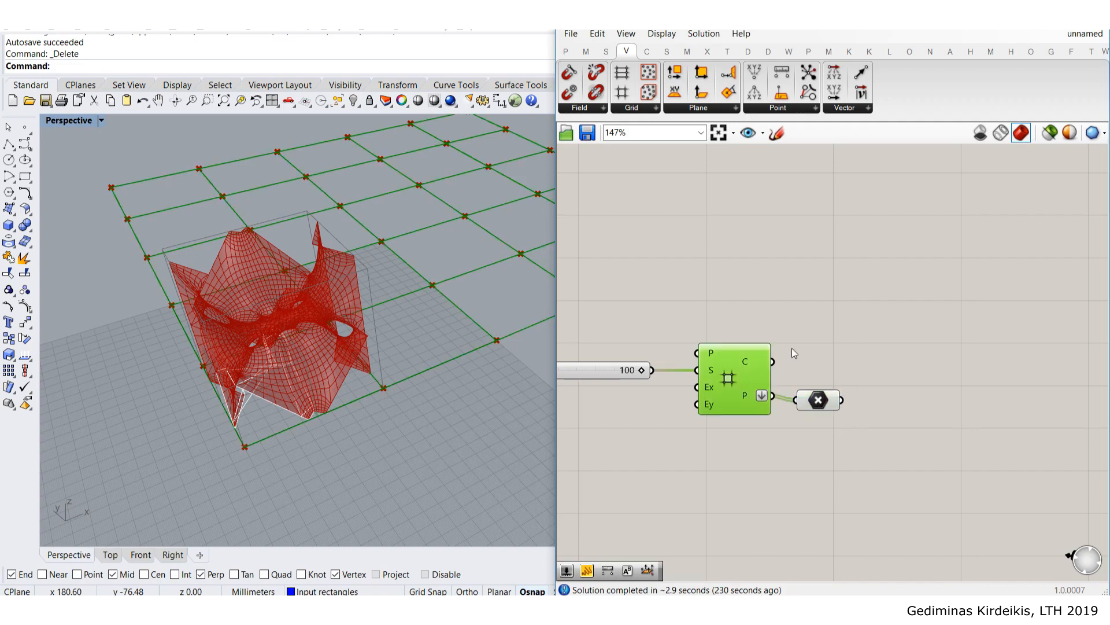
pyautogui.moveTo(792, 349); pyautogui.dragTo(845, 386, button='right')
pyautogui.click(880, 439)
pyautogui.click(861, 313)
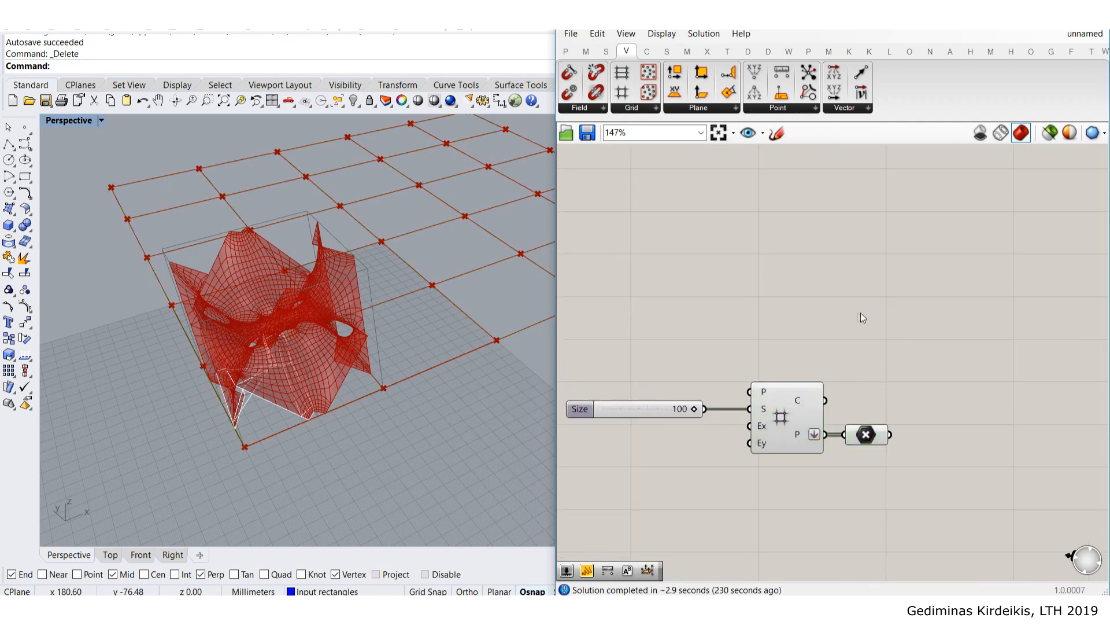
# - Insert an XY Plane component and connect it to the grid's base plane
pyautogui.moveTo(434, 238); pyautogui.dragTo(306, 377, button='right')
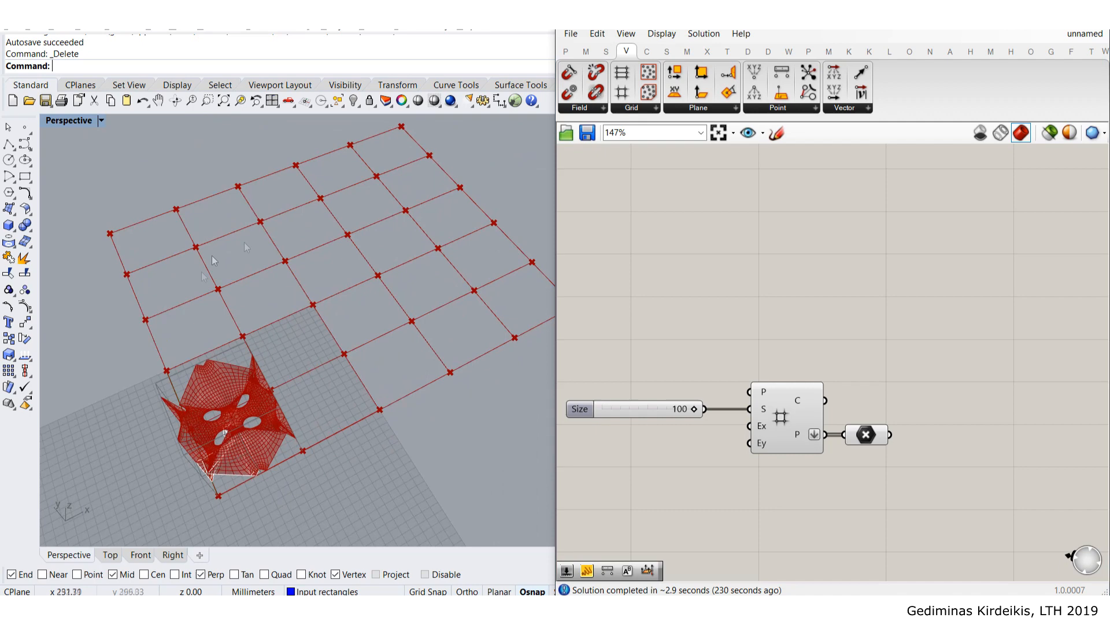
pyautogui.moveTo(668, 386); pyautogui.dragTo(790, 392, button='right')
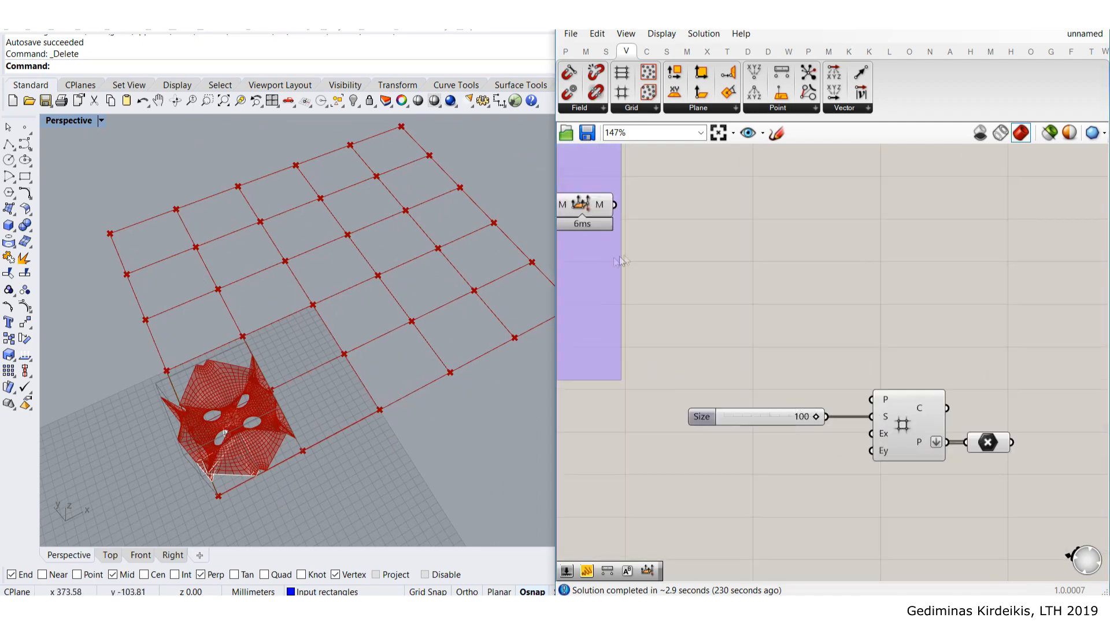
pyautogui.scroll(-1, 614, 259)
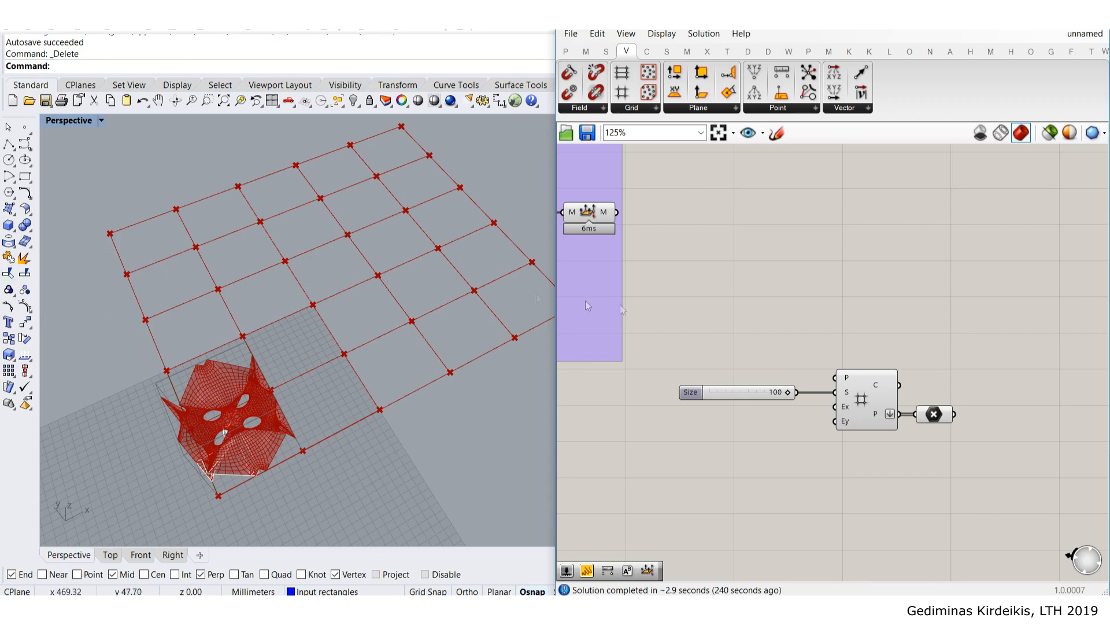
pyautogui.scroll(2, 838, 324)
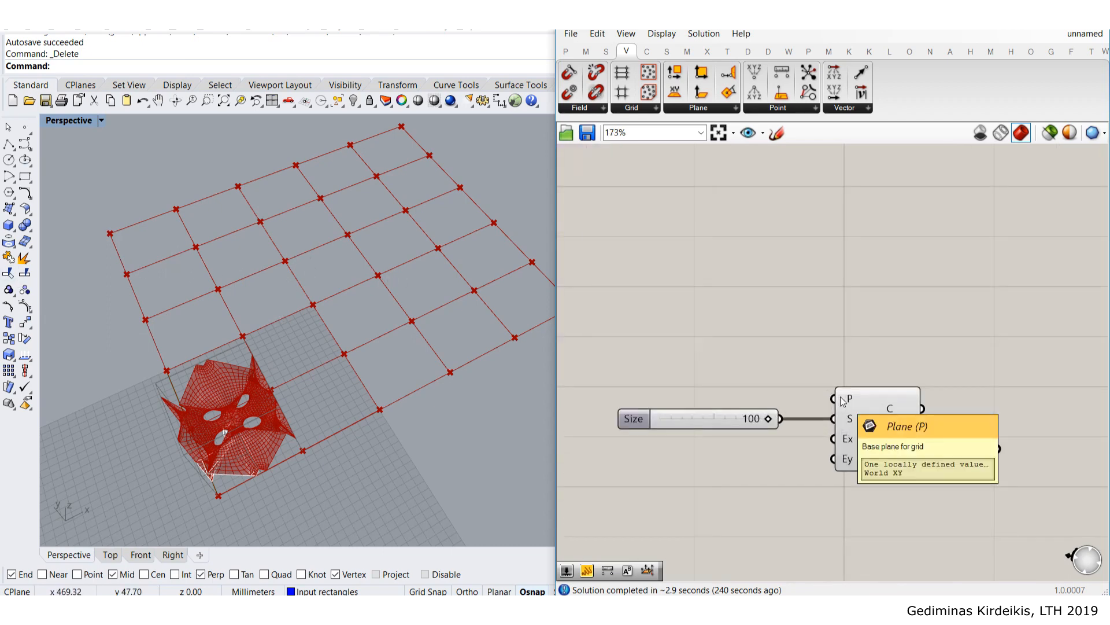
pyautogui.doubleClick(747, 308)
pyautogui.write('xy')
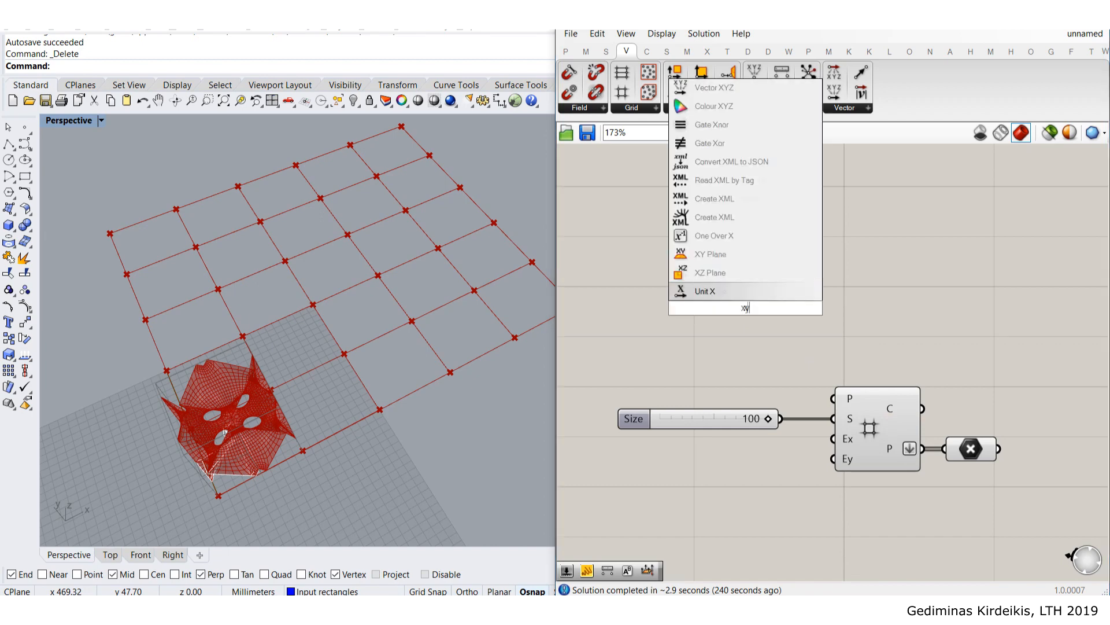
pyautogui.press('Return')
pyautogui.moveTo(774, 318); pyautogui.dragTo(790, 389)
# - Add a Construct Point component and wire its point into the XY Plane's origin
pyautogui.moveTo(743, 379); pyautogui.dragTo(862, 379, button='right')
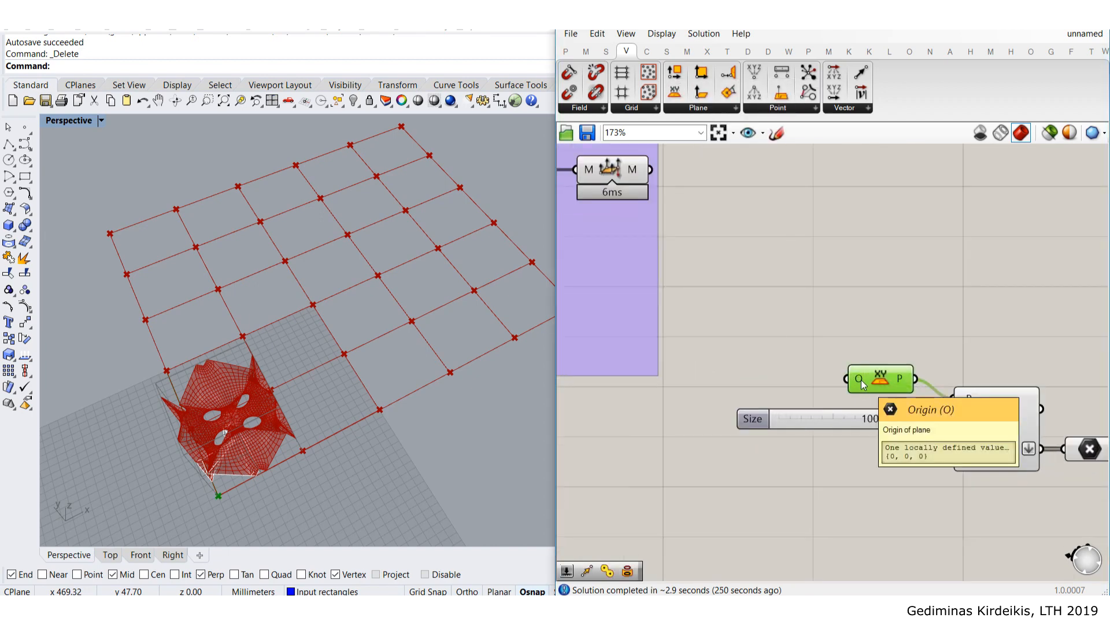
pyautogui.doubleClick(834, 292)
pyautogui.write('con')
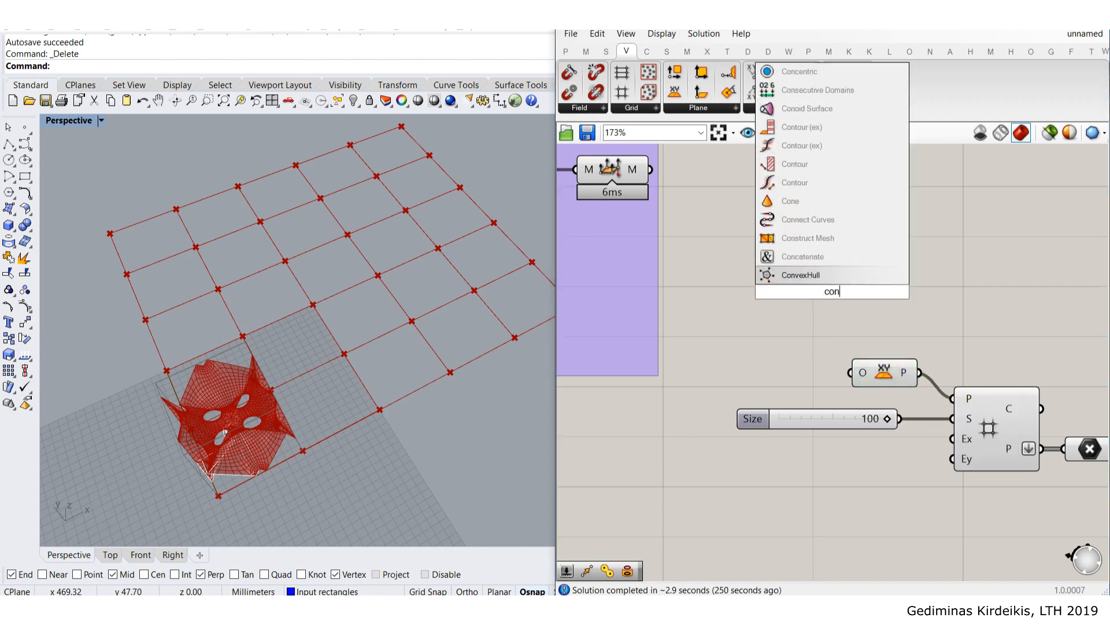
pyautogui.write('s')
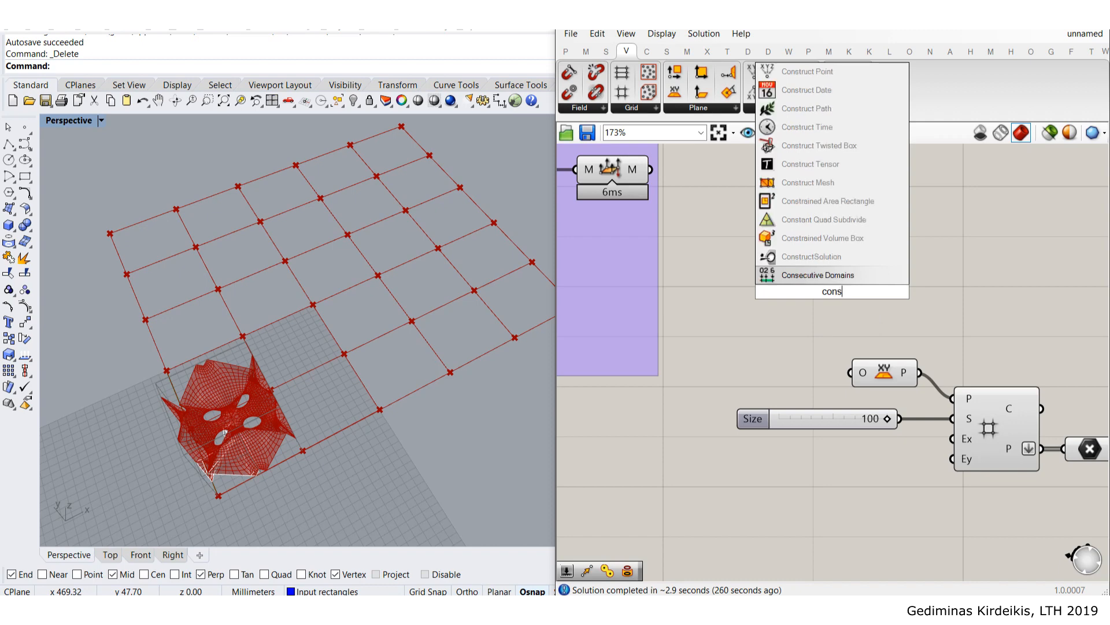
pyautogui.write('truct point')
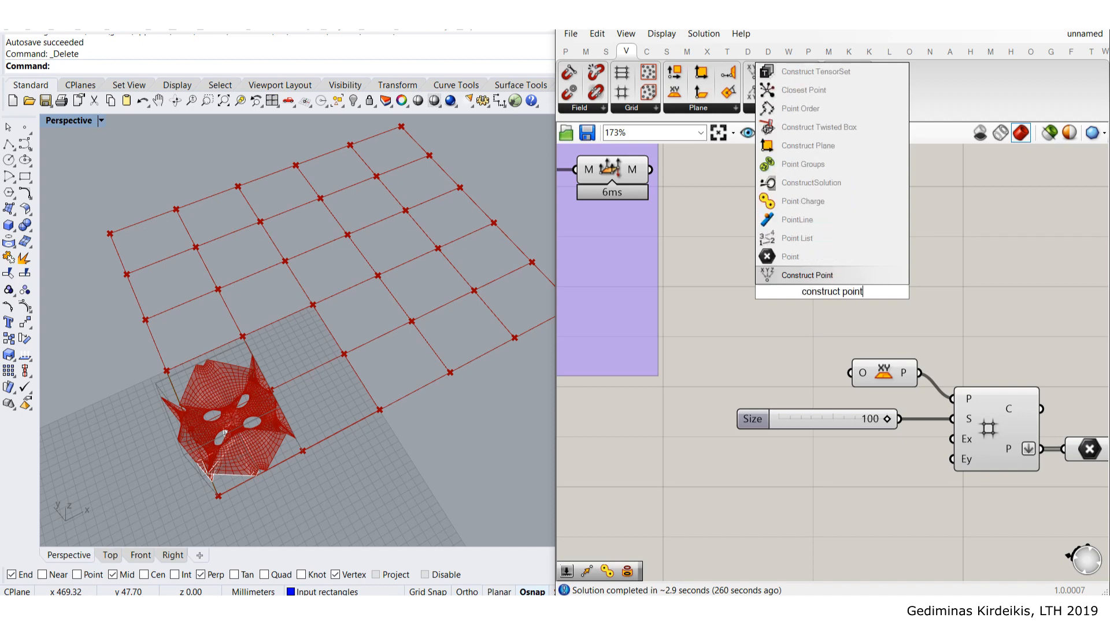
pyautogui.click(831, 276)
pyautogui.moveTo(830, 284); pyautogui.dragTo(898, 349)
pyautogui.moveTo(805, 352); pyautogui.dragTo(836, 352)
# - Move the grid components right and down to make room
pyautogui.scroll(-4, 845, 373)
pyautogui.moveTo(1010, 450); pyautogui.dragTo(912, 413, button='right')
pyautogui.moveTo(912, 413); pyautogui.dragTo(875, 364)
pyautogui.click(857, 383)
pyautogui.scroll(4, 857, 385)
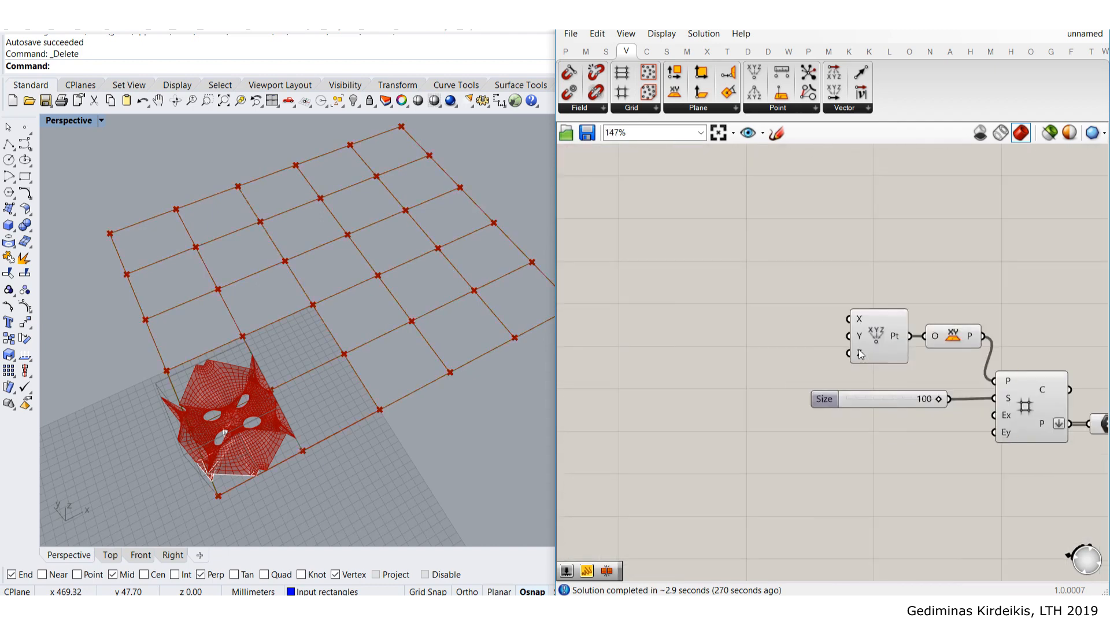
pyautogui.doubleClick(763, 361)
# - Insert a Series component and wire its output into the Construct Point's Z
pyautogui.write('ser')
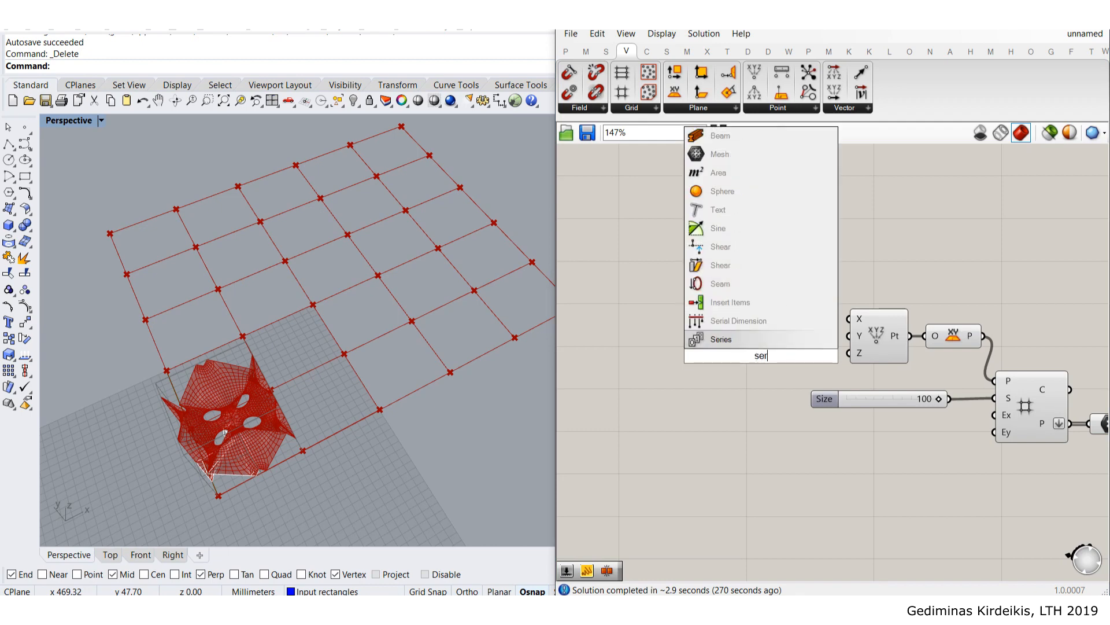
pyautogui.press('Return')
pyautogui.scroll(2, 781, 345)
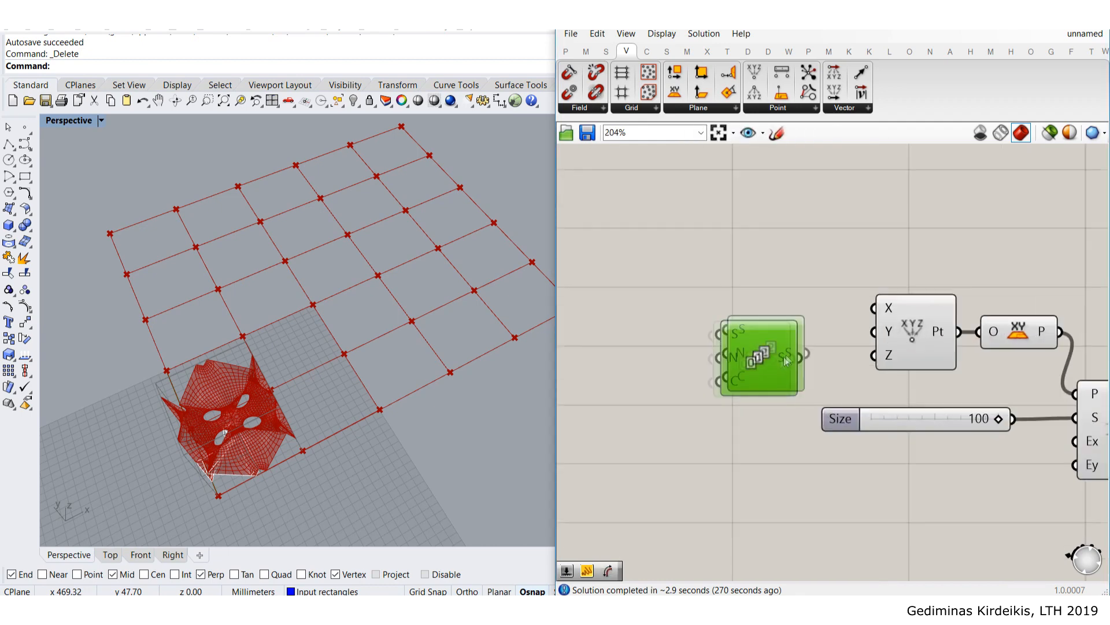
pyautogui.scroll(2, 841, 353)
pyautogui.moveTo(824, 335); pyautogui.dragTo(887, 357)
pyautogui.moveTo(789, 344); pyautogui.dragTo(809, 366)
pyautogui.moveTo(809, 366); pyautogui.dragTo(876, 341, button='right')
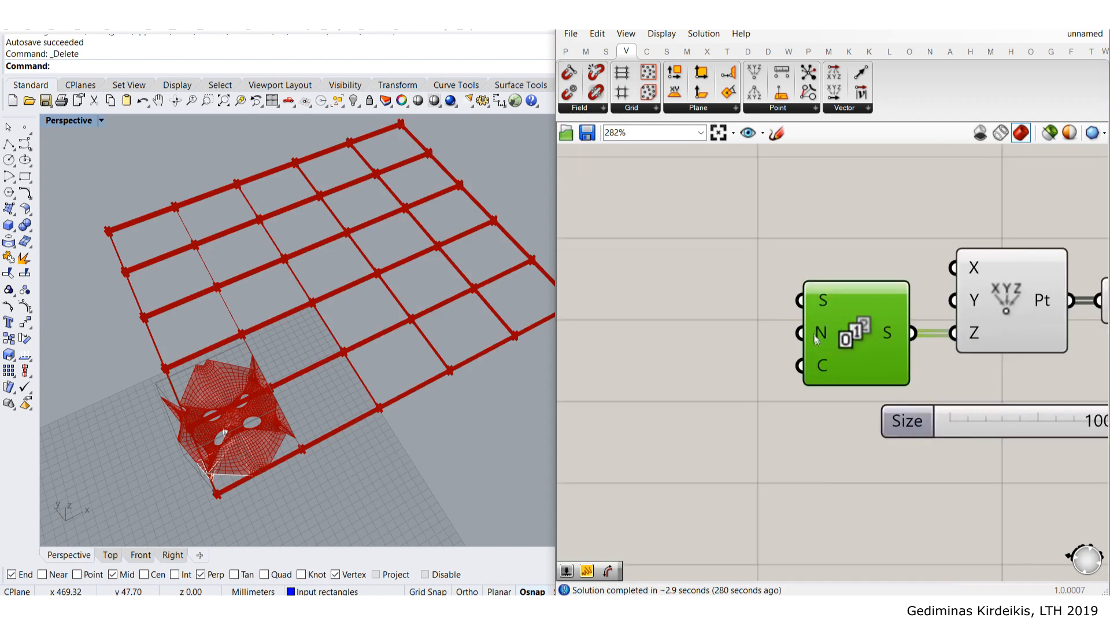
pyautogui.scroll(-2, 819, 341)
# - Use the 100 Size slider as the Series step value
pyautogui.moveTo(958, 383); pyautogui.dragTo(722, 384)
pyautogui.moveTo(206, 425); pyautogui.dragTo(233, 321, button='right')
pyautogui.scroll(3, 317, 382)
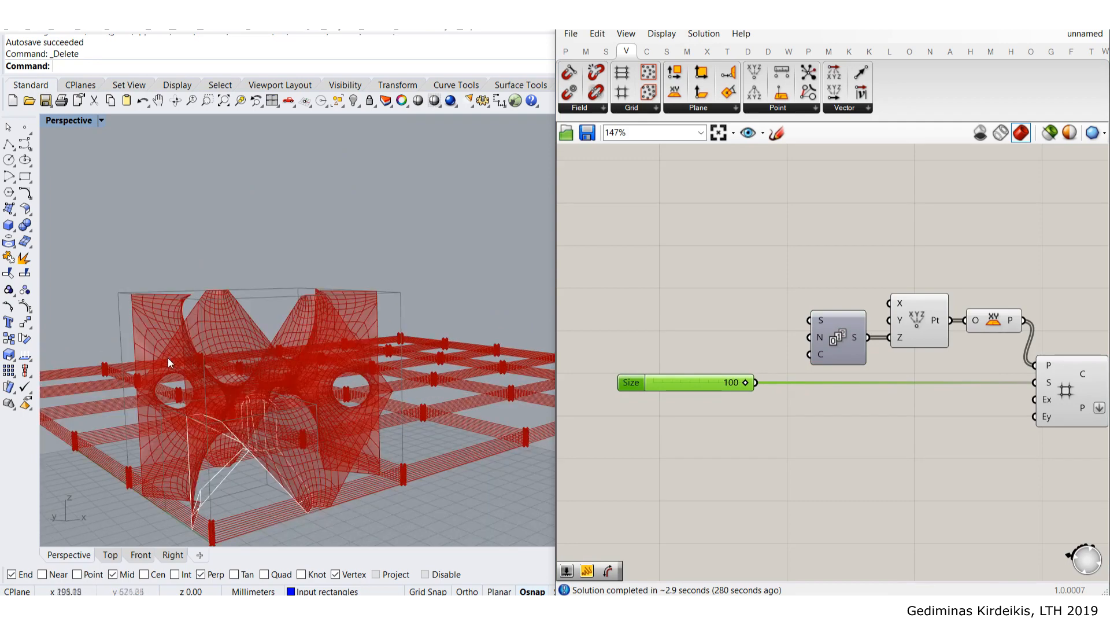
pyautogui.scroll(2, 756, 384)
pyautogui.moveTo(756, 383); pyautogui.dragTo(819, 322)
pyautogui.scroll(-2, 671, 252)
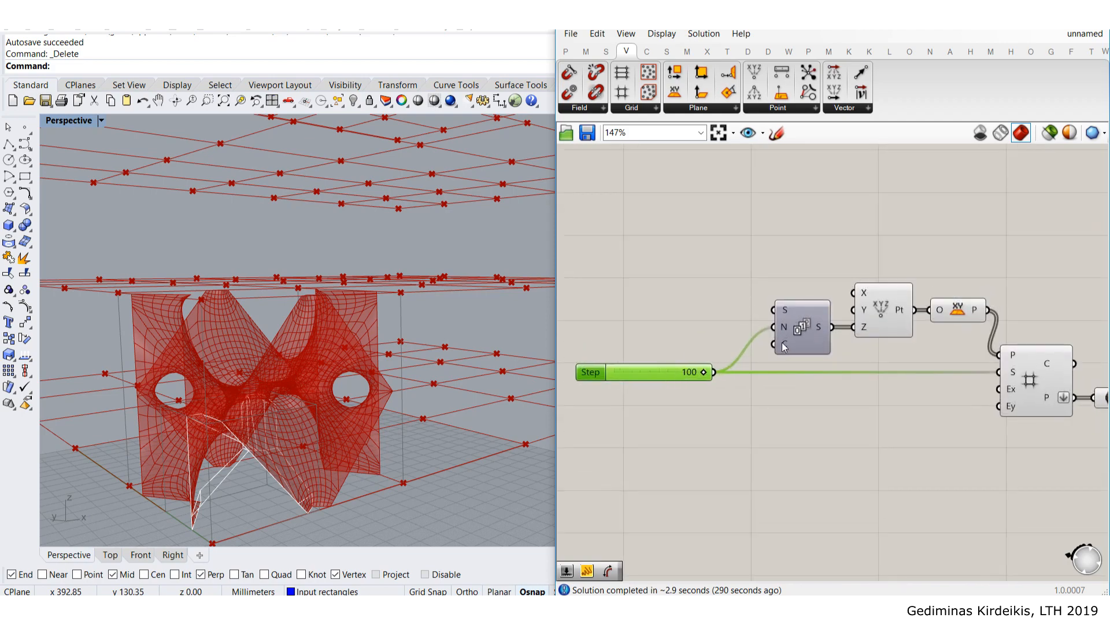
pyautogui.scroll(-5, 322, 331)
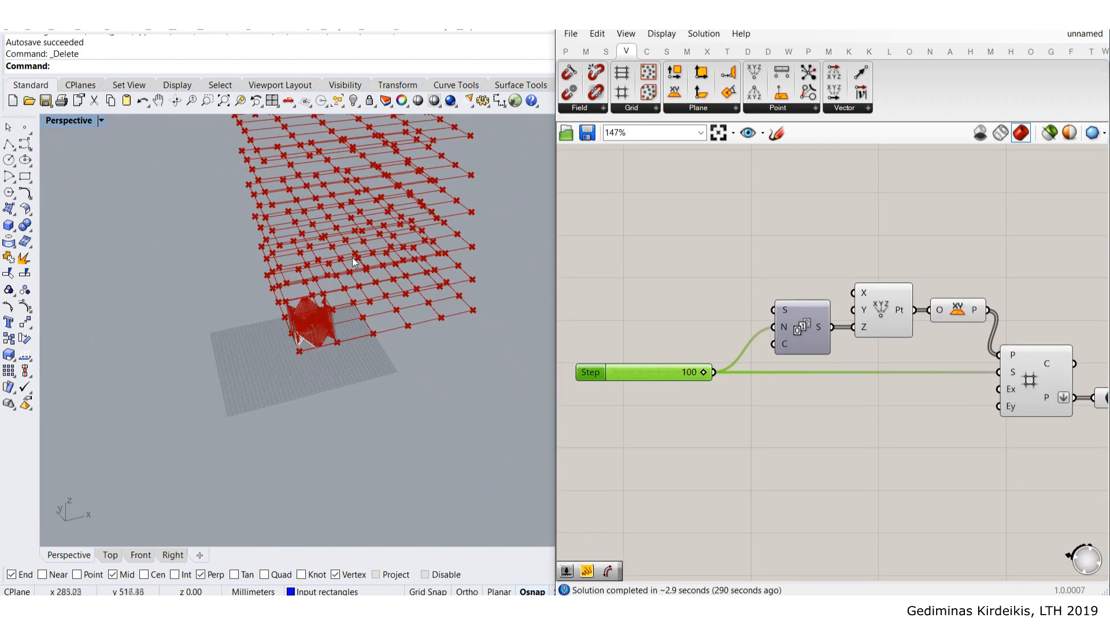
pyautogui.scroll(4, 752, 393)
# - Add a Count number slider set to 2 and wire it into the Series count
pyautogui.doubleClick(752, 419)
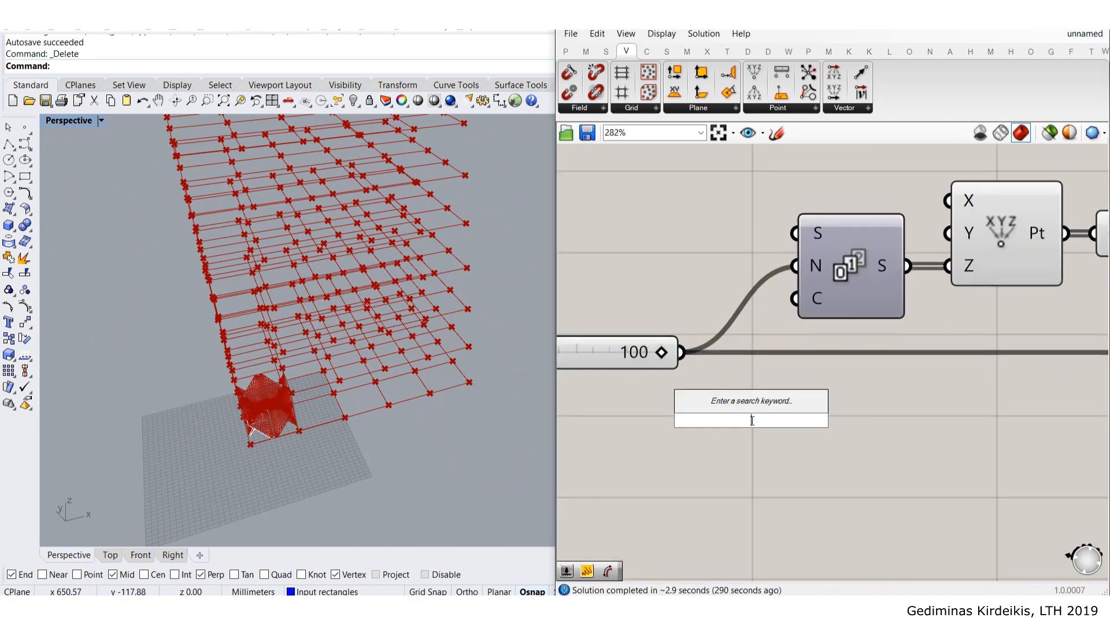
pyautogui.write('2')
pyautogui.press('Return')
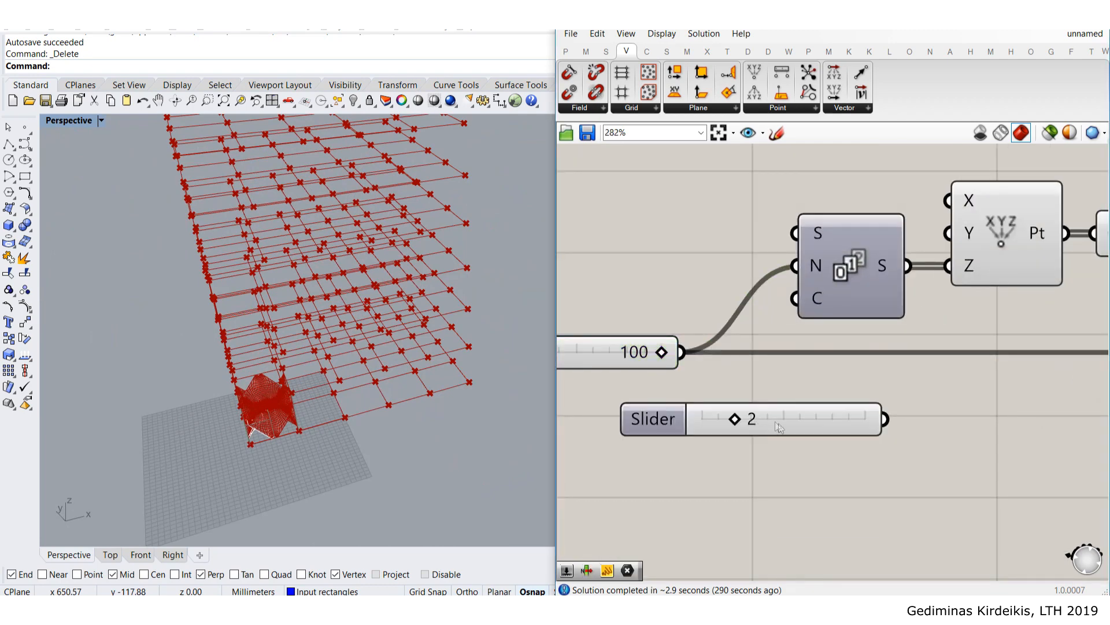
pyautogui.moveTo(823, 443); pyautogui.dragTo(796, 301)
pyautogui.click(931, 438)
pyautogui.moveTo(384, 369); pyautogui.dragTo(212, 404, button='right')
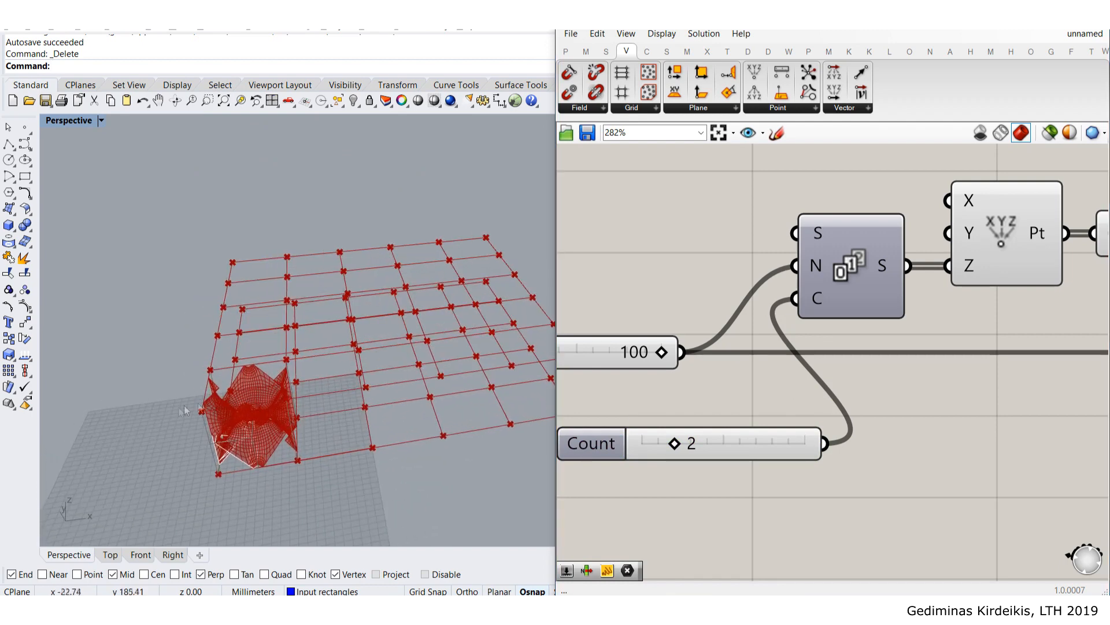
pyautogui.moveTo(932, 409); pyautogui.dragTo(767, 326, button='right')
pyautogui.scroll(-2, 886, 339)
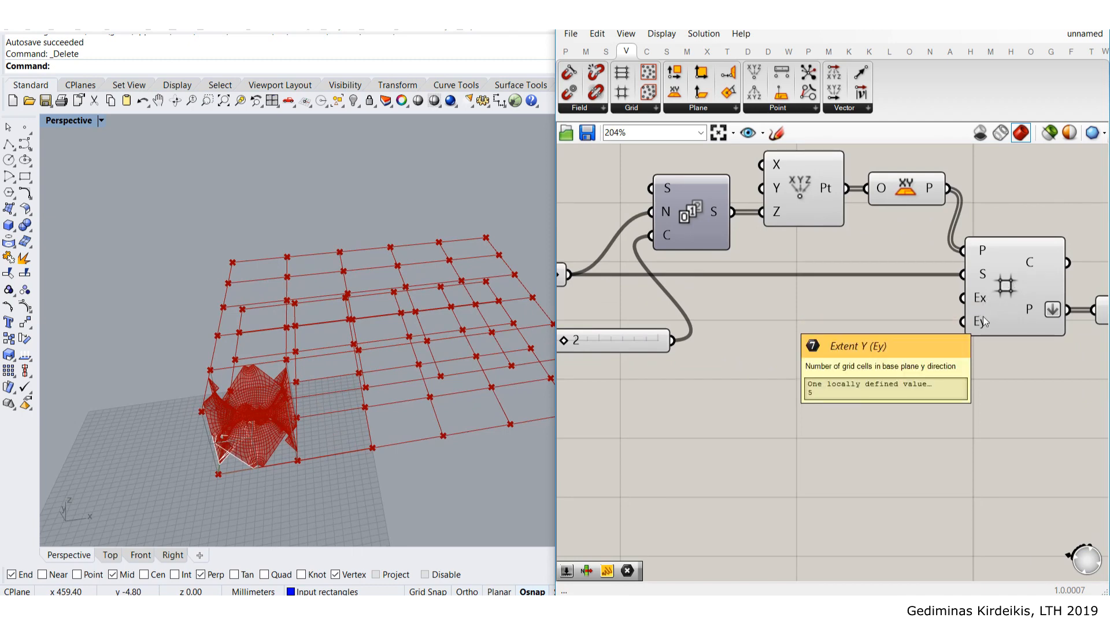
# - Feed the Count value into the grid's Ex and Ey extents
pyautogui.moveTo(673, 340); pyautogui.dragTo(954, 298)
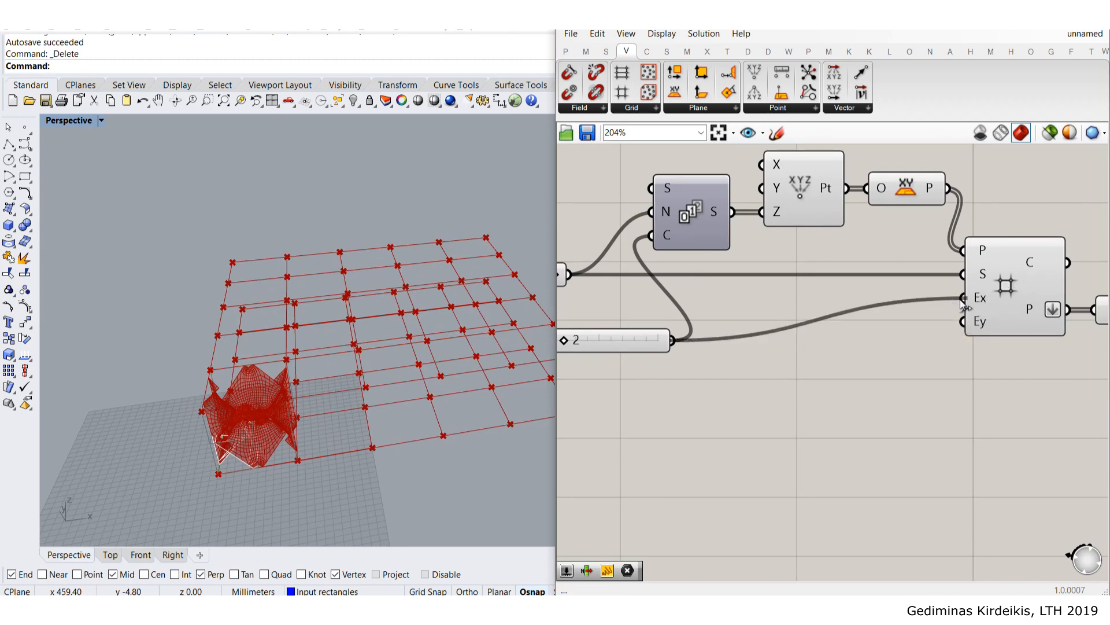
pyautogui.moveTo(676, 340); pyautogui.dragTo(961, 322)
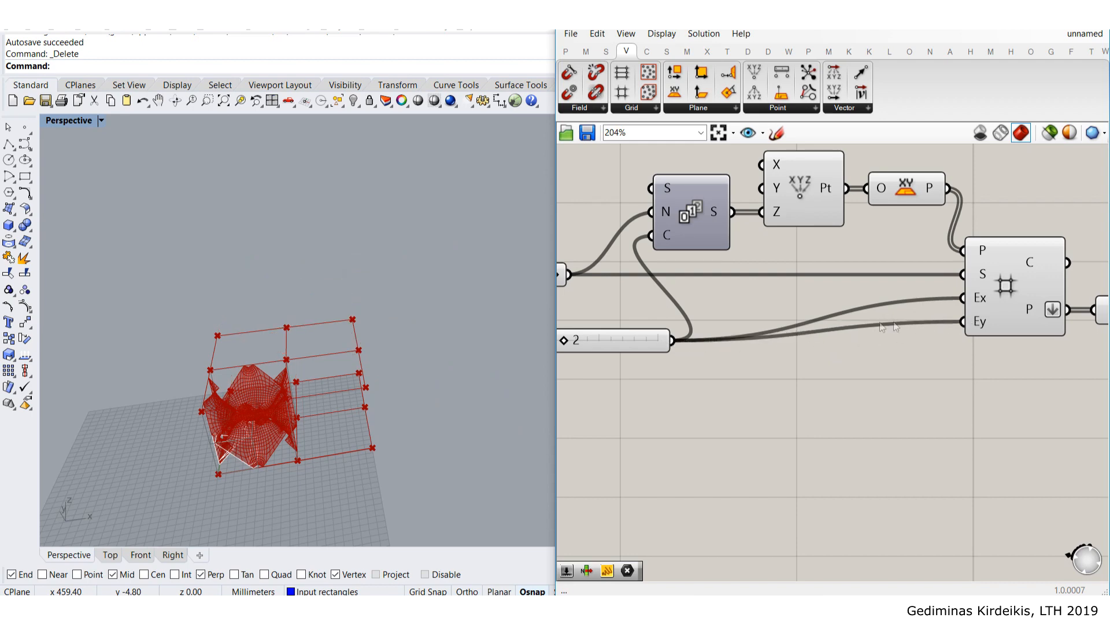
pyautogui.moveTo(809, 337); pyautogui.dragTo(1002, 318, button='right')
pyautogui.scroll(-1, 873, 325)
pyautogui.moveTo(820, 322); pyautogui.dragTo(732, 311)
pyautogui.scroll(2, 699, 307)
pyautogui.scroll(-5, 737, 308)
pyautogui.moveTo(882, 286); pyautogui.dragTo(672, 337, button='right')
# - Hide the three grid components' preview in the Rhino viewport
pyautogui.moveTo(877, 379); pyautogui.dragTo(681, 226)
pyautogui.middleClick(761, 258)
pyautogui.click(790, 226)
pyautogui.click(803, 209)
# - Set the Count slider to 3
pyautogui.moveTo(687, 331); pyautogui.dragTo(808, 296, button='right')
pyautogui.scroll(4, 661, 329)
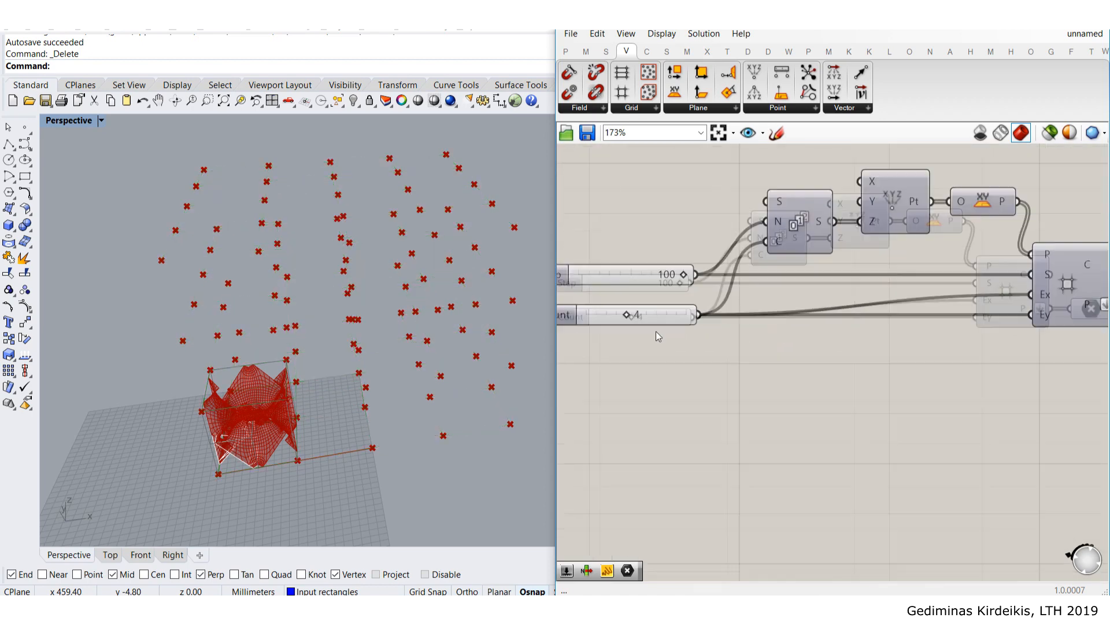
pyautogui.moveTo(609, 313)
pyautogui.mouseDown()
pyautogui.moveTo(576, 317)
pyautogui.moveTo(589, 317)
pyautogui.mouseUp()
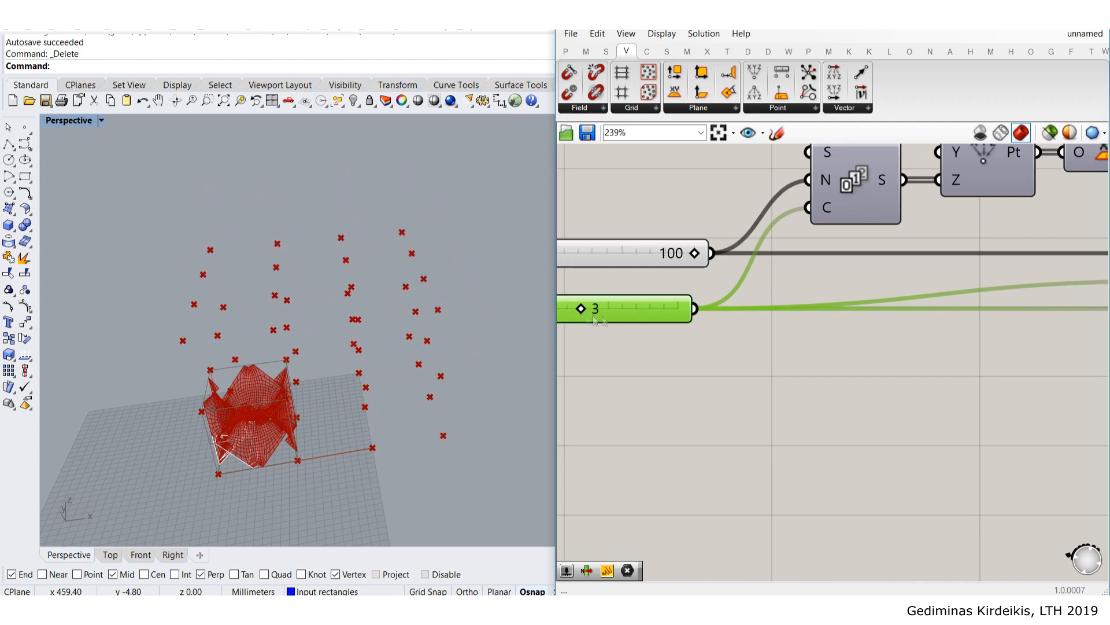
pyautogui.scroll(-4, 804, 278)
pyautogui.scroll(1, 694, 266)
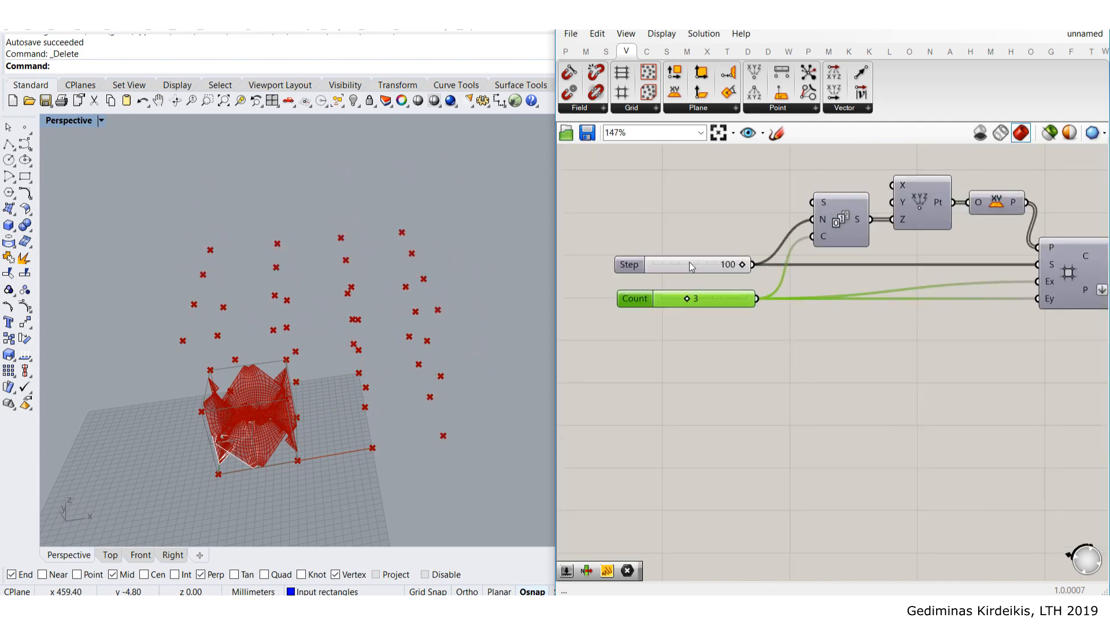
pyautogui.click(702, 263)
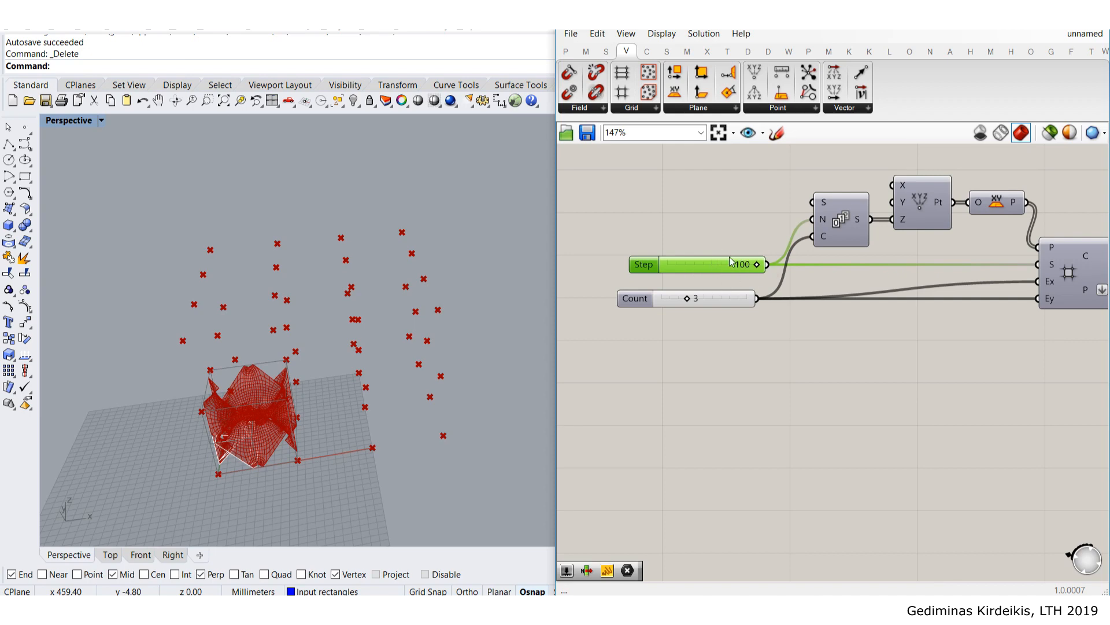
# - Add a Panel containing 100 and wire it into the Series step input
pyautogui.doubleClick(738, 231)
pyautogui.write('panel')
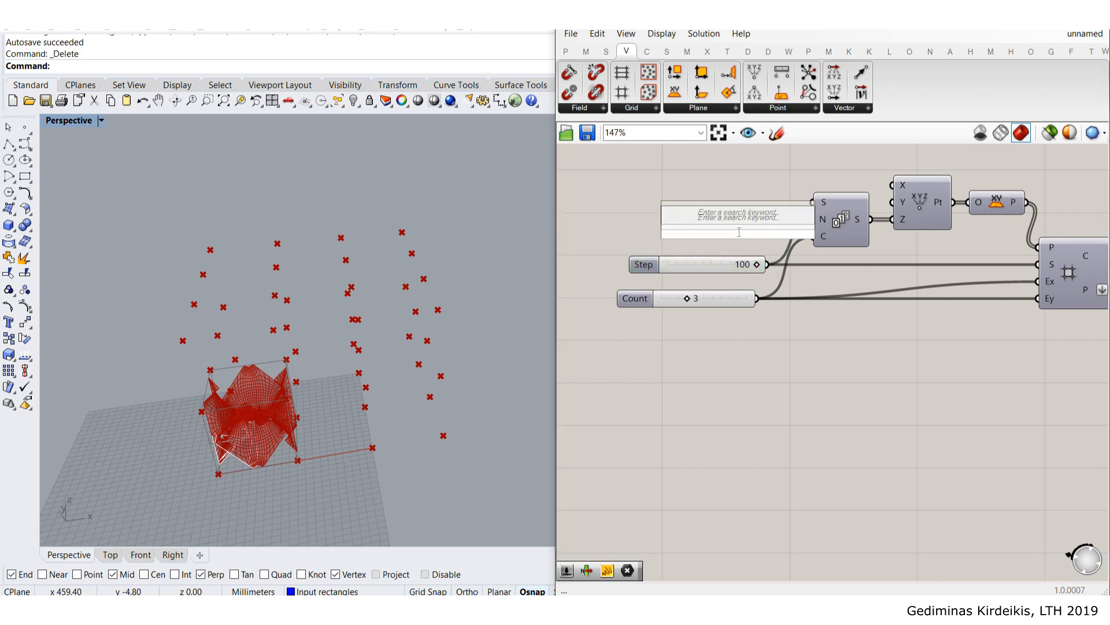
pyautogui.press('Return')
pyautogui.doubleClick(738, 231)
pyautogui.write('100')
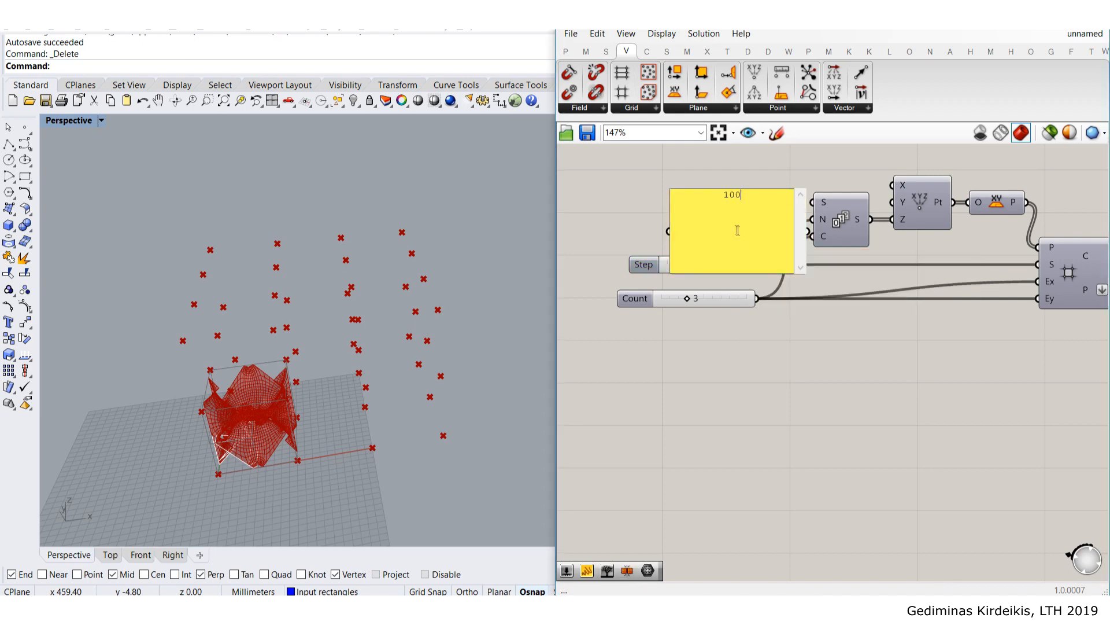
pyautogui.moveTo(725, 208); pyautogui.dragTo(665, 191)
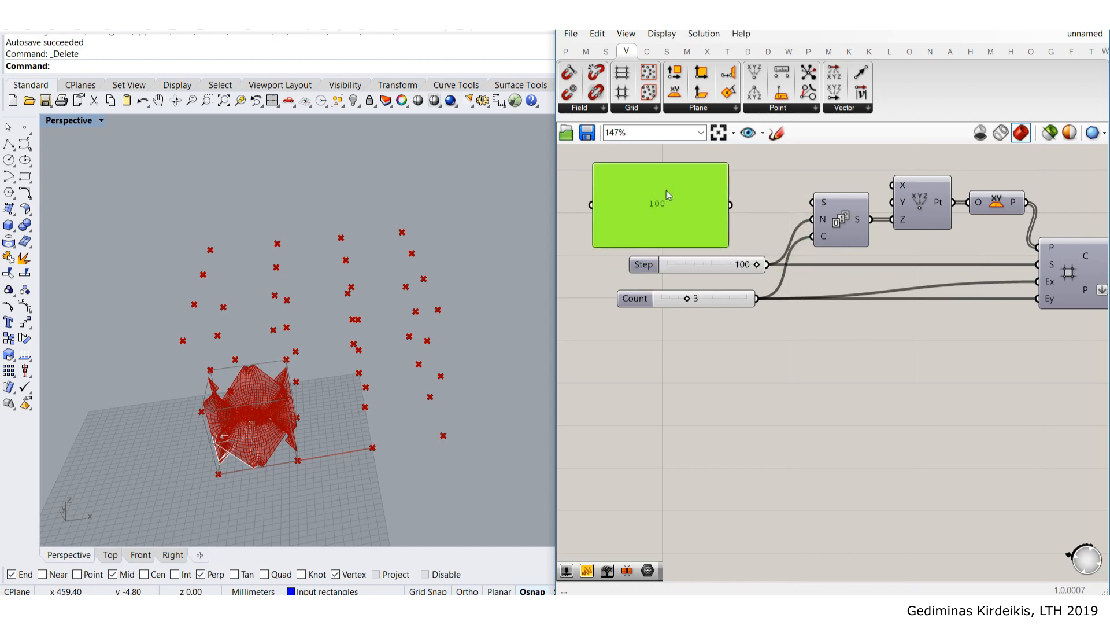
pyautogui.moveTo(752, 205); pyautogui.dragTo(1038, 265)
# - Delete the Step slider, shrink the 100 panel, and reposition the Count slider
pyautogui.click(734, 265)
pyautogui.press('Delete')
pyautogui.moveTo(617, 166); pyautogui.dragTo(745, 289)
pyautogui.click(819, 315)
pyautogui.scroll(-3, 862, 316)
pyautogui.moveTo(920, 316); pyautogui.dragTo(780, 348, button='right')
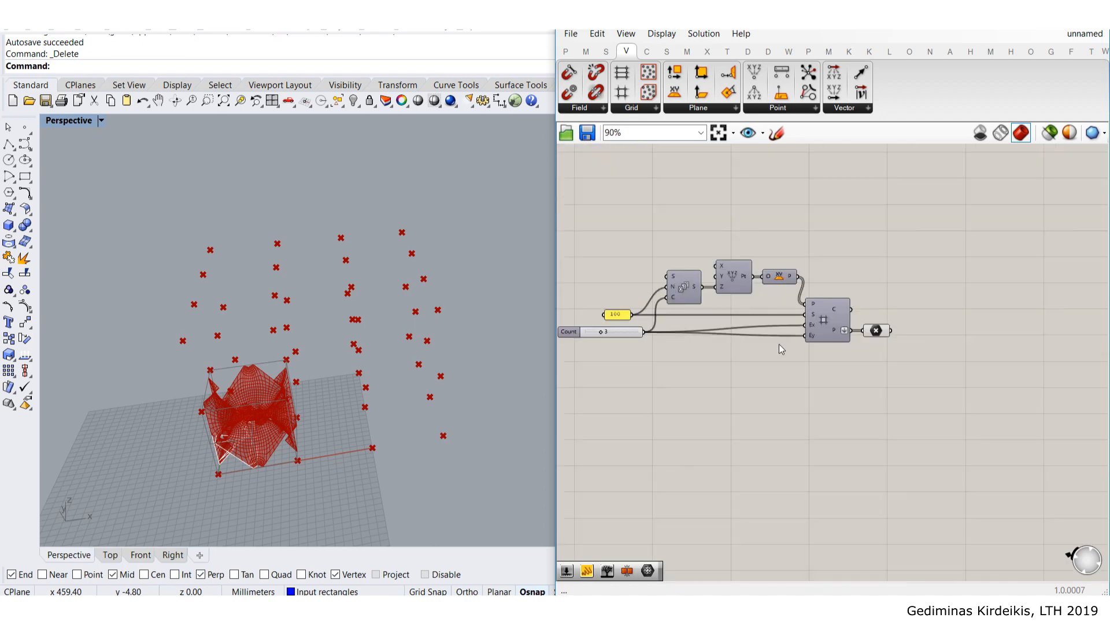
# - Shift the visible components down and left and bring the purple group into view
pyautogui.scroll(-2, 779, 343)
pyautogui.moveTo(901, 398); pyautogui.dragTo(640, 246)
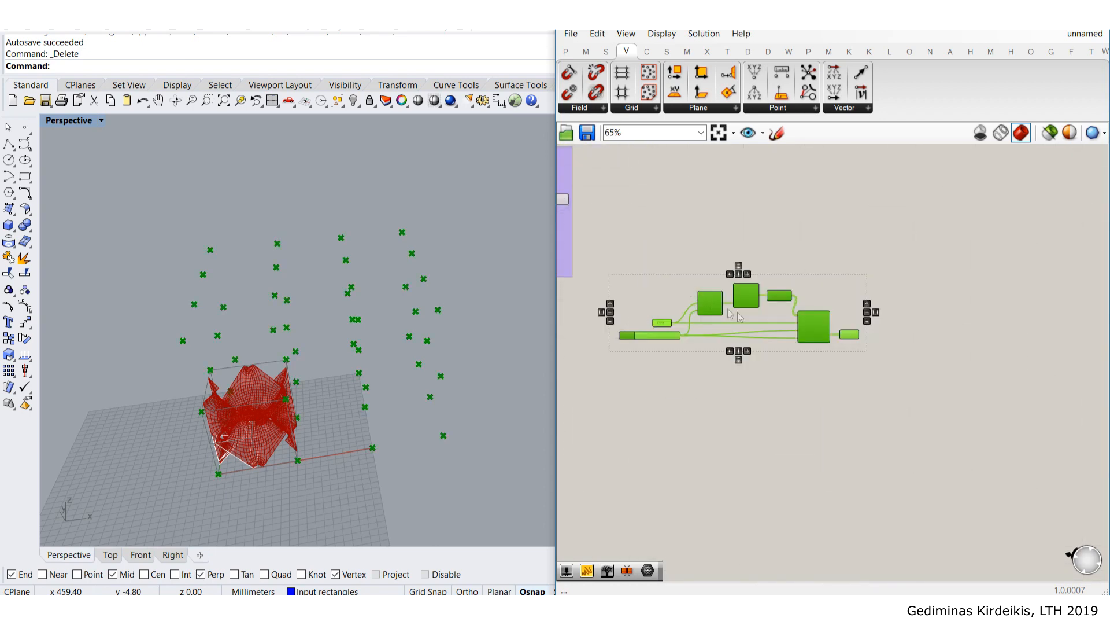
pyautogui.moveTo(808, 339); pyautogui.dragTo(789, 389)
pyautogui.click(694, 257)
pyautogui.moveTo(688, 247); pyautogui.dragTo(905, 270, button='right')
pyautogui.scroll(4, 772, 223)
# - Select the relaxed mesh component to highlight its mesh, then clear space on the canvas
pyautogui.click(772, 222)
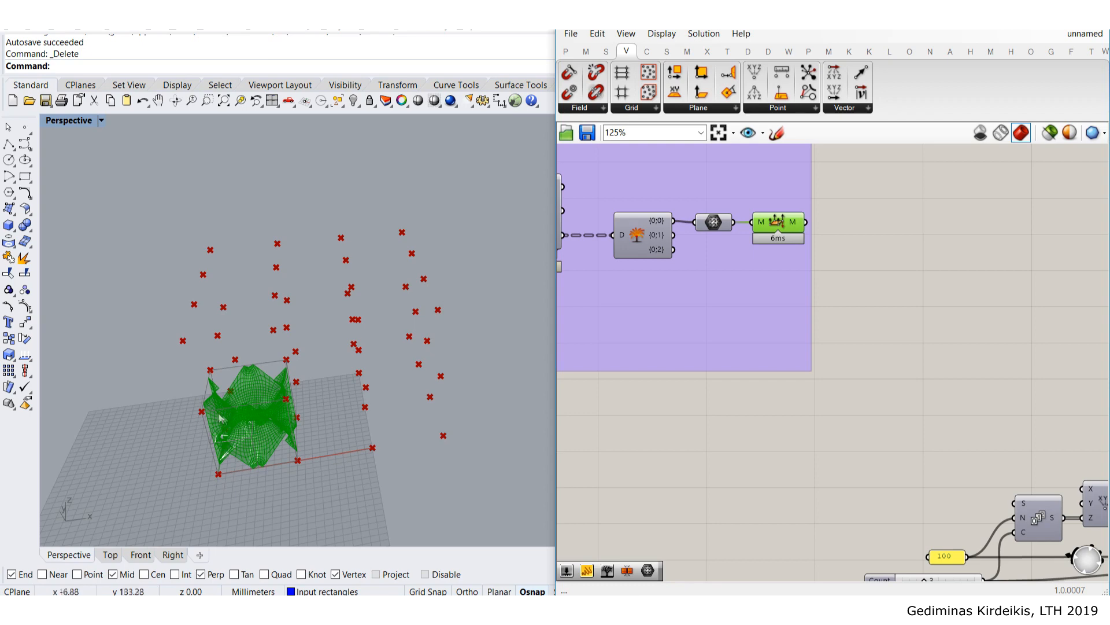
pyautogui.scroll(5, 215, 475)
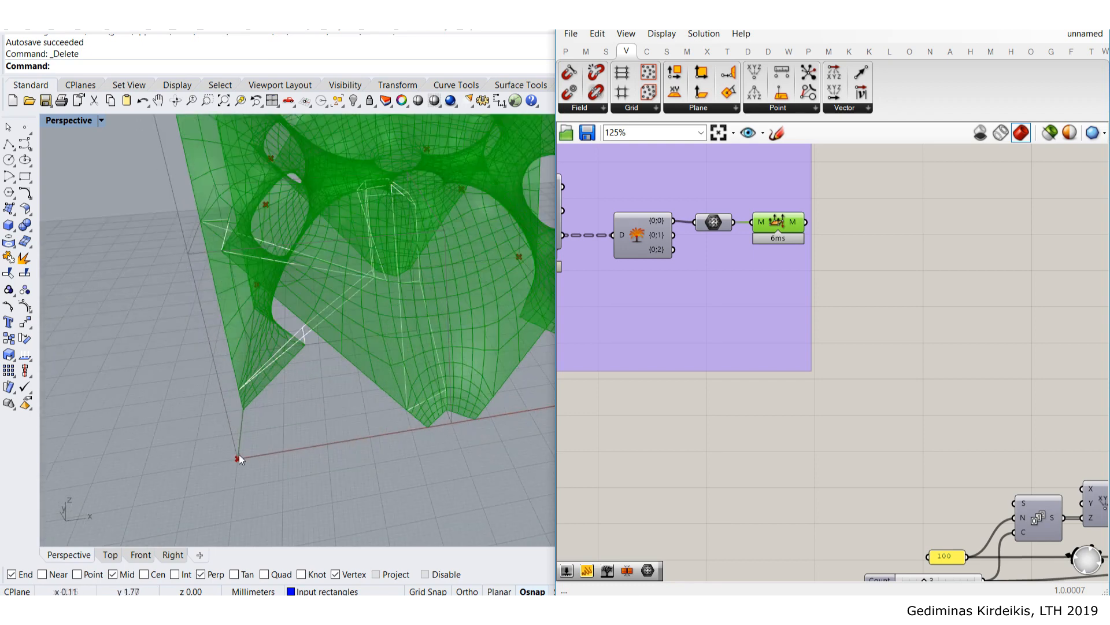
pyautogui.scroll(-5, 238, 457)
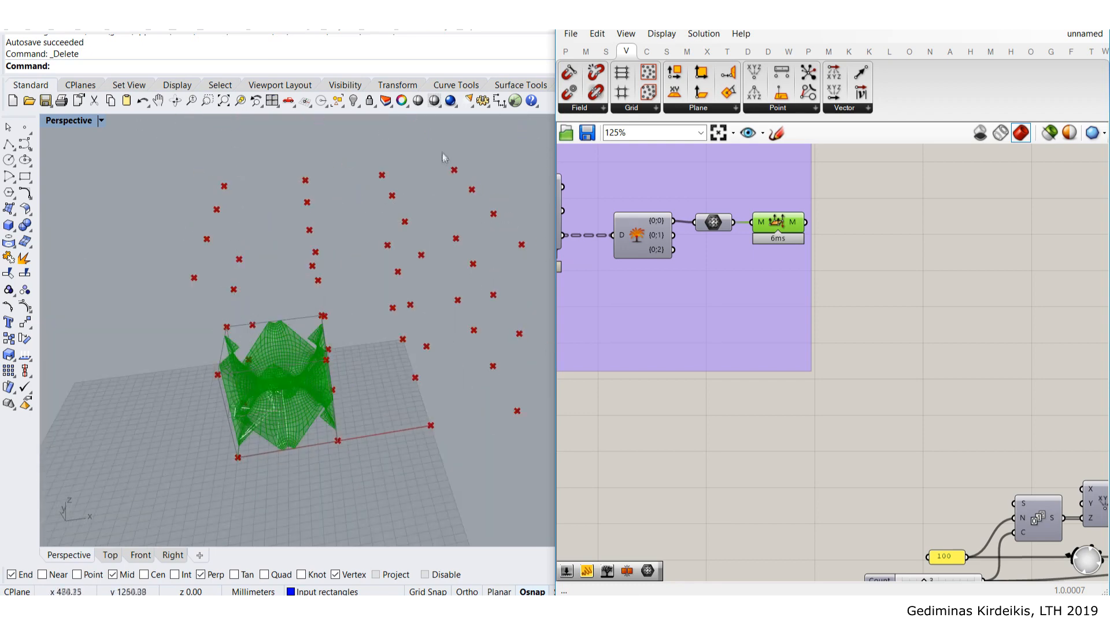
pyautogui.scroll(-3, 711, 285)
pyautogui.click(918, 228)
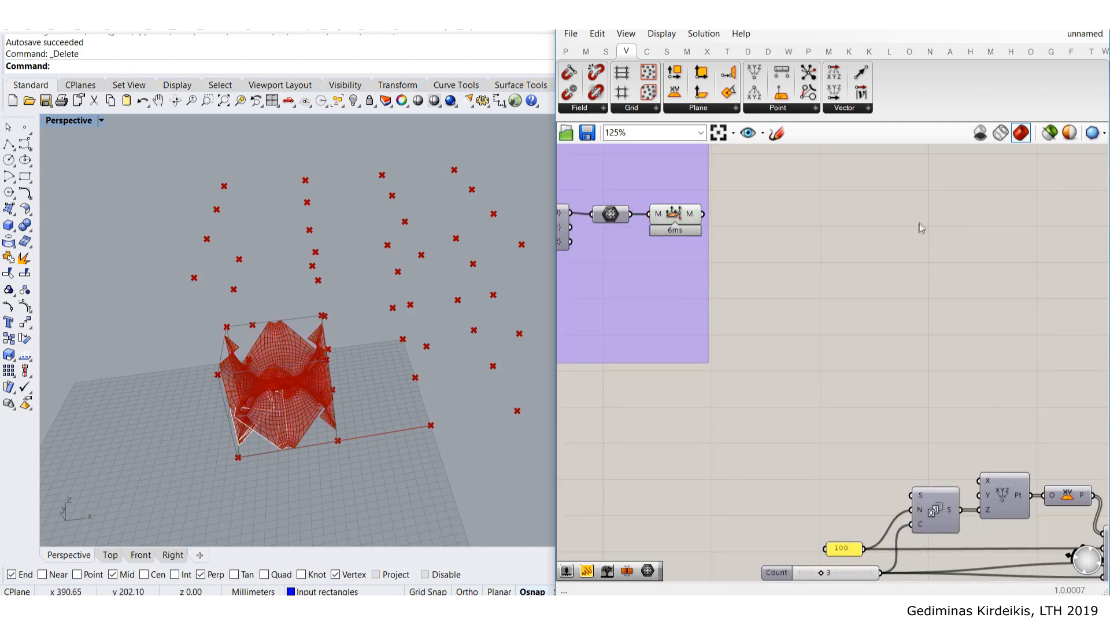
pyautogui.moveTo(897, 287); pyautogui.dragTo(763, 279, button='right')
# - Place a Move component on the canvas beside the relaxed mesh component
pyautogui.doubleClick(765, 275)
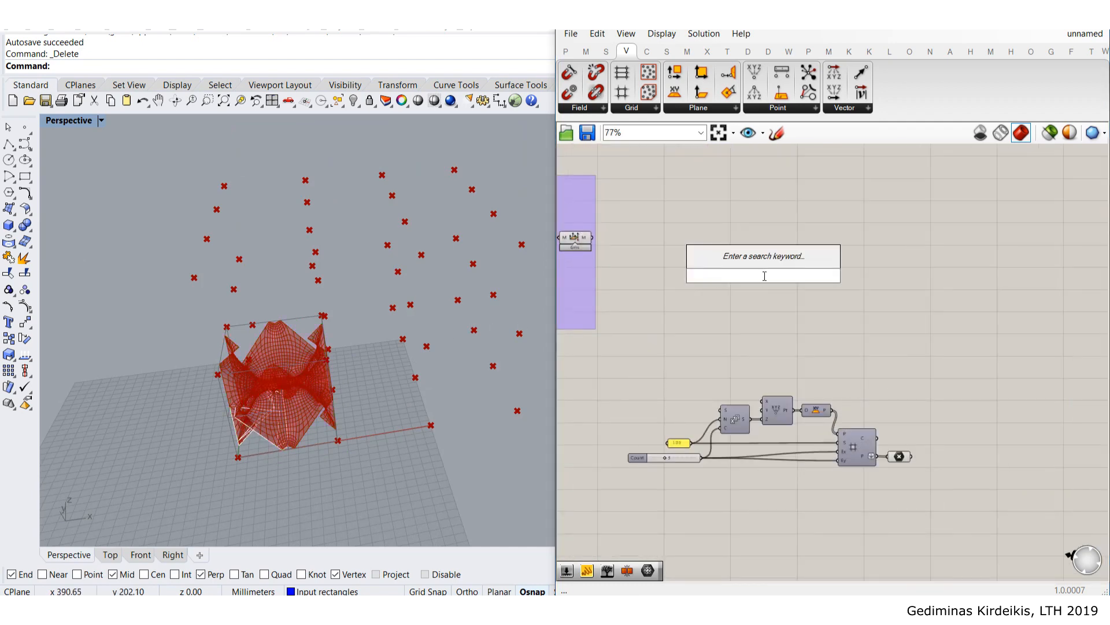
pyautogui.write('move')
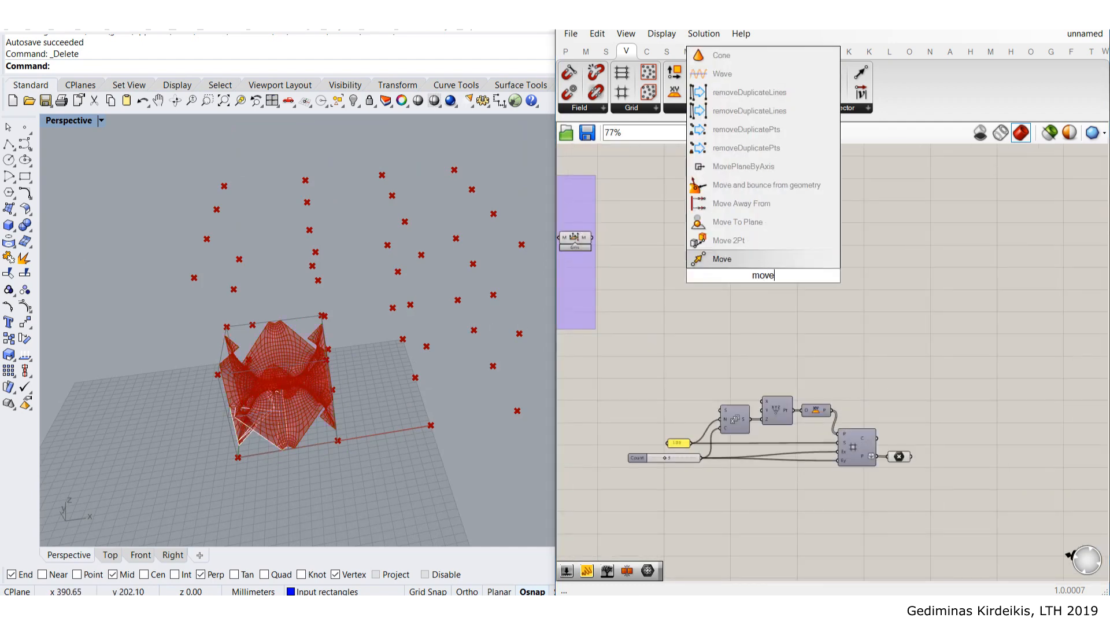
pyautogui.click(765, 264)
pyautogui.moveTo(763, 273); pyautogui.dragTo(857, 262)
pyautogui.click(797, 214)
pyautogui.moveTo(622, 242); pyautogui.dragTo(708, 246, button='right')
pyautogui.moveTo(943, 264); pyautogui.dragTo(801, 263)
pyautogui.scroll(4, 653, 247)
# - Connect the relaxed mesh output to the Move component's G input
pyautogui.click(655, 245)
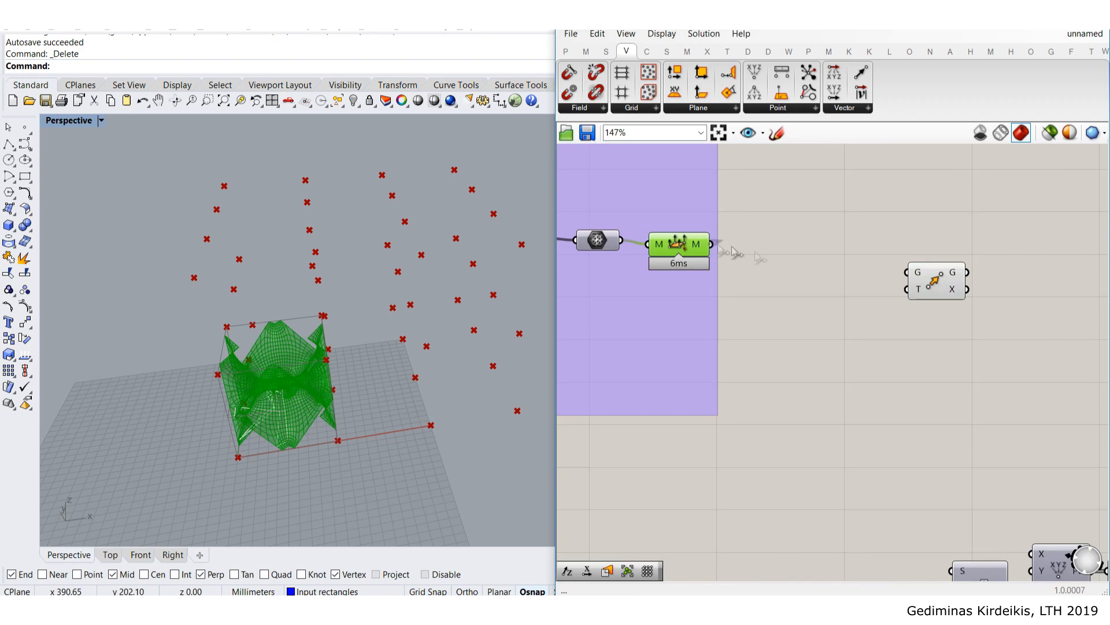
pyautogui.moveTo(712, 246); pyautogui.dragTo(906, 272)
pyautogui.moveTo(681, 243); pyautogui.dragTo(676, 239)
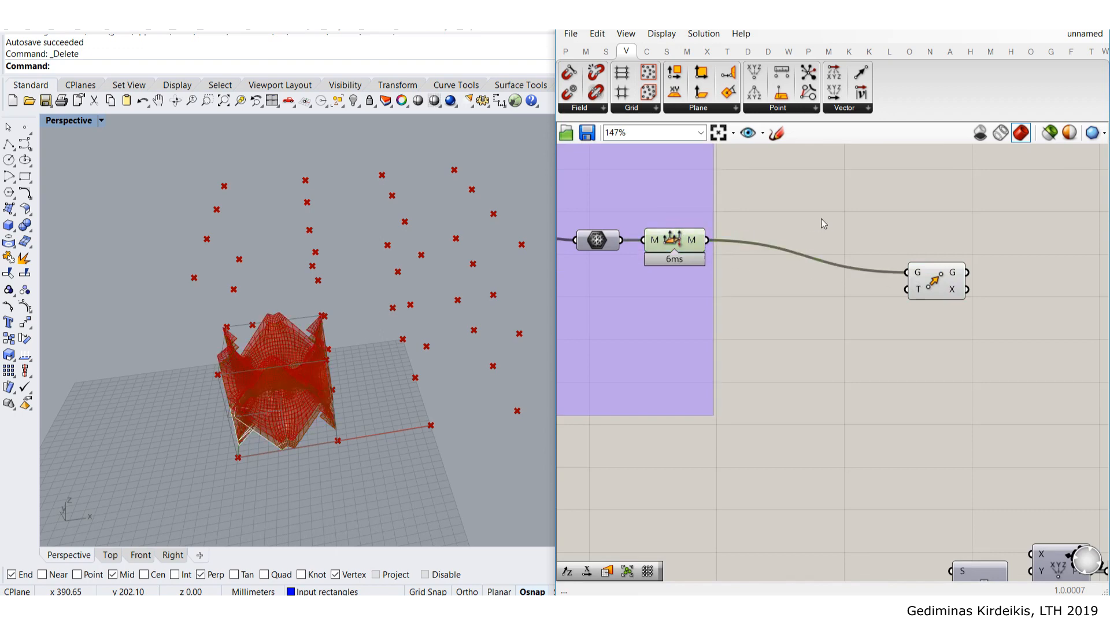
pyautogui.scroll(-3, 824, 223)
pyautogui.moveTo(971, 306); pyautogui.dragTo(826, 258, button='right')
pyautogui.moveTo(781, 226); pyautogui.dragTo(981, 199)
pyautogui.click(611, 196)
# - Turn off the original mesh component's preview and frame the point grid components
pyautogui.click(586, 198)
pyautogui.middleClick(585, 198)
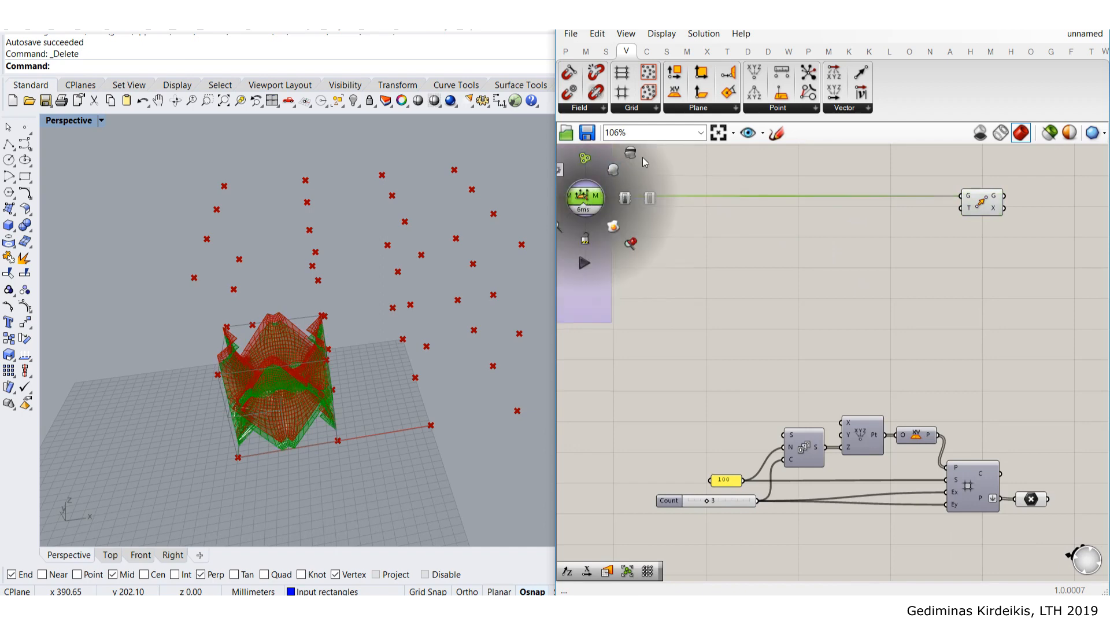
pyautogui.click(631, 154)
pyautogui.click(952, 274)
pyautogui.moveTo(952, 274); pyautogui.dragTo(919, 287, button='right')
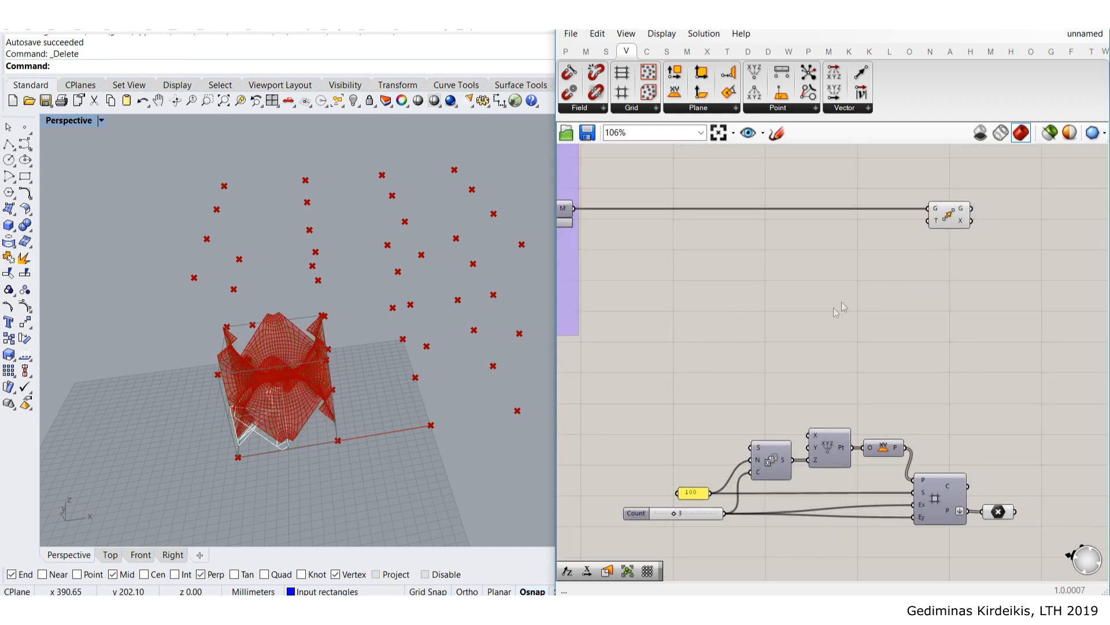
pyautogui.moveTo(797, 316); pyautogui.dragTo(865, 291, button='right')
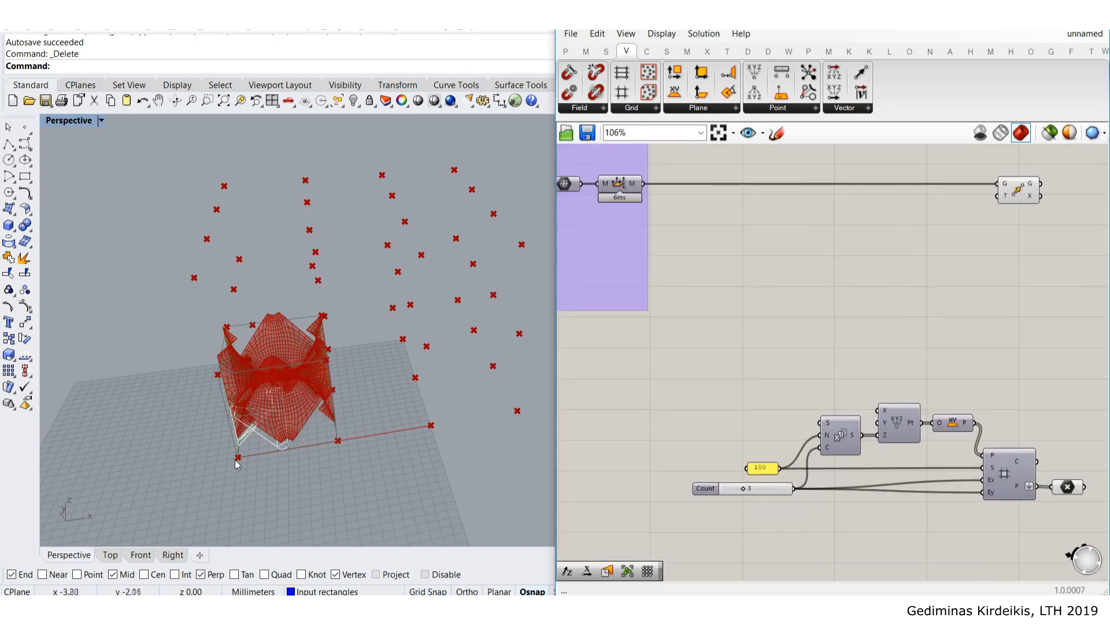
# - Add a Construct Point component and position it below the Move component
pyautogui.doubleClick(837, 321)
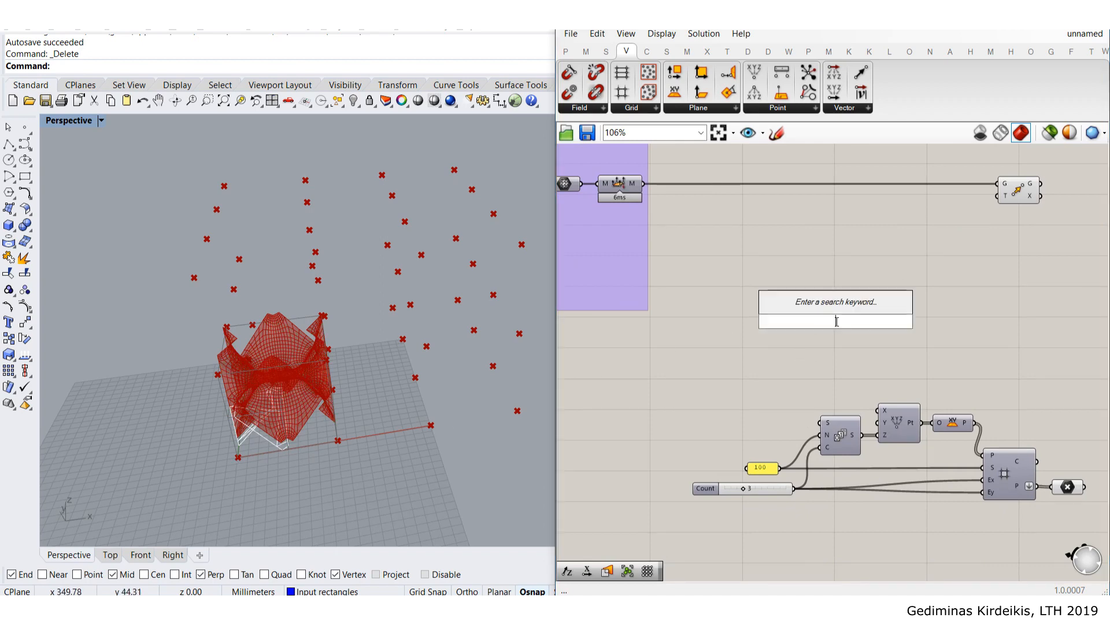
pyautogui.write('construct')
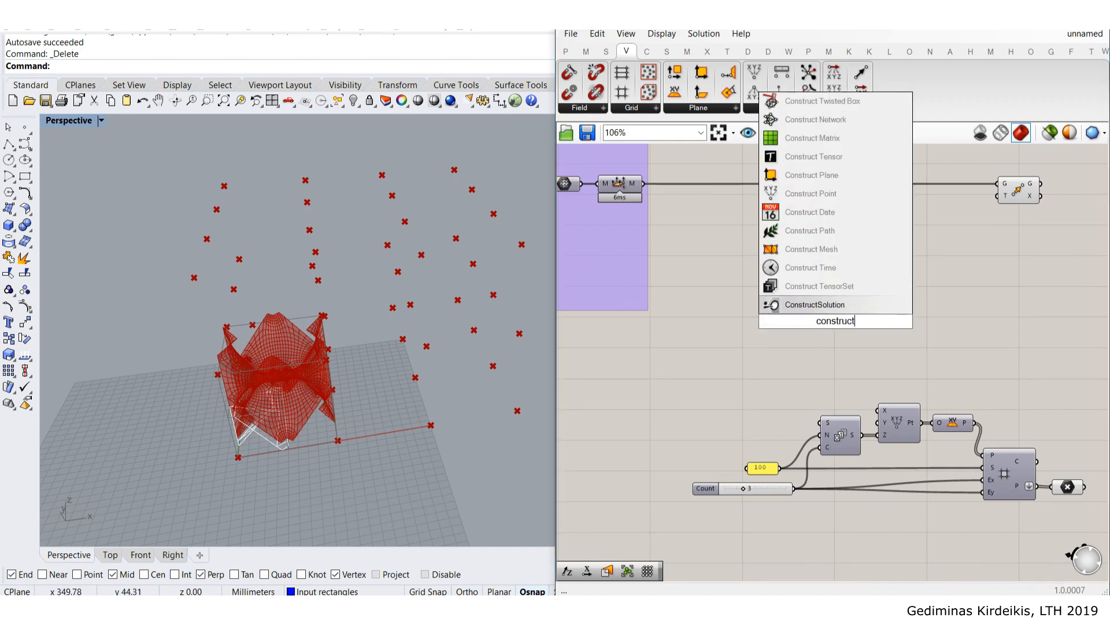
pyautogui.write(' point')
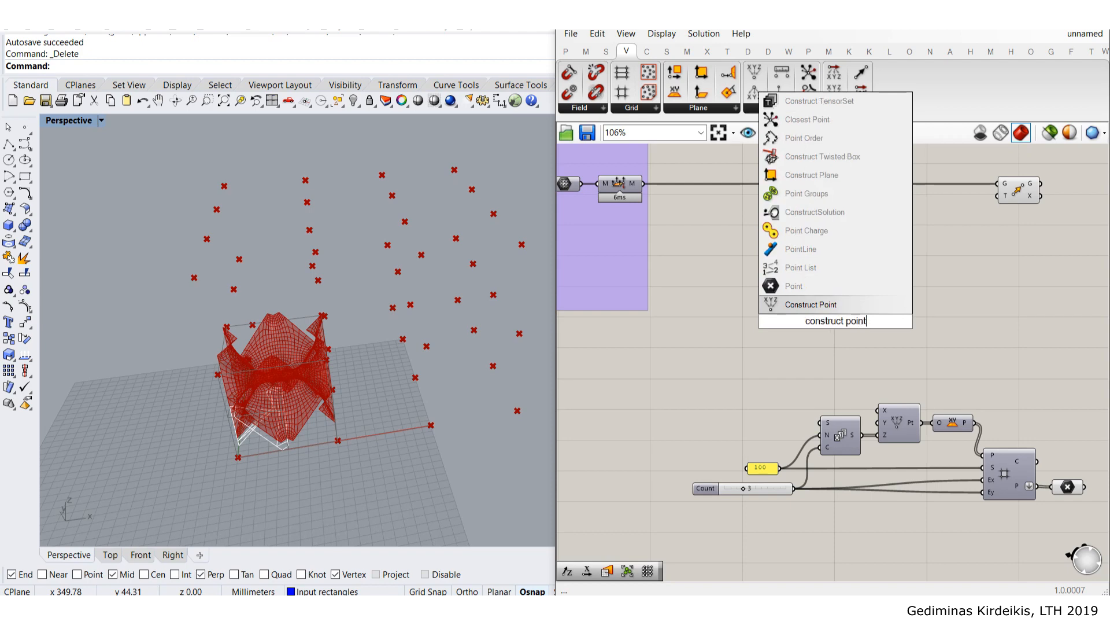
pyautogui.press('Return')
pyautogui.scroll(3, 834, 320)
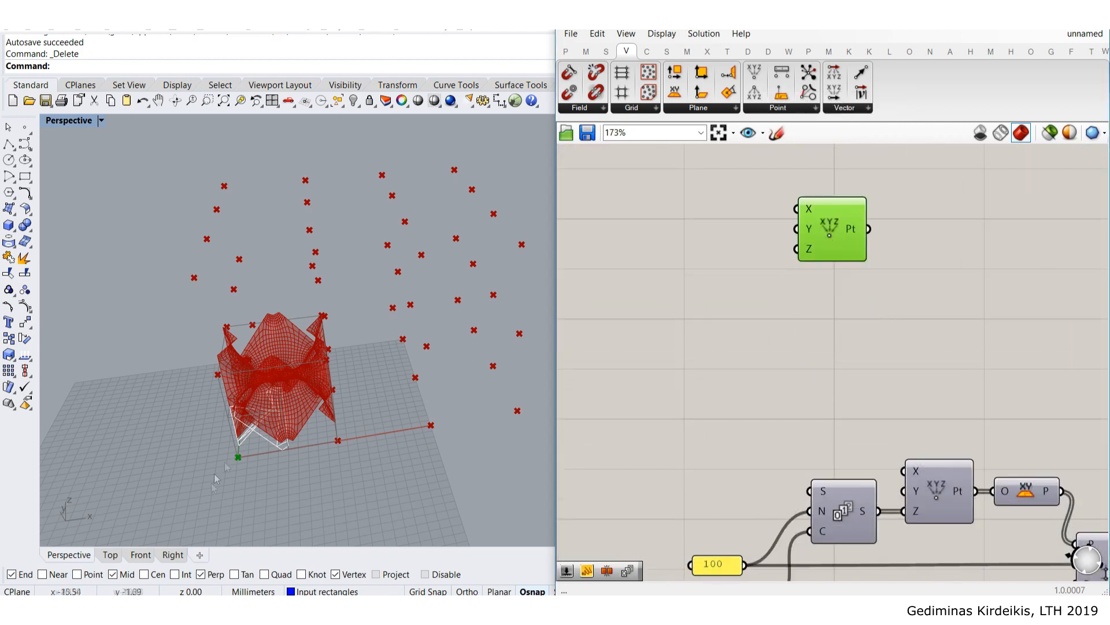
pyautogui.scroll(5, 241, 457)
pyautogui.scroll(-4, 817, 336)
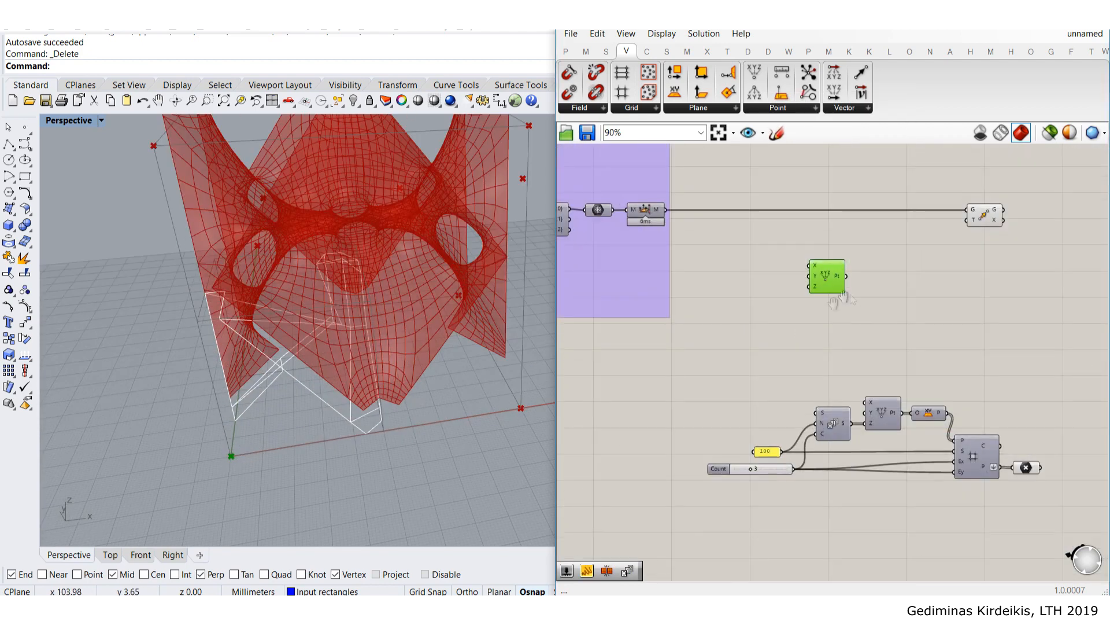
pyautogui.moveTo(849, 294); pyautogui.dragTo(783, 337, button='right')
pyautogui.moveTo(765, 317); pyautogui.dragTo(805, 306)
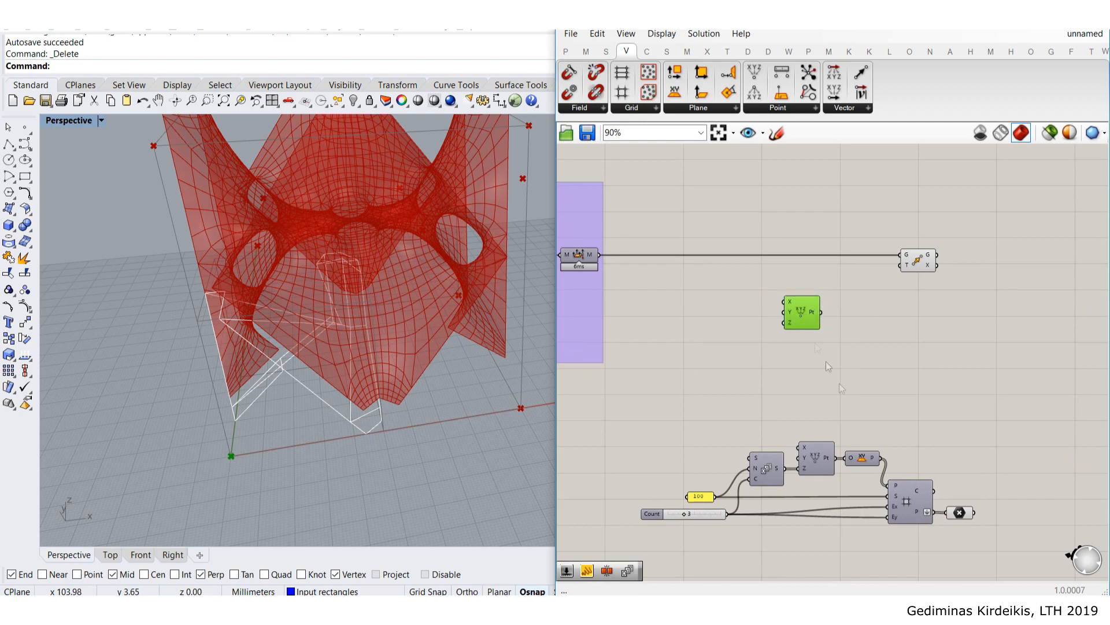
pyautogui.moveTo(983, 526); pyautogui.dragTo(877, 437, button='right')
# - Preview the whole point grid in Rhino and shift the Move component further right
pyautogui.click(859, 426)
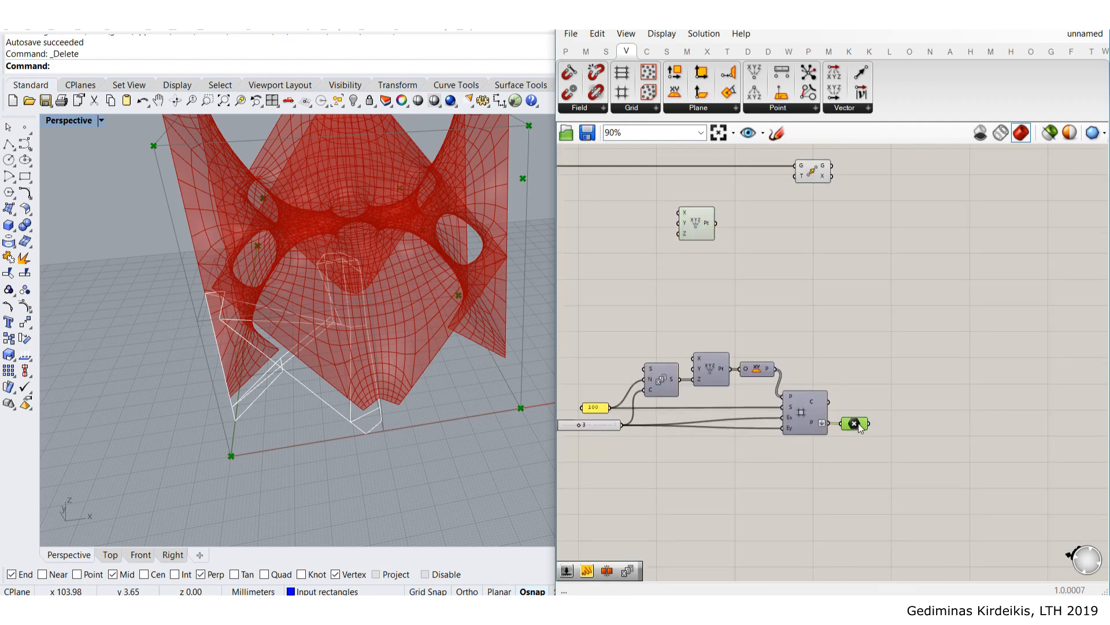
pyautogui.scroll(-5, 329, 255)
pyautogui.keyDown('shift'); pyautogui.moveTo(258, 218); pyautogui.dragTo(204, 314, button='right'); pyautogui.keyUp('shift')
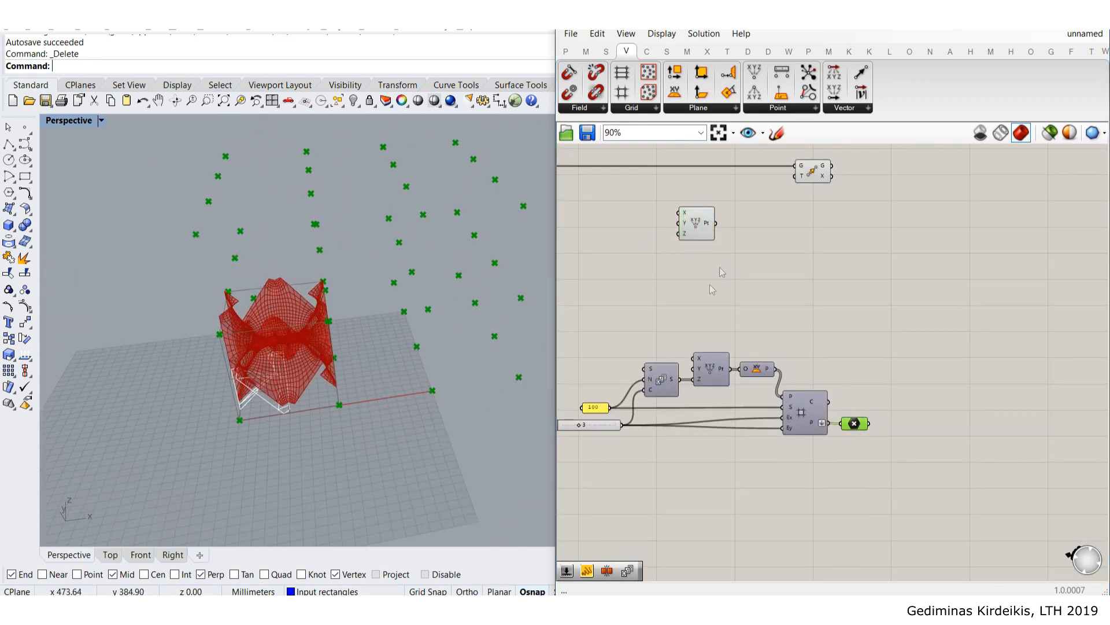
pyautogui.moveTo(832, 175); pyautogui.dragTo(855, 182)
pyautogui.moveTo(815, 181); pyautogui.dragTo(1022, 185)
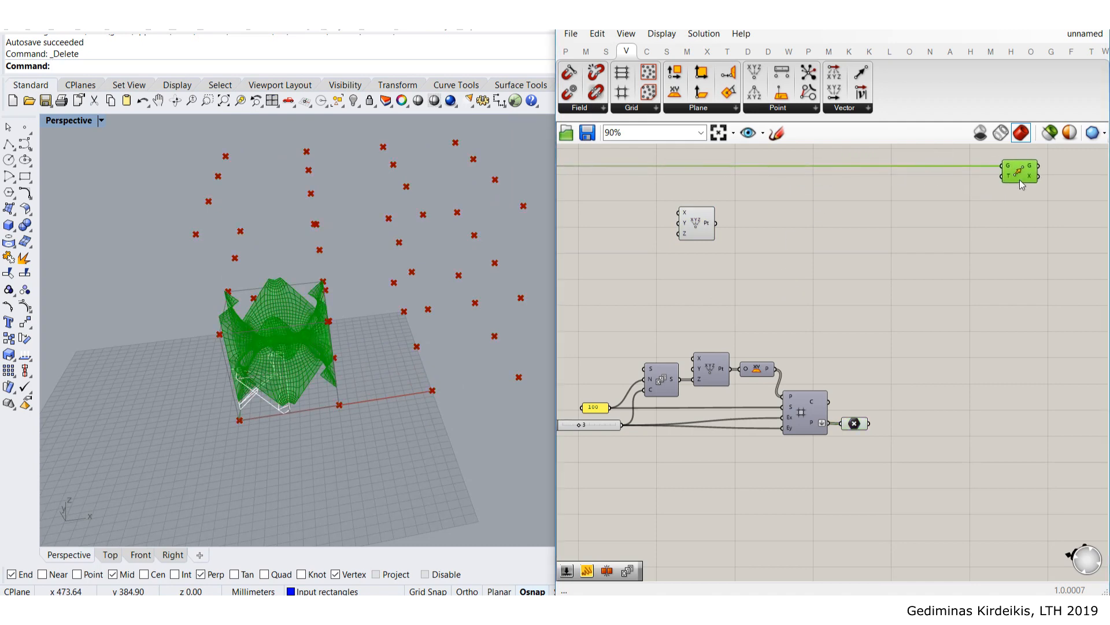
pyautogui.click(990, 186)
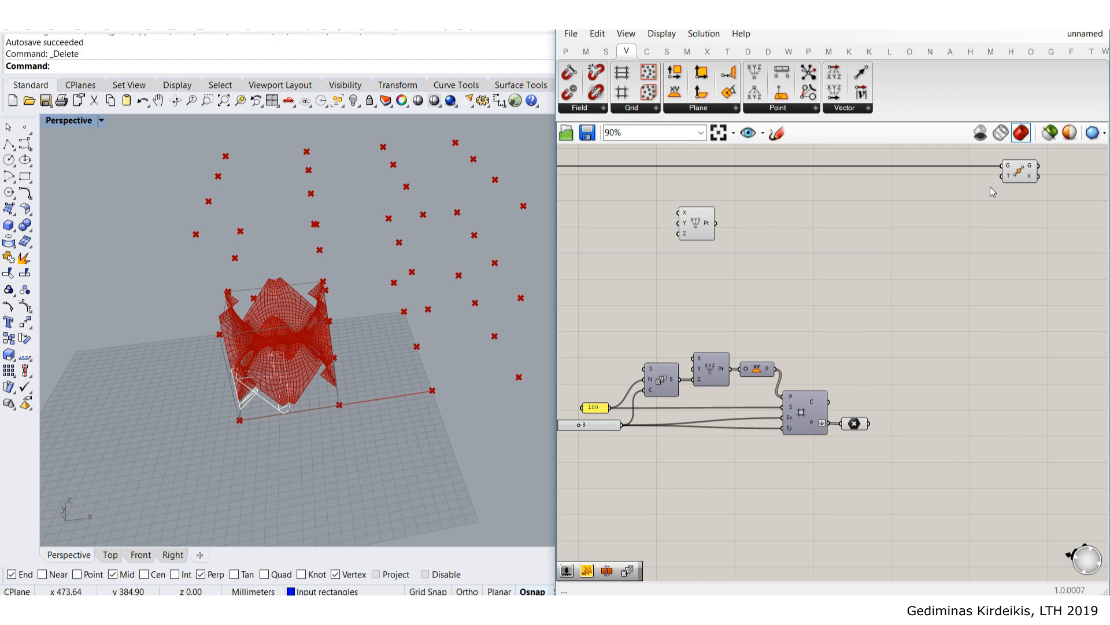
# - Inspect the Move component's default (0,0,10) translation, then reselect Construct Point
pyautogui.scroll(2, 1001, 184)
pyautogui.click(1004, 181)
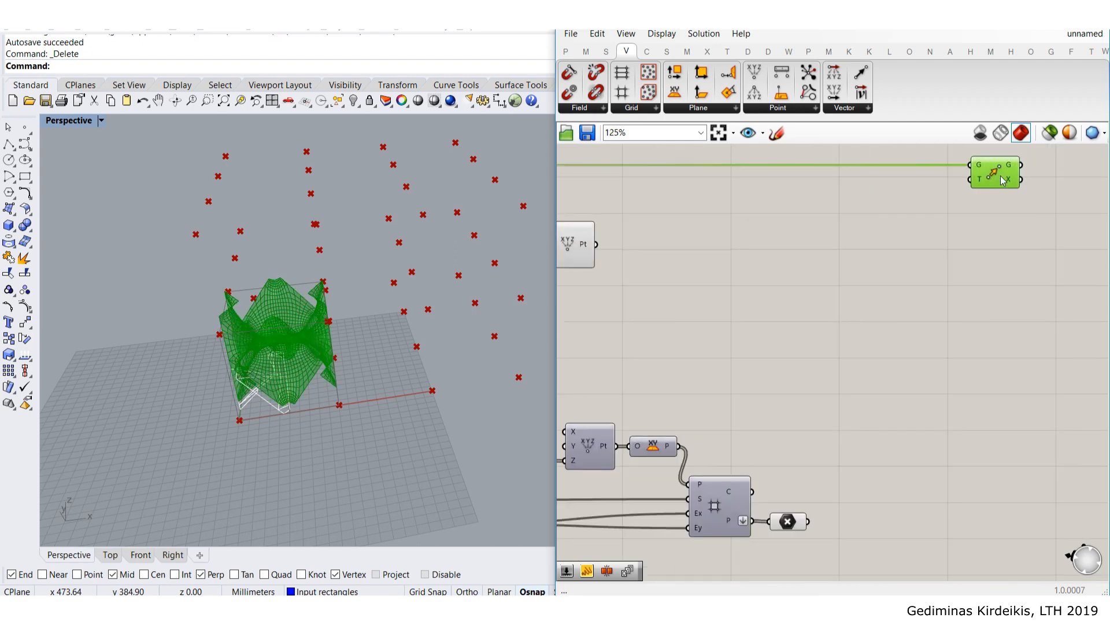
pyautogui.moveTo(984, 184)
pyautogui.moveTo(785, 240); pyautogui.dragTo(868, 247, button='right')
pyautogui.click(656, 246)
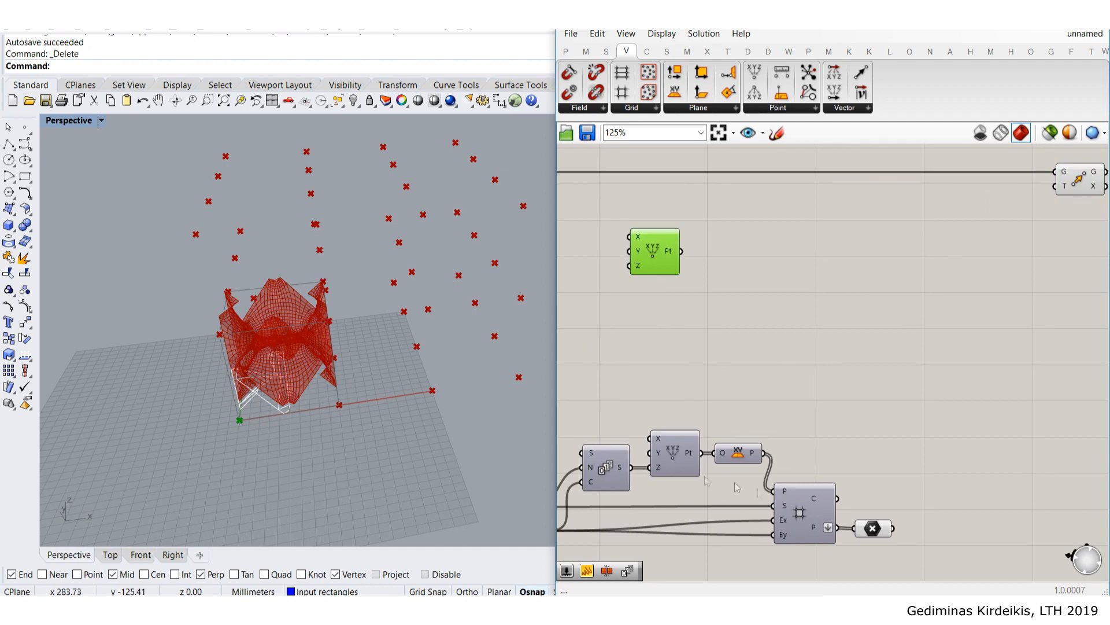
# - Add Vector 2Pt with Construct Point feeding A and the stacked grid points feeding B
pyautogui.click(866, 531)
pyautogui.doubleClick(845, 351)
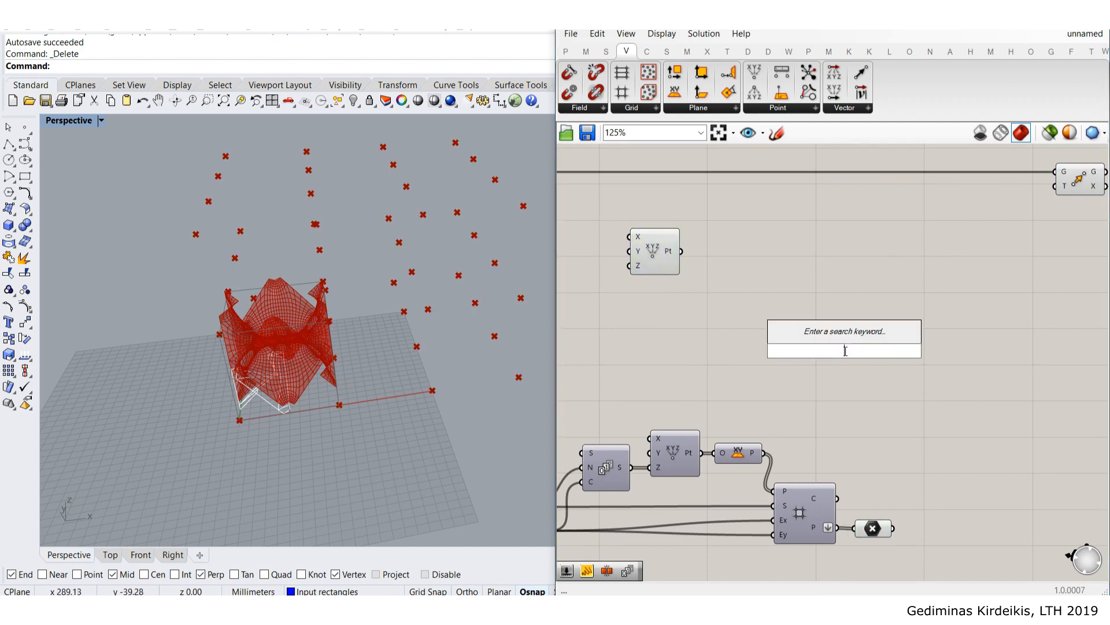
pyautogui.write('vect')
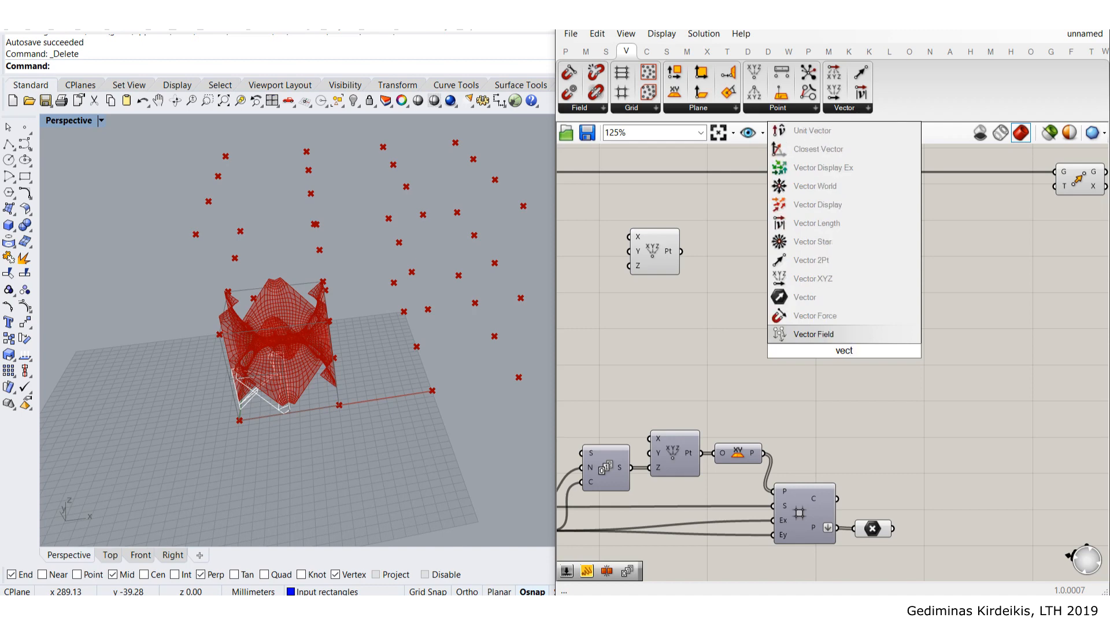
pyautogui.click(833, 260)
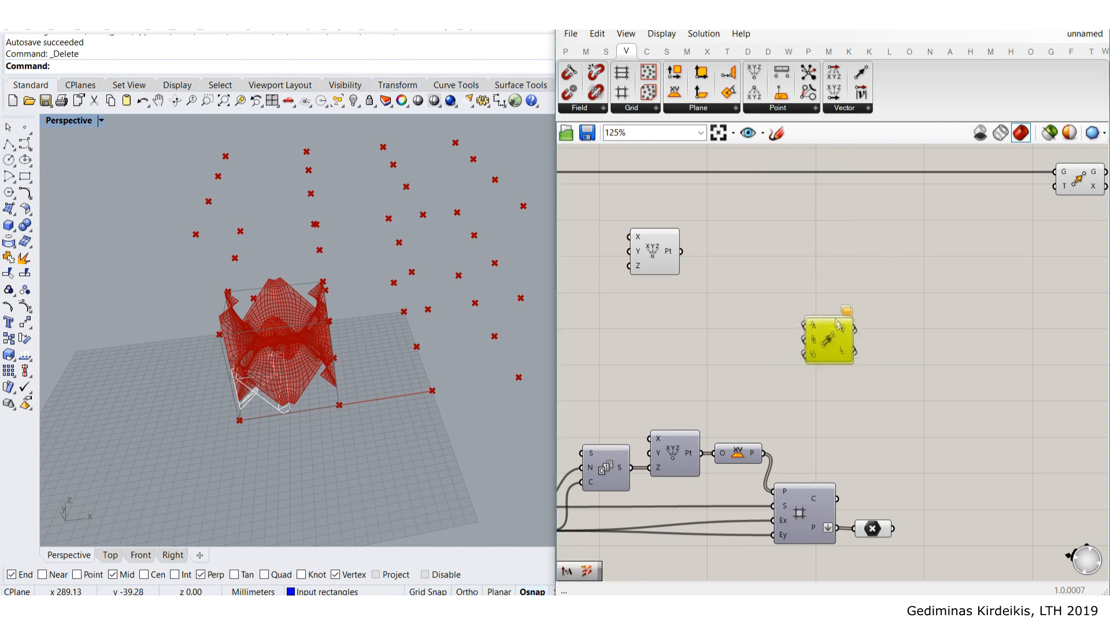
pyautogui.moveTo(680, 253); pyautogui.dragTo(798, 313)
pyautogui.click(893, 457)
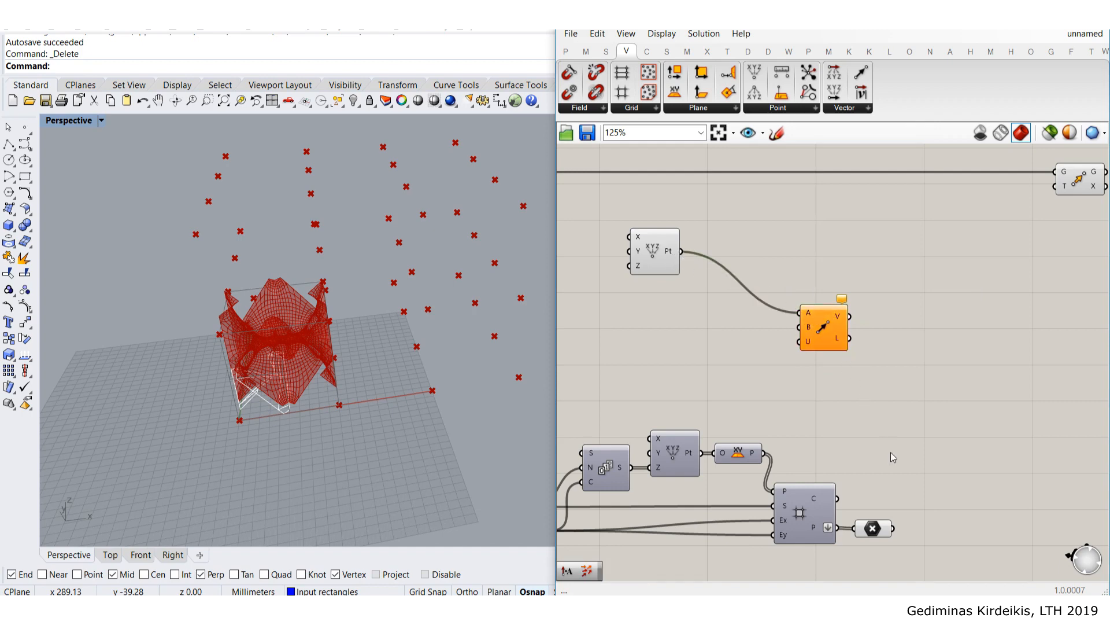
pyautogui.click(872, 530)
pyautogui.moveTo(895, 529); pyautogui.dragTo(799, 328)
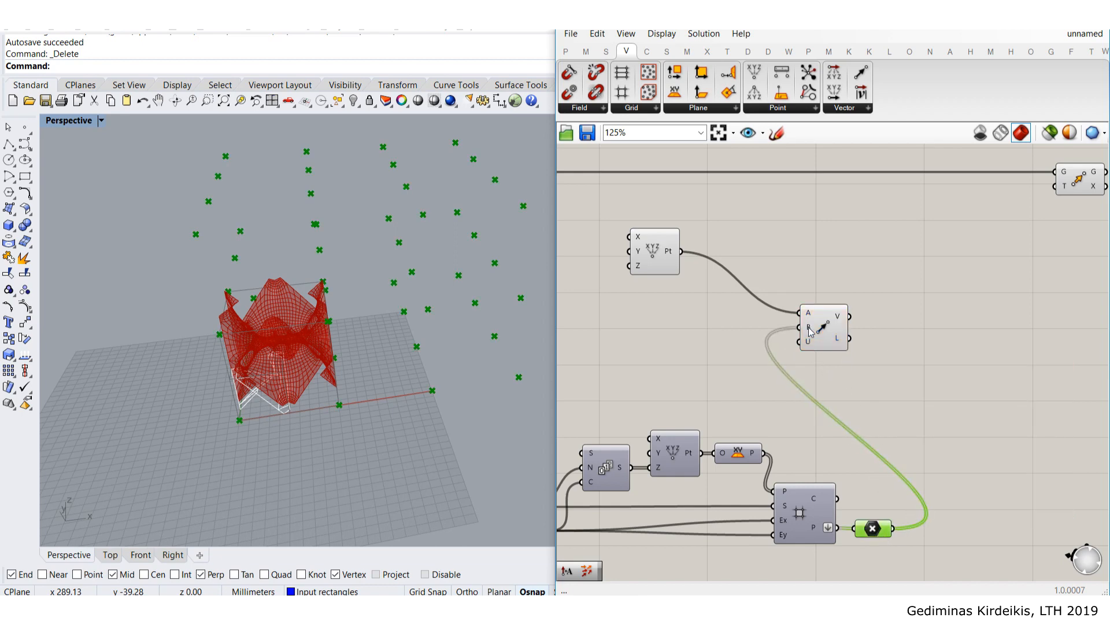
pyautogui.click(843, 302)
pyautogui.moveTo(841, 316)
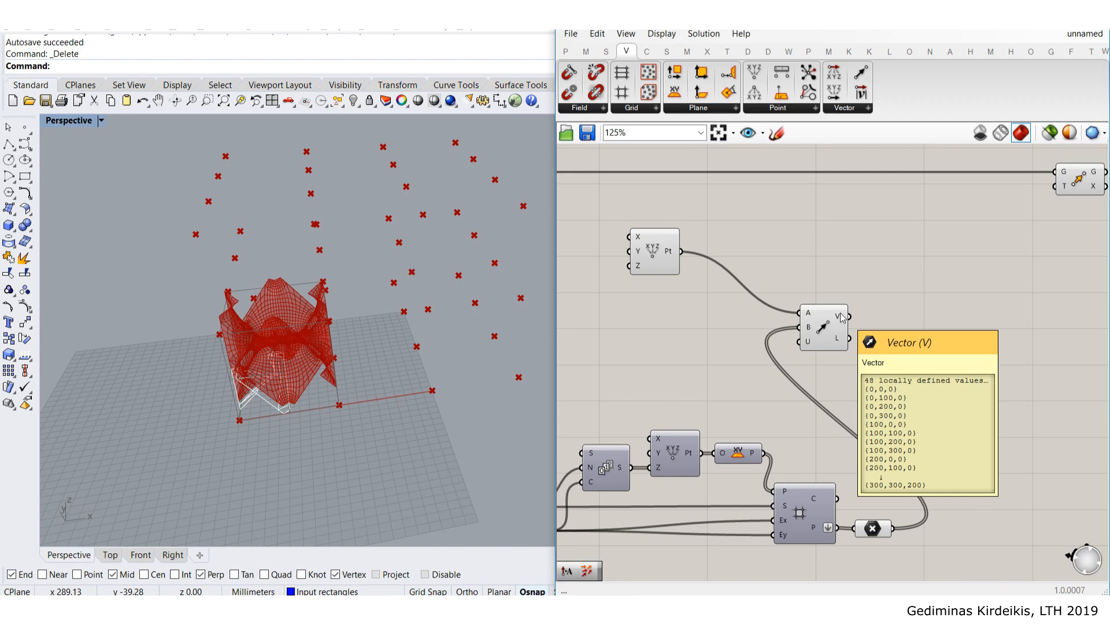
# - Reposition the Vector 2Pt component on the canvas and check its 48 output vectors
pyautogui.moveTo(833, 335); pyautogui.dragTo(931, 274)
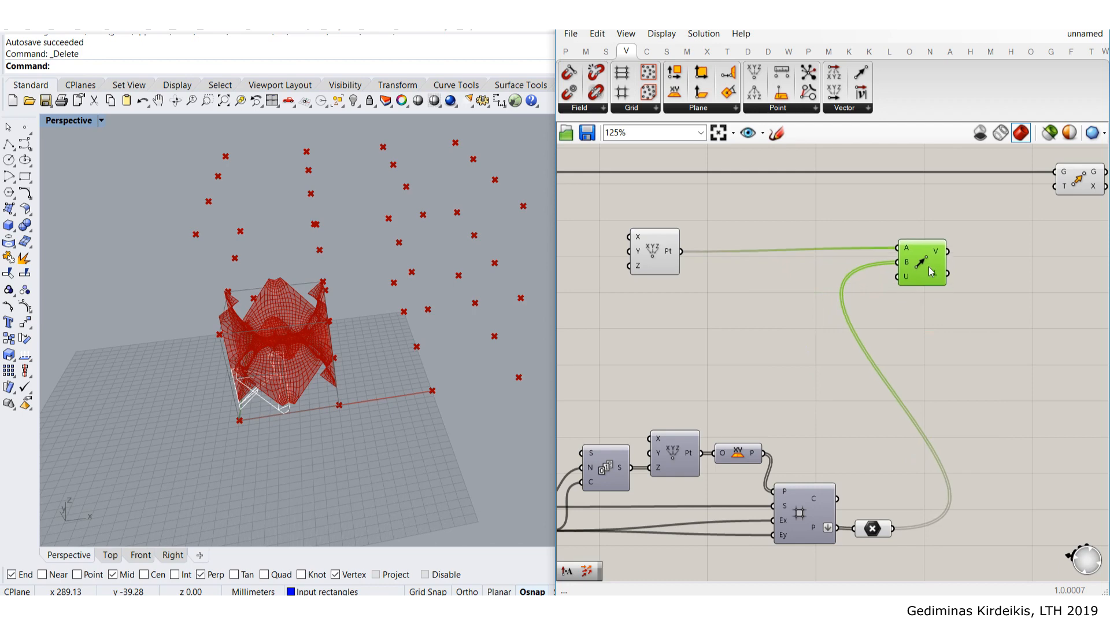
pyautogui.moveTo(1002, 332); pyautogui.dragTo(957, 352, button='right')
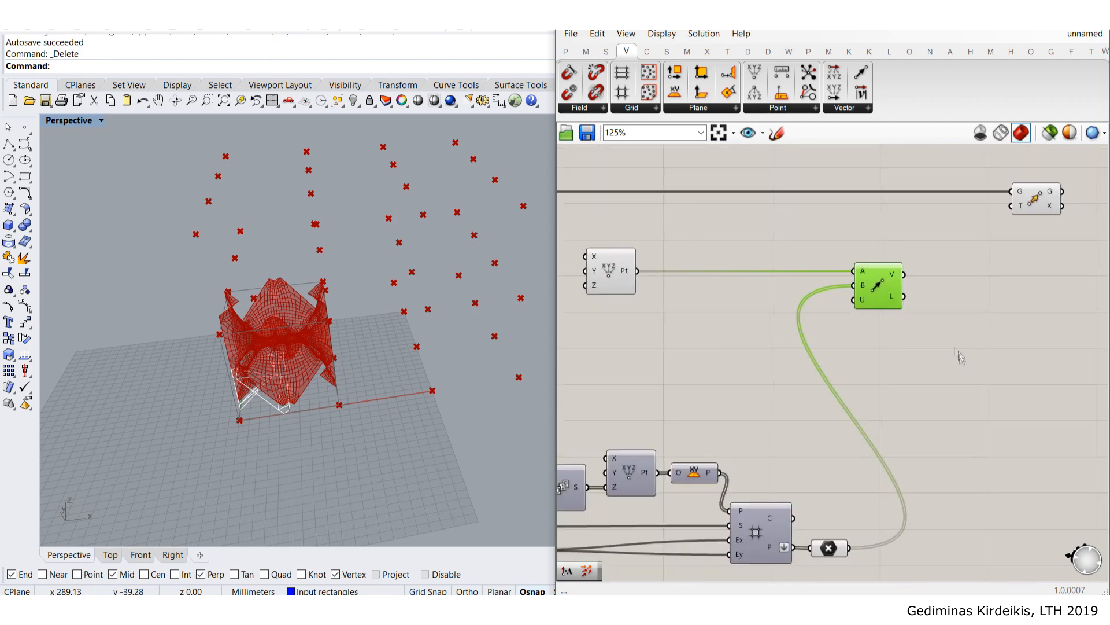
pyautogui.moveTo(889, 285); pyautogui.dragTo(877, 285)
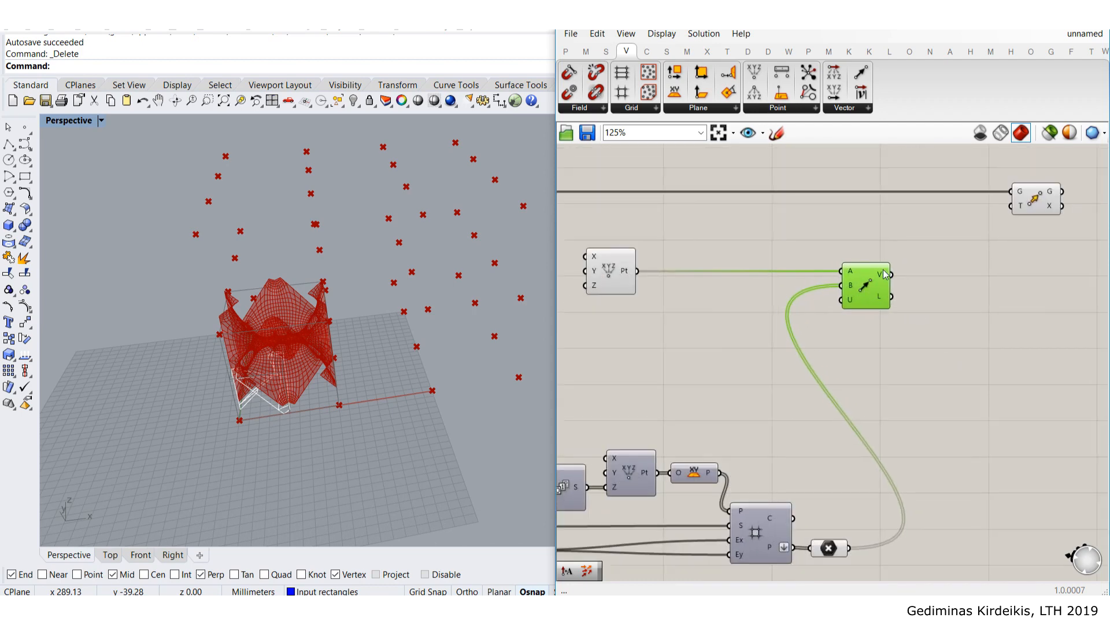
pyautogui.moveTo(884, 274)
# - Add a Vector Display component and feed it the Vector 2Pt V output
pyautogui.moveTo(876, 294); pyautogui.dragTo(867, 366)
pyautogui.doubleClick(869, 268)
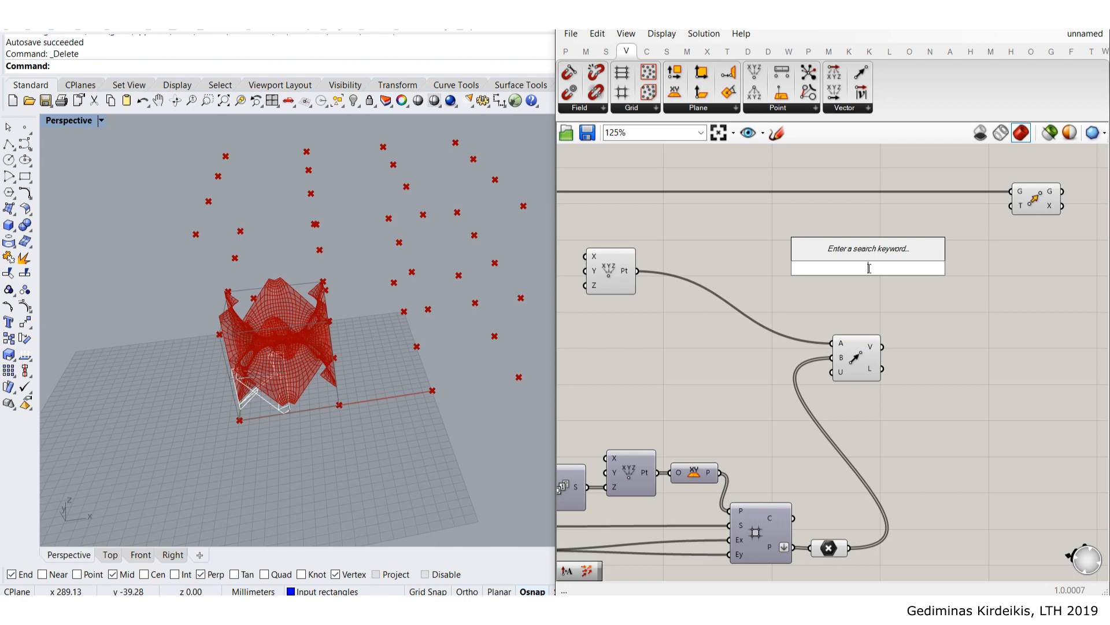
pyautogui.write('vect')
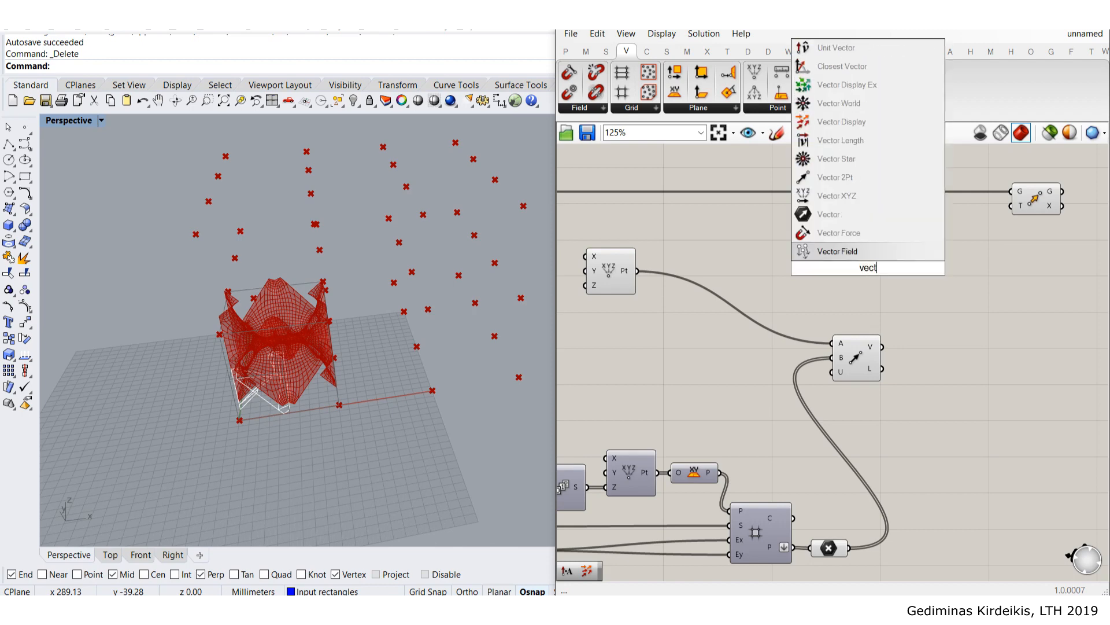
pyautogui.click(876, 124)
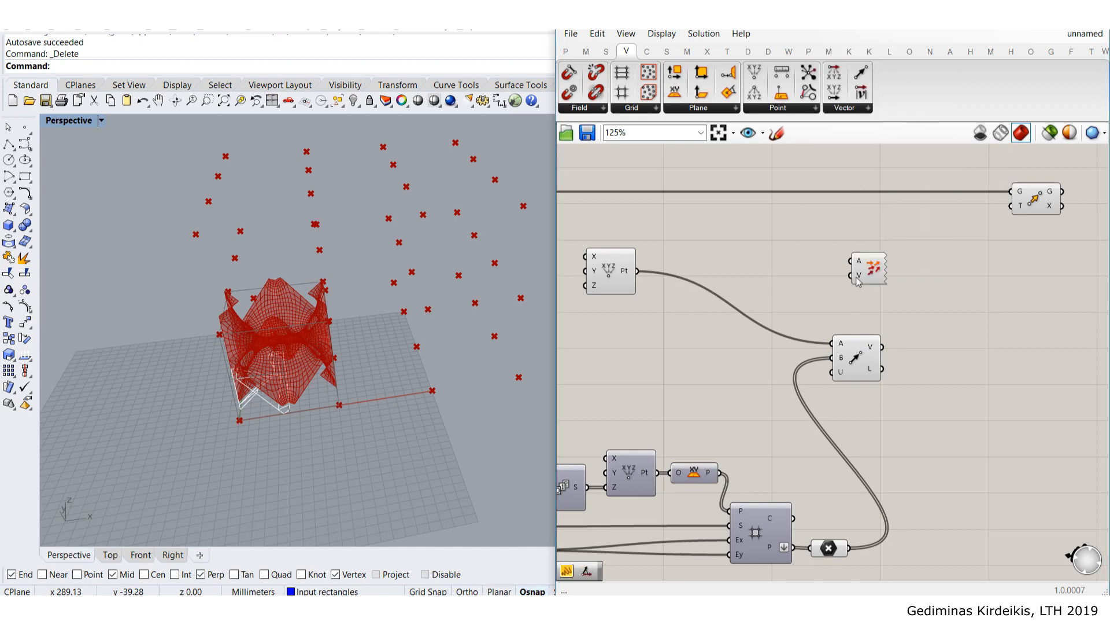
pyautogui.scroll(1, 869, 292)
pyautogui.scroll(1, 869, 292)
pyautogui.moveTo(765, 273); pyautogui.dragTo(853, 263, button='right')
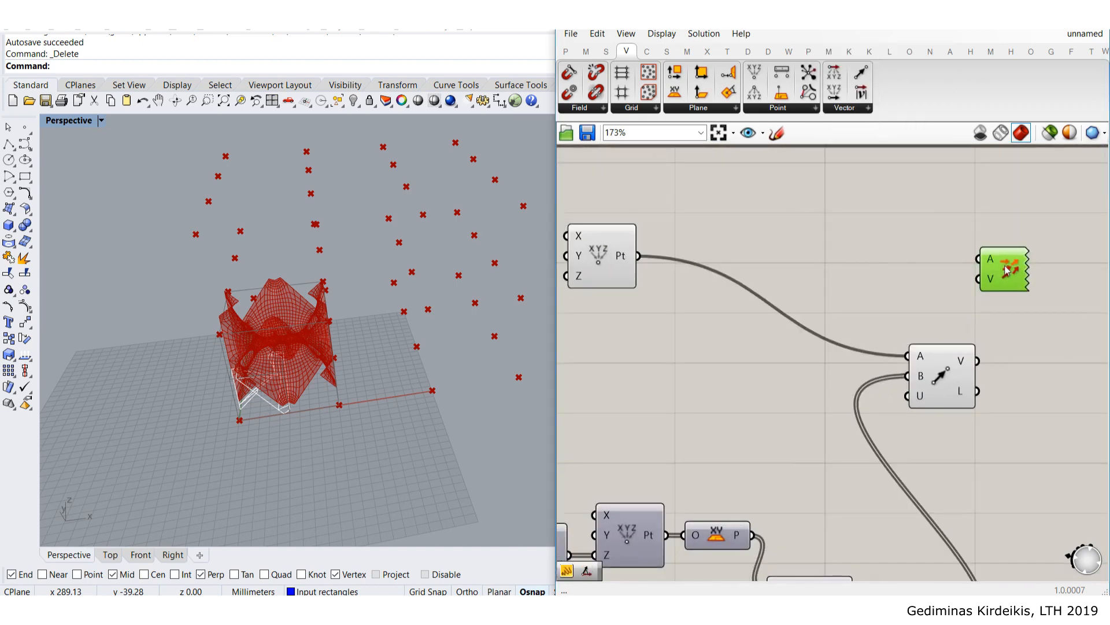
pyautogui.scroll(-2, 1008, 268)
pyautogui.moveTo(715, 270); pyautogui.dragTo(1017, 280)
pyautogui.moveTo(984, 334); pyautogui.dragTo(1006, 298)
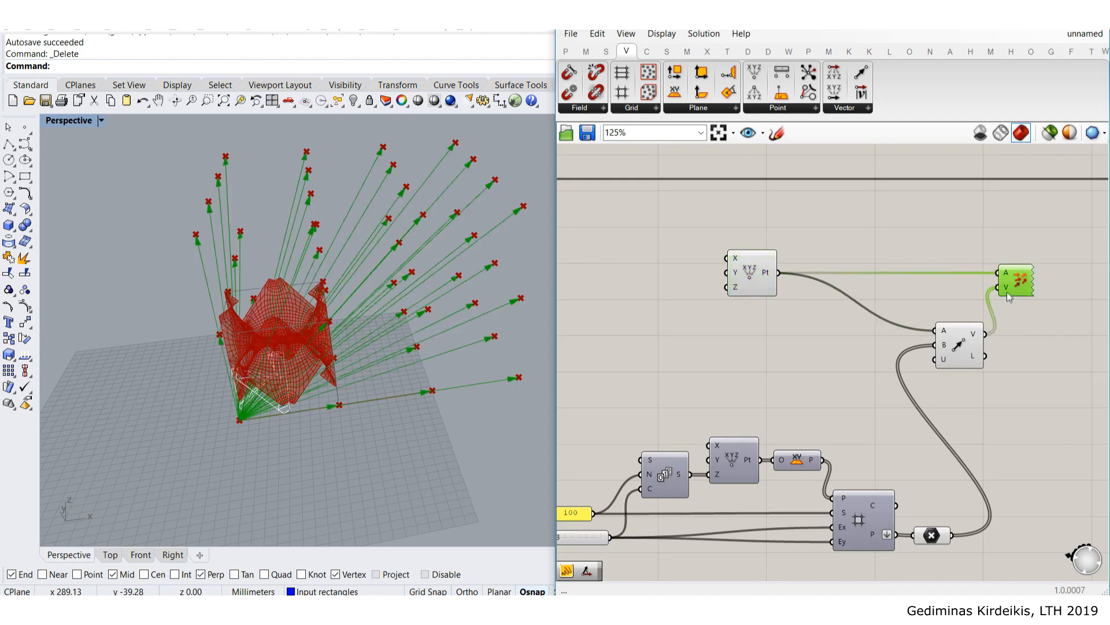
# - Orbit the Perspective view to inspect the vector arrows, then rearrange the vector and Move components
pyautogui.click(694, 263)
pyautogui.scroll(2, 370, 353)
pyautogui.moveTo(425, 341); pyautogui.dragTo(370, 293, button='right')
pyautogui.click(1021, 287)
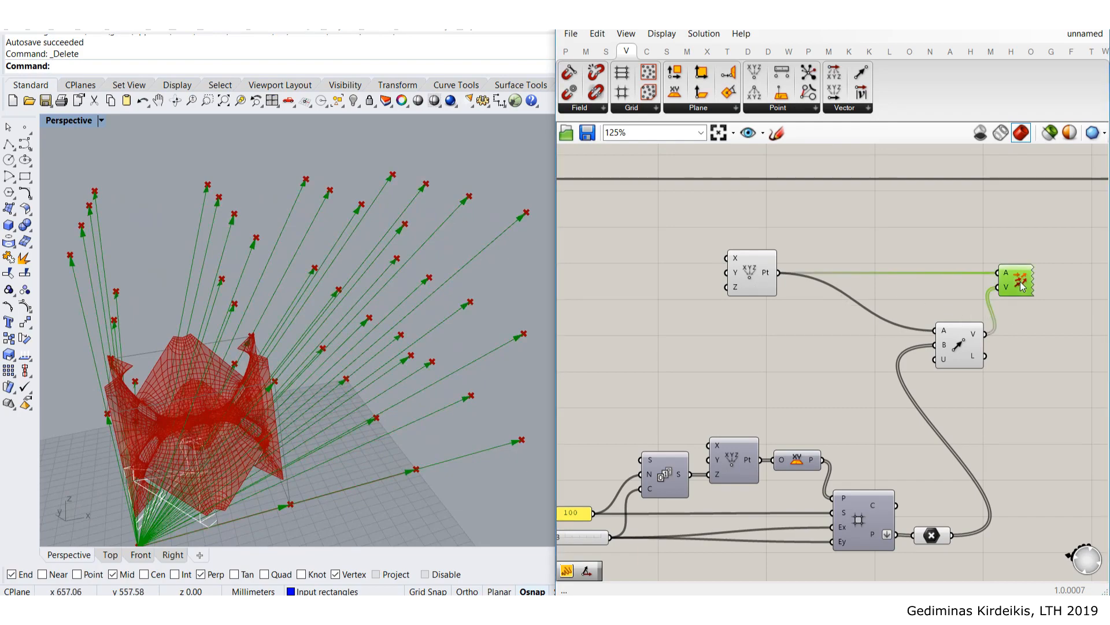
pyautogui.moveTo(931, 296); pyautogui.dragTo(699, 322, button='right')
pyautogui.moveTo(367, 324)
pyautogui.mouseDown(button='right')
pyautogui.moveTo(286, 387)
pyautogui.moveTo(367, 313)
pyautogui.mouseUp(button='right')
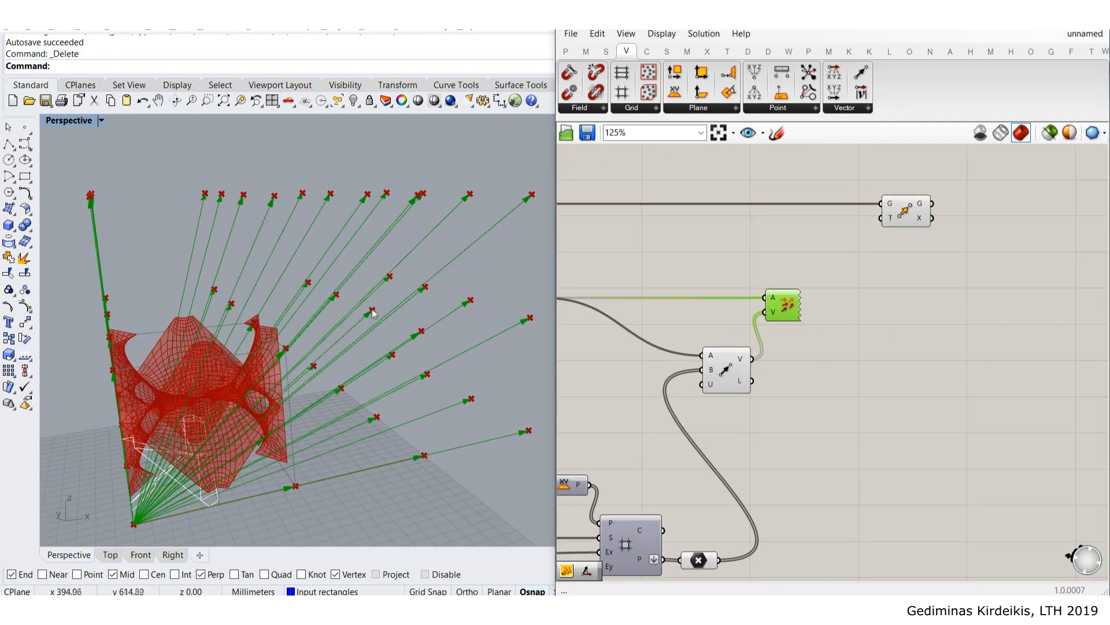
pyautogui.moveTo(243, 429); pyautogui.dragTo(409, 353, button='right')
pyautogui.moveTo(753, 350); pyautogui.dragTo(837, 330, button='right')
pyautogui.moveTo(807, 354)
pyautogui.mouseDown()
pyautogui.moveTo(807, 369)
pyautogui.moveTo(827, 353)
pyautogui.mouseUp()
pyautogui.moveTo(991, 200)
pyautogui.mouseDown()
pyautogui.moveTo(991, 229)
pyautogui.moveTo(1000, 210)
pyautogui.mouseUp()
# - Wire the Vector 2Pt V output into Move's T input to copy the mesh module across the grid
pyautogui.click(955, 278)
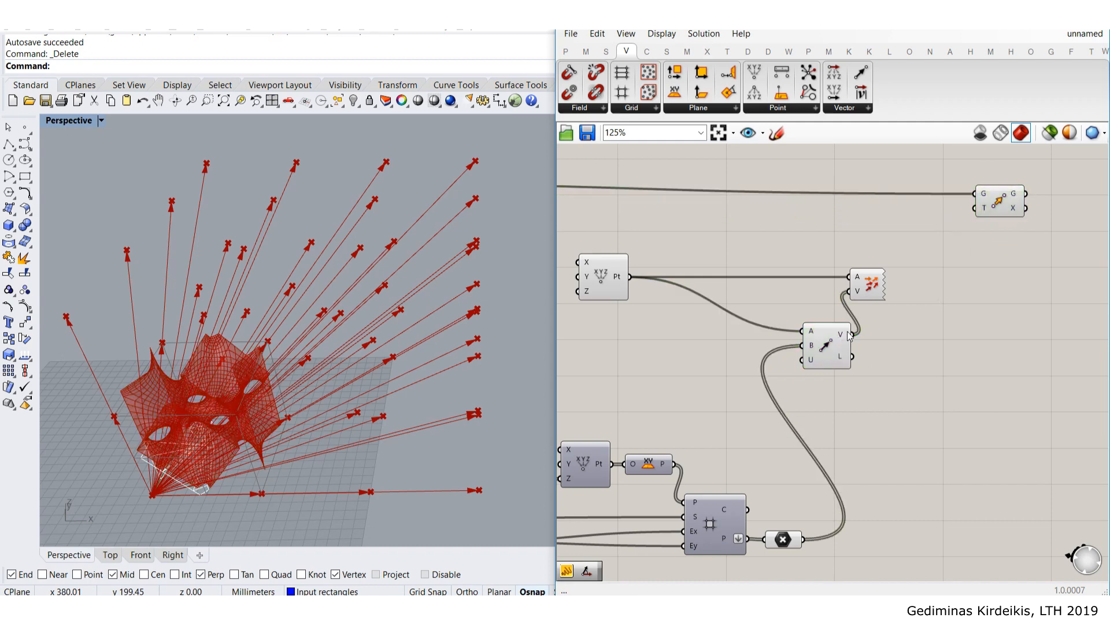
pyautogui.moveTo(983, 216); pyautogui.dragTo(995, 199)
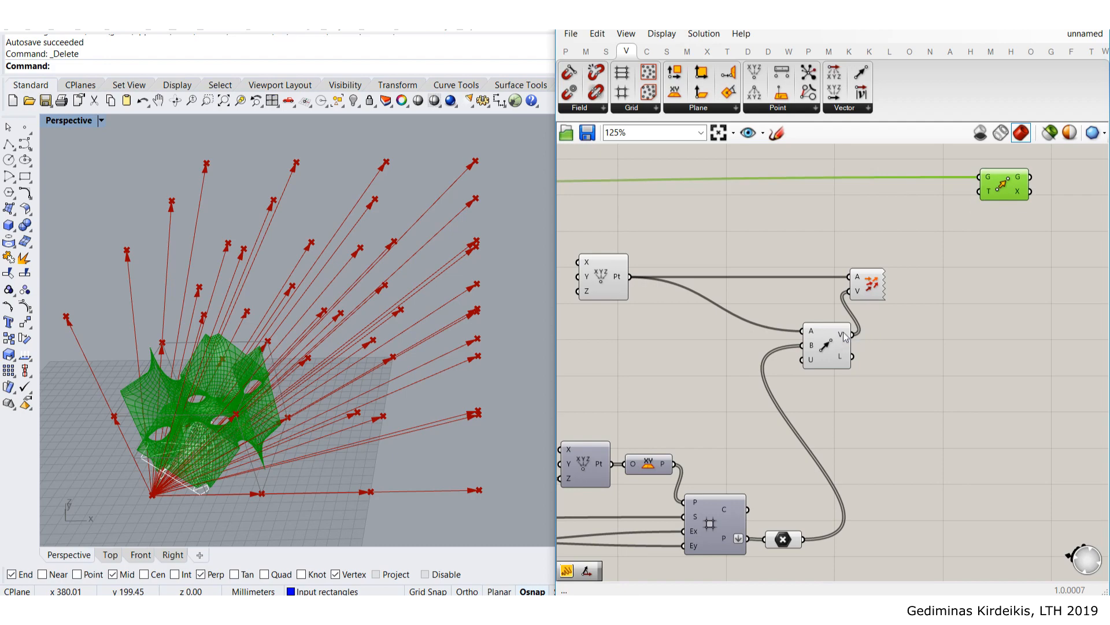
pyautogui.moveTo(853, 334); pyautogui.dragTo(993, 190)
pyautogui.click(996, 310)
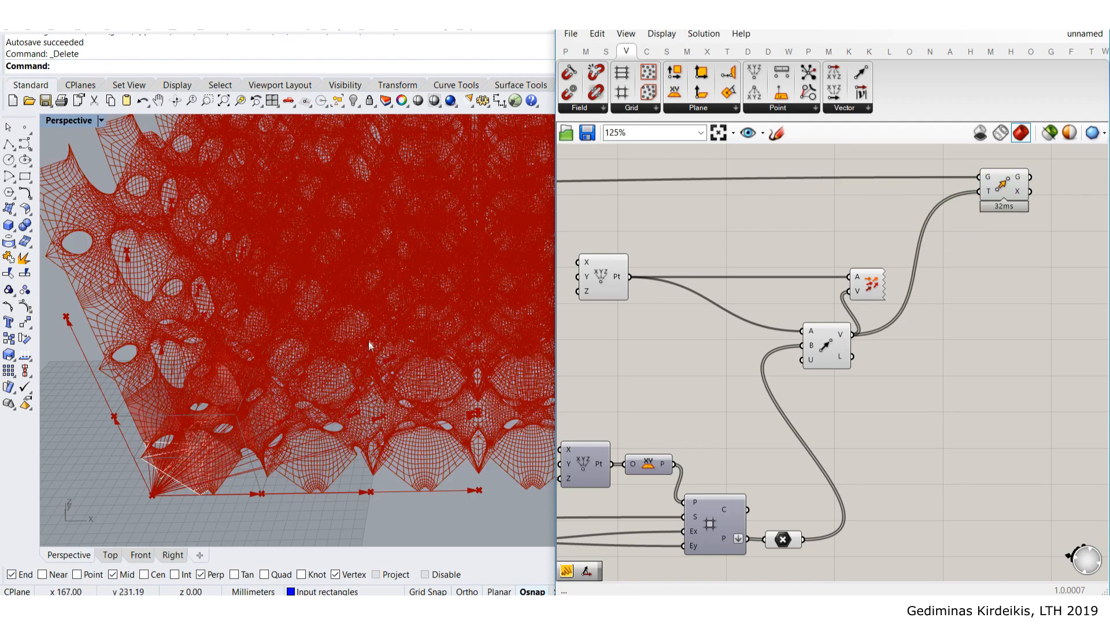
pyautogui.scroll(-5, 370, 346)
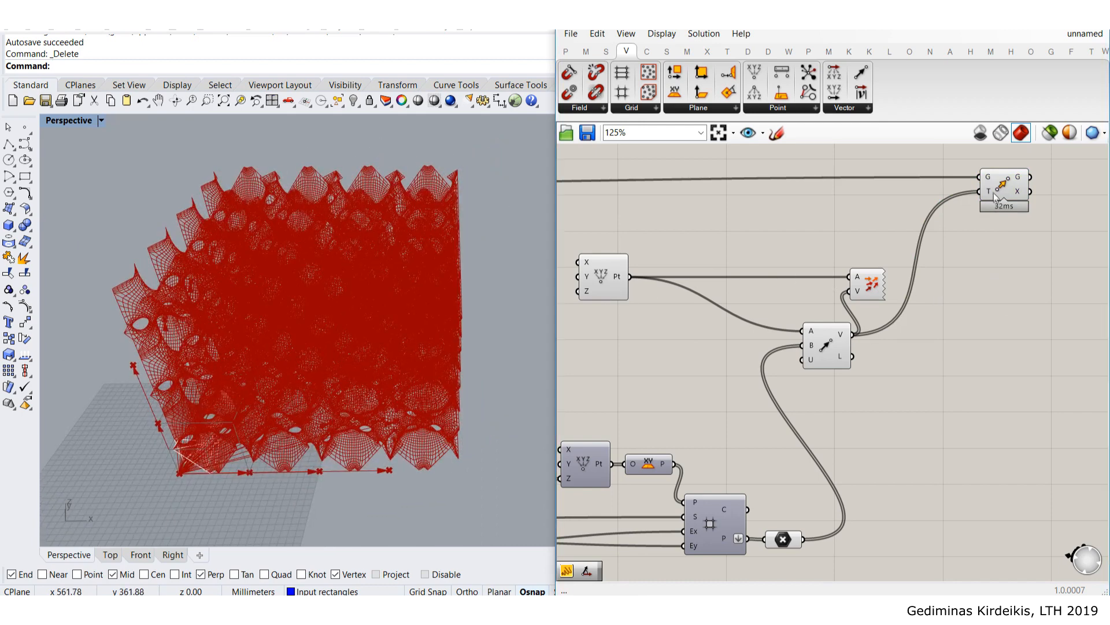
pyautogui.moveTo(991, 193)
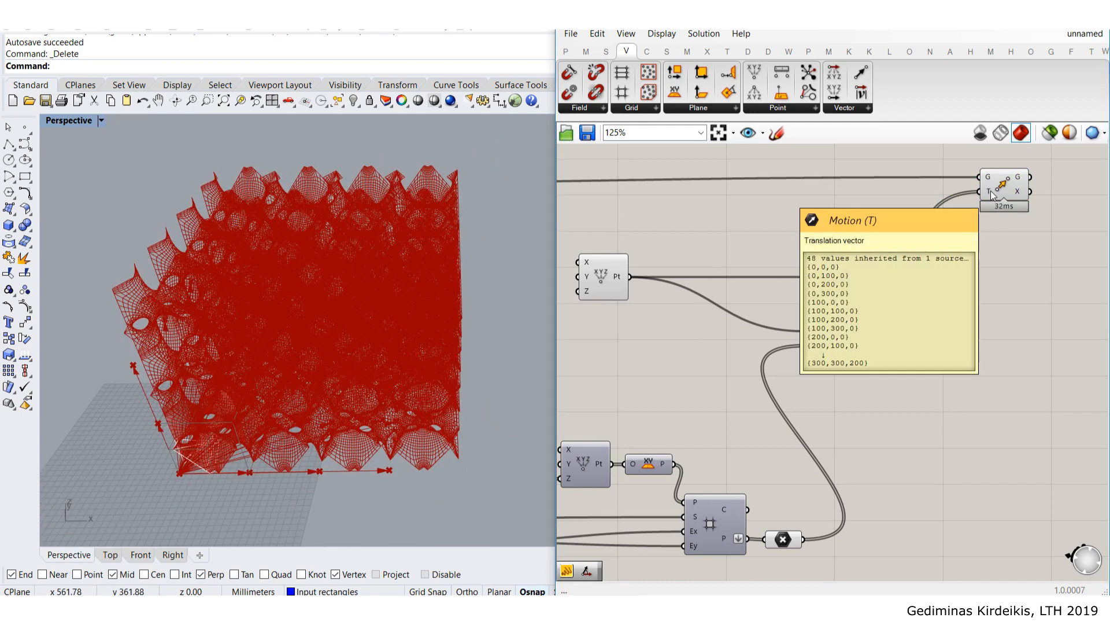
pyautogui.moveTo(1008, 192); pyautogui.dragTo(1022, 197)
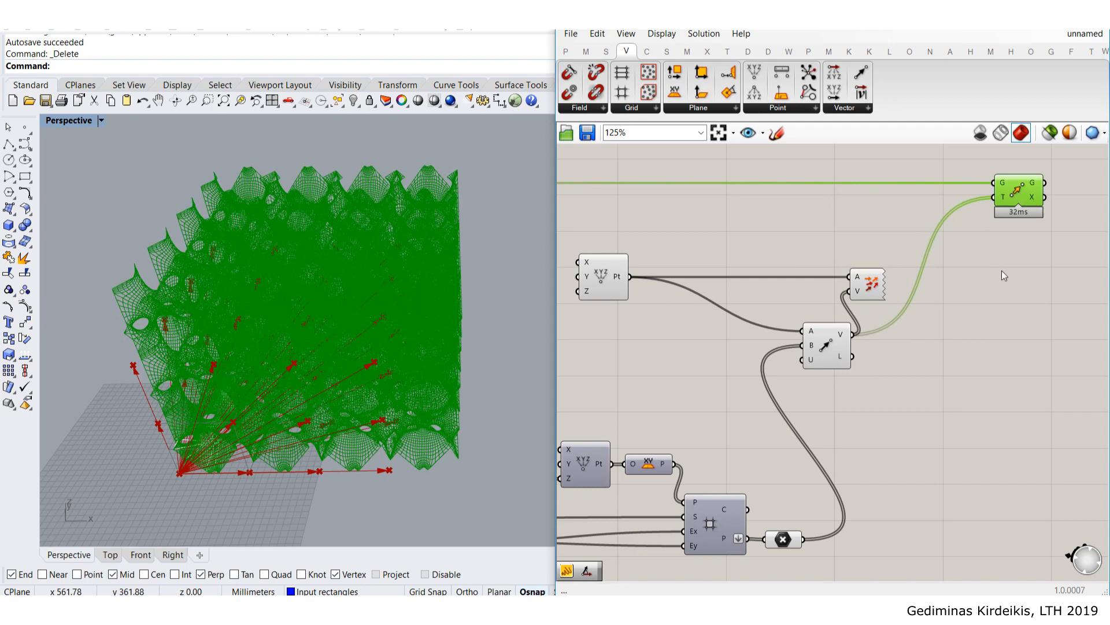
pyautogui.click(1005, 274)
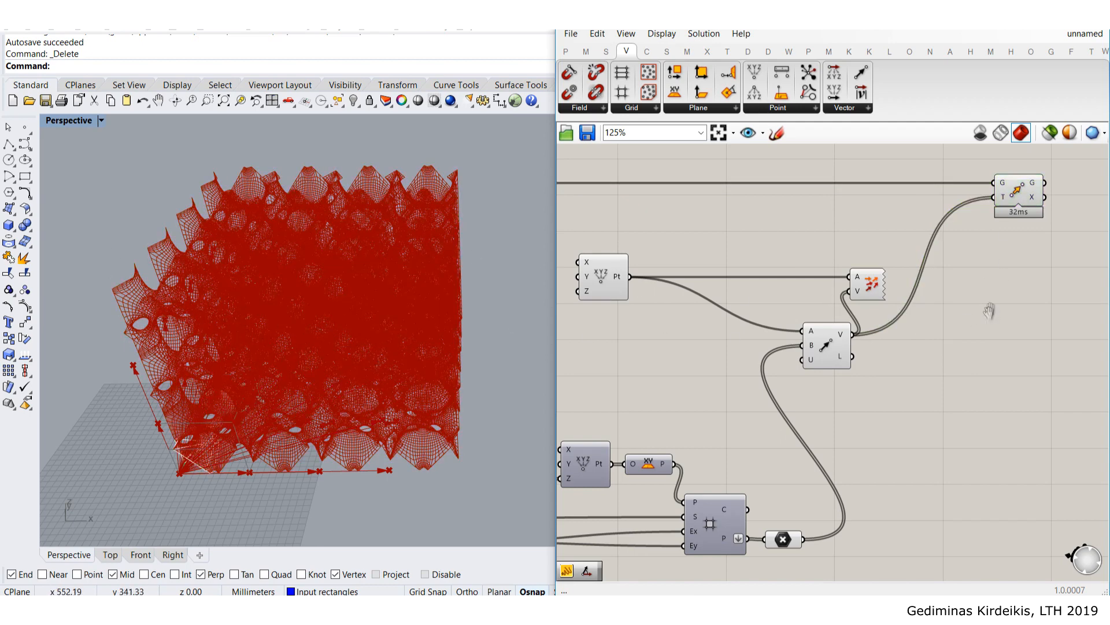
pyautogui.scroll(-2, 995, 313)
# - Add a Mesh Join component fed by the Move component's moved geometry
pyautogui.doubleClick(895, 302)
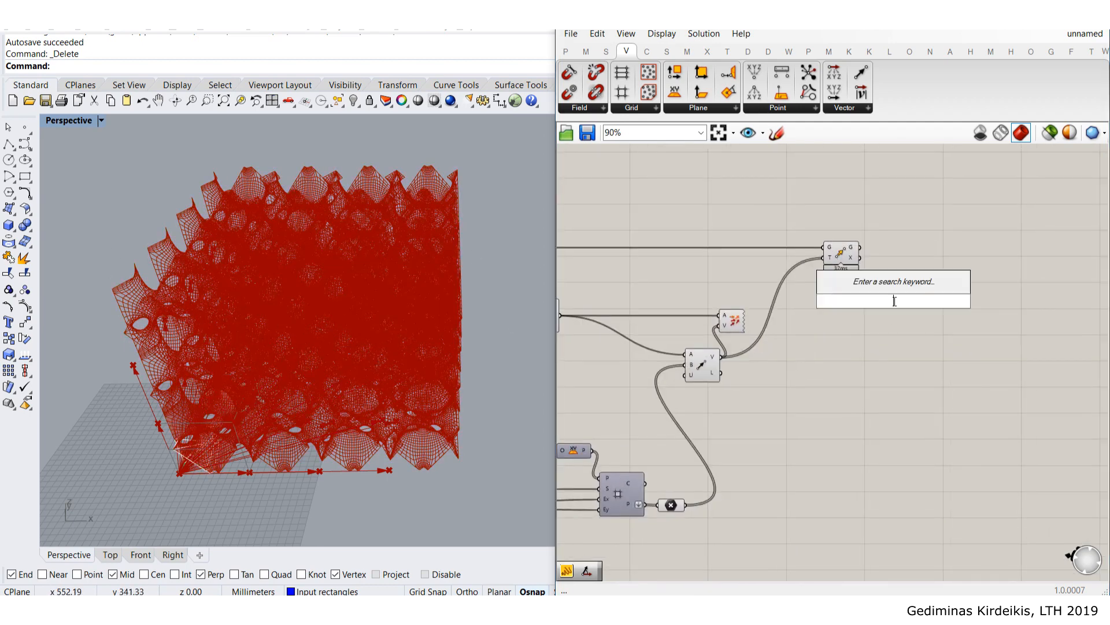
pyautogui.write('join')
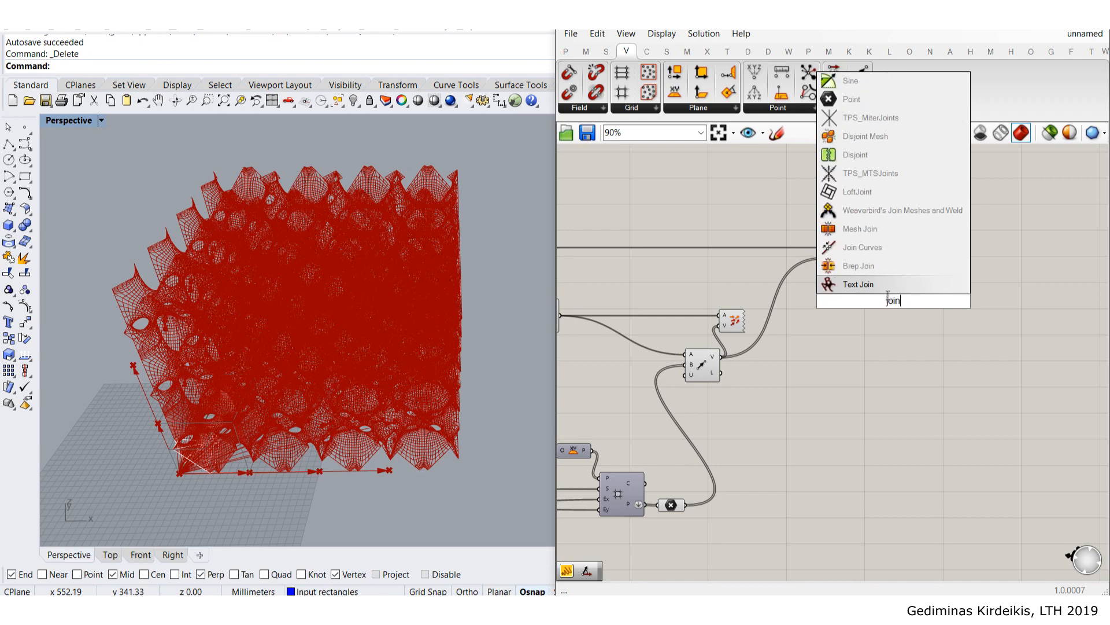
pyautogui.click(881, 234)
pyautogui.scroll(2, 886, 235)
pyautogui.moveTo(822, 262); pyautogui.dragTo(905, 274)
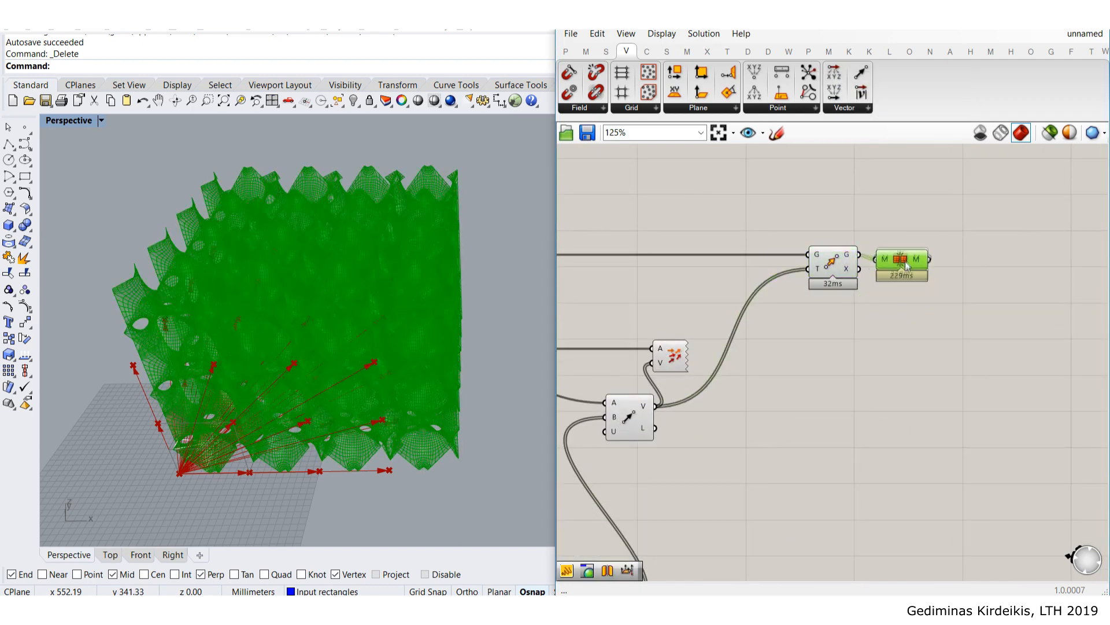
pyautogui.click(873, 324)
pyautogui.scroll(-4, 879, 347)
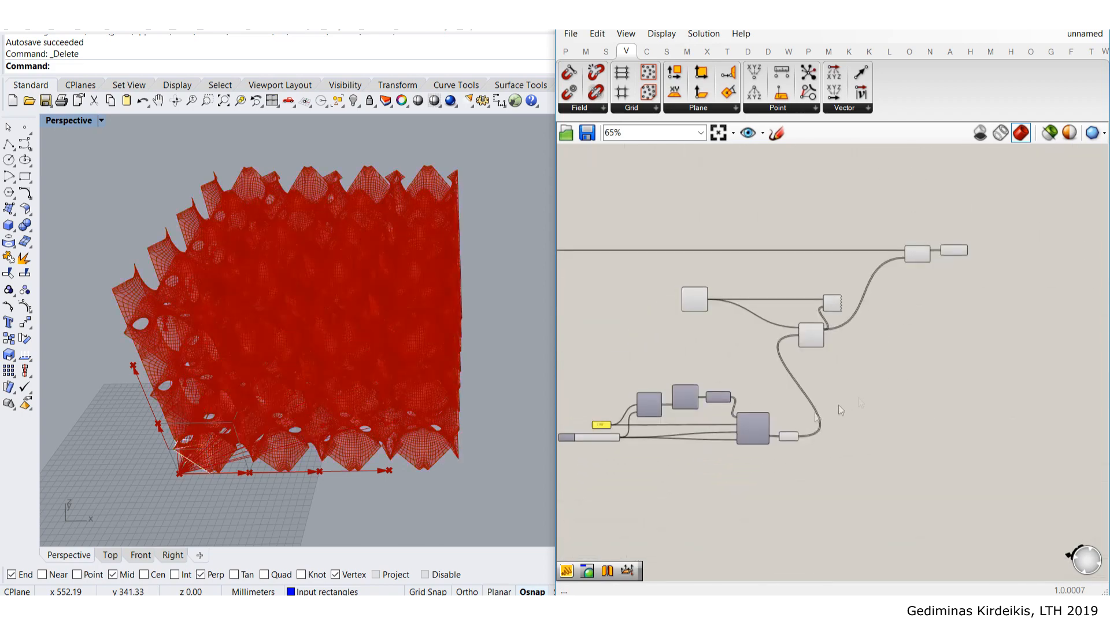
pyautogui.scroll(4, 777, 432)
# - Delete the Vector Display component to remove the arrow preview
pyautogui.click(801, 441)
pyautogui.click(918, 443)
pyautogui.scroll(-3, 921, 444)
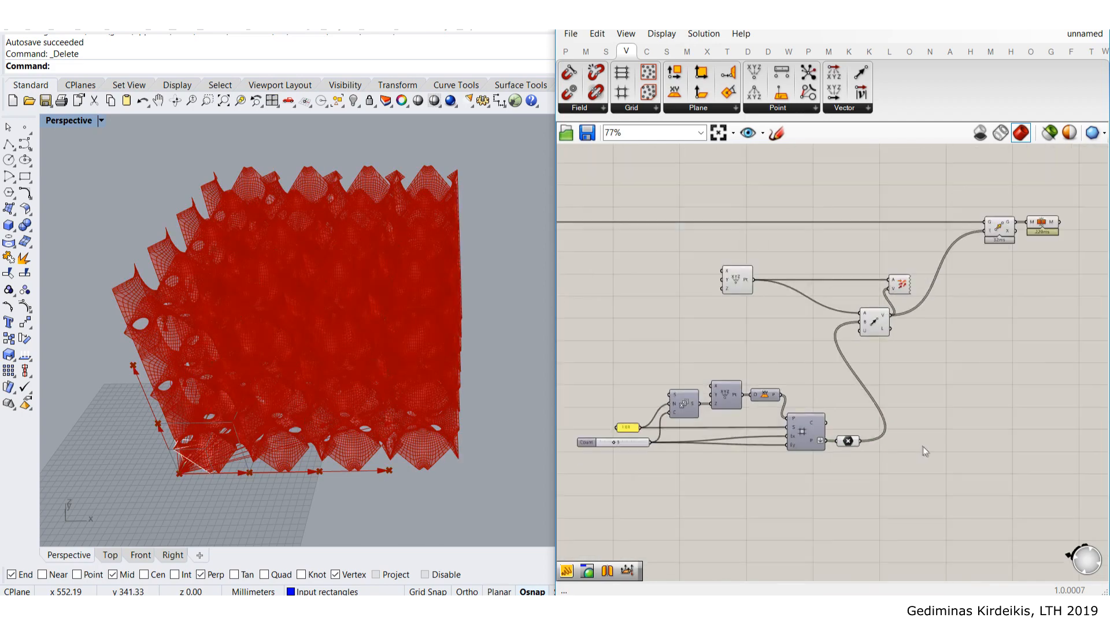
pyautogui.moveTo(923, 447); pyautogui.dragTo(889, 439, button='right')
pyautogui.click(866, 279)
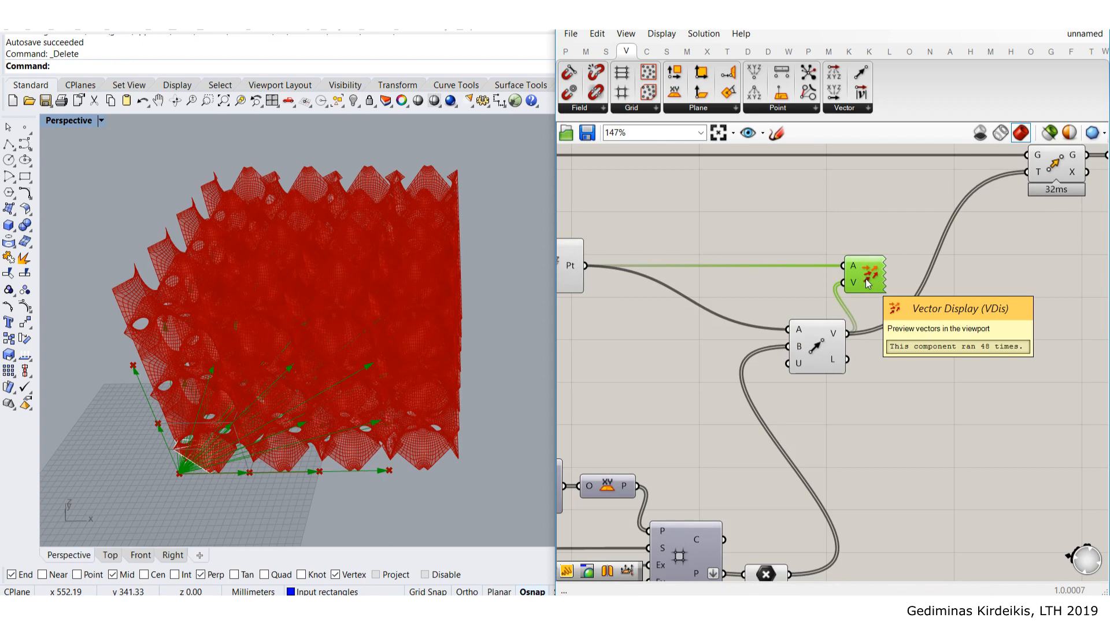
pyautogui.press('Delete')
pyautogui.scroll(2, 705, 281)
pyautogui.scroll(1, 706, 282)
# - Move the Construct Point and Vector 2Pt components down beside the grid components
pyautogui.moveTo(705, 282); pyautogui.dragTo(830, 313)
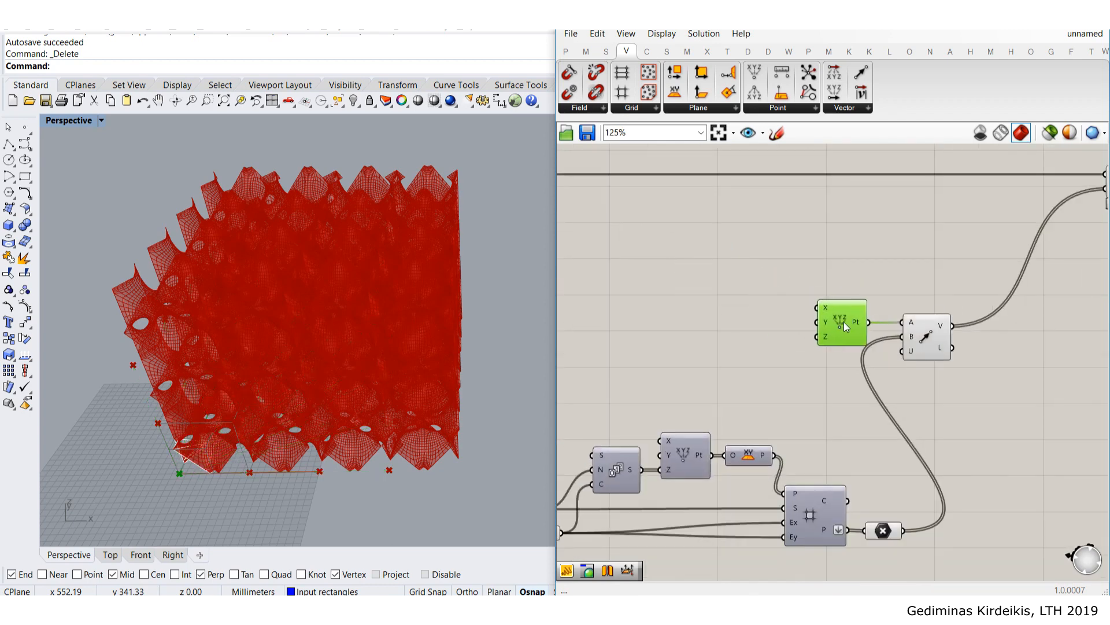
pyautogui.scroll(-1, 844, 322)
pyautogui.keyDown('shift'); pyautogui.click(942, 346); pyautogui.keyUp('shift')
pyautogui.moveTo(942, 346); pyautogui.dragTo(983, 491)
pyautogui.click(879, 481)
pyautogui.scroll(3, 881, 481)
pyautogui.moveTo(900, 467); pyautogui.dragTo(894, 441)
pyautogui.click(953, 351)
pyautogui.scroll(-6, 955, 348)
pyautogui.moveTo(954, 348); pyautogui.dragTo(847, 370, button='right')
# - Shift the nine lower components up and the Move and Mesh Join components left to tidy the layout
pyautogui.moveTo(932, 496)
pyautogui.mouseDown()
pyautogui.moveTo(669, 354)
pyautogui.moveTo(595, 368)
pyautogui.mouseUp()
pyautogui.moveTo(793, 433)
pyautogui.mouseDown()
pyautogui.moveTo(820, 319)
pyautogui.moveTo(802, 310)
pyautogui.mouseUp()
pyautogui.click(803, 222)
pyautogui.scroll(3, 1001, 244)
pyautogui.moveTo(1067, 306); pyautogui.dragTo(914, 257)
pyautogui.click(834, 199)
pyautogui.scroll(-1, 833, 197)
pyautogui.scroll(-2, 879, 318)
pyautogui.moveTo(958, 354); pyautogui.dragTo(789, 237)
pyautogui.middleClick(868, 254)
pyautogui.click(910, 191)
# - Orbit the Perspective view to look down over the joined mesh array
pyautogui.scroll(3, 831, 268)
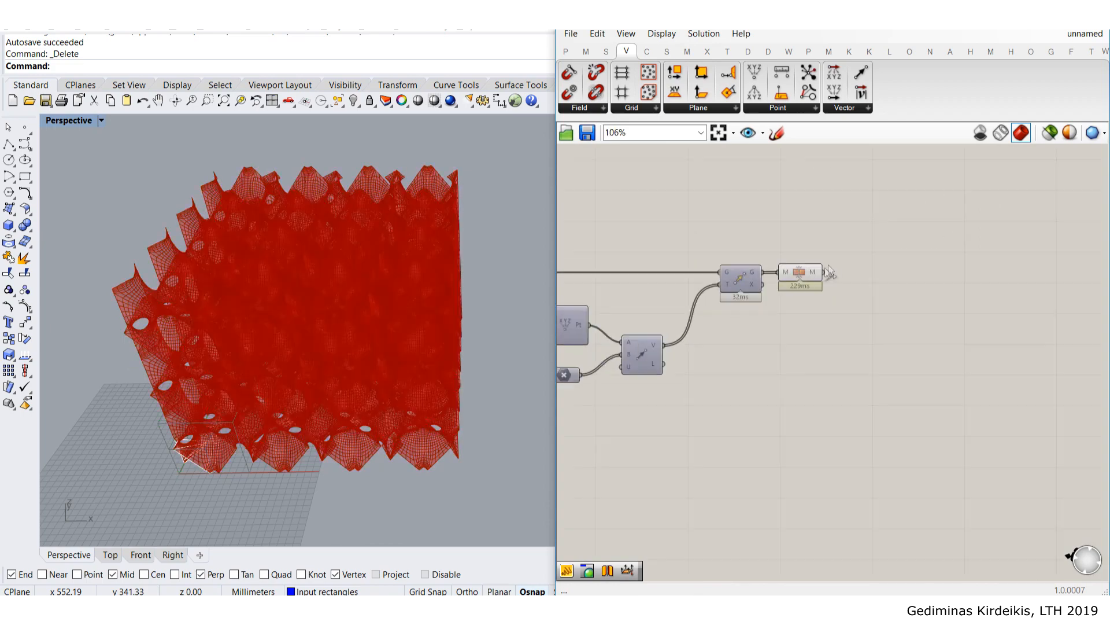
pyautogui.scroll(2, 832, 268)
pyautogui.scroll(-1, 931, 254)
pyautogui.moveTo(324, 255); pyautogui.dragTo(374, 295, button='right')
pyautogui.scroll(6, 350, 330)
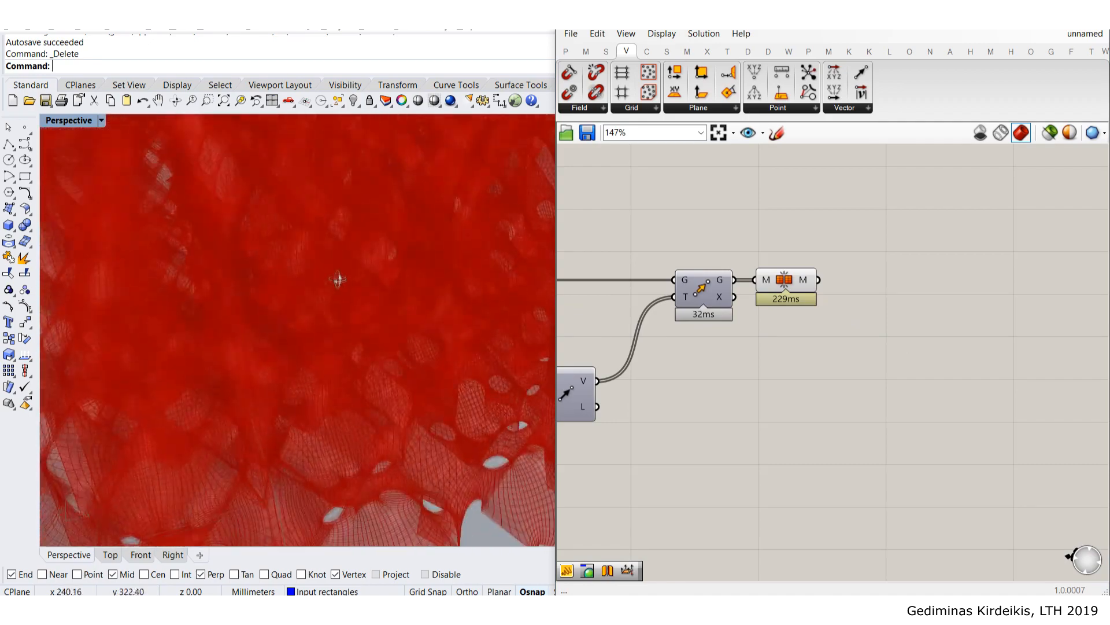
pyautogui.moveTo(359, 224); pyautogui.dragTo(279, 227, button='right')
pyautogui.scroll(-6, 283, 227)
pyautogui.moveTo(347, 222); pyautogui.dragTo(331, 258, button='right')
pyautogui.moveTo(584, 267); pyautogui.dragTo(816, 272, button='right')
pyautogui.scroll(6, 764, 391)
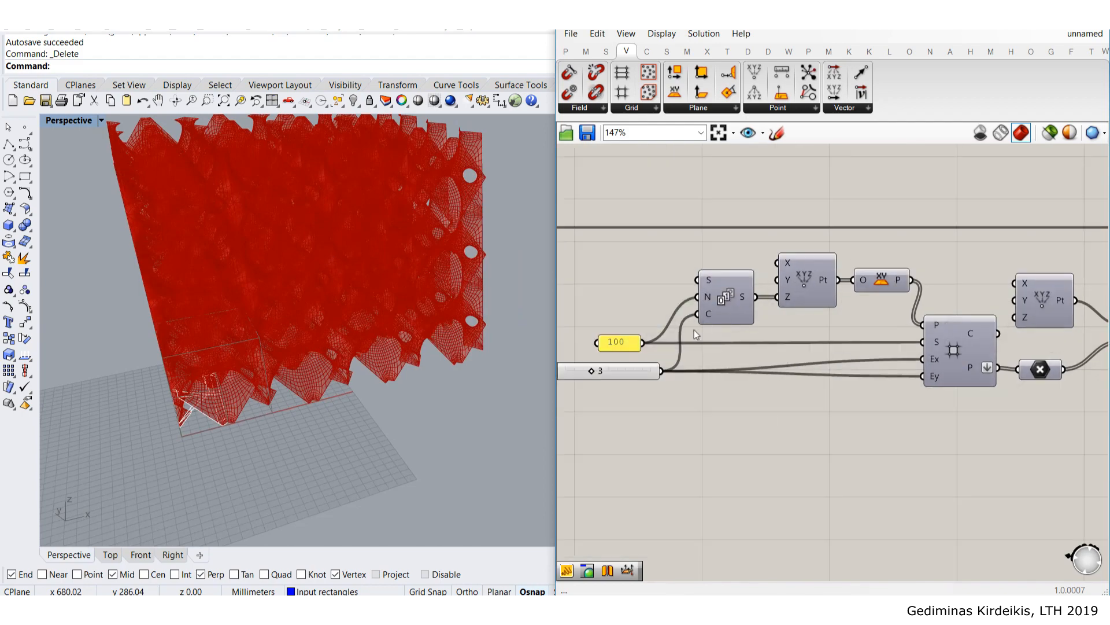
pyautogui.moveTo(803, 388); pyautogui.dragTo(746, 393)
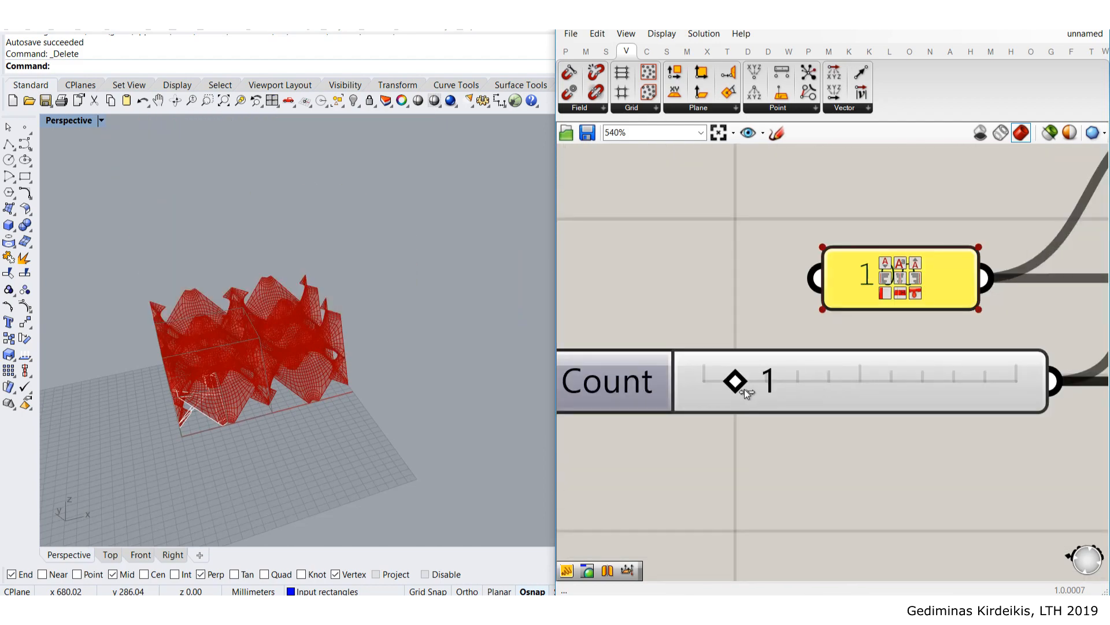
pyautogui.moveTo(345, 313); pyautogui.dragTo(321, 324, button='right')
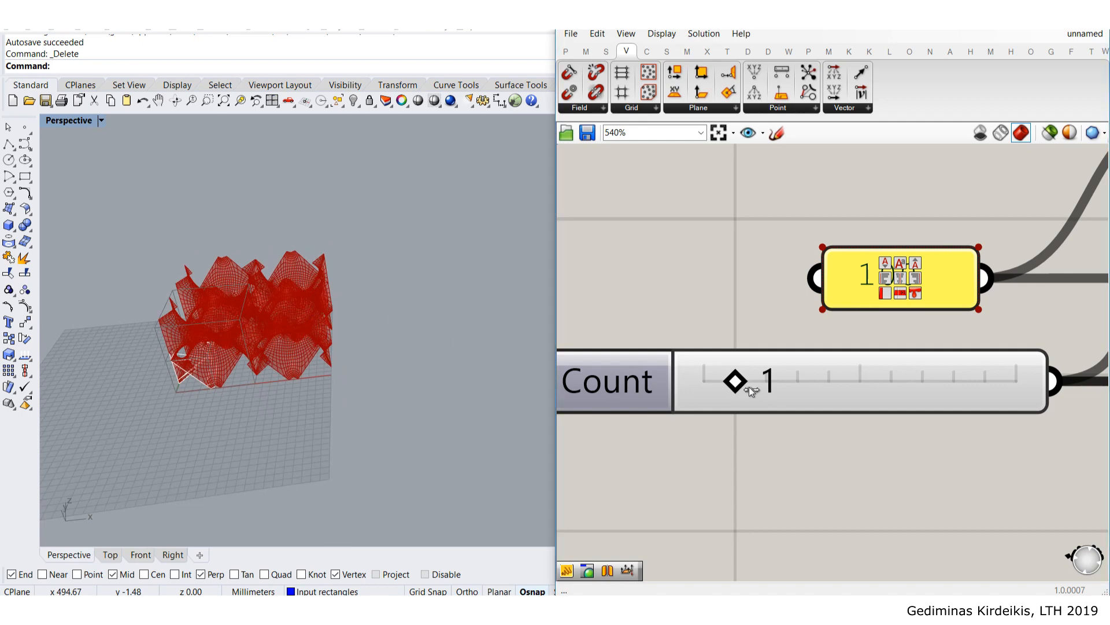
pyautogui.scroll(5, 171, 282)
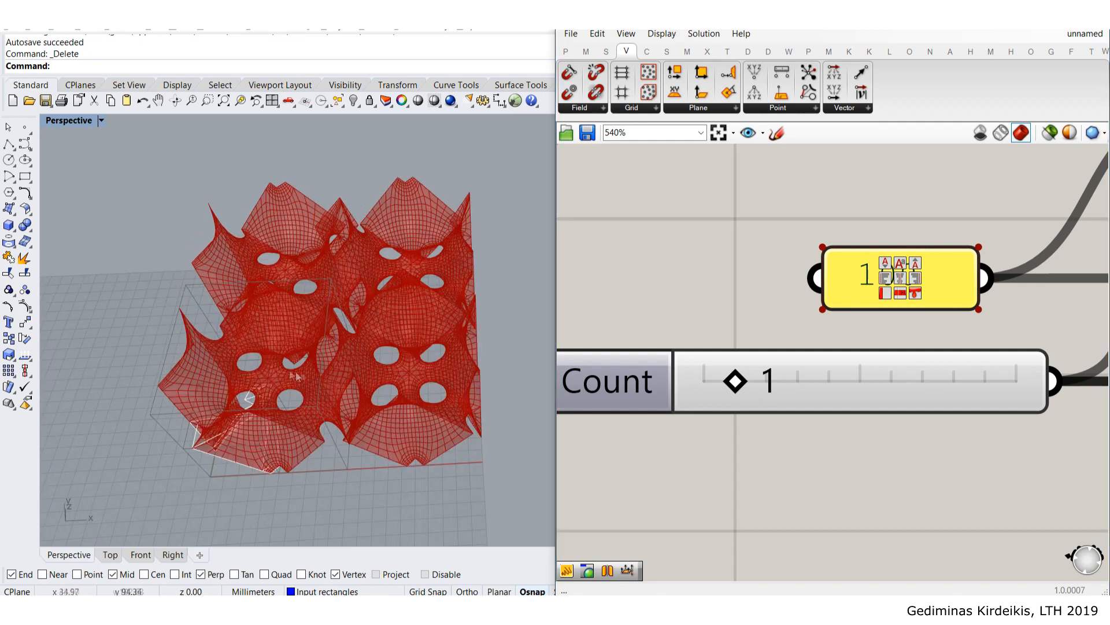
pyautogui.scroll(-6, 292, 268)
pyautogui.scroll(-4, 788, 297)
pyautogui.moveTo(986, 272); pyautogui.dragTo(773, 342, button='right')
pyautogui.click(774, 342)
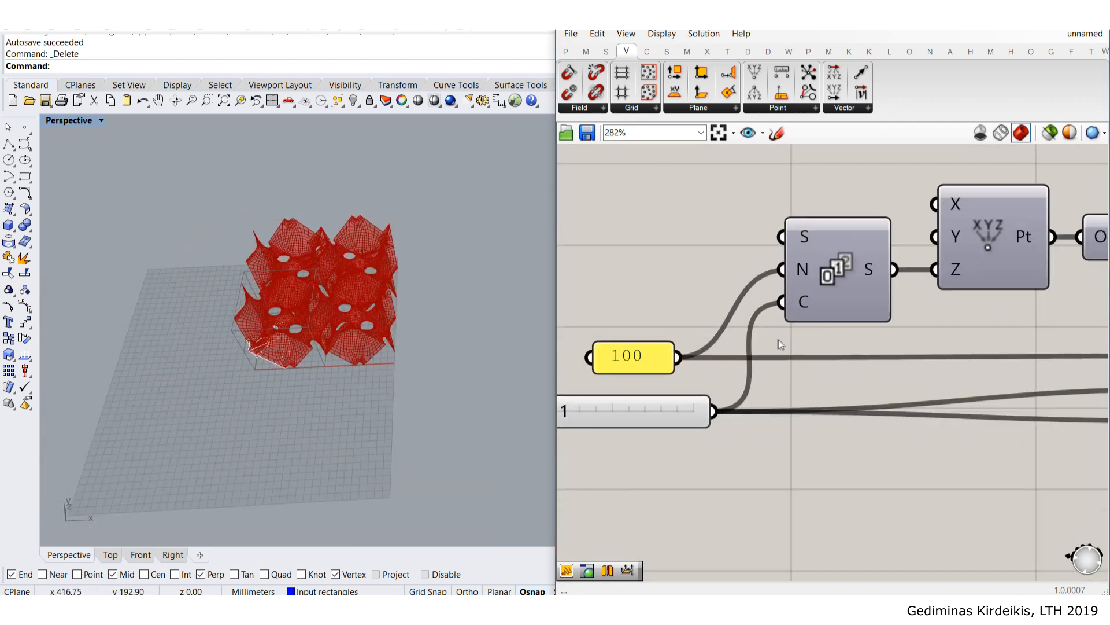
pyautogui.moveTo(805, 312)
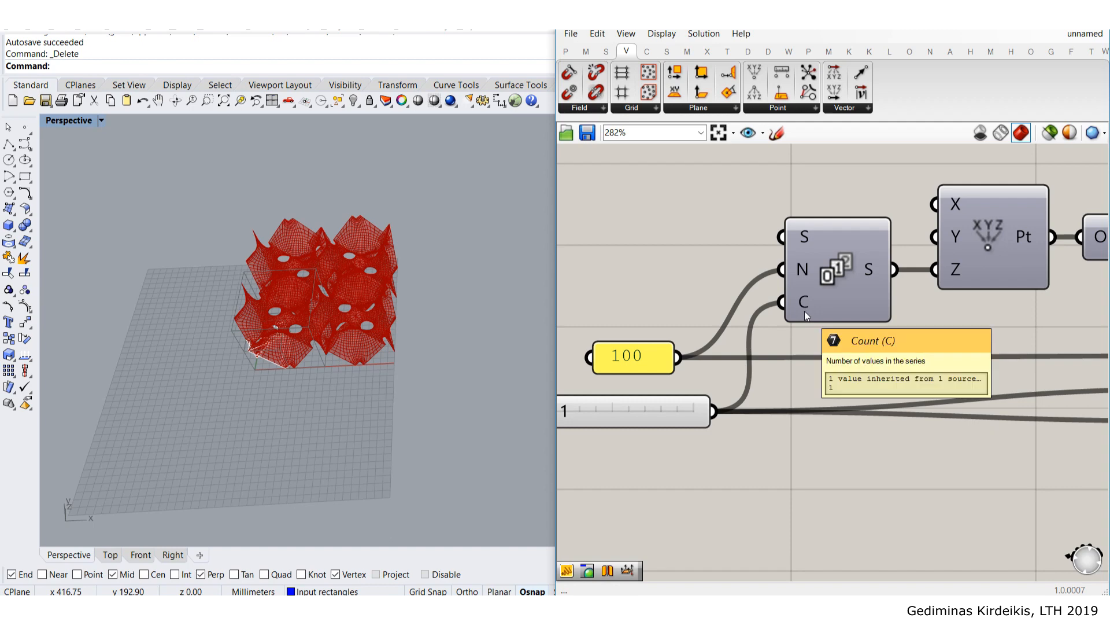
pyautogui.moveTo(878, 270)
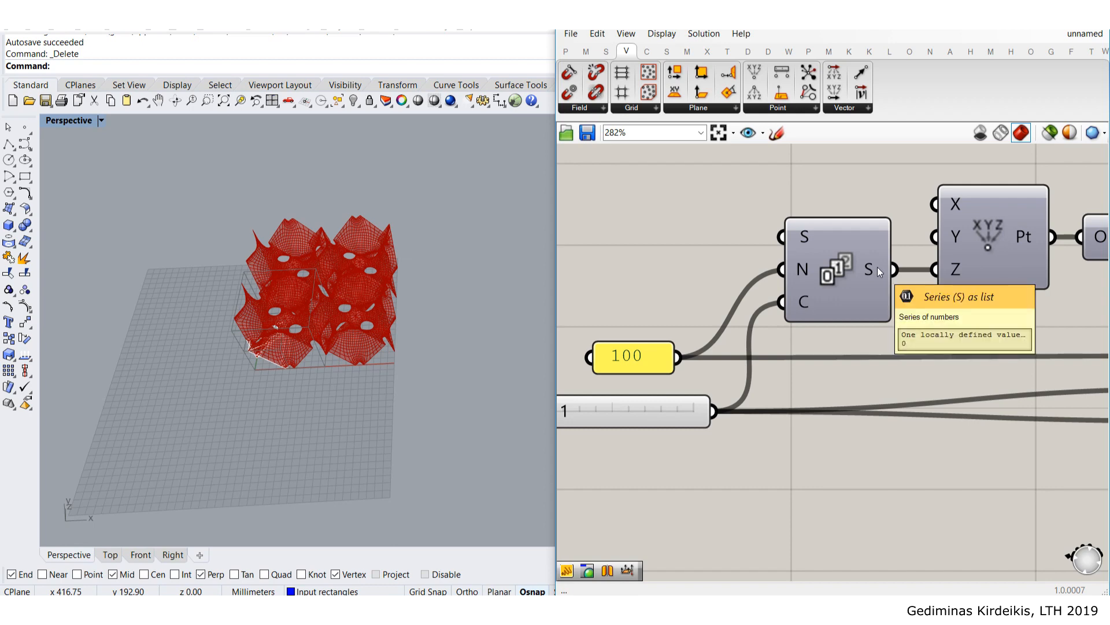
pyautogui.scroll(5, 258, 375)
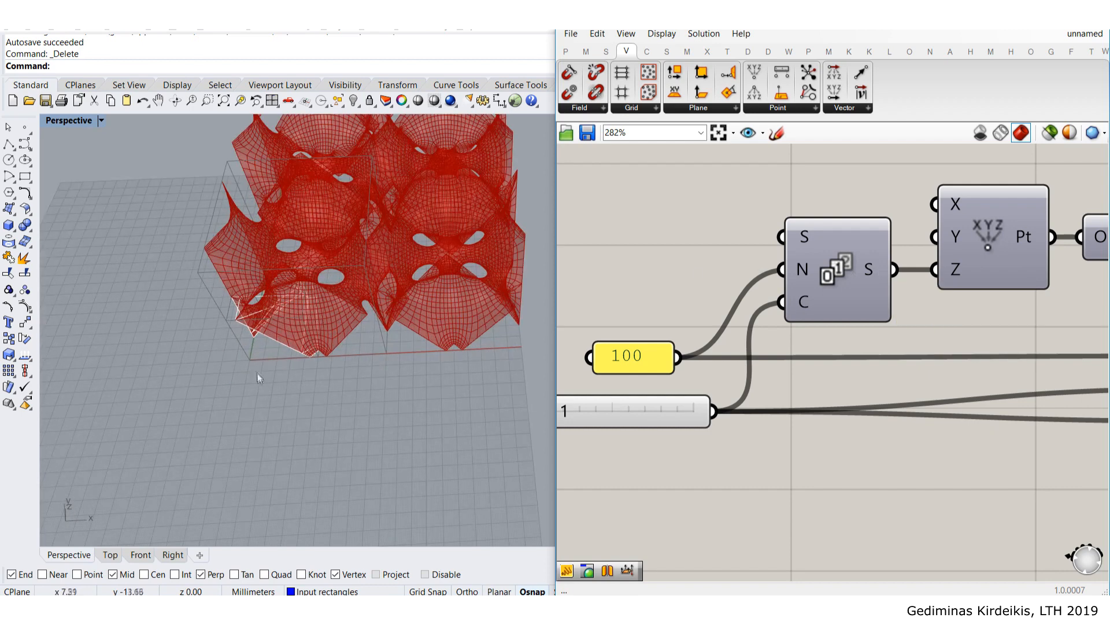
pyautogui.scroll(-3, 794, 331)
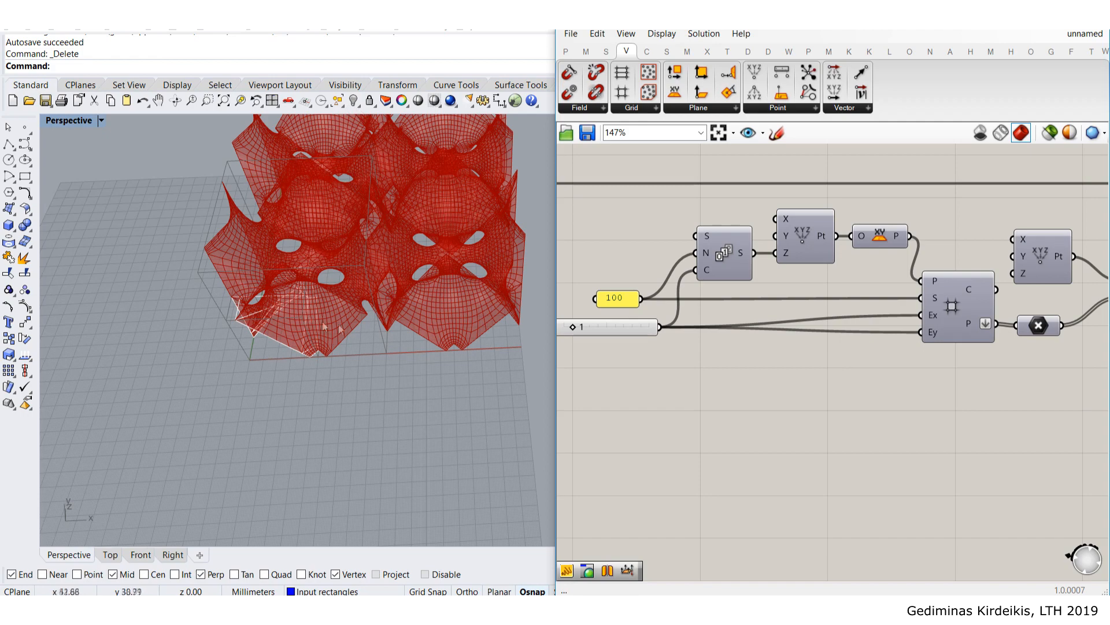
pyautogui.scroll(2, 701, 341)
pyautogui.moveTo(737, 362); pyautogui.dragTo(820, 335, button='right')
pyautogui.moveTo(354, 295); pyautogui.dragTo(379, 254, button='right')
pyautogui.scroll(2, 893, 317)
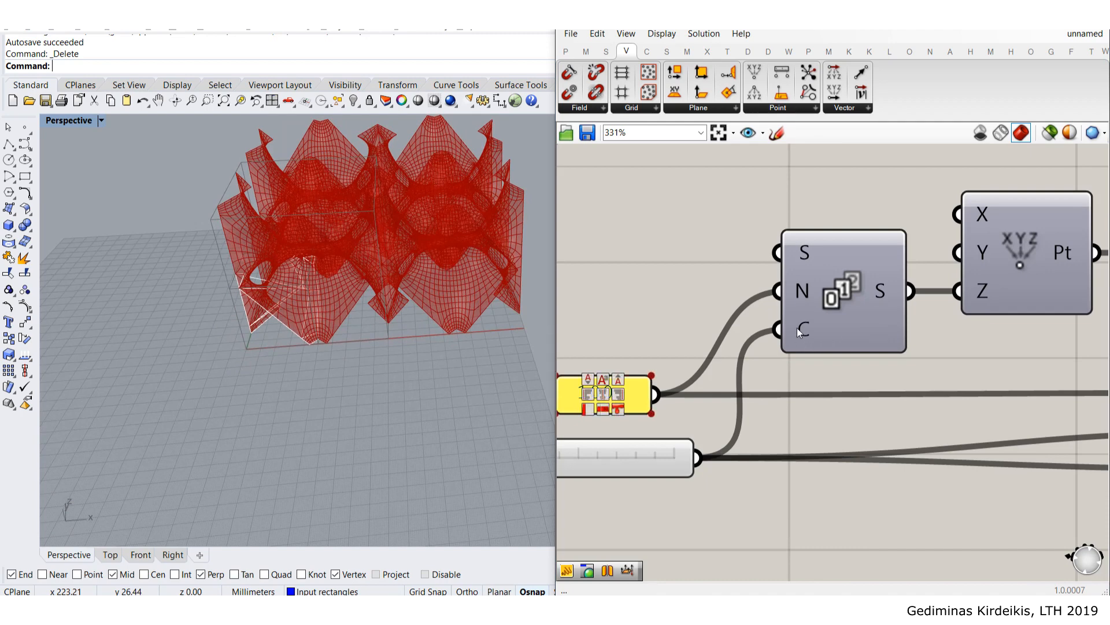
pyautogui.scroll(1, 797, 328)
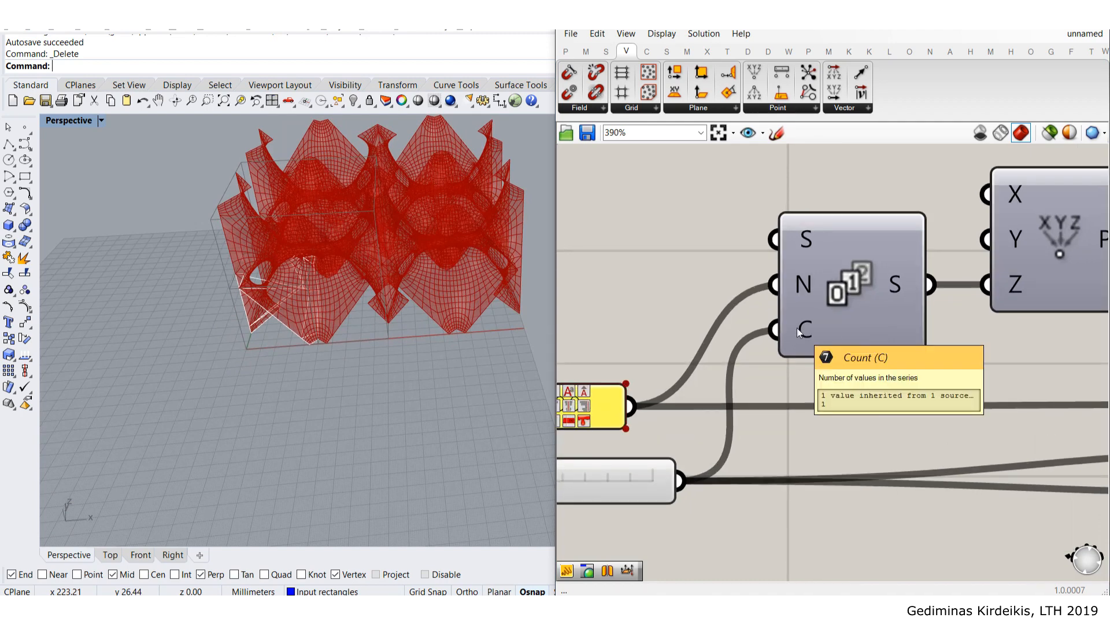
pyautogui.rightClick(803, 329)
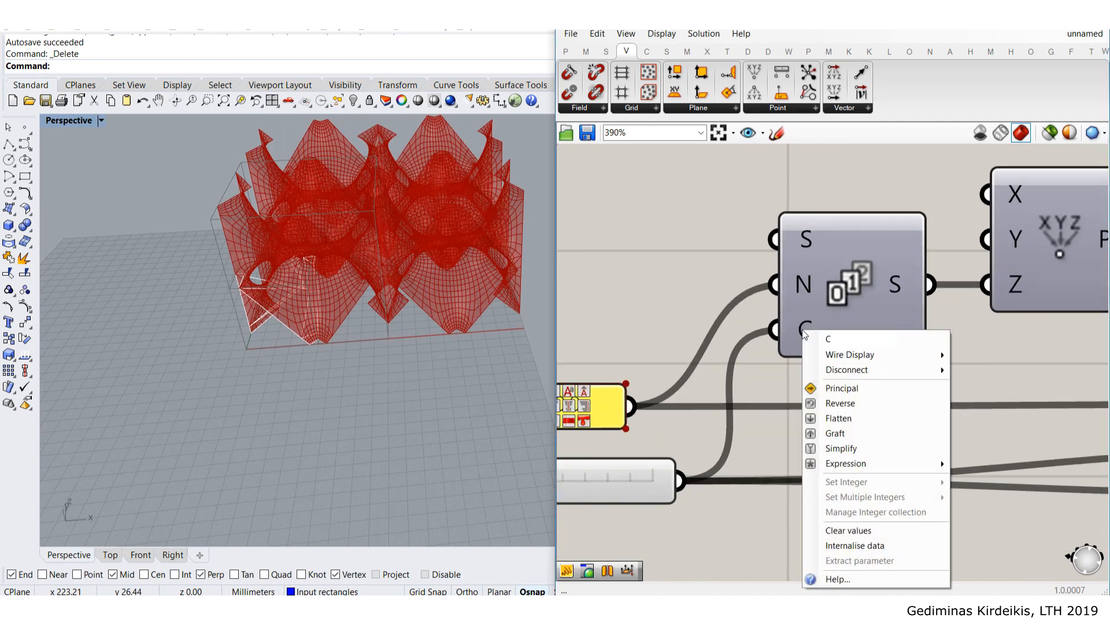
pyautogui.moveTo(853, 466)
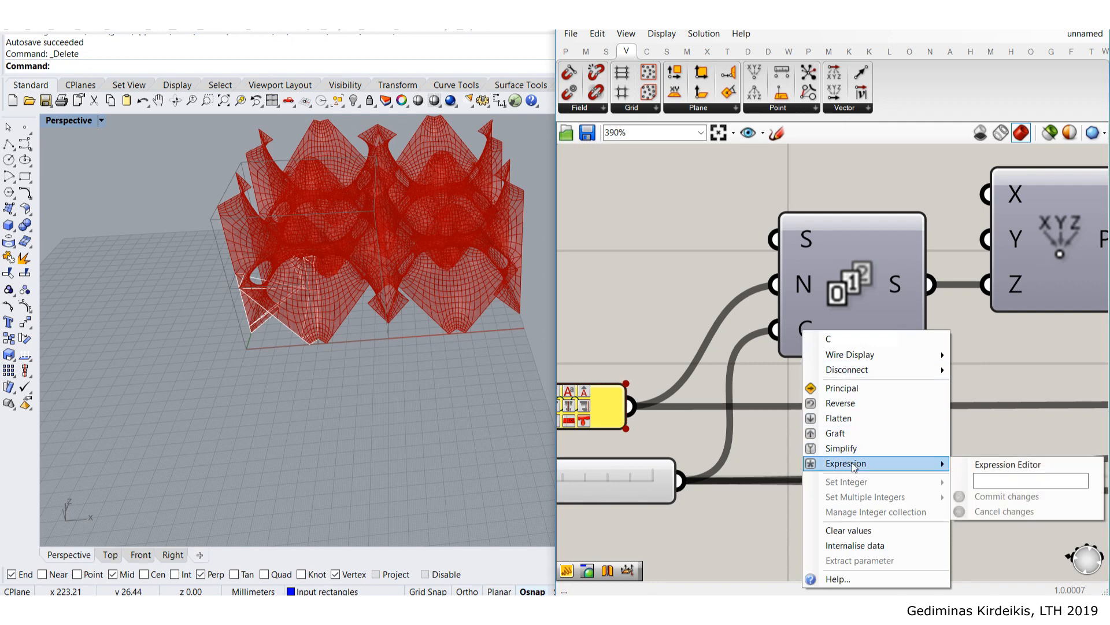
pyautogui.click(998, 479)
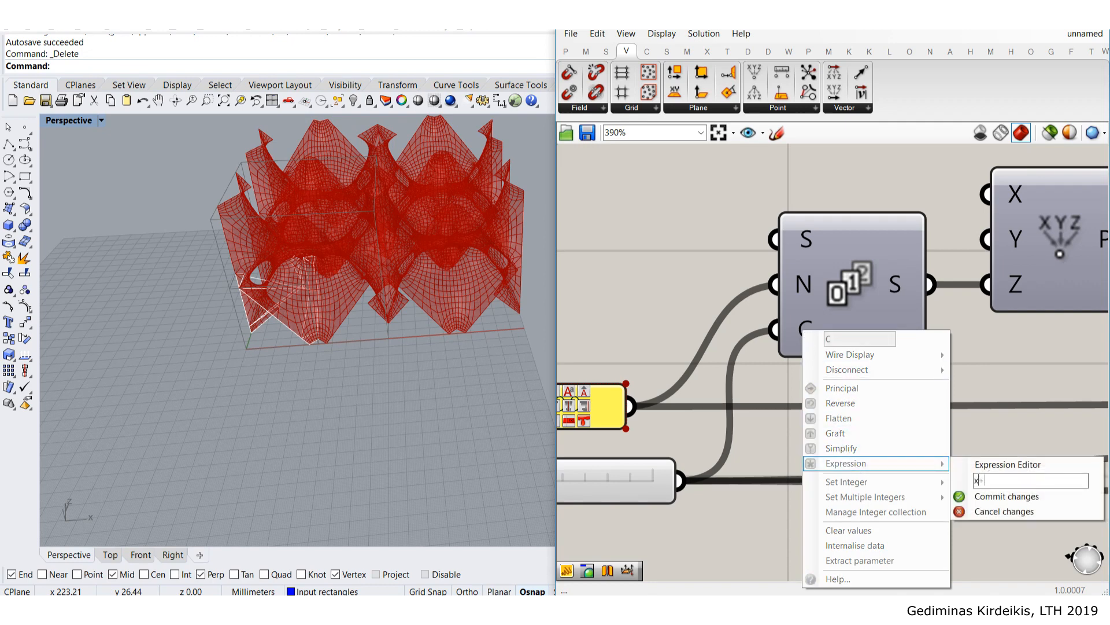
pyautogui.click(1002, 496)
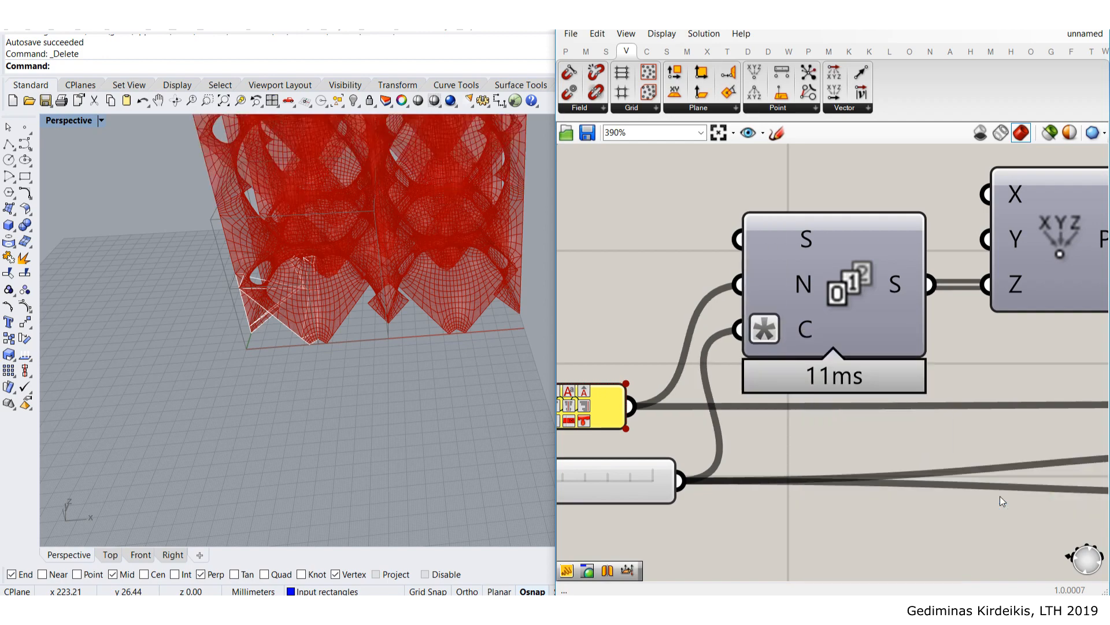
pyautogui.scroll(-6, 262, 234)
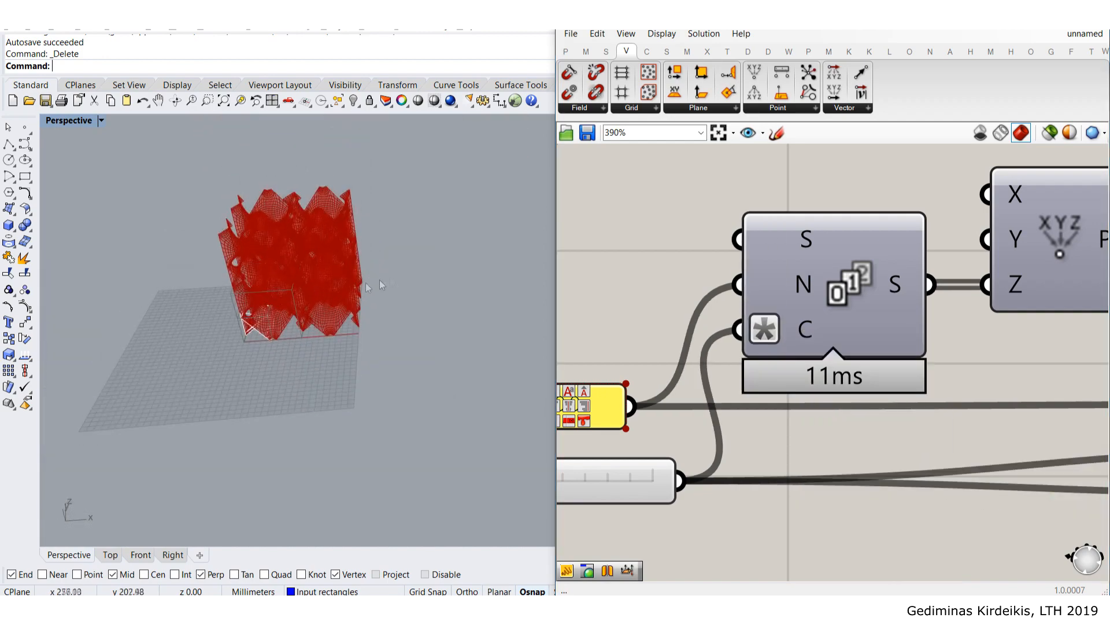
pyautogui.moveTo(674, 351); pyautogui.dragTo(880, 275, button='right')
pyautogui.scroll(2, 775, 364)
pyautogui.moveTo(644, 425)
pyautogui.mouseDown()
pyautogui.moveTo(668, 426)
pyautogui.moveTo(651, 428)
pyautogui.mouseUp()
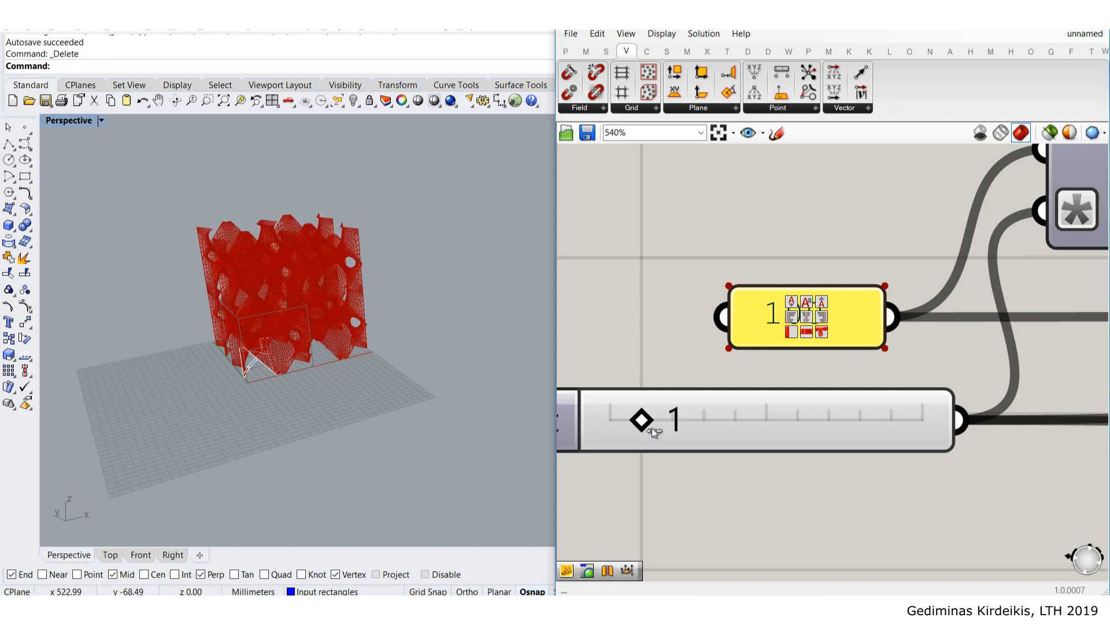
pyautogui.scroll(-2, 1006, 308)
pyautogui.moveTo(1007, 307); pyautogui.dragTo(793, 340, button='right')
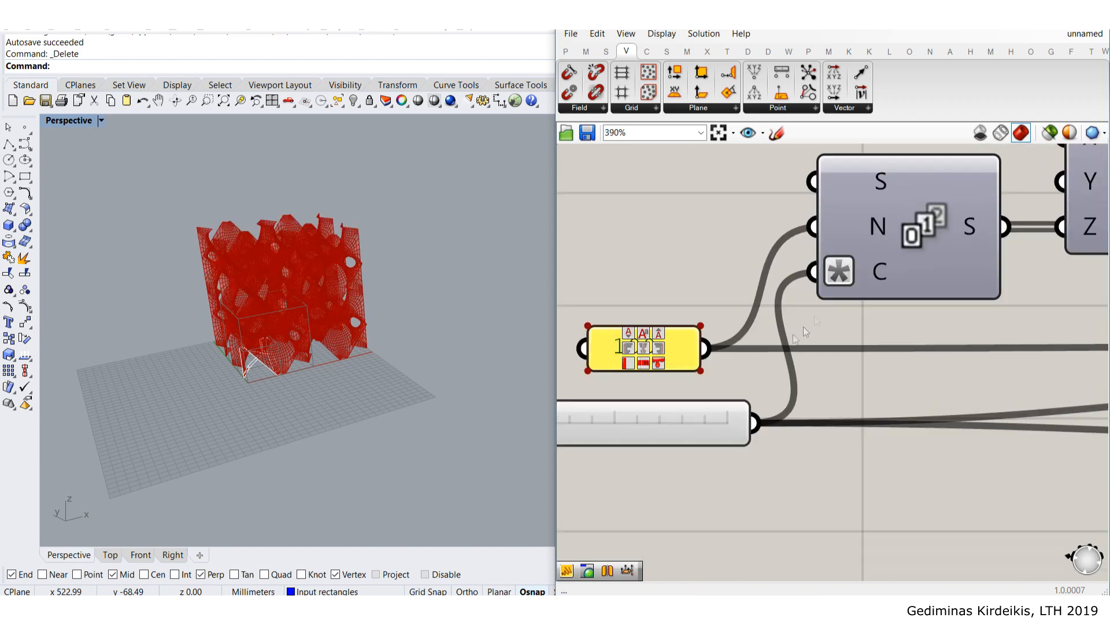
pyautogui.scroll(2, 833, 256)
pyautogui.rightClick(850, 277)
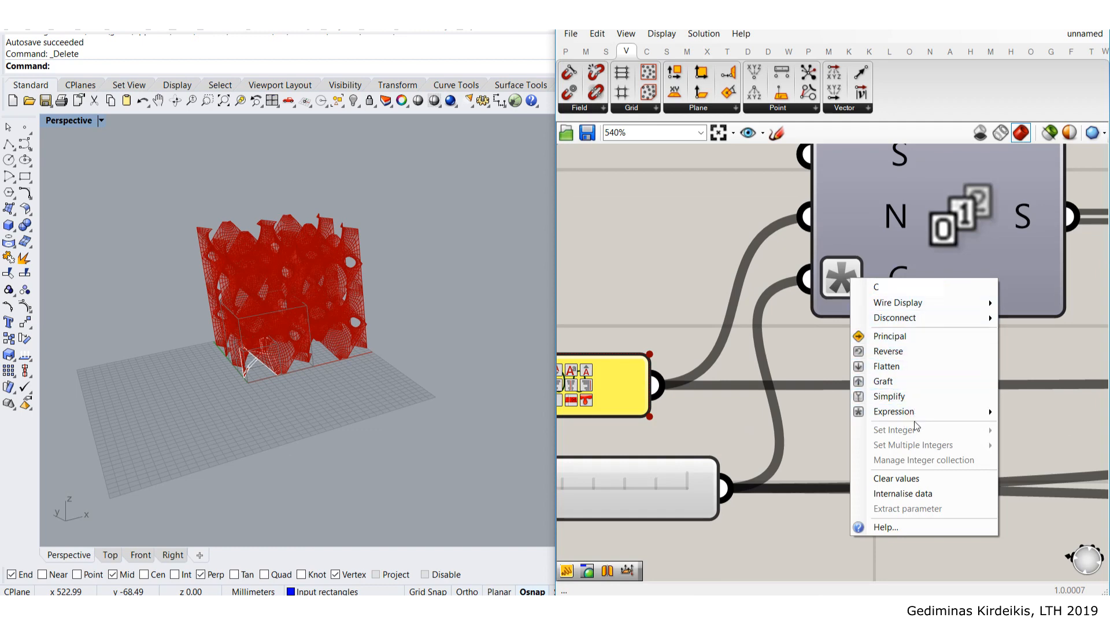
pyautogui.moveTo(916, 414)
pyautogui.press('Delete')
pyautogui.click(751, 444)
pyautogui.scroll(-4, 761, 432)
pyautogui.moveTo(879, 399); pyautogui.dragTo(570, 319, button='right')
pyautogui.scroll(3, 858, 359)
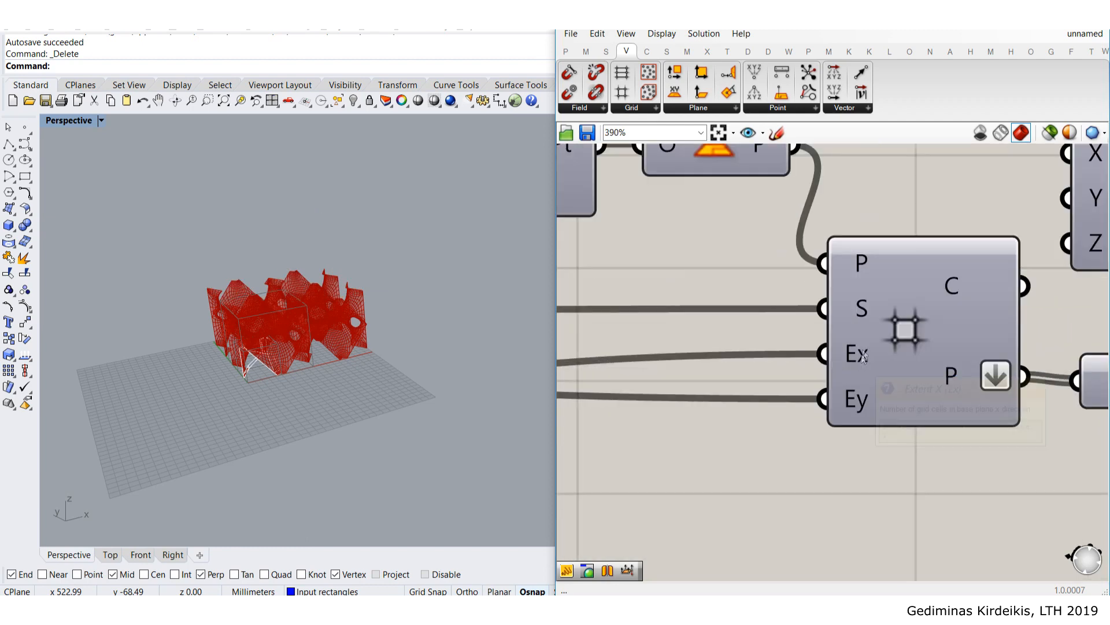
# - Give the Rectangular Grid's Ex input the expression x-1
pyautogui.rightClick(853, 358)
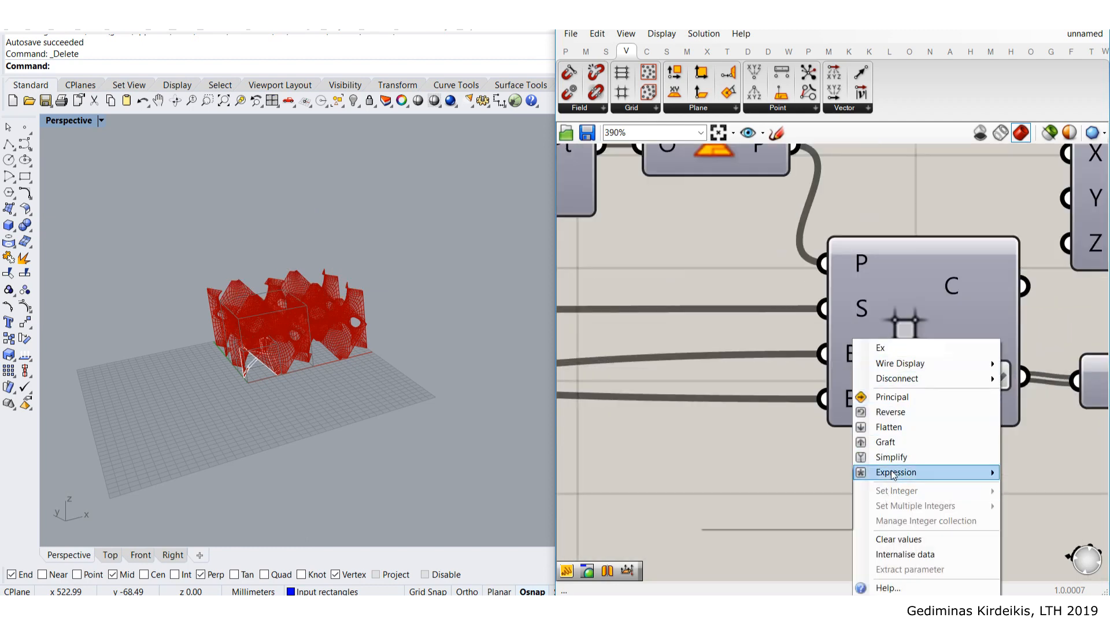
pyautogui.moveTo(894, 473)
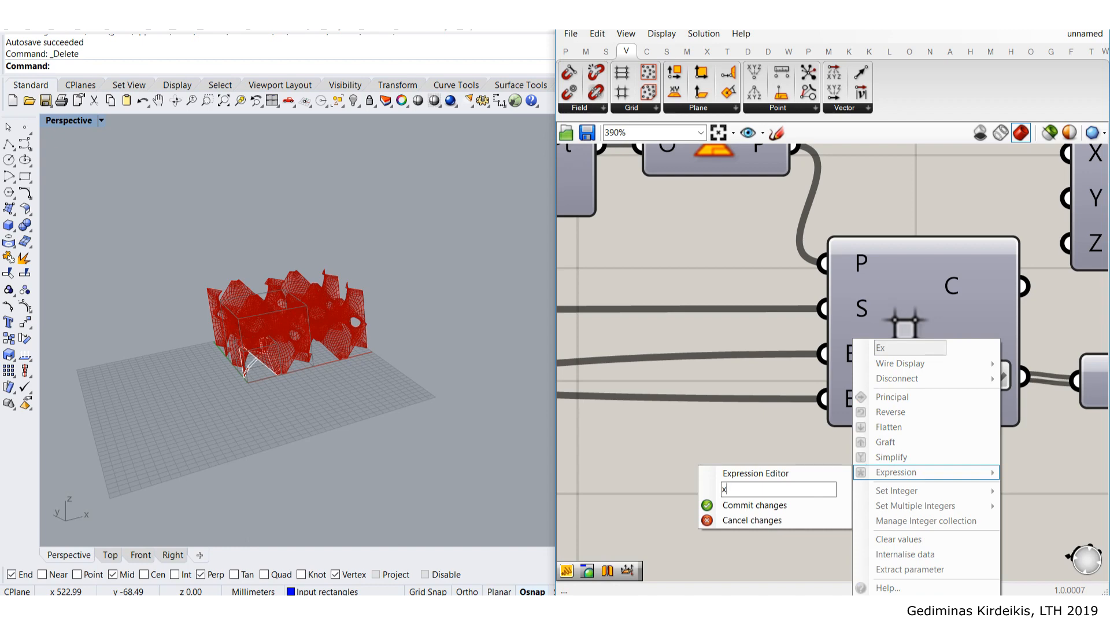
pyautogui.write('x-1')
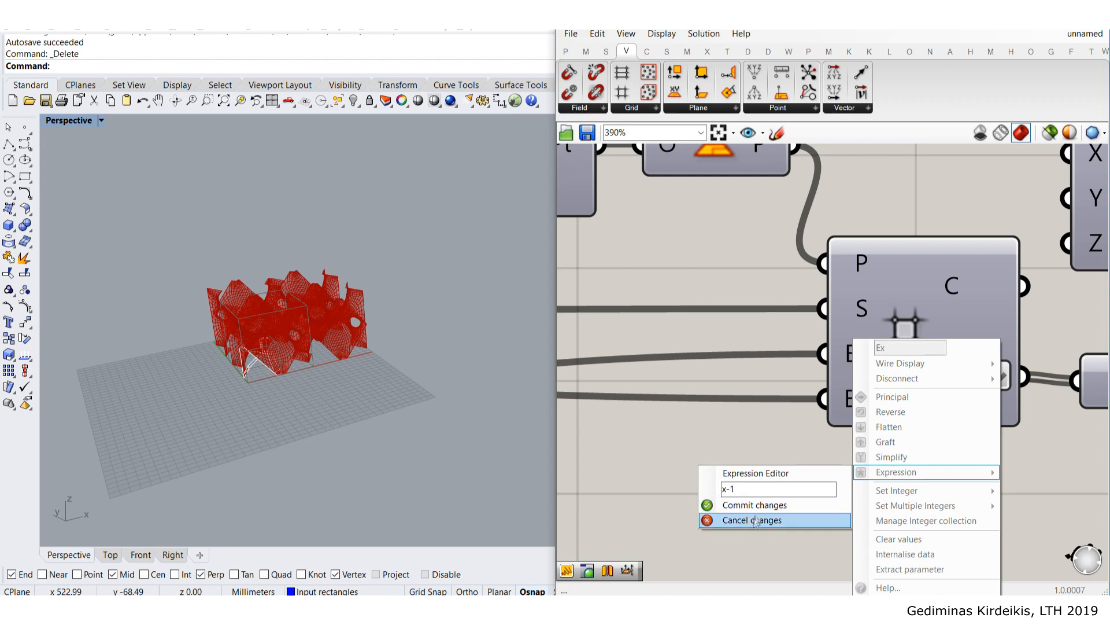
pyautogui.click(785, 505)
# - Apply the same x-1 expression to the Ey input and bring the Count slider into view
pyautogui.rightClick(836, 409)
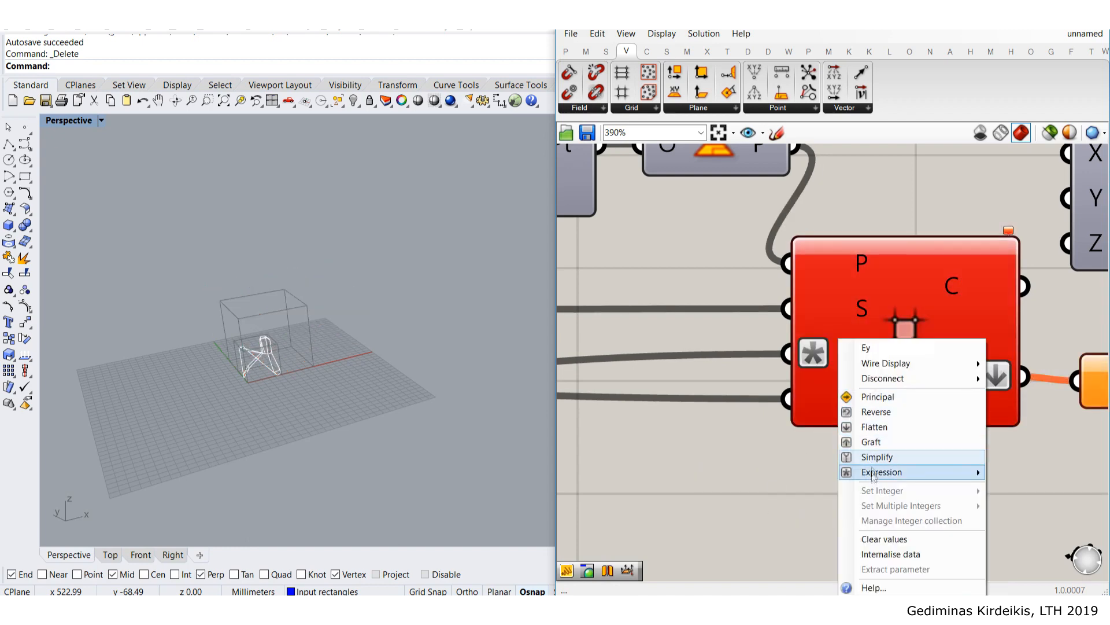
pyautogui.moveTo(848, 473)
pyautogui.click(776, 491)
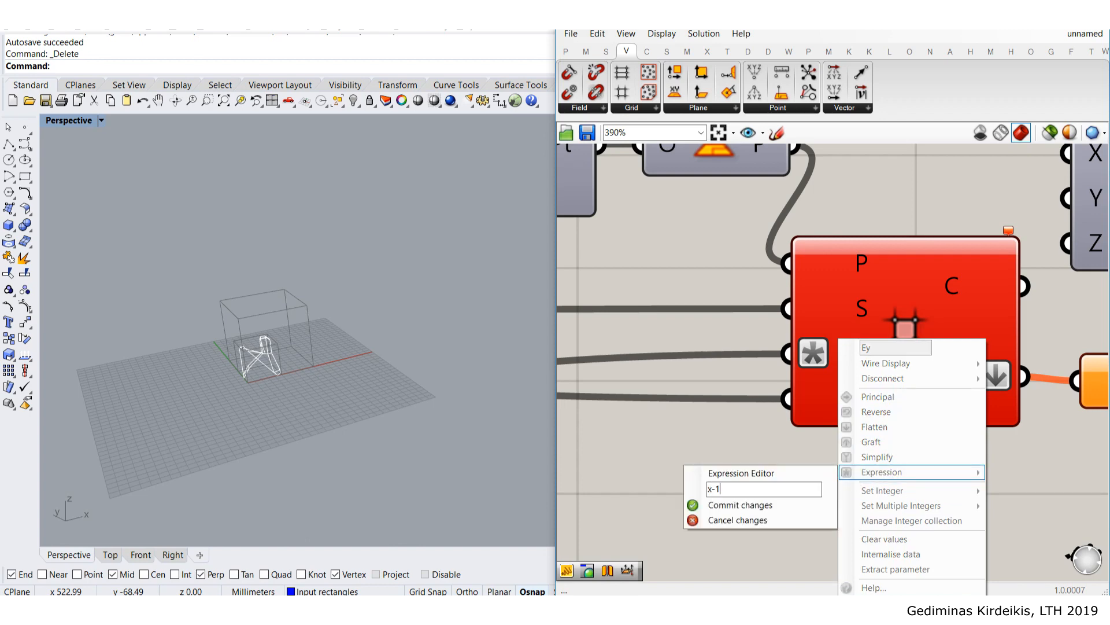
pyautogui.click(729, 509)
pyautogui.scroll(-4, 628, 431)
pyautogui.moveTo(627, 431); pyautogui.dragTo(833, 357, button='right')
pyautogui.scroll(2, 656, 368)
pyautogui.scroll(-2, 733, 370)
pyautogui.moveTo(717, 388); pyautogui.dragTo(951, 380, button='right')
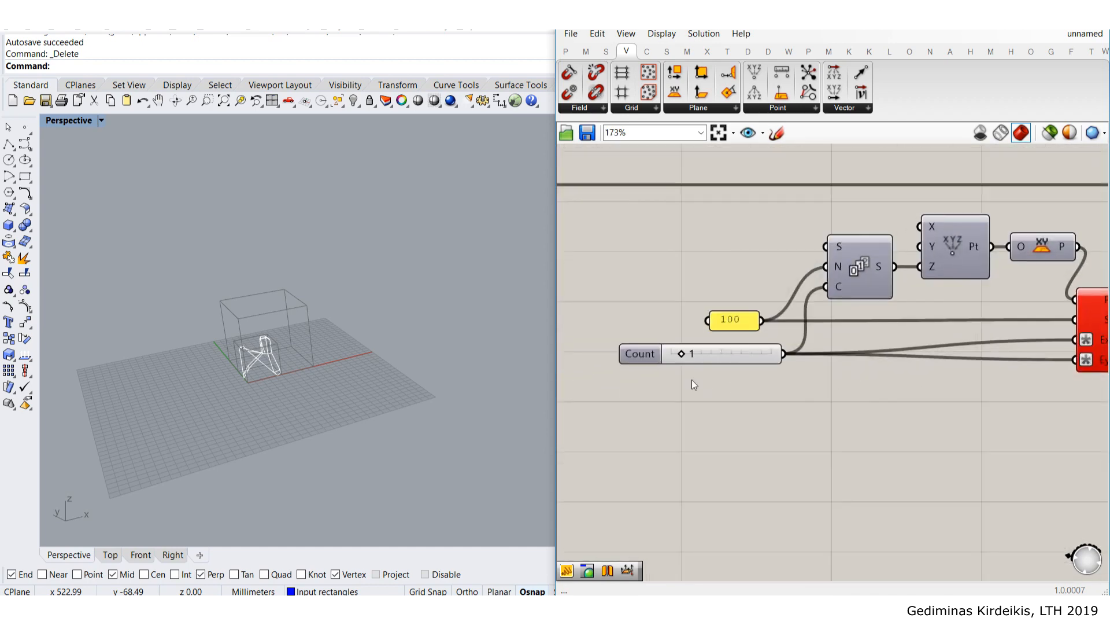
# - Set the Count slider to 2 and orbit to view the enlarged lattice
pyautogui.scroll(2, 691, 361)
pyautogui.doubleClick(747, 349)
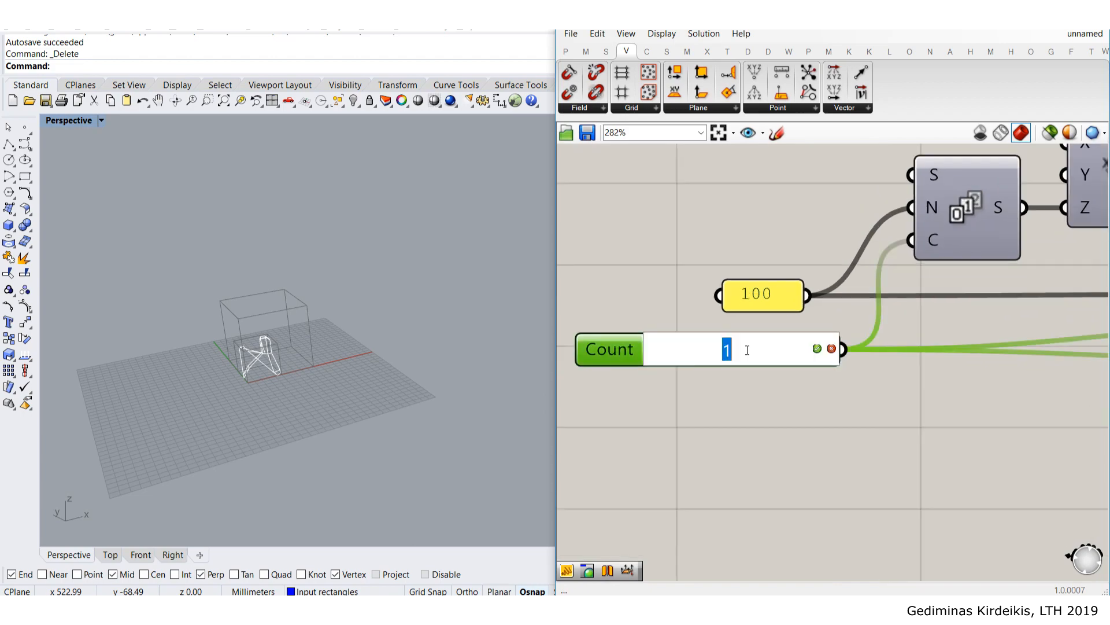
pyautogui.write('2')
pyautogui.press('Return')
pyautogui.click(772, 414)
pyautogui.moveTo(232, 347); pyautogui.dragTo(333, 280, button='right')
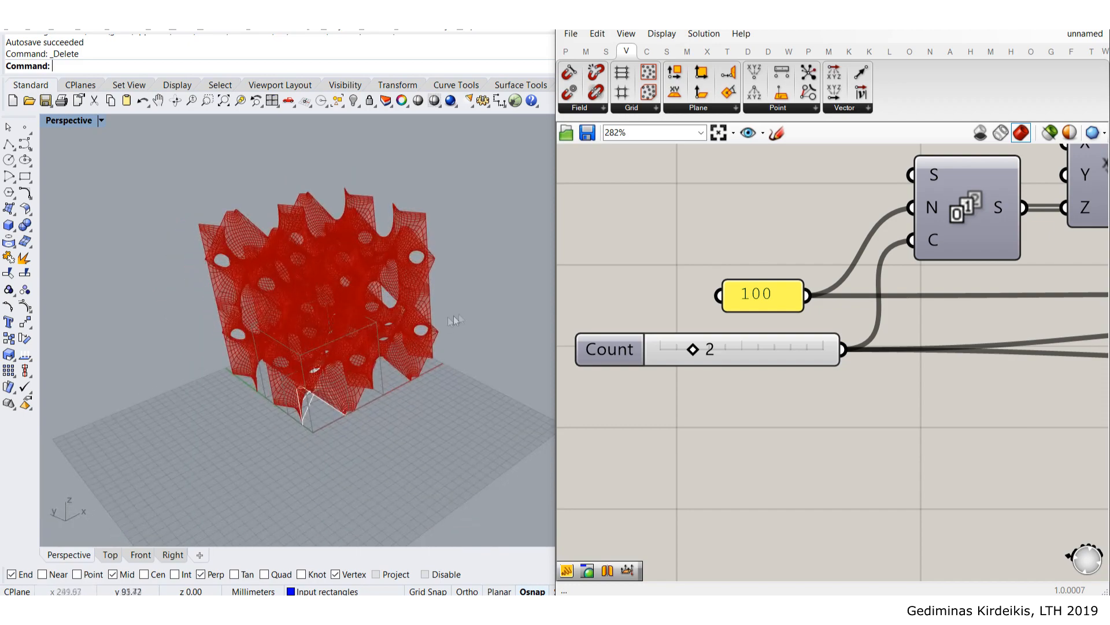
pyautogui.moveTo(763, 438); pyautogui.dragTo(752, 462, button='right')
# - Select Mesh Join to highlight the joined mesh and orbit around it
pyautogui.scroll(-4, 753, 463)
pyautogui.scroll(-4, 910, 341)
pyautogui.moveTo(1042, 357); pyautogui.dragTo(812, 390, button='right')
pyautogui.scroll(3, 812, 390)
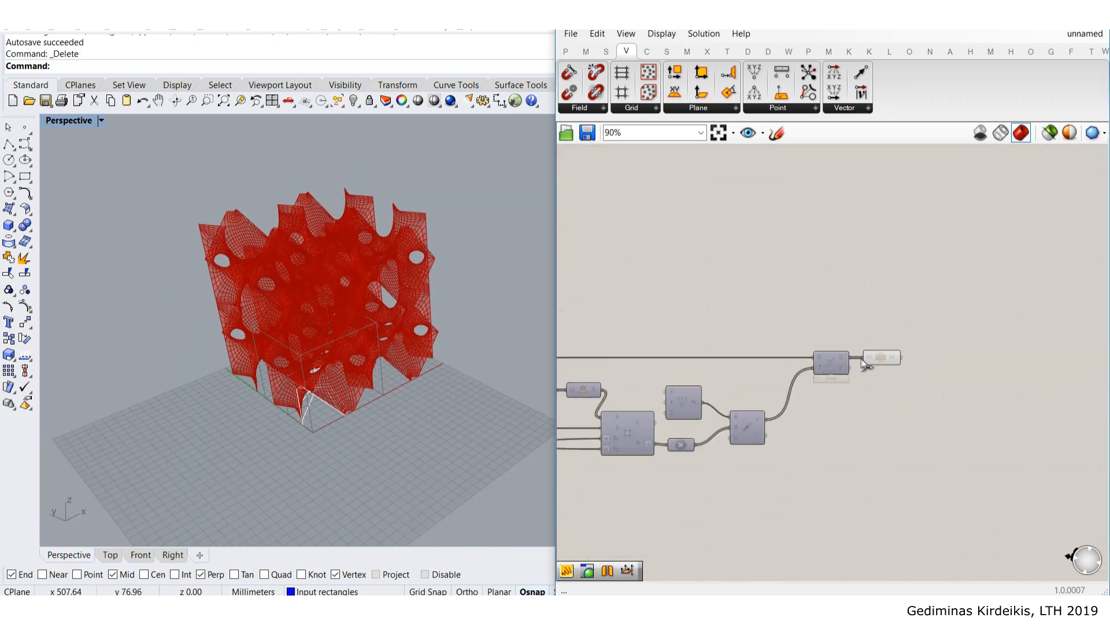
pyautogui.click(889, 360)
pyautogui.moveTo(437, 251); pyautogui.dragTo(317, 237, button='right')
pyautogui.scroll(5, 312, 266)
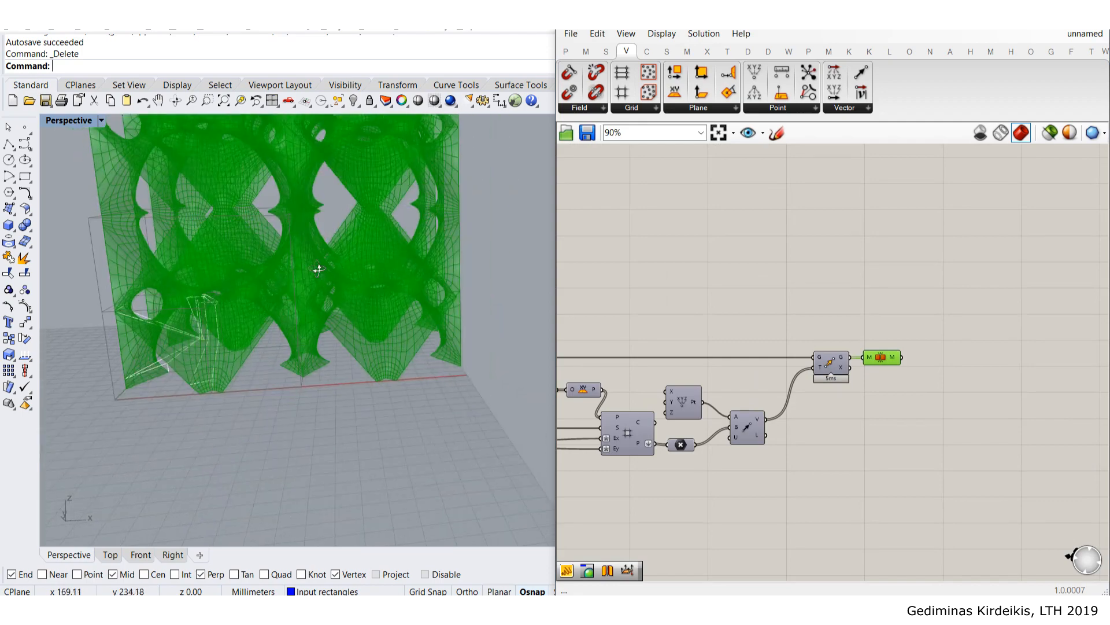
pyautogui.scroll(5, 323, 220)
pyautogui.click(930, 275)
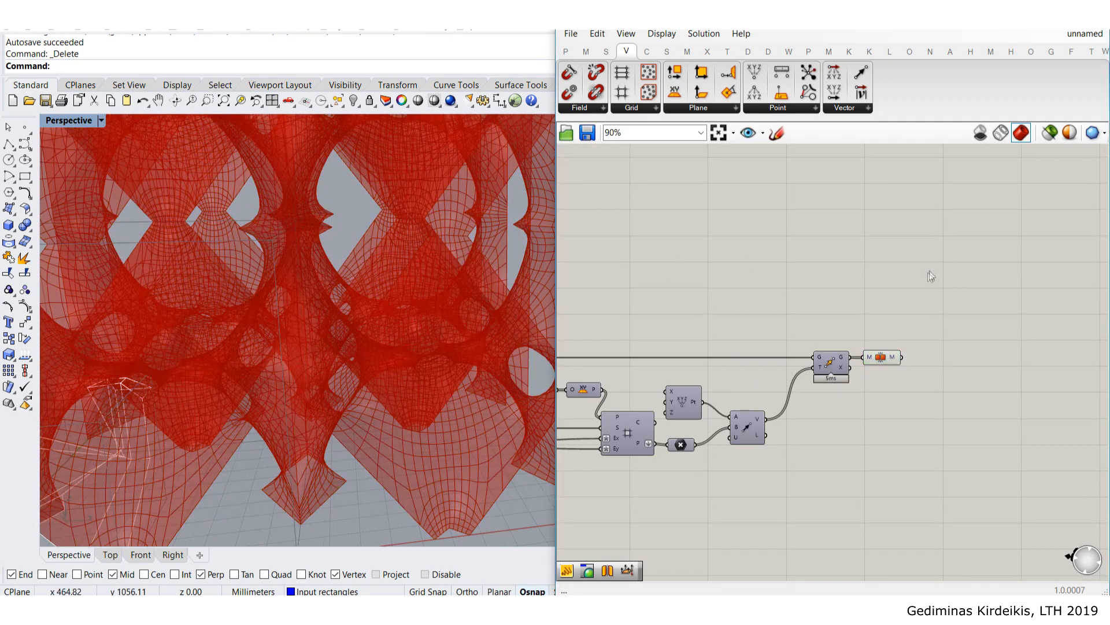
# - Add a Custom Preview component fed by the joined mesh so the lattice renders shaded pink
pyautogui.moveTo(941, 276); pyautogui.dragTo(910, 276, button='right')
pyautogui.doubleClick(912, 276)
pyautogui.write('pr')
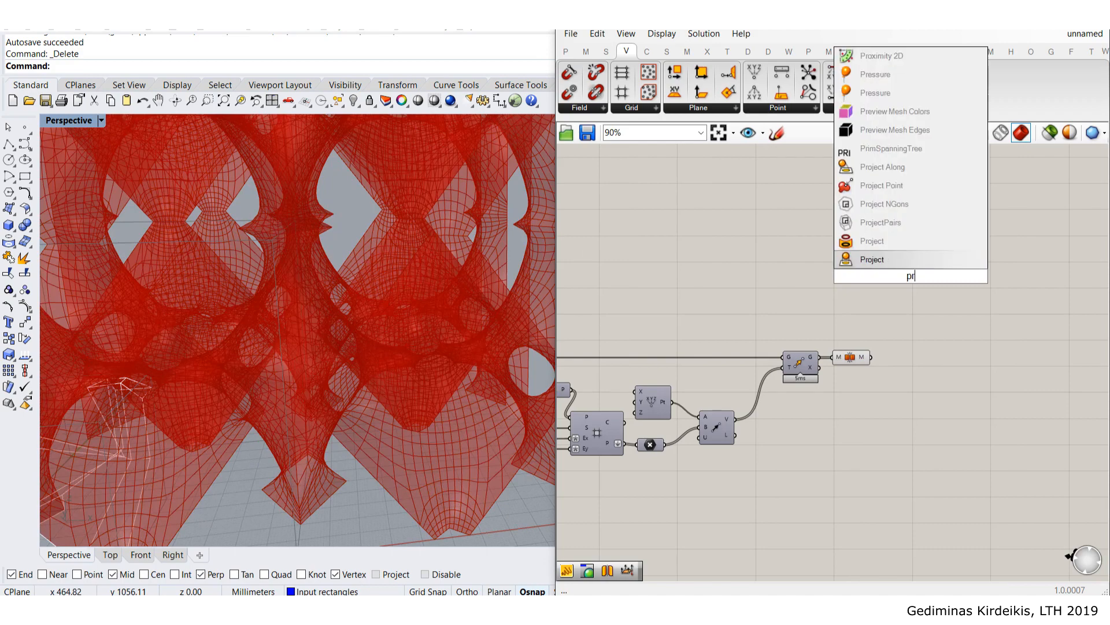
pyautogui.write('e')
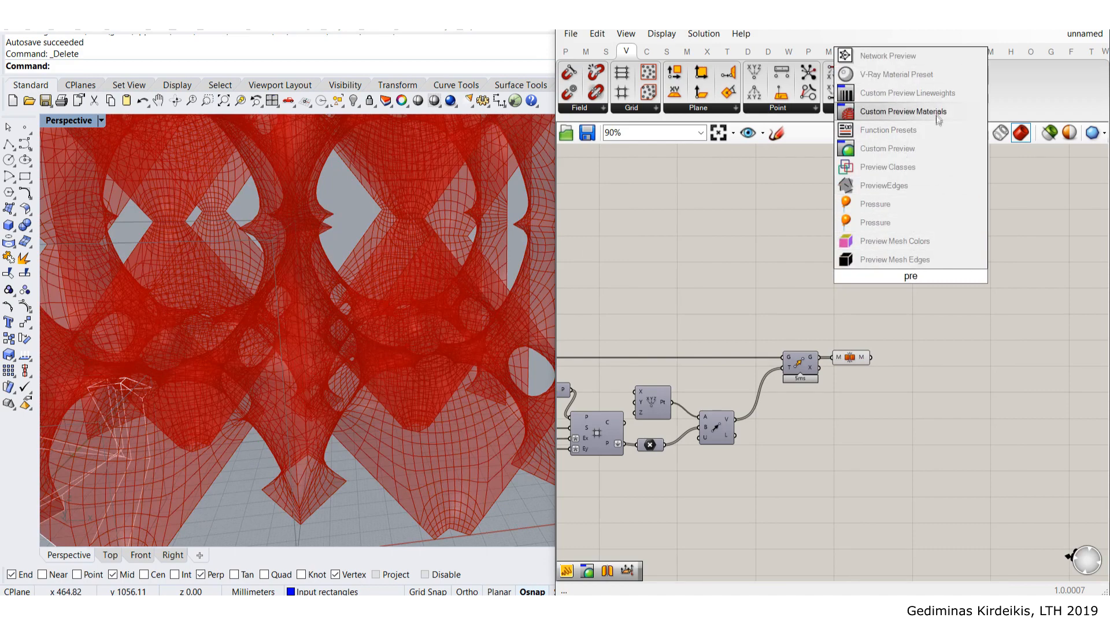
pyautogui.click(920, 146)
pyautogui.scroll(3, 877, 323)
pyautogui.moveTo(867, 379); pyautogui.dragTo(949, 298)
pyautogui.click(922, 227)
pyautogui.moveTo(411, 250); pyautogui.dragTo(322, 228, button='right')
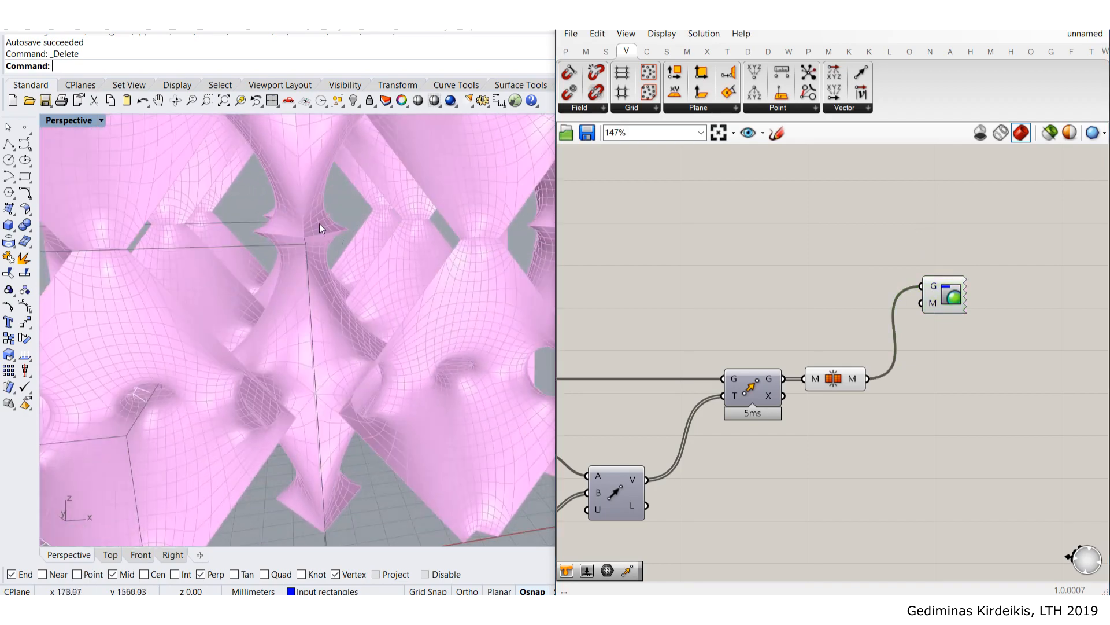
pyautogui.scroll(-3, 323, 228)
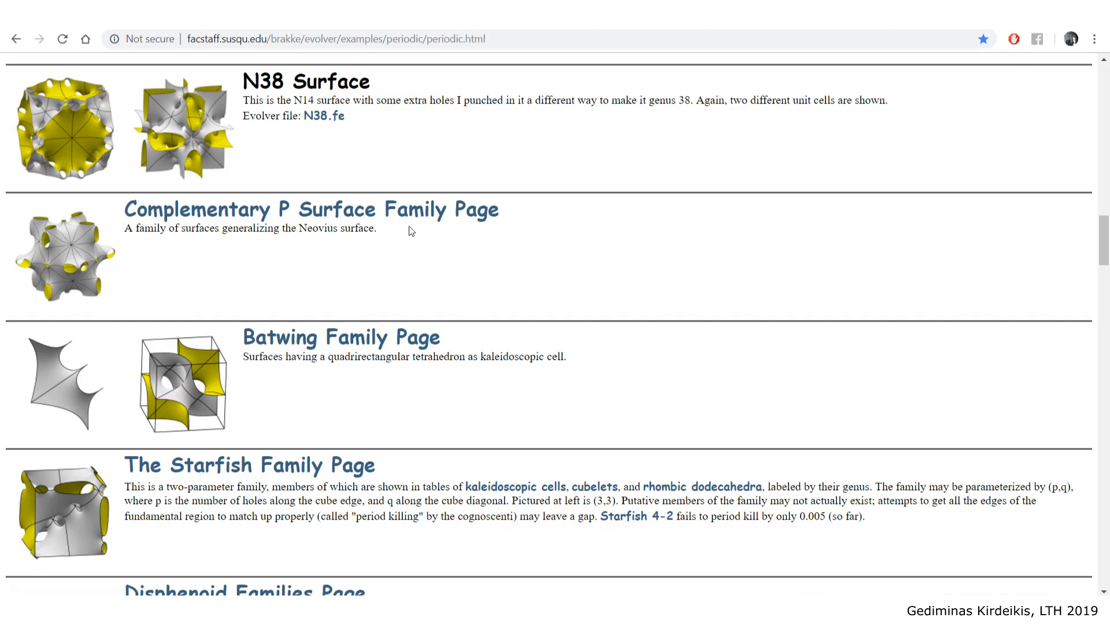
# - Open the gyroid-8cubes.8.gif image of Schoen's Gyroid Surface, then return to Rhino
pyautogui.scroll(4, 293, 139)
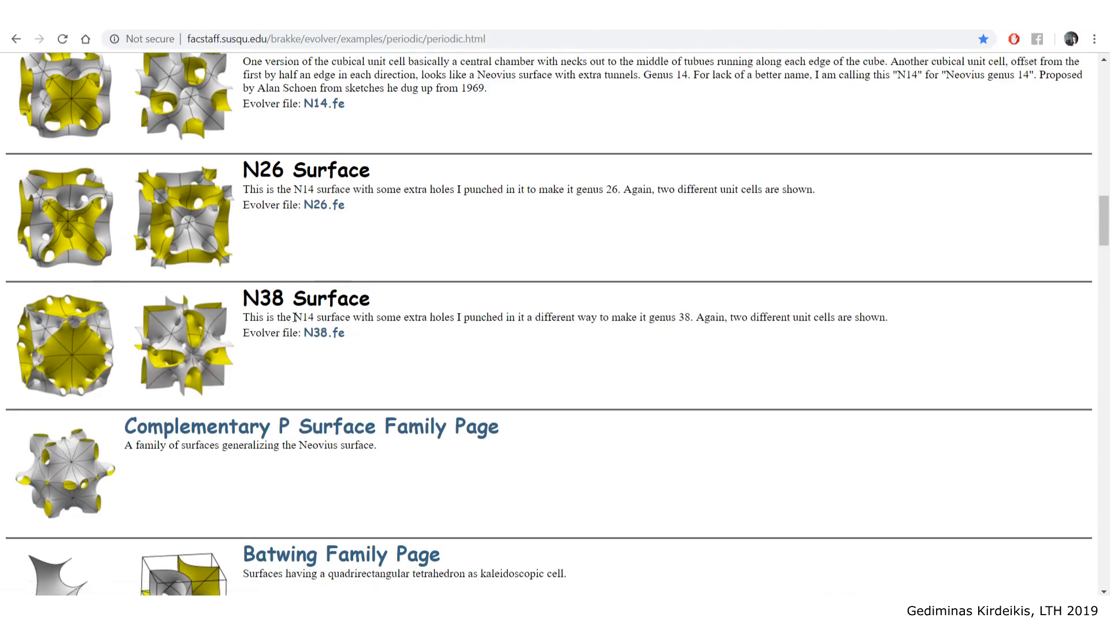
pyautogui.scroll(8, 296, 317)
pyautogui.scroll(7, 296, 317)
pyautogui.scroll(-3, 223, 294)
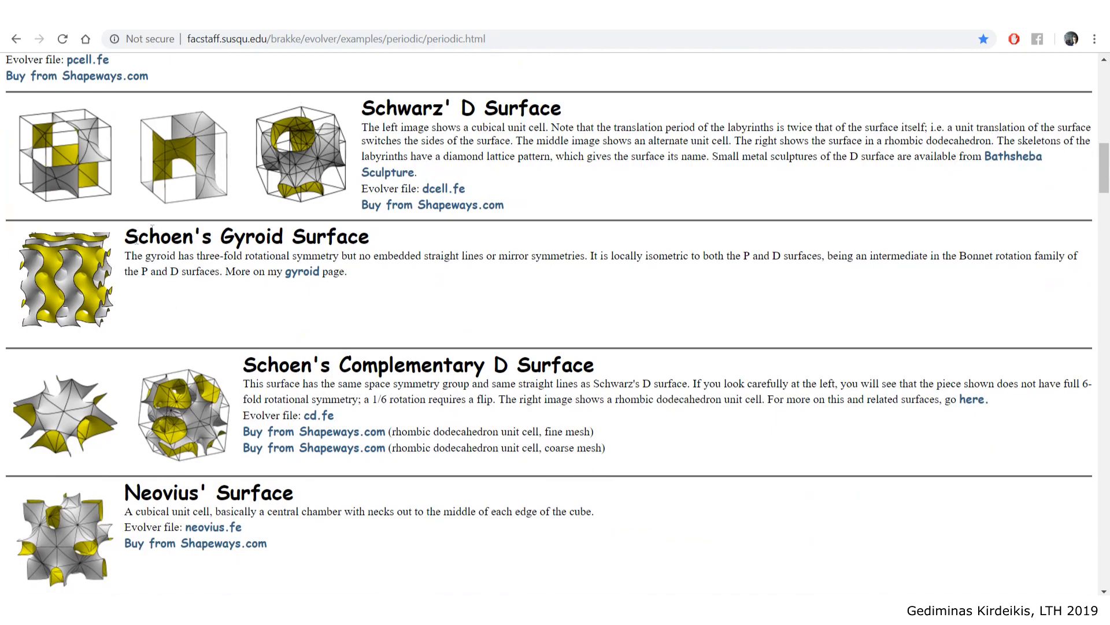
pyautogui.scroll(-20, 91, 293)
pyautogui.scroll(-9, 91, 293)
pyautogui.scroll(20, 91, 293)
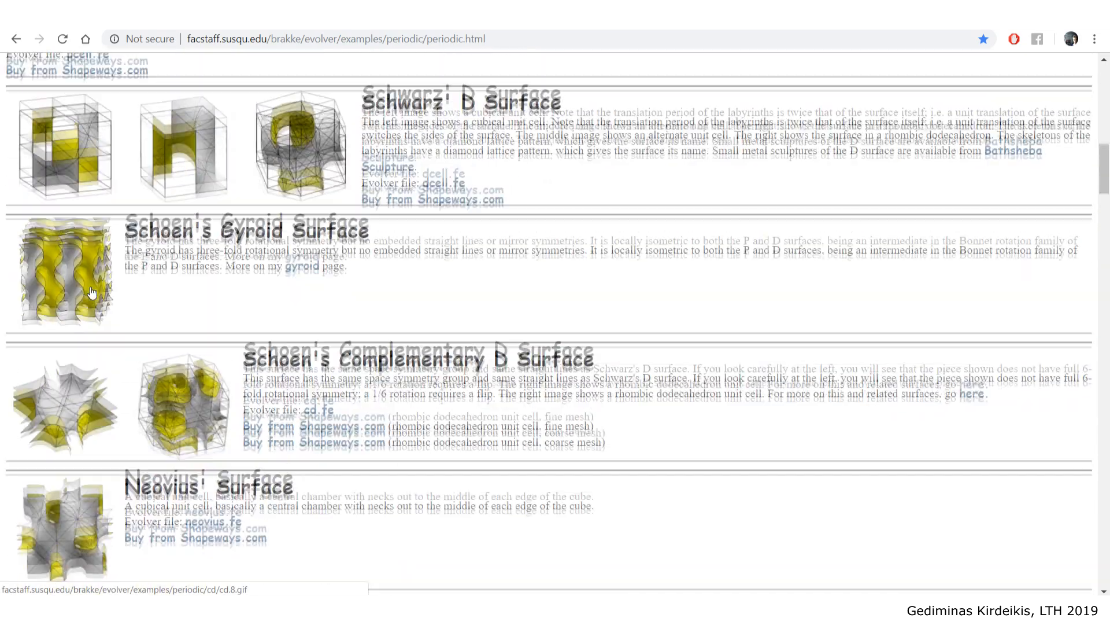
pyautogui.click(91, 293)
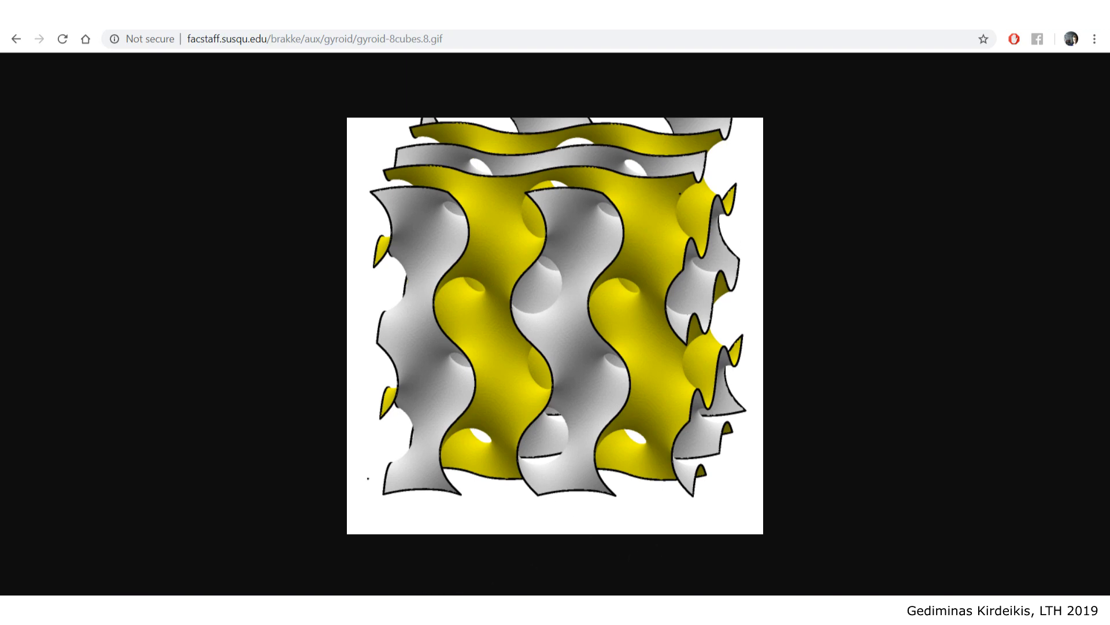
pyautogui.click(380, 606)
# - Orbit and zoom the Perspective view to inspect the pink lattice mesh from several angles
pyautogui.moveTo(338, 321); pyautogui.dragTo(382, 365, button='right')
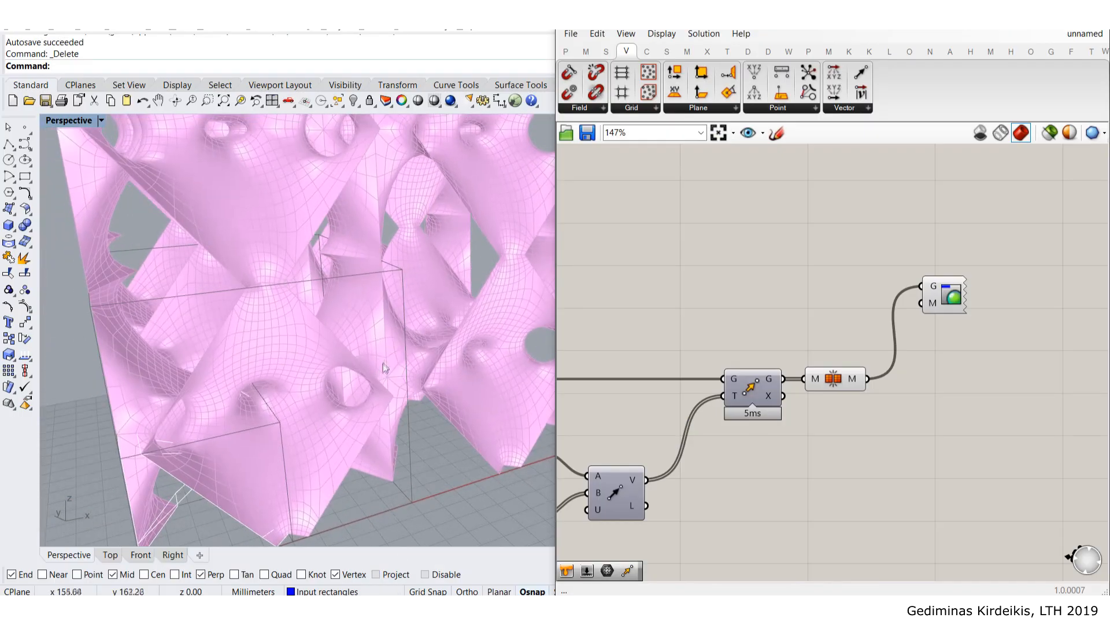
pyautogui.scroll(5, 356, 241)
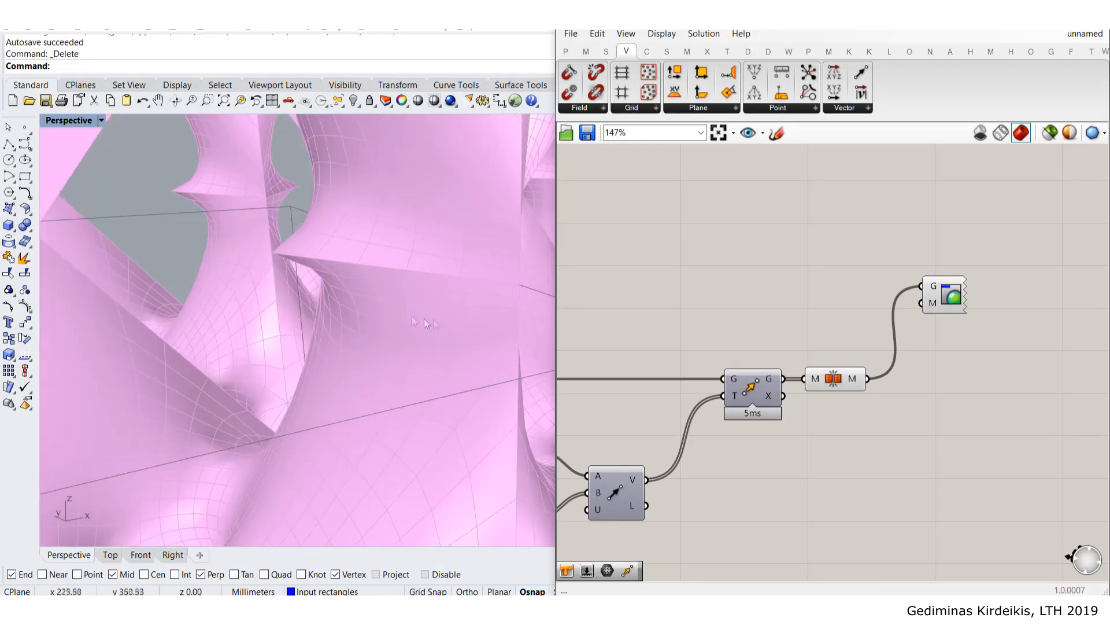
pyautogui.scroll(-6, 452, 315)
pyautogui.moveTo(452, 316); pyautogui.dragTo(384, 311, button='right')
pyautogui.scroll(5, 246, 292)
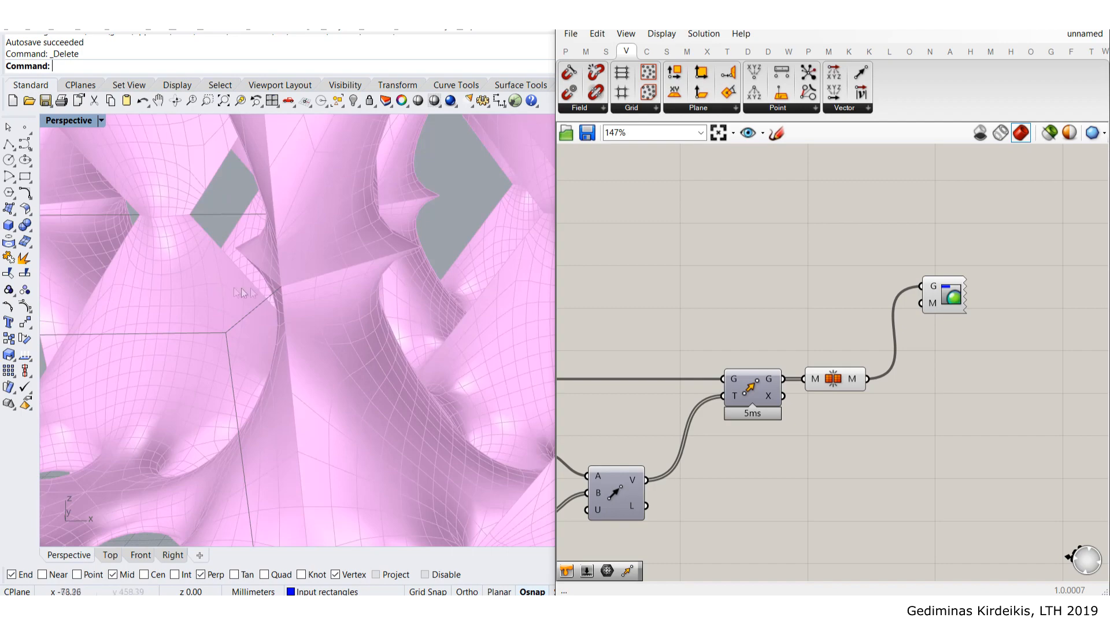
pyautogui.scroll(-5, 286, 302)
pyautogui.moveTo(285, 302); pyautogui.dragTo(283, 246, button='right')
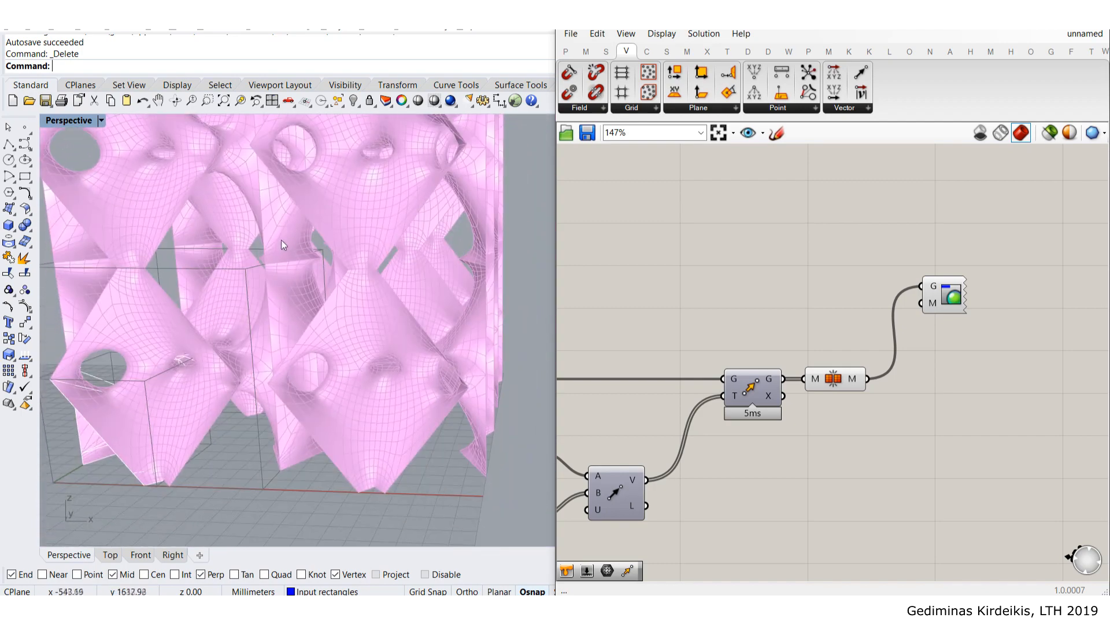
pyautogui.scroll(6, 283, 242)
pyautogui.scroll(-3, 282, 242)
# - Drag the Mesh Join and Custom Preview components into neat alignment in the definition
pyautogui.moveTo(876, 353); pyautogui.dragTo(772, 284, button='right')
pyautogui.moveTo(731, 314); pyautogui.dragTo(737, 312)
pyautogui.moveTo(847, 222); pyautogui.dragTo(1027, 214)
pyautogui.click(833, 368)
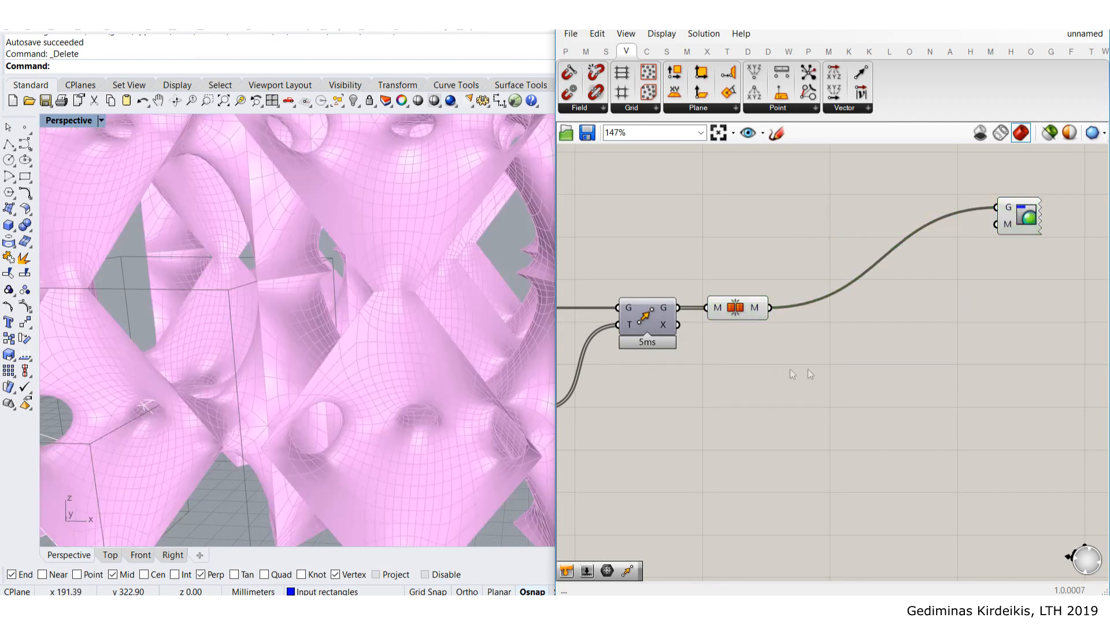
pyautogui.moveTo(783, 367); pyautogui.dragTo(750, 329, button='right')
pyautogui.click(706, 273)
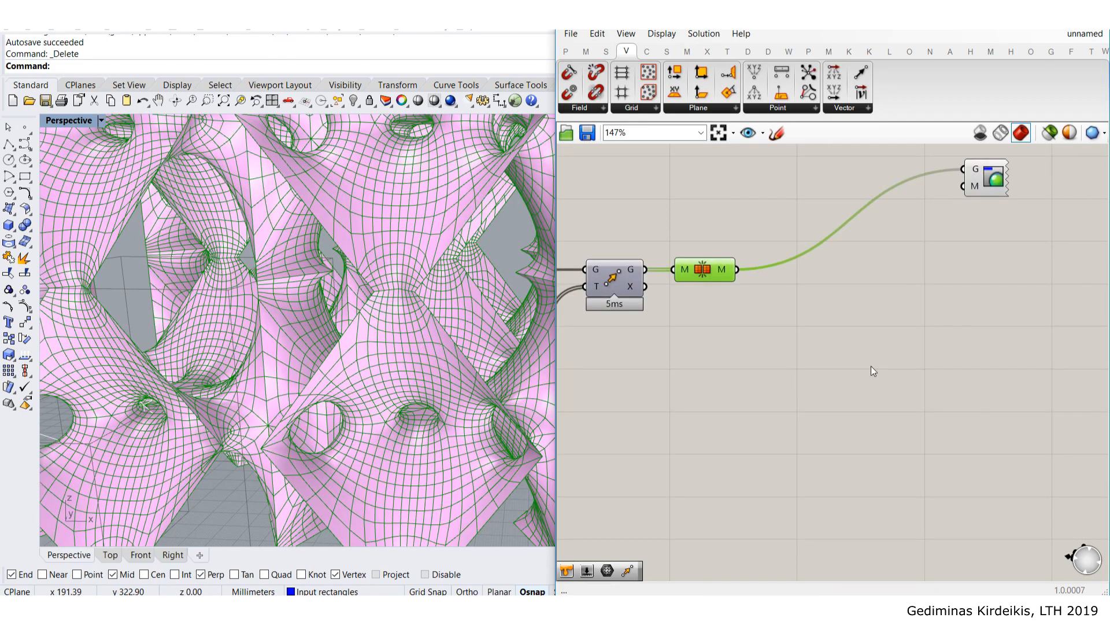
pyautogui.click(606, 402)
pyautogui.scroll(3, 376, 291)
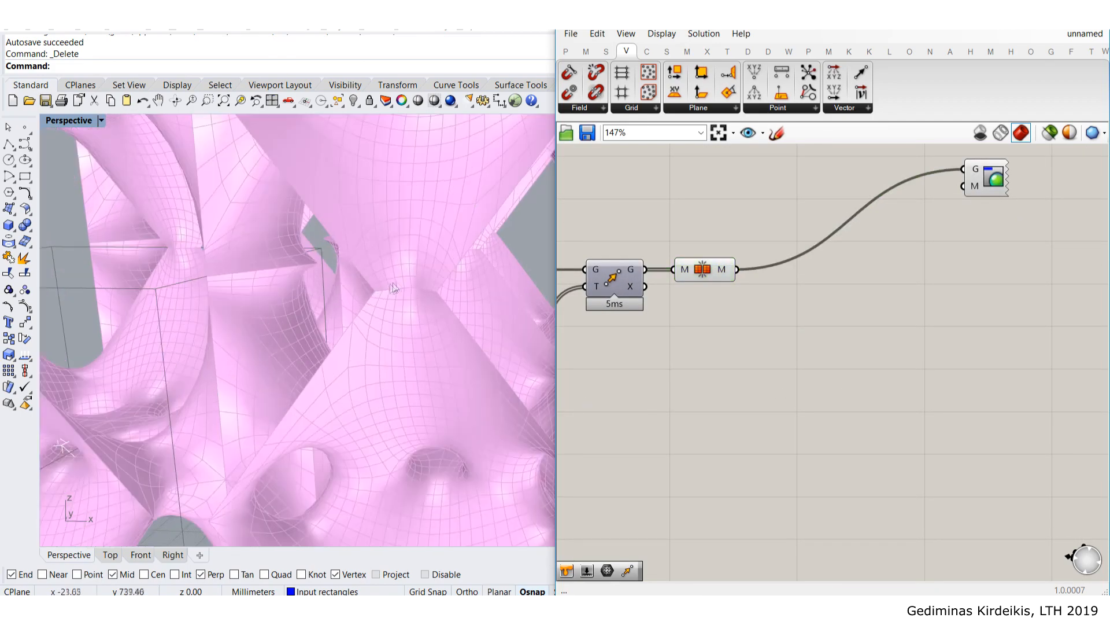
pyautogui.scroll(3, 384, 287)
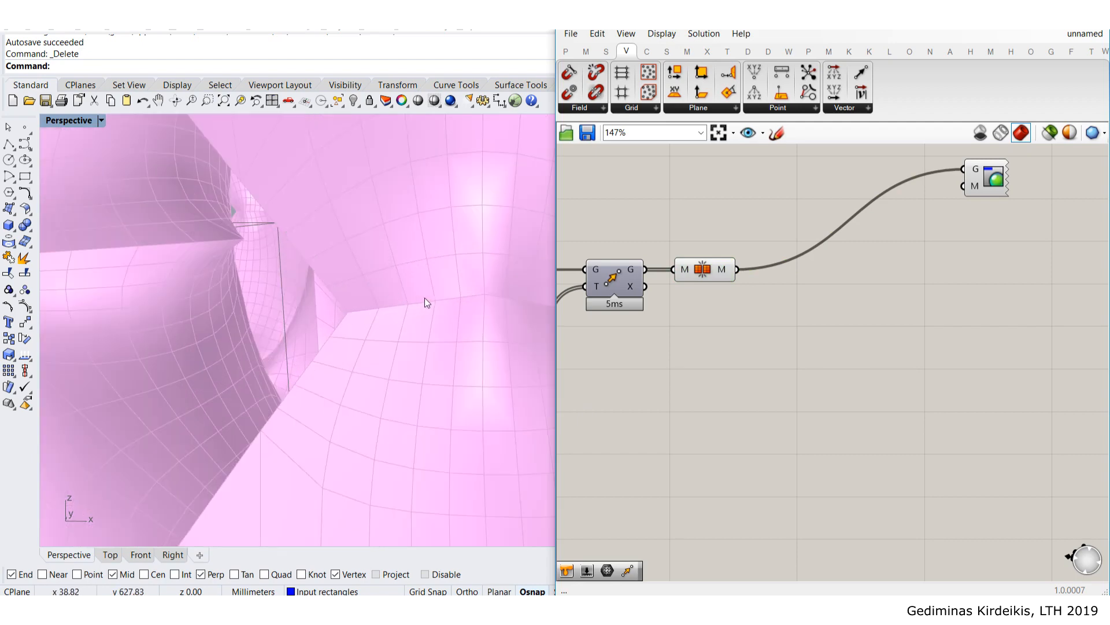
pyautogui.scroll(-4, 424, 298)
pyautogui.moveTo(665, 347); pyautogui.dragTo(613, 350, button='right')
# - Add Mesh WeldVertices fed by the Mesh Join output, and turn off Mesh Join's preview
pyautogui.doubleClick(757, 340)
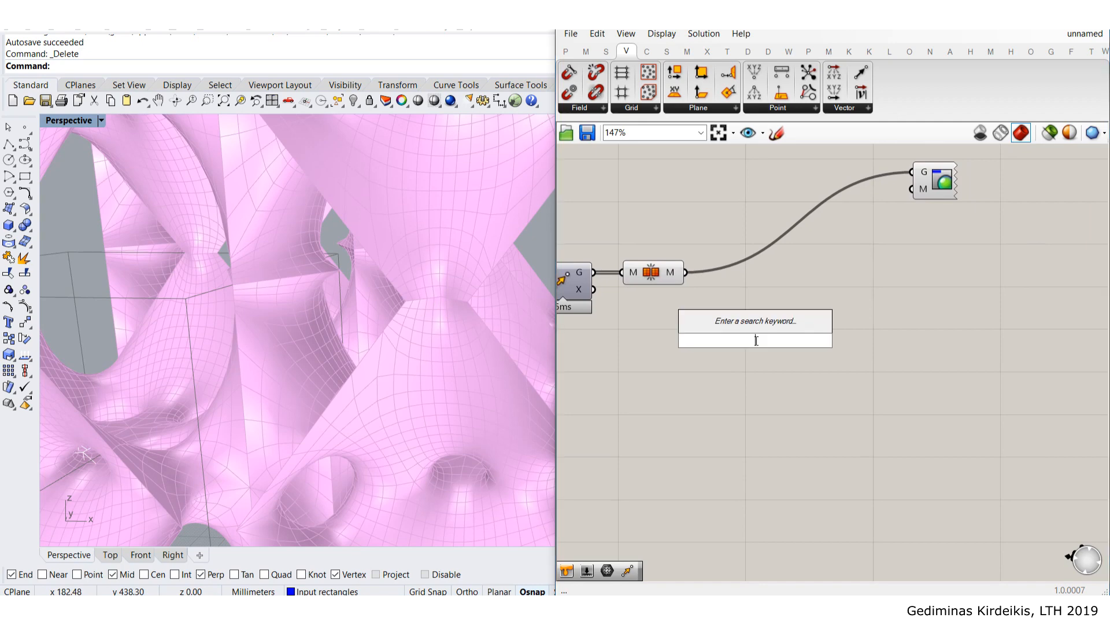
pyautogui.press('BackSpace')
pyautogui.write('weld')
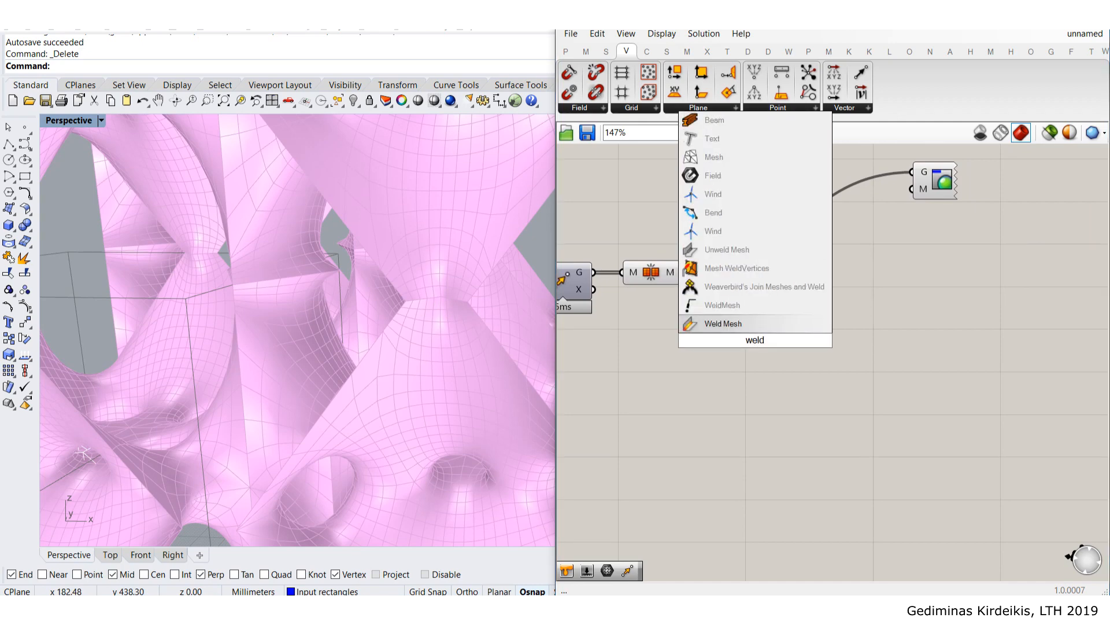
pyautogui.click(725, 269)
pyautogui.moveTo(685, 271); pyautogui.dragTo(742, 307)
pyautogui.click(672, 314)
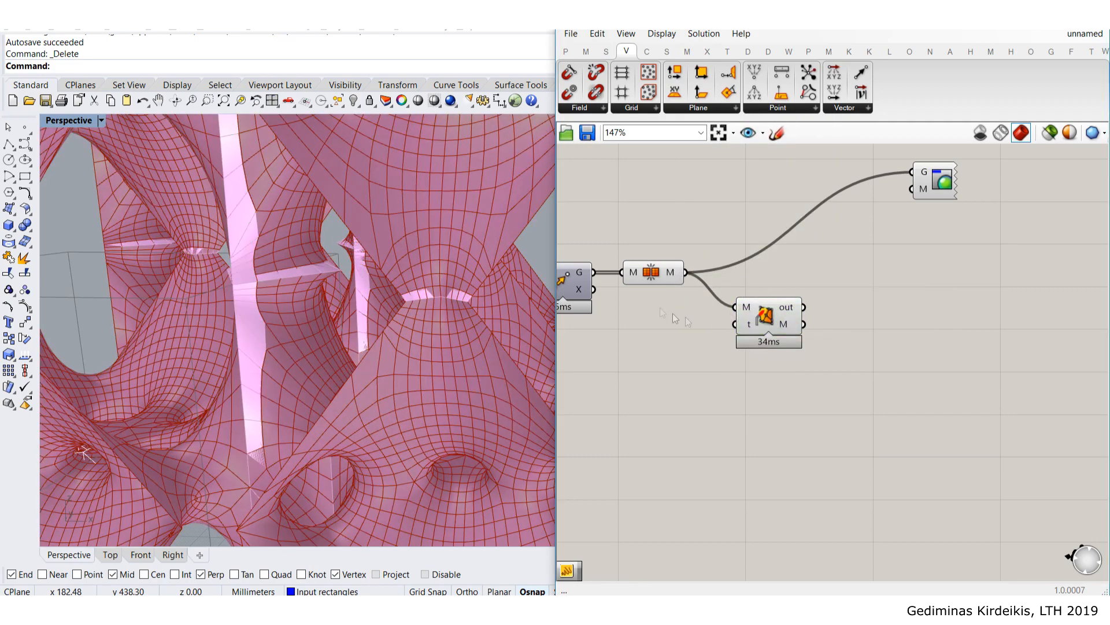
pyautogui.click(647, 280)
pyautogui.middleClick(648, 280)
pyautogui.click(678, 249)
pyautogui.click(724, 189)
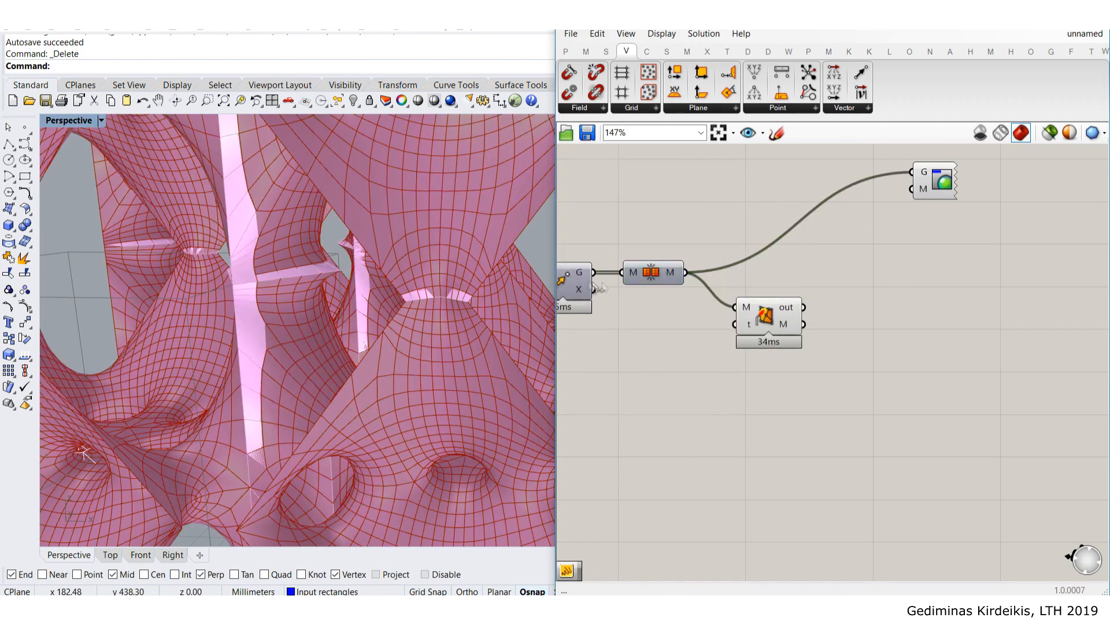
# - Send the welded mesh to Custom Preview, disable the weld component's preview, and check the lattice
pyautogui.moveTo(804, 324); pyautogui.dragTo(955, 190)
pyautogui.click(939, 276)
pyautogui.scroll(-8, 356, 296)
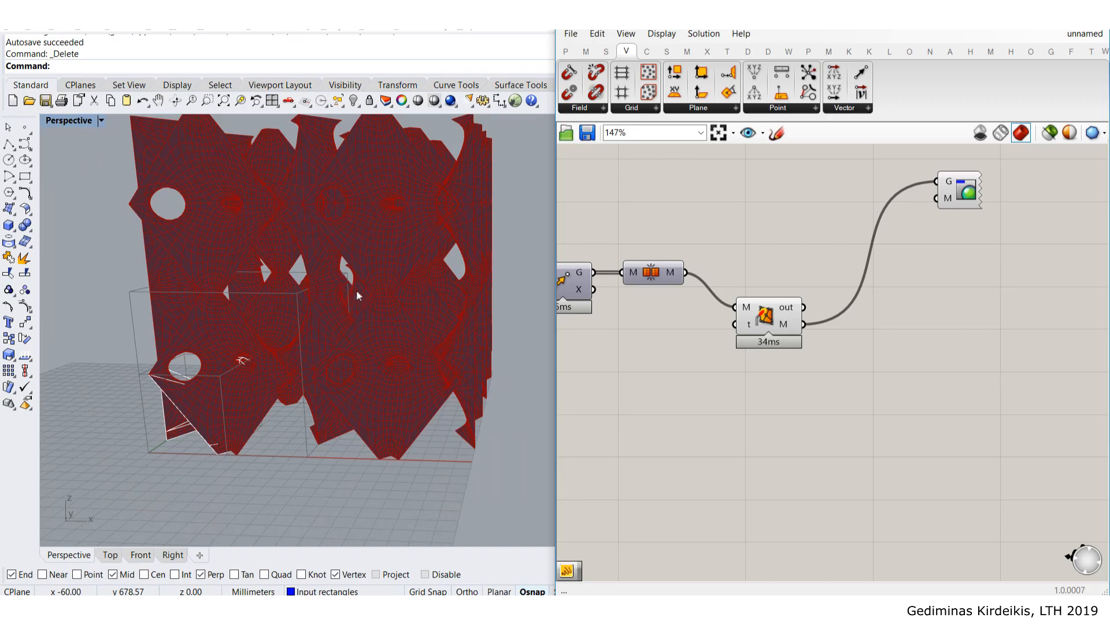
pyautogui.click(763, 317)
pyautogui.middleClick(763, 317)
pyautogui.click(808, 280)
pyautogui.click(723, 237)
pyautogui.moveTo(352, 254); pyautogui.dragTo(396, 242, button='right')
pyautogui.scroll(10, 396, 242)
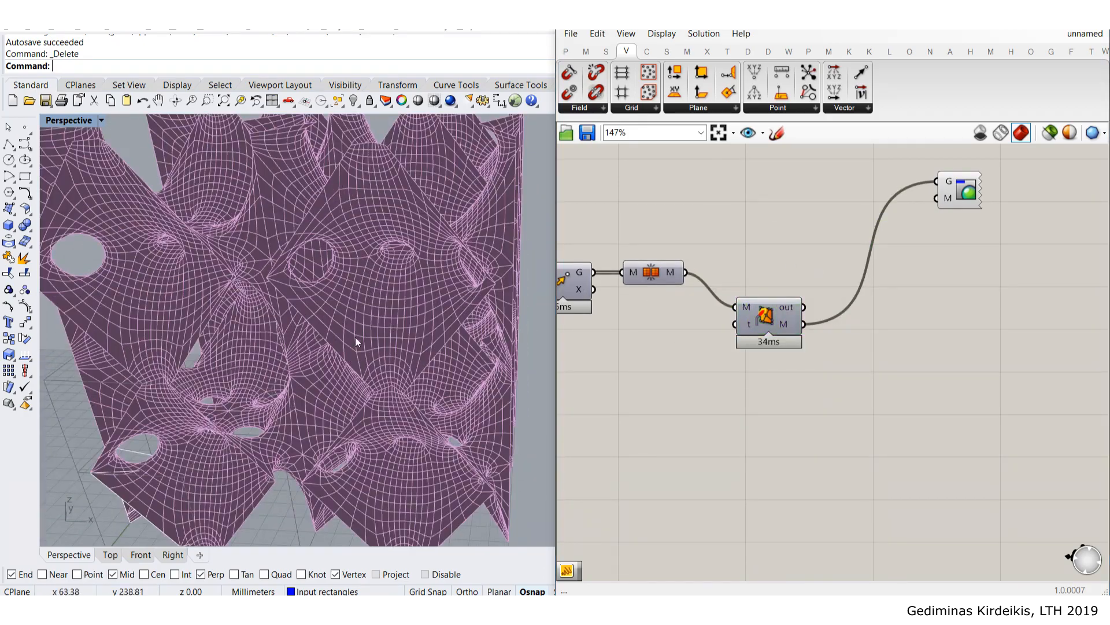
pyautogui.moveTo(374, 318); pyautogui.dragTo(278, 238, button='right')
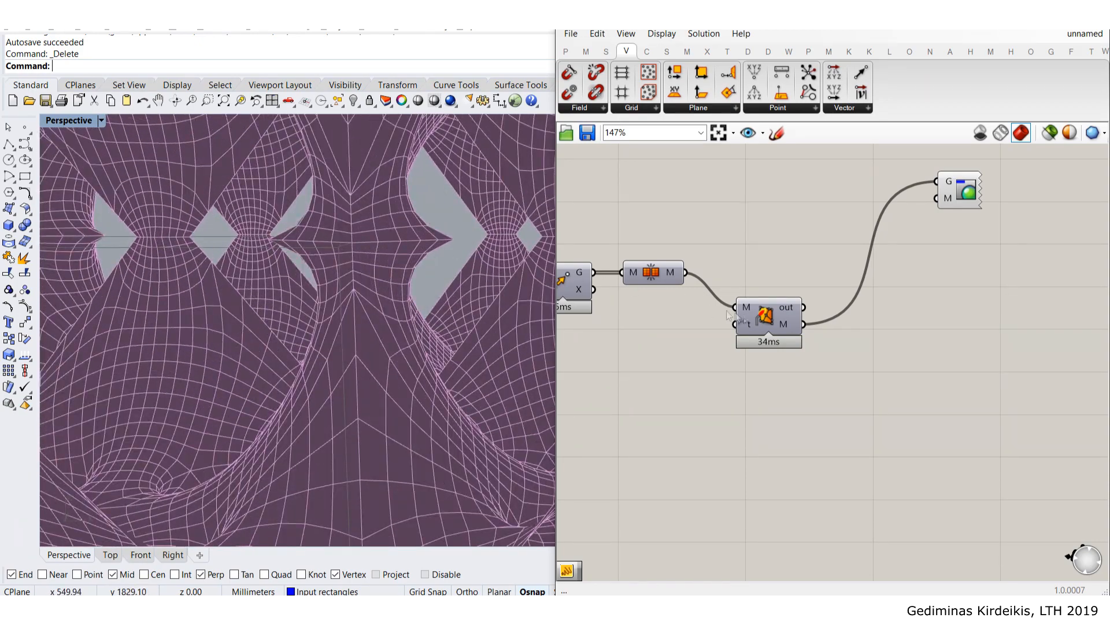
# - Line up the weld and Mesh Join components with the rest of the definition
pyautogui.moveTo(797, 304); pyautogui.dragTo(796, 269)
pyautogui.moveTo(795, 270); pyautogui.dragTo(779, 313, button='right')
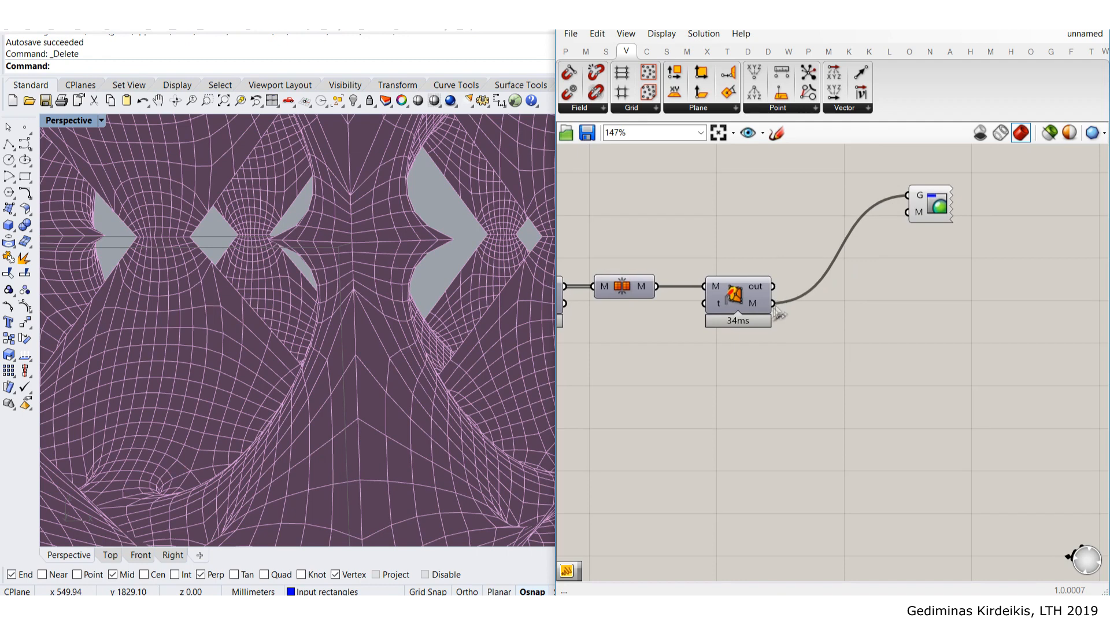
pyautogui.moveTo(659, 339); pyautogui.dragTo(742, 323, button='right')
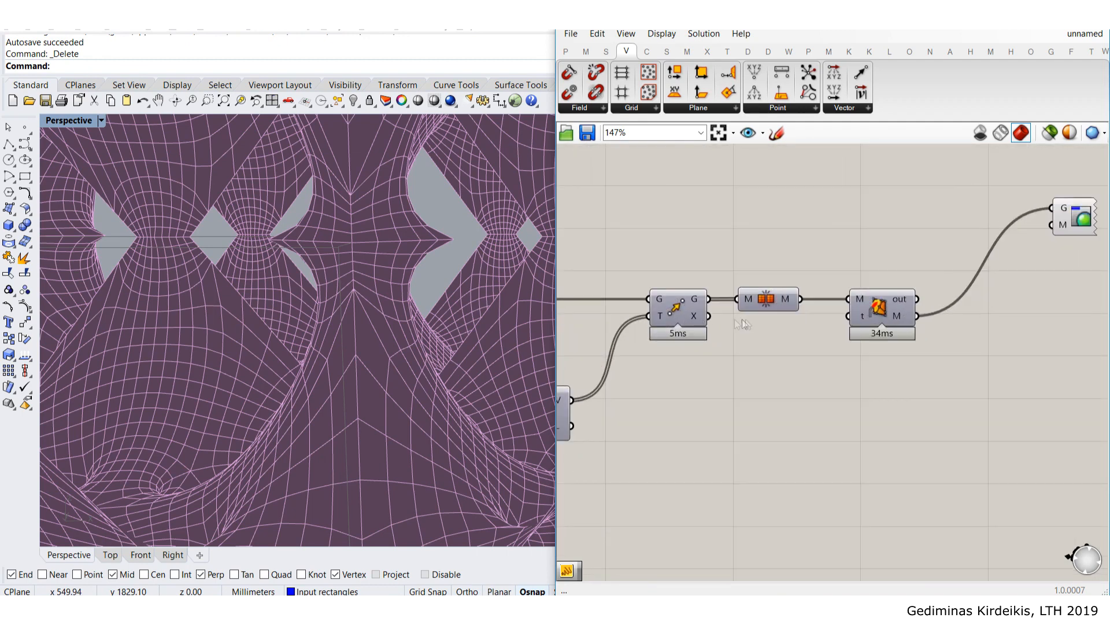
pyautogui.scroll(-2, 689, 307)
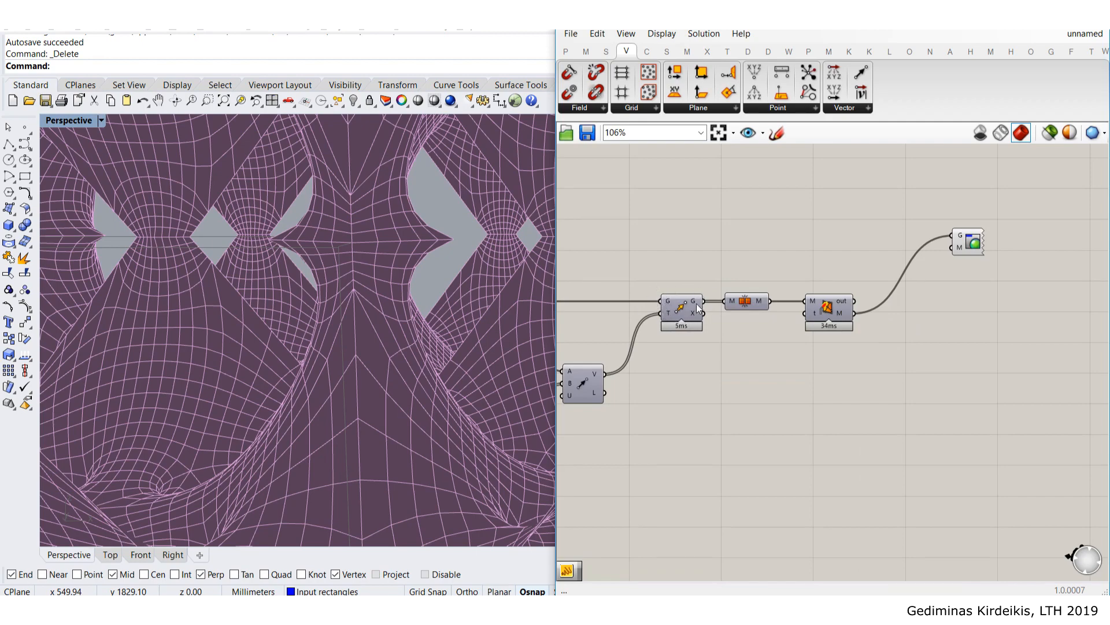
pyautogui.moveTo(748, 309); pyautogui.dragTo(752, 307)
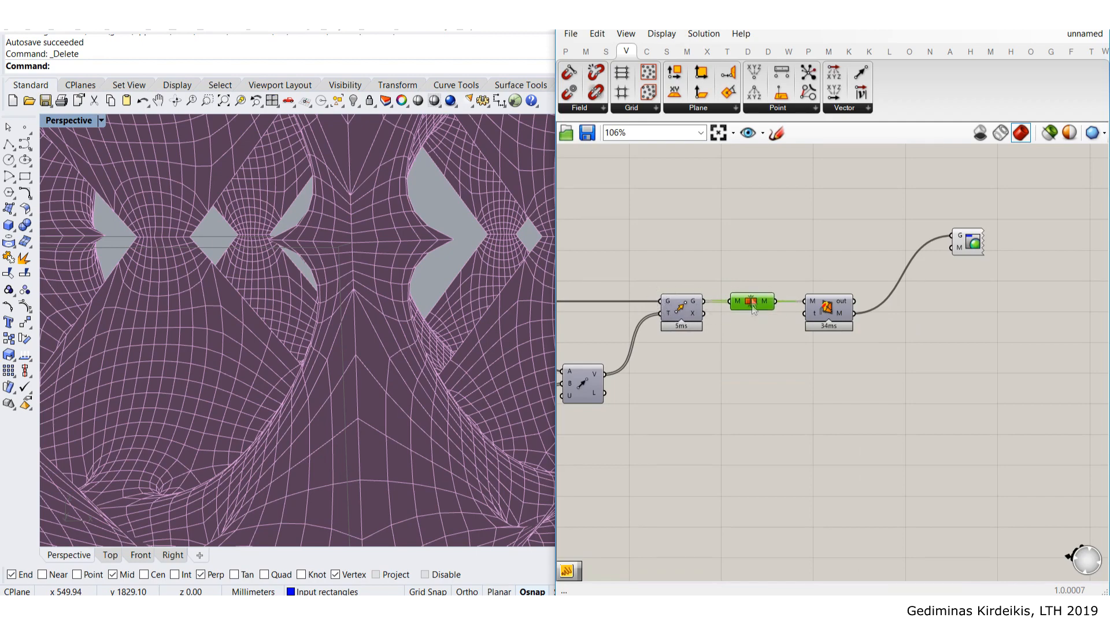
pyautogui.scroll(4, 885, 314)
pyautogui.click(782, 310)
pyautogui.click(924, 380)
pyautogui.moveTo(924, 380); pyautogui.dragTo(782, 377, button='right')
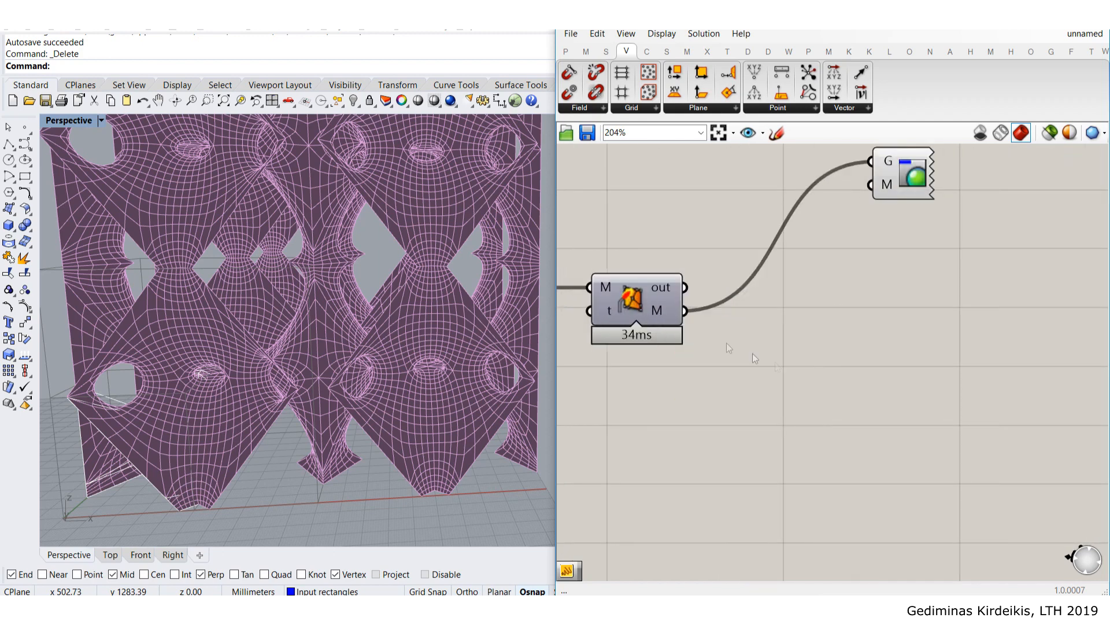
pyautogui.doubleClick(822, 375)
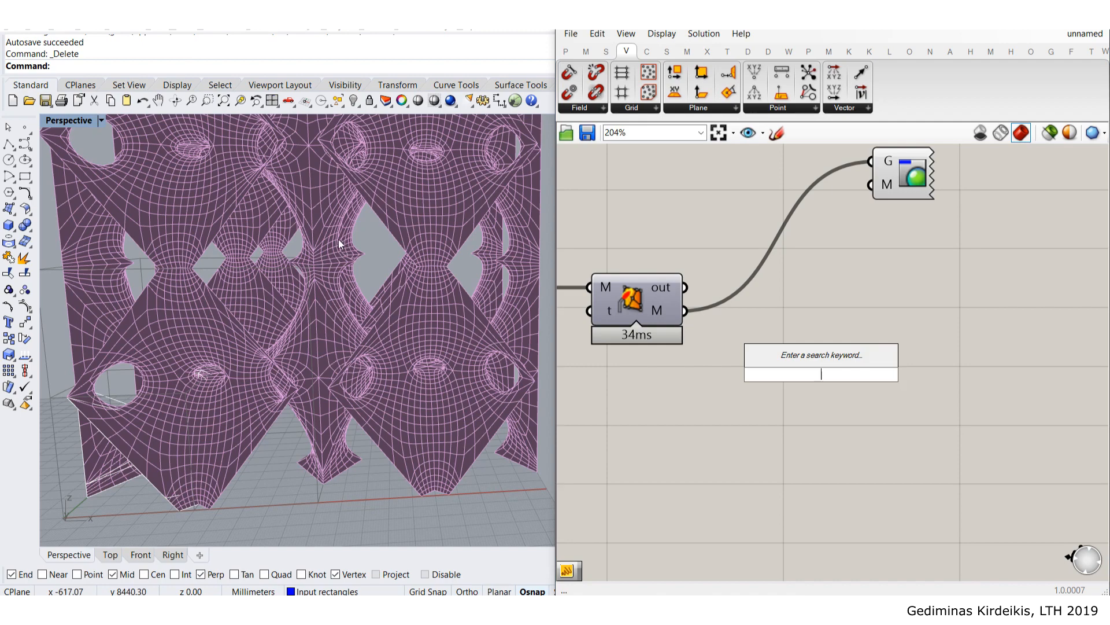
# - Add a Smooth Mesh component fed by the welded mesh
pyautogui.scroll(4, 347, 268)
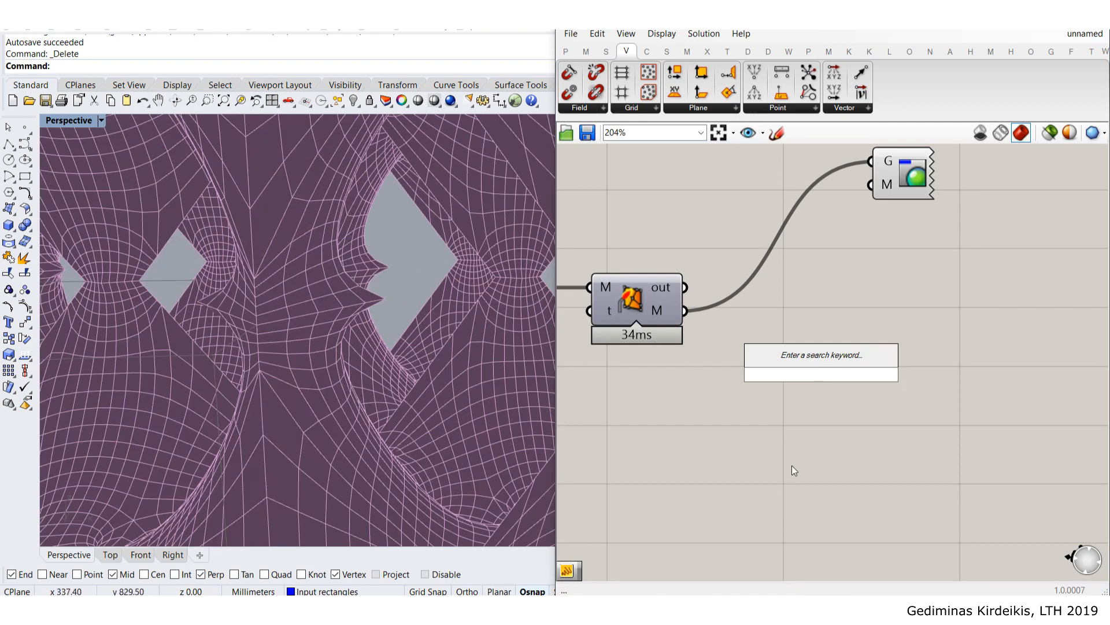
pyautogui.write('smoo')
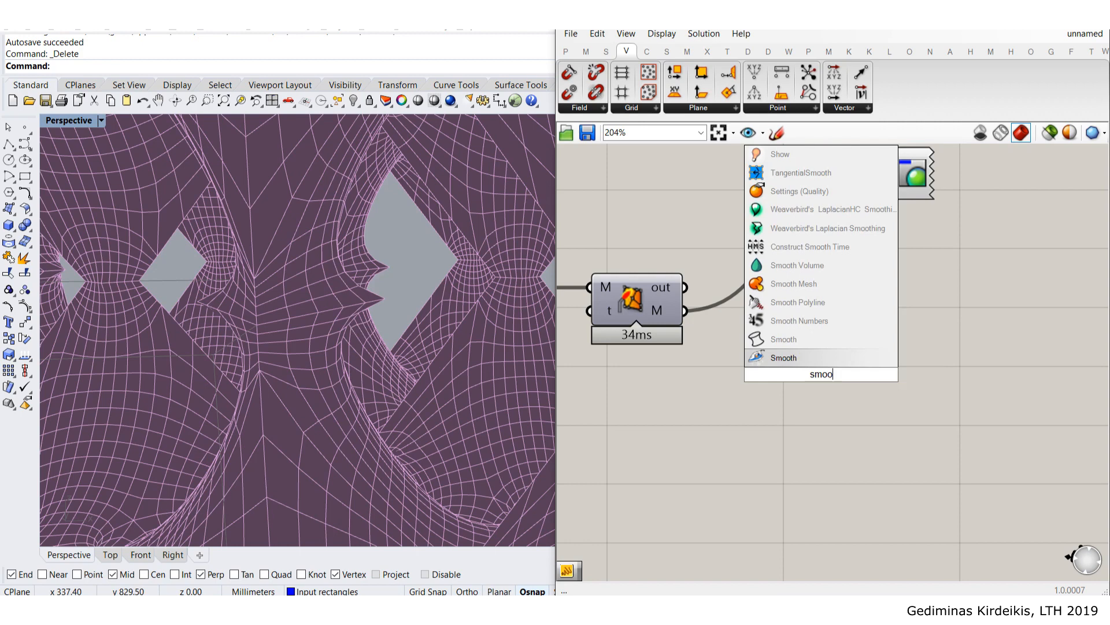
pyautogui.click(797, 282)
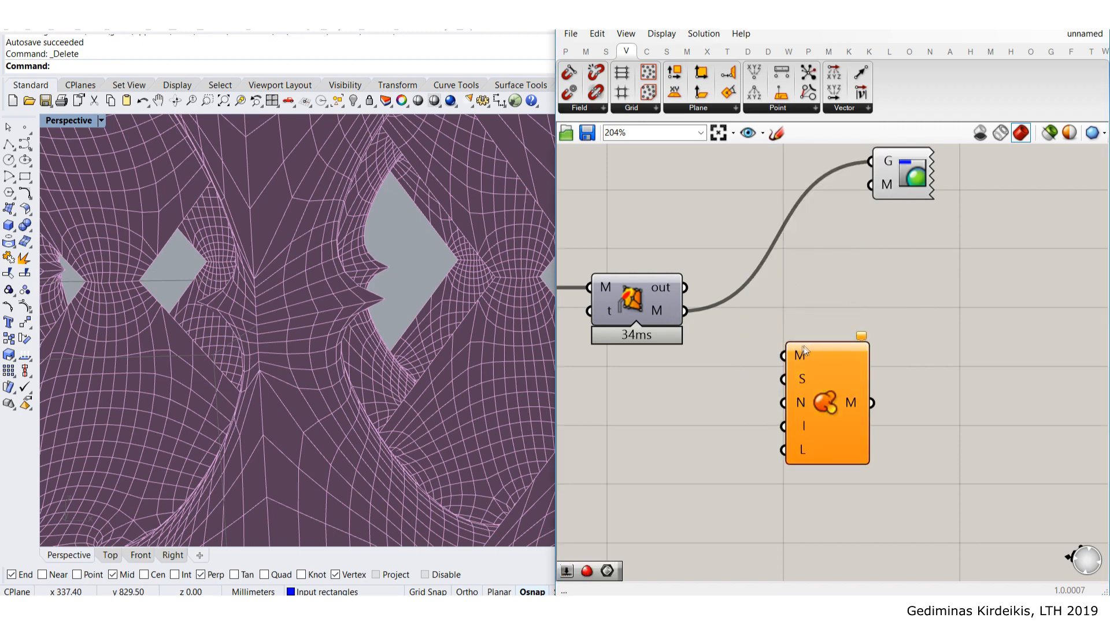
pyautogui.moveTo(683, 312); pyautogui.dragTo(784, 354)
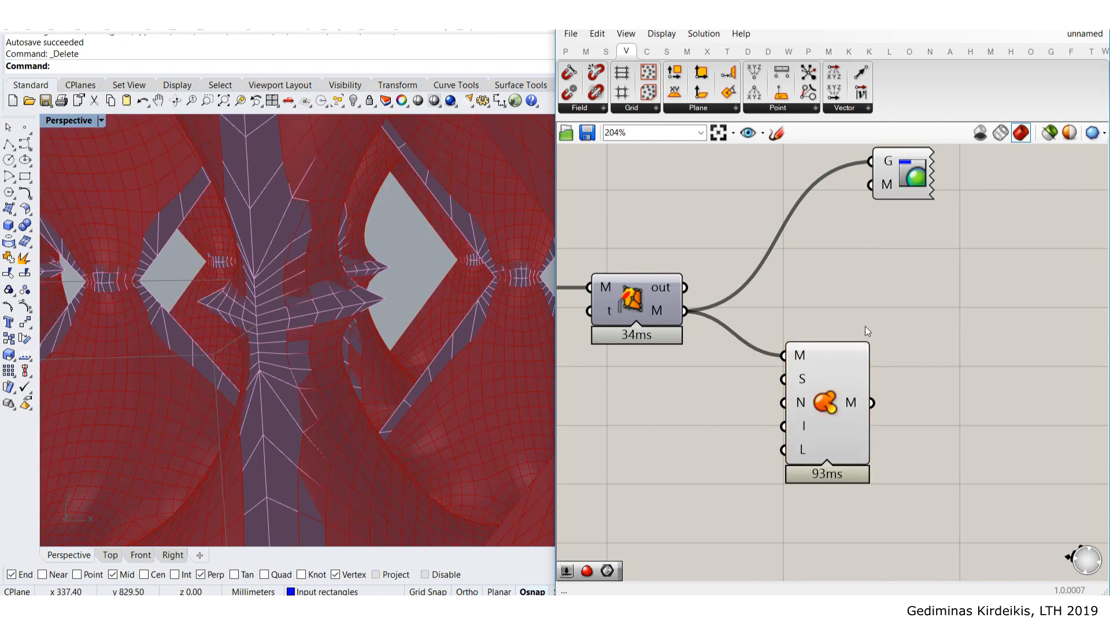
# - Route Smooth Mesh's output into Custom Preview and turn off Smooth Mesh's own preview
pyautogui.moveTo(874, 299); pyautogui.dragTo(871, 162)
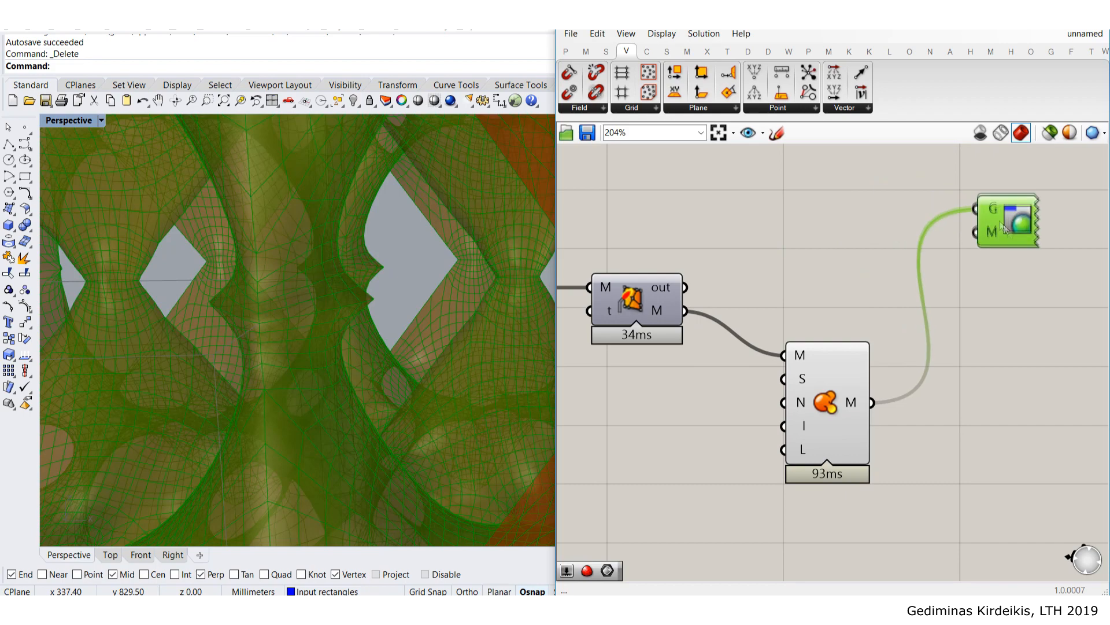
pyautogui.scroll(-3, 1012, 354)
pyautogui.click(911, 373)
pyautogui.middleClick(900, 379)
pyautogui.click(944, 335)
pyautogui.click(900, 292)
pyautogui.scroll(3, 900, 292)
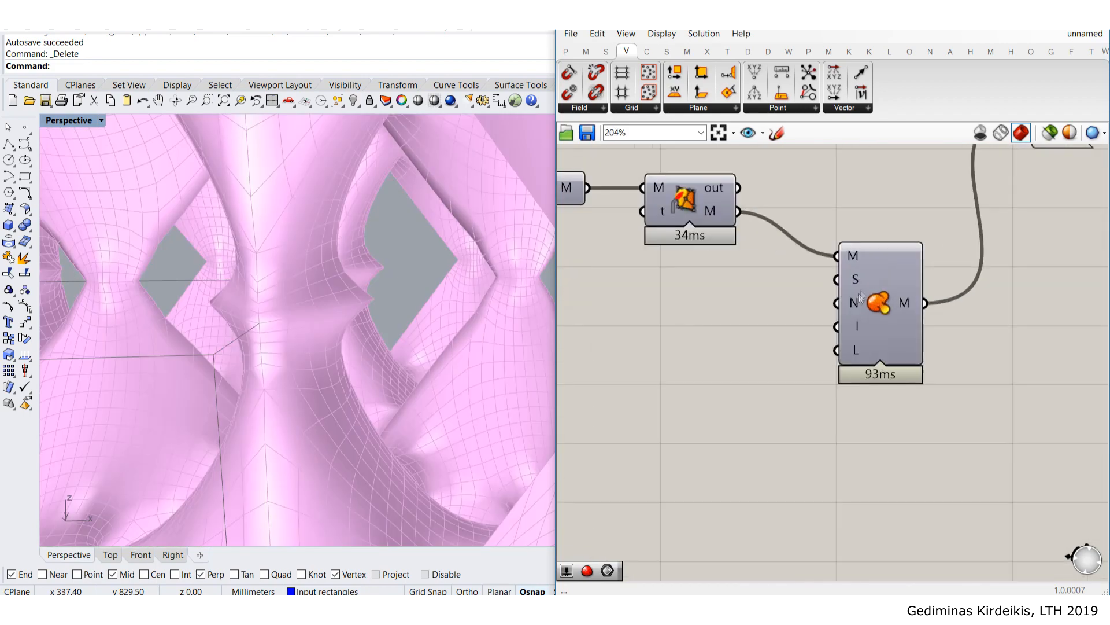
pyautogui.moveTo(855, 283)
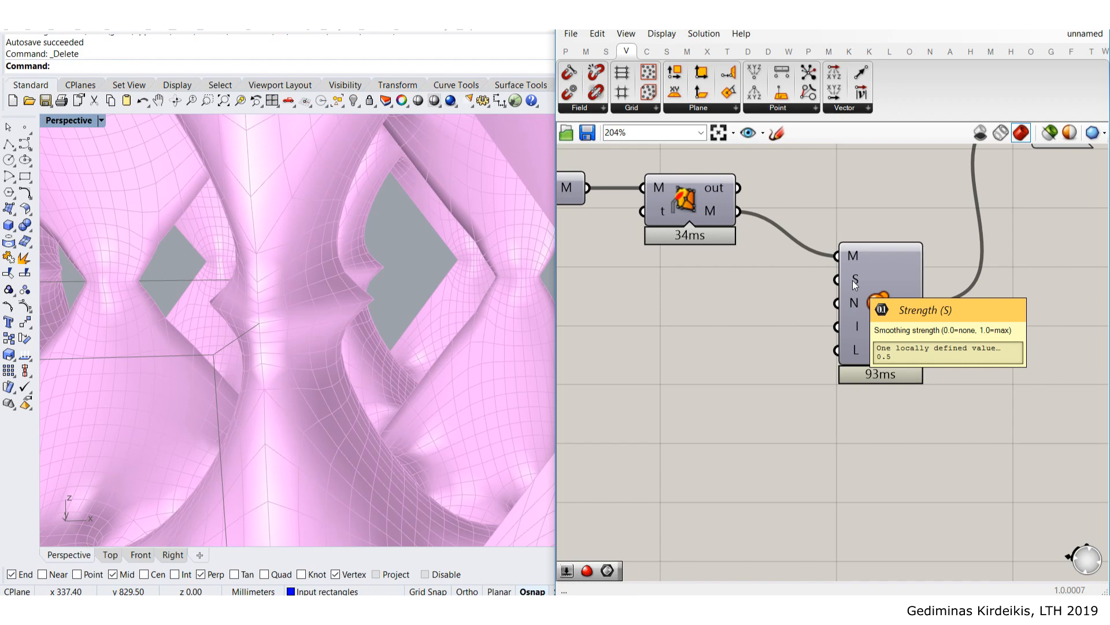
pyautogui.moveTo(855, 303)
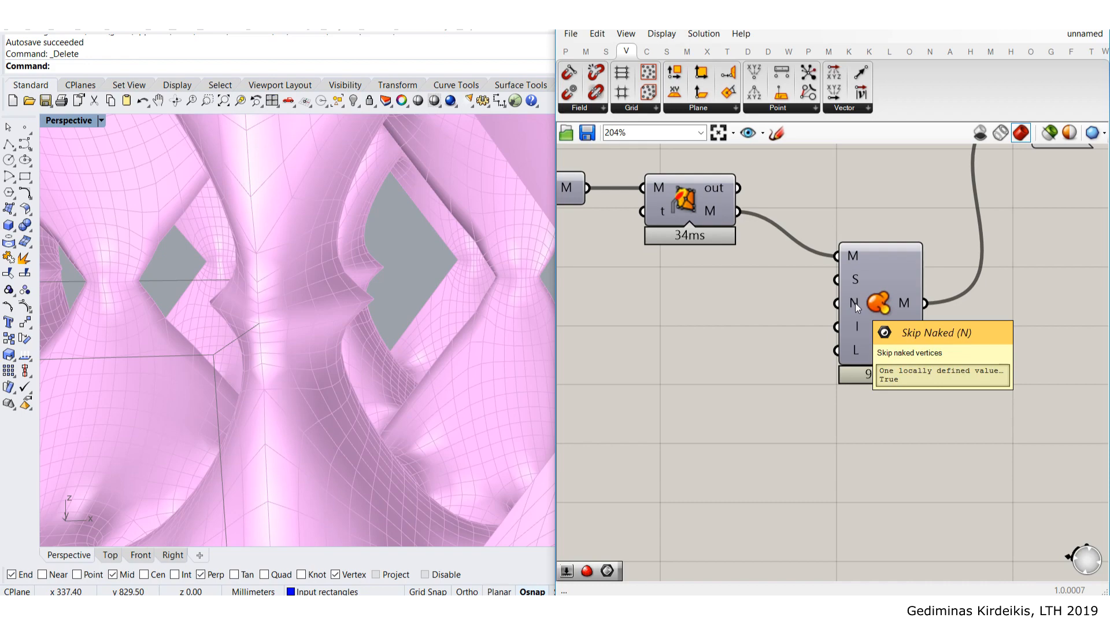
pyautogui.scroll(-10, 494, 335)
pyautogui.moveTo(422, 283); pyautogui.dragTo(307, 311, button='right')
pyautogui.scroll(10, 307, 311)
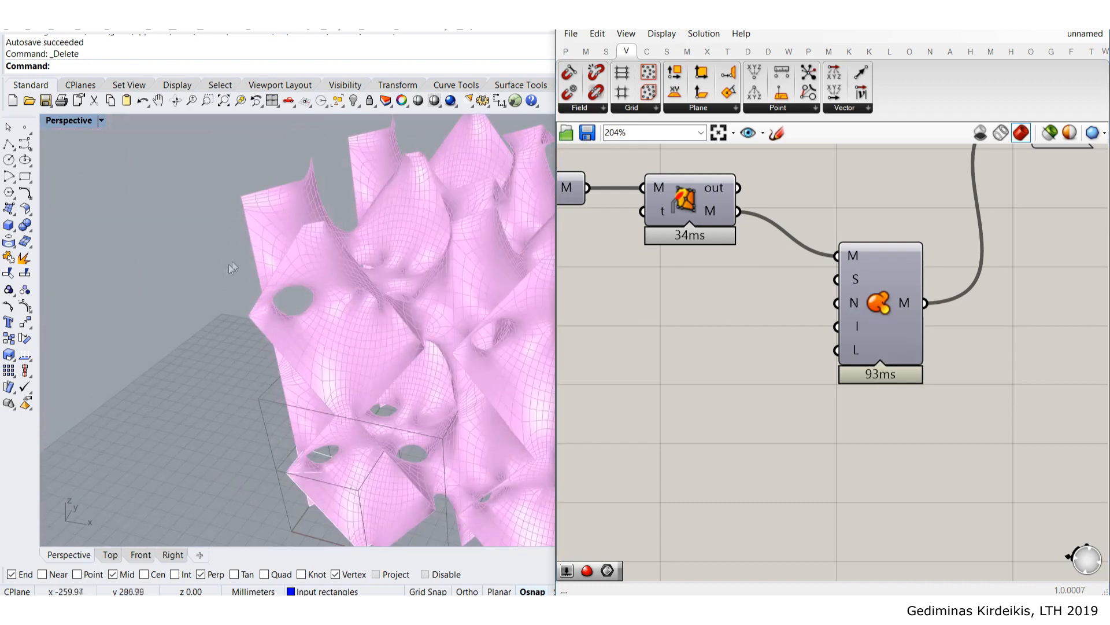
pyautogui.keyDown('shift'); pyautogui.moveTo(256, 132); pyautogui.dragTo(274, 203, button='right'); pyautogui.keyUp('shift')
pyautogui.scroll(4, 284, 196)
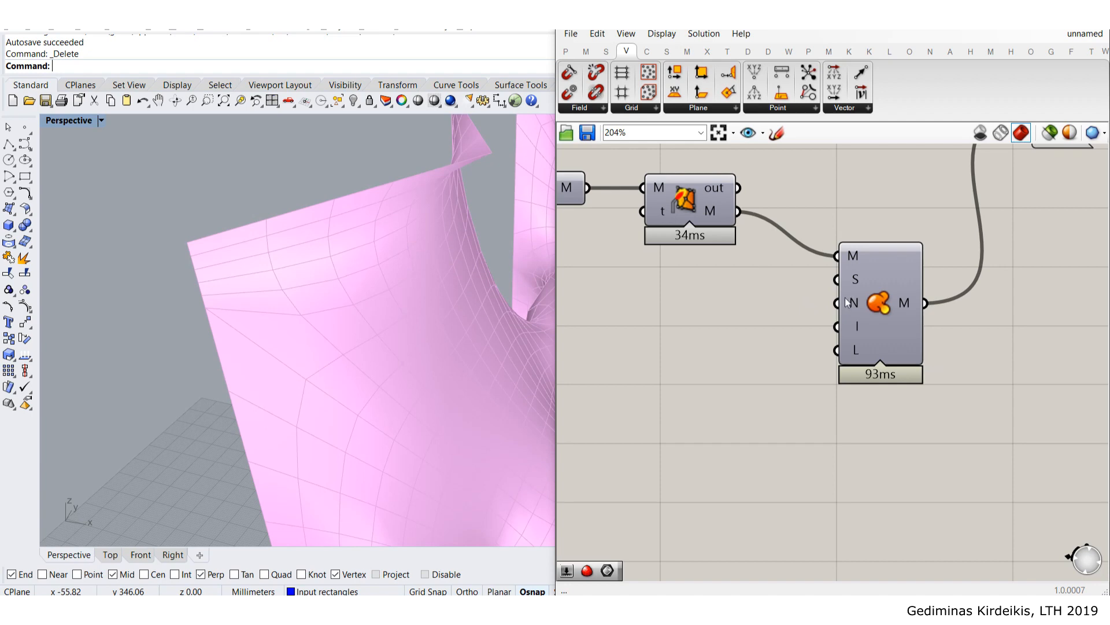
pyautogui.moveTo(851, 307)
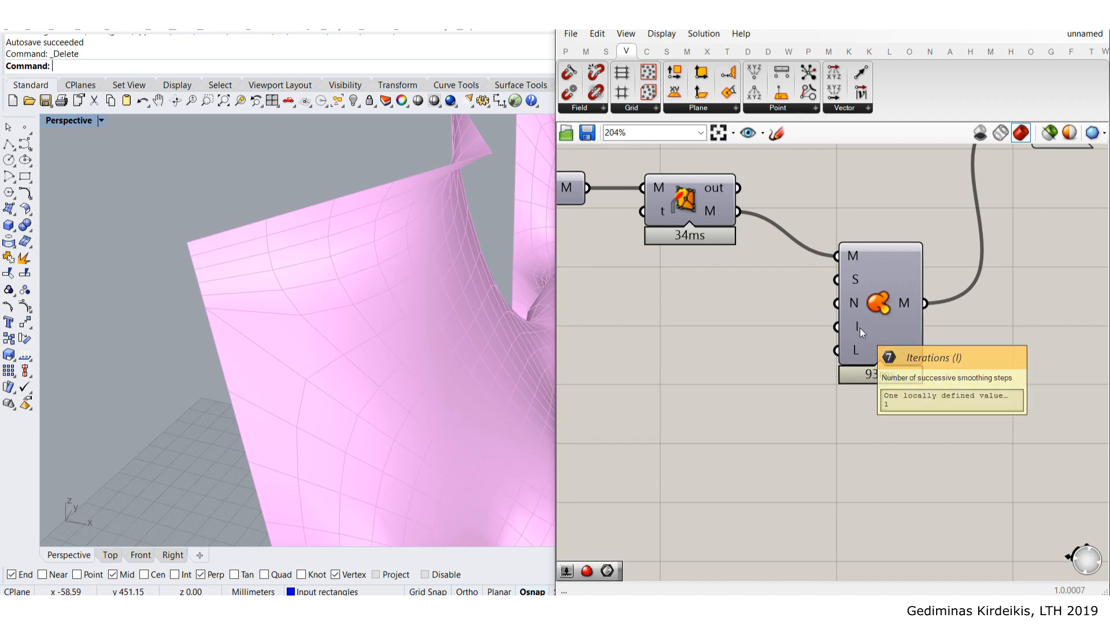
pyautogui.moveTo(874, 325); pyautogui.dragTo(909, 321)
pyautogui.scroll(-6, 449, 350)
pyautogui.moveTo(449, 350); pyautogui.dragTo(337, 261, button='right')
pyautogui.scroll(2, 884, 321)
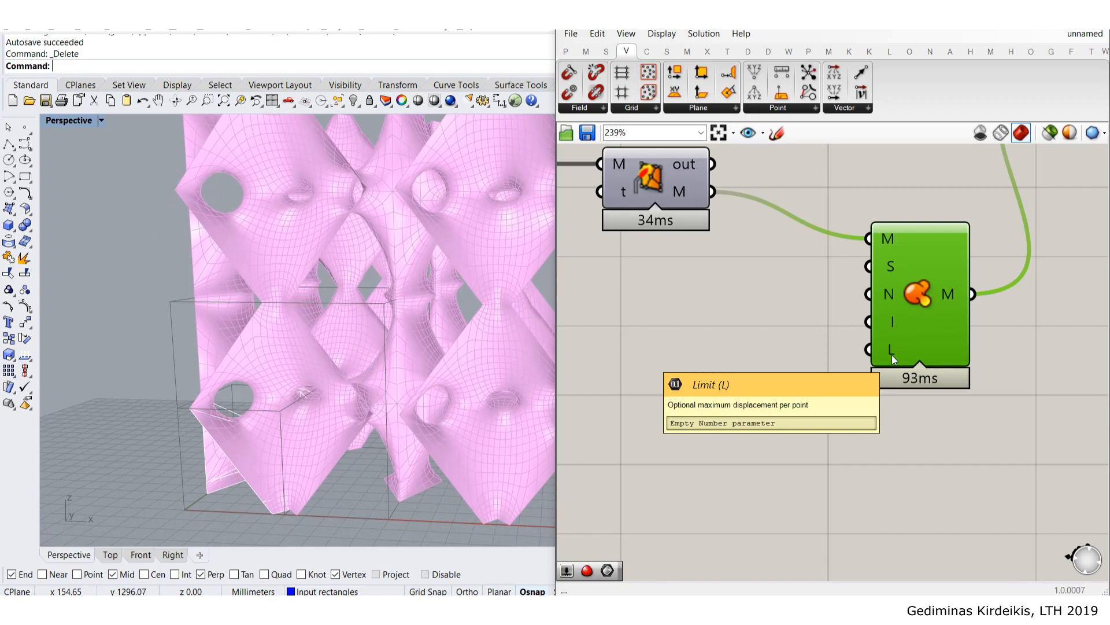
pyautogui.scroll(8, 411, 302)
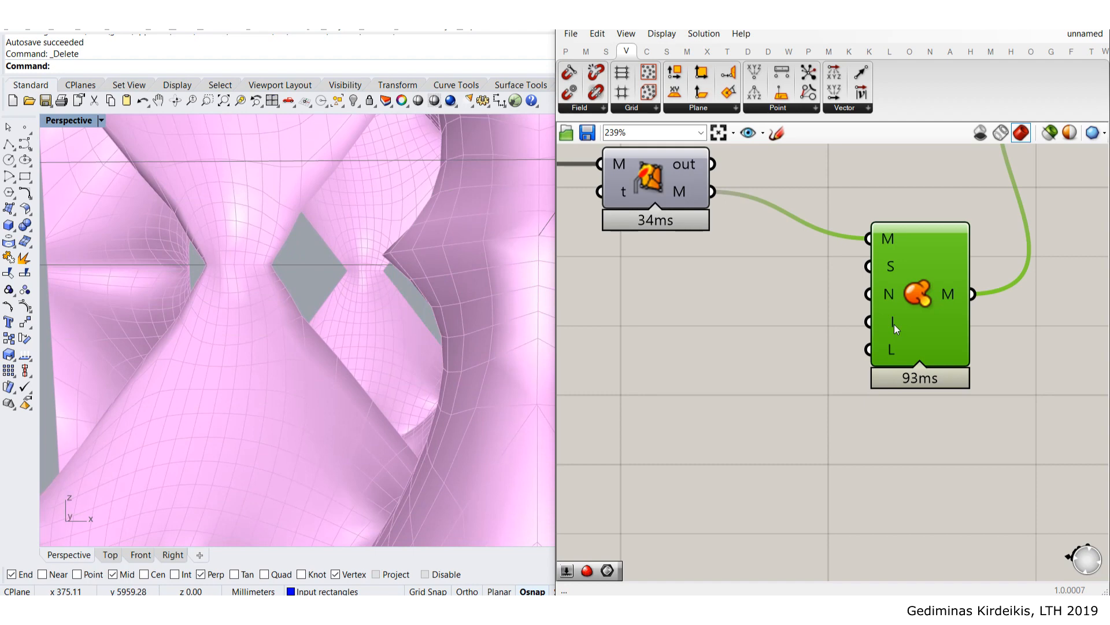
pyautogui.moveTo(752, 318); pyautogui.dragTo(782, 318, button='right')
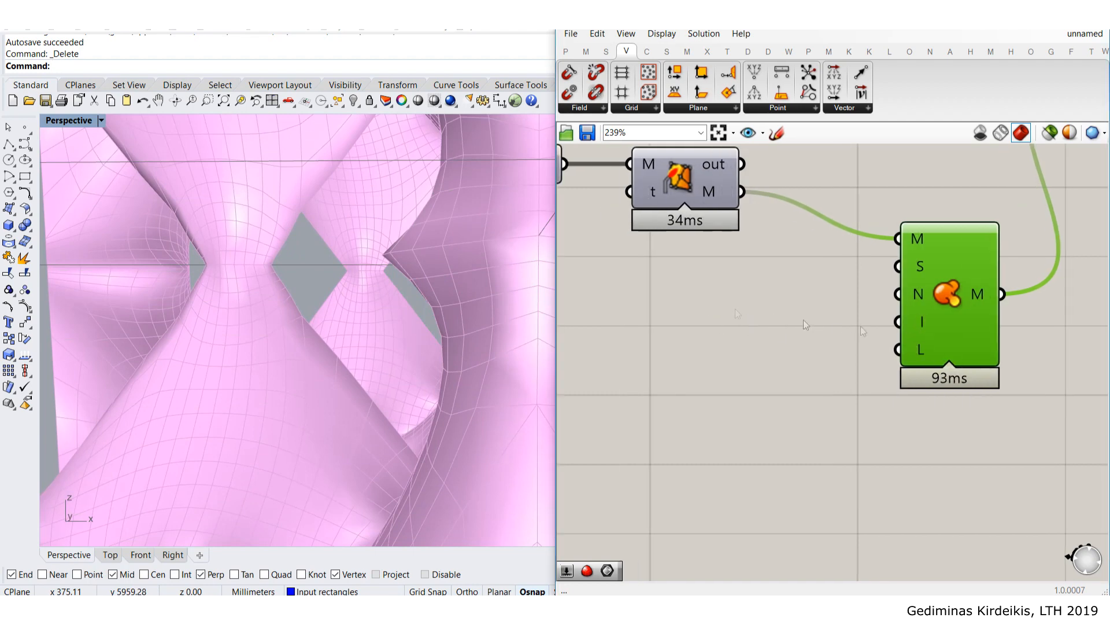
# - Create a number slider set to 2 and wire it to Smooth Mesh's iterations input
pyautogui.doubleClick(719, 325)
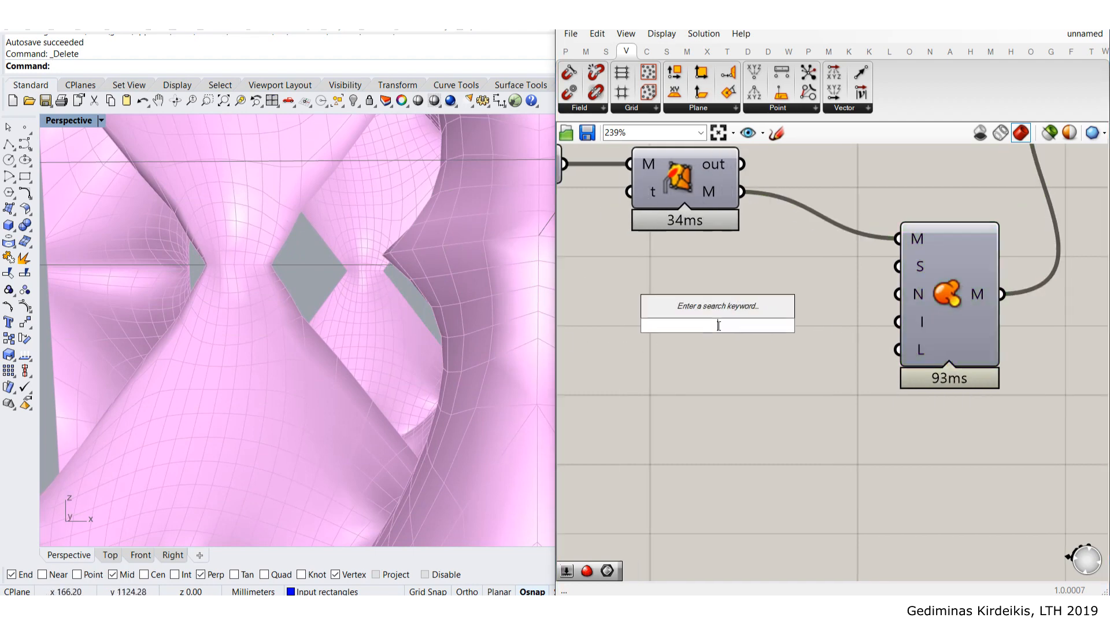
pyautogui.write('2')
pyautogui.press('Return')
pyautogui.scroll(2, 832, 330)
pyautogui.moveTo(834, 328); pyautogui.dragTo(928, 325)
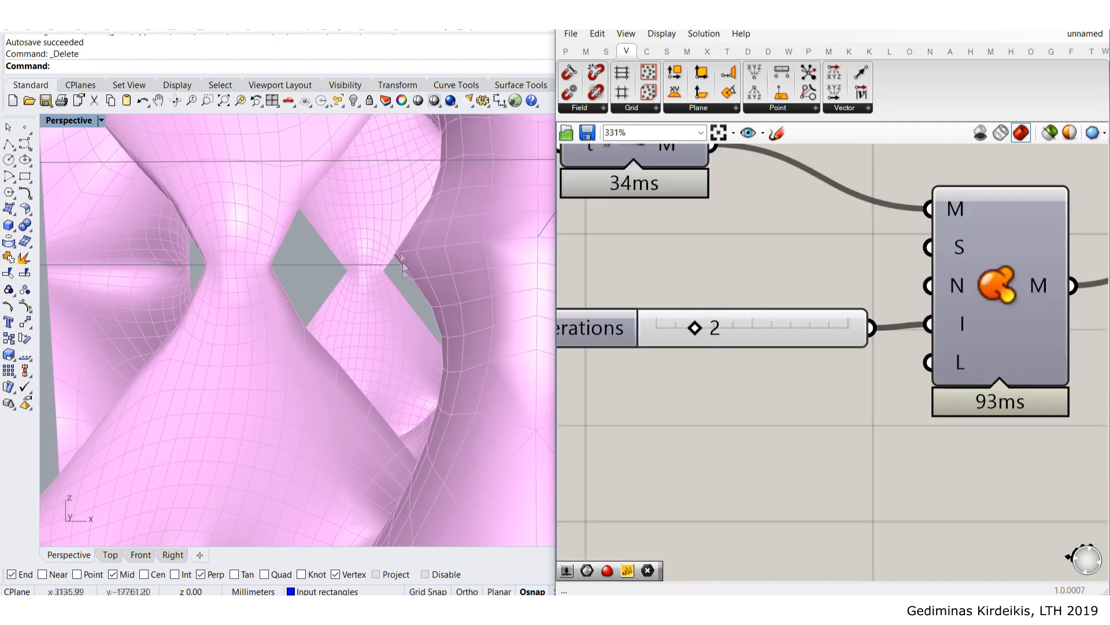
# - Test several smoothing iteration counts, then drop the slider back to 1
pyautogui.scroll(2, 697, 327)
pyautogui.moveTo(706, 326); pyautogui.dragTo(810, 341)
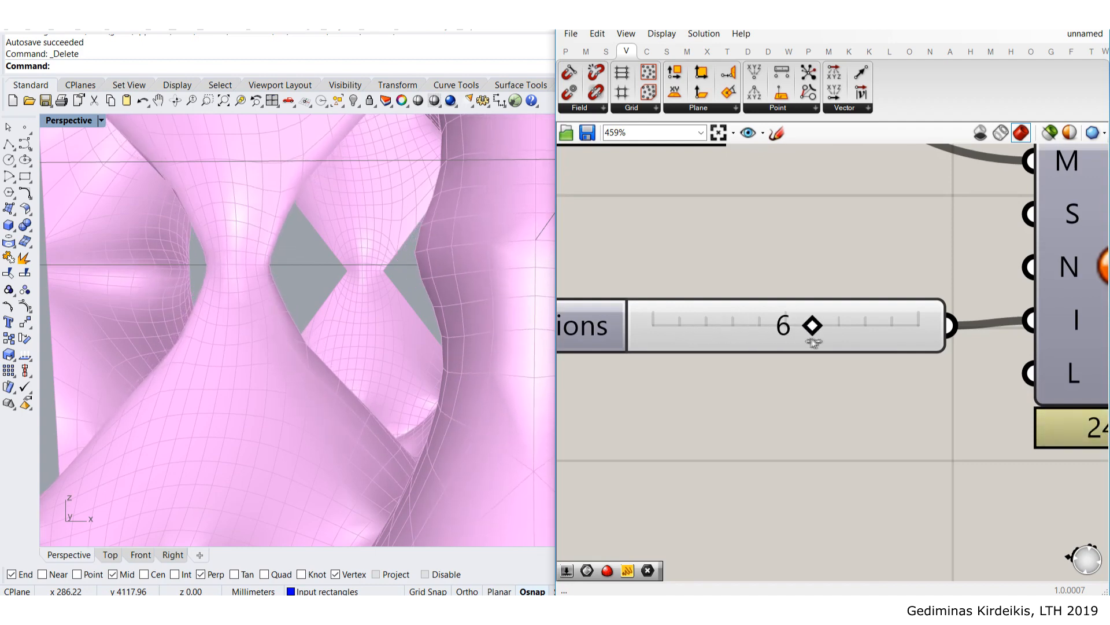
pyautogui.scroll(-3, 822, 341)
pyautogui.moveTo(713, 328); pyautogui.dragTo(656, 326)
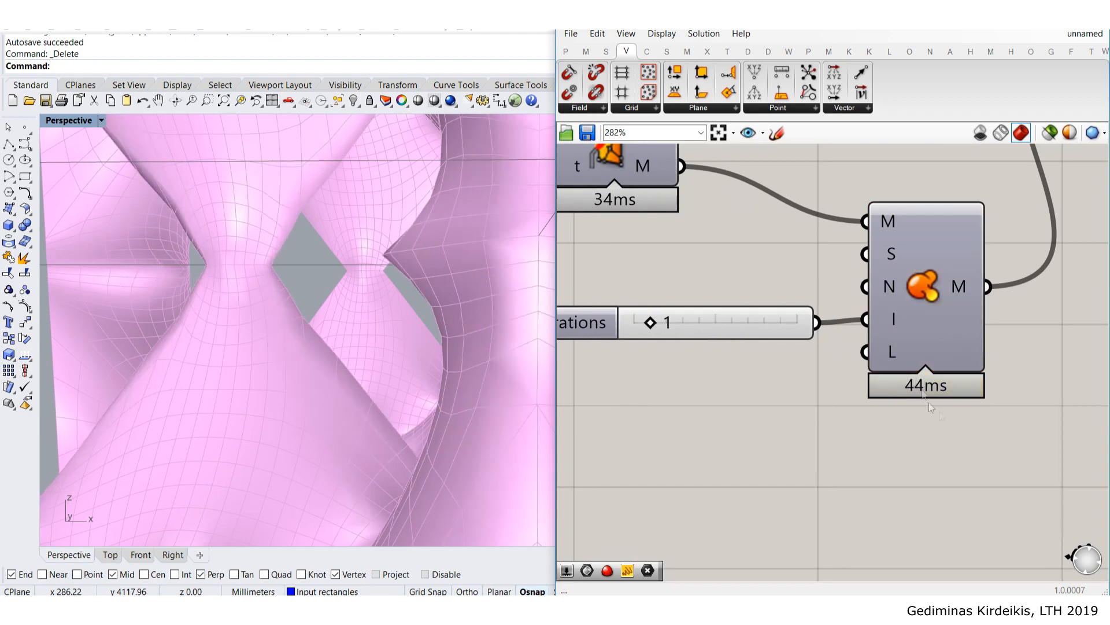
pyautogui.moveTo(941, 310)
pyautogui.mouseDown()
pyautogui.moveTo(938, 327)
pyautogui.moveTo(954, 288)
pyautogui.moveTo(947, 312)
pyautogui.mouseUp()
pyautogui.click(742, 254)
# - Raise the Iterations slider to 5, then up to 10 for a smoother lattice
pyautogui.moveTo(644, 326); pyautogui.dragTo(750, 329)
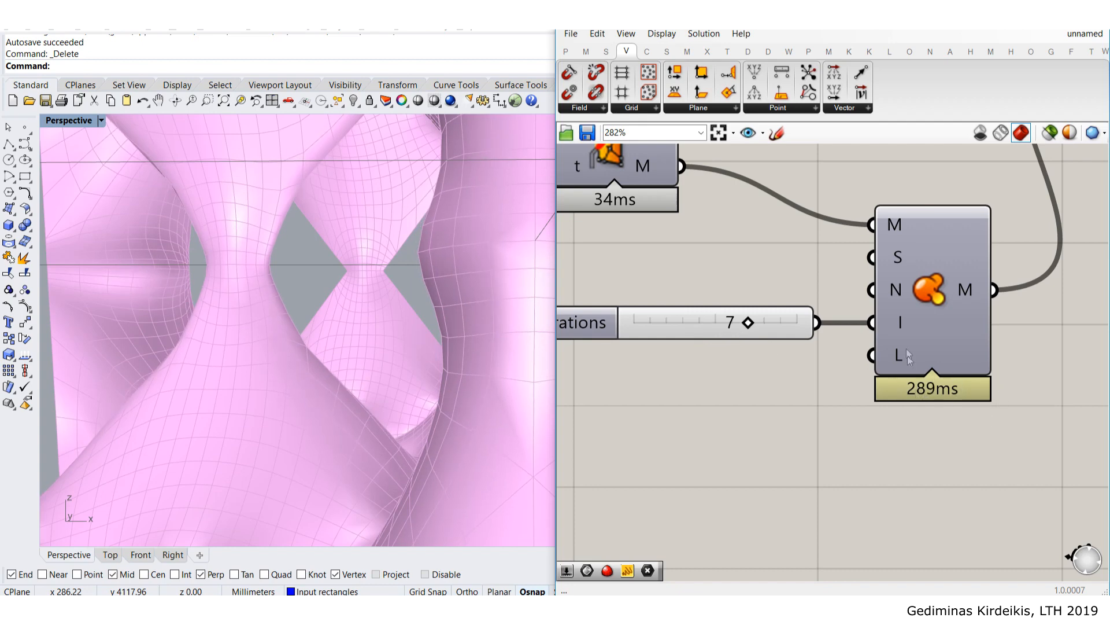
pyautogui.moveTo(637, 323); pyautogui.dragTo(664, 320)
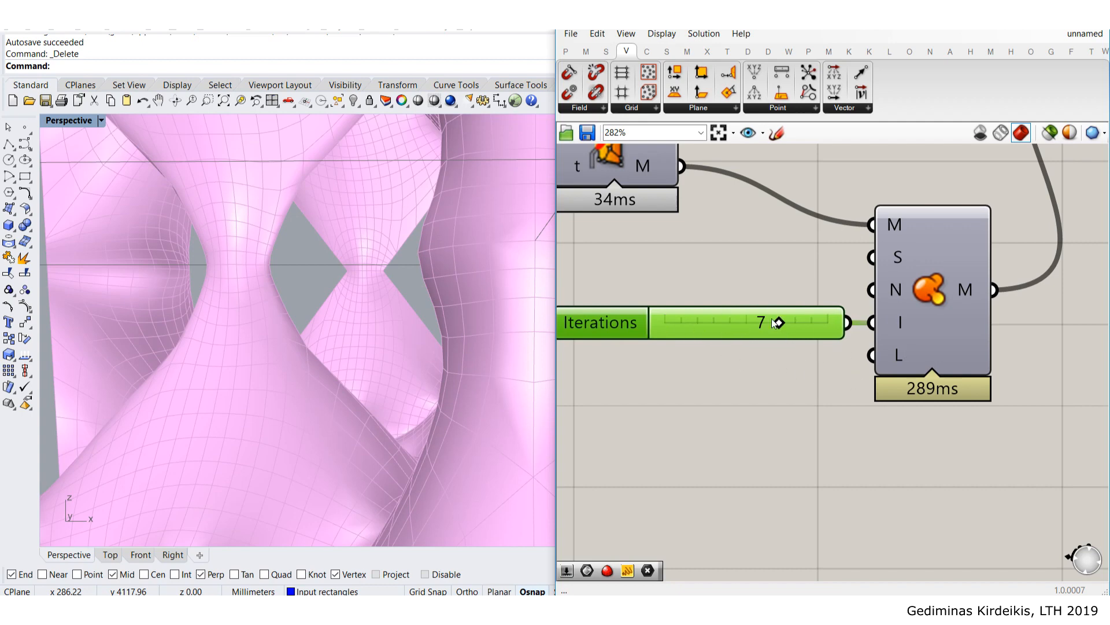
pyautogui.scroll(-3, 778, 322)
pyautogui.scroll(2, 727, 257)
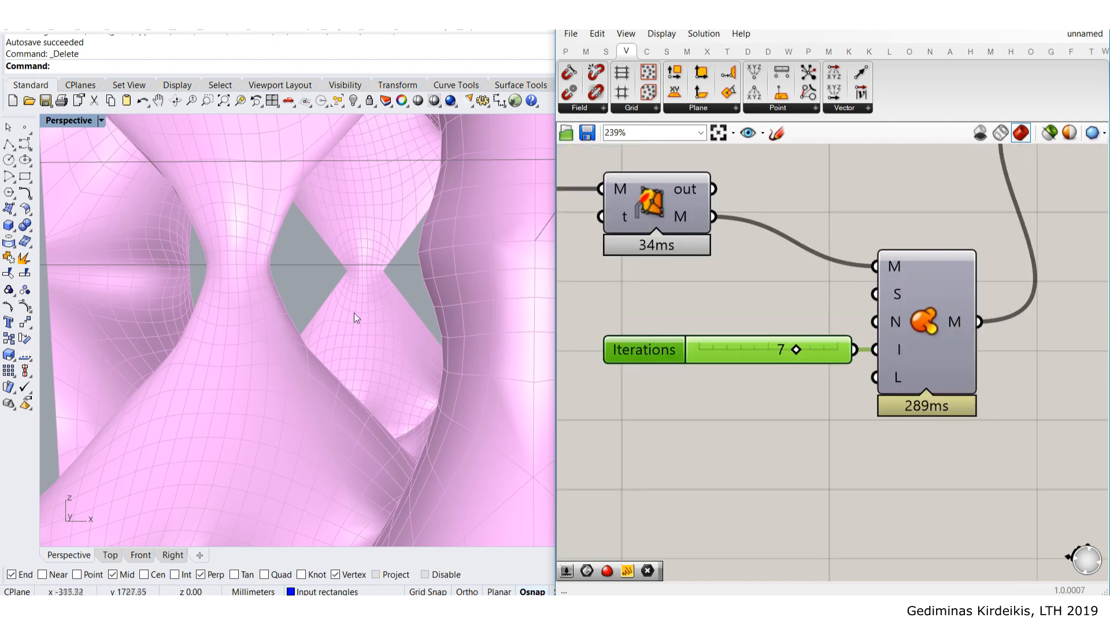
pyautogui.scroll(-3, 365, 301)
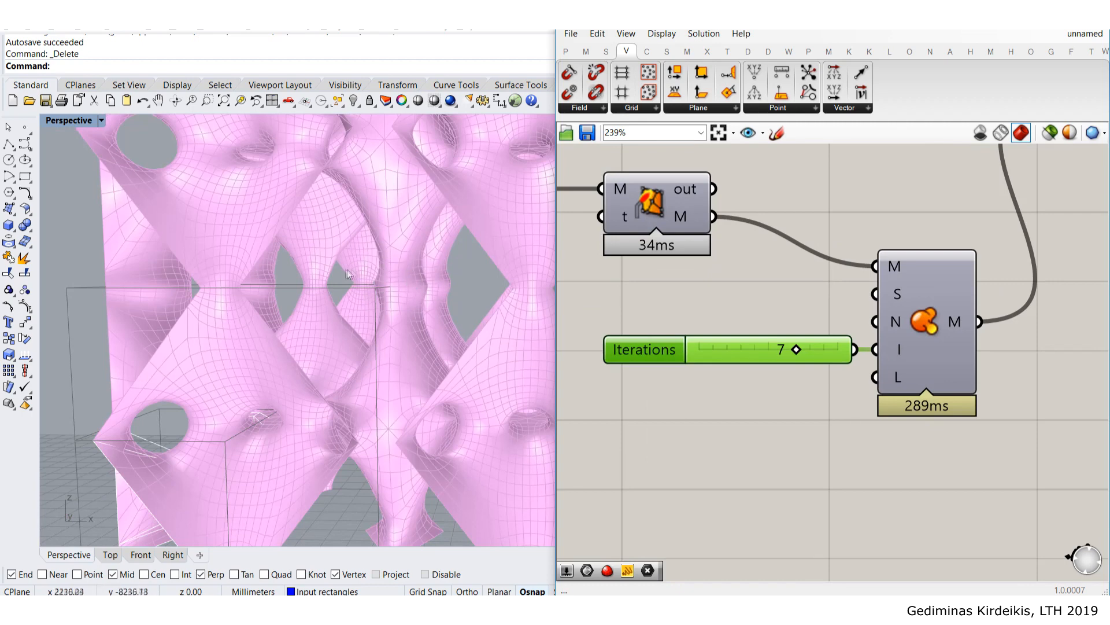
pyautogui.scroll(3, 799, 349)
pyautogui.moveTo(820, 359); pyautogui.dragTo(865, 364)
# - Create a new slider at 20, move it into place, and set its value to 25
pyautogui.doubleClick(779, 416)
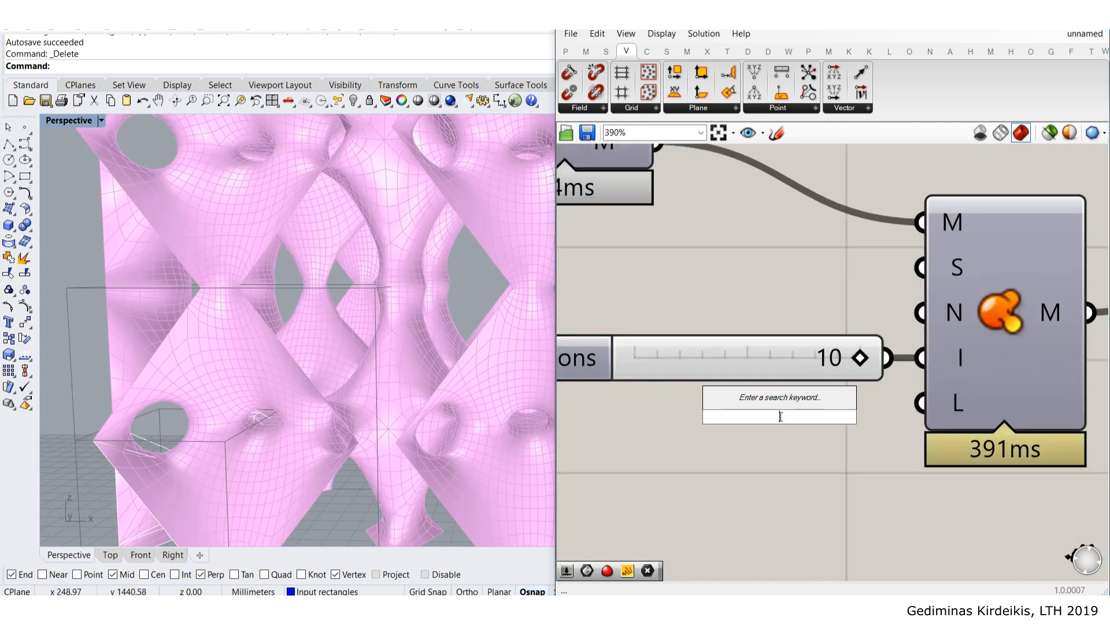
pyautogui.write('20')
pyautogui.press('Return')
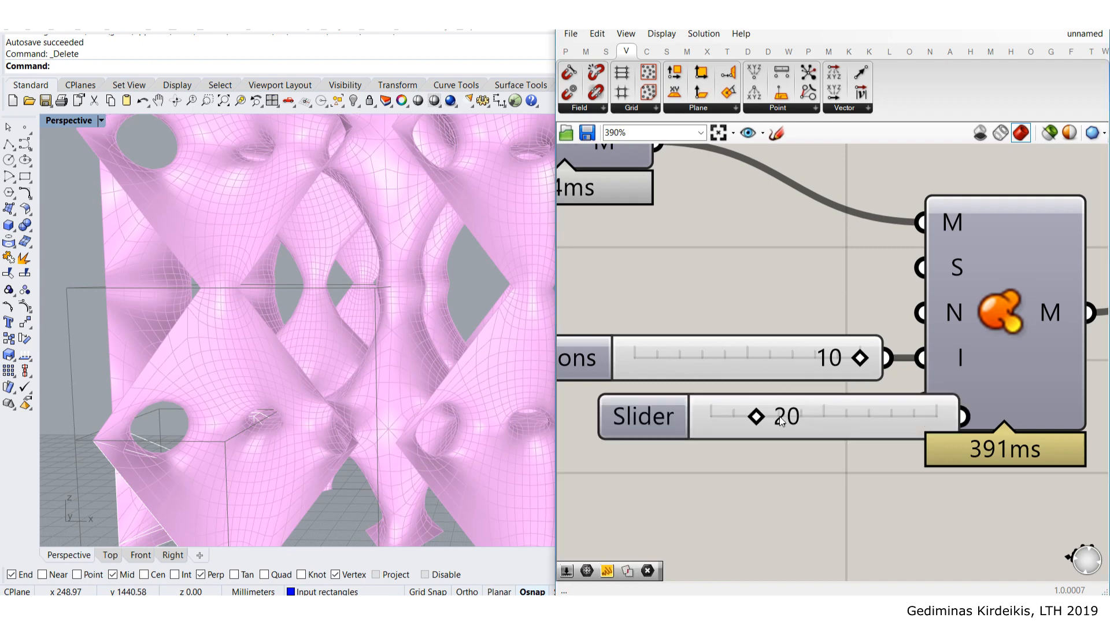
pyautogui.moveTo(782, 420); pyautogui.dragTo(657, 413)
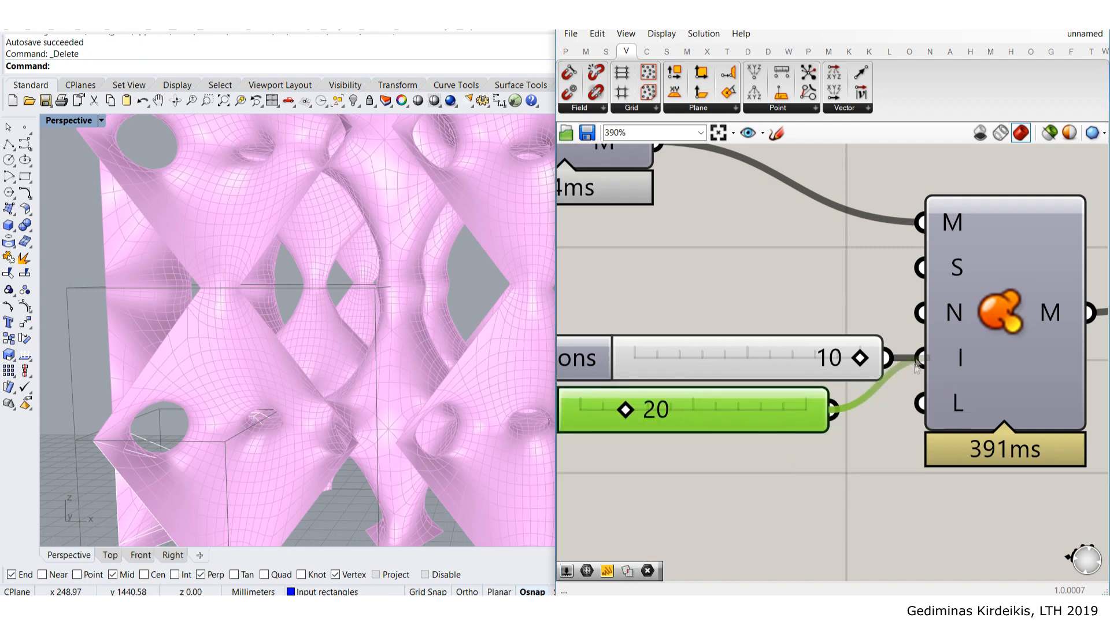
pyautogui.doubleClick(764, 404)
pyautogui.write('25')
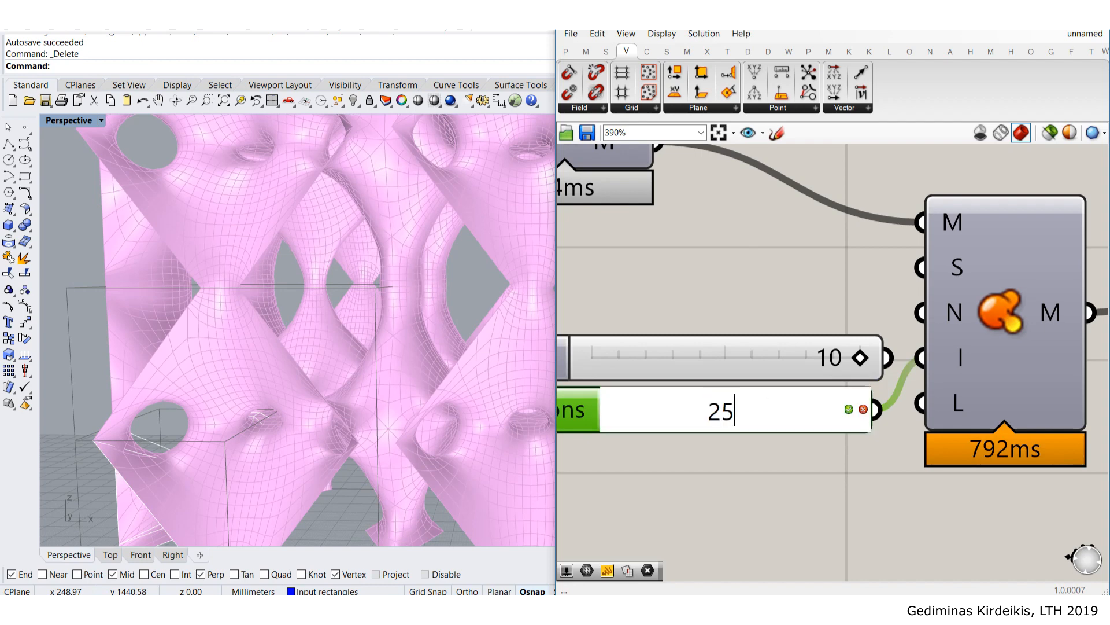
pyautogui.press('Return')
# - Delete the old 10 slider, align the 25 slider with the I input, and view the lattice
pyautogui.click(745, 358)
pyautogui.press('Delete')
pyautogui.moveTo(786, 394); pyautogui.dragTo(795, 360)
pyautogui.click(790, 272)
pyautogui.scroll(-3, 809, 269)
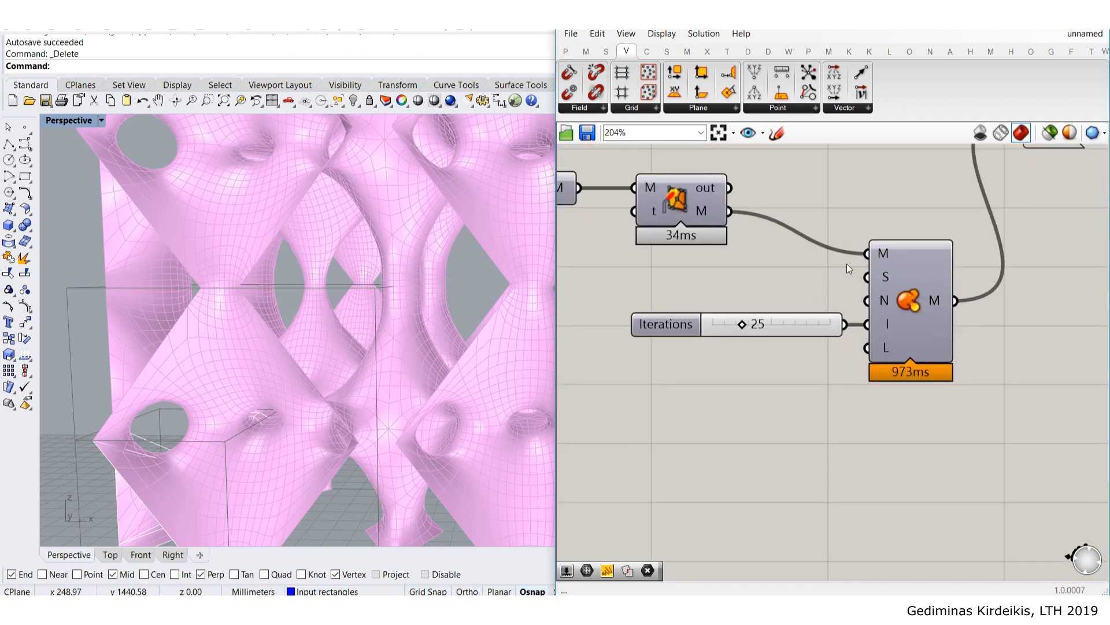
pyautogui.moveTo(292, 281); pyautogui.dragTo(223, 294, button='right')
pyautogui.scroll(5, 342, 303)
pyautogui.moveTo(342, 303); pyautogui.dragTo(407, 337, button='right')
pyautogui.scroll(3, 428, 284)
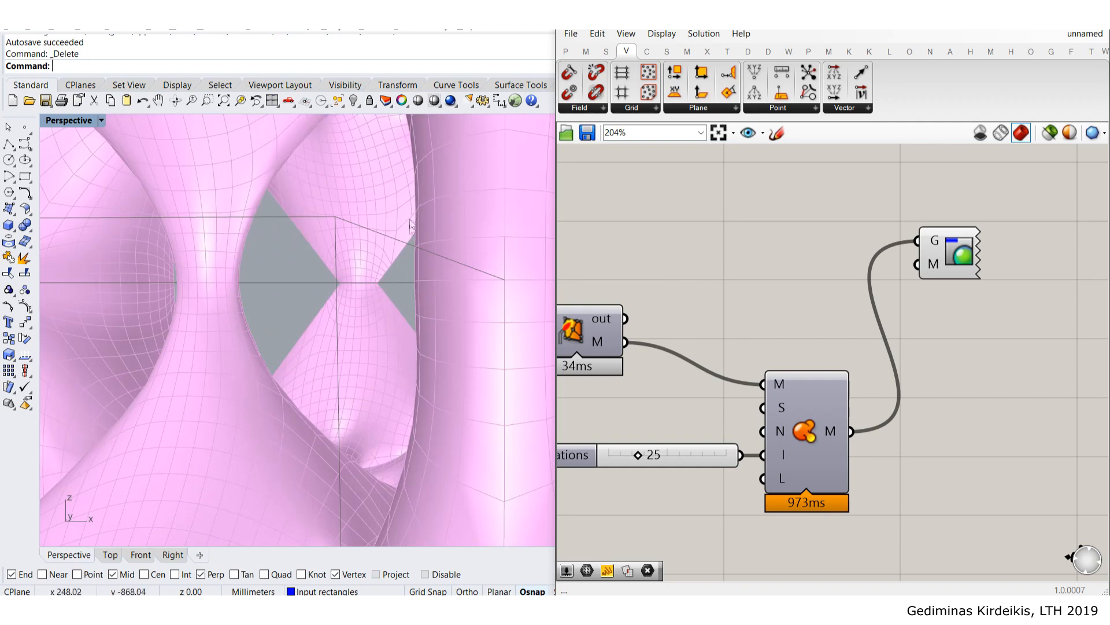
# - Turn the upstream mesh component's preview on to compare it with the lattice
pyautogui.scroll(-5, 416, 347)
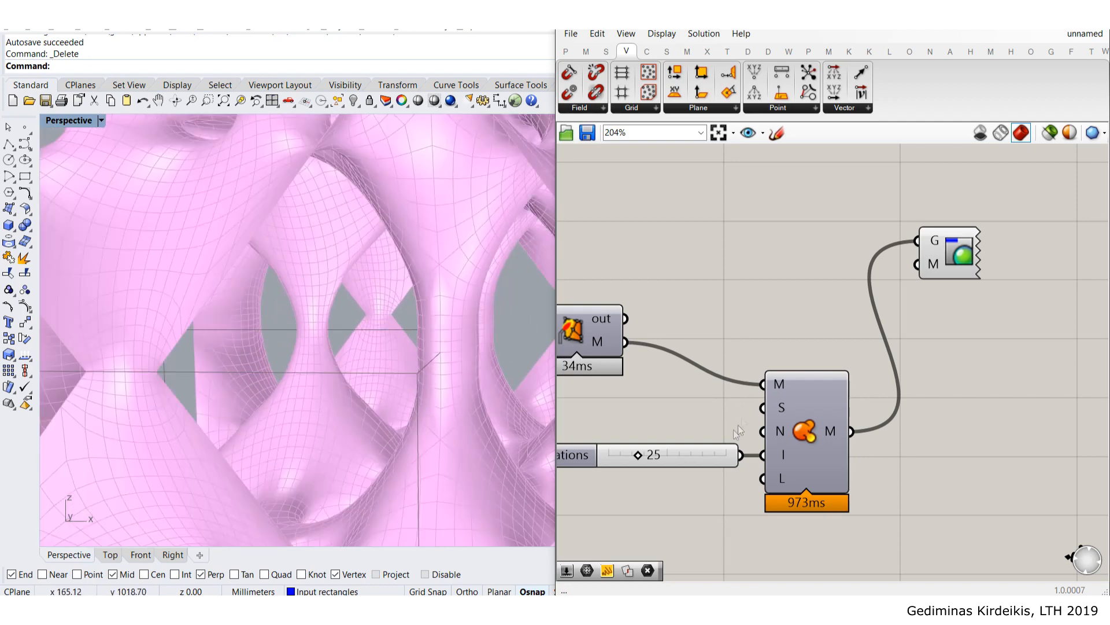
pyautogui.moveTo(733, 429); pyautogui.dragTo(777, 386, button='right')
pyautogui.moveTo(692, 271); pyautogui.dragTo(684, 305, button='right')
pyautogui.click(638, 293)
pyautogui.middleClick(638, 293)
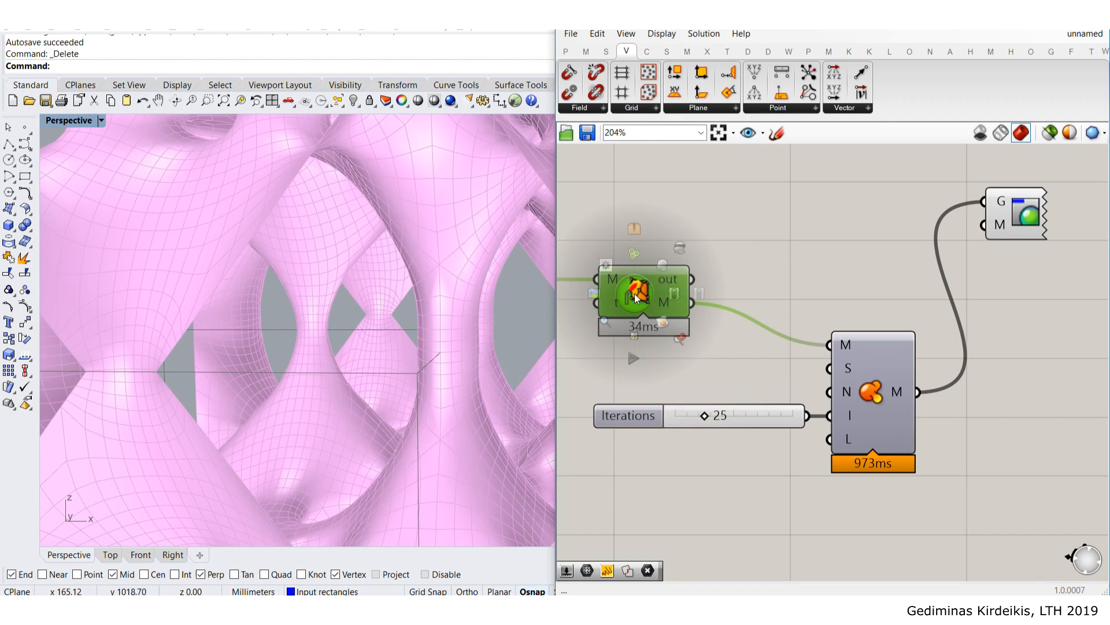
pyautogui.click(668, 260)
pyautogui.click(671, 252)
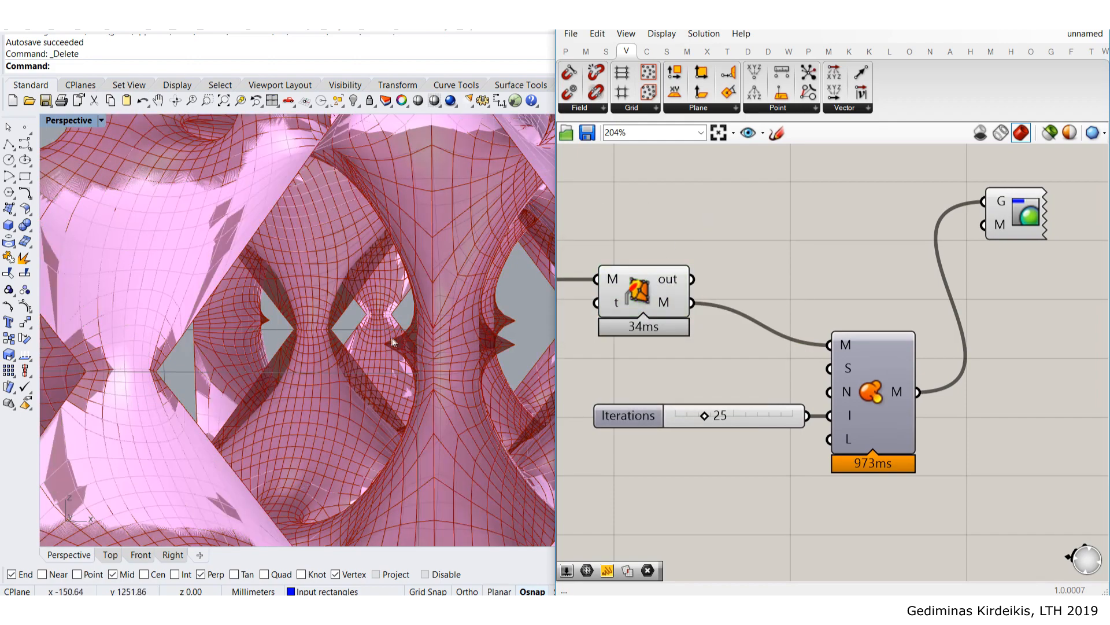
# - Turn the upstream mesh preview off again and orbit to a corner view of the lattice
pyautogui.scroll(3, 392, 343)
pyautogui.scroll(-3, 390, 342)
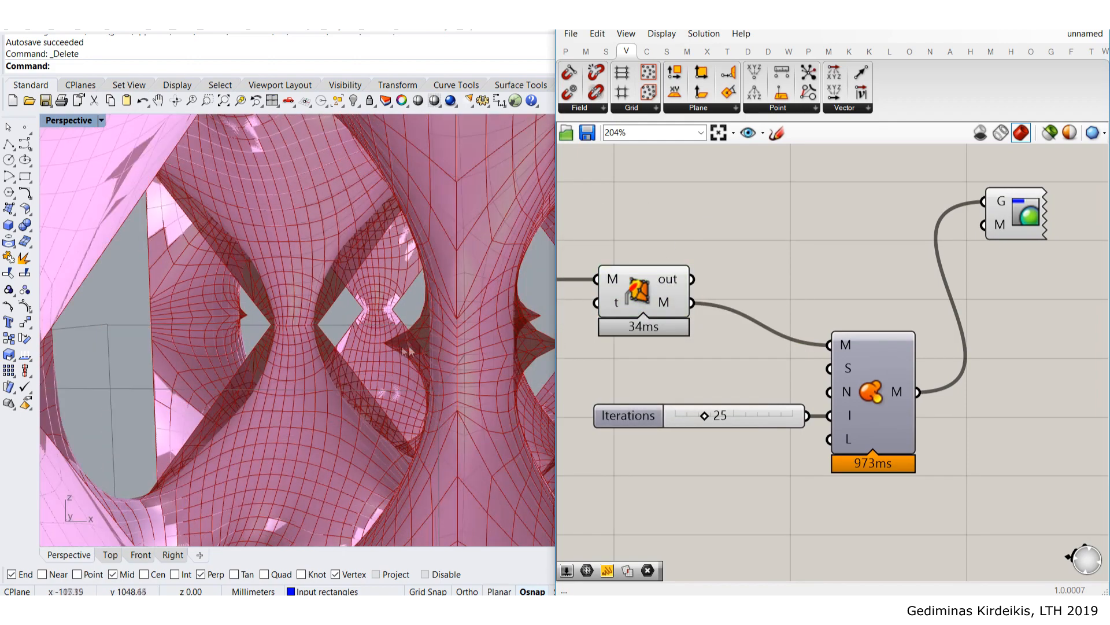
pyautogui.click(643, 294)
pyautogui.scroll(-1, 643, 294)
pyautogui.middleClick(643, 294)
pyautogui.click(688, 252)
pyautogui.click(767, 228)
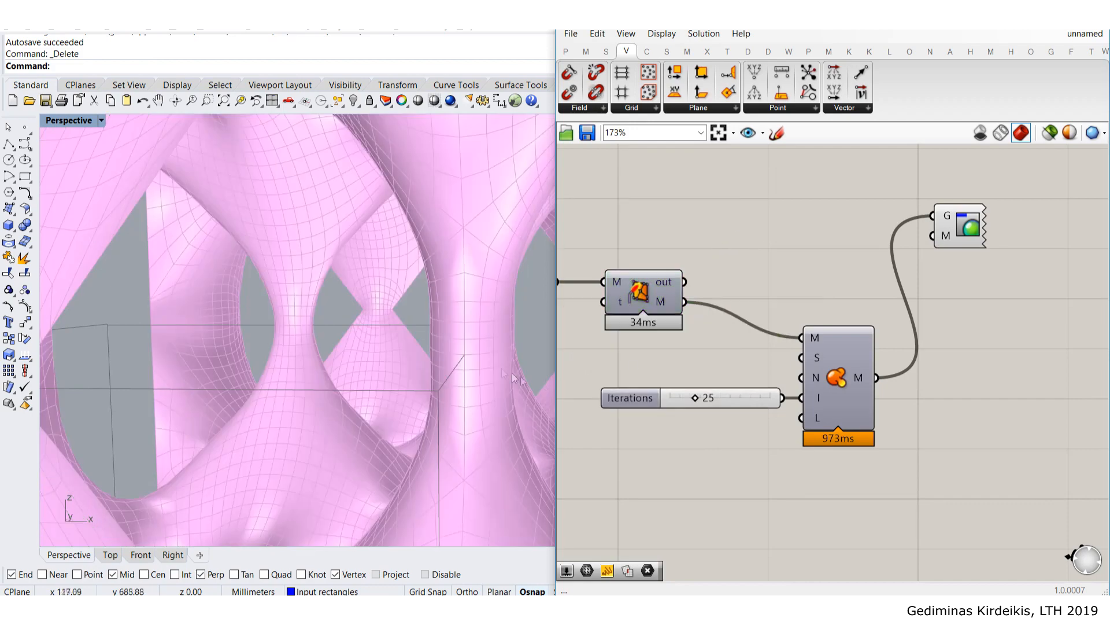
pyautogui.scroll(-6, 371, 341)
pyautogui.moveTo(324, 339); pyautogui.dragTo(244, 323, button='right')
pyautogui.scroll(10, 397, 317)
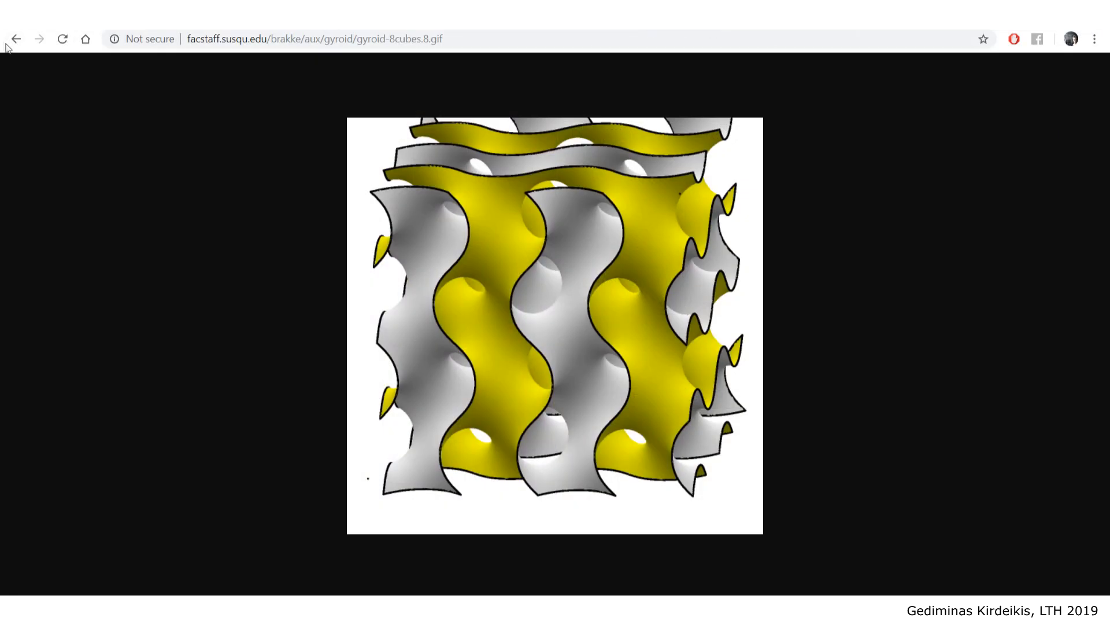
pyautogui.click(8, 42)
pyautogui.scroll(-10, 377, 310)
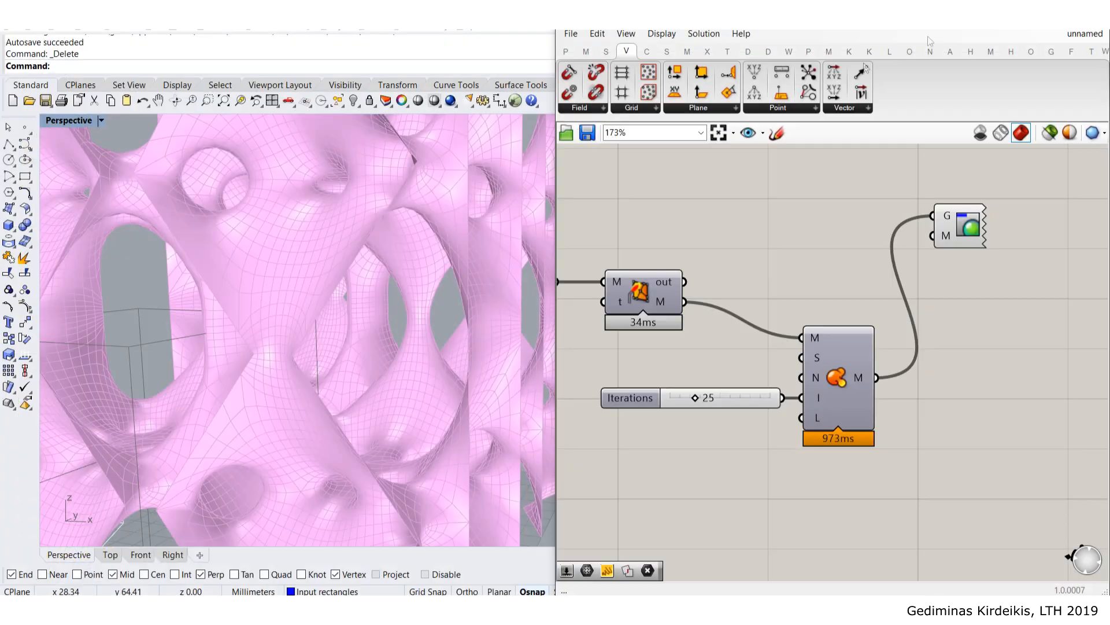
# - Toggle the mesh component's preview on briefly and then back off
pyautogui.click(662, 292)
pyautogui.middleClick(662, 293)
pyautogui.click(698, 266)
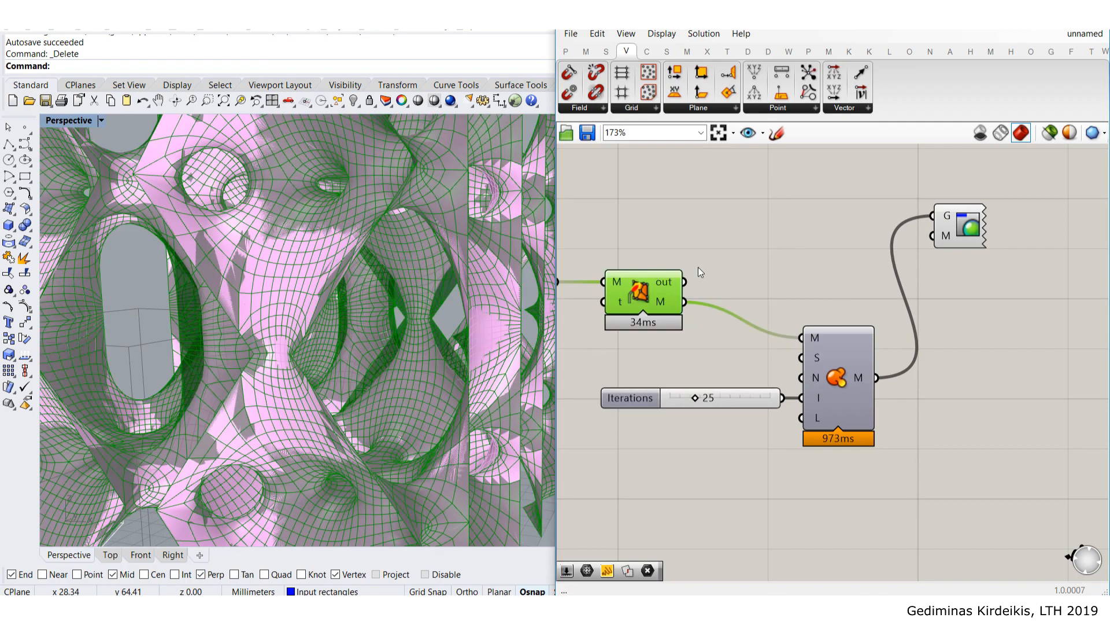
pyautogui.click(723, 227)
pyautogui.scroll(5, 452, 303)
pyautogui.click(631, 293)
pyautogui.middleClick(636, 293)
pyautogui.click(676, 265)
pyautogui.click(824, 223)
# - Orbit the Perspective view around the pink lattice from several angles
pyautogui.scroll(-6, 529, 273)
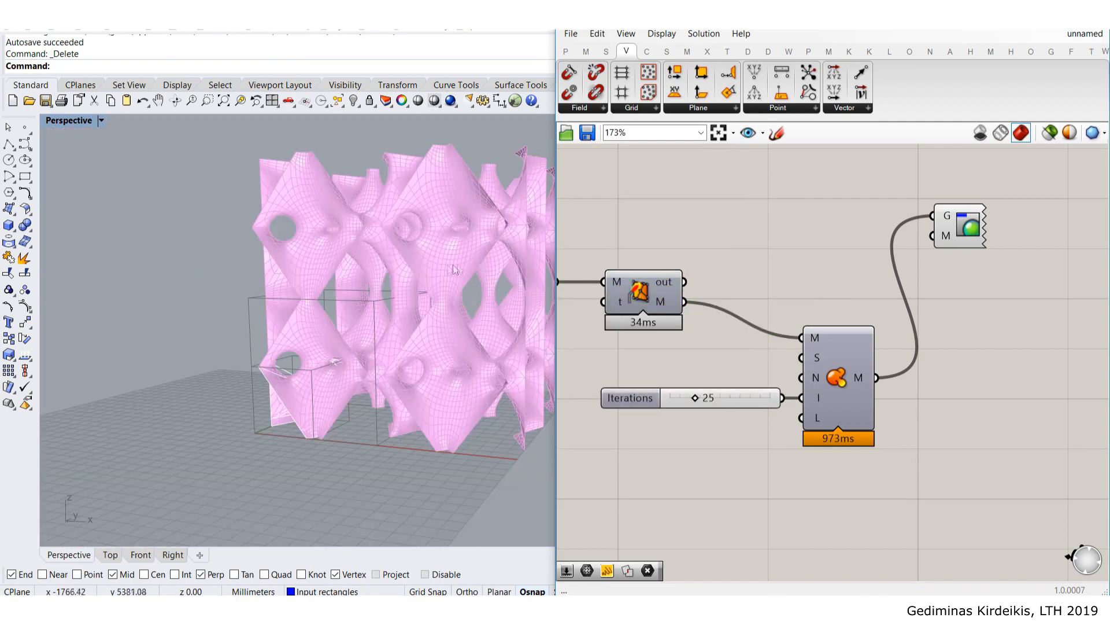
pyautogui.moveTo(360, 269); pyautogui.dragTo(360, 269, button='right')
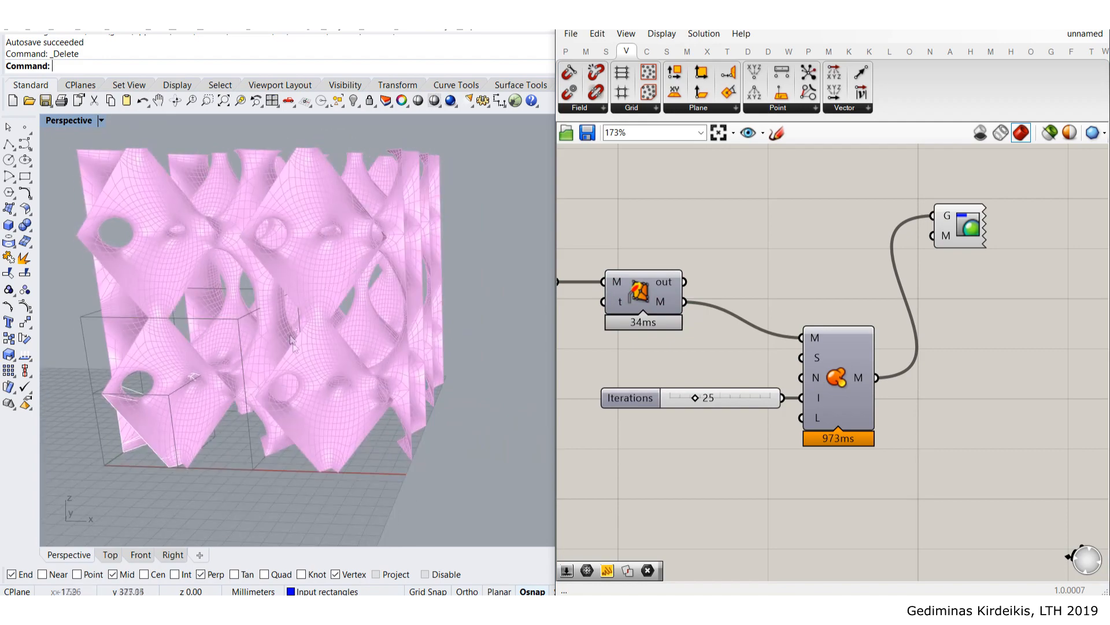
pyautogui.moveTo(473, 337); pyautogui.dragTo(334, 253, button='right')
pyautogui.scroll(4, 373, 313)
pyautogui.moveTo(701, 279); pyautogui.dragTo(769, 227, button='right')
pyautogui.moveTo(273, 322)
pyautogui.mouseDown(button='right')
pyautogui.moveTo(289, 322)
pyautogui.moveTo(241, 317)
pyautogui.moveTo(264, 315)
pyautogui.mouseUp(button='right')
pyautogui.scroll(-2, 758, 295)
# - Move the Custom Preview component in close beside Smooth Mesh's output
pyautogui.moveTo(947, 411); pyautogui.dragTo(775, 288)
pyautogui.moveTo(878, 322); pyautogui.dragTo(878, 322)
pyautogui.click(856, 229)
pyautogui.moveTo(957, 208); pyautogui.dragTo(963, 306)
pyautogui.click(900, 223)
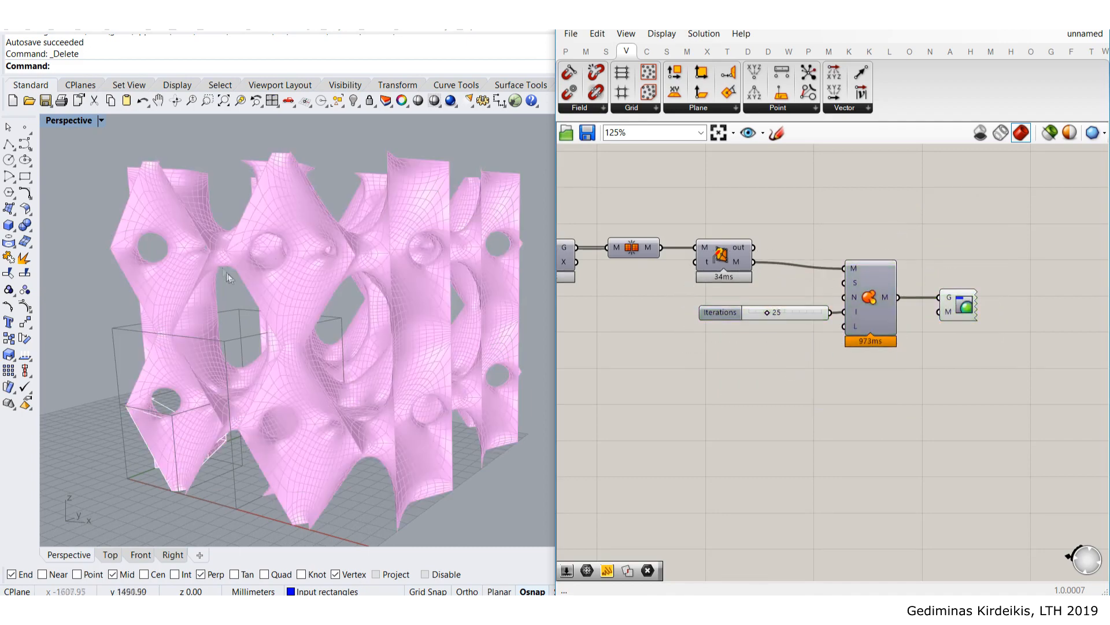
pyautogui.moveTo(324, 289); pyautogui.dragTo(334, 292, button='right')
pyautogui.moveTo(751, 214); pyautogui.dragTo(872, 247, button='right')
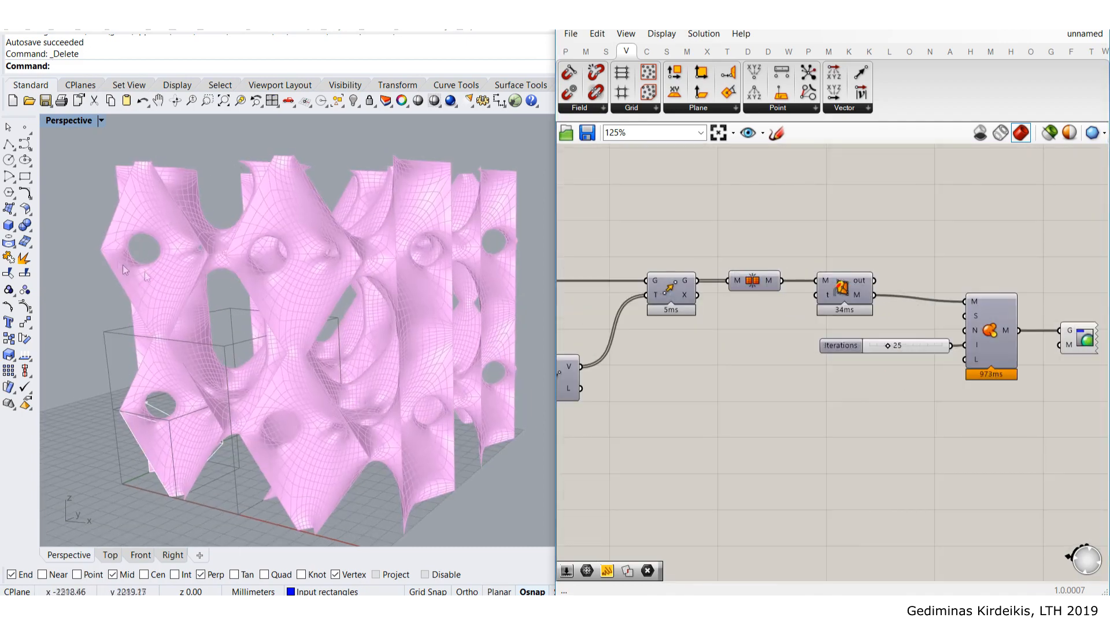
pyautogui.scroll(5, 262, 228)
pyautogui.moveTo(990, 331); pyautogui.dragTo(771, 353, button='right')
pyautogui.scroll(3, 769, 349)
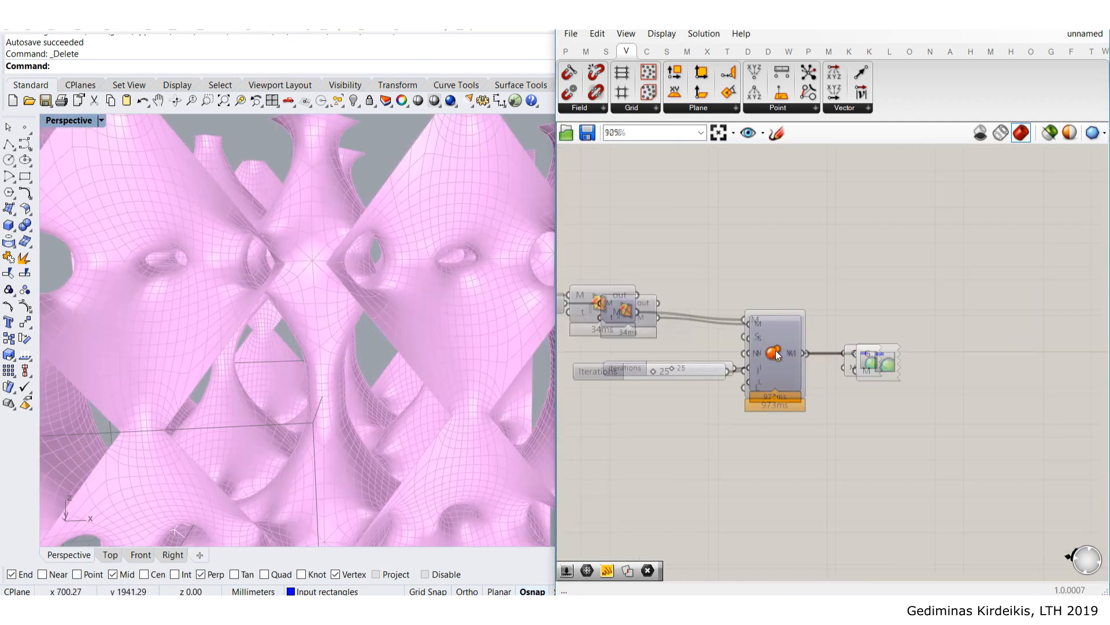
pyautogui.scroll(-5, 774, 348)
pyautogui.moveTo(645, 320); pyautogui.dragTo(897, 313, button='right')
pyautogui.scroll(-3, 665, 283)
pyautogui.moveTo(584, 289); pyautogui.dragTo(770, 281, button='right')
pyautogui.scroll(4, 688, 292)
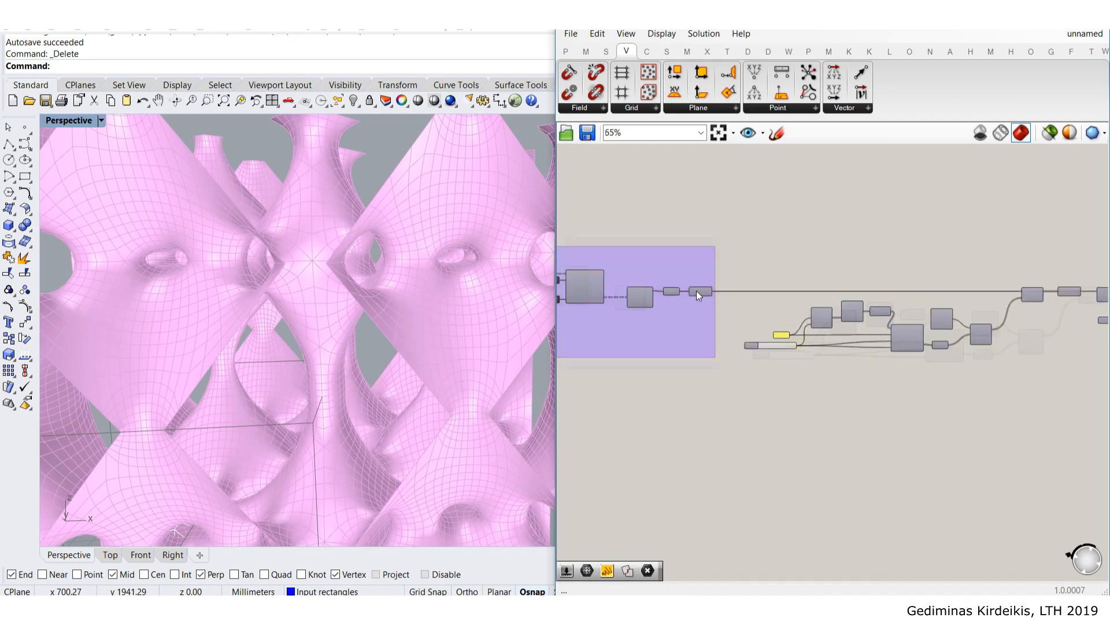
pyautogui.moveTo(657, 303); pyautogui.dragTo(853, 345, button='right')
pyautogui.scroll(-4, 853, 343)
pyautogui.moveTo(948, 317); pyautogui.dragTo(686, 287, button='right')
pyautogui.scroll(4, 959, 319)
pyautogui.scroll(4, 954, 332)
pyautogui.scroll(4, 862, 336)
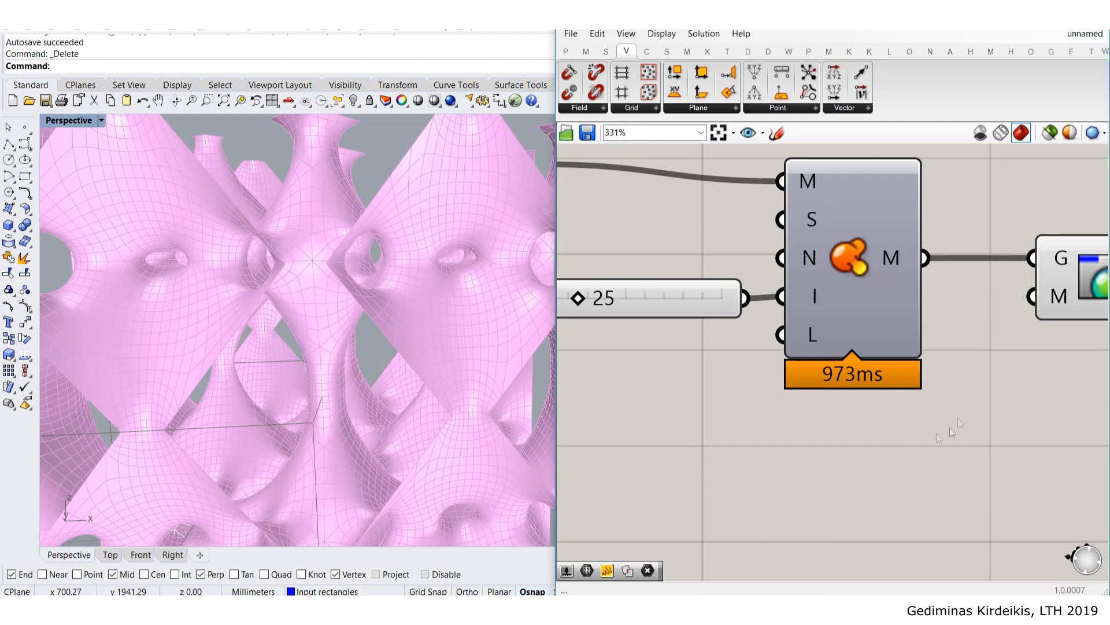
pyautogui.moveTo(875, 318)
pyautogui.mouseDown()
pyautogui.moveTo(860, 342)
pyautogui.moveTo(883, 318)
pyautogui.mouseUp()
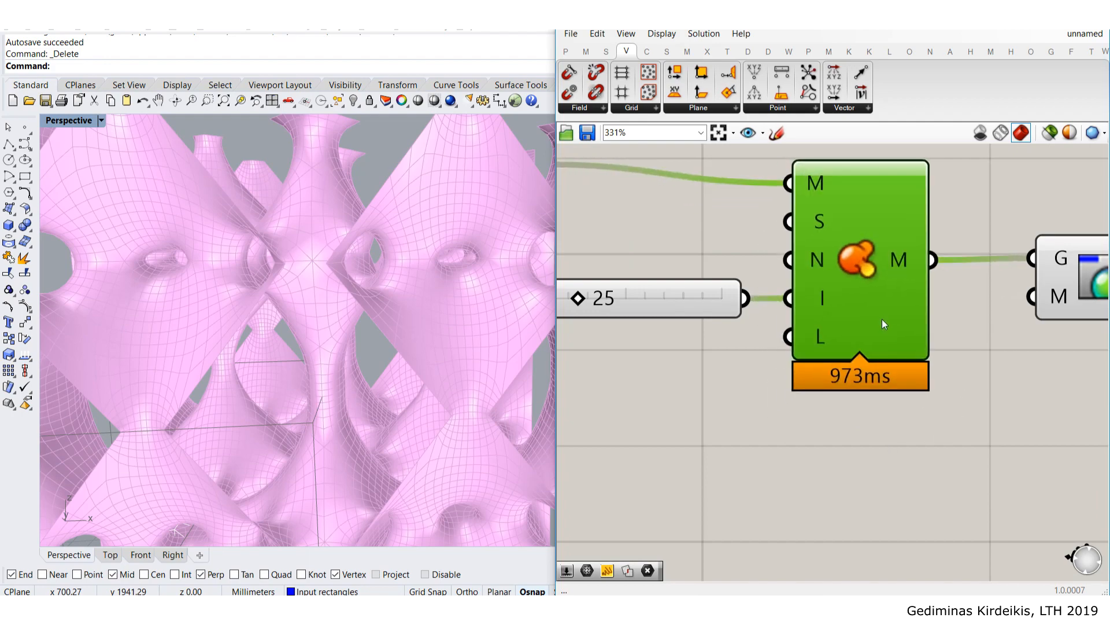
pyautogui.scroll(-10, 882, 318)
pyautogui.moveTo(636, 350); pyautogui.dragTo(904, 339, button='right')
pyautogui.moveTo(1087, 289); pyautogui.dragTo(785, 294, button='right')
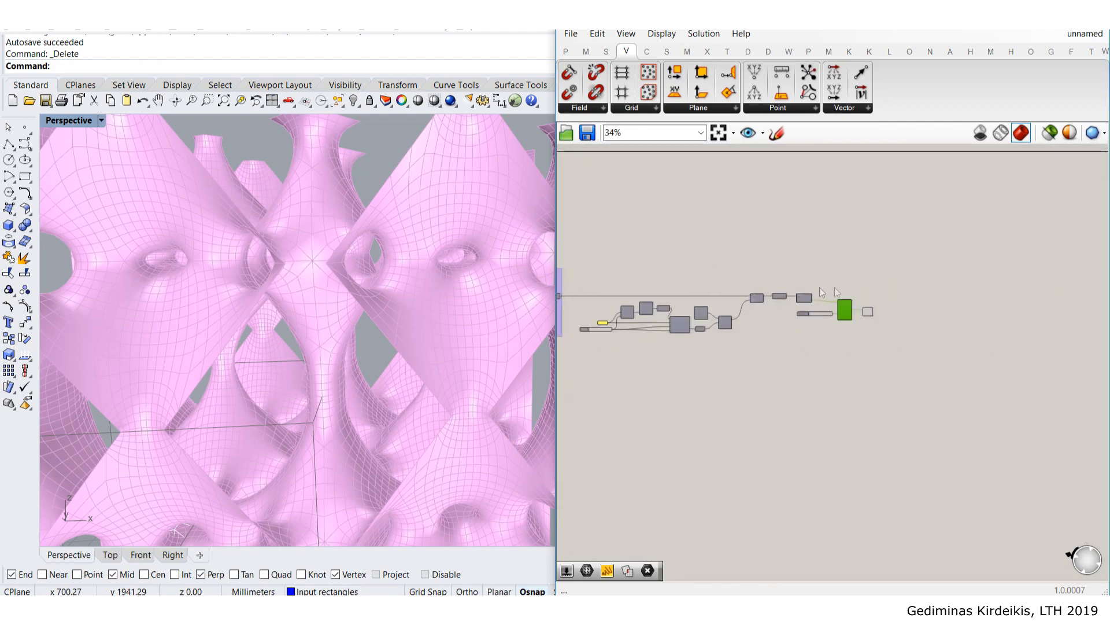
pyautogui.scroll(6, 838, 288)
pyautogui.scroll(-3, 615, 355)
pyautogui.moveTo(784, 353); pyautogui.dragTo(897, 338, button='right')
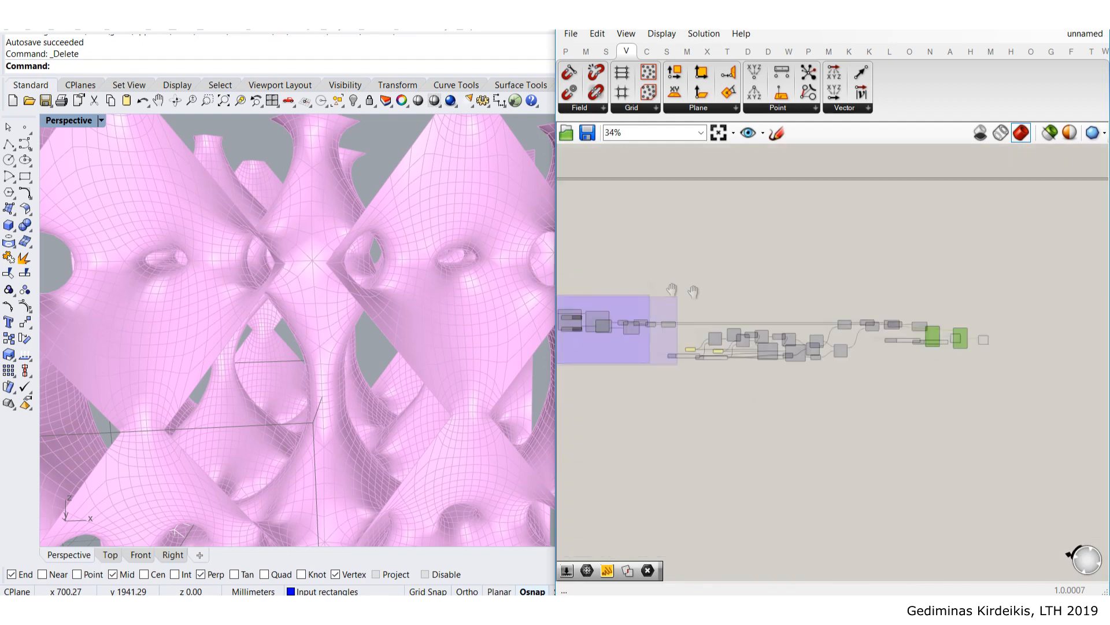
pyautogui.scroll(5, 787, 347)
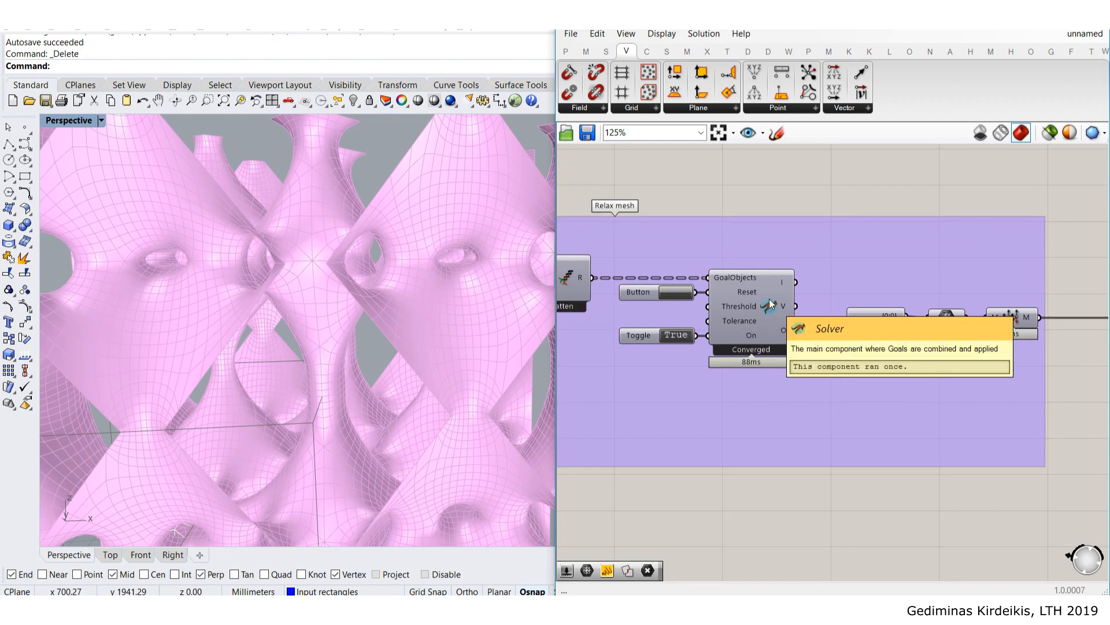
pyautogui.scroll(-8, 887, 358)
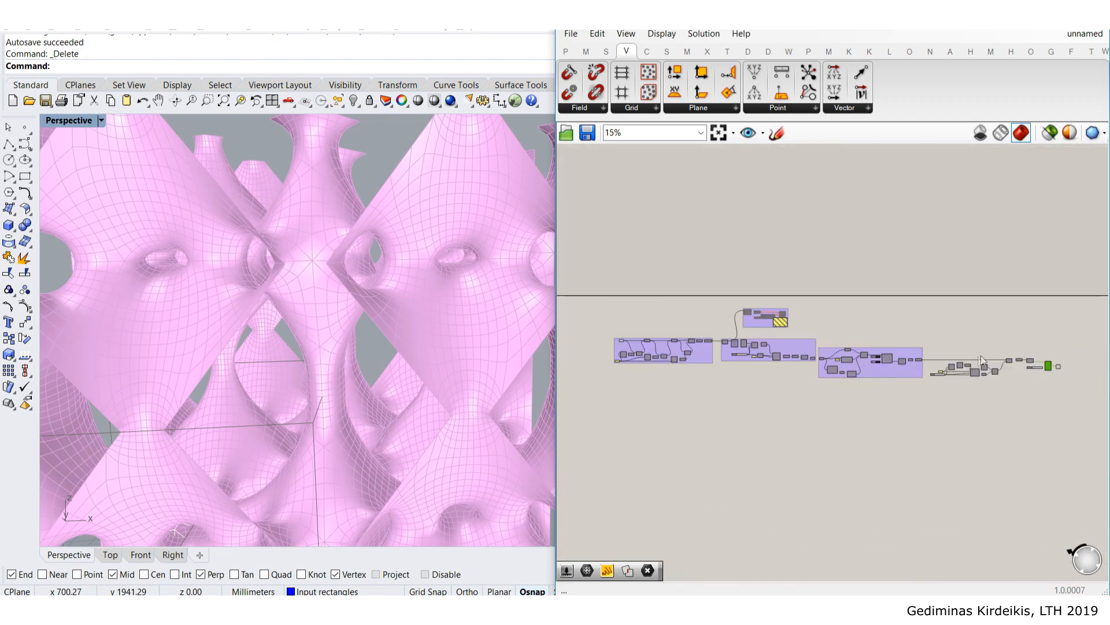
pyautogui.scroll(3, 816, 349)
pyautogui.scroll(5, 898, 327)
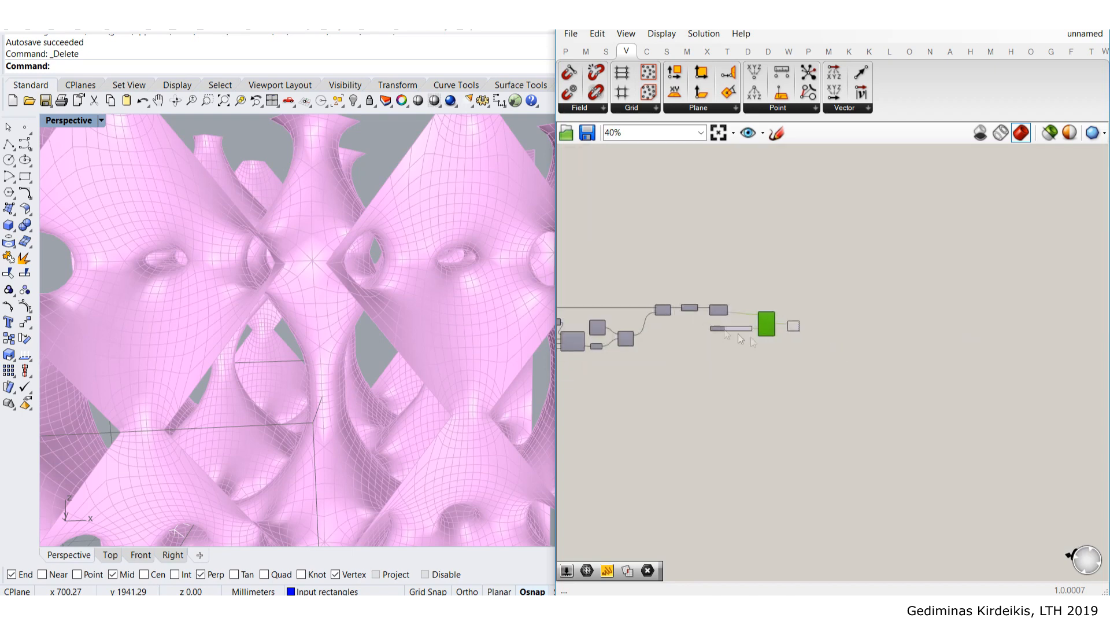
pyautogui.moveTo(767, 309); pyautogui.dragTo(770, 308)
pyautogui.click(684, 324)
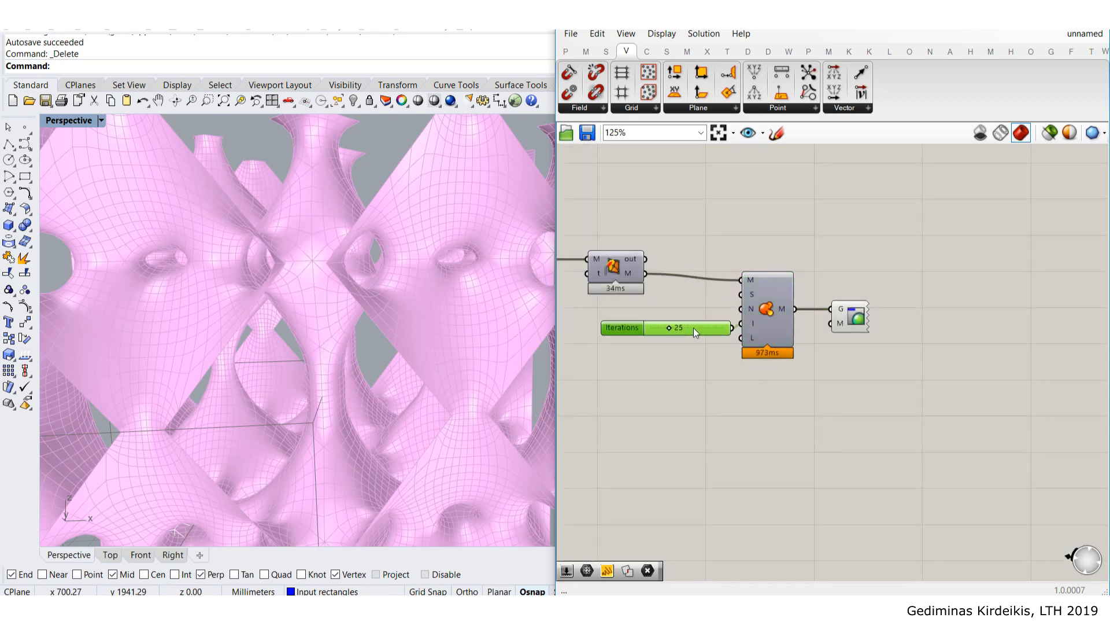
pyautogui.scroll(-5, 687, 325)
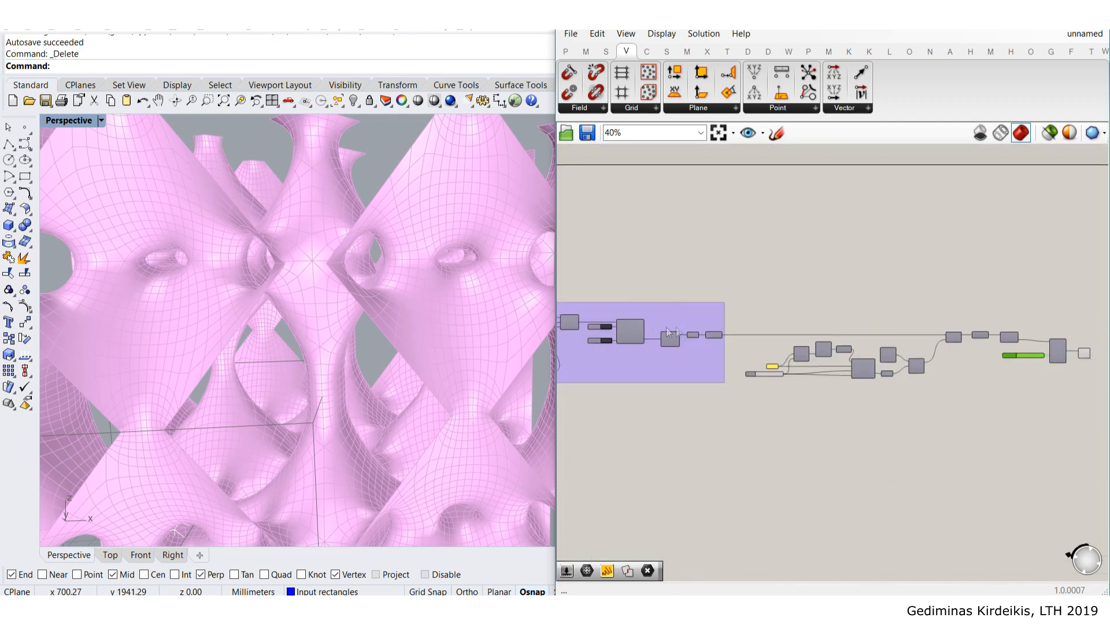
pyautogui.scroll(7, 650, 340)
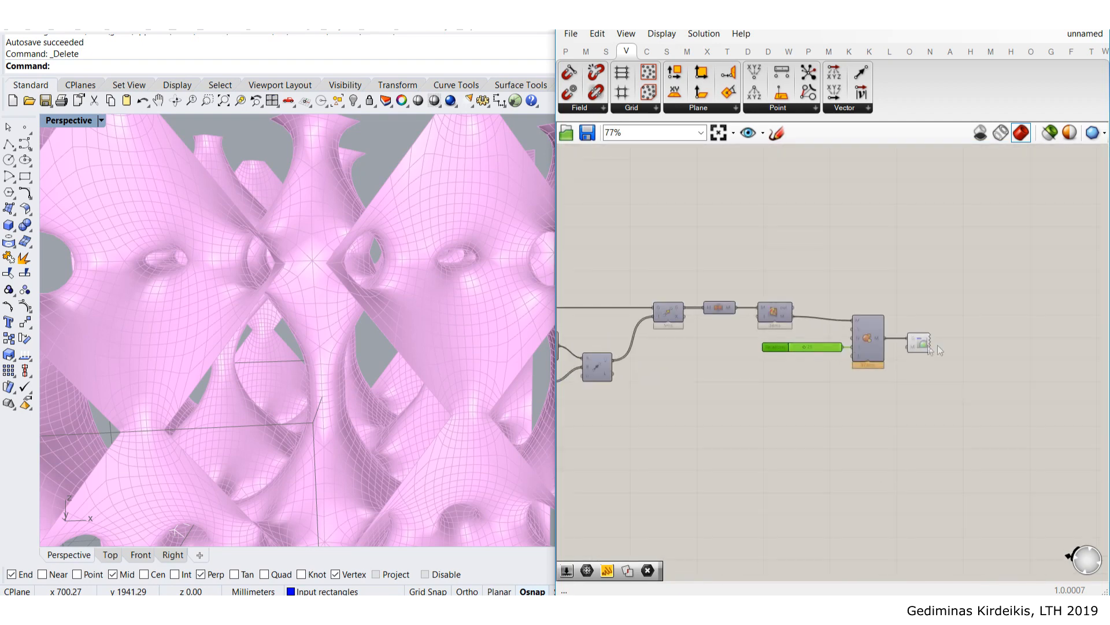
pyautogui.scroll(-3, 690, 345)
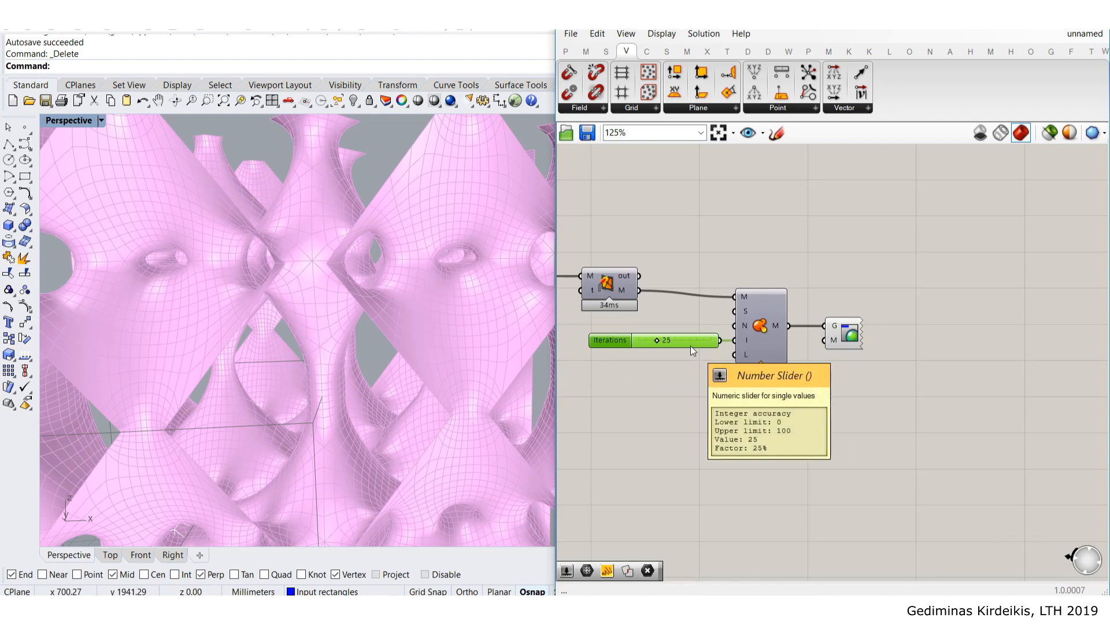
pyautogui.scroll(-9, 690, 345)
pyautogui.scroll(6, 601, 357)
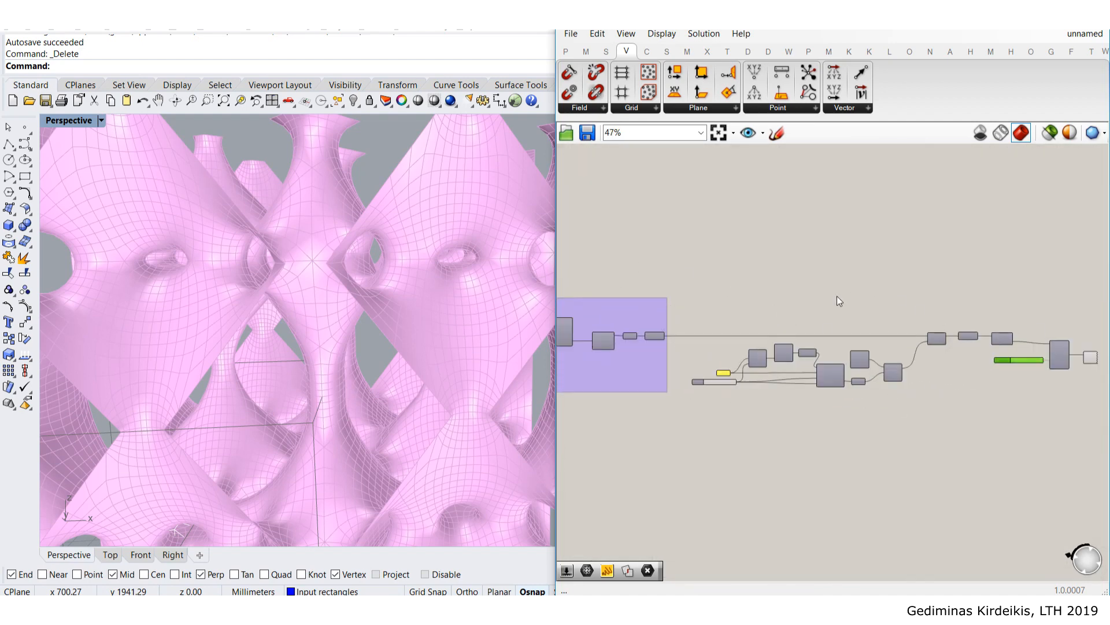
pyautogui.scroll(-4, 810, 339)
pyautogui.moveTo(734, 358); pyautogui.dragTo(888, 347, button='right')
pyautogui.scroll(5, 889, 346)
pyautogui.scroll(6, 856, 321)
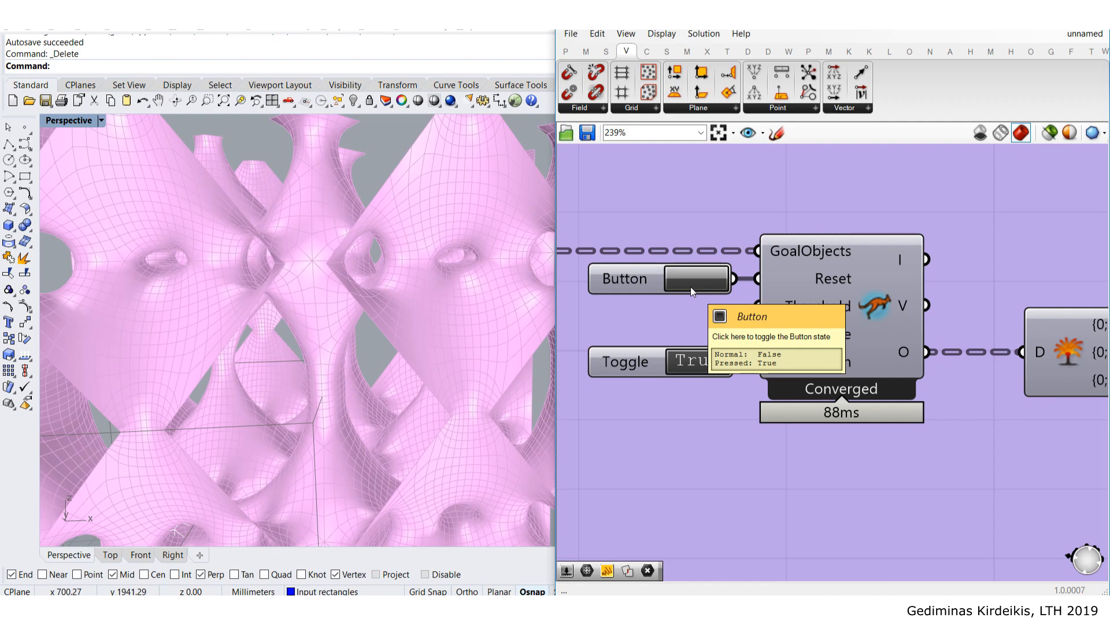
pyautogui.scroll(-5, 691, 286)
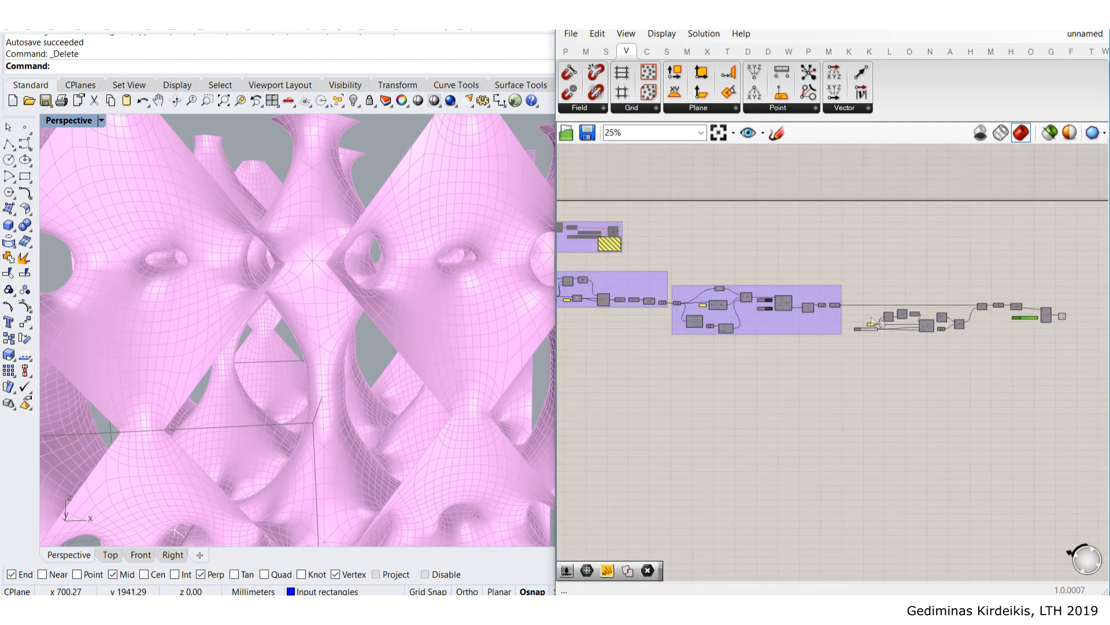
pyautogui.scroll(4, 648, 288)
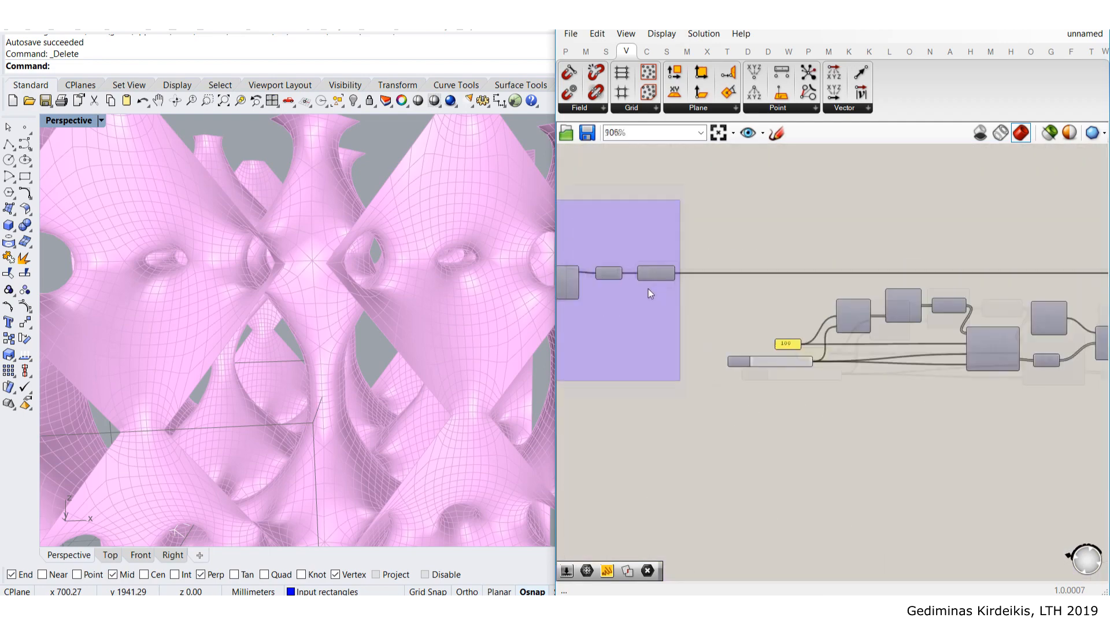
# - Add a Data Dam component and place it next to the mesh wire
pyautogui.doubleClick(851, 231)
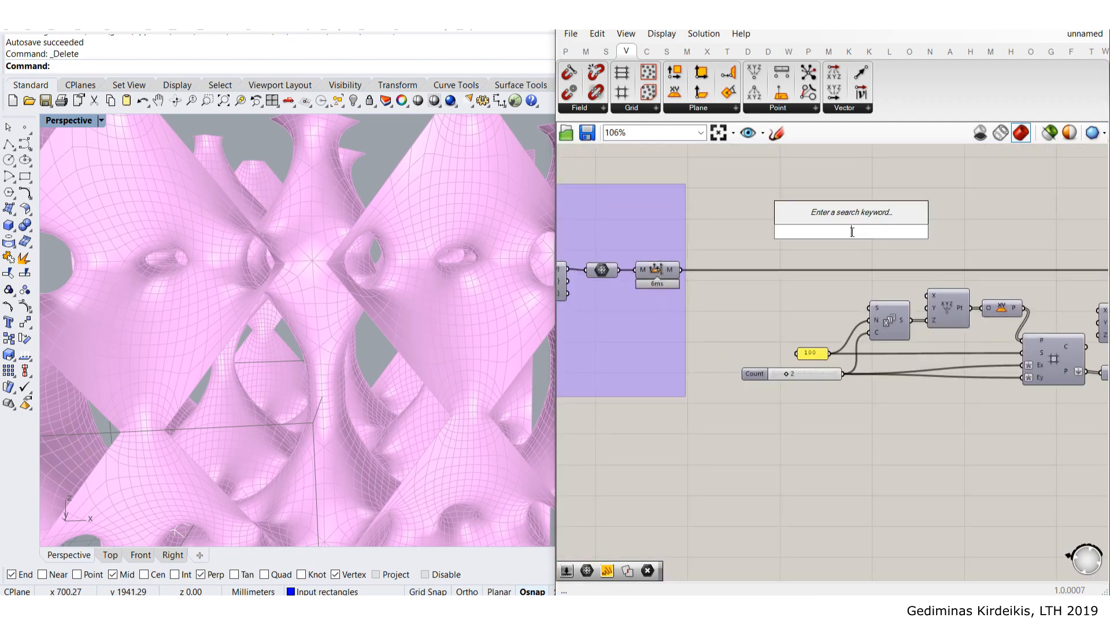
pyautogui.write('data da')
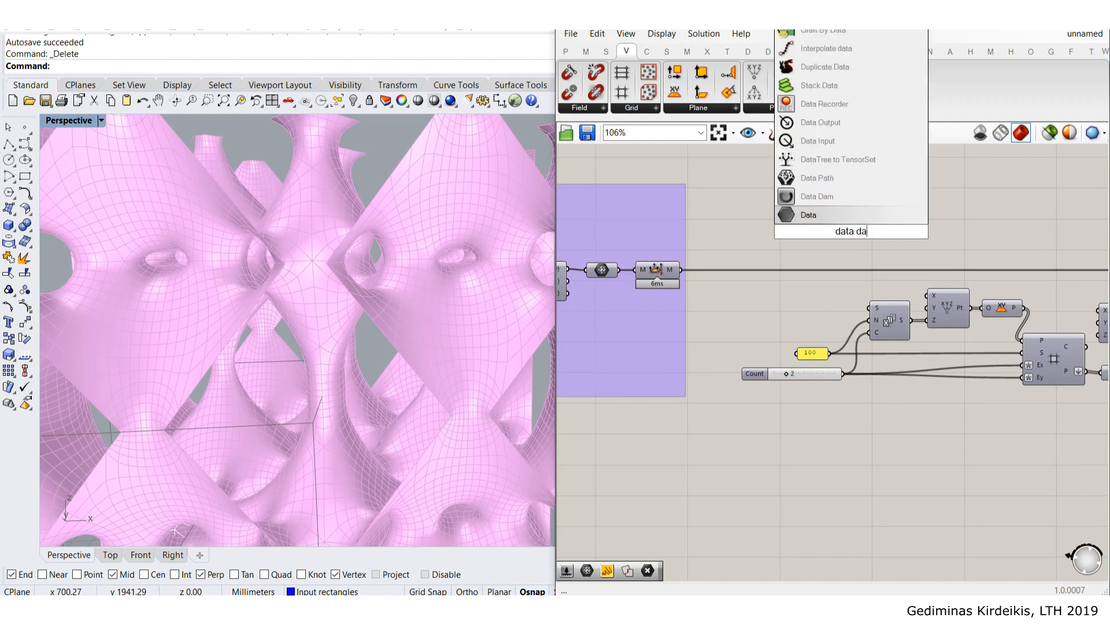
pyautogui.click(853, 194)
pyautogui.scroll(-2, 731, 255)
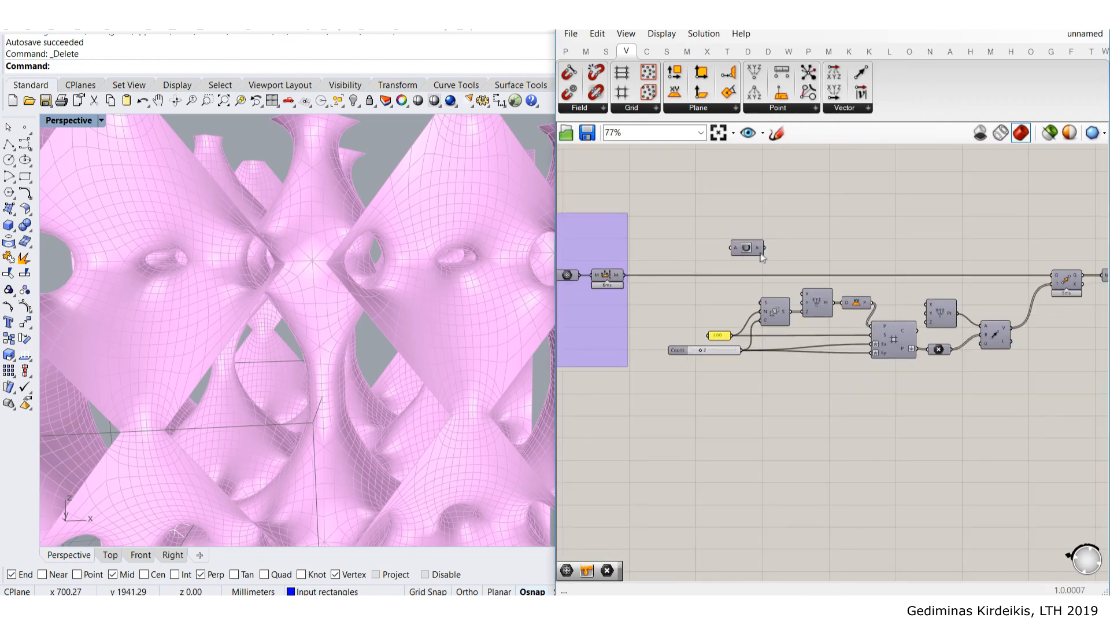
pyautogui.moveTo(757, 250); pyautogui.dragTo(776, 269)
pyautogui.scroll(1, 609, 280)
pyautogui.scroll(-2, 604, 280)
# - Wire the mesh output into the Data Dam's A input and the Data Dam's output into Move
pyautogui.moveTo(584, 281); pyautogui.dragTo(674, 273, button='right')
pyautogui.scroll(2, 764, 282)
pyautogui.scroll(2, 676, 271)
pyautogui.moveTo(682, 273); pyautogui.dragTo(884, 249)
pyautogui.scroll(-3, 977, 293)
pyautogui.moveTo(986, 294); pyautogui.dragTo(741, 307, button='right')
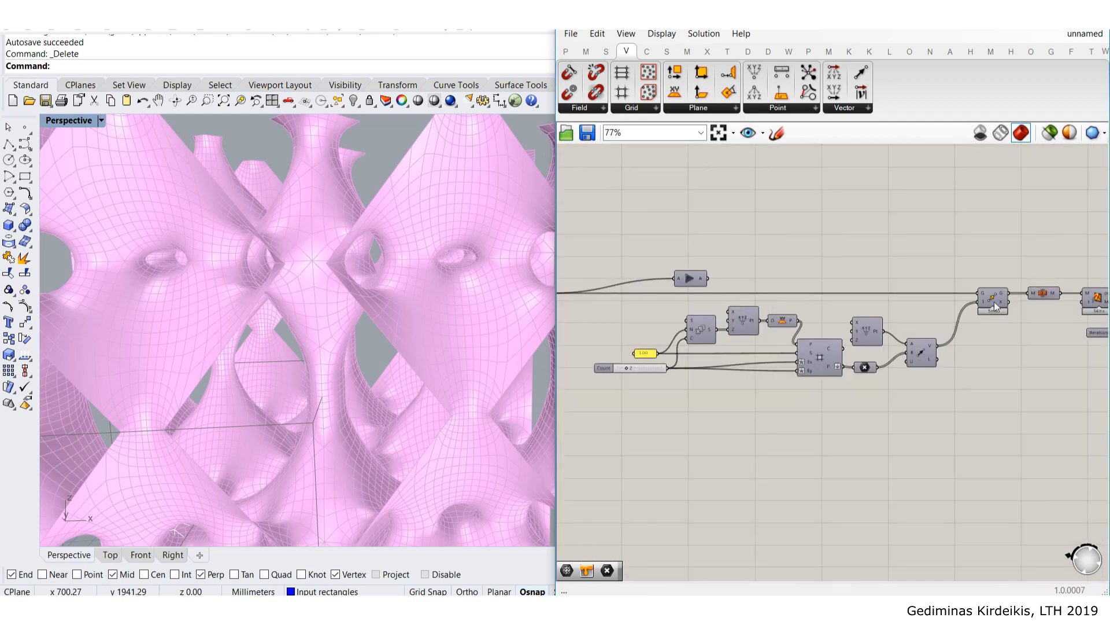
pyautogui.moveTo(996, 307); pyautogui.dragTo(975, 312, button='right')
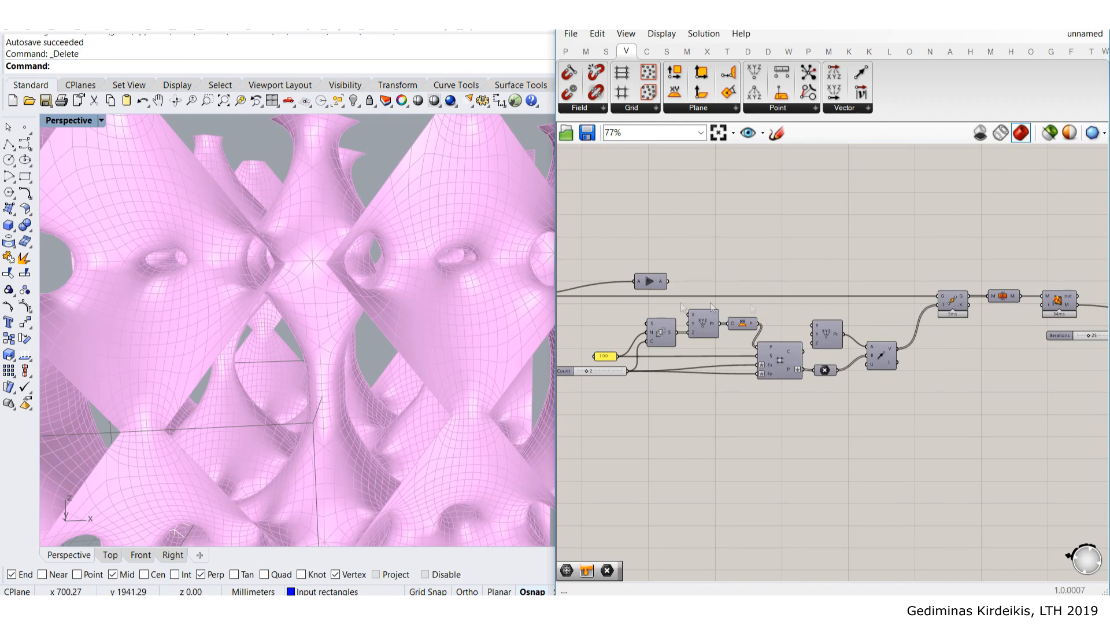
pyautogui.click(947, 311)
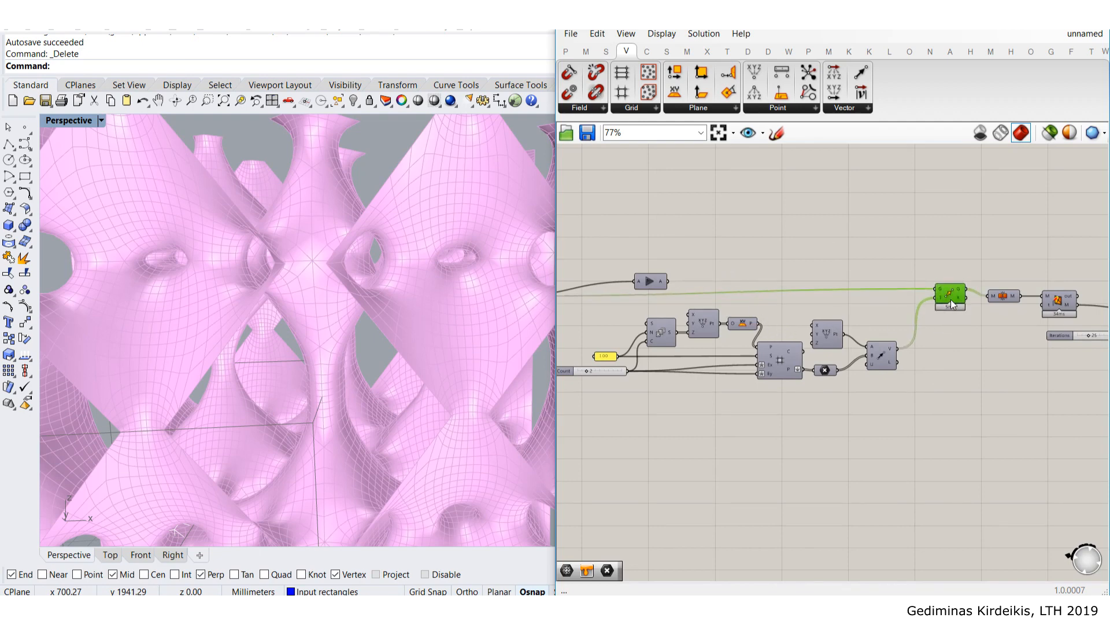
pyautogui.moveTo(668, 281); pyautogui.dragTo(943, 296)
# - Straighten the Move output wire and bring the area beside the purple group into view
pyautogui.click(913, 268)
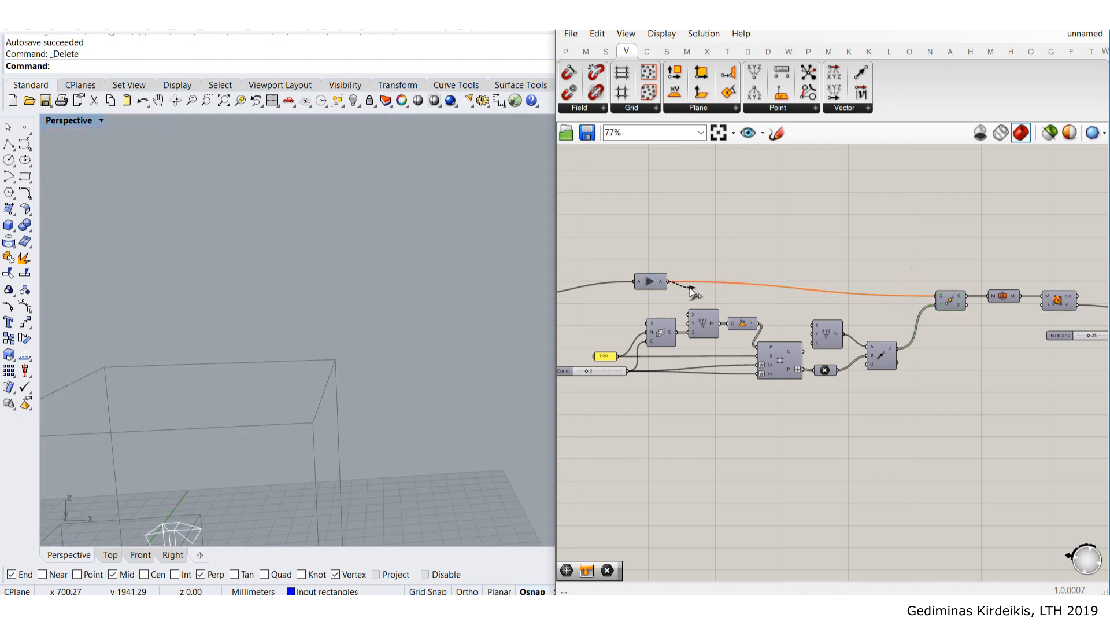
pyautogui.moveTo(588, 234); pyautogui.dragTo(685, 304)
pyautogui.click(690, 230)
pyautogui.scroll(-4, 948, 279)
pyautogui.moveTo(1052, 286); pyautogui.dragTo(919, 291, button='right')
pyautogui.scroll(7, 917, 293)
pyautogui.scroll(-5, 879, 334)
pyautogui.moveTo(728, 291); pyautogui.dragTo(1048, 267, button='right')
pyautogui.scroll(3, 806, 283)
pyautogui.moveTo(776, 250); pyautogui.dragTo(715, 307, button='right')
# - Wire a new Panel to the Data Dam output and release the dam, showing Mesh (V:2710 F:2600)
pyautogui.click(568, 54)
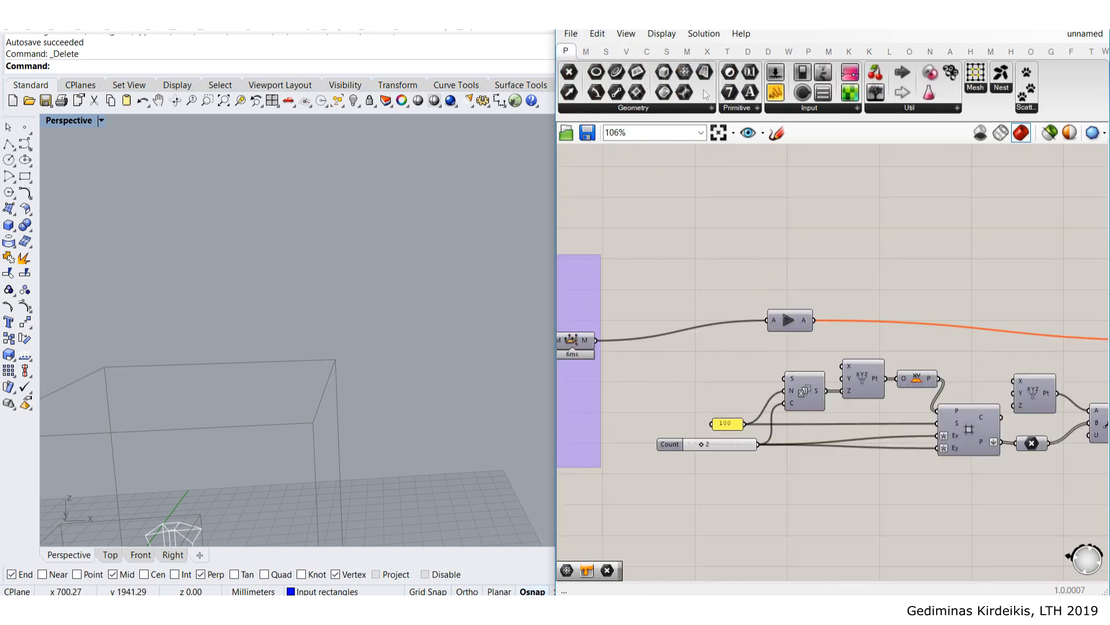
pyautogui.moveTo(776, 92); pyautogui.dragTo(859, 223)
pyautogui.scroll(2, 809, 307)
pyautogui.moveTo(817, 325); pyautogui.dragTo(815, 195)
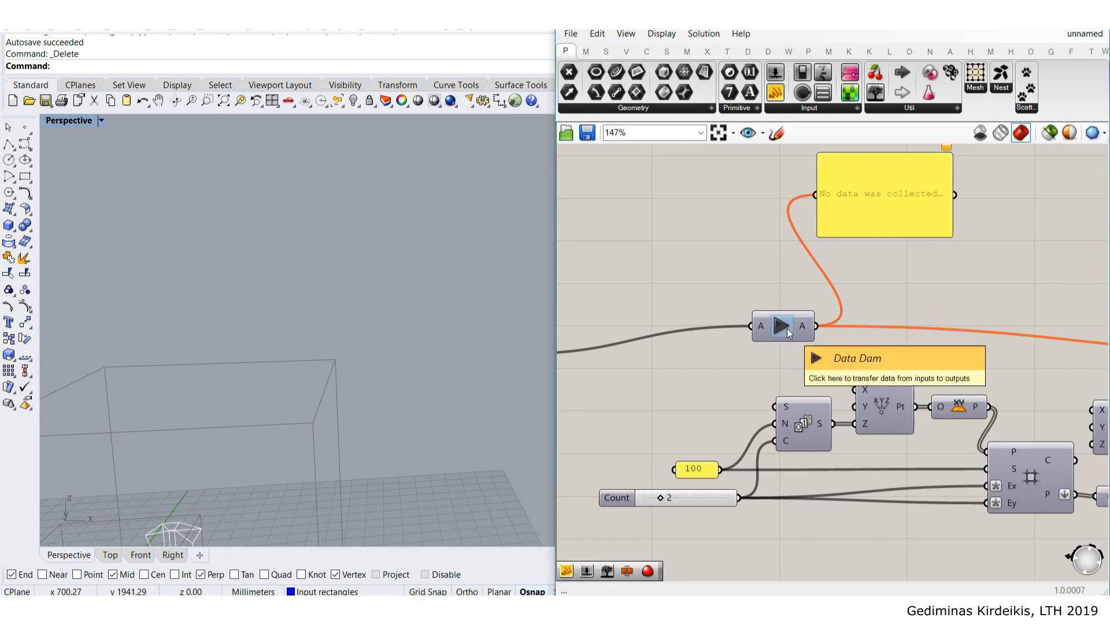
pyautogui.click(782, 326)
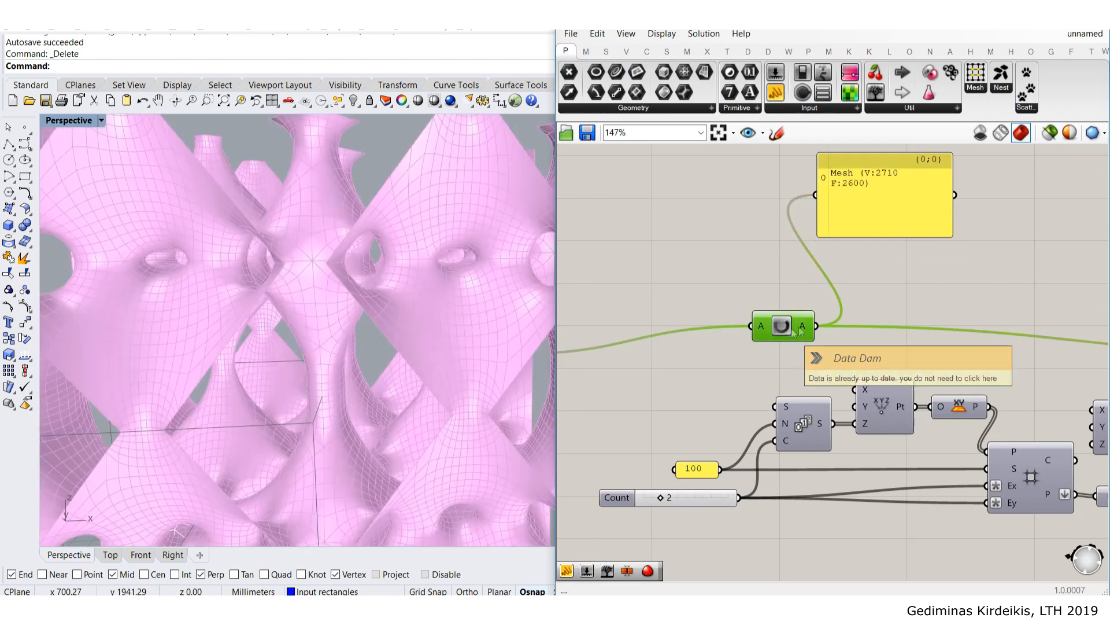
pyautogui.scroll(-5, 1004, 316)
pyautogui.scroll(4, 693, 335)
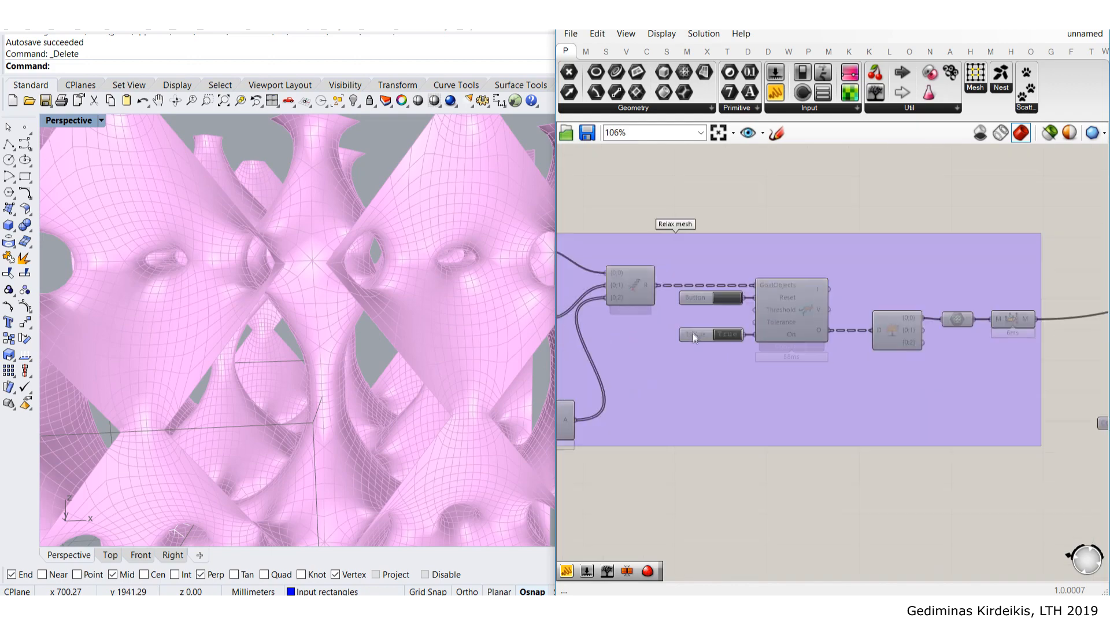
pyautogui.scroll(-2, 640, 280)
pyautogui.scroll(1, 681, 282)
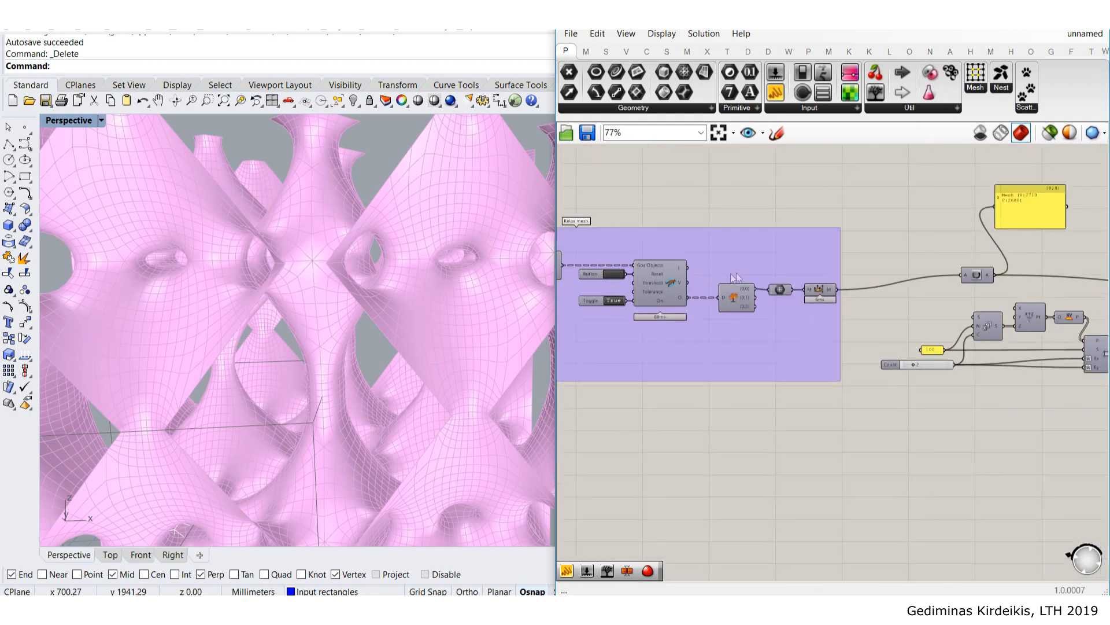
pyautogui.scroll(2, 1056, 204)
pyautogui.scroll(-4, 1056, 206)
pyautogui.scroll(6, 755, 256)
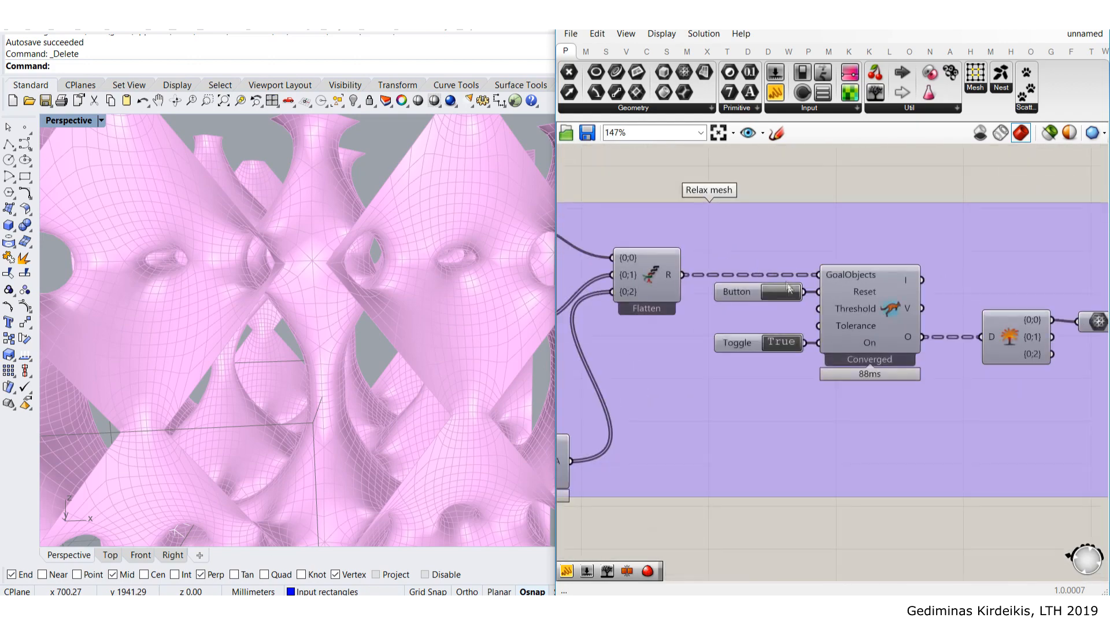
# - Reset the Kangaroo solver so the mesh relaxation reruns
pyautogui.click(789, 295)
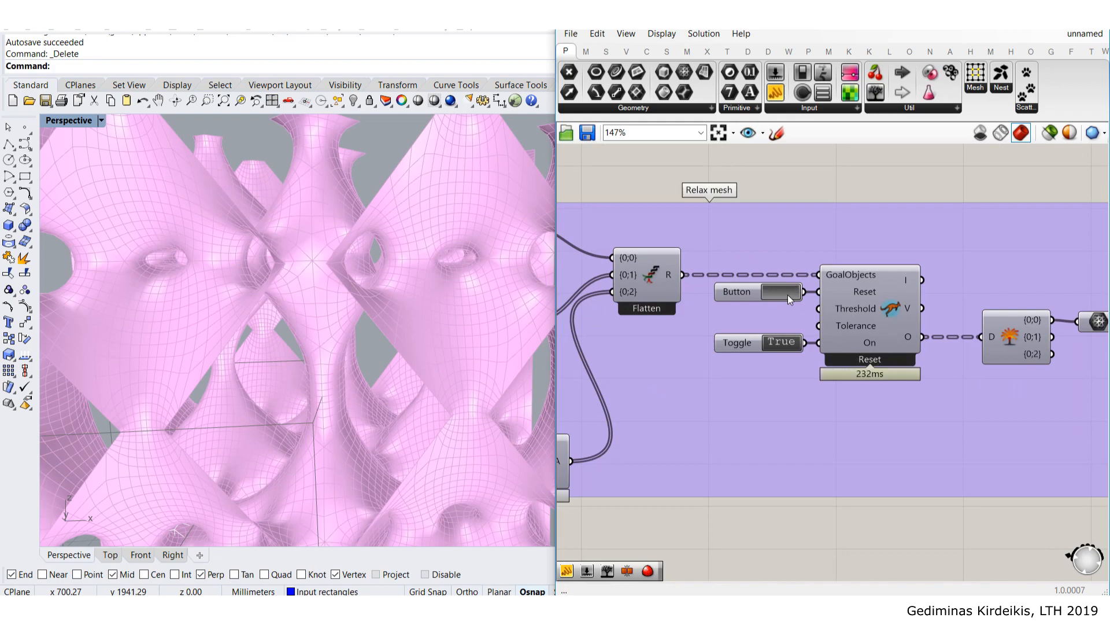
pyautogui.scroll(-1, 941, 334)
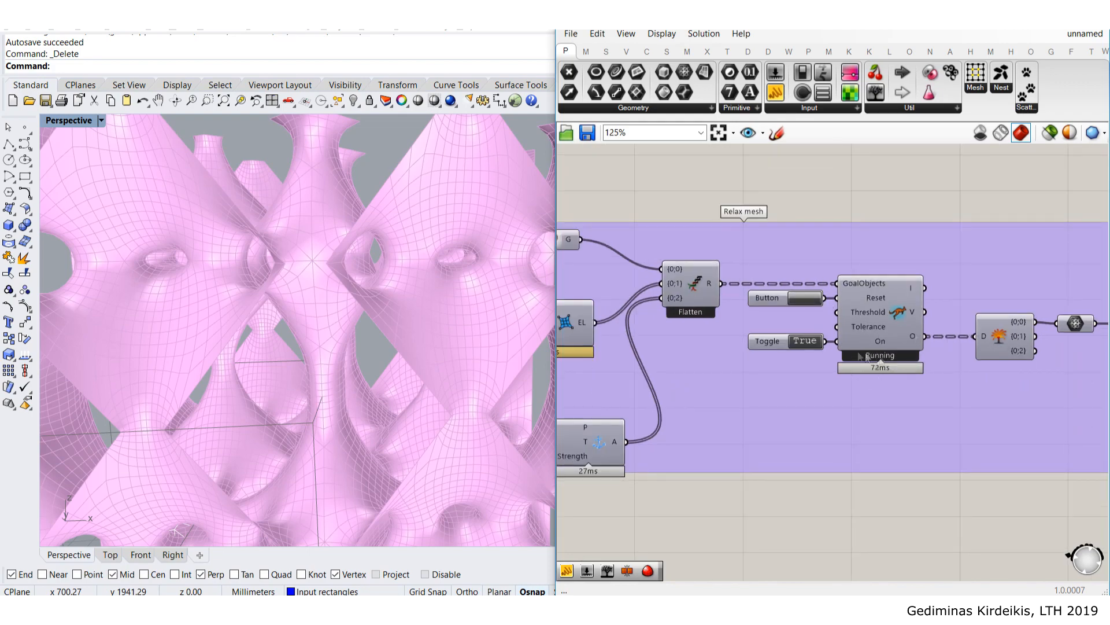
pyautogui.moveTo(862, 335); pyautogui.dragTo(716, 304, button='right')
pyautogui.scroll(-5, 236, 346)
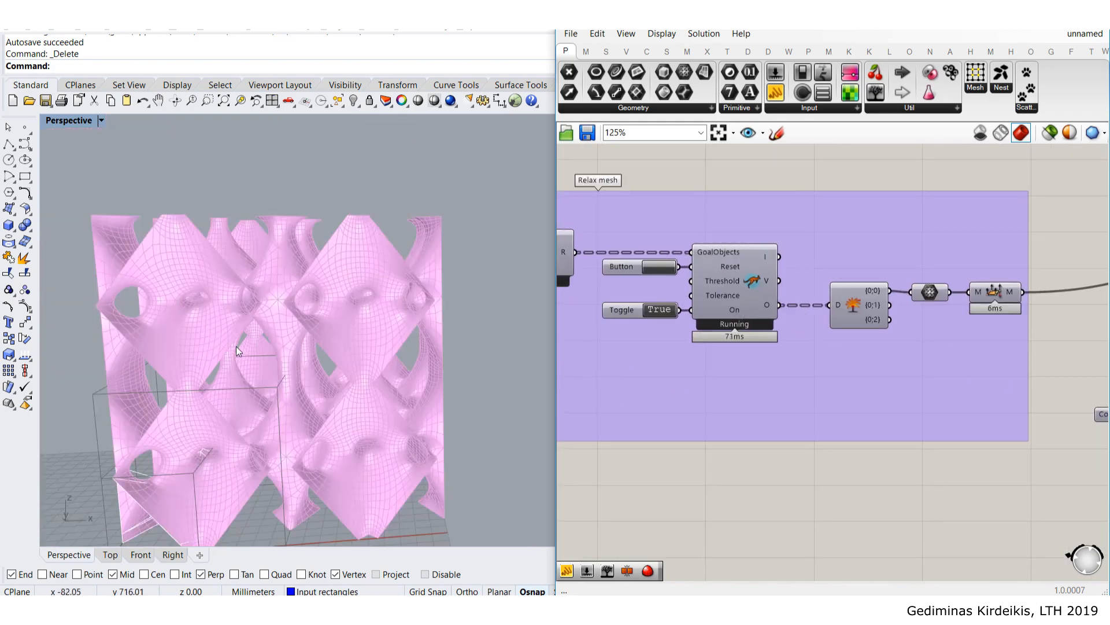
pyautogui.keyDown('shift'); pyautogui.moveTo(247, 396); pyautogui.dragTo(287, 326, button='right'); pyautogui.keyUp('shift')
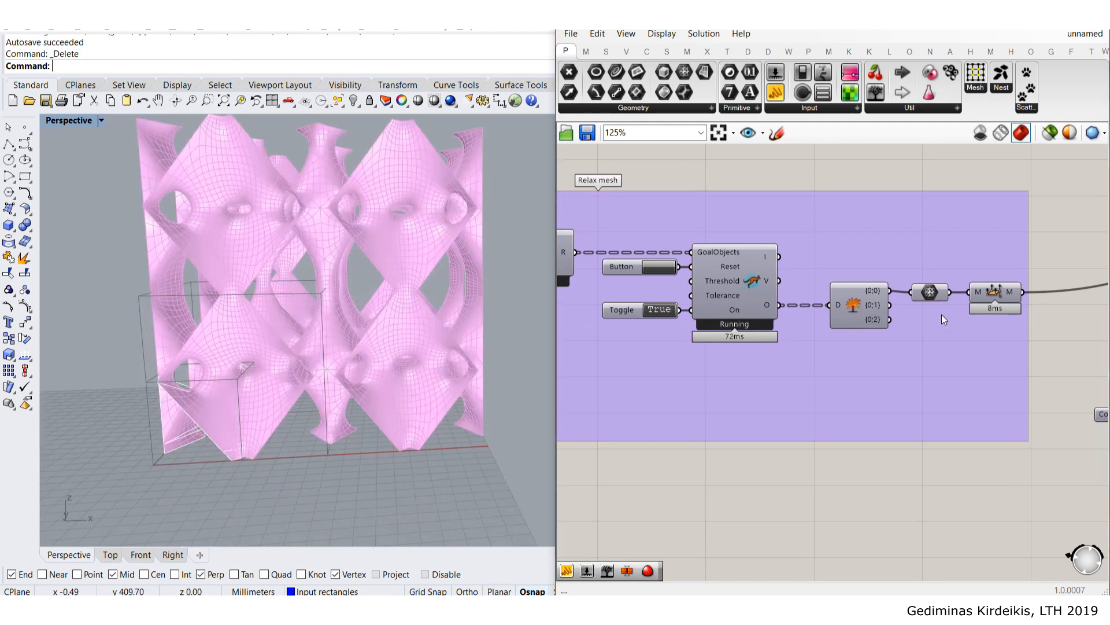
pyautogui.scroll(-3, 941, 314)
pyautogui.scroll(3, 870, 322)
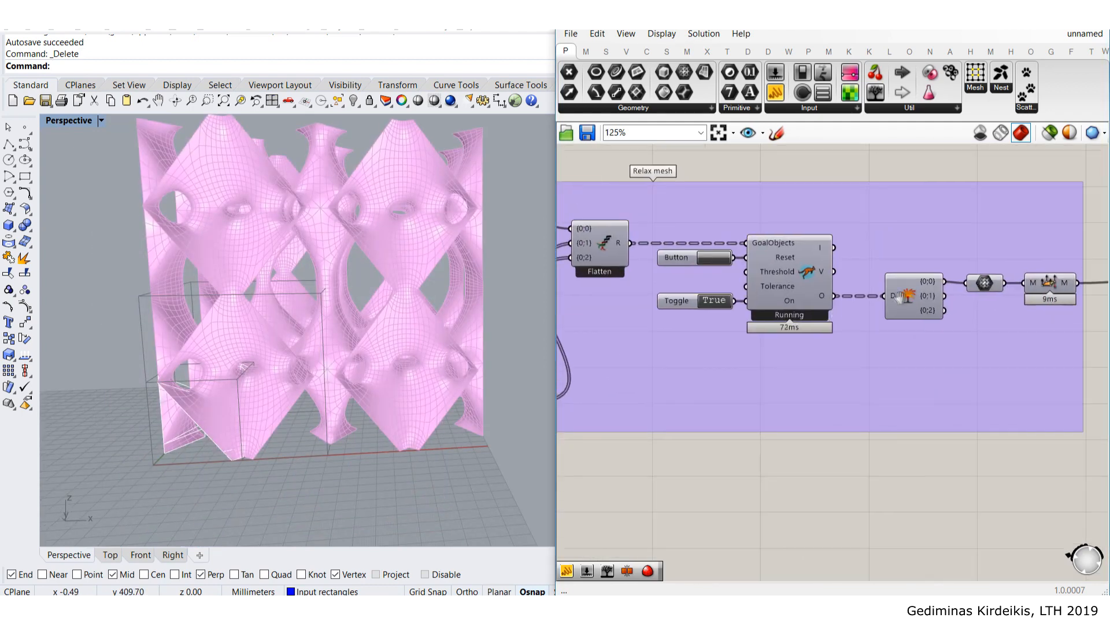
pyautogui.moveTo(1019, 294); pyautogui.dragTo(951, 291, button='right')
pyautogui.click(982, 292)
pyautogui.middleClick(984, 285)
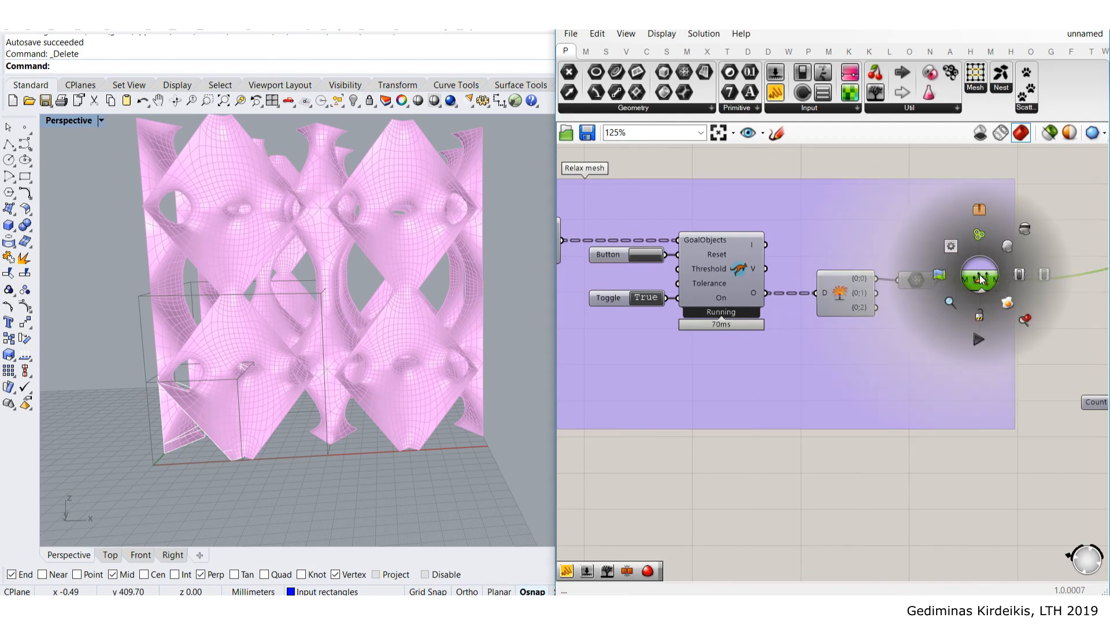
pyautogui.click(1052, 326)
pyautogui.scroll(4, 636, 260)
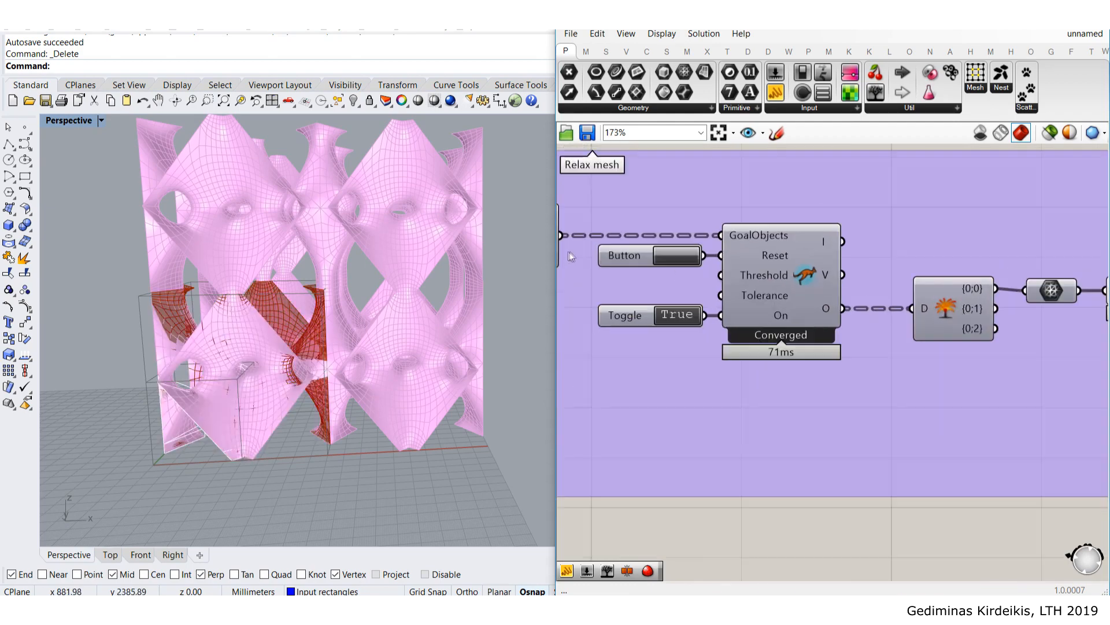
pyautogui.click(712, 251)
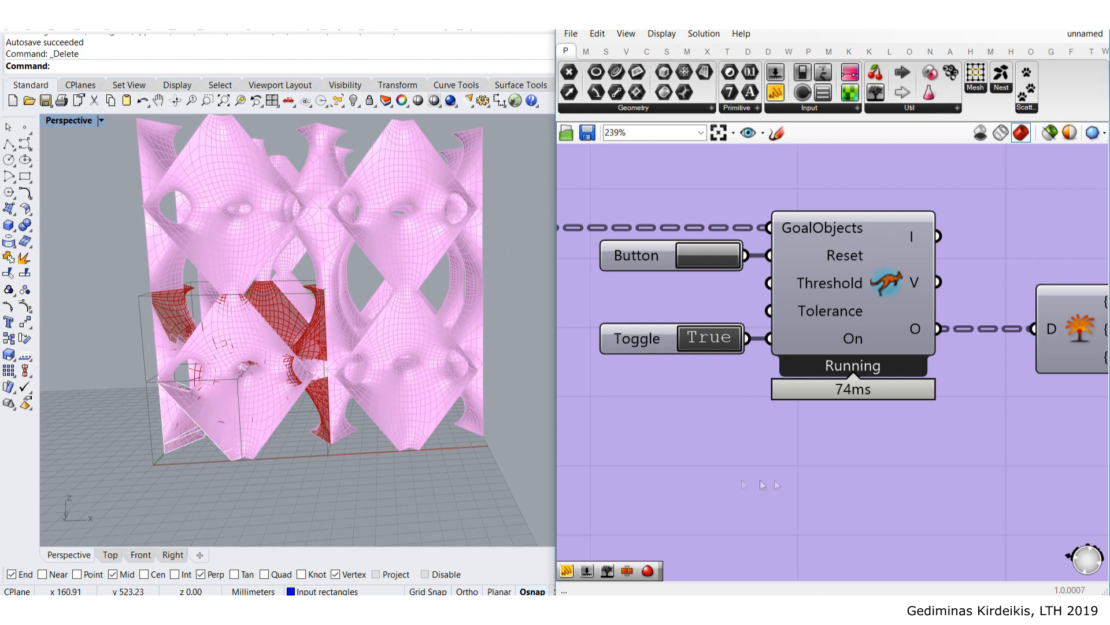
# - Turn off Preview on the single relaxed mesh cell component
pyautogui.scroll(-5, 788, 477)
pyautogui.scroll(-5, 787, 477)
pyautogui.scroll(4, 1000, 413)
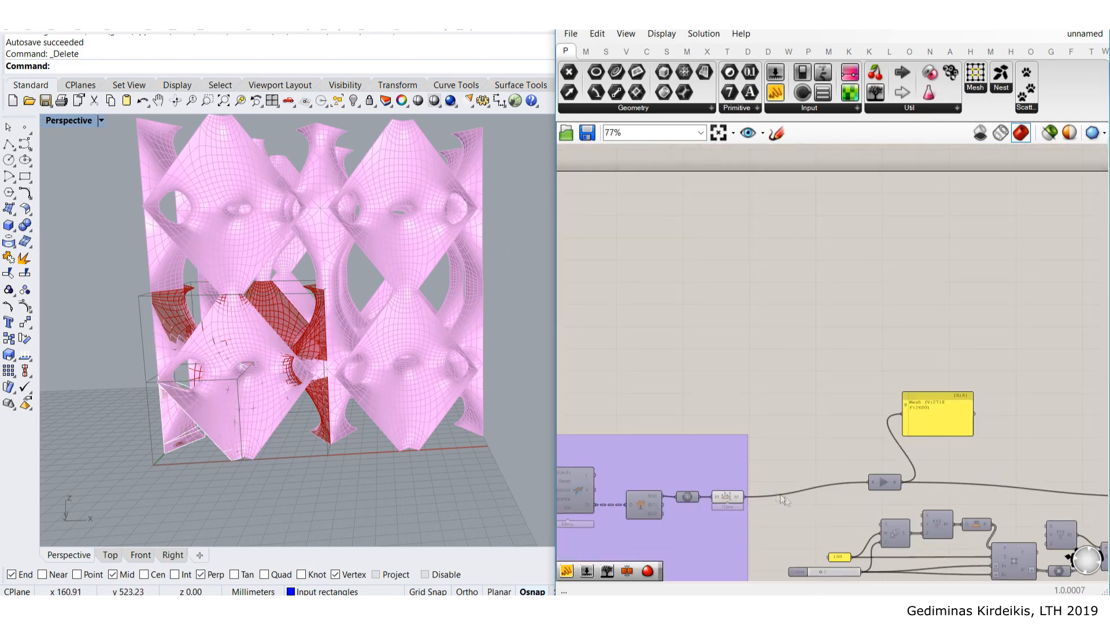
pyautogui.scroll(3, 799, 514)
pyautogui.moveTo(757, 526); pyautogui.dragTo(809, 421, button='right')
pyautogui.click(738, 391)
pyautogui.middleClick(739, 391)
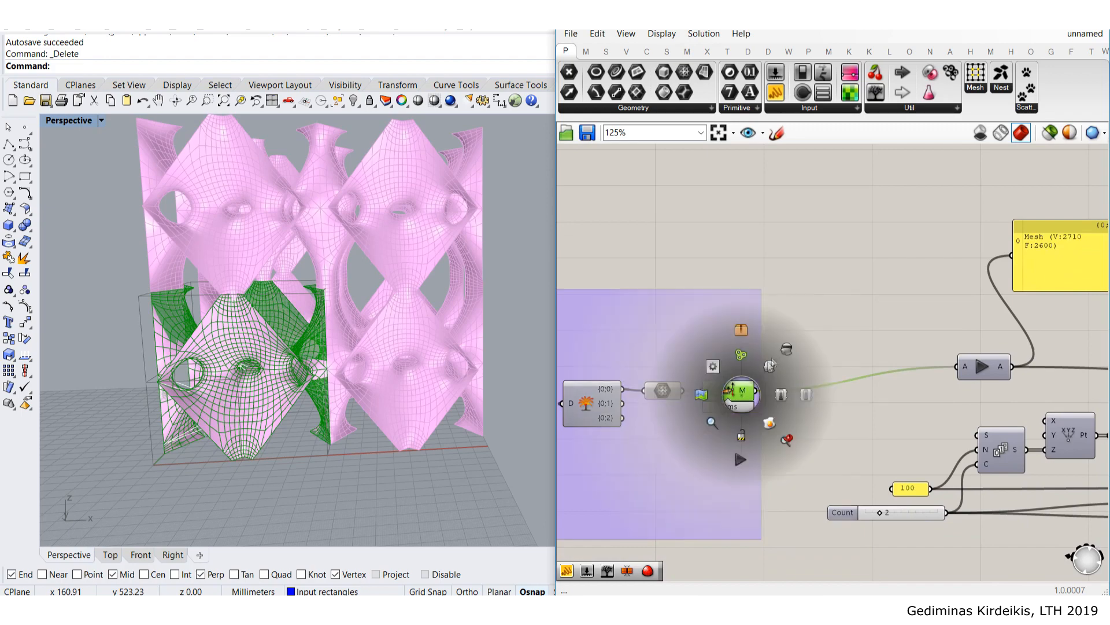
pyautogui.click(788, 349)
pyautogui.click(874, 336)
# - Move the Mesh (V:2710 F:2600) summary panel down and to the right
pyautogui.moveTo(938, 367); pyautogui.dragTo(698, 322, button='right')
pyautogui.scroll(2, 786, 325)
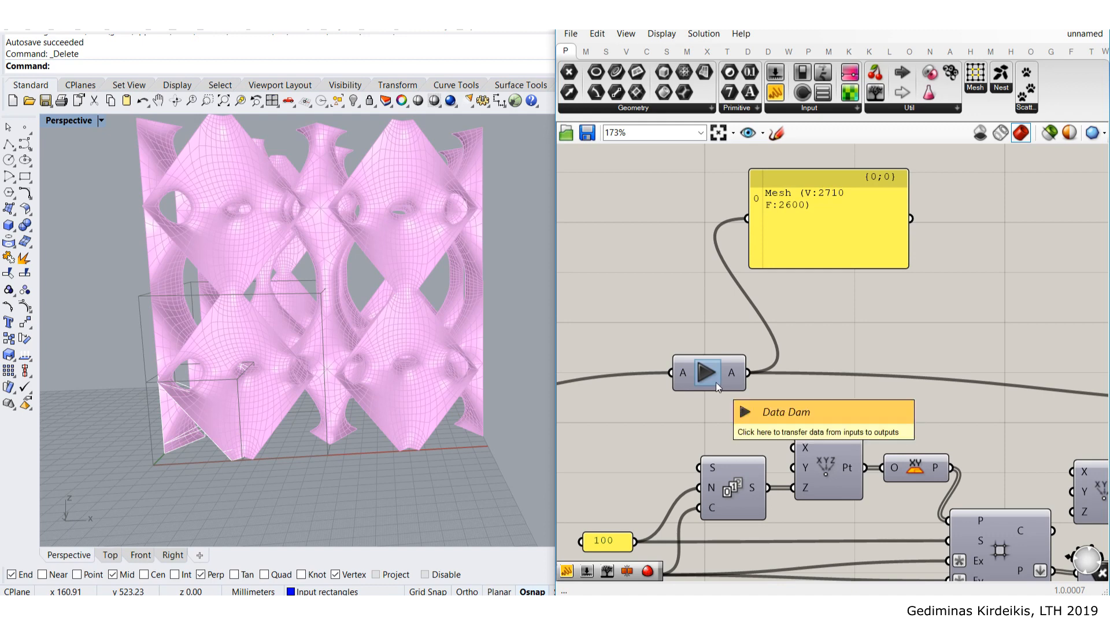
pyautogui.moveTo(832, 223); pyautogui.dragTo(865, 264)
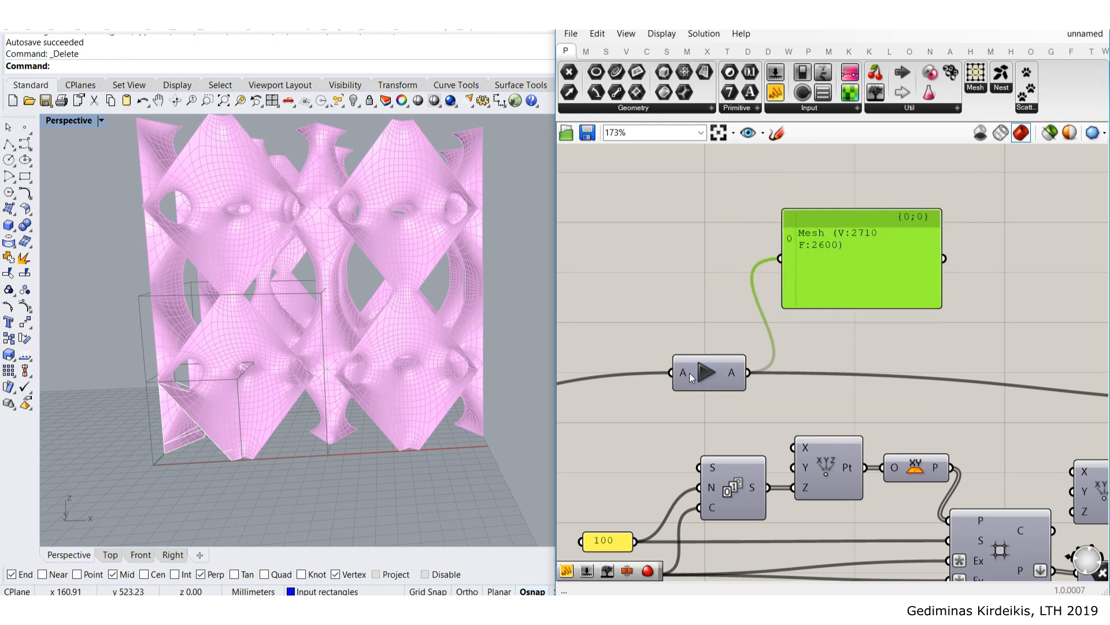
# - Release the data held by the lattice's Data Dam
pyautogui.click(706, 371)
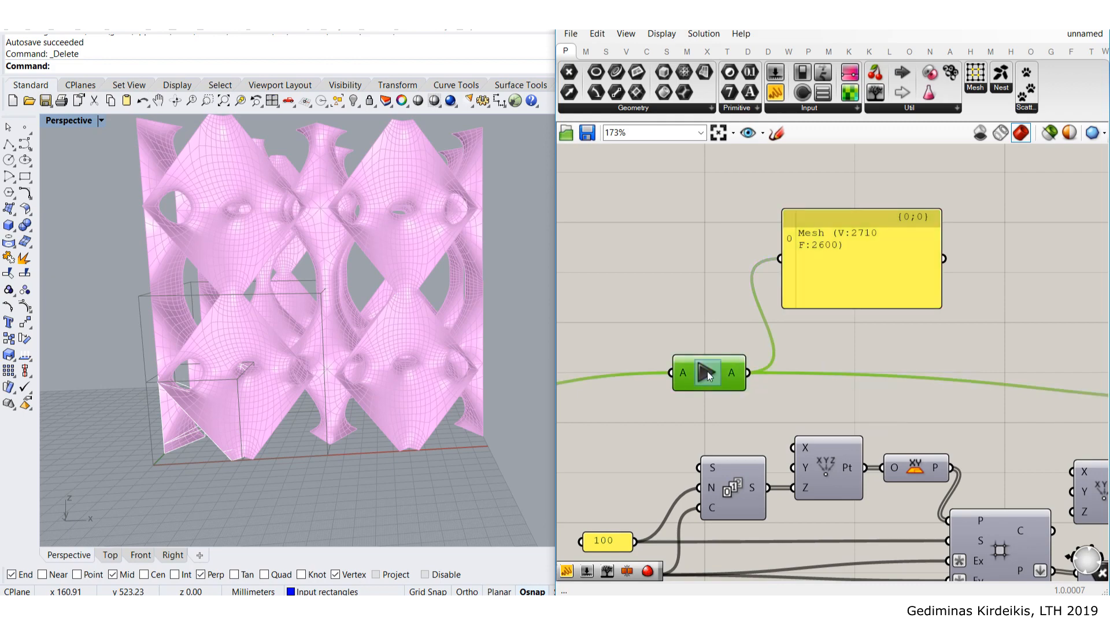
pyautogui.scroll(-5, 707, 371)
pyautogui.moveTo(963, 387); pyautogui.dragTo(720, 412, button='right')
pyautogui.scroll(5, 752, 313)
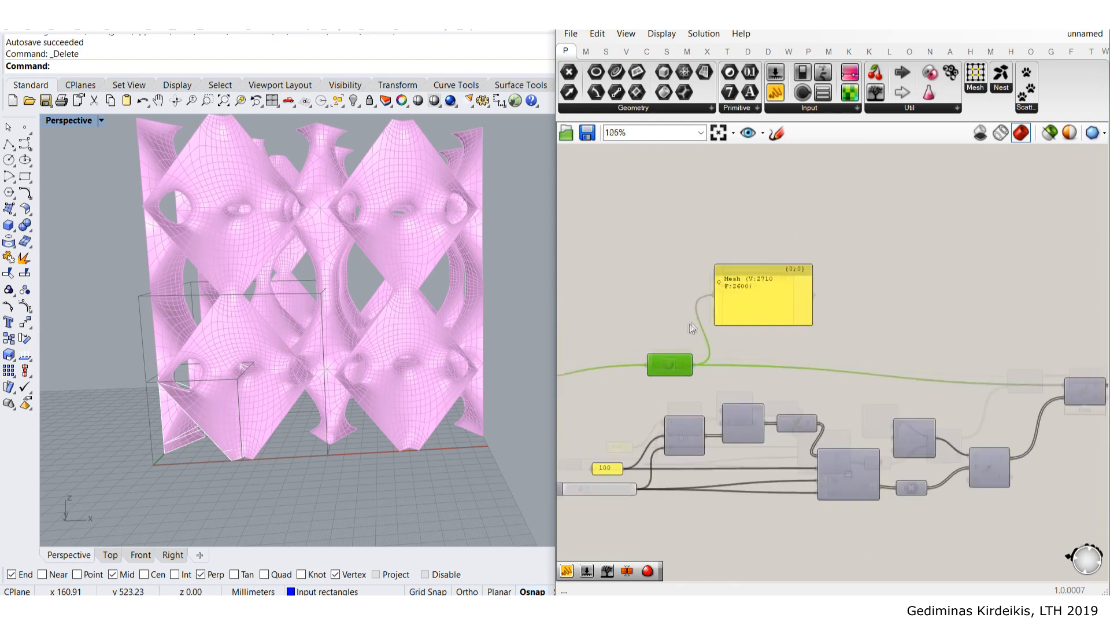
# - Add a test Panel and a new Data Dam, wiring the panel into the dam
pyautogui.doubleClick(756, 266)
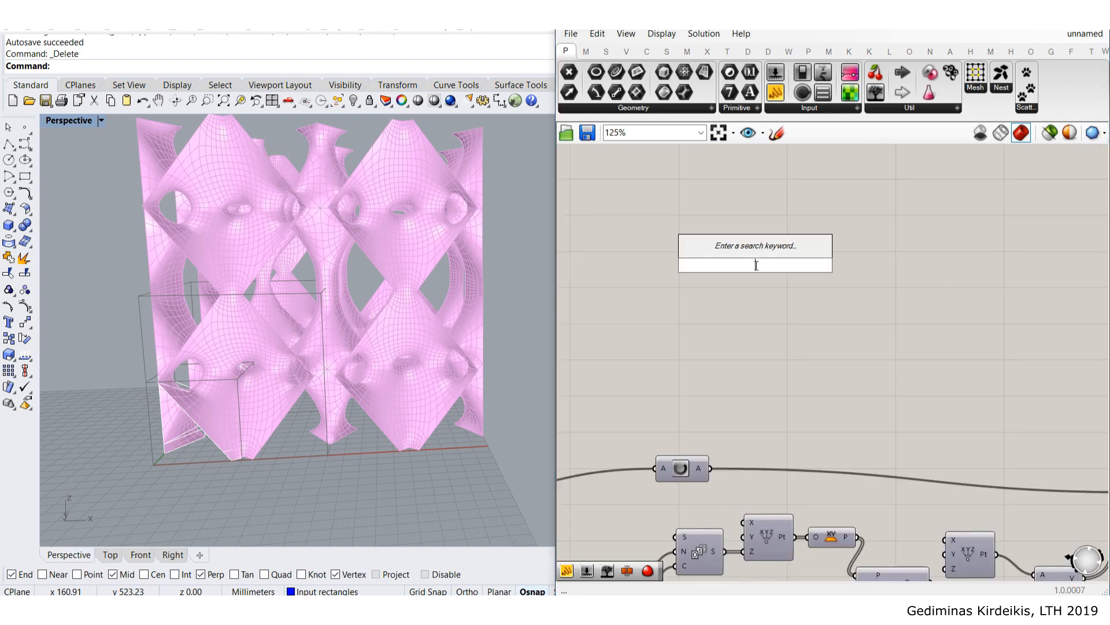
pyautogui.write('panel')
pyautogui.press('Return')
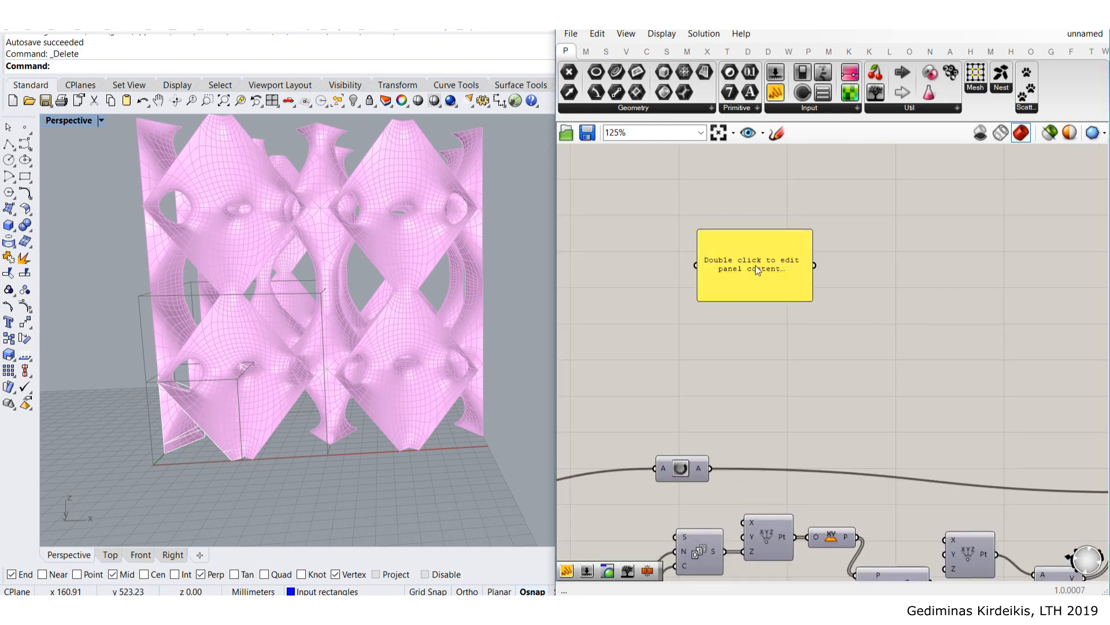
pyautogui.doubleClick(939, 312)
pyautogui.write('data')
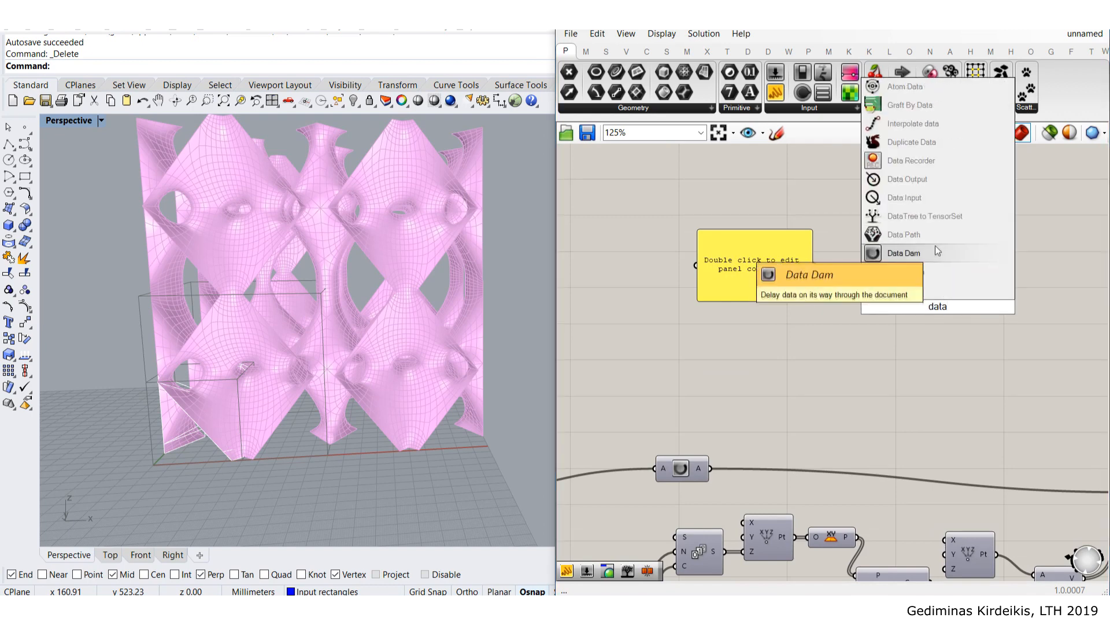
pyautogui.click(904, 253)
pyautogui.moveTo(814, 265); pyautogui.dragTo(913, 307)
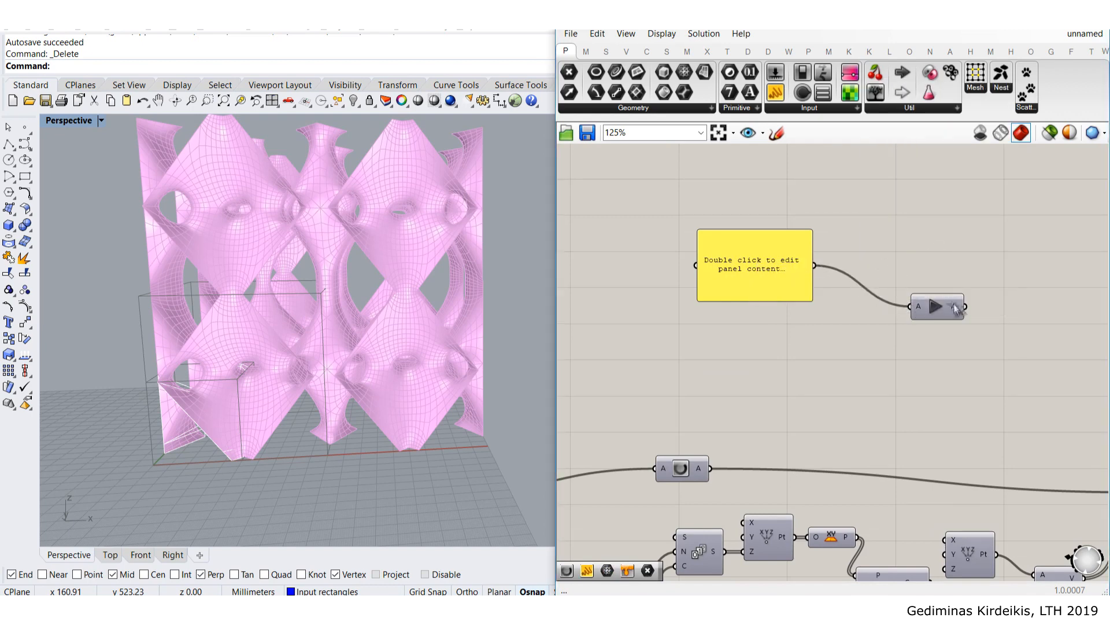
# - Add a second Panel right of the Data Dam and connect the dam's output to it
pyautogui.doubleClick(987, 255)
pyautogui.write('panel')
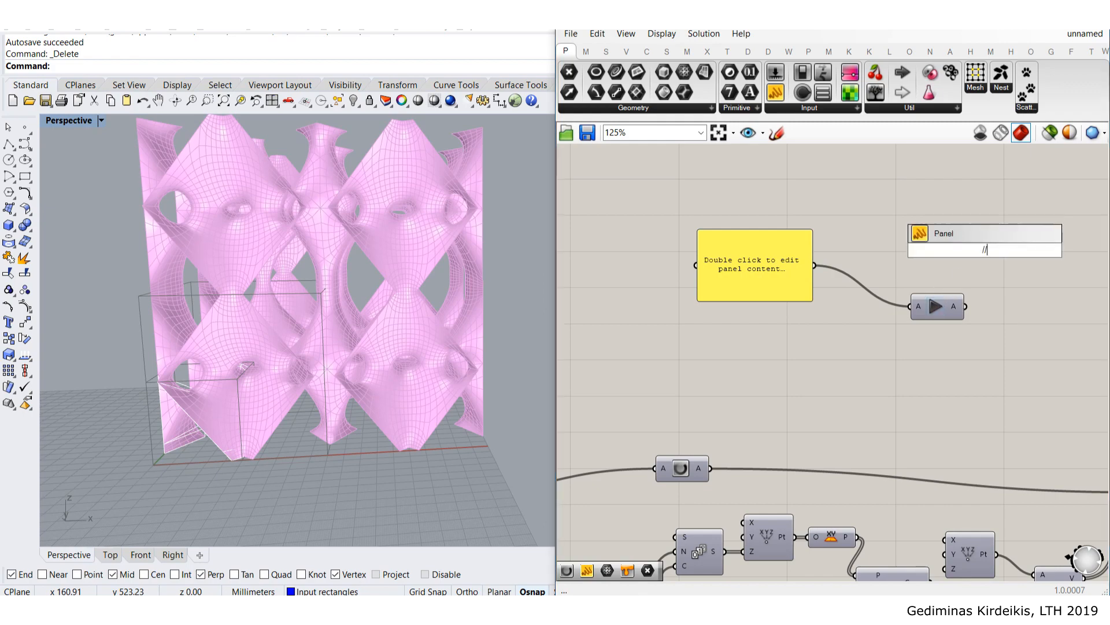
pyautogui.press('Return')
pyautogui.moveTo(985, 252); pyautogui.dragTo(1038, 315)
pyautogui.scroll(3, 982, 307)
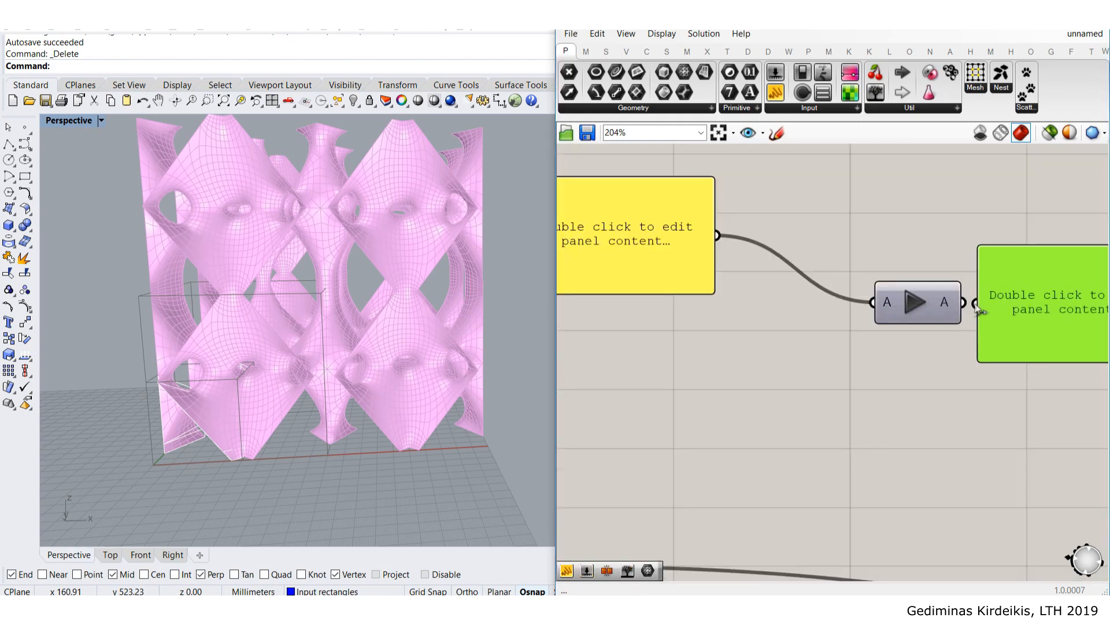
pyautogui.scroll(-3, 997, 301)
pyautogui.scroll(3, 870, 305)
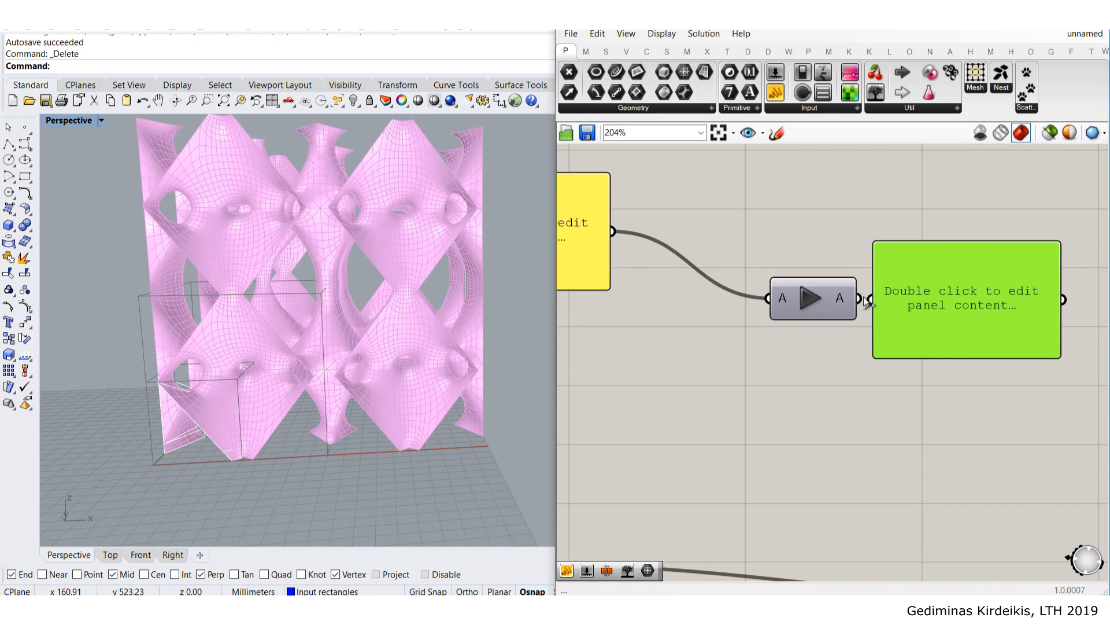
pyautogui.moveTo(870, 300); pyautogui.dragTo(935, 307)
pyautogui.scroll(-2, 940, 303)
pyautogui.moveTo(676, 248); pyautogui.dragTo(766, 290)
pyautogui.scroll(3, 747, 293)
# - Enter 'dog' in the input panel and release it through the Data Dam
pyautogui.doubleClick(748, 292)
pyautogui.write('dog')
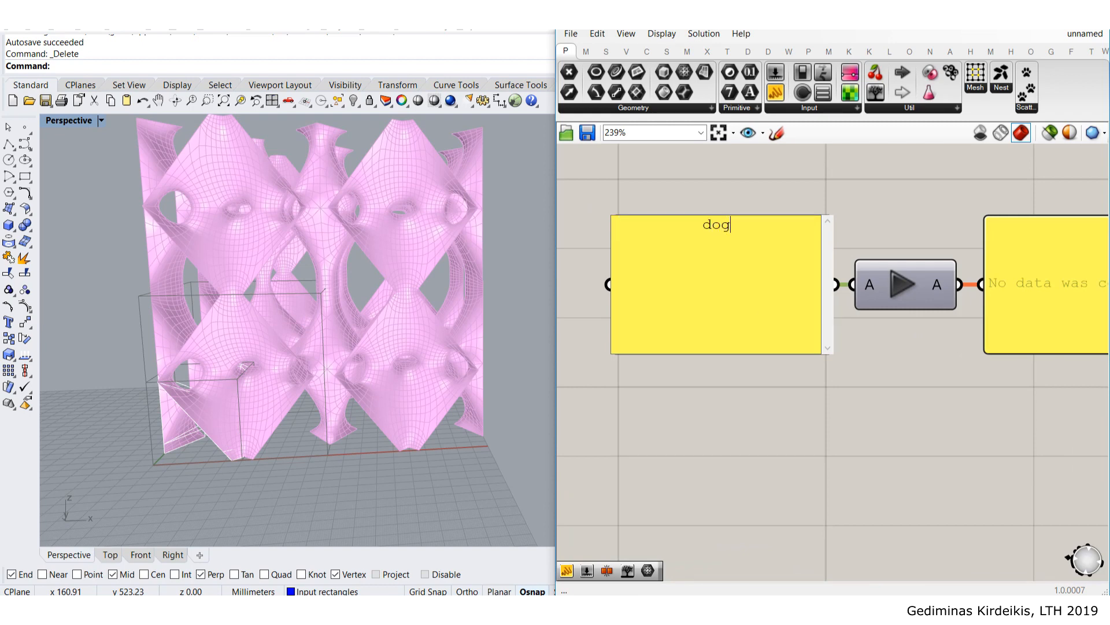
pyautogui.click(841, 209)
pyautogui.moveTo(864, 209); pyautogui.dragTo(724, 213, button='right')
pyautogui.scroll(-2, 771, 216)
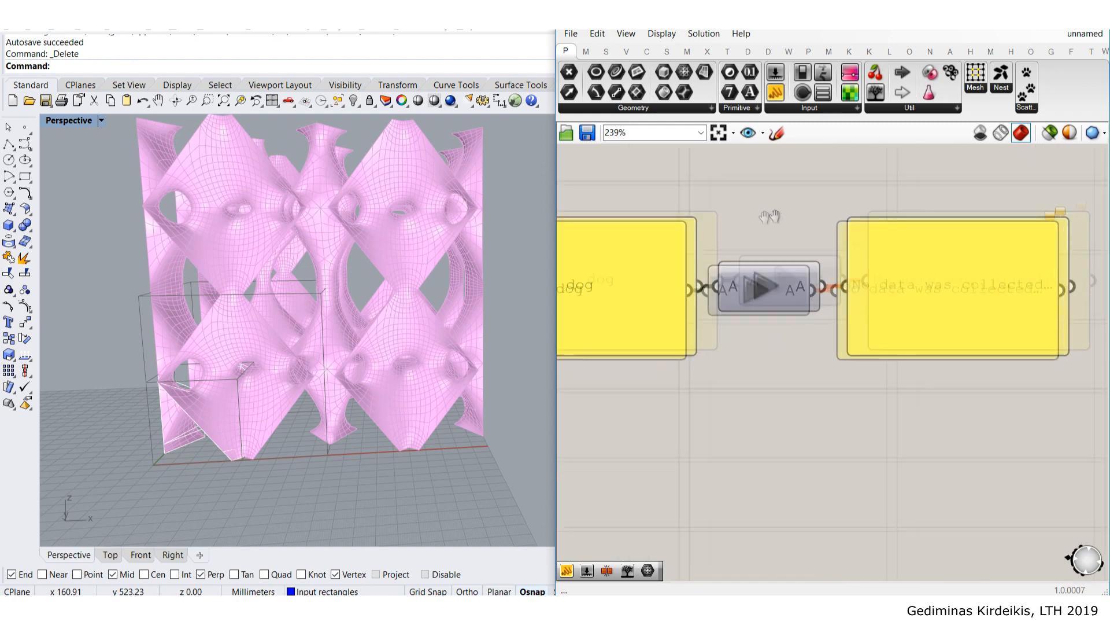
pyautogui.moveTo(716, 277); pyautogui.dragTo(791, 303, button='right')
pyautogui.moveTo(979, 300)
pyautogui.mouseDown()
pyautogui.moveTo(1039, 281)
pyautogui.moveTo(982, 294)
pyautogui.moveTo(988, 310)
pyautogui.mouseUp()
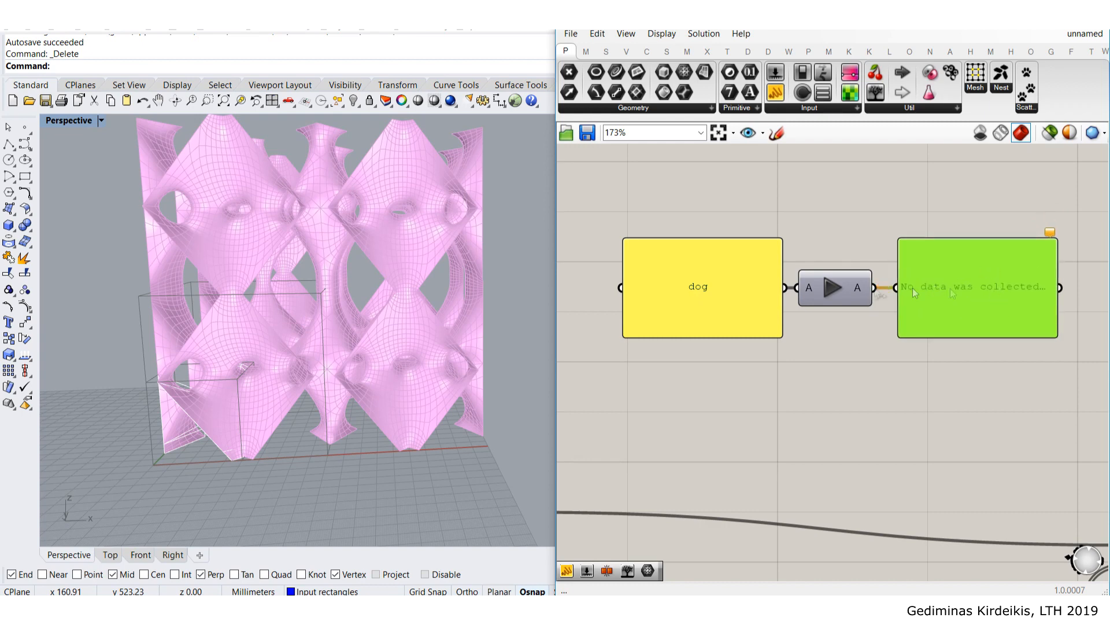
pyautogui.click(828, 347)
pyautogui.scroll(2, 832, 298)
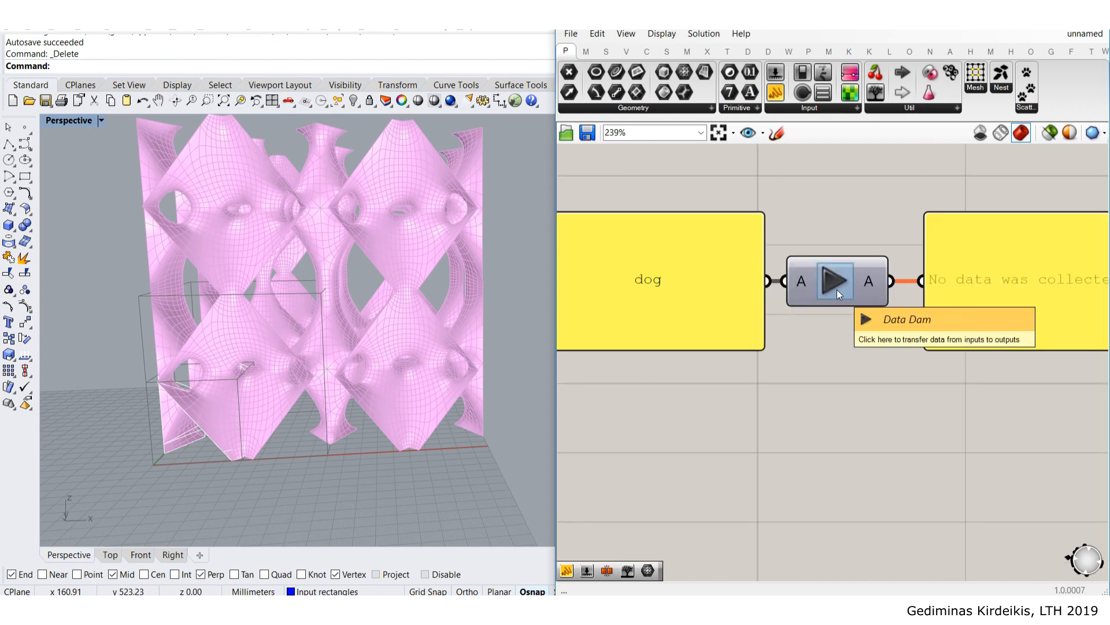
pyautogui.scroll(-2, 838, 289)
pyautogui.moveTo(827, 294); pyautogui.dragTo(802, 299, button='right')
pyautogui.click(801, 297)
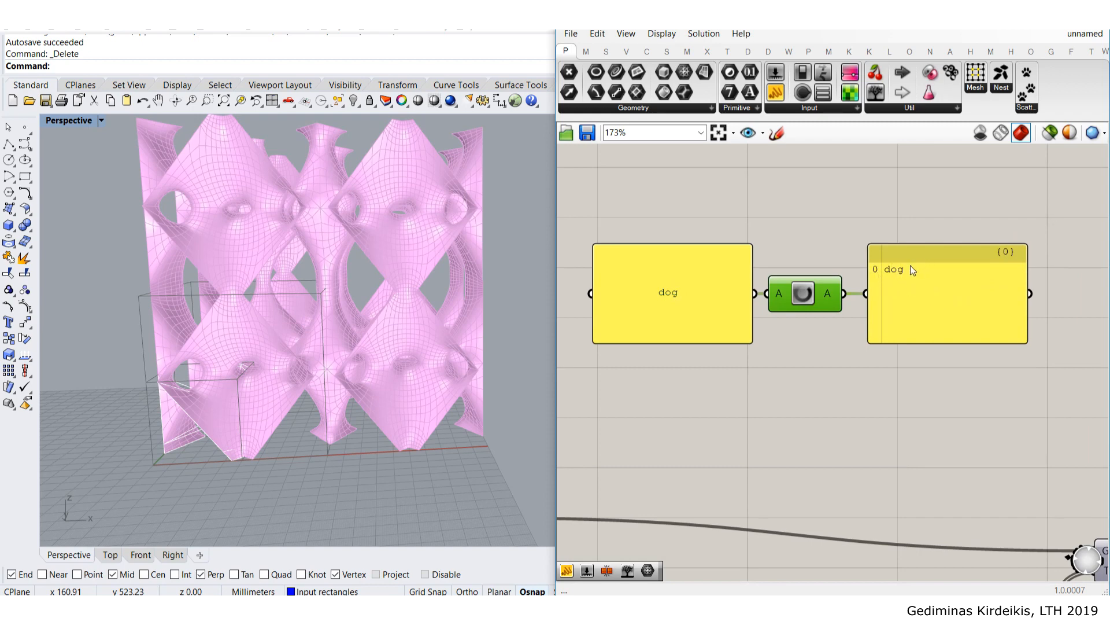
# - Change the input panel text to 'cat' and pass it through the dam
pyautogui.doubleClick(695, 295)
pyautogui.click(843, 261)
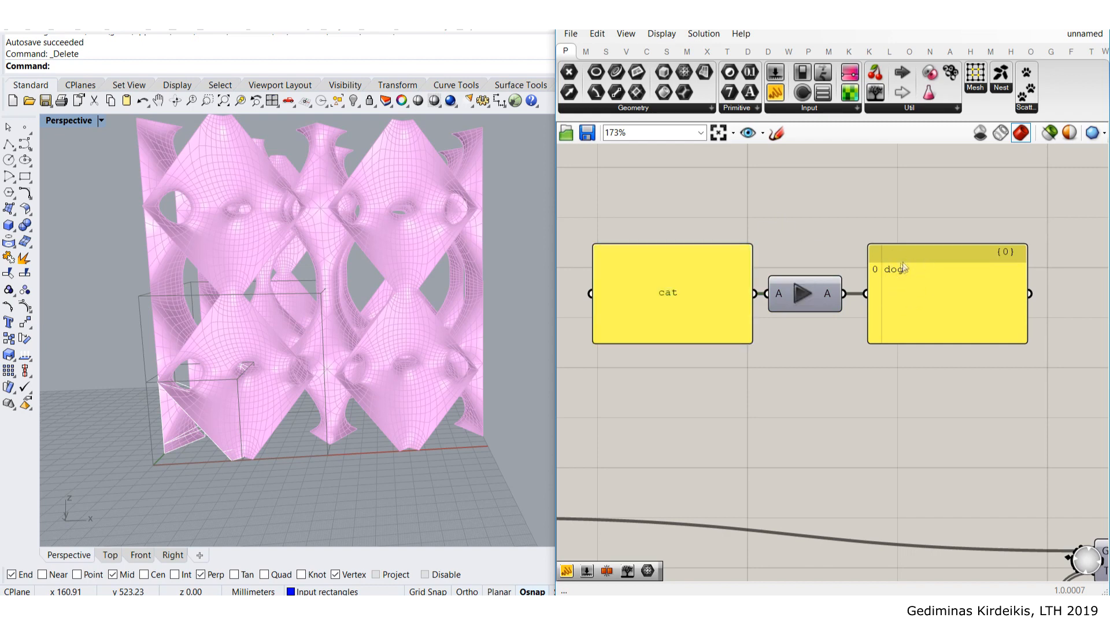
pyautogui.click(801, 293)
# - Window-select both test panels and the Data Dam and delete them
pyautogui.moveTo(927, 371); pyautogui.dragTo(745, 264)
pyautogui.moveTo(742, 310); pyautogui.dragTo(690, 234)
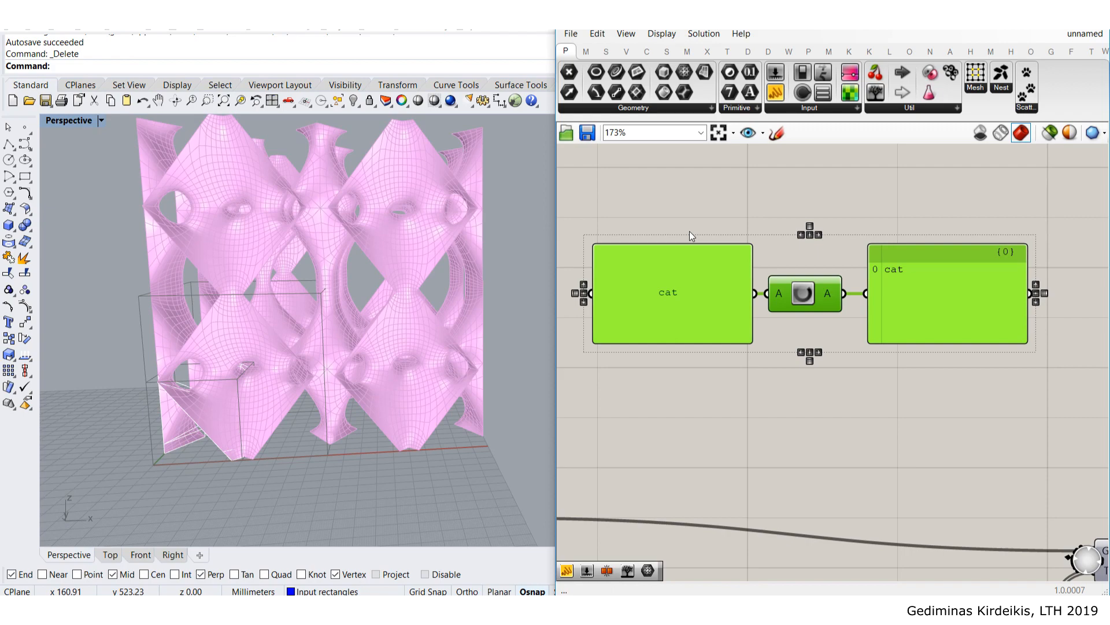
pyautogui.press('Delete')
# - Drop a Data Dam onto the wire feeding the array section and slide it further left
pyautogui.scroll(-8, 744, 297)
pyautogui.moveTo(782, 336); pyautogui.dragTo(914, 268, button='right')
pyautogui.scroll(1, 766, 294)
pyautogui.scroll(5, 766, 296)
pyautogui.moveTo(873, 255); pyautogui.dragTo(876, 283)
pyautogui.scroll(-4, 890, 231)
pyautogui.scroll(-1, 891, 231)
pyautogui.moveTo(891, 240); pyautogui.dragTo(722, 255, button='right')
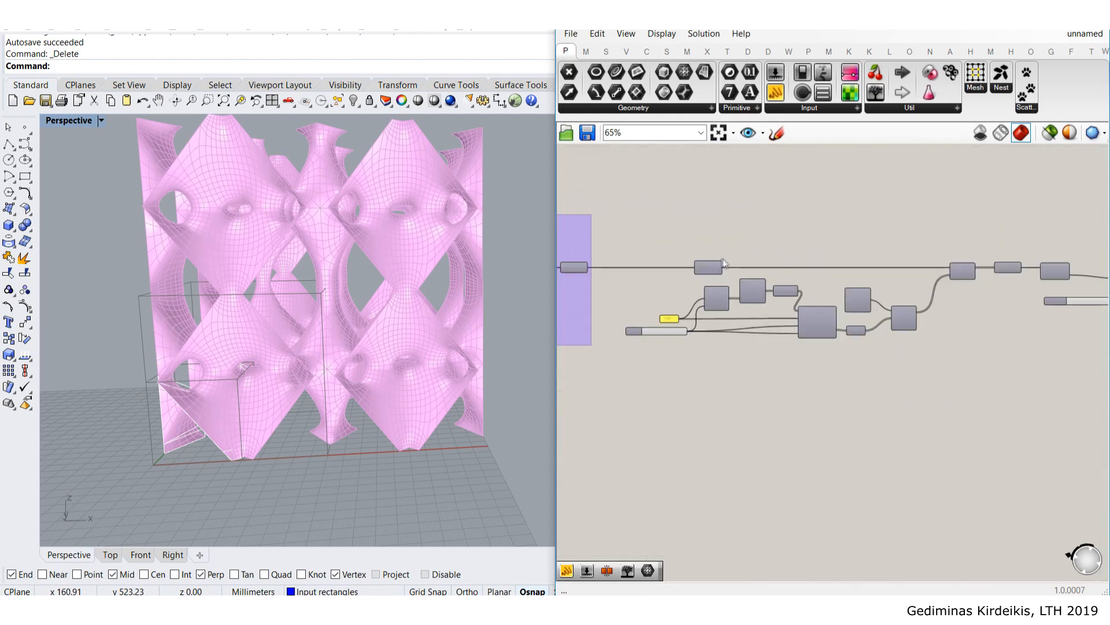
pyautogui.scroll(5, 722, 255)
pyautogui.scroll(-6, 629, 241)
pyautogui.scroll(-5, 750, 236)
pyautogui.scroll(9, 775, 272)
pyautogui.scroll(1, 772, 279)
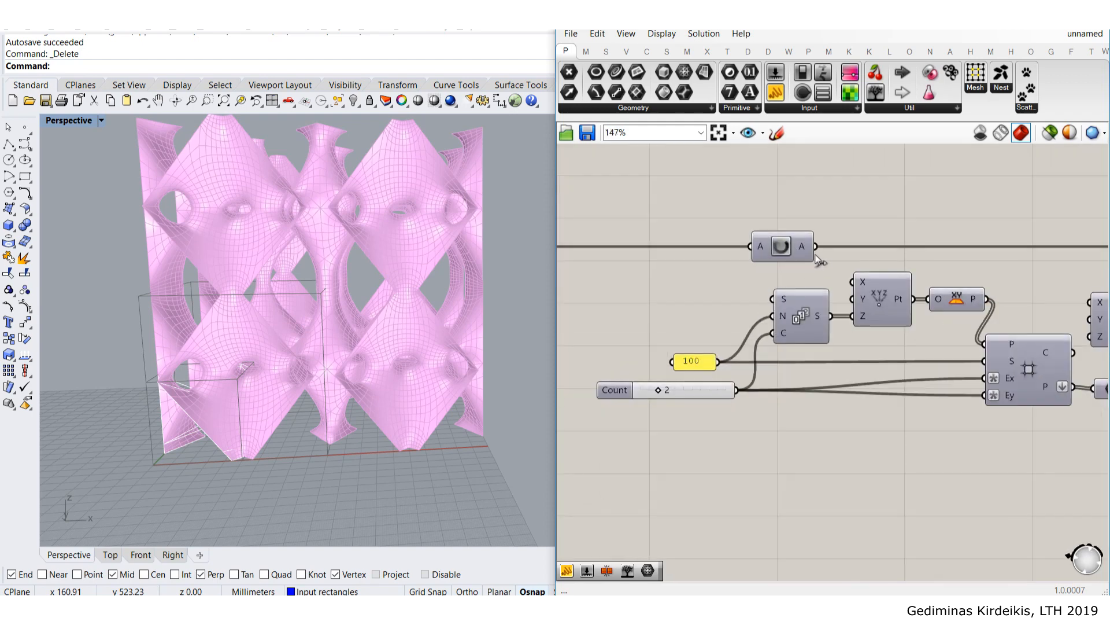
pyautogui.moveTo(807, 254); pyautogui.dragTo(646, 249)
# - Group the Data Dam with Ctrl+G
pyautogui.hotkey('ctrl', 'g')
pyautogui.scroll(-5, 669, 226)
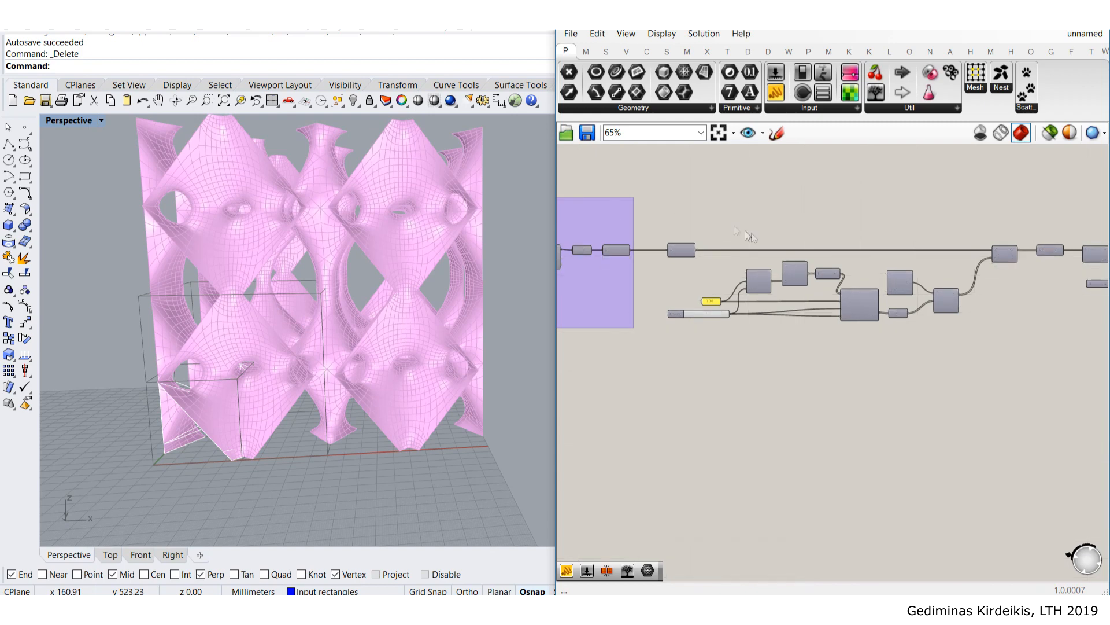
pyautogui.scroll(-3, 664, 218)
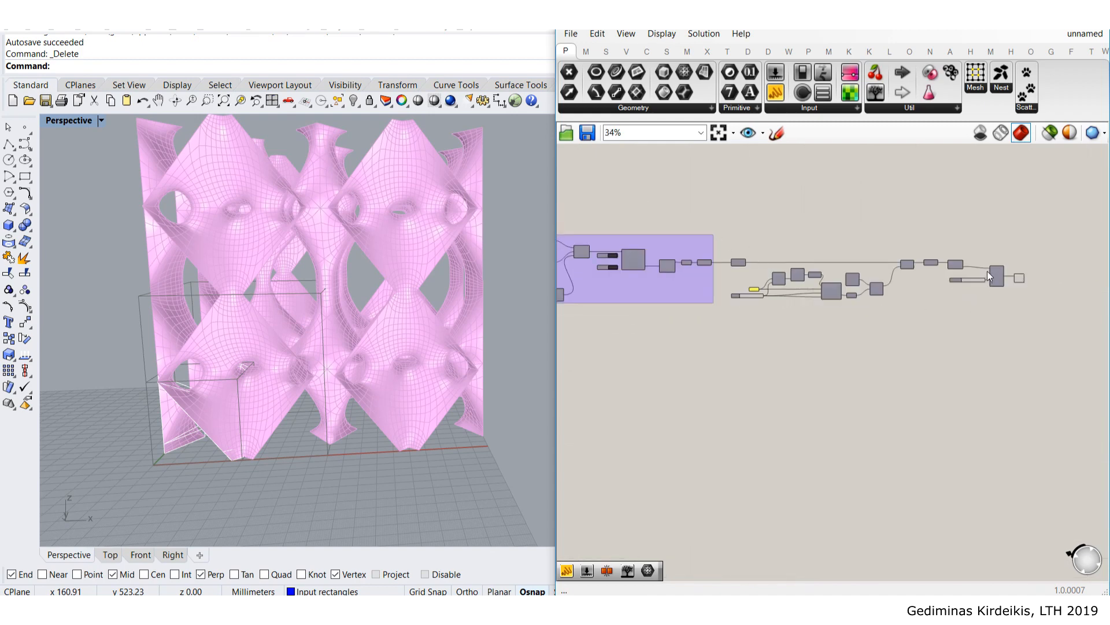
pyautogui.scroll(1, 988, 276)
# - Group the selected array and smoothing components from the radial menu
pyautogui.moveTo(1056, 376); pyautogui.dragTo(720, 226)
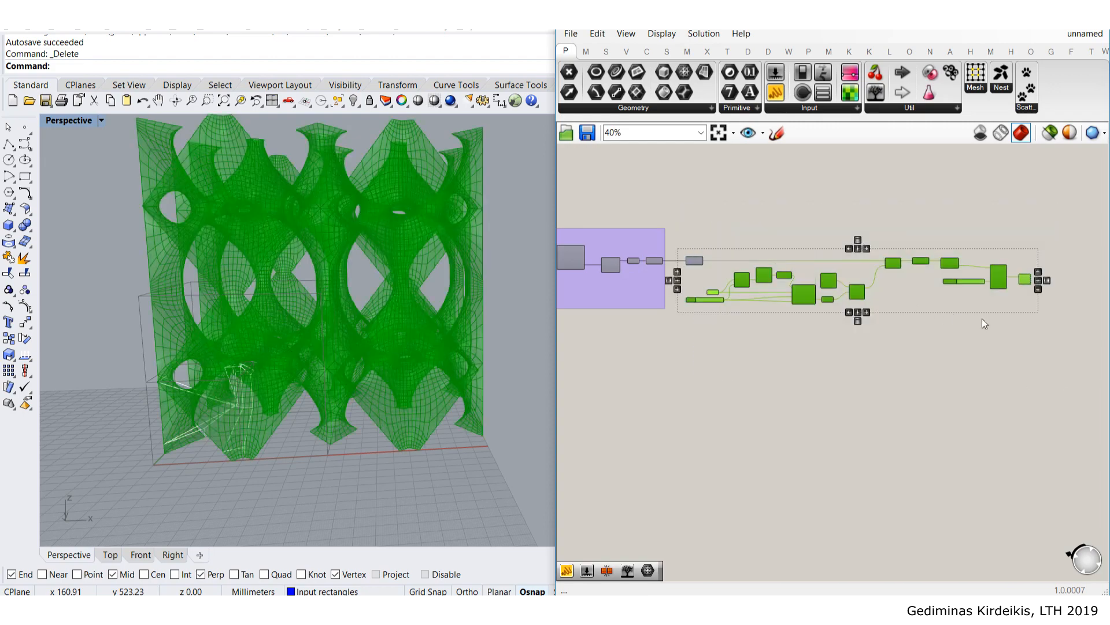
pyautogui.scroll(3, 717, 263)
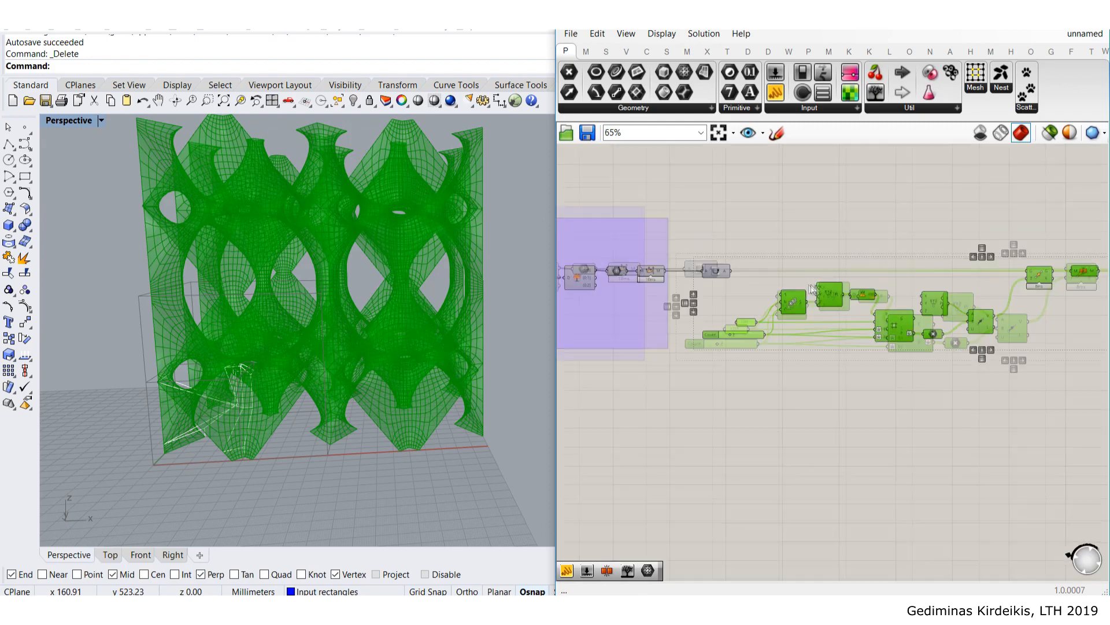
pyautogui.scroll(3, 849, 307)
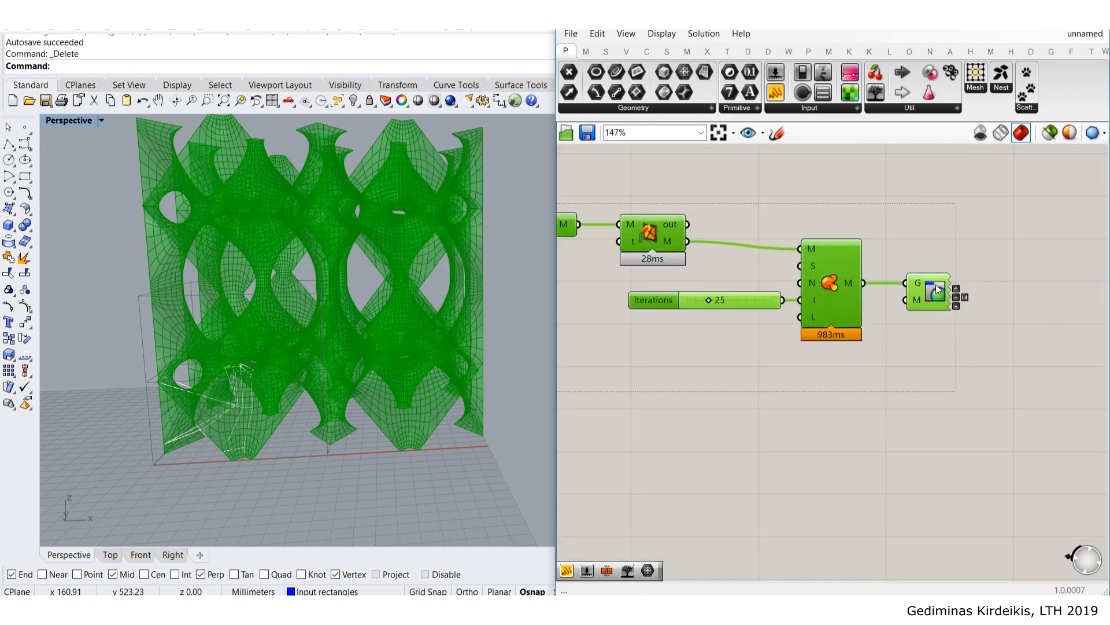
pyautogui.keyDown('ctrl'); pyautogui.click(936, 284); pyautogui.keyUp('ctrl')
pyautogui.scroll(-4, 922, 315)
pyautogui.middleClick(761, 268)
pyautogui.click(767, 232)
pyautogui.click(767, 230)
# - Select the right-hand components, then nudge one slightly left to tidy the layout
pyautogui.moveTo(713, 227); pyautogui.dragTo(938, 222, button='right')
pyautogui.scroll(-1, 811, 240)
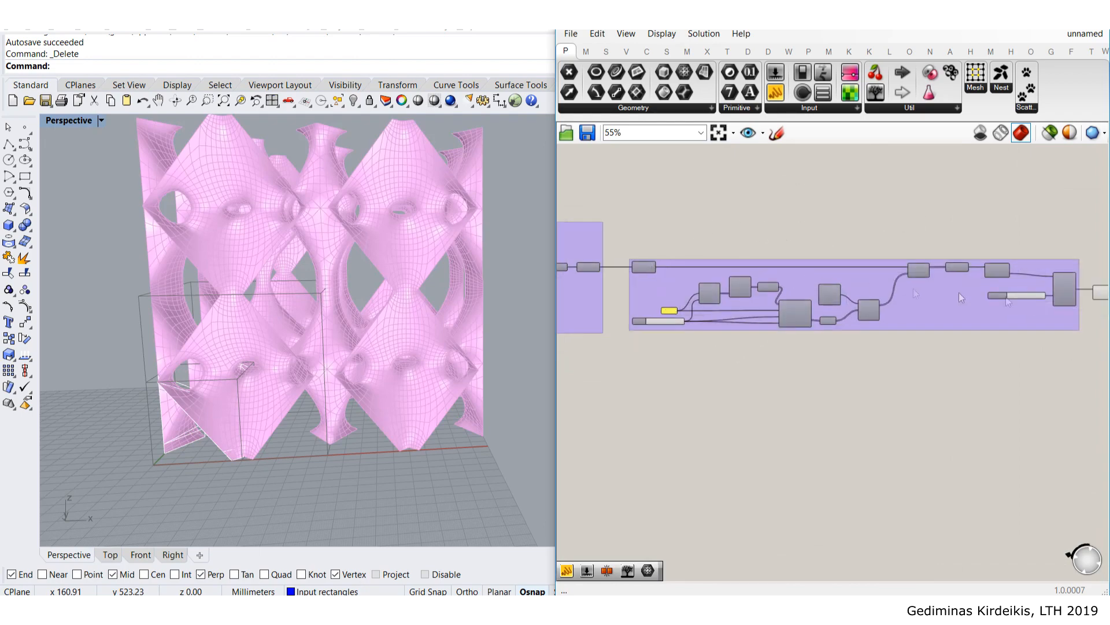
pyautogui.moveTo(960, 292); pyautogui.dragTo(865, 296, button='right')
pyautogui.moveTo(1048, 367); pyautogui.dragTo(794, 249)
pyautogui.moveTo(850, 319); pyautogui.dragTo(901, 321, button='right')
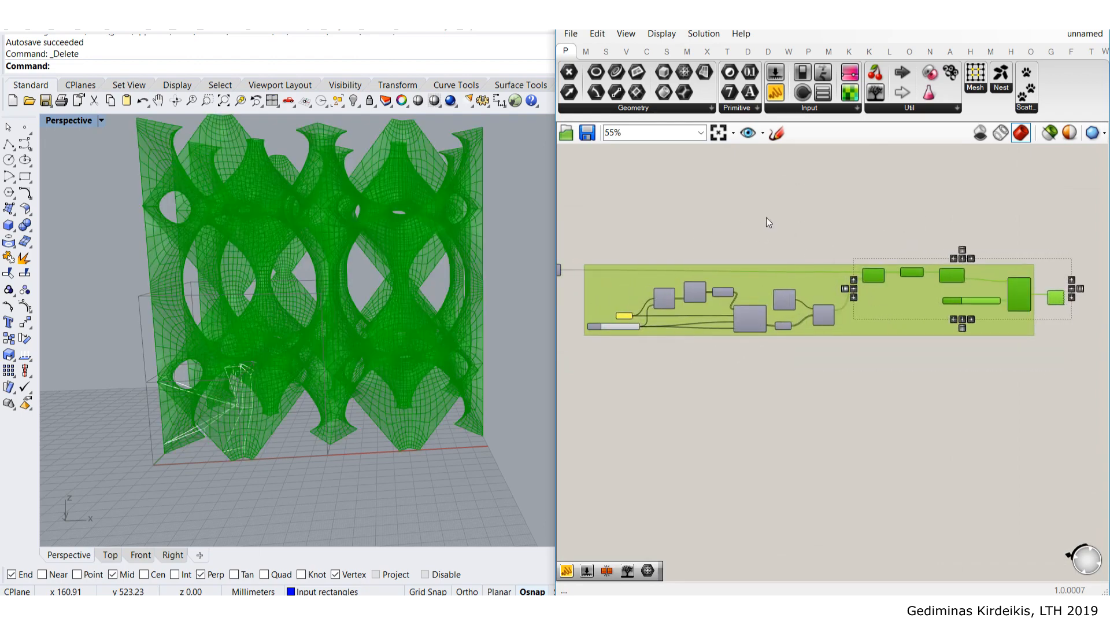
pyautogui.click(768, 222)
pyautogui.scroll(3, 752, 282)
pyautogui.moveTo(743, 280); pyautogui.dragTo(737, 282)
pyautogui.click(861, 259)
pyautogui.scroll(-4, 885, 262)
pyautogui.moveTo(991, 271); pyautogui.dragTo(780, 271, button='right')
pyautogui.scroll(5, 791, 272)
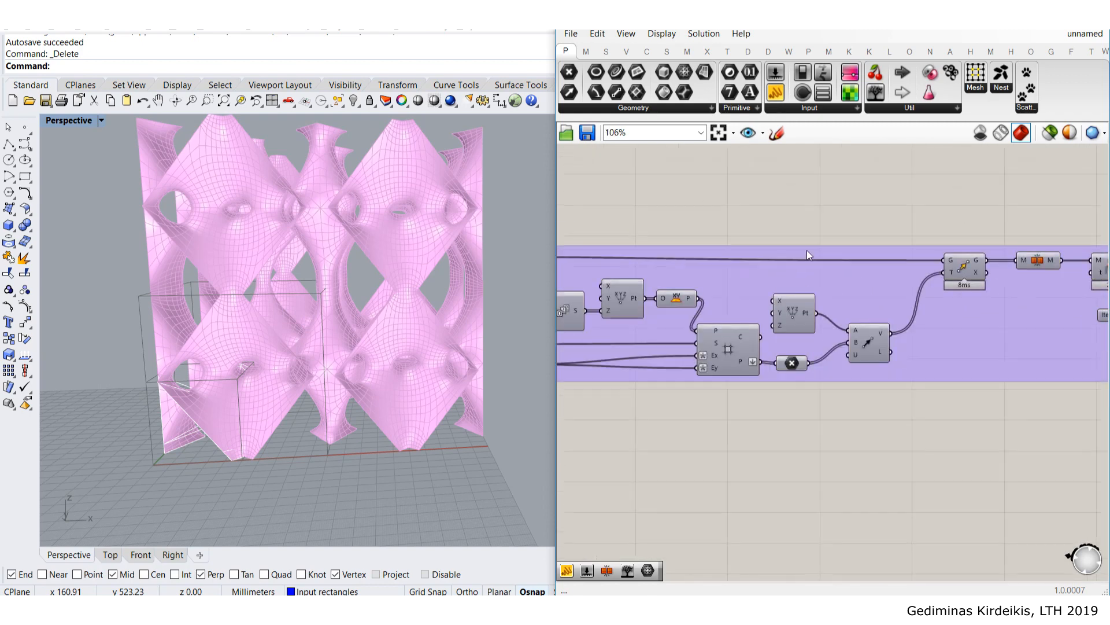
# - Name the purple group 'Array mesh and smooth out'
pyautogui.rightClick(807, 255)
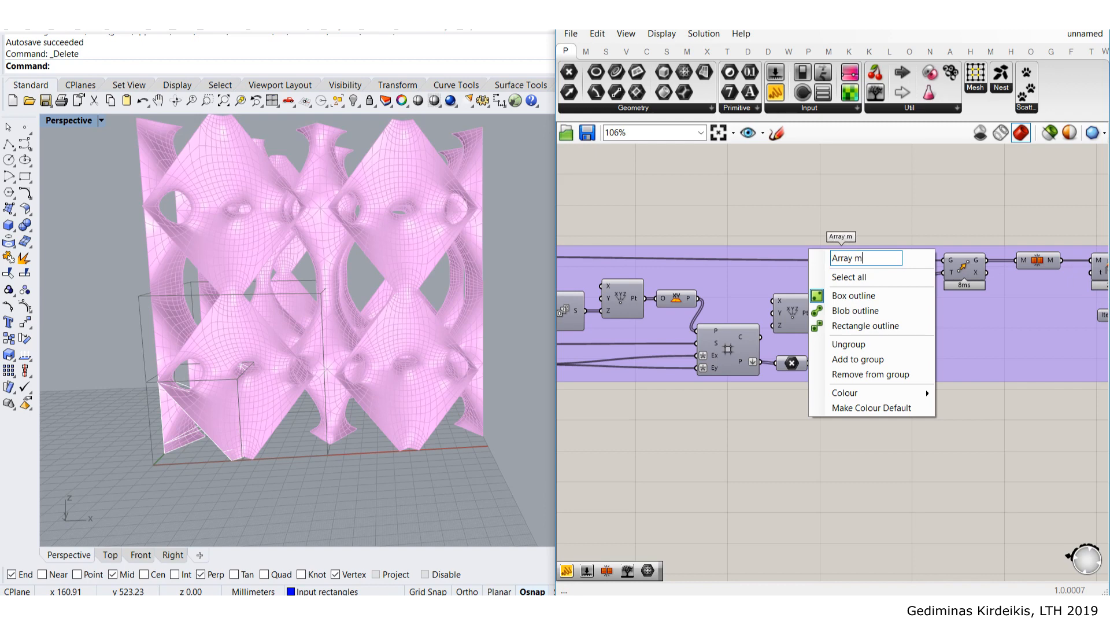
pyautogui.write('Array mesh and smooth out')
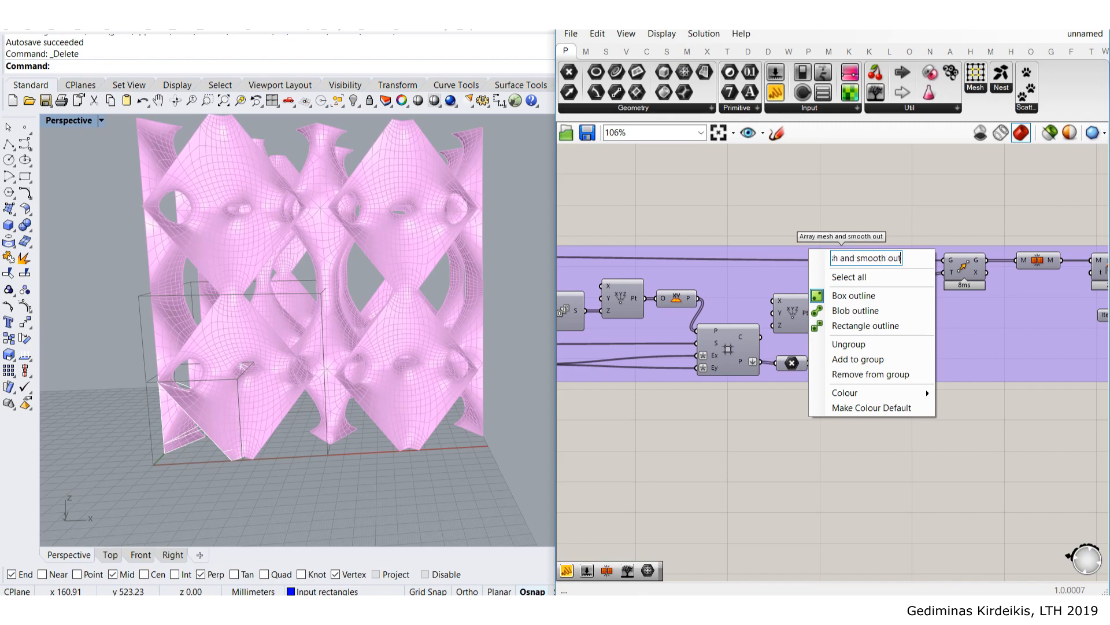
pyautogui.click(889, 203)
# - Narrow the Grasshopper window to widen Rhino and orbit down onto the lattice
pyautogui.scroll(-8, 883, 258)
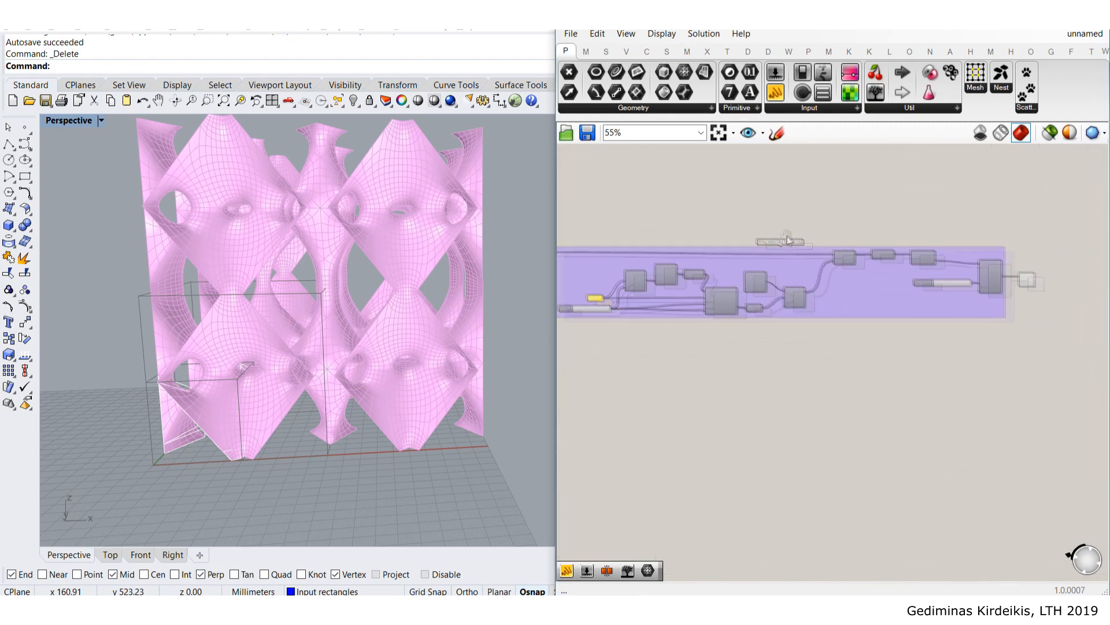
pyautogui.scroll(-1, 835, 269)
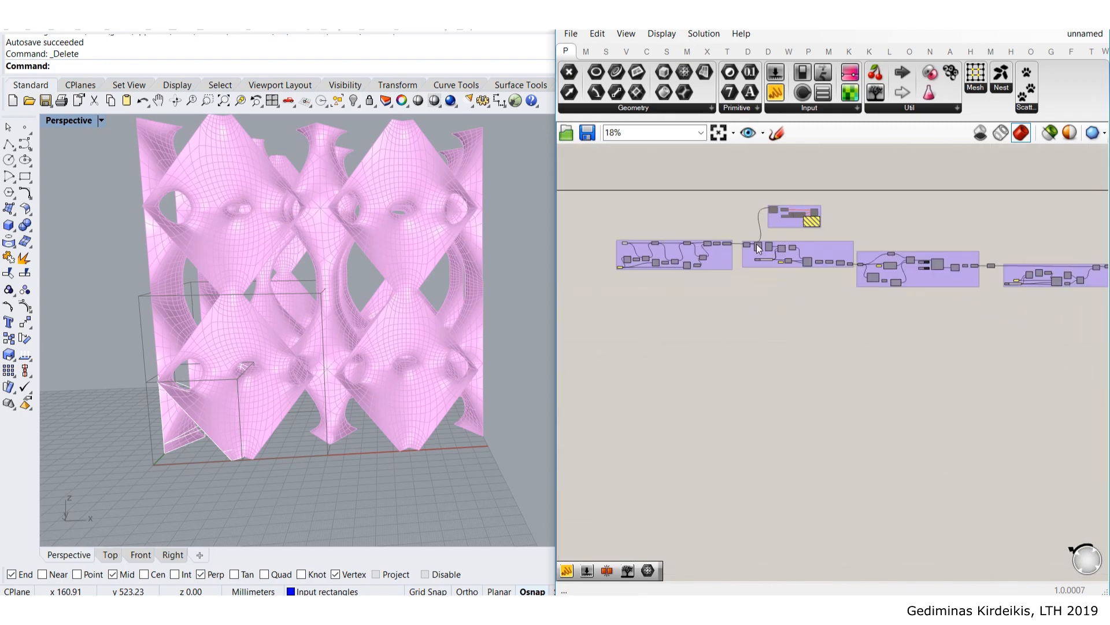
pyautogui.moveTo(551, 191); pyautogui.dragTo(489, 192)
pyautogui.moveTo(418, 258); pyautogui.dragTo(347, 272, button='right')
pyautogui.moveTo(412, 247); pyautogui.dragTo(443, 255, button='right')
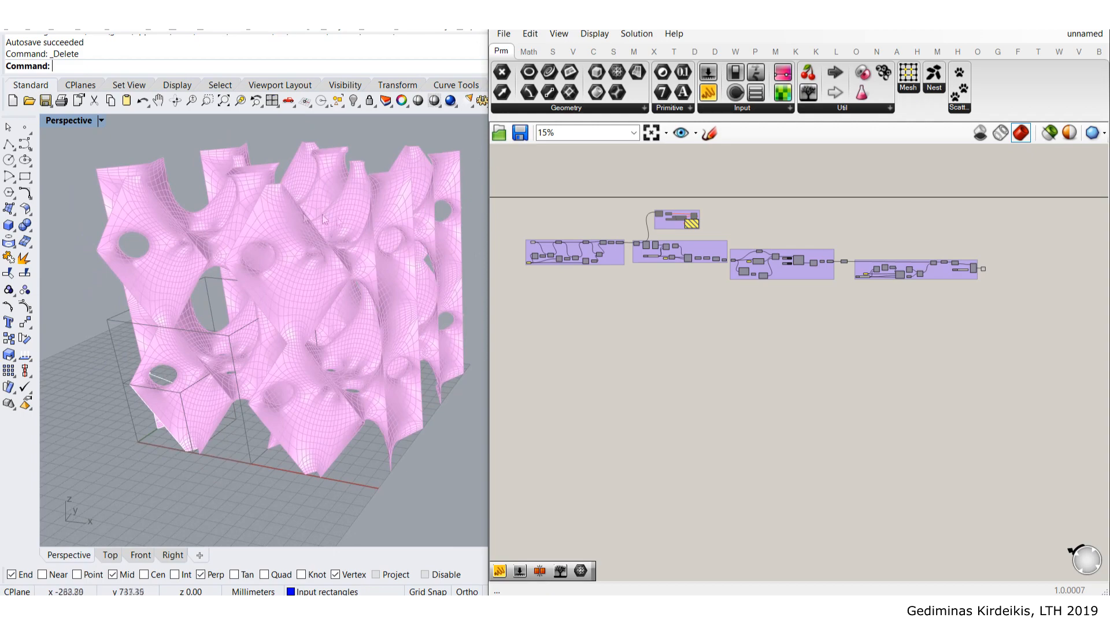
pyautogui.scroll(6, 318, 232)
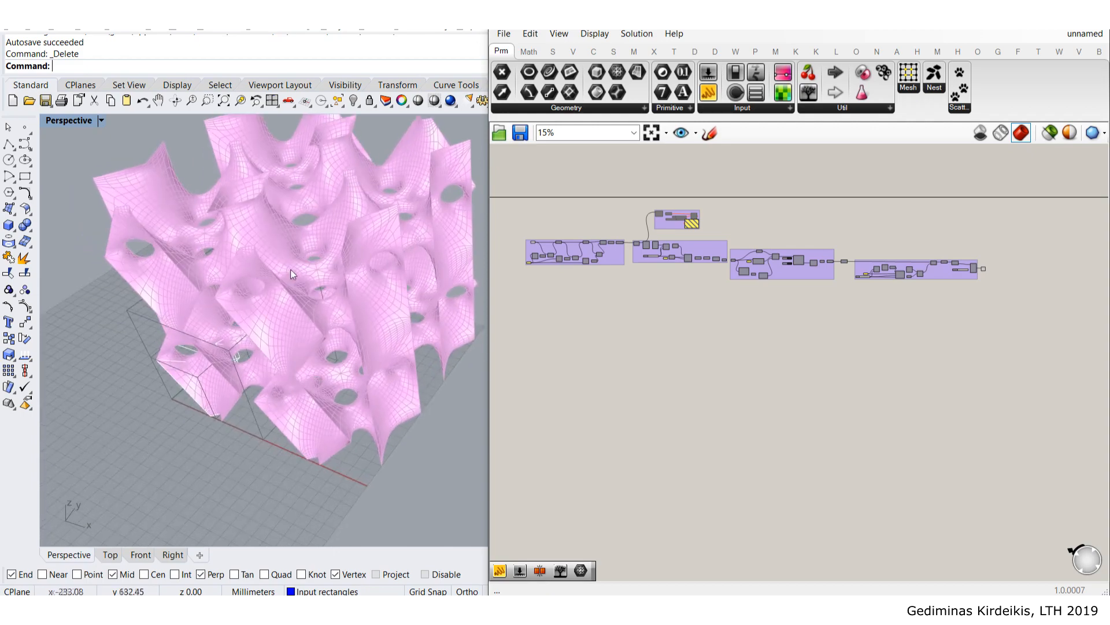
pyautogui.scroll(-6, 283, 243)
pyautogui.moveTo(315, 278); pyautogui.dragTo(384, 266, button='right')
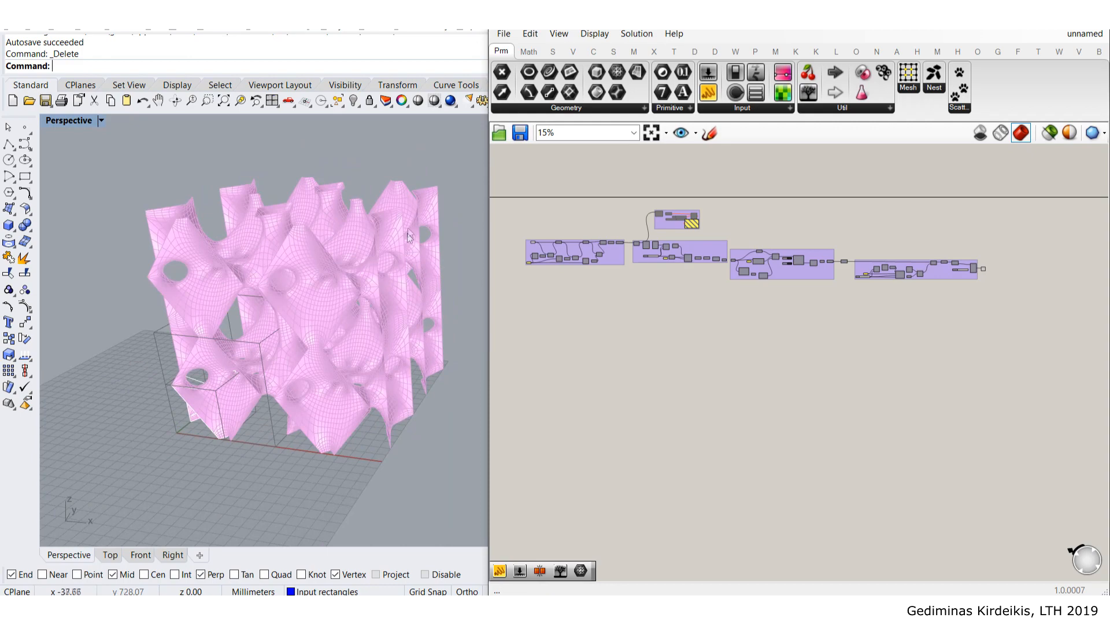
pyautogui.moveTo(404, 177); pyautogui.dragTo(290, 237, button='right')
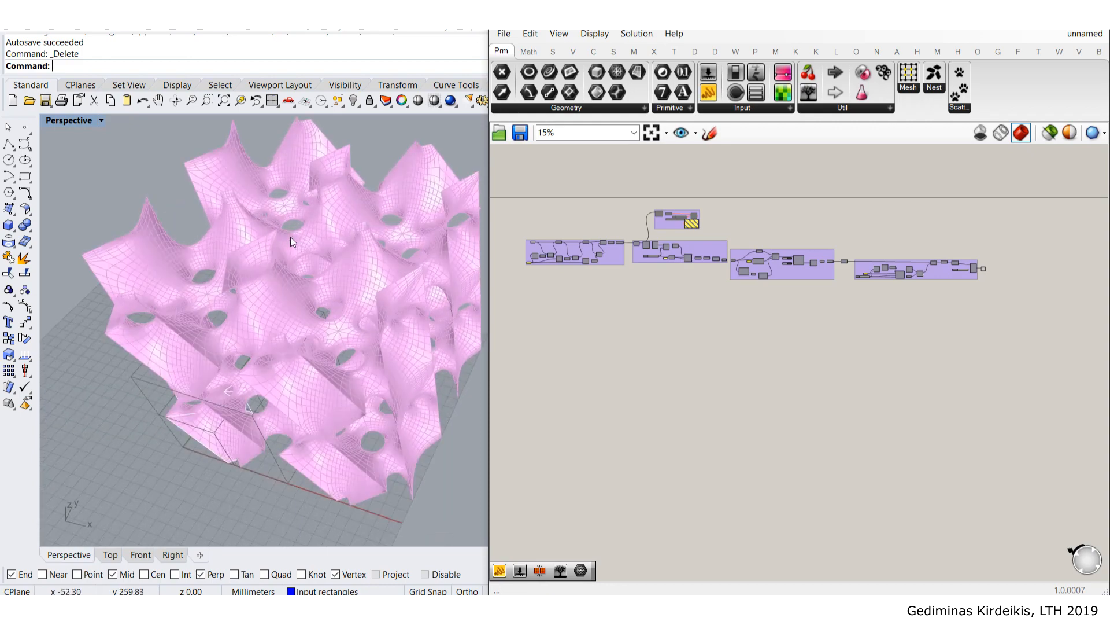
pyautogui.moveTo(292, 240); pyautogui.dragTo(323, 312, button='right')
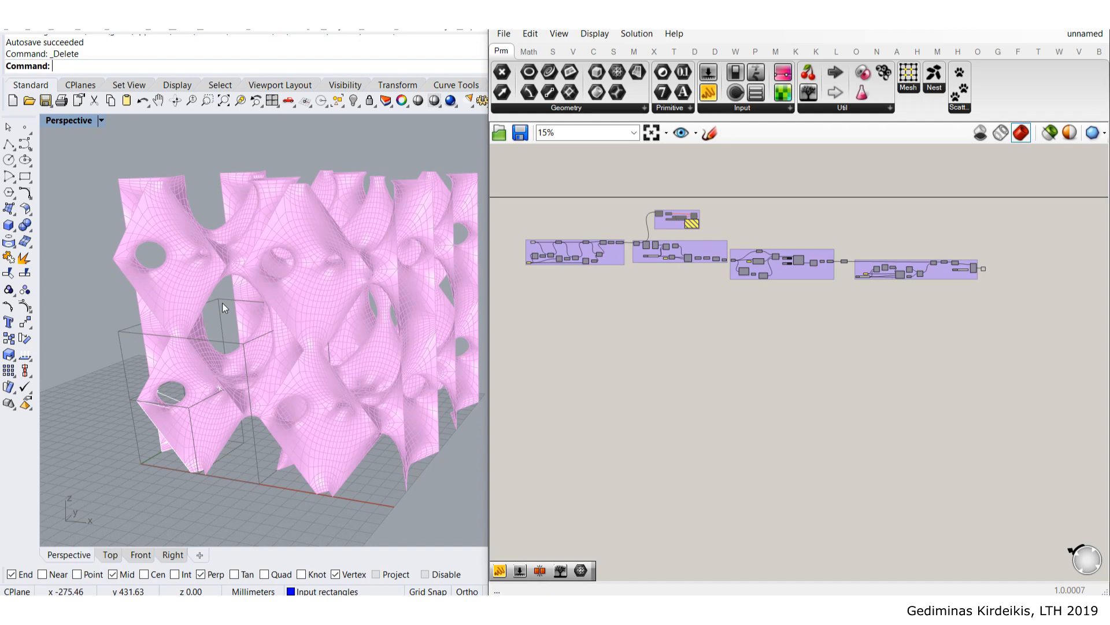
pyautogui.scroll(10, 612, 281)
pyautogui.click(584, 268)
pyautogui.click(613, 194)
pyautogui.scroll(-2, 595, 245)
pyautogui.click(595, 257)
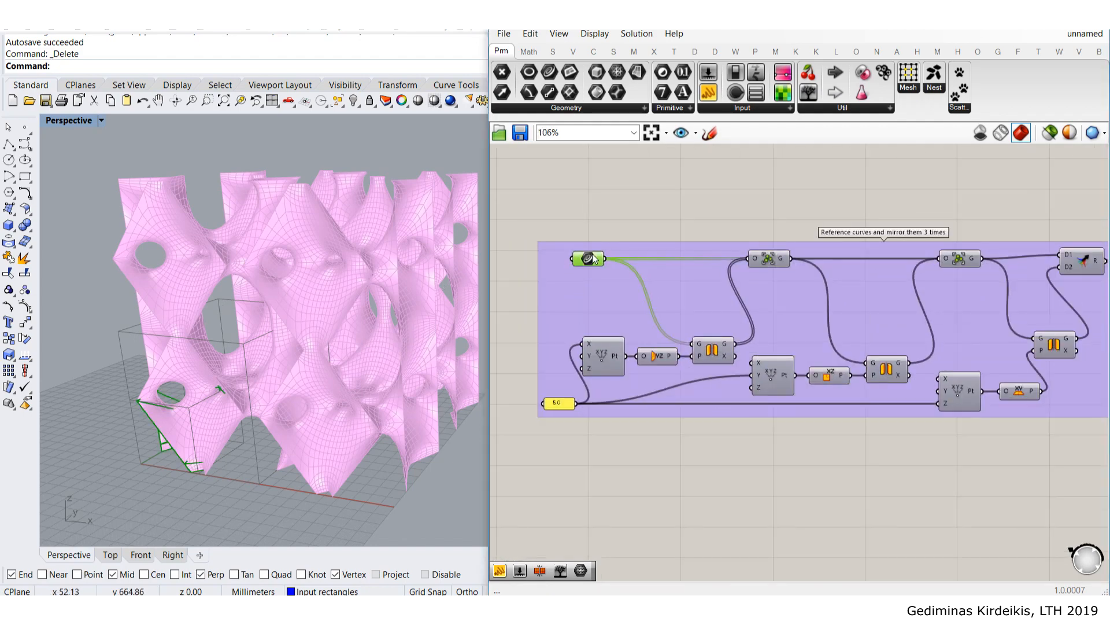
pyautogui.middleClick(593, 255)
pyautogui.click(742, 180)
pyautogui.scroll(-5, 746, 231)
pyautogui.moveTo(842, 287); pyautogui.dragTo(705, 315, button='right')
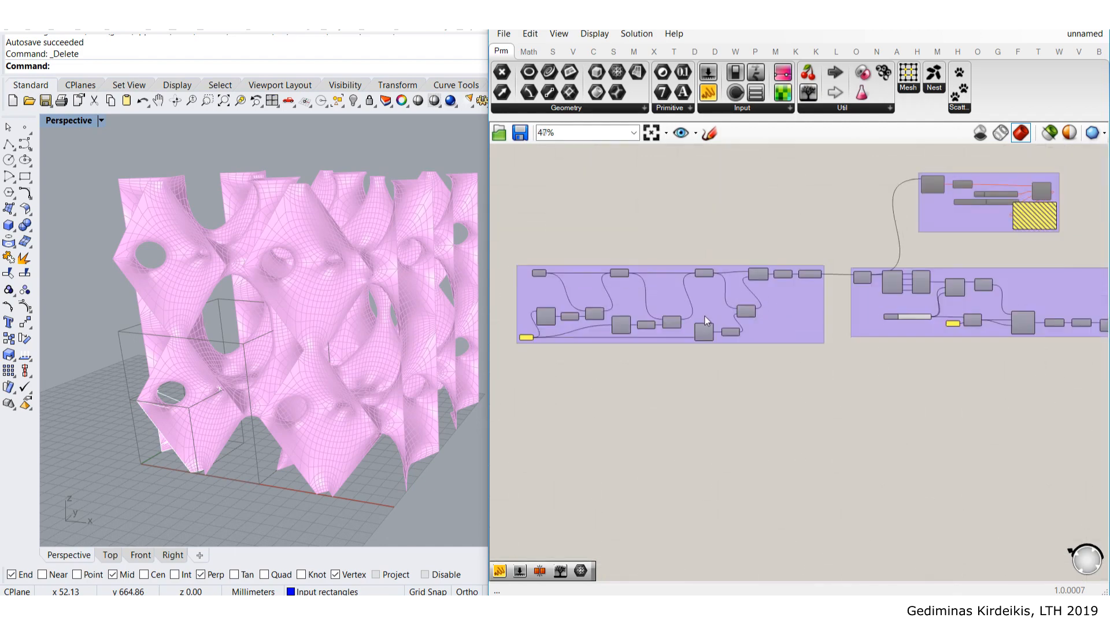
pyautogui.scroll(-5, 705, 316)
pyautogui.moveTo(892, 335); pyautogui.dragTo(787, 329, button='right')
pyautogui.moveTo(986, 346); pyautogui.dragTo(896, 340, button='right')
pyautogui.scroll(3, 967, 312)
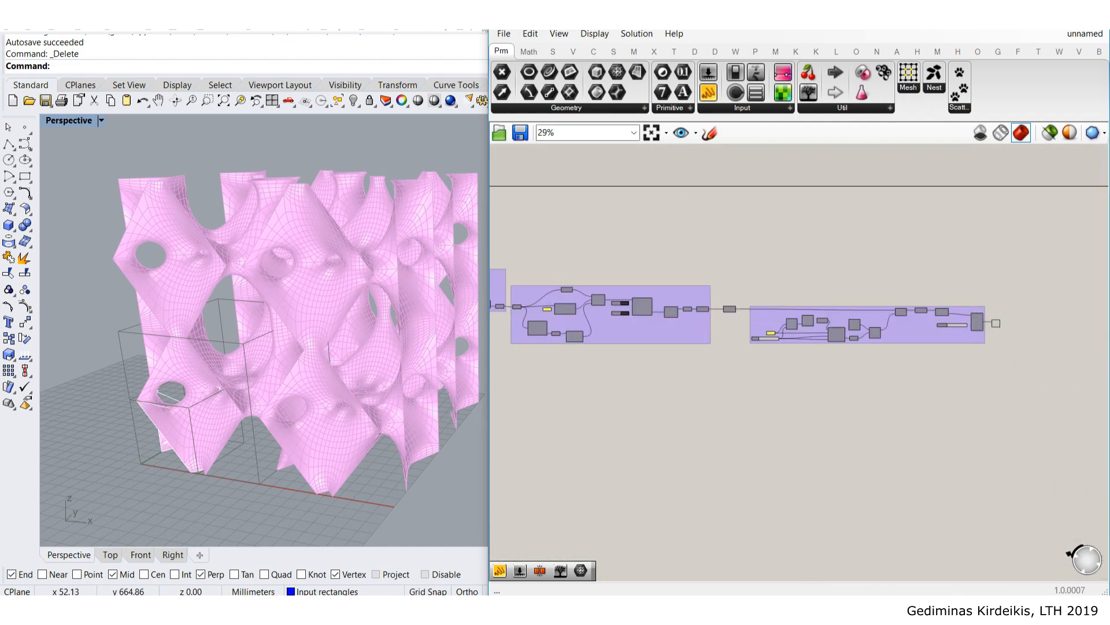
pyautogui.moveTo(489, 249)
pyautogui.mouseDown()
pyautogui.moveTo(414, 249)
pyautogui.moveTo(498, 249)
pyautogui.mouseUp()
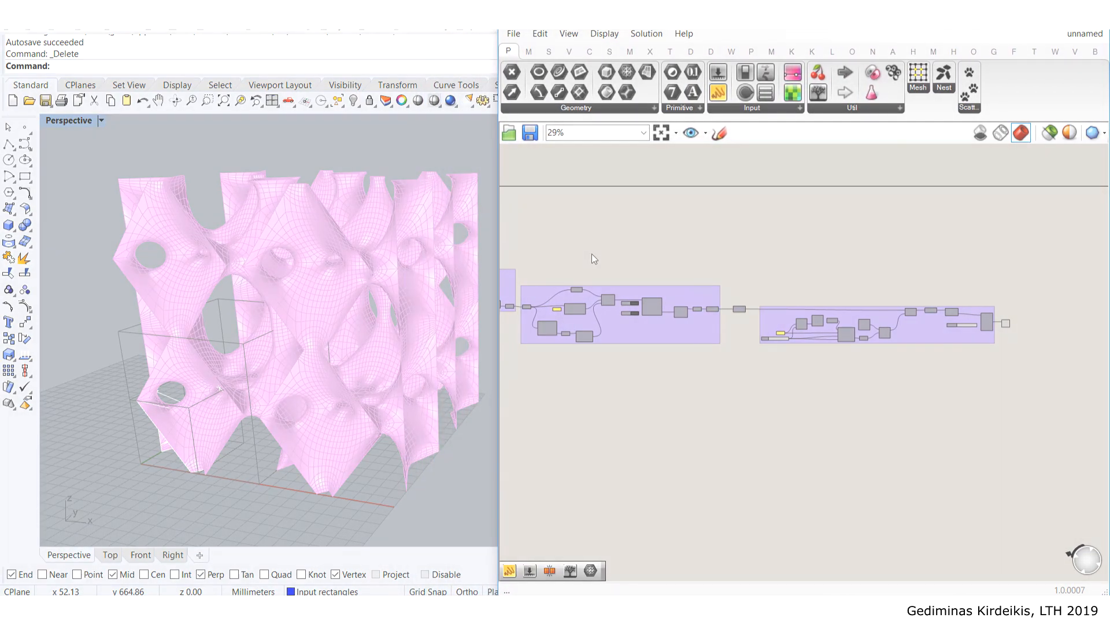